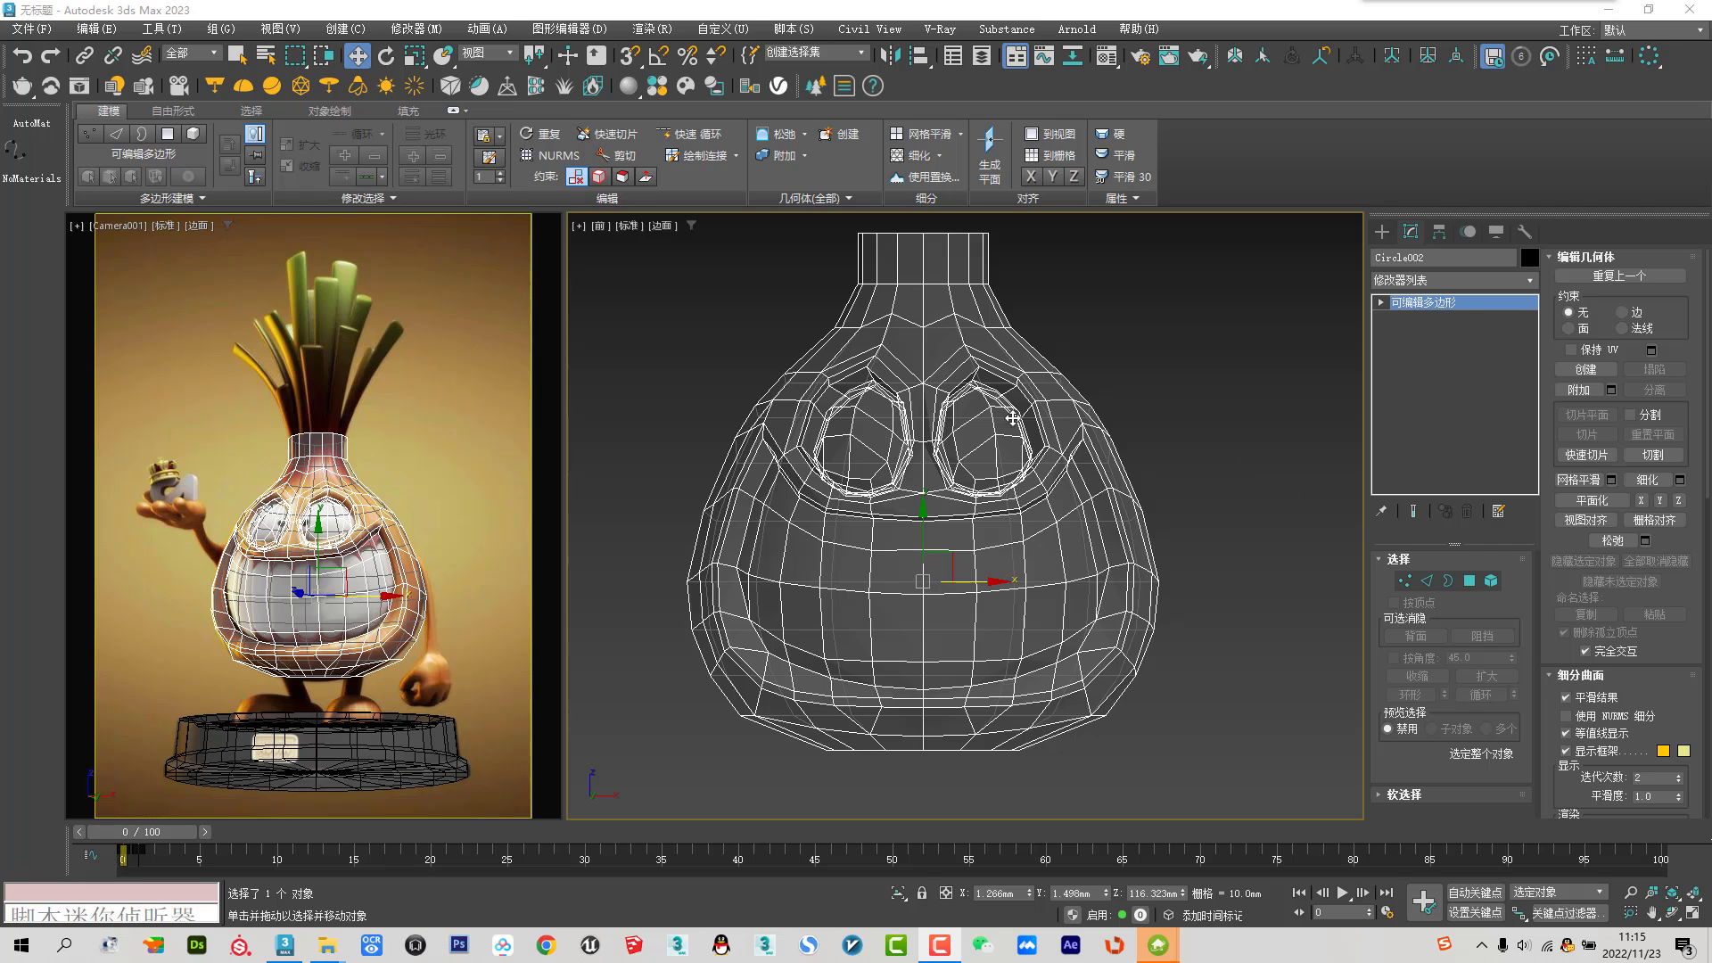
Recentre the front view and preview the head shaded and with NURMS smoothing
{"action": "middle_click_drag", "start_coordinate": [1038, 496], "coordinate": [1038, 534]}
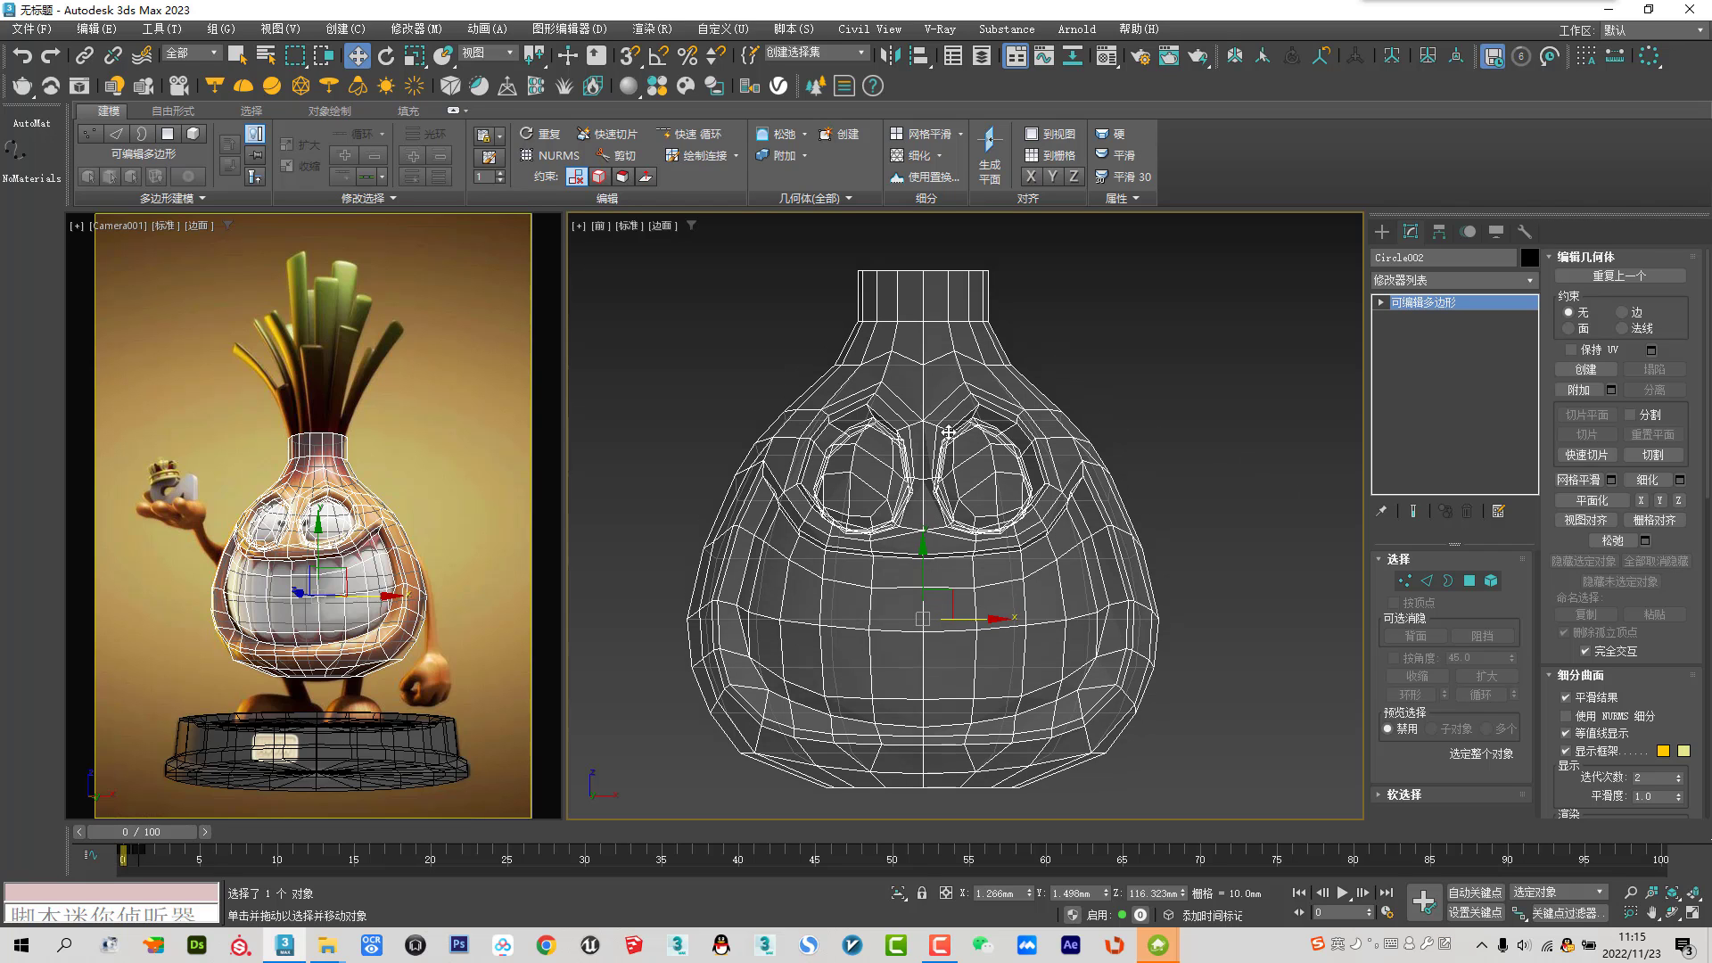
{"action": "key", "text": "period"}
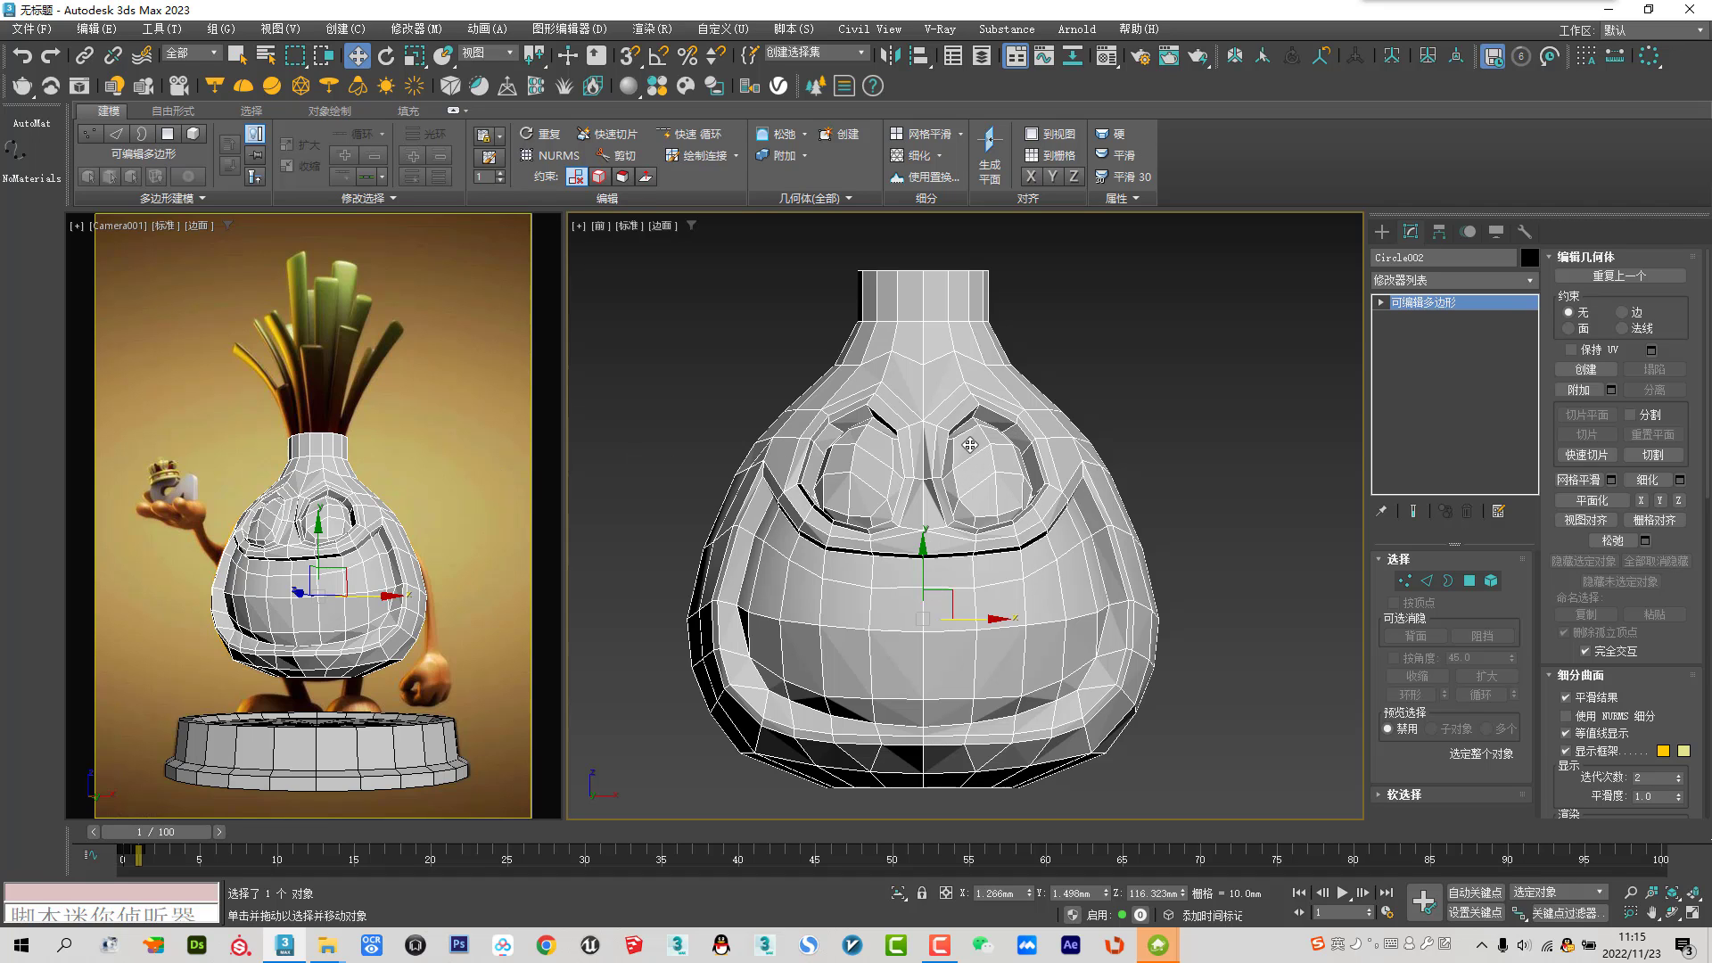
{"action": "key", "text": "comma"}
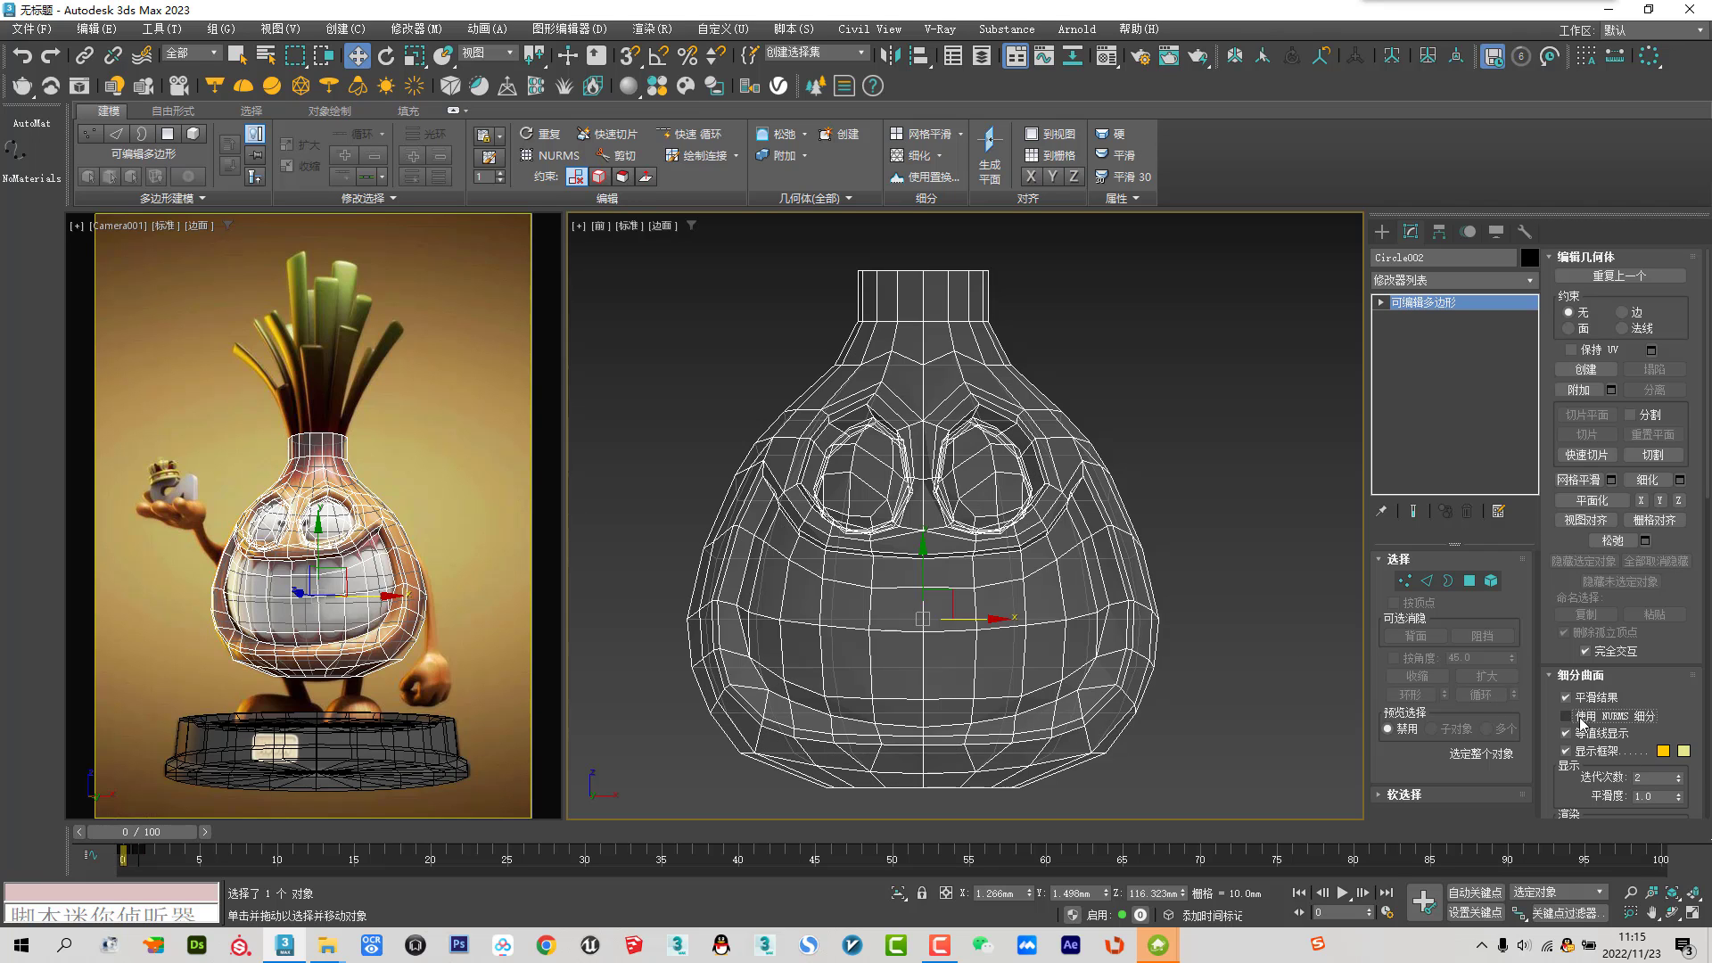
{"action": "left_click", "coordinate": [1566, 716]}
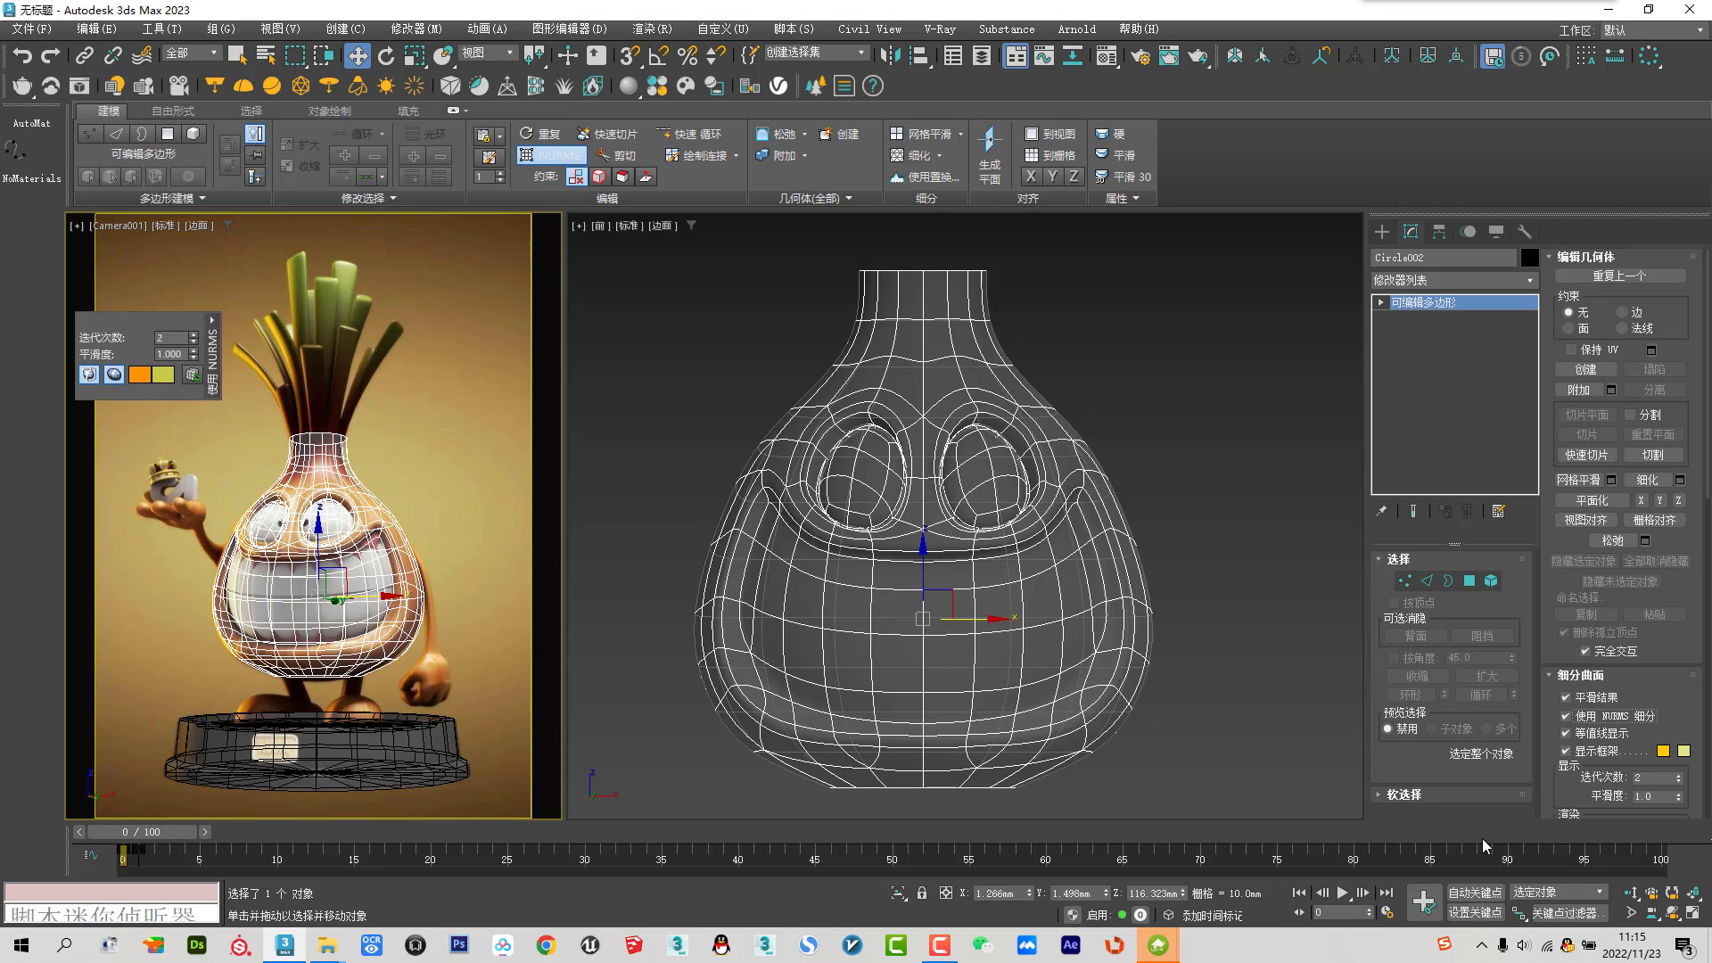
{"action": "key", "text": "period"}
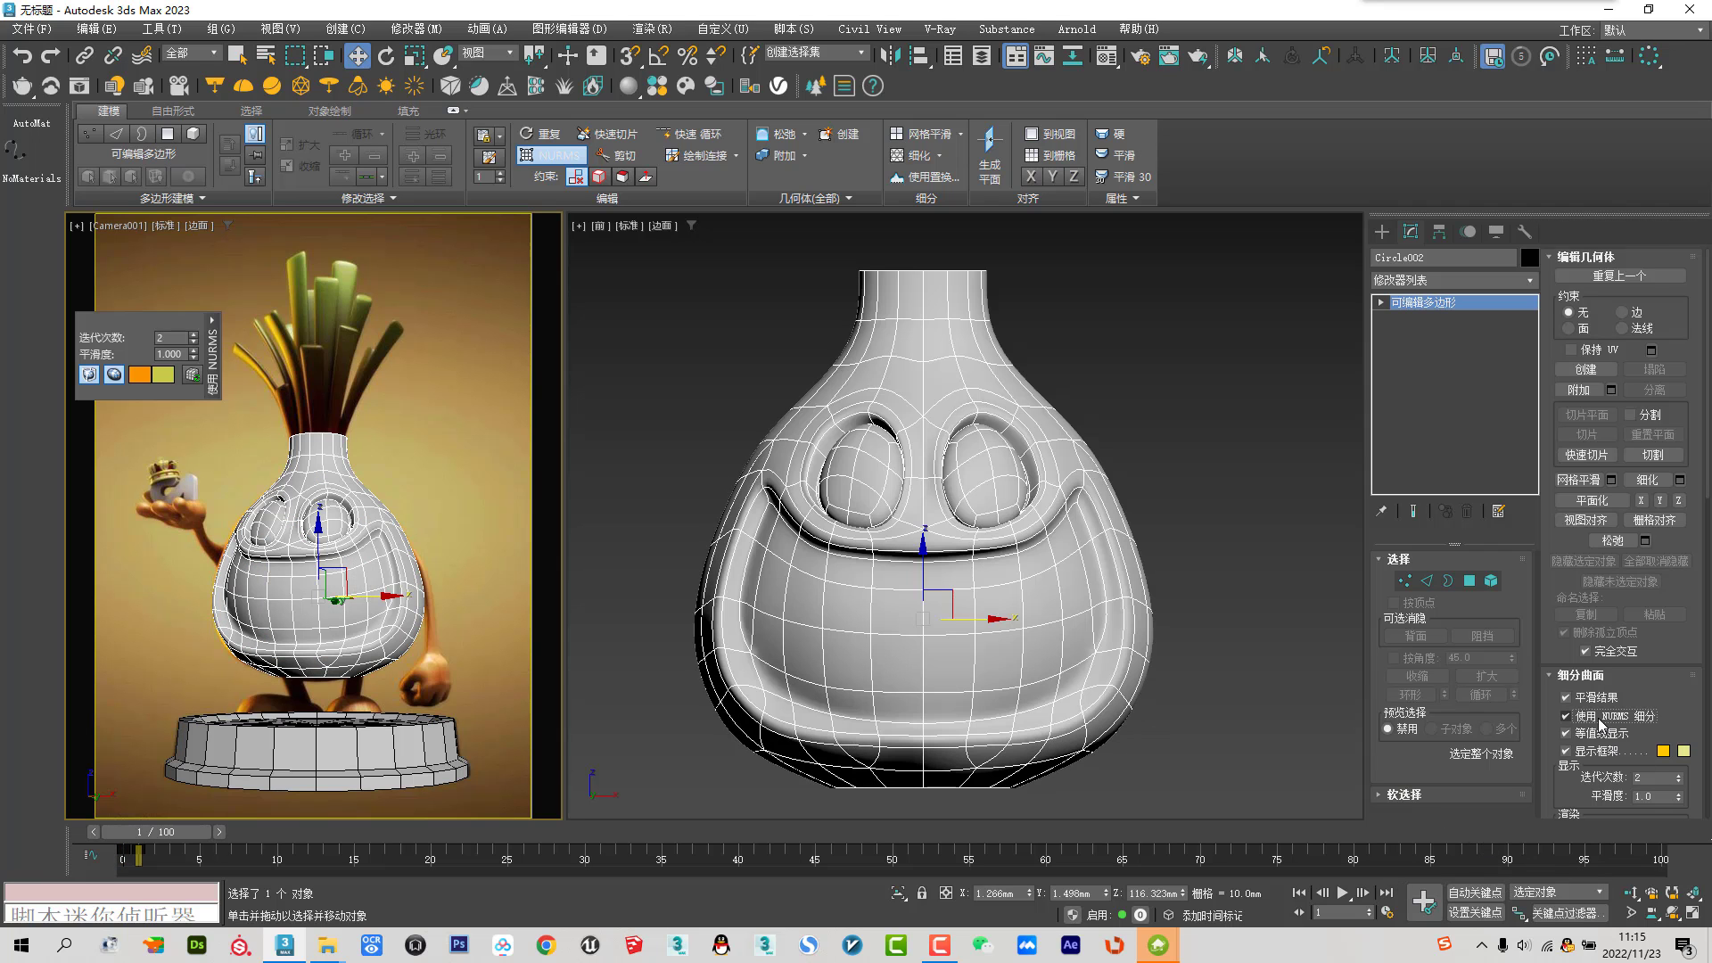
Turn NURMS off and box-select the left half of the head's polygons
{"action": "left_click", "coordinate": [1566, 716]}
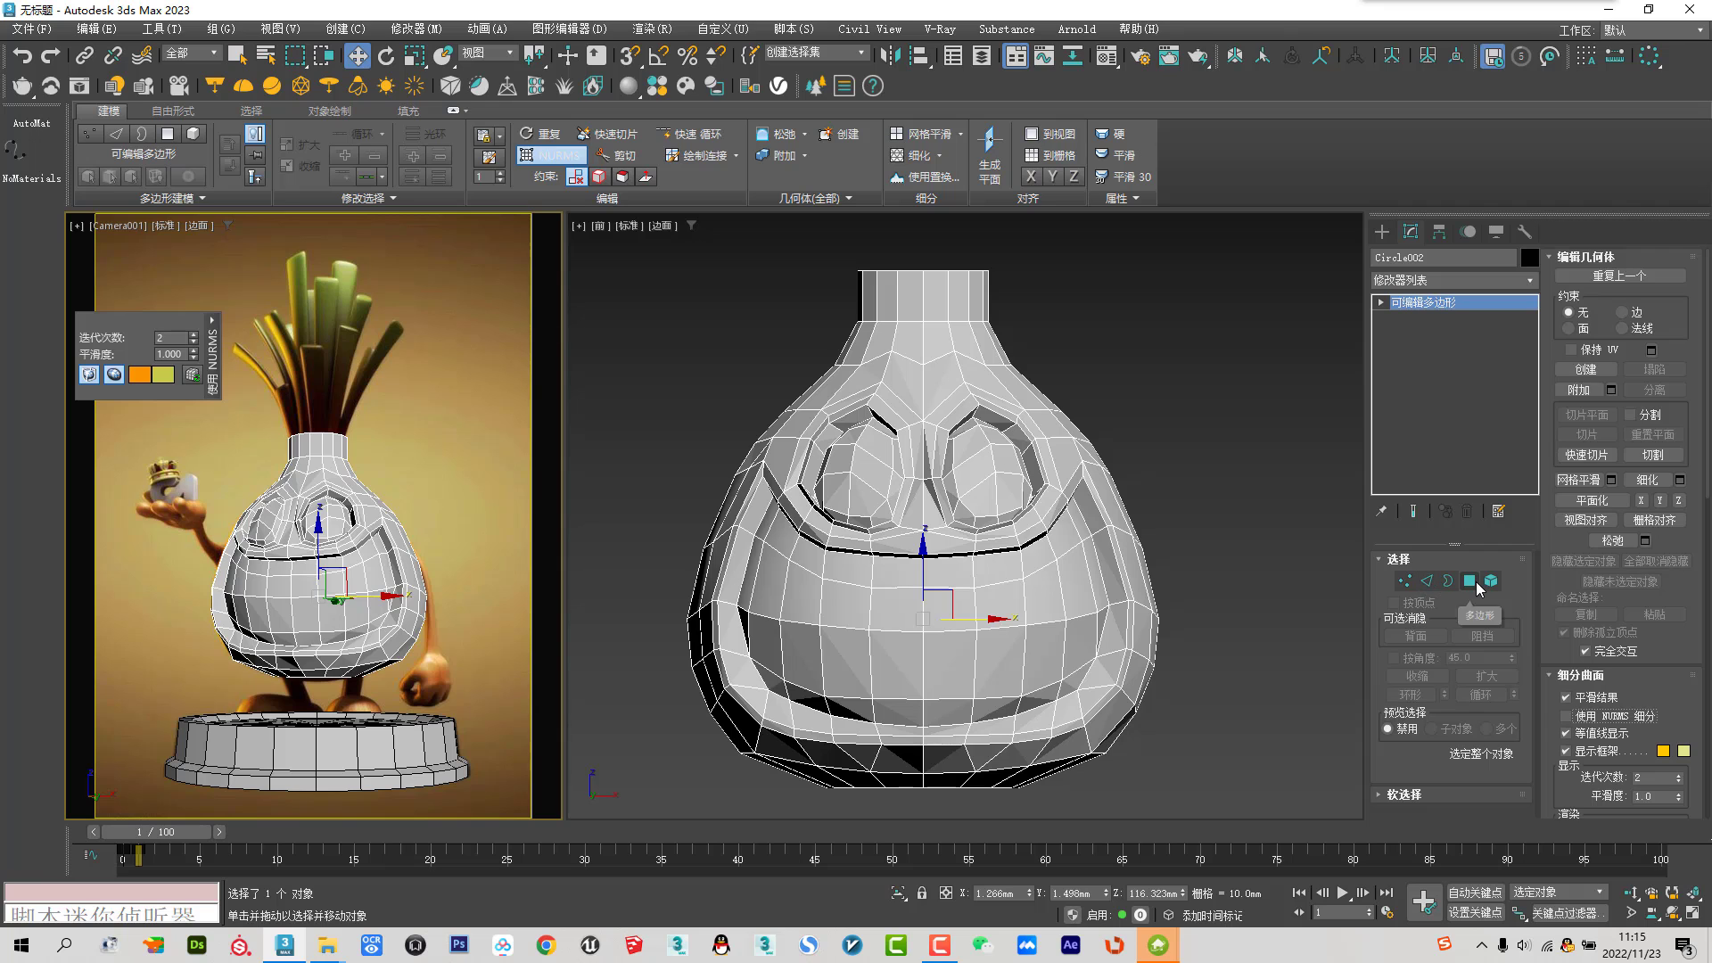
{"action": "left_click", "coordinate": [1469, 580]}
{"action": "left_click_drag", "start_coordinate": [922, 241], "coordinate": [614, 831]}
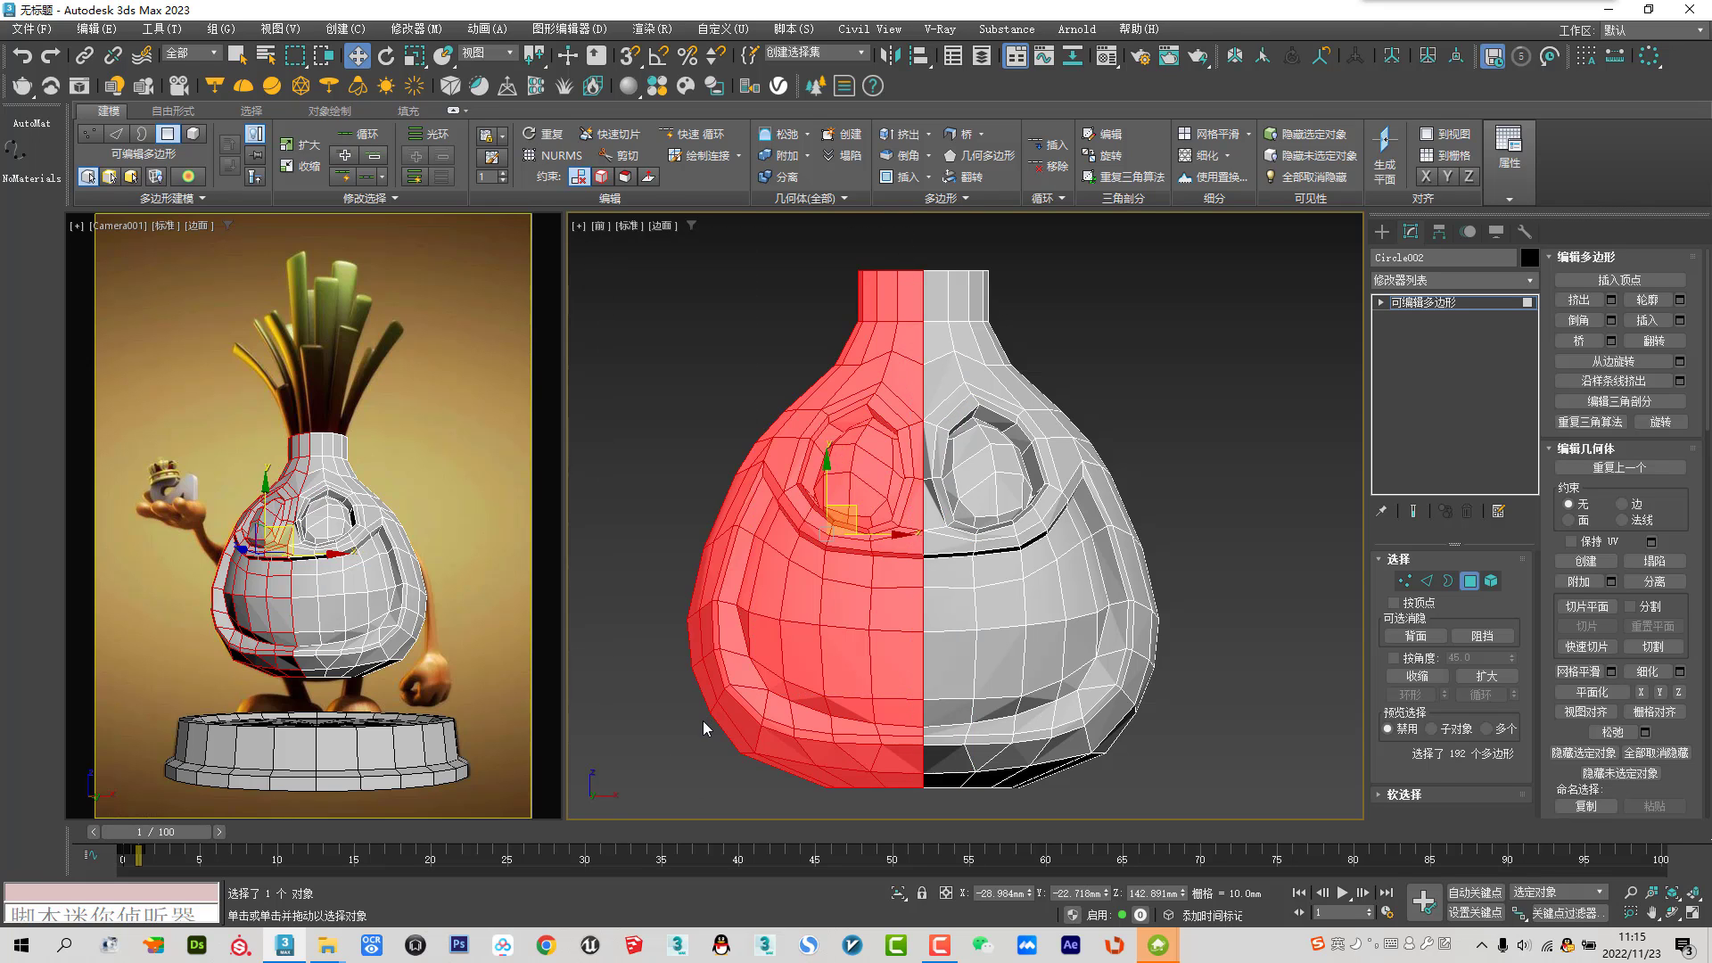
Delete the left-half polygons and select two polygons at the top of the eye socket
{"action": "key", "text": "Delete"}
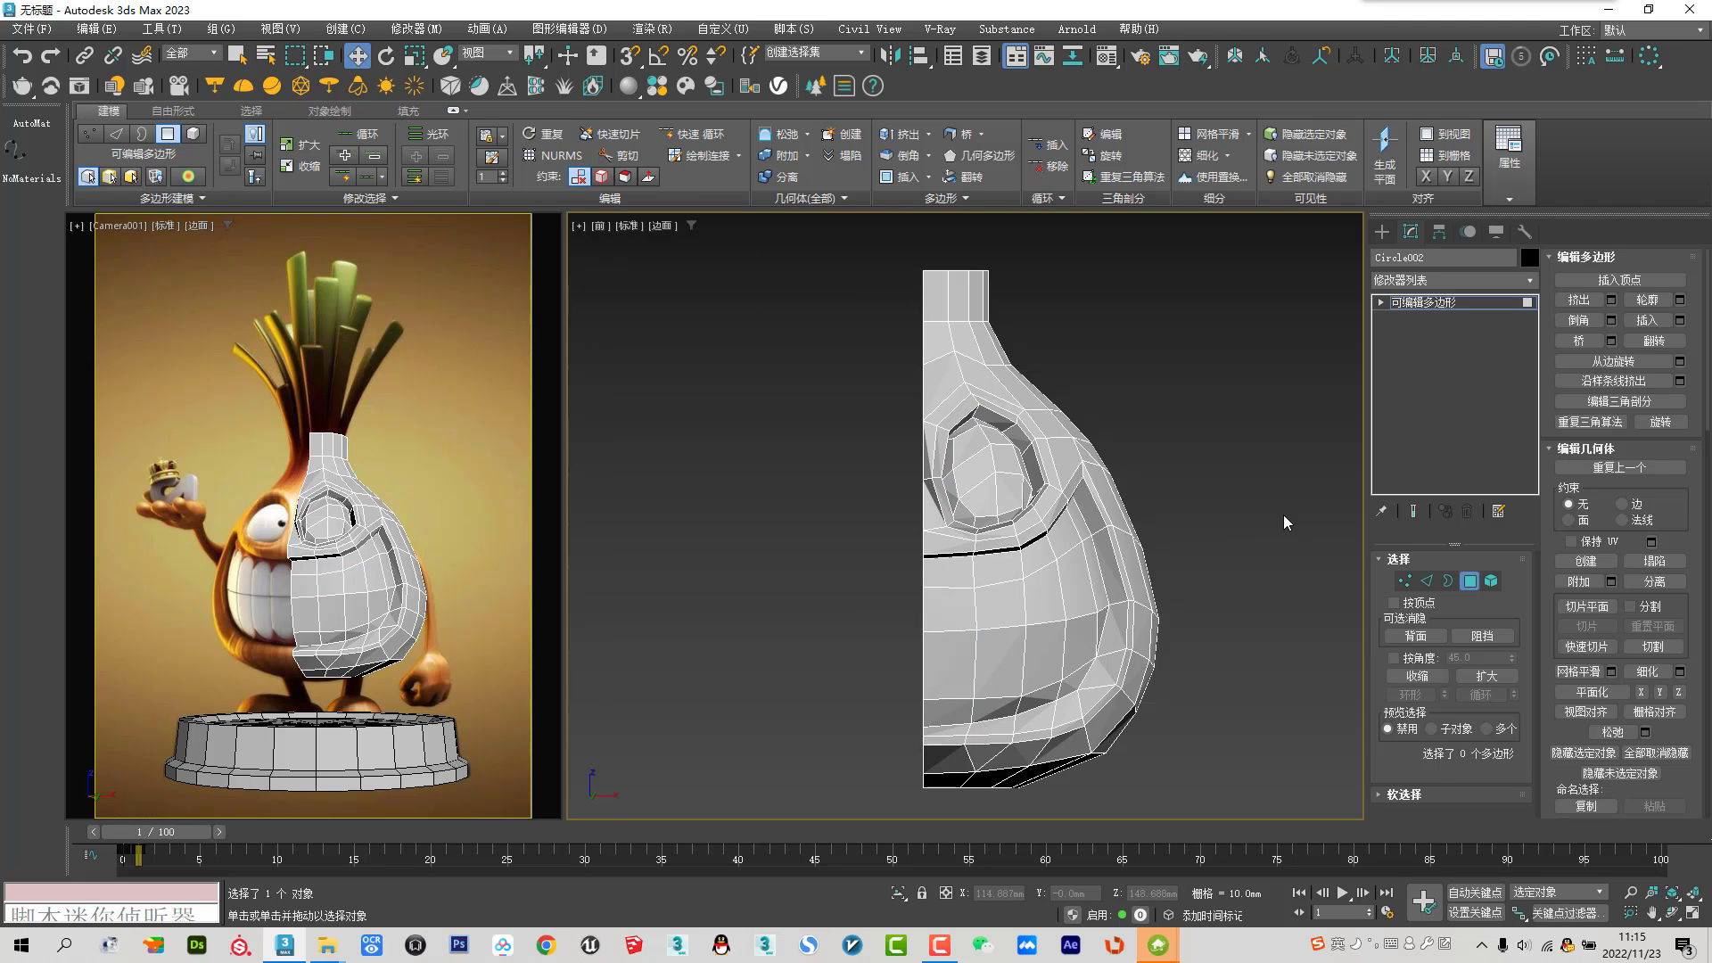
{"action": "left_click", "coordinate": [967, 423]}
{"action": "scroll", "coordinate": [966, 423], "scroll_direction": "up", "scroll_amount": 4}
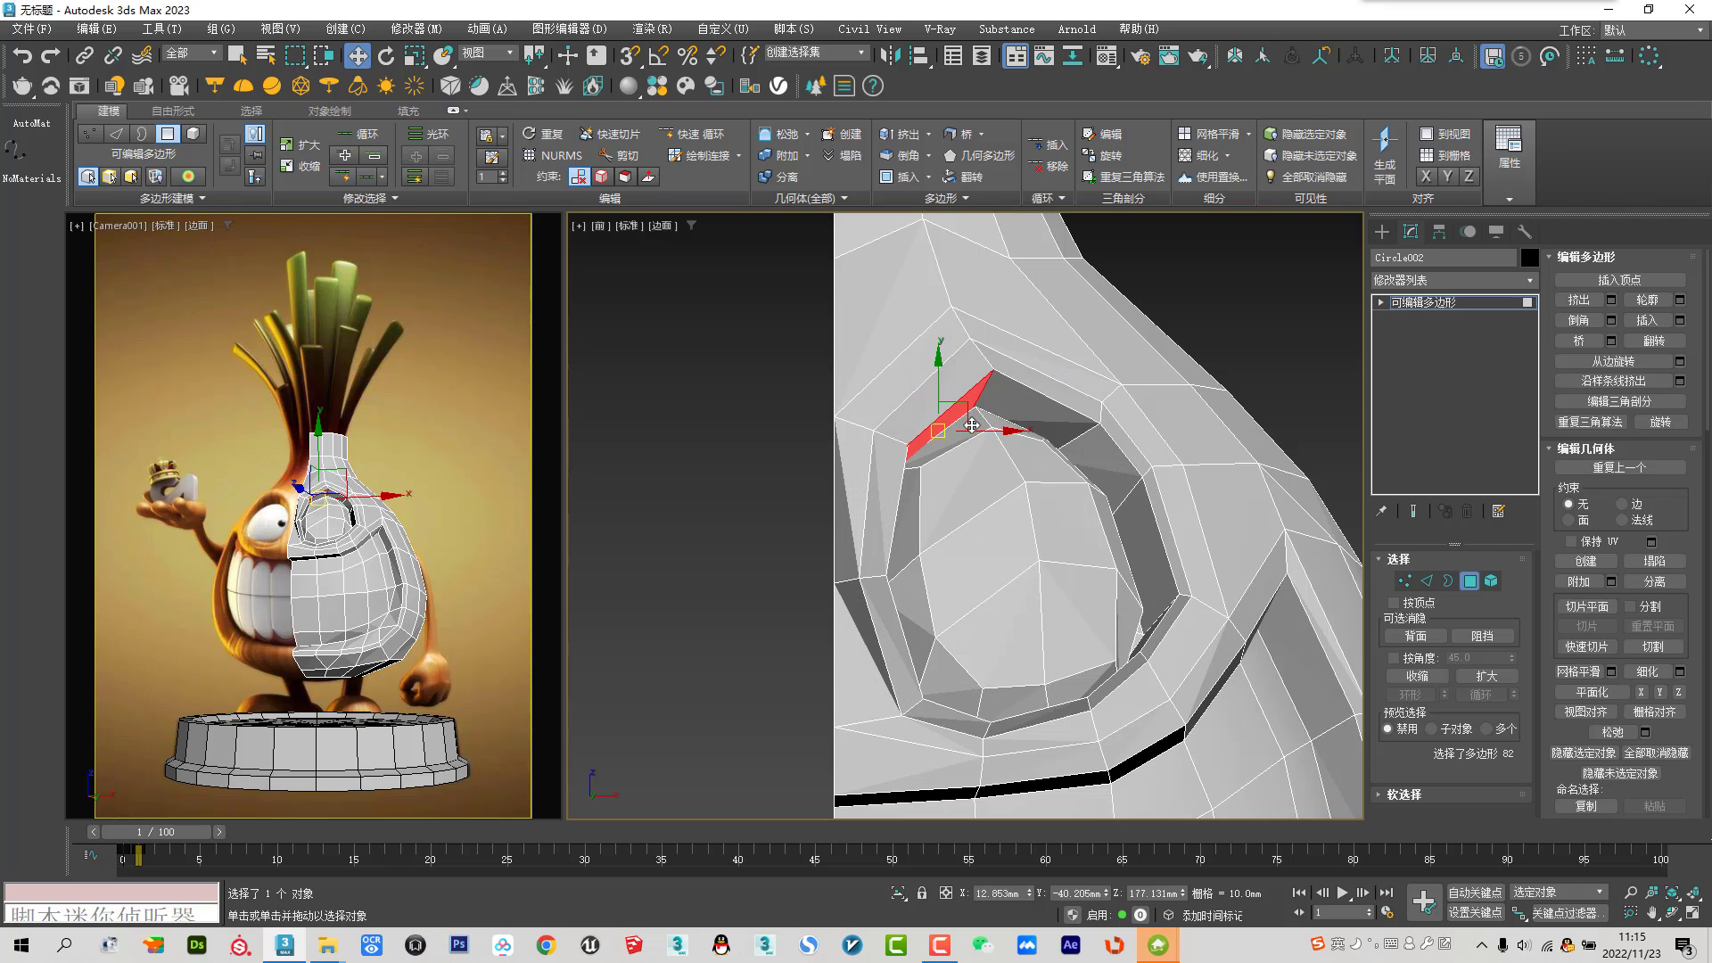
{"action": "left_click", "coordinate": [986, 426]}
{"action": "left_click", "coordinate": [954, 432], "text": "ctrl"}
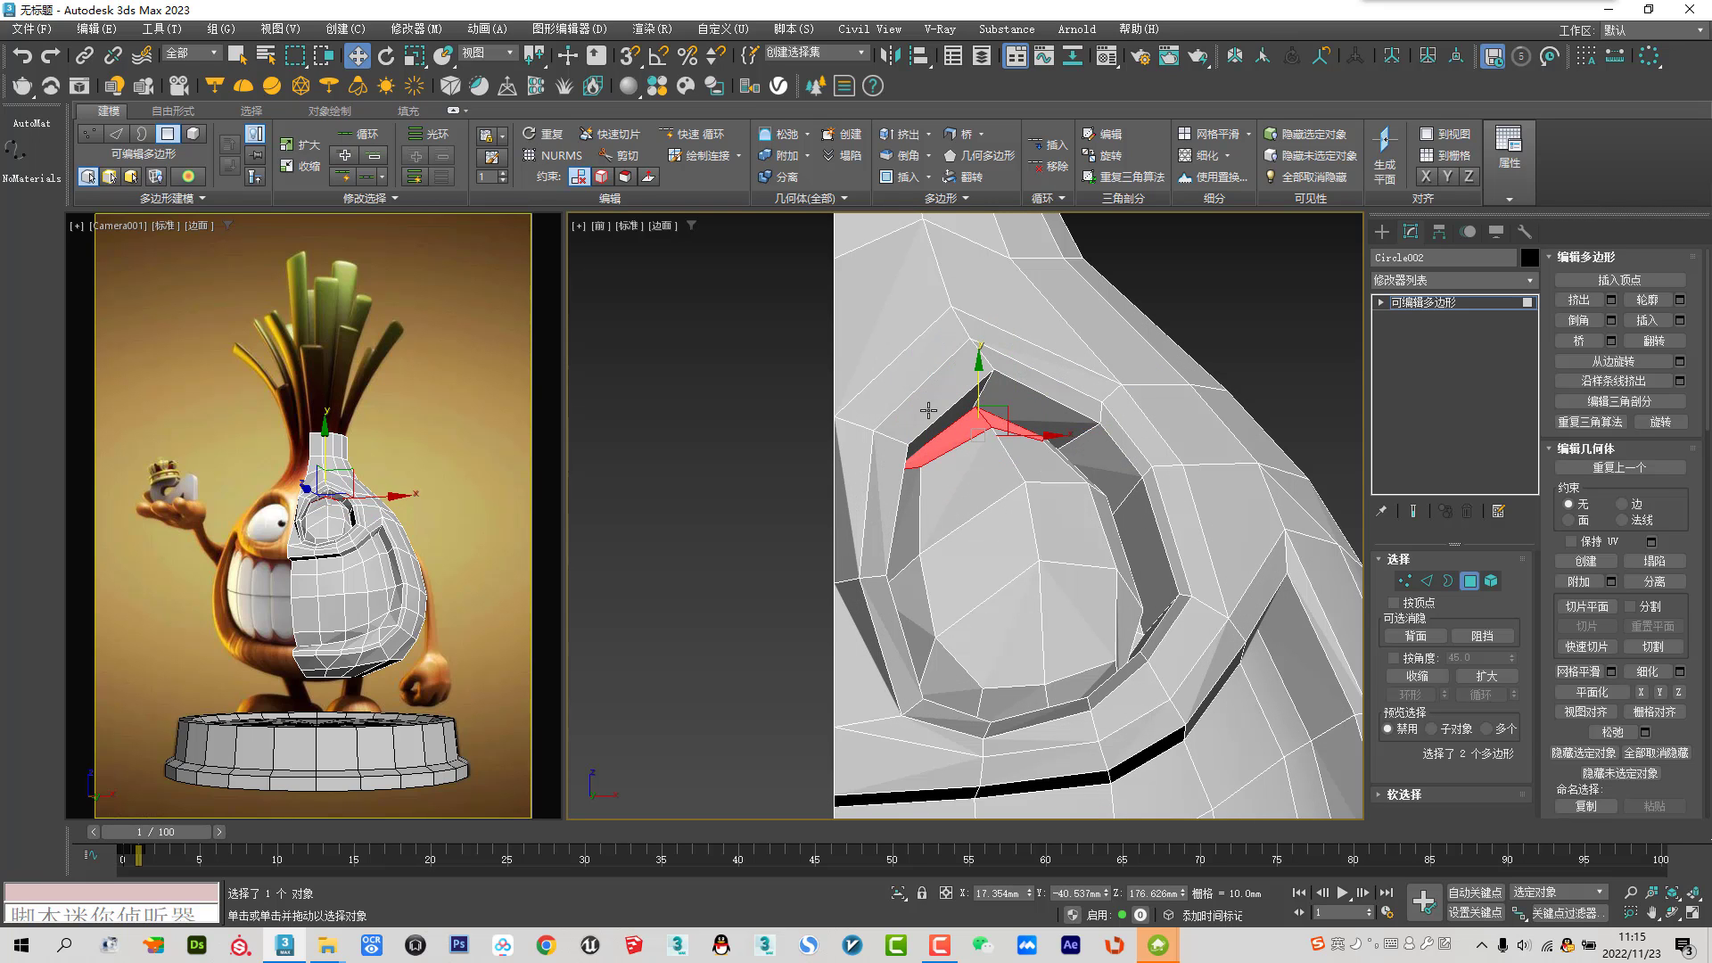
Widen the camera viewport and make the mesh see-through with Alt+X
{"action": "key", "text": "shift+f"}
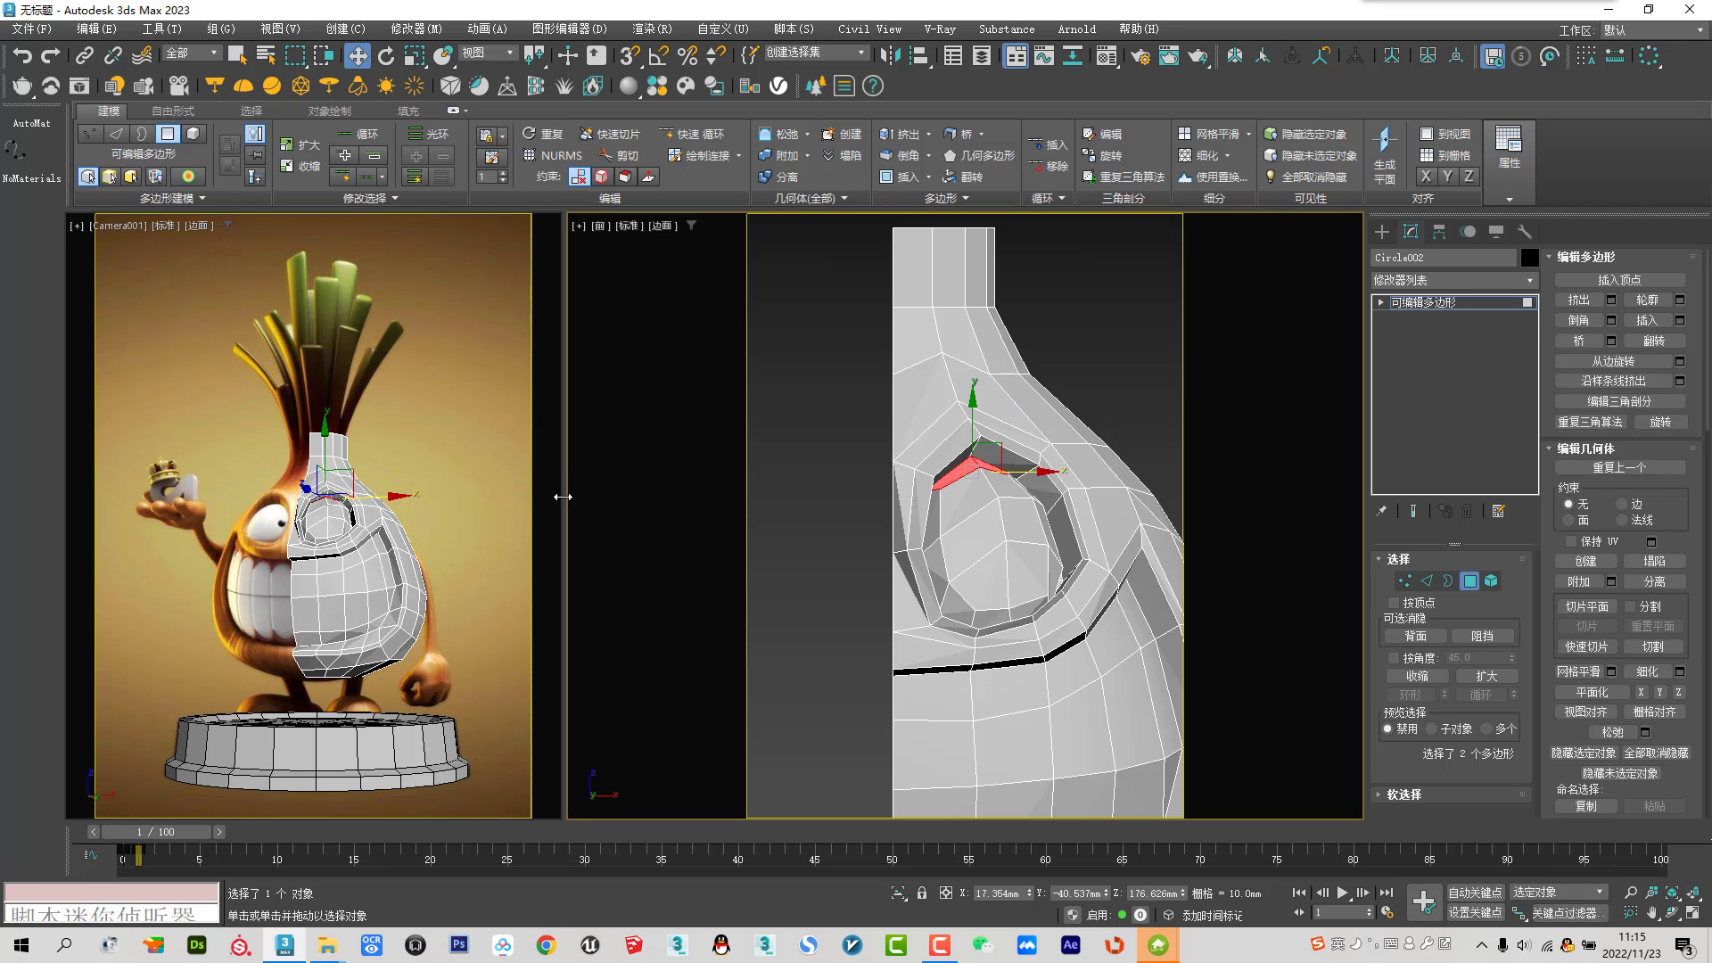
{"action": "key", "text": "shift+f"}
{"action": "right_click", "coordinate": [478, 492]}
{"action": "key", "text": "shift+f"}
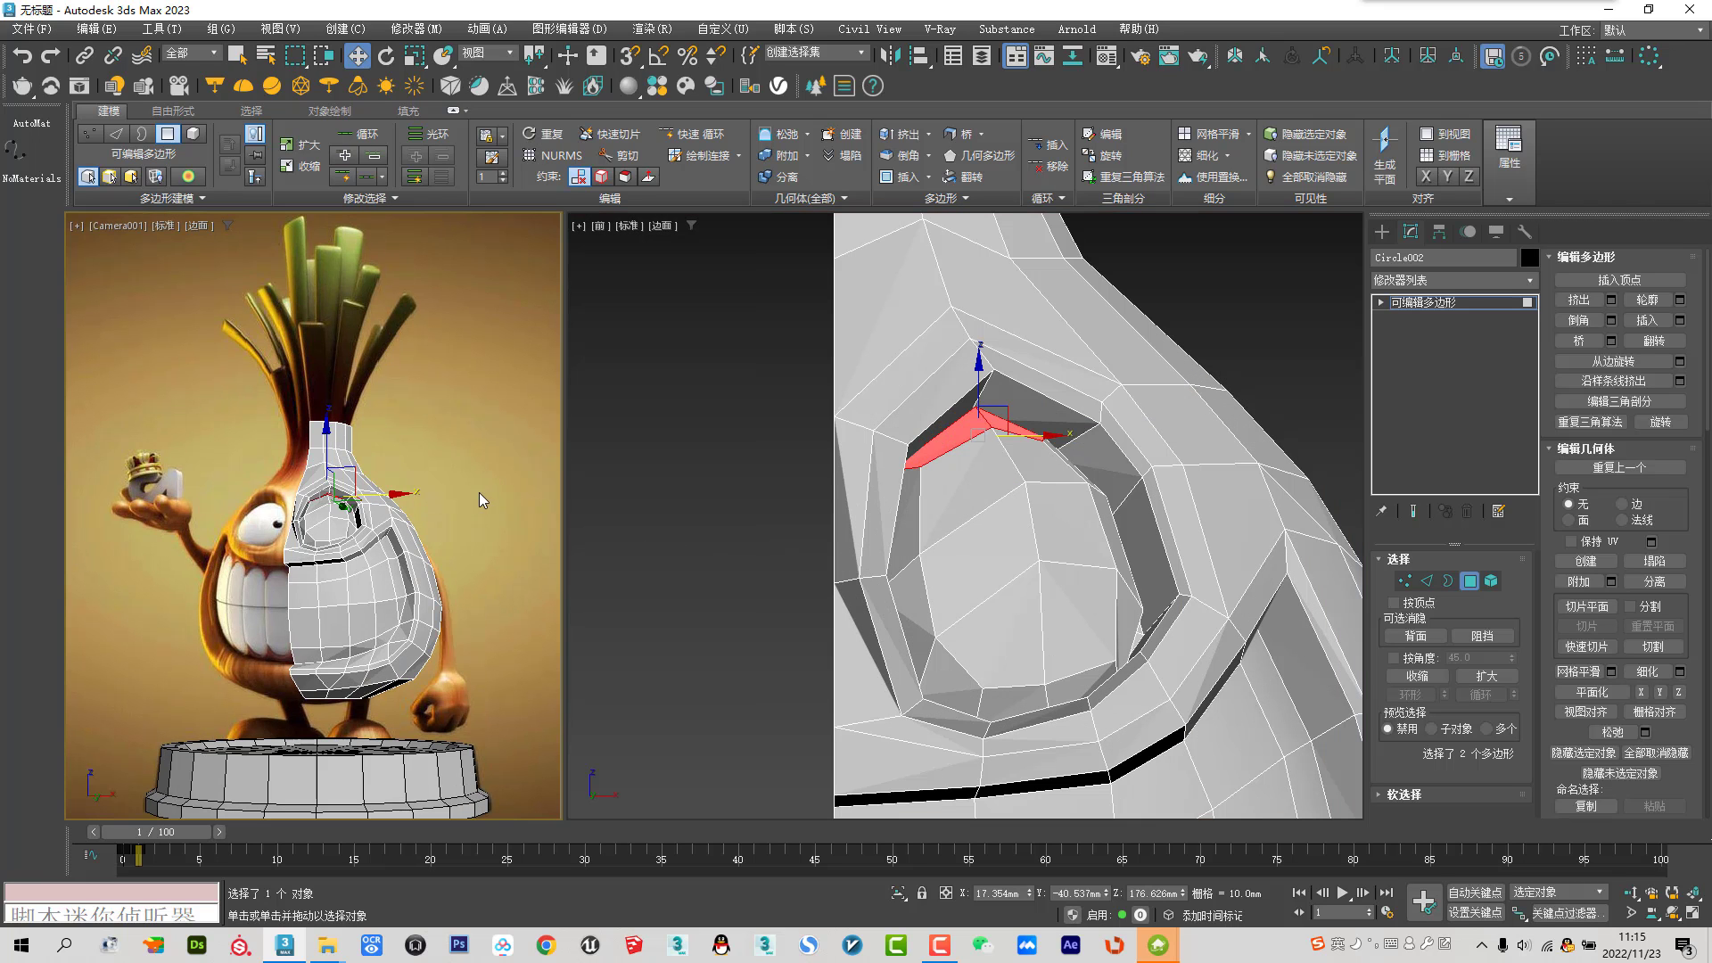
{"action": "left_click_drag", "start_coordinate": [603, 492], "coordinate": [731, 486]}
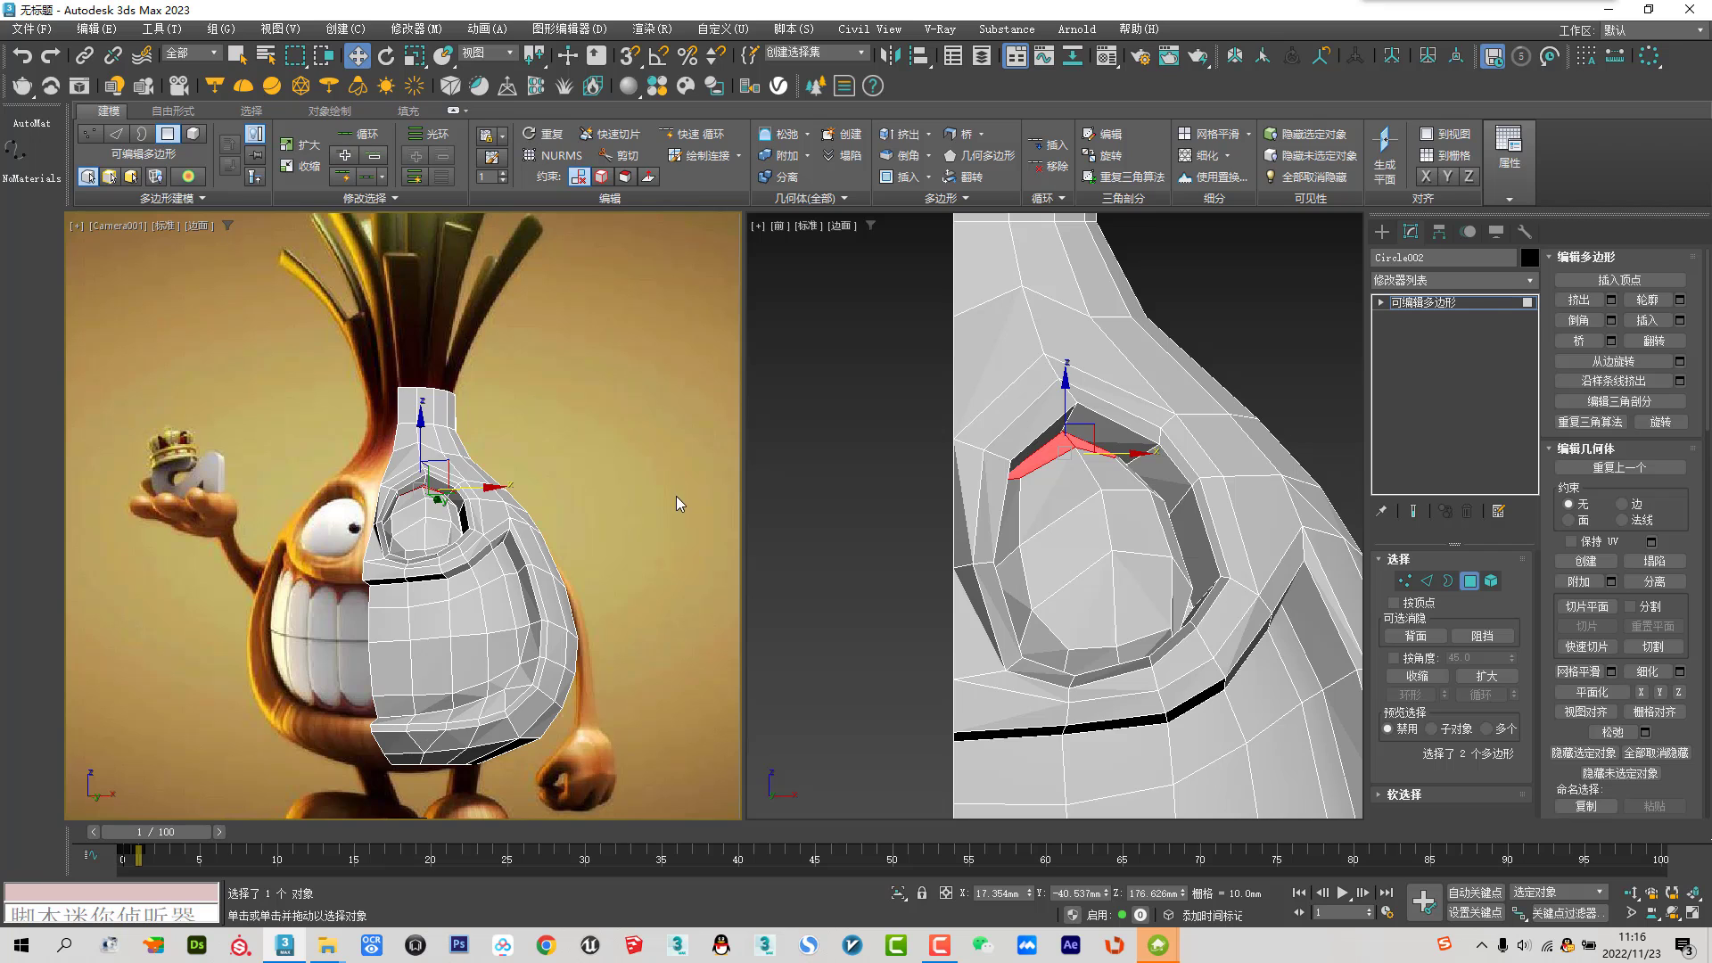
{"action": "key", "text": "alt+x"}
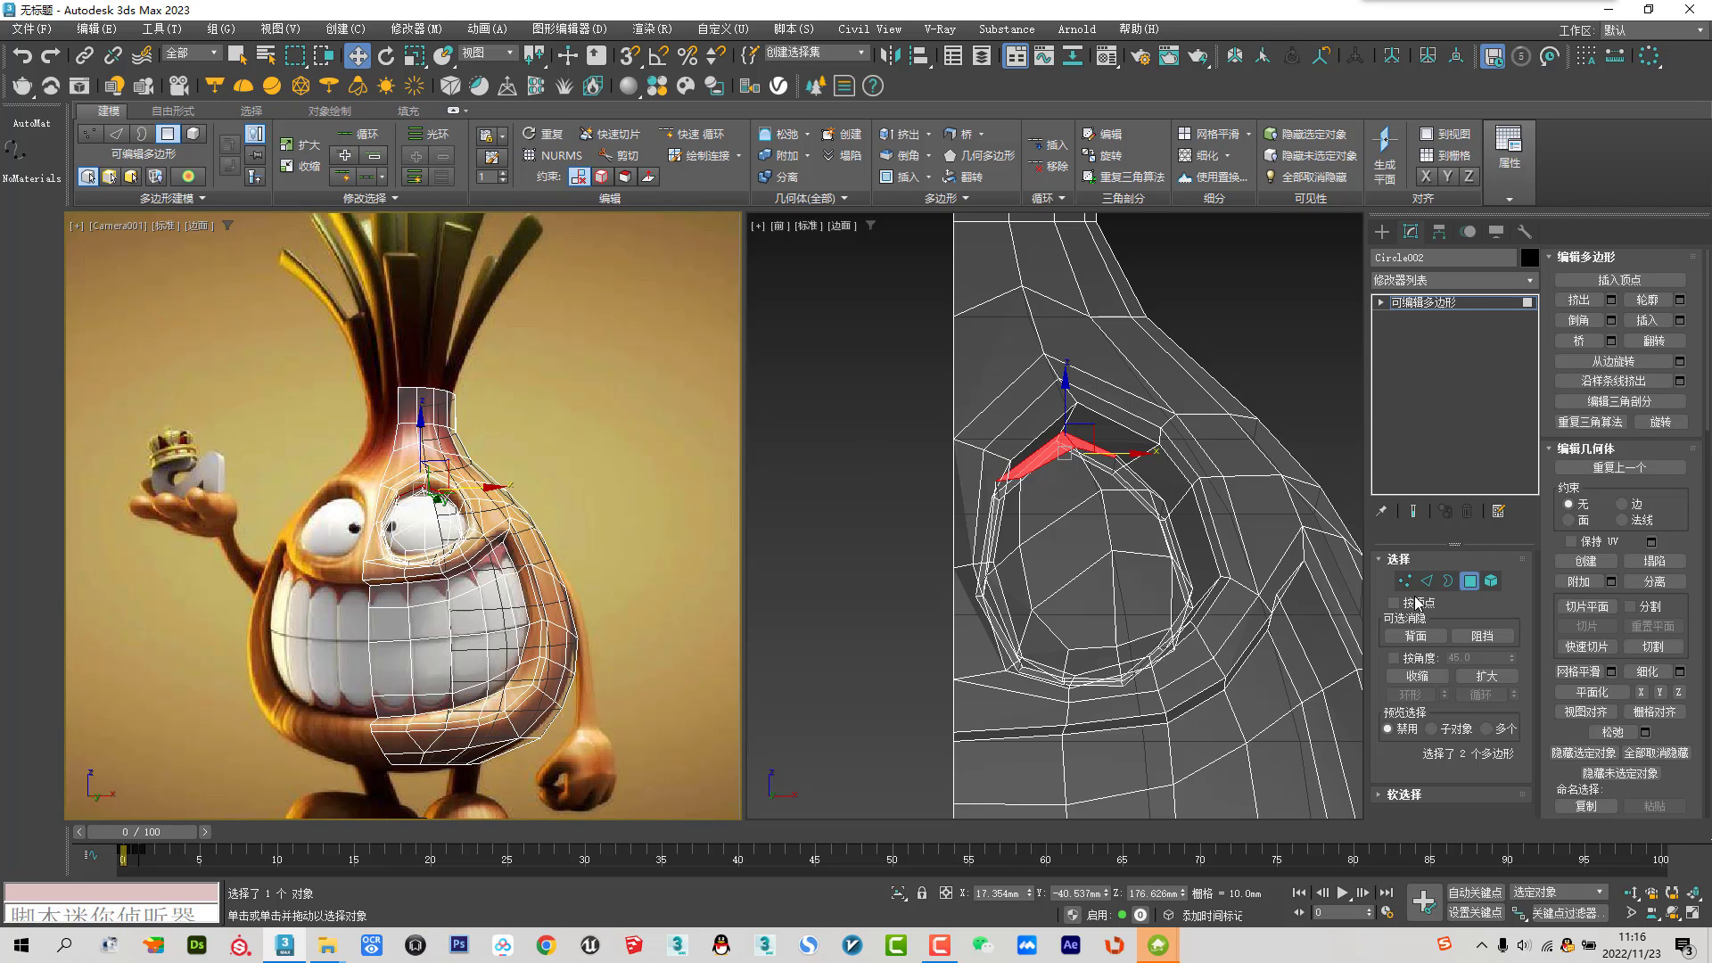
{"action": "scroll", "coordinate": [1614, 729], "scroll_direction": "down", "scroll_amount": 2}
{"action": "scroll", "coordinate": [1606, 722], "scroll_direction": "down", "scroll_amount": 1}
{"action": "scroll", "coordinate": [1589, 707], "scroll_direction": "down", "scroll_amount": 2}
{"action": "scroll", "coordinate": [1589, 707], "scroll_direction": "down", "scroll_amount": 2}
{"action": "scroll", "coordinate": [1585, 709], "scroll_direction": "down", "scroll_amount": 1}
{"action": "scroll", "coordinate": [1579, 709], "scroll_direction": "down", "scroll_amount": 1}
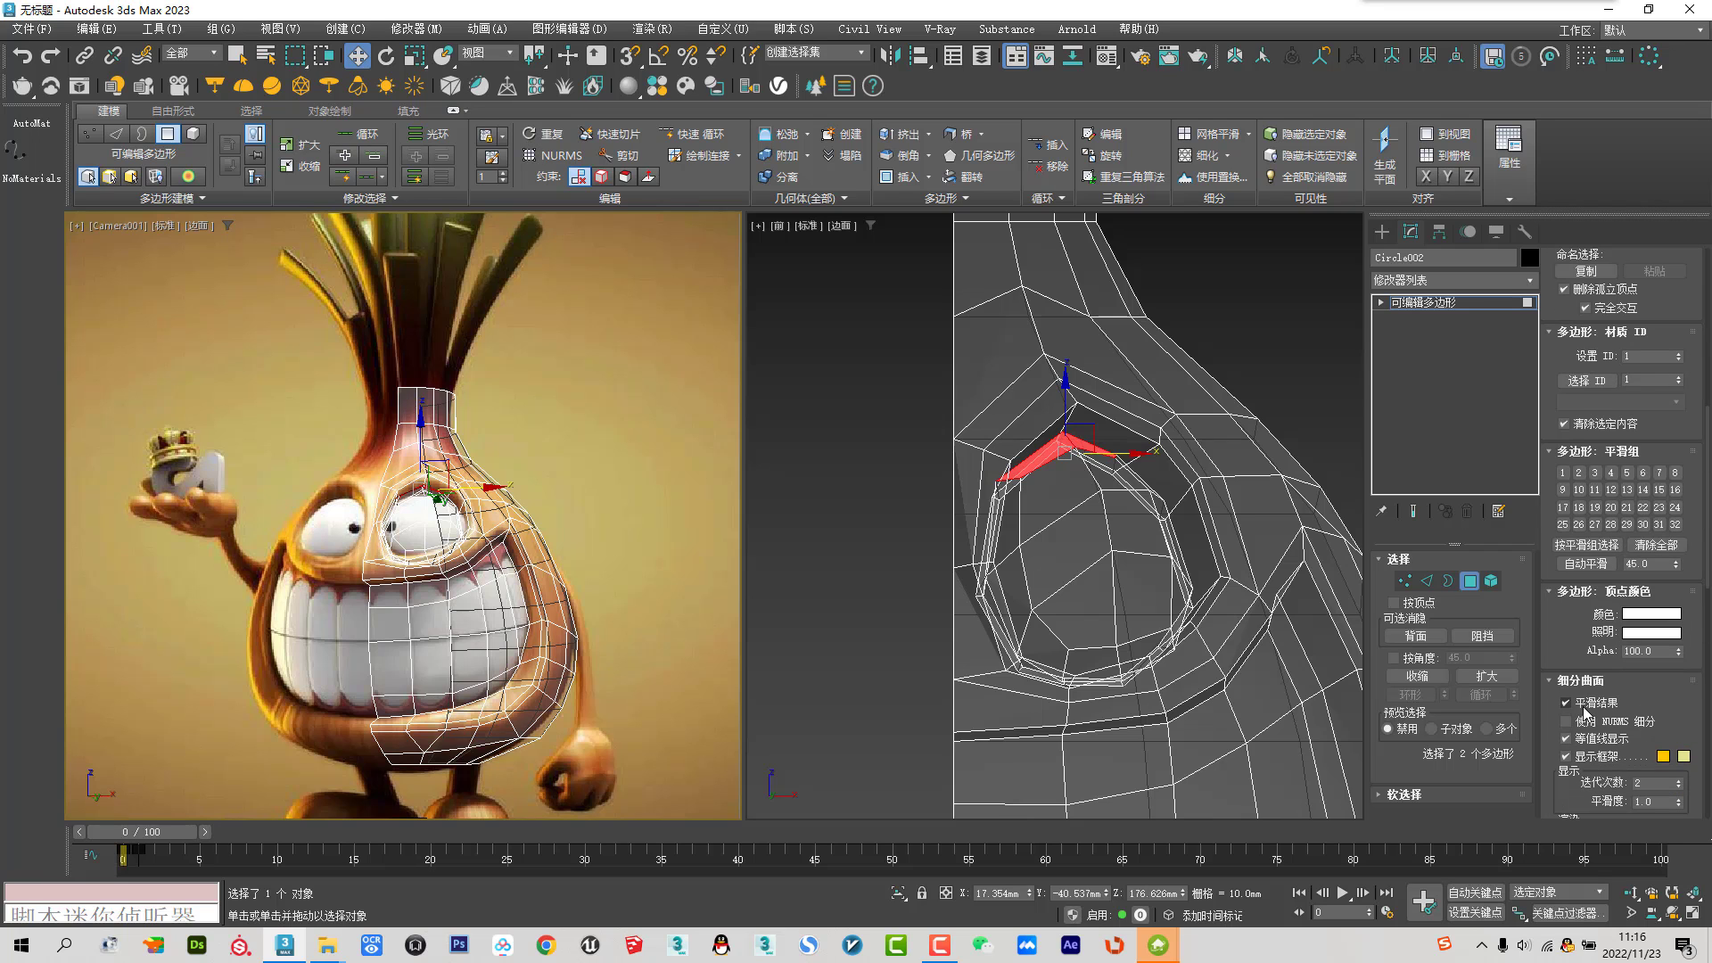
With NURMS on, lower the eye-socket rim polygons and collapse the ribbon for a wider camera view
{"action": "left_click", "coordinate": [1571, 720]}
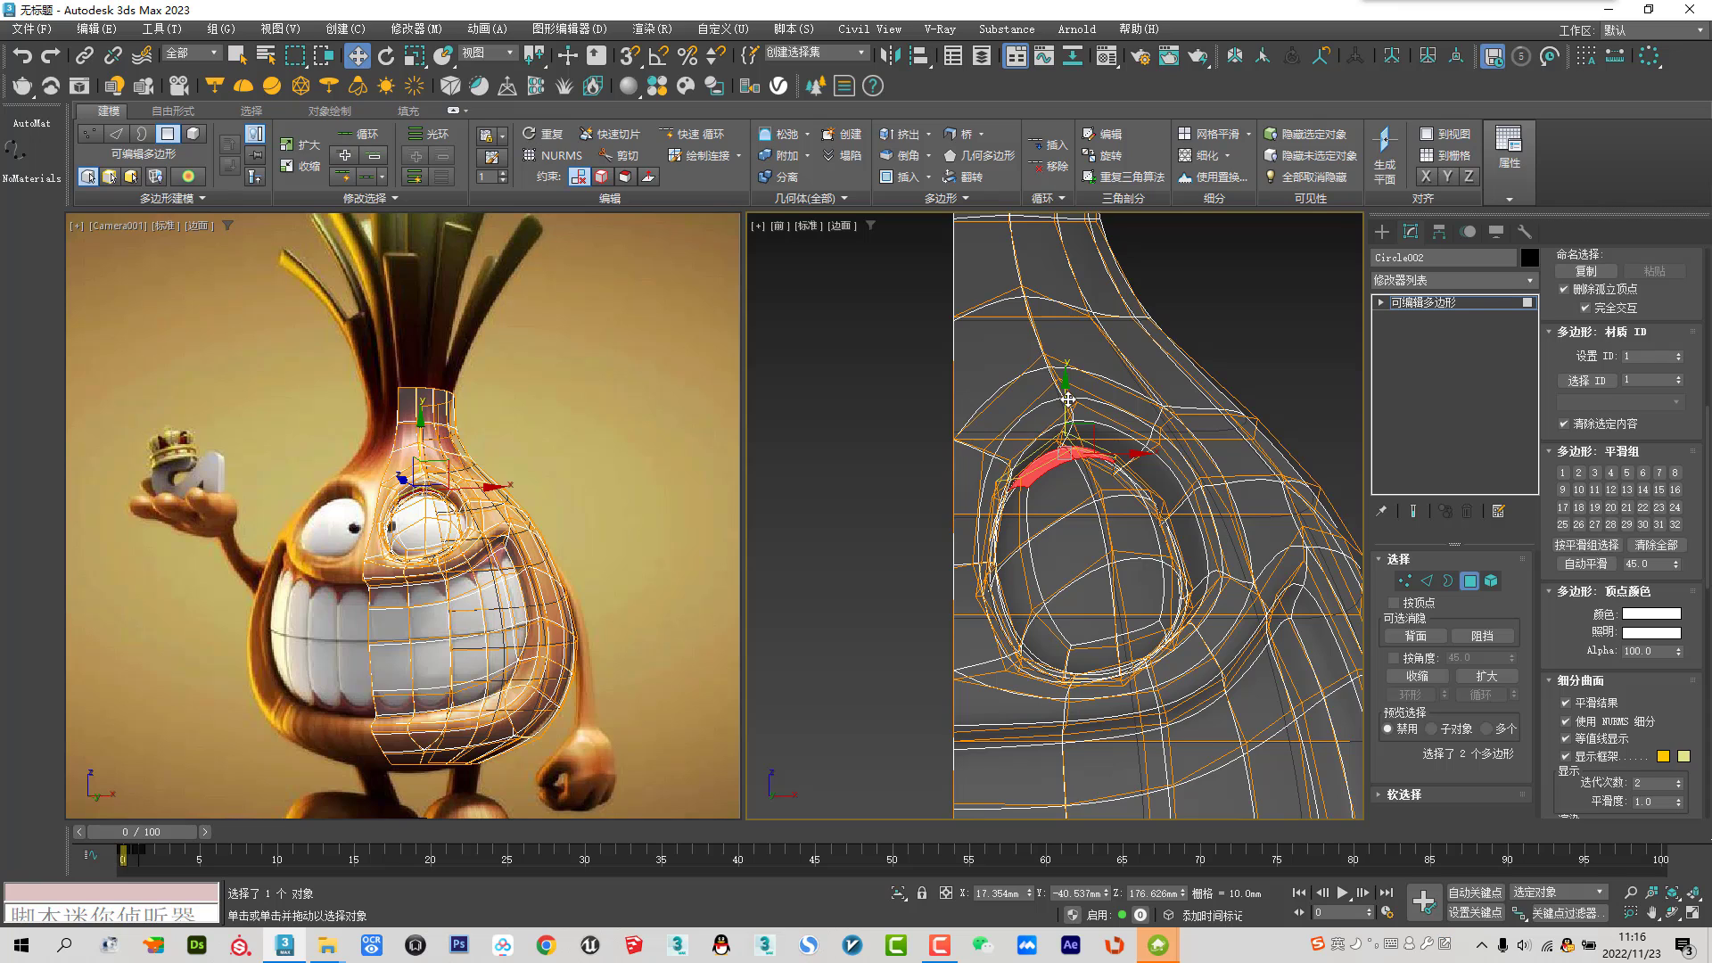
{"action": "left_click_drag", "start_coordinate": [1068, 413], "coordinate": [1068, 425]}
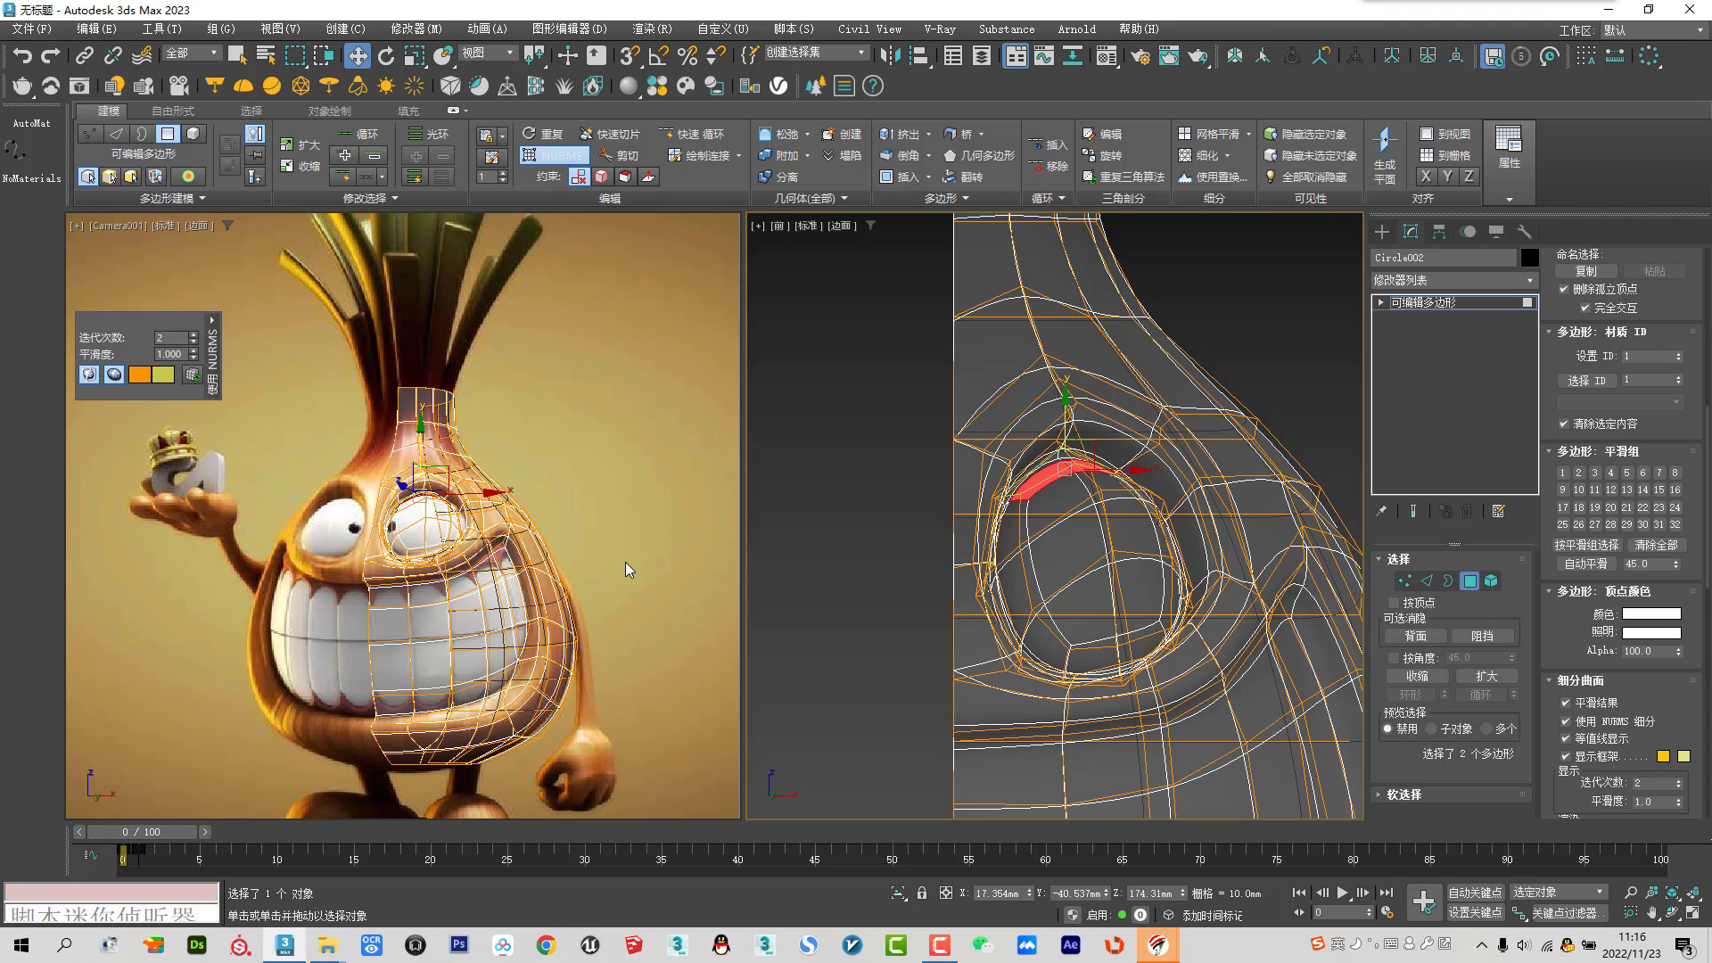
{"action": "left_click", "coordinate": [1016, 59]}
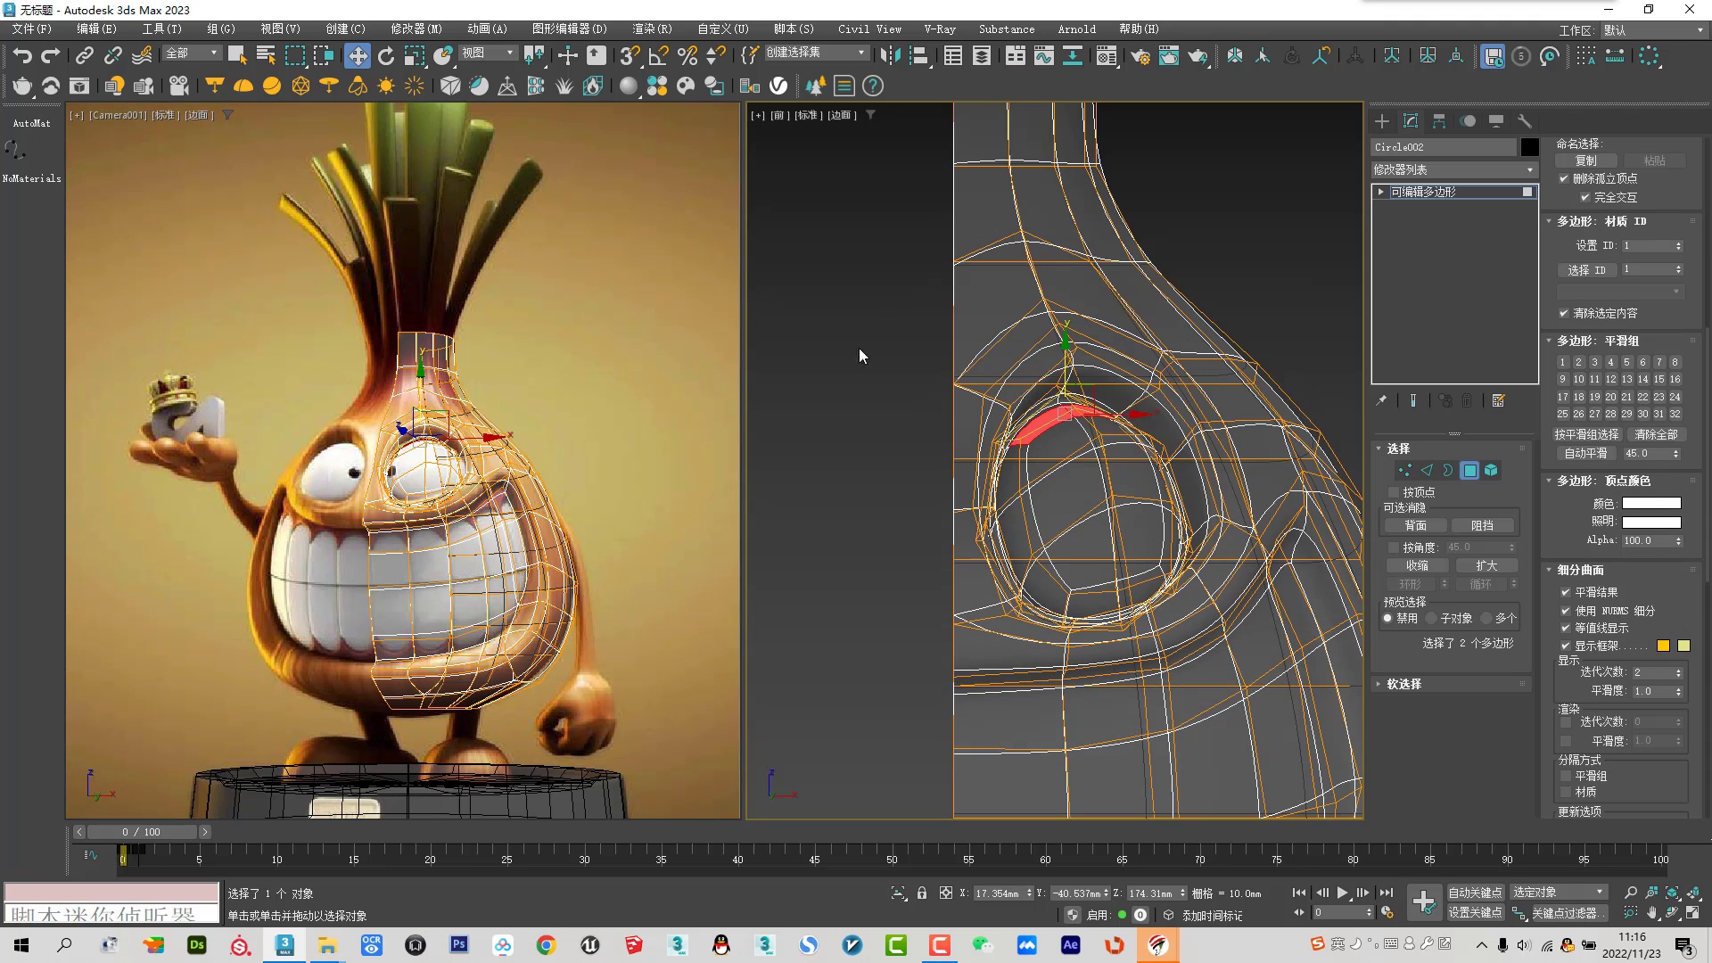
{"action": "left_click_drag", "start_coordinate": [744, 392], "coordinate": [946, 392]}
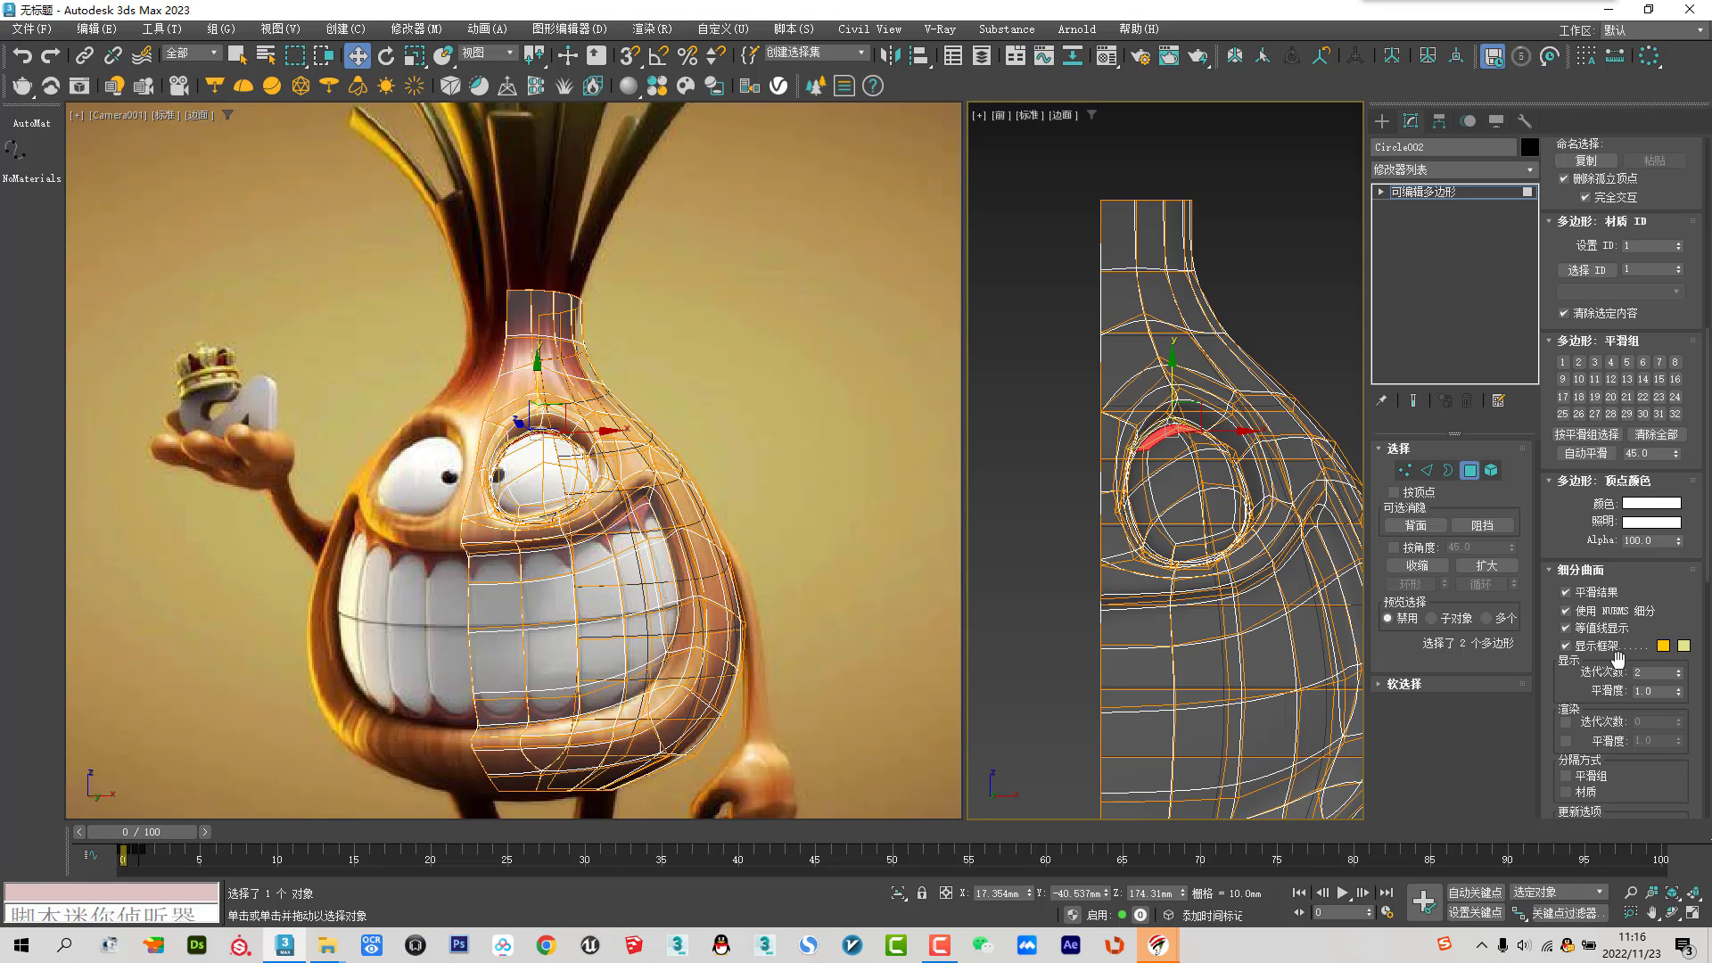
Turn NURMS off and select the edge loop around the eye
{"action": "left_click", "coordinate": [1592, 613]}
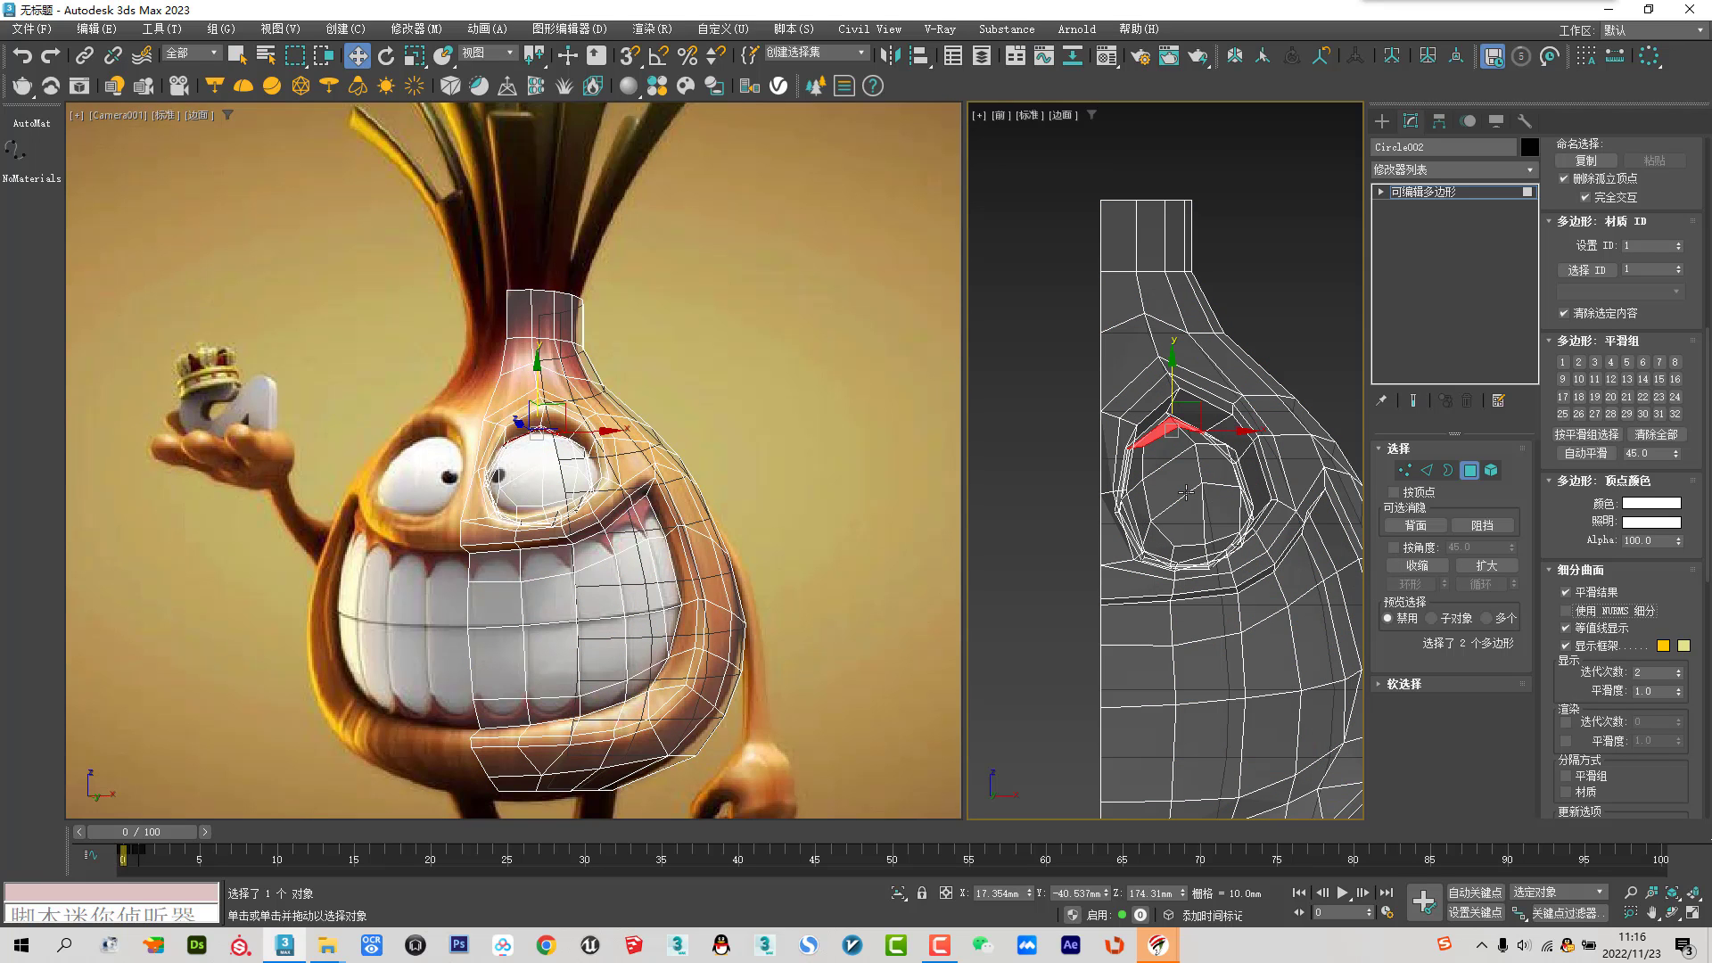
{"action": "left_click", "coordinate": [1426, 470]}
{"action": "left_click", "coordinate": [1141, 491]}
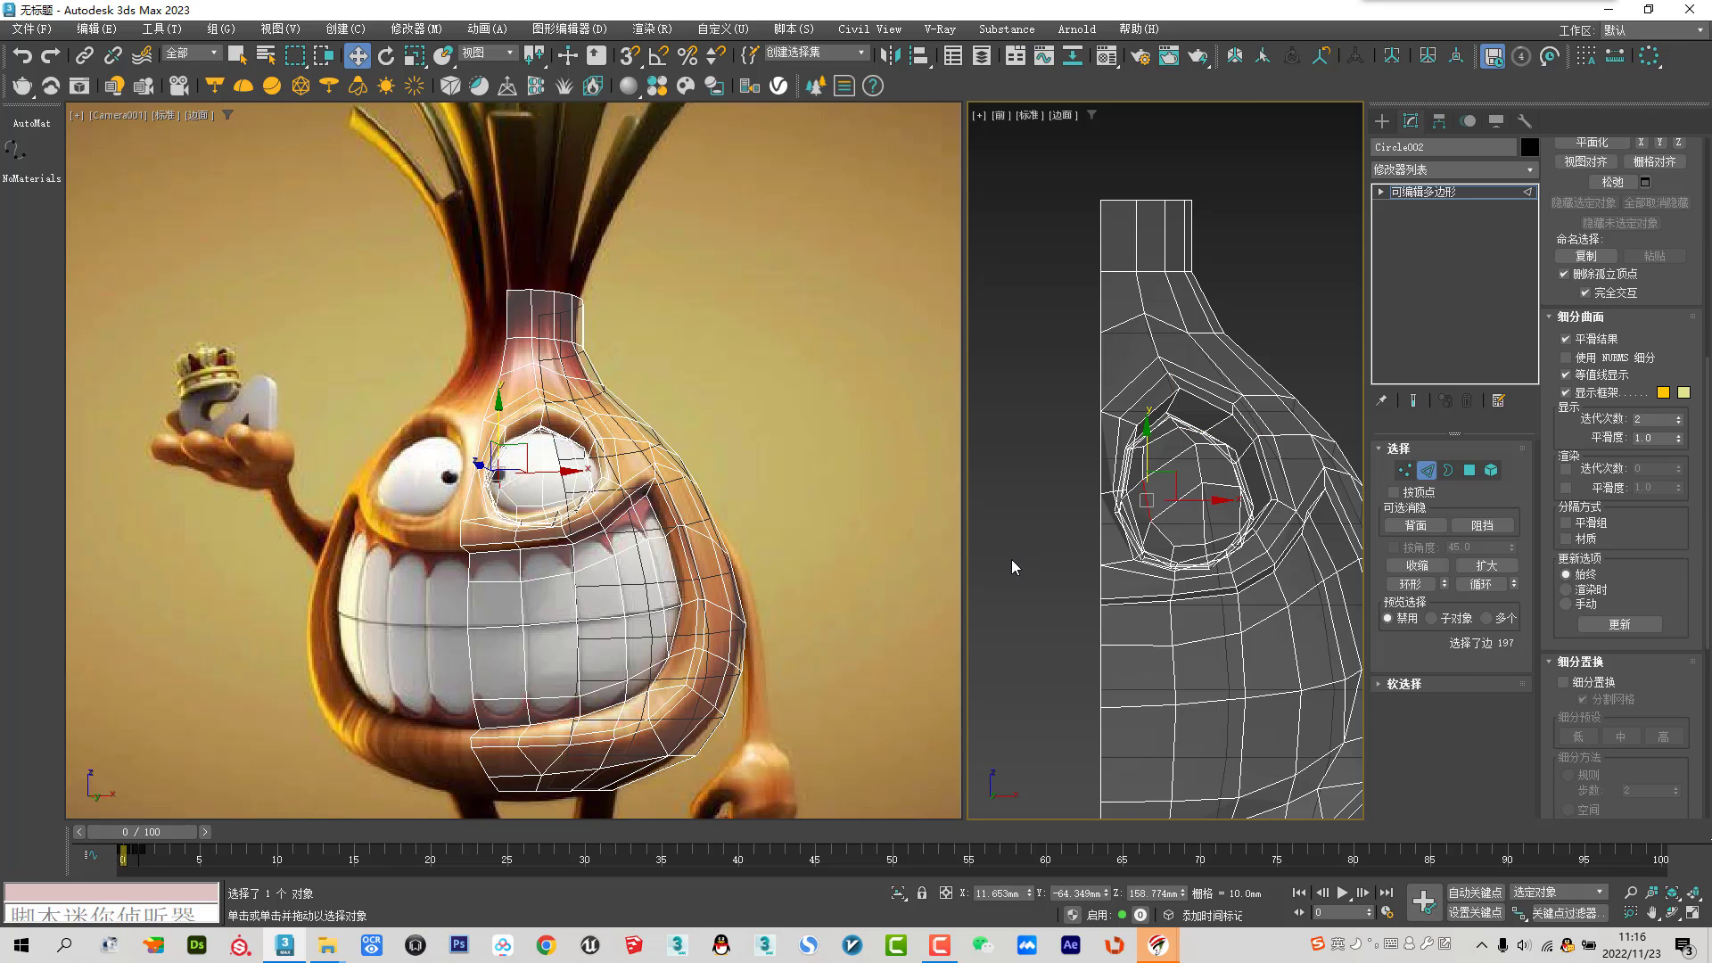
Adjust the eye-loop selection at Vertex level, trimming and extending it around the eye
{"action": "scroll", "coordinate": [1163, 469], "scroll_direction": "up", "scroll_amount": 3}
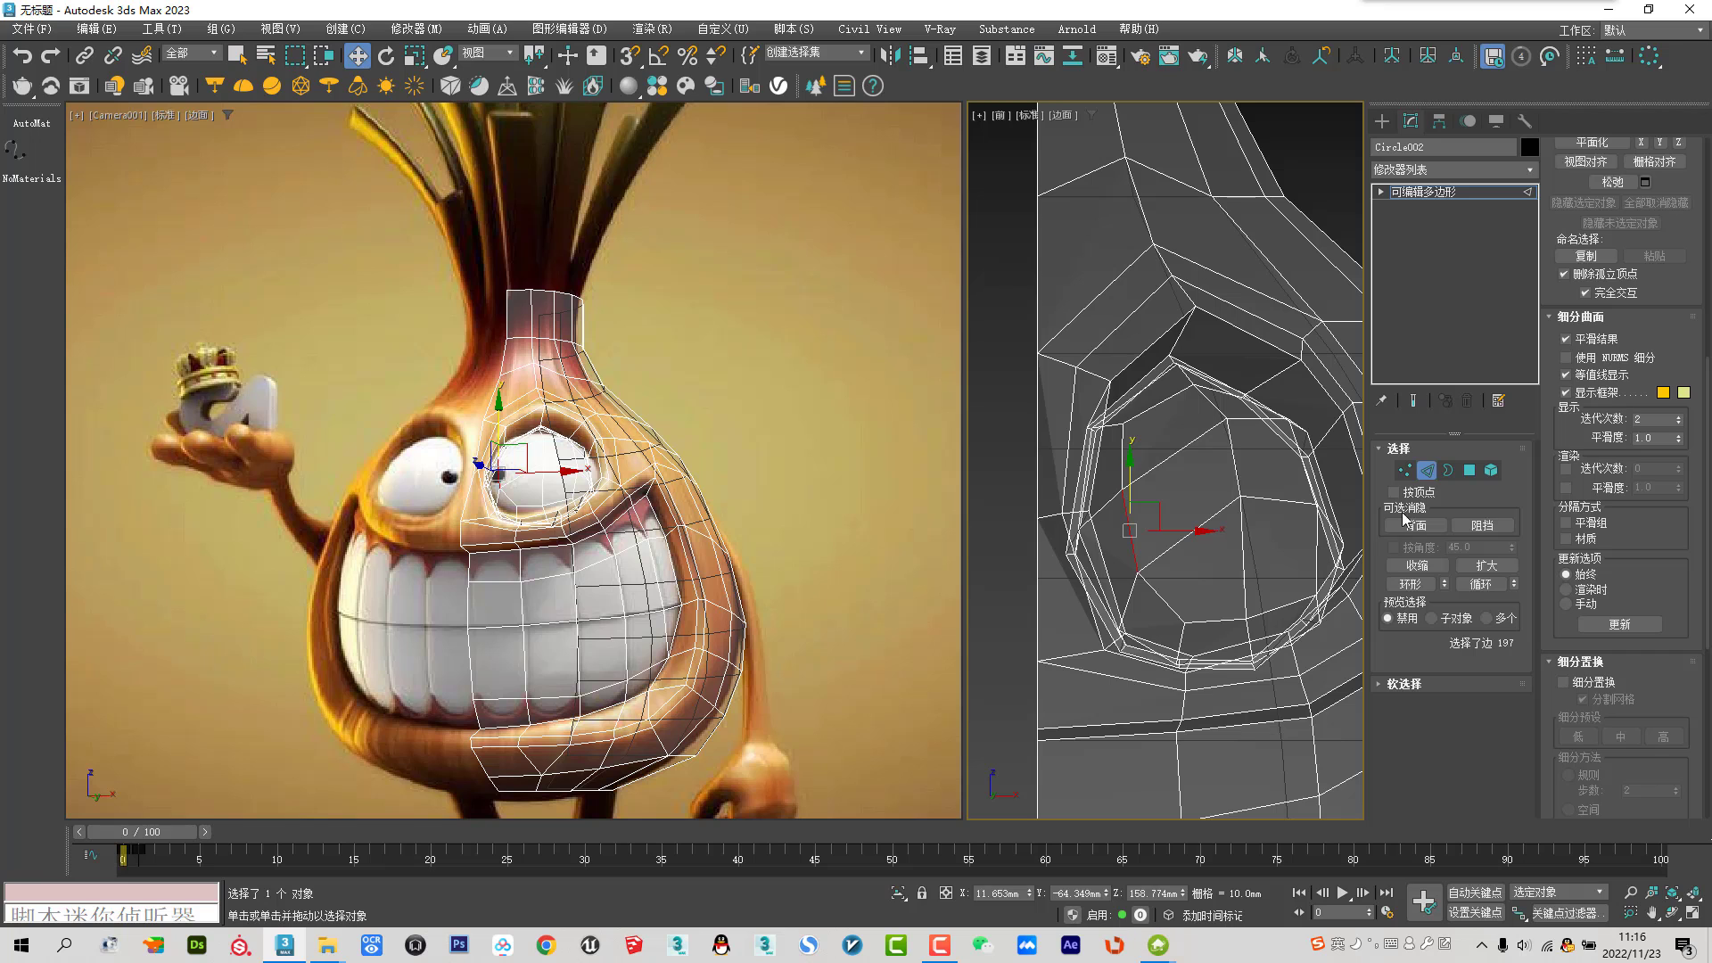
{"action": "left_click", "coordinate": [1404, 470], "text": "ctrl"}
{"action": "left_click", "coordinate": [1135, 573], "text": "alt"}
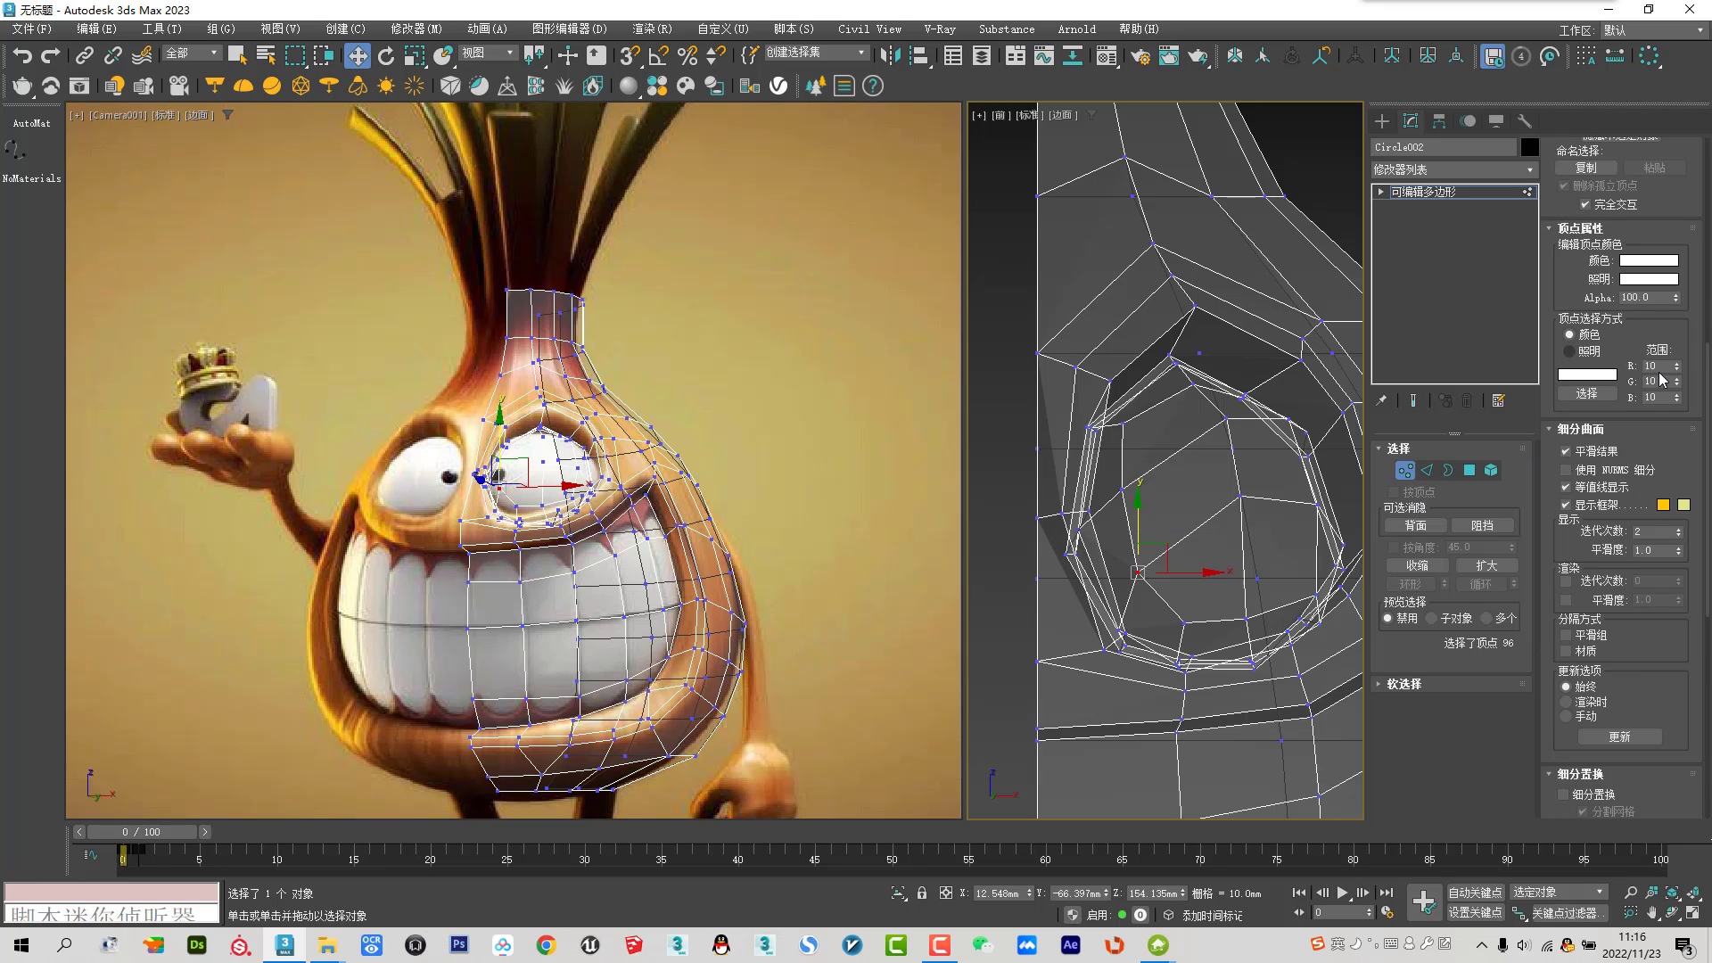
{"action": "scroll", "coordinate": [1700, 339], "scroll_direction": "up", "scroll_amount": 3}
{"action": "scroll", "coordinate": [1700, 339], "scroll_direction": "up", "scroll_amount": 3}
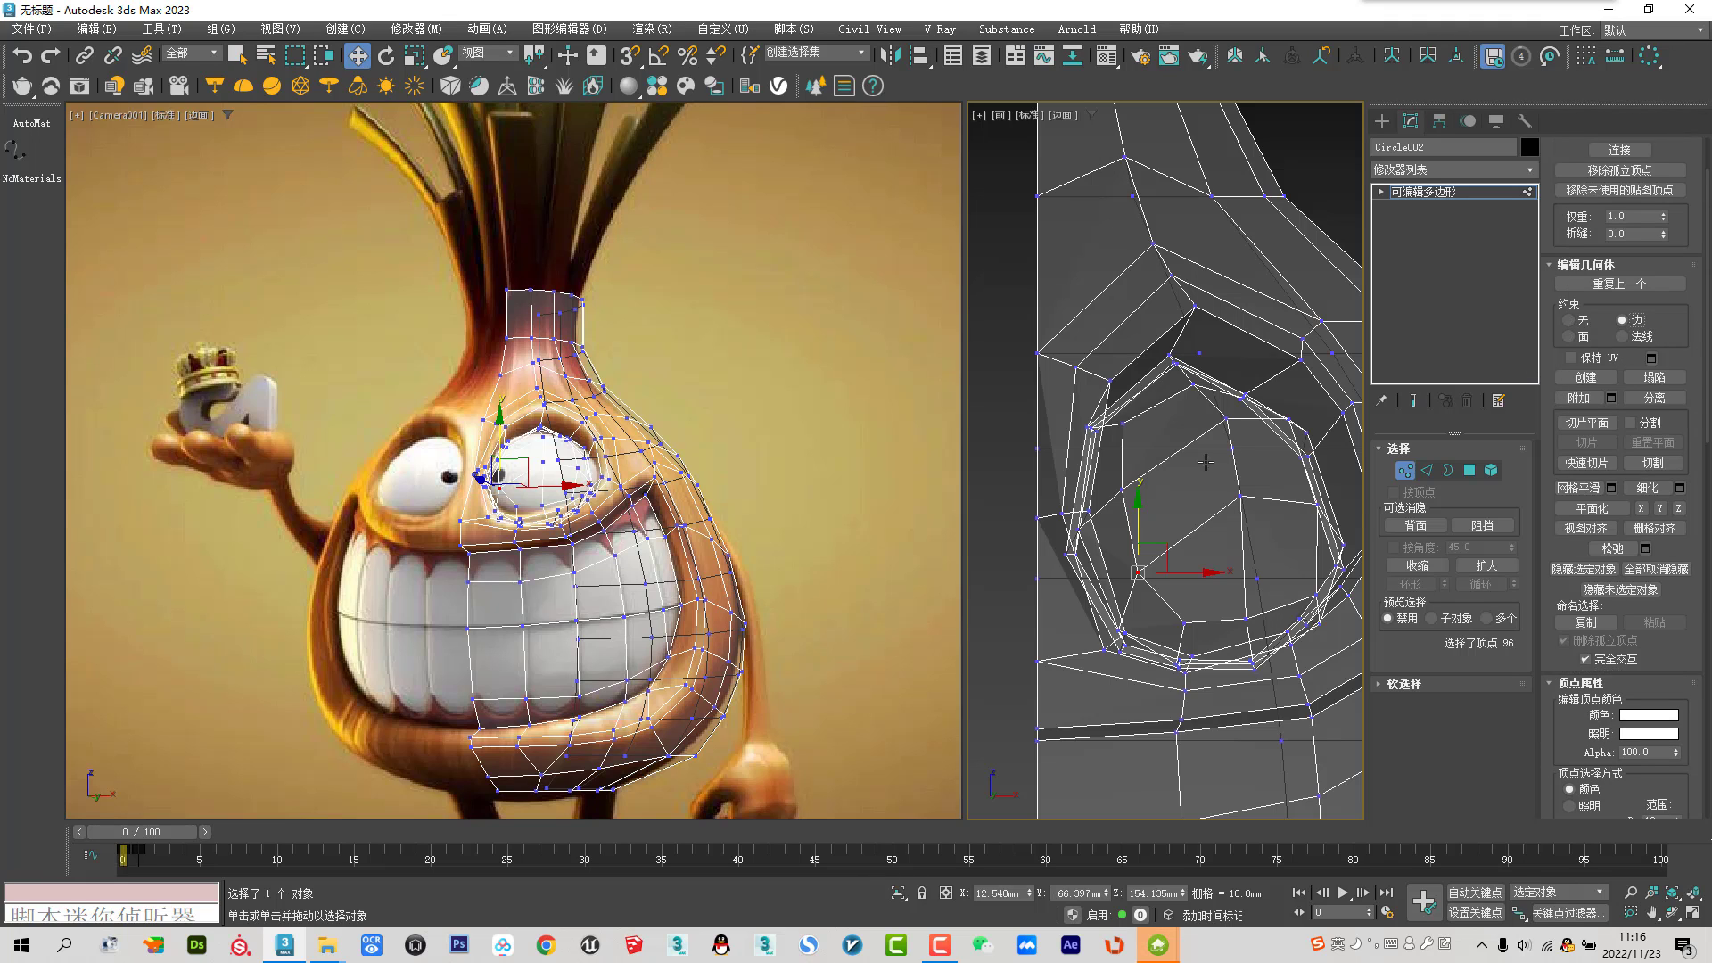
{"action": "mouse_move", "coordinate": [1147, 529]}
{"action": "left_mouse_down", "text": "ctrl"}
{"action": "mouse_move", "coordinate": [1150, 493]}
{"action": "mouse_move", "coordinate": [1122, 450]}
{"action": "mouse_move", "coordinate": [1126, 472]}
{"action": "left_mouse_up", "text": "ctrl"}
Chamfer the eye-loop edges, confirming with OK, and pick two edges inside the socket
{"action": "left_click", "coordinate": [1427, 470]}
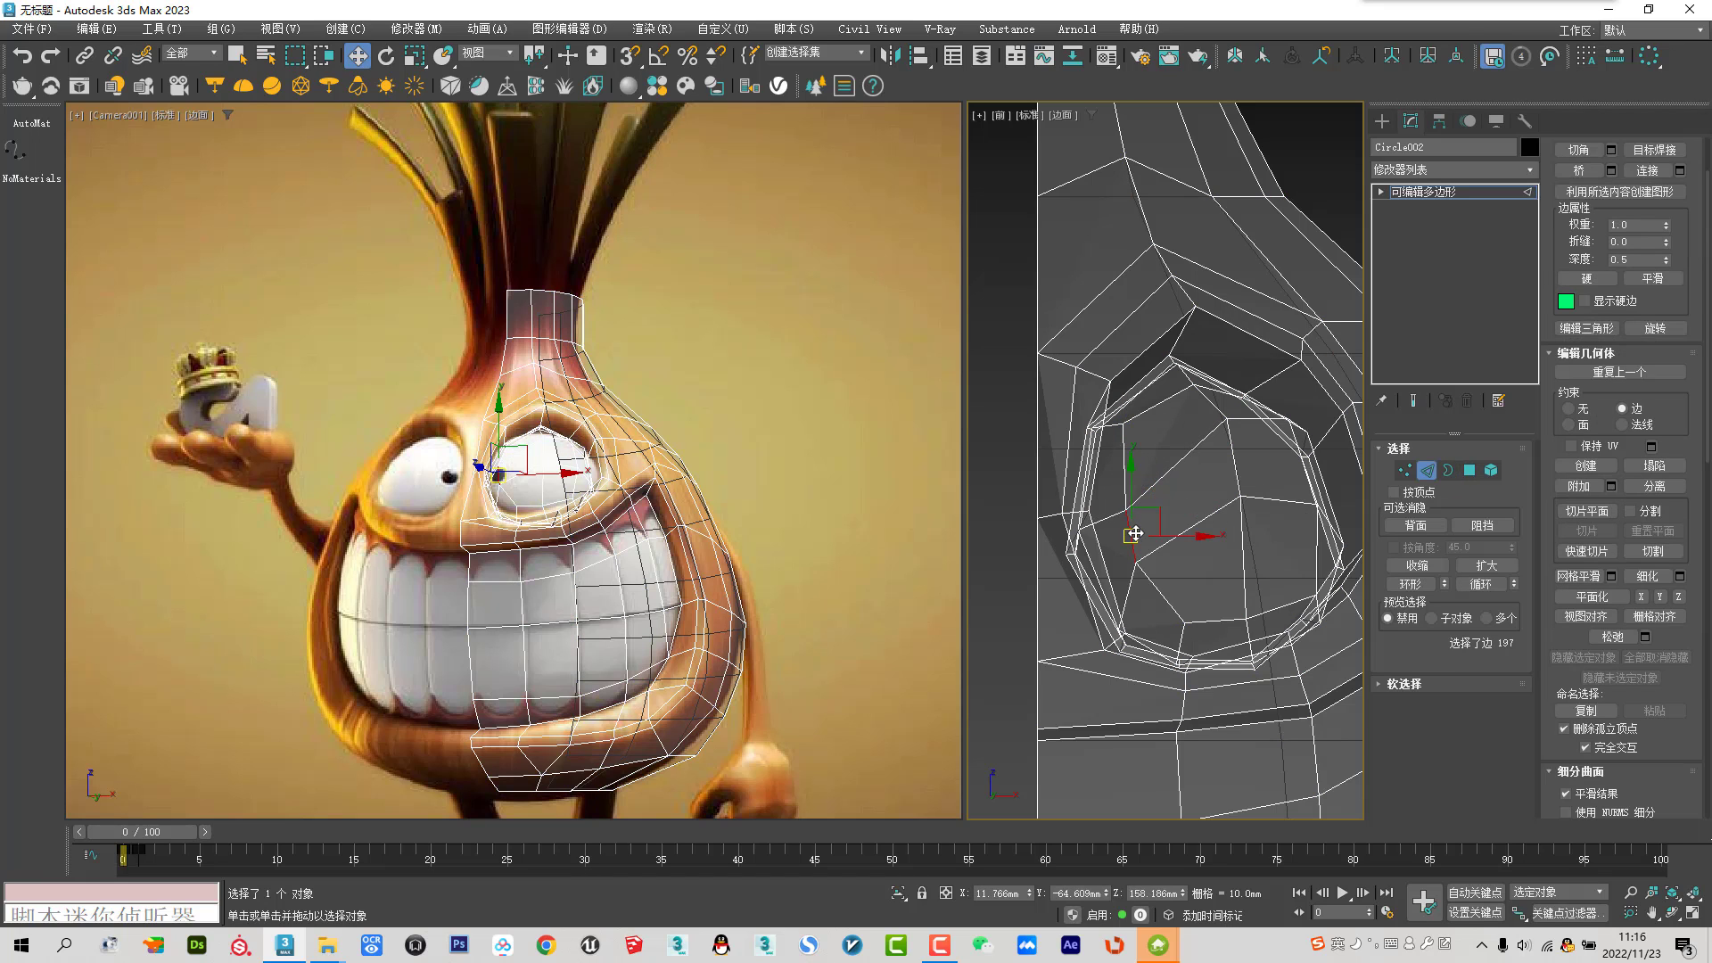
{"action": "left_click_drag", "start_coordinate": [1602, 201], "coordinate": [1602, 281]}
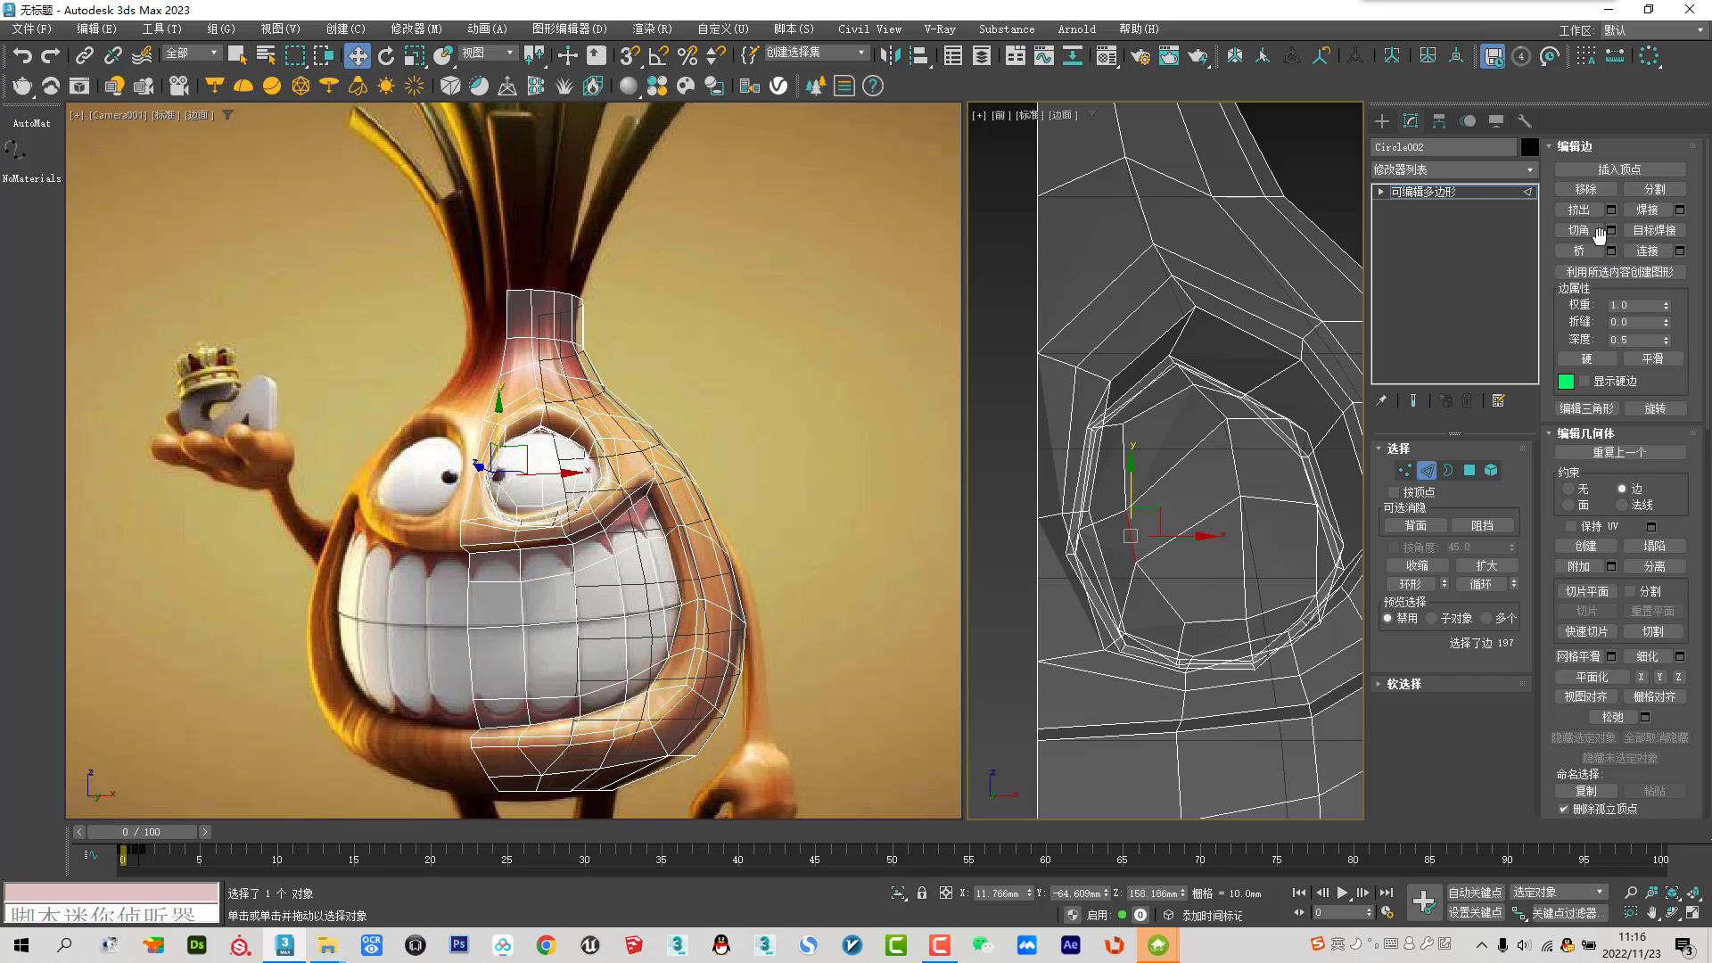
{"action": "left_click", "coordinate": [1611, 230]}
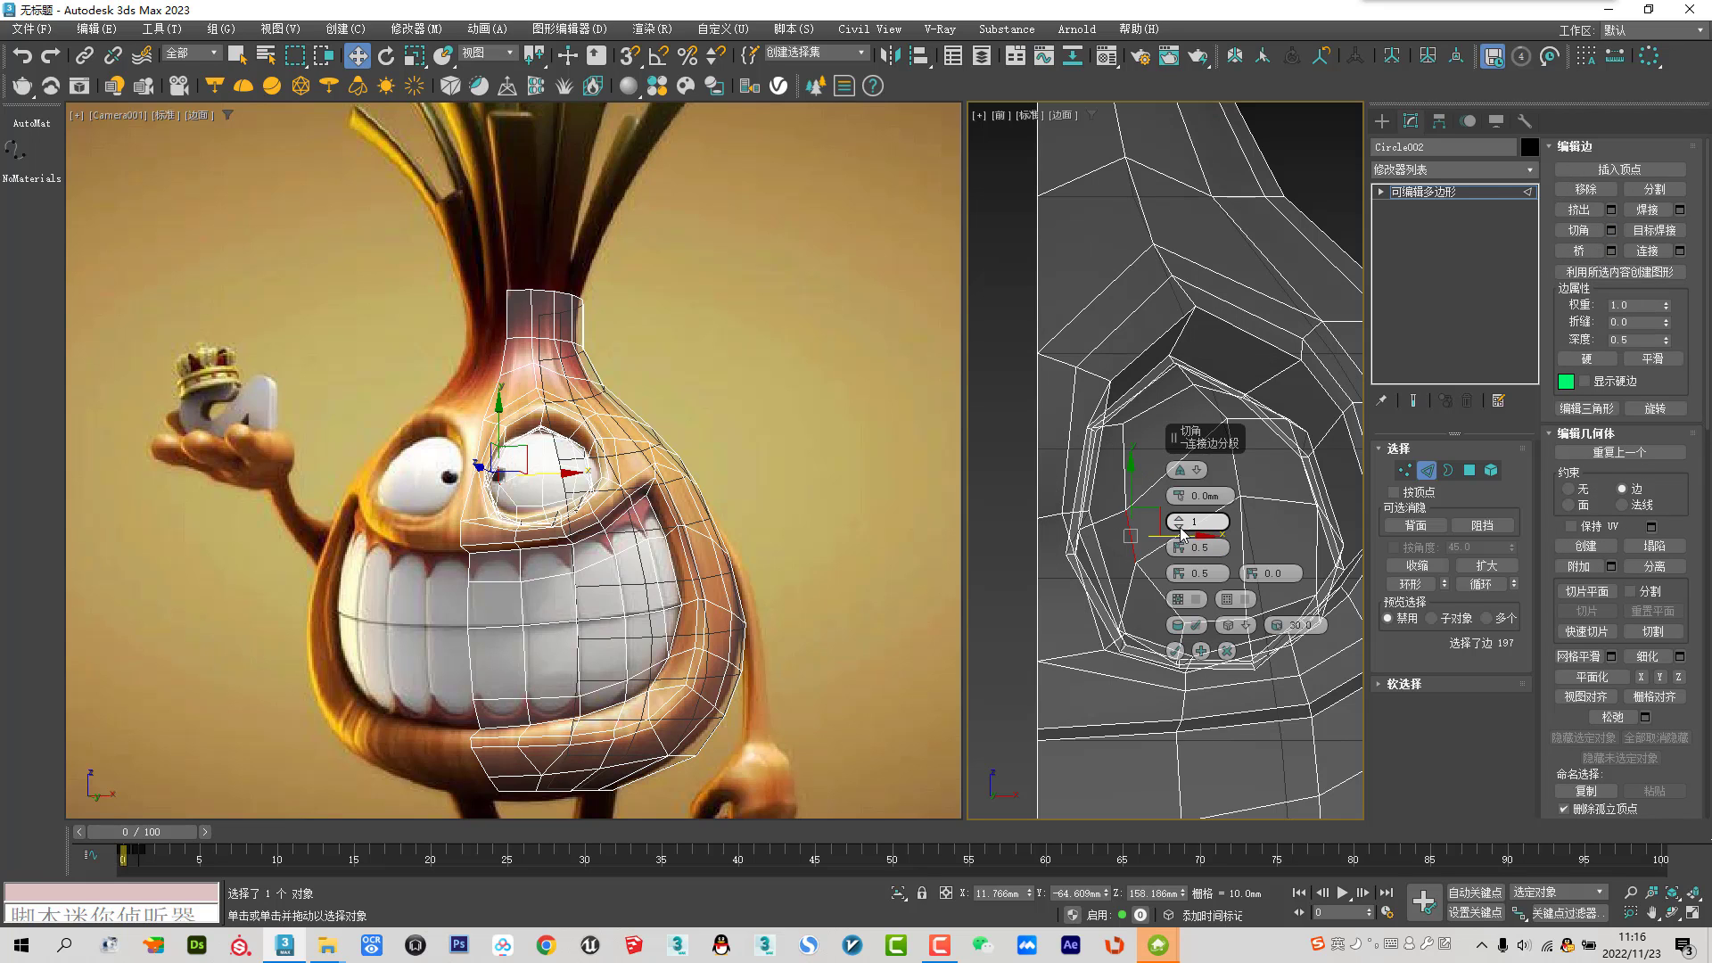
{"action": "left_click_drag", "start_coordinate": [1179, 496], "coordinate": [1174, 479]}
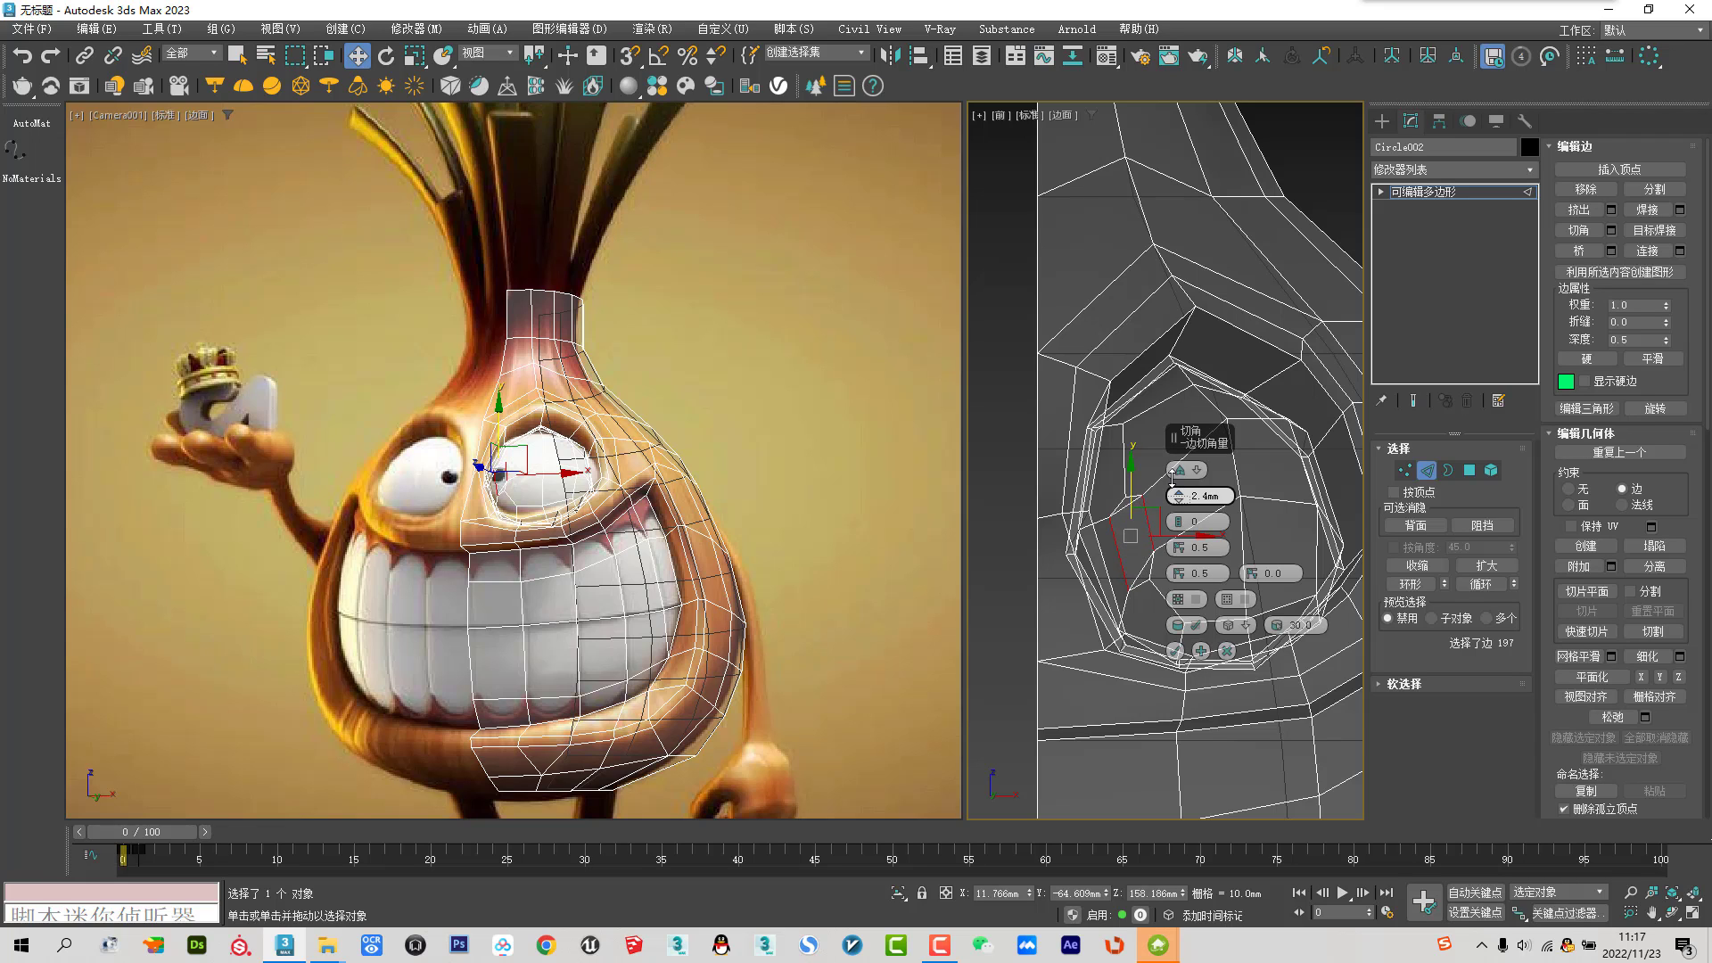
{"action": "left_click", "coordinate": [1175, 651]}
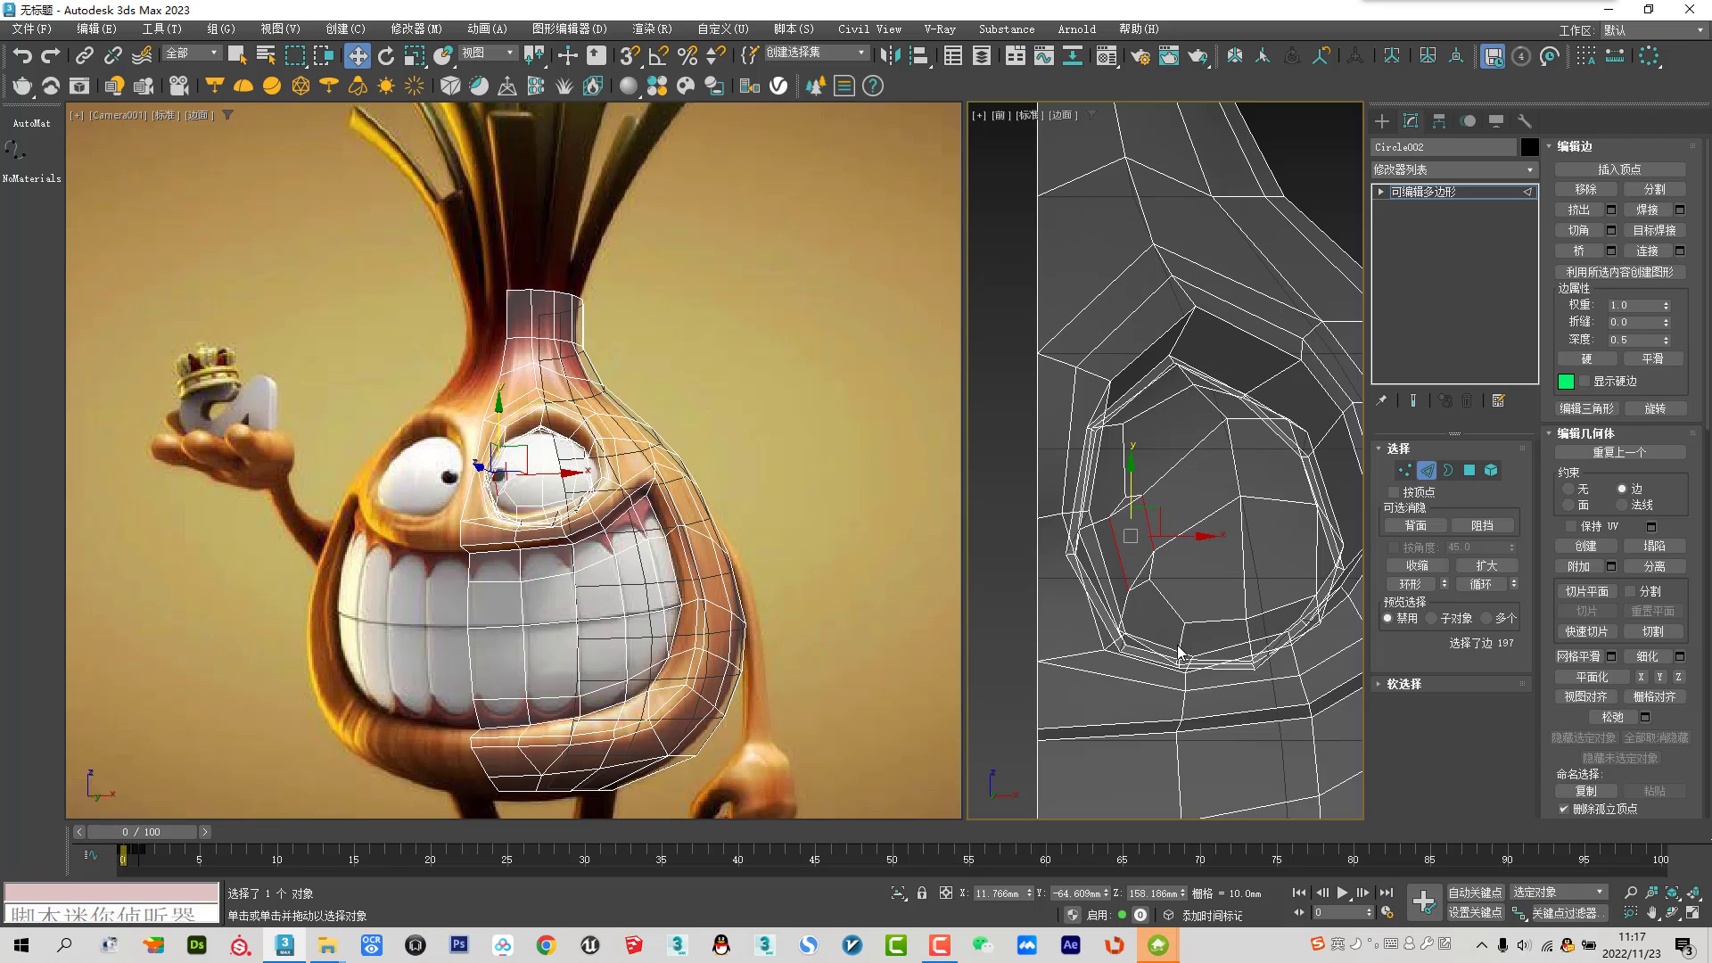
{"action": "left_click", "coordinate": [1186, 603]}
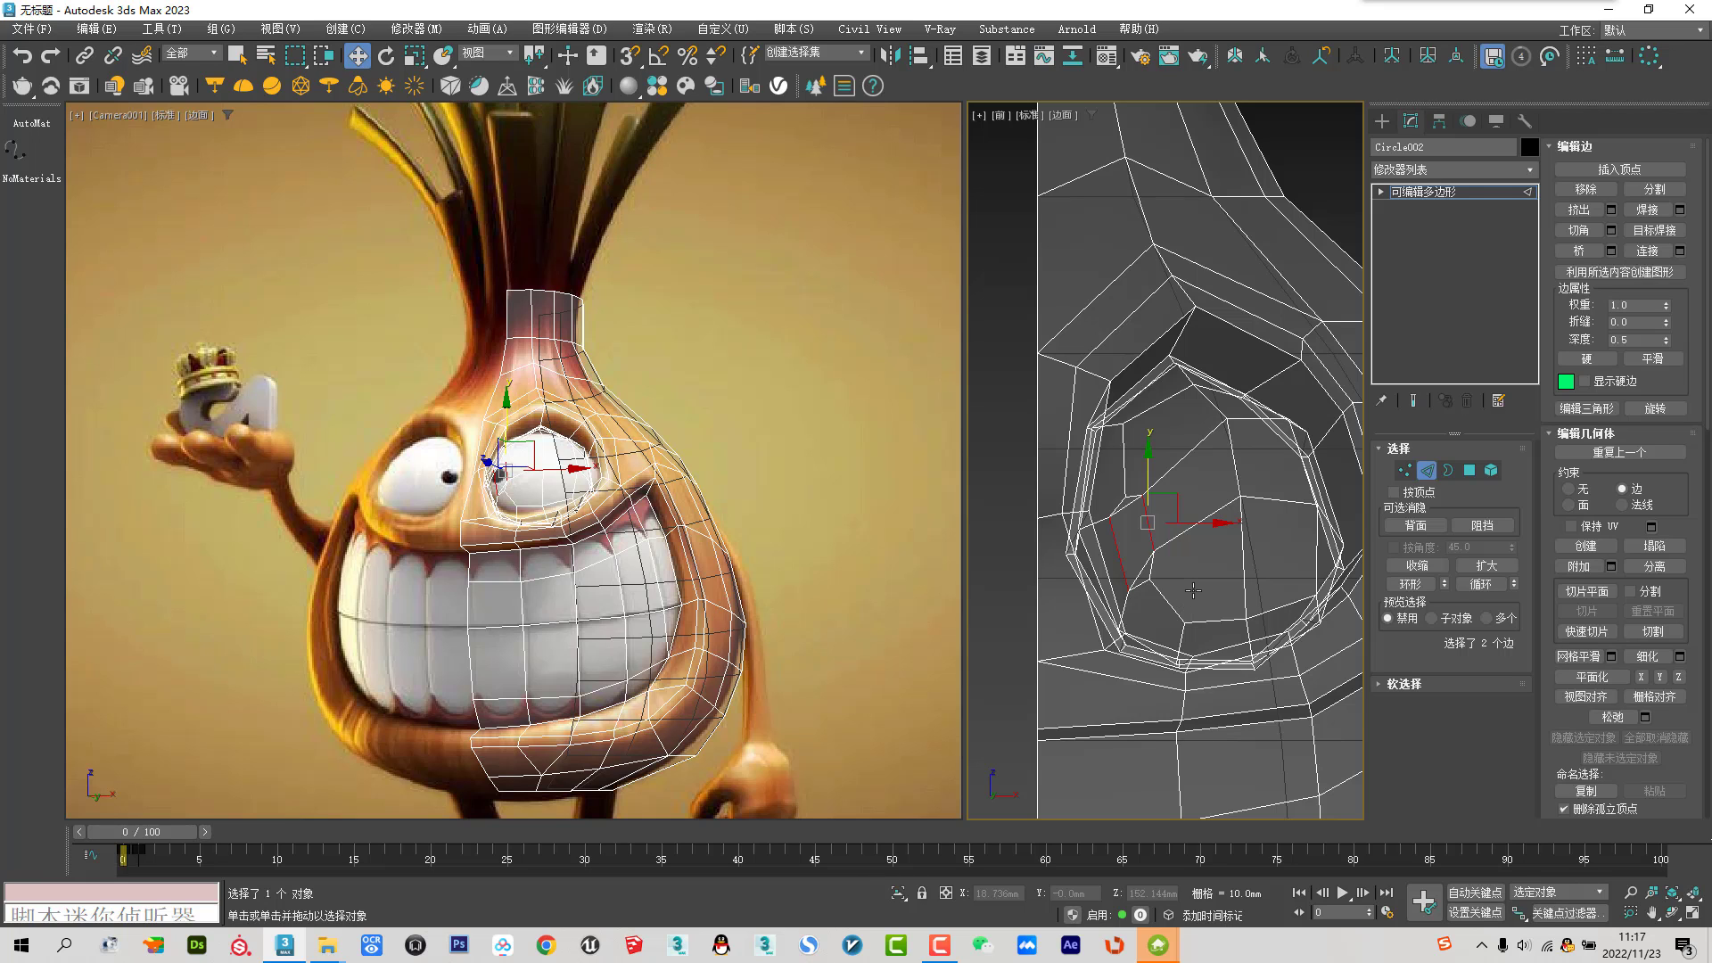
Target Weld two stray eye-socket vertices onto their neighbouring vertices
{"action": "left_click", "coordinate": [1405, 469]}
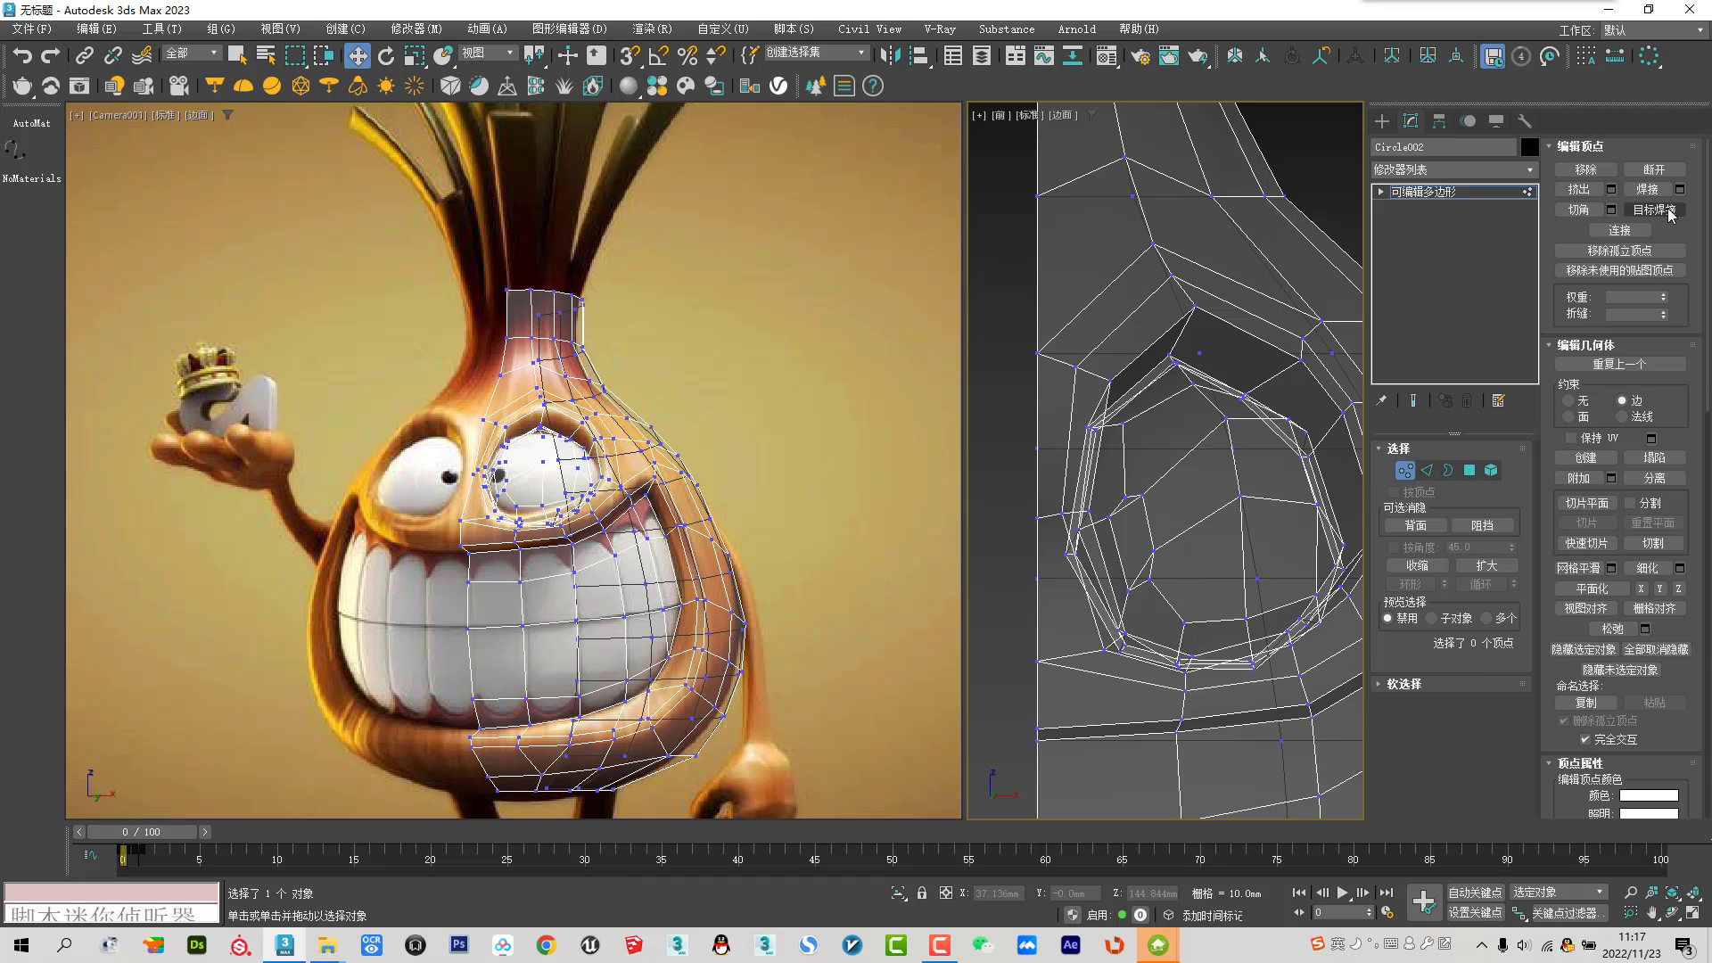
{"action": "left_click", "coordinate": [1661, 211]}
{"action": "left_click", "coordinate": [1185, 620]}
{"action": "left_click", "coordinate": [1098, 515]}
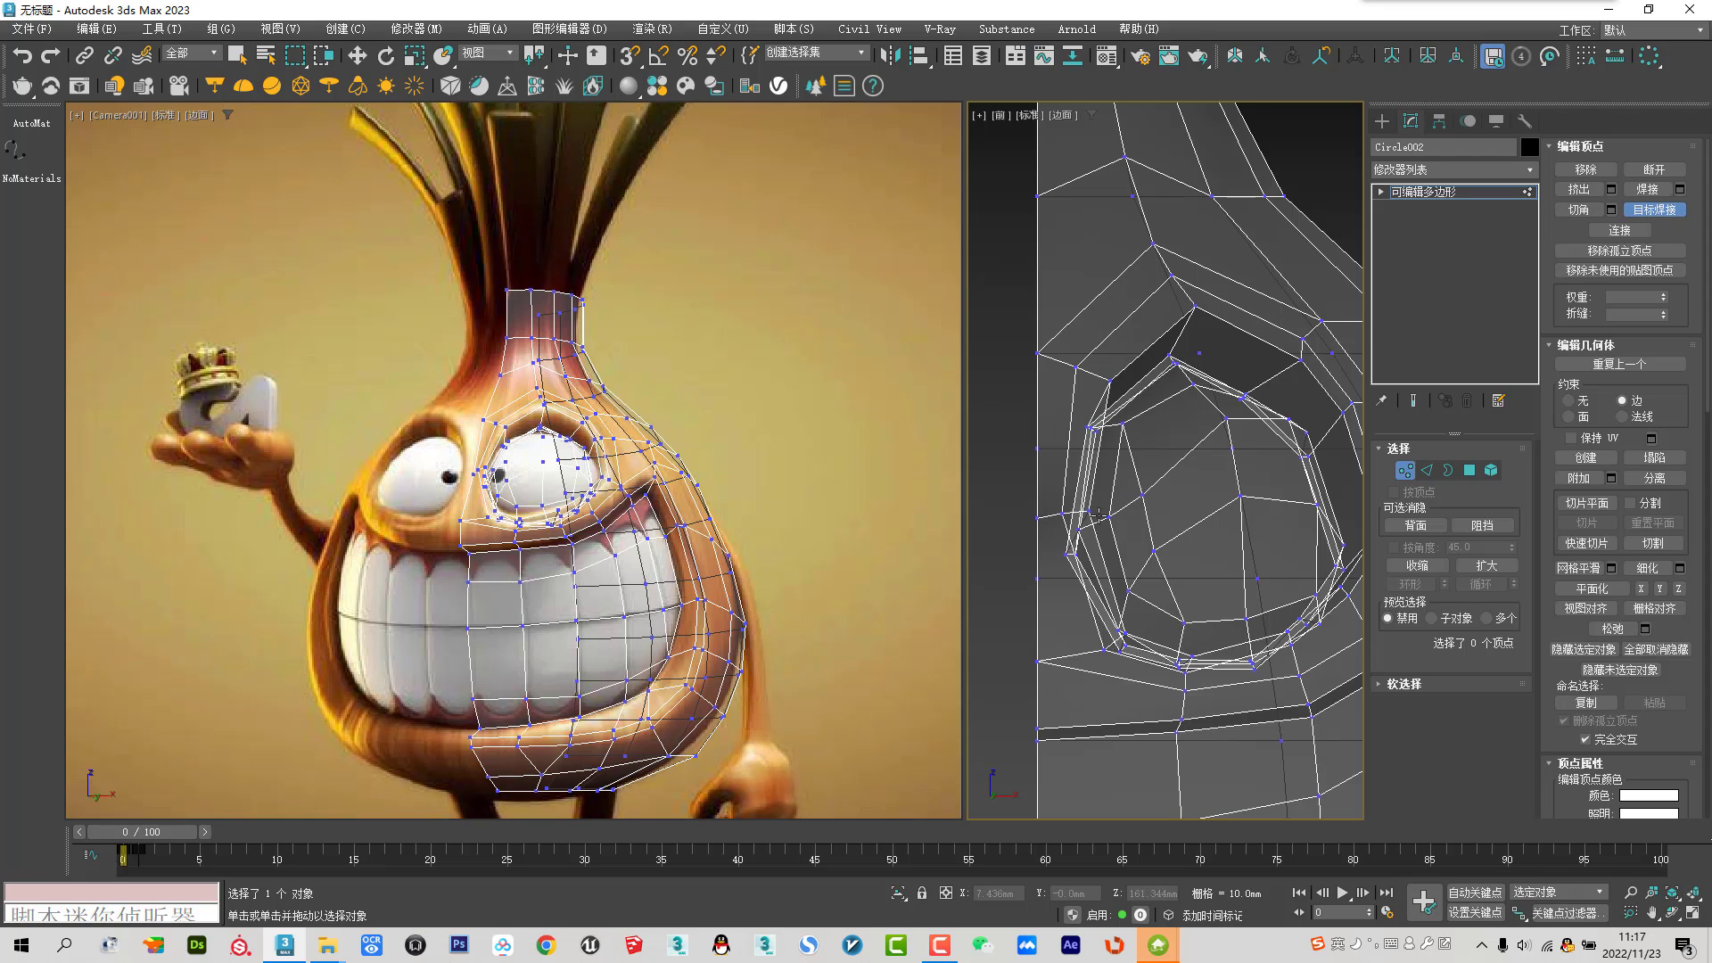
{"action": "key", "text": "w"}
Nudge one eye-socket vertex slightly up and to the right
{"action": "left_click", "coordinate": [1123, 571]}
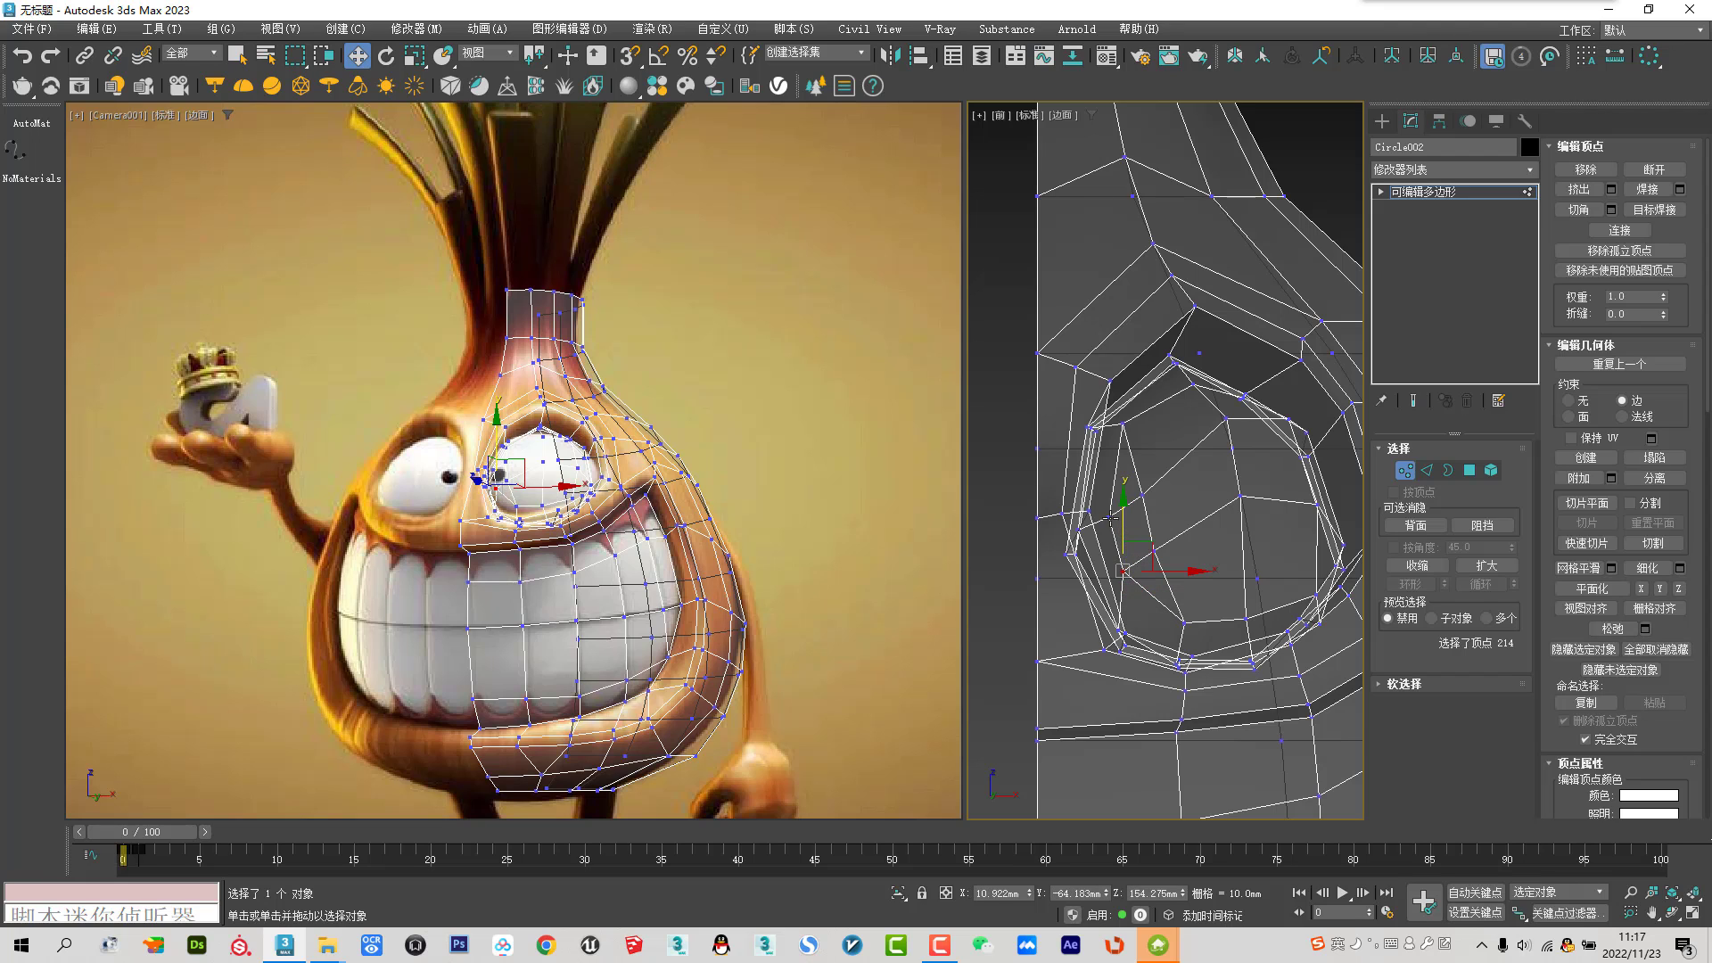
{"action": "left_click", "coordinate": [1155, 548]}
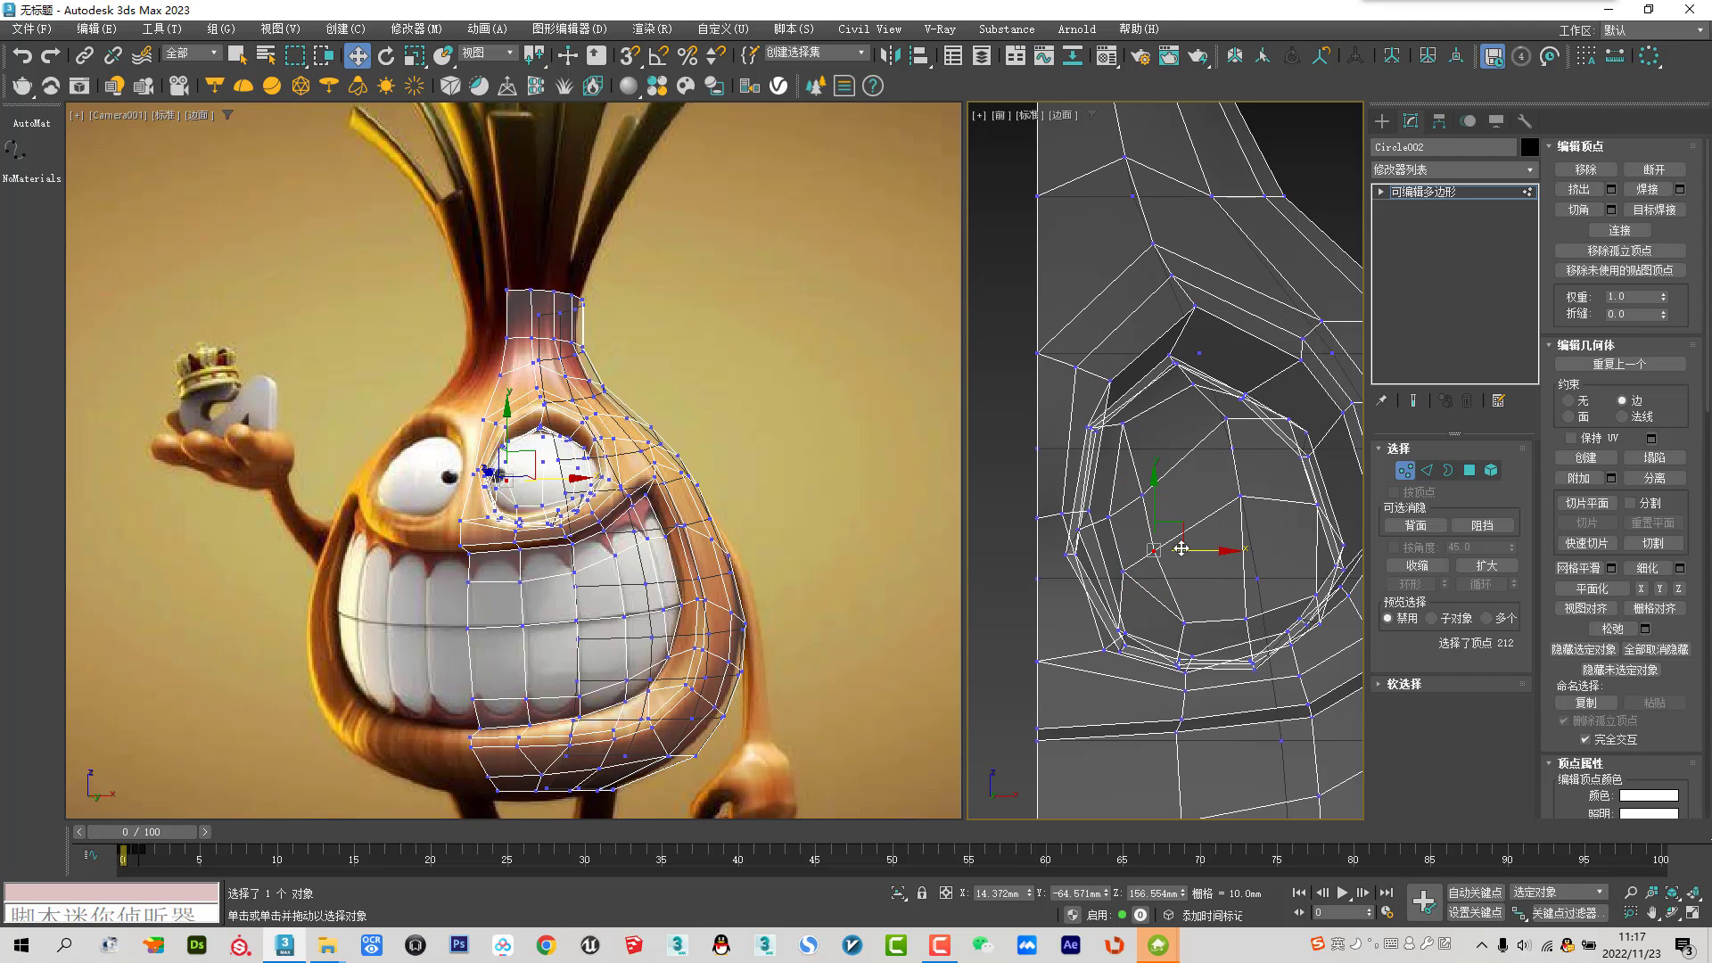
{"action": "left_click", "coordinate": [1151, 486]}
{"action": "left_click_drag", "start_coordinate": [1180, 460], "coordinate": [1189, 451]}
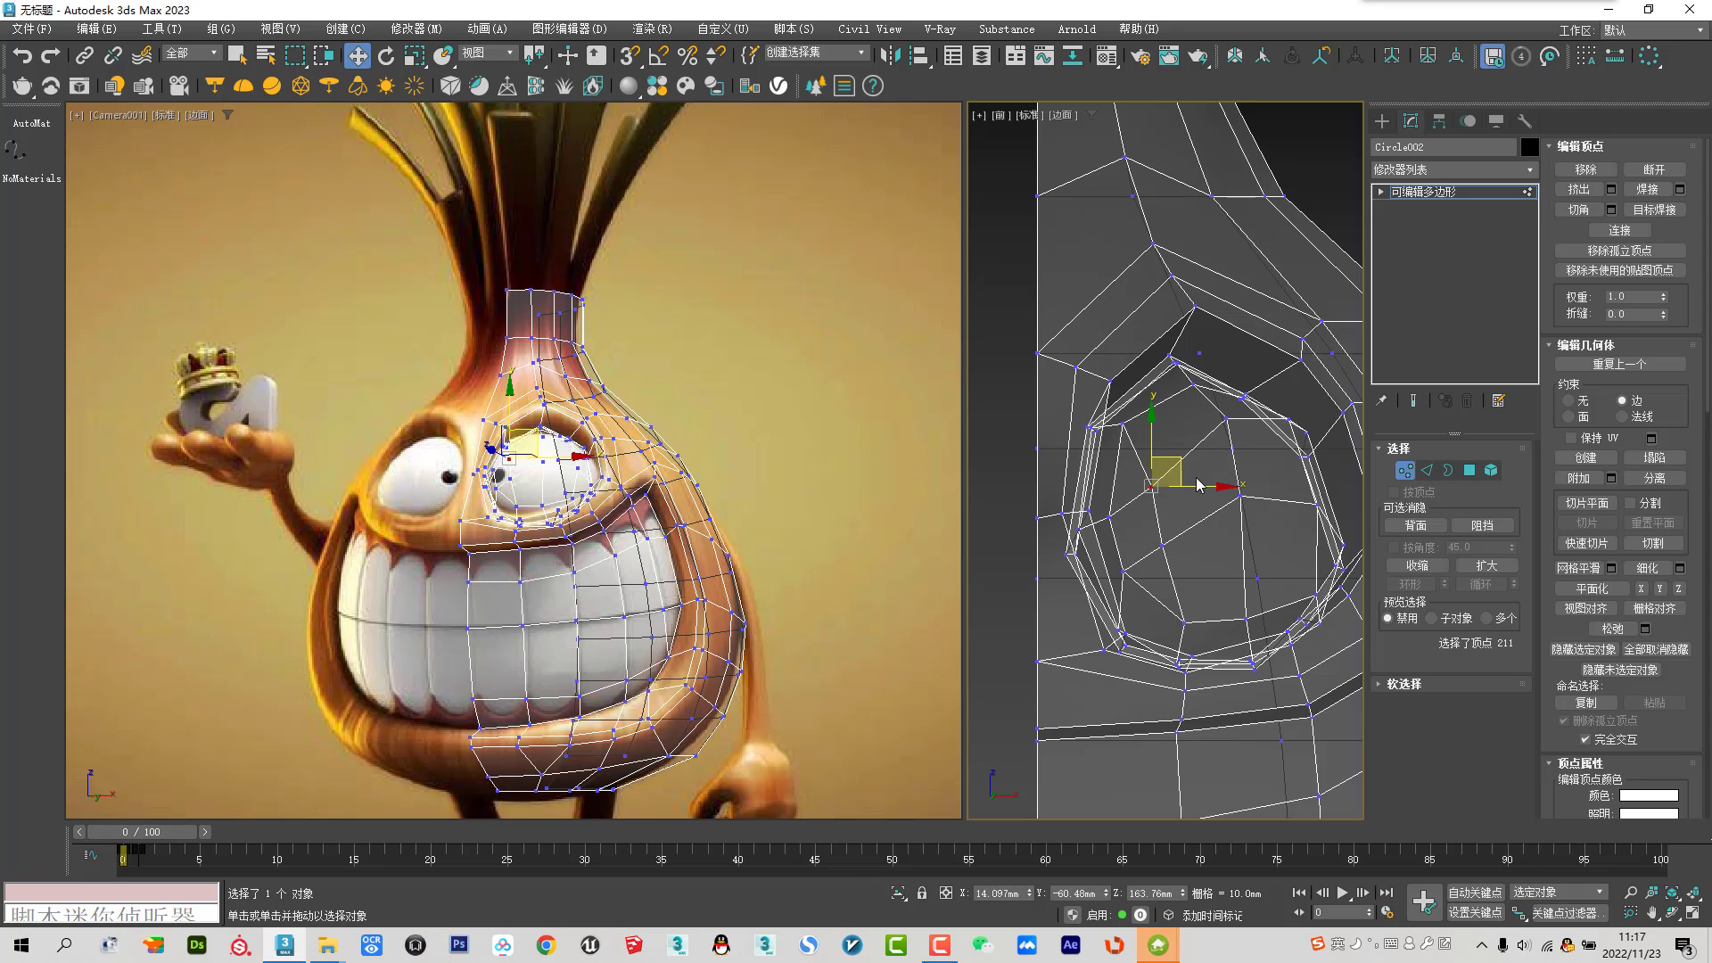
{"action": "left_click", "coordinate": [1470, 470]}
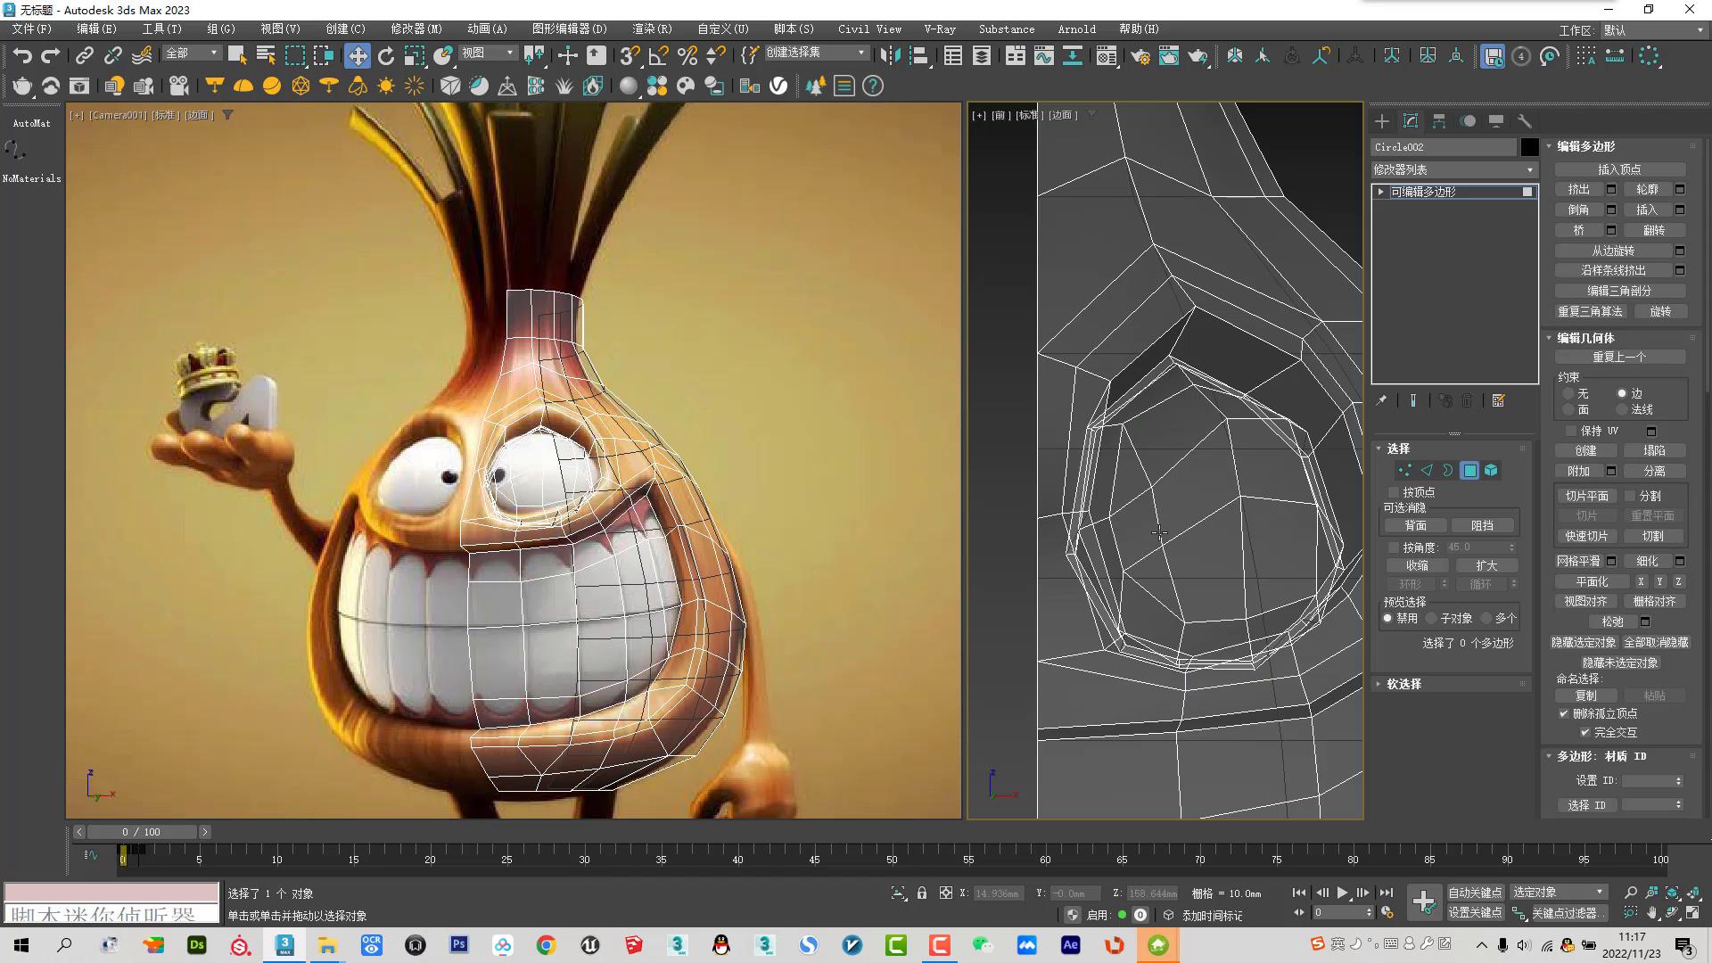
Make the eye-socket polygon a regular quad with Geometric Polygon, then rescale and shift it slightly
{"action": "left_click", "coordinate": [1126, 503]}
{"action": "left_click", "coordinate": [1014, 55]}
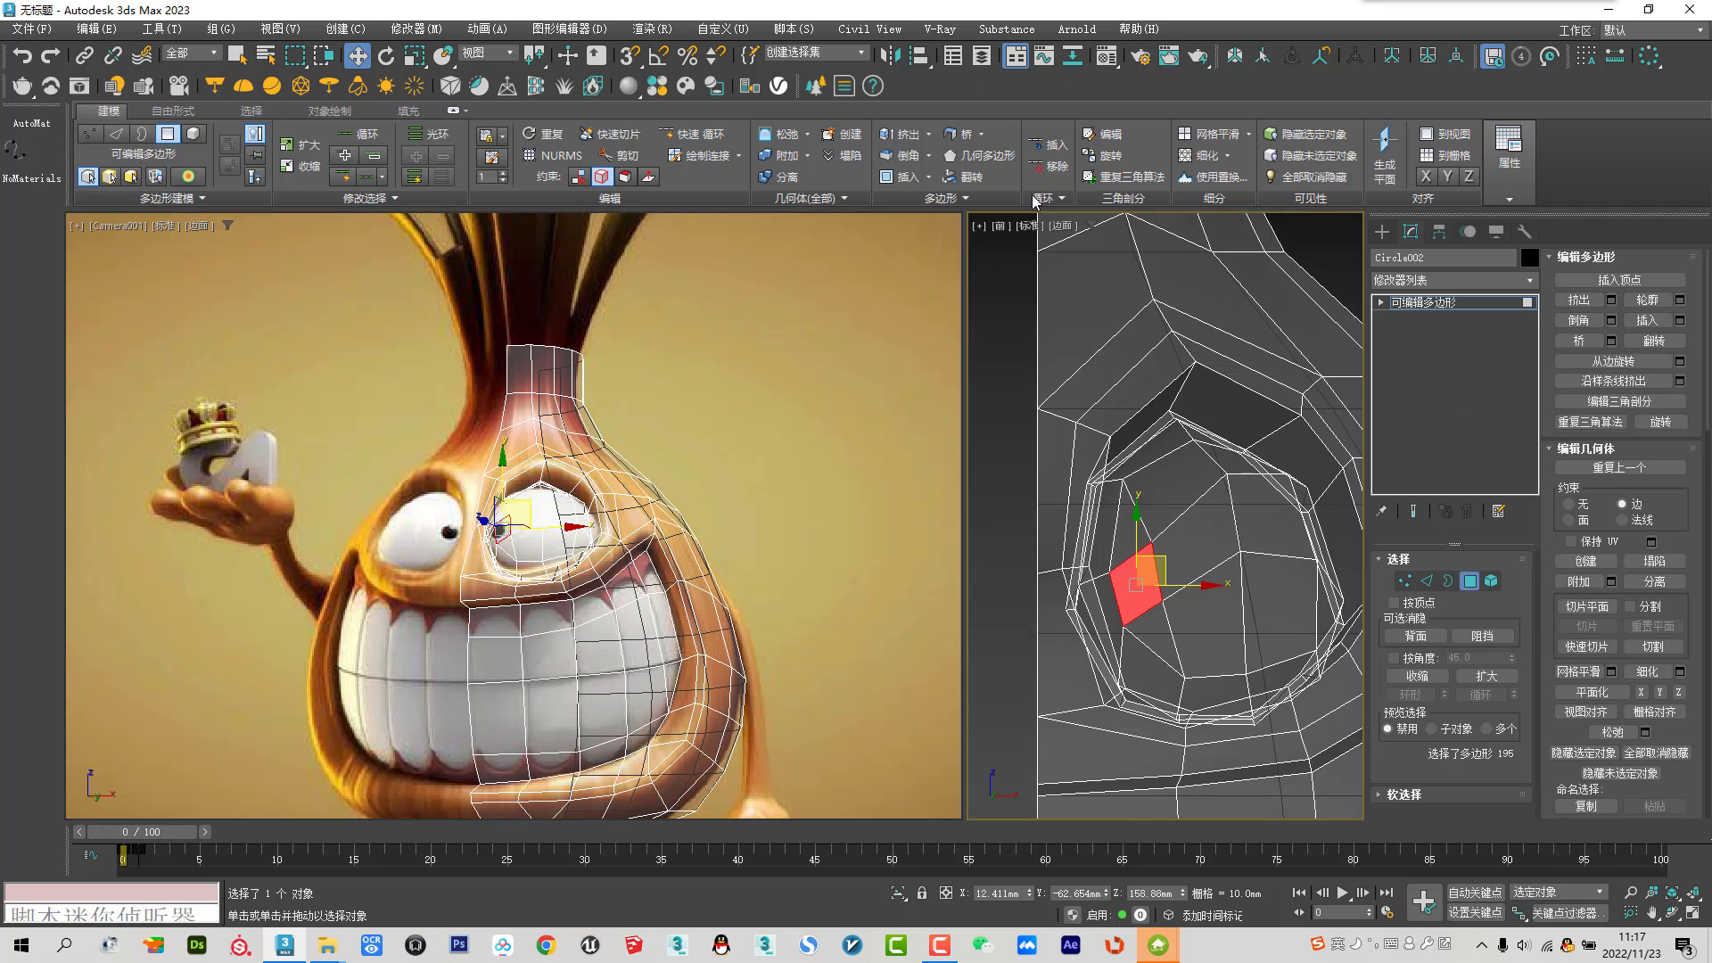
{"action": "left_click", "coordinate": [979, 163]}
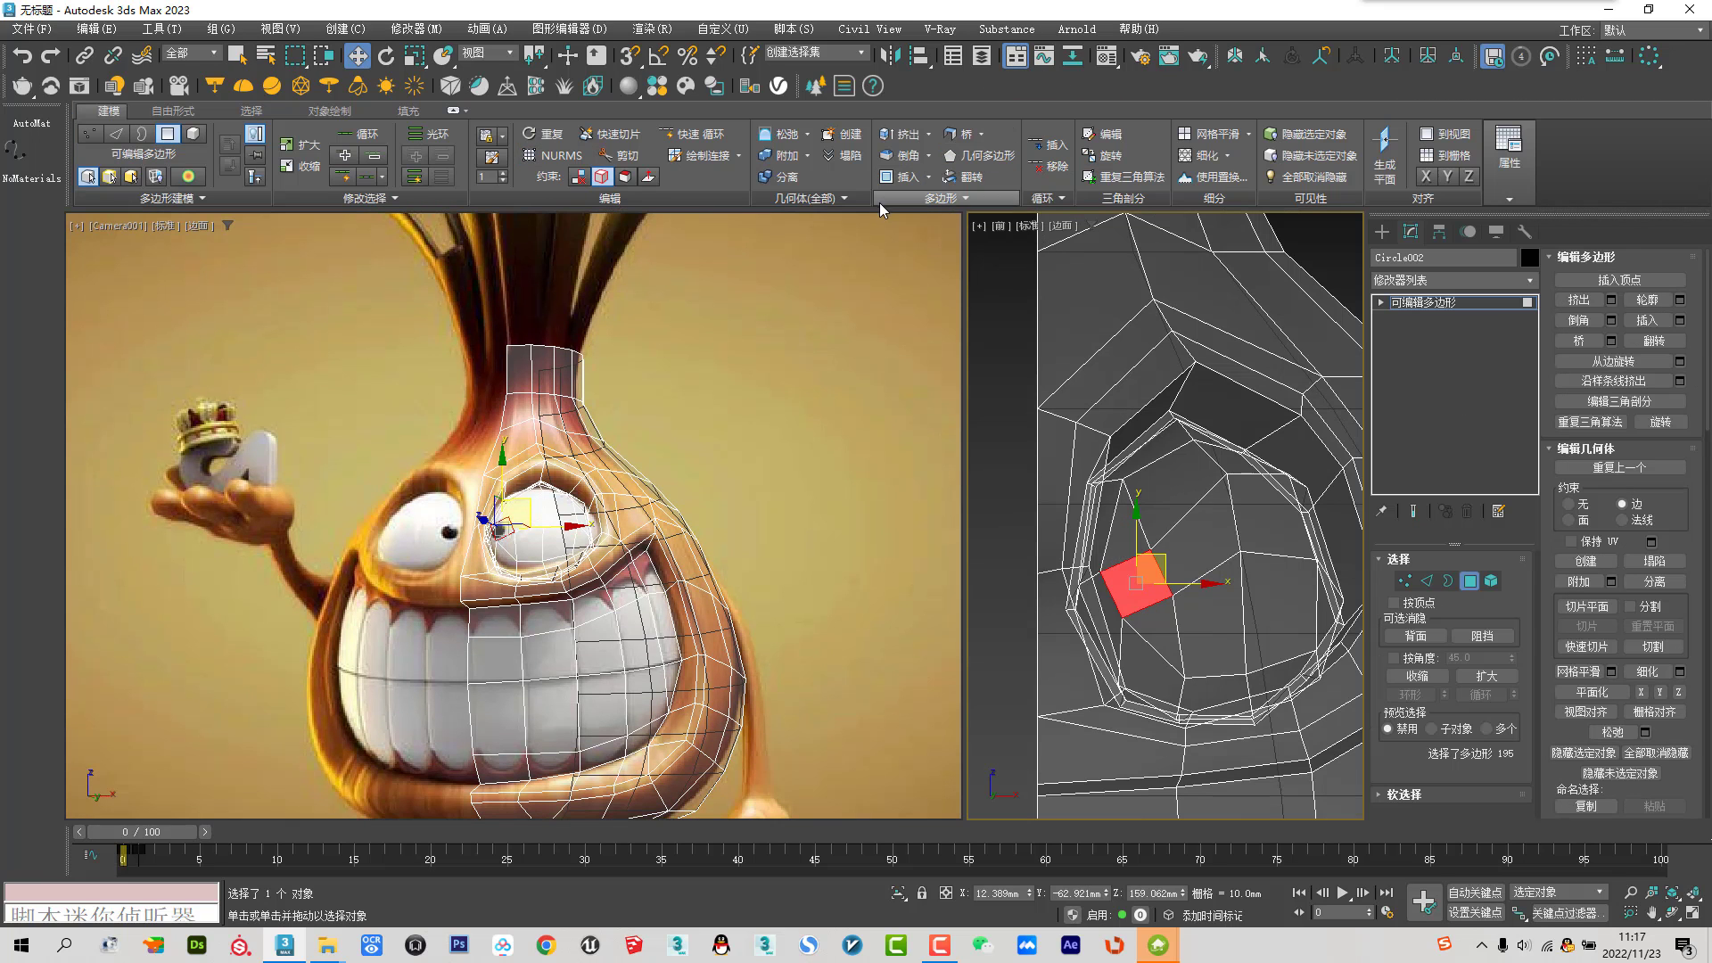
{"action": "right_click", "coordinate": [1113, 562]}
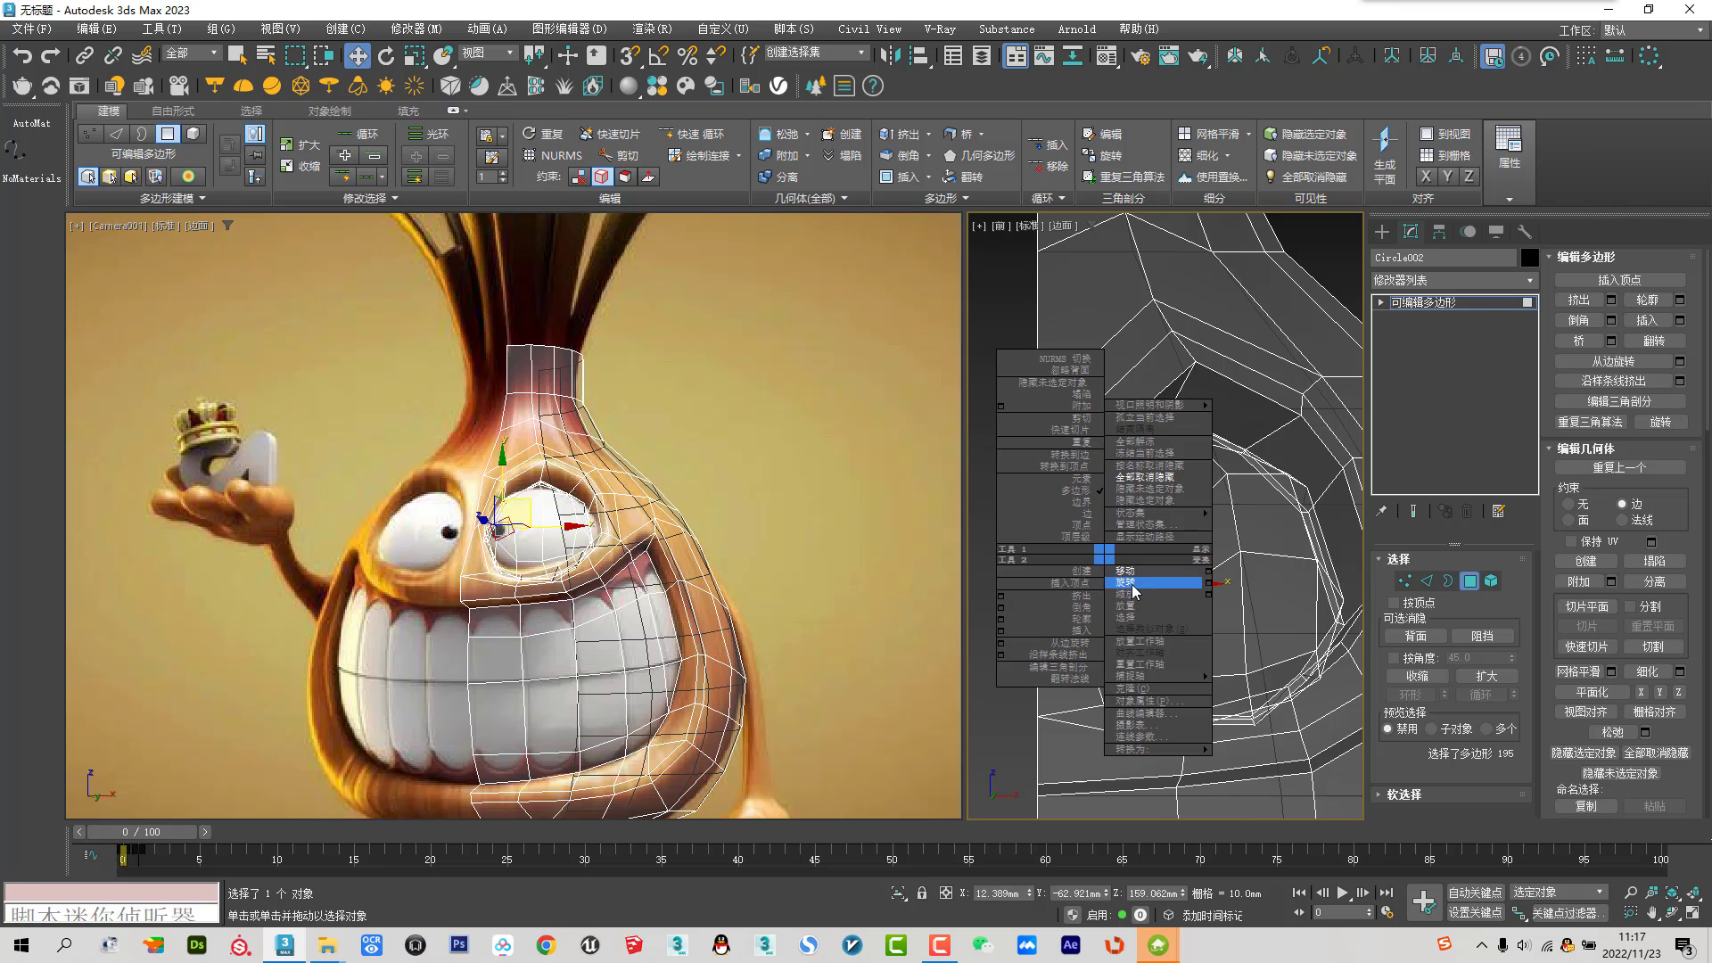
{"action": "left_click", "coordinate": [1137, 598]}
{"action": "left_click_drag", "start_coordinate": [1154, 546], "coordinate": [1154, 593]}
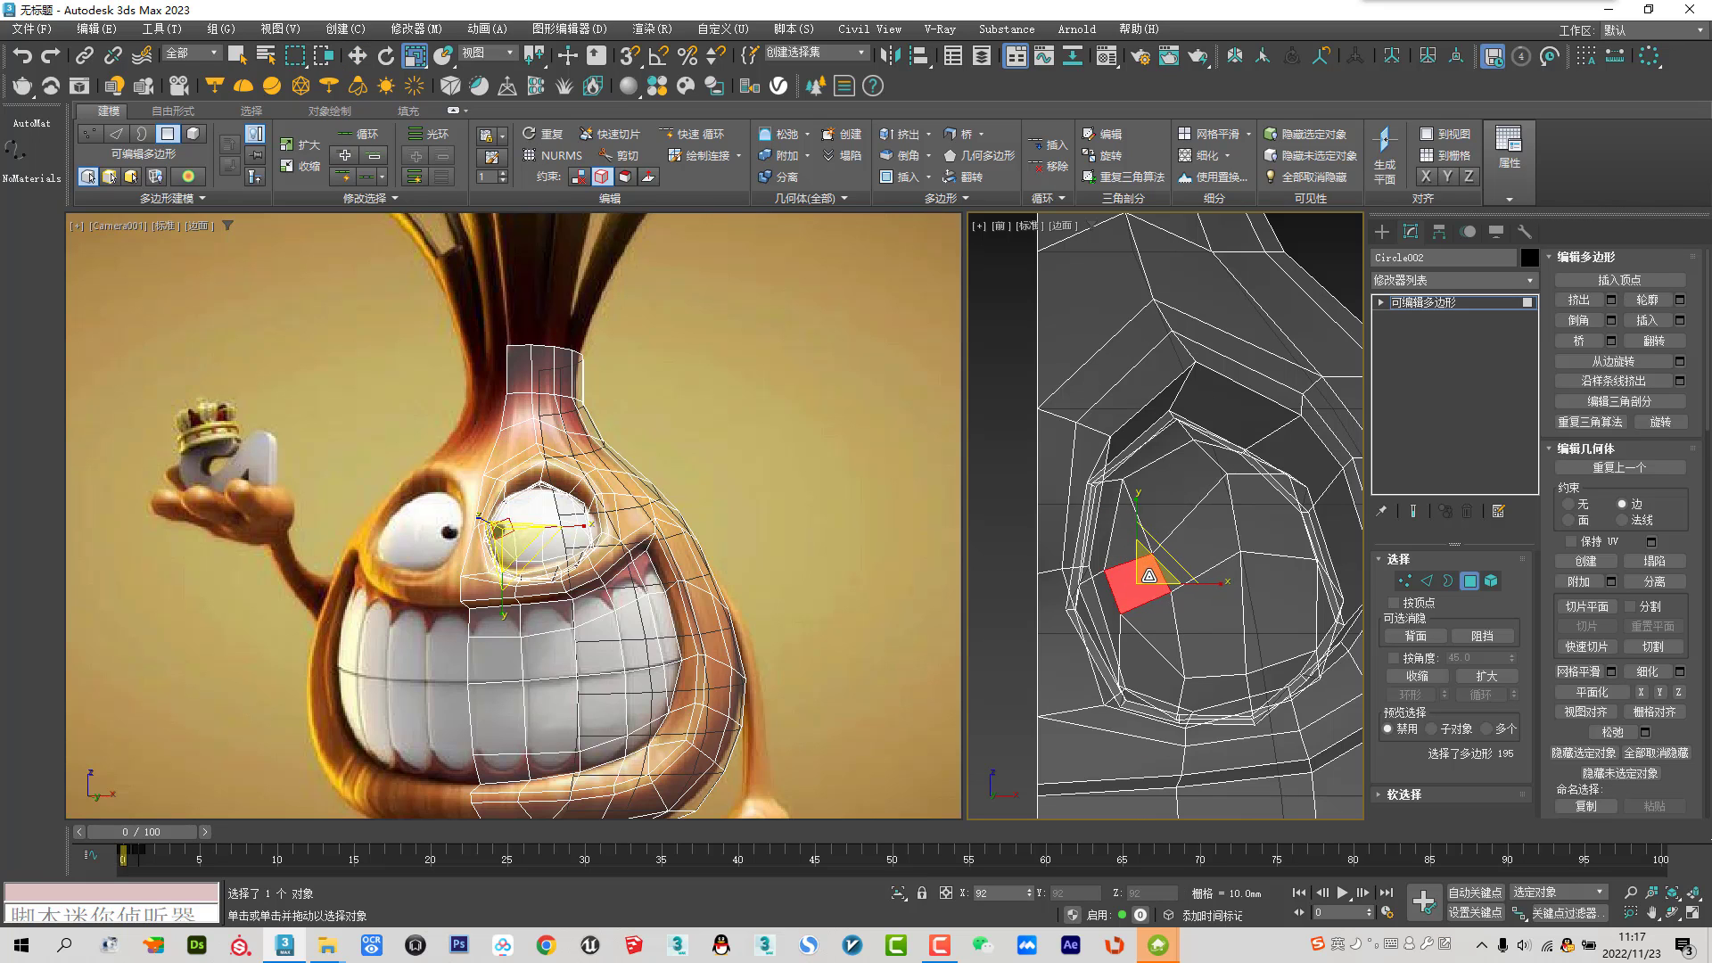
{"action": "left_click", "coordinate": [1568, 503]}
{"action": "mouse_move", "coordinate": [1146, 571]}
{"action": "left_mouse_down"}
{"action": "mouse_move", "coordinate": [1123, 597]}
{"action": "mouse_move", "coordinate": [1148, 588]}
{"action": "left_mouse_up"}
{"action": "right_click", "coordinate": [1159, 578]}
{"action": "key", "text": "Escape"}
{"action": "key", "text": "w"}
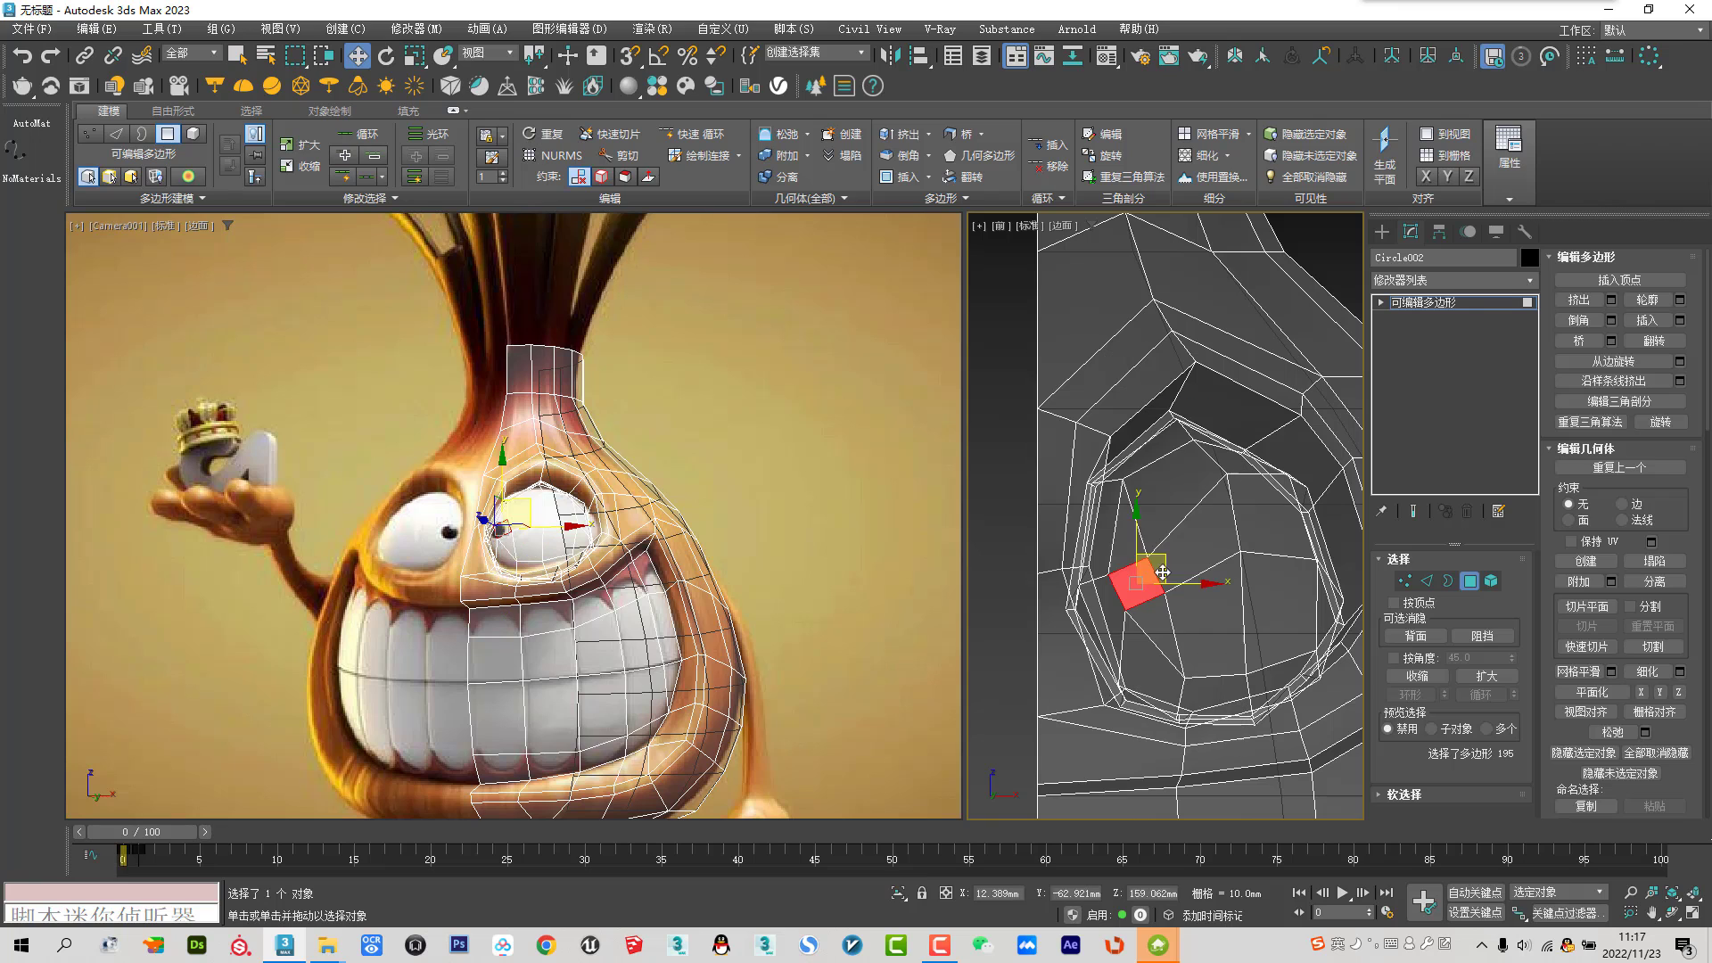
{"action": "left_click_drag", "start_coordinate": [1161, 561], "coordinate": [1170, 561]}
Set the side view to Perspective, widen it and orbit to frame the eye socket
{"action": "key", "text": "p"}
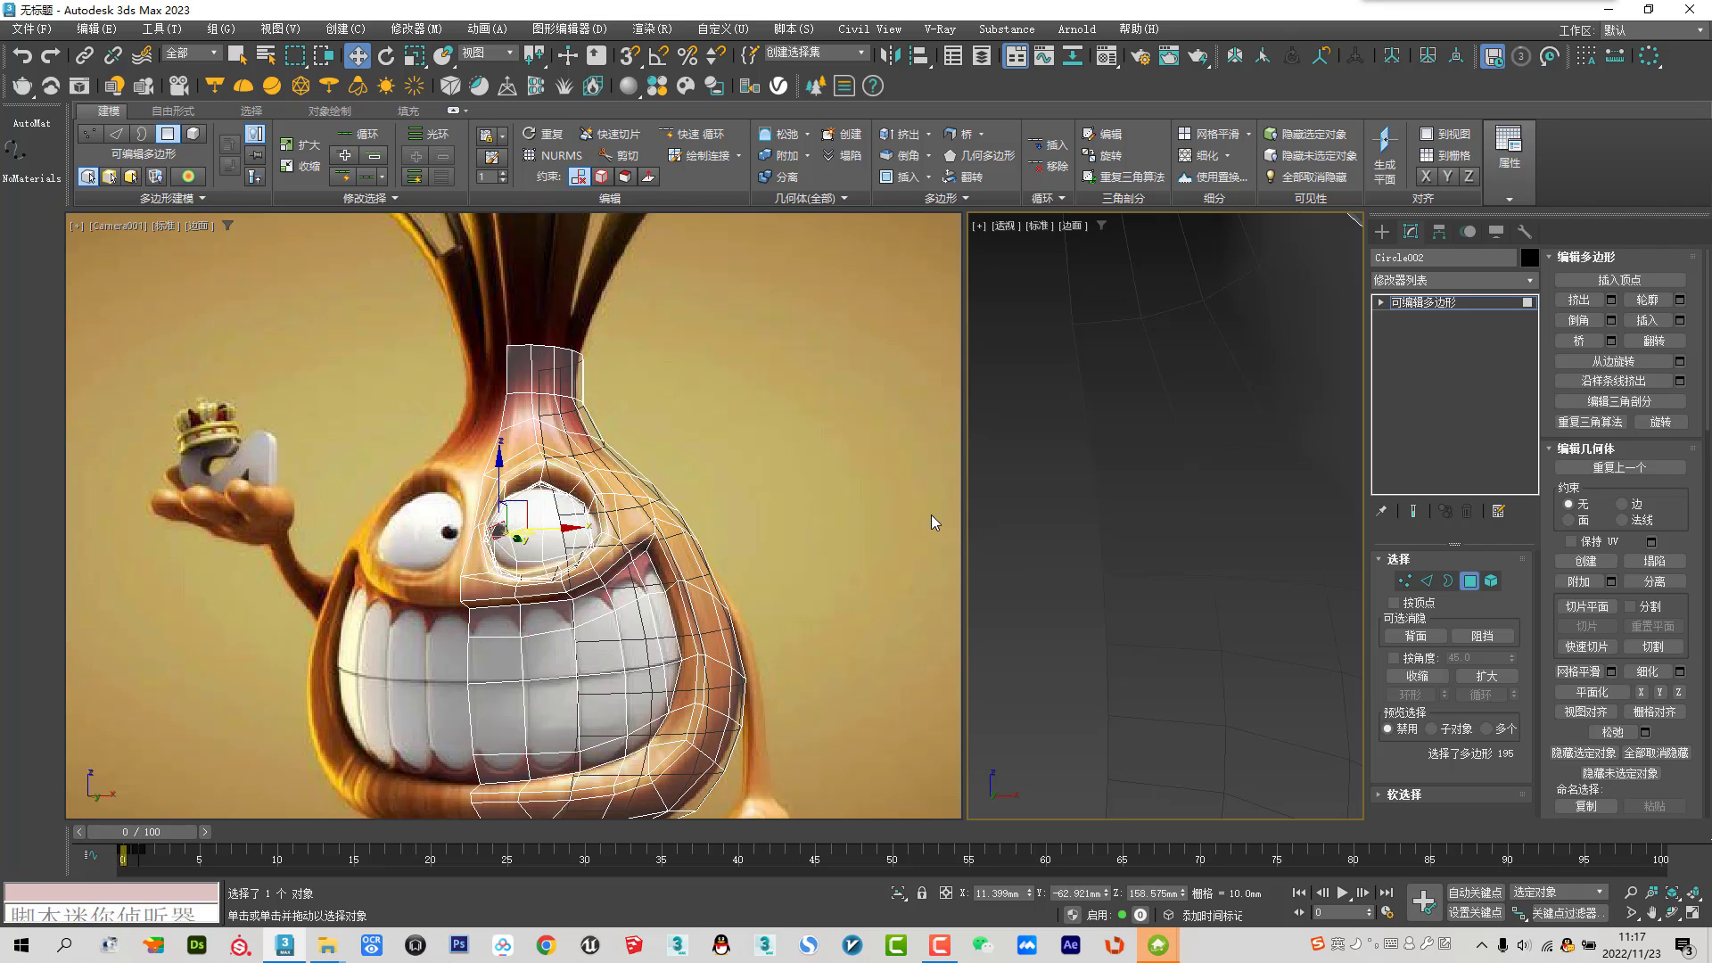
{"action": "key", "text": "shift+f"}
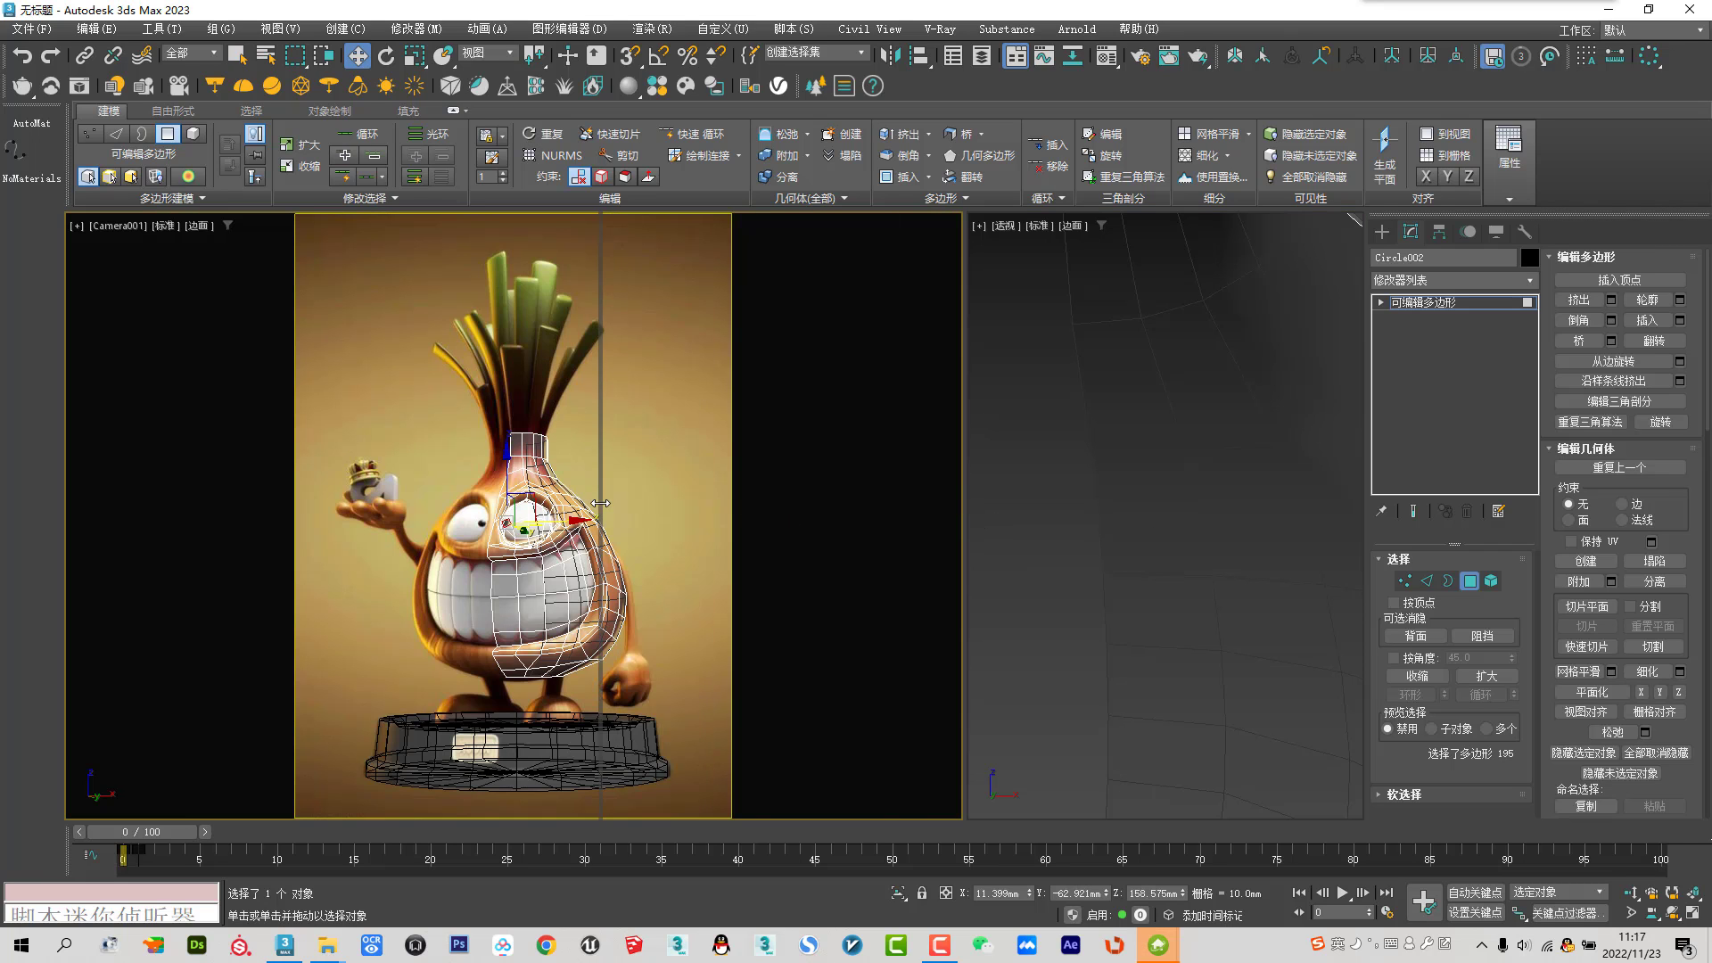
{"action": "left_click_drag", "start_coordinate": [963, 507], "coordinate": [609, 510]}
{"action": "key", "text": "z"}
{"action": "scroll", "coordinate": [980, 513], "scroll_direction": "down", "scroll_amount": 5}
{"action": "mouse_move", "coordinate": [979, 513]}
{"action": "middle_mouse_down", "text": "alt"}
{"action": "mouse_move", "coordinate": [784, 550]}
{"action": "mouse_move", "coordinate": [874, 535]}
{"action": "middle_mouse_up", "text": "alt"}
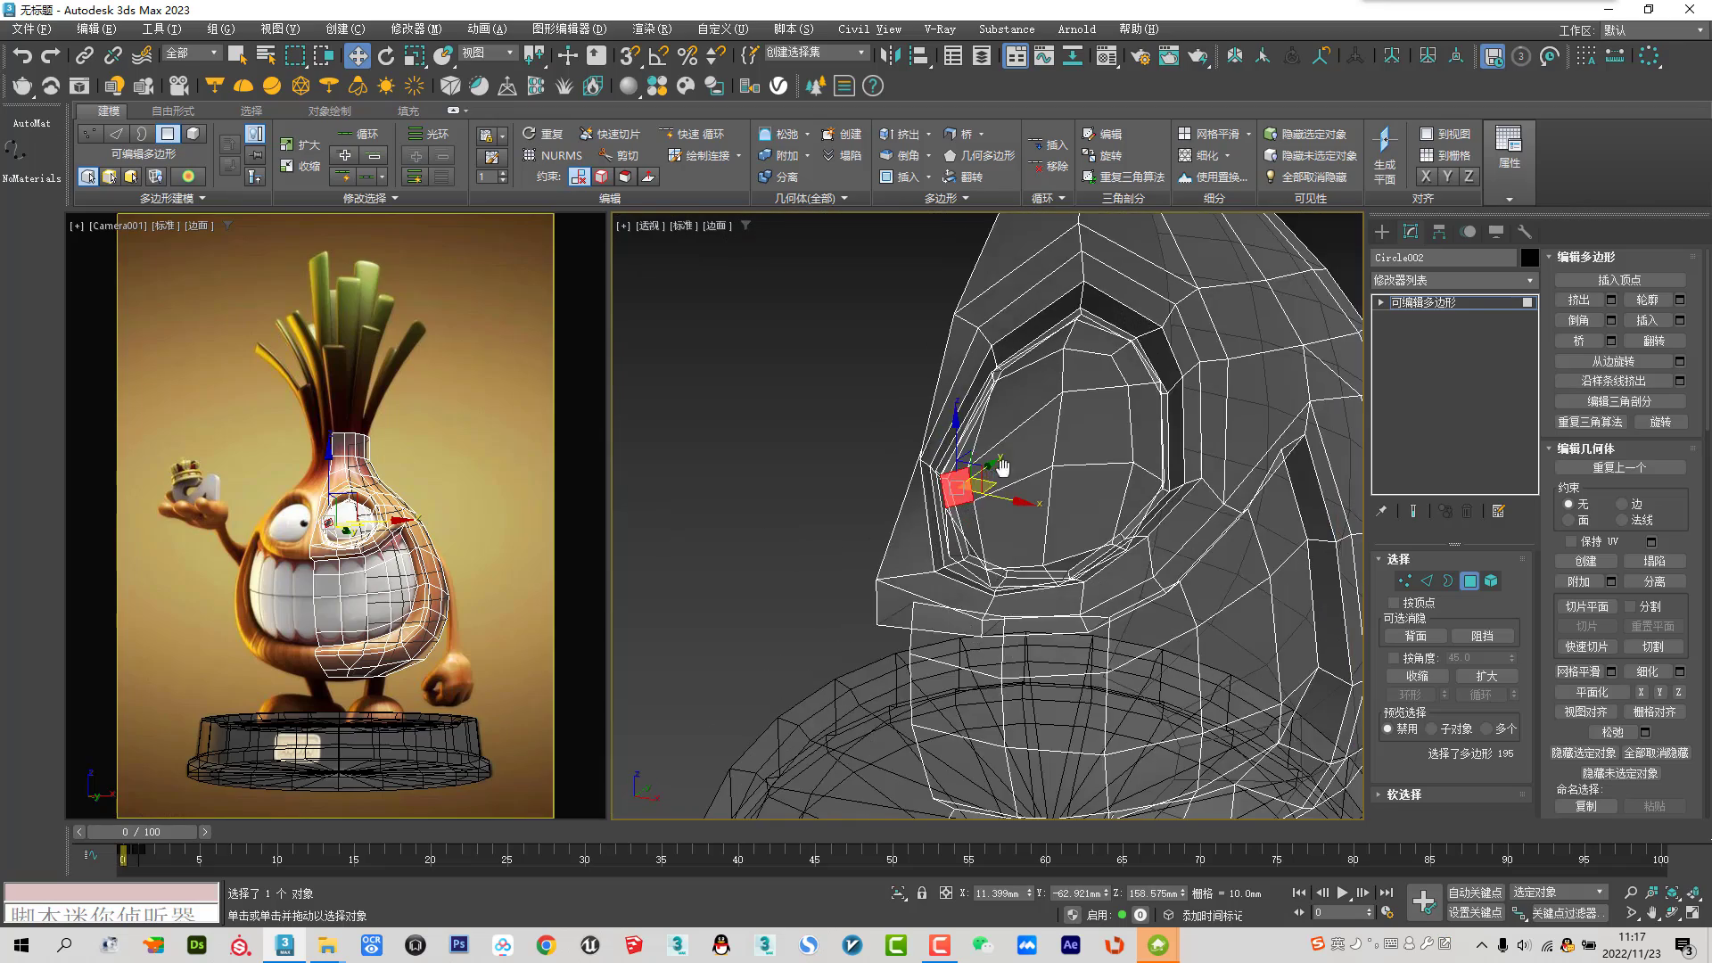
{"action": "scroll", "coordinate": [955, 543], "scroll_direction": "up", "scroll_amount": 5}
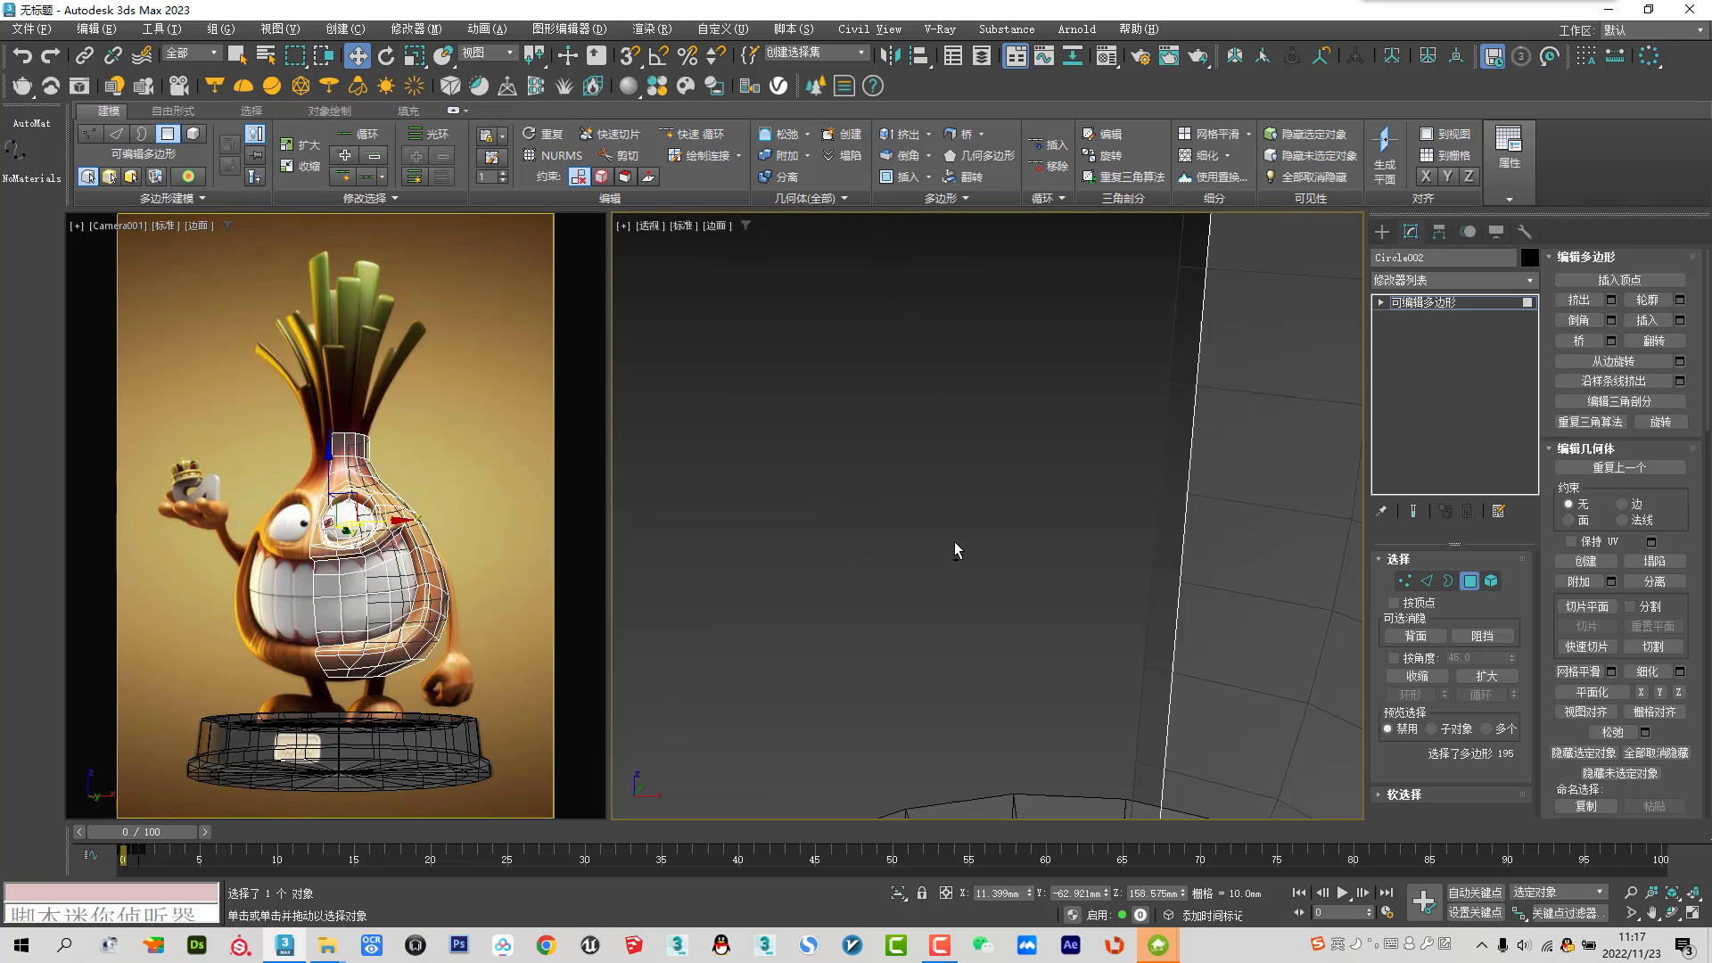
{"action": "scroll", "coordinate": [955, 543], "scroll_direction": "down", "scroll_amount": 10}
{"action": "scroll", "coordinate": [1045, 541], "scroll_direction": "up", "scroll_amount": 5}
With Constraint set to Face, move socket vertices down and left around the quad
{"action": "key", "text": "f"}
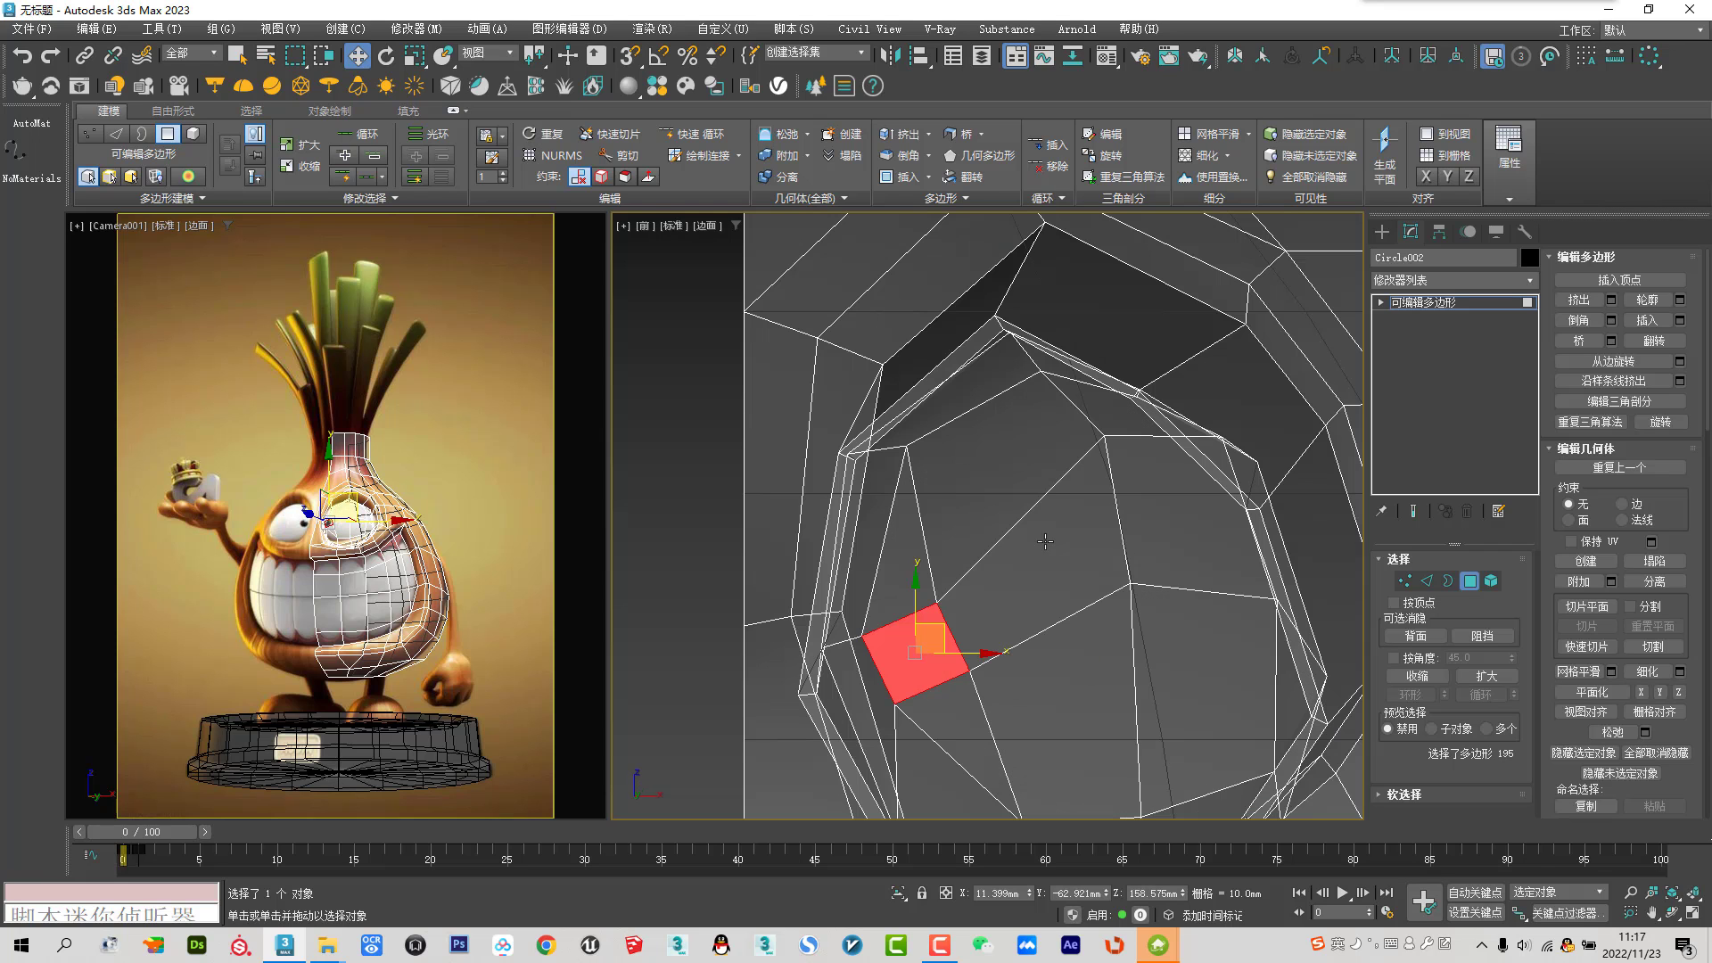
{"action": "left_click", "coordinate": [1405, 580]}
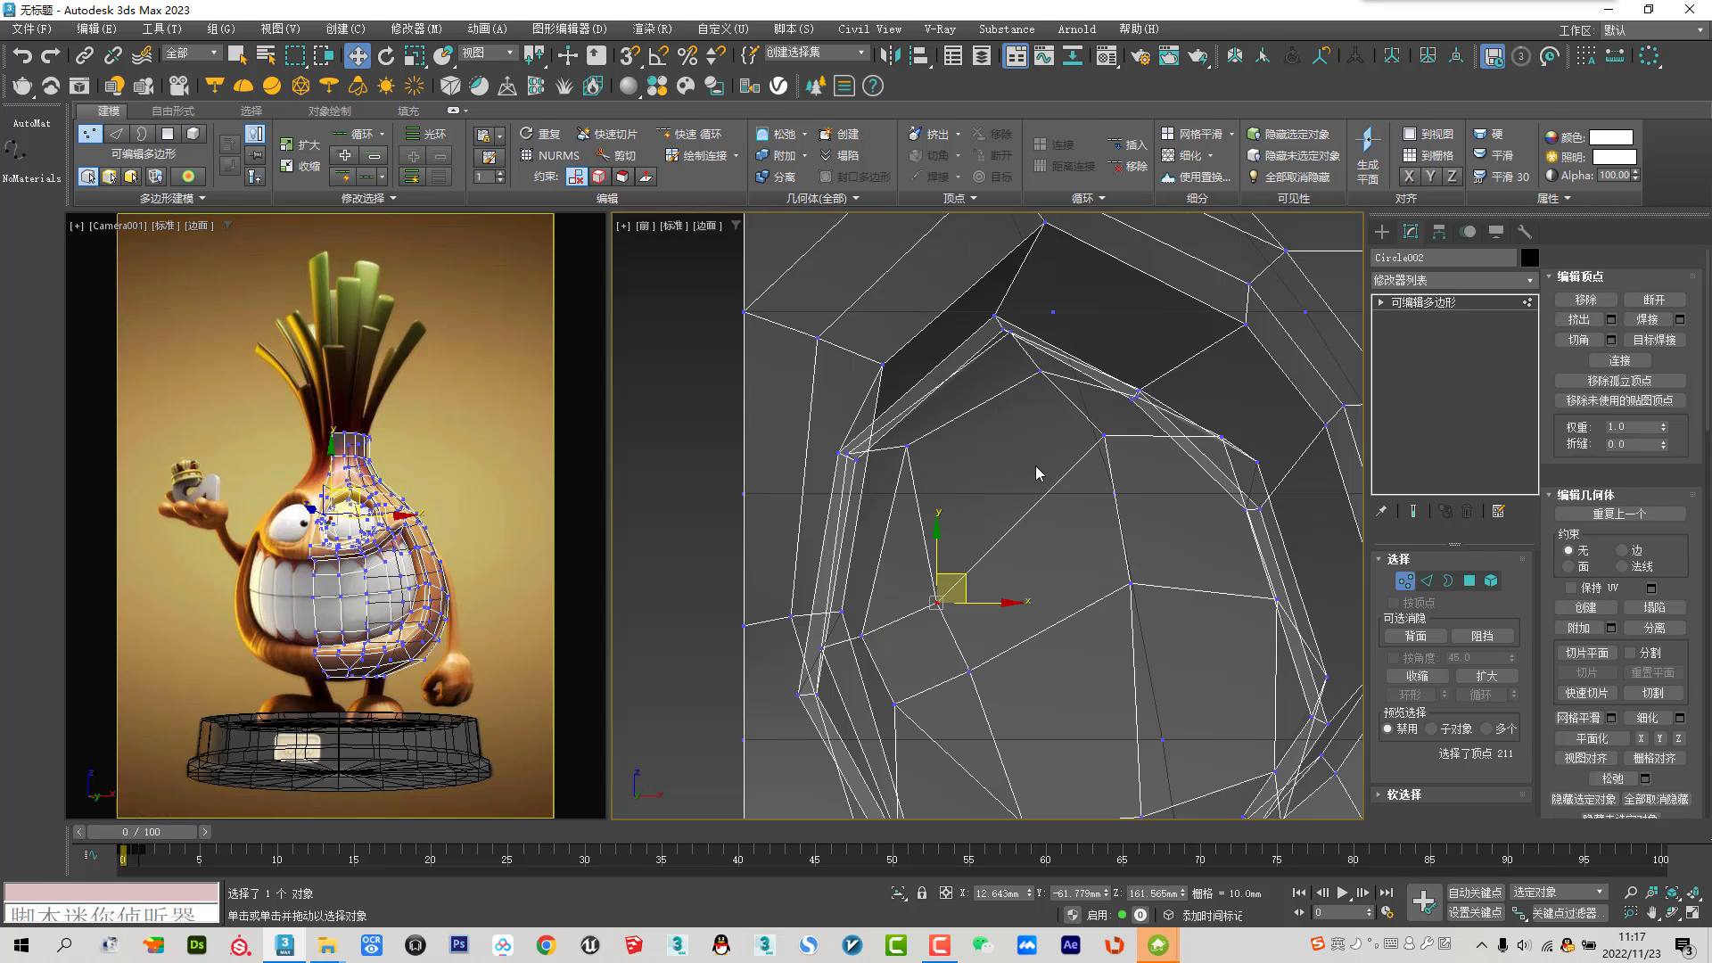
{"action": "left_click", "coordinate": [906, 445]}
{"action": "left_click", "coordinate": [1568, 527]}
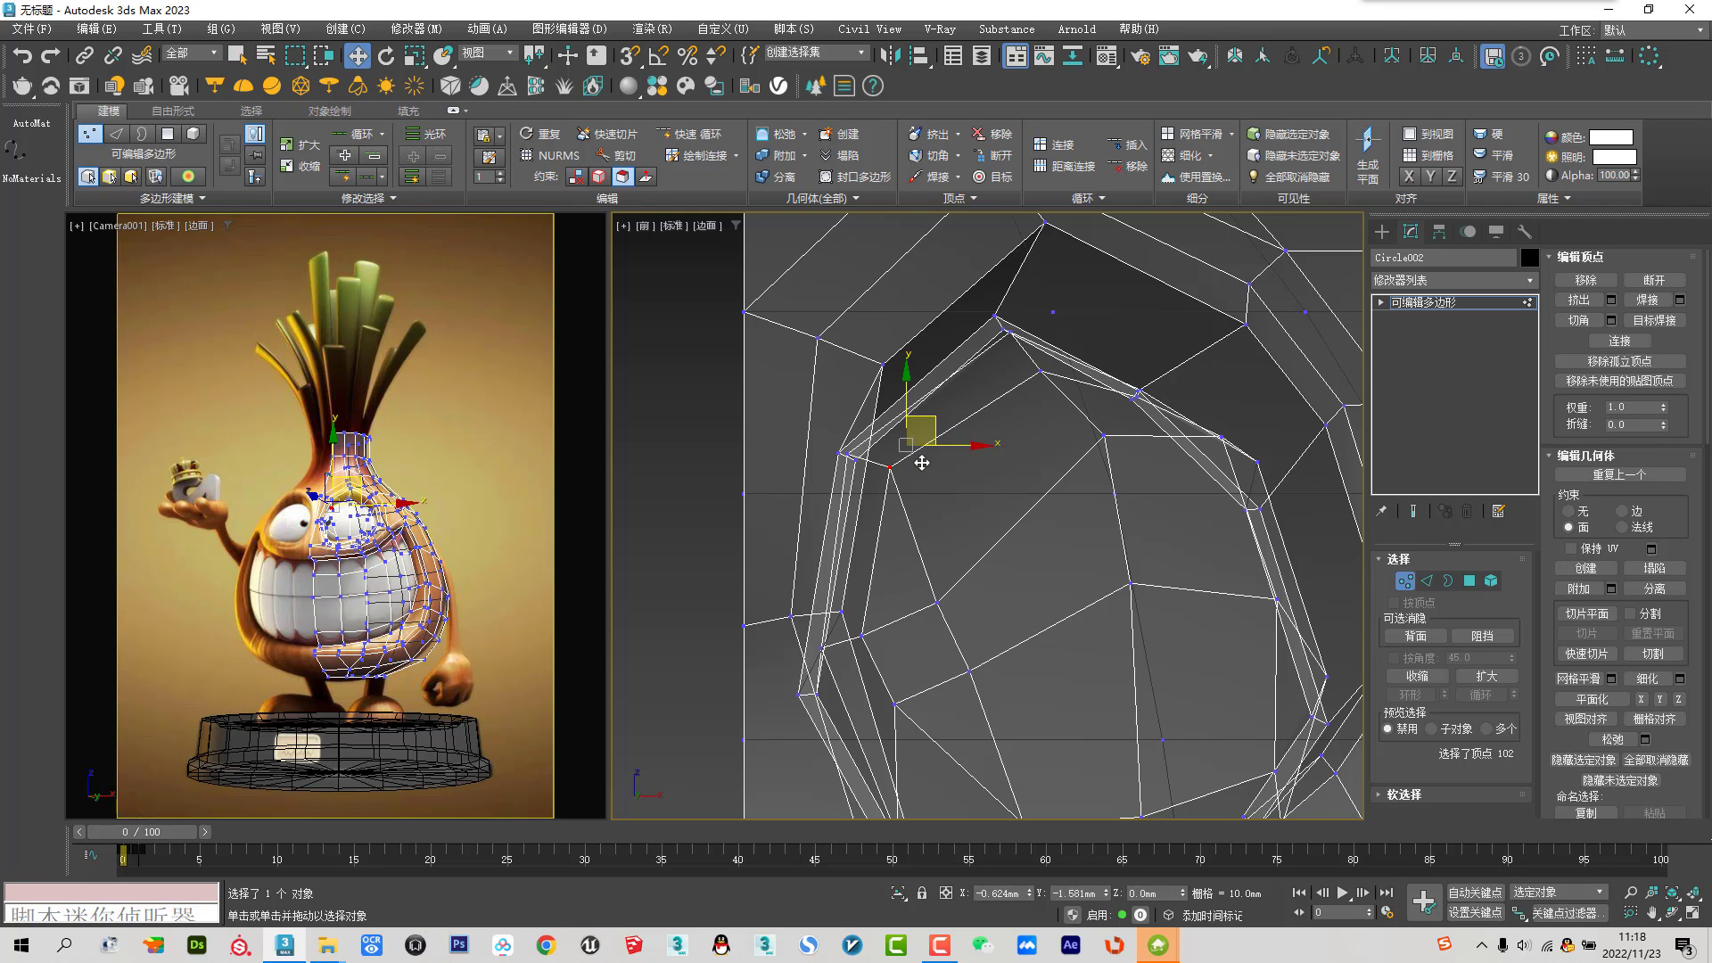
{"action": "mouse_move", "coordinate": [931, 419]}
{"action": "left_mouse_down"}
{"action": "mouse_move", "coordinate": [904, 474]}
{"action": "mouse_move", "coordinate": [923, 509]}
{"action": "left_mouse_up"}
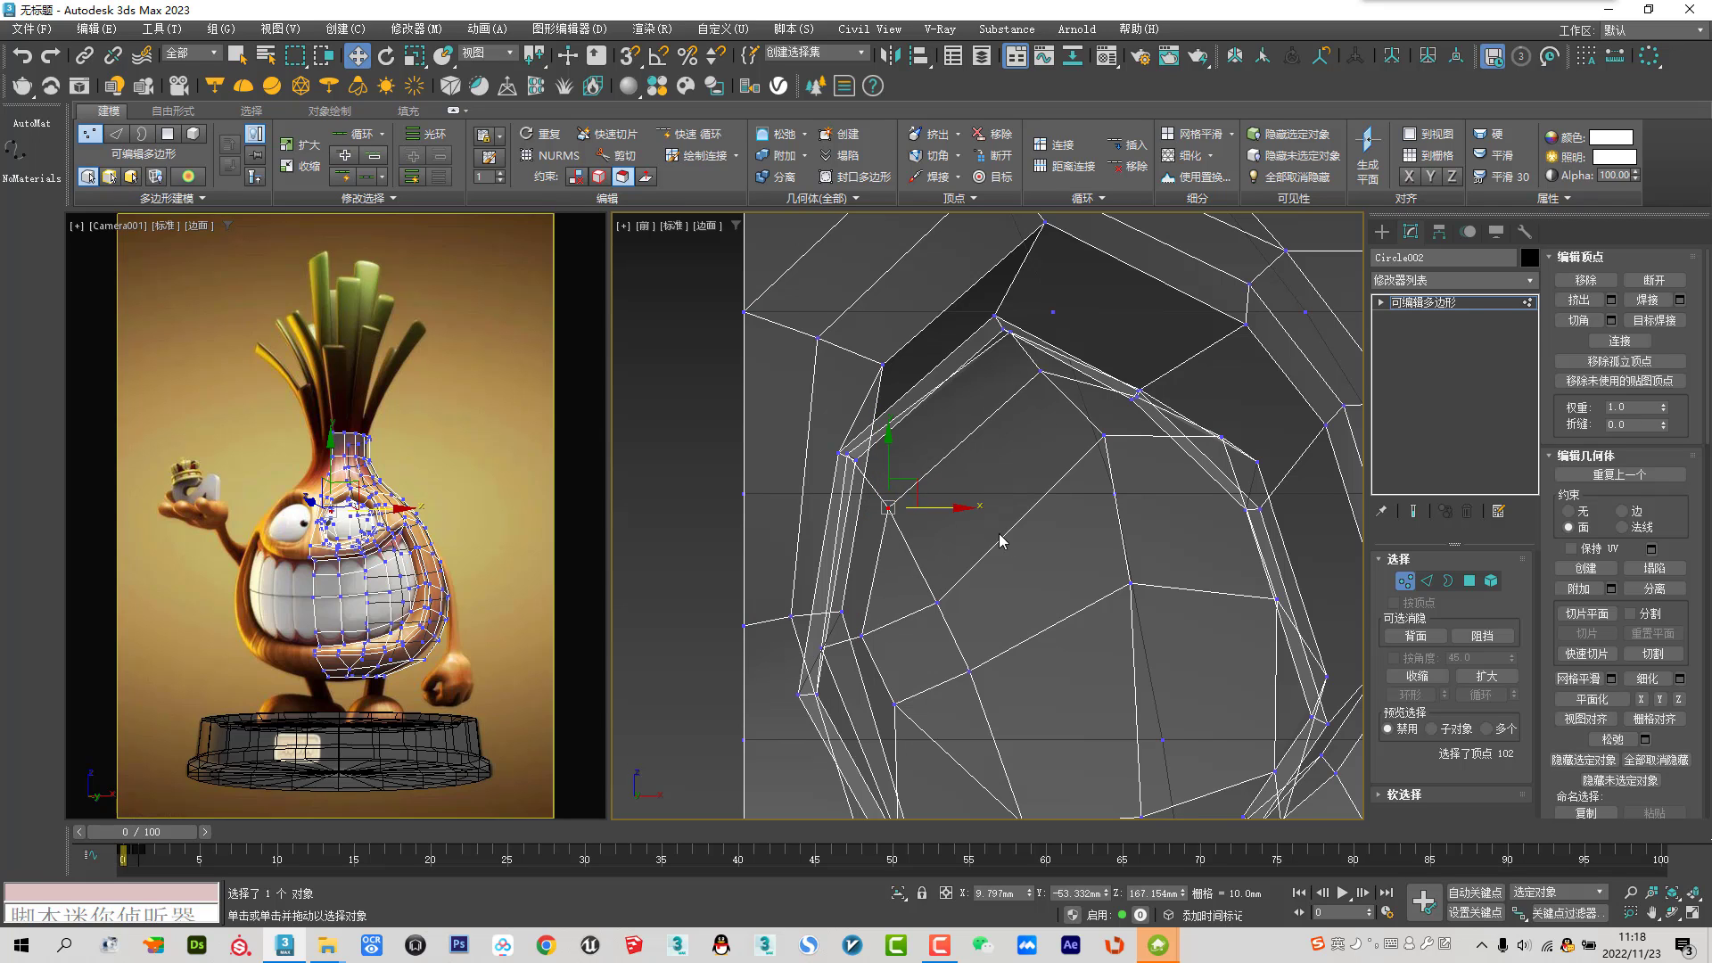
{"action": "left_click", "coordinate": [1103, 436]}
{"action": "left_click", "coordinate": [1133, 586], "text": "ctrl"}
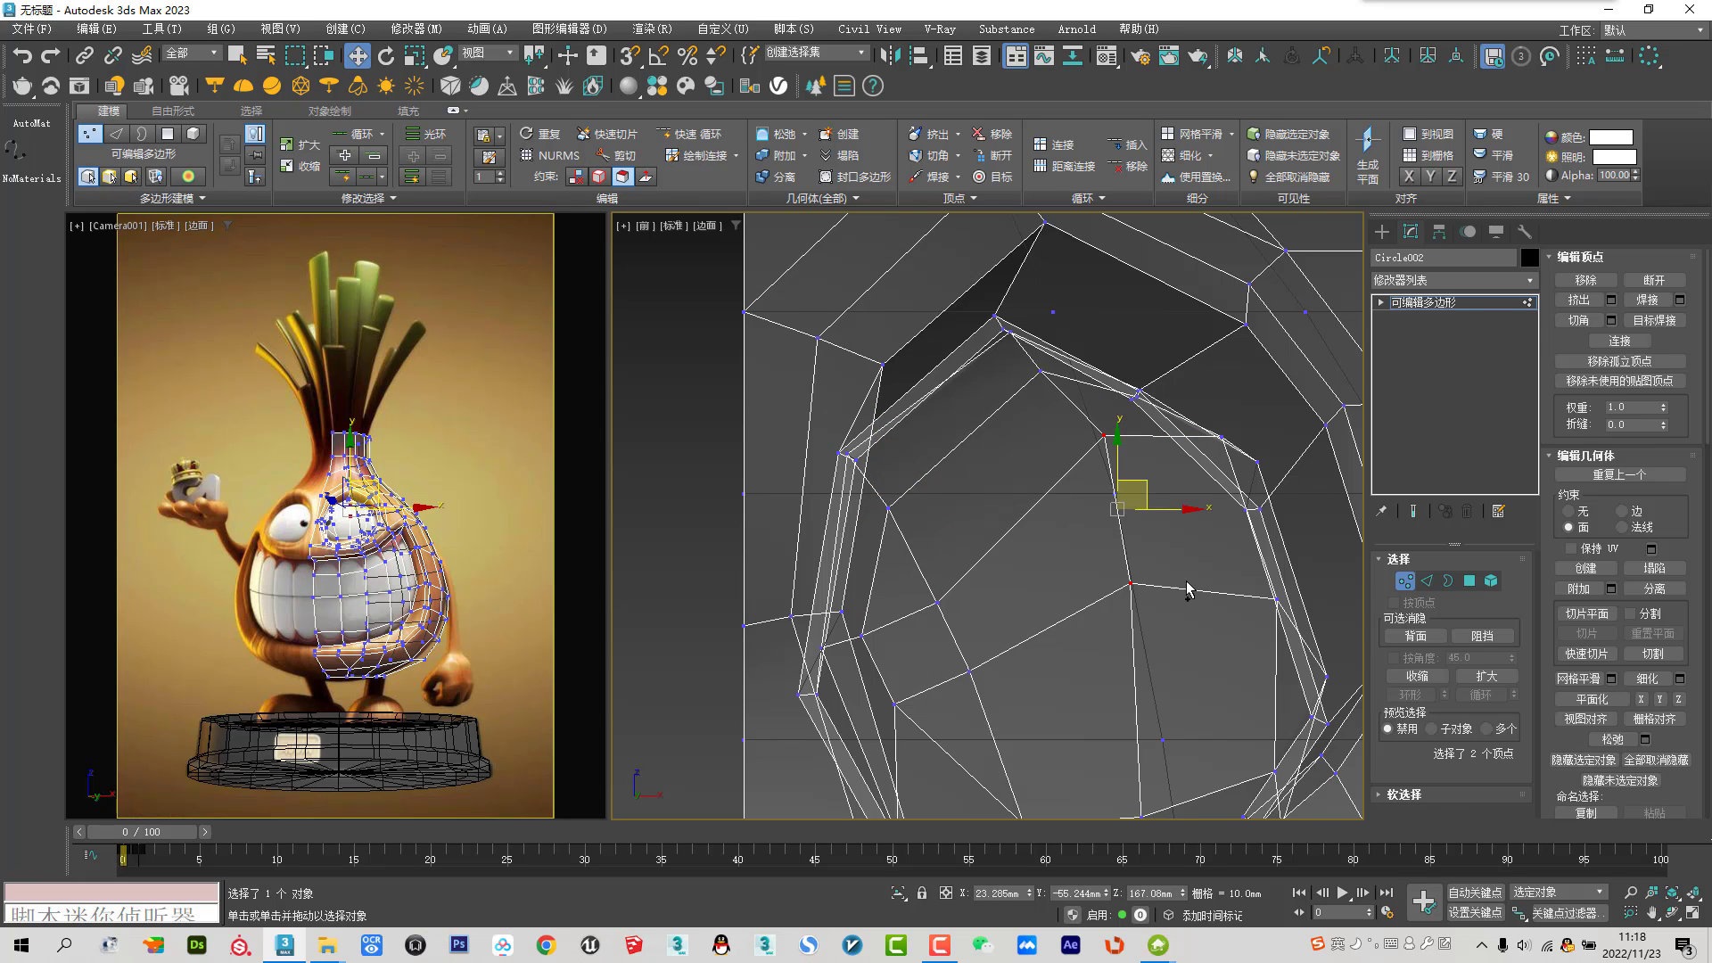
{"action": "left_click_drag", "start_coordinate": [1114, 501], "coordinate": [1052, 549]}
Pull another vertex downward, grow the selection, and view the head shaded in Perspective
{"action": "left_click_drag", "start_coordinate": [1037, 376], "coordinate": [1037, 538]}
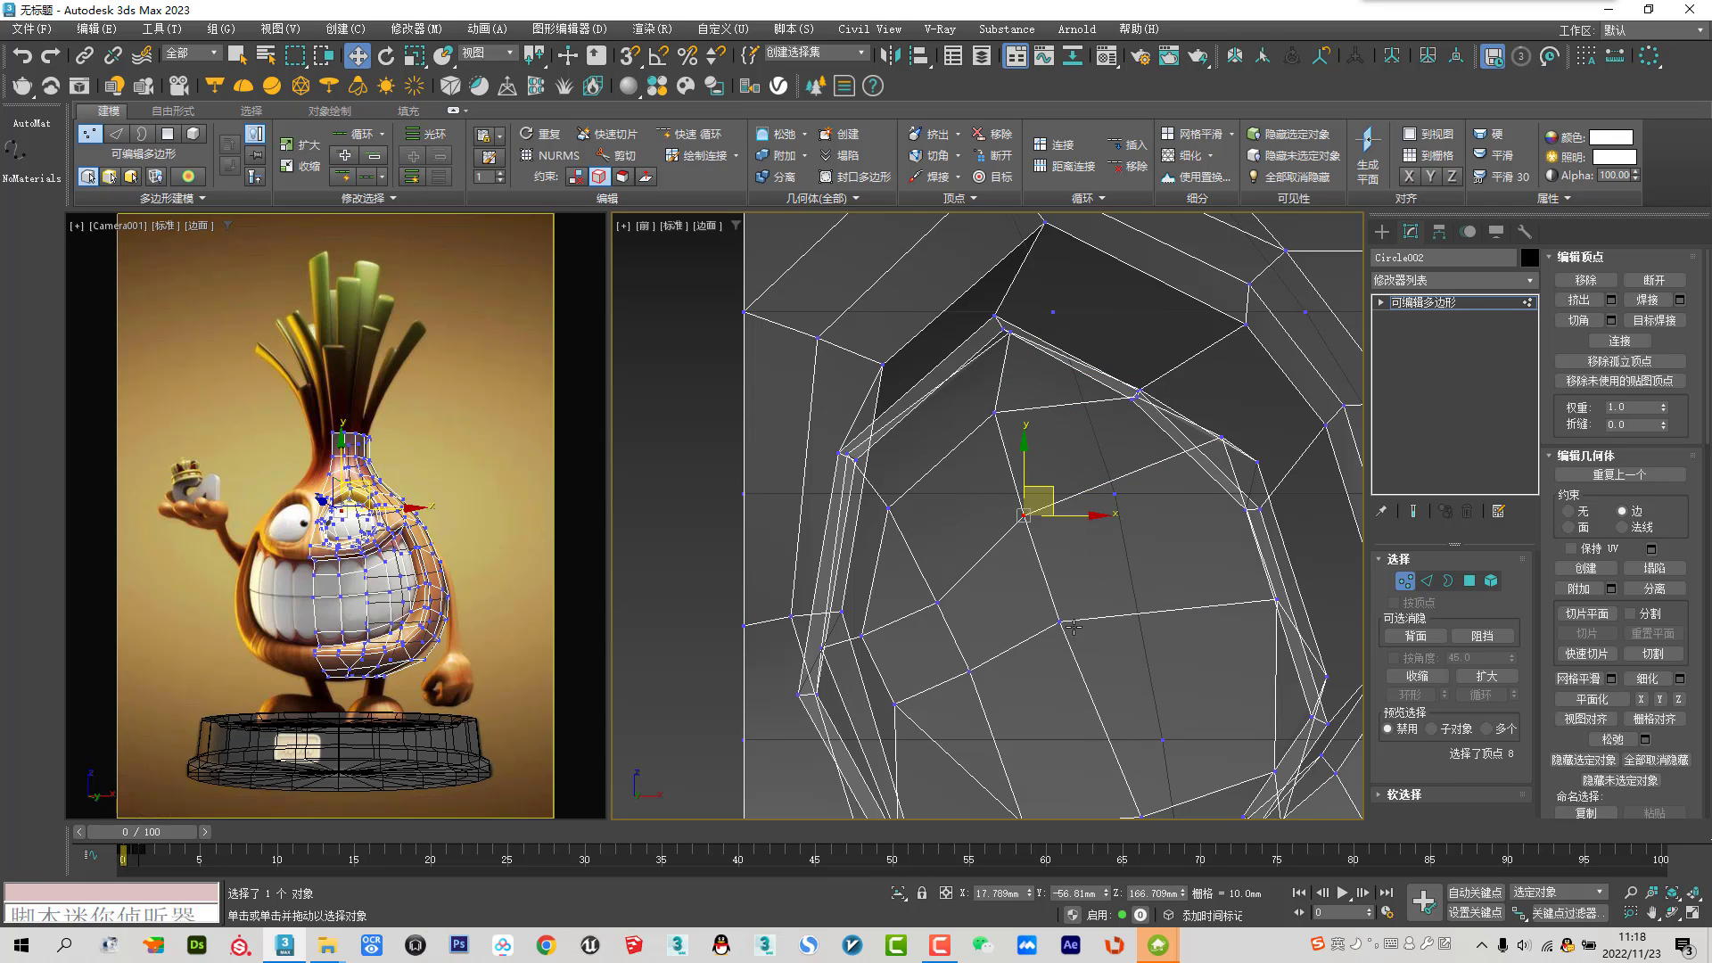
{"action": "key", "text": "ctrl+a"}
{"action": "scroll", "coordinate": [985, 597], "scroll_direction": "down", "scroll_amount": 2}
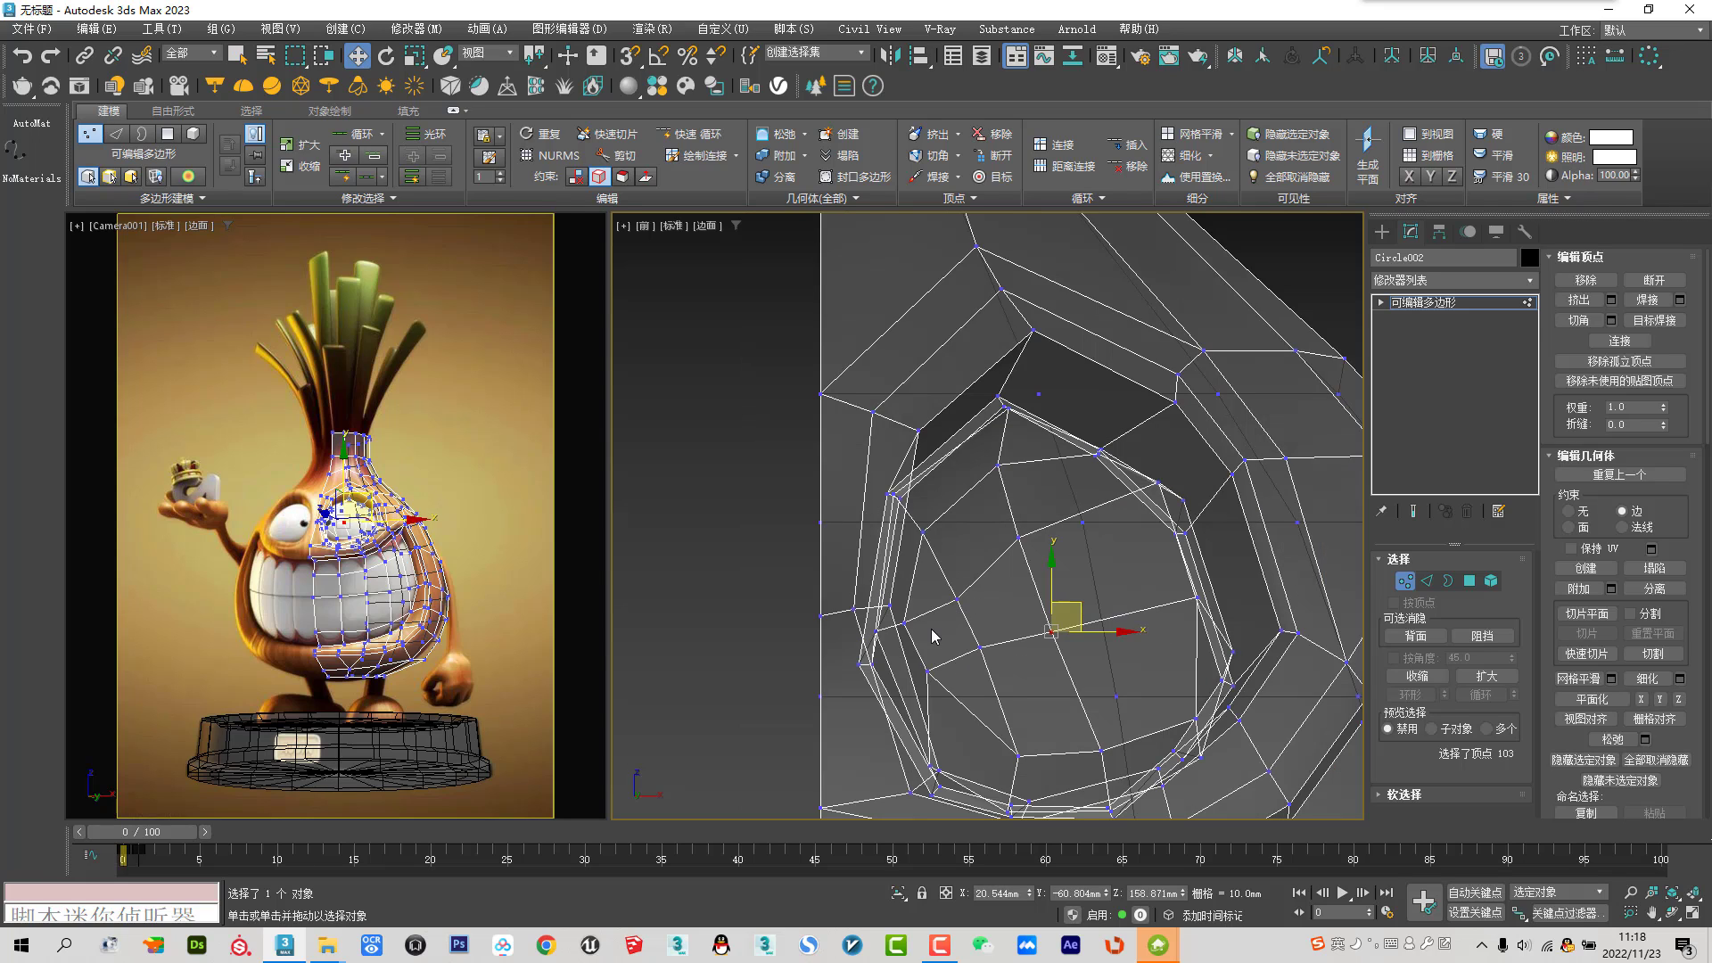
{"action": "key", "text": "p"}
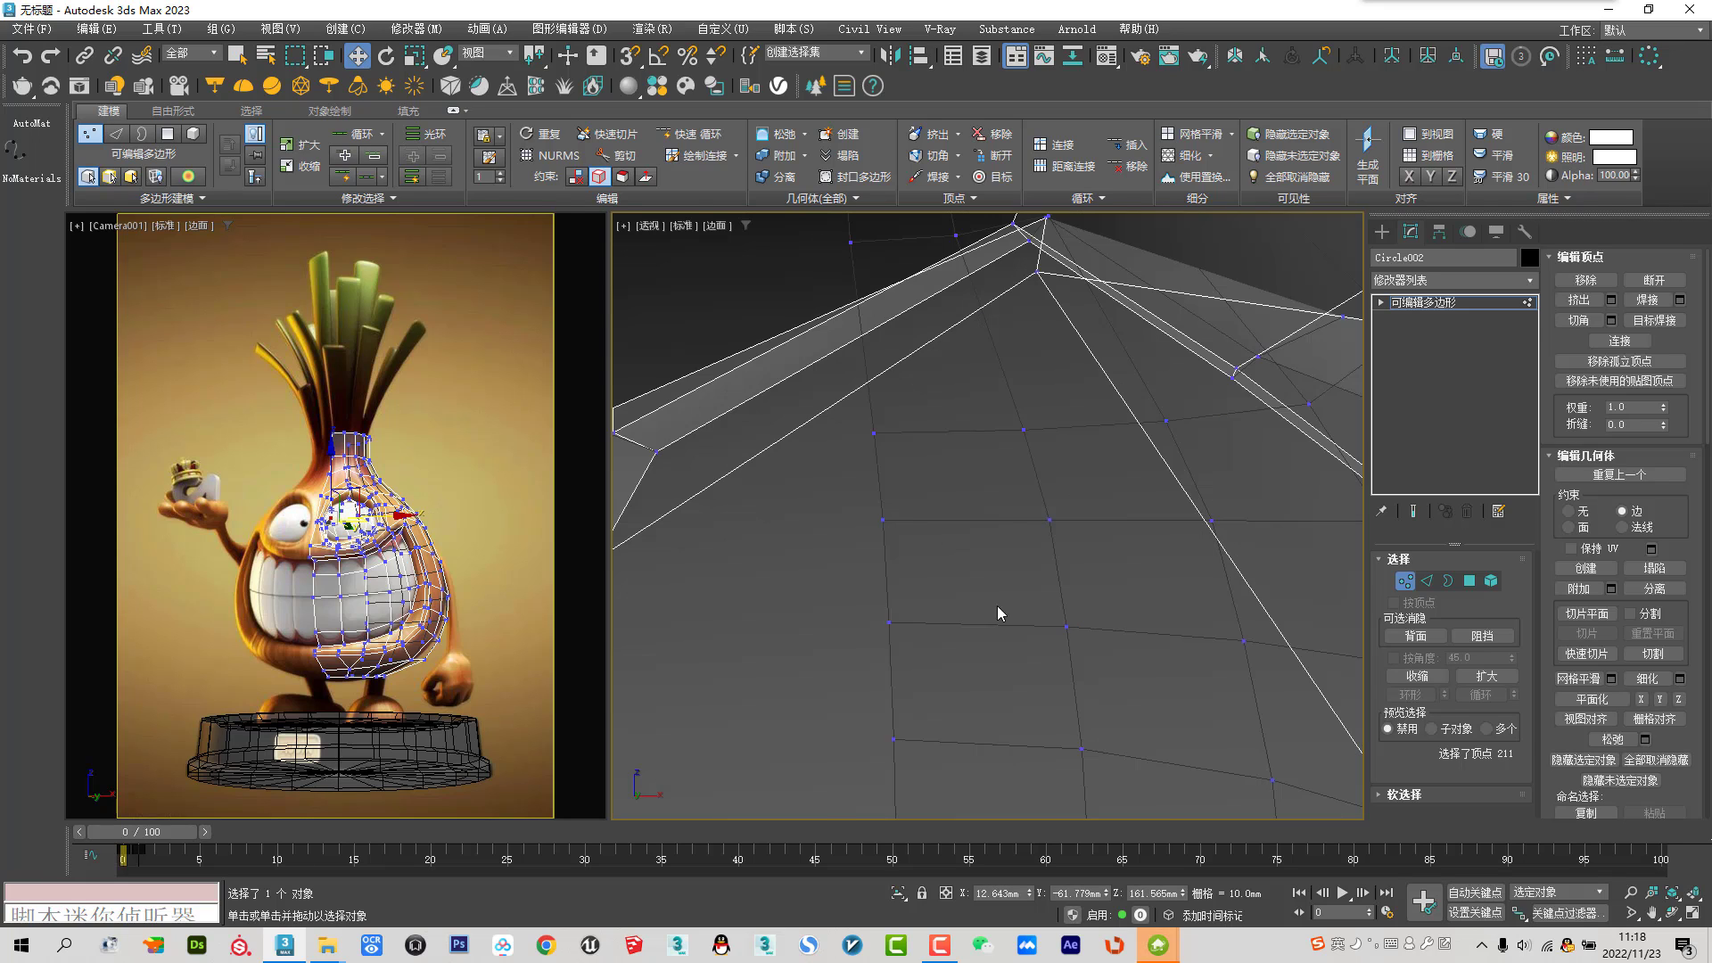
{"action": "scroll", "coordinate": [971, 527], "scroll_direction": "down", "scroll_amount": 2}
{"action": "mouse_move", "coordinate": [971, 527]}
{"action": "middle_mouse_down", "text": "alt"}
{"action": "mouse_move", "coordinate": [1022, 640]}
{"action": "mouse_move", "coordinate": [993, 485]}
{"action": "mouse_move", "coordinate": [887, 490]}
{"action": "mouse_move", "coordinate": [900, 459]}
{"action": "middle_mouse_up", "text": "alt"}
{"action": "key", "text": "period"}
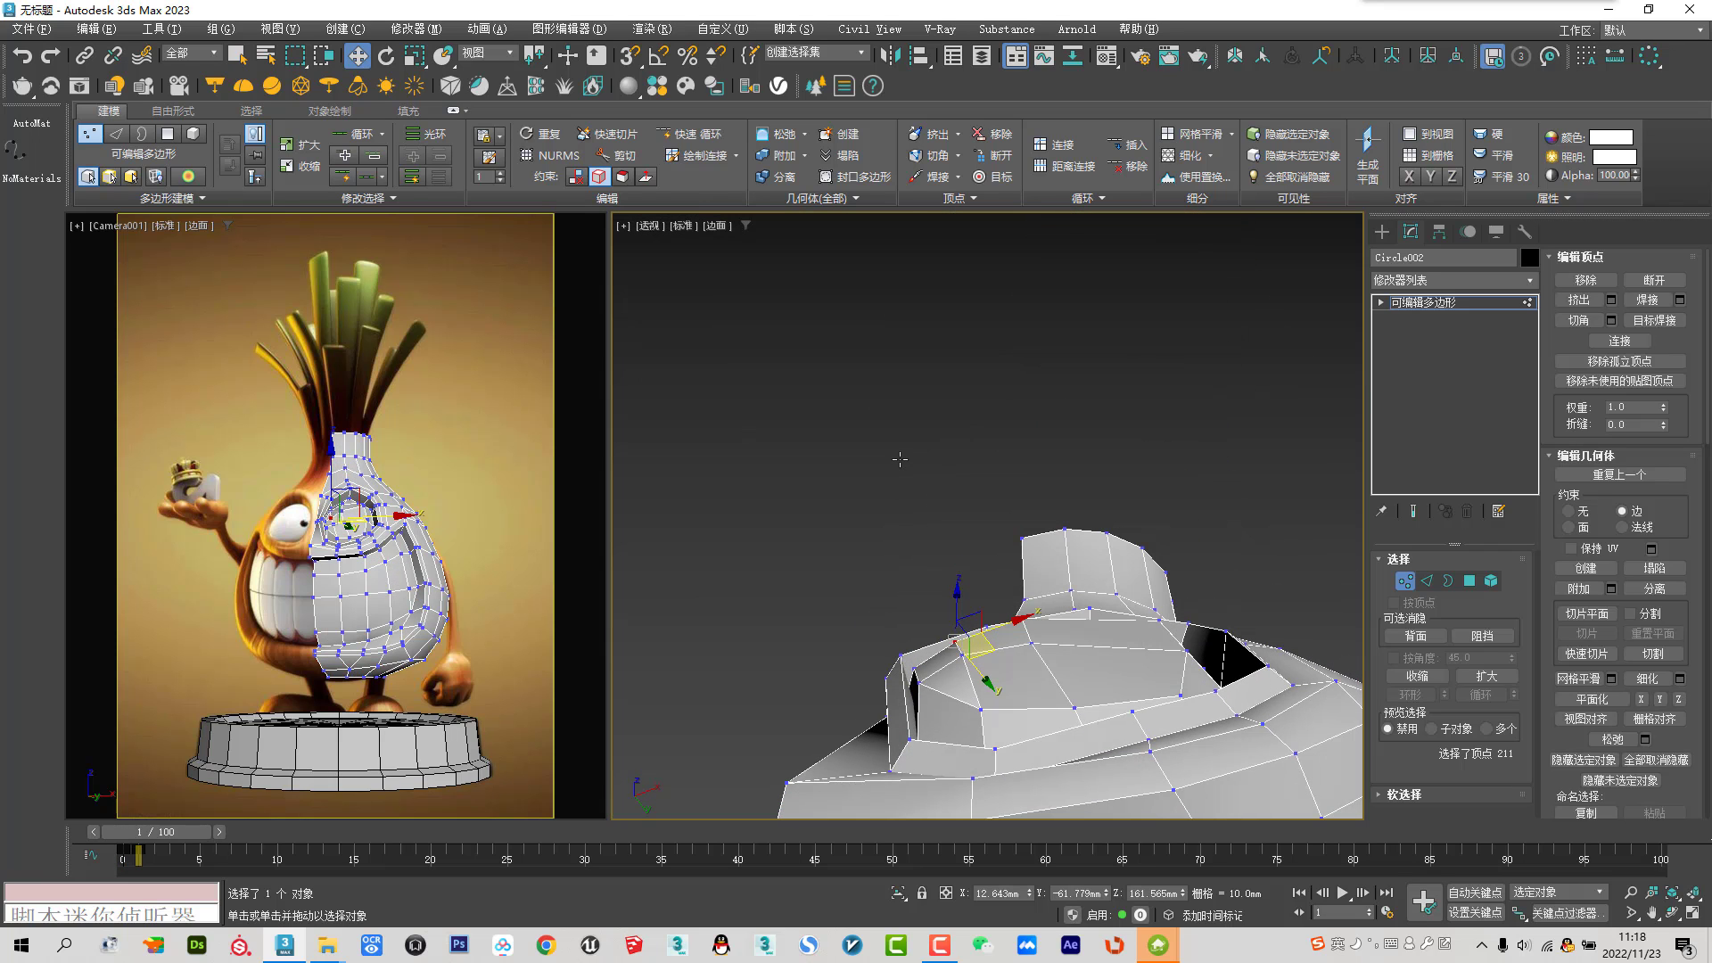
Select the red rim polygon, remove the constraint and shift it slightly
{"action": "left_click", "coordinate": [1471, 582]}
{"action": "left_click", "coordinate": [1122, 632]}
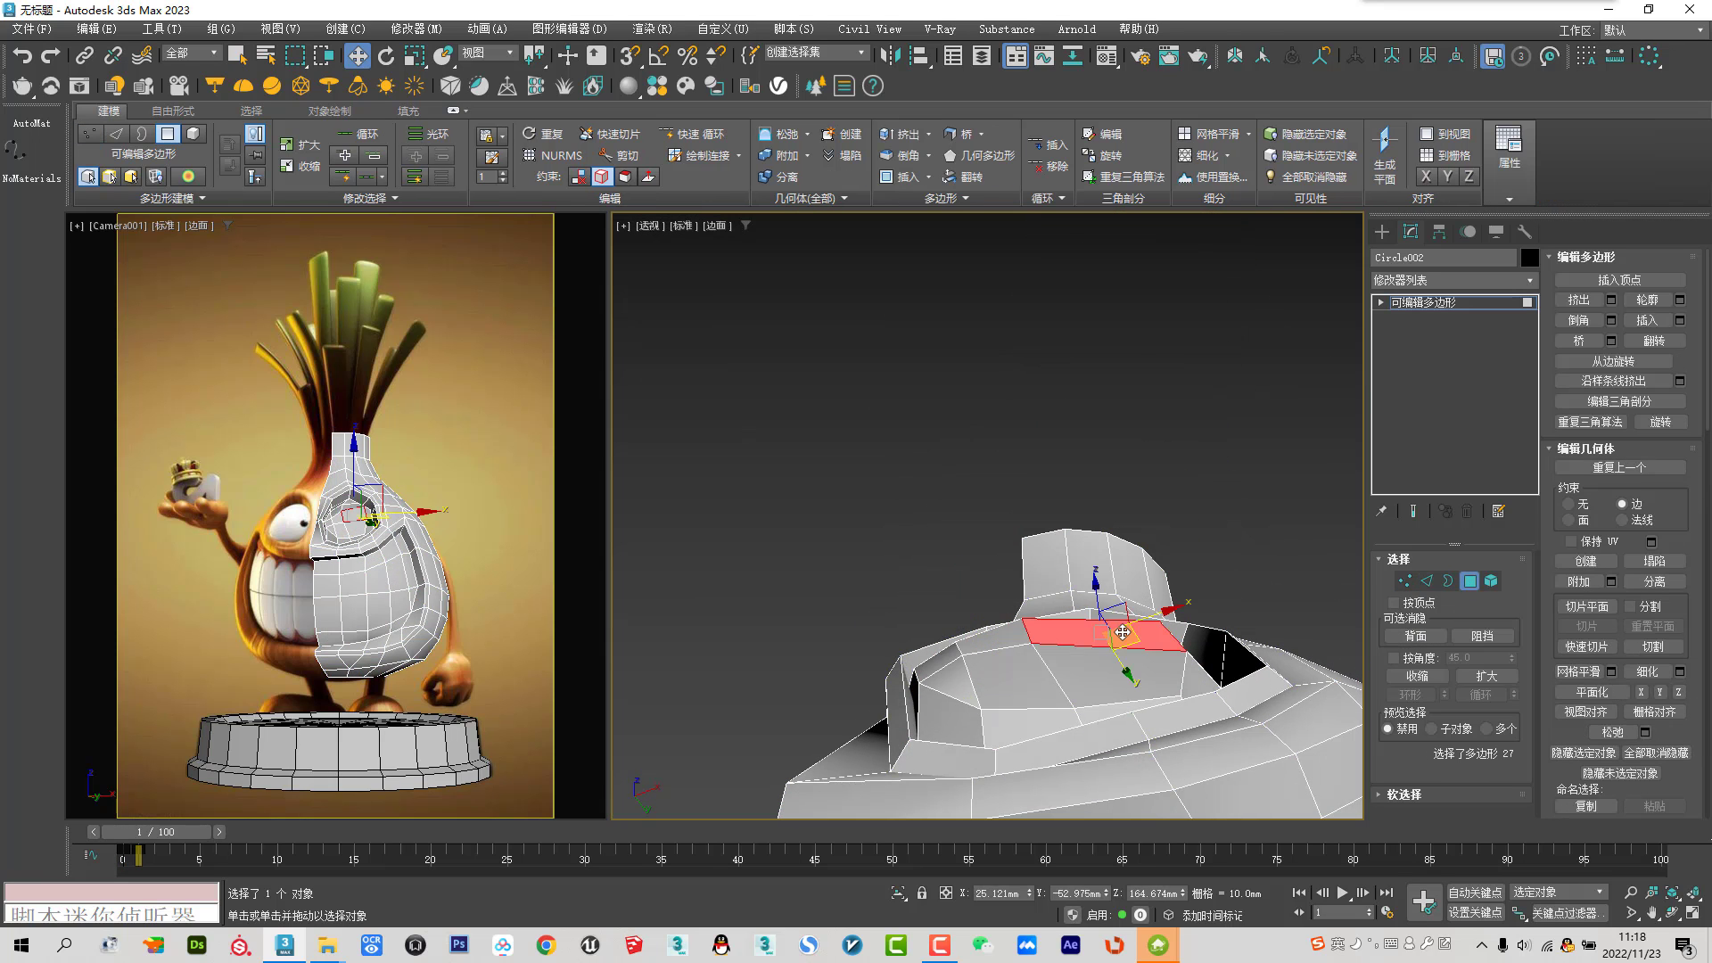
{"action": "left_click", "coordinate": [1580, 505]}
{"action": "middle_click_drag", "start_coordinate": [1065, 597], "coordinate": [1016, 612], "text": "alt"}
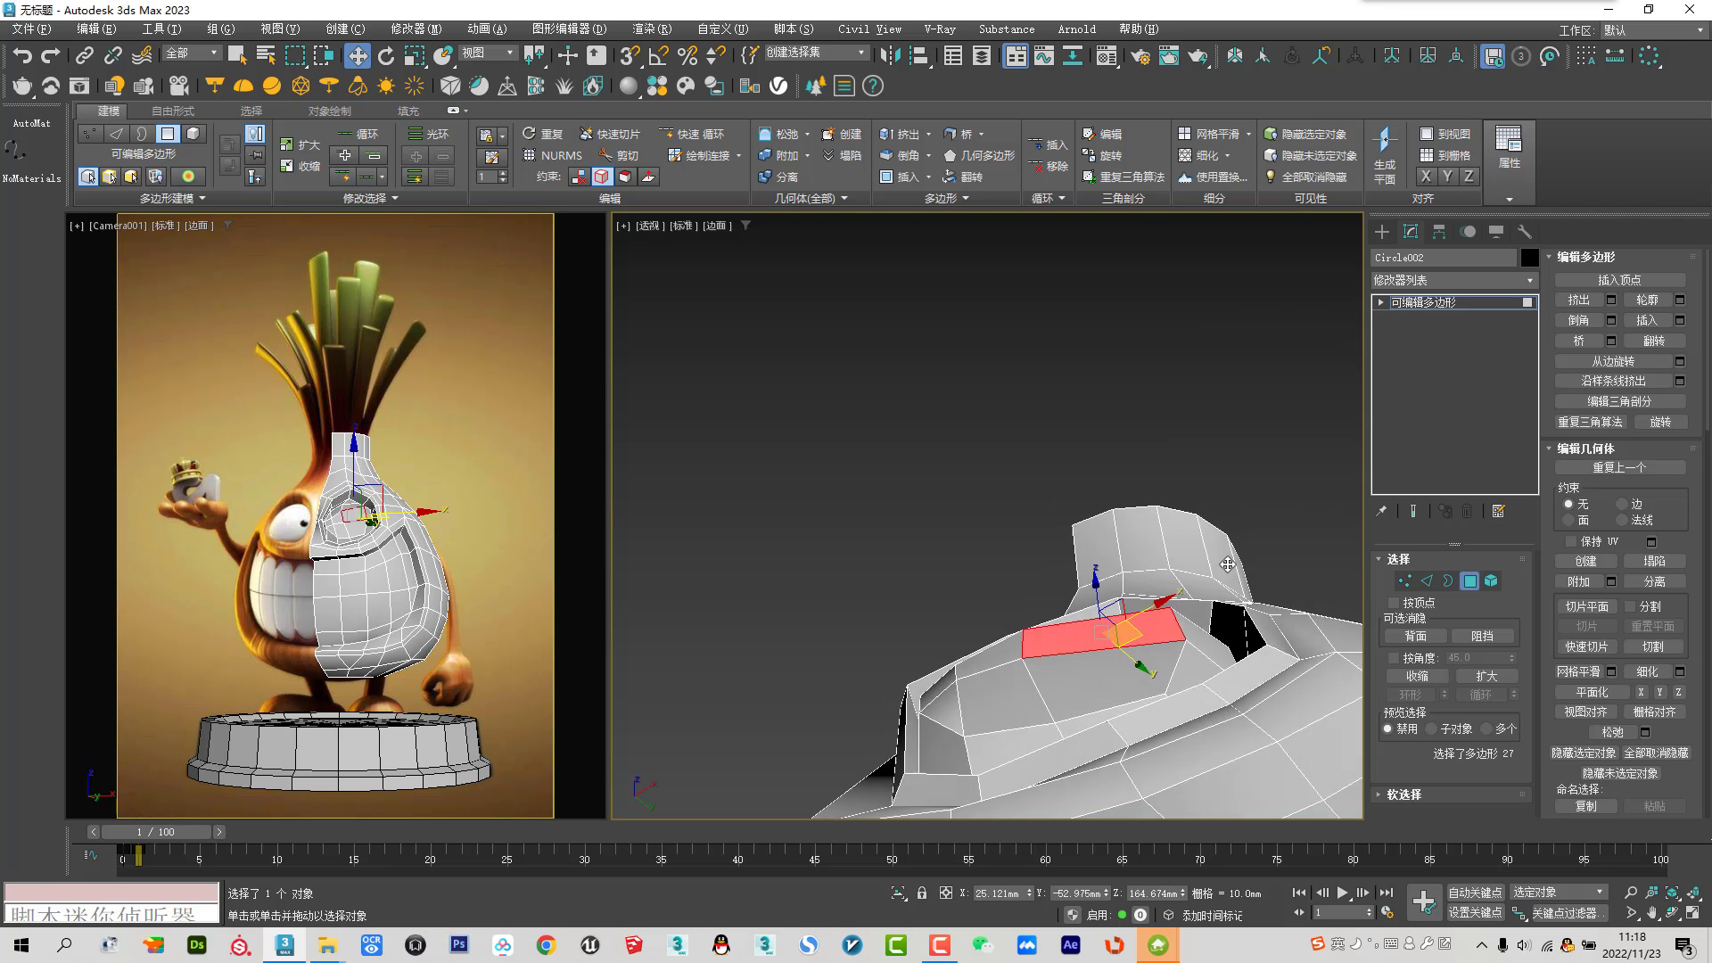
{"action": "middle_click_drag", "start_coordinate": [1120, 632], "coordinate": [1106, 731], "text": "alt"}
{"action": "scroll", "coordinate": [1098, 821], "scroll_direction": "up", "scroll_amount": 4}
{"action": "middle_click_drag", "start_coordinate": [1097, 821], "coordinate": [1121, 655], "text": "alt"}
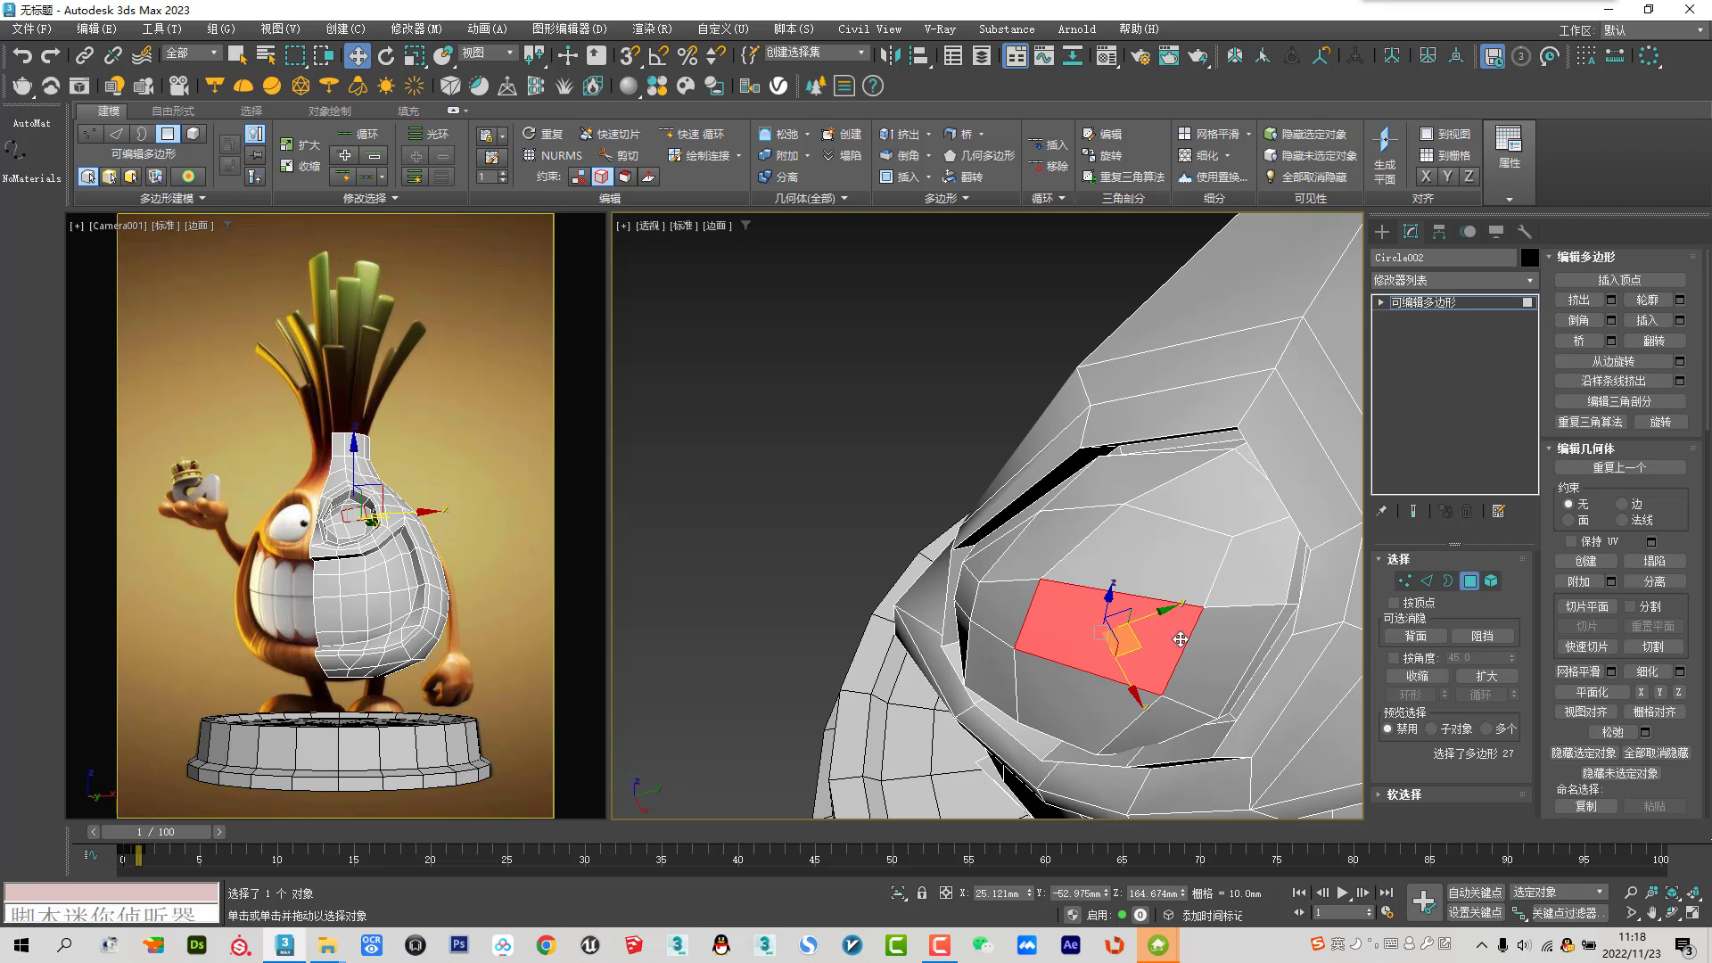
{"action": "left_click_drag", "start_coordinate": [1146, 616], "coordinate": [1116, 624]}
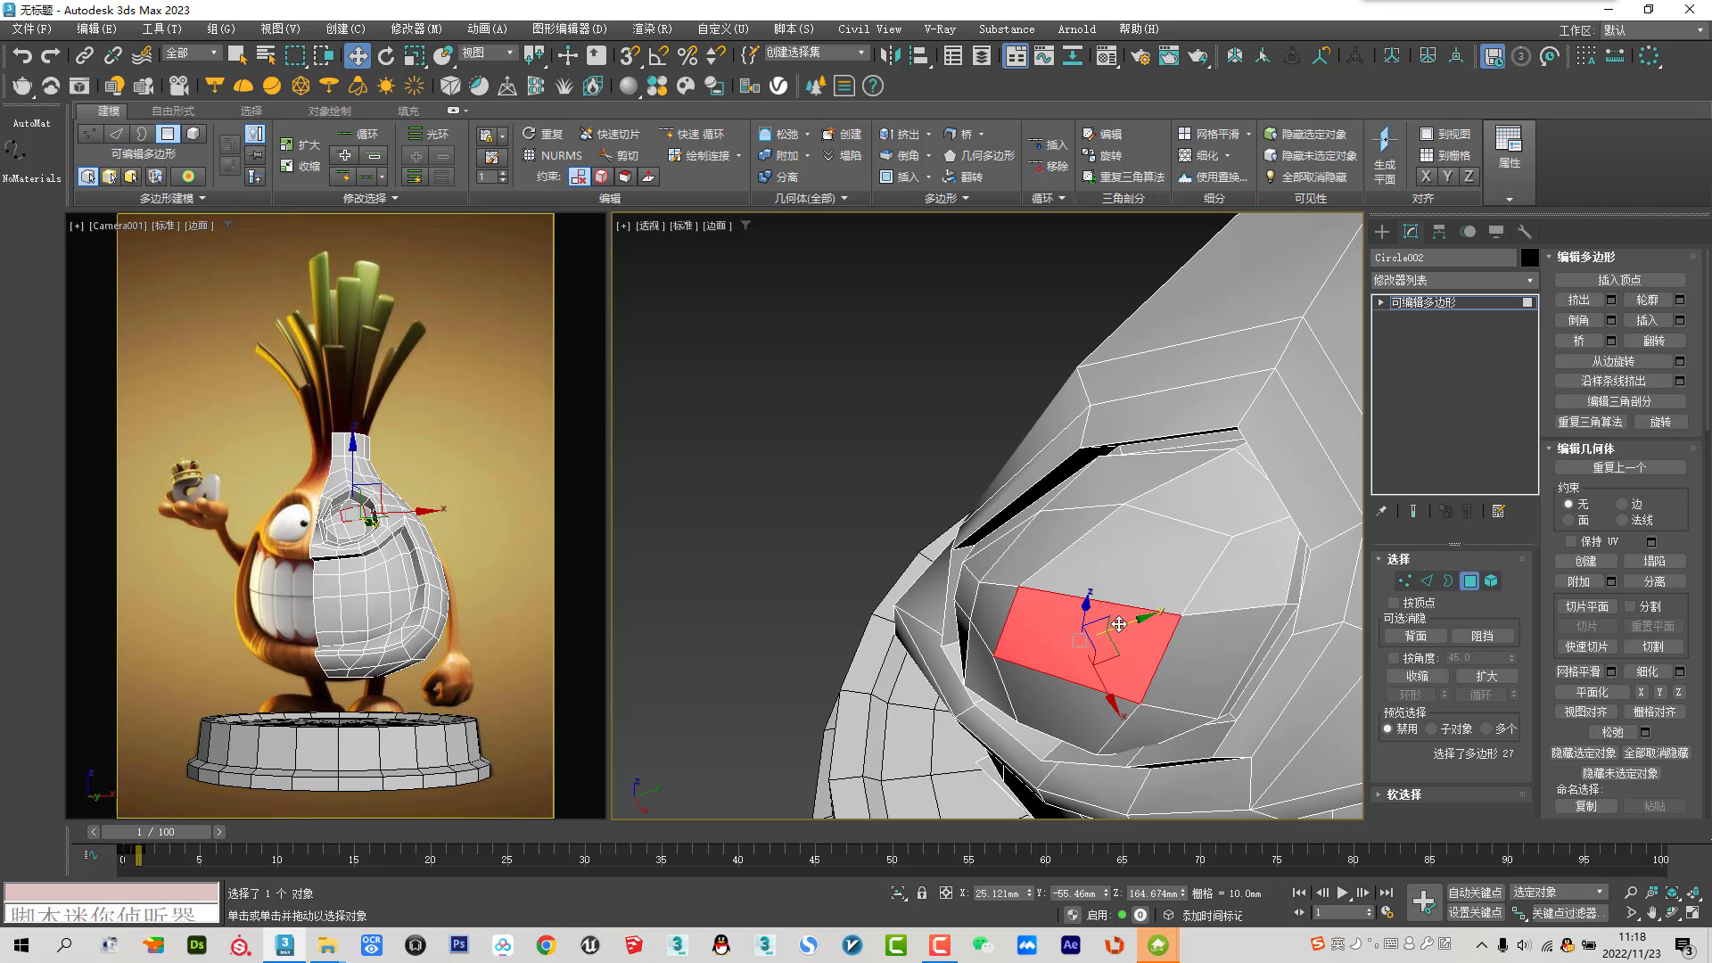
Orbit and zoom at Edge level to inspect the eye socket, then exit sub-object mode
{"action": "left_click", "coordinate": [1427, 581]}
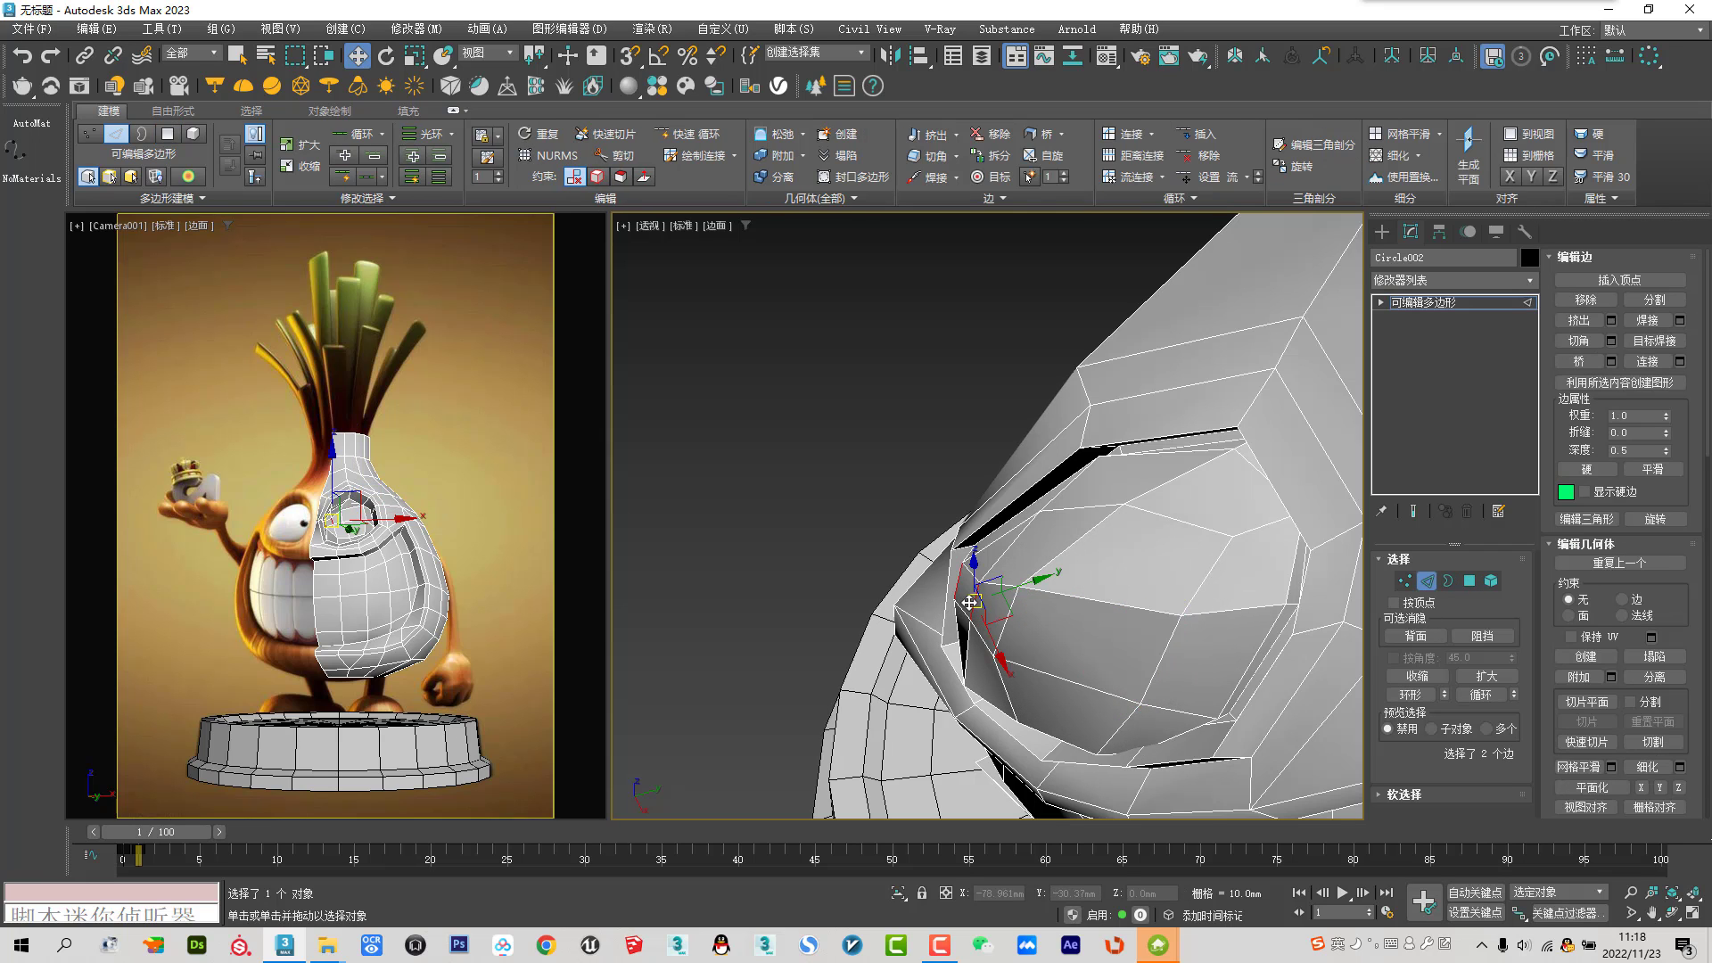
{"action": "mouse_move", "coordinate": [1013, 589]}
{"action": "middle_mouse_down", "text": "alt"}
{"action": "mouse_move", "coordinate": [1069, 509]}
{"action": "mouse_move", "coordinate": [1054, 520]}
{"action": "middle_mouse_up", "text": "alt"}
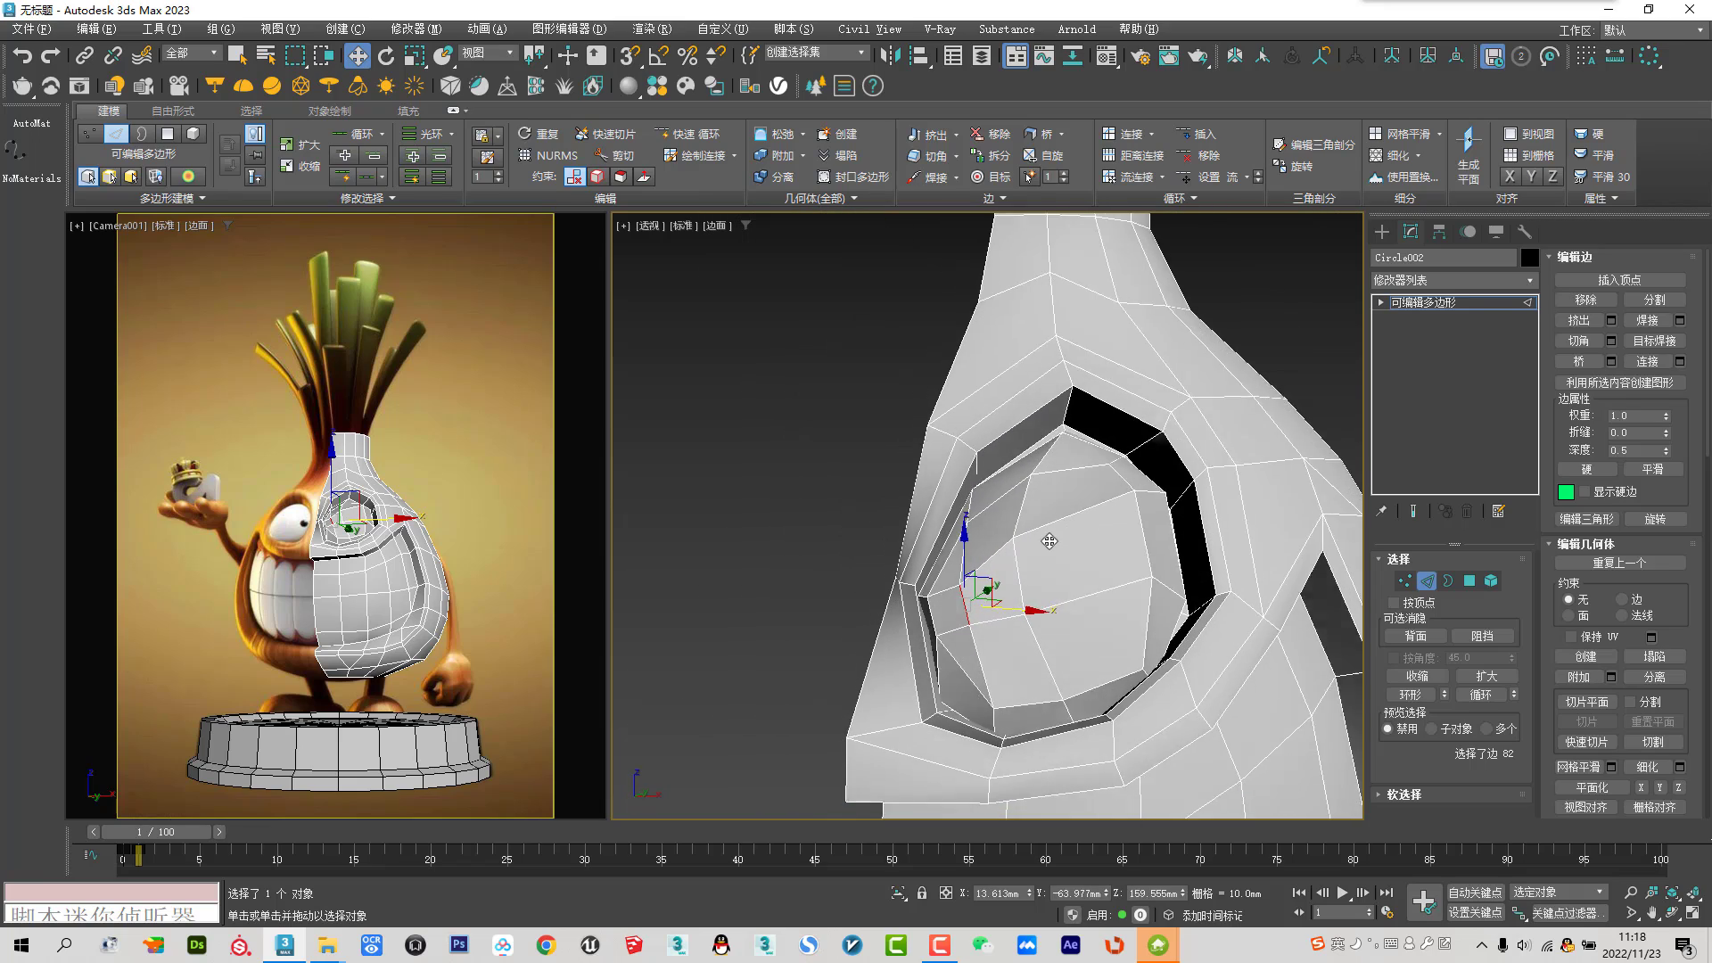
{"action": "middle_click_drag", "start_coordinate": [1079, 519], "coordinate": [1136, 635], "text": "alt"}
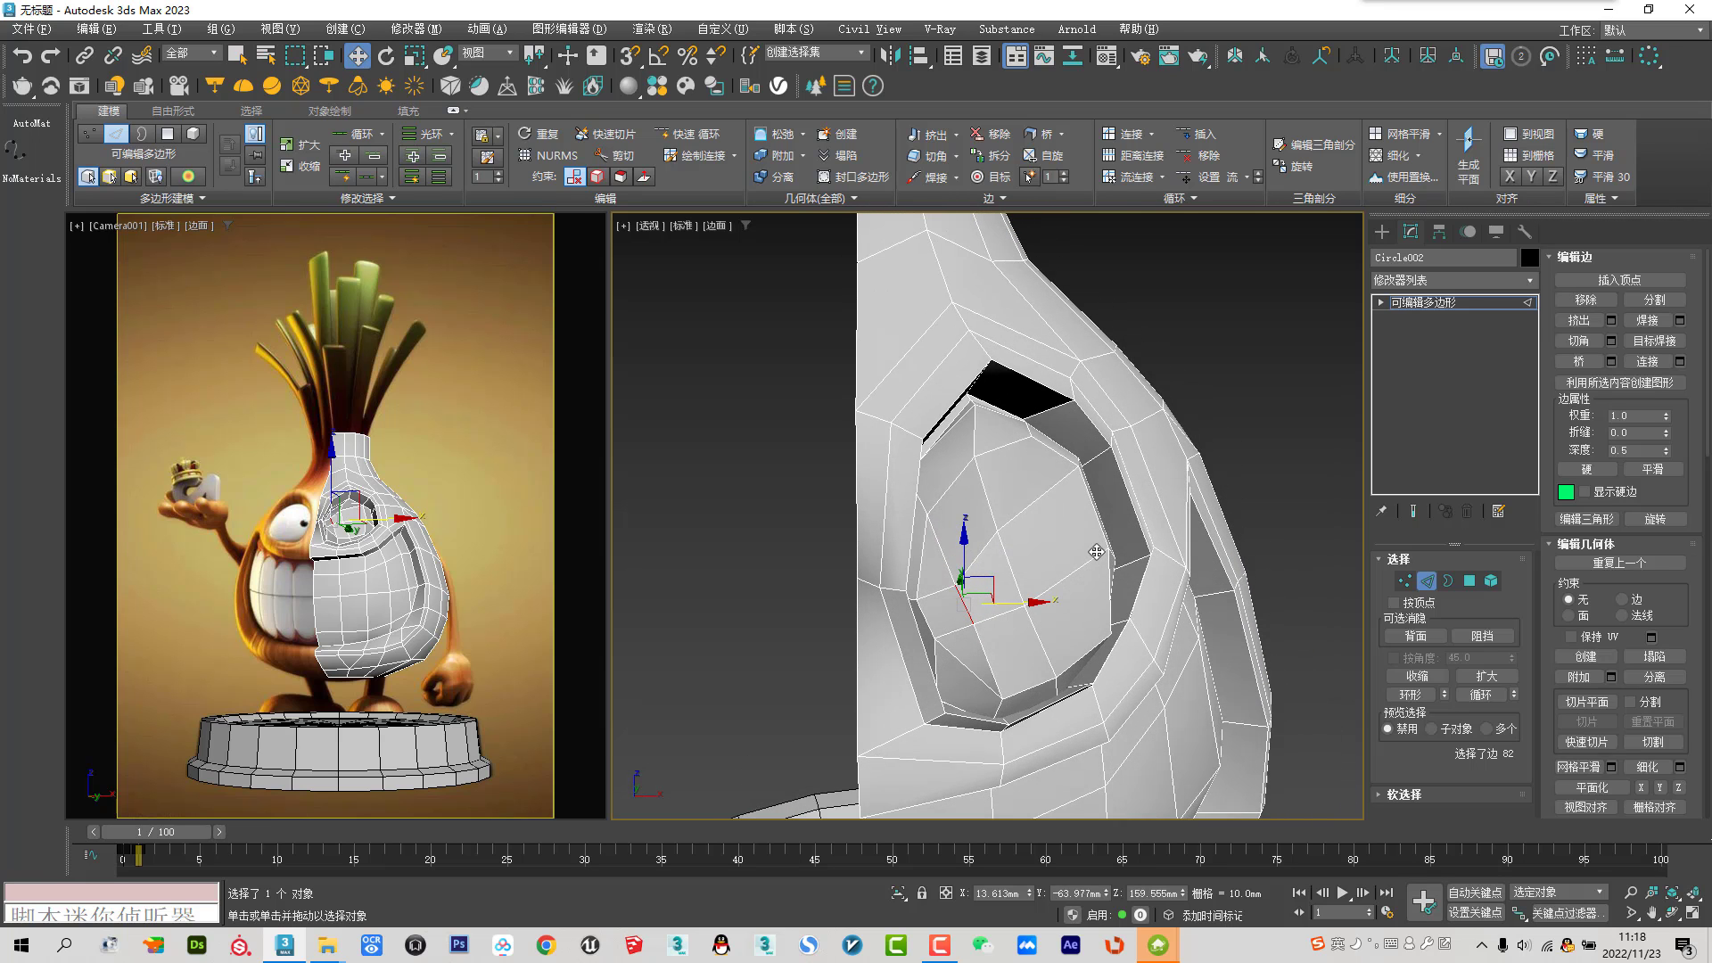
{"action": "scroll", "coordinate": [976, 642], "scroll_direction": "up", "scroll_amount": 3}
{"action": "scroll", "coordinate": [1008, 621], "scroll_direction": "up", "scroll_amount": 4}
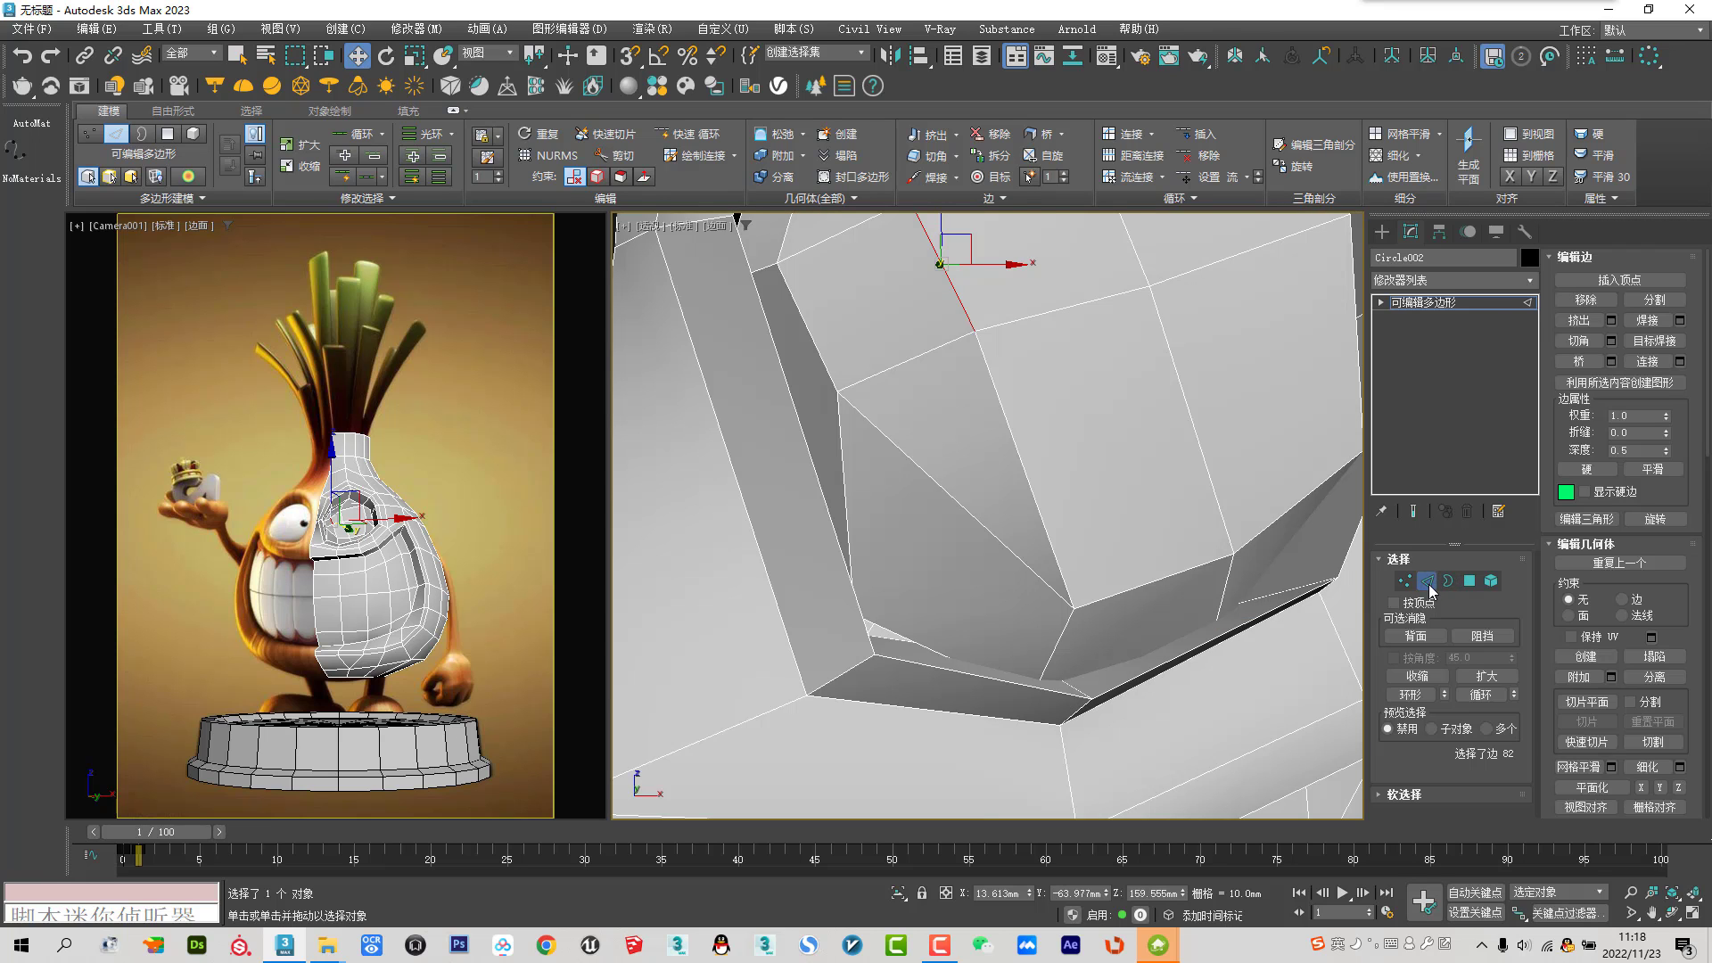
{"action": "left_click", "coordinate": [1427, 583]}
Preview NURMS smoothing, then select a small eyeball face and make it a regular quad
{"action": "left_click", "coordinate": [1594, 723]}
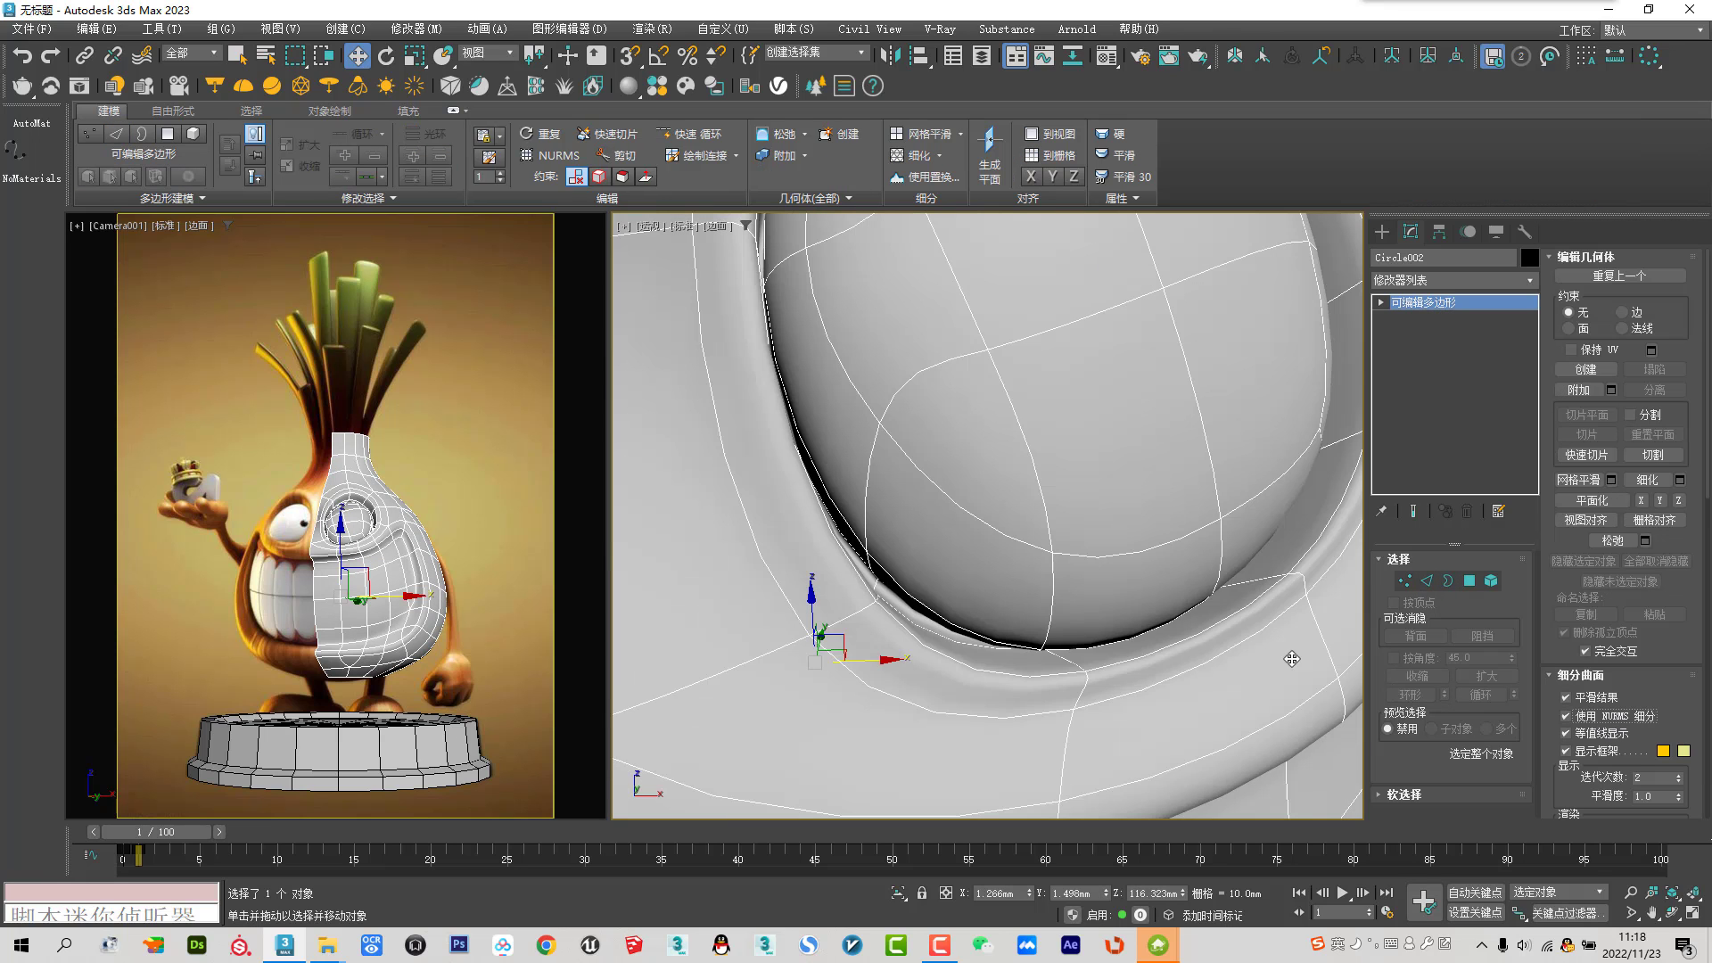
{"action": "scroll", "coordinate": [1101, 597], "scroll_direction": "down", "scroll_amount": 2}
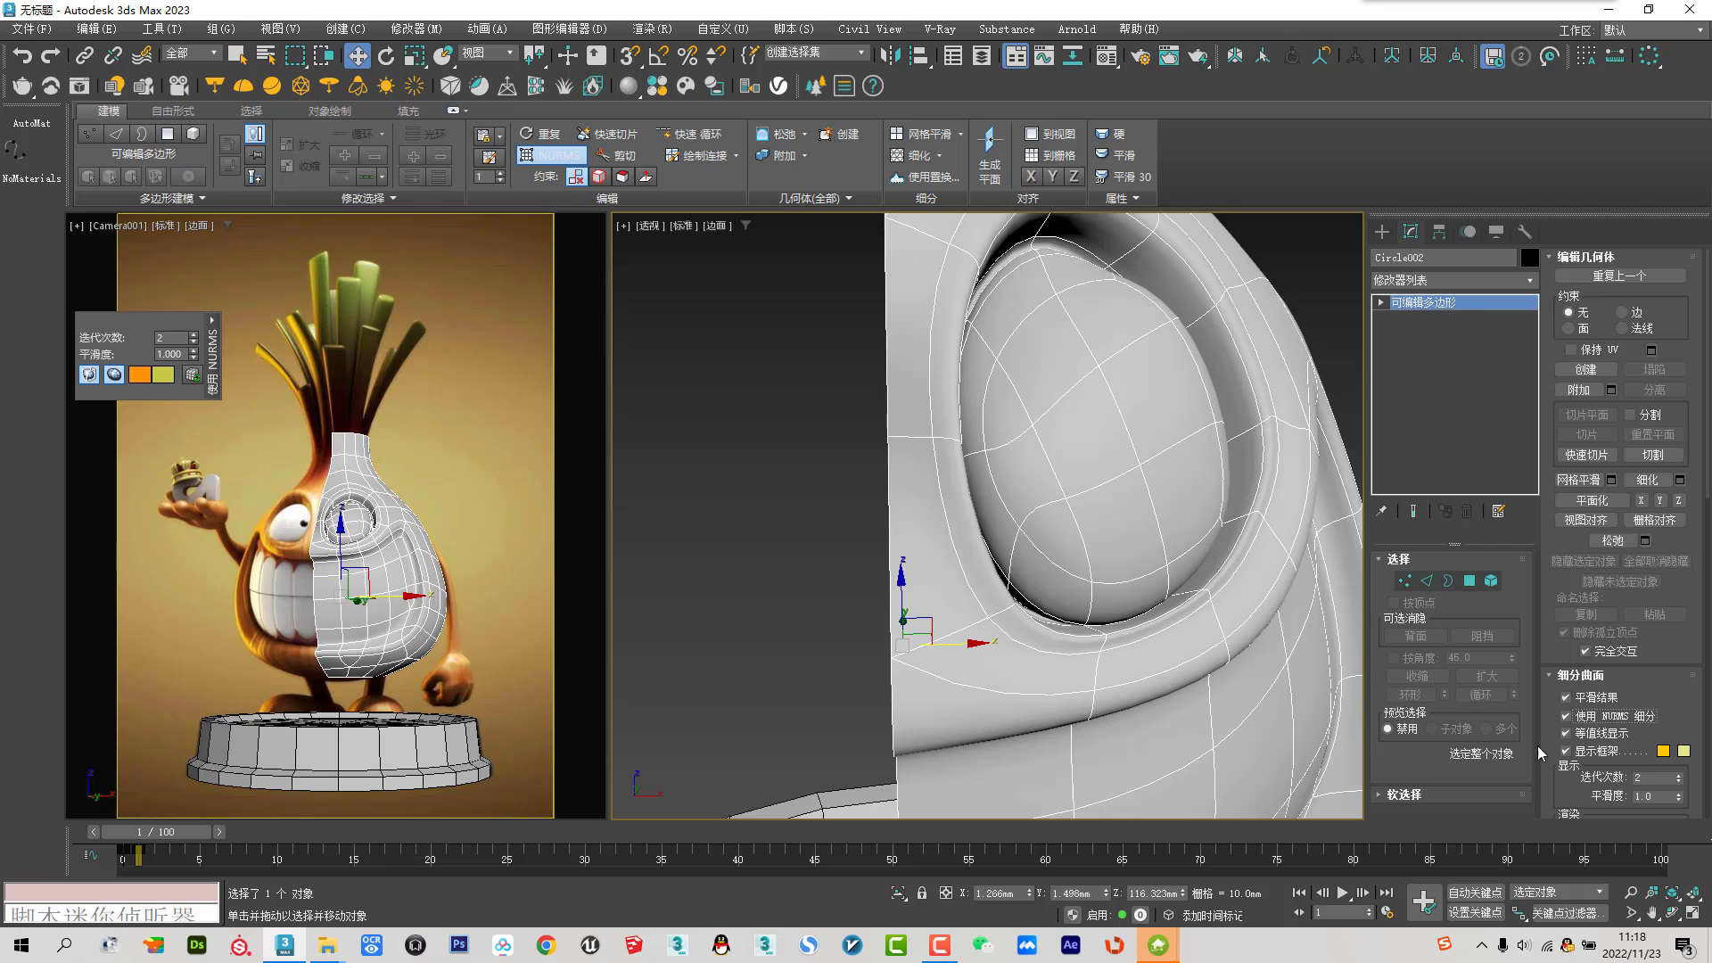
{"action": "left_click", "coordinate": [1576, 715]}
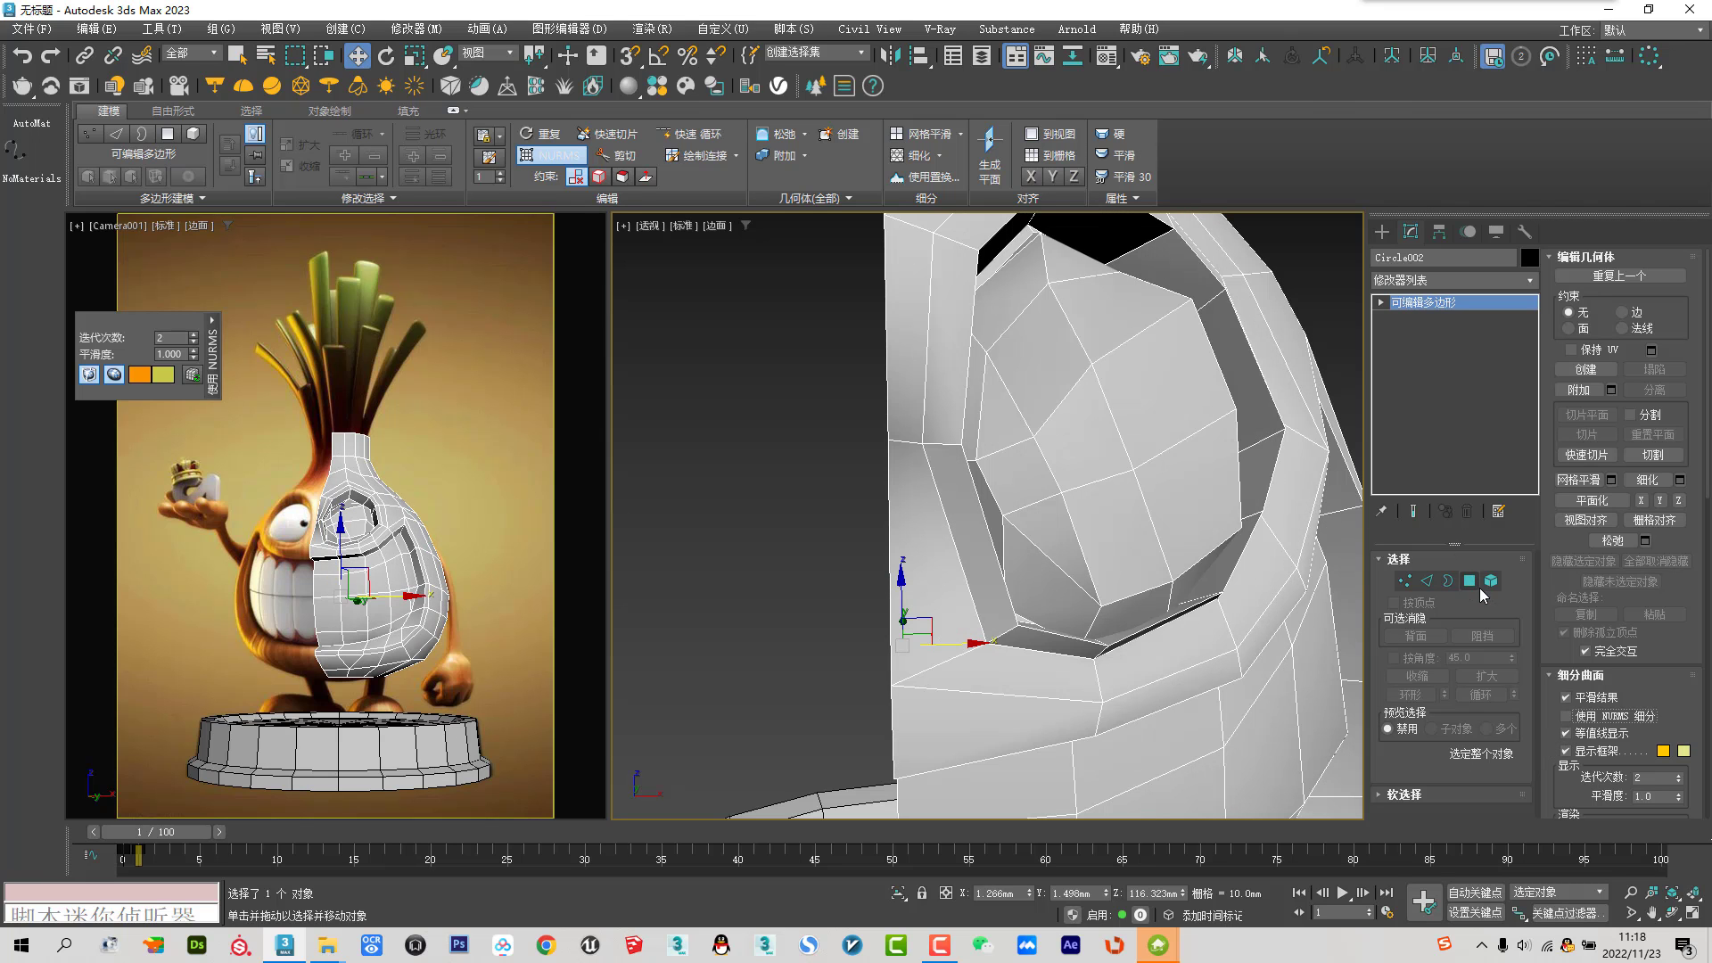
{"action": "left_click", "coordinate": [1472, 582]}
{"action": "left_click", "coordinate": [1018, 474]}
{"action": "left_click", "coordinate": [963, 157]}
Bevel the eyeball face inward into a tiny quad and preview it smoothed
{"action": "left_click", "coordinate": [1579, 320]}
{"action": "left_click_drag", "start_coordinate": [1036, 484], "coordinate": [1044, 488]}
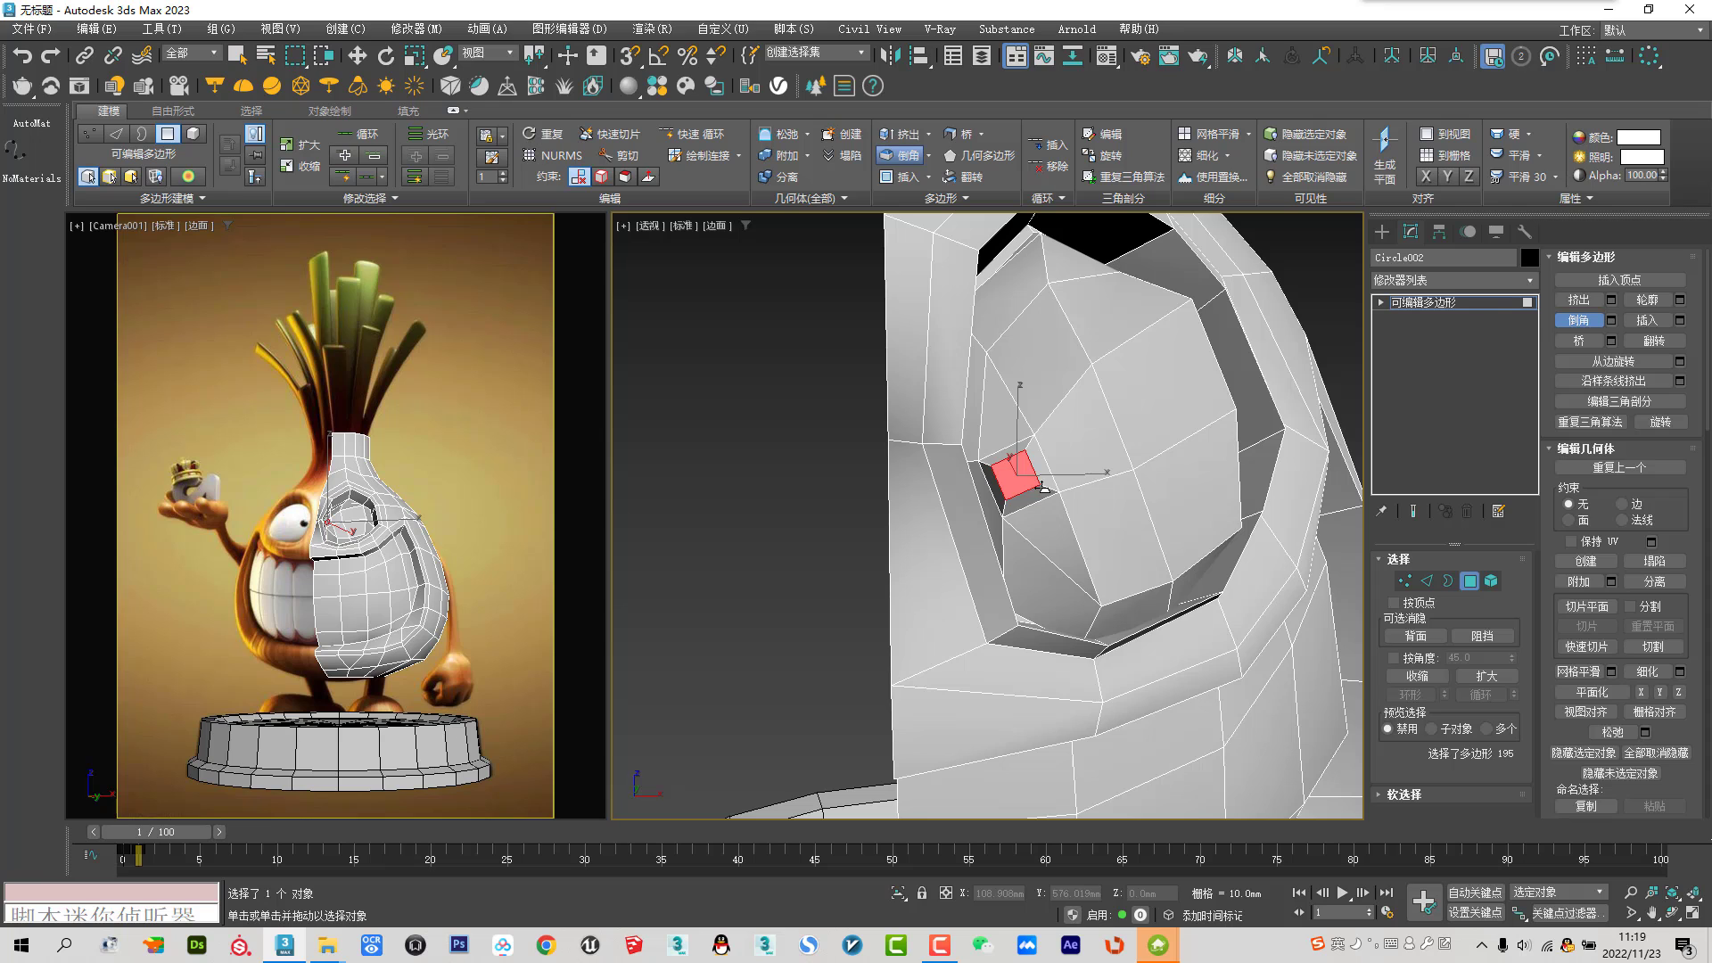
{"action": "right_click", "coordinate": [1044, 489]}
{"action": "left_click", "coordinate": [1470, 583]}
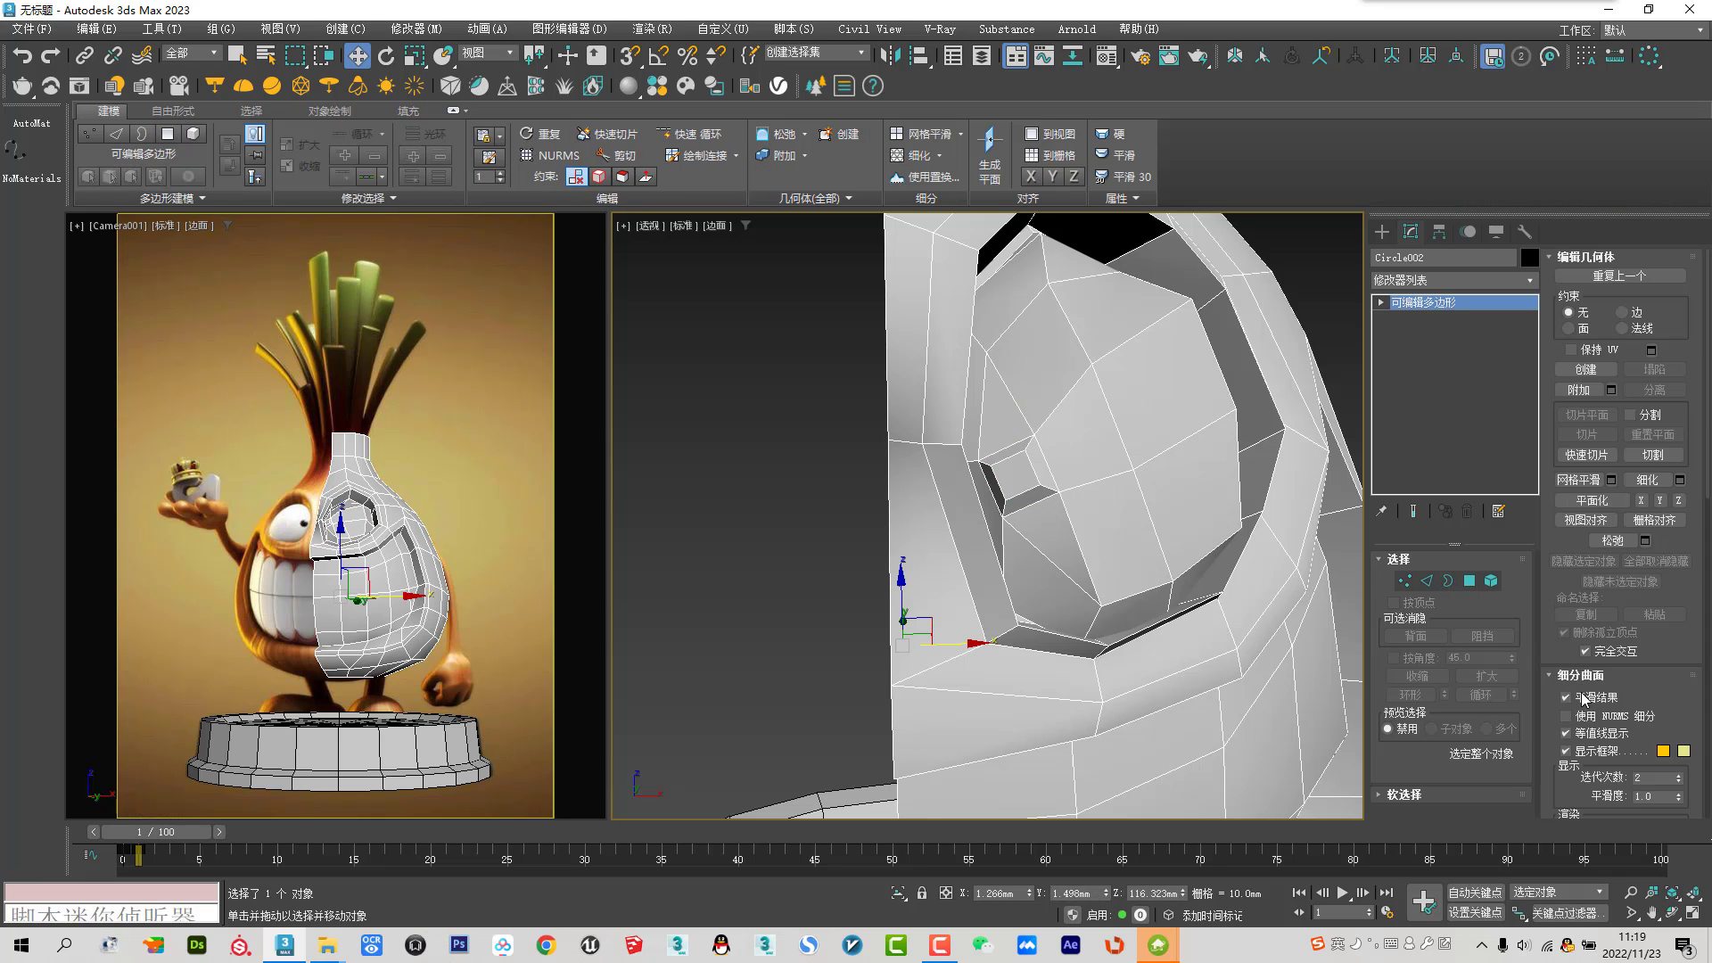
{"action": "left_click", "coordinate": [1590, 718]}
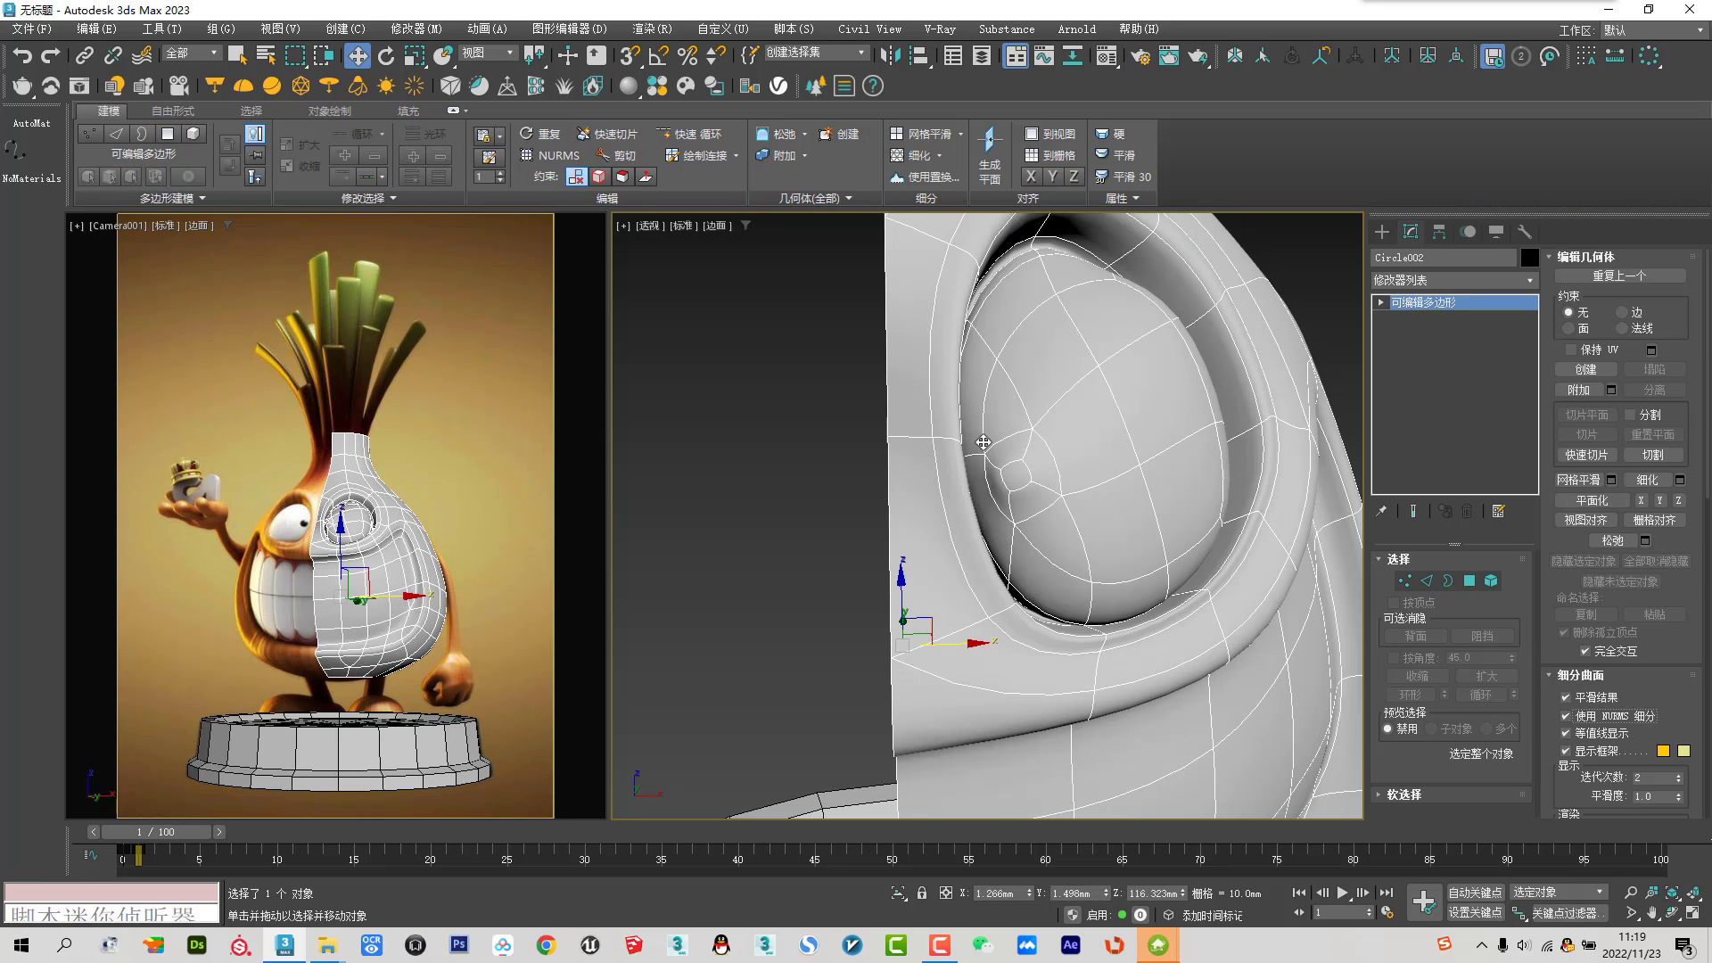
{"action": "left_click", "coordinate": [1590, 721]}
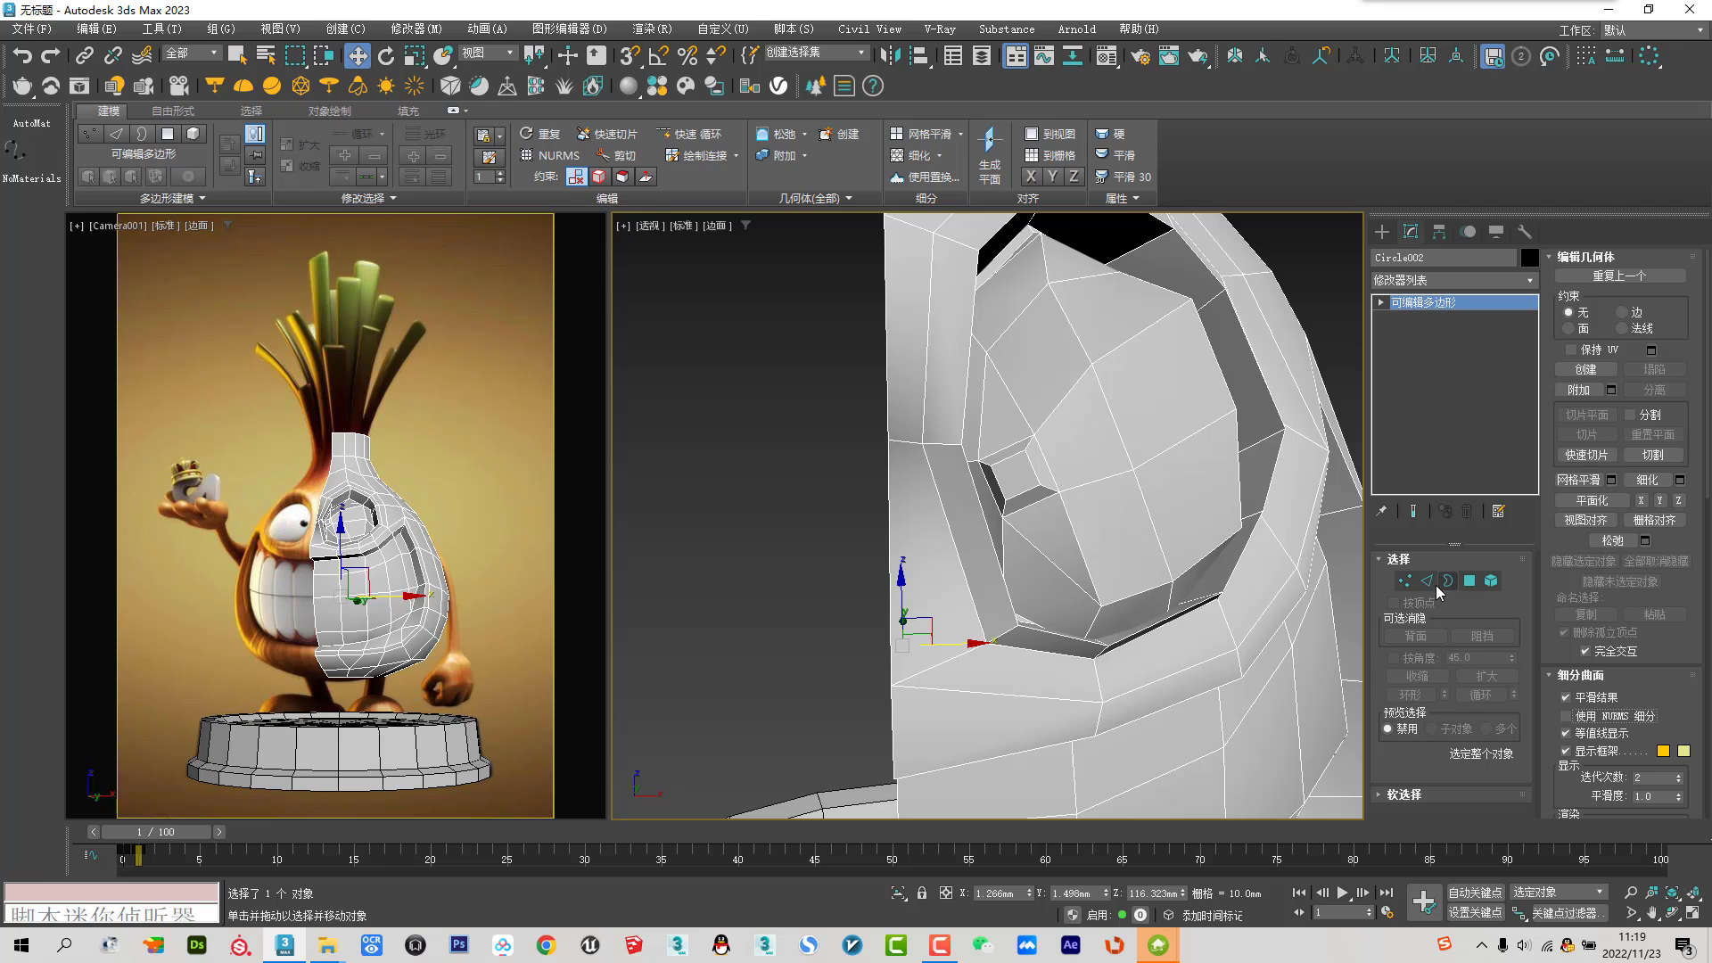
{"action": "left_click", "coordinate": [1427, 580]}
Connect edges across the eye inset twice, shifting the first new edges right
{"action": "left_click", "coordinate": [1019, 507]}
{"action": "left_click", "coordinate": [1010, 466], "text": "ctrl"}
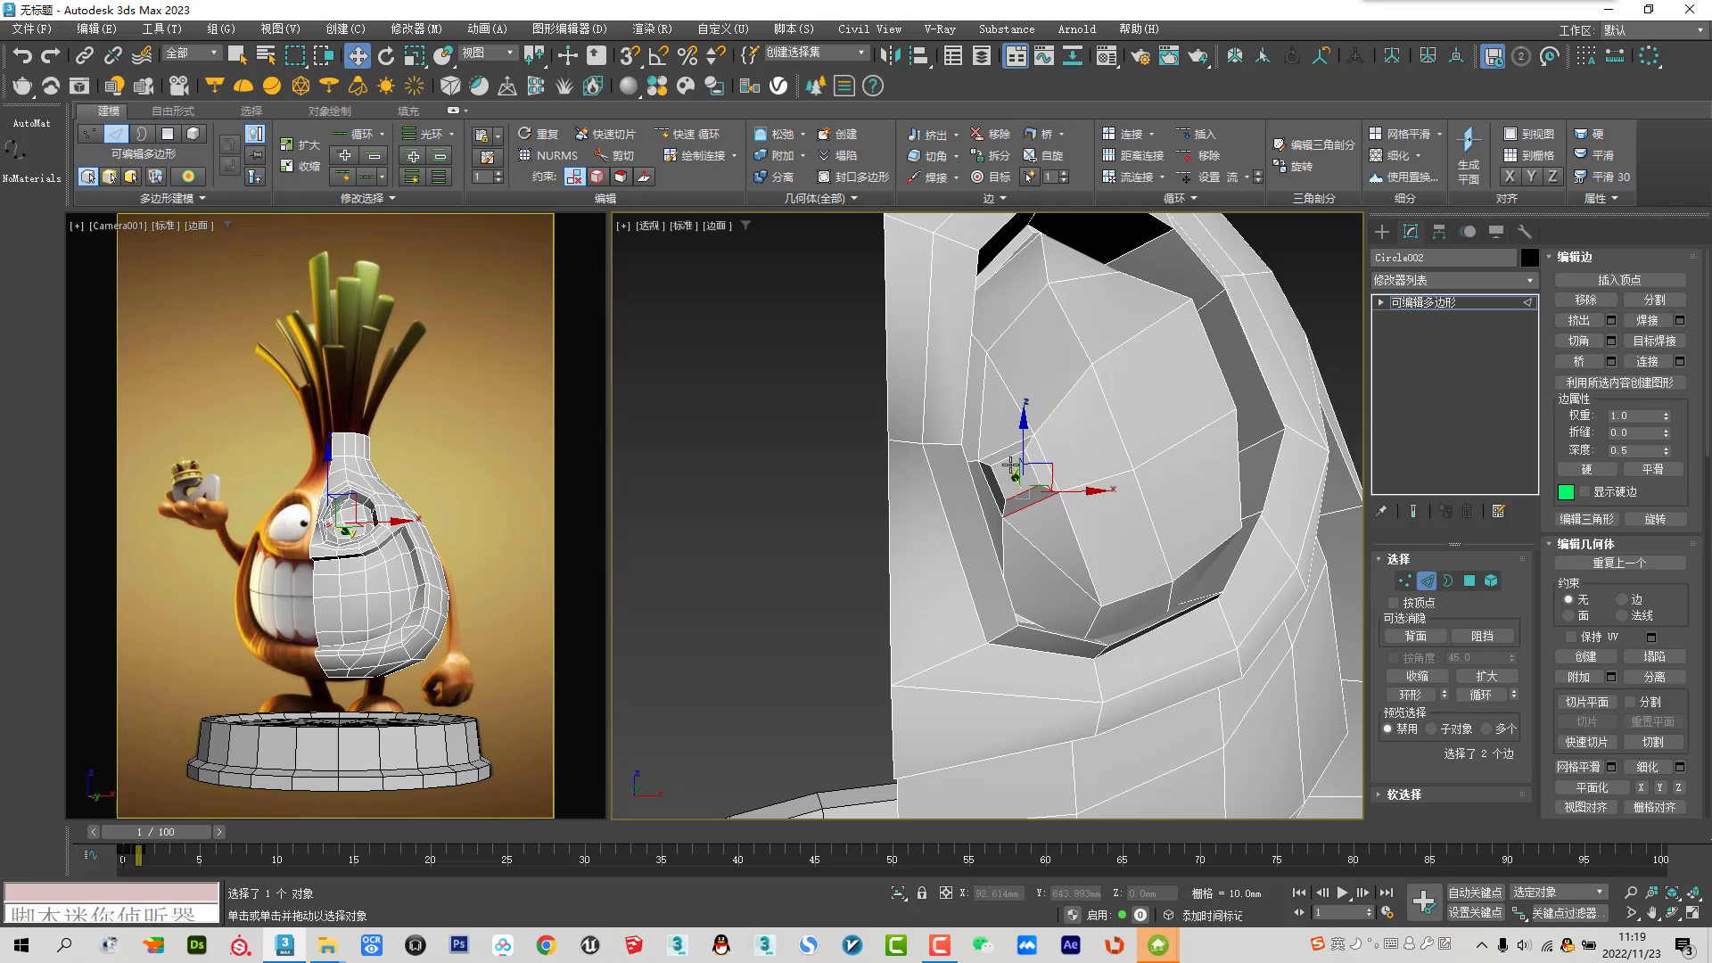
{"action": "left_click", "coordinate": [1017, 444], "text": "ctrl"}
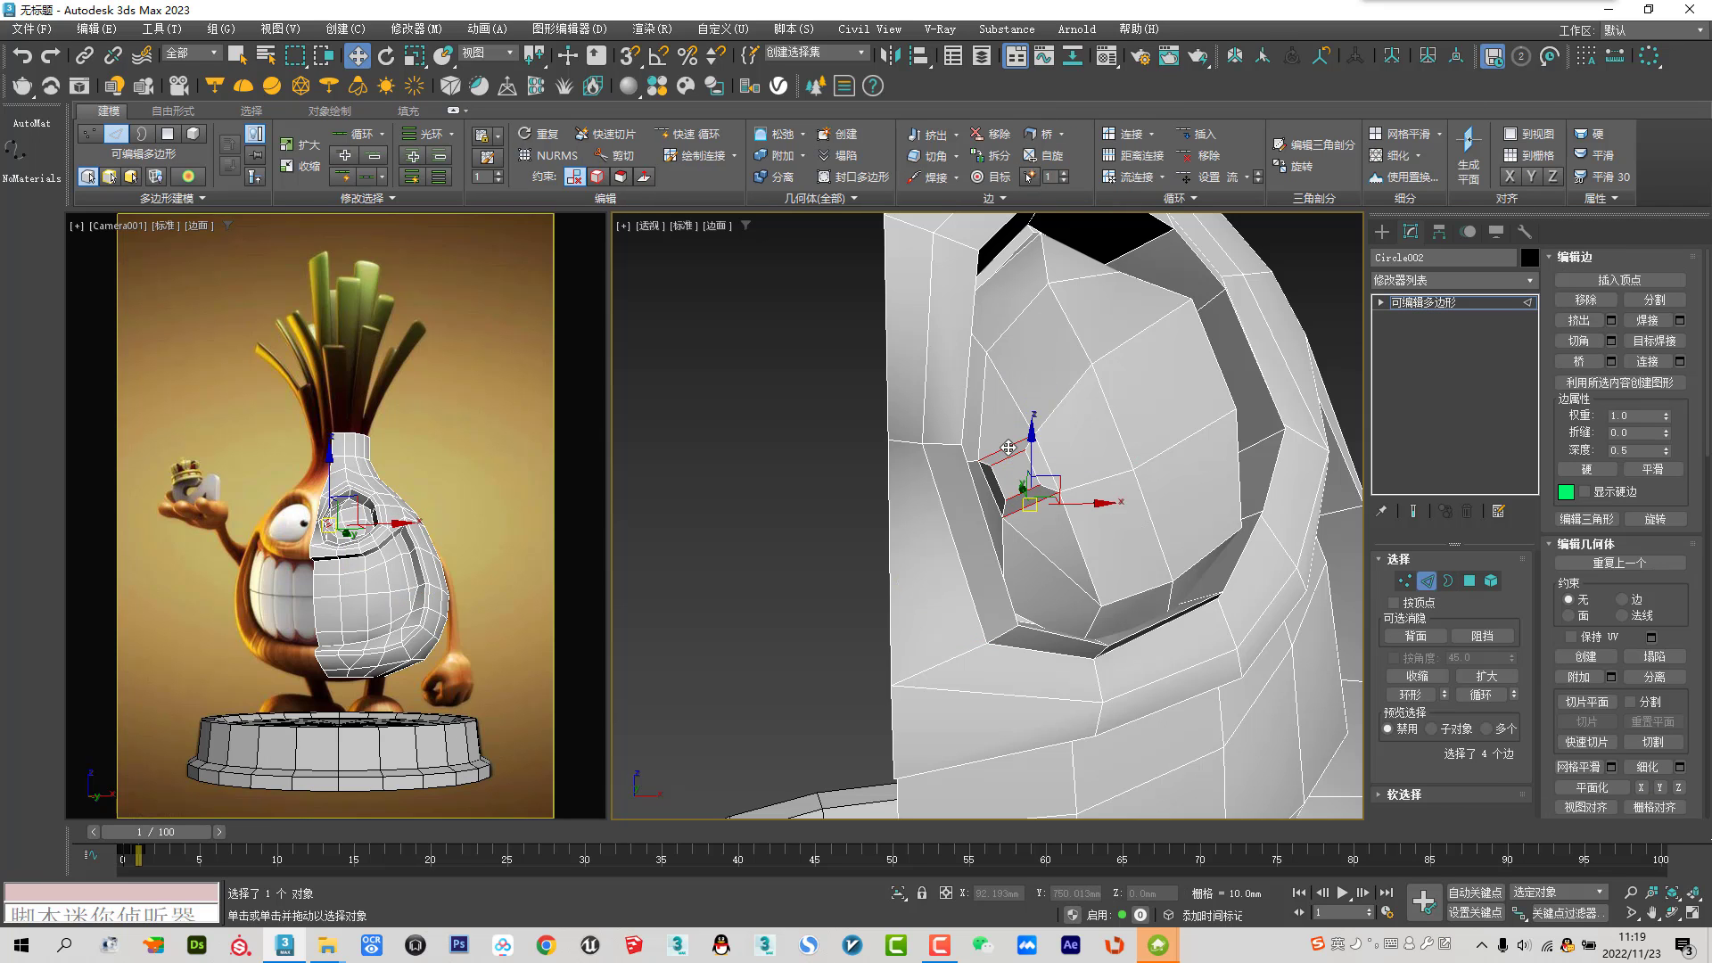
{"action": "left_click", "coordinate": [1643, 361]}
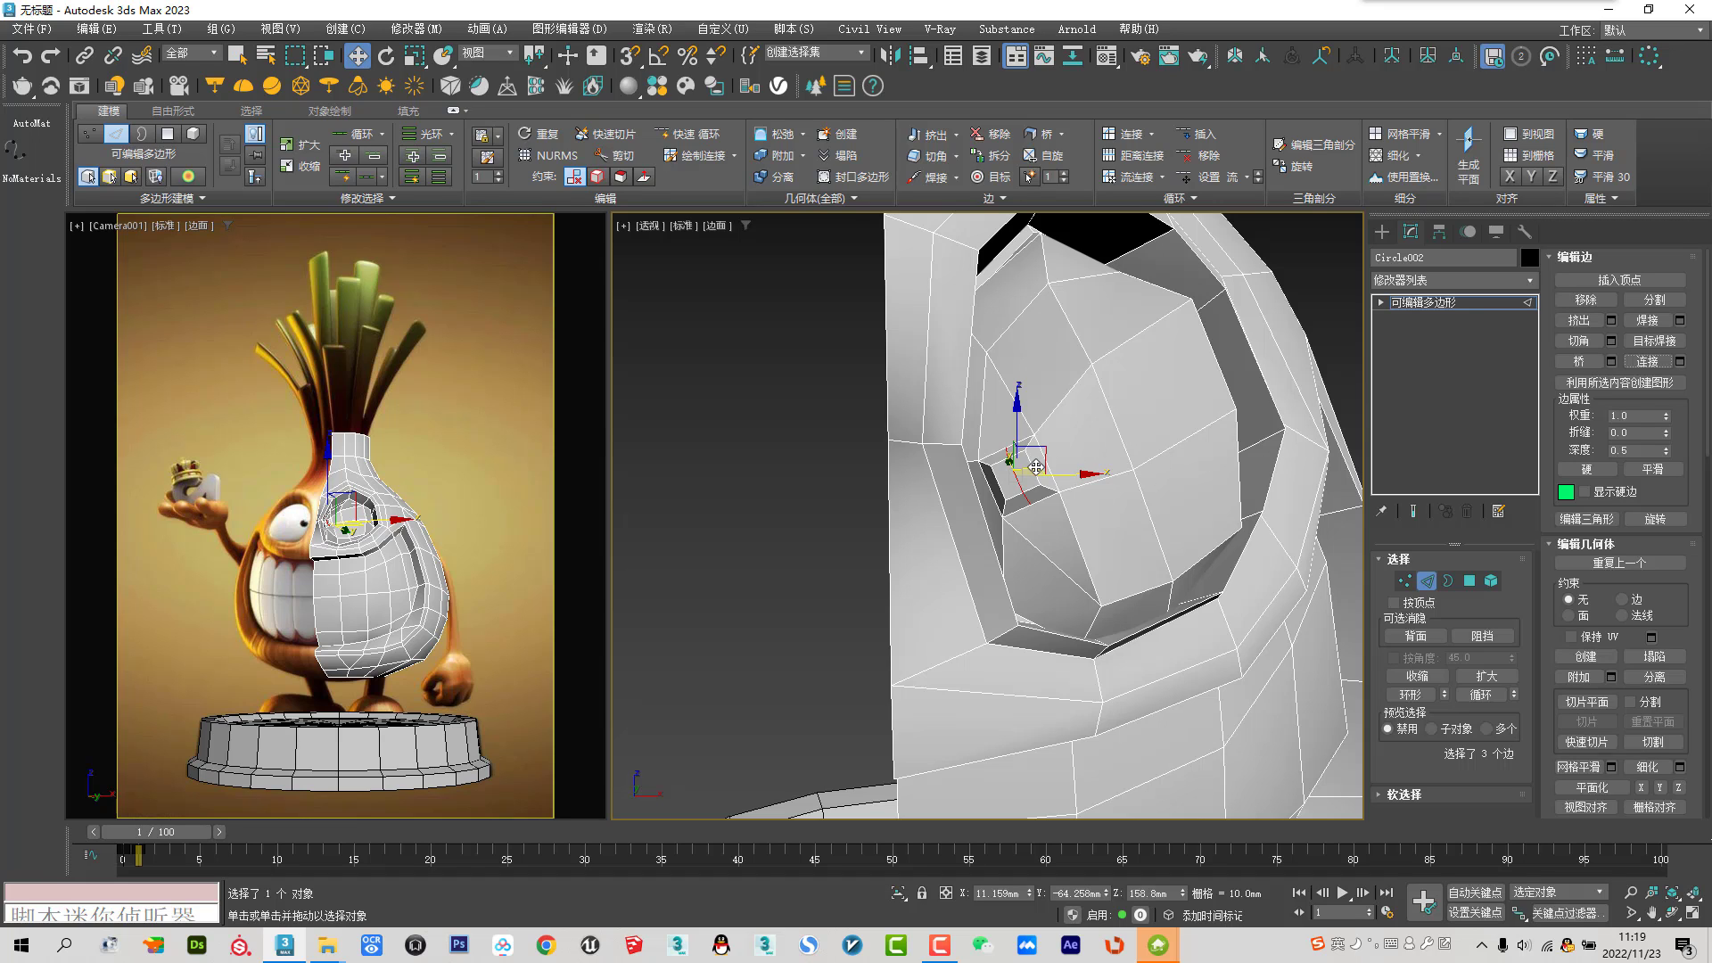
{"action": "left_click_drag", "start_coordinate": [1028, 456], "coordinate": [1058, 448]}
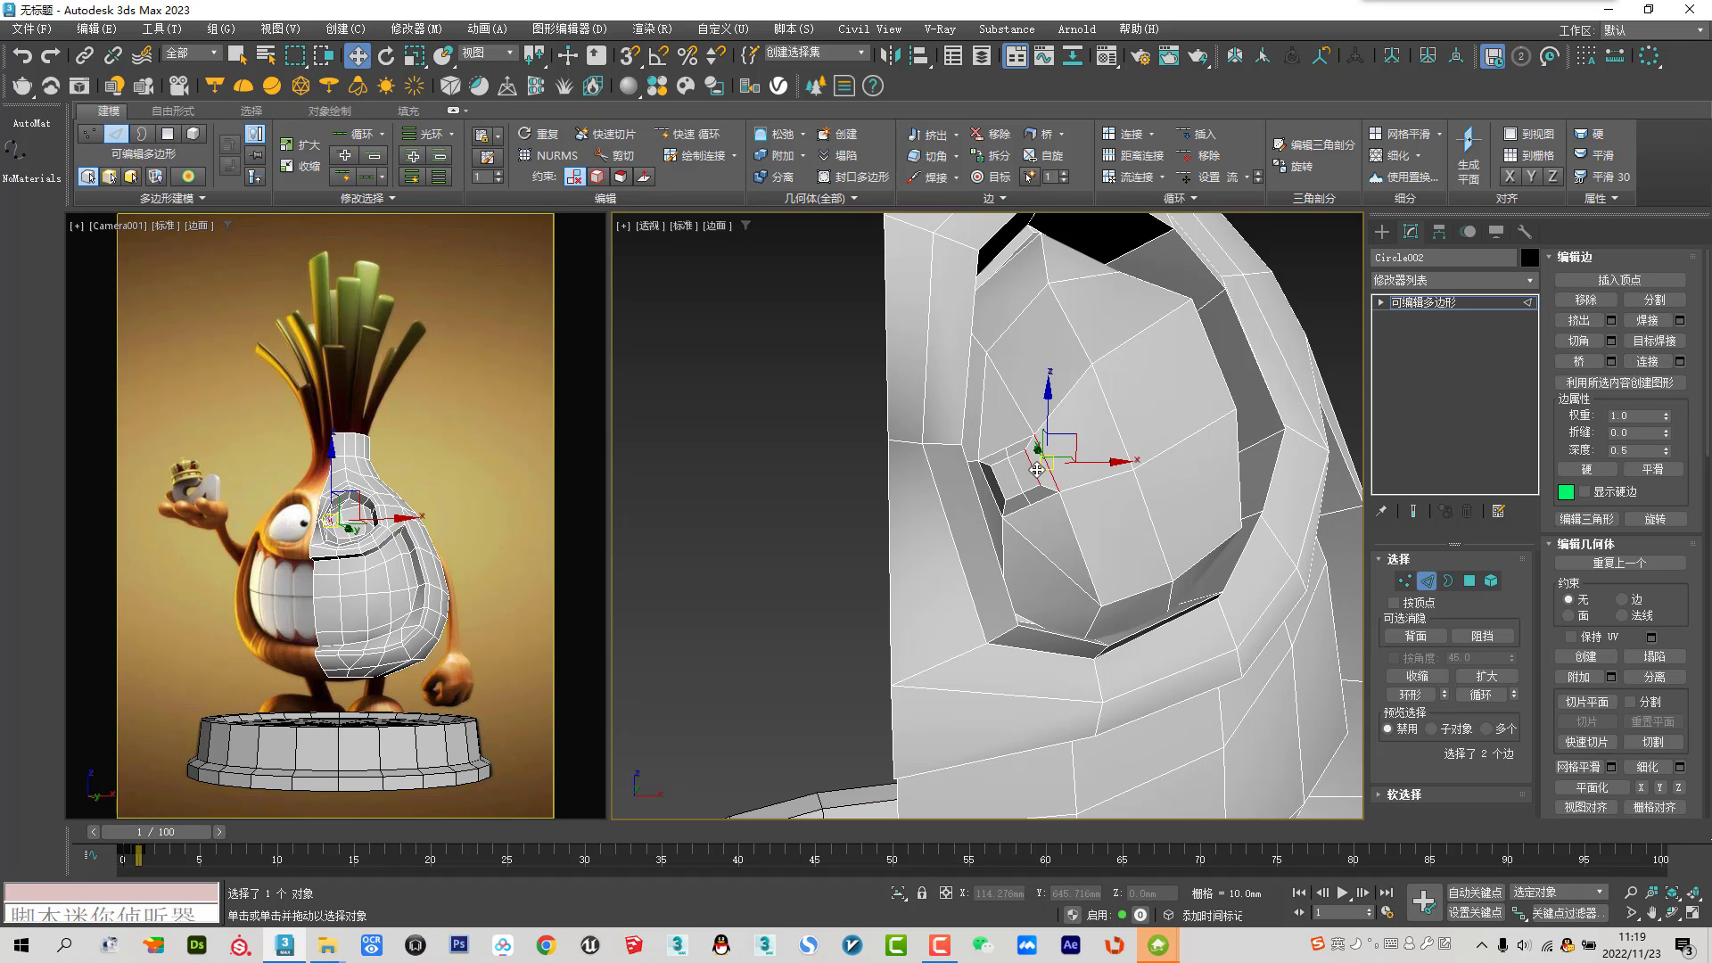
{"action": "left_click", "coordinate": [1643, 361]}
Scale up the inset's edge loop into a rounded pupil, then open the Material Editor
{"action": "right_click", "coordinate": [1011, 464]}
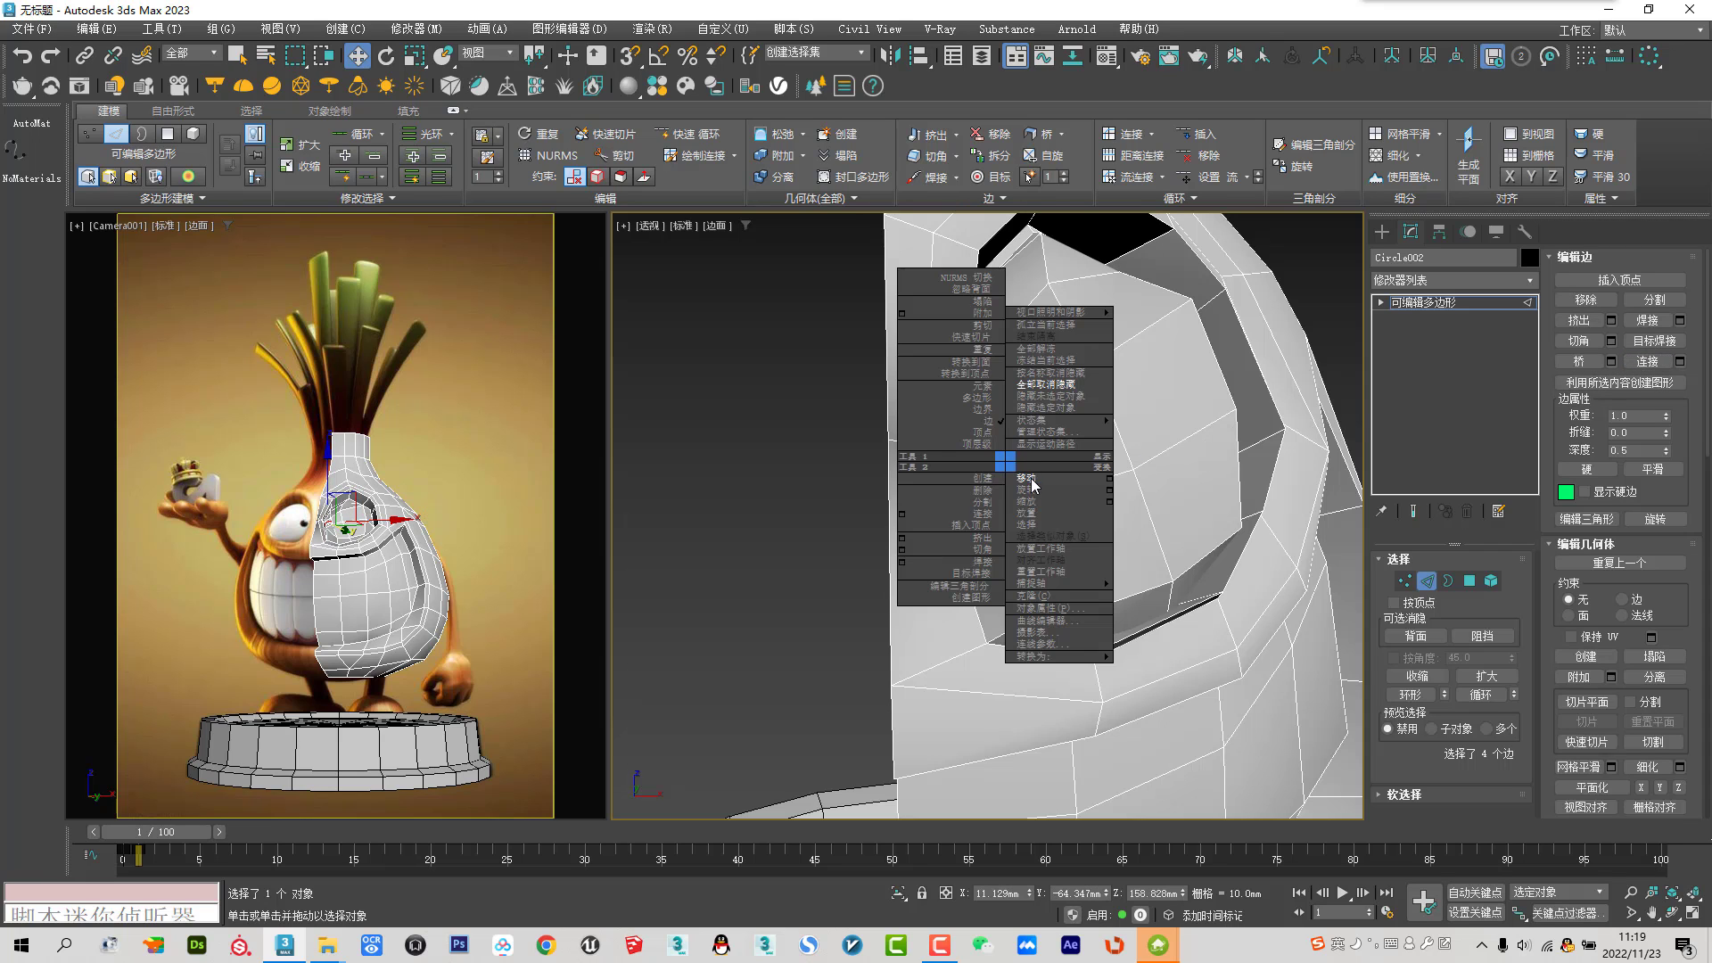
{"action": "left_click", "coordinate": [1036, 497]}
{"action": "scroll", "coordinate": [1033, 505], "scroll_direction": "up", "scroll_amount": 3}
{"action": "double_click", "coordinate": [1033, 506], "text": "ctrl"}
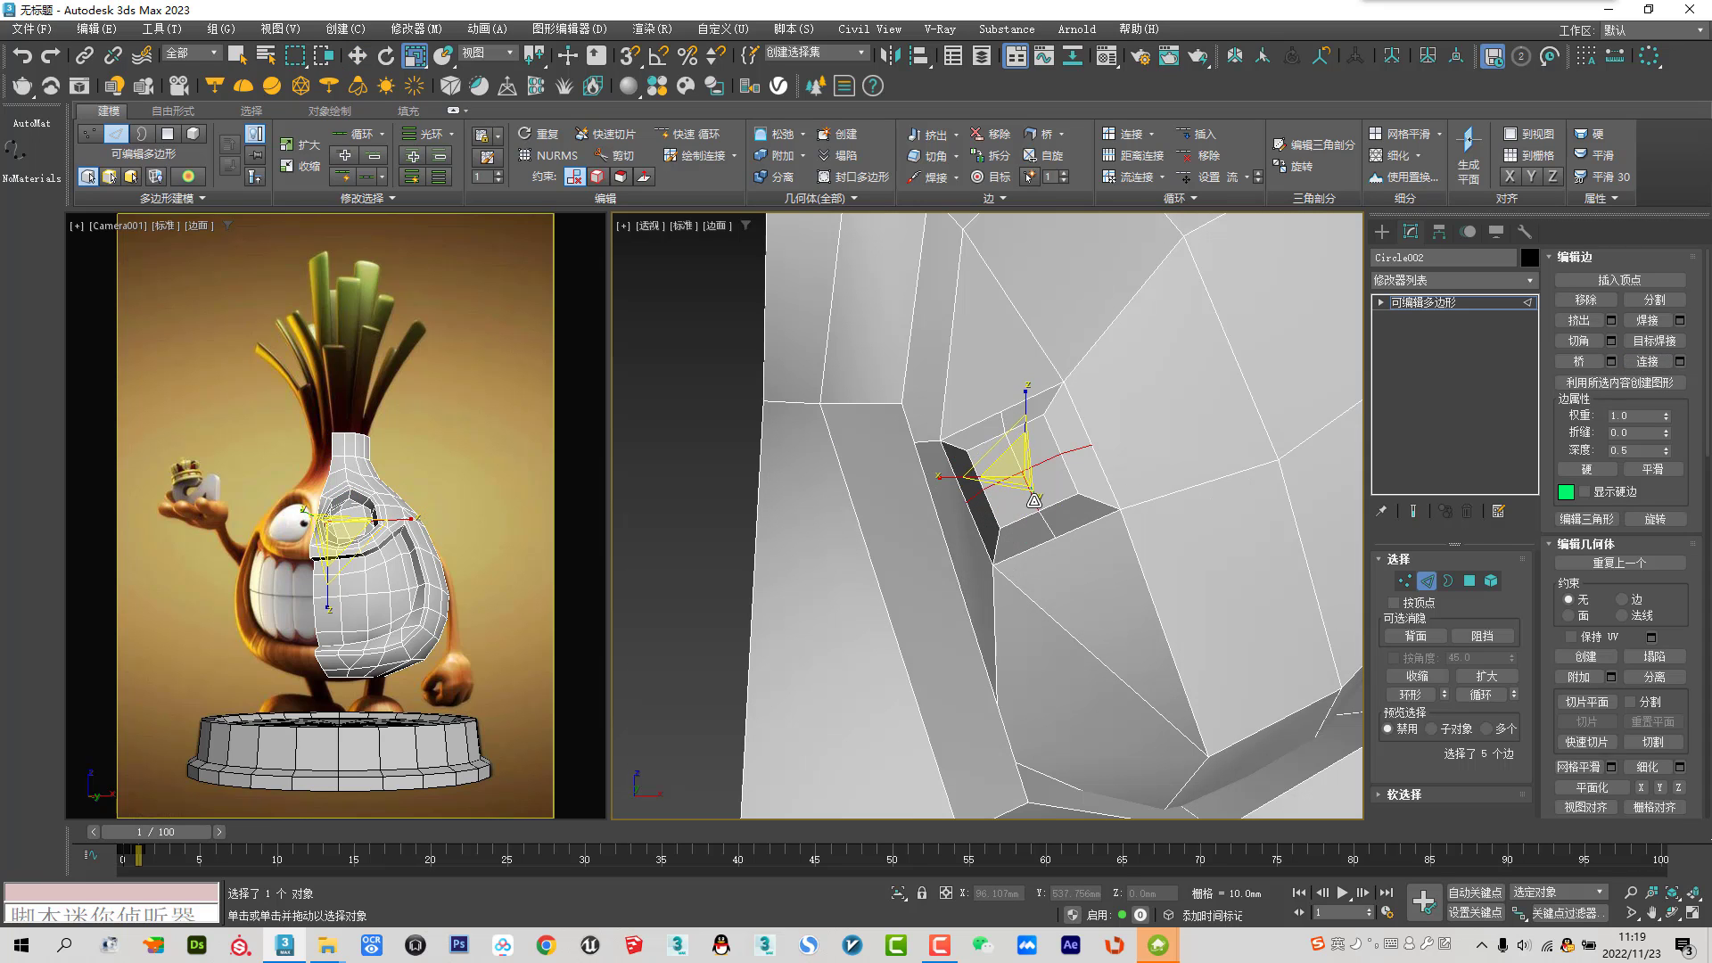
{"action": "left_click_drag", "start_coordinate": [1023, 476], "coordinate": [1034, 450]}
{"action": "right_click", "coordinate": [1052, 474]}
{"action": "left_click", "coordinate": [1053, 472]}
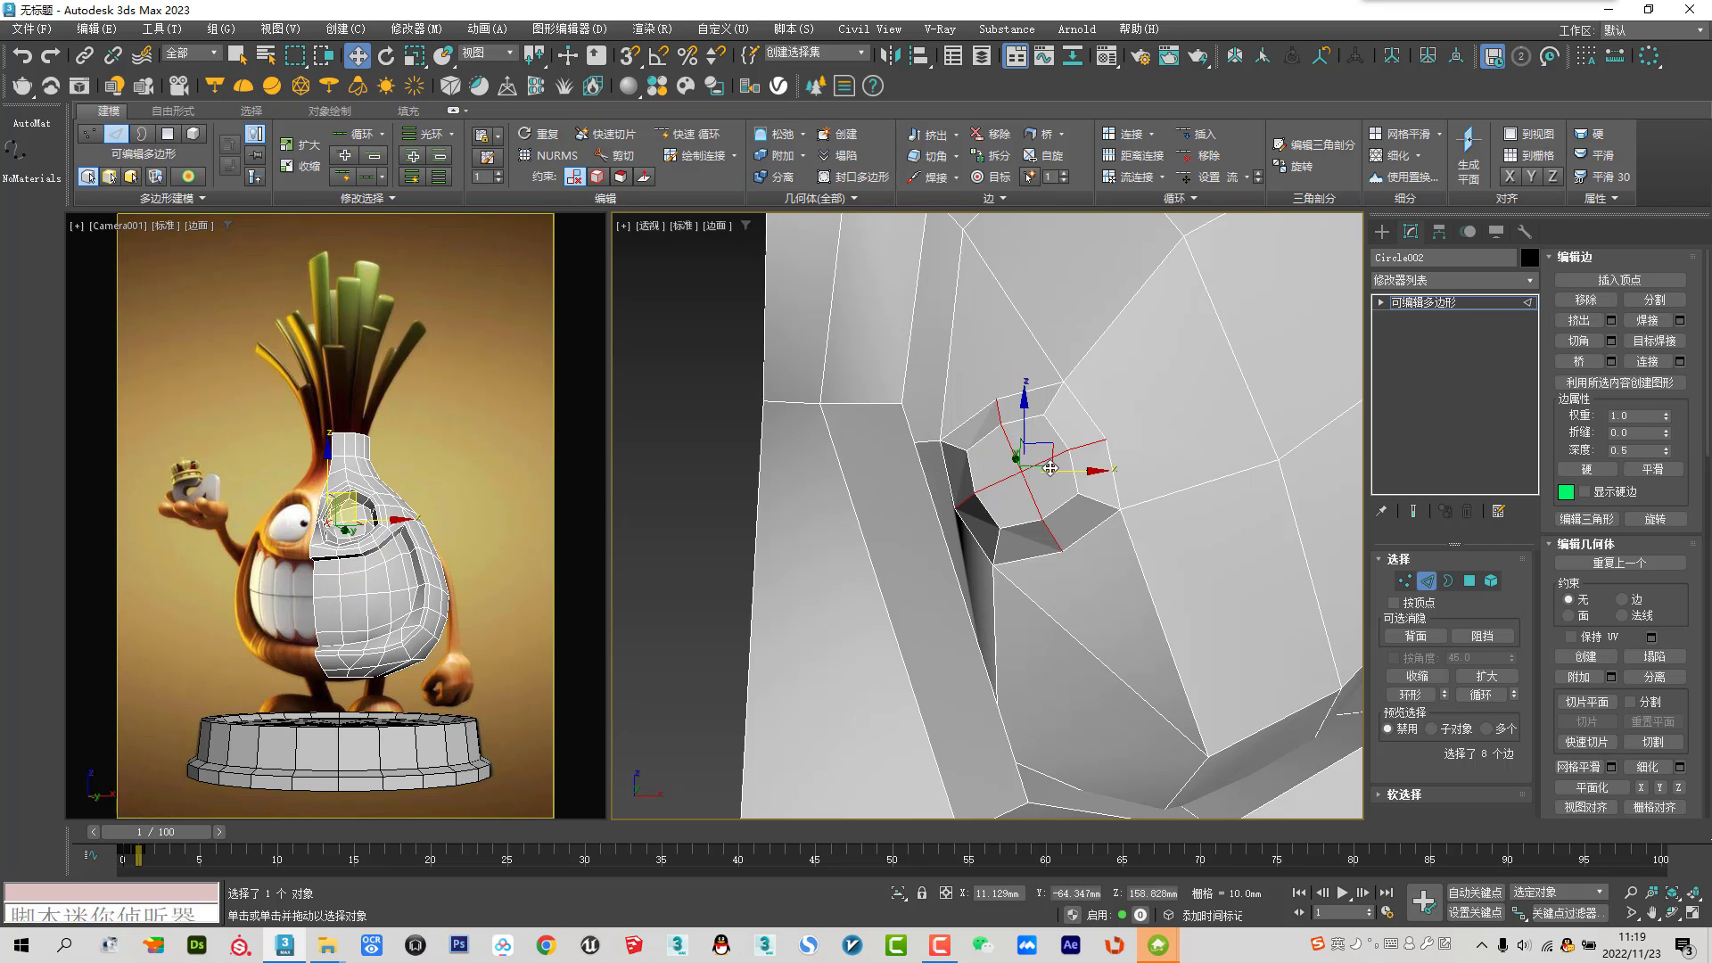
{"action": "key", "text": "3"}
{"action": "key", "text": "m"}
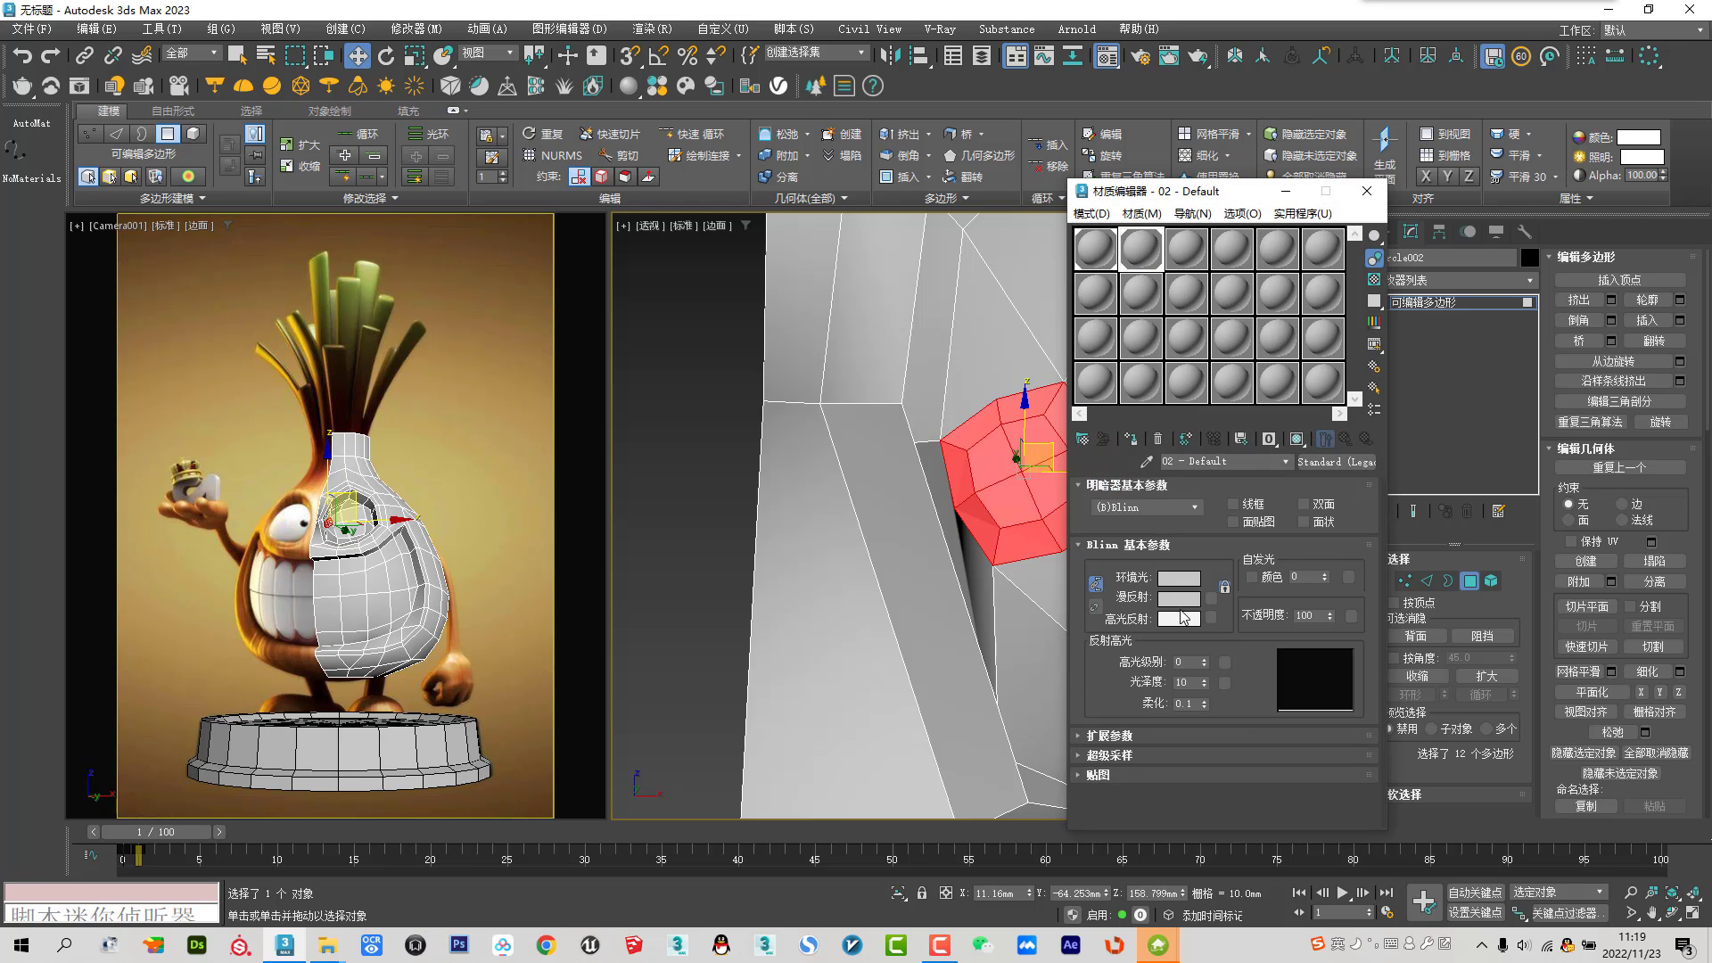
Darken the pupil material's diffuse colour to 44, 44, 44 and close the Material Editor
{"action": "left_click", "coordinate": [1179, 598]}
{"action": "left_click_drag", "start_coordinate": [1024, 486], "coordinate": [1012, 486]}
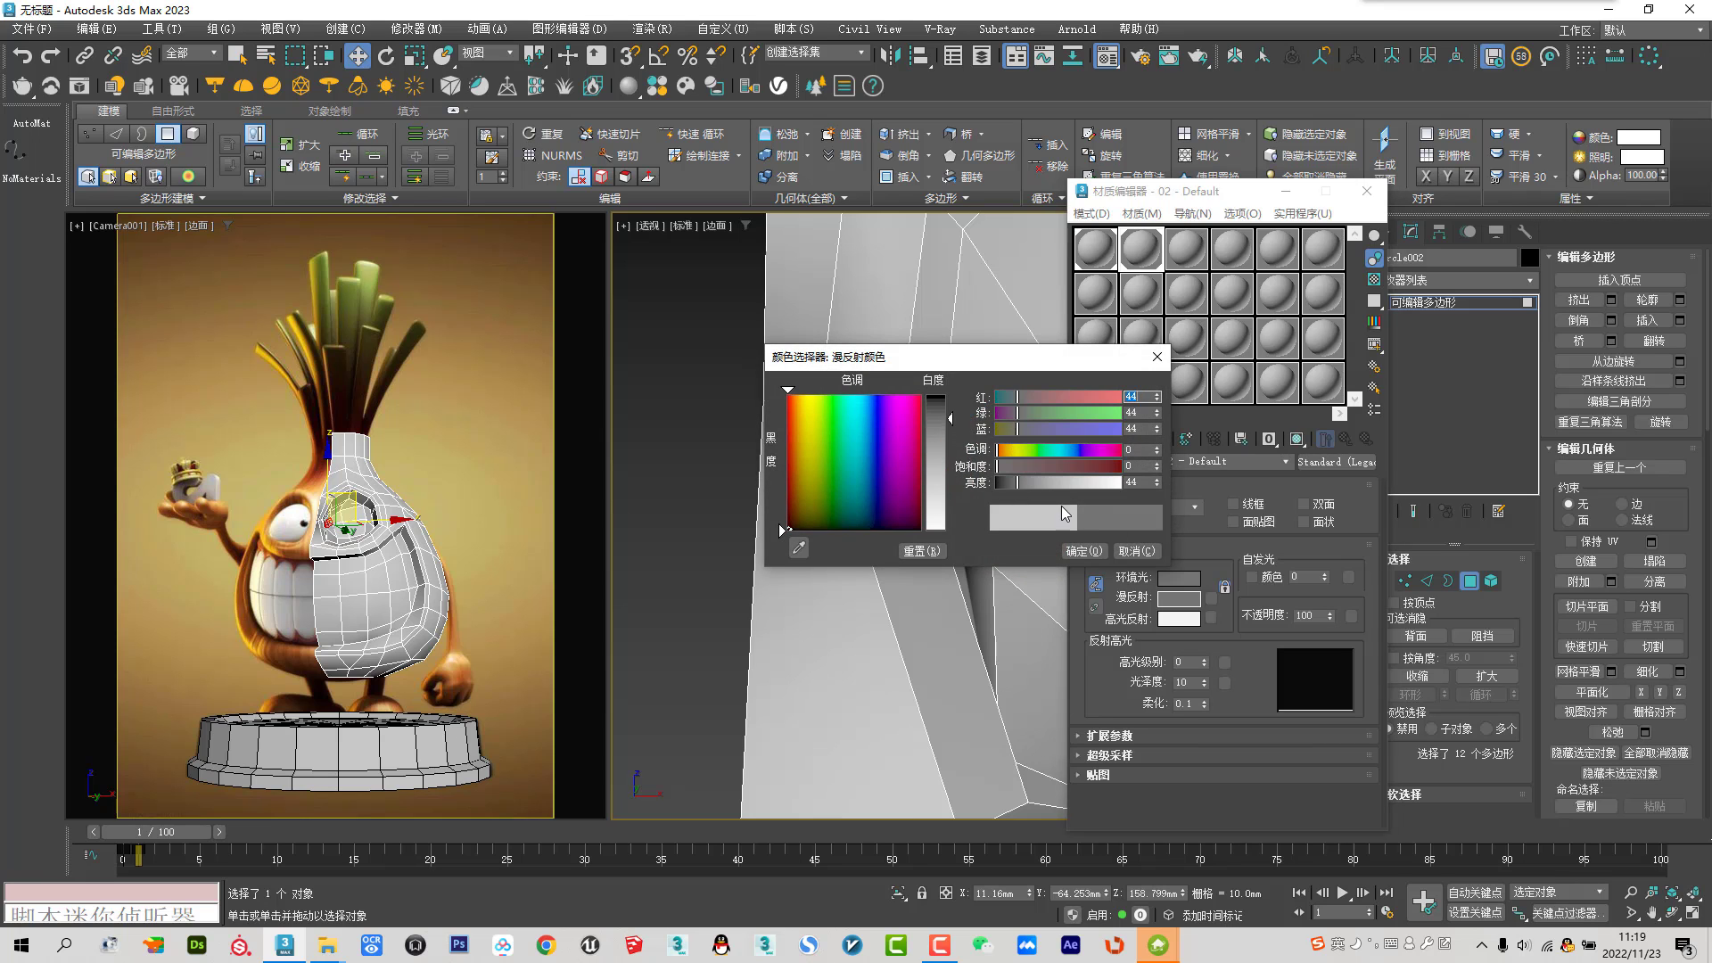
{"action": "left_click", "coordinate": [1157, 357]}
{"action": "left_click", "coordinate": [1373, 191]}
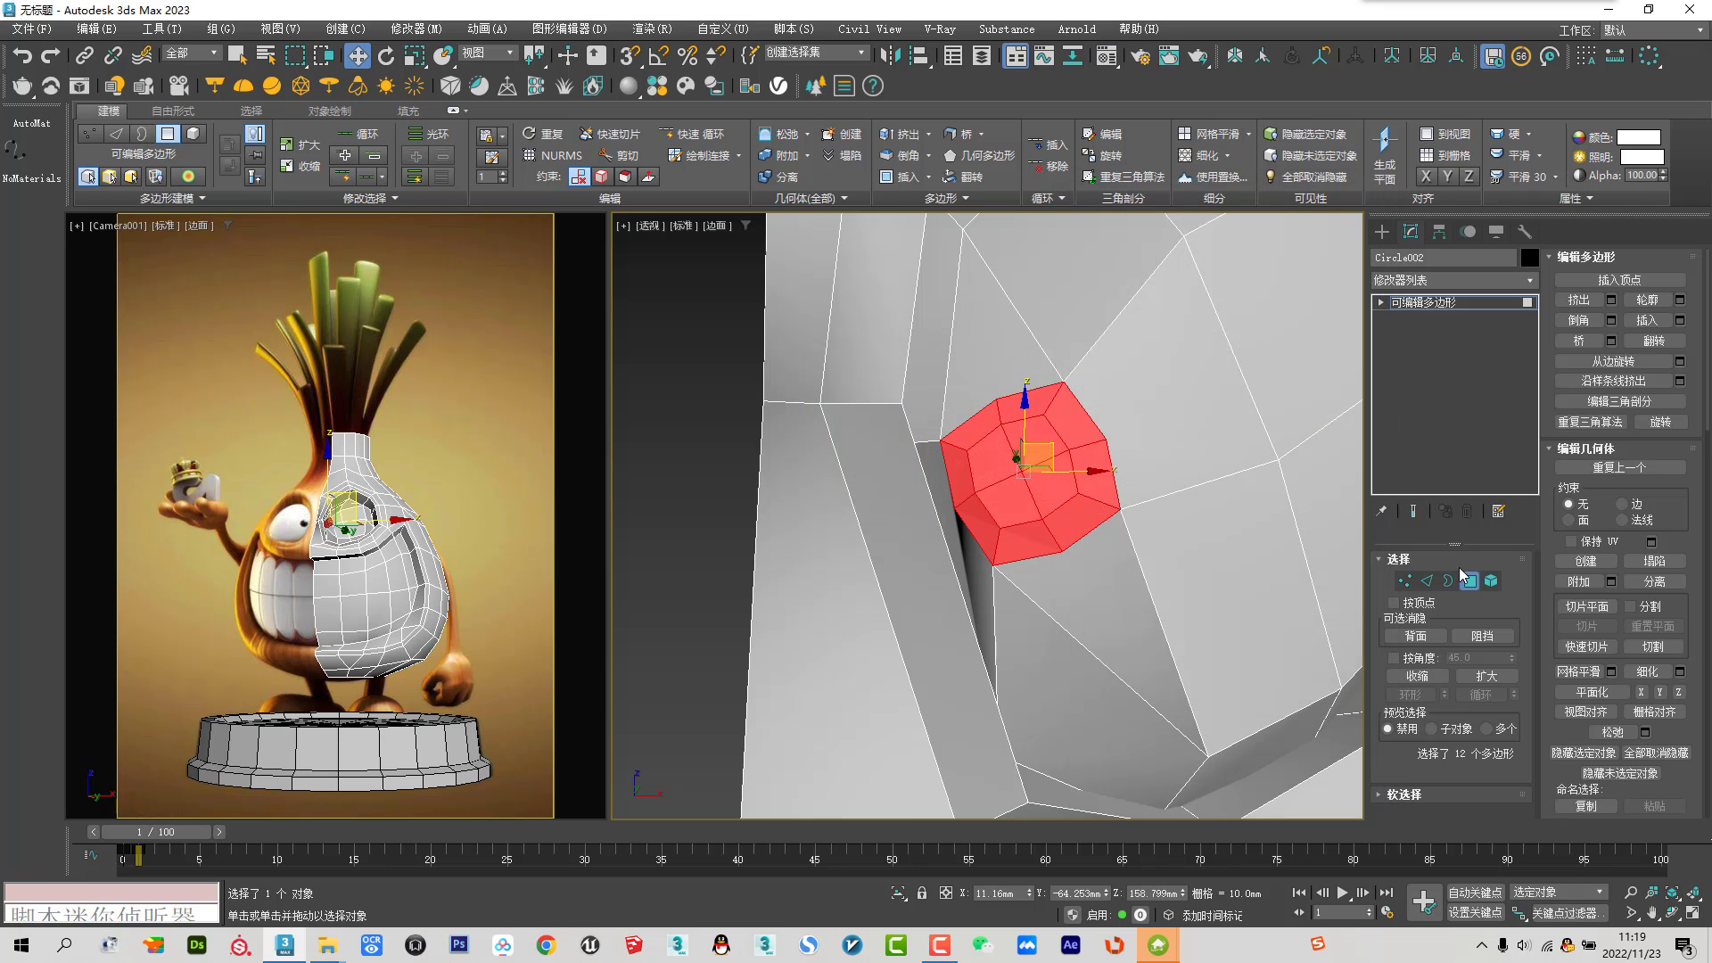
Return to whole-object level and turn on Use NURMS Subdivision to preview the head
{"action": "left_click", "coordinate": [1470, 582]}
{"action": "left_click", "coordinate": [1587, 717]}
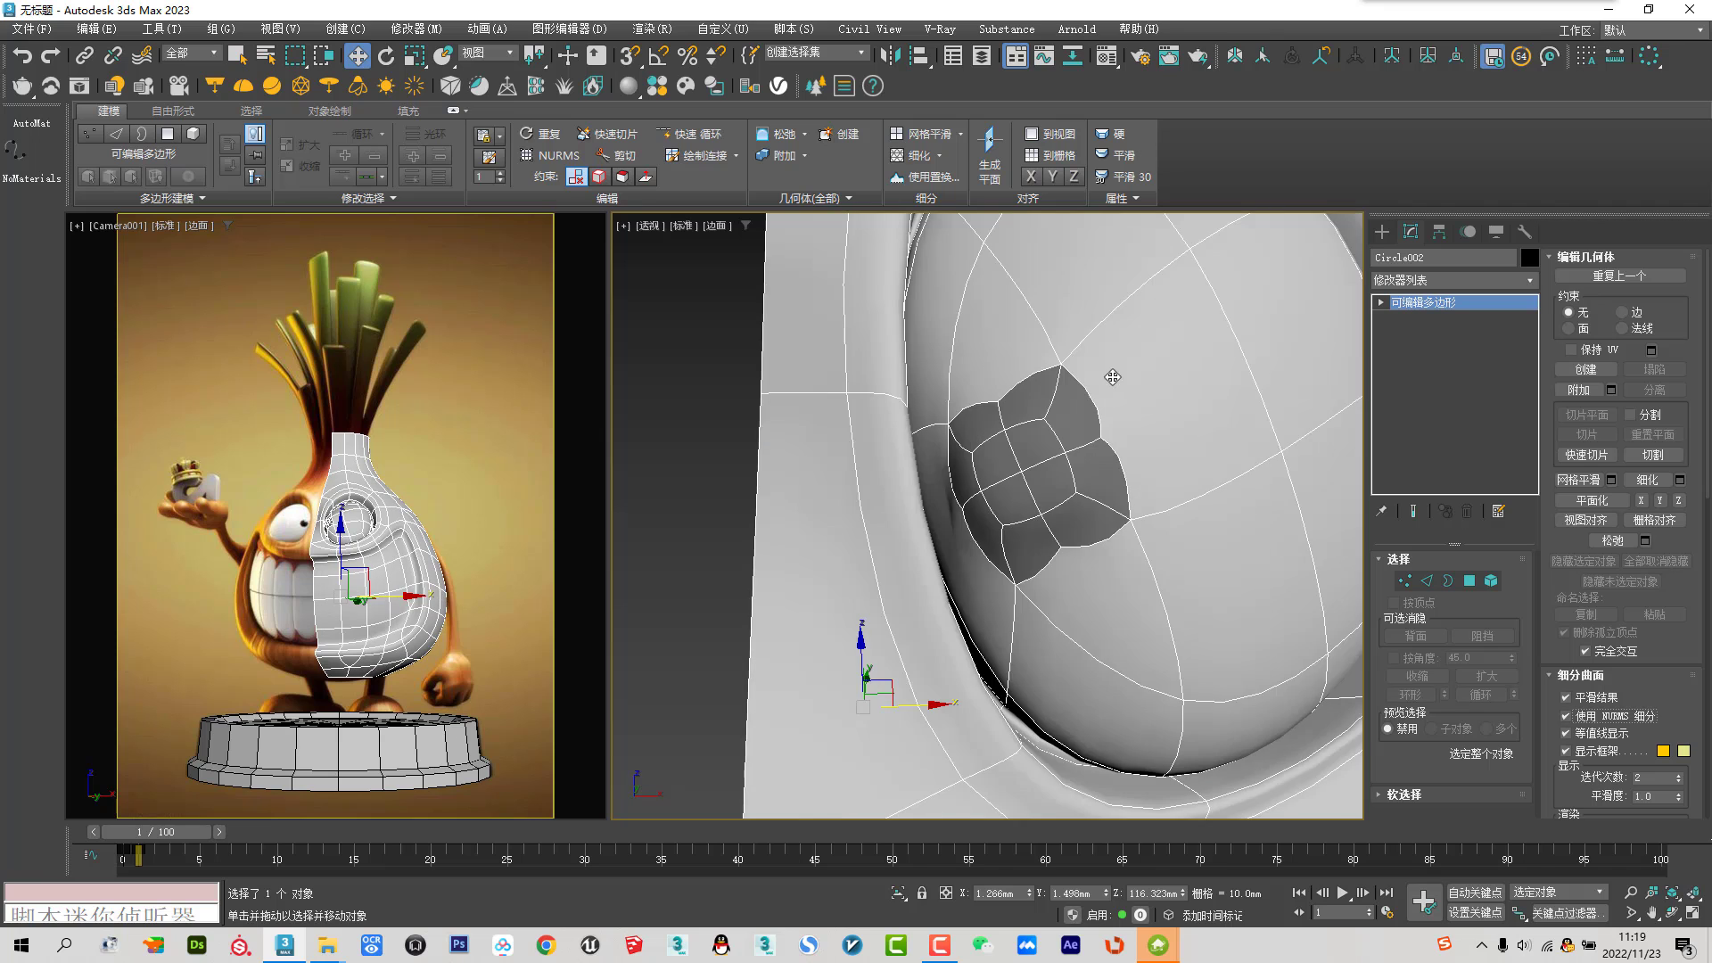
{"action": "scroll", "coordinate": [1101, 379], "scroll_direction": "down", "scroll_amount": 3}
{"action": "scroll", "coordinate": [1095, 410], "scroll_direction": "up", "scroll_amount": 3}
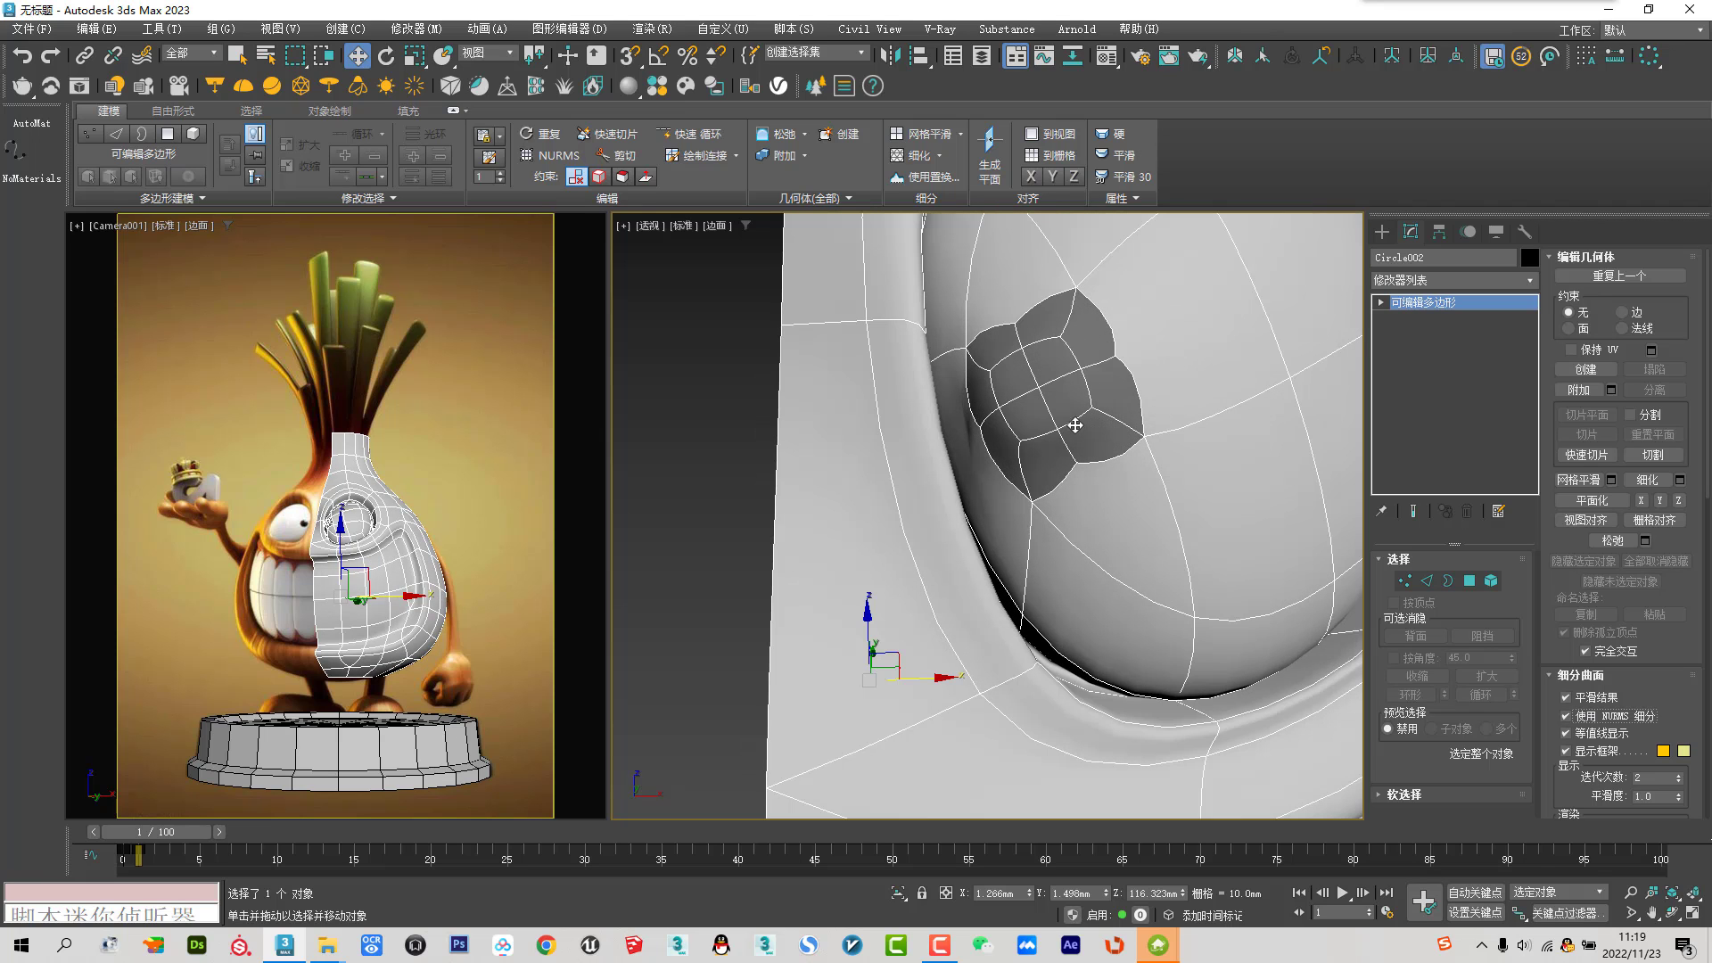
{"action": "scroll", "coordinate": [1054, 428], "scroll_direction": "down", "scroll_amount": 4}
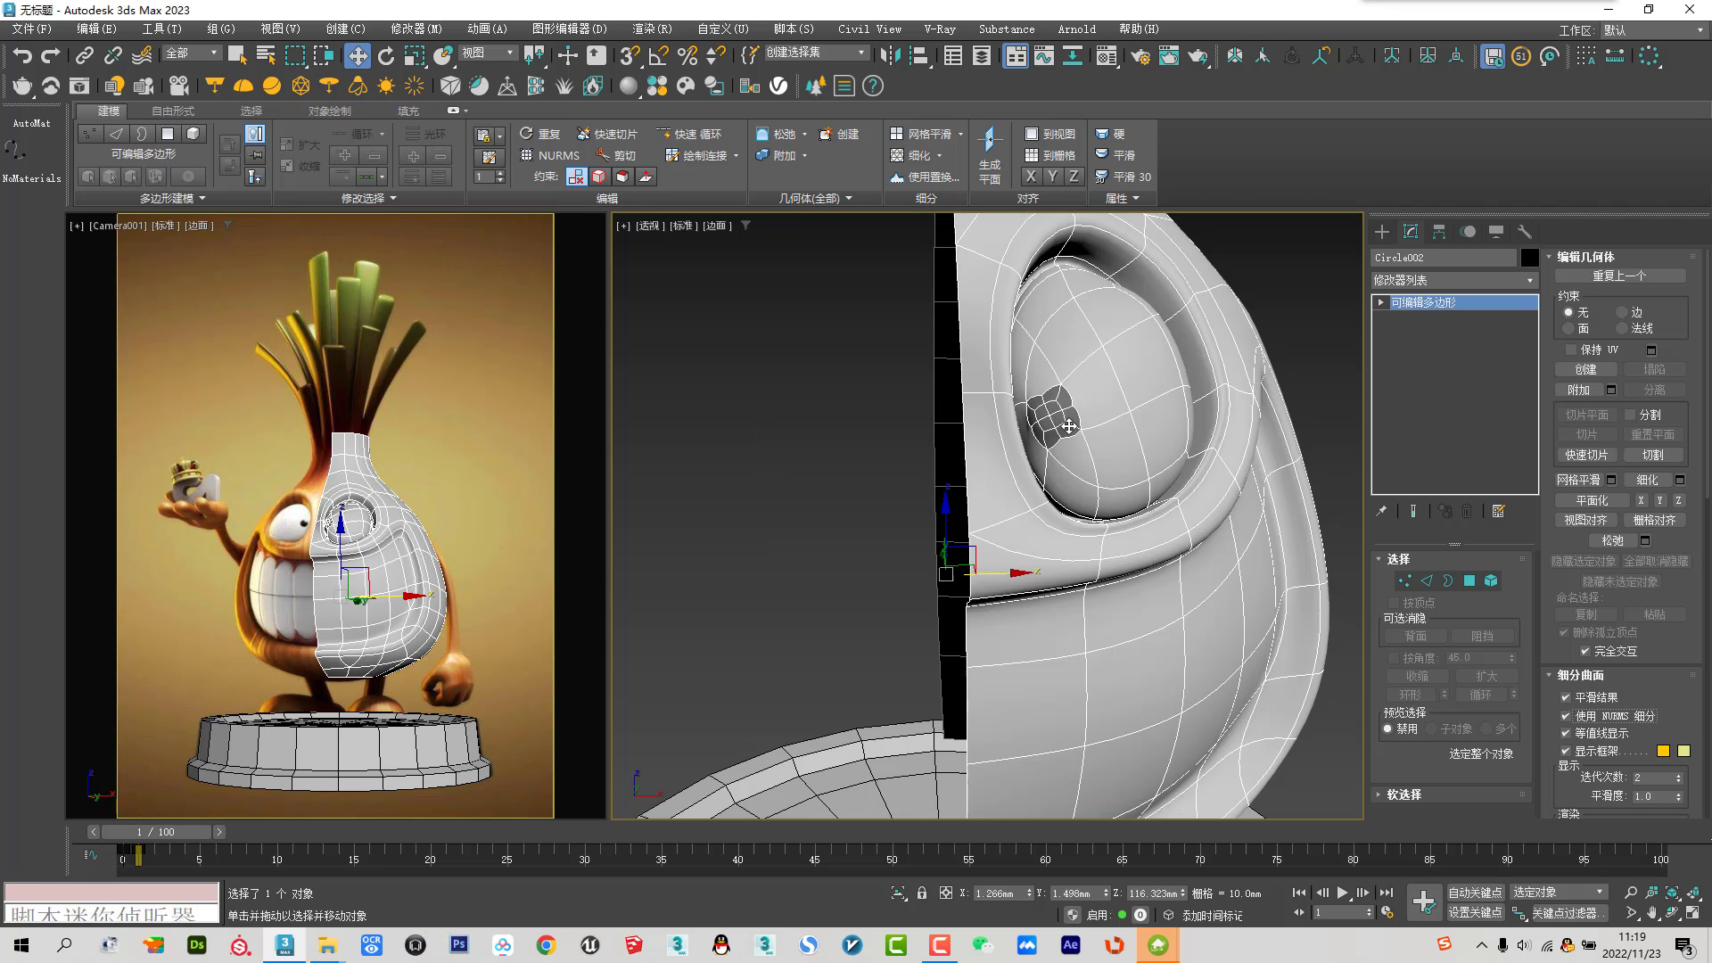
Turn off NURMS smoothing and enter Vertex level on the head
{"action": "left_click", "coordinate": [1405, 582]}
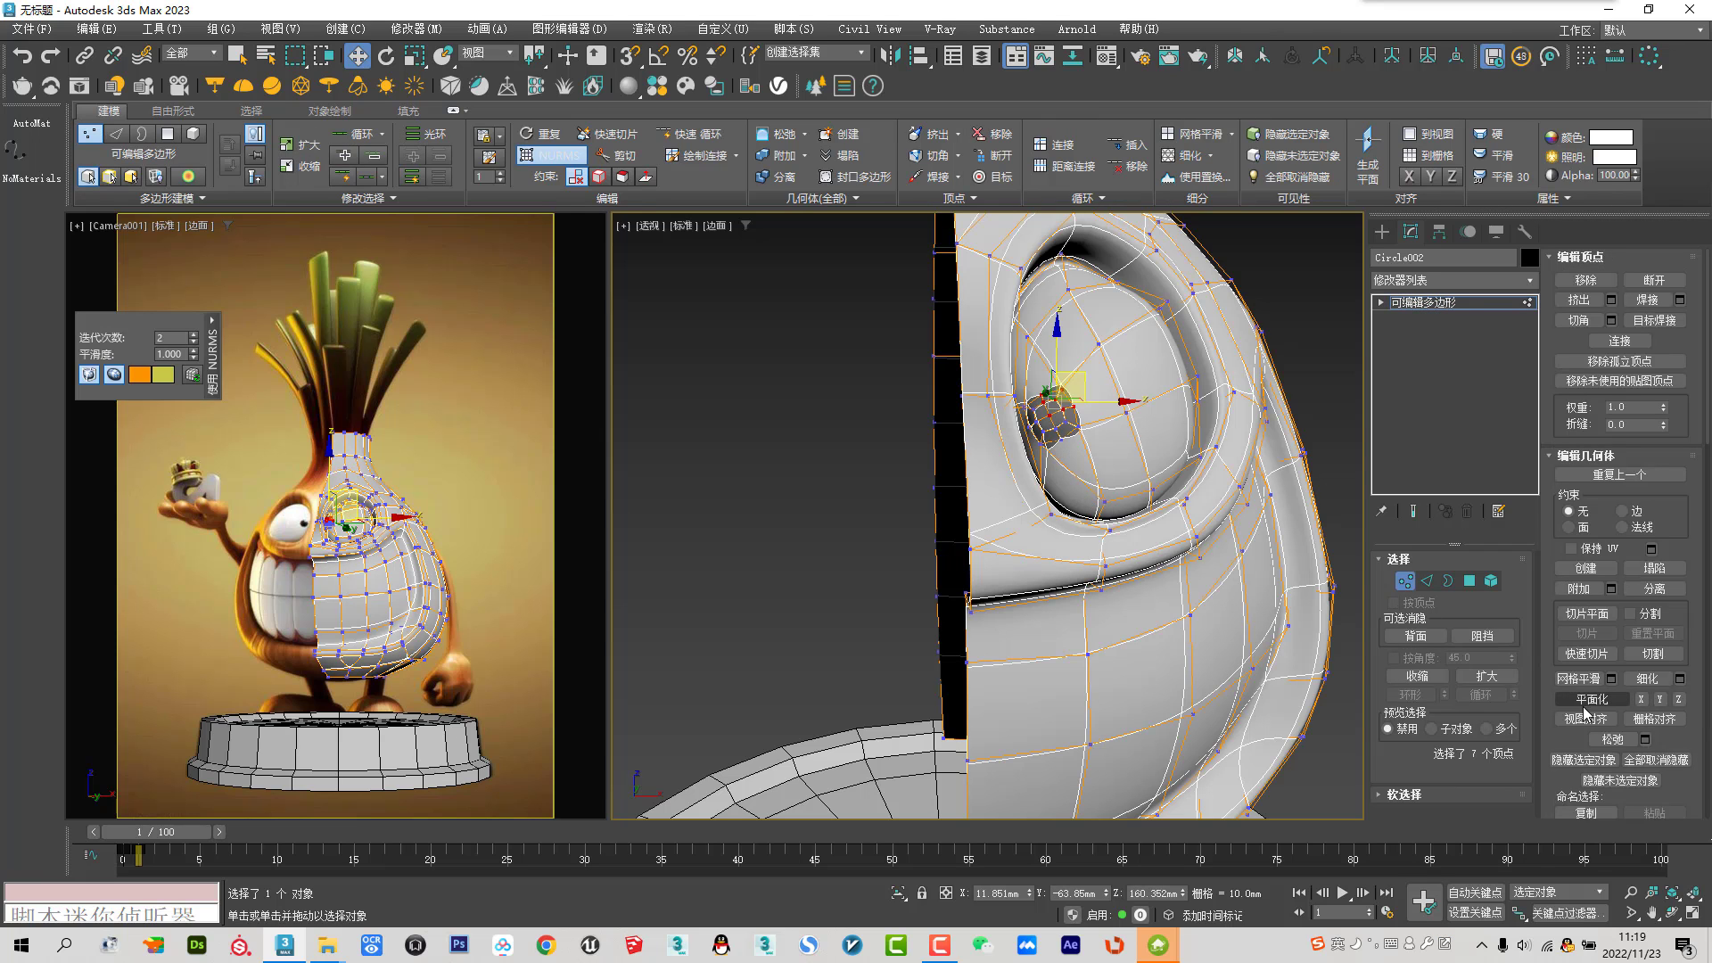
{"action": "left_click", "coordinate": [1406, 583]}
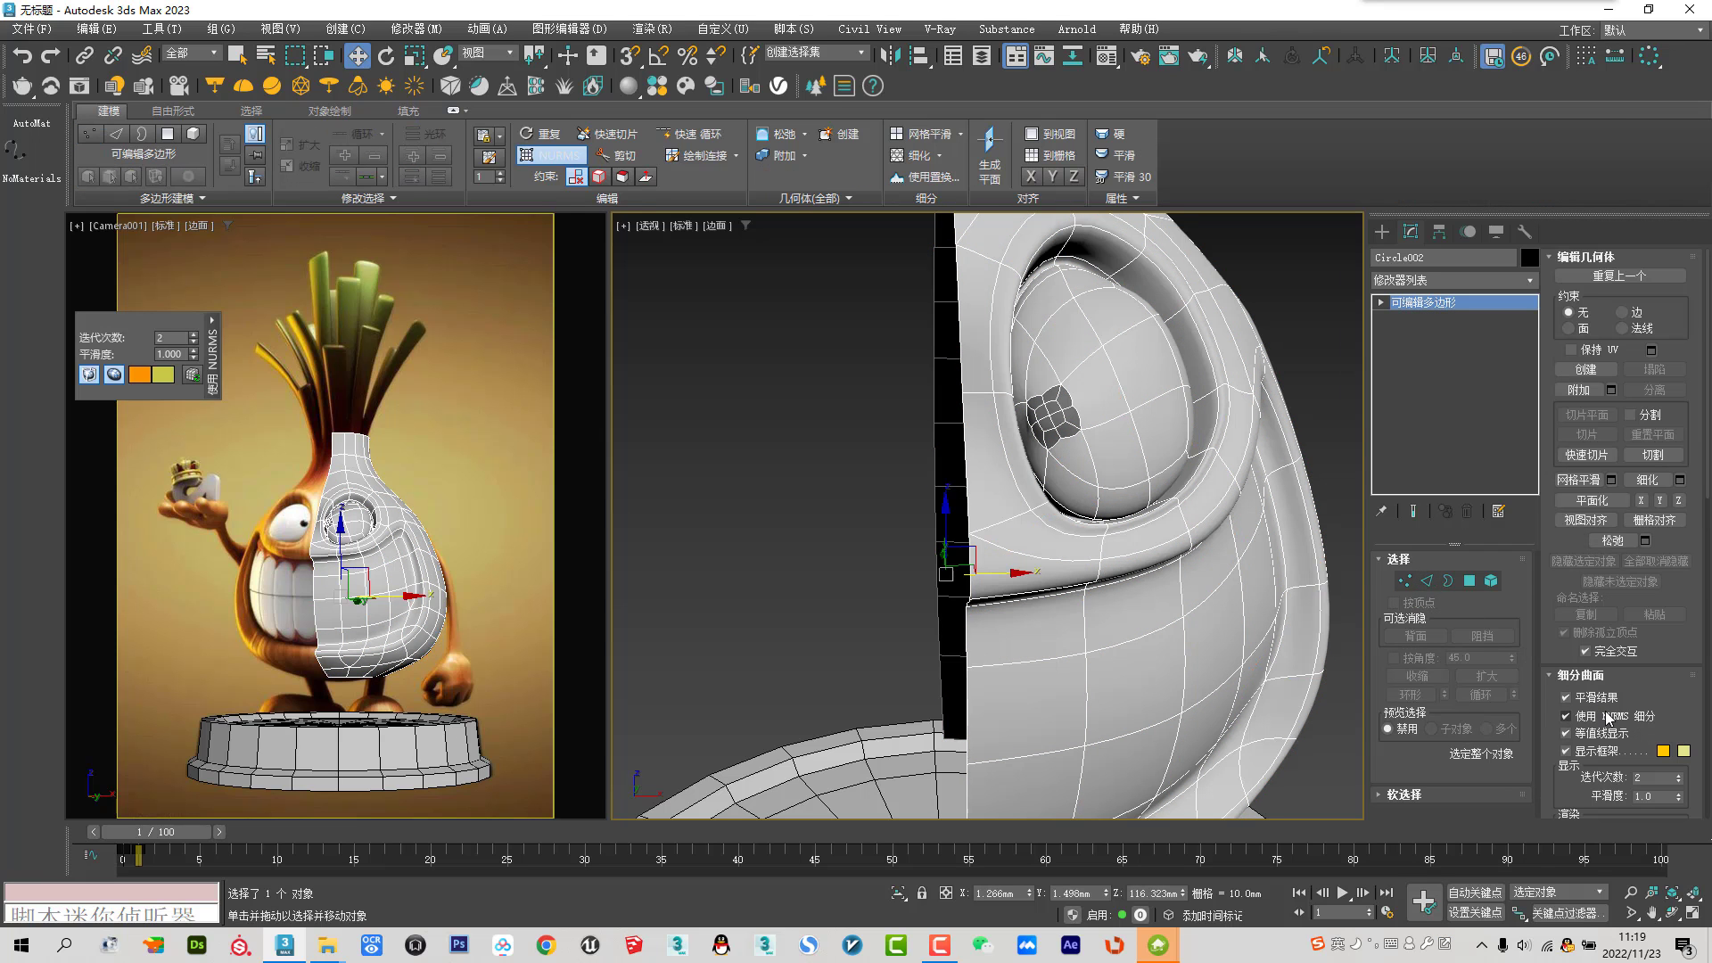
{"action": "left_click", "coordinate": [1608, 718]}
{"action": "scroll", "coordinate": [1141, 460], "scroll_direction": "up", "scroll_amount": 3}
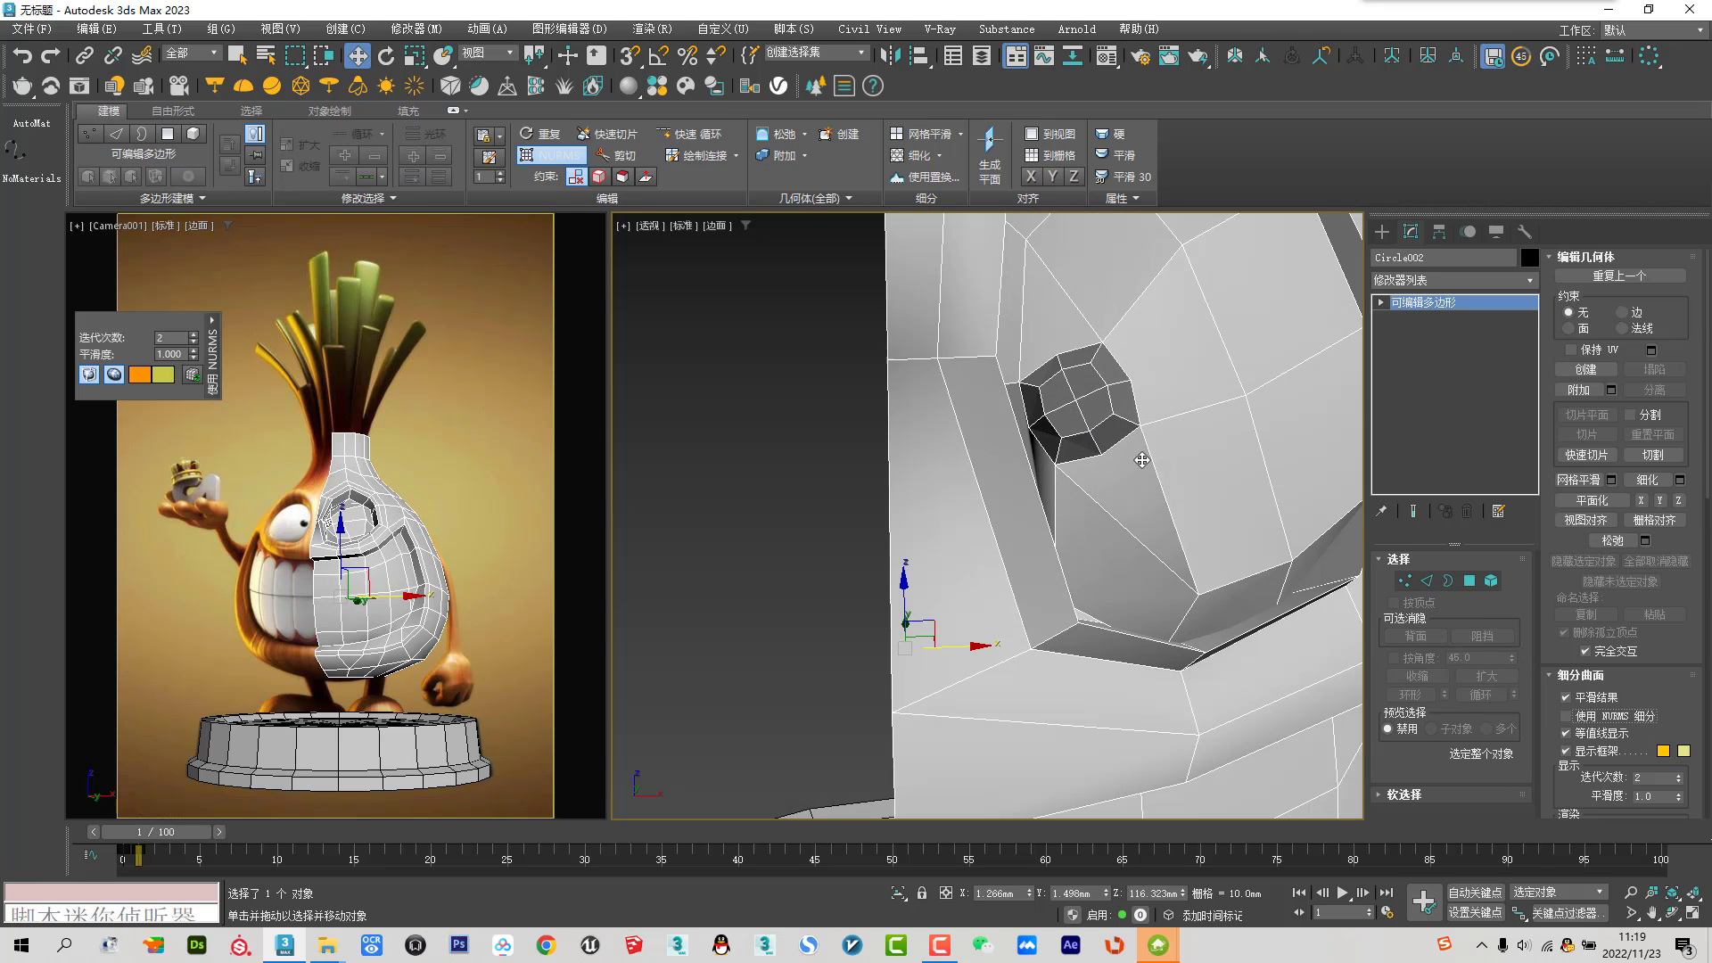
{"action": "left_click", "coordinate": [1404, 581]}
Connect three vertex pairs around the eye socket with new edges
{"action": "left_click", "coordinate": [1103, 454]}
{"action": "left_click", "coordinate": [1200, 599], "text": "ctrl"}
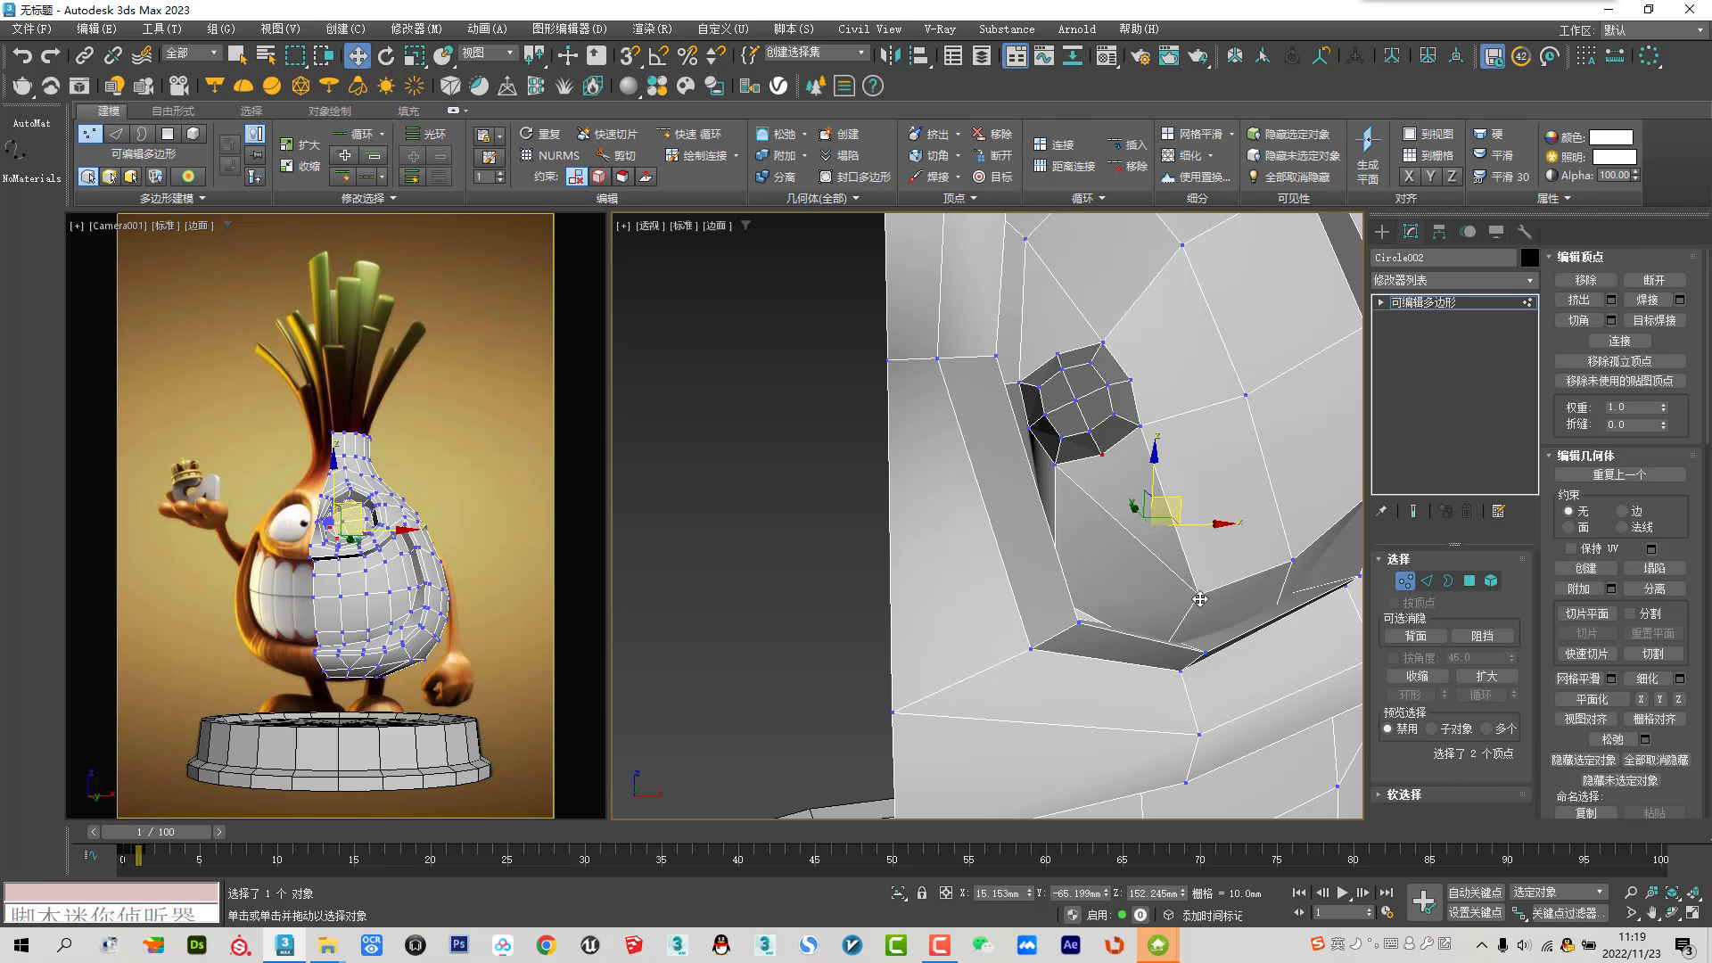
{"action": "left_click", "coordinate": [1600, 342]}
{"action": "left_click", "coordinate": [1062, 350]}
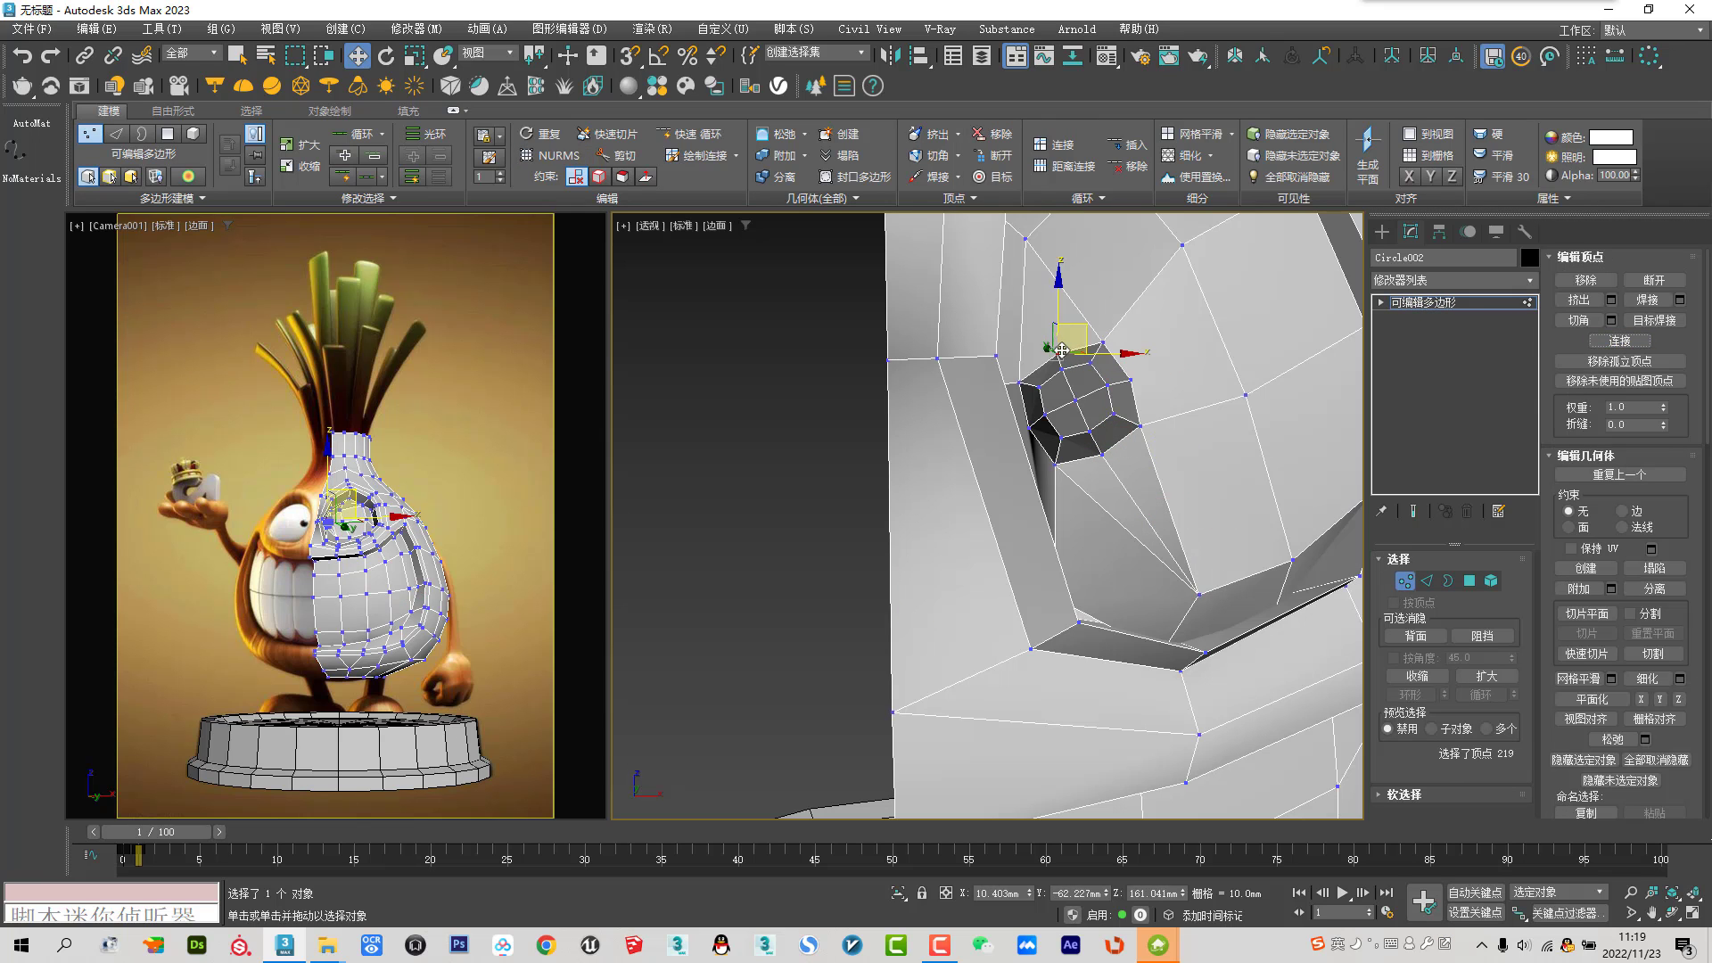
{"action": "left_click", "coordinate": [1029, 238], "text": "ctrl"}
{"action": "left_click", "coordinate": [1637, 348]}
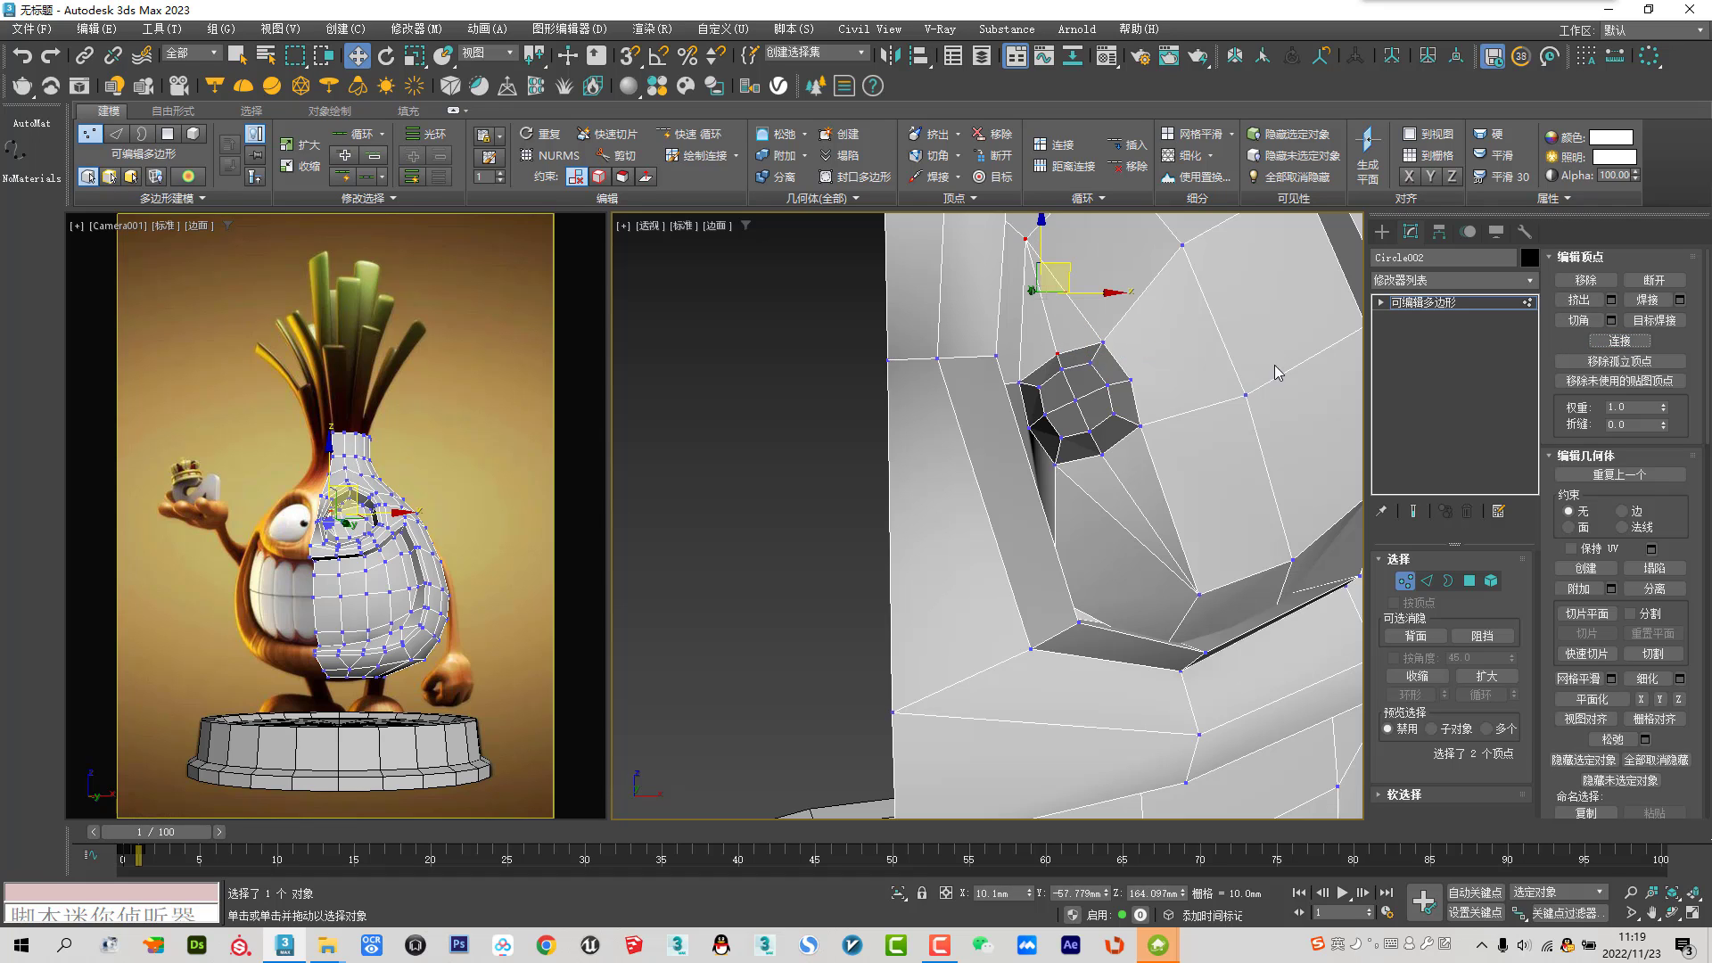
{"action": "left_click", "coordinate": [1140, 382]}
{"action": "left_click", "coordinate": [1246, 395], "text": "ctrl"}
{"action": "left_click", "coordinate": [1620, 340]}
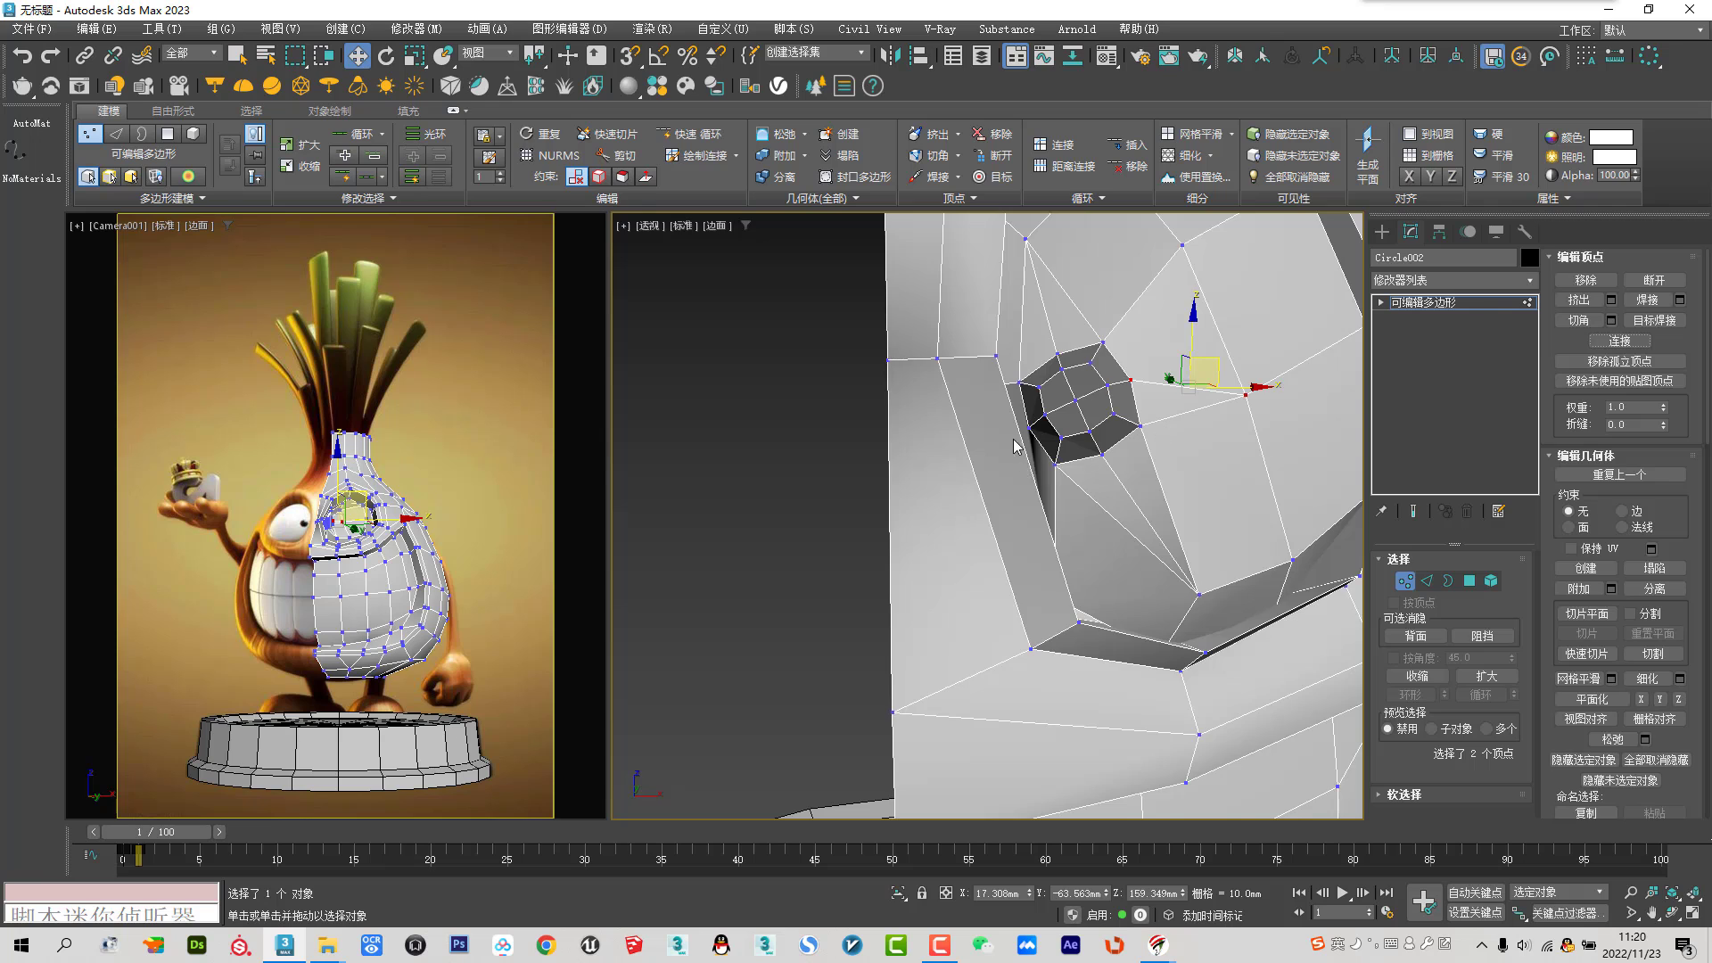
In wireframe, connect one more vertex pair behind the eye, then leave vertex level
{"action": "key", "text": "F3"}
{"action": "left_click", "coordinate": [1029, 428]}
{"action": "left_click", "coordinate": [971, 386], "text": "ctrl"}
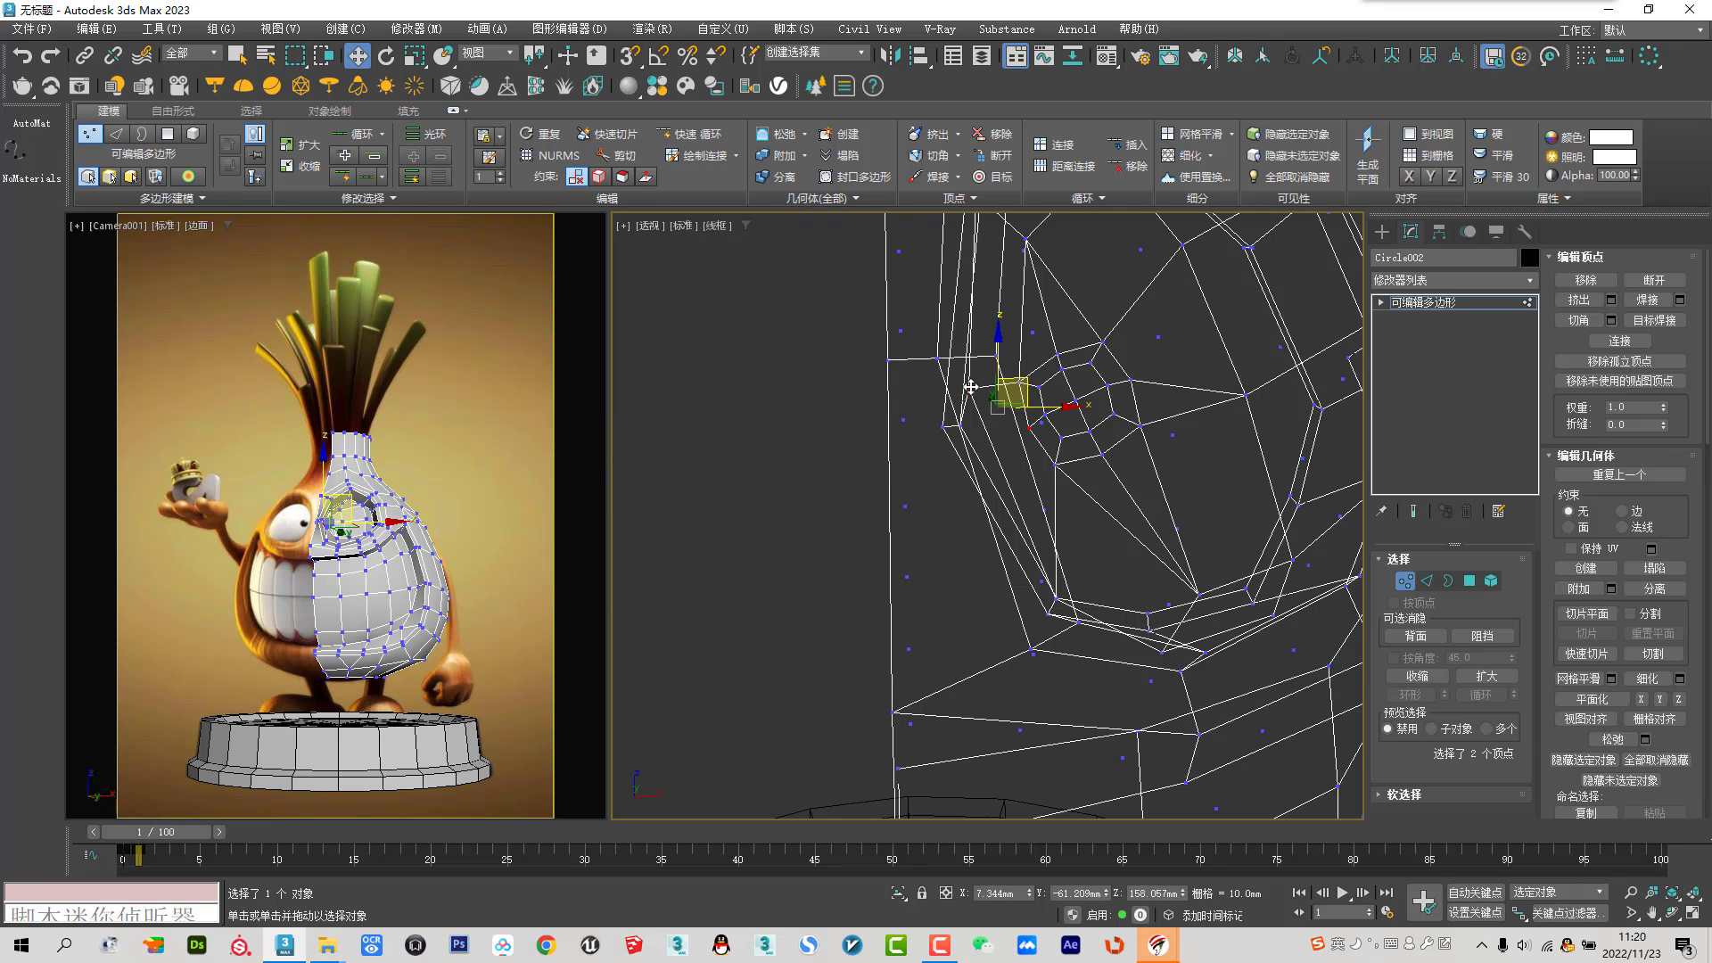
{"action": "left_click", "coordinate": [1619, 340]}
{"action": "key", "text": "F3"}
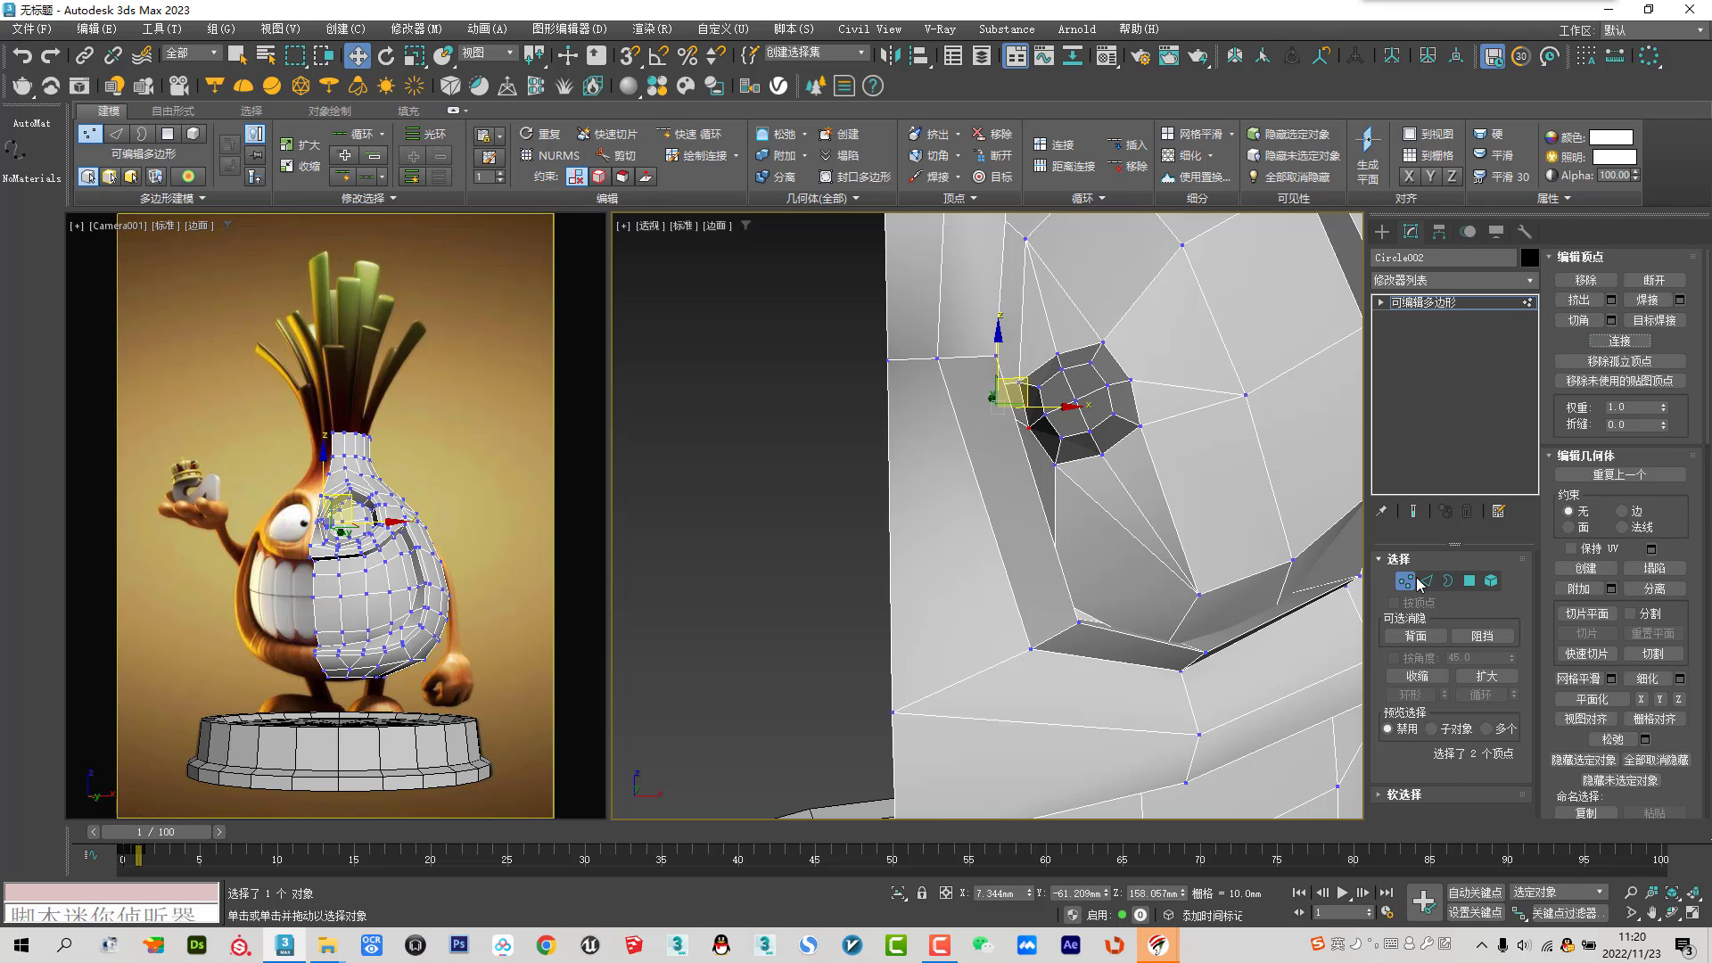
{"action": "left_click", "coordinate": [1405, 580]}
Toggle edged-face display in the camera and perspective views, leaving NURMS smoothing off
{"action": "left_click", "coordinate": [1610, 718]}
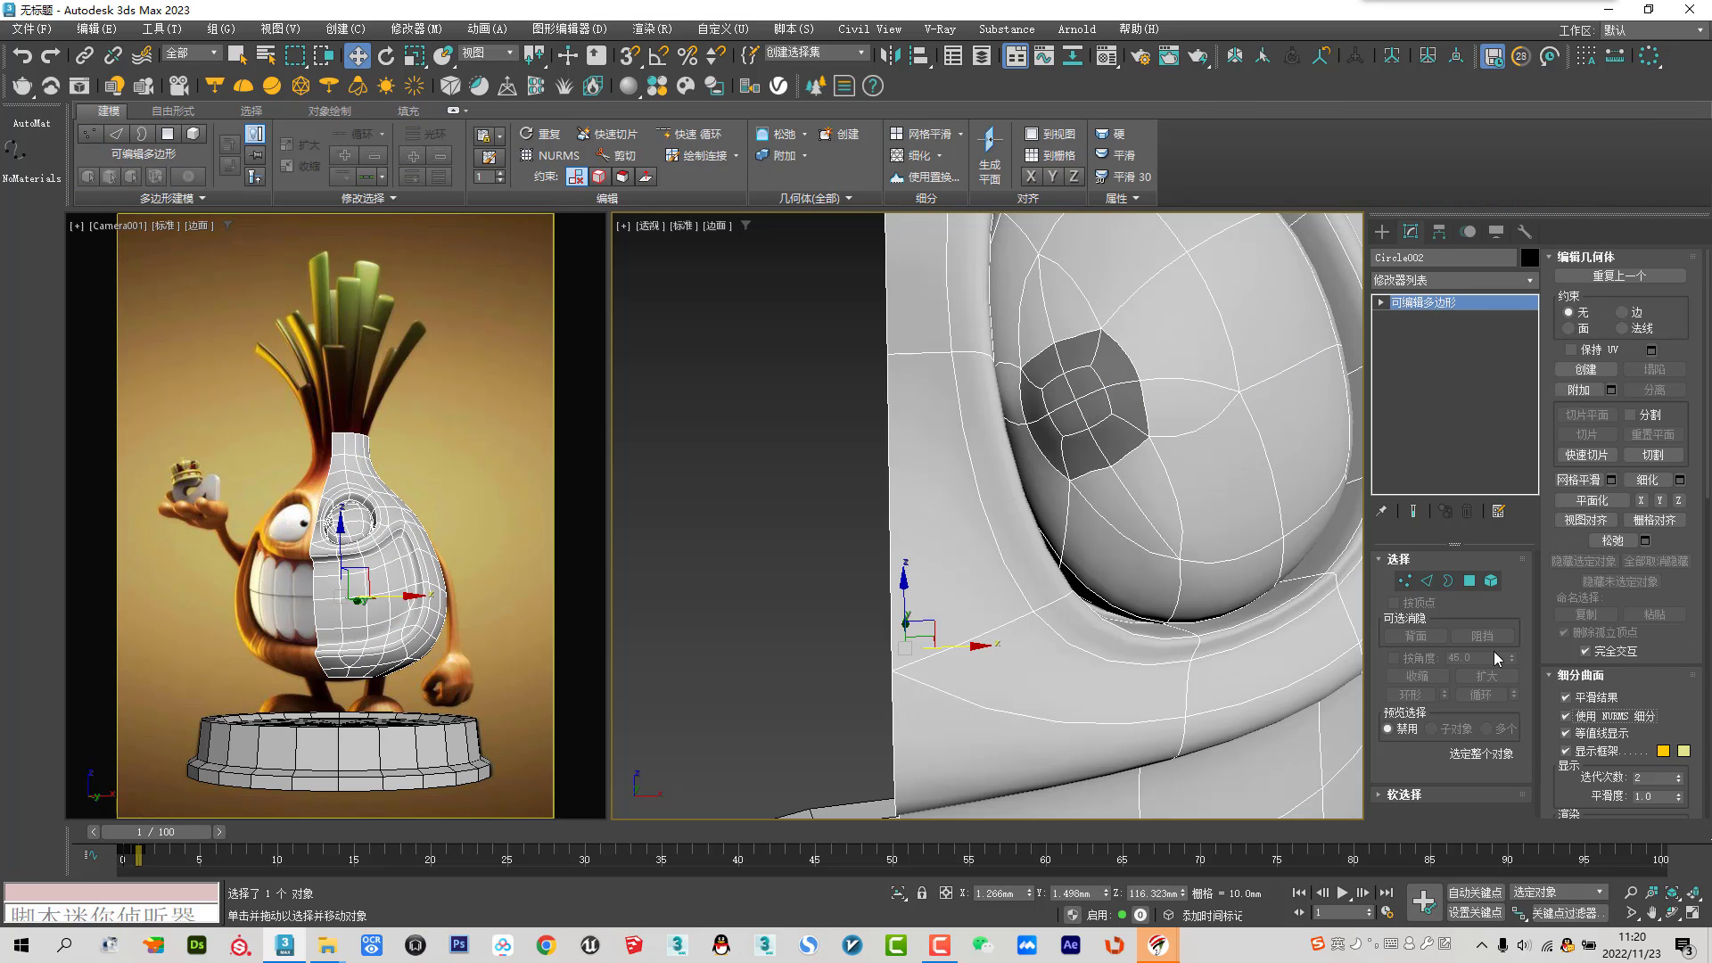
{"action": "left_click", "coordinate": [376, 565]}
{"action": "key", "text": "F4"}
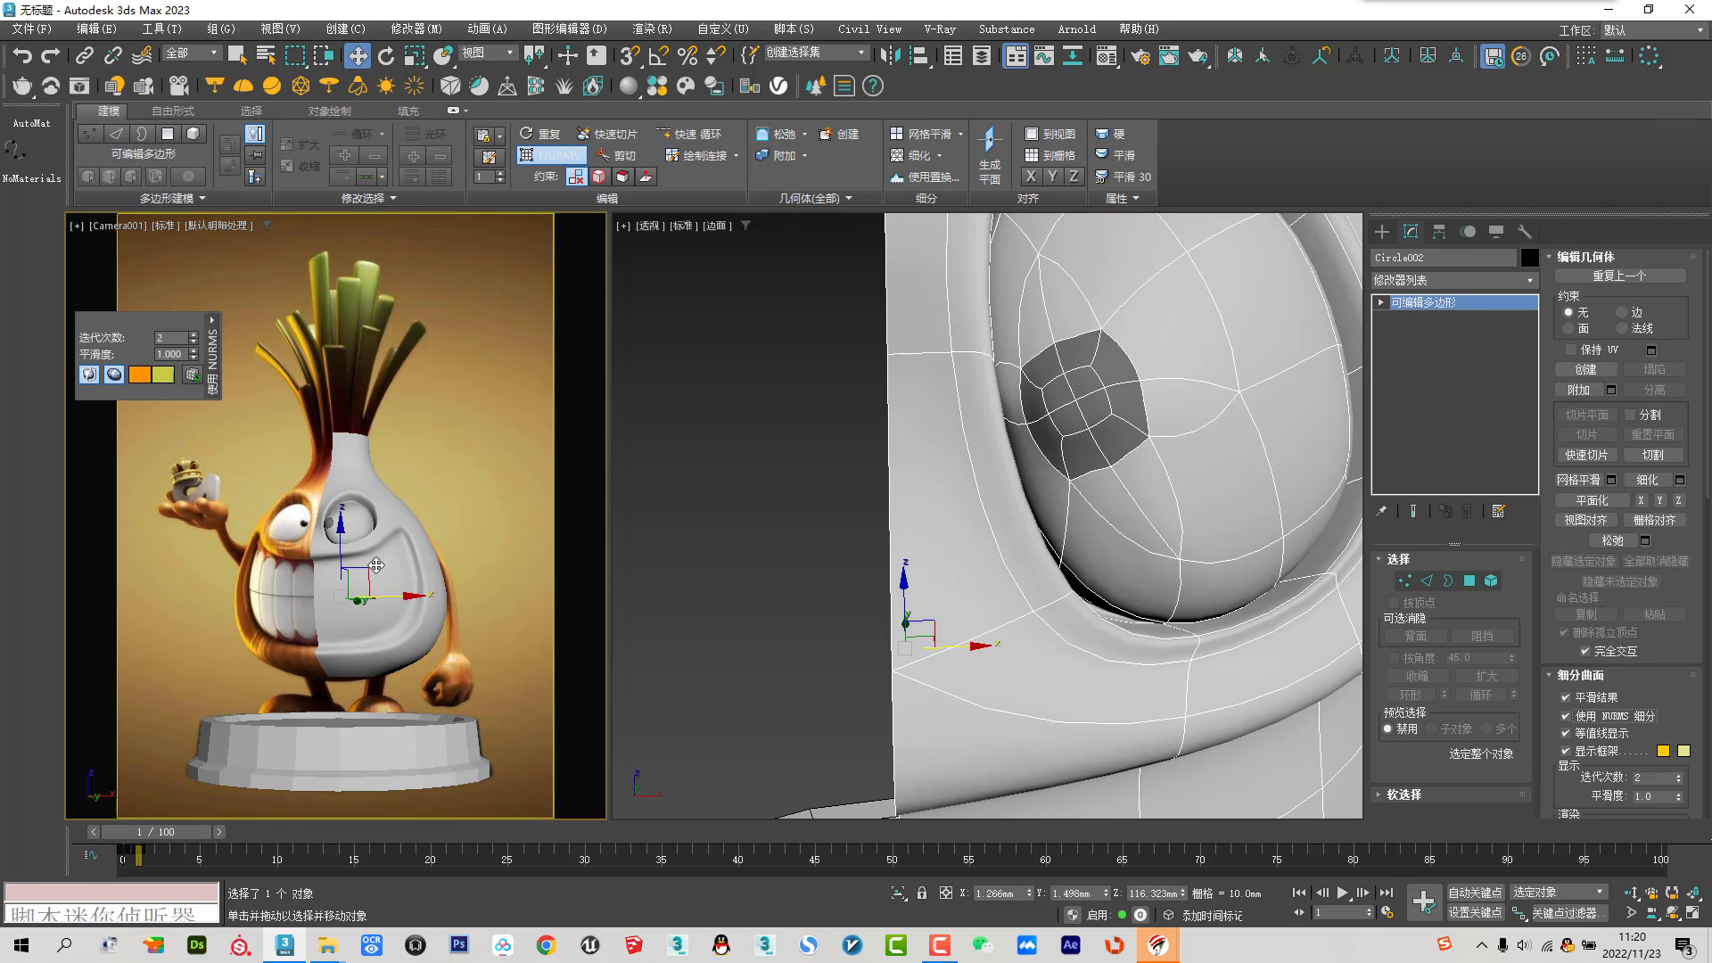
{"action": "right_click", "coordinate": [981, 625]}
{"action": "key", "text": "F4"}
{"action": "key", "text": "F4"}
{"action": "left_click", "coordinate": [1584, 721]}
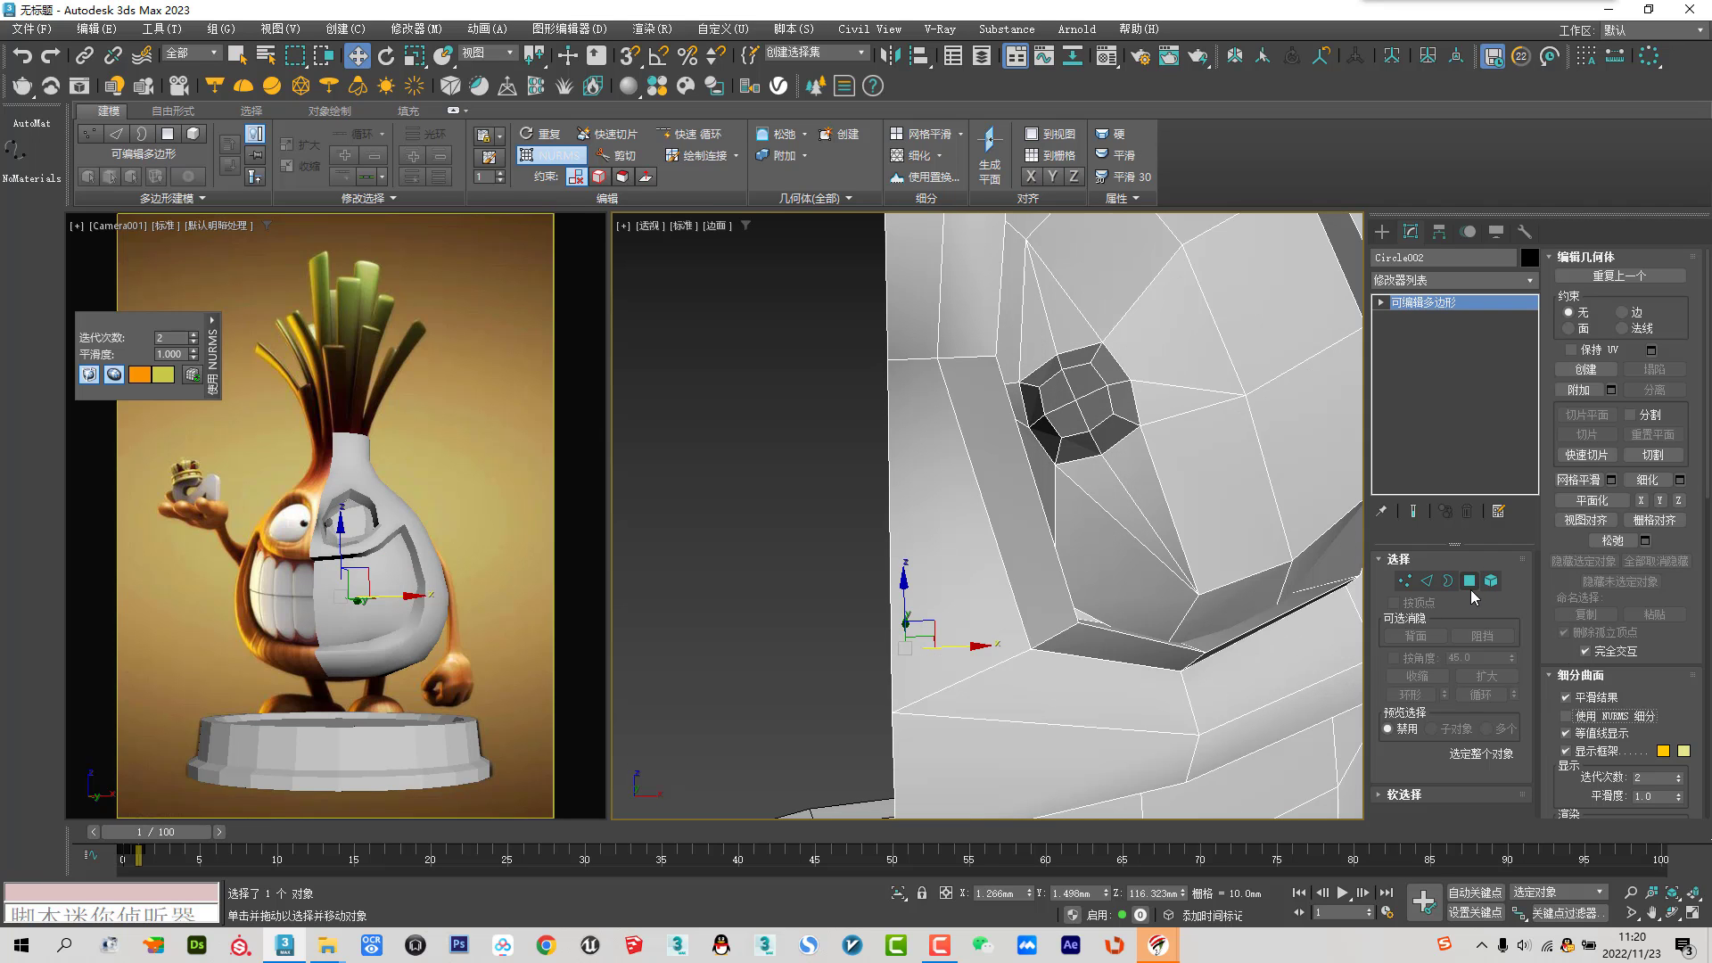
Delete the 12 eye polygons and cap the resulting border hole with one polygon
{"action": "left_click", "coordinate": [1469, 589]}
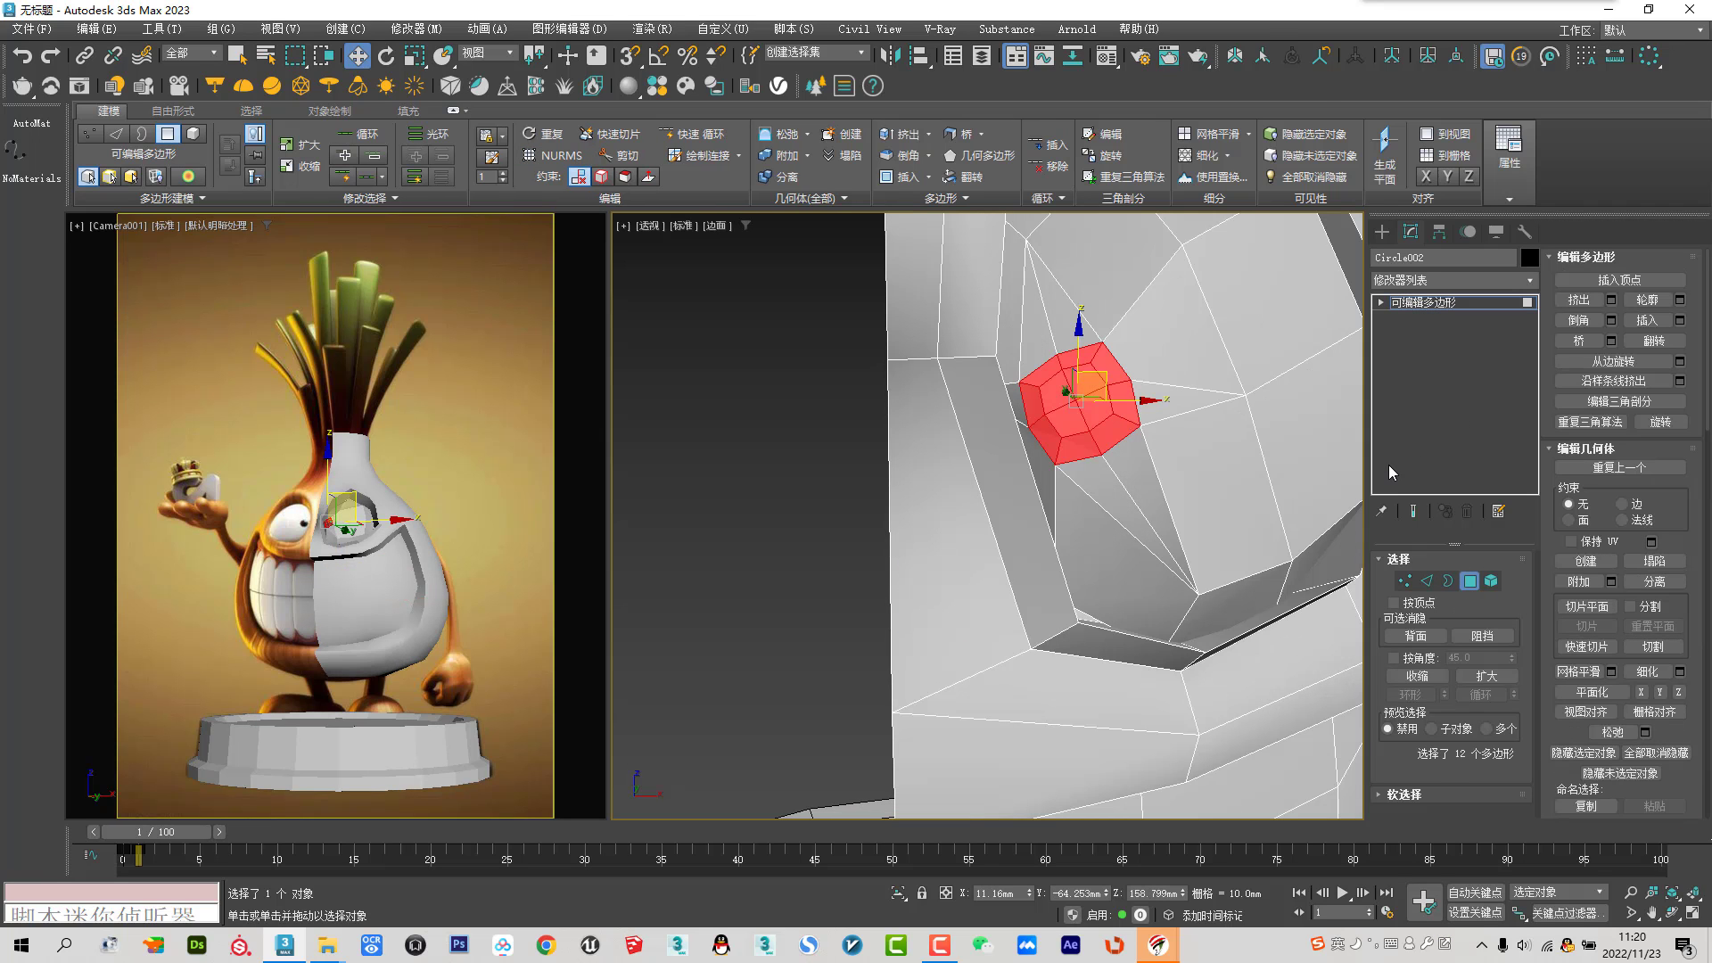
{"action": "key", "text": "Delete"}
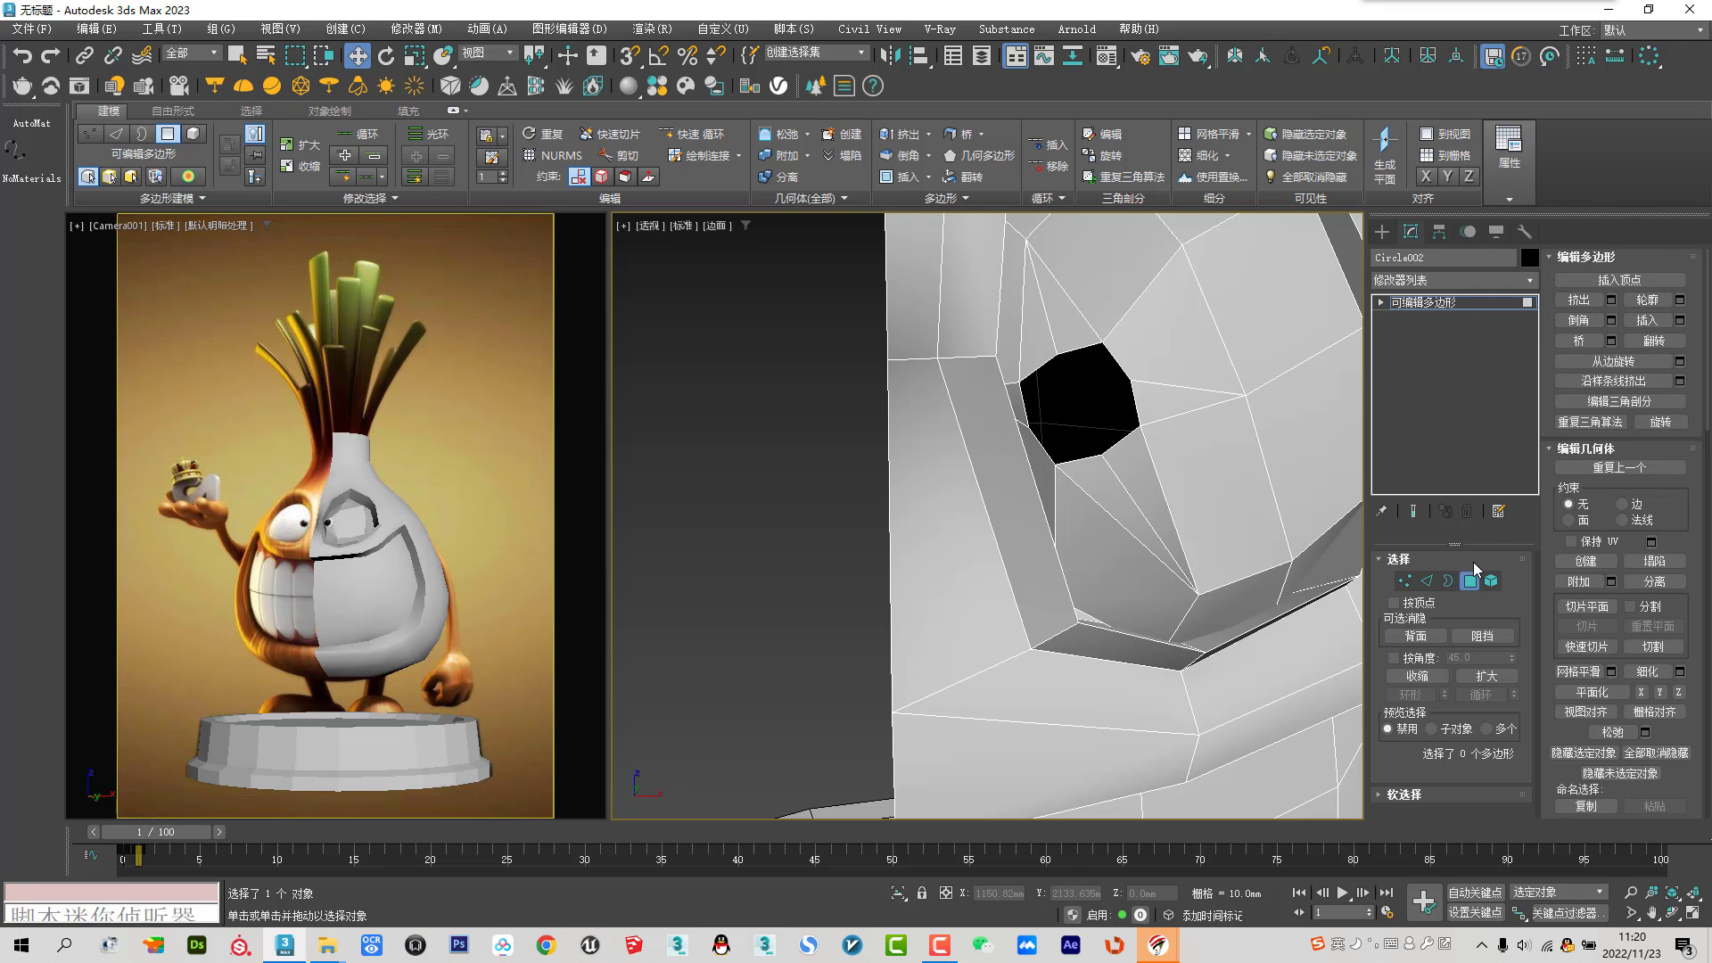
{"action": "left_click", "coordinate": [1448, 580]}
{"action": "left_click", "coordinate": [1138, 406]}
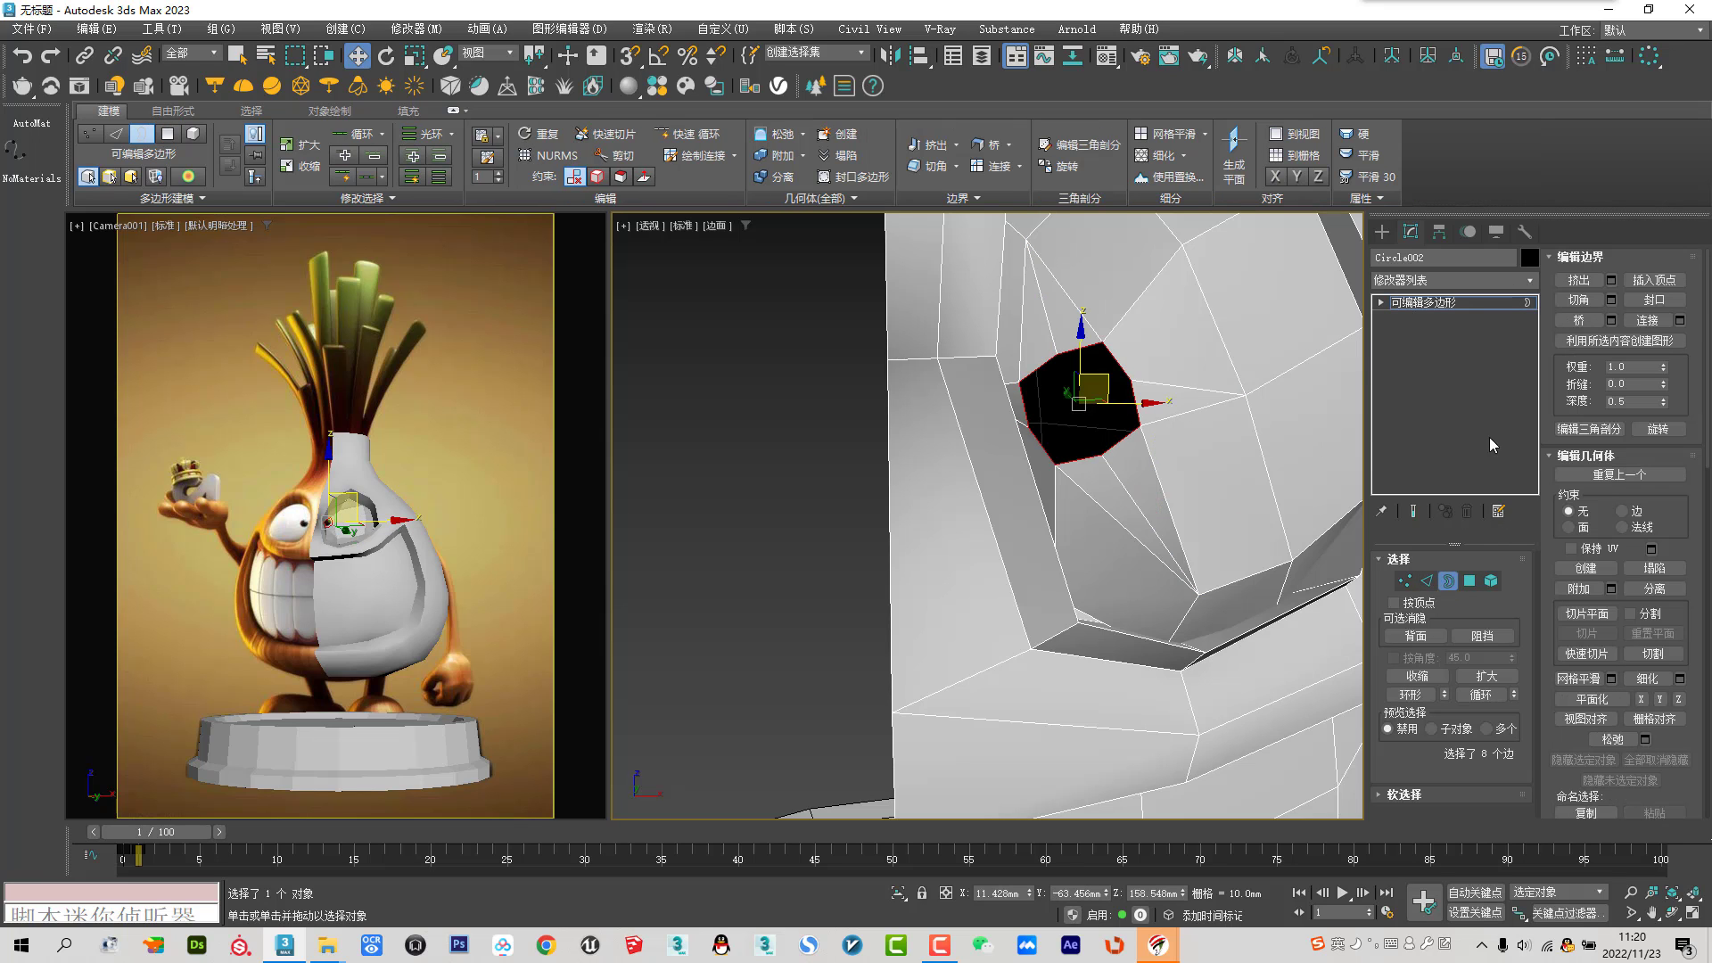
{"action": "left_click", "coordinate": [1654, 303]}
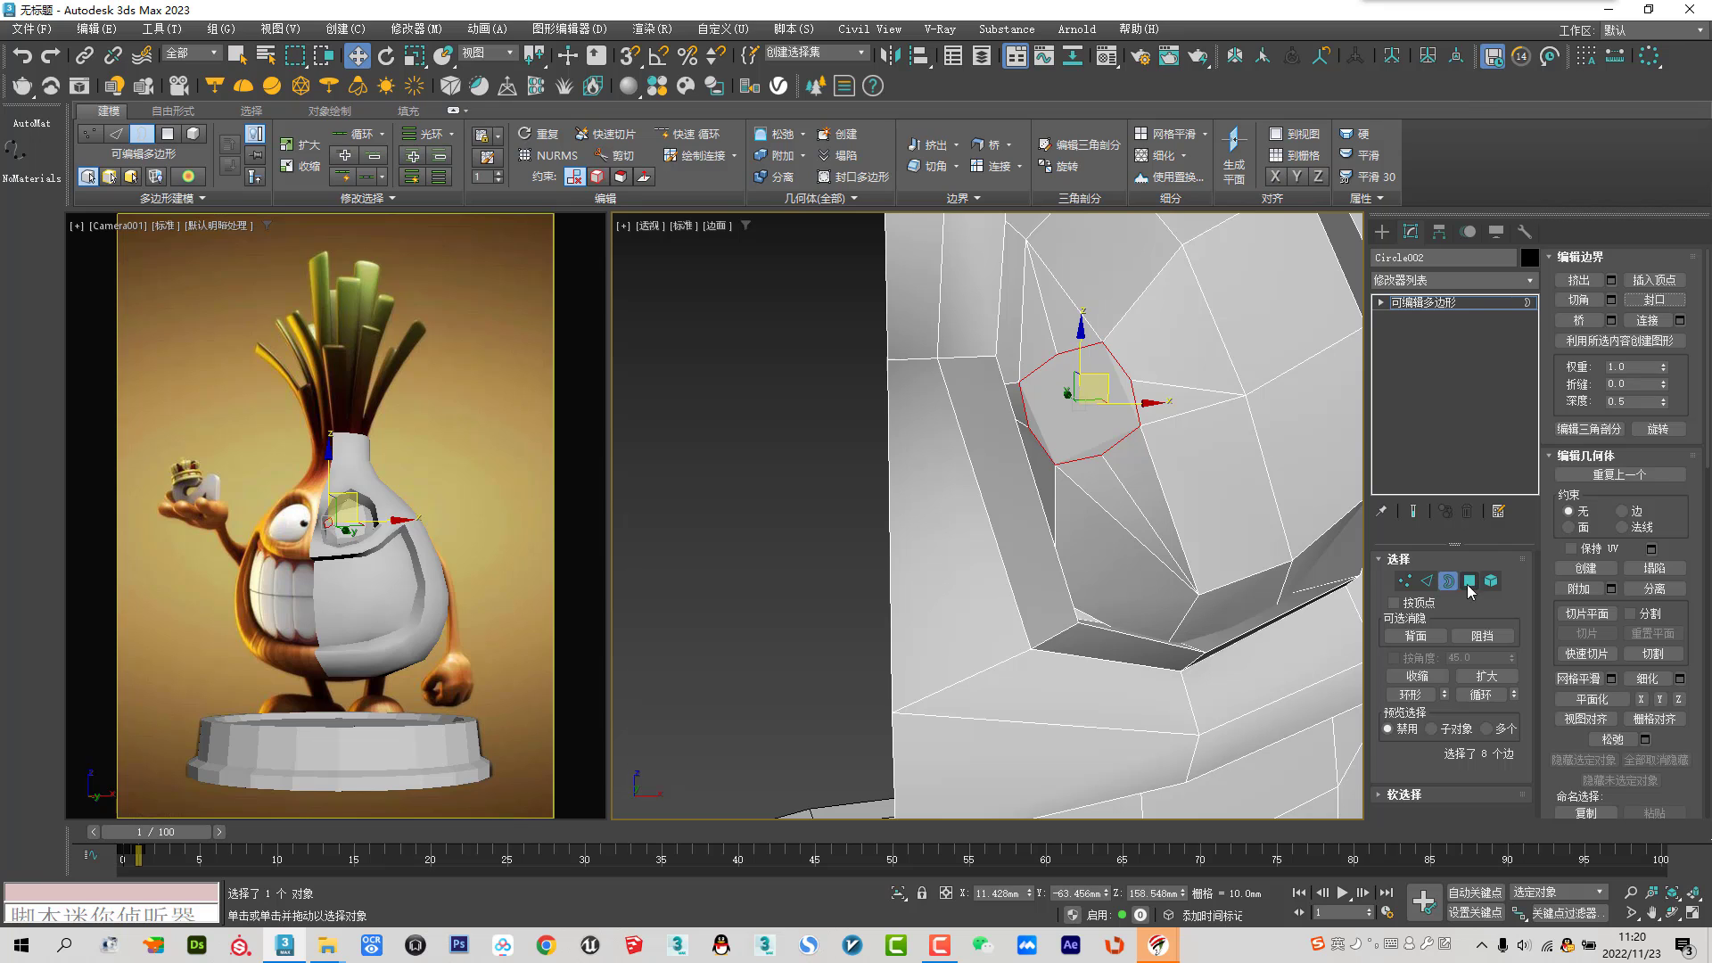
Rotate the new cap polygon in Local coordinates so it sits flush in the socket
{"action": "left_click", "coordinate": [1470, 580]}
{"action": "left_click", "coordinate": [1102, 383]}
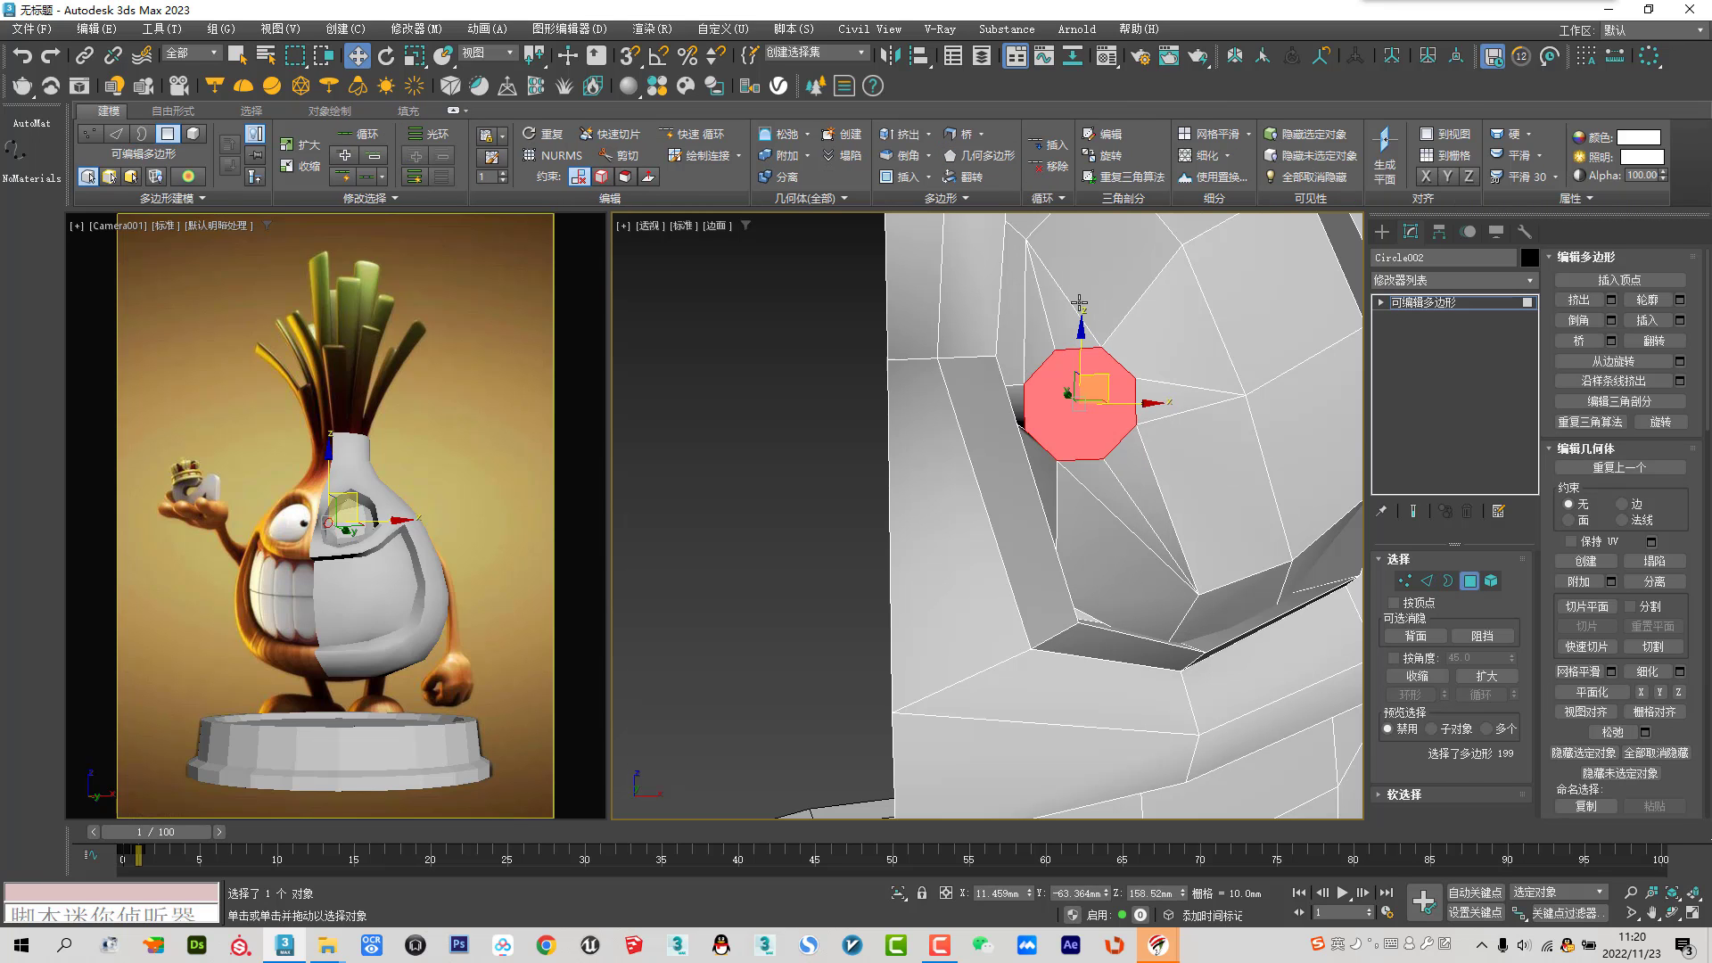
{"action": "right_click", "coordinate": [1097, 379]}
{"action": "left_click", "coordinate": [1119, 406]}
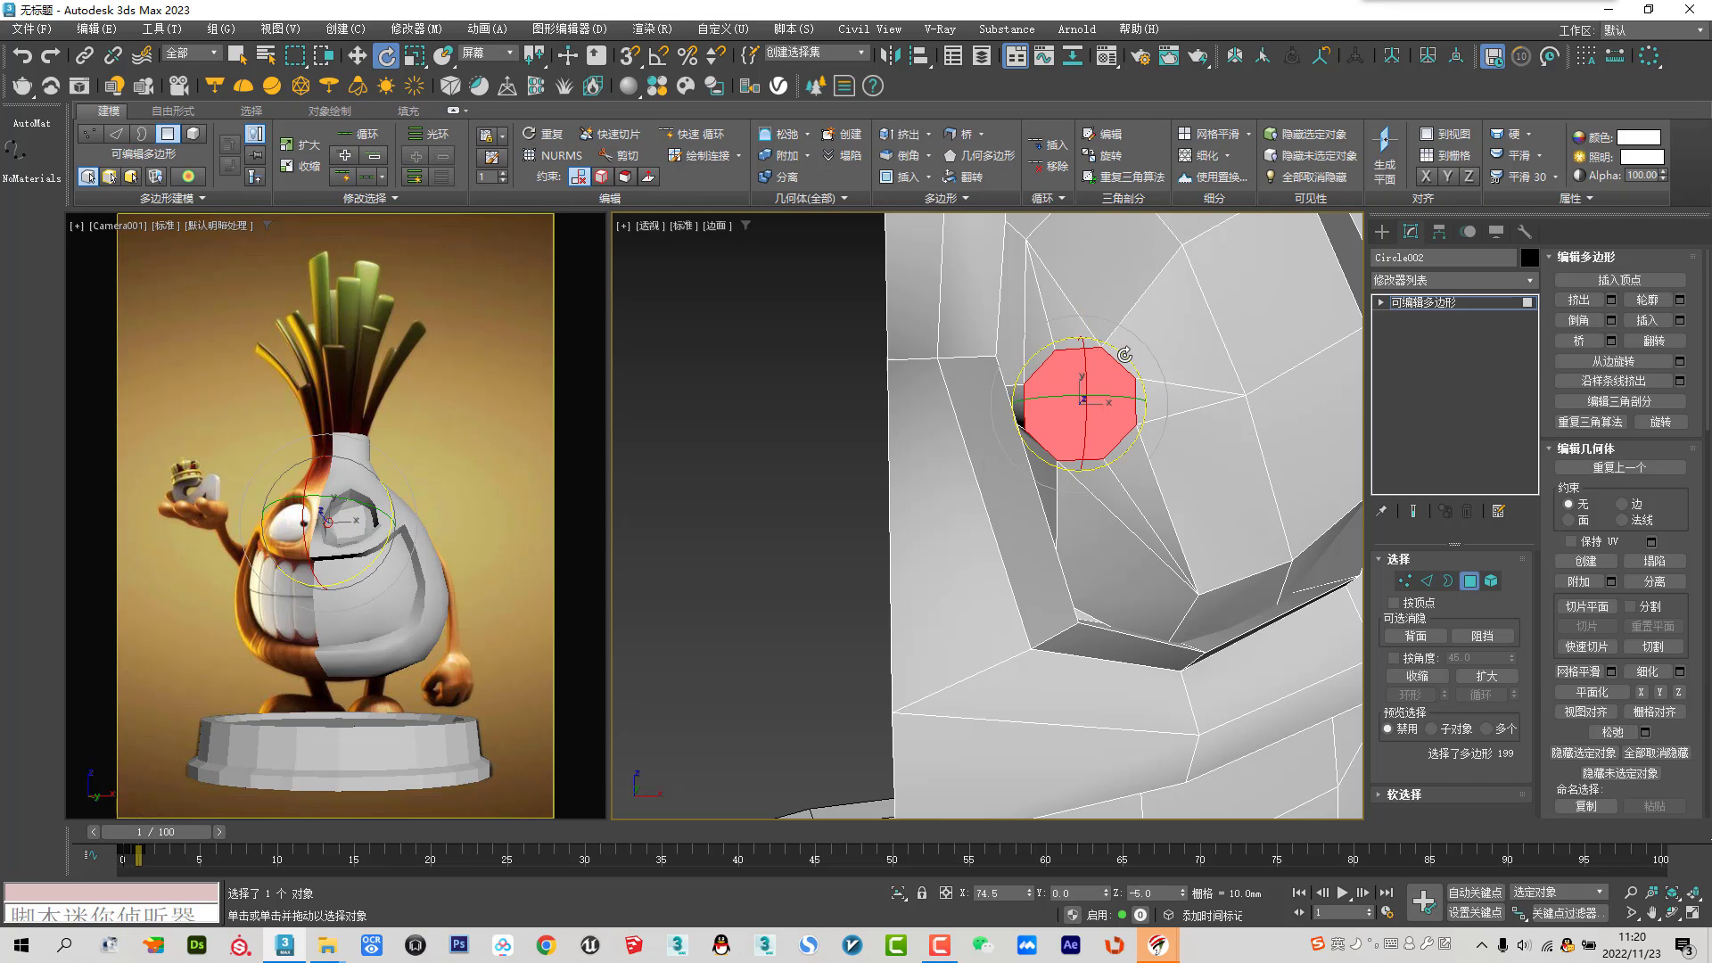
{"action": "left_click", "coordinate": [486, 52]}
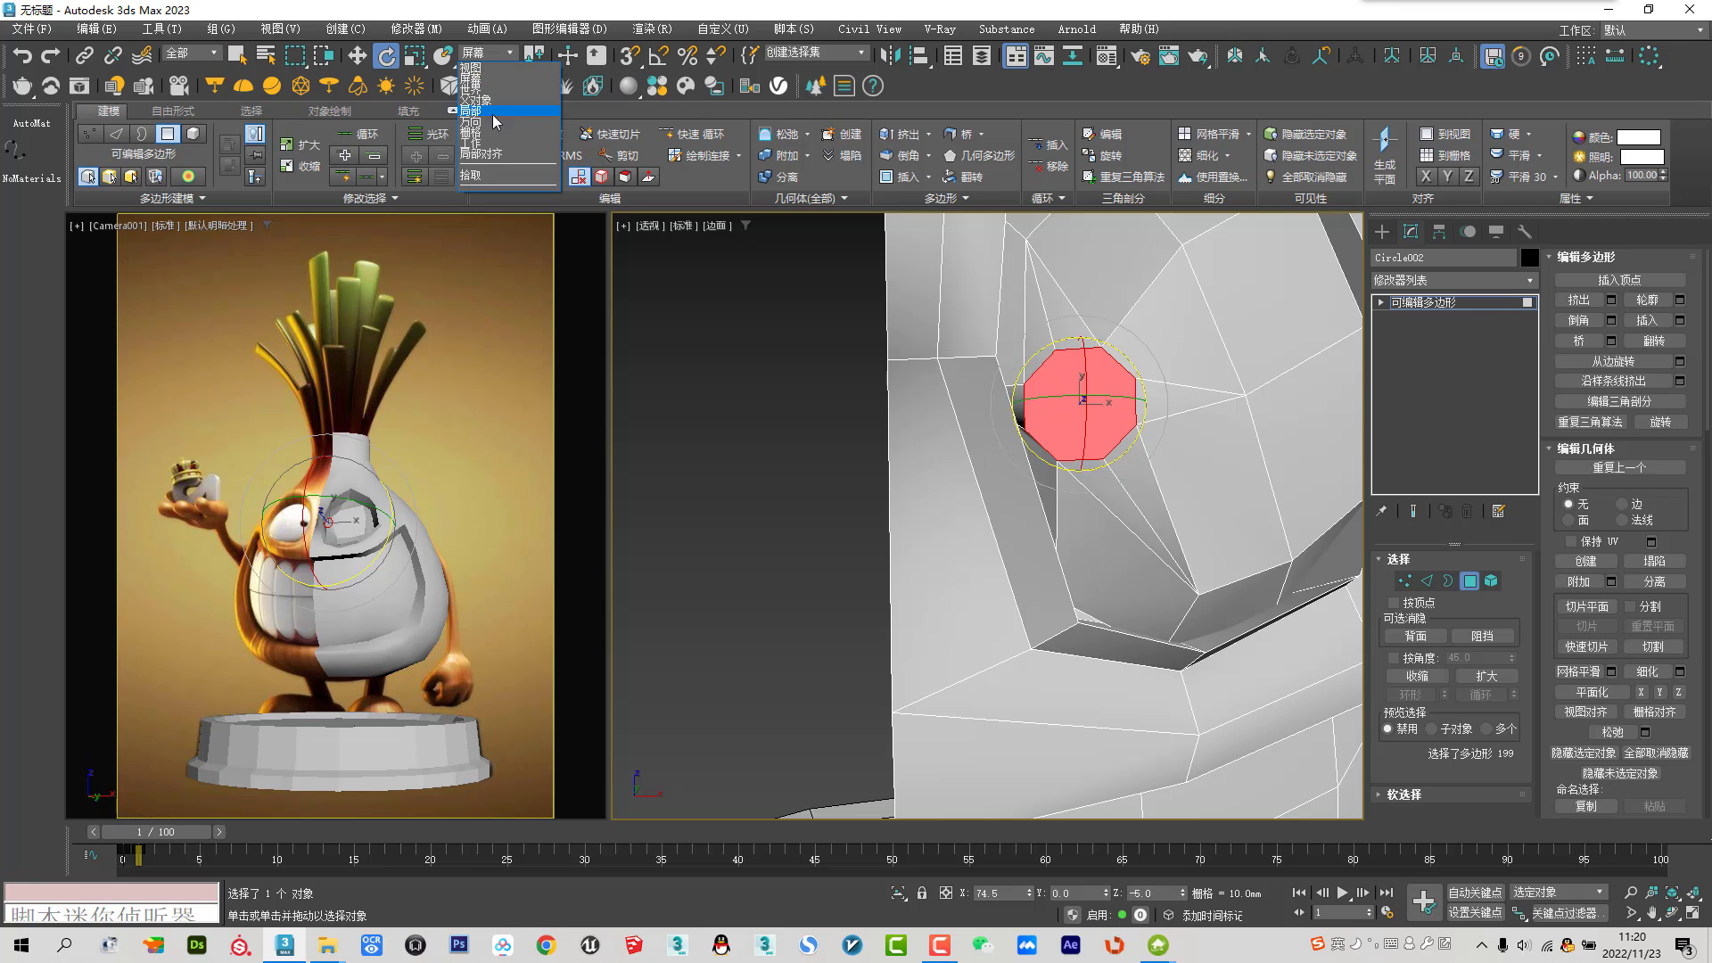
{"action": "left_click", "coordinate": [490, 155]}
{"action": "left_click_drag", "start_coordinate": [1139, 362], "coordinate": [1142, 374]}
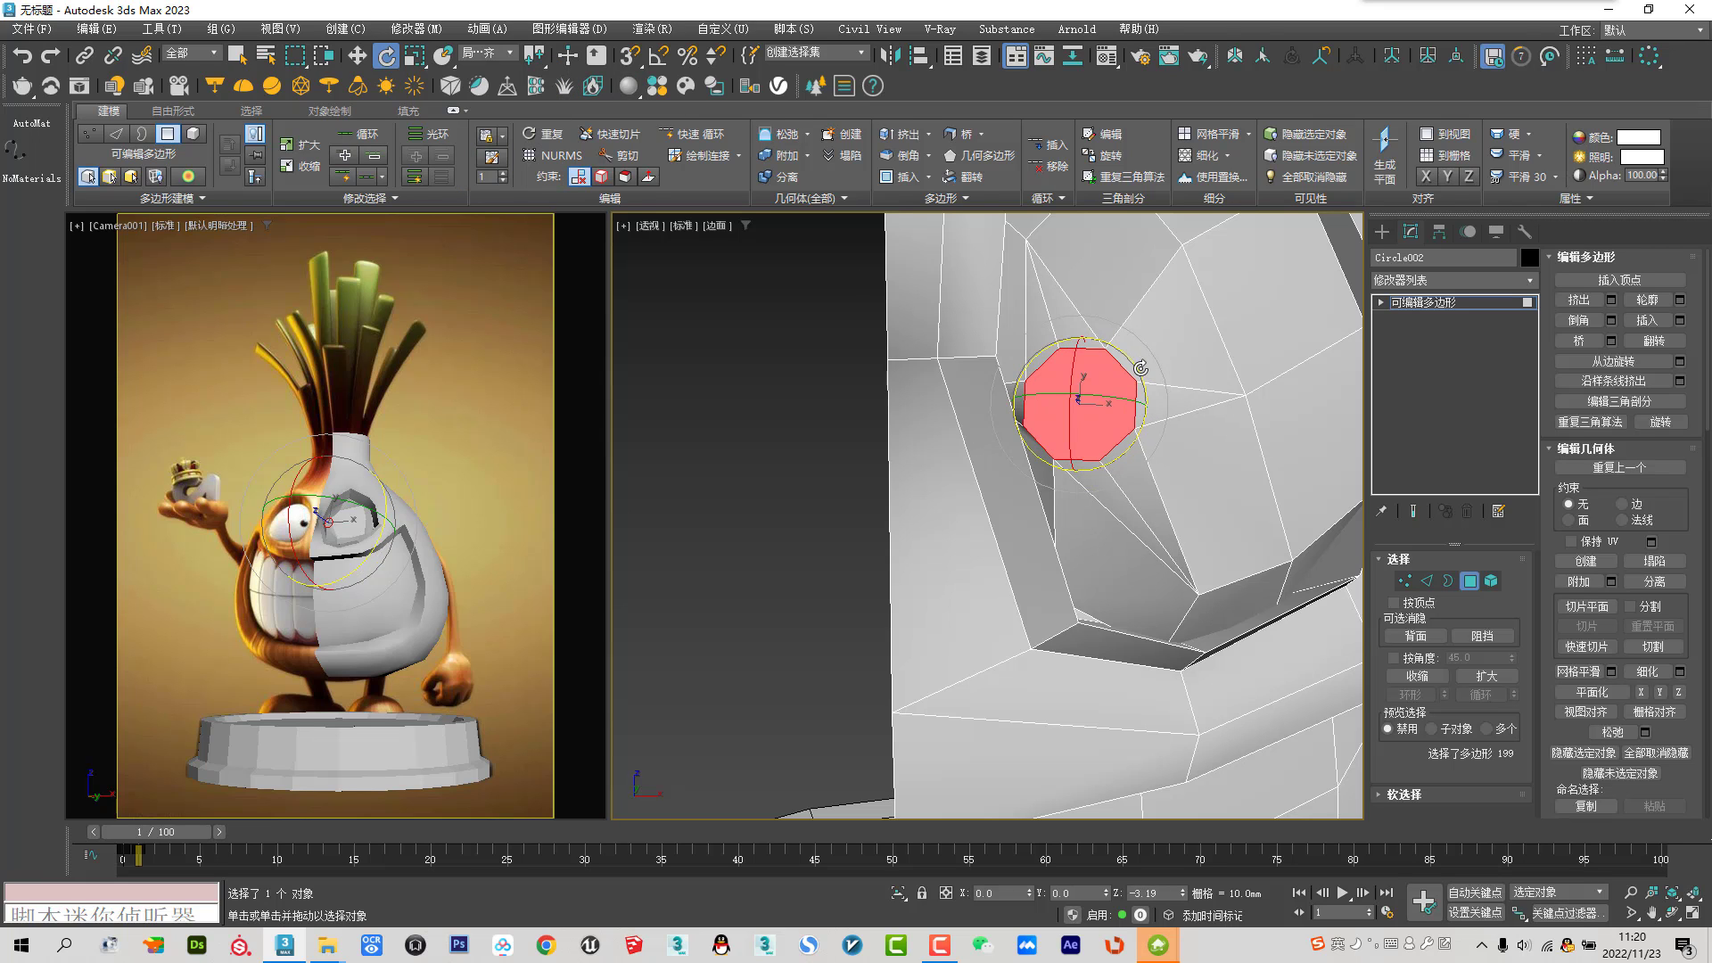
Bevel the cap inward into a small octagon and collapse it to a centre vertex
{"action": "right_click", "coordinate": [1125, 365]}
{"action": "left_click", "coordinate": [1159, 376]}
{"action": "left_click", "coordinate": [1578, 320]}
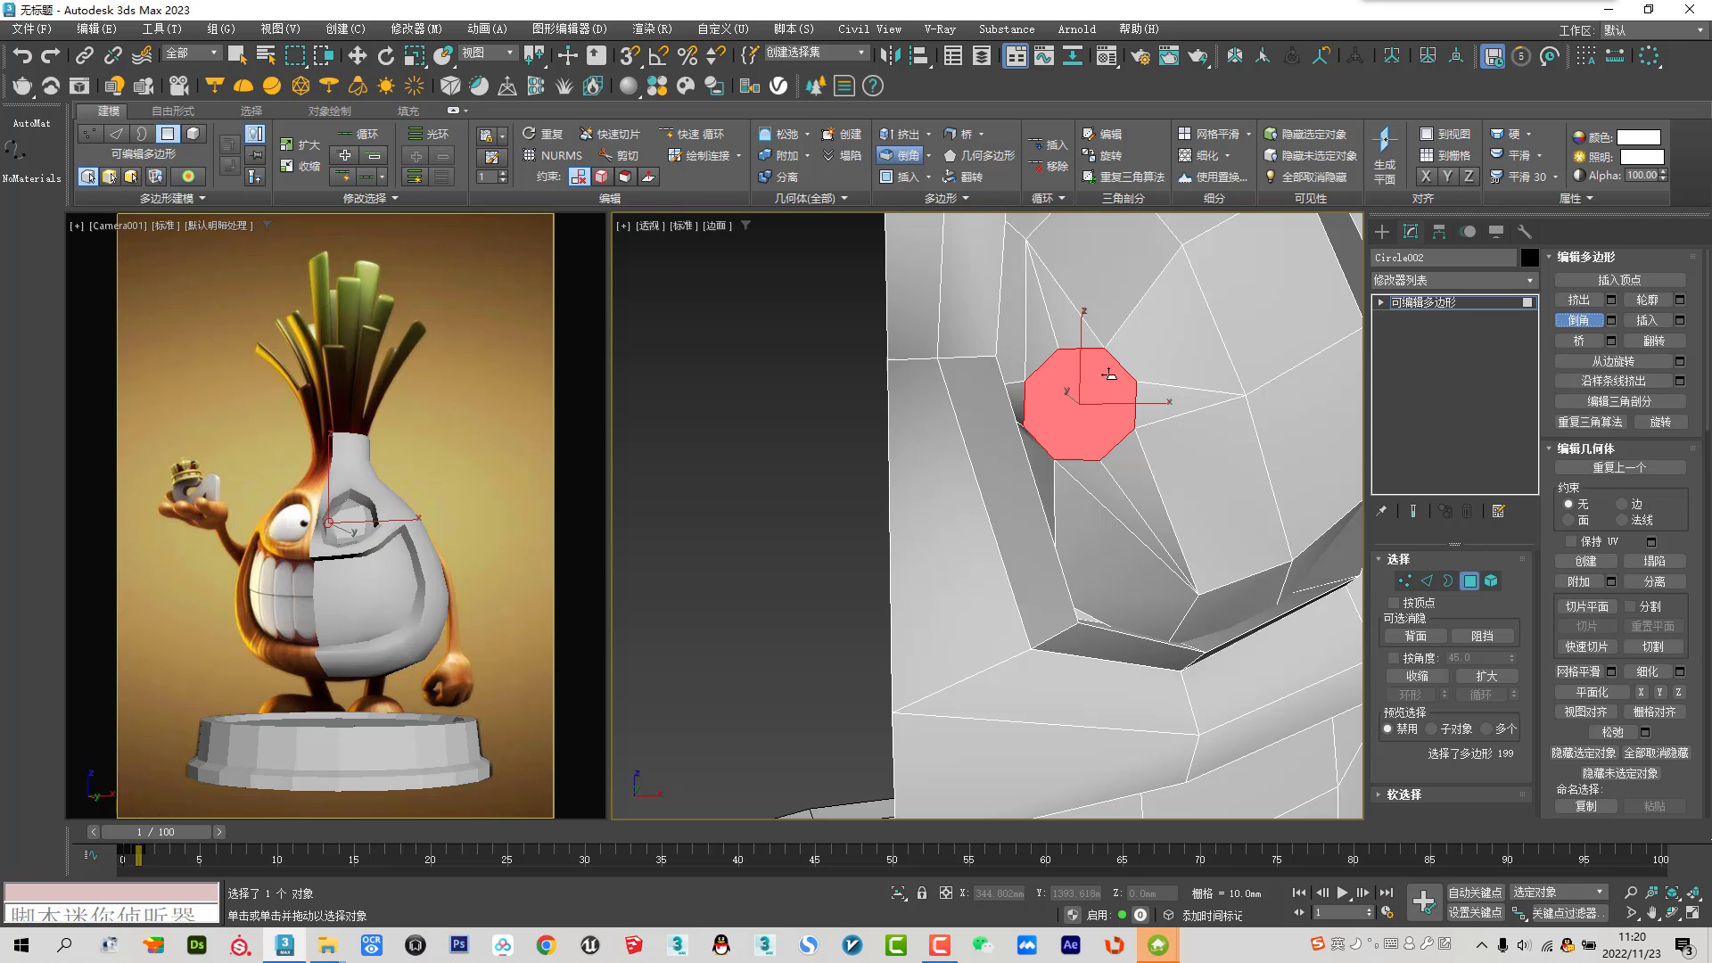
{"action": "left_click_drag", "start_coordinate": [1104, 390], "coordinate": [1098, 390]}
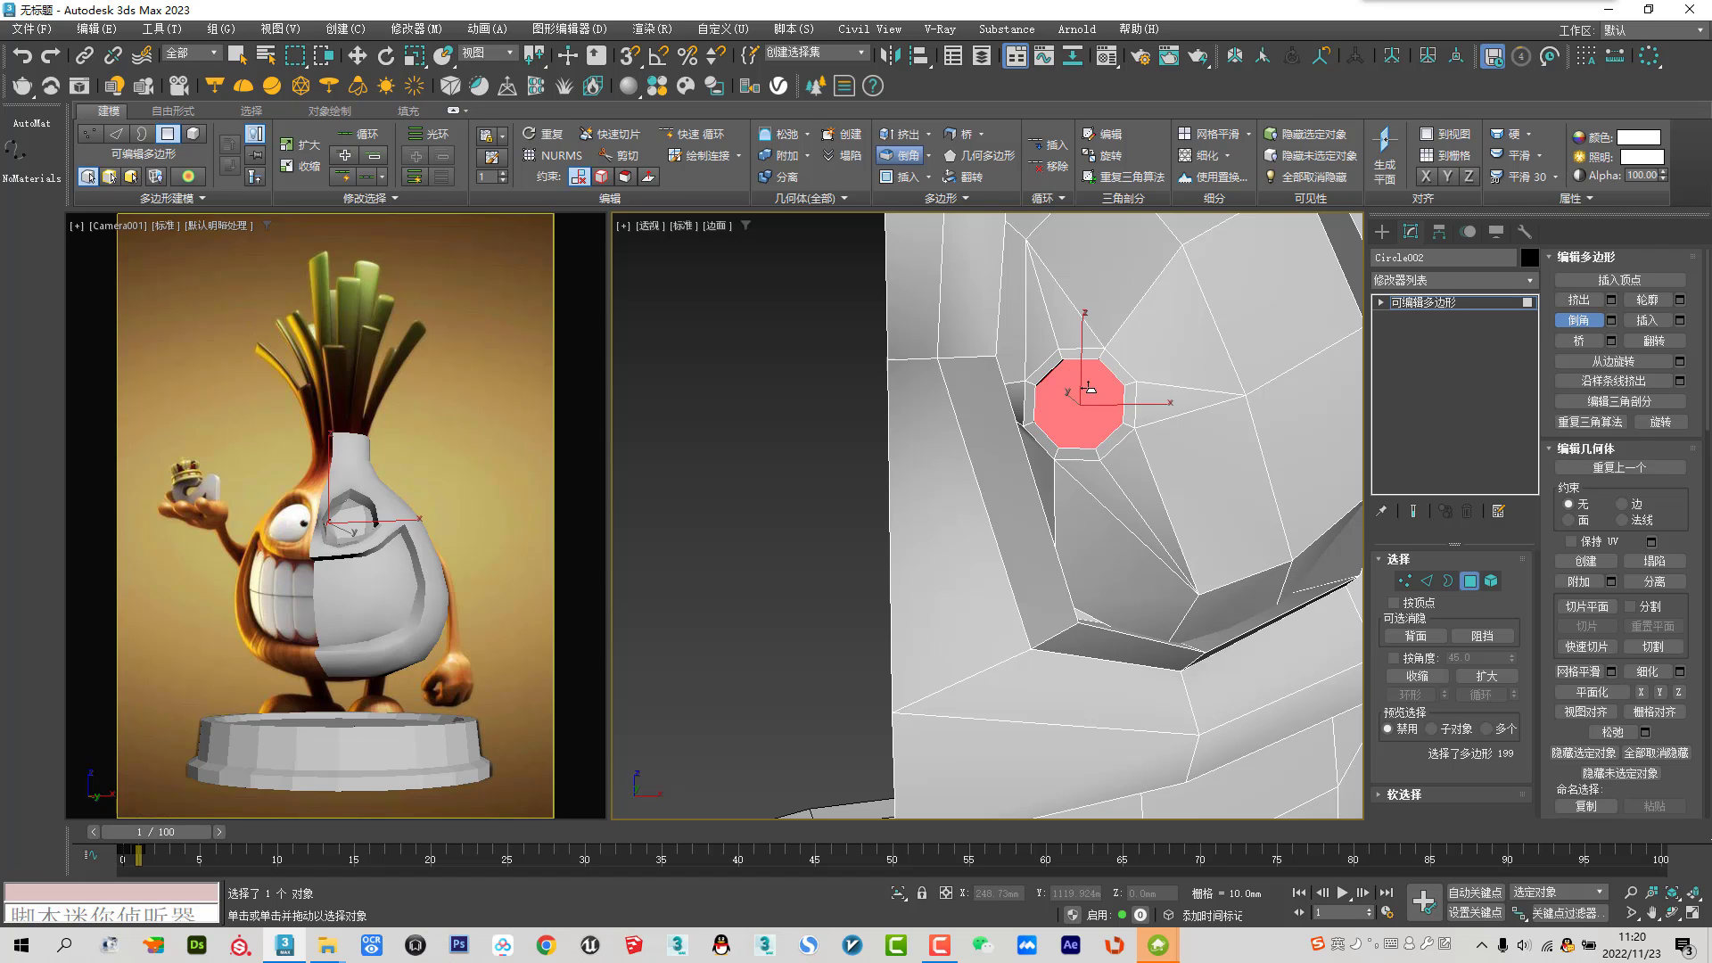
{"action": "left_click_drag", "start_coordinate": [1089, 385], "coordinate": [1082, 393]}
{"action": "left_click", "coordinate": [1654, 562]}
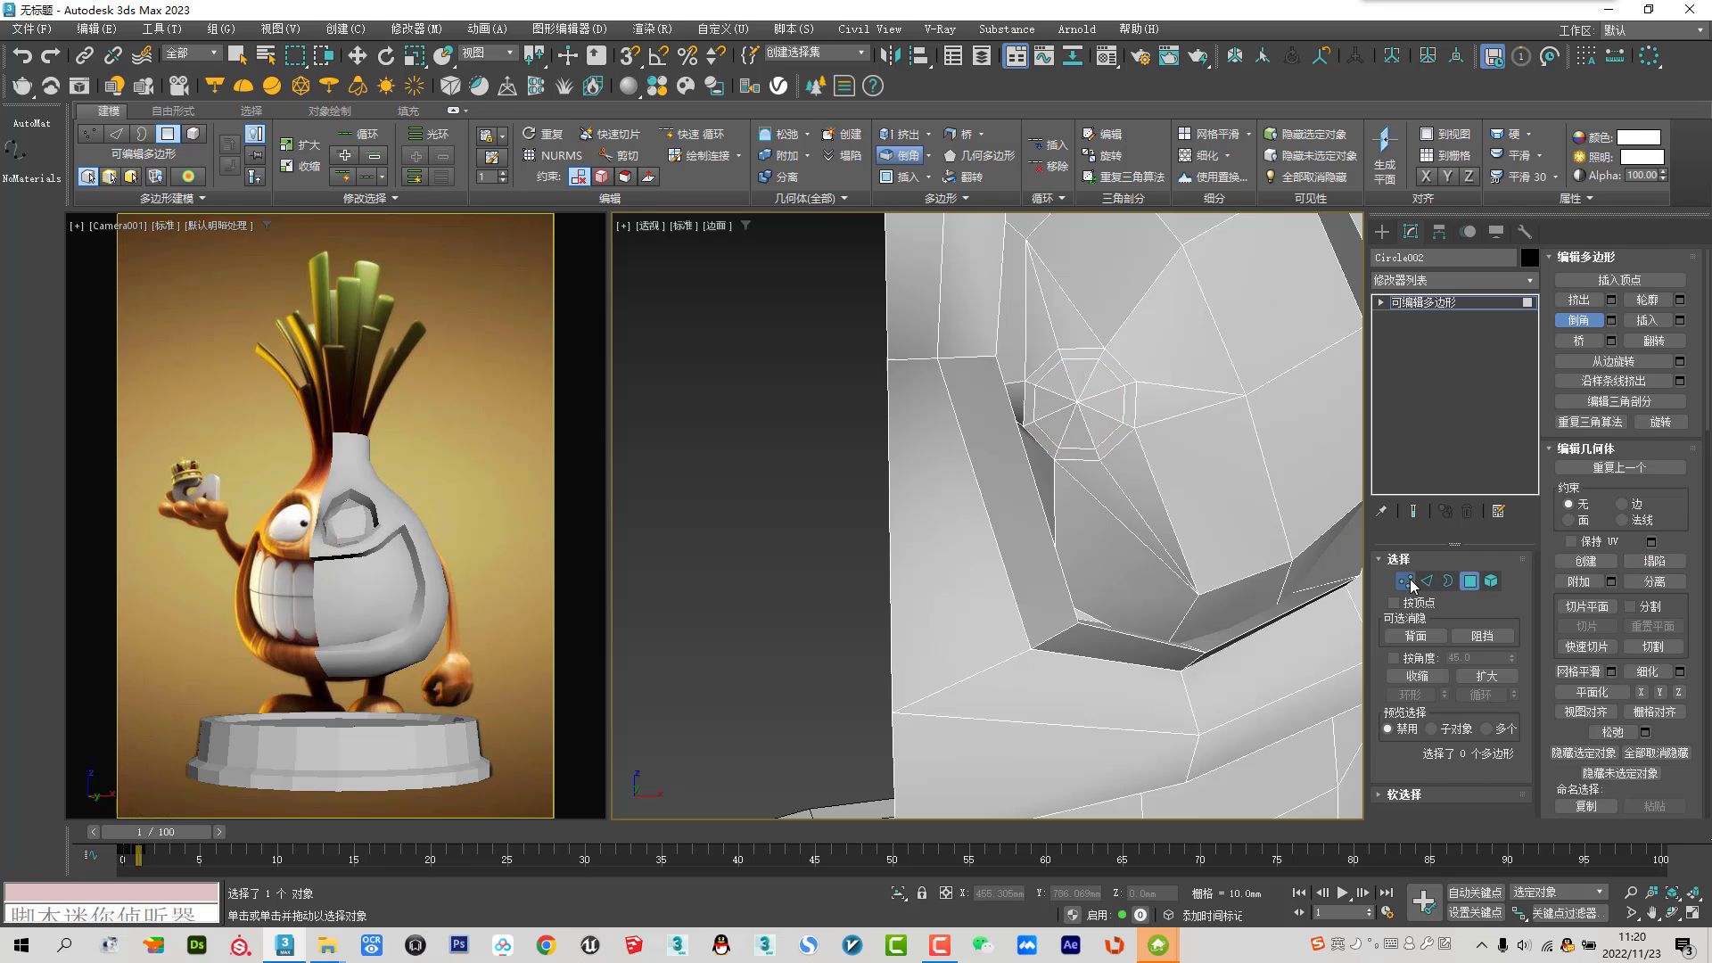
{"action": "left_click", "coordinate": [1407, 582]}
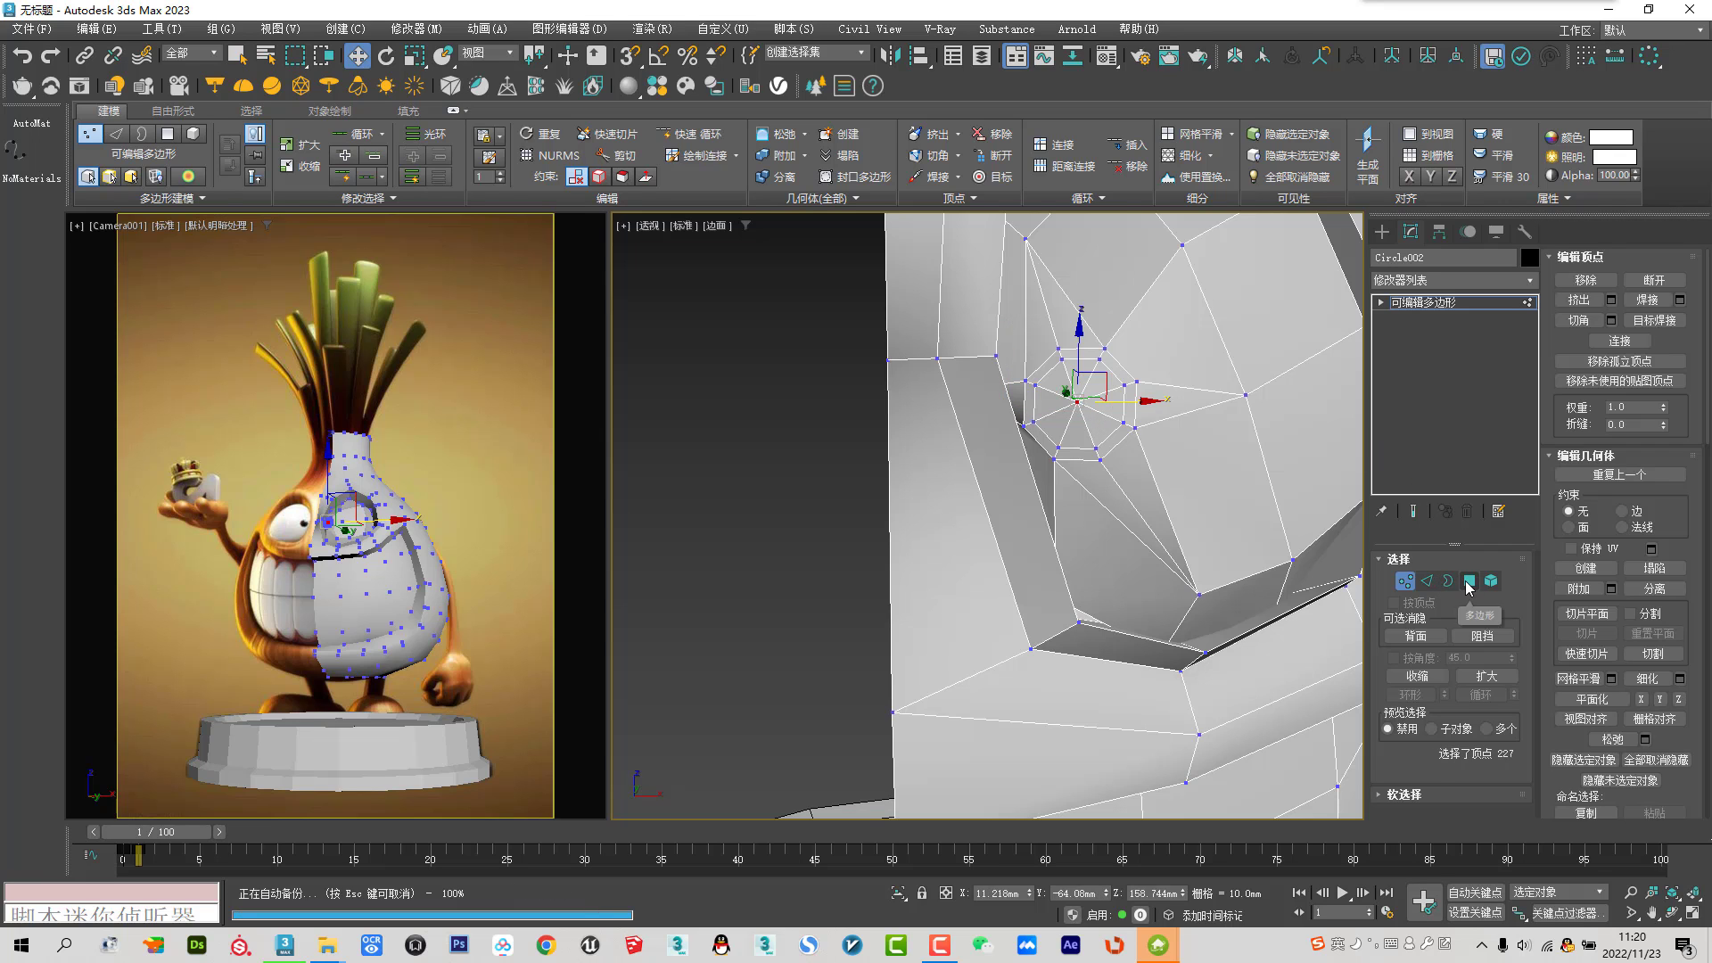
Assign the material to the eye octagon polygons, then briefly preview NURMS smoothing
{"action": "left_click", "coordinate": [1469, 582]}
{"action": "key", "text": "m"}
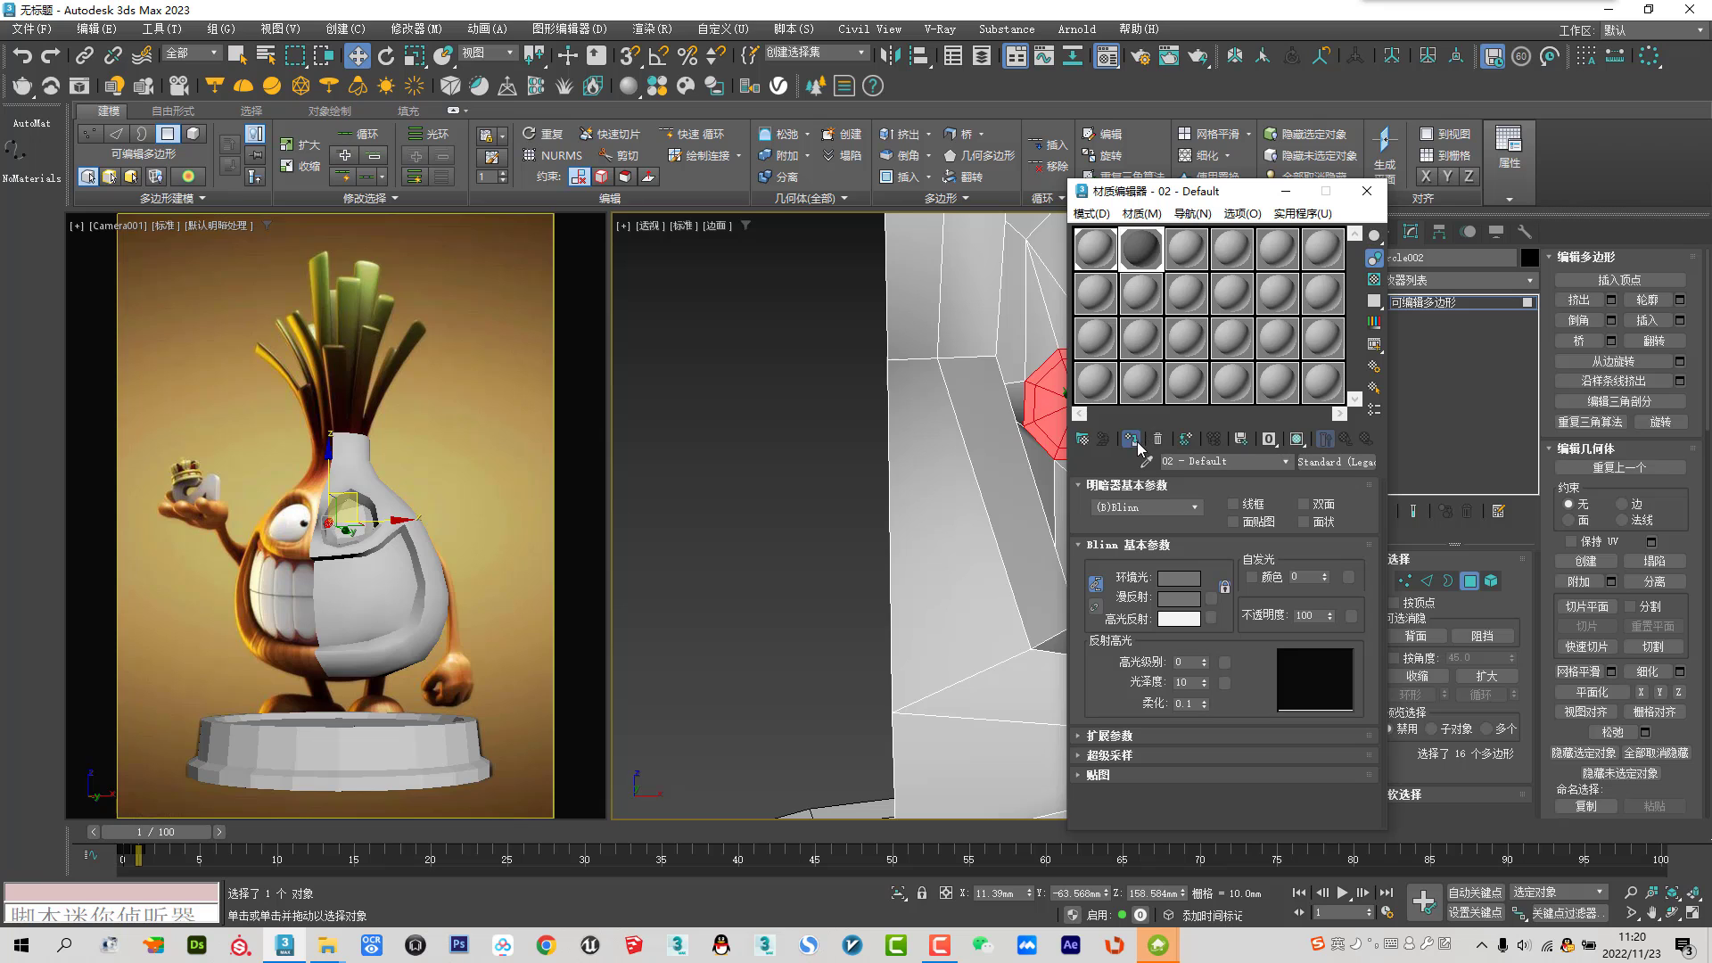
{"action": "left_click", "coordinate": [1139, 441]}
{"action": "left_click", "coordinate": [1366, 191]}
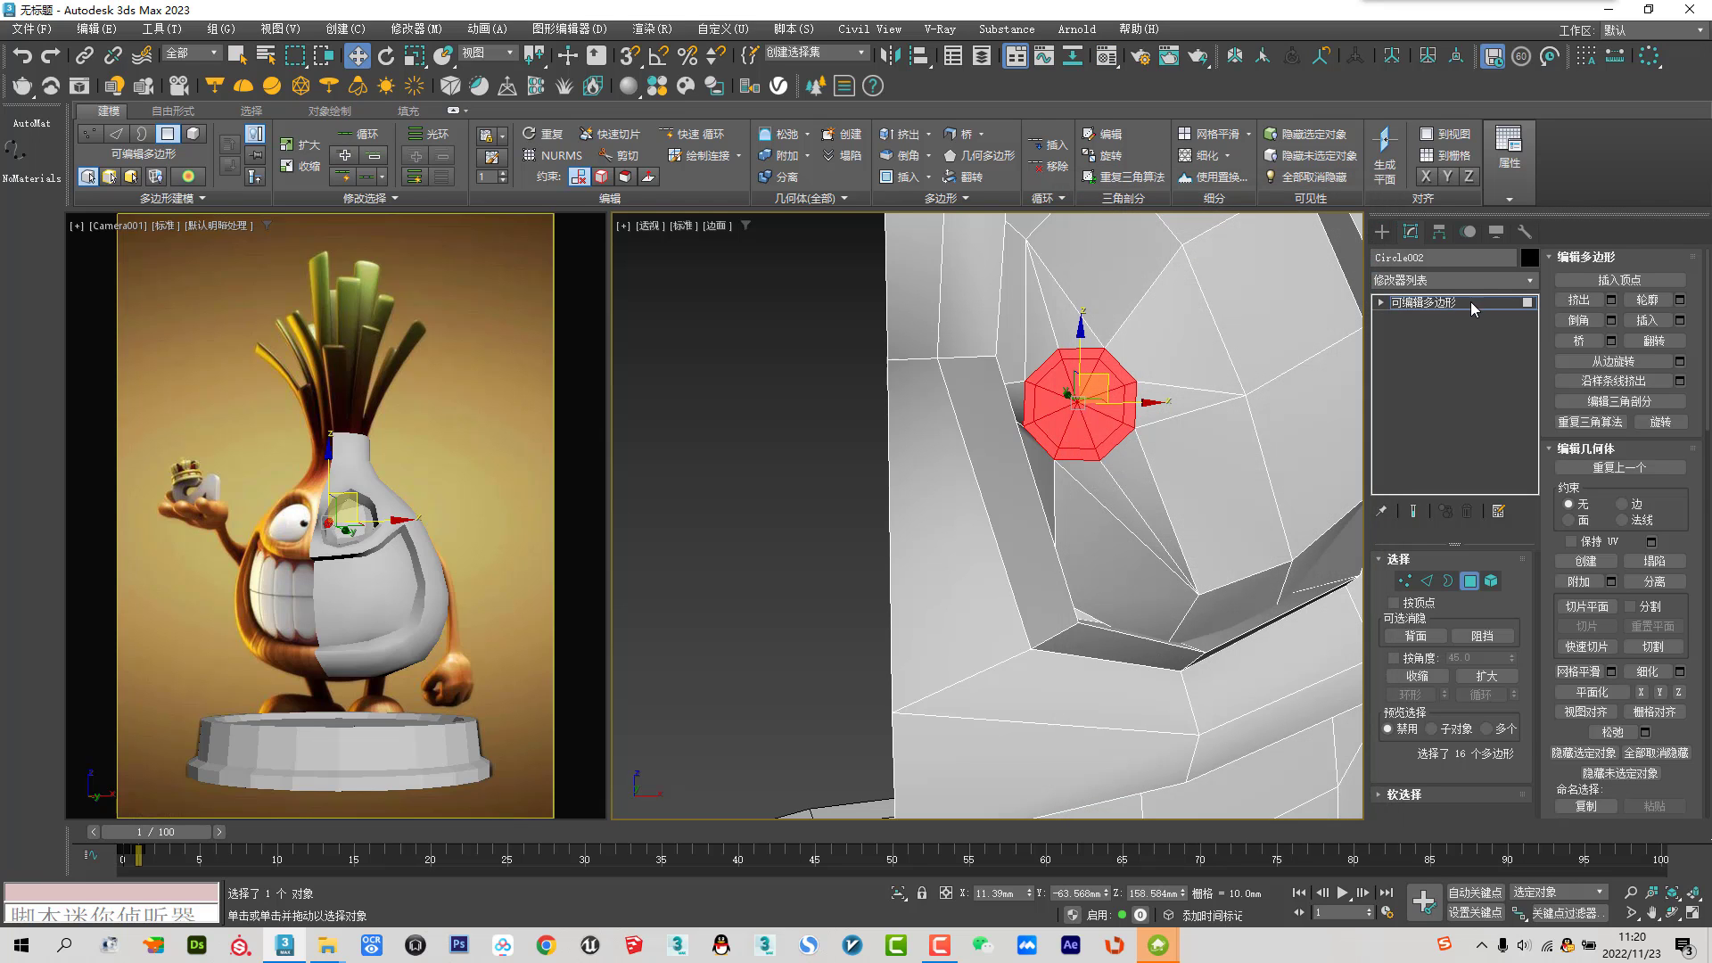
{"action": "left_click", "coordinate": [1469, 301]}
{"action": "left_click", "coordinate": [1602, 718]}
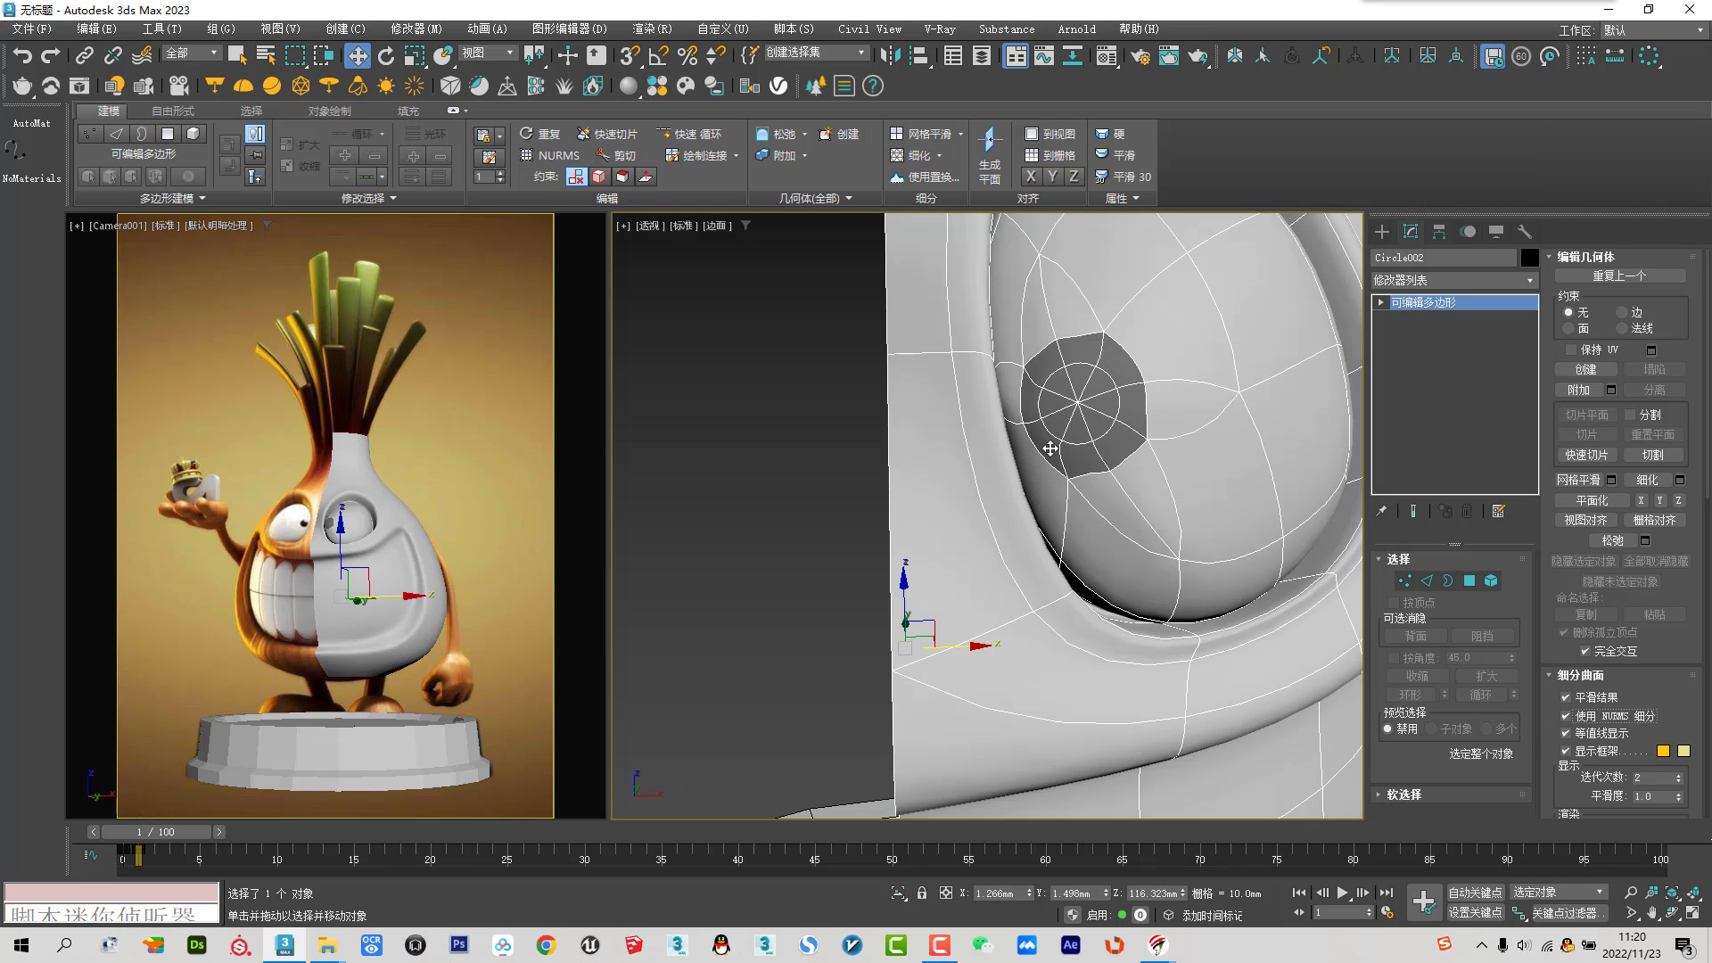
{"action": "scroll", "coordinate": [1060, 384], "scroll_direction": "up", "scroll_amount": 4}
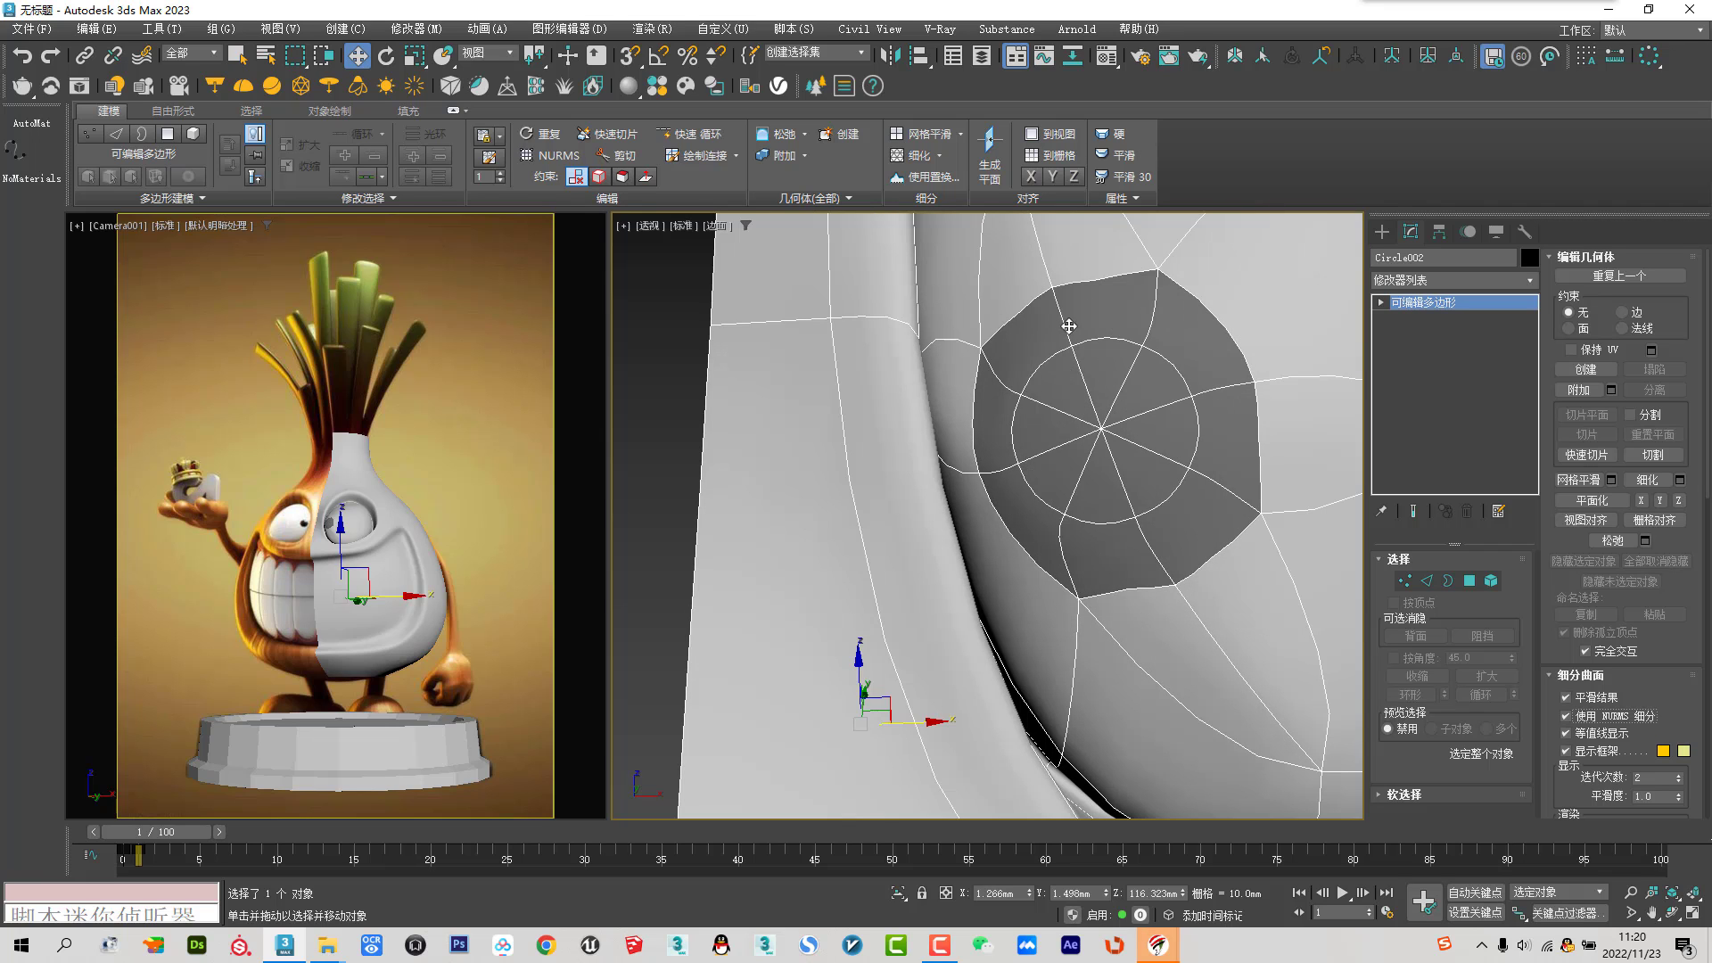
{"action": "scroll", "coordinate": [1228, 429], "scroll_direction": "down", "scroll_amount": 2}
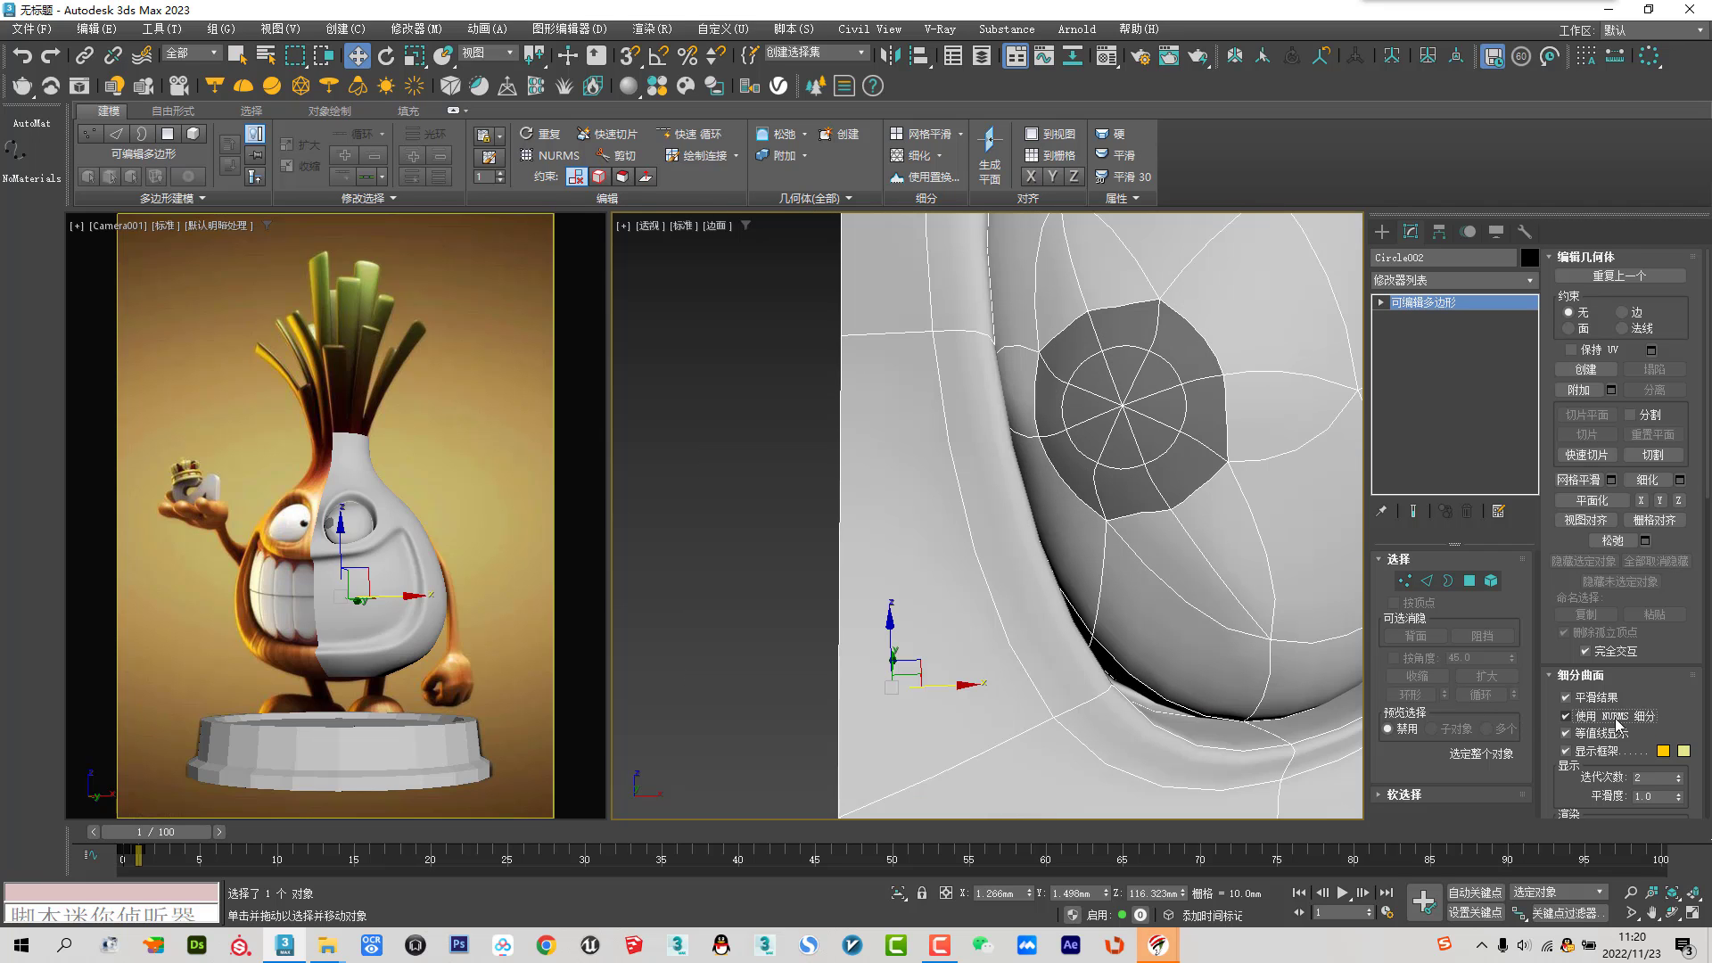
{"action": "left_click", "coordinate": [1616, 721]}
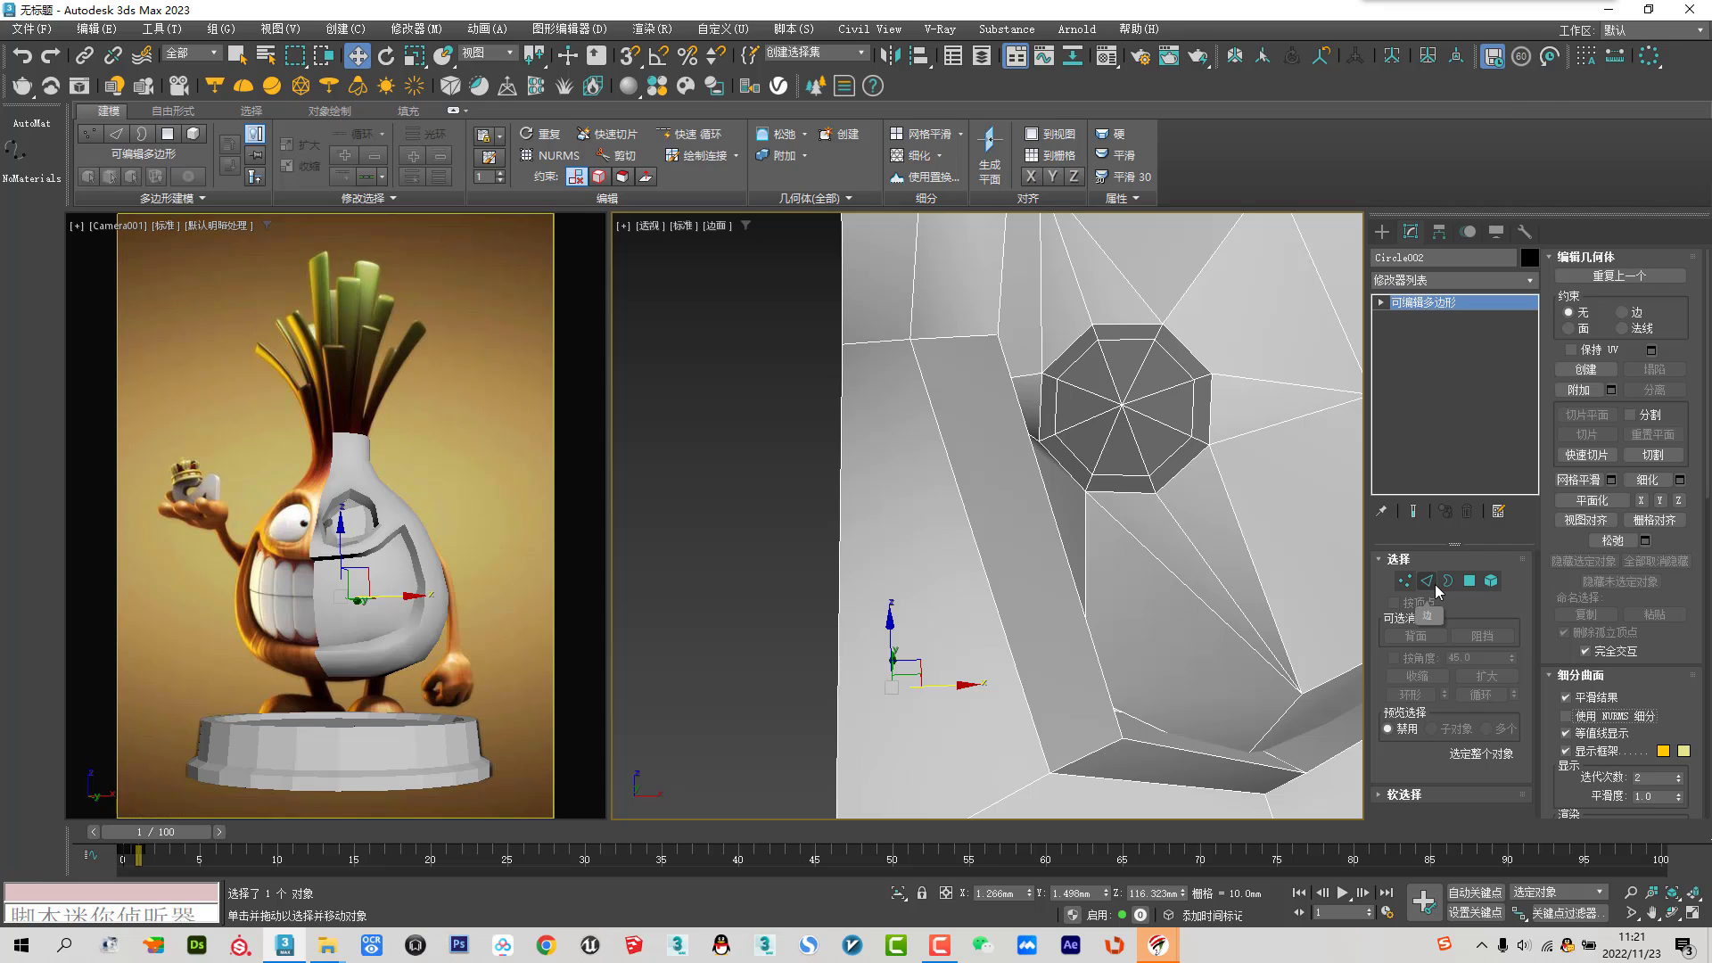
Select an edge ring around the octagon rim and convert it to polygons
{"action": "left_click", "coordinate": [1427, 581]}
{"action": "scroll", "coordinate": [1147, 332], "scroll_direction": "up", "scroll_amount": 6}
{"action": "left_click", "coordinate": [1190, 342]}
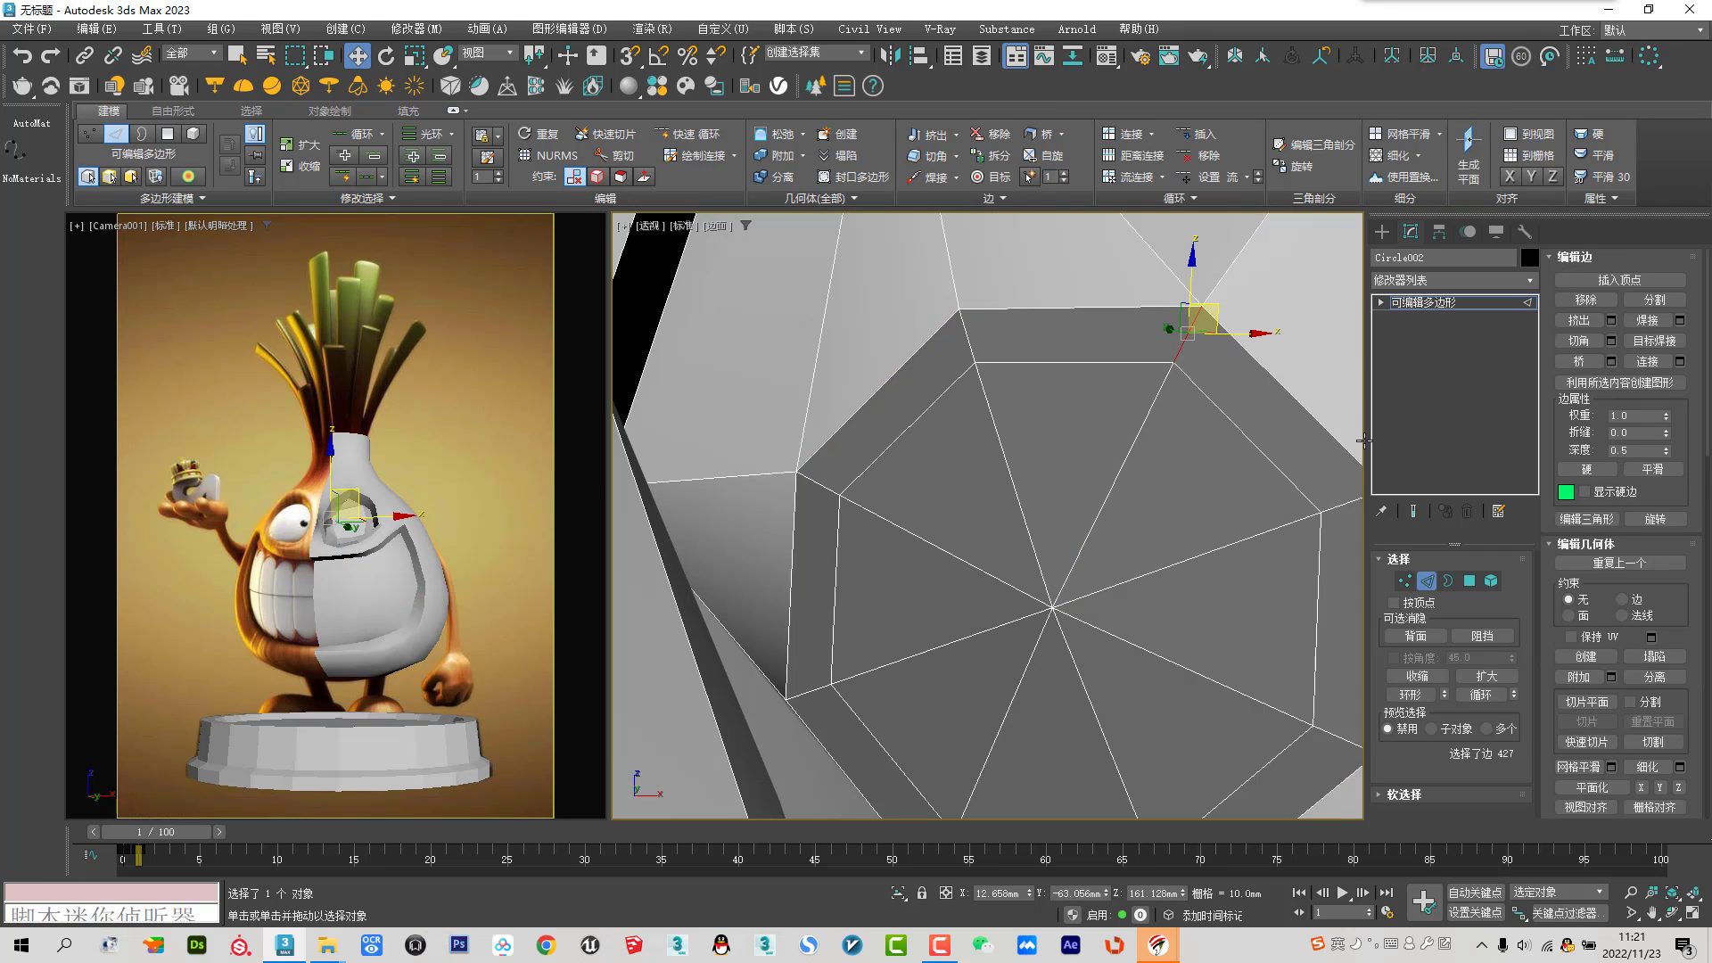
{"action": "key", "text": "ctrl+z"}
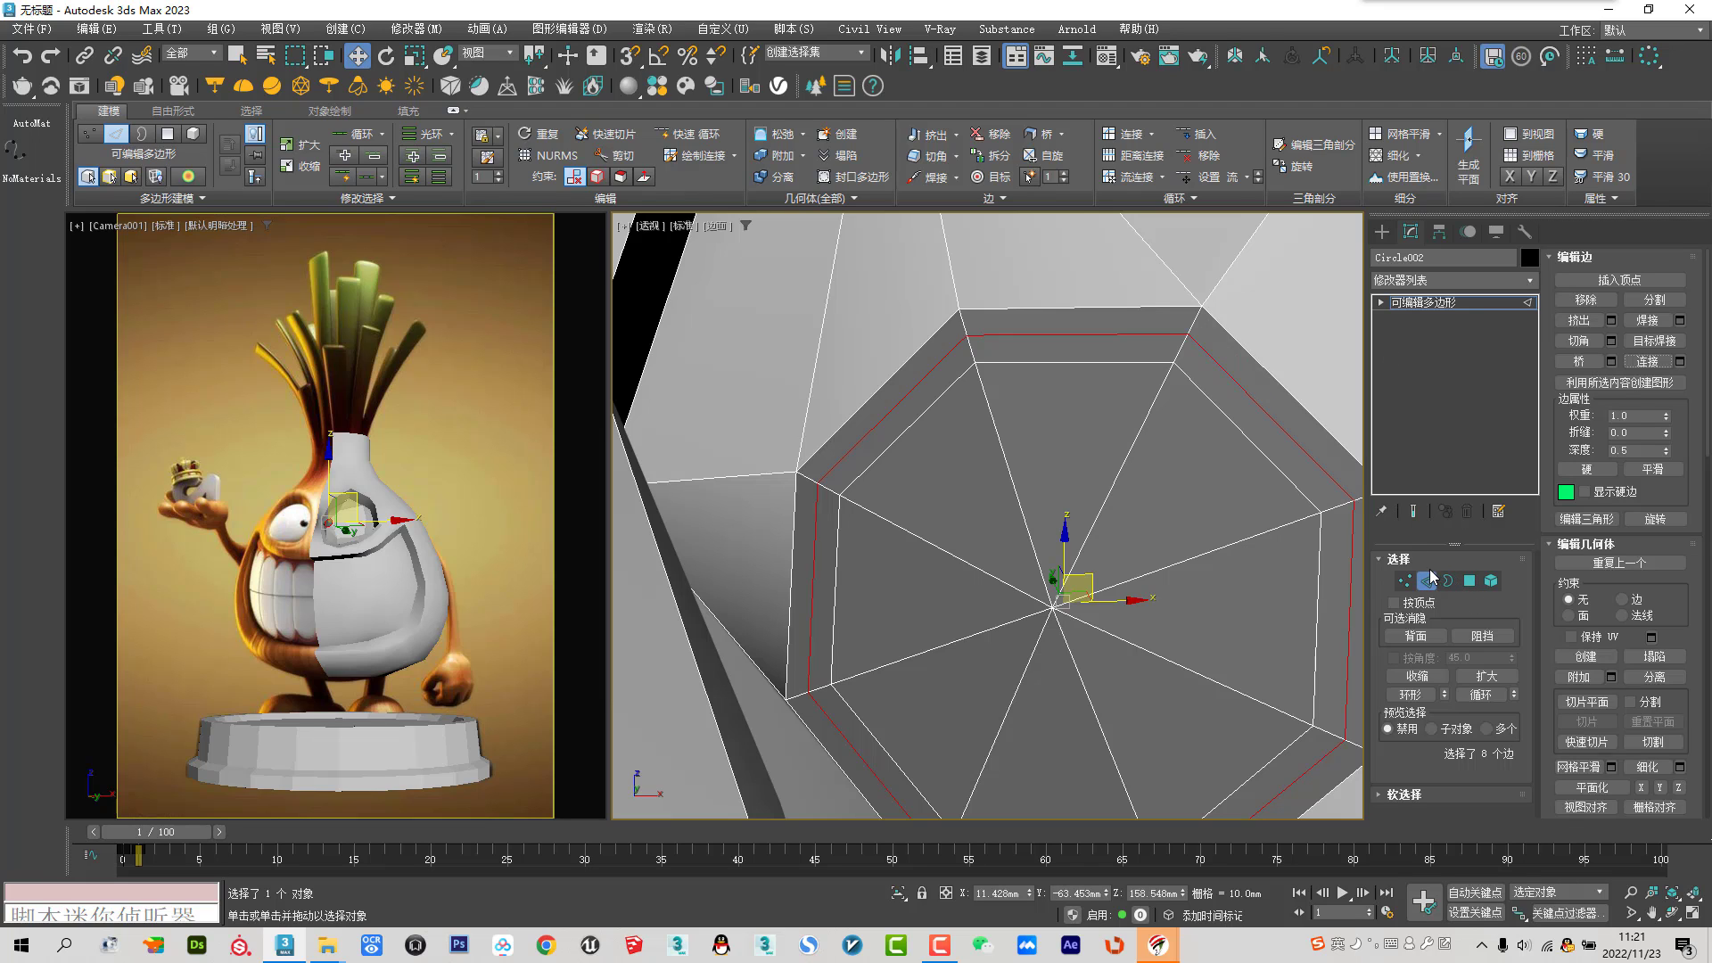
{"action": "left_click", "coordinate": [1194, 317]}
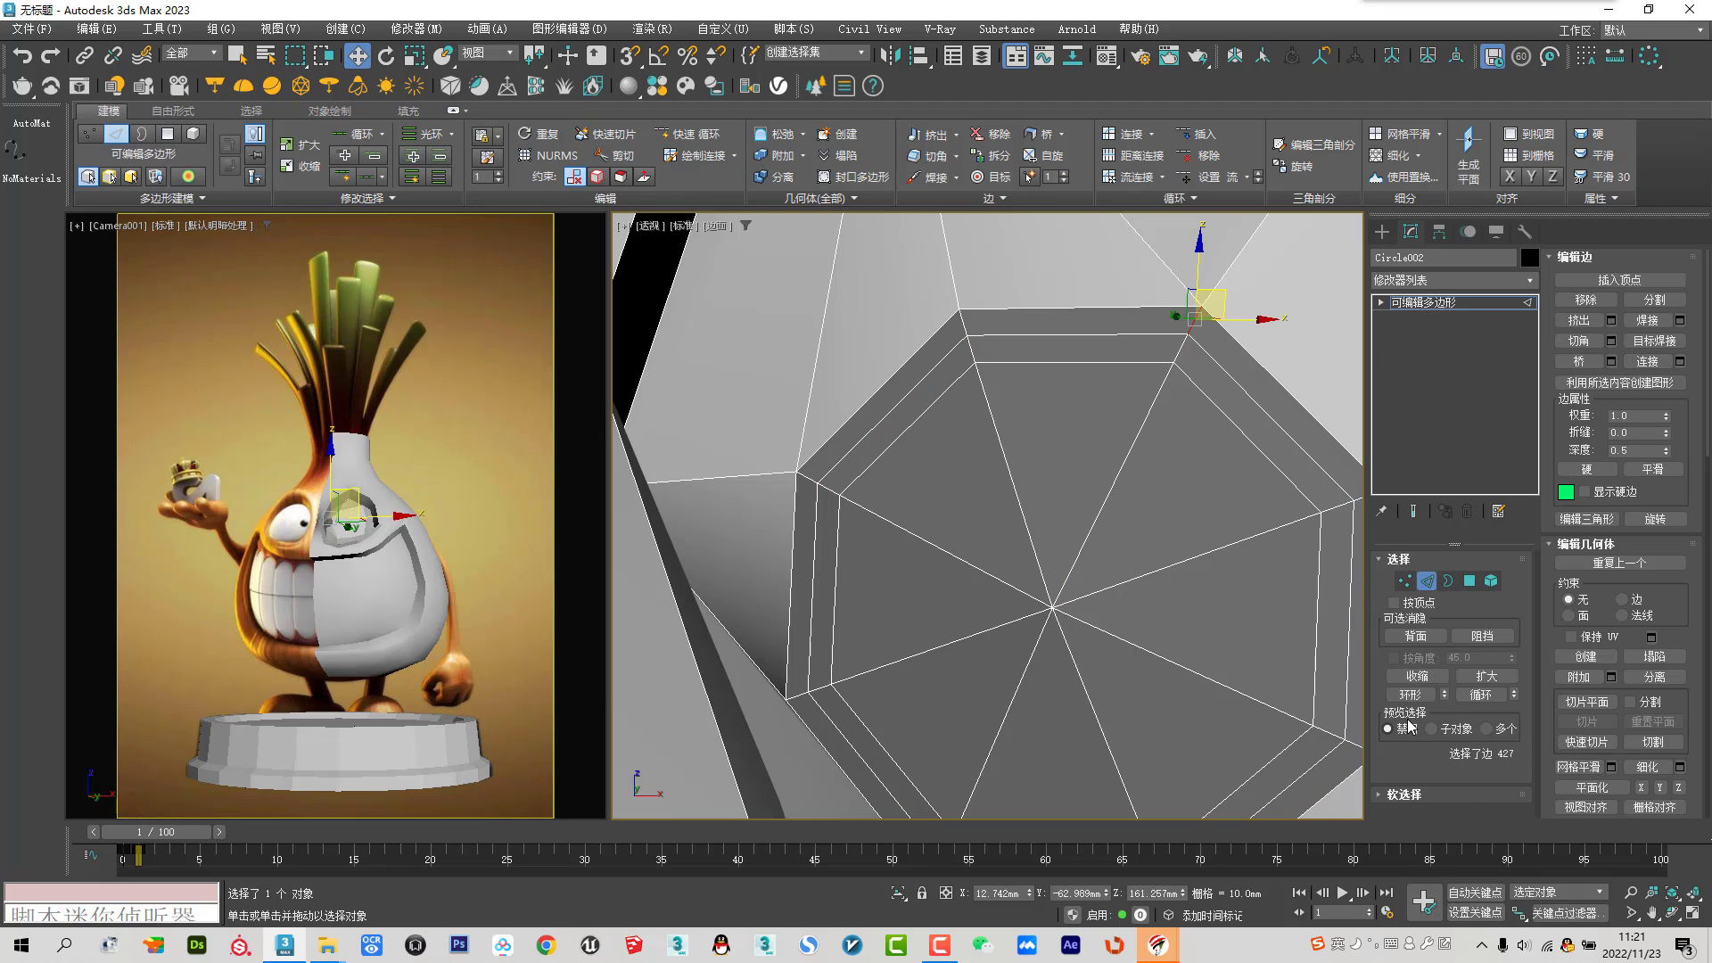
{"action": "left_click", "coordinate": [1411, 695]}
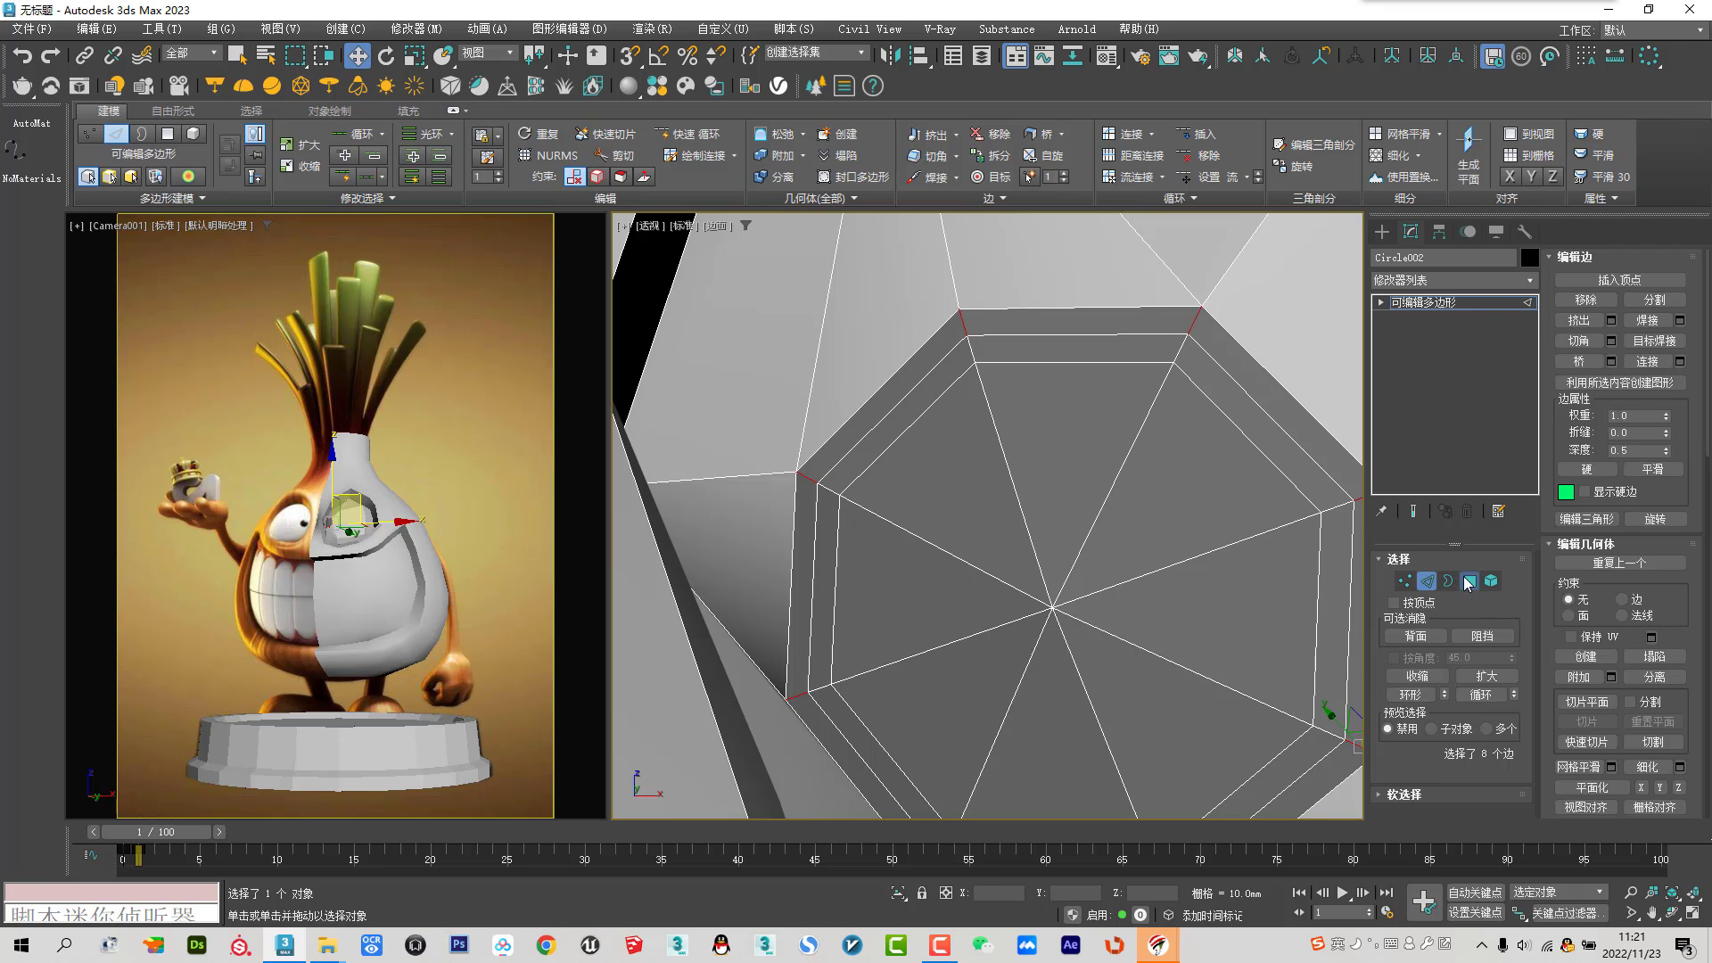
{"action": "left_click", "coordinate": [1470, 580], "text": "ctrl"}
Assign the 01 - Default material to the ring polygons and return to object level
{"action": "key", "text": "m"}
{"action": "left_click", "coordinate": [1105, 252]}
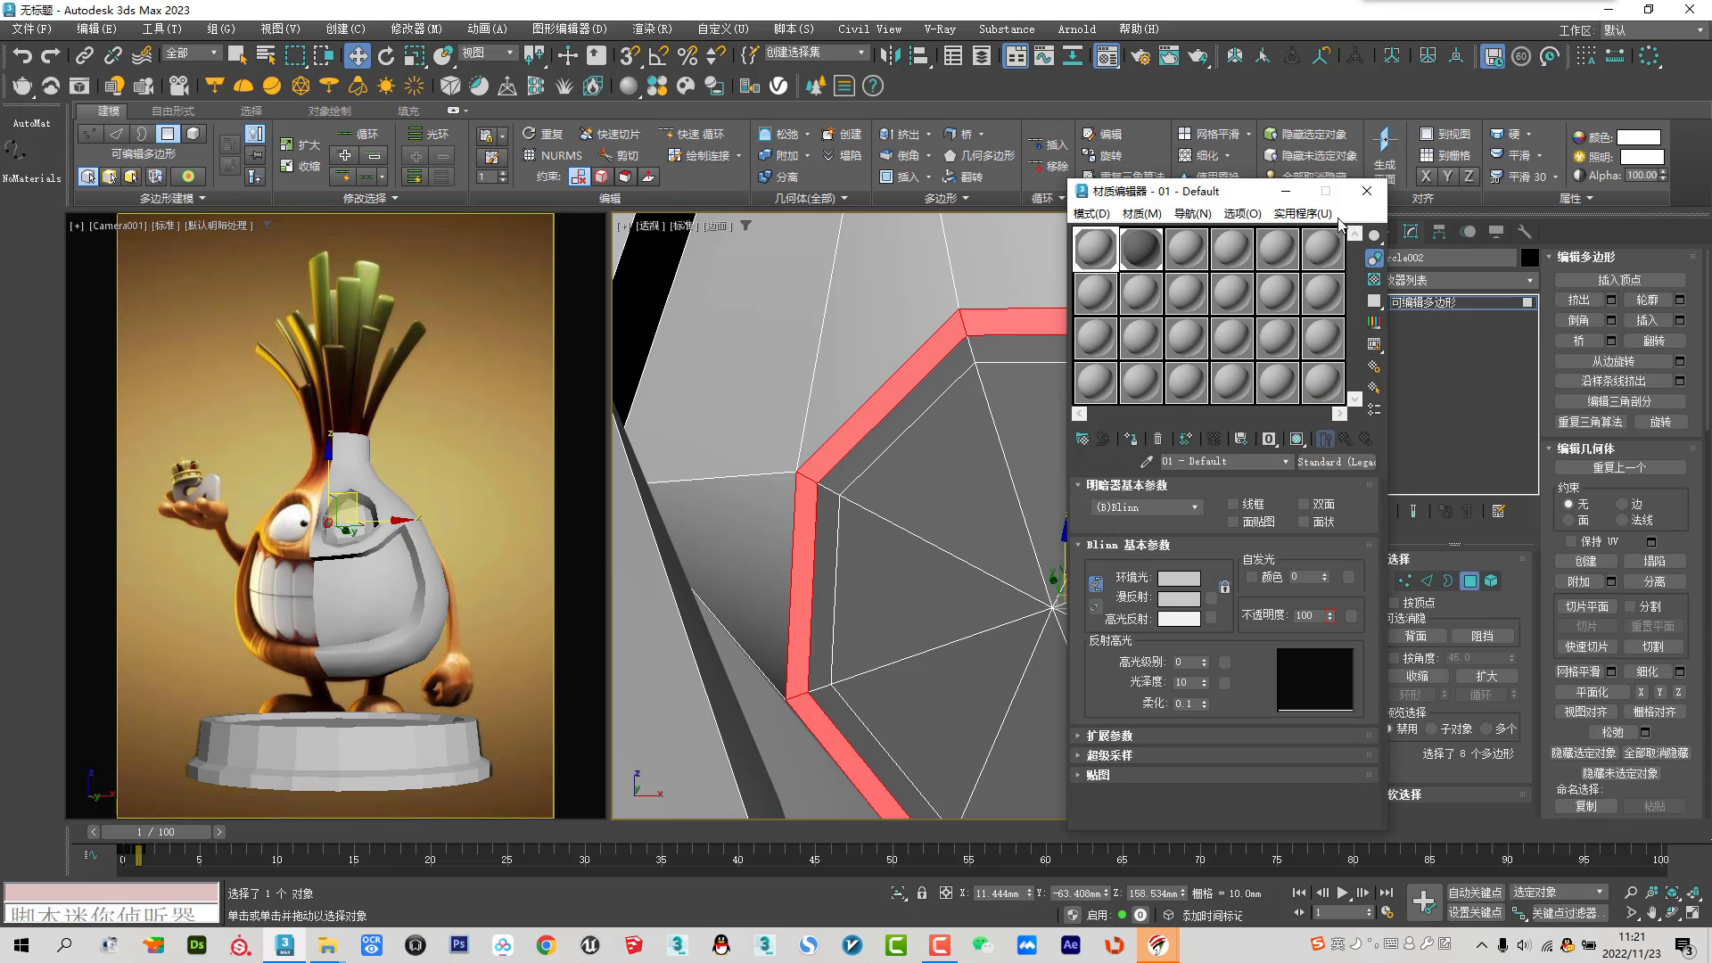
{"action": "left_click", "coordinate": [1366, 191]}
{"action": "left_click", "coordinate": [1469, 581]}
{"action": "scroll", "coordinate": [1574, 701], "scroll_direction": "down", "scroll_amount": 4}
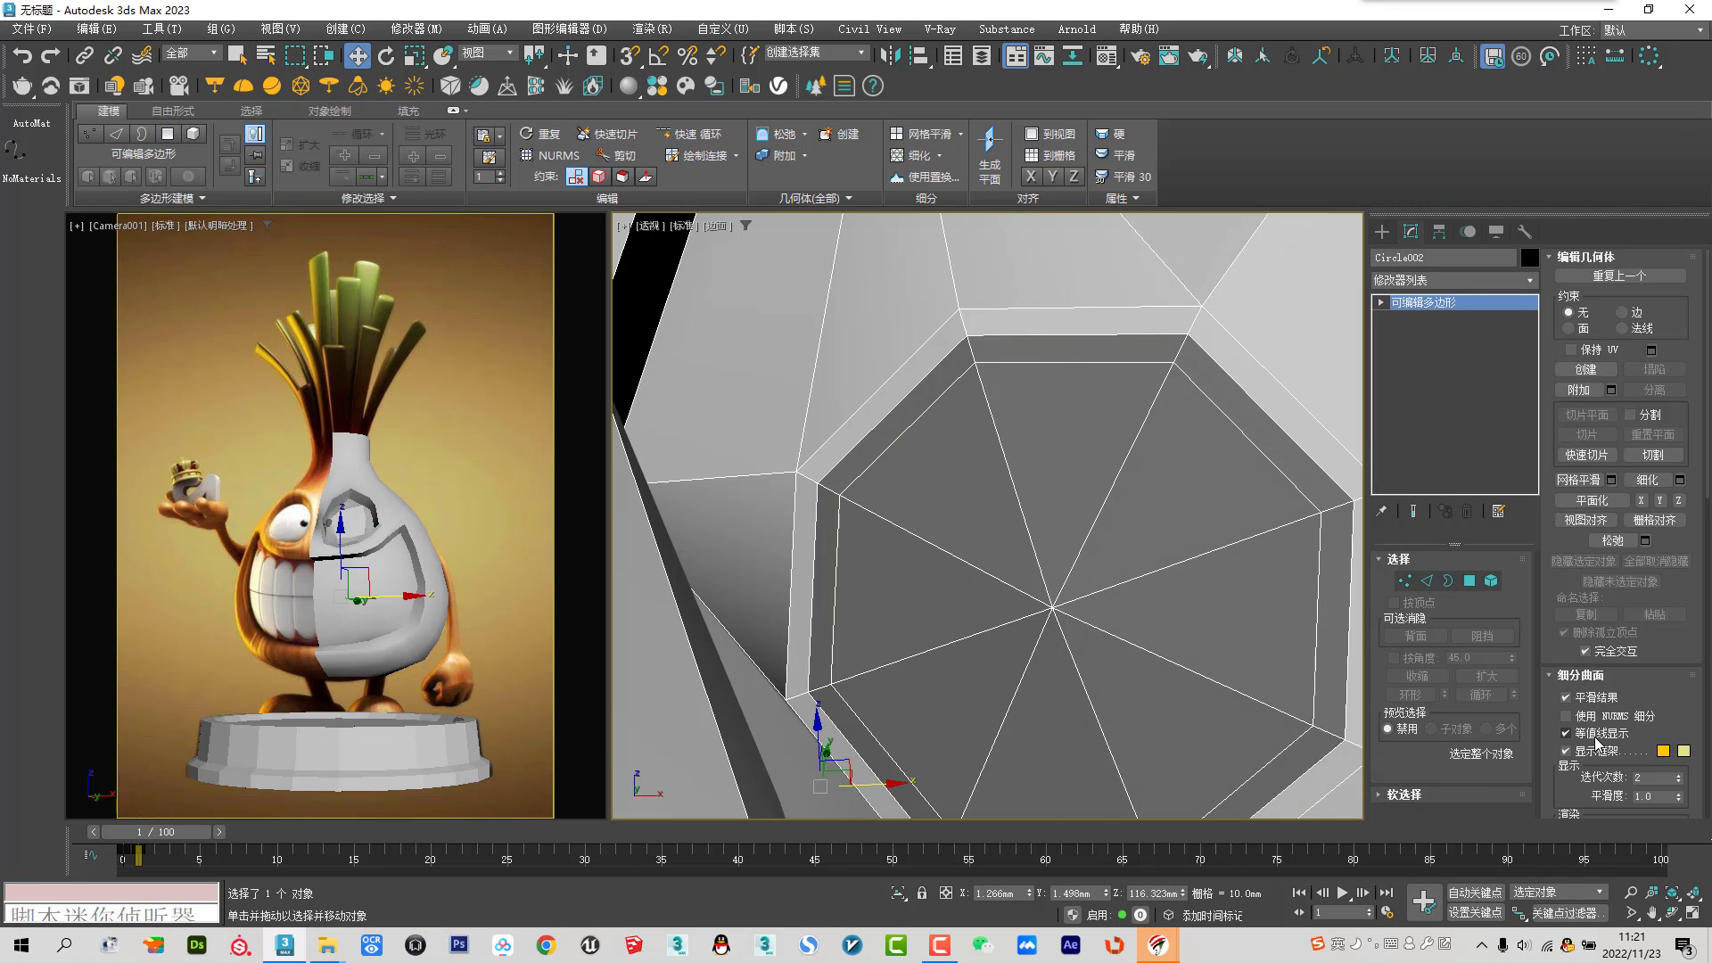
{"action": "left_click", "coordinate": [1597, 719]}
{"action": "scroll", "coordinate": [1089, 535], "scroll_direction": "down", "scroll_amount": 4}
{"action": "scroll", "coordinate": [1088, 537], "scroll_direction": "down", "scroll_amount": 5}
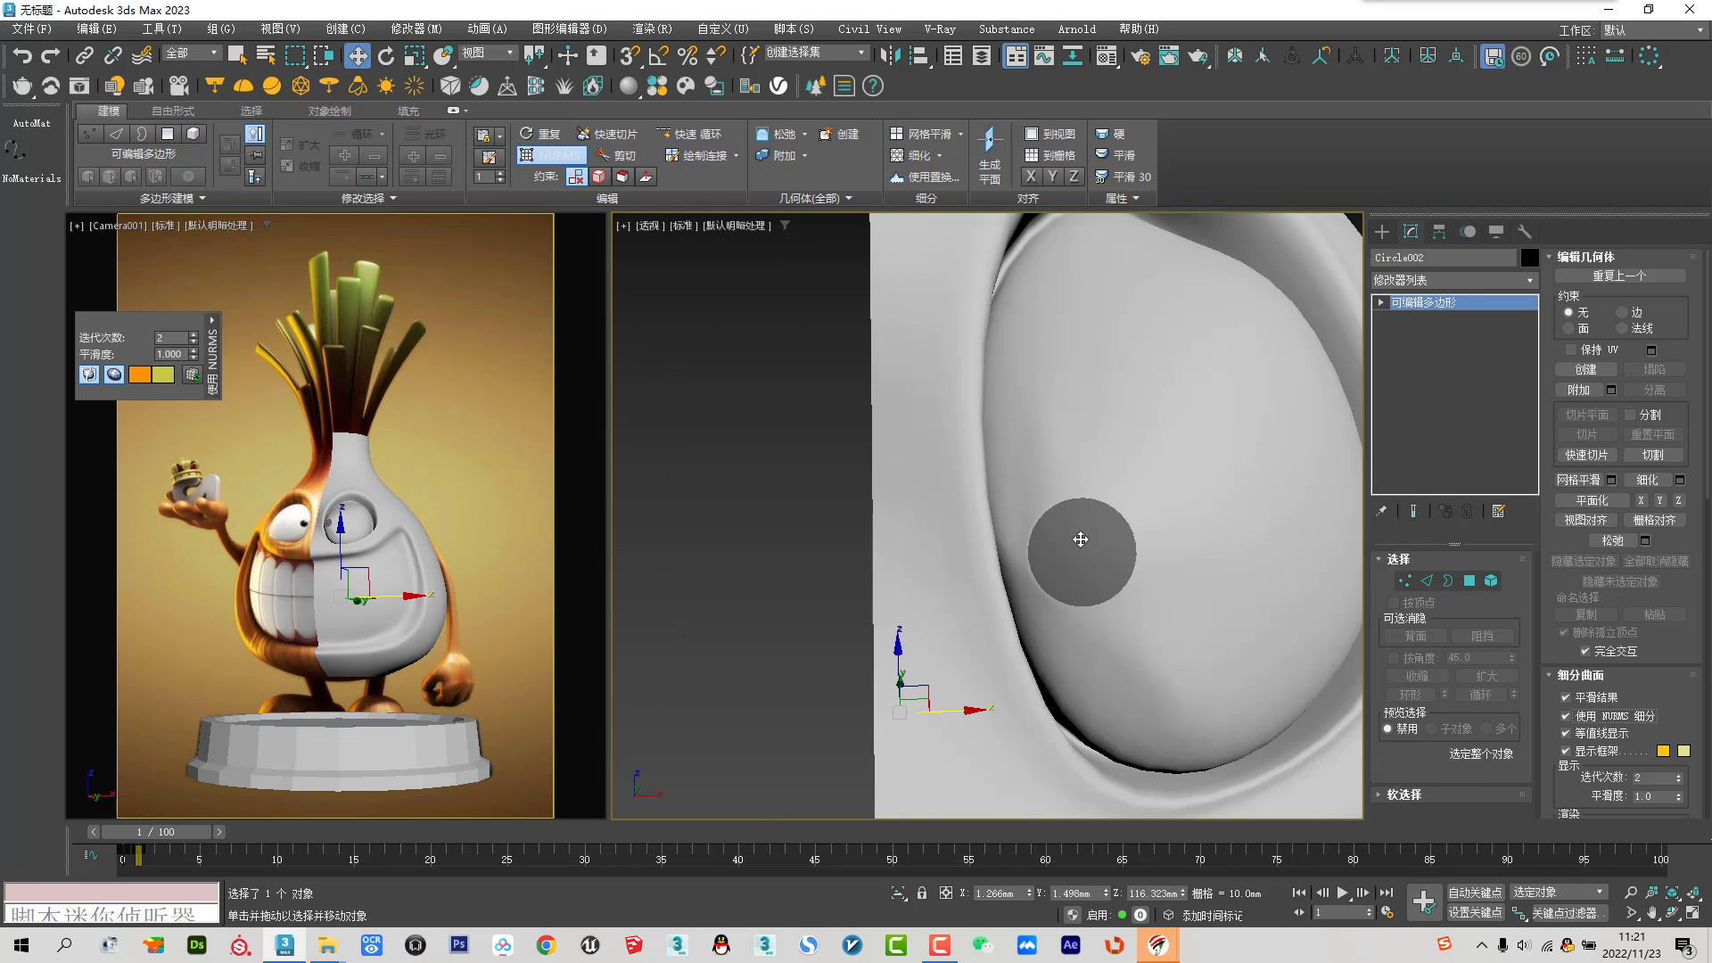
{"action": "scroll", "coordinate": [1085, 553], "scroll_direction": "down", "scroll_amount": 2}
{"action": "scroll", "coordinate": [1083, 590], "scroll_direction": "down", "scroll_amount": 5}
{"action": "scroll", "coordinate": [1088, 580], "scroll_direction": "down", "scroll_amount": 3}
{"action": "scroll", "coordinate": [1093, 569], "scroll_direction": "down", "scroll_amount": 3}
{"action": "scroll", "coordinate": [1096, 560], "scroll_direction": "down", "scroll_amount": 1}
{"action": "middle_click_drag", "start_coordinate": [1096, 560], "coordinate": [1012, 560], "text": "alt"}
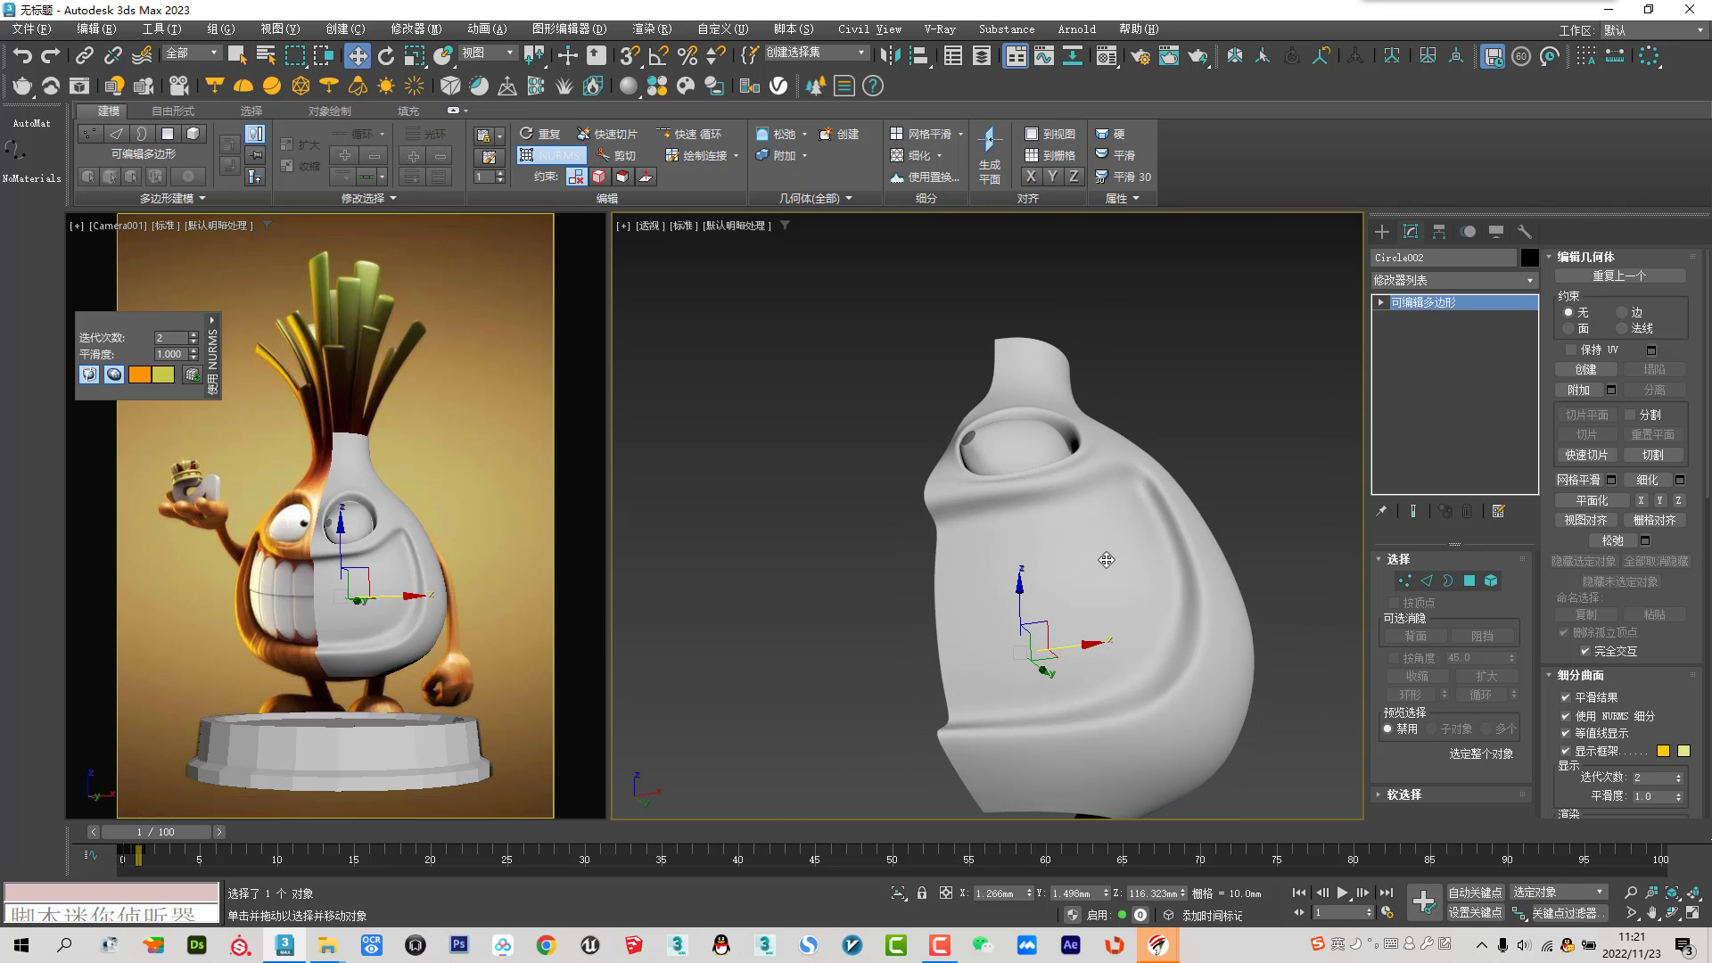
{"action": "scroll", "coordinate": [1099, 497], "scroll_direction": "up", "scroll_amount": 3}
{"action": "scroll", "coordinate": [1089, 487], "scroll_direction": "up", "scroll_amount": 3}
{"action": "scroll", "coordinate": [1070, 480], "scroll_direction": "up", "scroll_amount": 3}
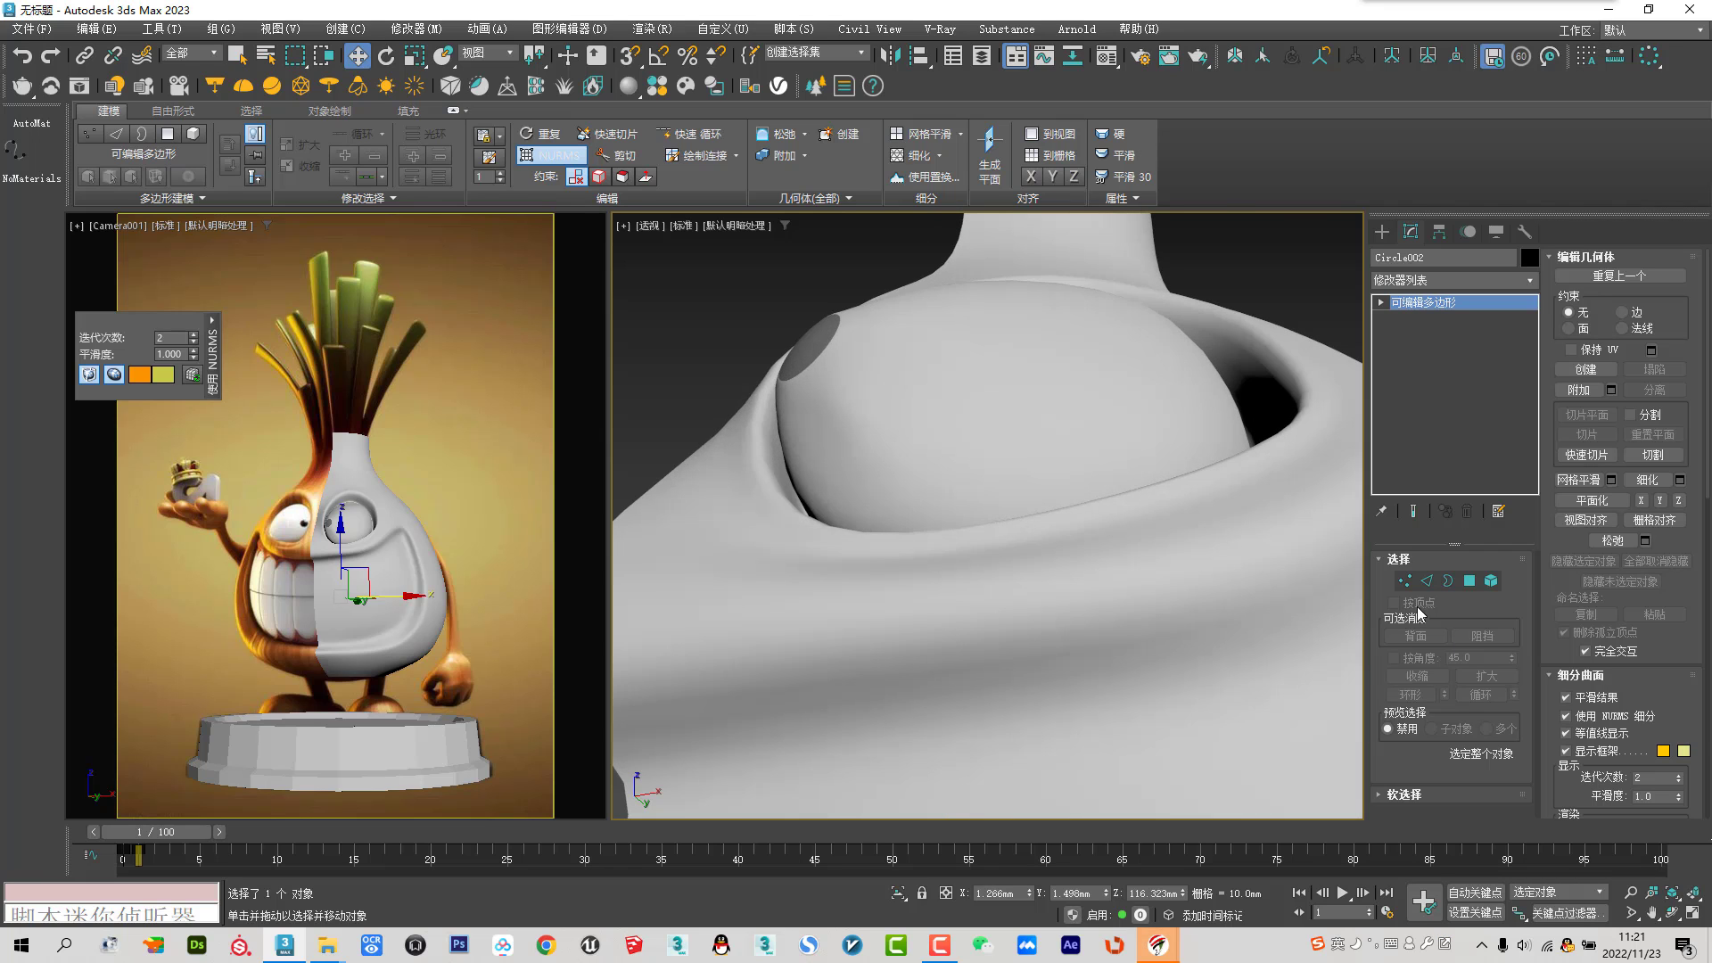
{"action": "left_click", "coordinate": [1581, 718]}
{"action": "key", "text": "F4"}
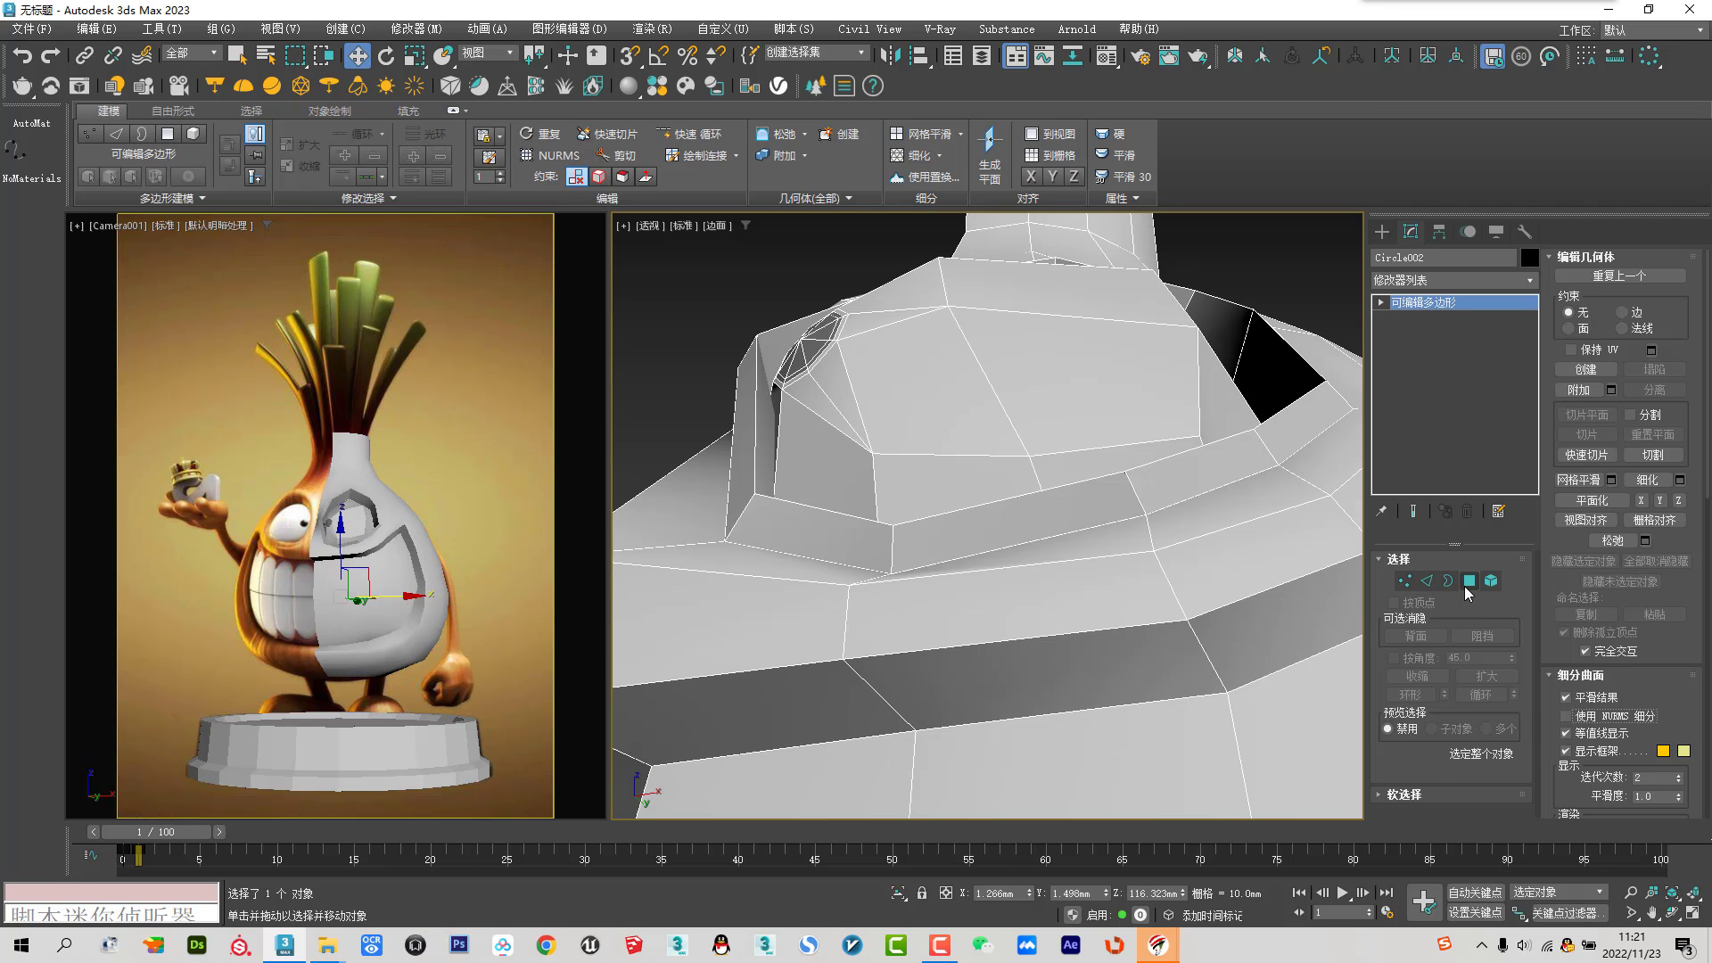
Select the eight eye-socket polygons and grow the selection to 24
{"action": "left_click", "coordinate": [1469, 580]}
{"action": "middle_click_drag", "start_coordinate": [875, 459], "coordinate": [1113, 477], "text": "alt"}
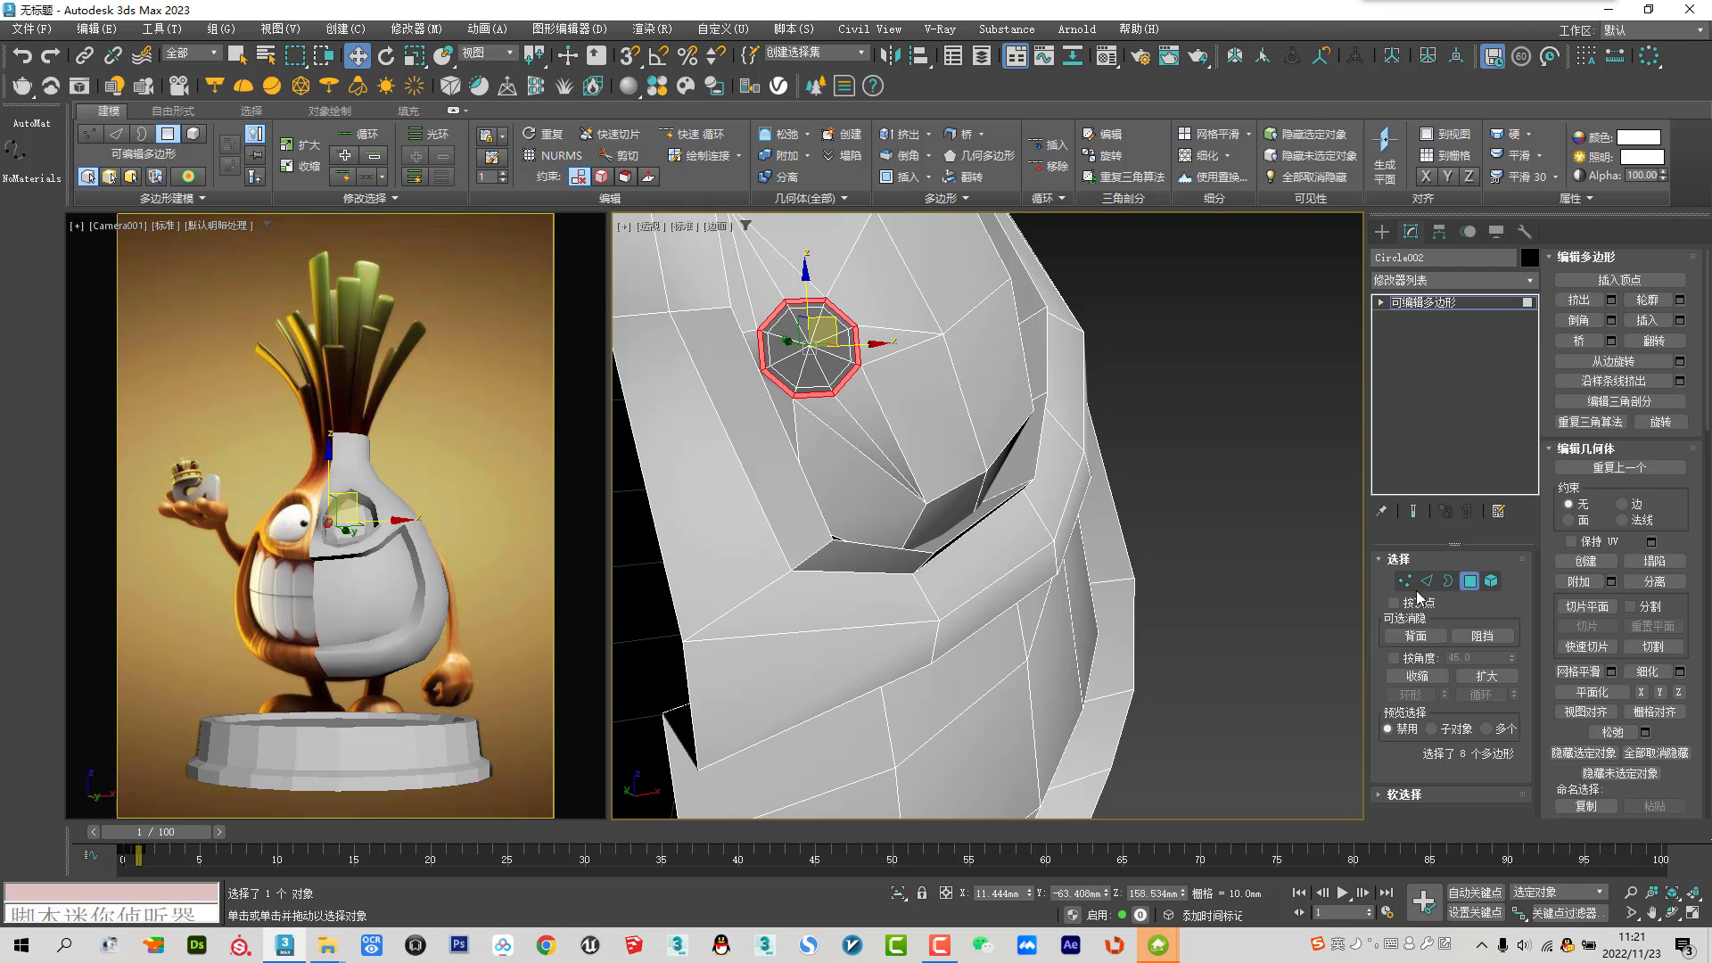
{"action": "left_click", "coordinate": [1404, 581]}
{"action": "mouse_move", "coordinate": [874, 383]}
{"action": "middle_mouse_down", "text": "alt"}
{"action": "mouse_move", "coordinate": [914, 379]}
{"action": "mouse_move", "coordinate": [894, 330]}
{"action": "middle_mouse_up", "text": "alt"}
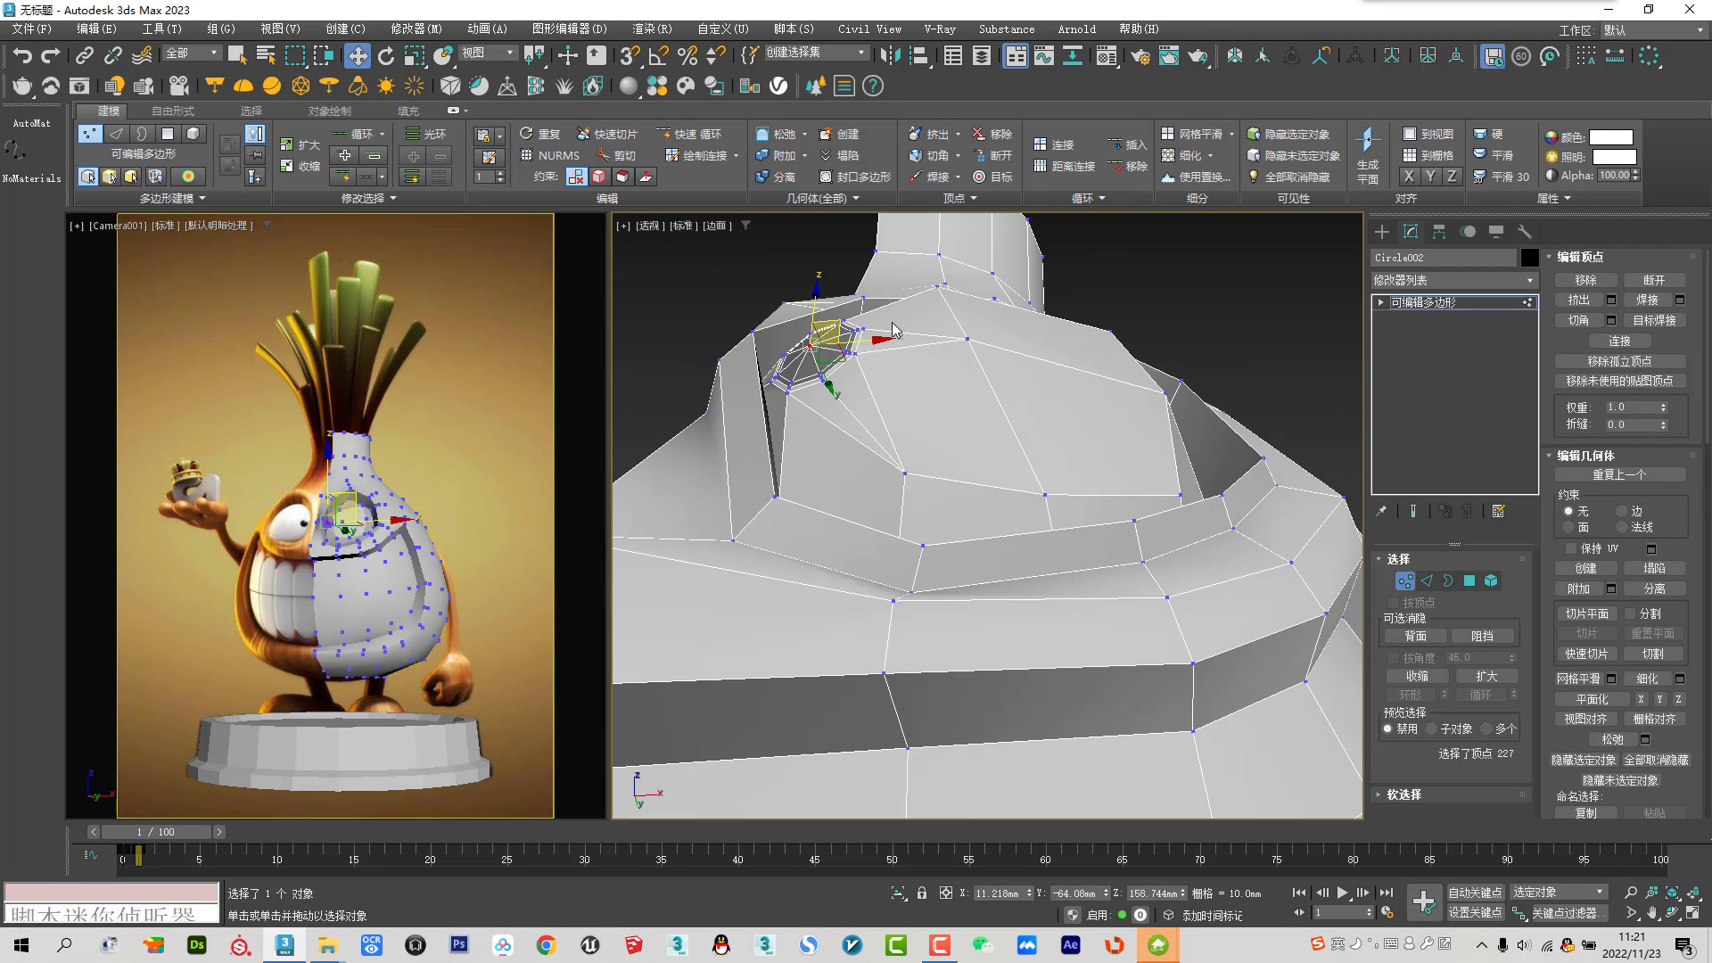
{"action": "left_click", "coordinate": [1469, 581]}
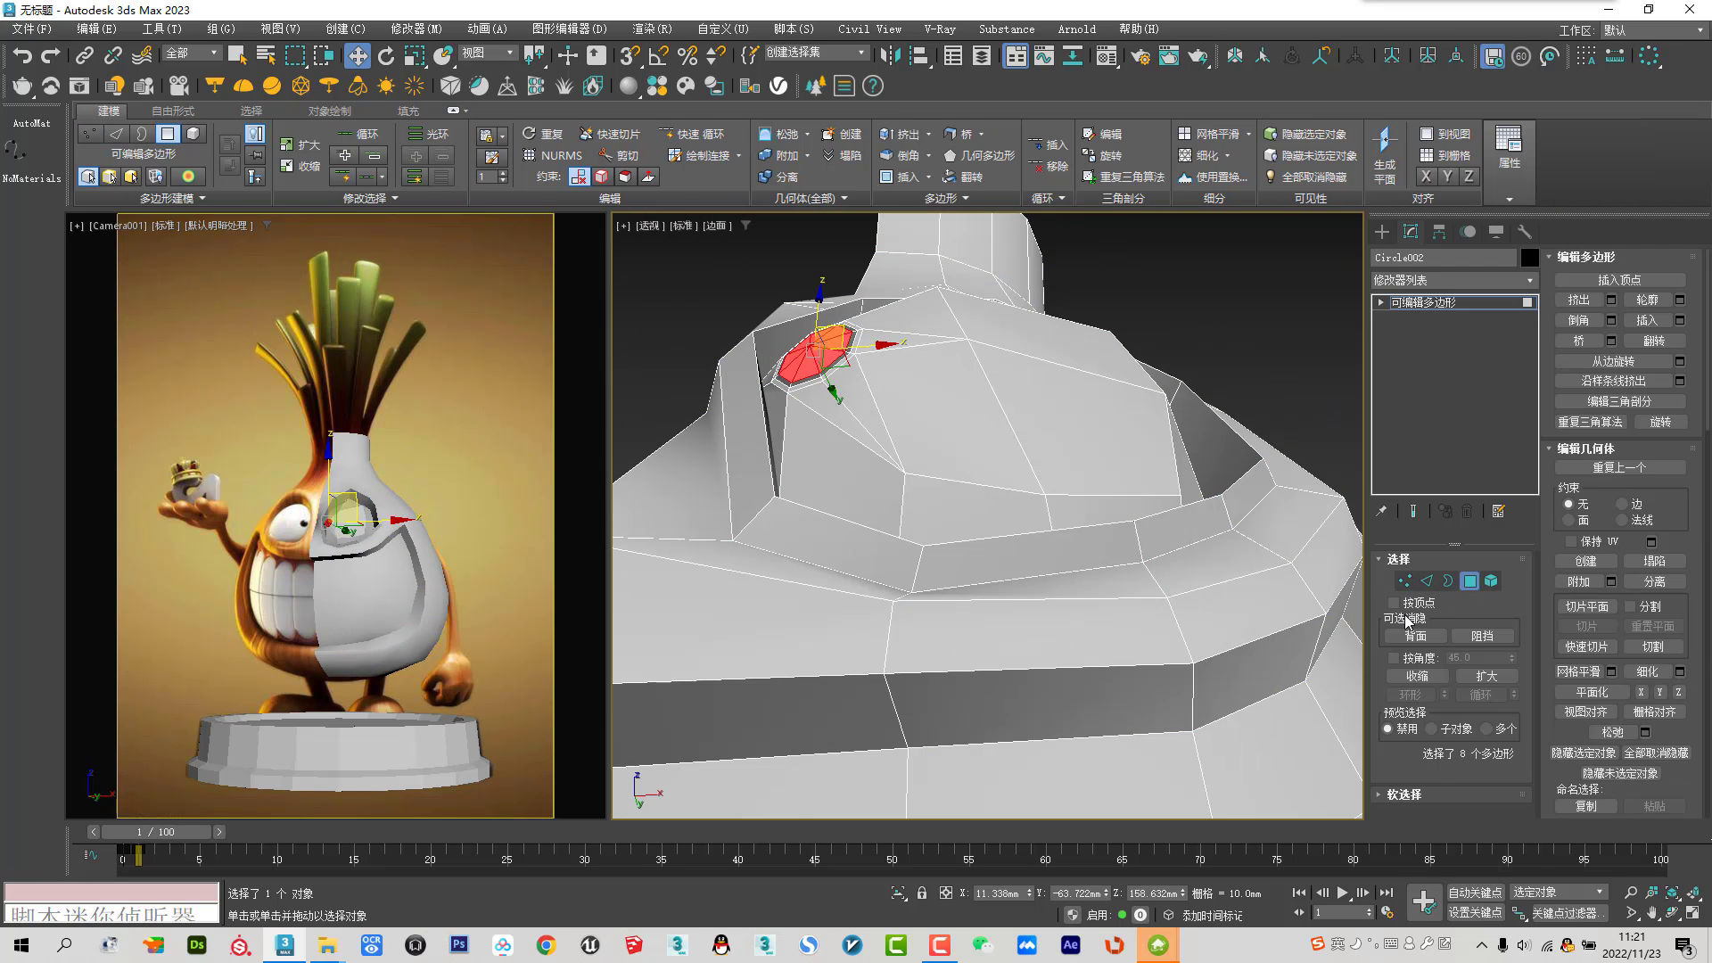
{"action": "left_click", "coordinate": [1488, 676]}
{"action": "middle_click_drag", "start_coordinate": [843, 362], "coordinate": [870, 357], "text": "alt"}
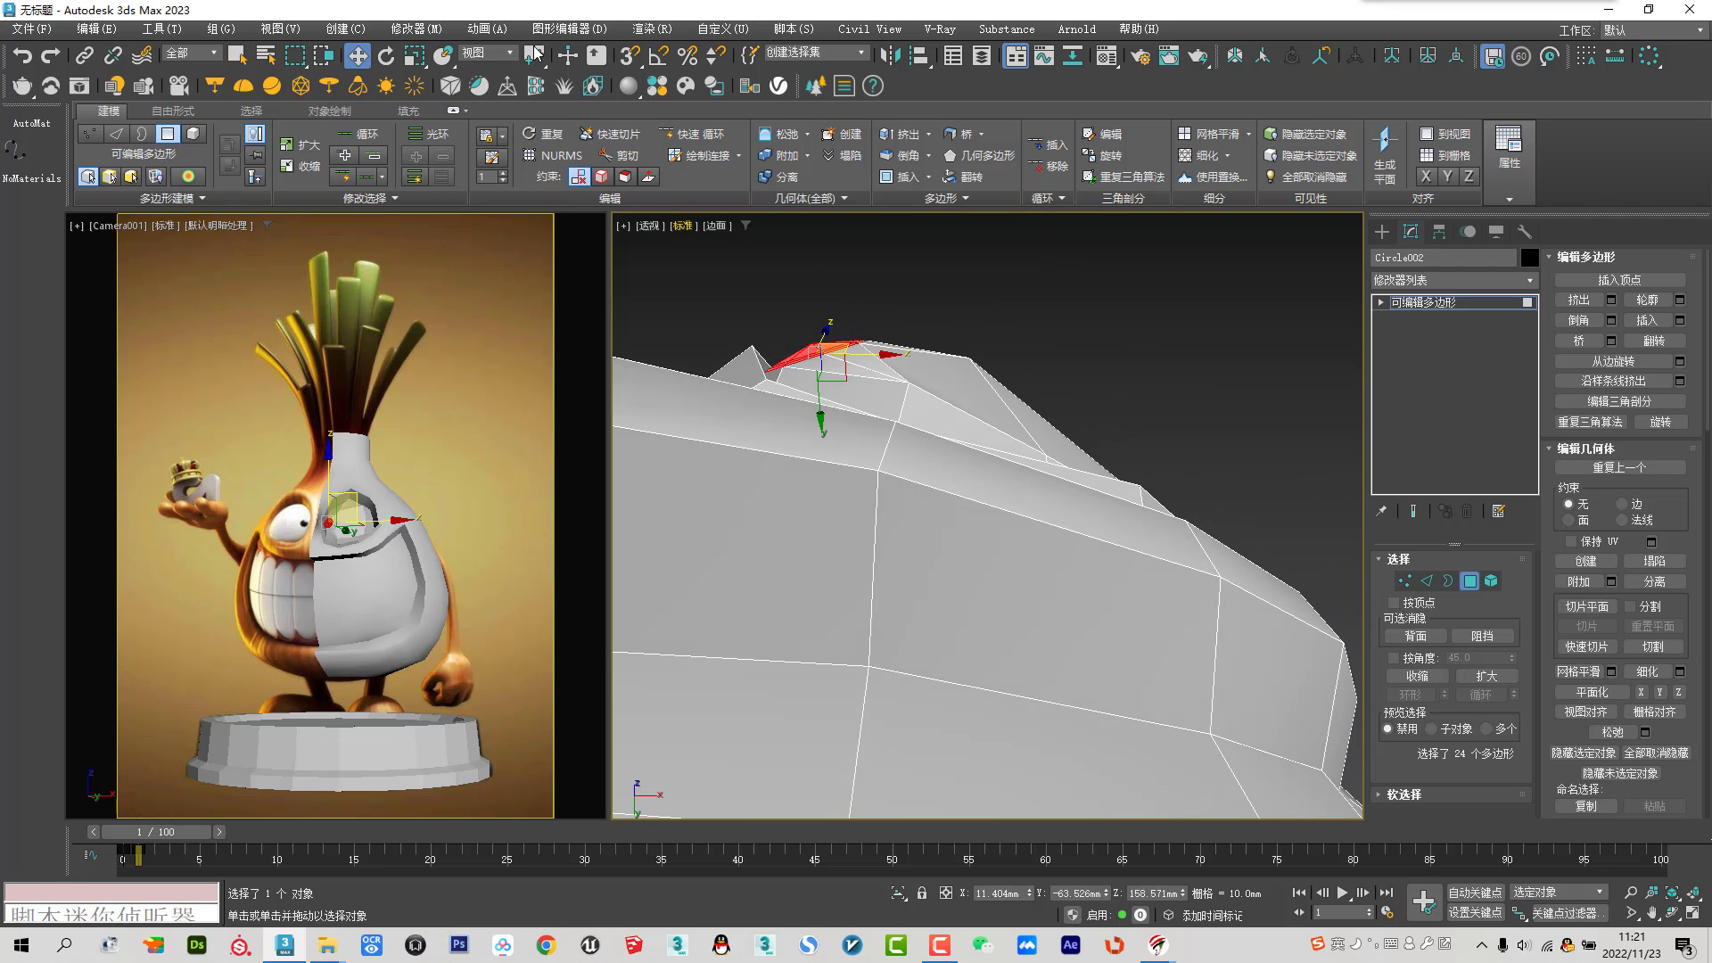
Move the grown polygons slightly down in Screen coordinates and exit to object level
{"action": "left_click", "coordinate": [503, 55]}
{"action": "left_click", "coordinate": [498, 83]}
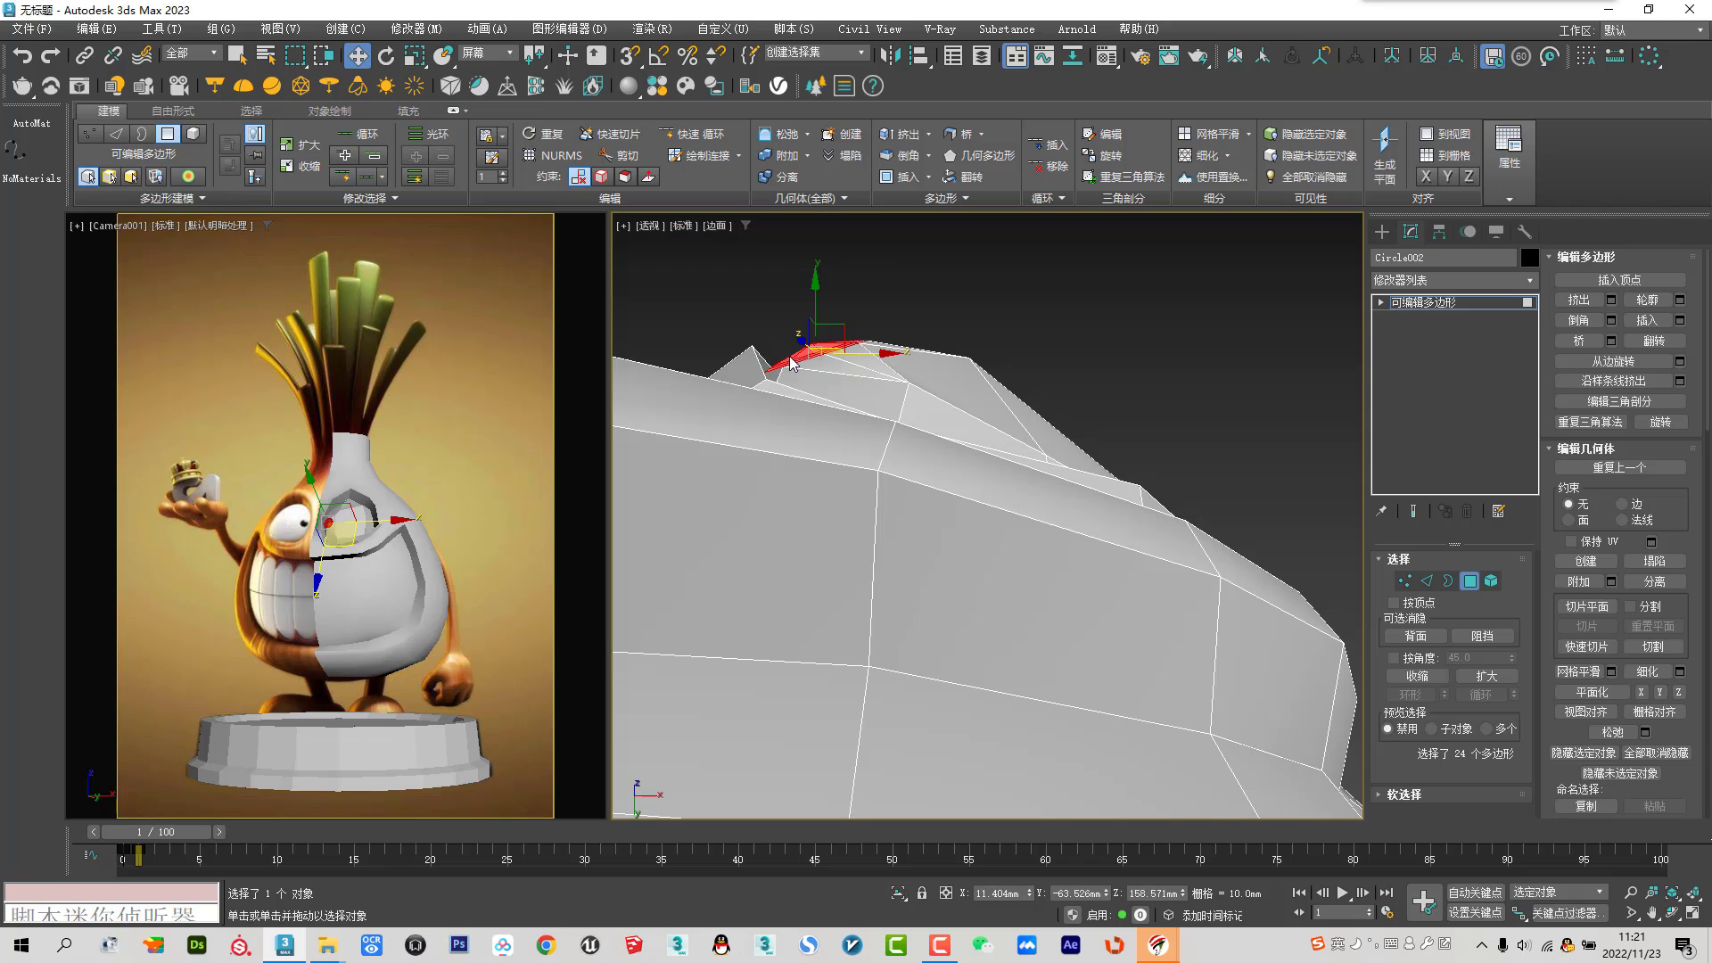
{"action": "left_click_drag", "start_coordinate": [822, 308], "coordinate": [826, 319]}
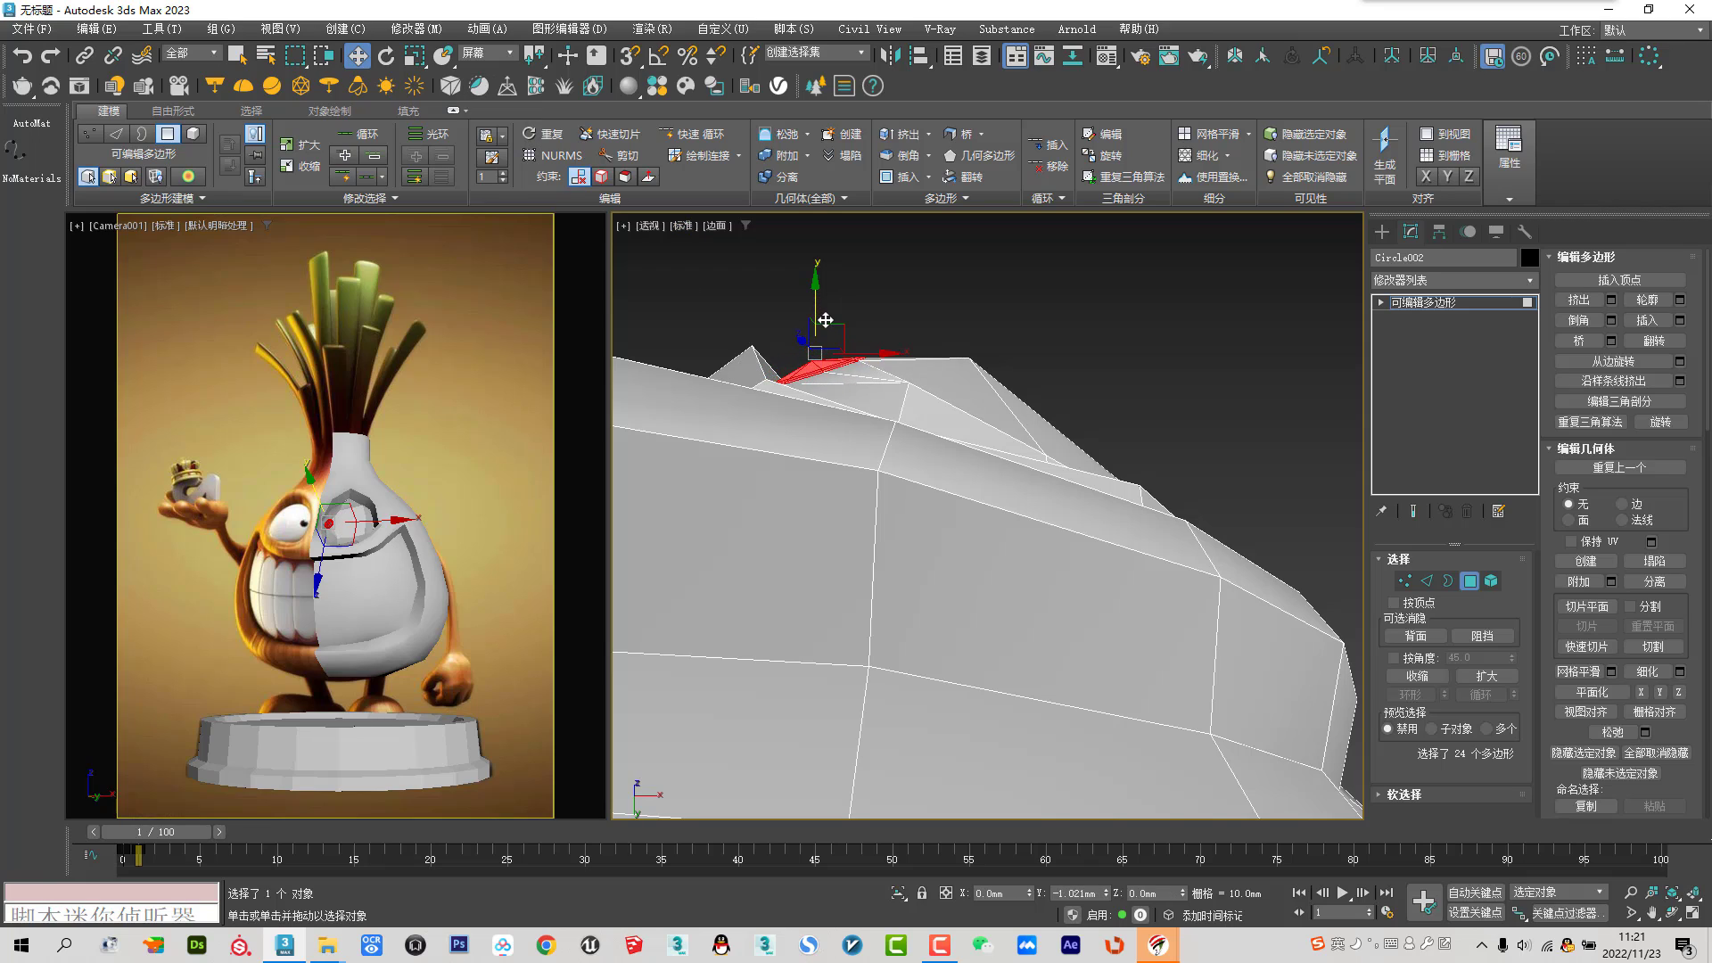
{"action": "middle_click_drag", "start_coordinate": [825, 319], "coordinate": [1032, 685], "text": "alt"}
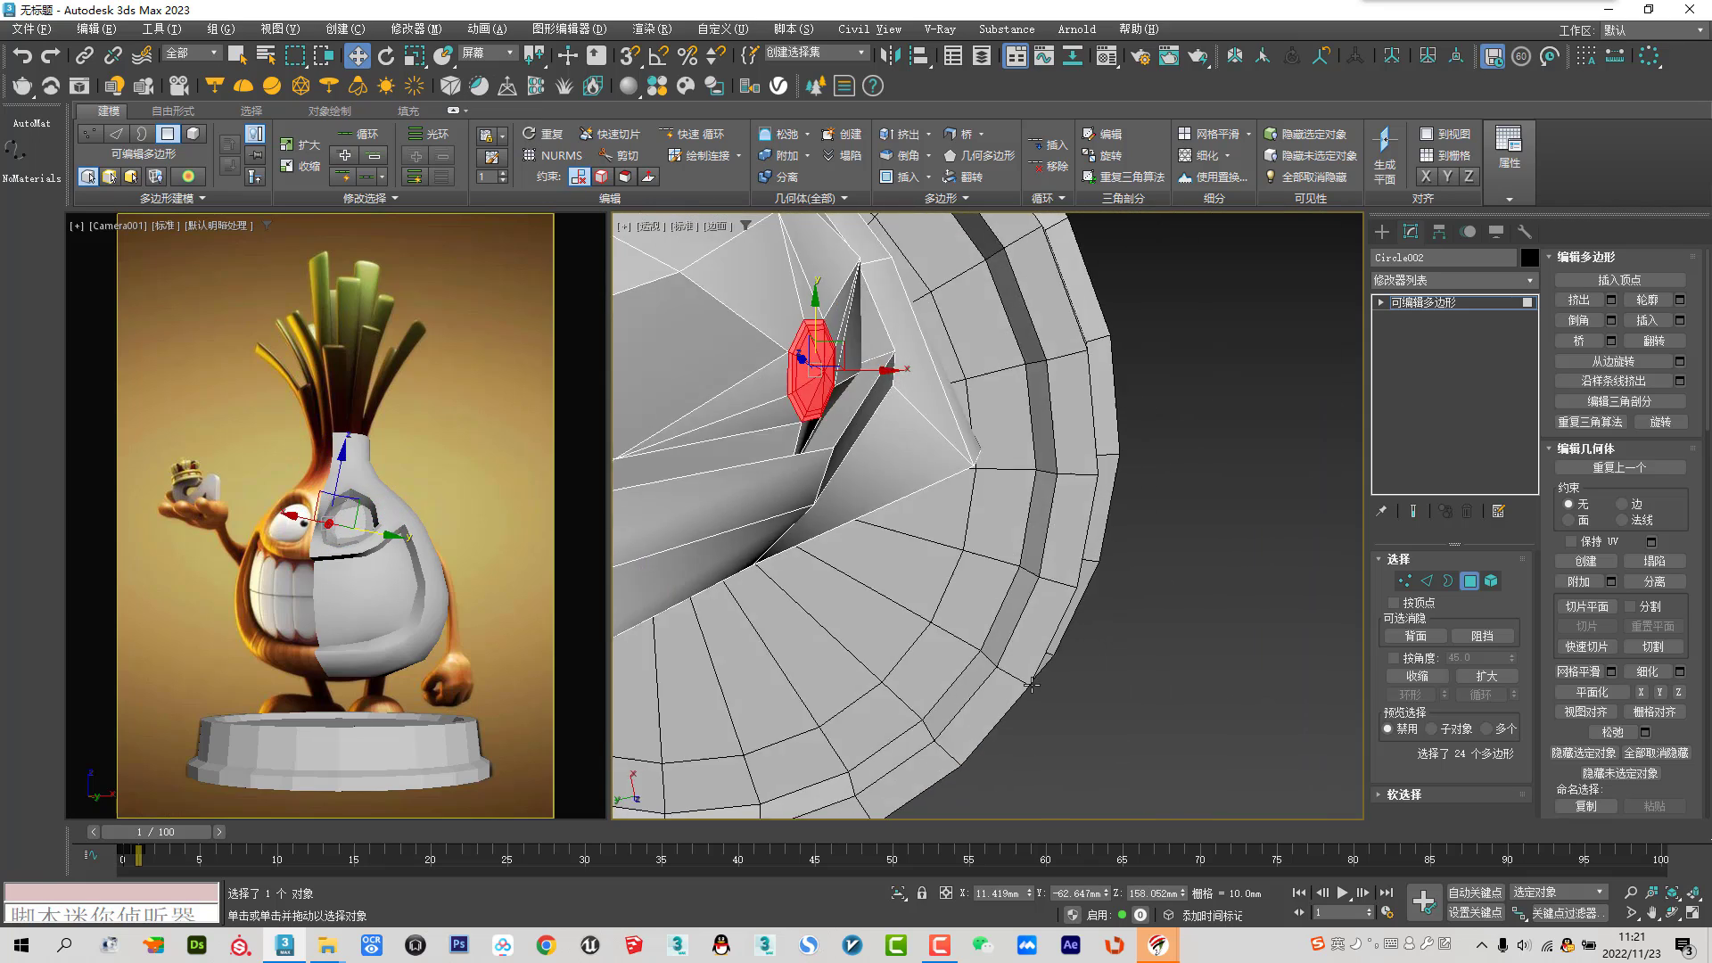
{"action": "mouse_move", "coordinate": [1032, 685]}
{"action": "middle_mouse_down", "text": "alt"}
{"action": "mouse_move", "coordinate": [842, 450]}
{"action": "mouse_move", "coordinate": [842, 559]}
{"action": "mouse_move", "coordinate": [870, 459]}
{"action": "middle_mouse_up", "text": "alt"}
{"action": "left_click", "coordinate": [1404, 580]}
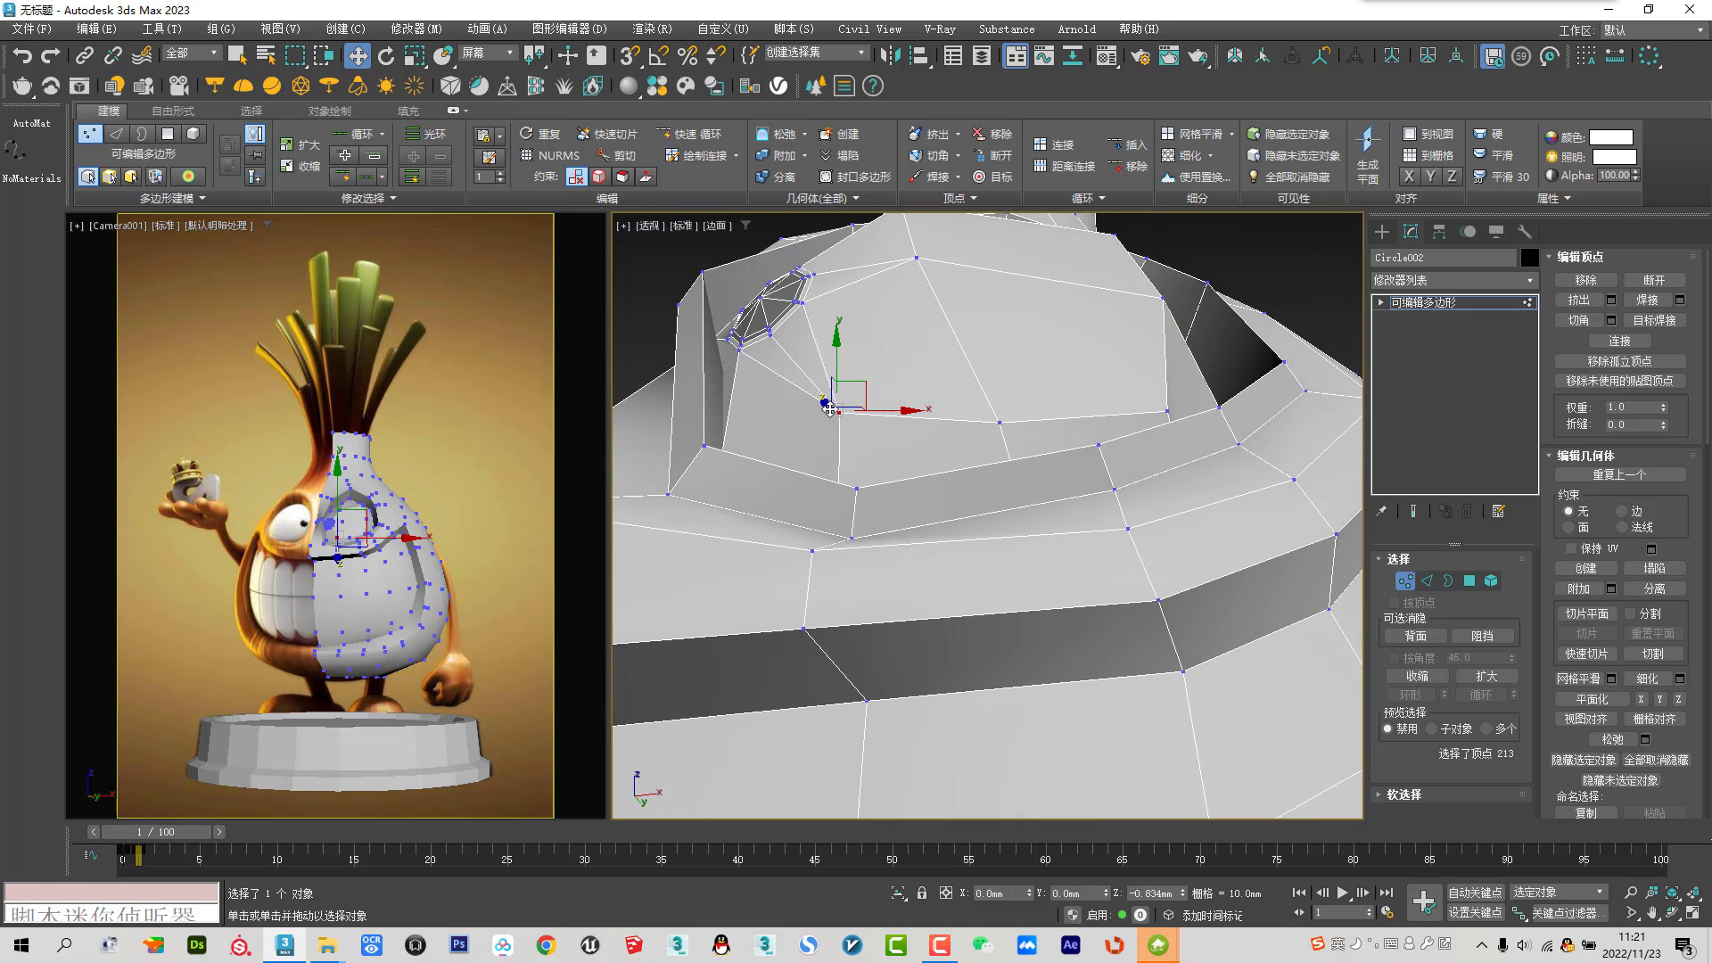
{"action": "mouse_move", "coordinate": [826, 403]}
{"action": "middle_mouse_down", "text": "alt"}
{"action": "mouse_move", "coordinate": [949, 536]}
{"action": "mouse_move", "coordinate": [1027, 513]}
{"action": "mouse_move", "coordinate": [842, 412]}
{"action": "middle_mouse_up", "text": "alt"}
{"action": "key", "text": "1"}
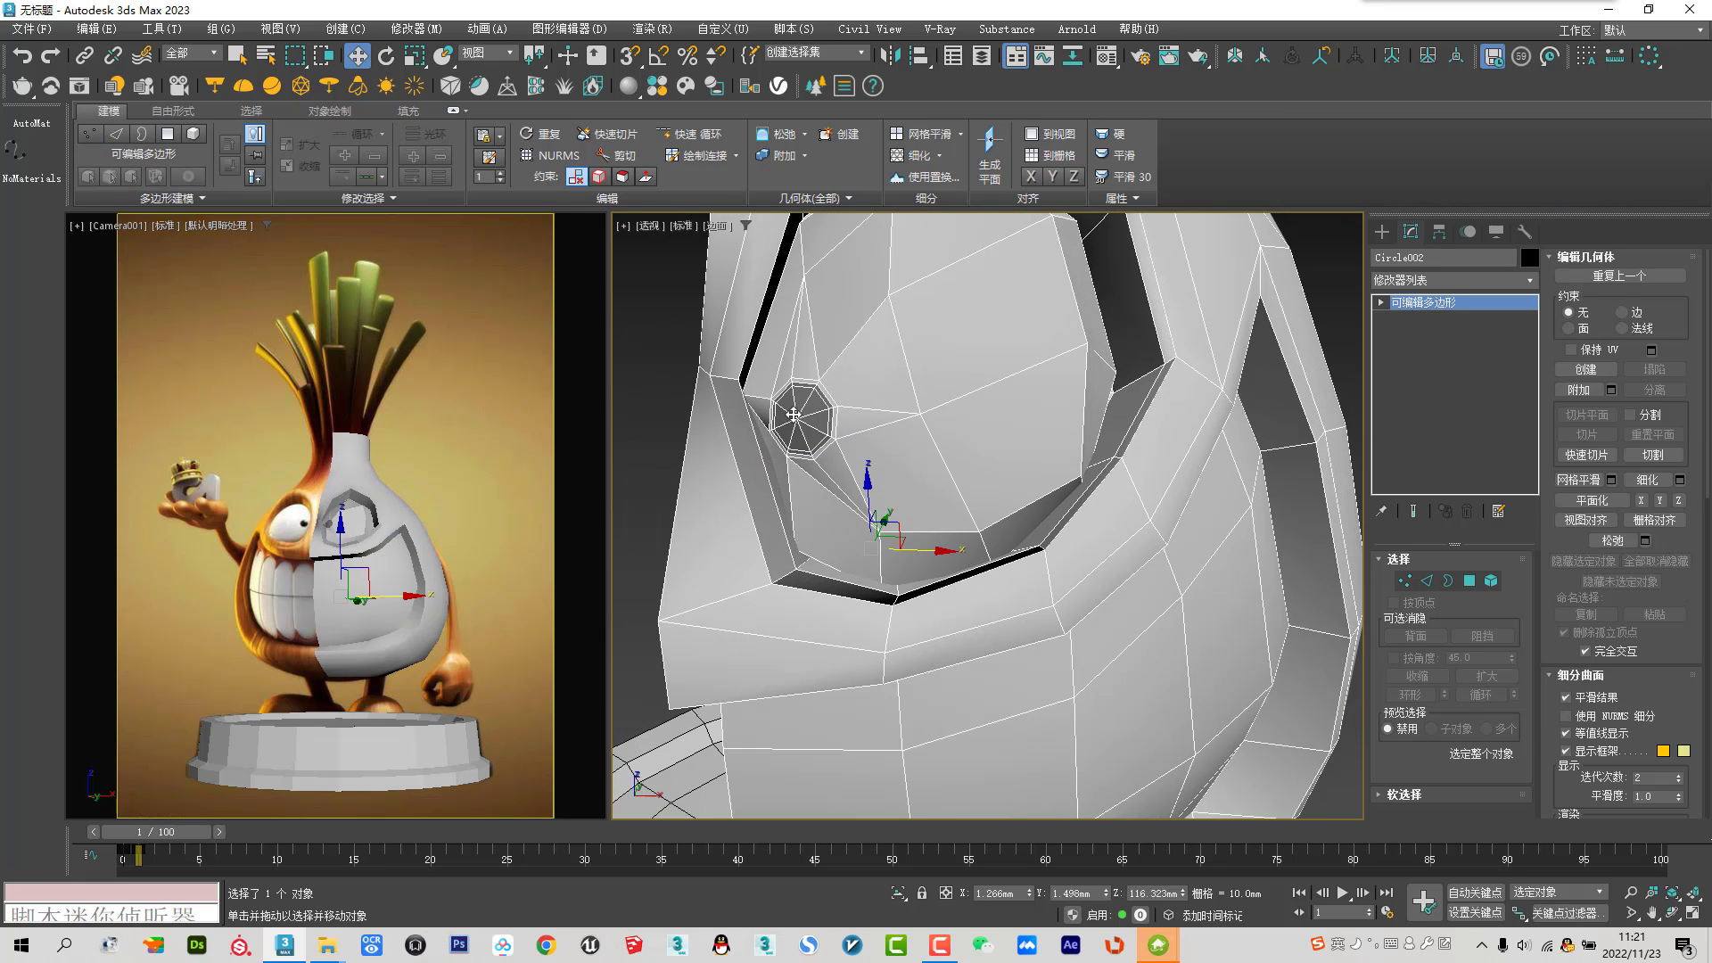
In wireframe front view, select an edge beside the eye socket and extend it to a nine-edge ring
{"action": "scroll", "coordinate": [793, 415], "scroll_direction": "up", "scroll_amount": 5}
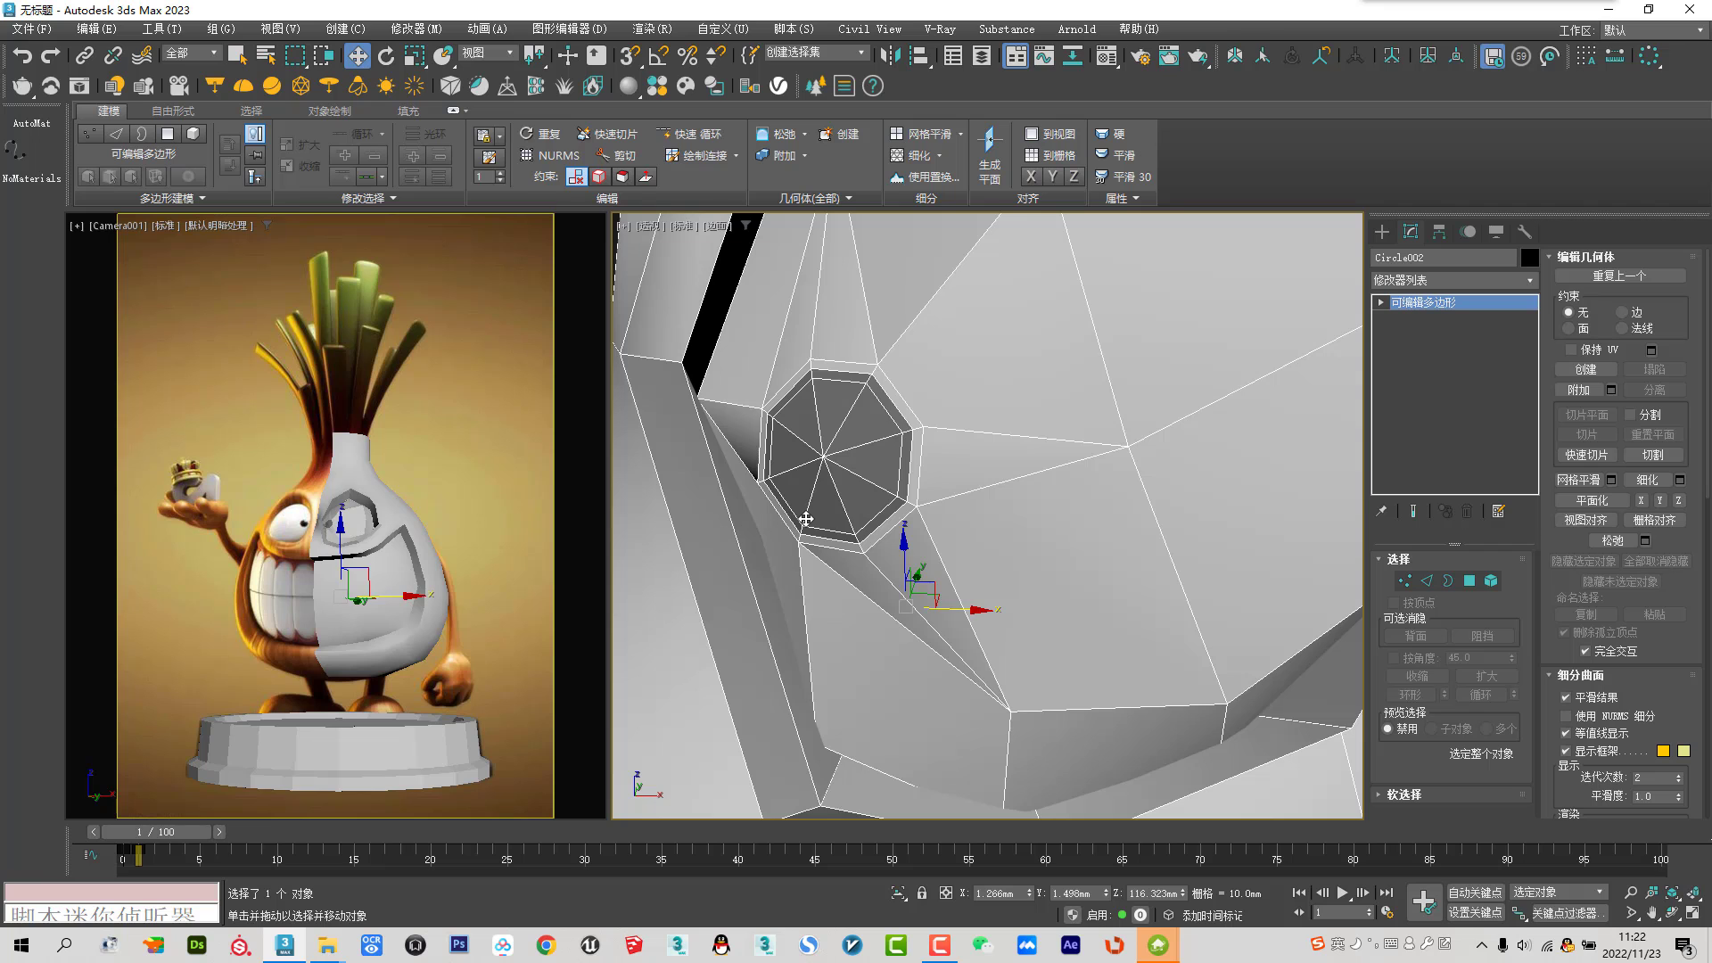
{"action": "scroll", "coordinate": [805, 518], "scroll_direction": "down", "scroll_amount": 3}
{"action": "scroll", "coordinate": [774, 514], "scroll_direction": "down", "scroll_amount": 2}
{"action": "key", "text": "f"}
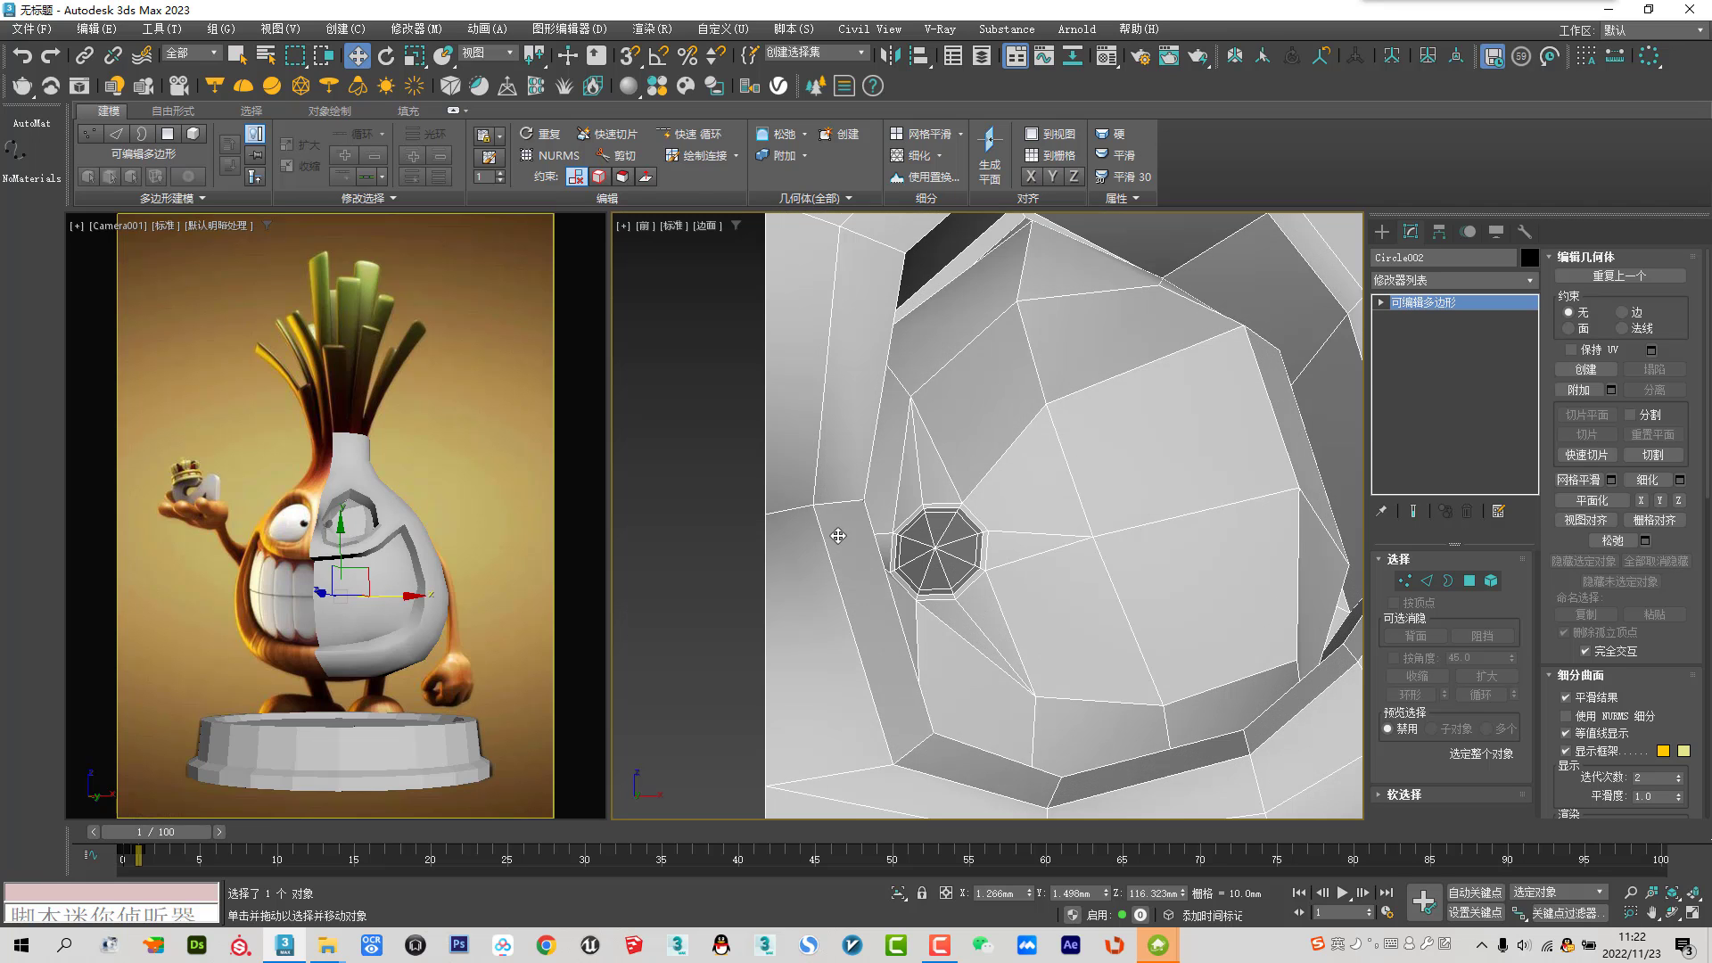
{"action": "key", "text": "F3"}
{"action": "left_click", "coordinate": [1427, 581]}
{"action": "left_click", "coordinate": [901, 608]}
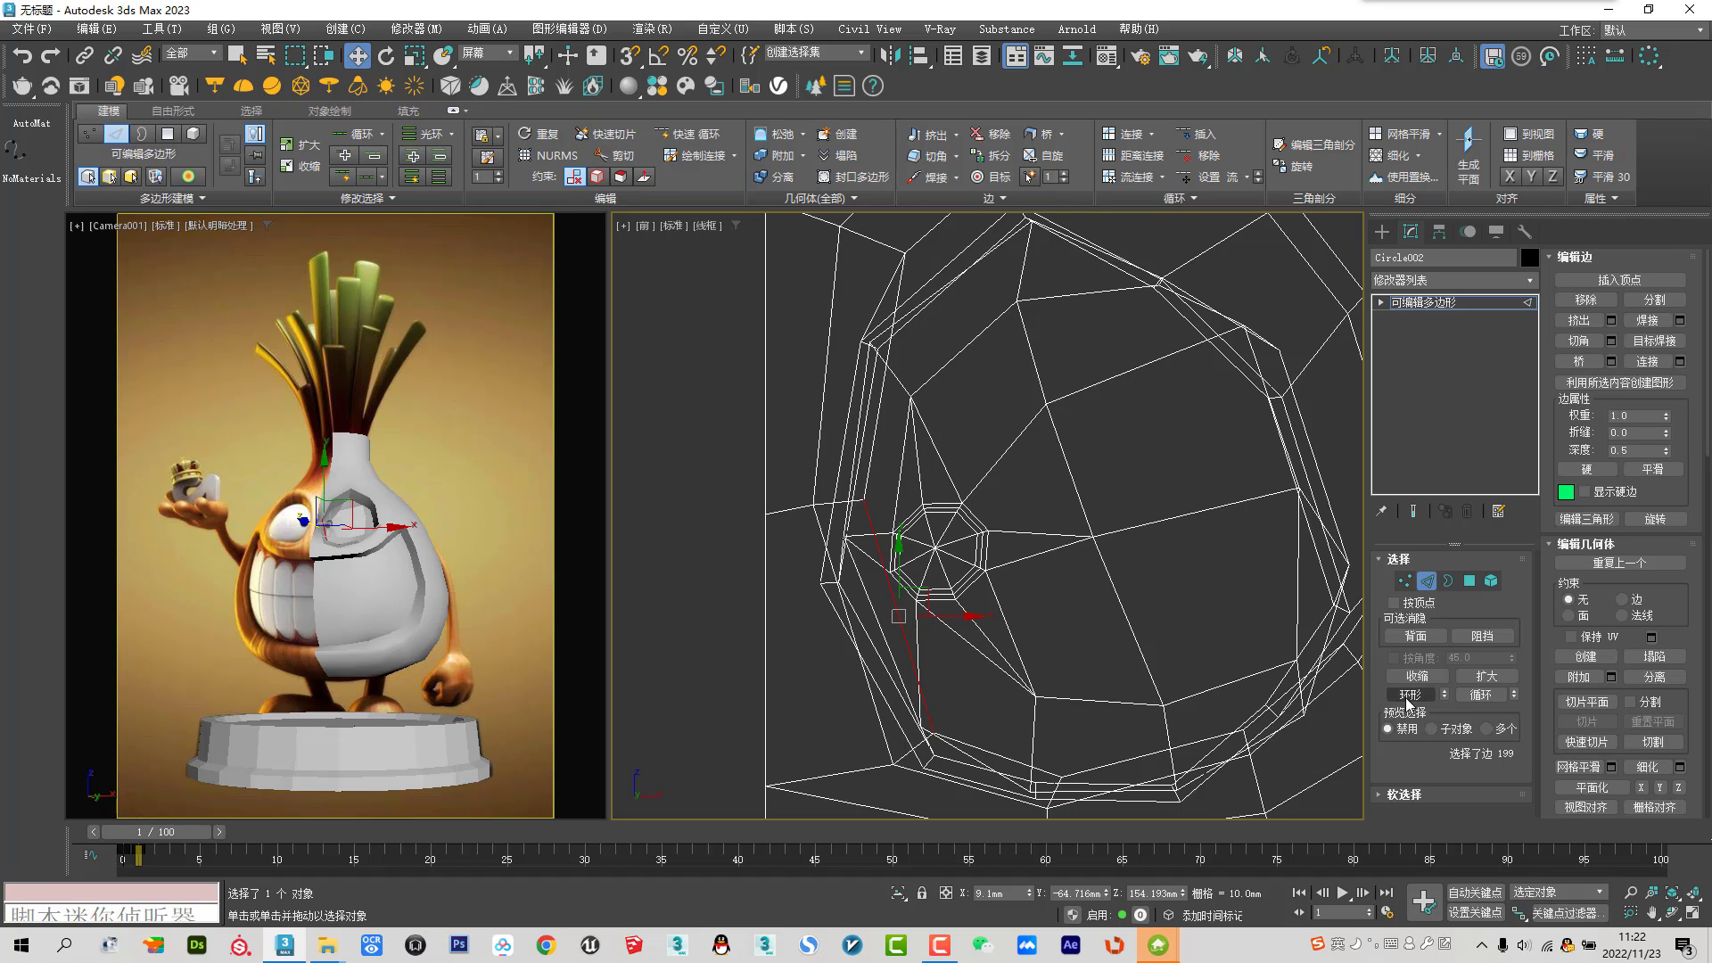
{"action": "left_click", "coordinate": [1407, 695]}
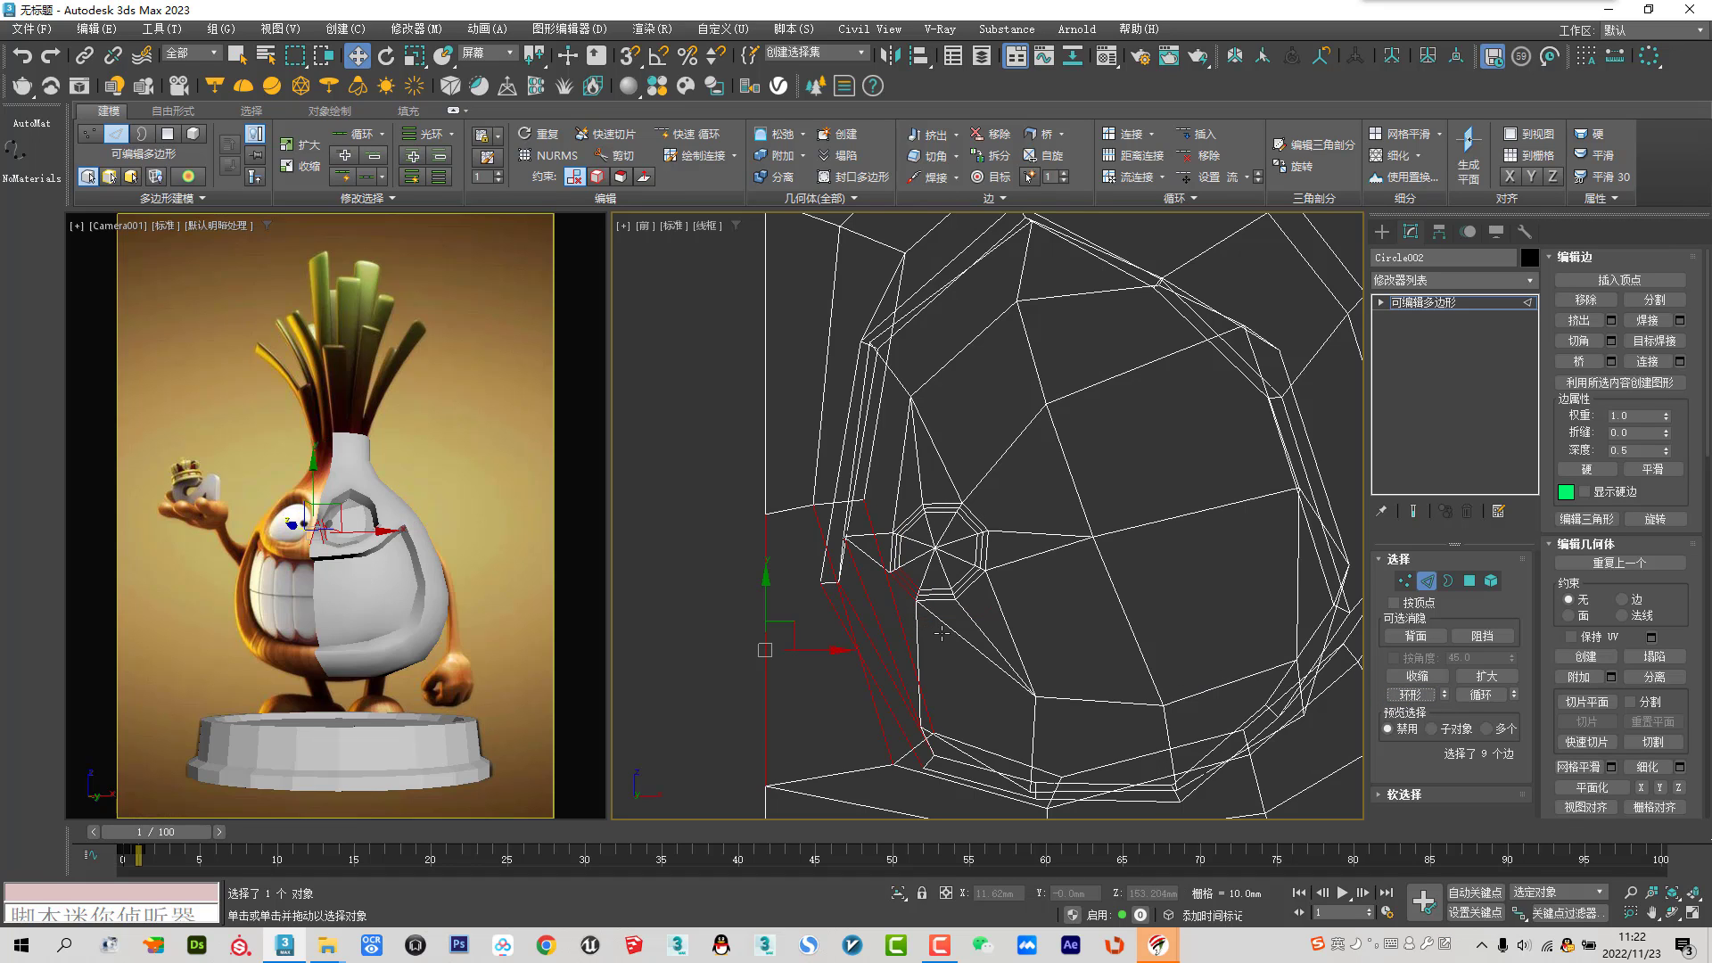
Trim the ring to six edges in perspective and connect them with a new edge line
{"action": "key", "text": "p"}
{"action": "middle_click_drag", "start_coordinate": [987, 596], "coordinate": [928, 604], "text": "alt"}
{"action": "key", "text": "F4"}
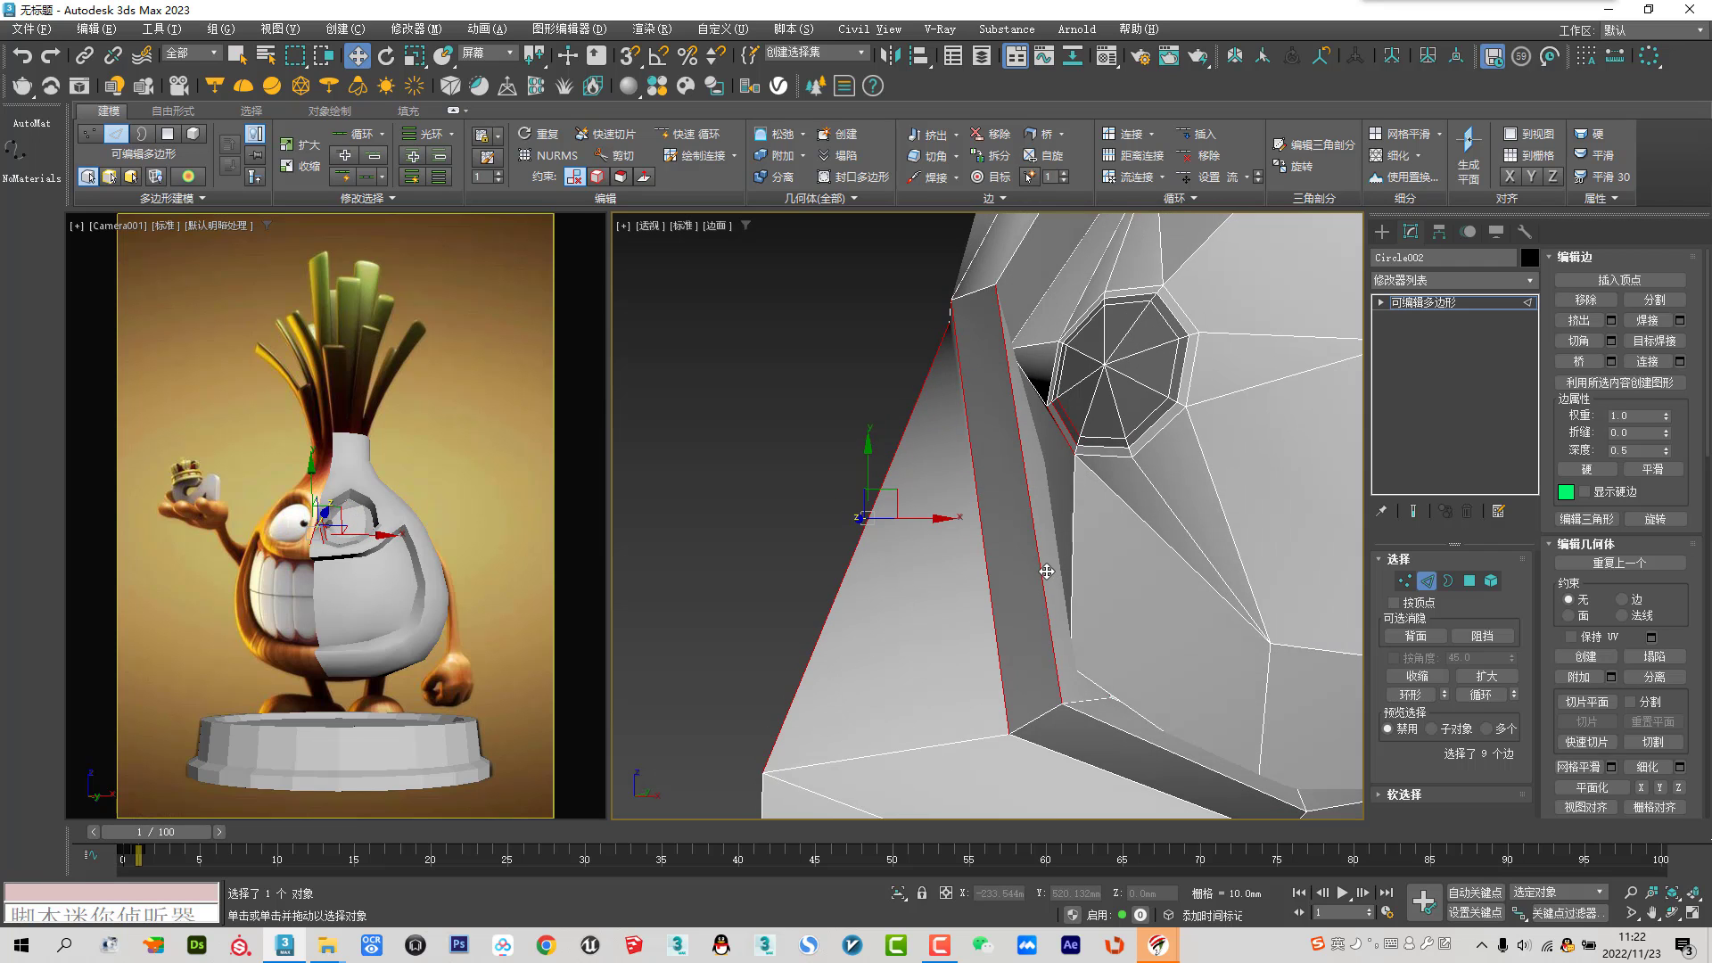
{"action": "key", "text": "F3"}
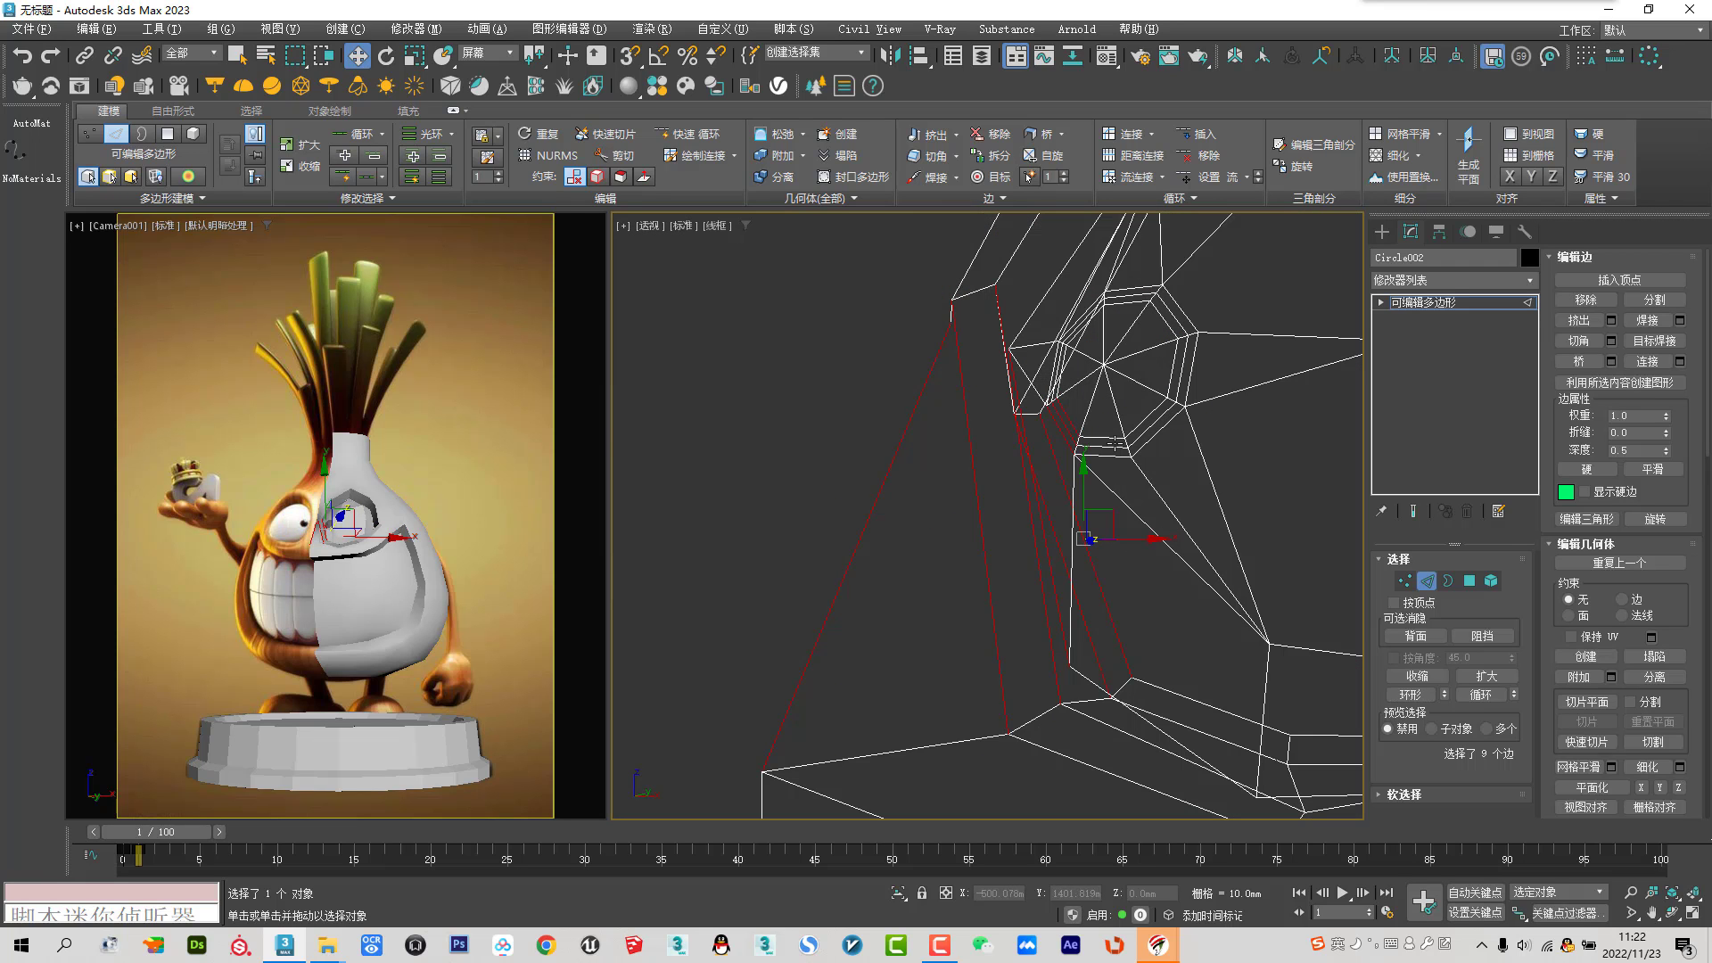
{"action": "mouse_move", "coordinate": [1116, 444]}
{"action": "middle_mouse_down", "text": "alt"}
{"action": "mouse_move", "coordinate": [1133, 441]}
{"action": "mouse_move", "coordinate": [1106, 404]}
{"action": "middle_mouse_up", "text": "alt"}
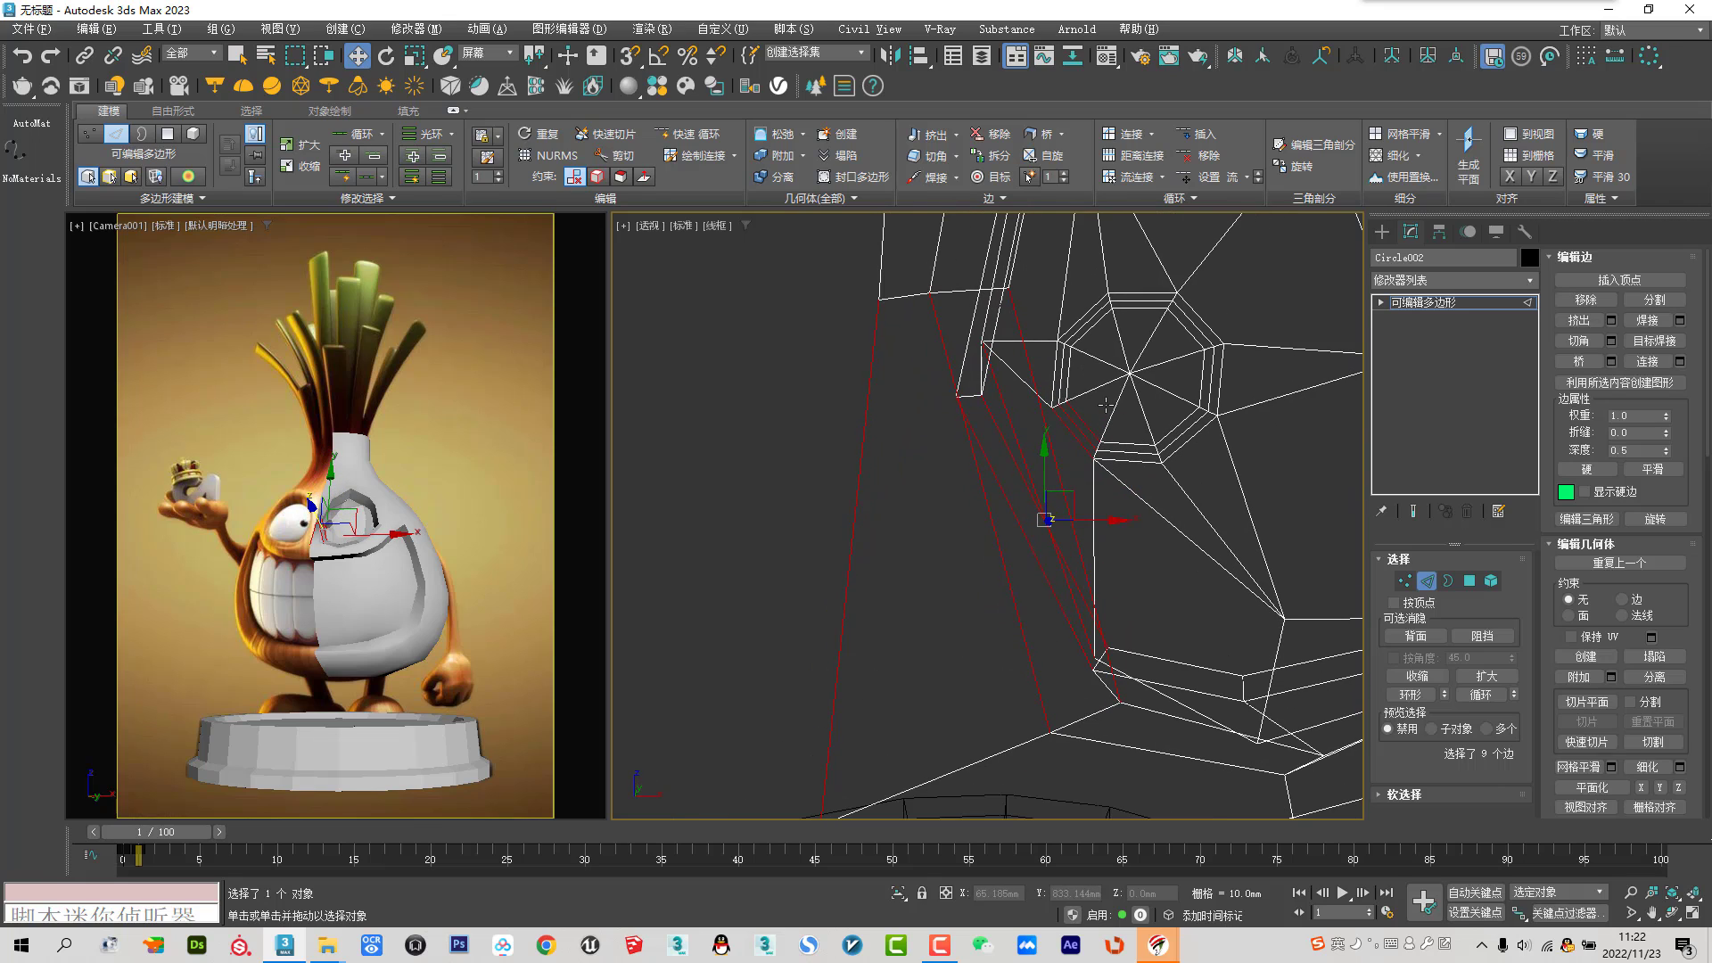
{"action": "left_click_drag", "start_coordinate": [1061, 446], "coordinate": [1061, 446], "text": "alt"}
{"action": "middle_click_drag", "start_coordinate": [1061, 446], "coordinate": [1090, 396], "text": "alt"}
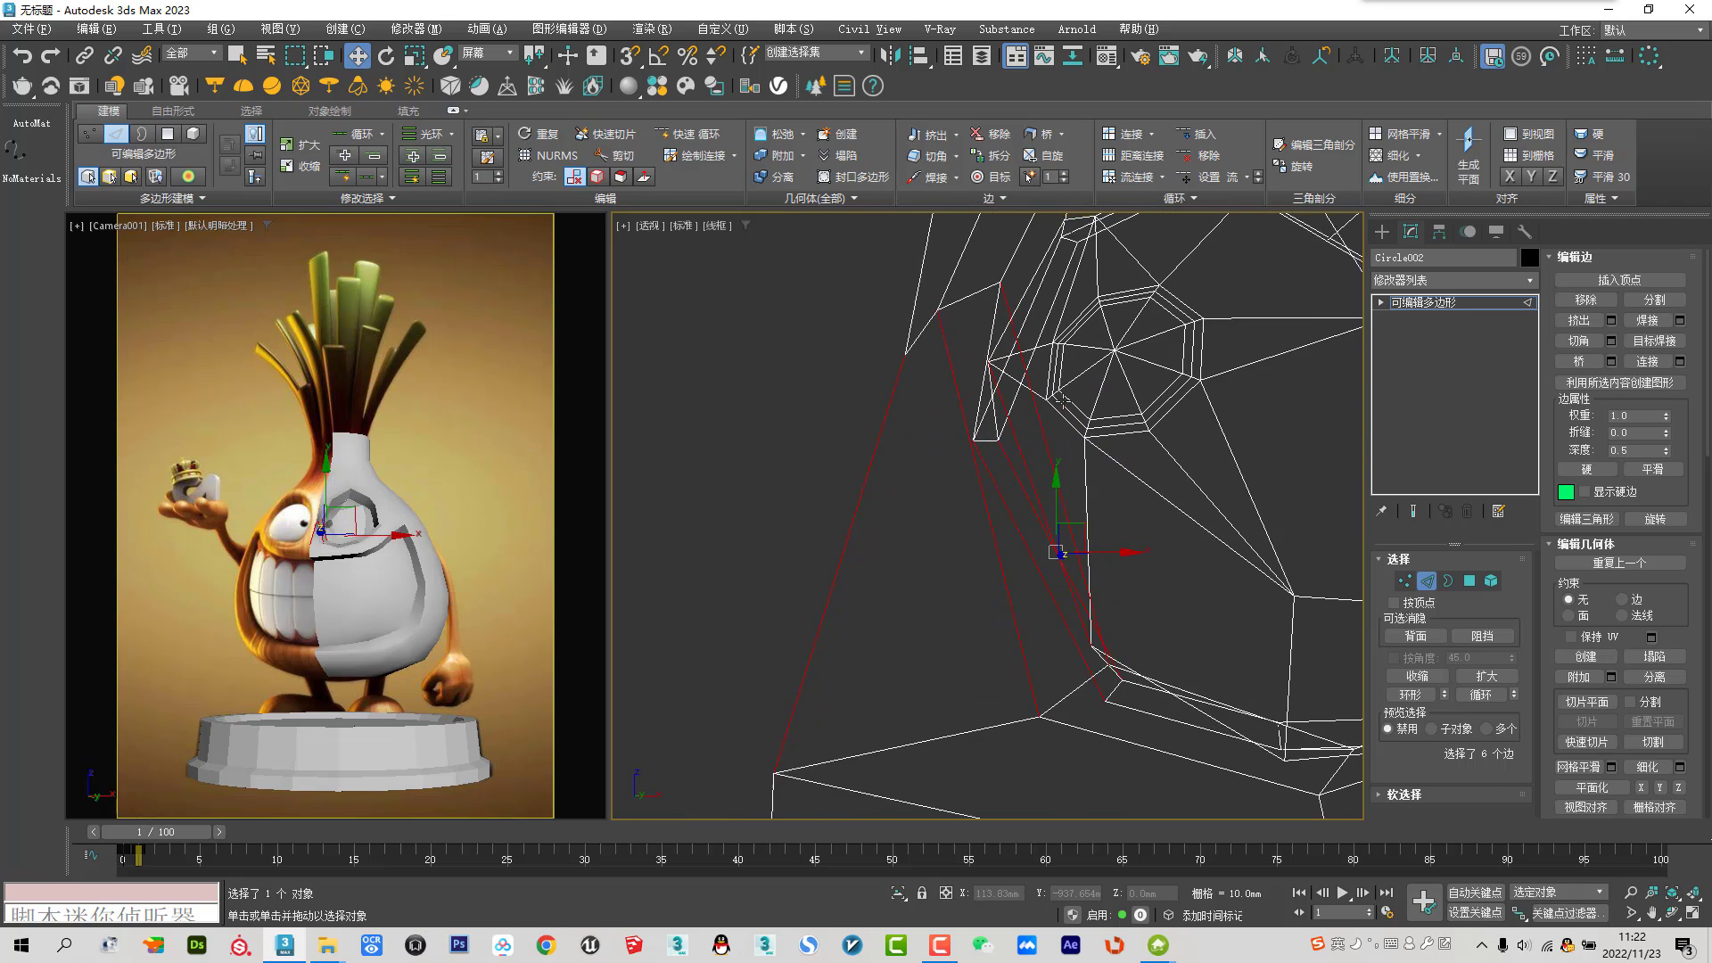
{"action": "left_click", "coordinate": [1633, 361]}
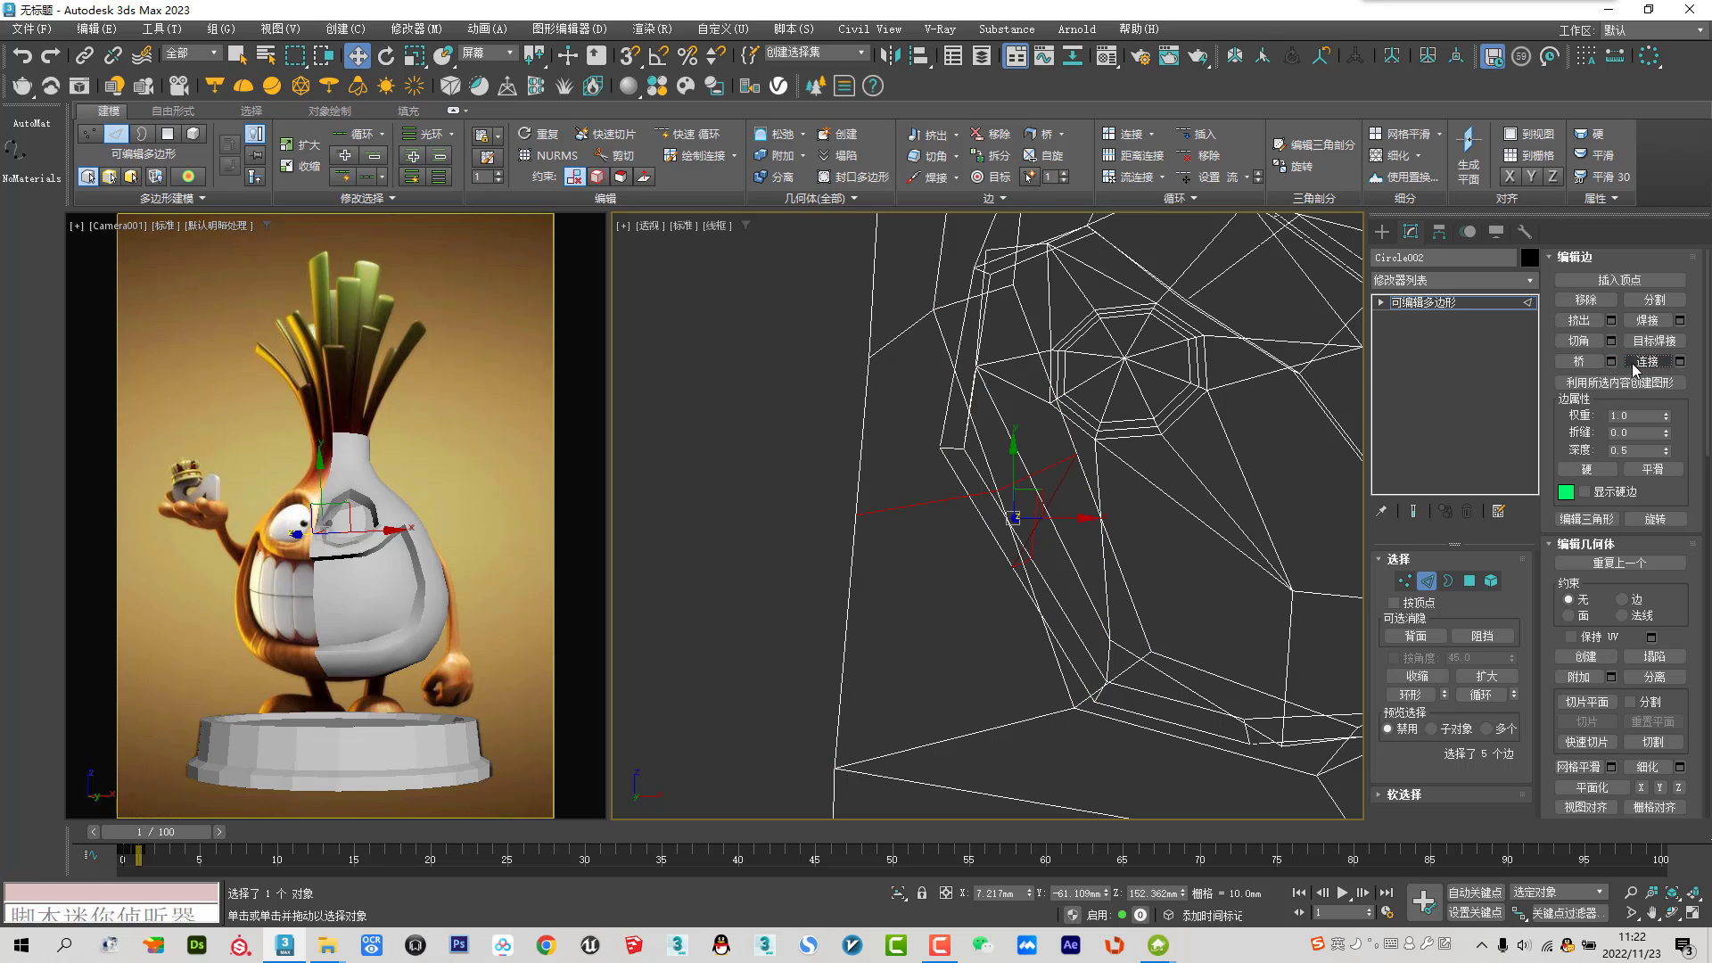
Select two vertices near the new edges at Vertex level
{"action": "left_click", "coordinate": [1405, 581]}
{"action": "left_click", "coordinate": [1078, 453]}
{"action": "left_click", "coordinate": [1047, 403], "text": "ctrl"}
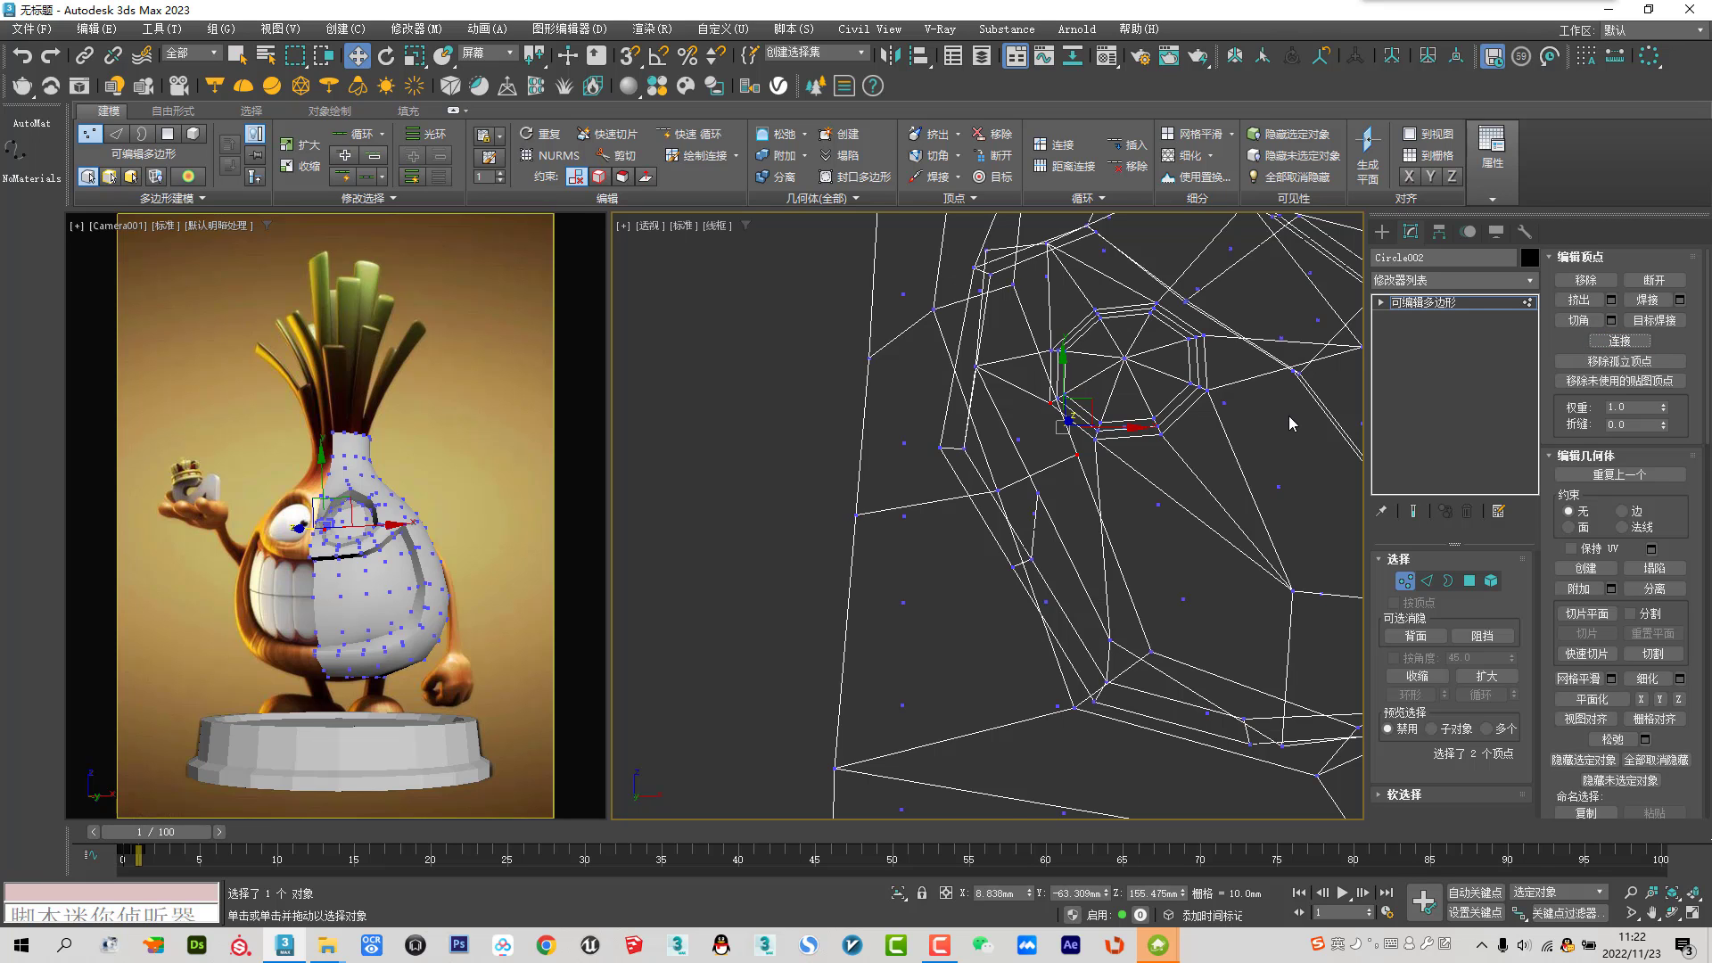
Orbit and toggle shaded/wireframe display to inspect the eye socket's side wall
{"action": "middle_click_drag", "start_coordinate": [1291, 424], "coordinate": [980, 473], "text": "alt"}
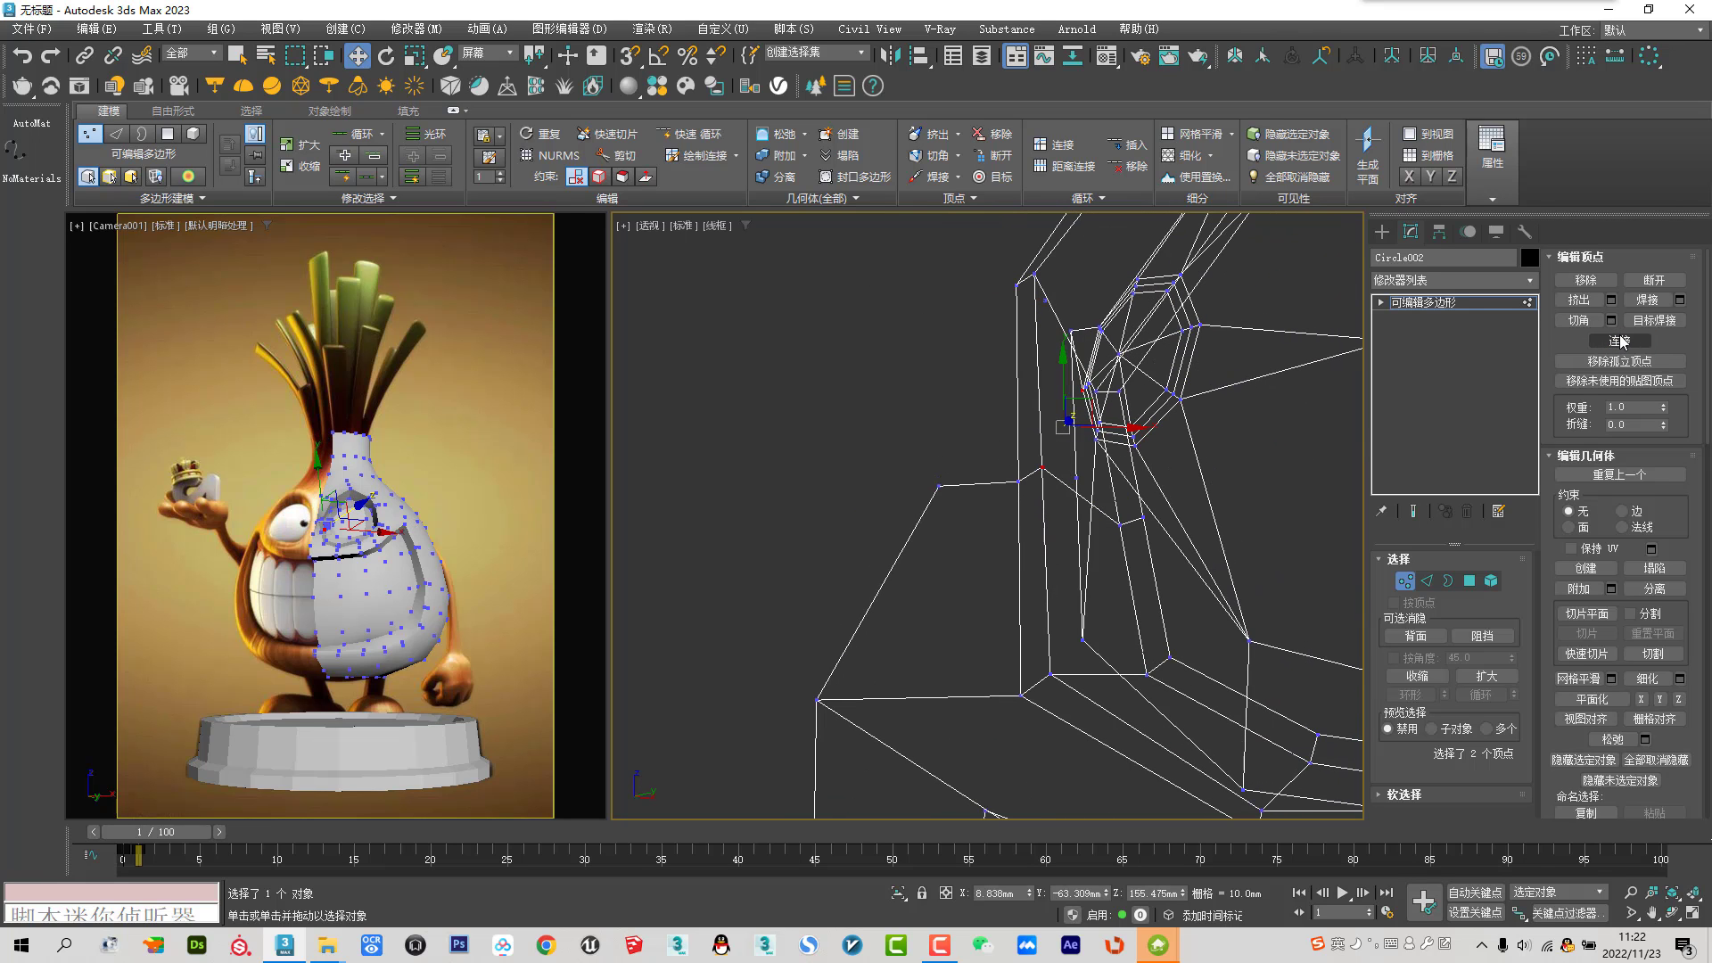
{"action": "middle_click_drag", "start_coordinate": [1223, 420], "coordinate": [1105, 398], "text": "alt"}
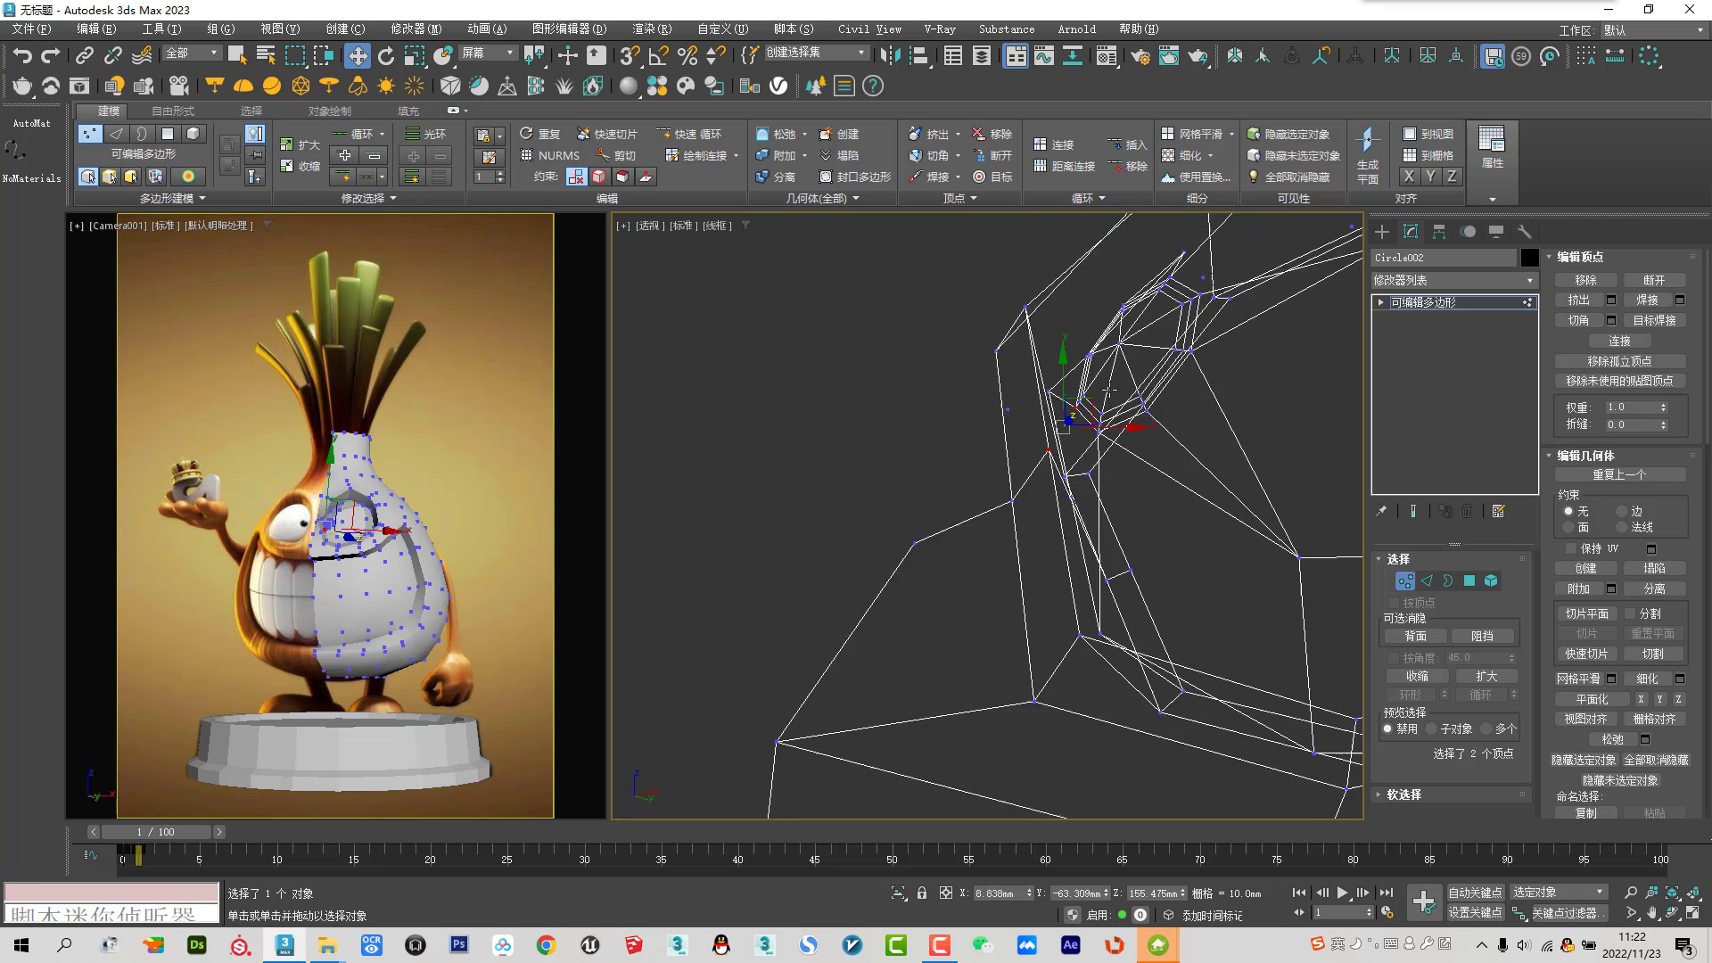
{"action": "key", "text": "F3"}
{"action": "mouse_move", "coordinate": [1077, 443]}
{"action": "middle_mouse_down", "text": "alt"}
{"action": "mouse_move", "coordinate": [1089, 533]}
{"action": "mouse_move", "coordinate": [1132, 535]}
{"action": "mouse_move", "coordinate": [1122, 555]}
{"action": "middle_mouse_up", "text": "alt"}
{"action": "key", "text": "F3"}
Pick a pair of vertices on the socket's side wall near the eye
{"action": "left_click", "coordinate": [1108, 562]}
{"action": "key", "text": "F3"}
{"action": "left_click", "coordinate": [1070, 413], "text": "ctrl"}
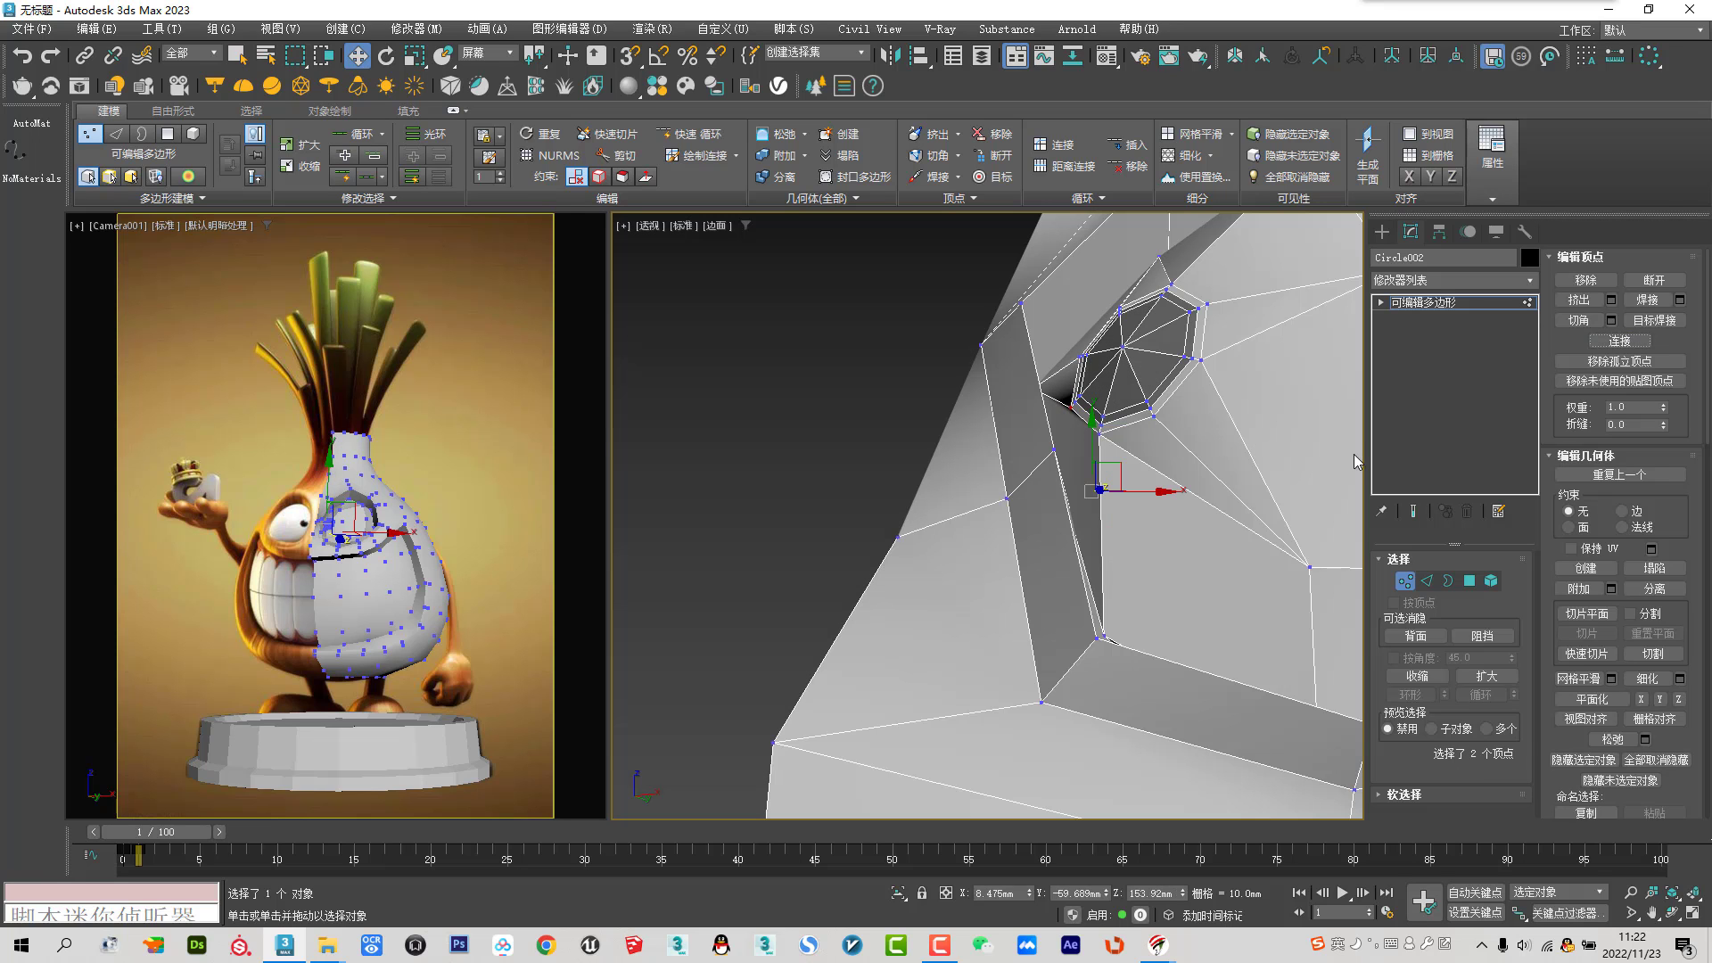
{"action": "key", "text": "F3"}
{"action": "mouse_move", "coordinate": [1089, 535]}
{"action": "middle_mouse_down", "text": "alt"}
{"action": "mouse_move", "coordinate": [1159, 535]}
{"action": "mouse_move", "coordinate": [1110, 500]}
{"action": "mouse_move", "coordinate": [1104, 514]}
{"action": "mouse_move", "coordinate": [1122, 428]}
{"action": "middle_mouse_up", "text": "alt"}
{"action": "left_click", "coordinate": [1106, 499]}
{"action": "left_click", "coordinate": [1108, 408], "text": "ctrl"}
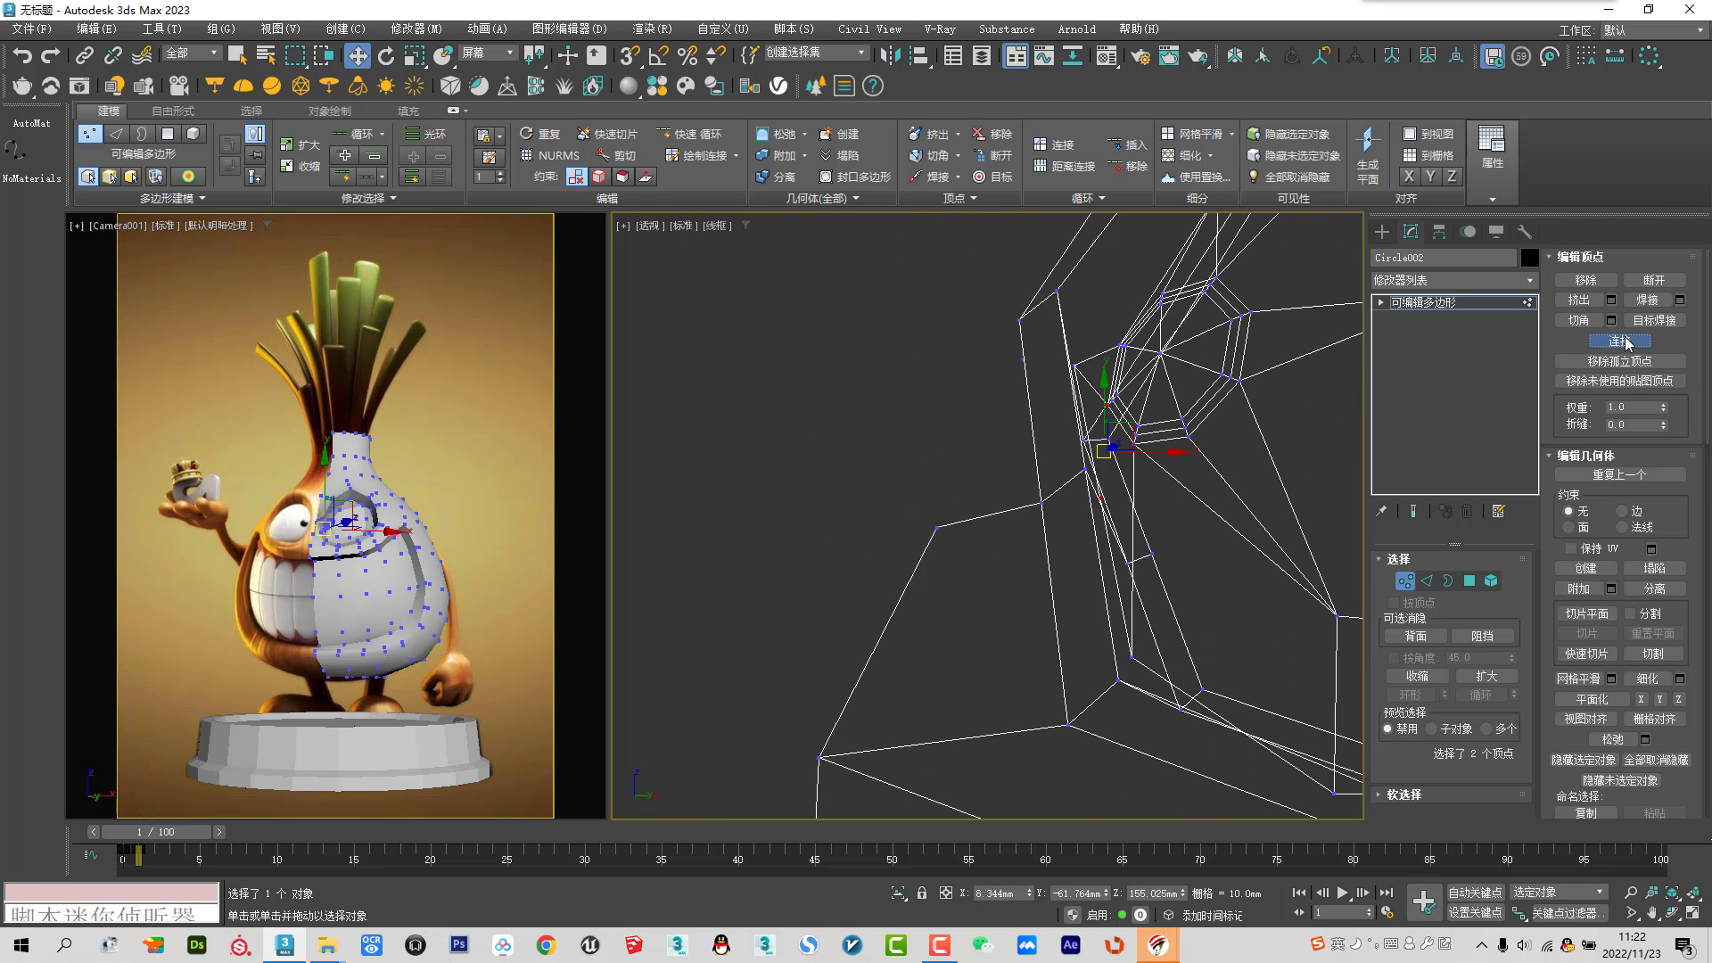
Select the stray edge near the eye, remove it, and return to object level
{"action": "left_click", "coordinate": [1427, 581]}
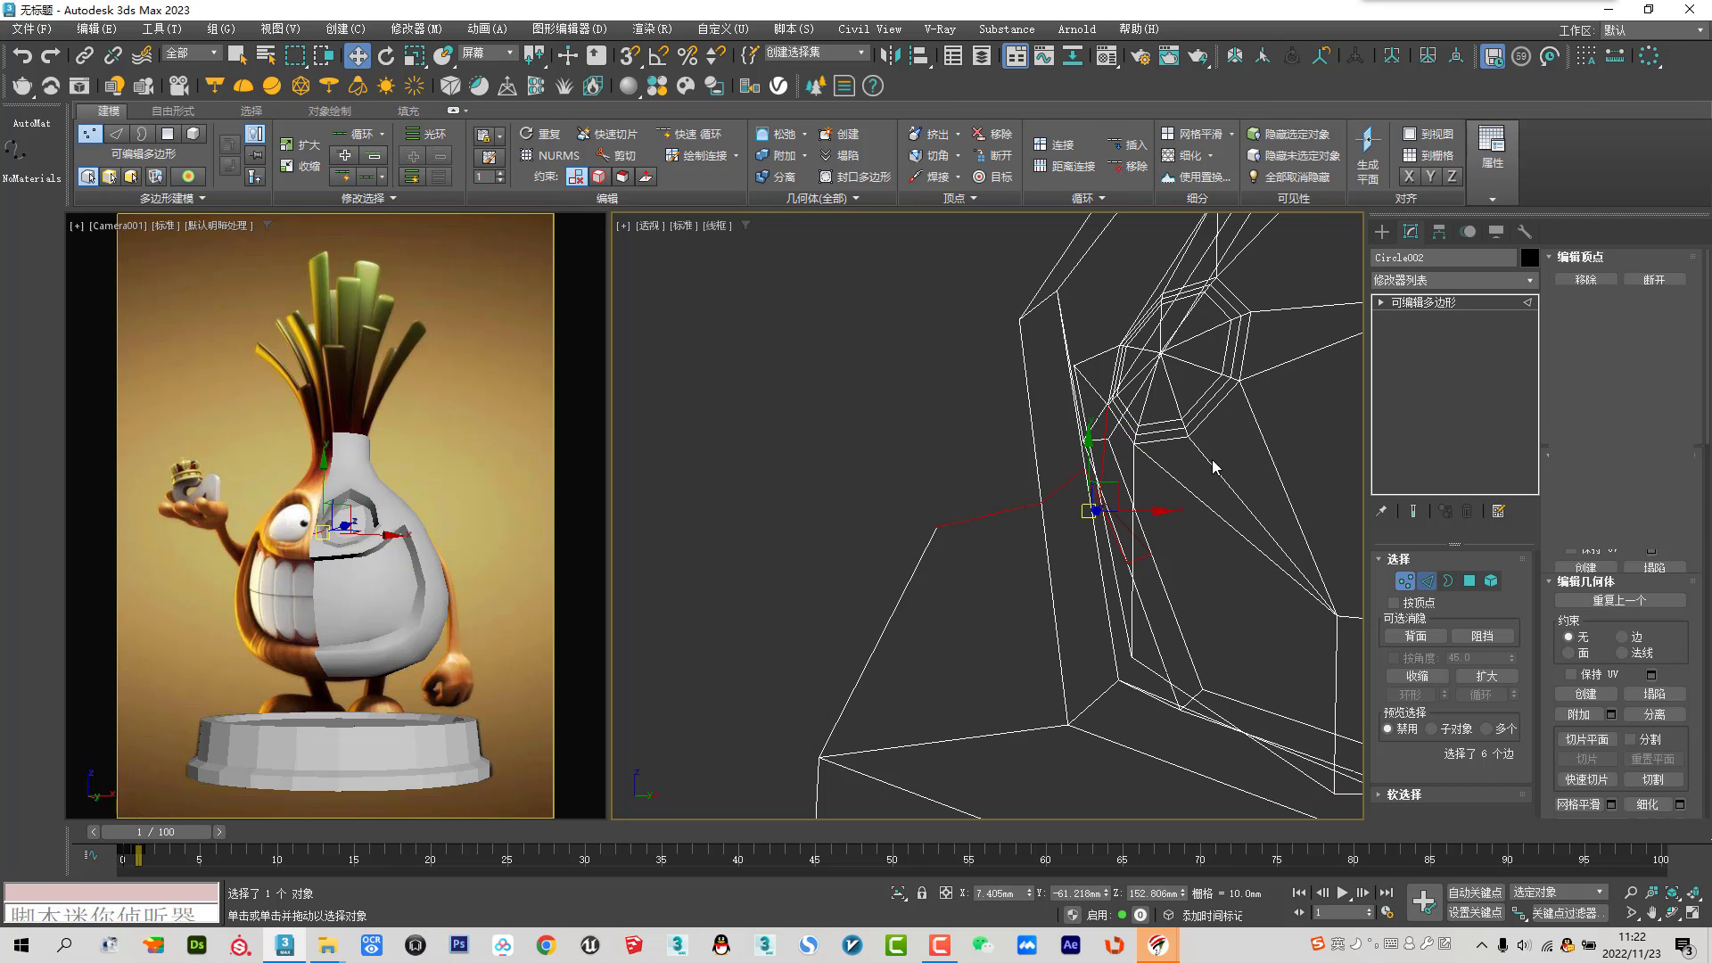
{"action": "scroll", "coordinate": [1079, 385], "scroll_direction": "up", "scroll_amount": 3}
{"action": "left_click", "coordinate": [1112, 363]}
{"action": "left_click", "coordinate": [1605, 304]}
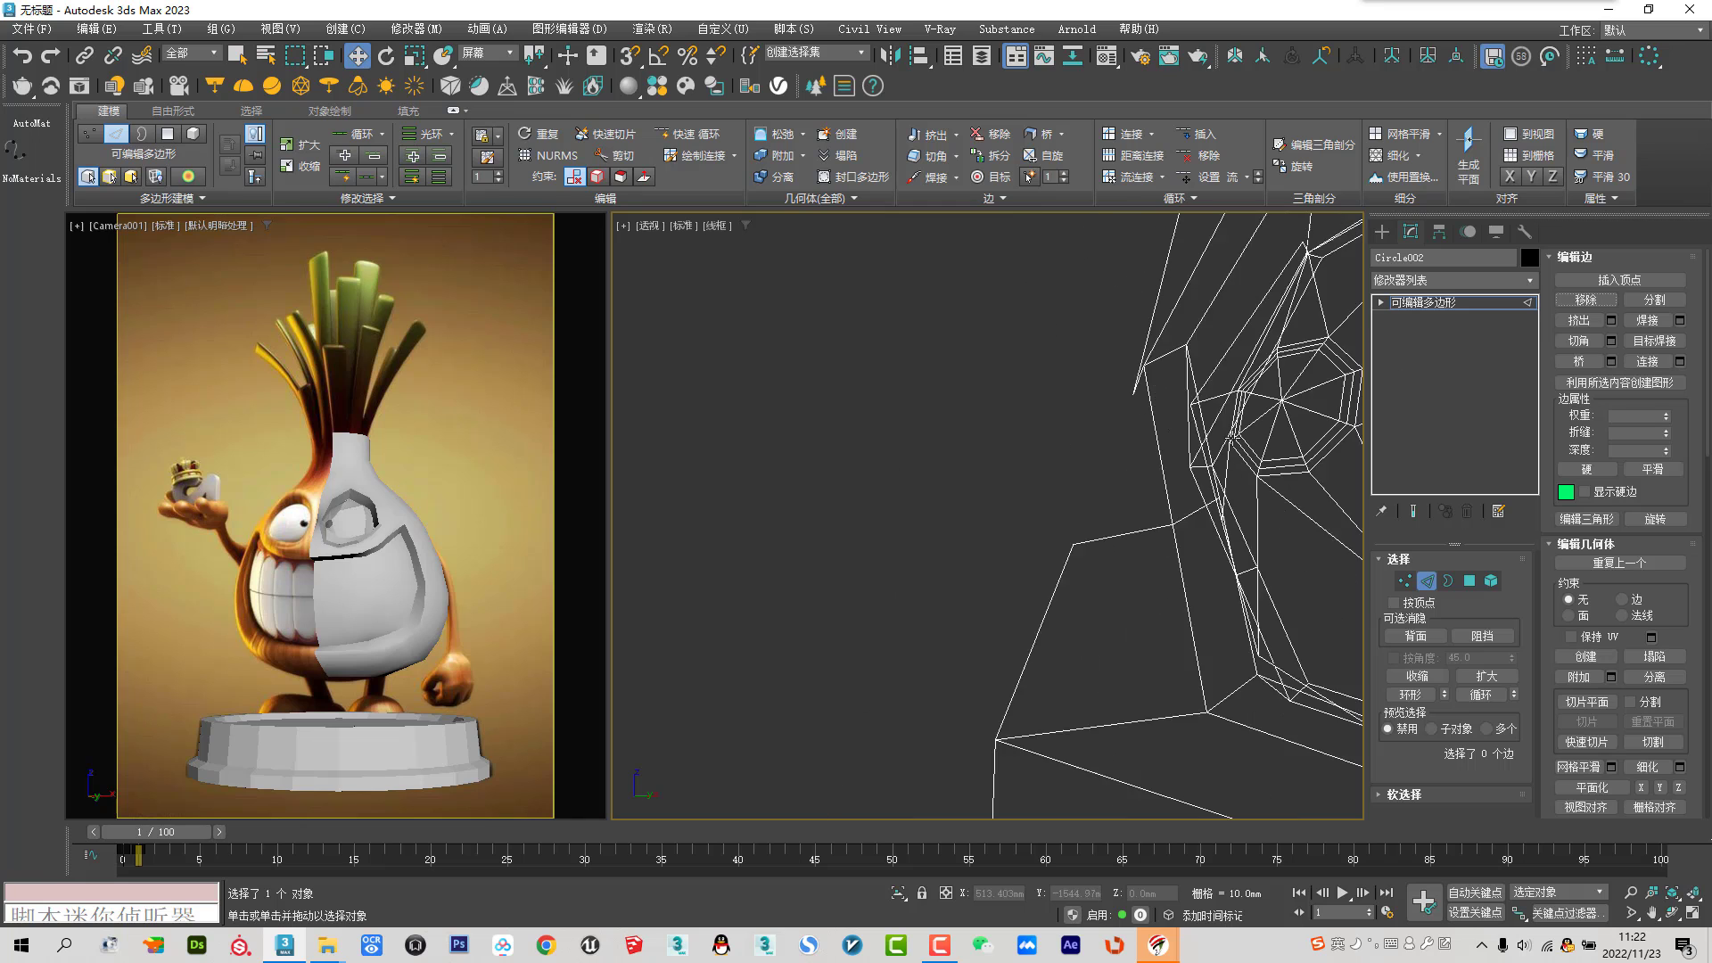
{"action": "key", "text": "F3"}
{"action": "key", "text": "2"}
{"action": "mouse_move", "coordinate": [1159, 446]}
{"action": "middle_mouse_down", "text": "alt"}
{"action": "mouse_move", "coordinate": [1025, 499]}
{"action": "mouse_move", "coordinate": [1039, 531]}
{"action": "mouse_move", "coordinate": [1034, 502]}
{"action": "middle_mouse_up", "text": "alt"}
{"action": "scroll", "coordinate": [1026, 500], "scroll_direction": "up", "scroll_amount": 3}
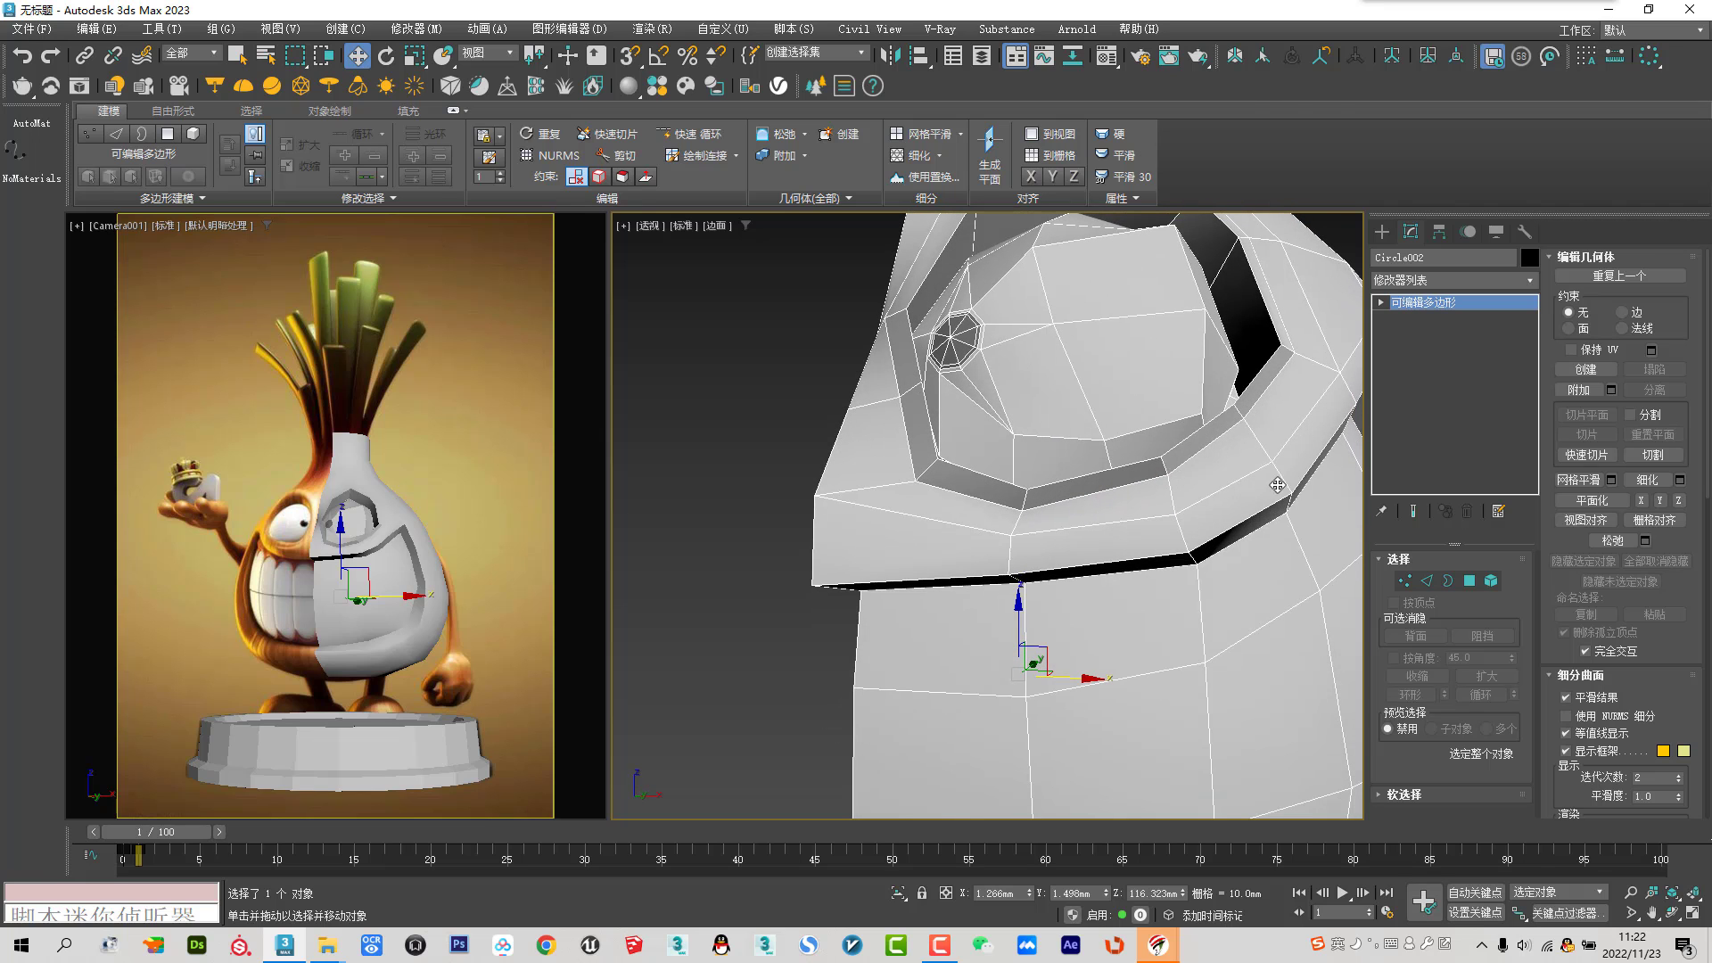
Select two edges around the eye and remove them
{"action": "left_click", "coordinate": [1426, 581]}
{"action": "left_click", "coordinate": [990, 397]}
{"action": "middle_click_drag", "start_coordinate": [990, 397], "coordinate": [1036, 409], "text": "alt"}
{"action": "left_click", "coordinate": [929, 279], "text": "ctrl"}
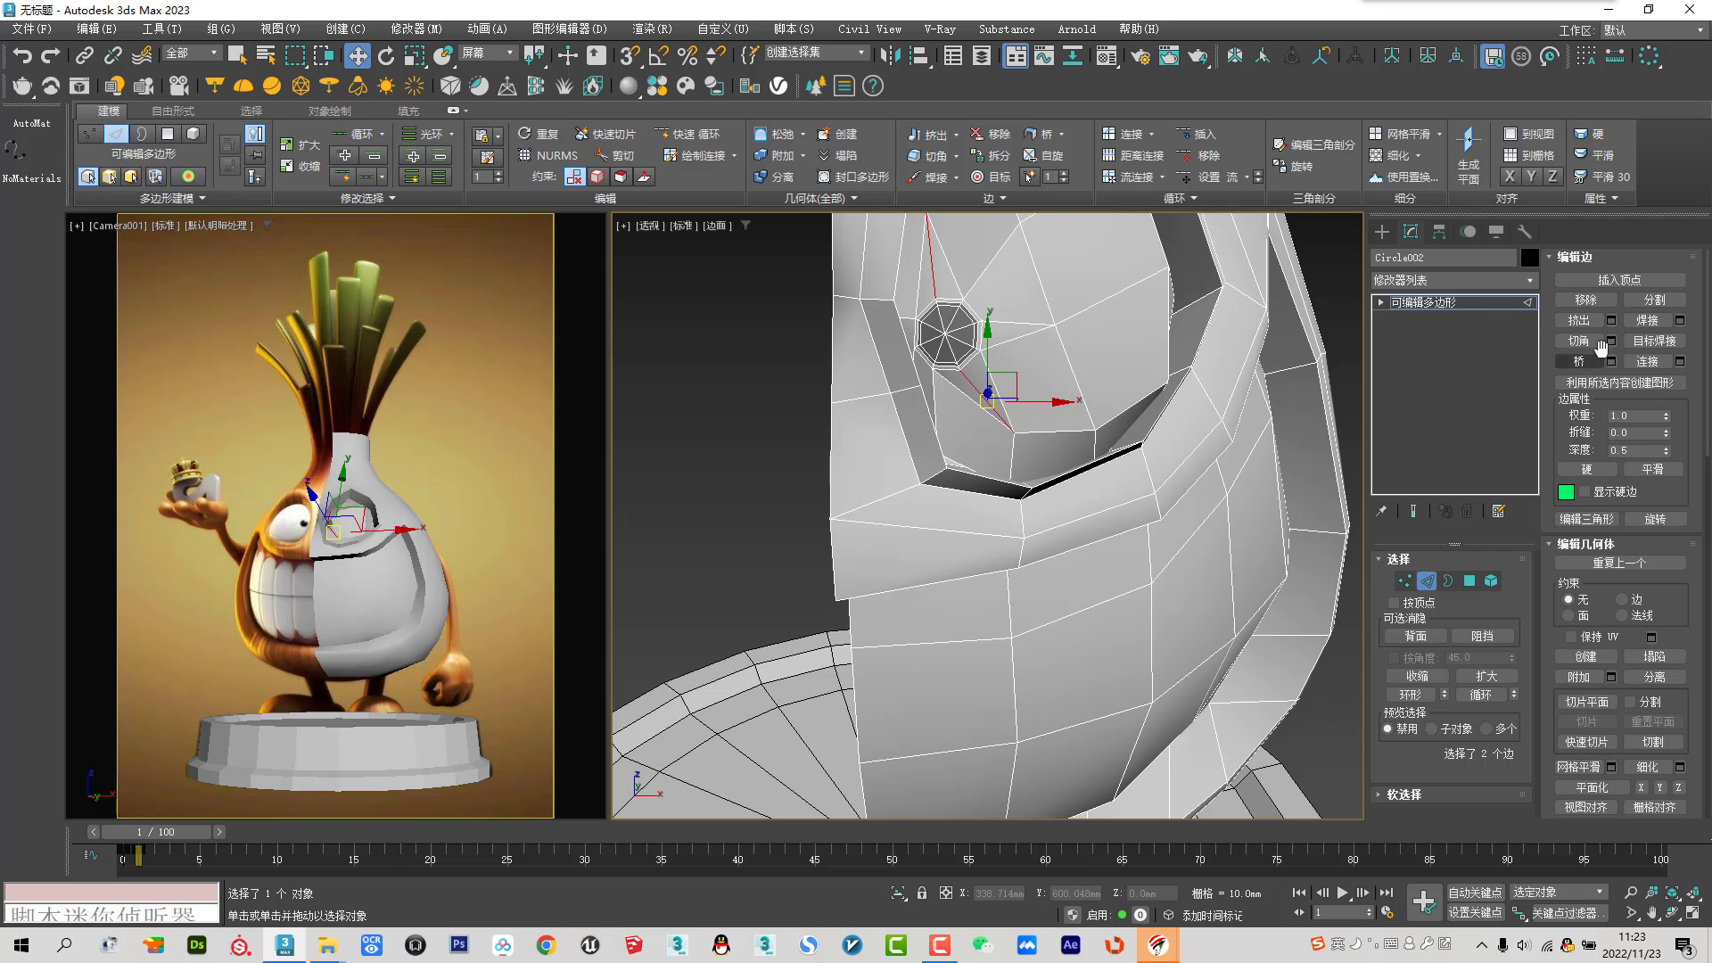
{"action": "key", "text": "ctrl+d"}
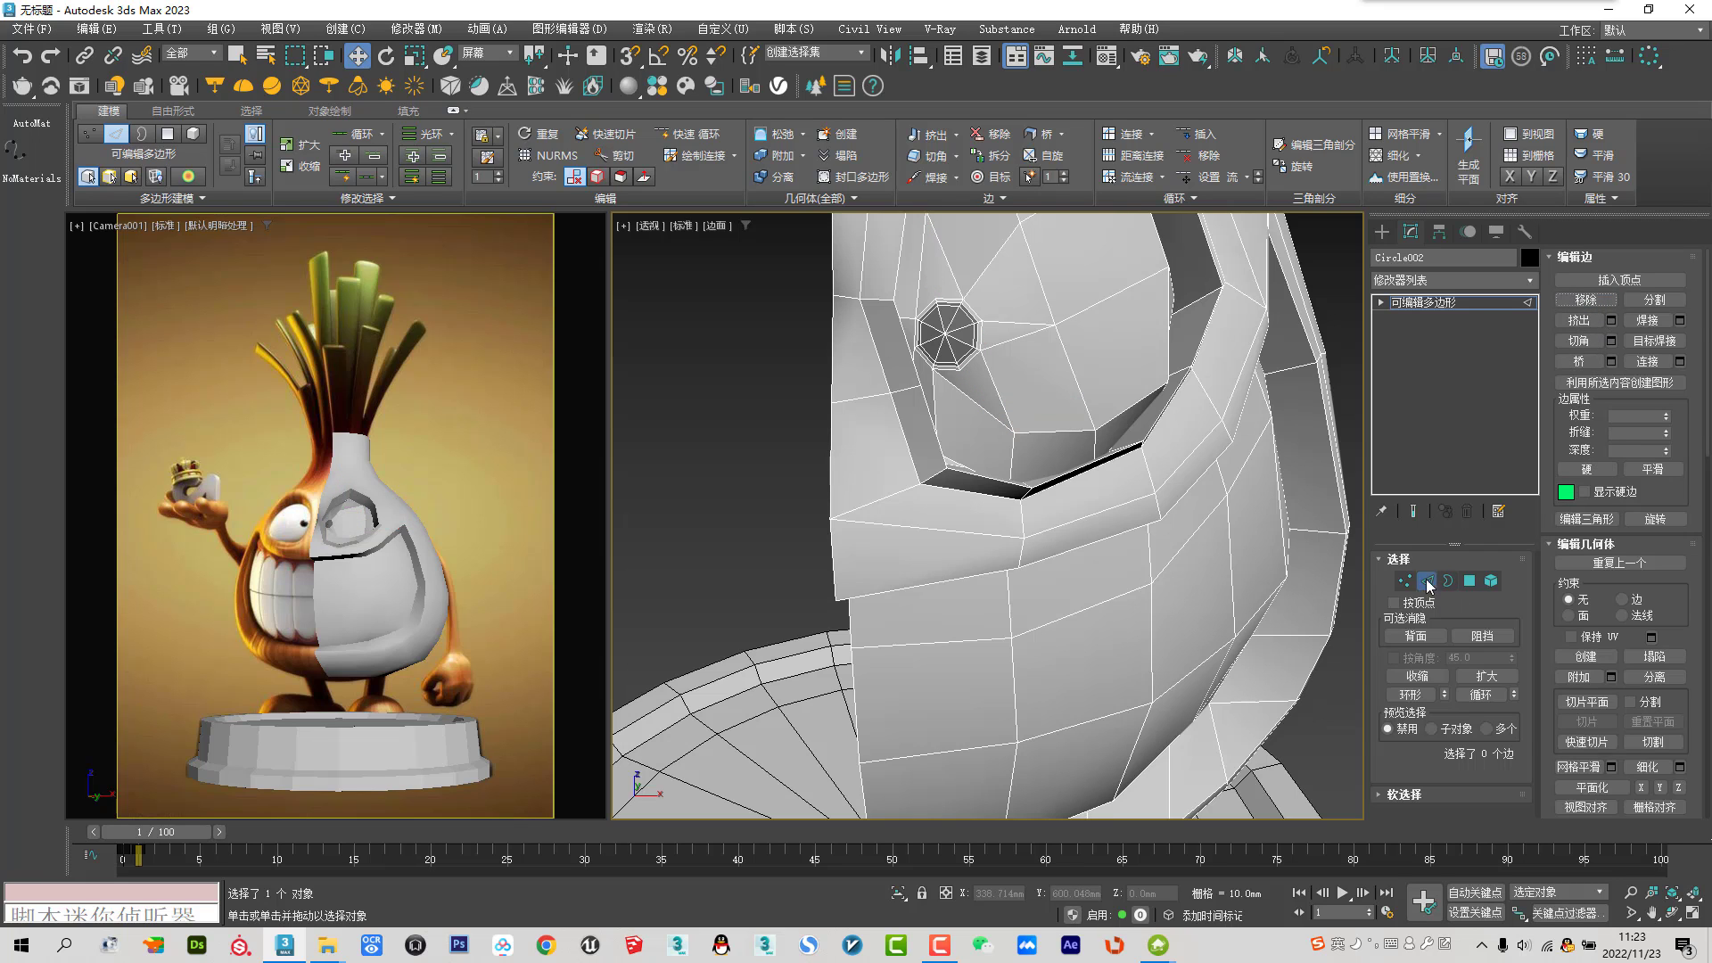
Preview the head with NURMS smoothing and zoom in on the eye
{"action": "left_click", "coordinate": [1427, 580]}
{"action": "left_click", "coordinate": [1567, 716]}
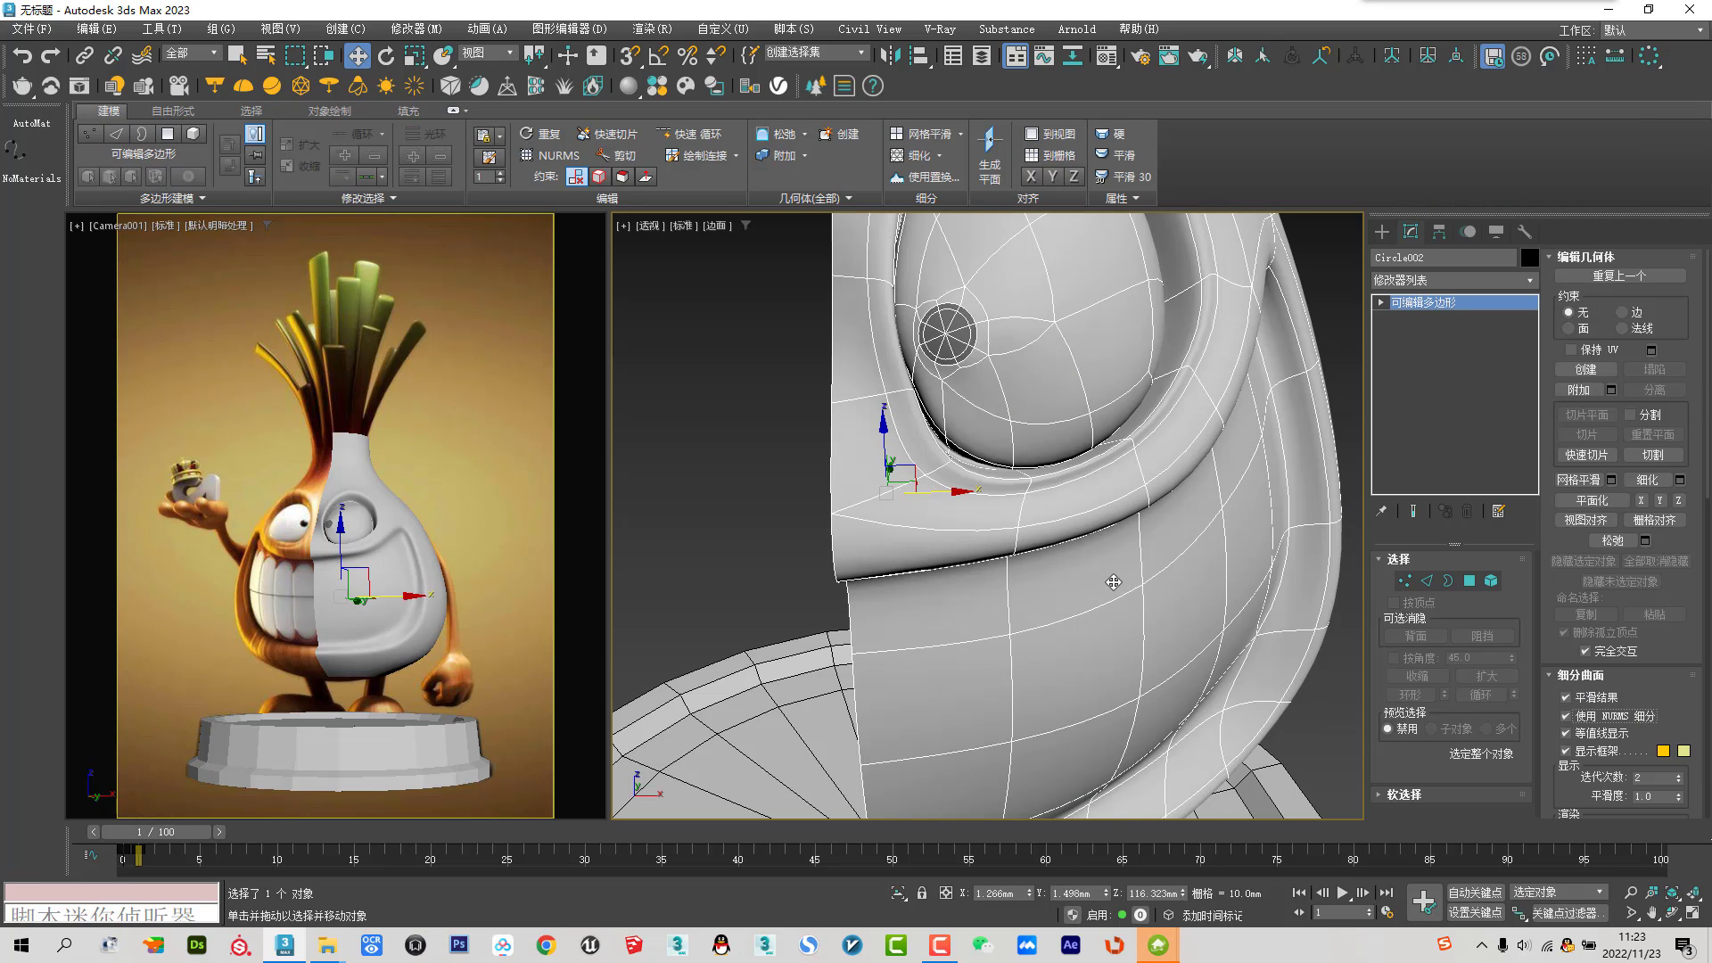
{"action": "key", "text": "F4"}
{"action": "key", "text": "F4"}
{"action": "key", "text": "F4"}
{"action": "key", "text": "F4"}
{"action": "mouse_move", "coordinate": [931, 437]}
{"action": "middle_mouse_down", "text": "alt"}
{"action": "mouse_move", "coordinate": [967, 383]}
{"action": "mouse_move", "coordinate": [934, 404]}
{"action": "mouse_move", "coordinate": [862, 403]}
{"action": "middle_mouse_up", "text": "alt"}
{"action": "scroll", "coordinate": [862, 403], "scroll_direction": "up", "scroll_amount": 3}
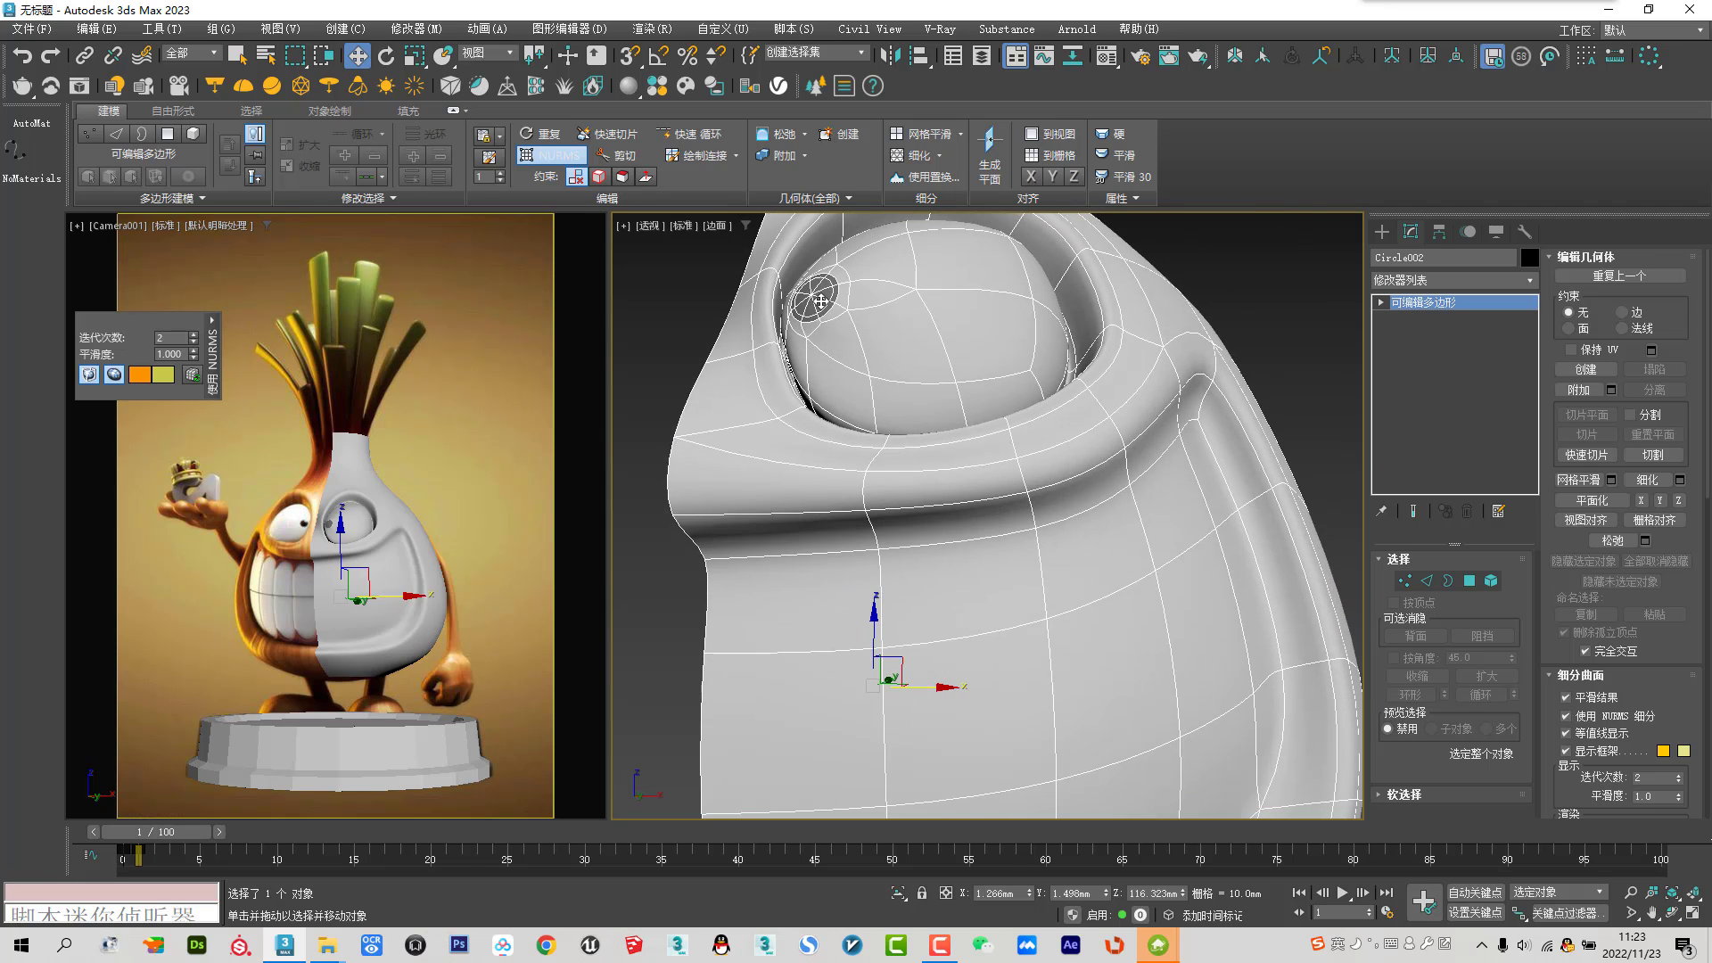
{"action": "scroll", "coordinate": [814, 446], "scroll_direction": "up", "scroll_amount": 3}
{"action": "scroll", "coordinate": [814, 447], "scroll_direction": "up", "scroll_amount": 2}
Lower the socket-rim vertex, nudging it slightly along Y in View coordinates
{"action": "left_click", "coordinate": [1403, 582]}
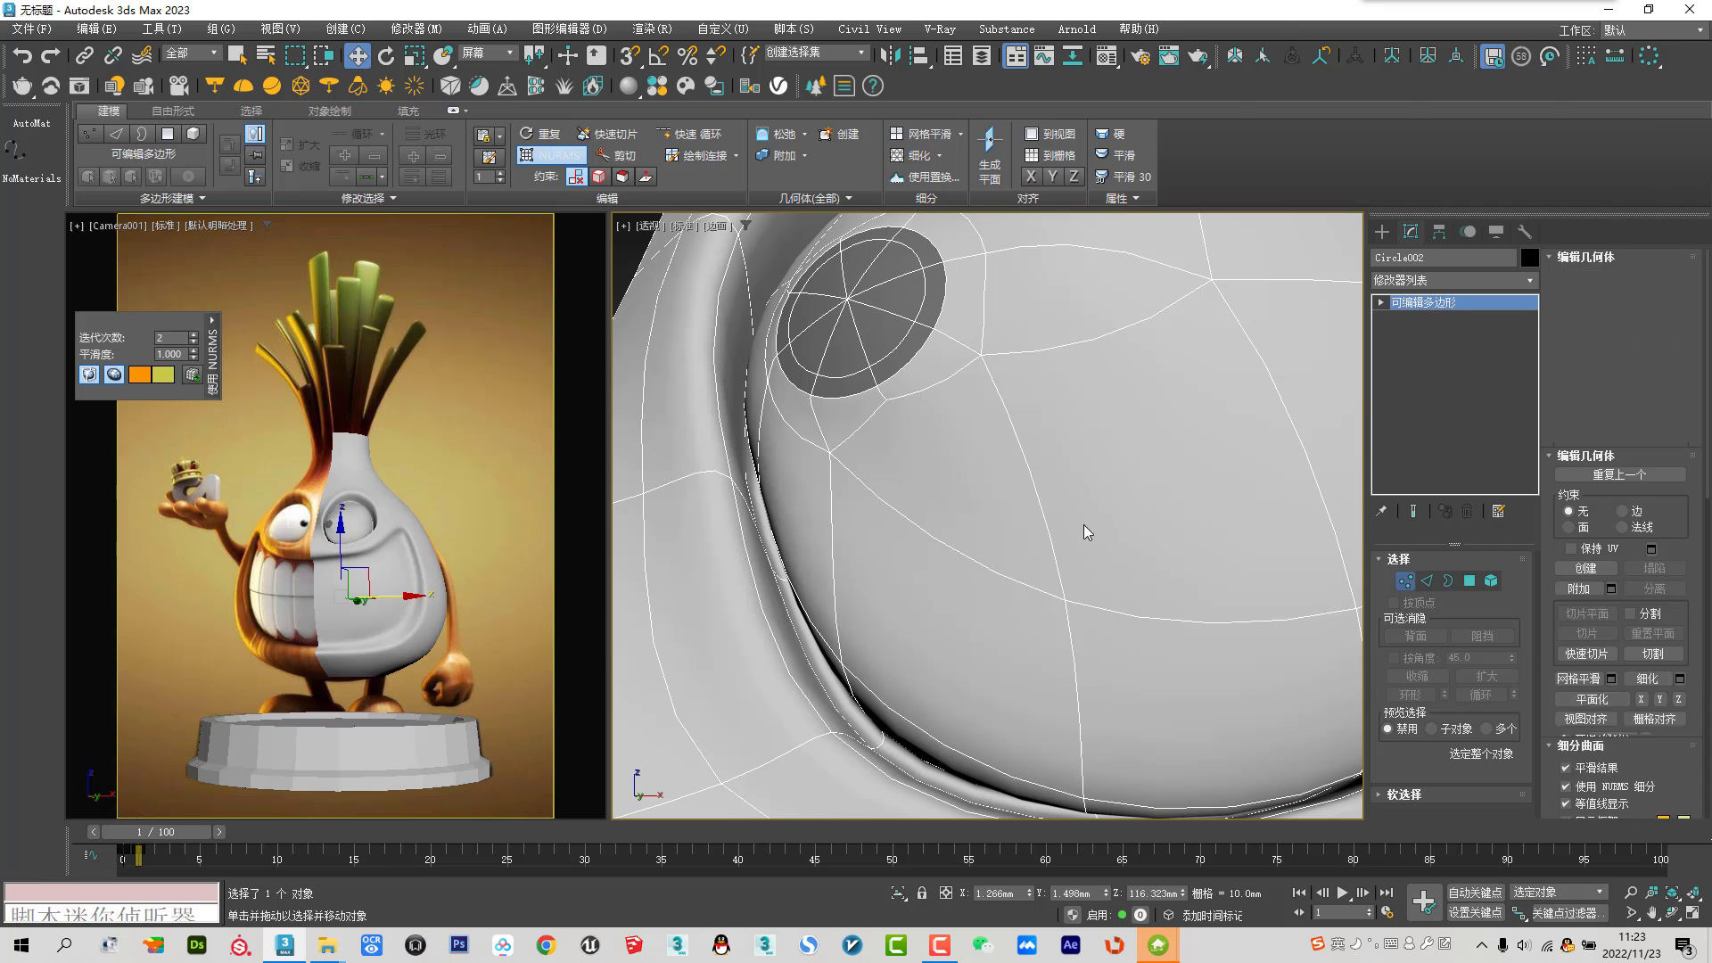
{"action": "left_click", "coordinate": [807, 417]}
{"action": "left_click_drag", "start_coordinate": [812, 381], "coordinate": [838, 459]}
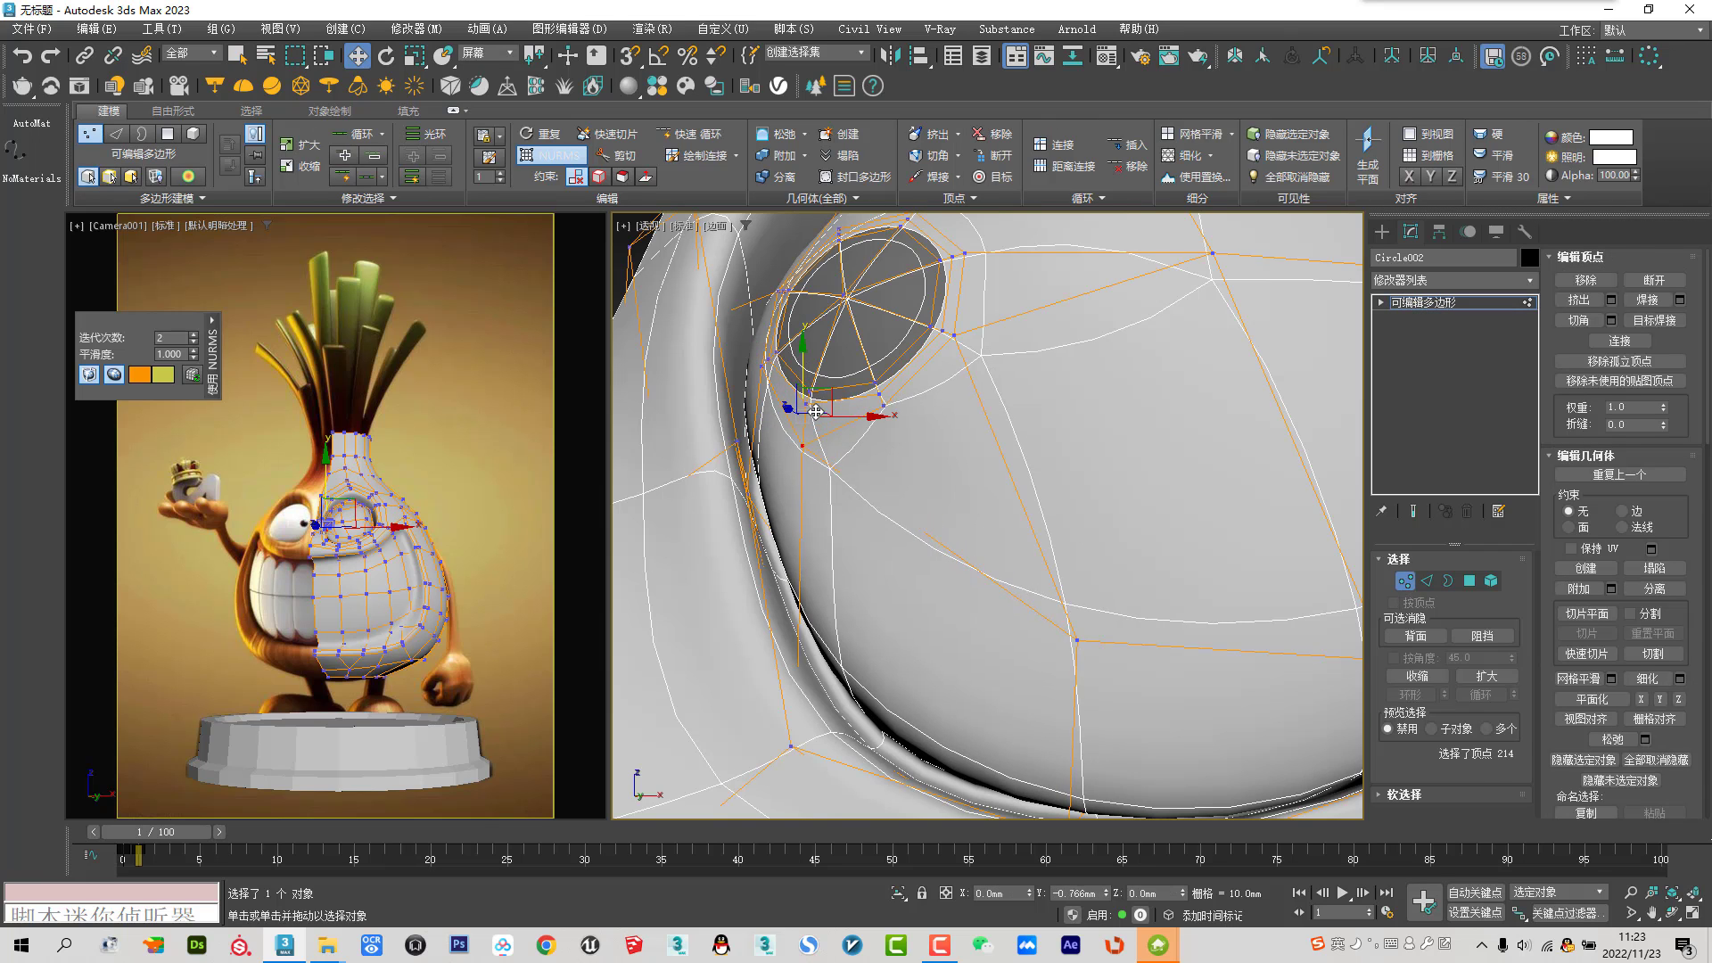
{"action": "mouse_move", "coordinate": [838, 459]}
{"action": "middle_mouse_down", "text": "alt"}
{"action": "mouse_move", "coordinate": [832, 432]}
{"action": "mouse_move", "coordinate": [785, 464]}
{"action": "middle_mouse_up", "text": "alt"}
{"action": "left_click", "coordinate": [496, 54]}
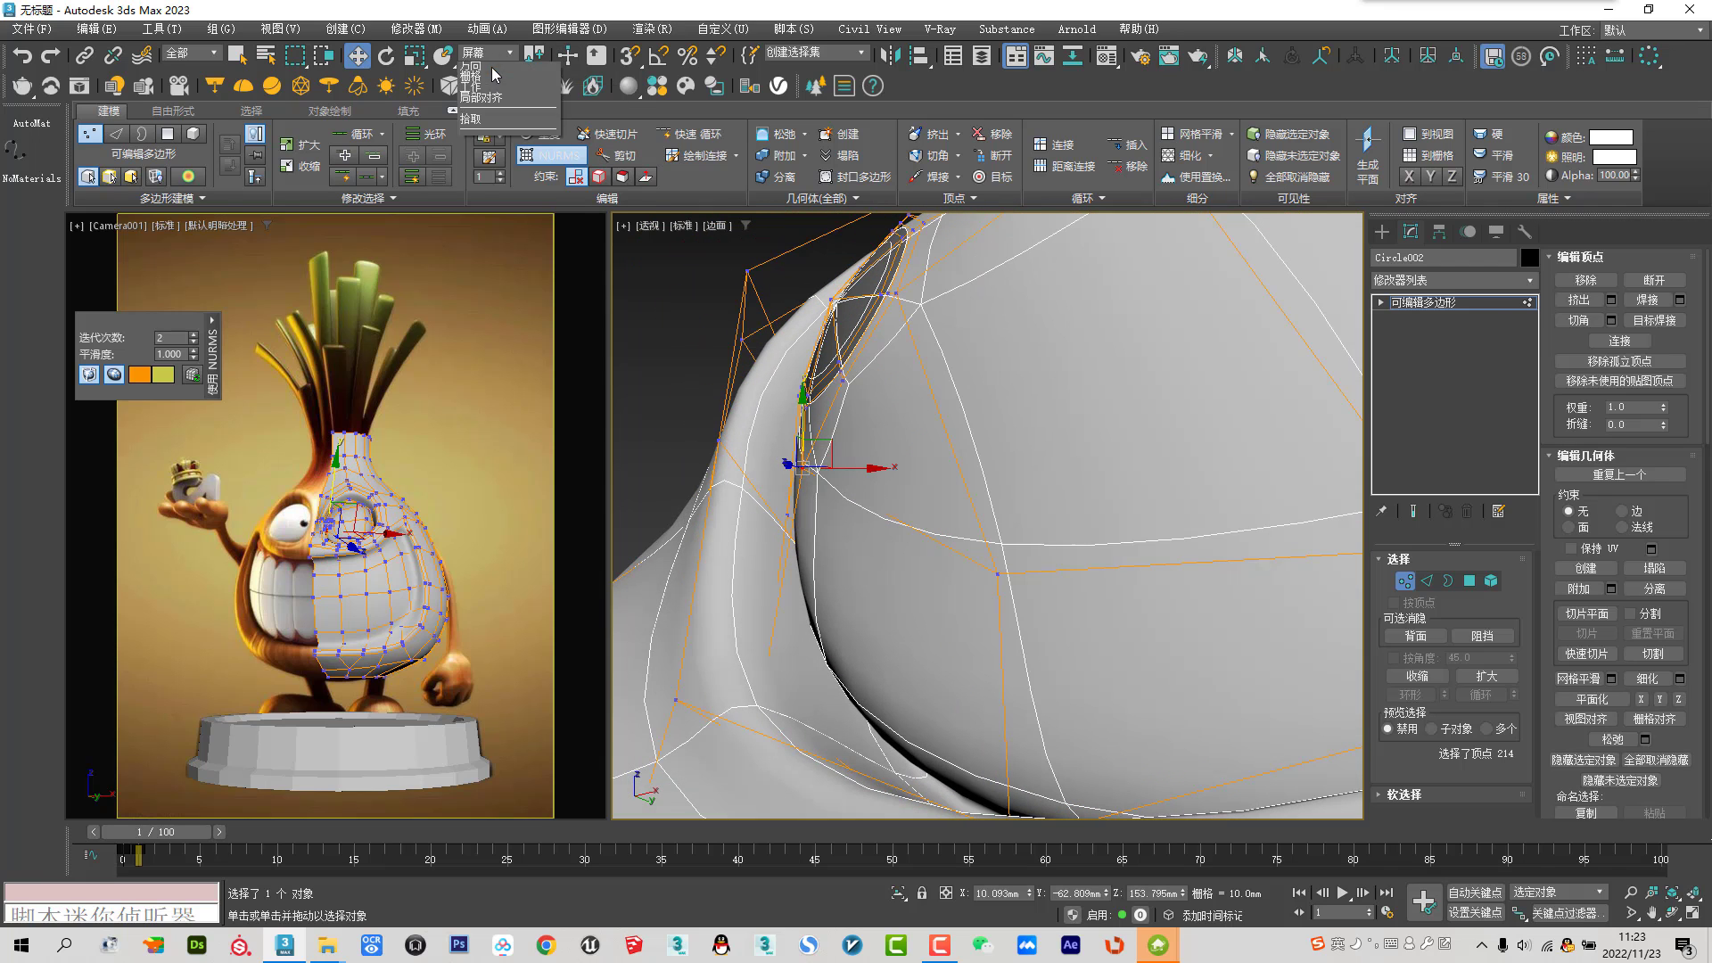
{"action": "left_click", "coordinate": [486, 67]}
{"action": "mouse_move", "coordinate": [713, 219]}
{"action": "middle_mouse_down", "text": "alt"}
{"action": "mouse_move", "coordinate": [792, 259]}
{"action": "mouse_move", "coordinate": [908, 535]}
{"action": "middle_mouse_up", "text": "alt"}
{"action": "left_click_drag", "start_coordinate": [830, 504], "coordinate": [822, 495]}
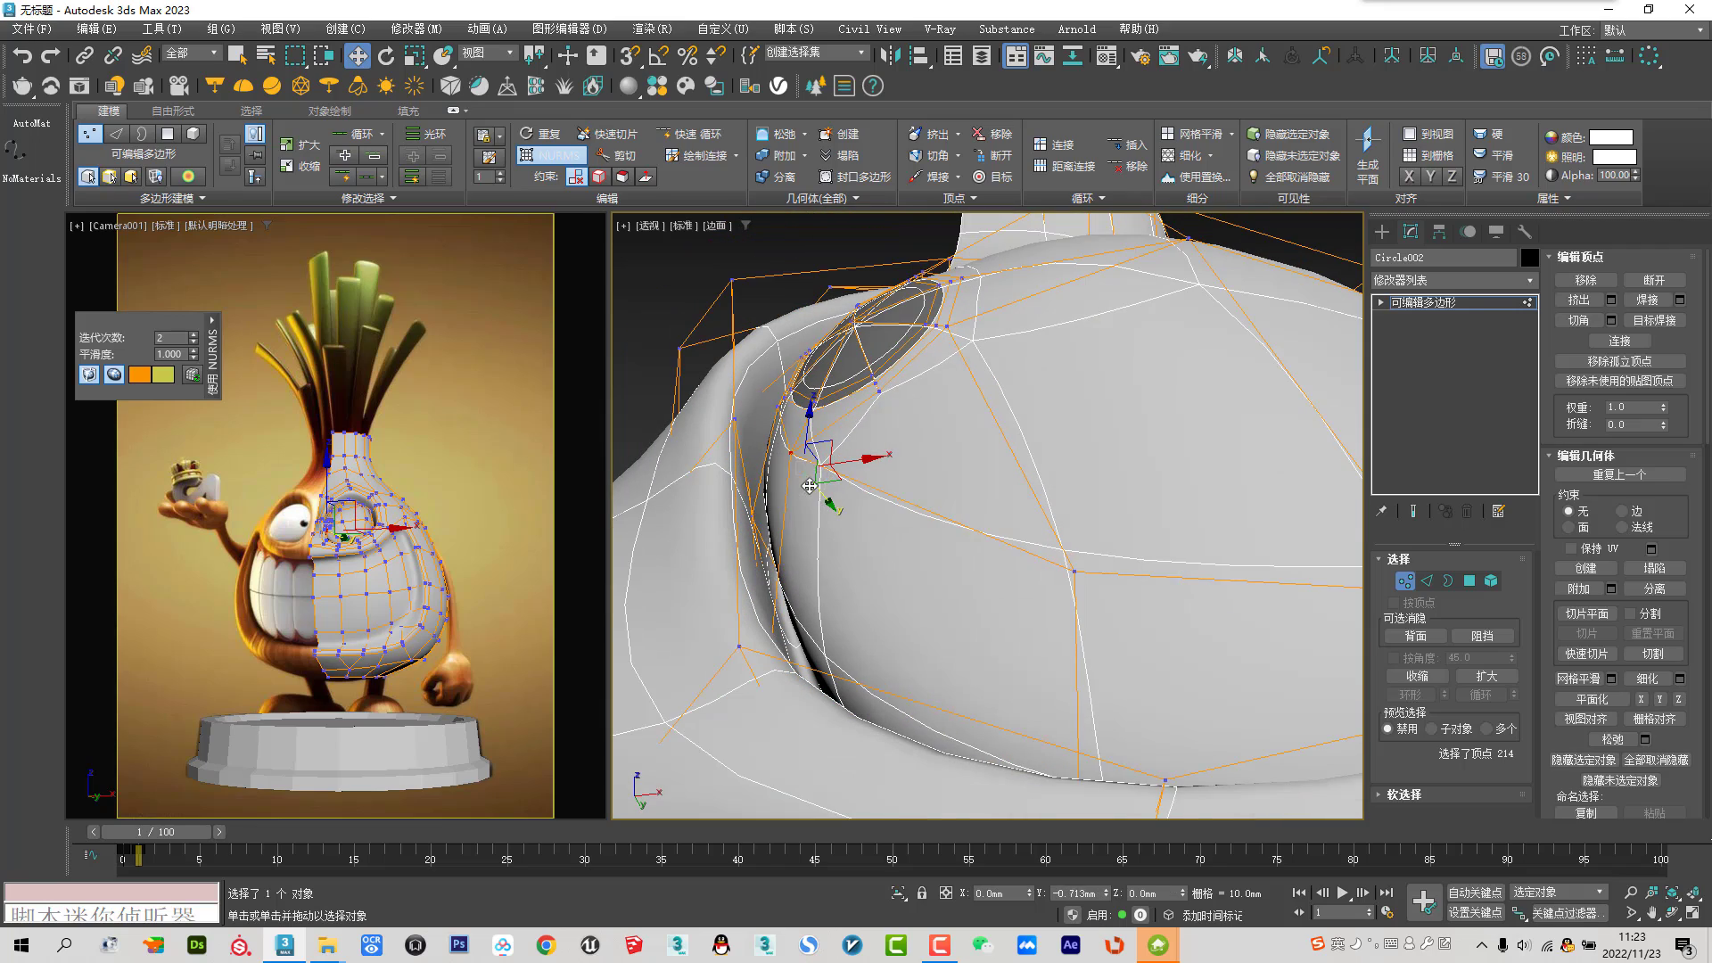
{"action": "mouse_move", "coordinate": [822, 495]}
{"action": "middle_mouse_down", "text": "alt"}
{"action": "mouse_move", "coordinate": [936, 428]}
{"action": "mouse_move", "coordinate": [955, 539]}
{"action": "mouse_move", "coordinate": [933, 493]}
{"action": "middle_mouse_up", "text": "alt"}
Return to object level and turn Use NURMS off for the shaded cage
{"action": "scroll", "coordinate": [896, 468], "scroll_direction": "down", "scroll_amount": 1}
{"action": "scroll", "coordinate": [1144, 485], "scroll_direction": "down", "scroll_amount": 2}
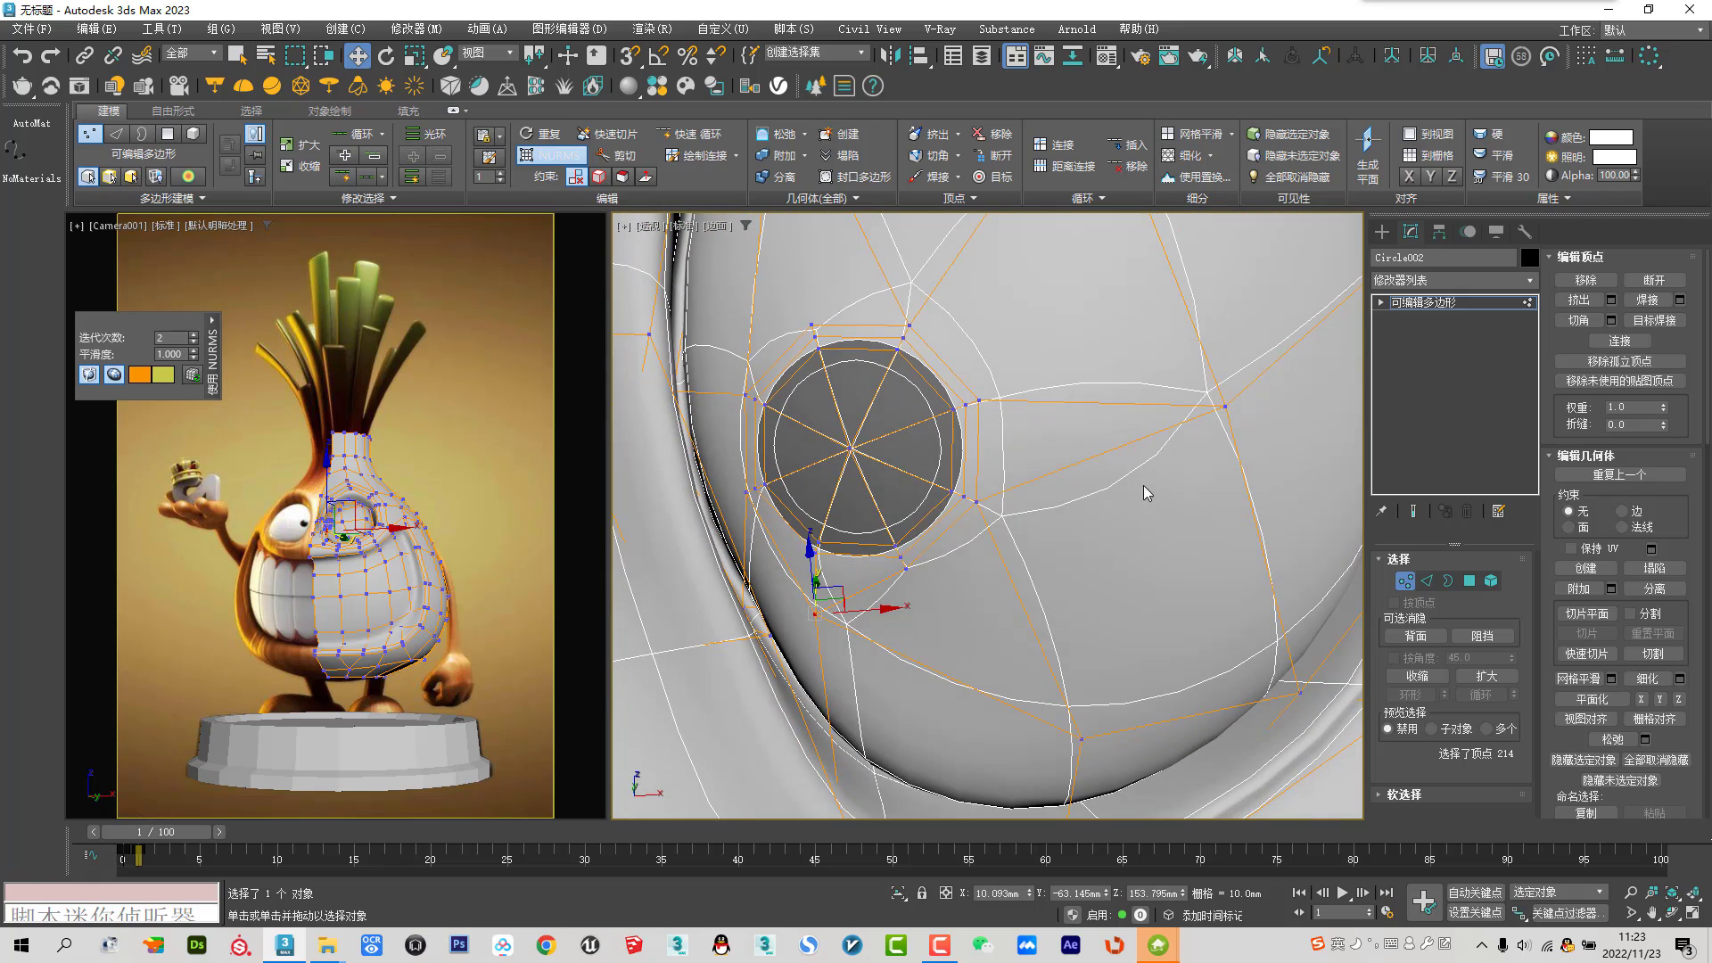
{"action": "scroll", "coordinate": [1151, 500], "scroll_direction": "down", "scroll_amount": 2}
{"action": "key", "text": "1"}
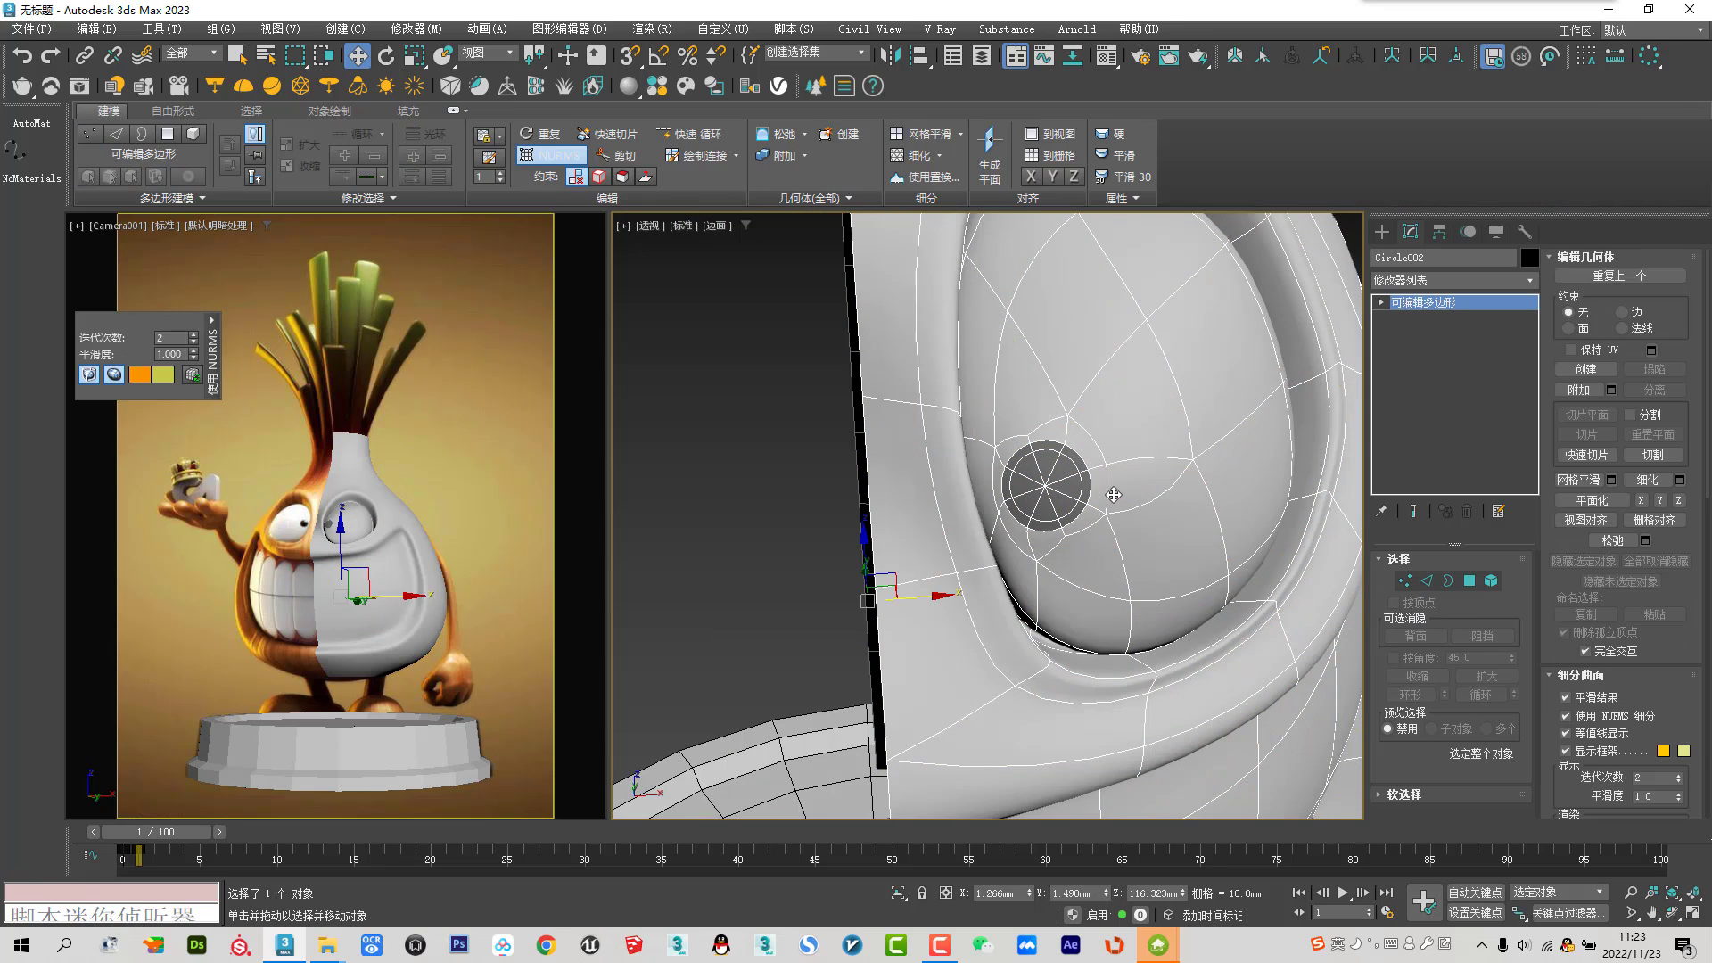
{"action": "key", "text": "F3"}
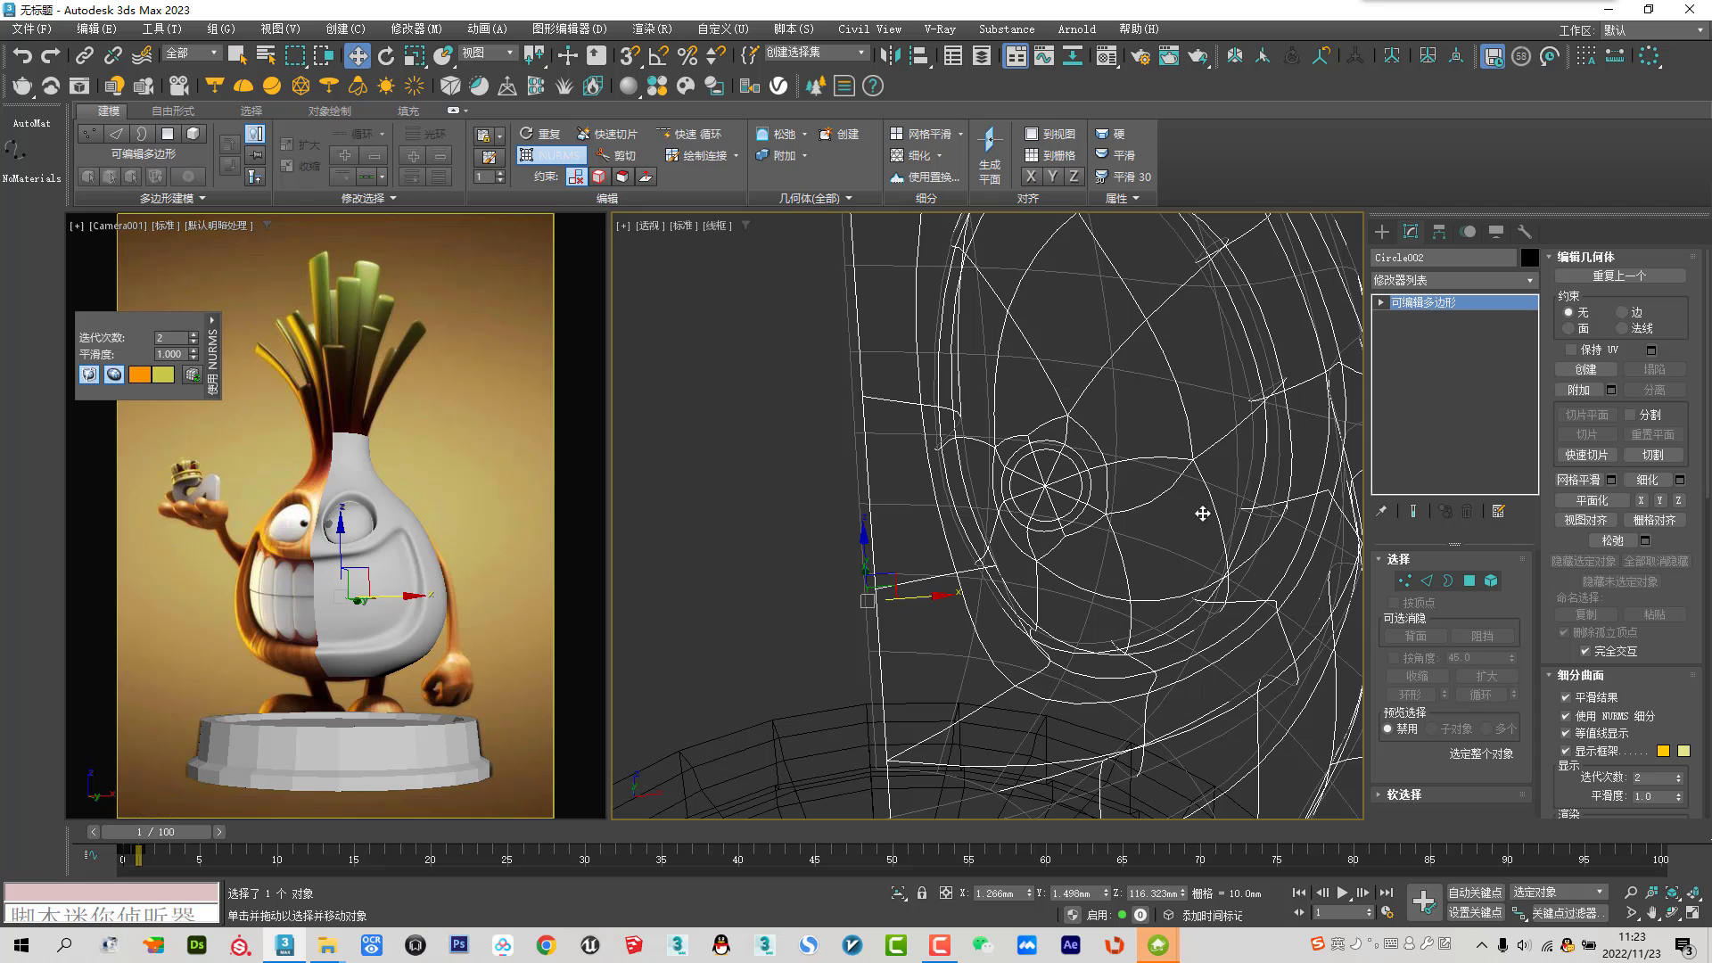
{"action": "left_click", "coordinate": [1567, 716]}
{"action": "key", "text": "F3"}
Face the eye and select the edge loop around the socket rim in Edge mode
{"action": "scroll", "coordinate": [1177, 520], "scroll_direction": "down", "scroll_amount": 1}
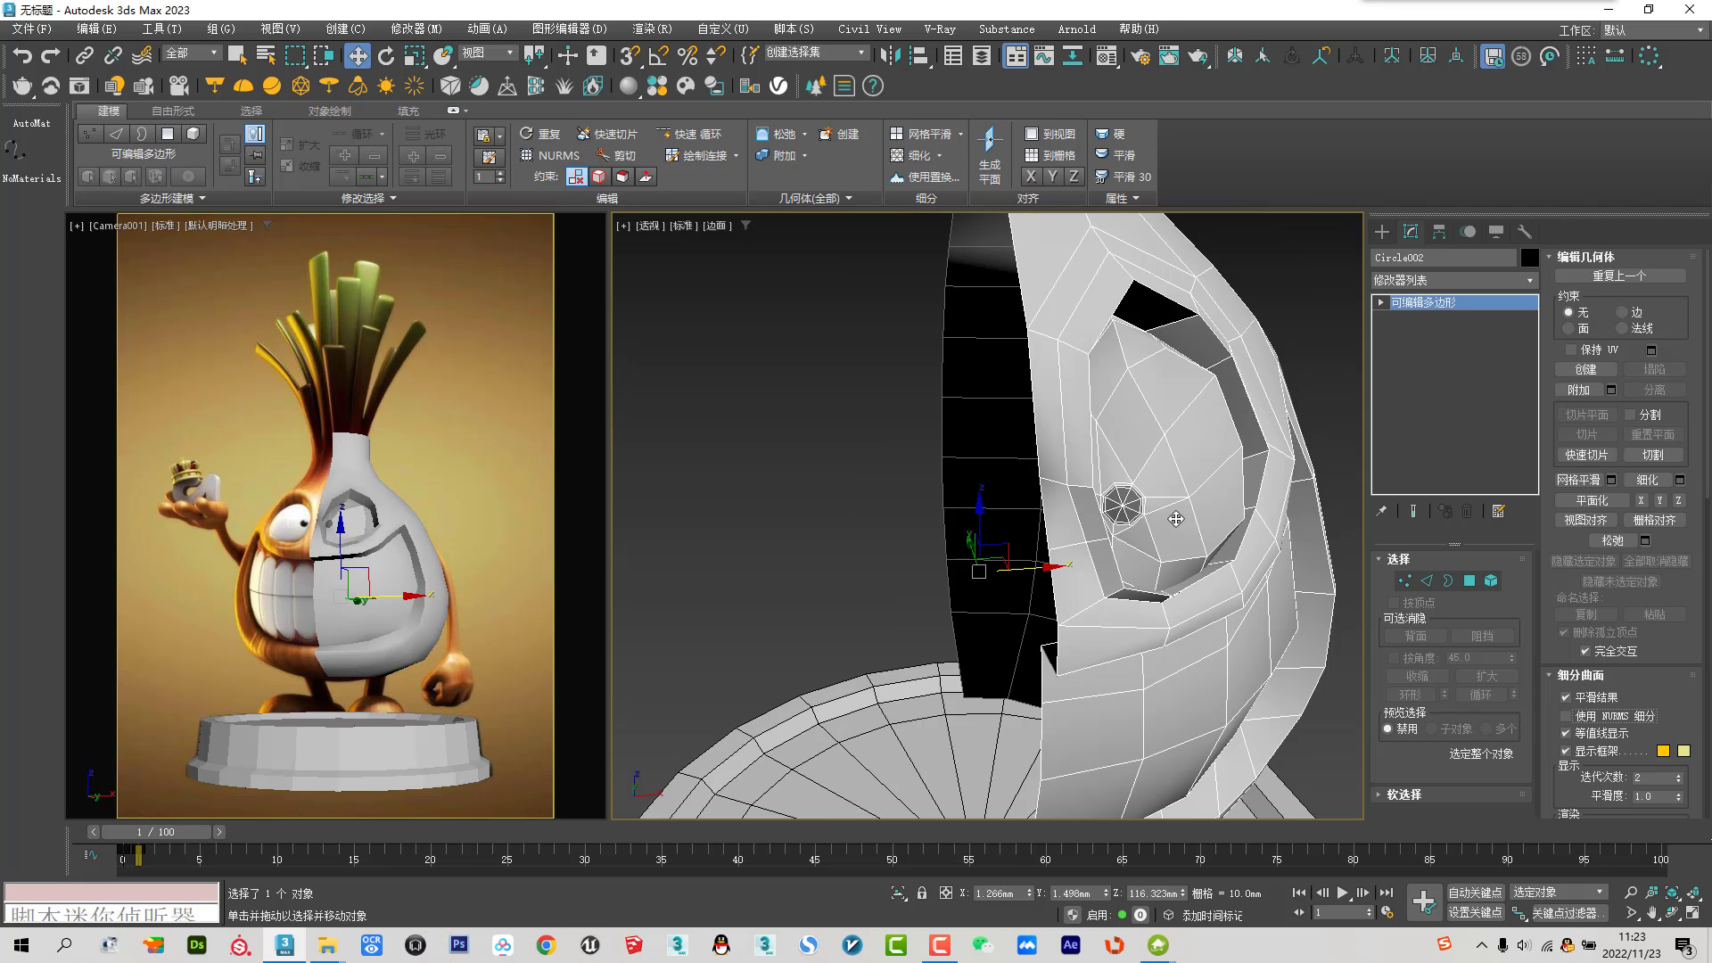
{"action": "scroll", "coordinate": [1097, 546], "scroll_direction": "down", "scroll_amount": 1}
{"action": "mouse_move", "coordinate": [1097, 545]}
{"action": "middle_mouse_down", "text": "alt"}
{"action": "mouse_move", "coordinate": [927, 453]}
{"action": "mouse_move", "coordinate": [894, 466]}
{"action": "mouse_move", "coordinate": [891, 520]}
{"action": "mouse_move", "coordinate": [970, 480]}
{"action": "middle_mouse_up", "text": "alt"}
{"action": "scroll", "coordinate": [847, 438], "scroll_direction": "up", "scroll_amount": 2}
{"action": "scroll", "coordinate": [970, 481], "scroll_direction": "up", "scroll_amount": 3}
{"action": "scroll", "coordinate": [1093, 381], "scroll_direction": "up", "scroll_amount": 2}
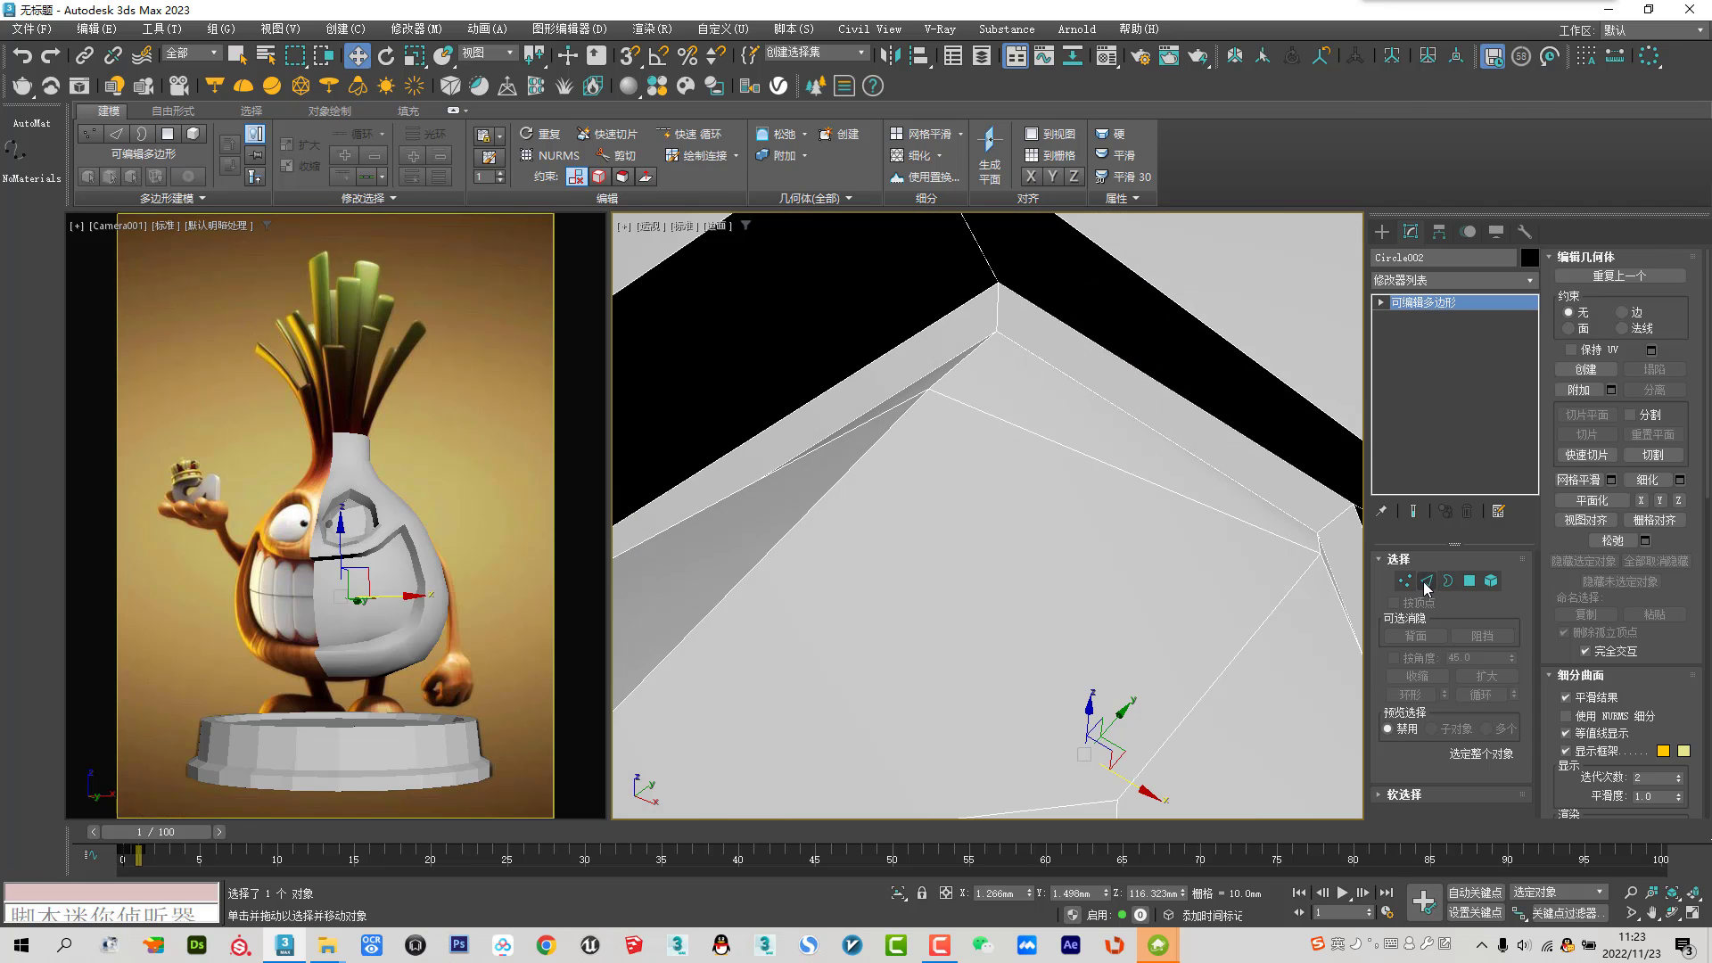
{"action": "left_click", "coordinate": [1426, 582]}
{"action": "mouse_move", "coordinate": [933, 338]}
{"action": "middle_mouse_down", "text": "alt"}
{"action": "mouse_move", "coordinate": [944, 375]}
{"action": "mouse_move", "coordinate": [918, 339]}
{"action": "middle_mouse_up", "text": "alt"}
{"action": "double_click", "coordinate": [920, 341]}
{"action": "scroll", "coordinate": [1159, 482], "scroll_direction": "down", "scroll_amount": 4}
{"action": "scroll", "coordinate": [1093, 518], "scroll_direction": "down", "scroll_amount": 2}
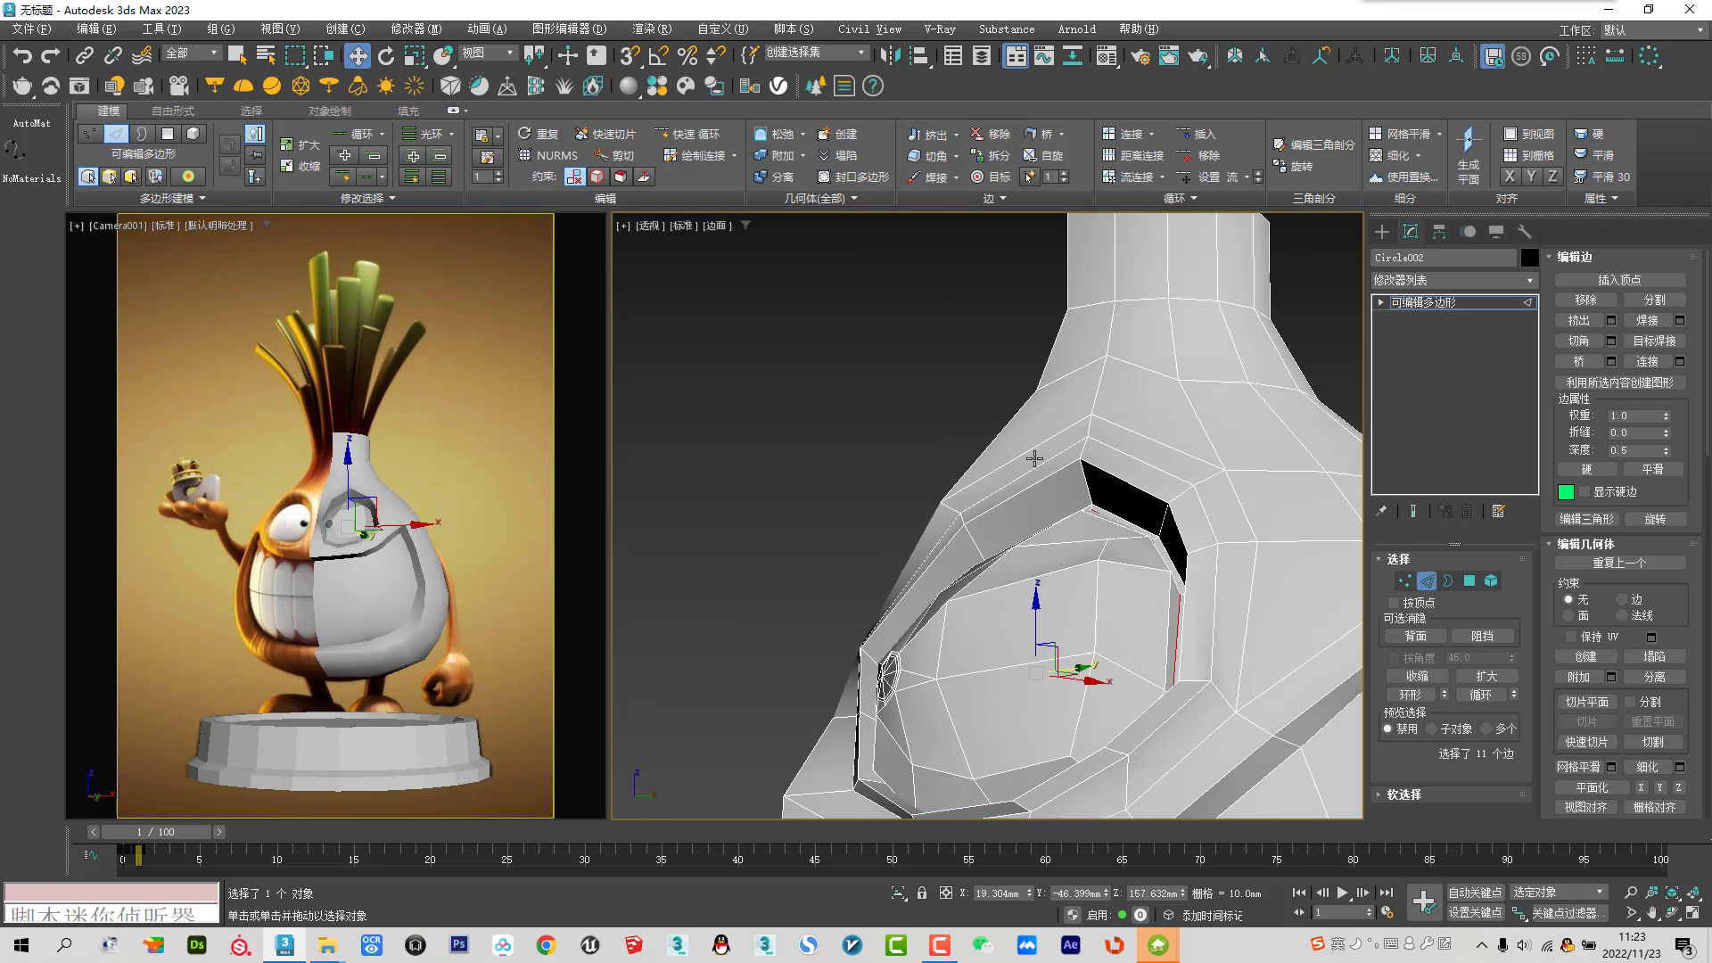
{"action": "scroll", "coordinate": [1089, 443], "scroll_direction": "down", "scroll_amount": 2}
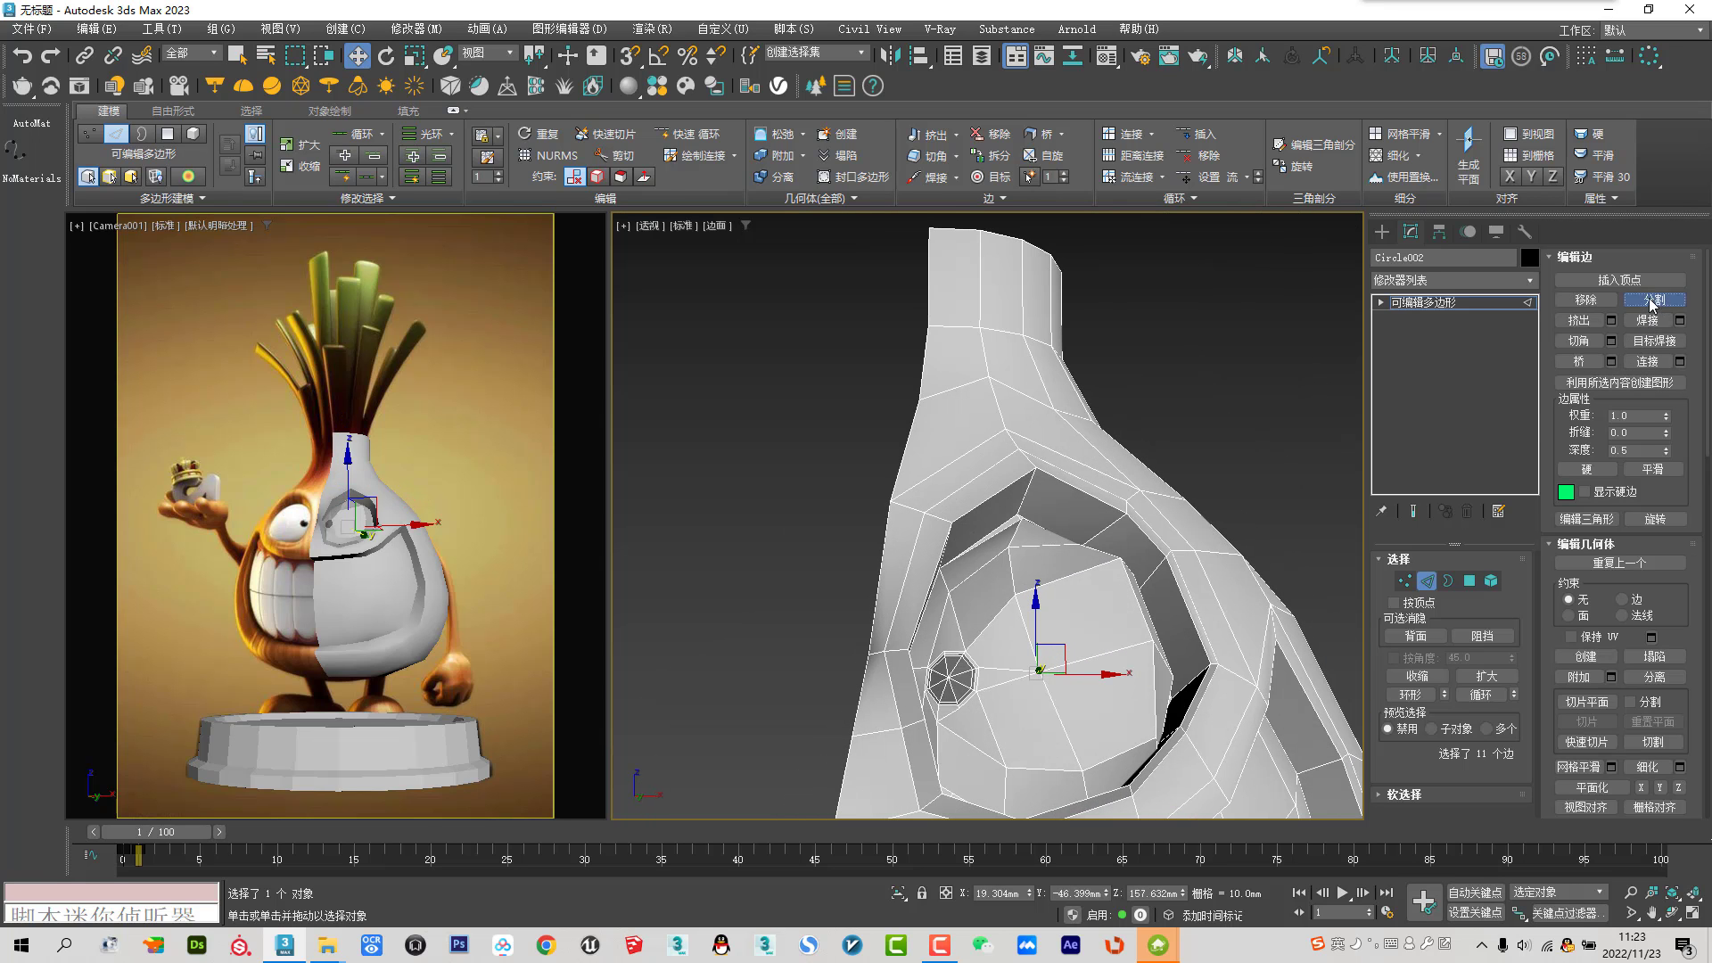
Assign the third material slot to the pupil element with a white diffuse colour
{"action": "left_click", "coordinate": [1491, 581]}
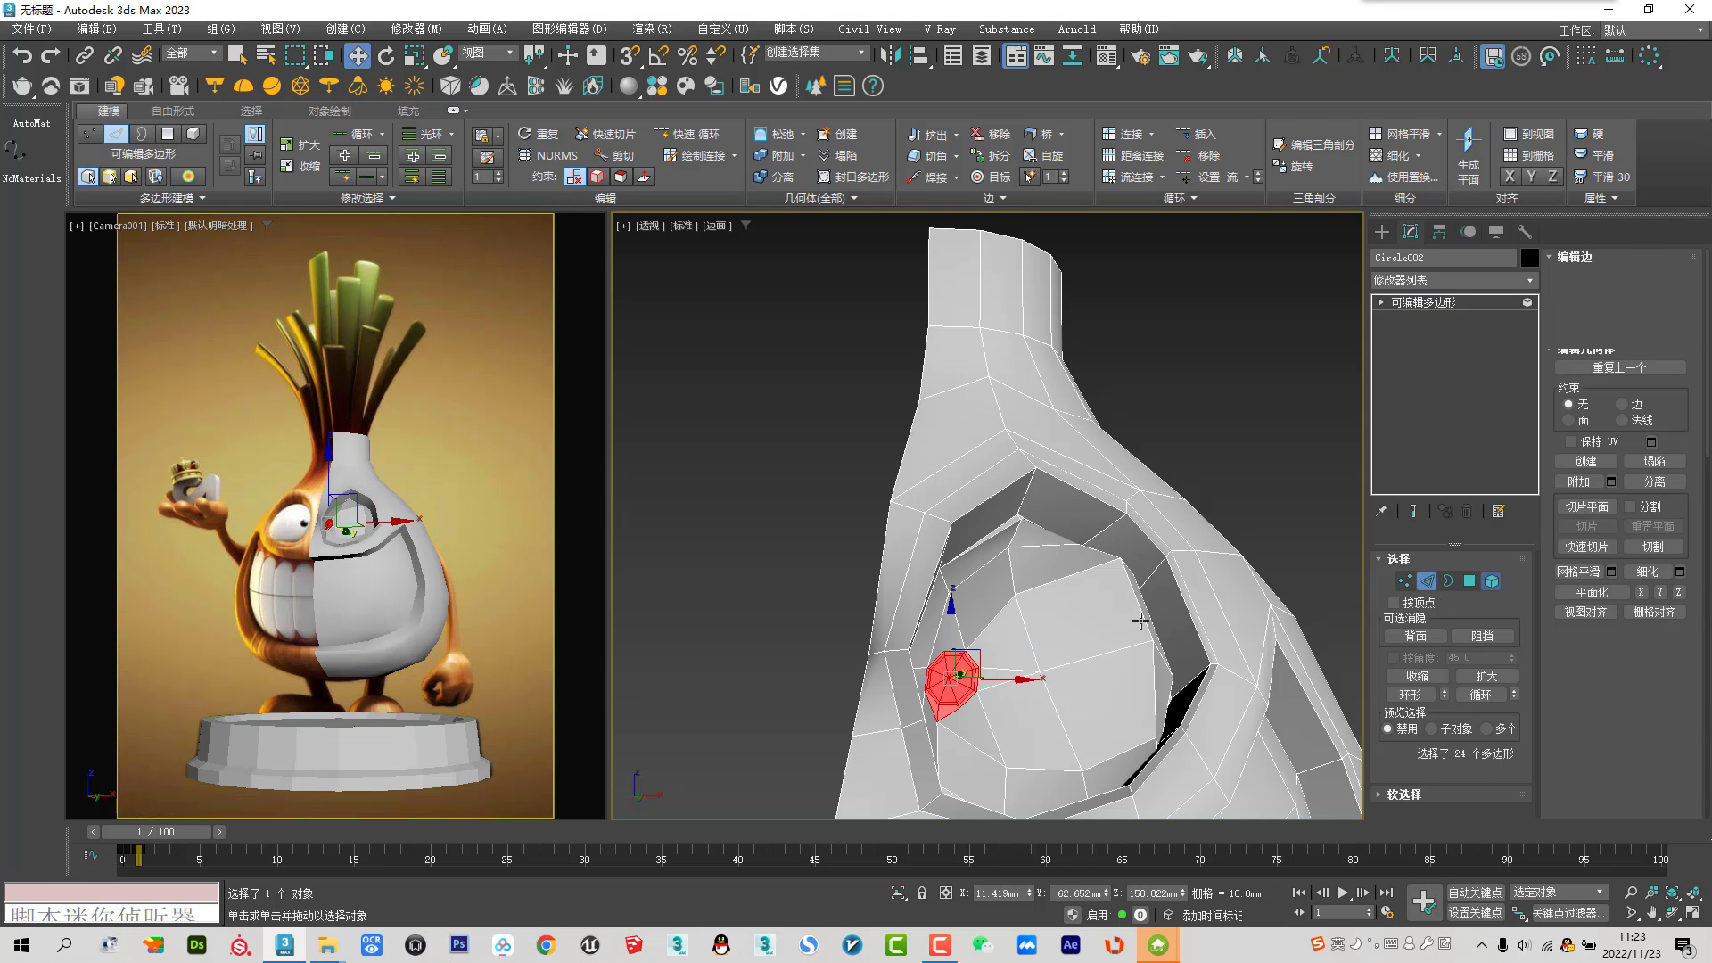
{"action": "left_click", "coordinate": [1037, 606]}
{"action": "key", "text": "m"}
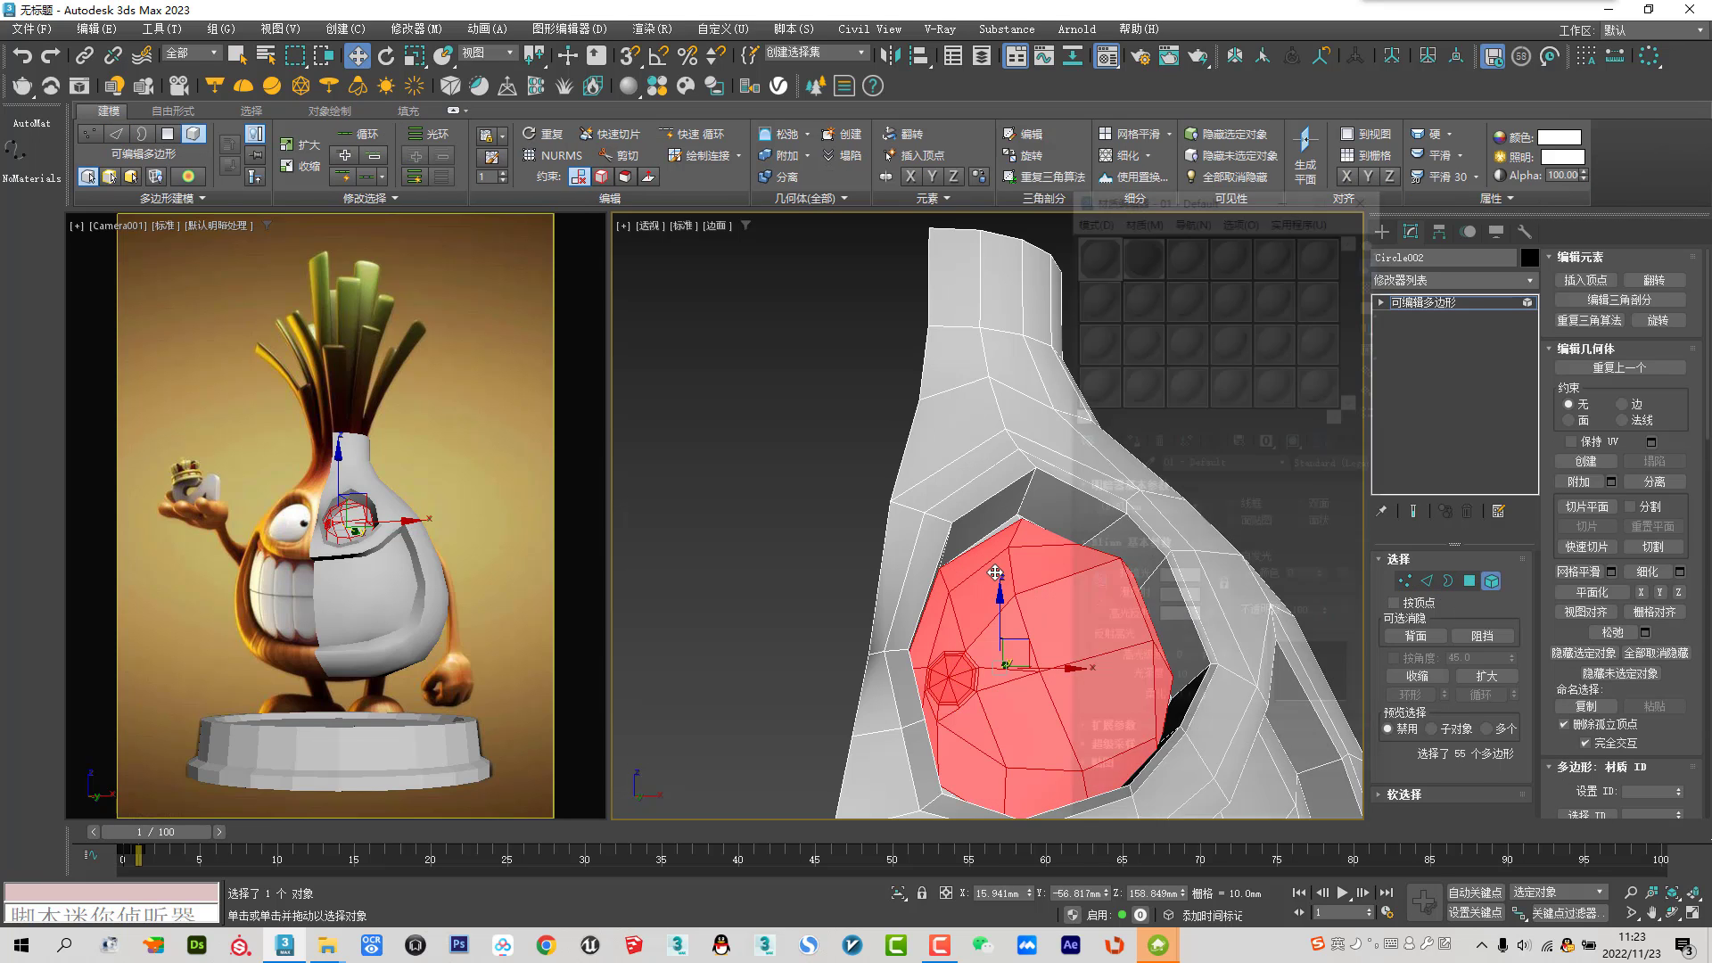
{"action": "left_click", "coordinate": [1186, 254]}
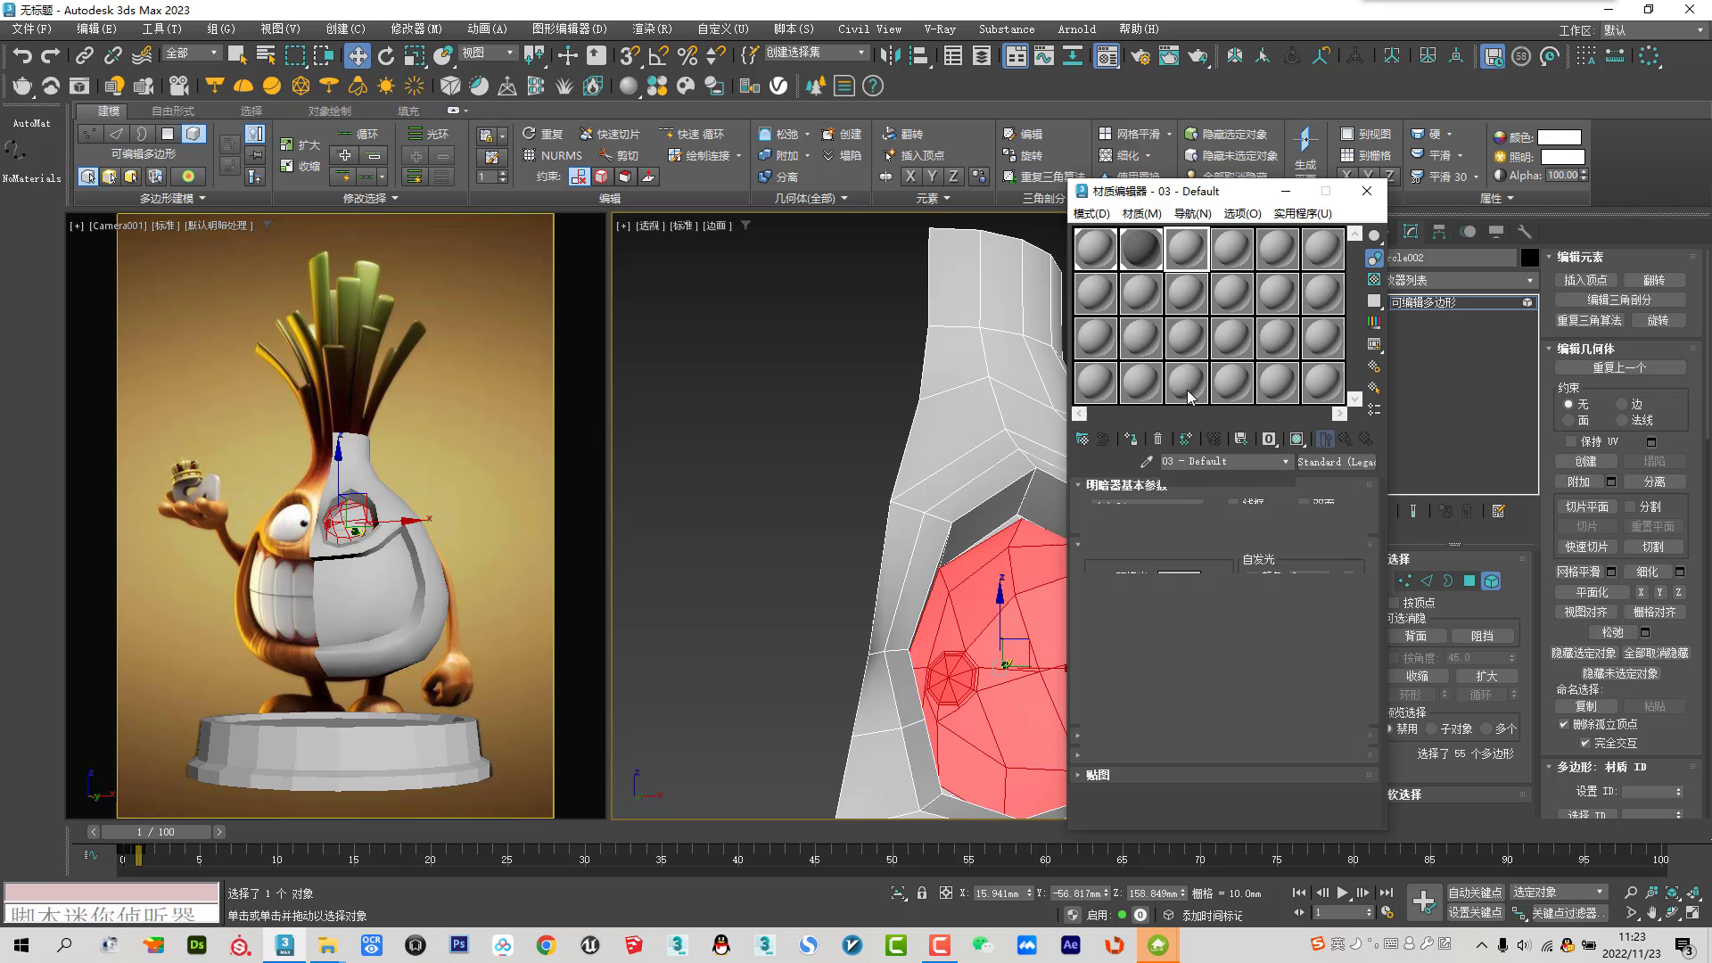
{"action": "left_click", "coordinate": [1130, 439]}
{"action": "left_click", "coordinate": [1179, 599]}
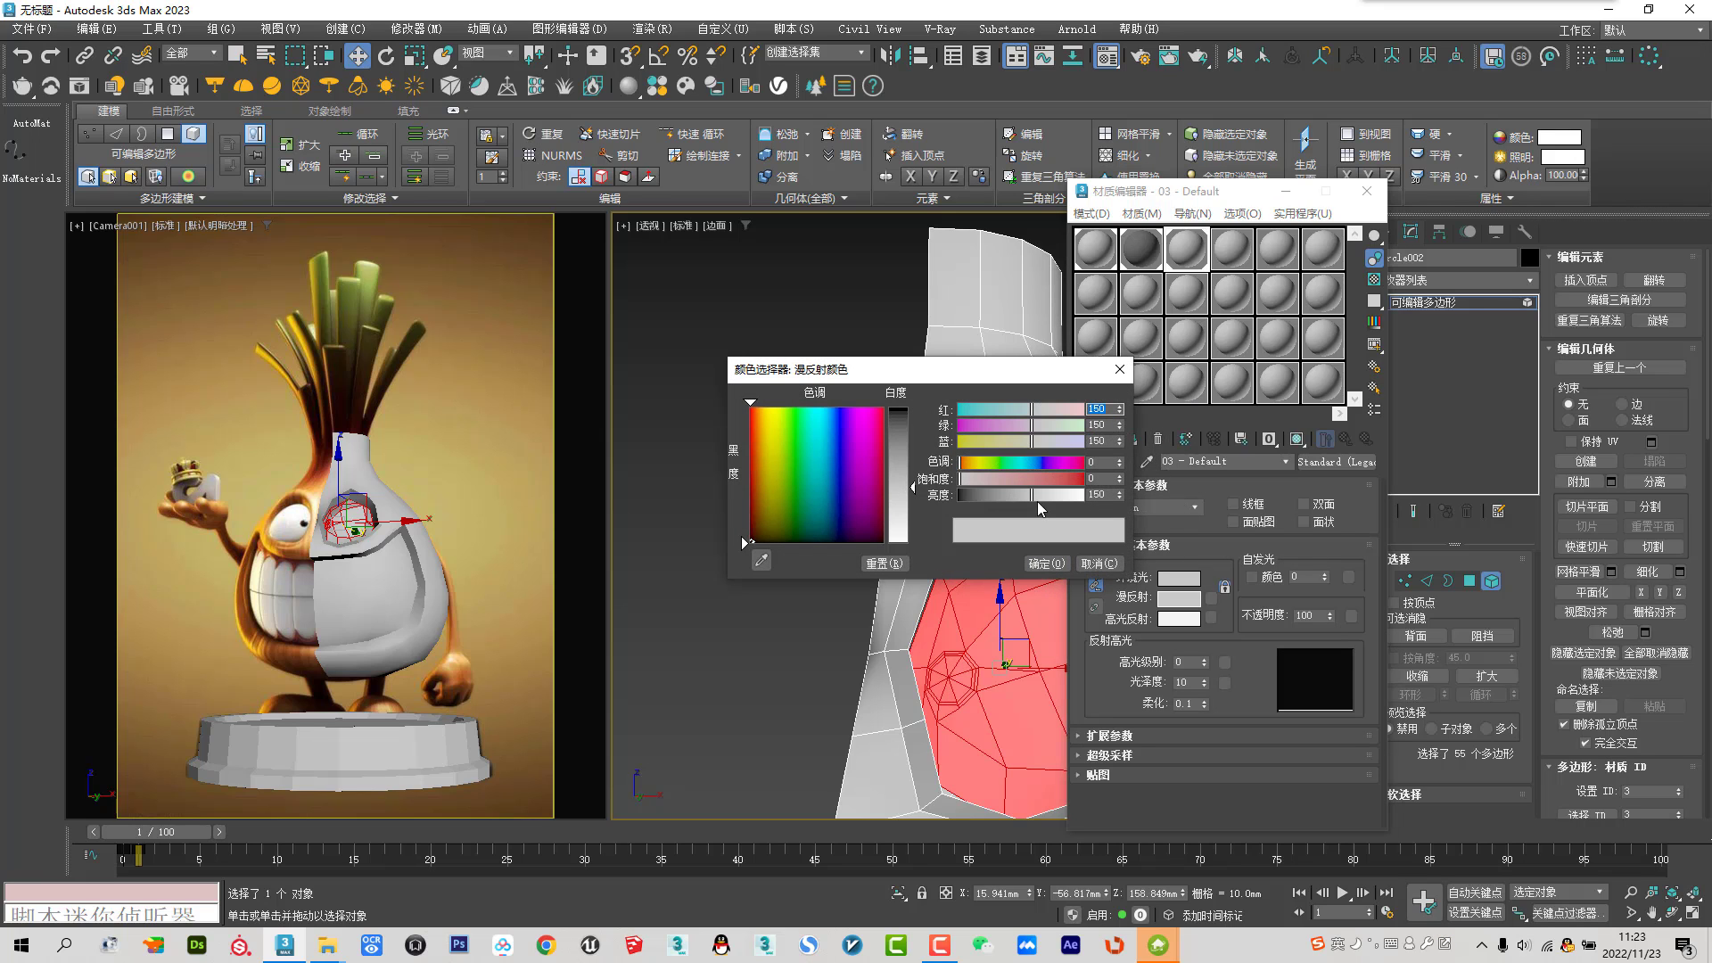
{"action": "left_click_drag", "start_coordinate": [1037, 496], "coordinate": [1088, 495]}
{"action": "left_click", "coordinate": [1042, 564]}
Give the second material a dark diffuse and assign it to the grown polygon selection
{"action": "left_click", "coordinate": [1141, 248]}
{"action": "left_click", "coordinate": [1178, 599]}
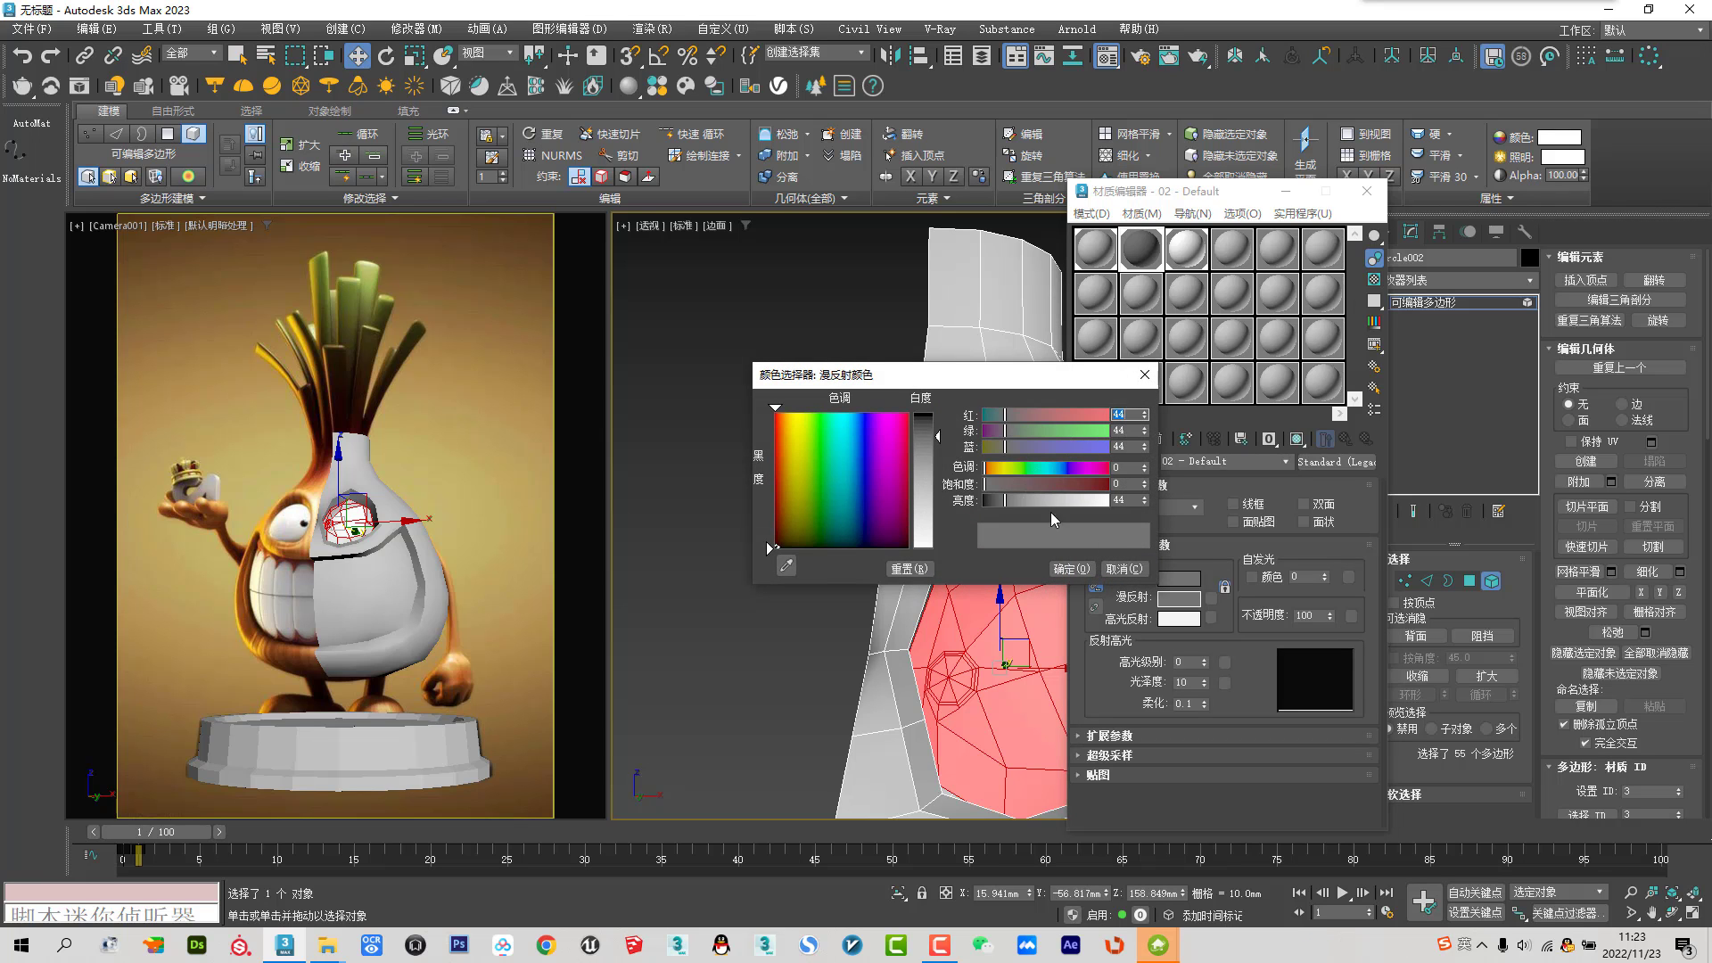
{"action": "left_click", "coordinate": [1070, 568]}
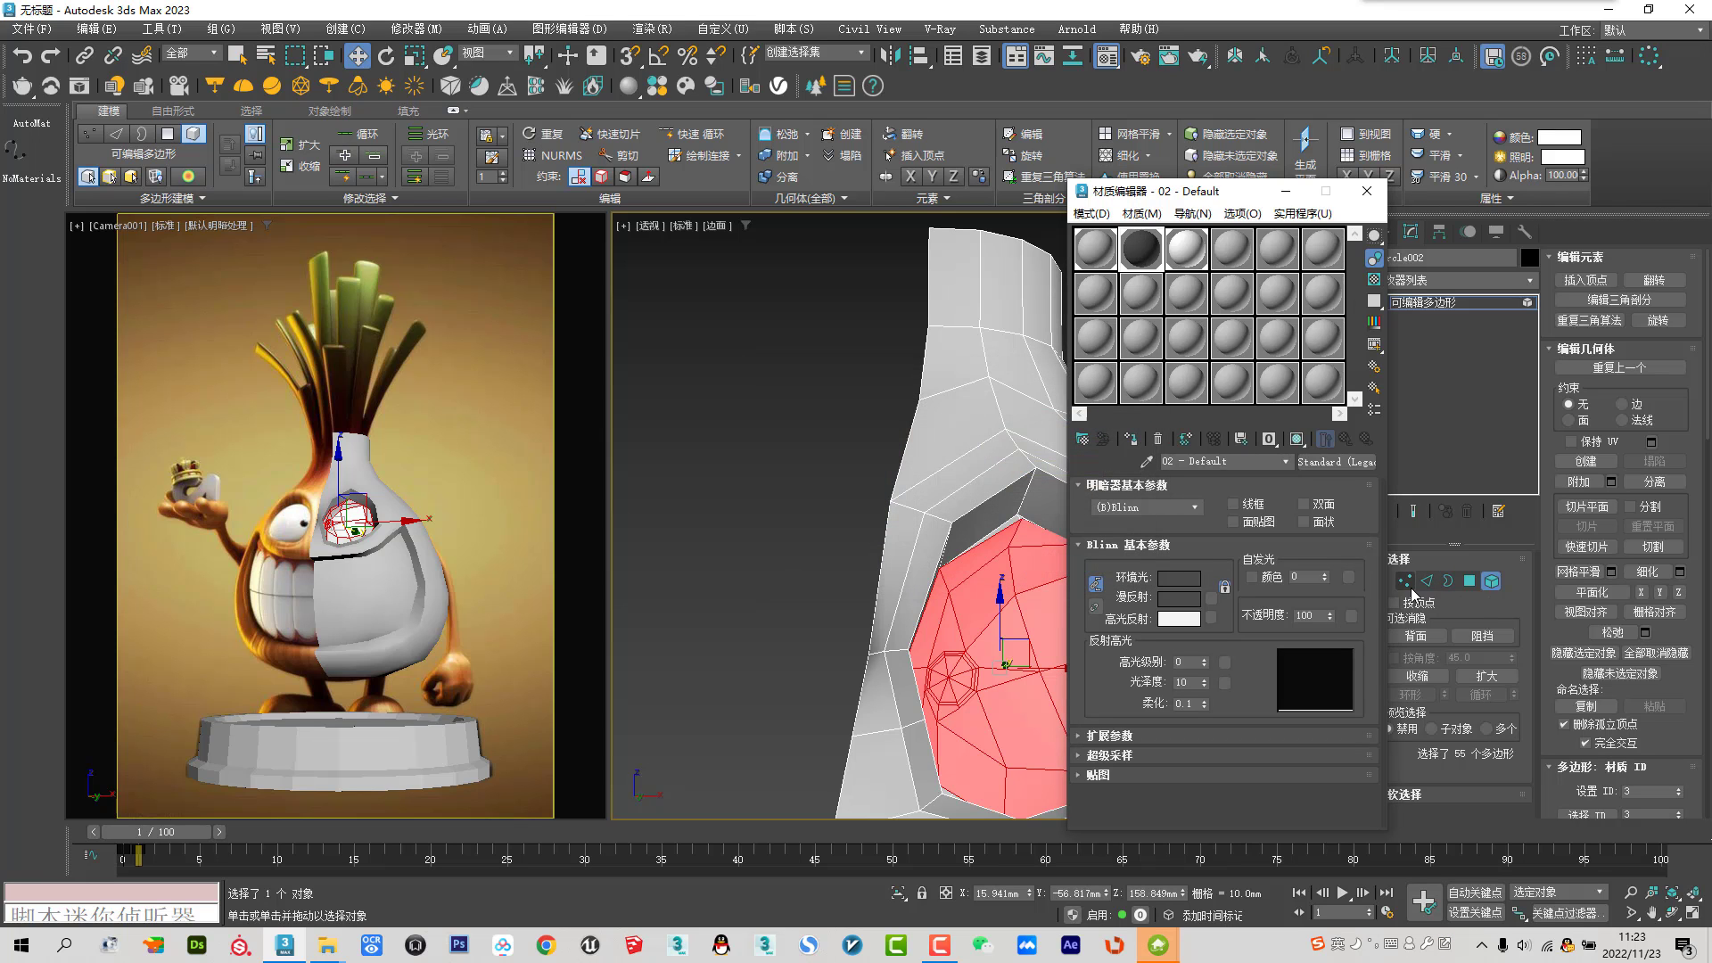
{"action": "key", "text": "1"}
{"action": "scroll", "coordinate": [932, 705], "scroll_direction": "up", "scroll_amount": 2}
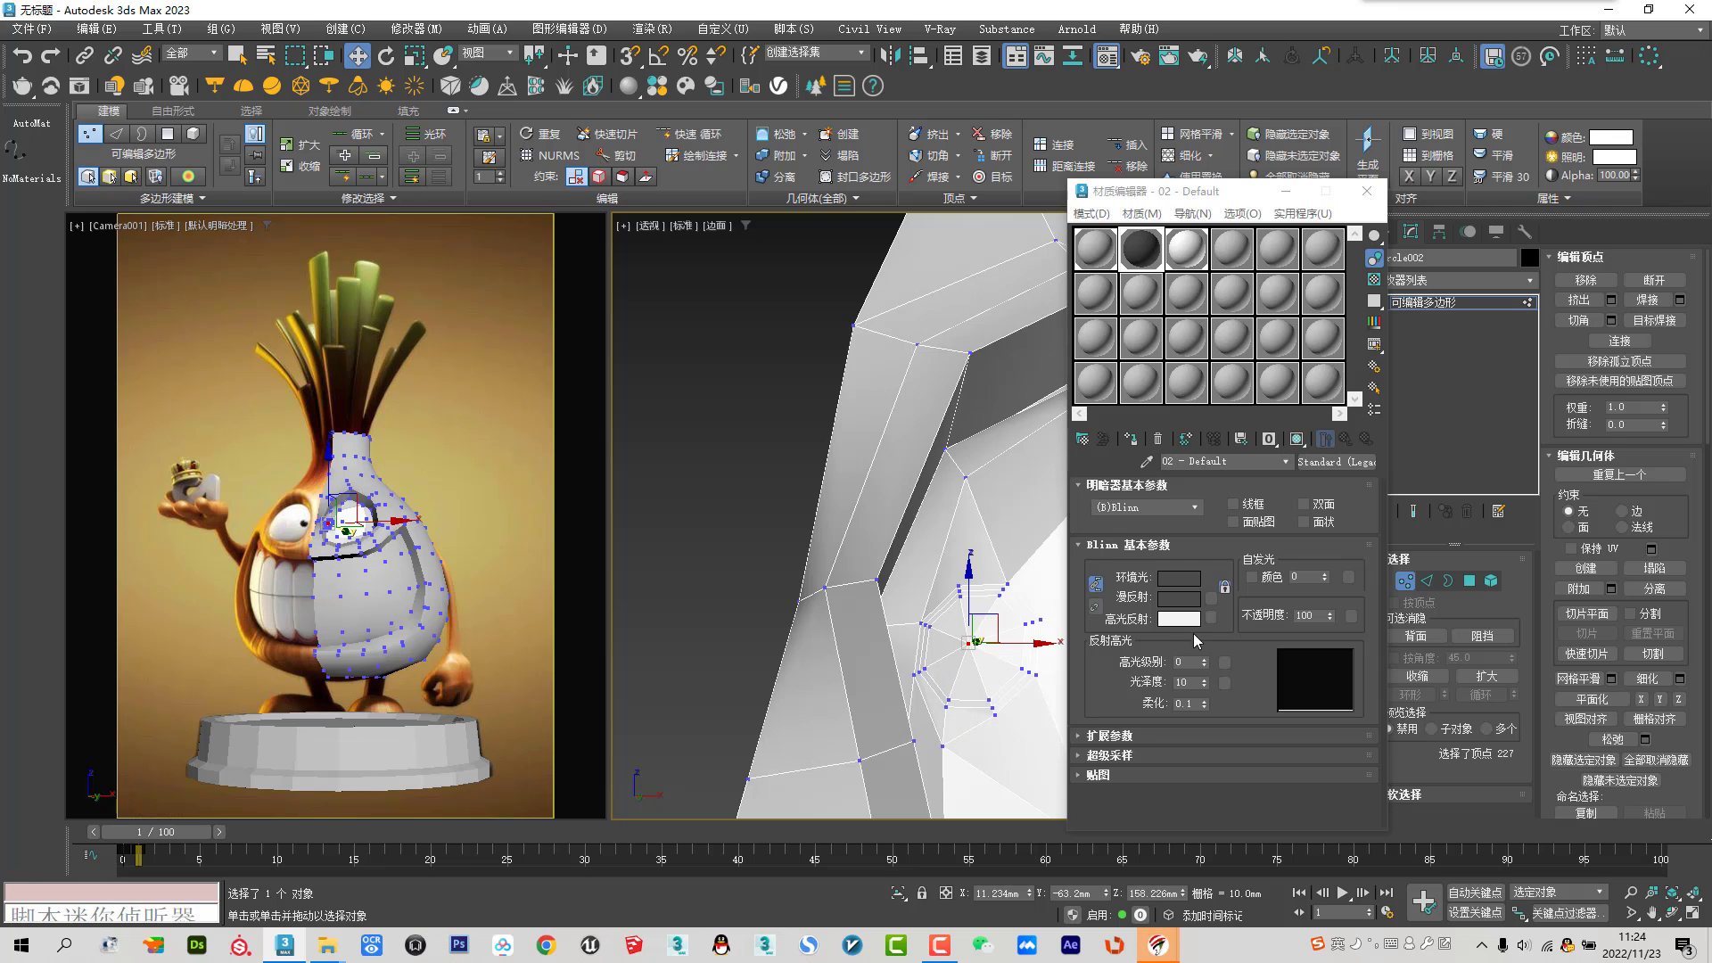
{"action": "left_click", "coordinate": [1470, 583]}
{"action": "left_click", "coordinate": [1487, 674]}
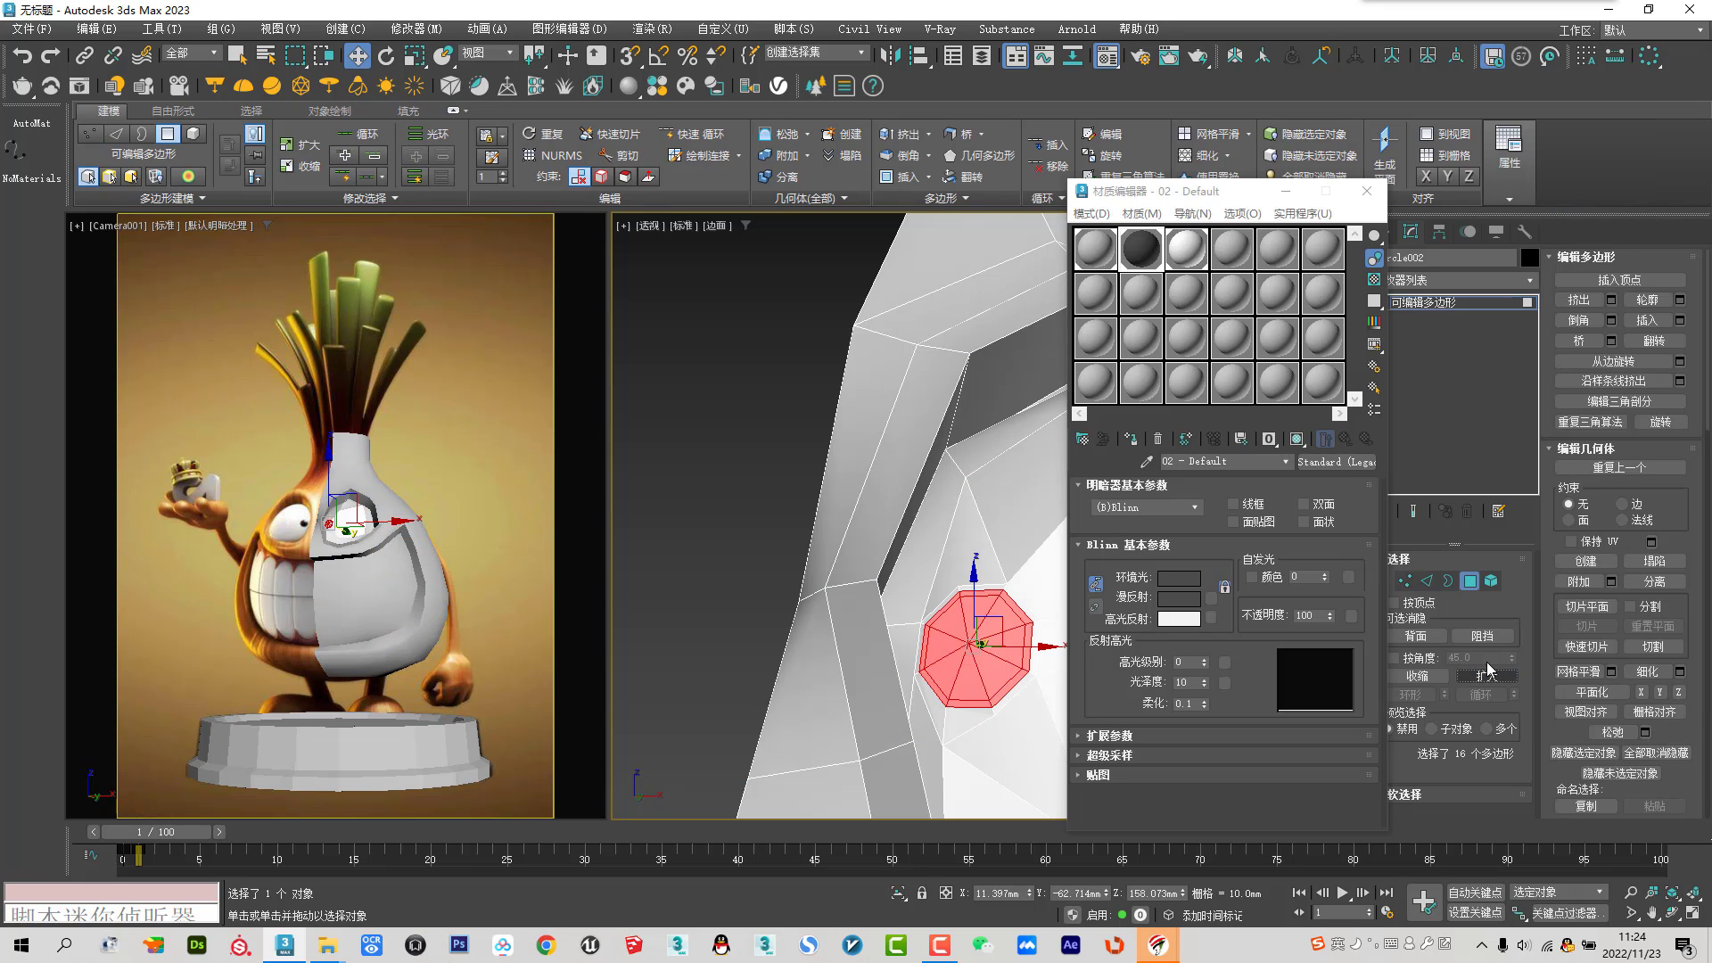
{"action": "left_click", "coordinate": [1144, 435]}
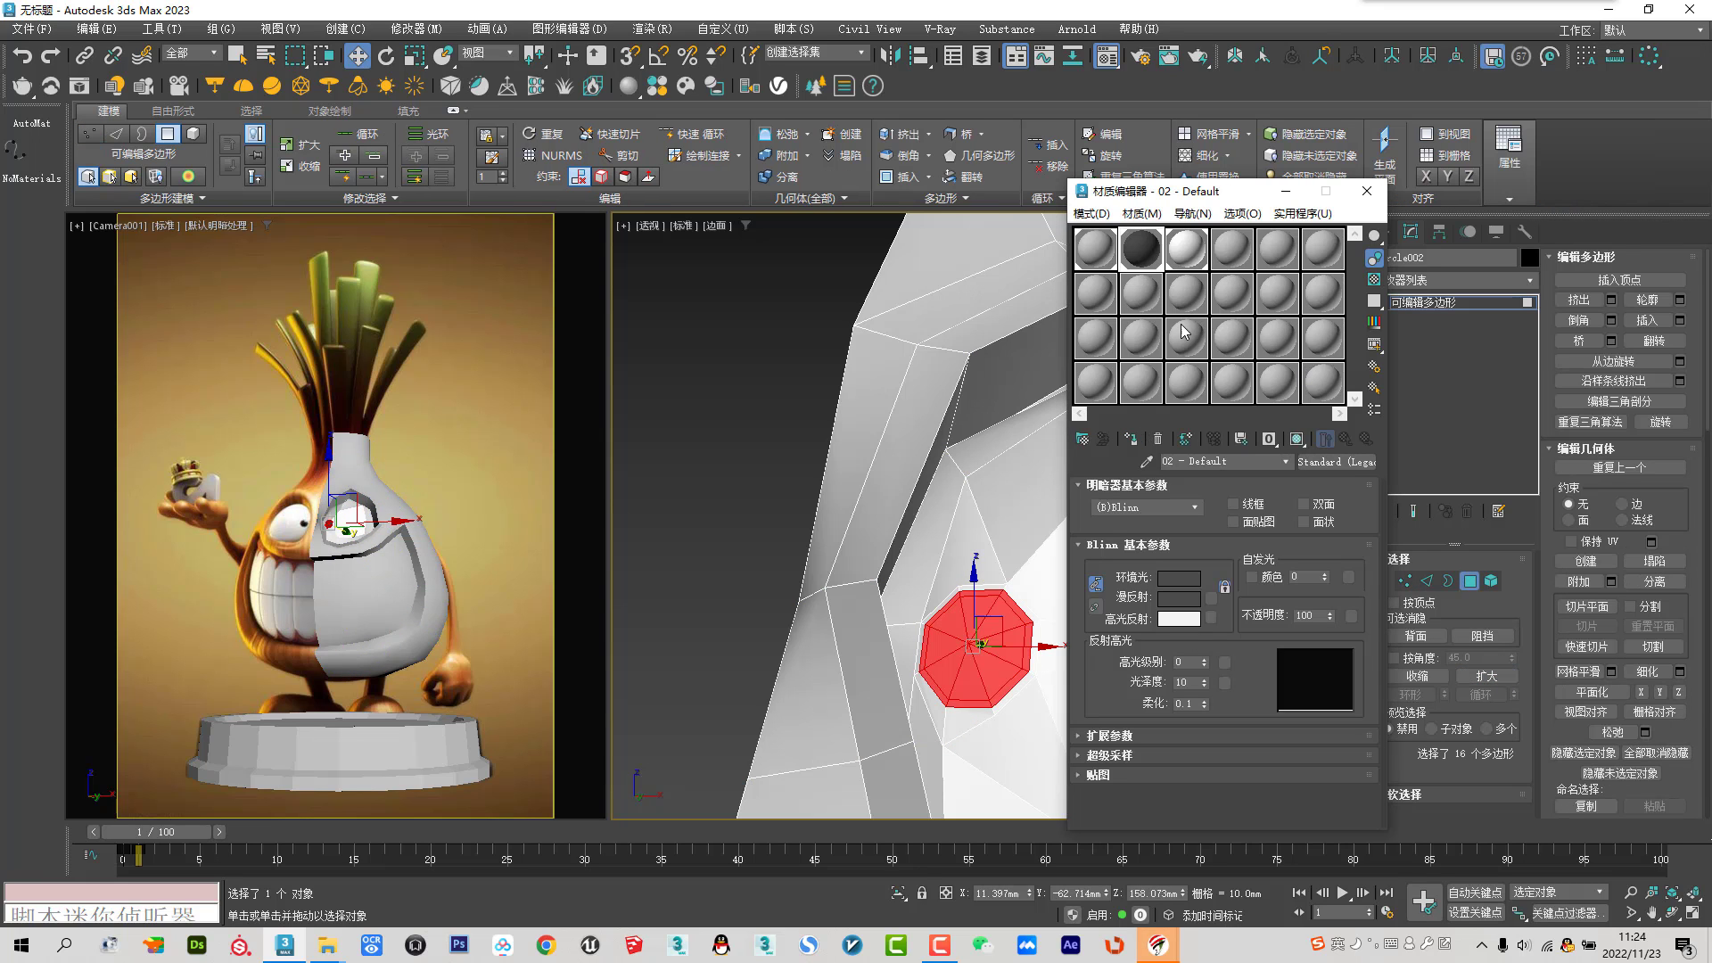
Close the Material Editor, return to object level and frame the whole head
{"action": "left_click", "coordinate": [939, 943]}
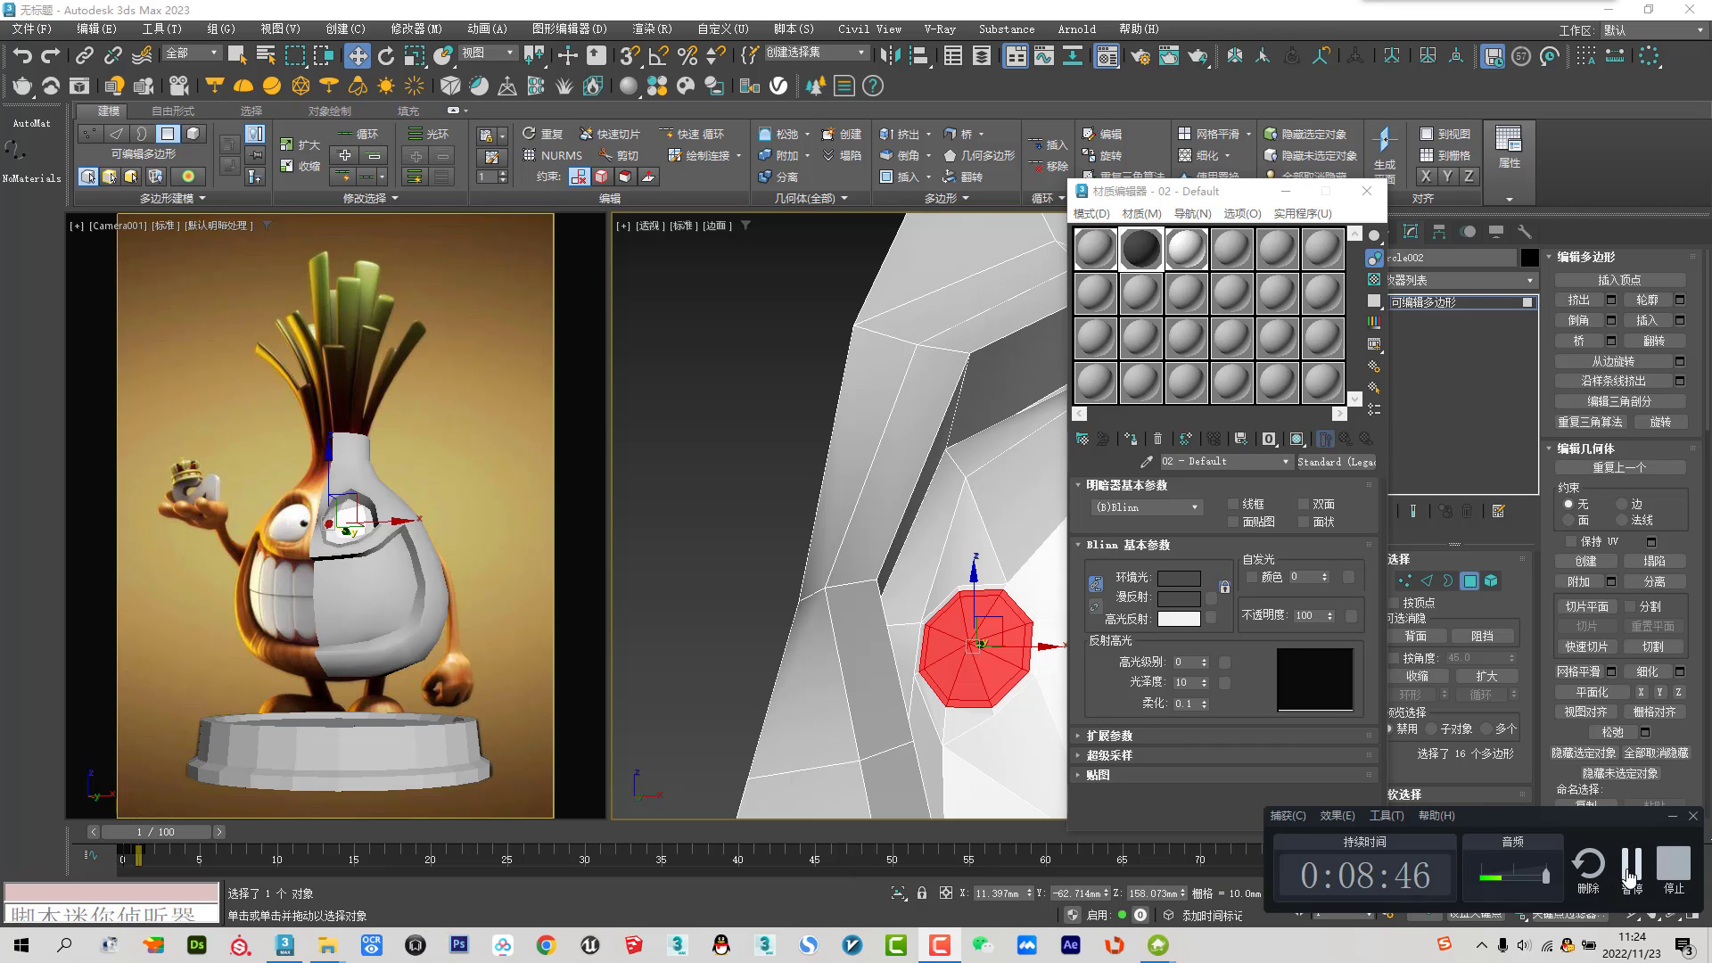
{"action": "left_click", "coordinate": [1367, 191]}
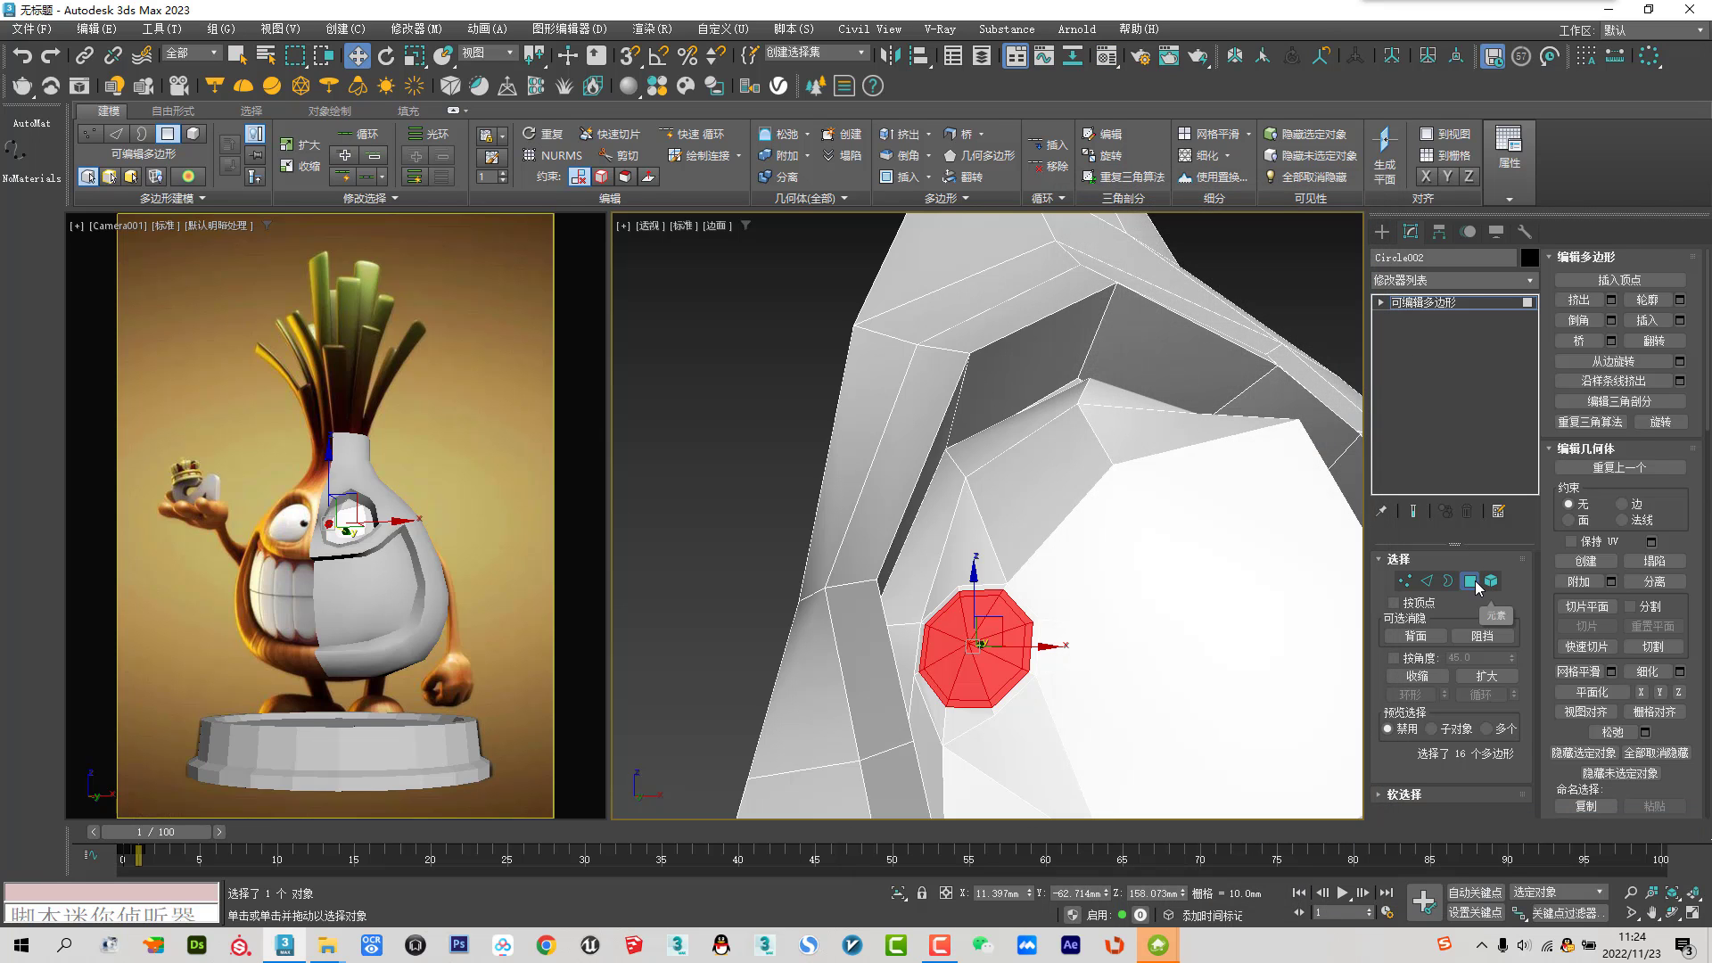
{"action": "left_click", "coordinate": [1469, 581]}
{"action": "key", "text": "z"}
{"action": "middle_click_drag", "start_coordinate": [1070, 615], "coordinate": [1135, 616], "text": "alt"}
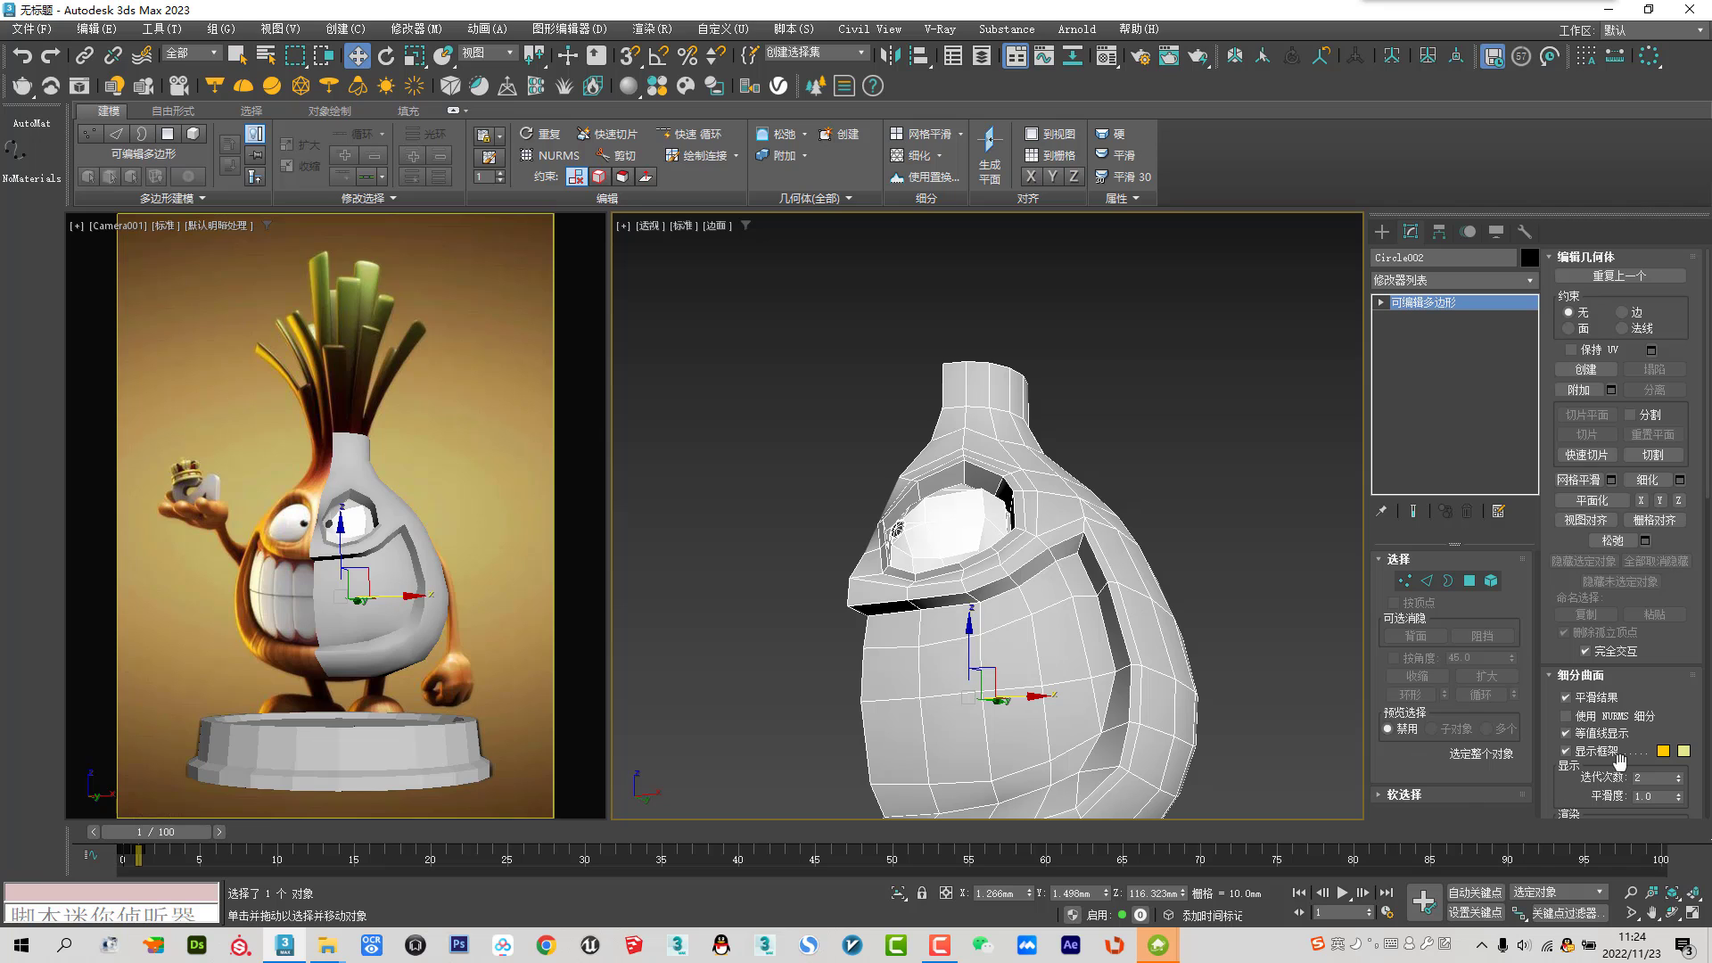
Preview the head with NURMS smoothing, then turn it off with edges shown
{"action": "left_click", "coordinate": [1597, 719]}
{"action": "key", "text": "F4"}
{"action": "mouse_move", "coordinate": [981, 624]}
{"action": "middle_mouse_down", "text": "alt"}
{"action": "mouse_move", "coordinate": [1010, 677]}
{"action": "mouse_move", "coordinate": [906, 706]}
{"action": "mouse_move", "coordinate": [972, 570]}
{"action": "middle_mouse_up", "text": "alt"}
{"action": "scroll", "coordinate": [972, 682], "scroll_direction": "up", "scroll_amount": 3}
{"action": "scroll", "coordinate": [906, 706], "scroll_direction": "down", "scroll_amount": 4}
{"action": "scroll", "coordinate": [972, 570], "scroll_direction": "down", "scroll_amount": 2}
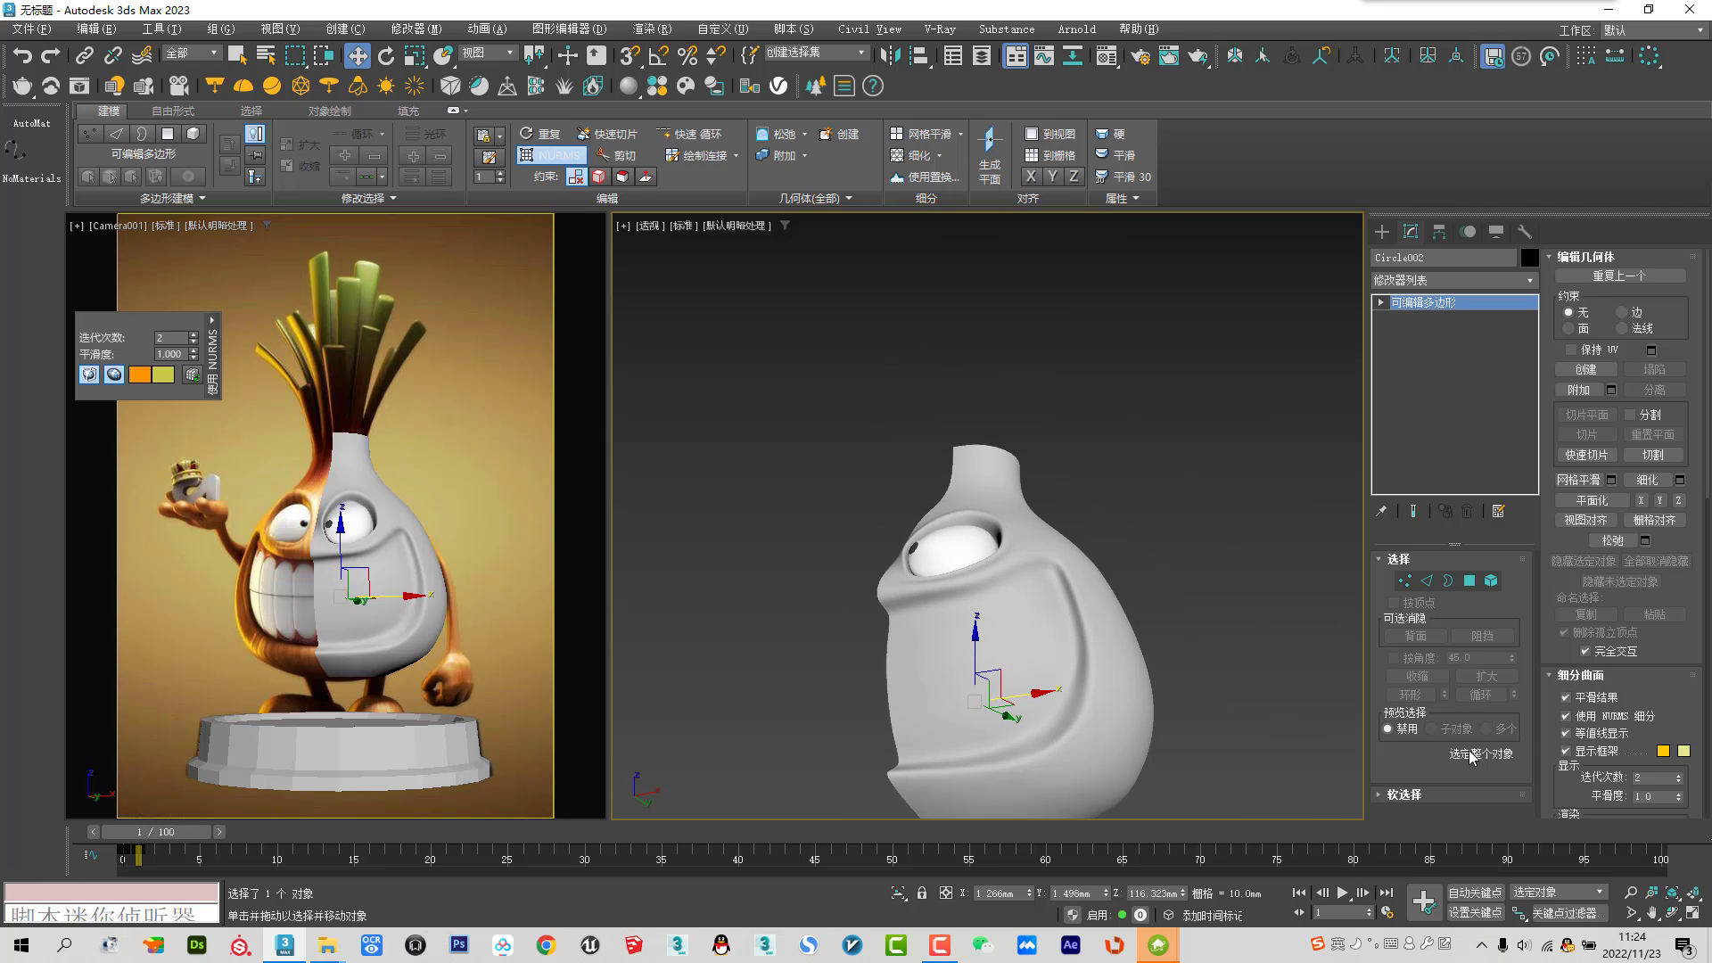
{"action": "left_click", "coordinate": [1565, 716]}
{"action": "key", "text": "F4"}
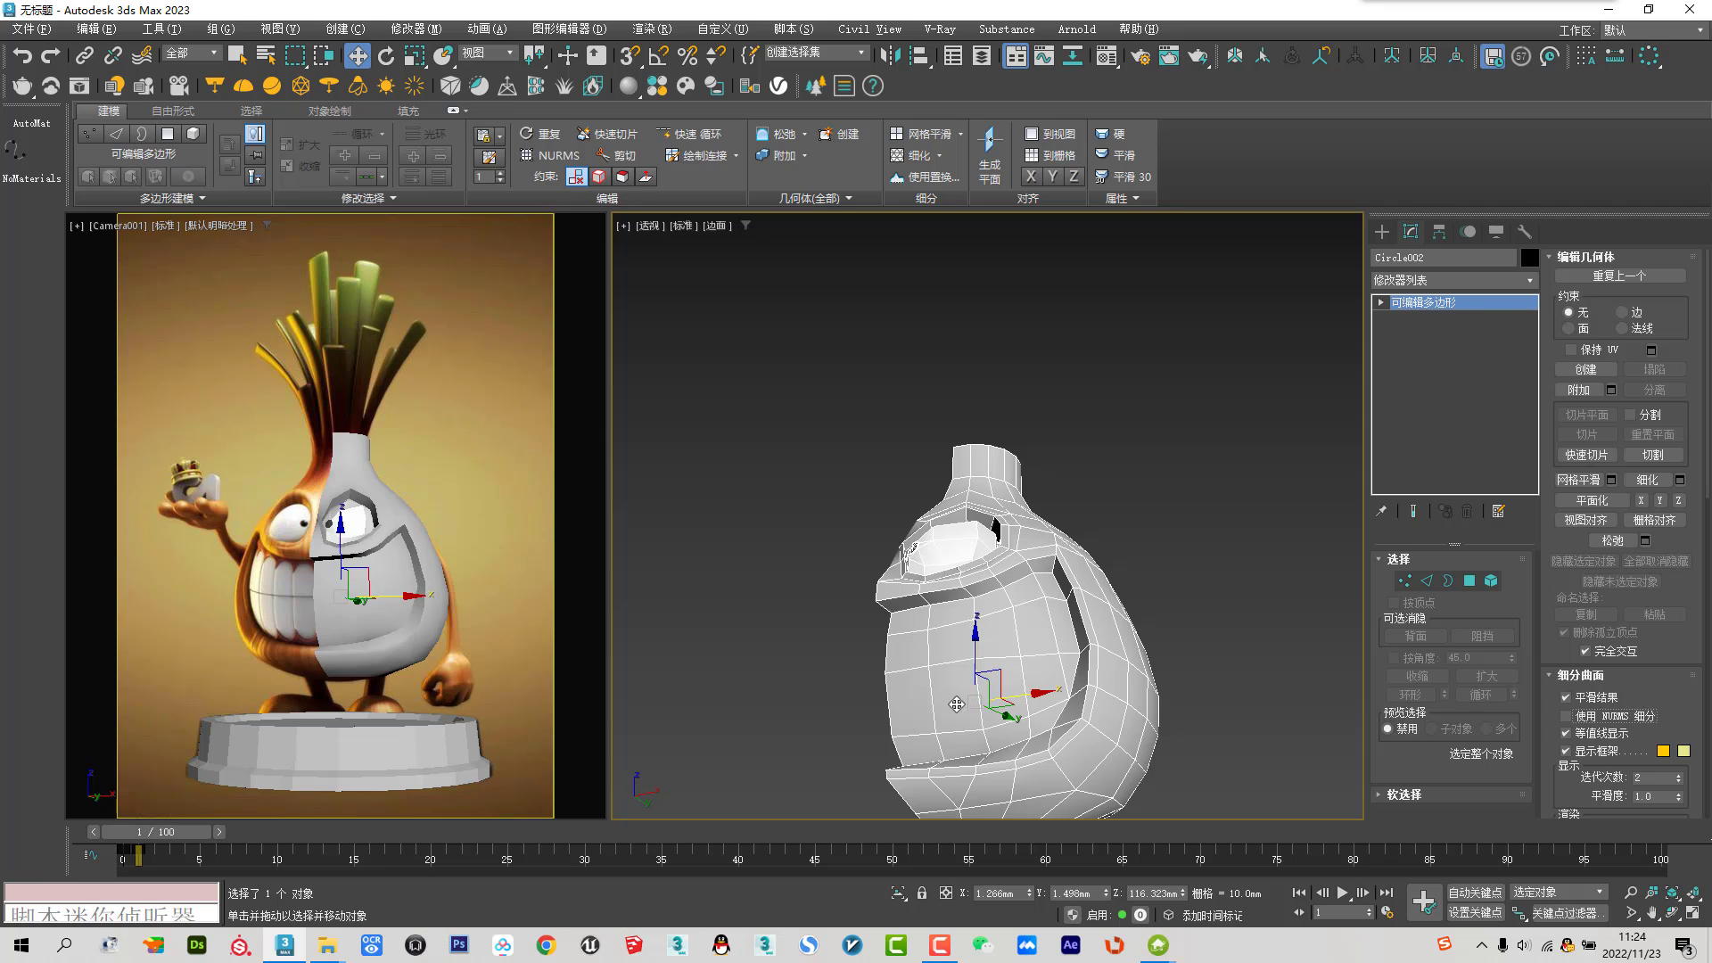
Make the mesh see-through, show edged faces, hide the safe frame and widen the camera view
{"action": "key", "text": "alt+x"}
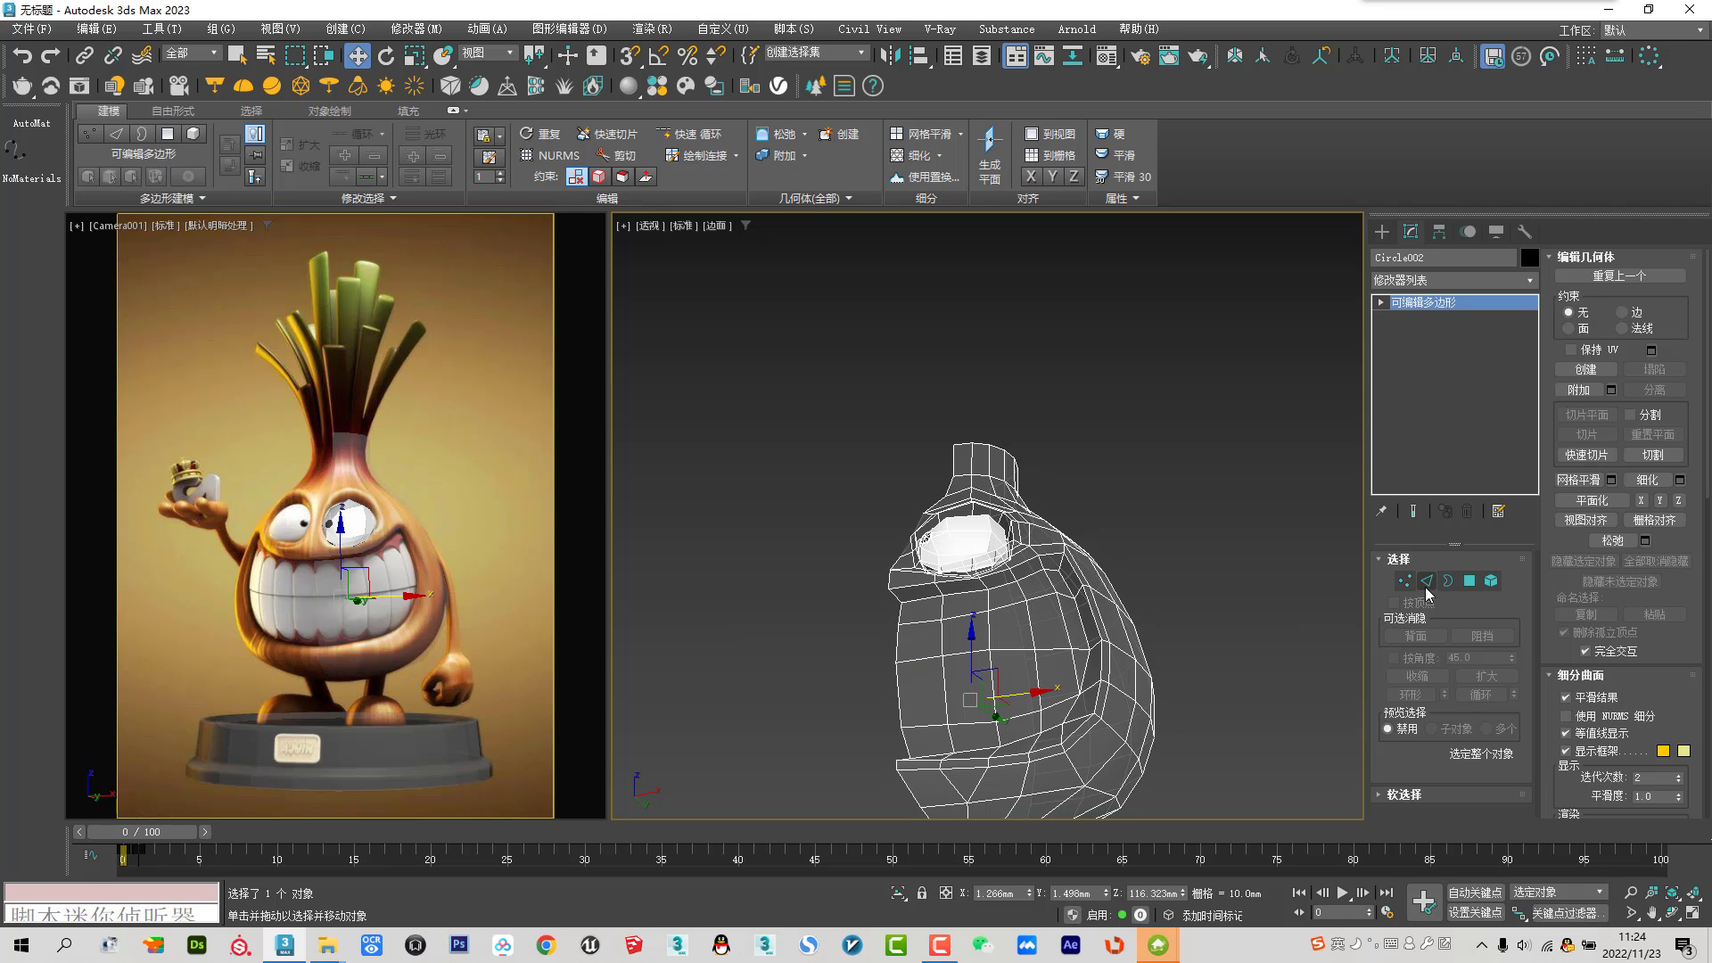
{"action": "left_click", "coordinate": [1426, 588]}
{"action": "left_click", "coordinate": [884, 607]}
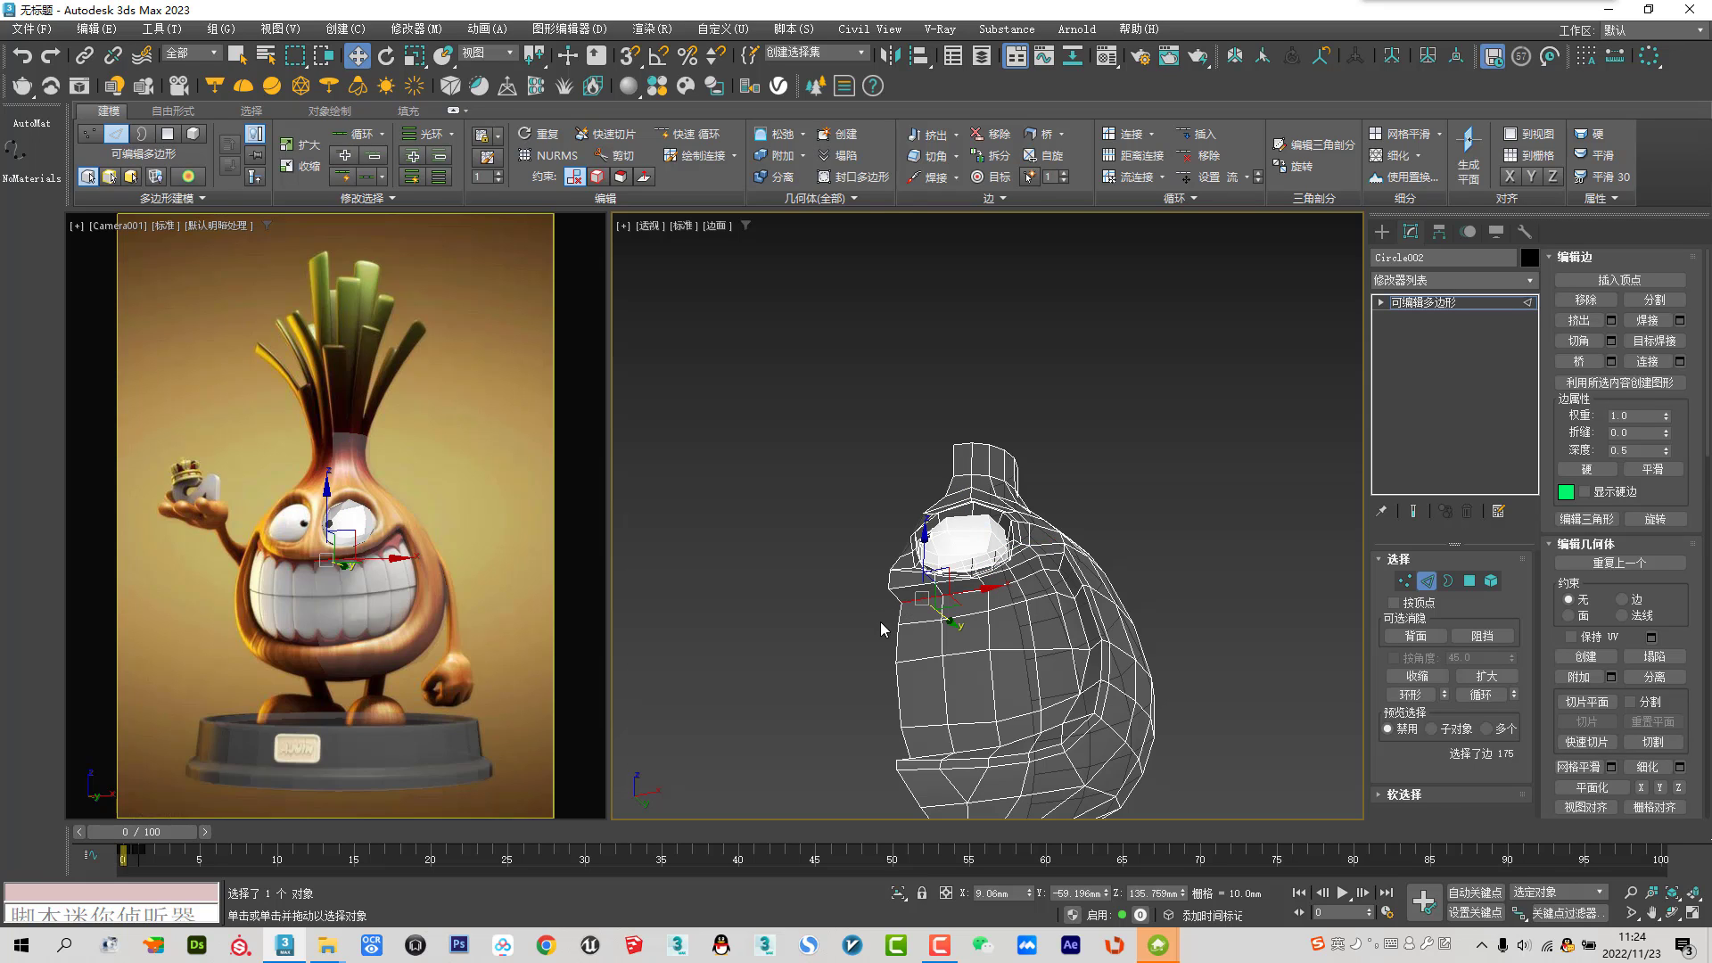
{"action": "key", "text": "F4"}
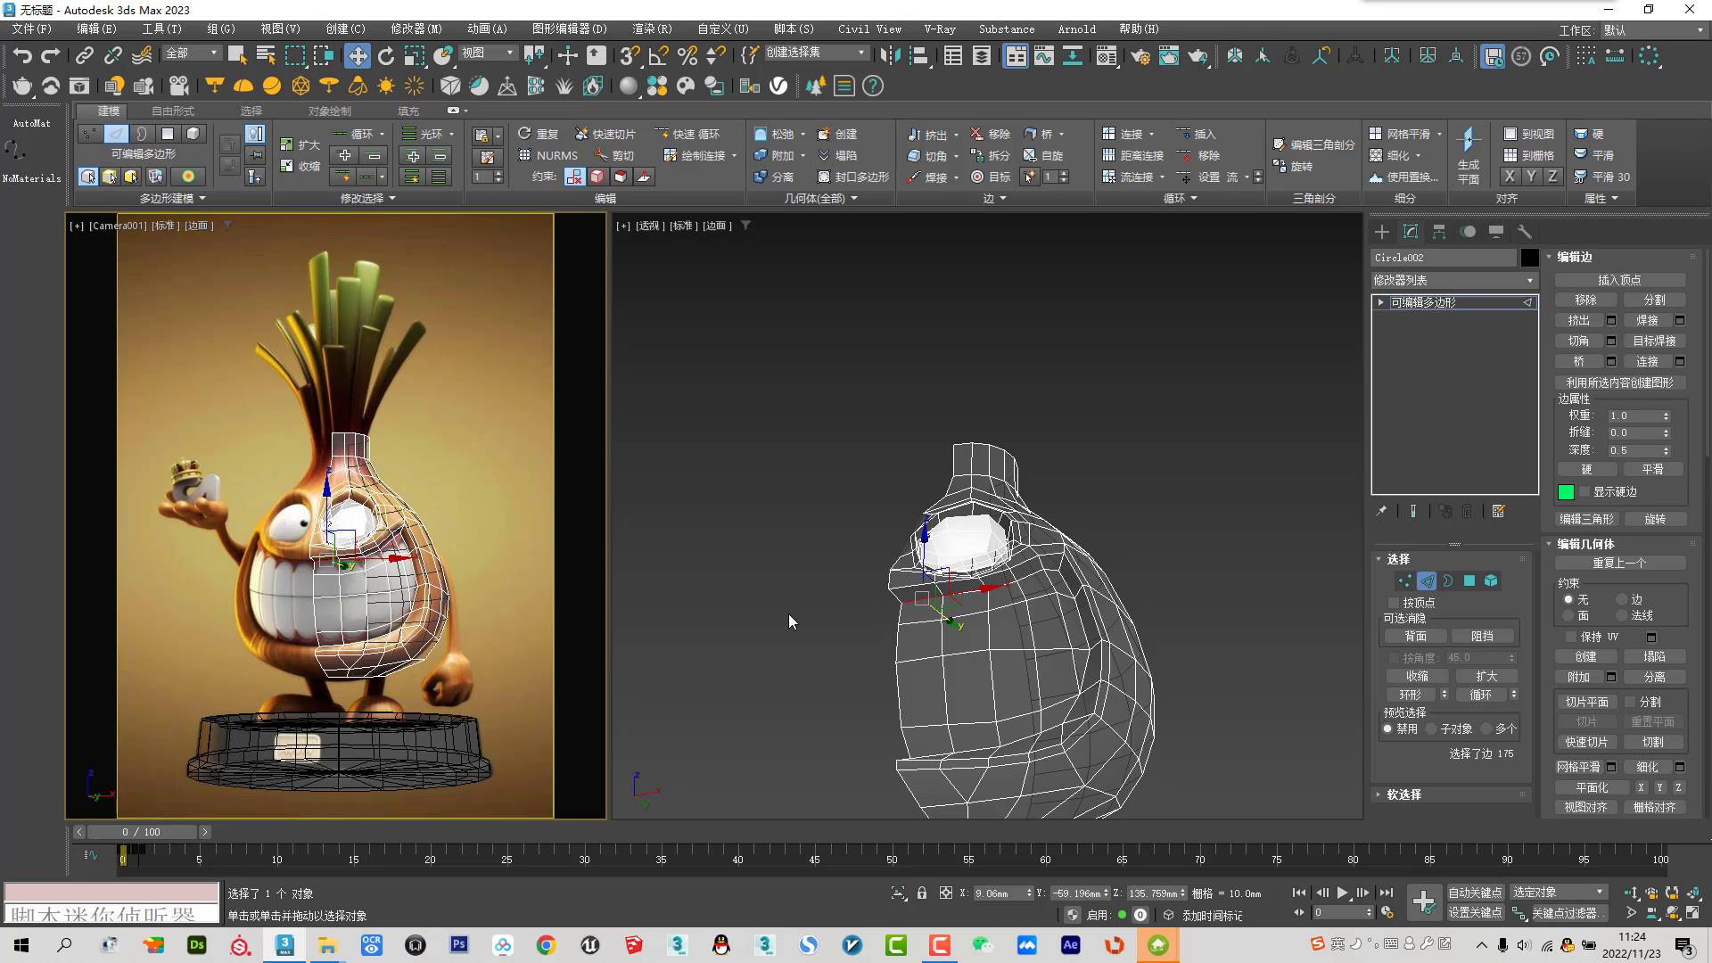
{"action": "key", "text": "shift+f"}
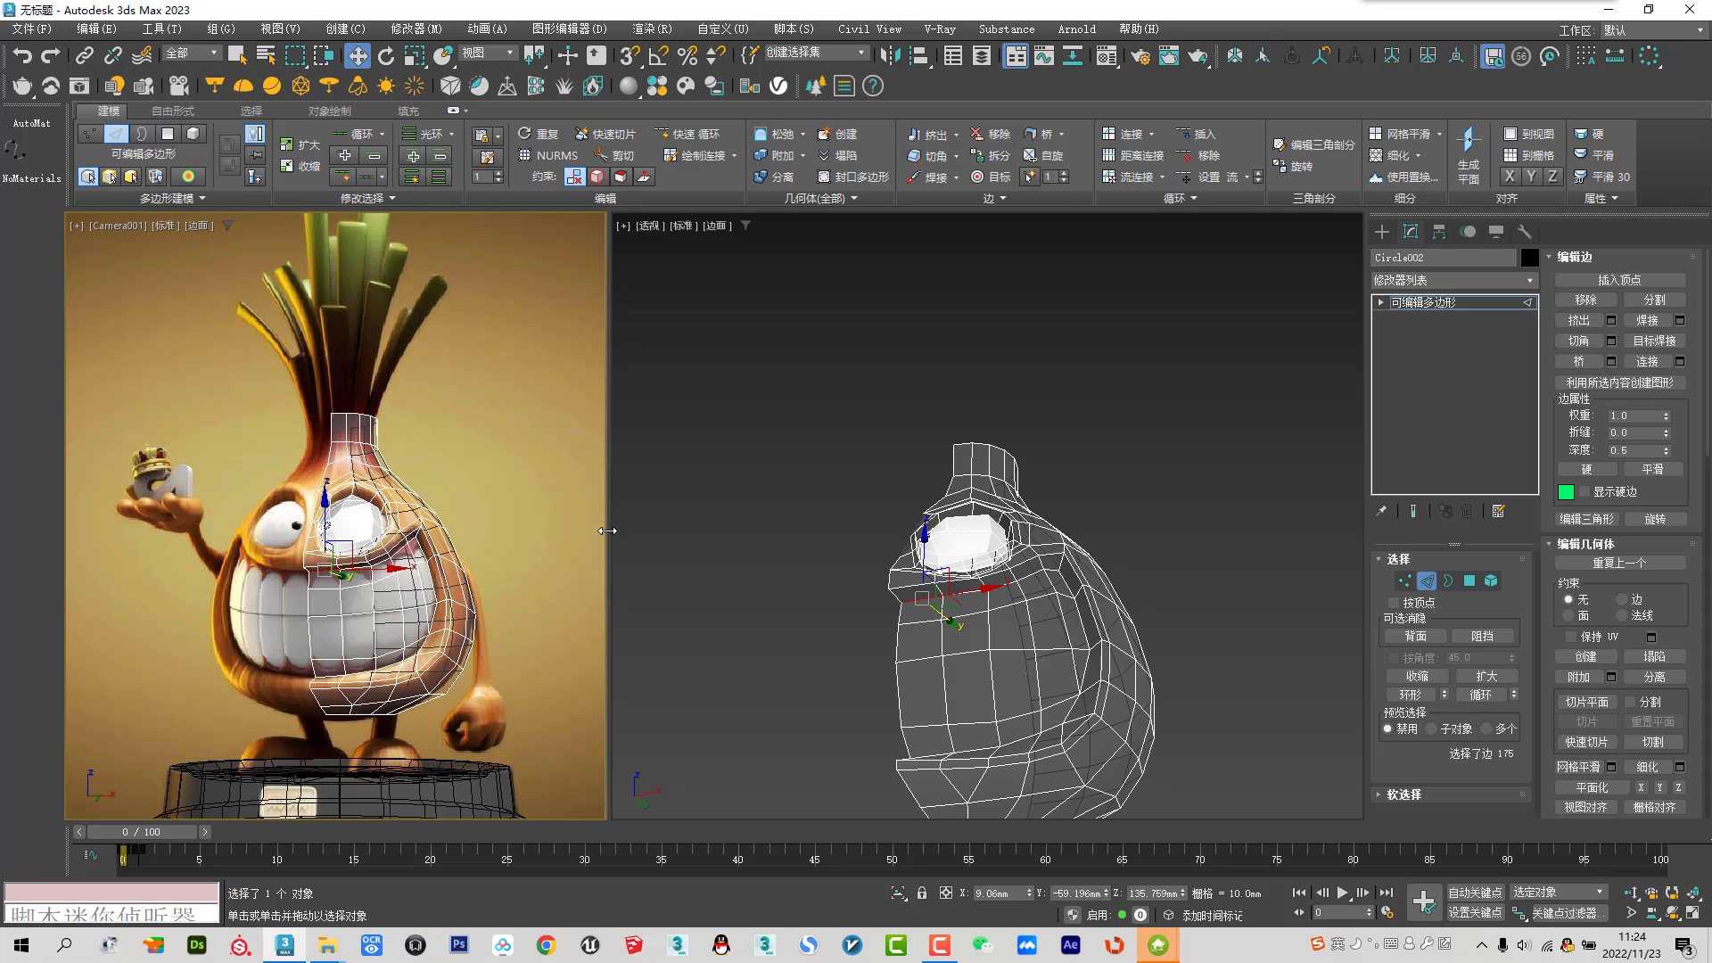
{"action": "left_click_drag", "start_coordinate": [610, 526], "coordinate": [765, 526]}
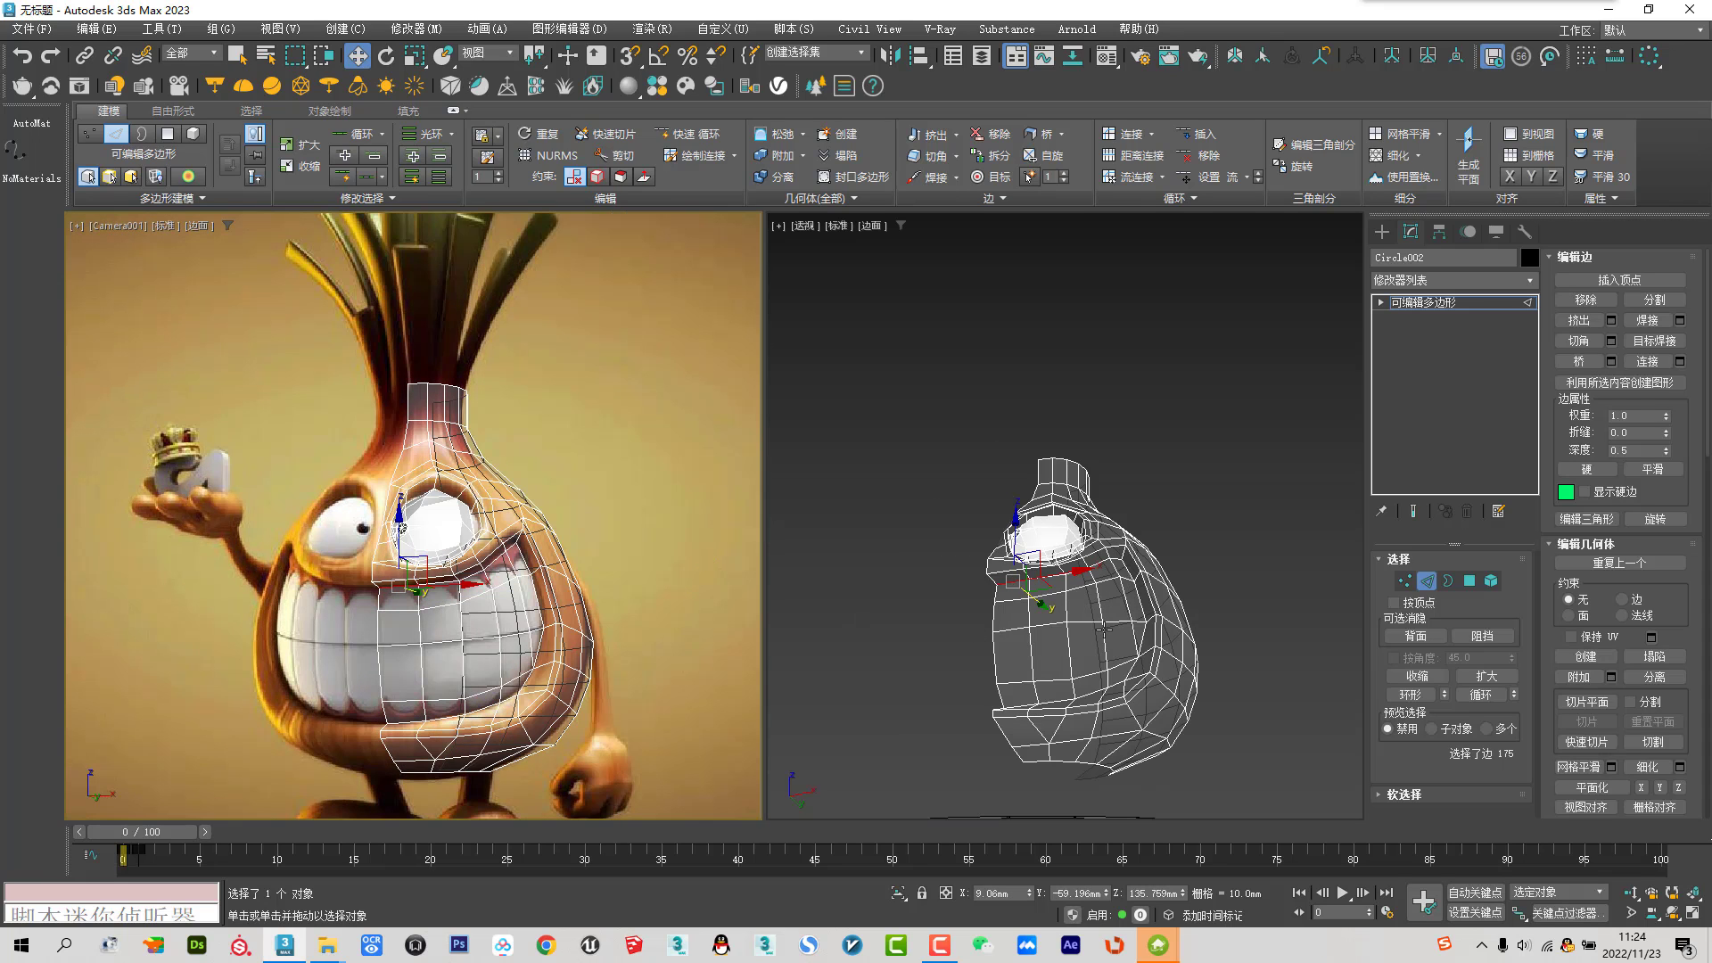
Select the edges along the top of the mouth
{"action": "scroll", "coordinate": [1018, 611], "scroll_direction": "up", "scroll_amount": 4}
{"action": "middle_click_drag", "start_coordinate": [1018, 610], "coordinate": [988, 472], "text": "alt"}
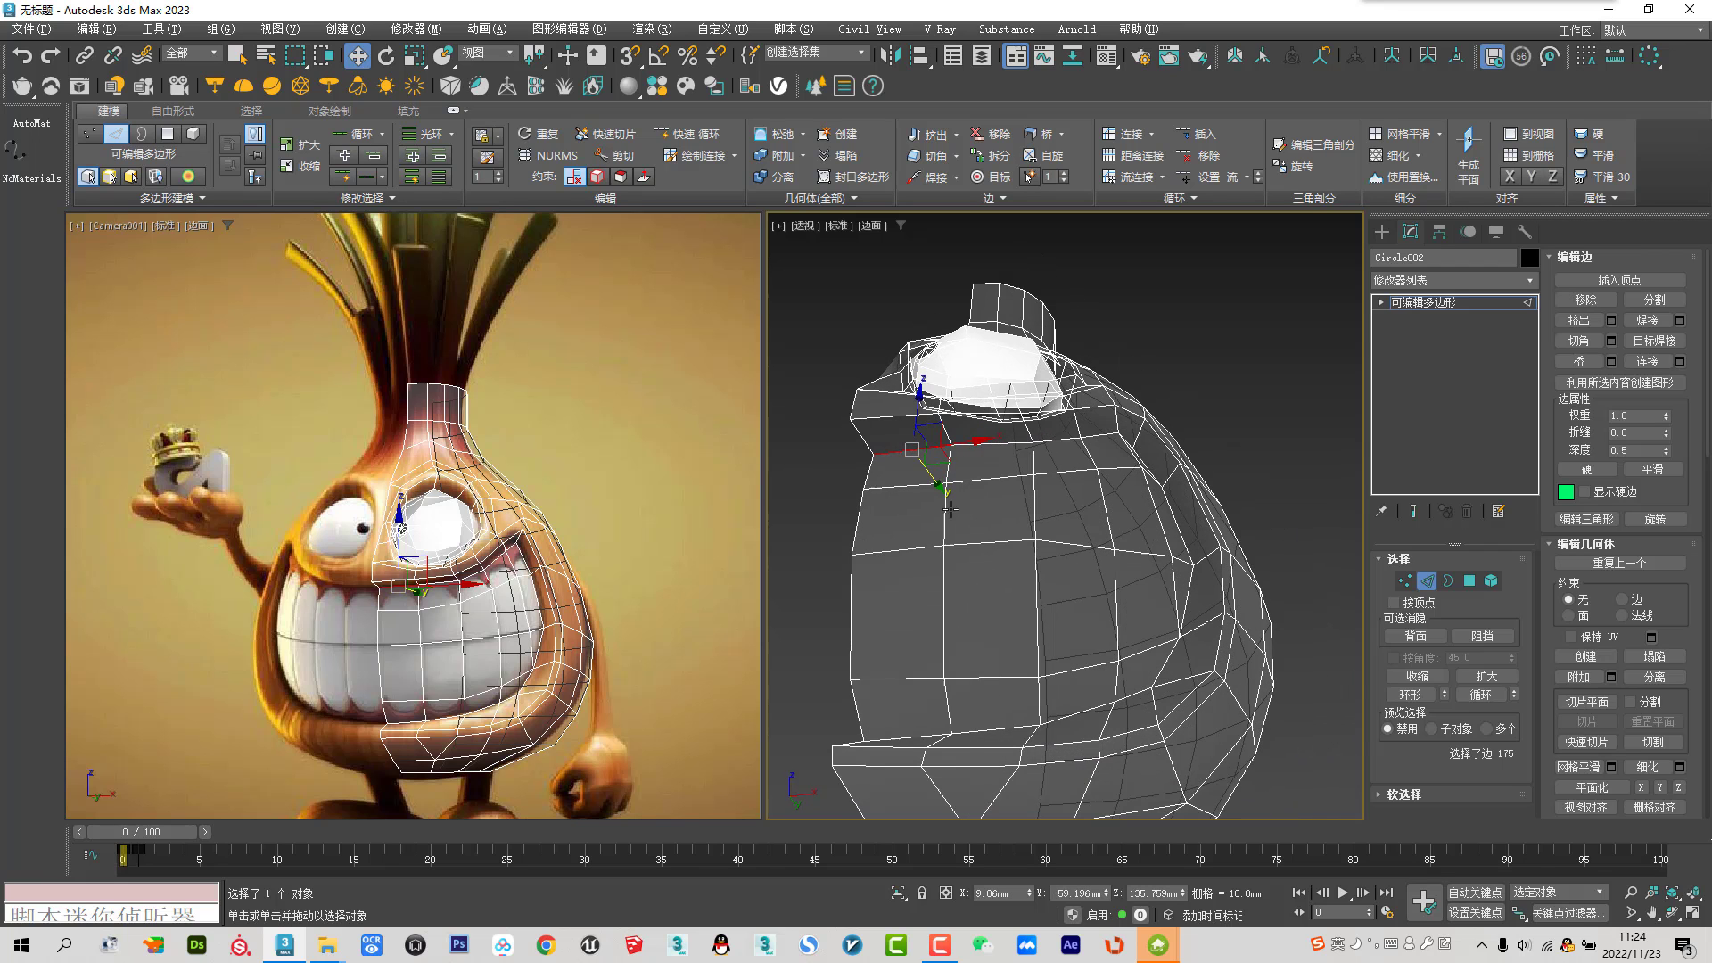
{"action": "left_click", "coordinate": [992, 450]}
{"action": "left_click", "coordinate": [1061, 444], "text": "ctrl"}
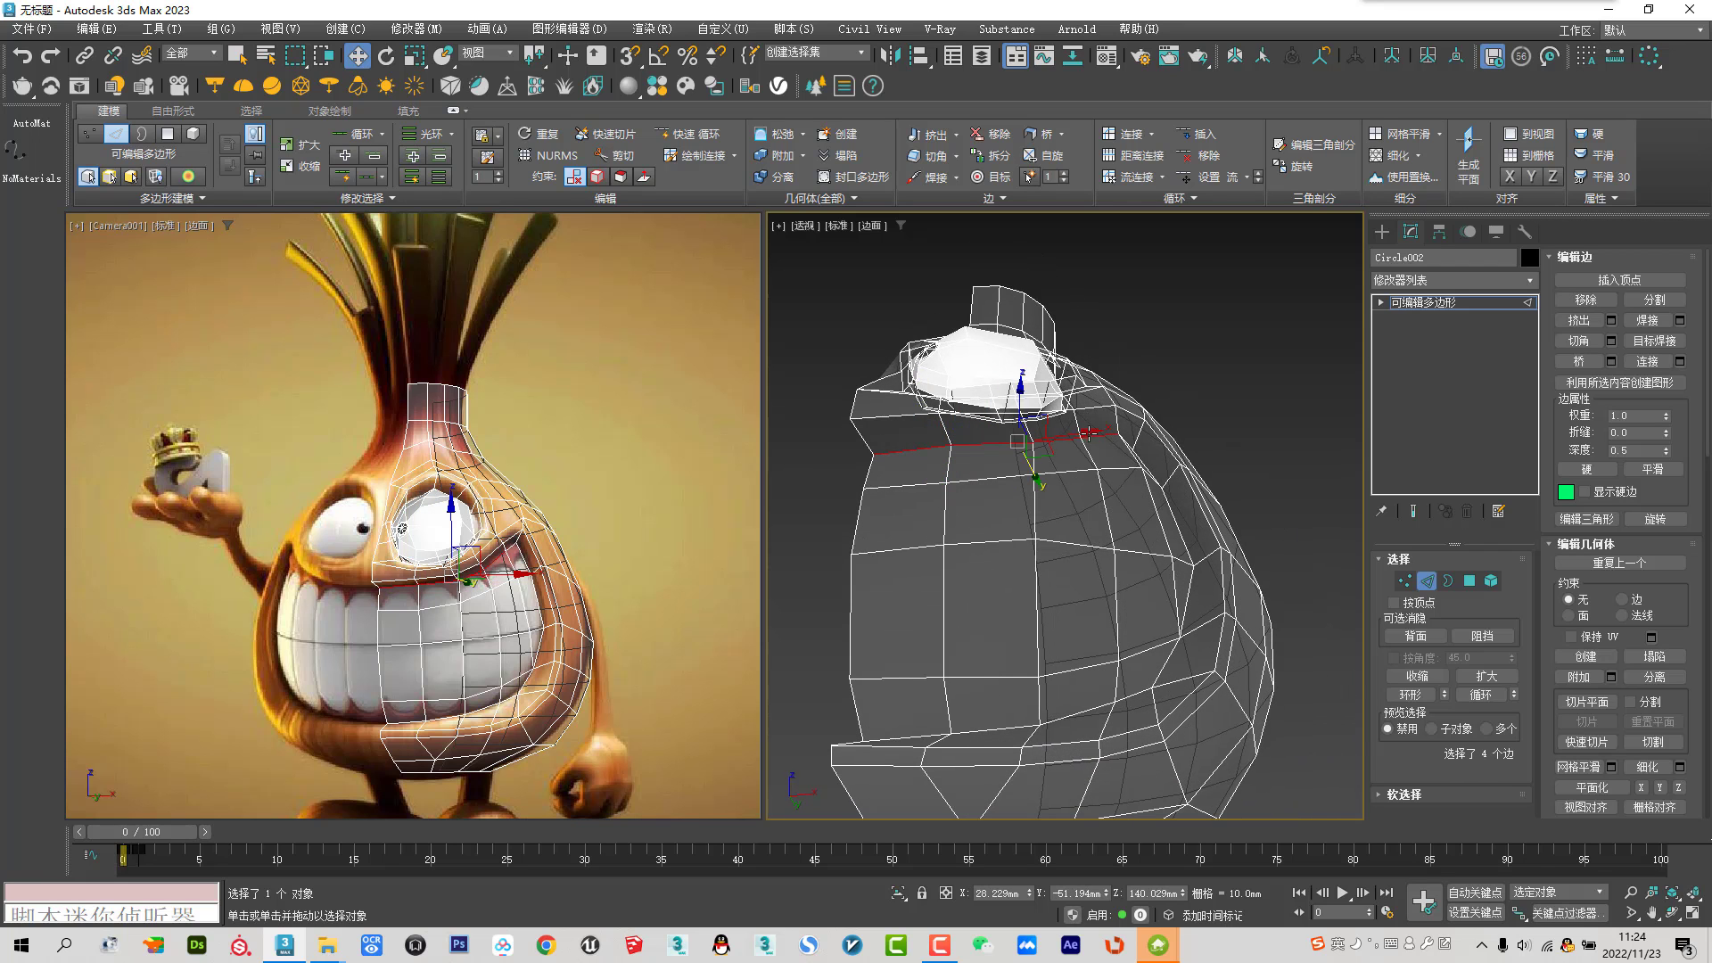
Select the mouth border edges down the right side and bottom, and weld them
{"action": "middle_click_drag", "start_coordinate": [1106, 466], "coordinate": [1115, 415], "text": "alt"}
{"action": "left_click", "coordinate": [1137, 388], "text": "ctrl"}
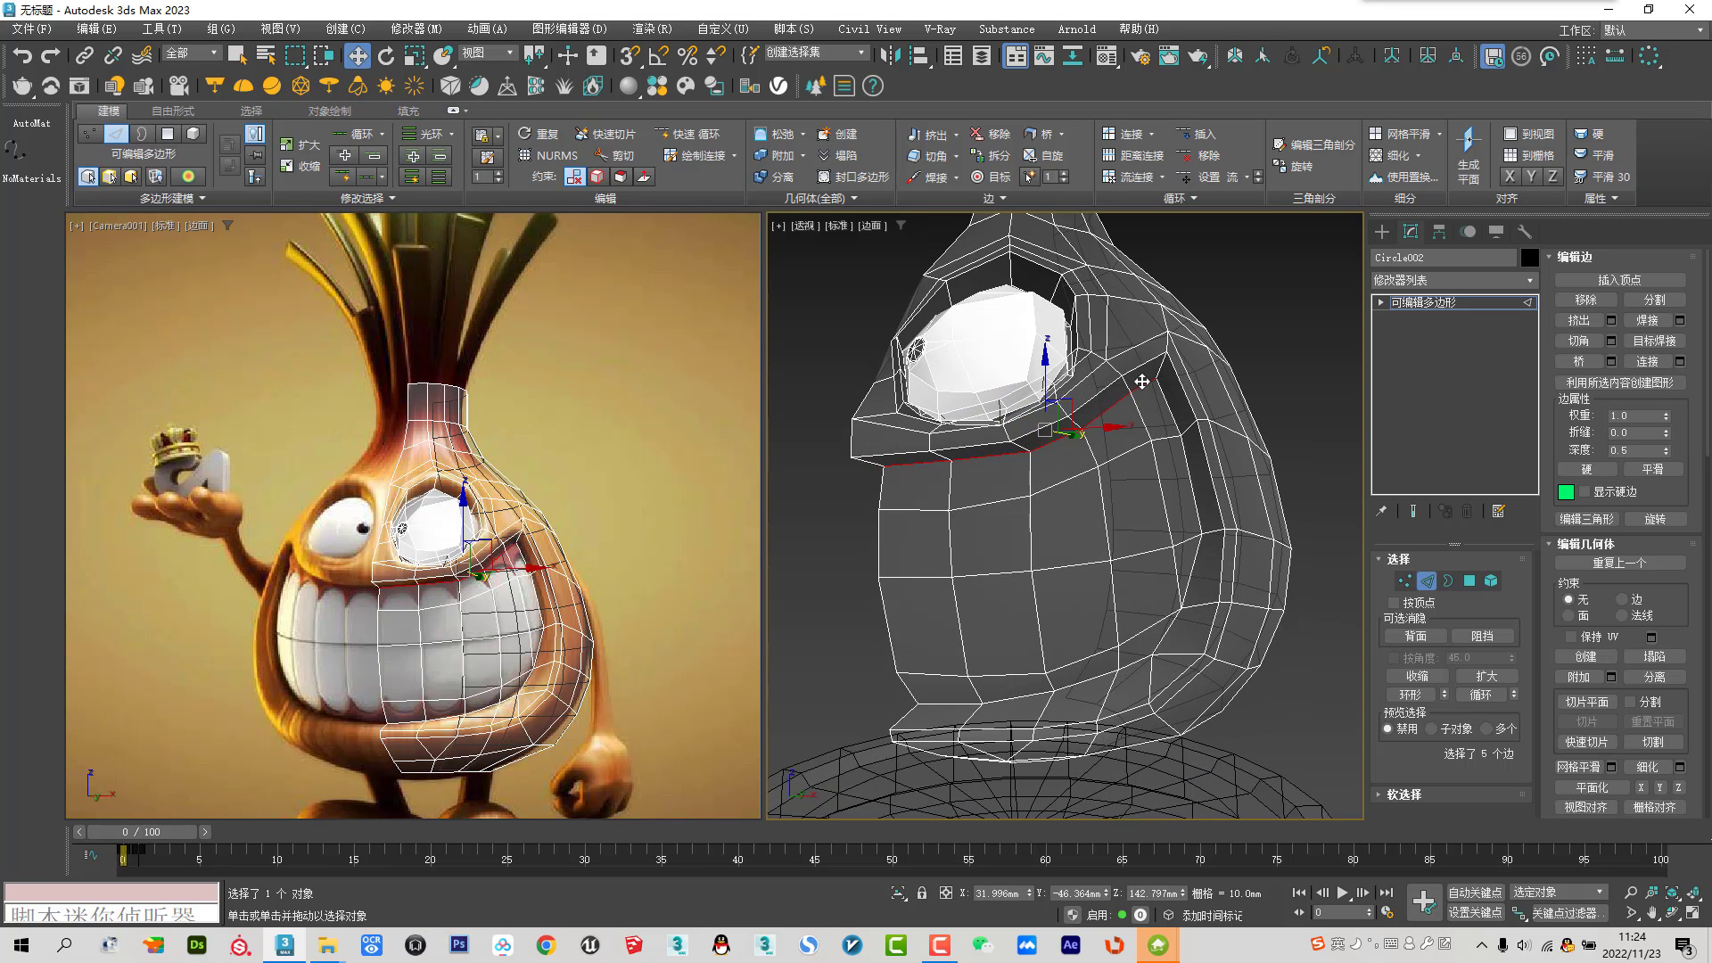
{"action": "left_click", "coordinate": [1187, 479], "text": "ctrl"}
{"action": "left_click", "coordinate": [1191, 570], "text": "ctrl"}
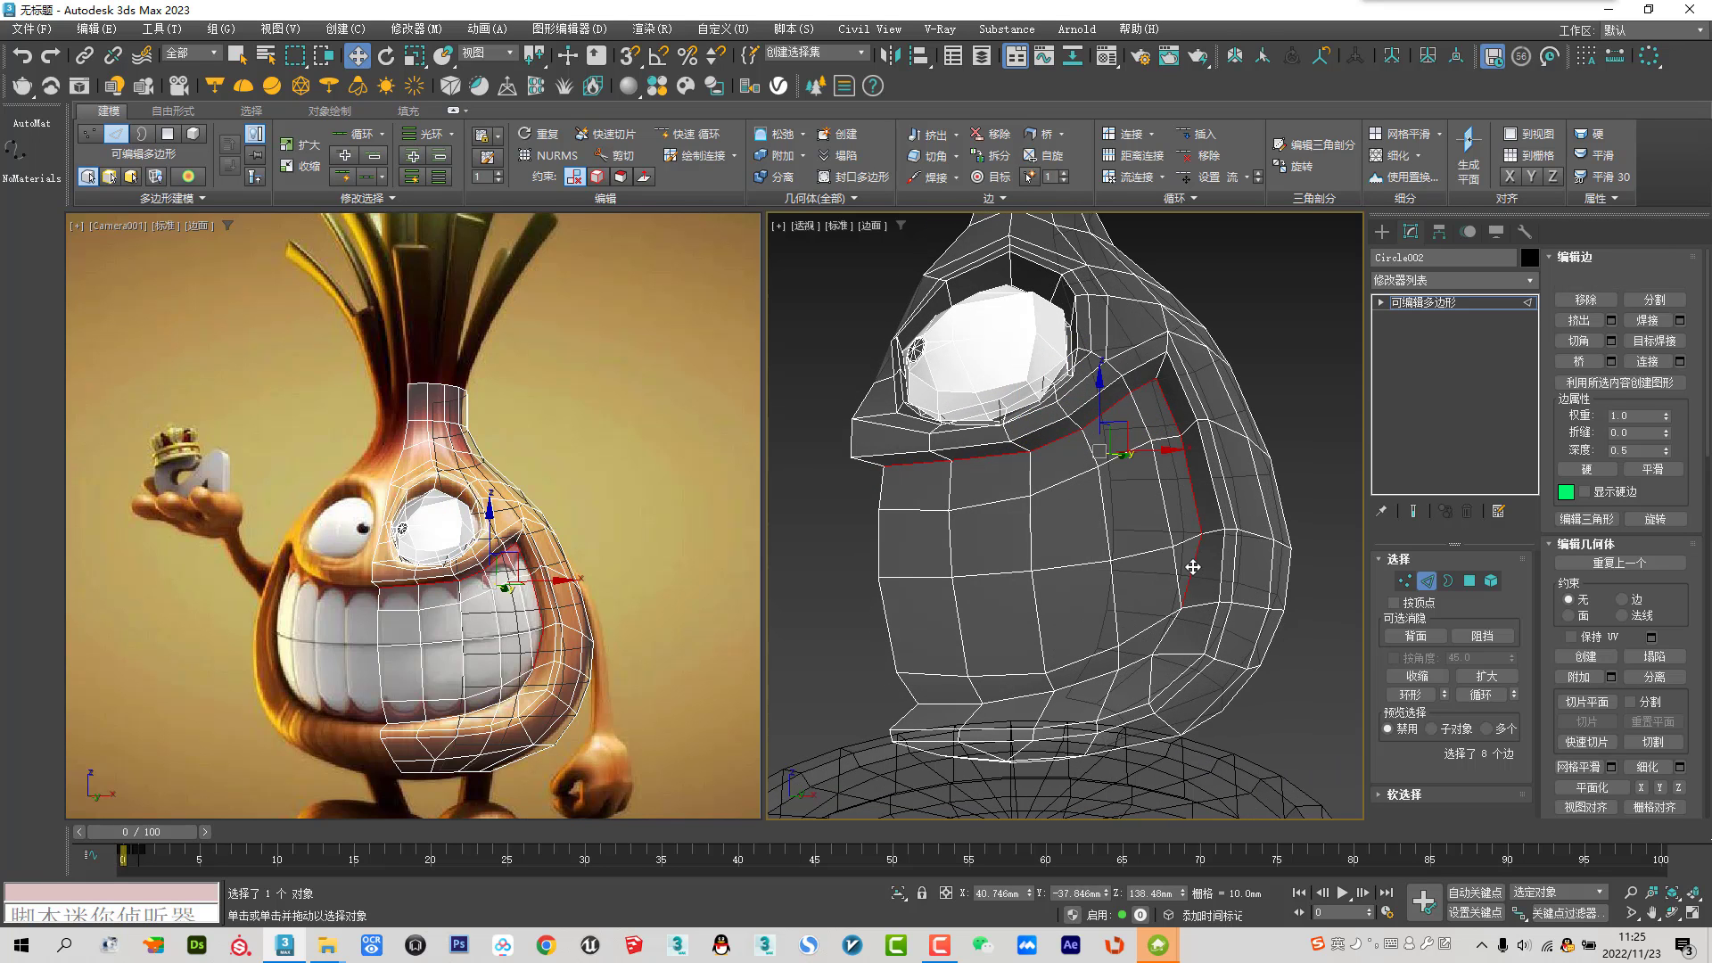
{"action": "left_click", "coordinate": [1172, 624], "text": "ctrl"}
{"action": "left_click", "coordinate": [1134, 666], "text": "ctrl"}
{"action": "left_click", "coordinate": [1084, 680], "text": "ctrl"}
{"action": "left_click", "coordinate": [1020, 698], "text": "ctrl"}
{"action": "left_click", "coordinate": [955, 706], "text": "ctrl"}
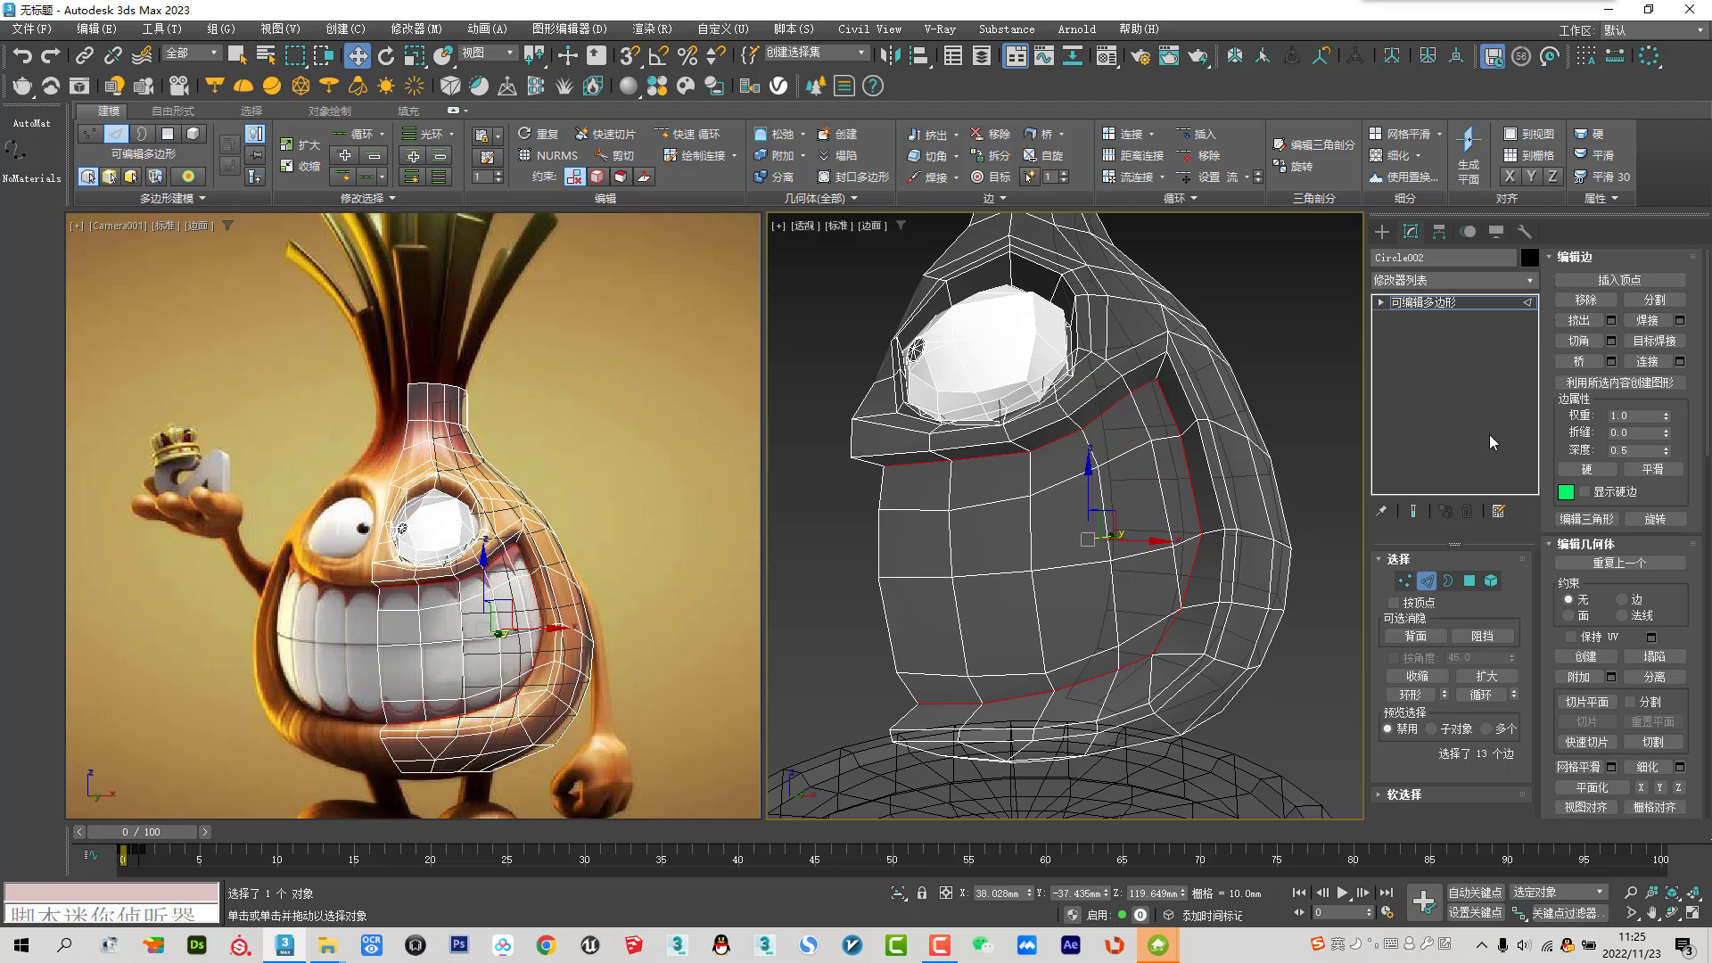
{"action": "left_click", "coordinate": [1648, 319]}
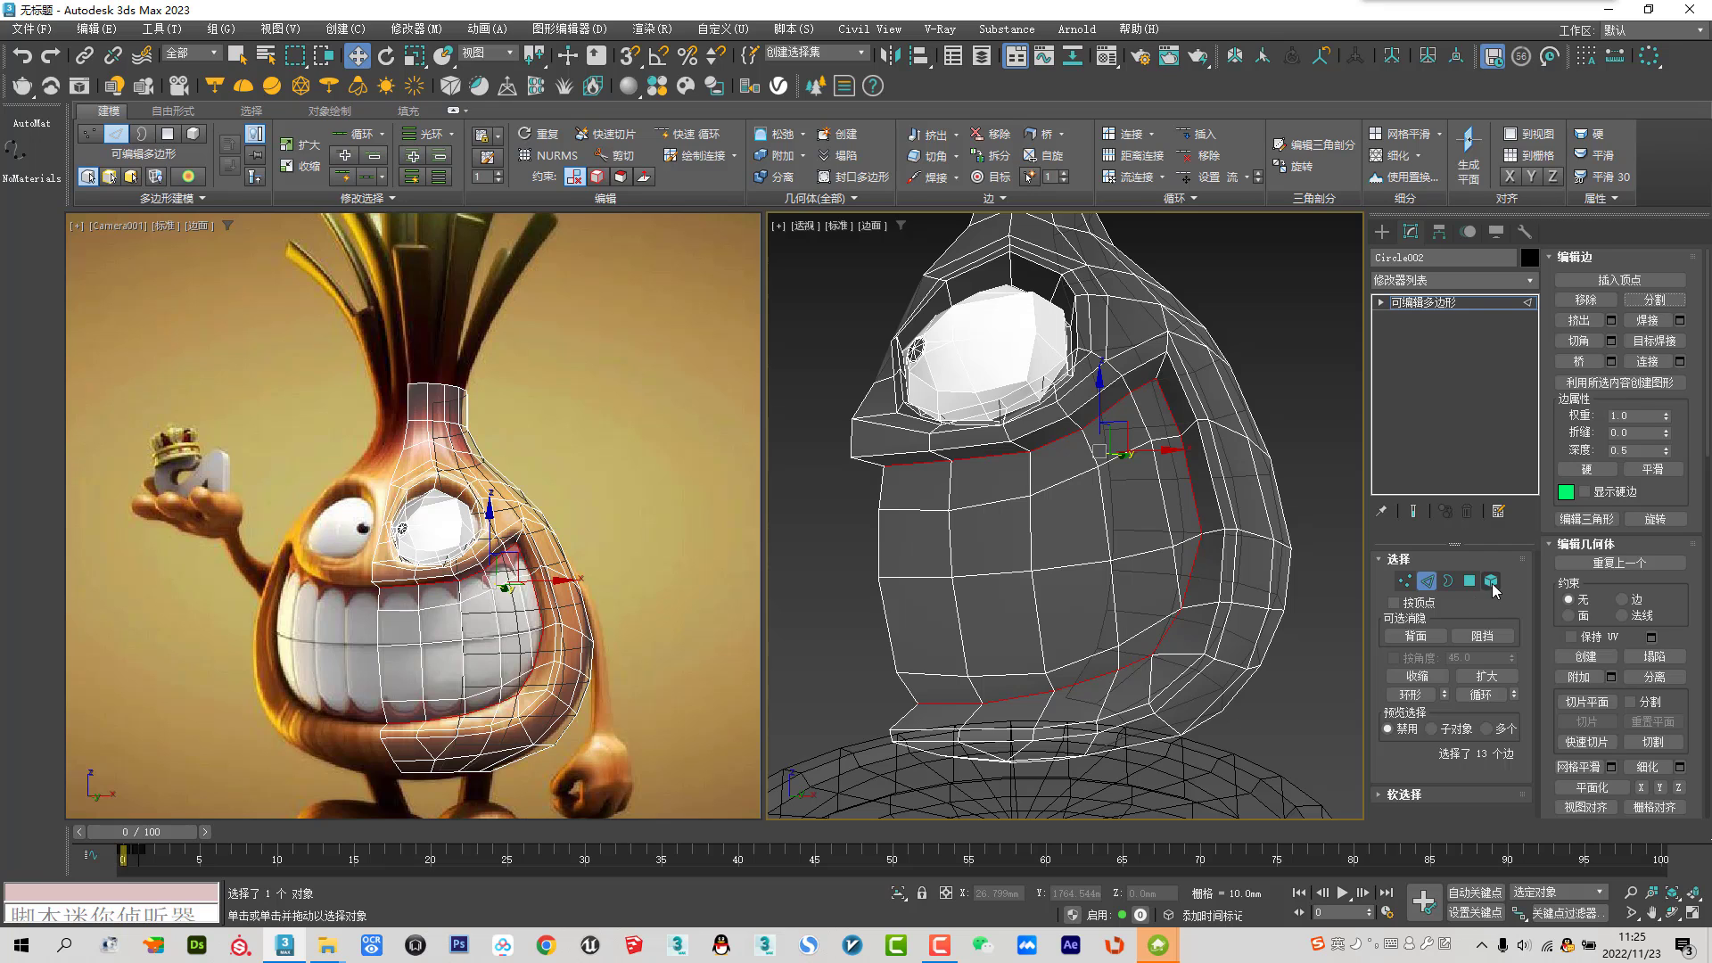
Detach the mouth patch element as a new object
{"action": "left_click", "coordinate": [1491, 581]}
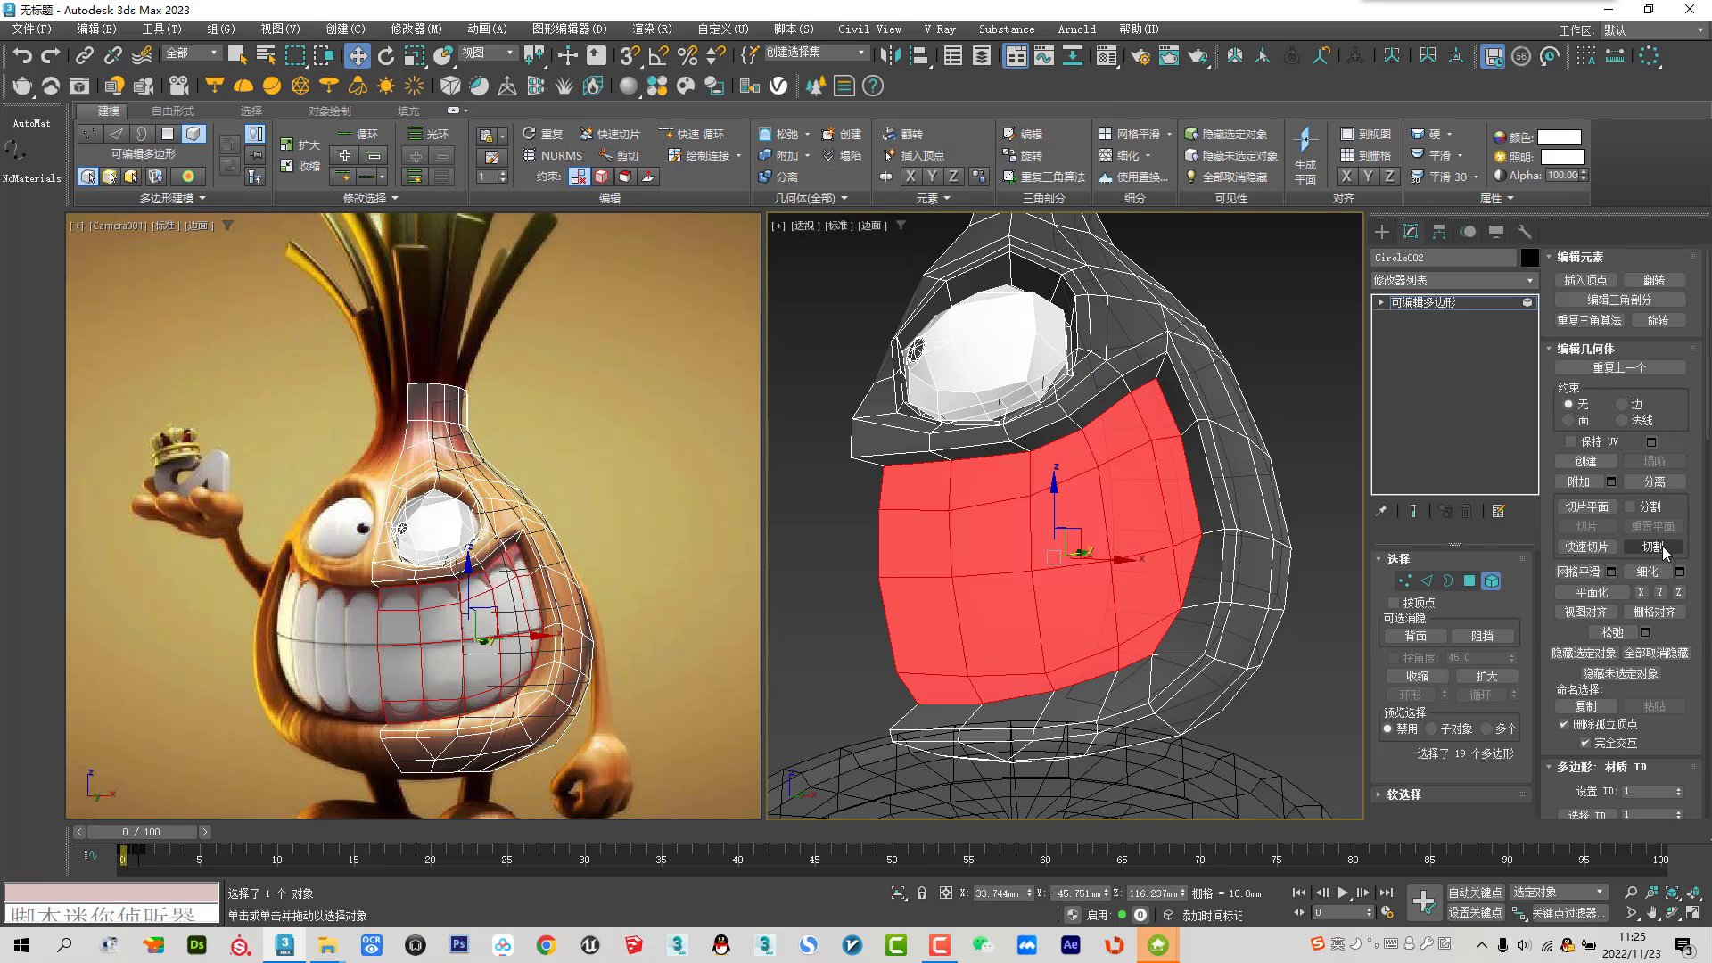
{"action": "left_click", "coordinate": [1659, 482]}
{"action": "left_click", "coordinate": [941, 482]}
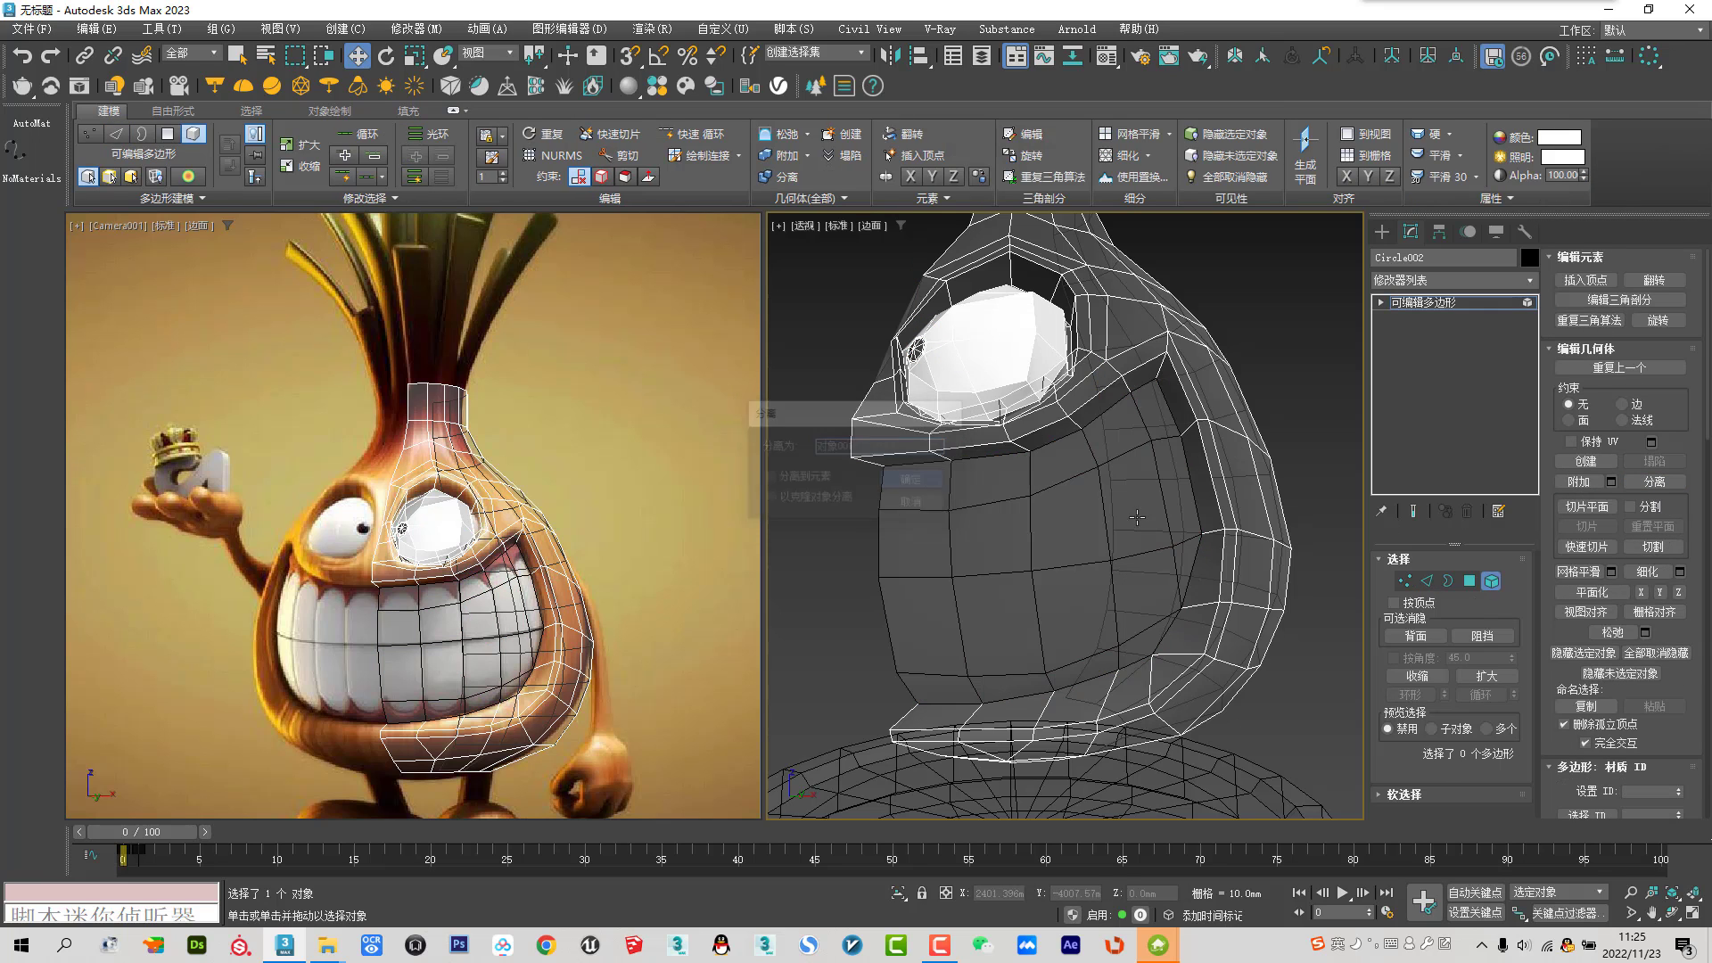
Extrude the mouth opening's border loop into a new rim strip
{"action": "left_click", "coordinate": [1426, 580]}
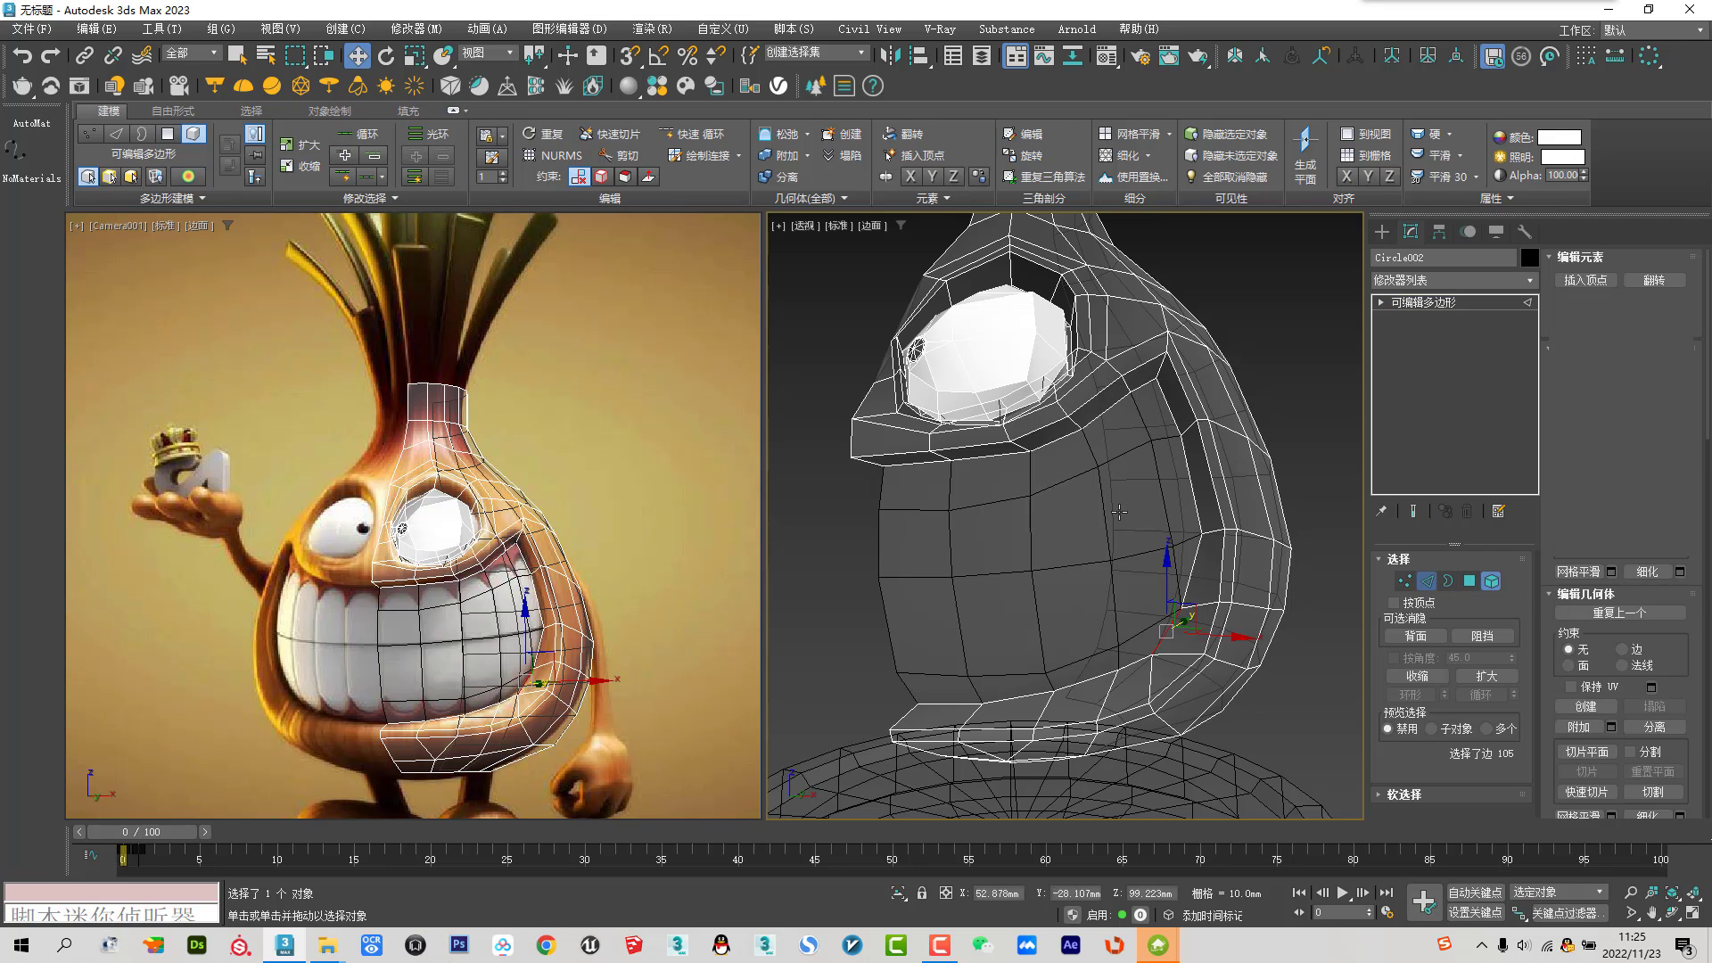
{"action": "double_click", "coordinate": [1187, 576]}
{"action": "middle_click_drag", "start_coordinate": [1081, 585], "coordinate": [1110, 581], "text": "alt"}
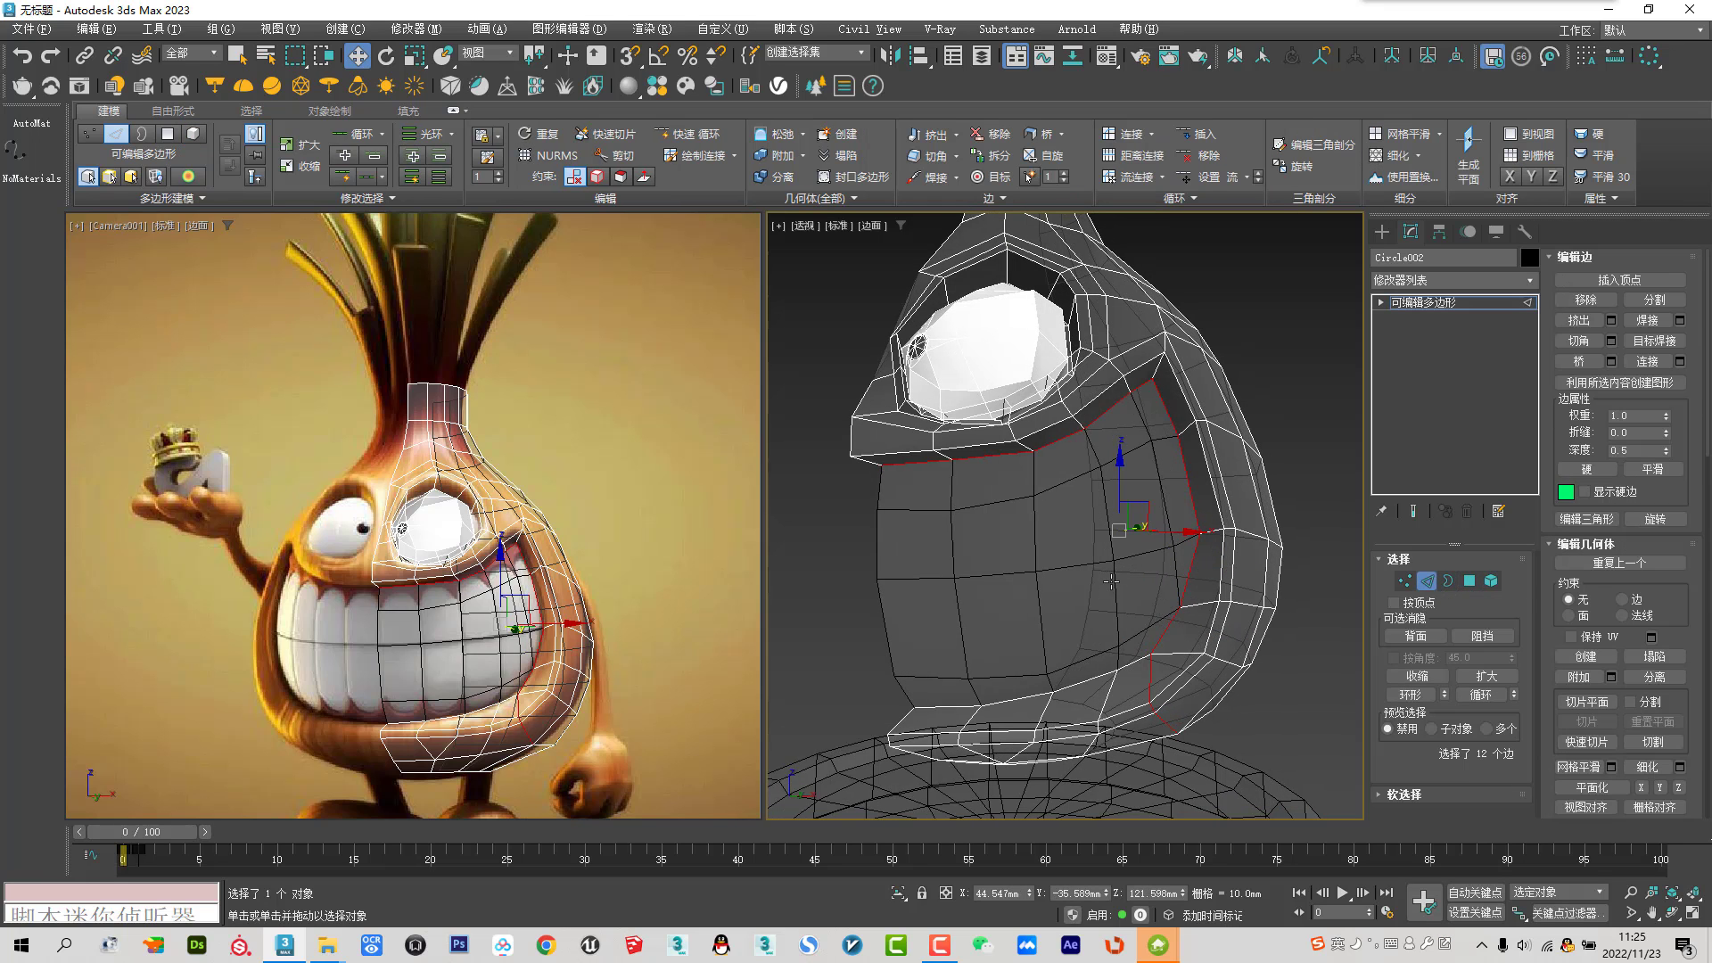
{"action": "left_click_drag", "start_coordinate": [1077, 675], "coordinate": [1344, 793], "text": "shift"}
{"action": "left_click_drag", "start_coordinate": [1173, 675], "coordinate": [1215, 739], "text": "alt"}
{"action": "left_click_drag", "start_coordinate": [1117, 700], "coordinate": [1120, 702], "text": "alt"}
{"action": "mouse_move", "coordinate": [1254, 723]}
{"action": "middle_mouse_down", "text": "alt"}
{"action": "mouse_move", "coordinate": [1348, 769]}
{"action": "mouse_move", "coordinate": [1276, 627]}
{"action": "mouse_move", "coordinate": [1231, 657]}
{"action": "middle_mouse_up", "text": "alt"}
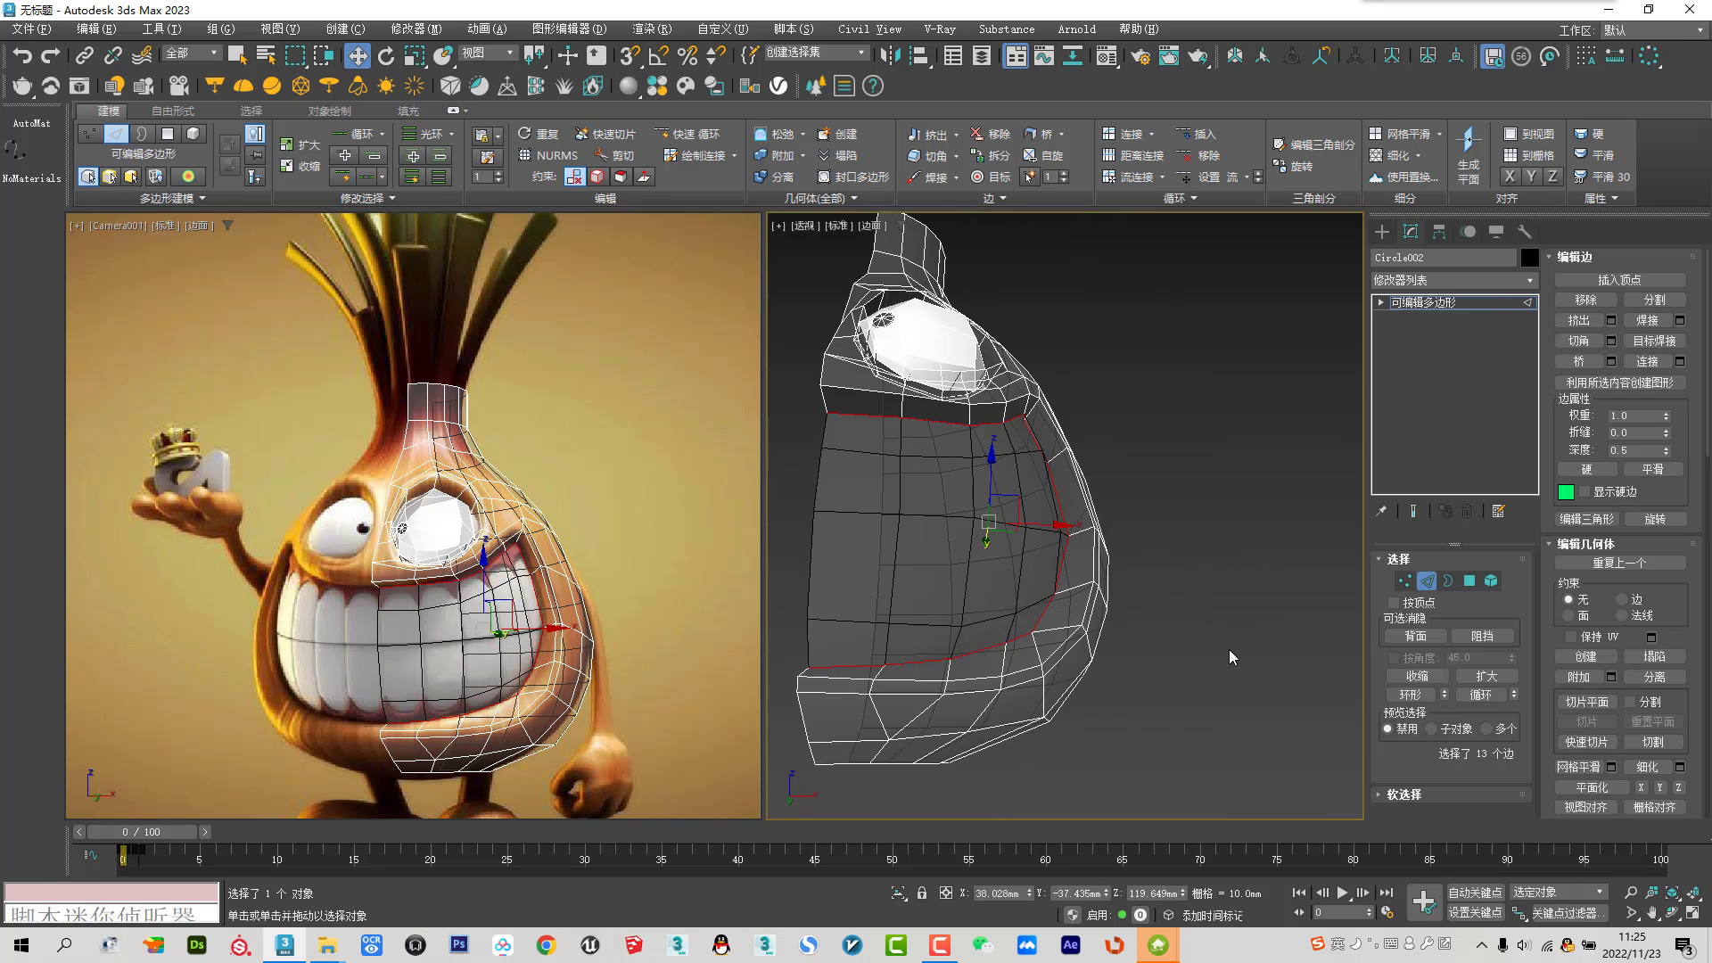
Push the new rim loop inward along Y
{"action": "middle_click_drag", "start_coordinate": [978, 553], "coordinate": [916, 526], "text": "alt"}
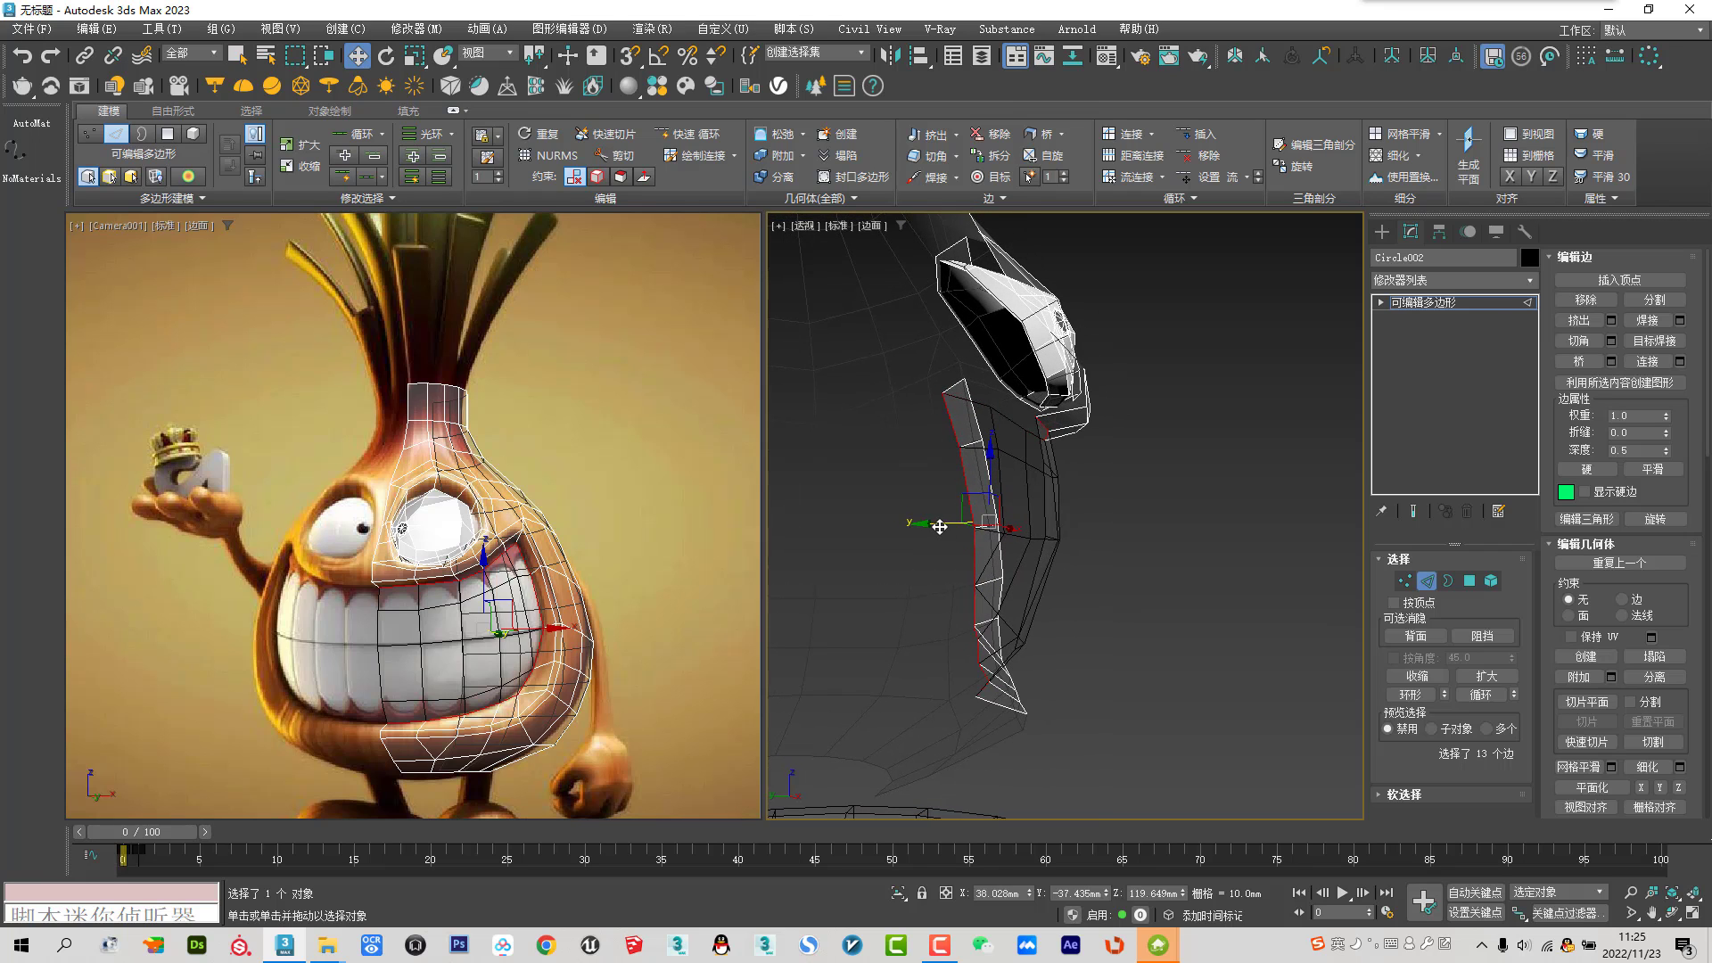
{"action": "left_click_drag", "start_coordinate": [939, 527], "coordinate": [928, 526]}
{"action": "mouse_move", "coordinate": [927, 528]}
{"action": "middle_mouse_down", "text": "alt"}
{"action": "mouse_move", "coordinate": [1077, 576]}
{"action": "mouse_move", "coordinate": [972, 560]}
{"action": "mouse_move", "coordinate": [960, 581]}
{"action": "mouse_move", "coordinate": [1015, 580]}
{"action": "mouse_move", "coordinate": [1022, 610]}
{"action": "mouse_move", "coordinate": [1001, 508]}
{"action": "mouse_move", "coordinate": [1008, 612]}
{"action": "mouse_move", "coordinate": [1032, 462]}
{"action": "mouse_move", "coordinate": [1167, 523]}
{"action": "middle_mouse_up", "text": "alt"}
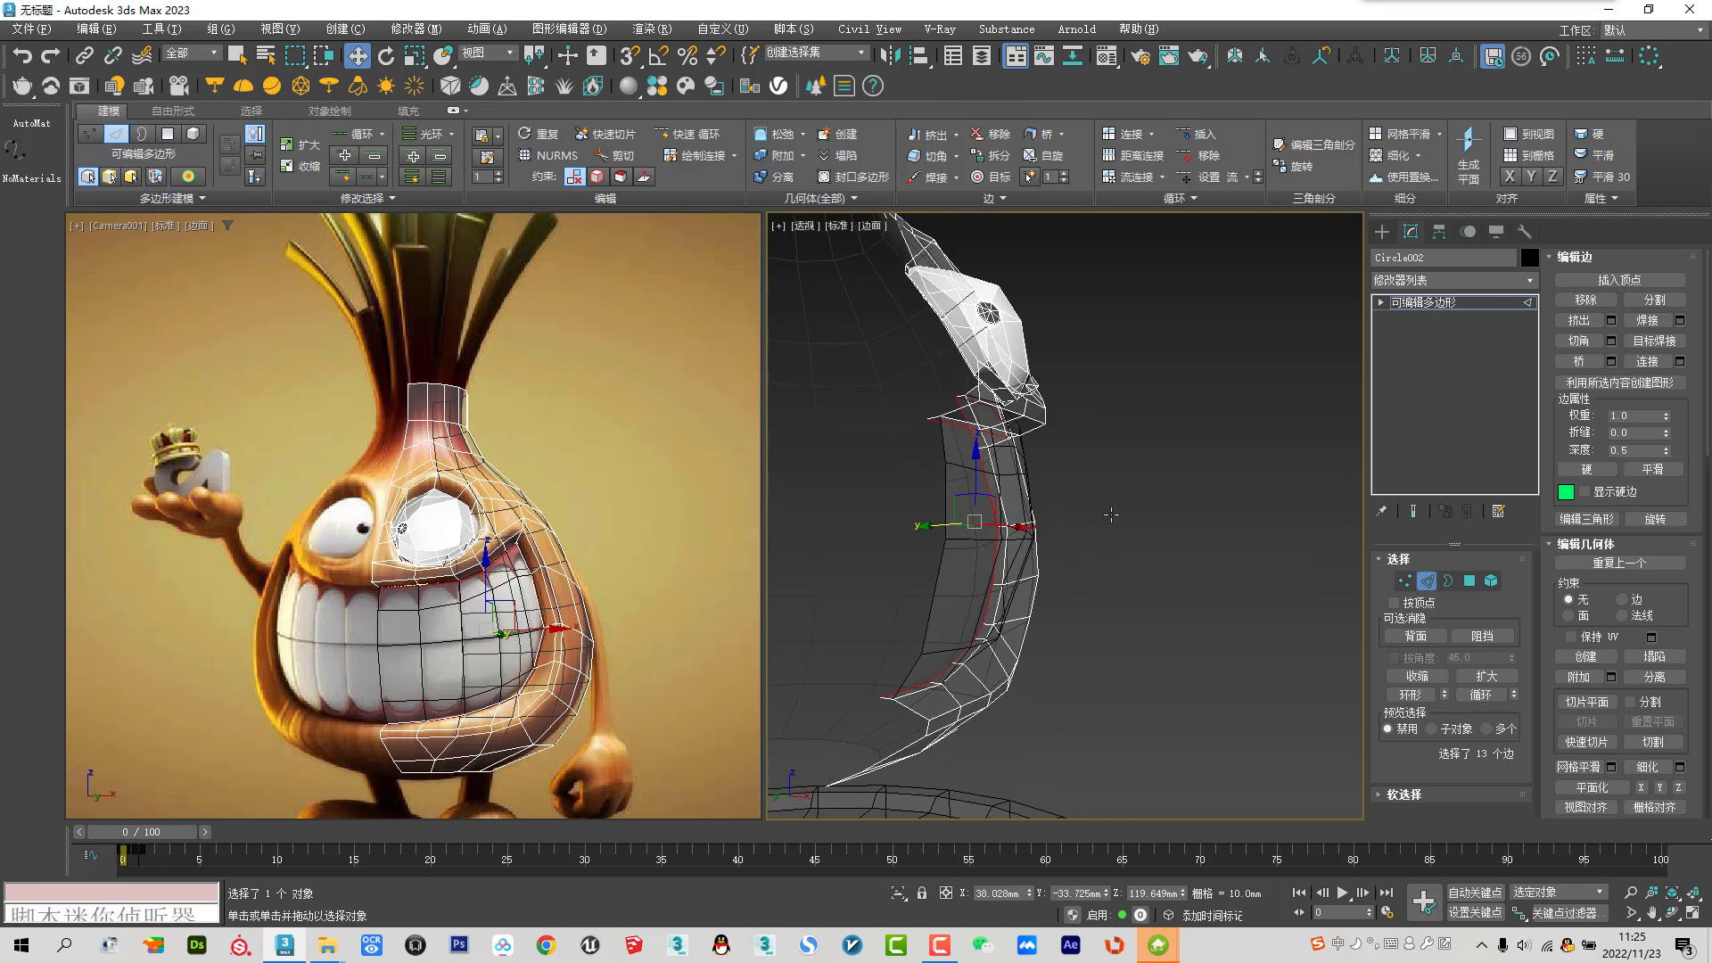
{"action": "middle_click_drag", "start_coordinate": [1030, 579], "coordinate": [1001, 573], "text": "alt"}
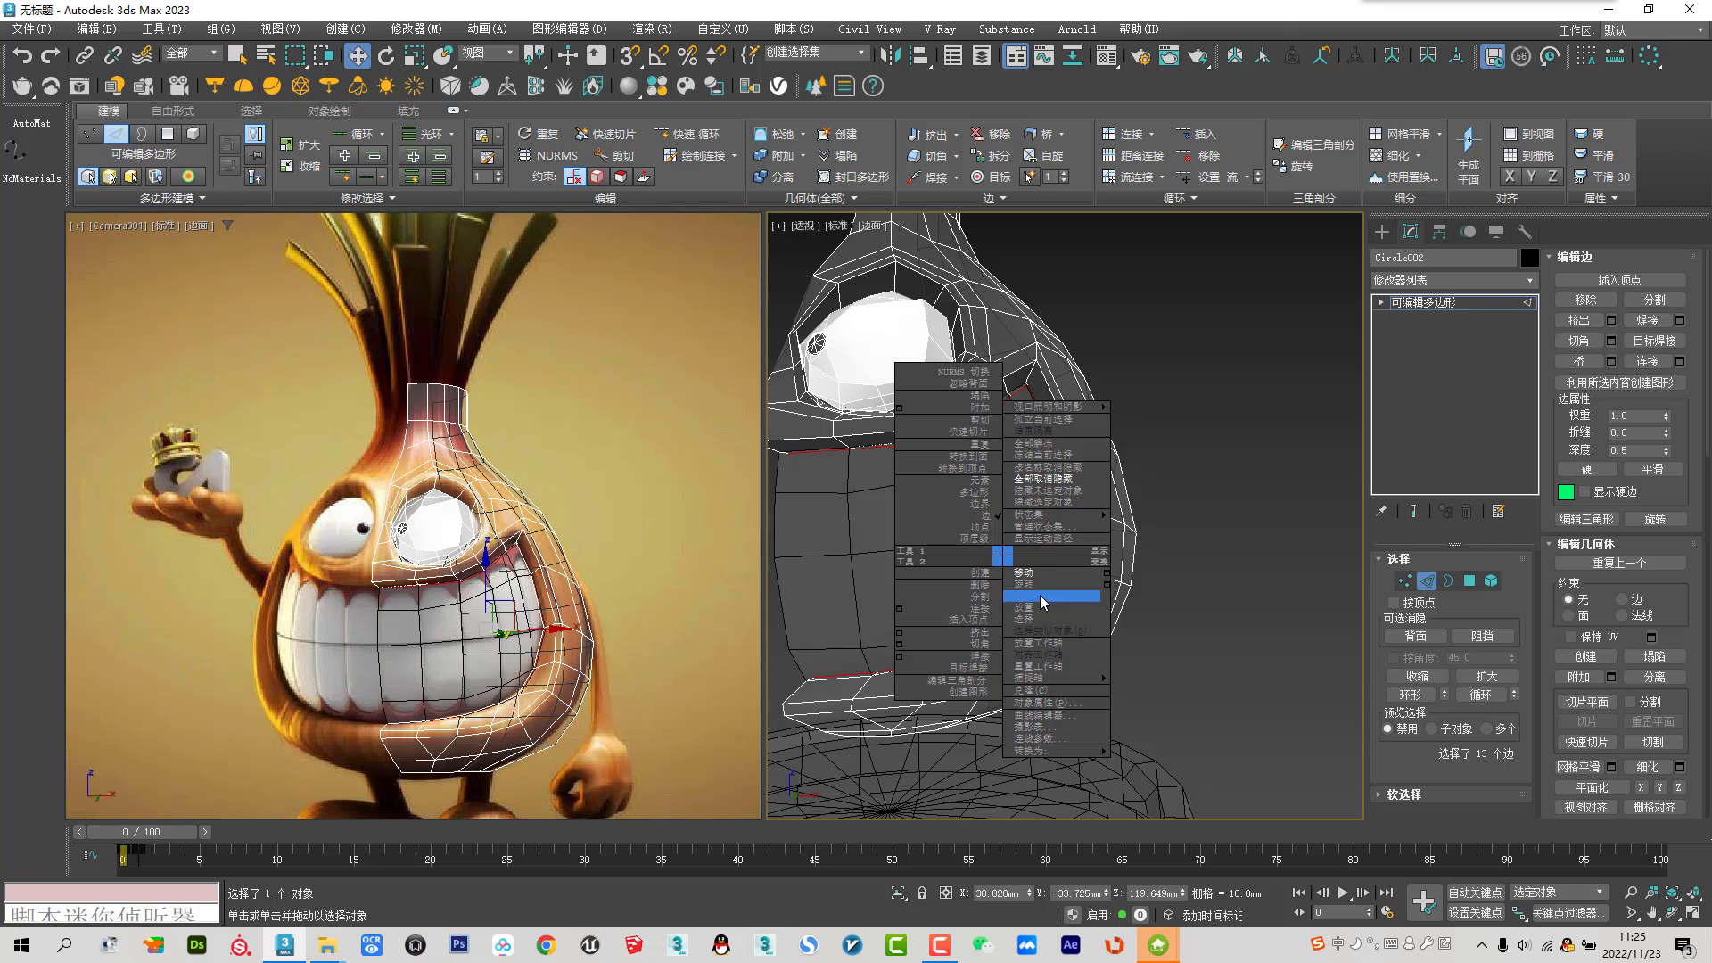
Scale the mouth rim loop inward in the Front view
{"action": "left_click", "coordinate": [1040, 596]}
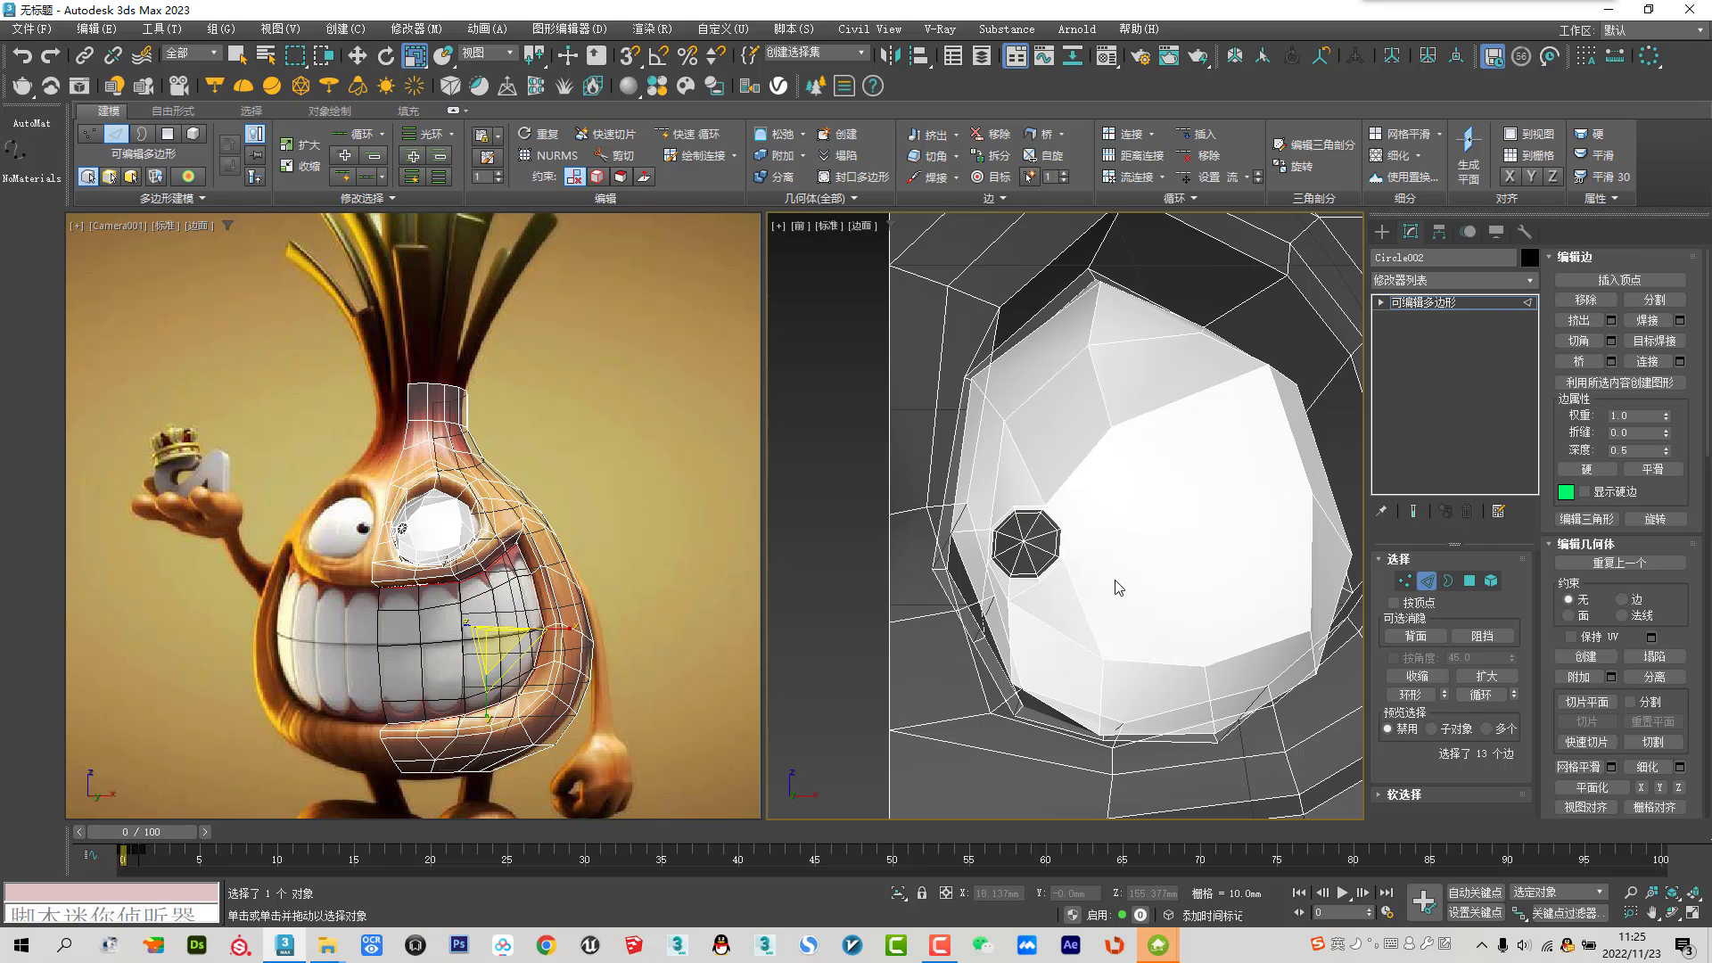
{"action": "key", "text": "f"}
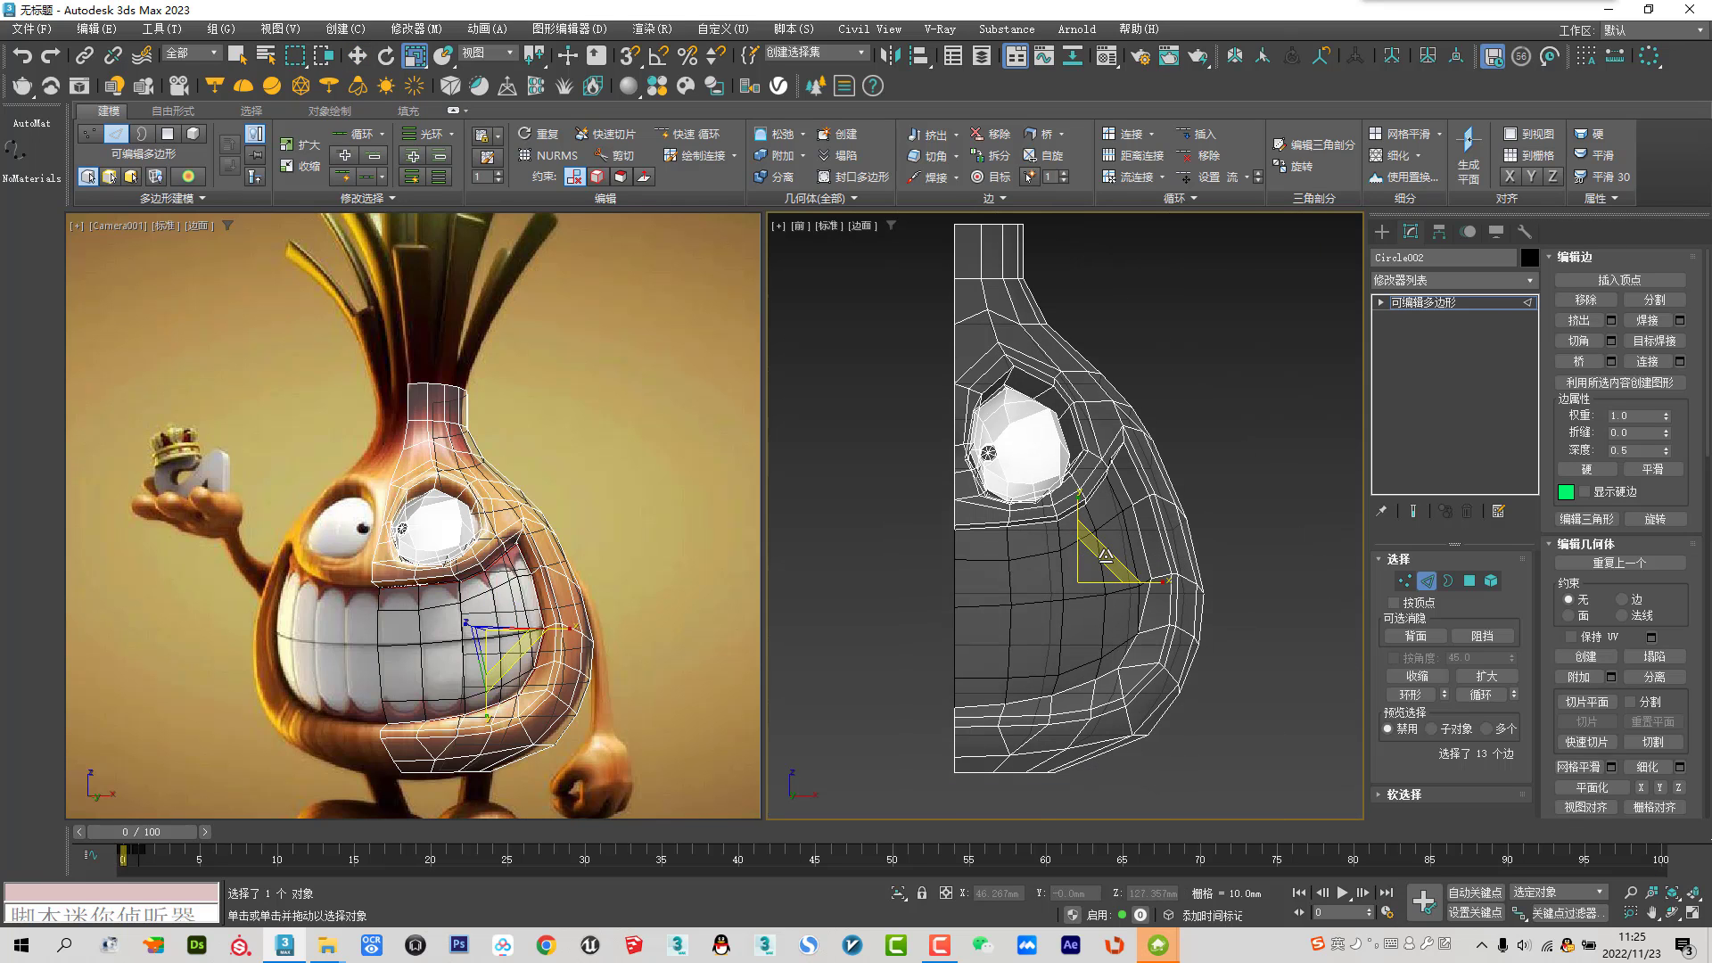
{"action": "left_click_drag", "start_coordinate": [1104, 557], "coordinate": [1081, 606]}
{"action": "right_click", "coordinate": [1082, 627]}
{"action": "left_click", "coordinate": [1110, 642]}
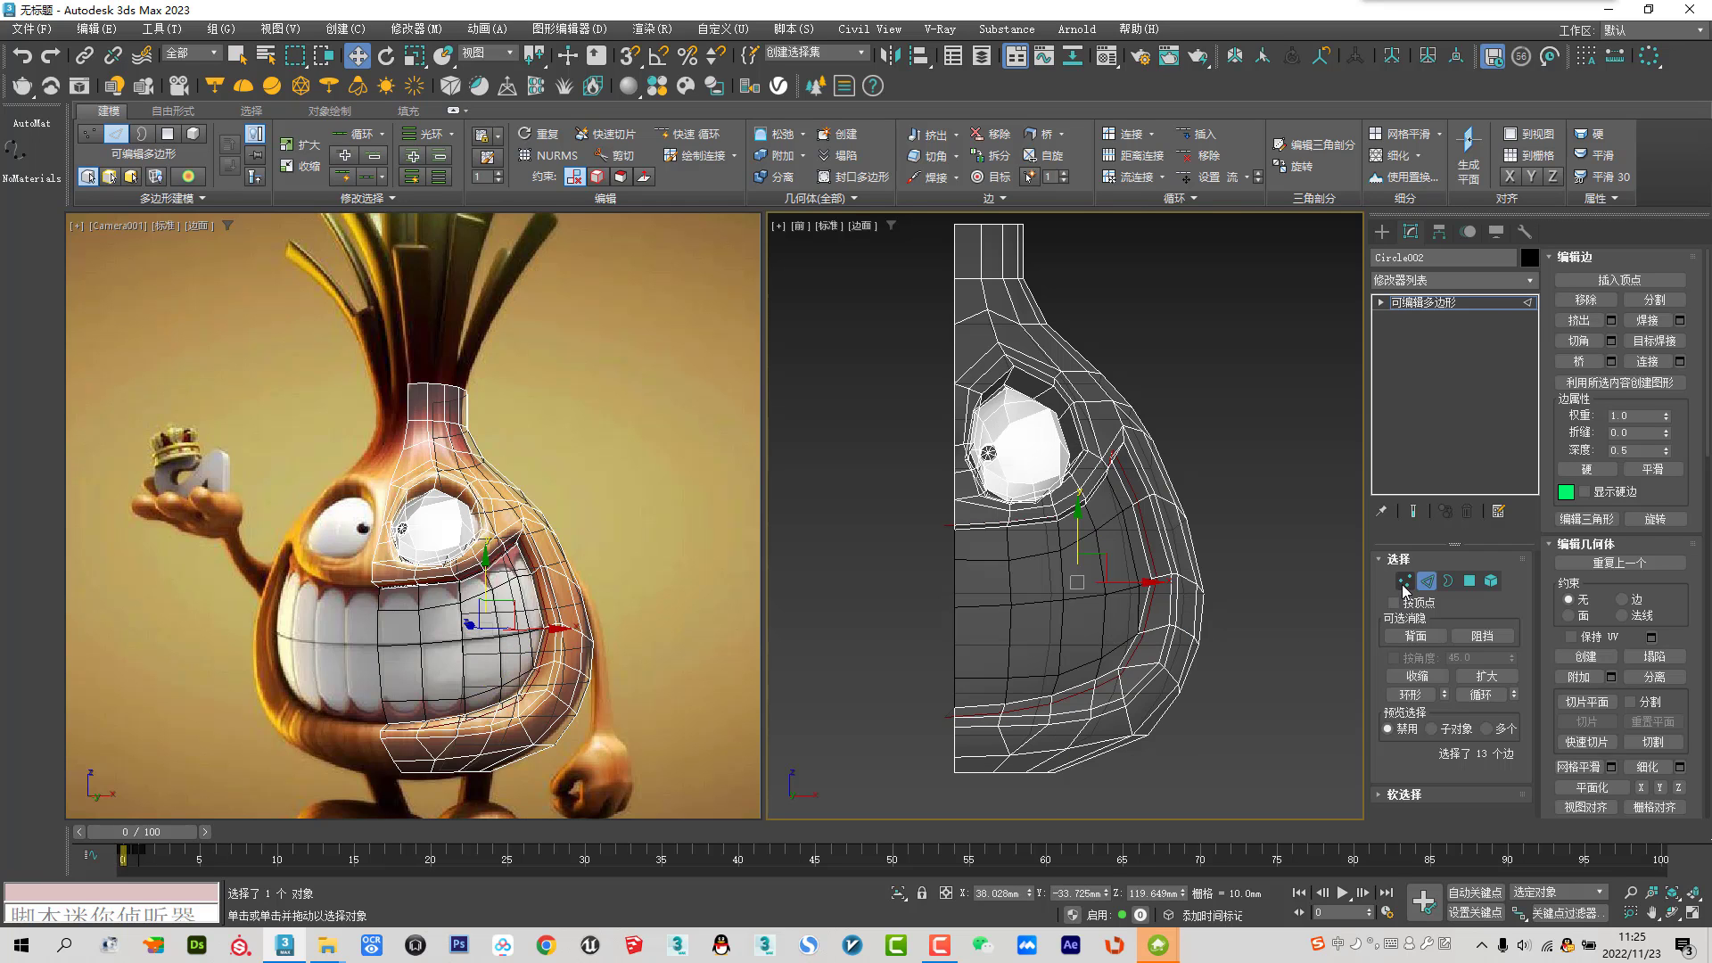
Select additional mouth vertices and turn on snapping to align them
{"action": "left_click", "coordinate": [1404, 581]}
{"action": "scroll", "coordinate": [960, 729], "scroll_direction": "up", "scroll_amount": 5}
{"action": "scroll", "coordinate": [960, 729], "scroll_direction": "up", "scroll_amount": 5}
{"action": "mouse_move", "coordinate": [922, 683]}
{"action": "left_mouse_down"}
{"action": "mouse_move", "coordinate": [931, 667]}
{"action": "mouse_move", "coordinate": [974, 679]}
{"action": "mouse_move", "coordinate": [1003, 611]}
{"action": "left_mouse_up"}
{"action": "key", "text": "s"}
{"action": "scroll", "coordinate": [978, 509], "scroll_direction": "down", "scroll_amount": 4}
{"action": "scroll", "coordinate": [959, 548], "scroll_direction": "up", "scroll_amount": 3}
{"action": "scroll", "coordinate": [992, 618], "scroll_direction": "down", "scroll_amount": 3}
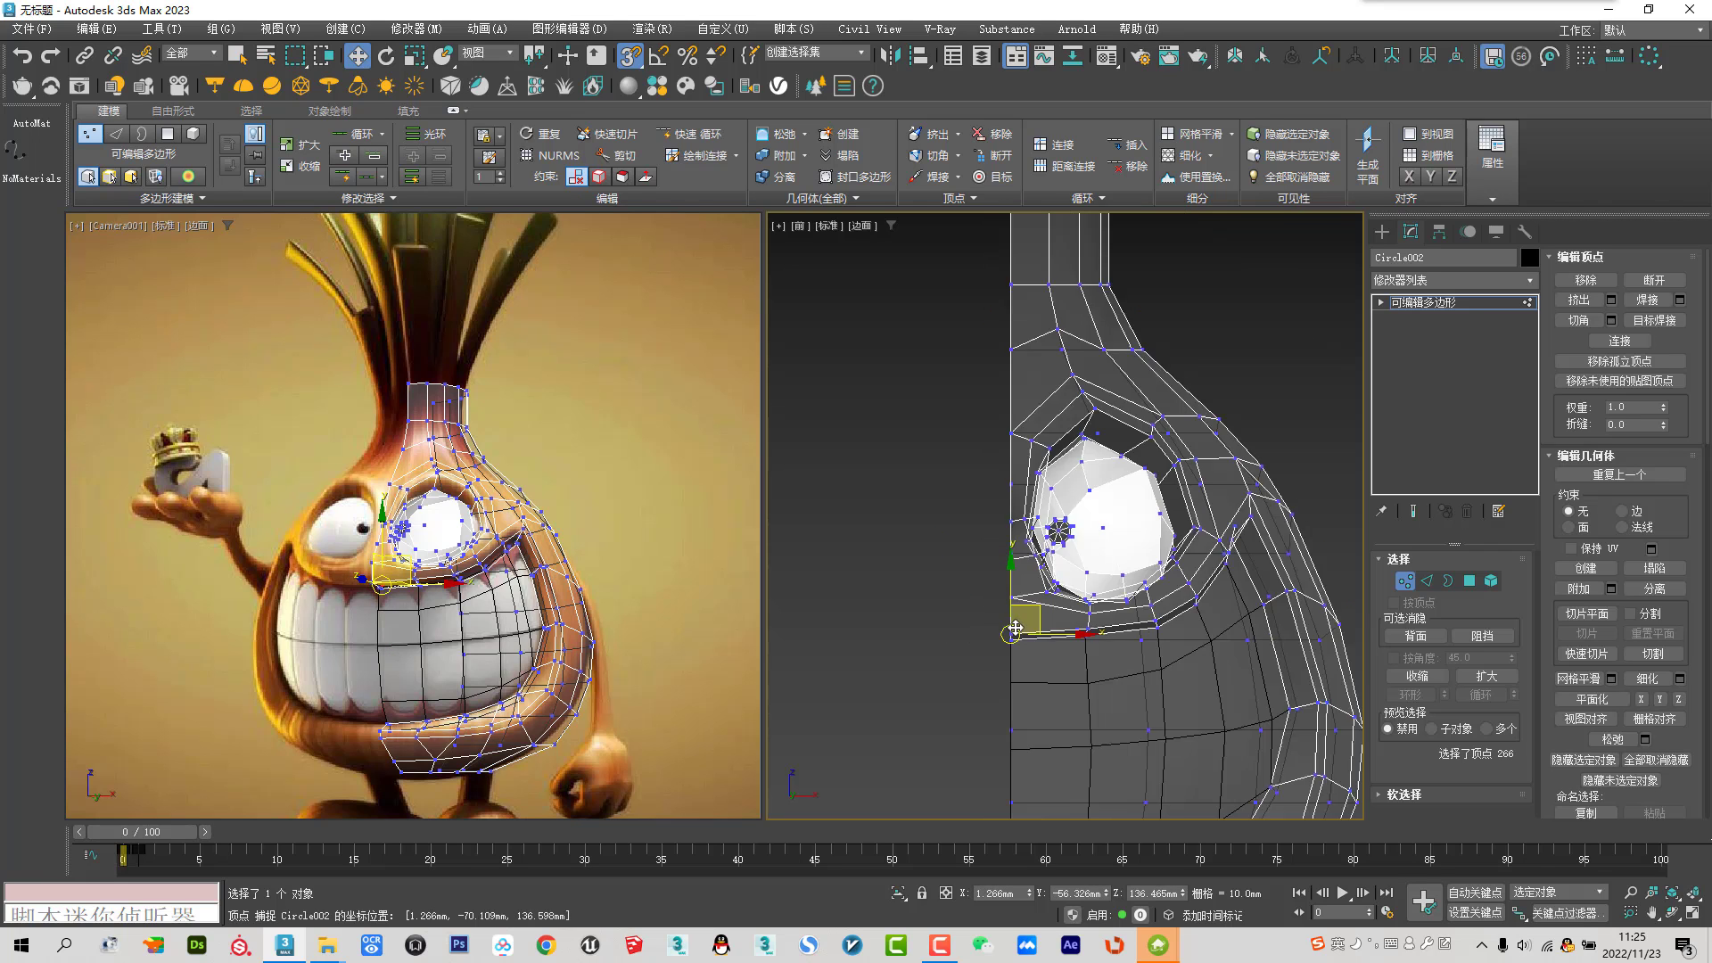
{"action": "scroll", "coordinate": [991, 619], "scroll_direction": "down", "scroll_amount": 2}
Return to object level in Perspective view with see-through display turned off
{"action": "key", "text": "1"}
{"action": "key", "text": "/"}
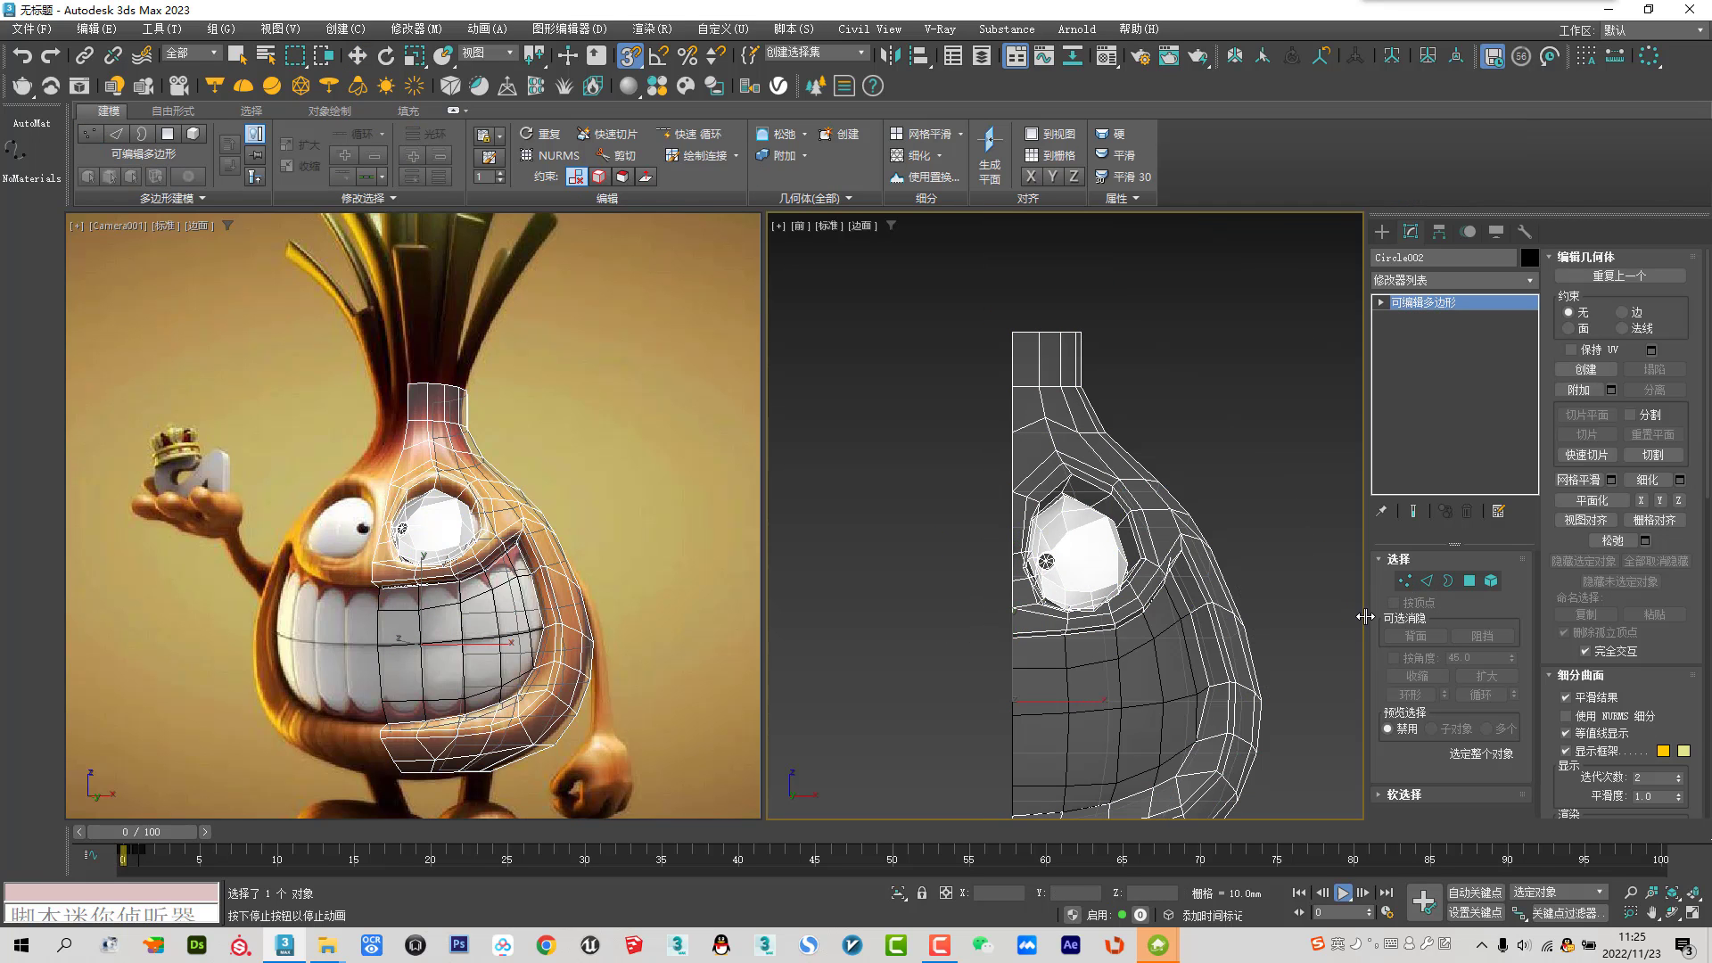
{"action": "key", "text": "alt+x"}
{"action": "key", "text": "p"}
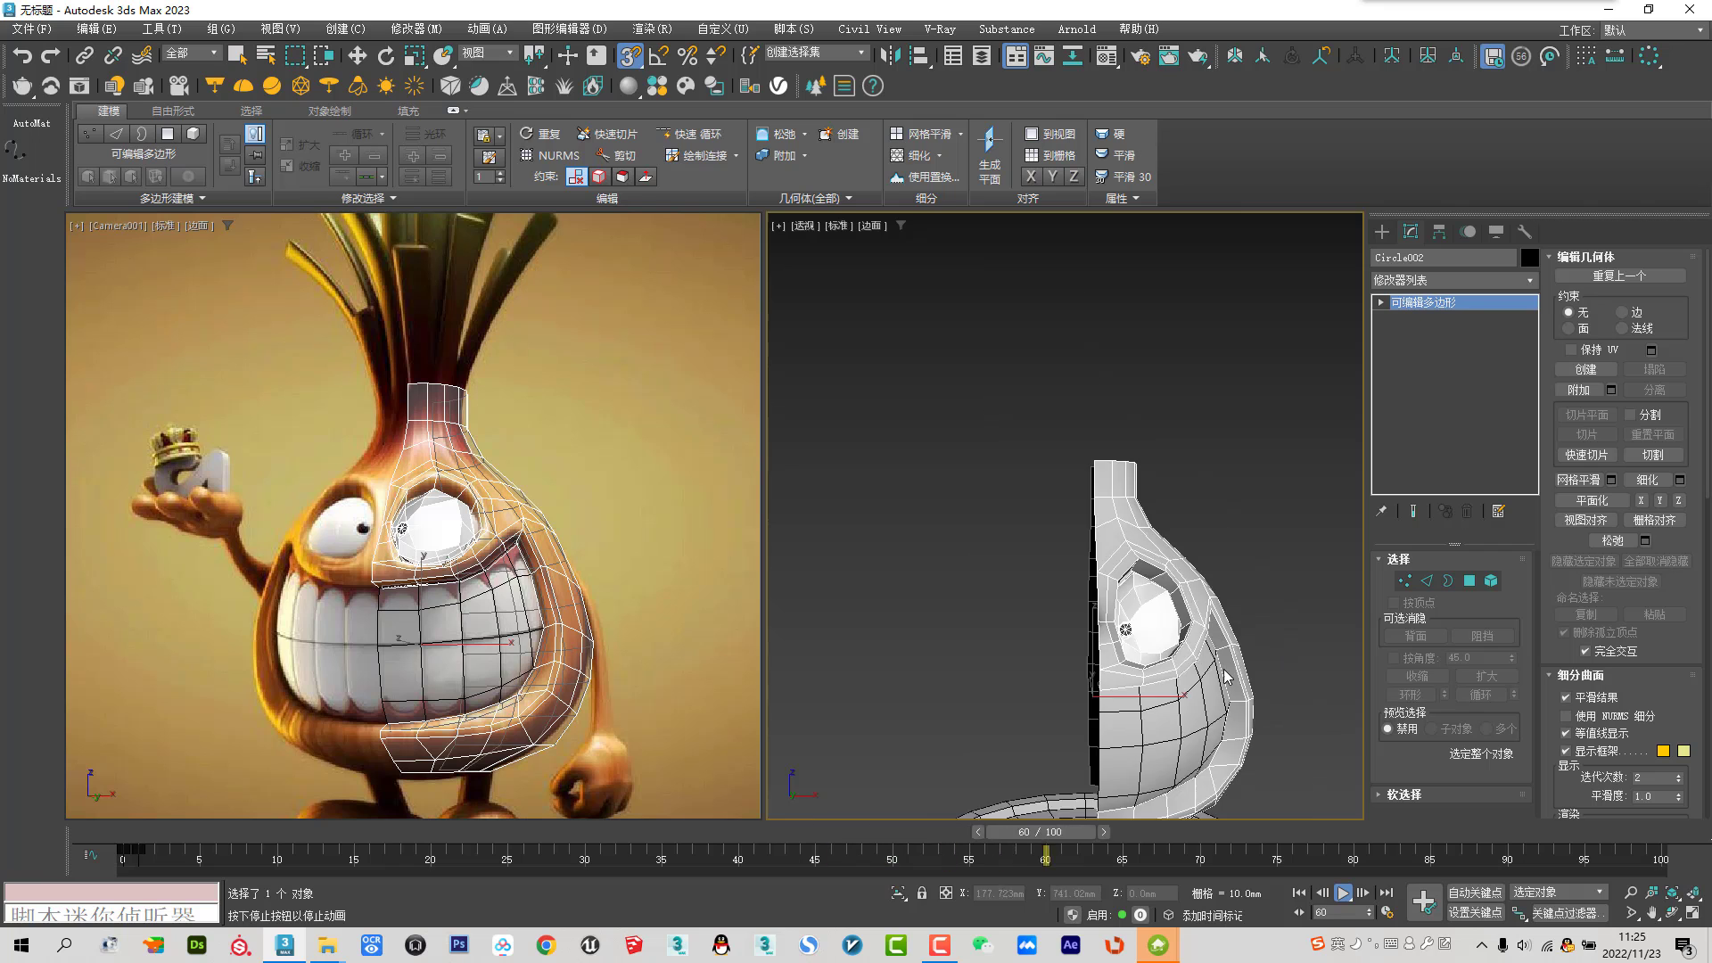
{"action": "scroll", "coordinate": [1206, 660], "scroll_direction": "down", "scroll_amount": 5}
{"action": "left_click", "coordinate": [1389, 835]}
{"action": "key", "text": "w"}
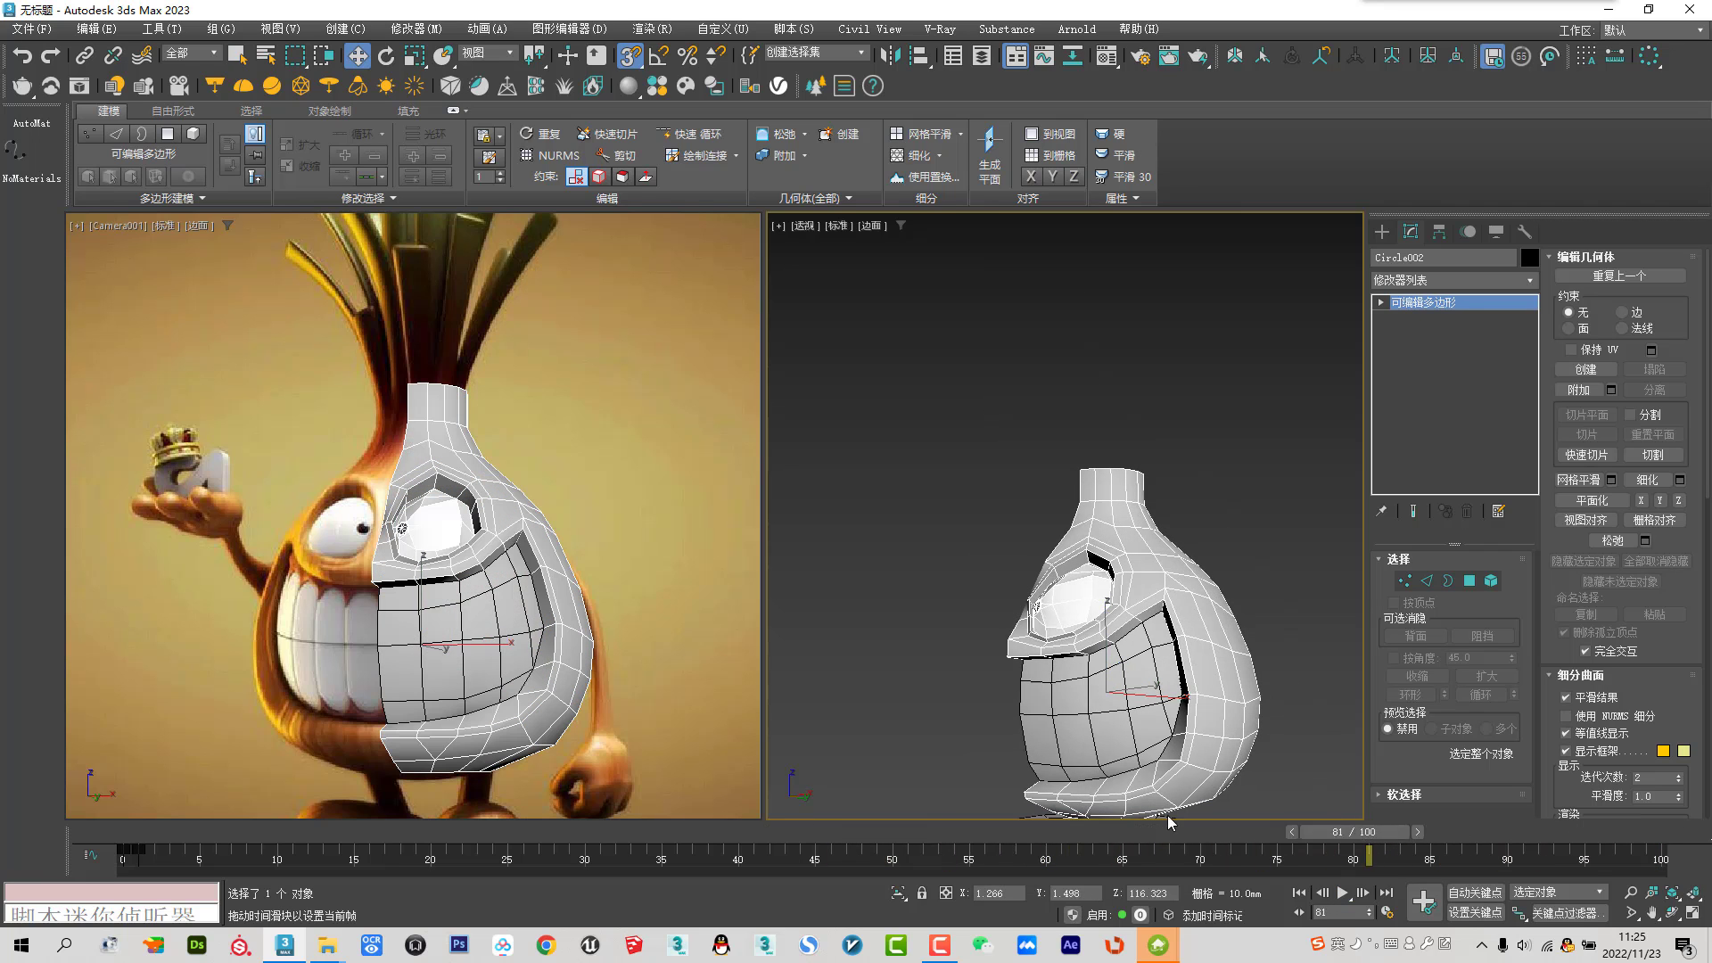
{"action": "key", "text": "Home"}
{"action": "key", "text": "alt+x"}
{"action": "key", "text": "period"}
{"action": "key", "text": "alt+x"}
{"action": "mouse_move", "coordinate": [1160, 624]}
{"action": "middle_mouse_down", "text": "alt"}
{"action": "mouse_move", "coordinate": [1230, 629]}
{"action": "mouse_move", "coordinate": [1159, 491]}
{"action": "mouse_move", "coordinate": [1120, 523]}
{"action": "middle_mouse_up", "text": "alt"}
Preview NURMS smoothing, turn it off, make the head see-through and select 对象001
{"action": "left_click", "coordinate": [1565, 716]}
{"action": "scroll", "coordinate": [1120, 523], "scroll_direction": "up", "scroll_amount": 5}
{"action": "scroll", "coordinate": [1120, 523], "scroll_direction": "down", "scroll_amount": 5}
{"action": "scroll", "coordinate": [1159, 634], "scroll_direction": "up", "scroll_amount": 2}
{"action": "mouse_move", "coordinate": [1158, 634]}
{"action": "middle_mouse_down", "text": "alt"}
{"action": "mouse_move", "coordinate": [1145, 578]}
{"action": "mouse_move", "coordinate": [1150, 624]}
{"action": "middle_mouse_up", "text": "alt"}
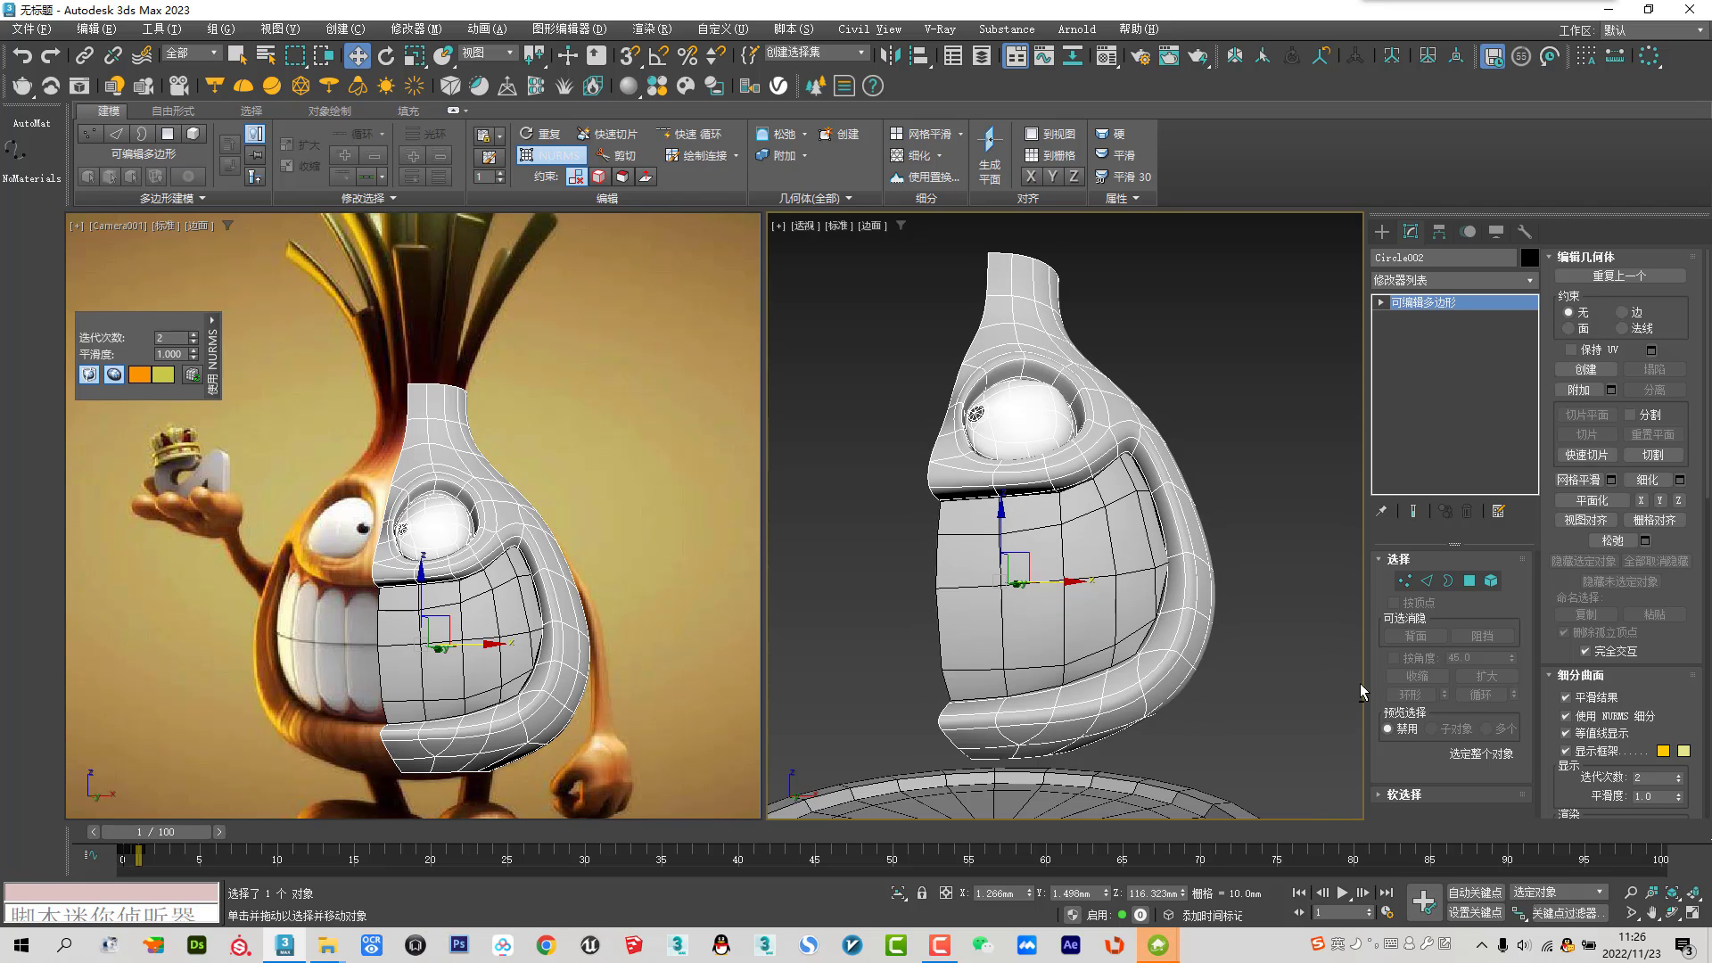
{"action": "left_click", "coordinate": [1597, 721]}
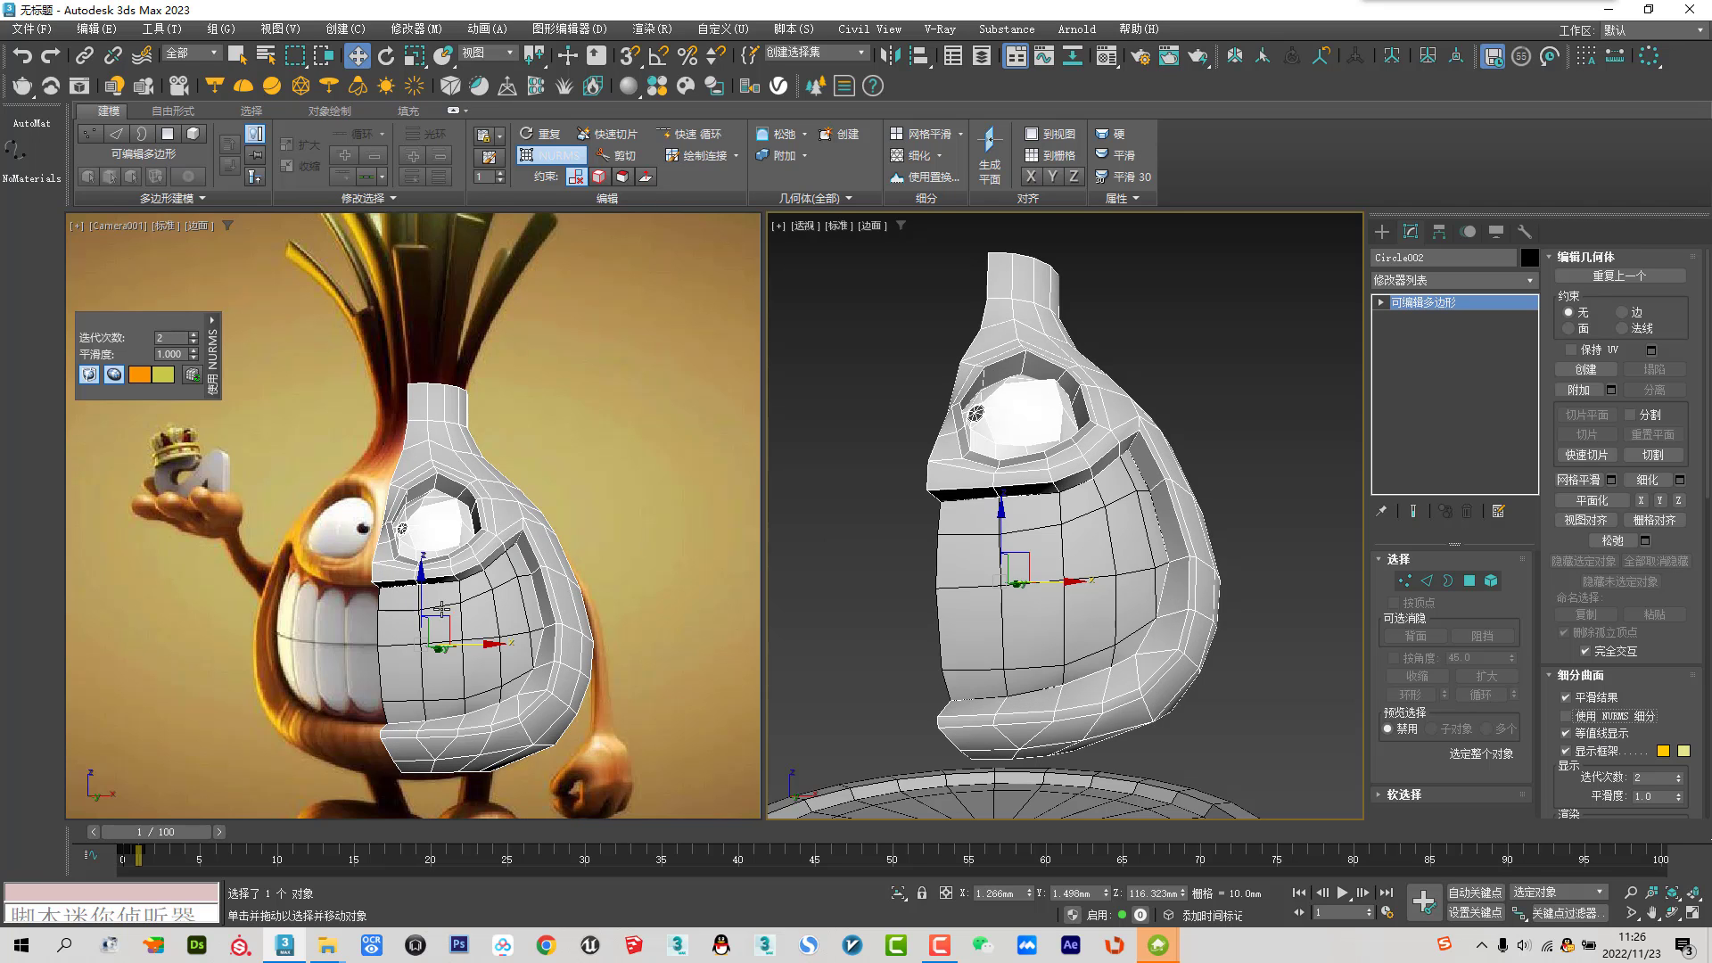
{"action": "key", "text": "alt+x"}
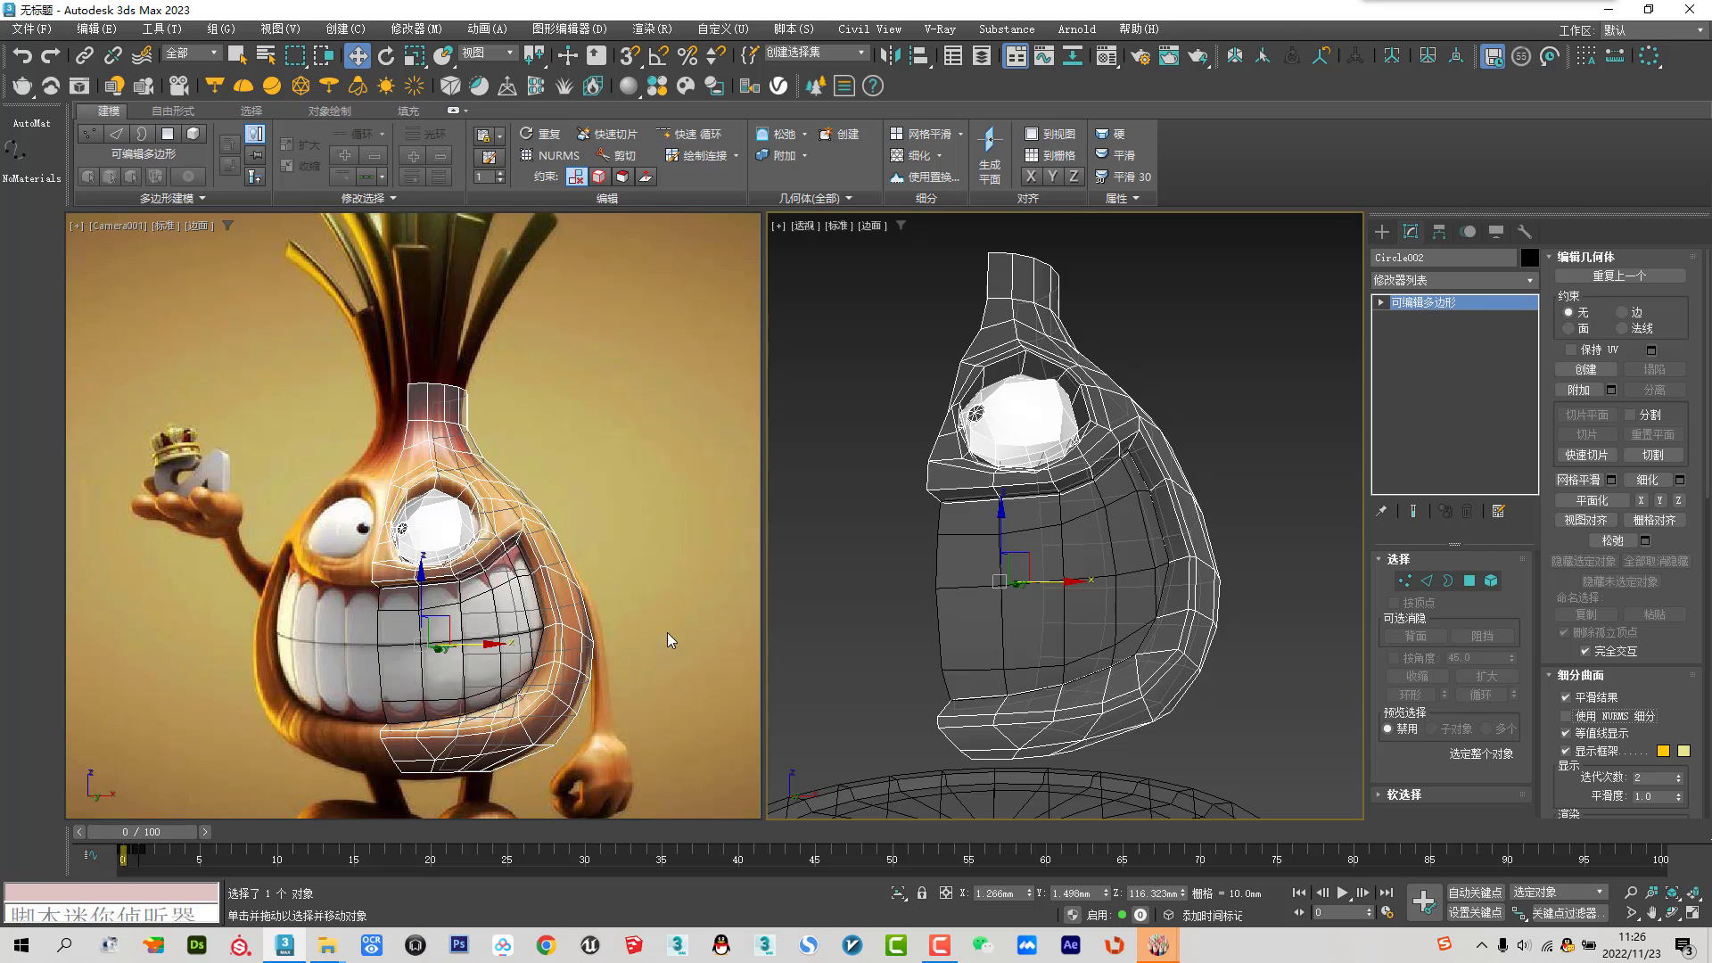
{"action": "left_click", "coordinate": [968, 560]}
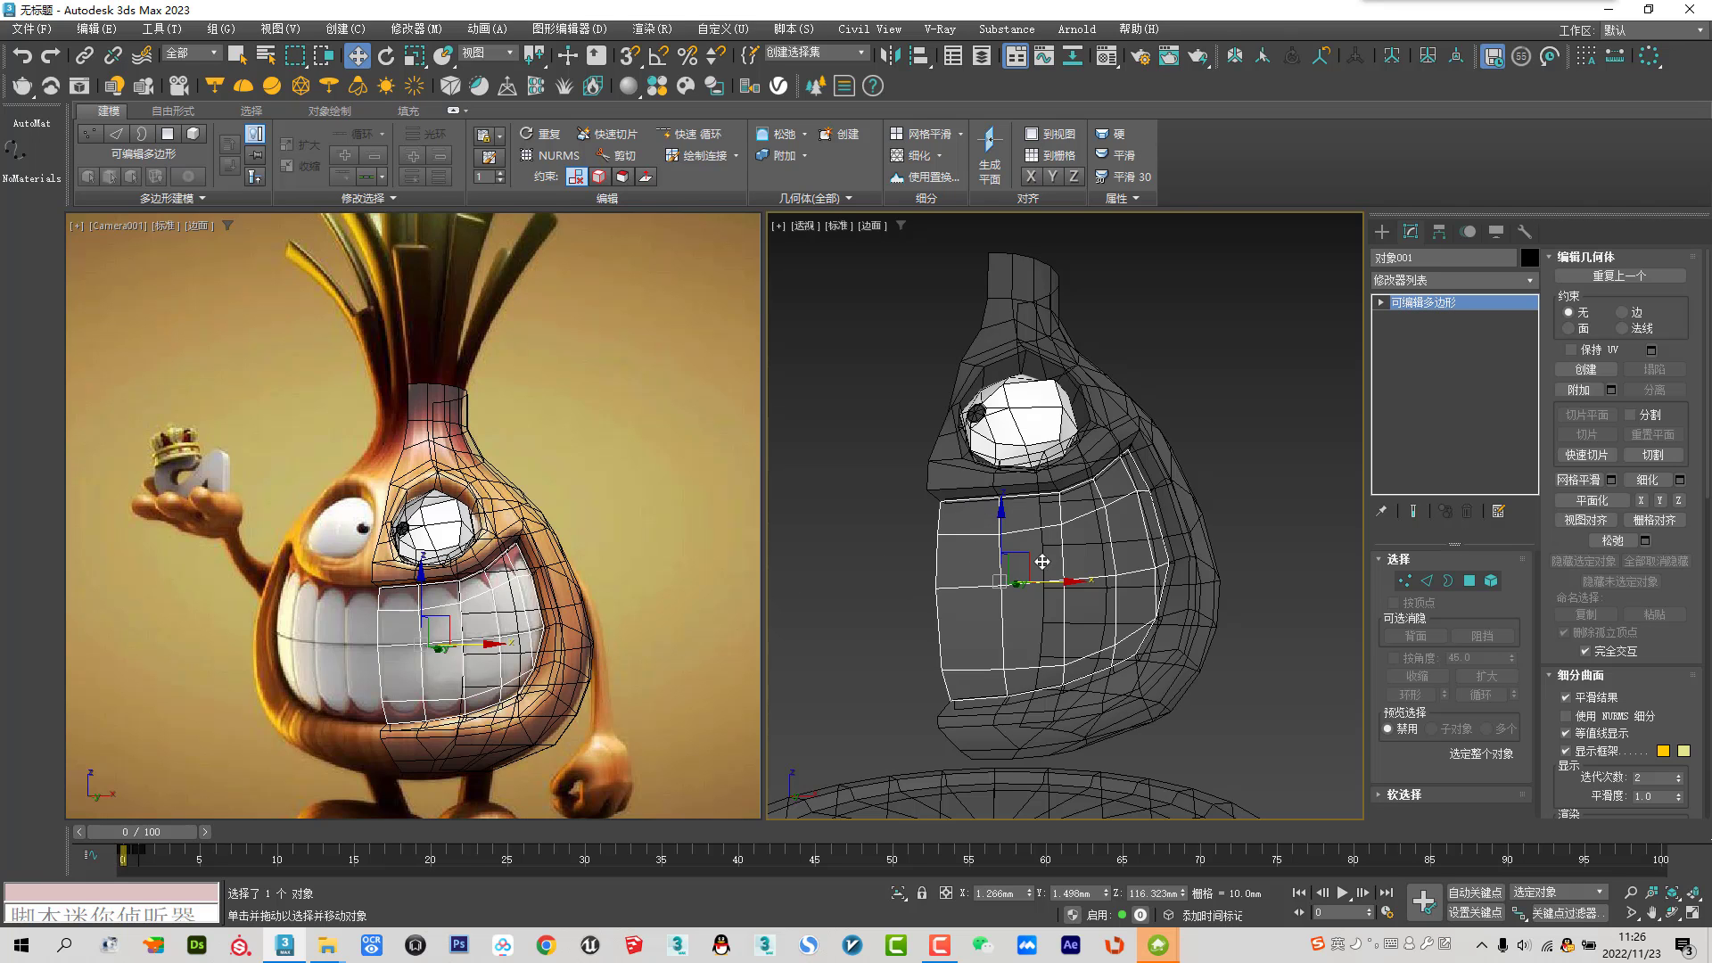
Inset a smaller face inside the front polygon just under the brow
{"action": "left_click", "coordinate": [1469, 580]}
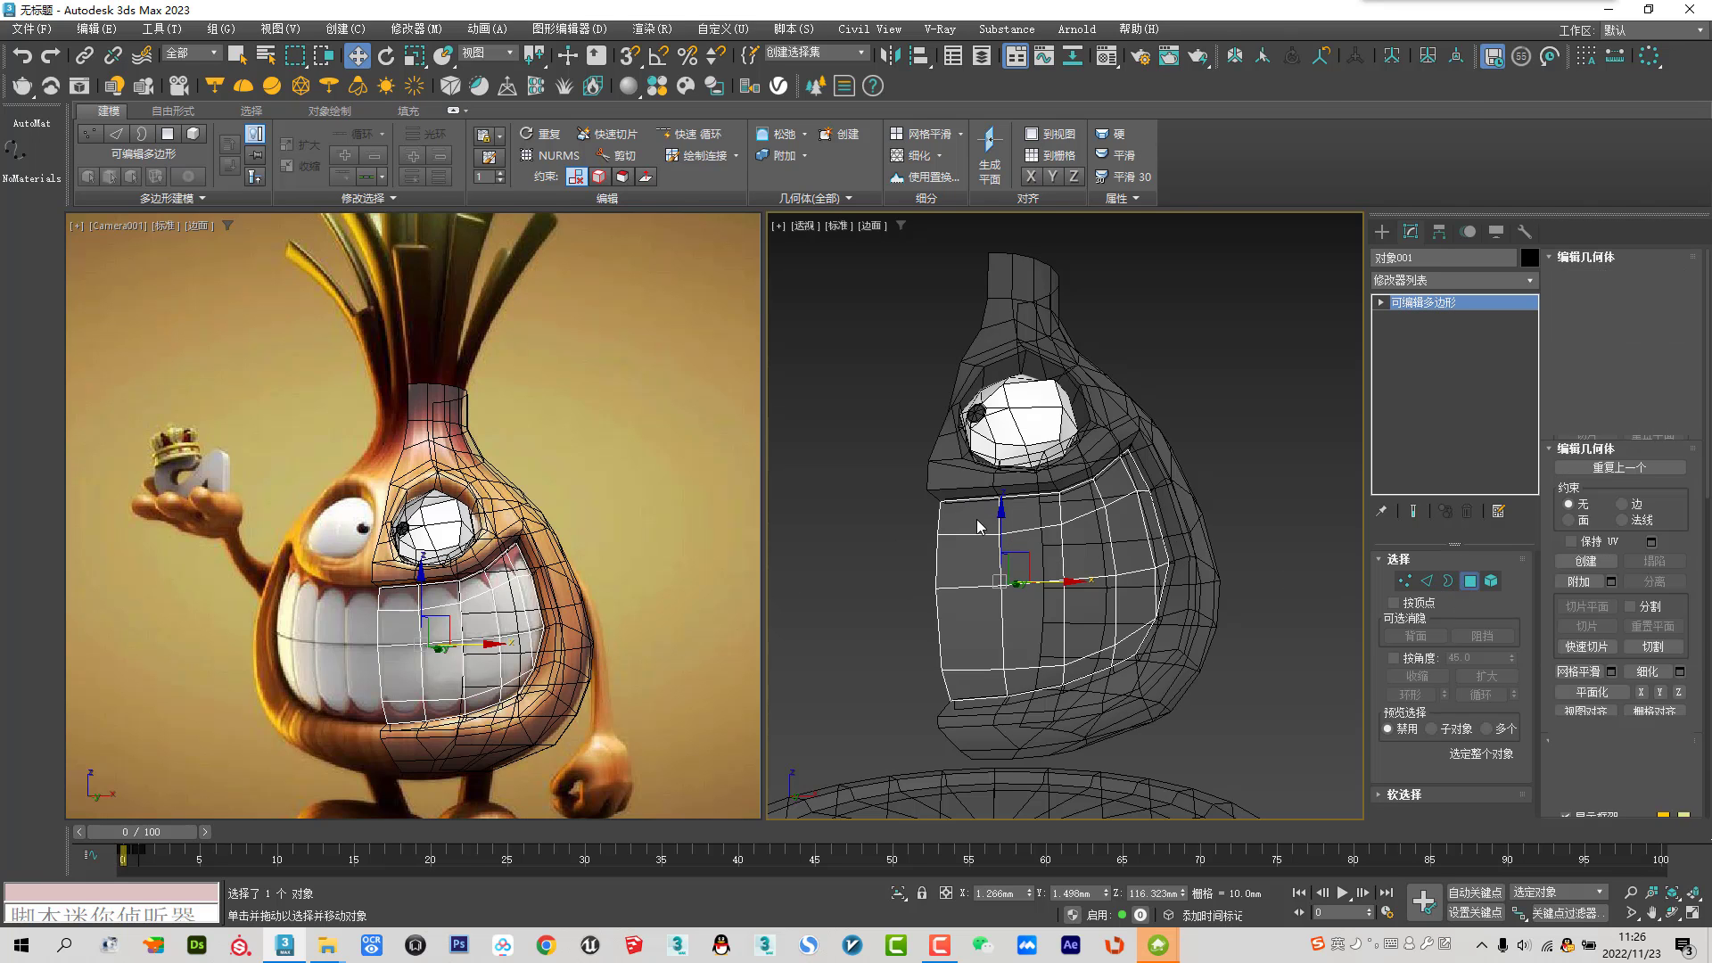
{"action": "left_click", "coordinate": [948, 513]}
{"action": "scroll", "coordinate": [978, 517], "scroll_direction": "up", "scroll_amount": 5}
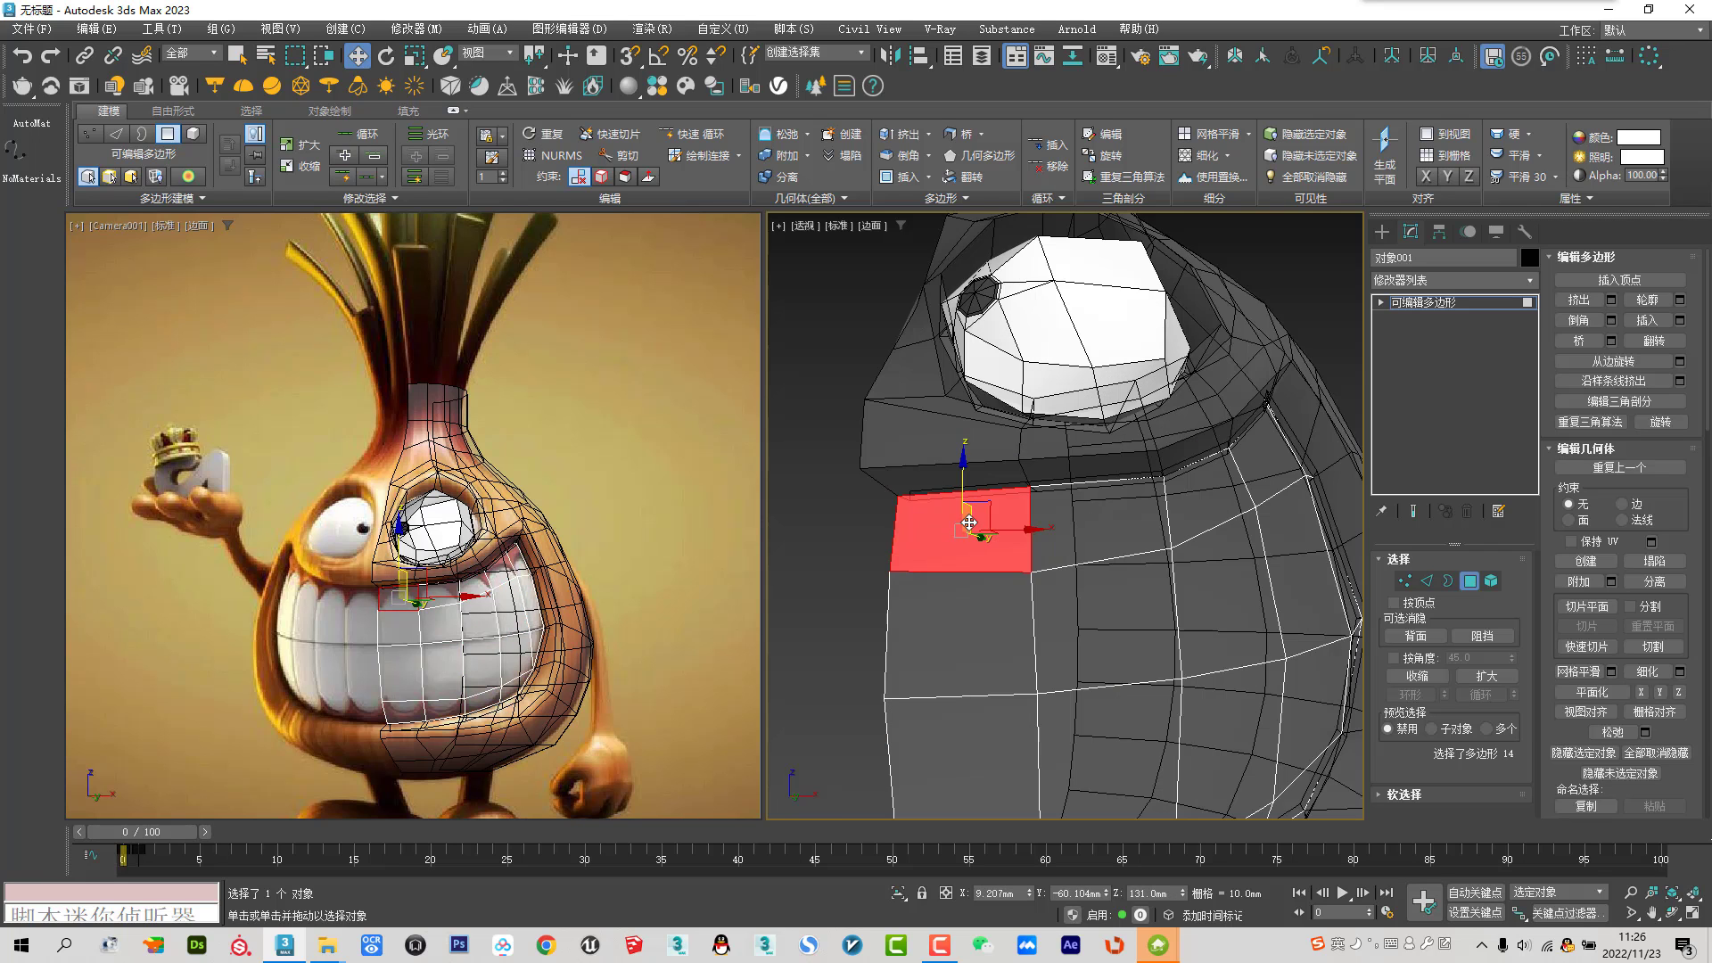
{"action": "scroll", "coordinate": [985, 531], "scroll_direction": "up", "scroll_amount": 2}
{"action": "scroll", "coordinate": [991, 535], "scroll_direction": "up", "scroll_amount": 1}
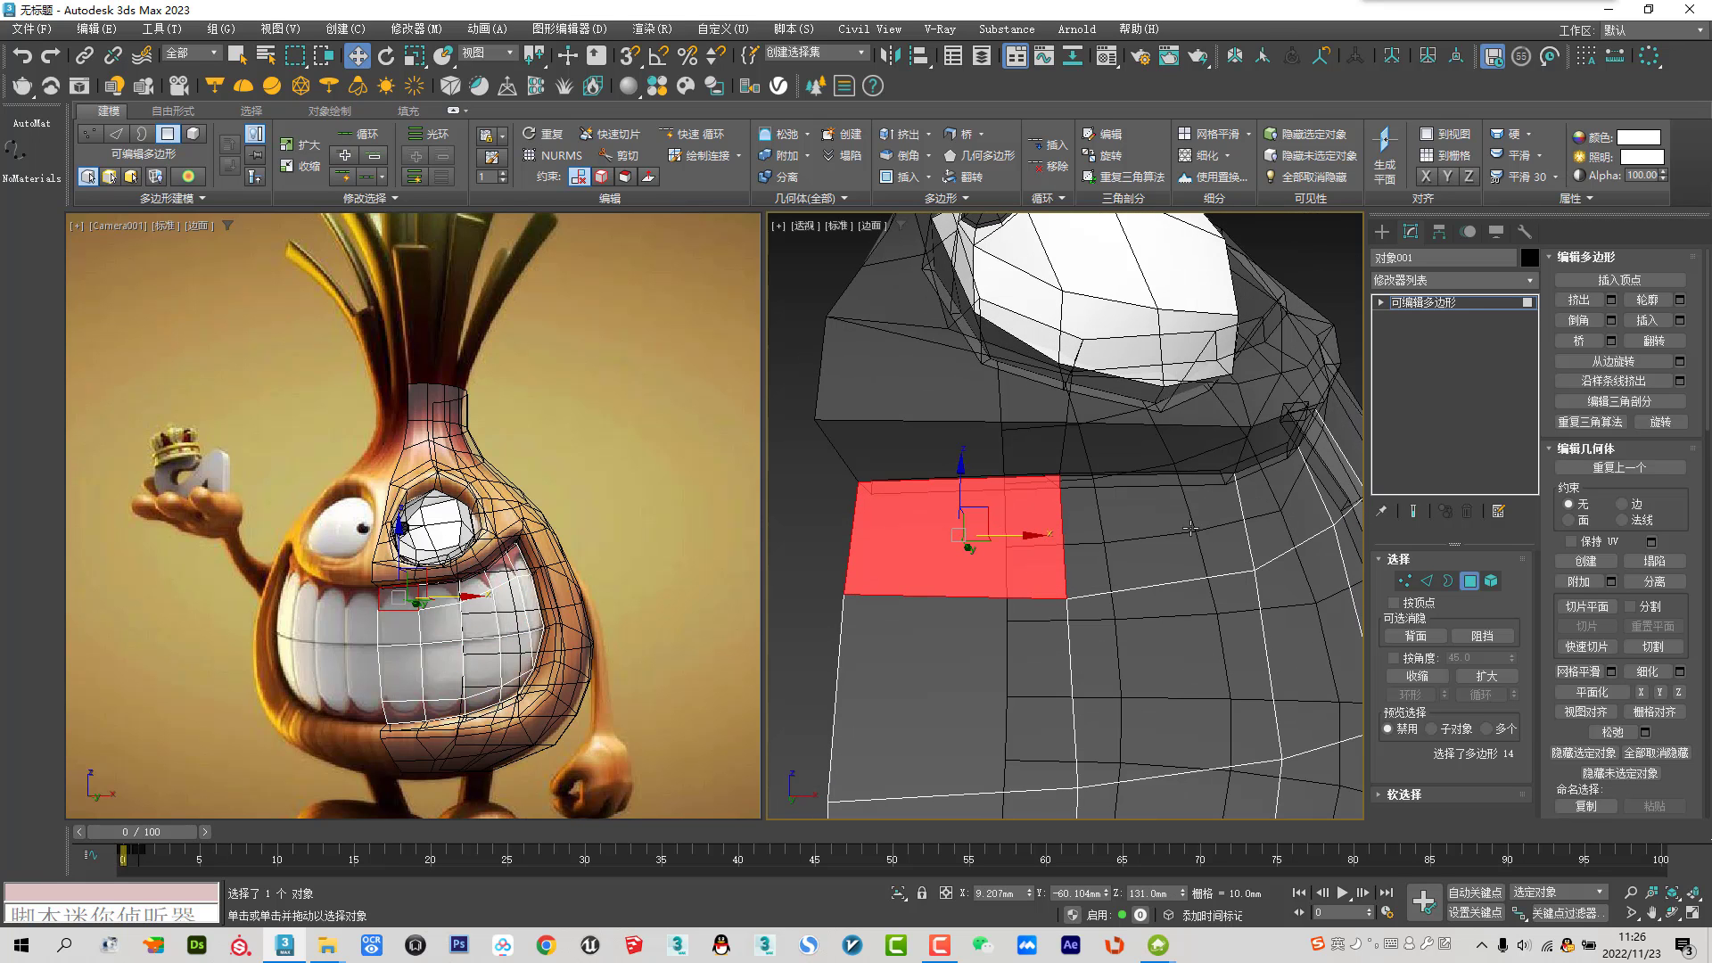
{"action": "left_click", "coordinate": [1641, 321]}
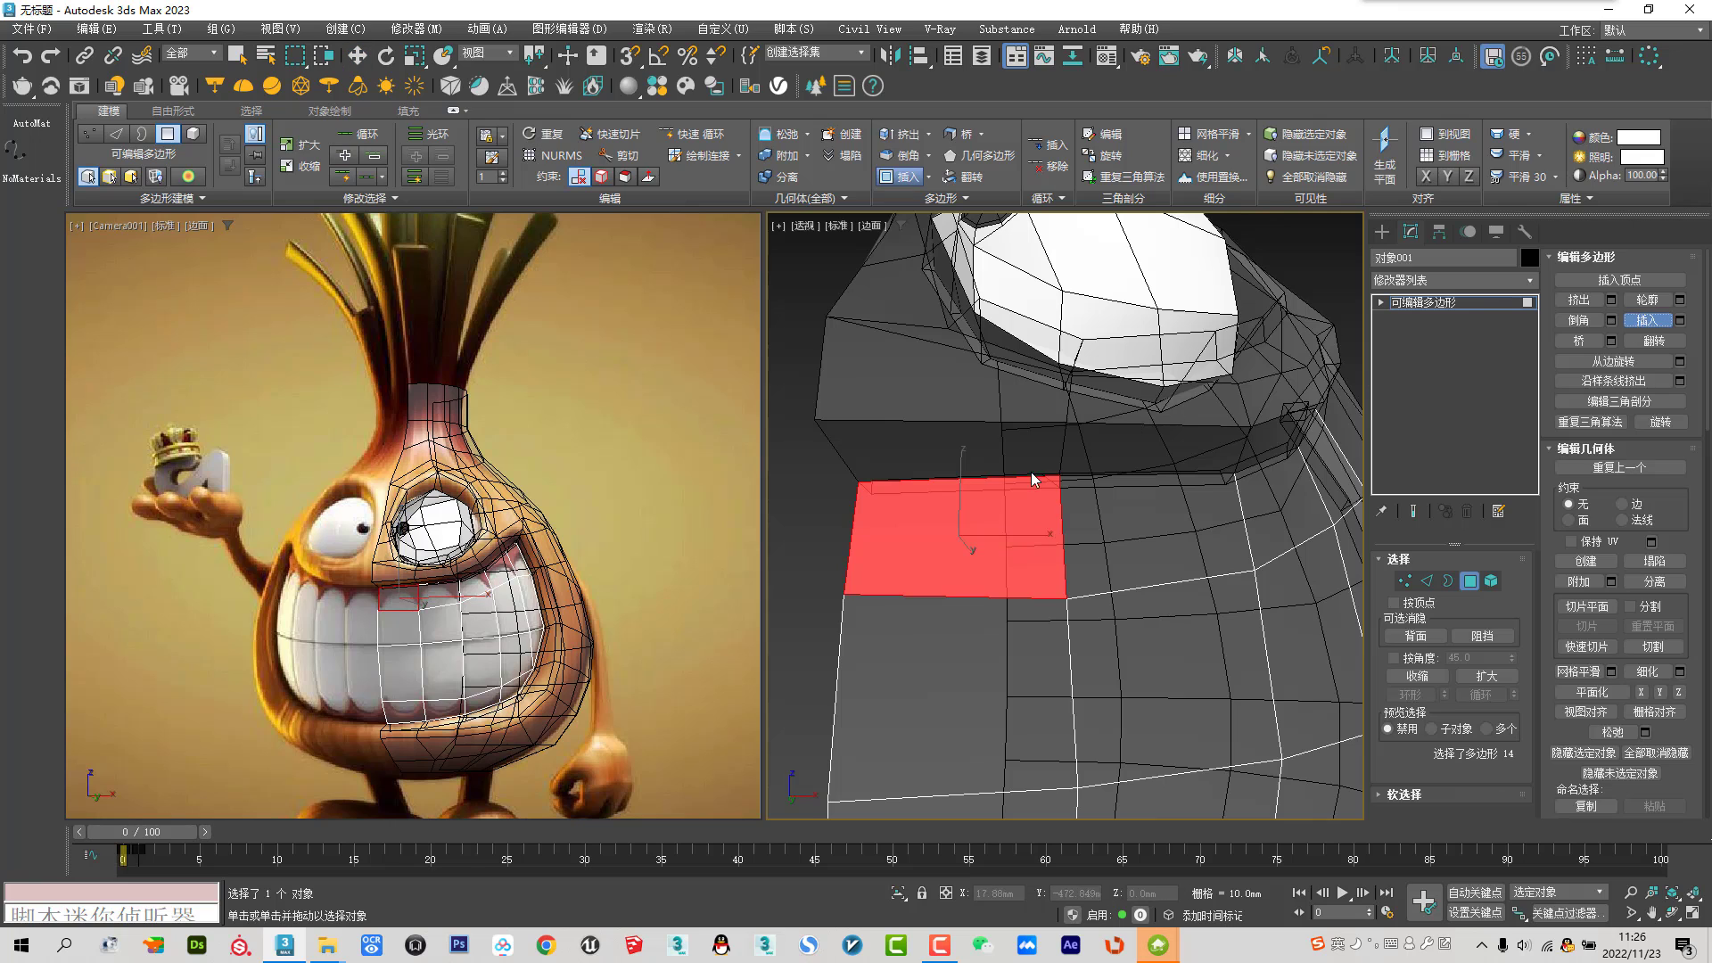
{"action": "left_click_drag", "start_coordinate": [993, 522], "coordinate": [987, 520]}
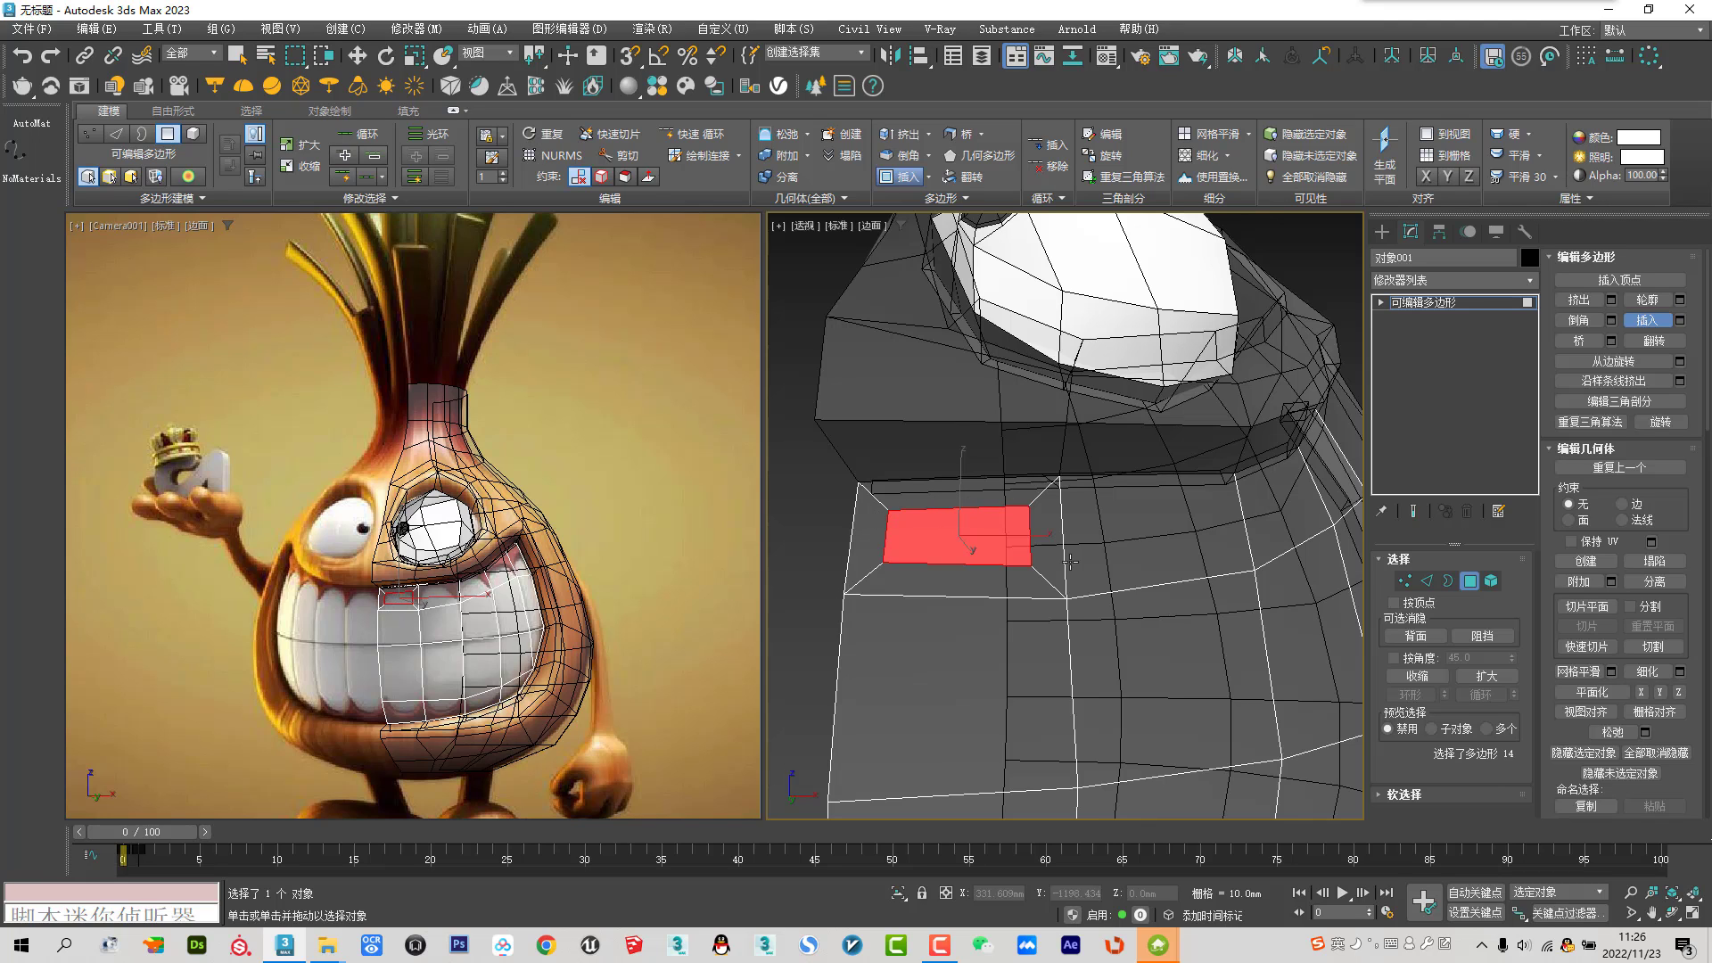
Target Weld two stray vertices onto their neighbouring corner vertices
{"action": "left_click", "coordinate": [1405, 582]}
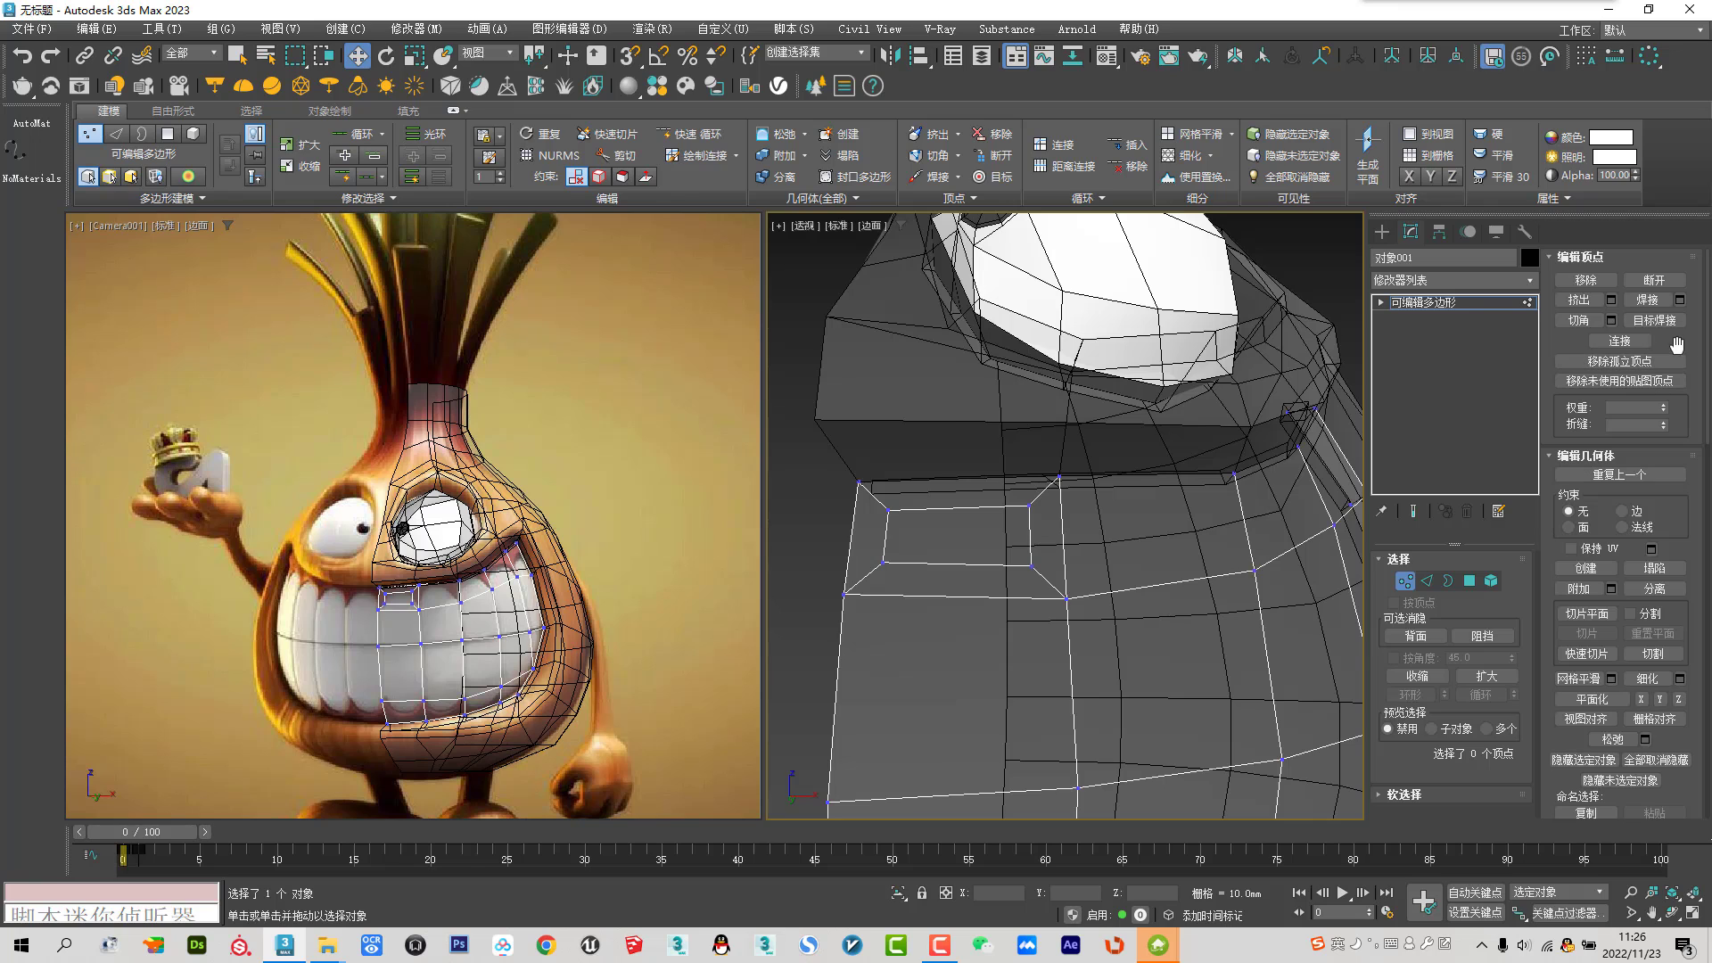
{"action": "left_click", "coordinate": [1654, 320]}
{"action": "left_click", "coordinate": [844, 591]}
{"action": "left_click", "coordinate": [1066, 597]}
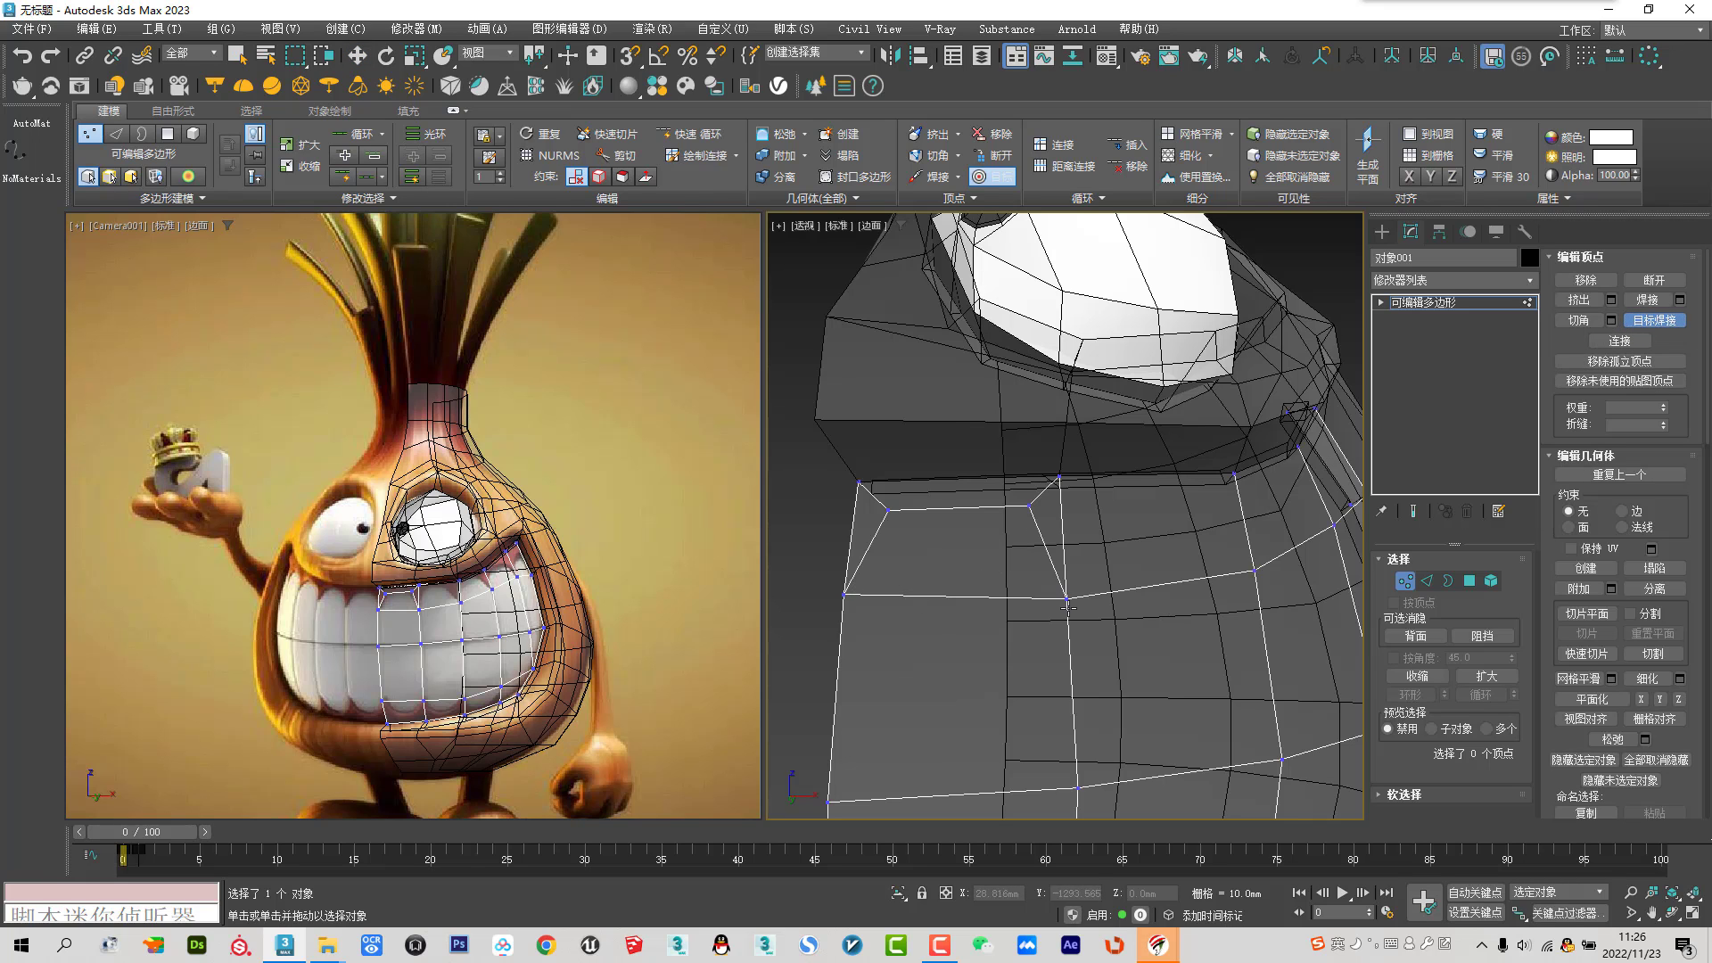
{"action": "right_click", "coordinate": [1338, 515]}
Extrude the top polygon strip and left triangular polygon inward into a recessed notch
{"action": "left_click", "coordinate": [1470, 581]}
{"action": "left_click", "coordinate": [957, 552]}
{"action": "left_click", "coordinate": [1053, 526]}
{"action": "left_click", "coordinate": [872, 496], "text": "ctrl"}
{"action": "left_click", "coordinate": [860, 518], "text": "ctrl"}
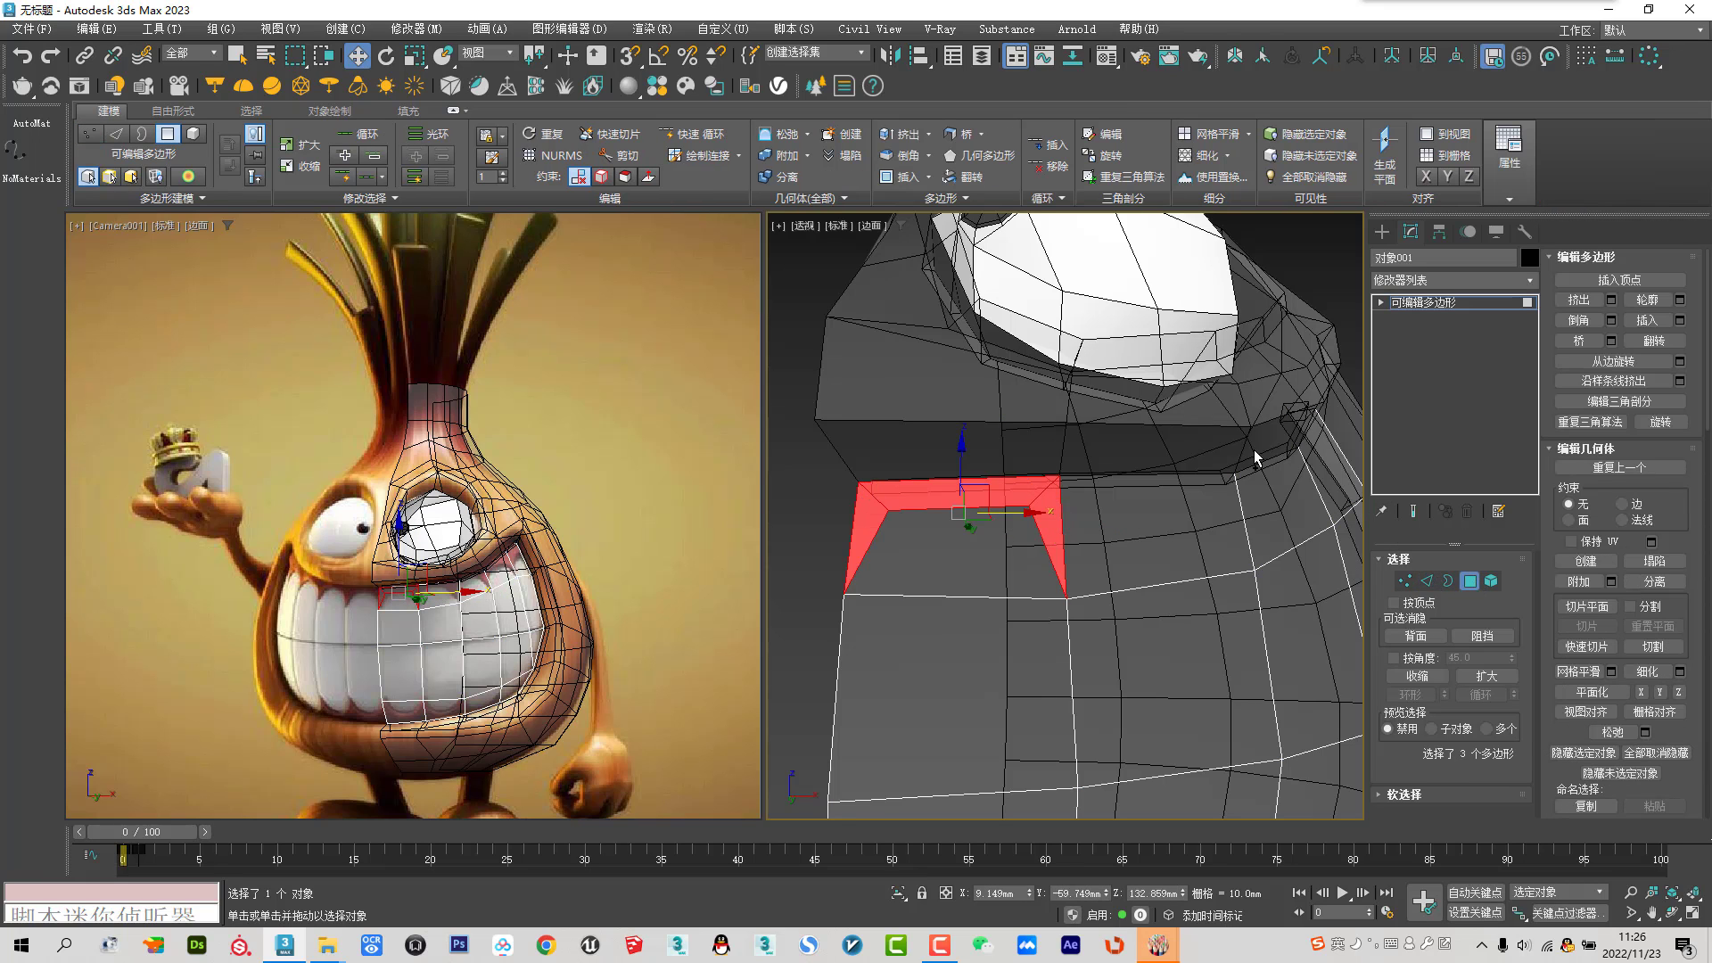
{"action": "left_click", "coordinate": [1578, 301]}
{"action": "left_click_drag", "start_coordinate": [1007, 488], "coordinate": [1013, 477]}
{"action": "middle_click_drag", "start_coordinate": [1040, 478], "coordinate": [985, 429], "text": "alt"}
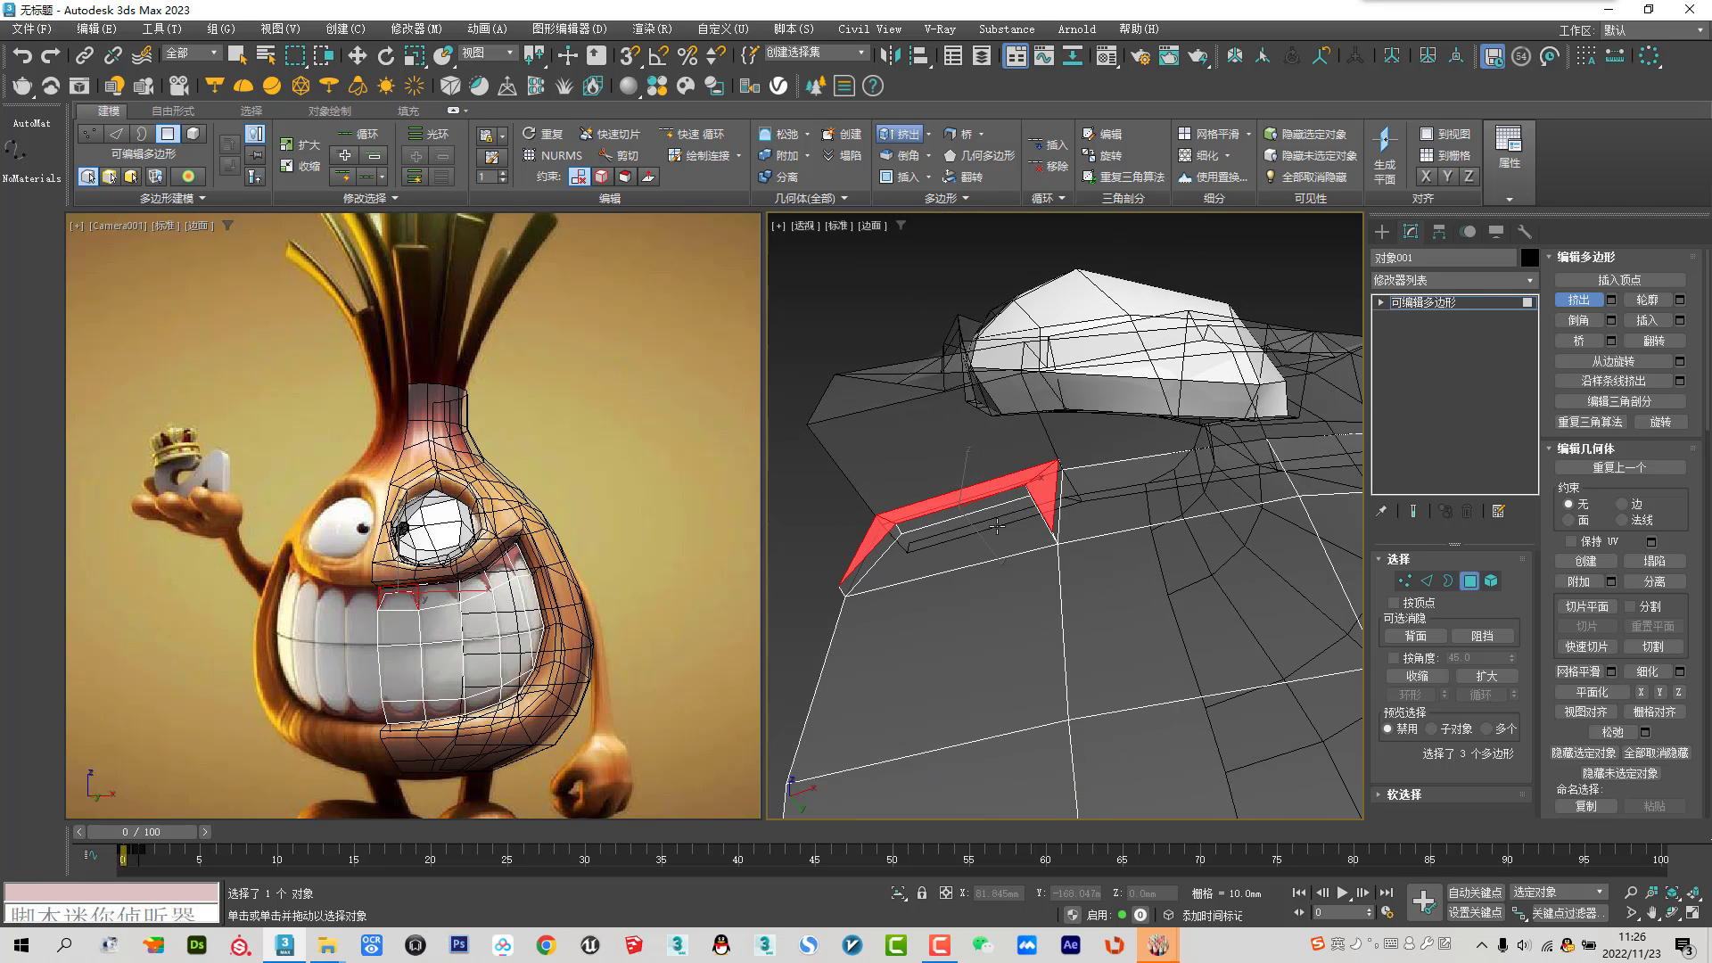
{"action": "right_click", "coordinate": [997, 526]}
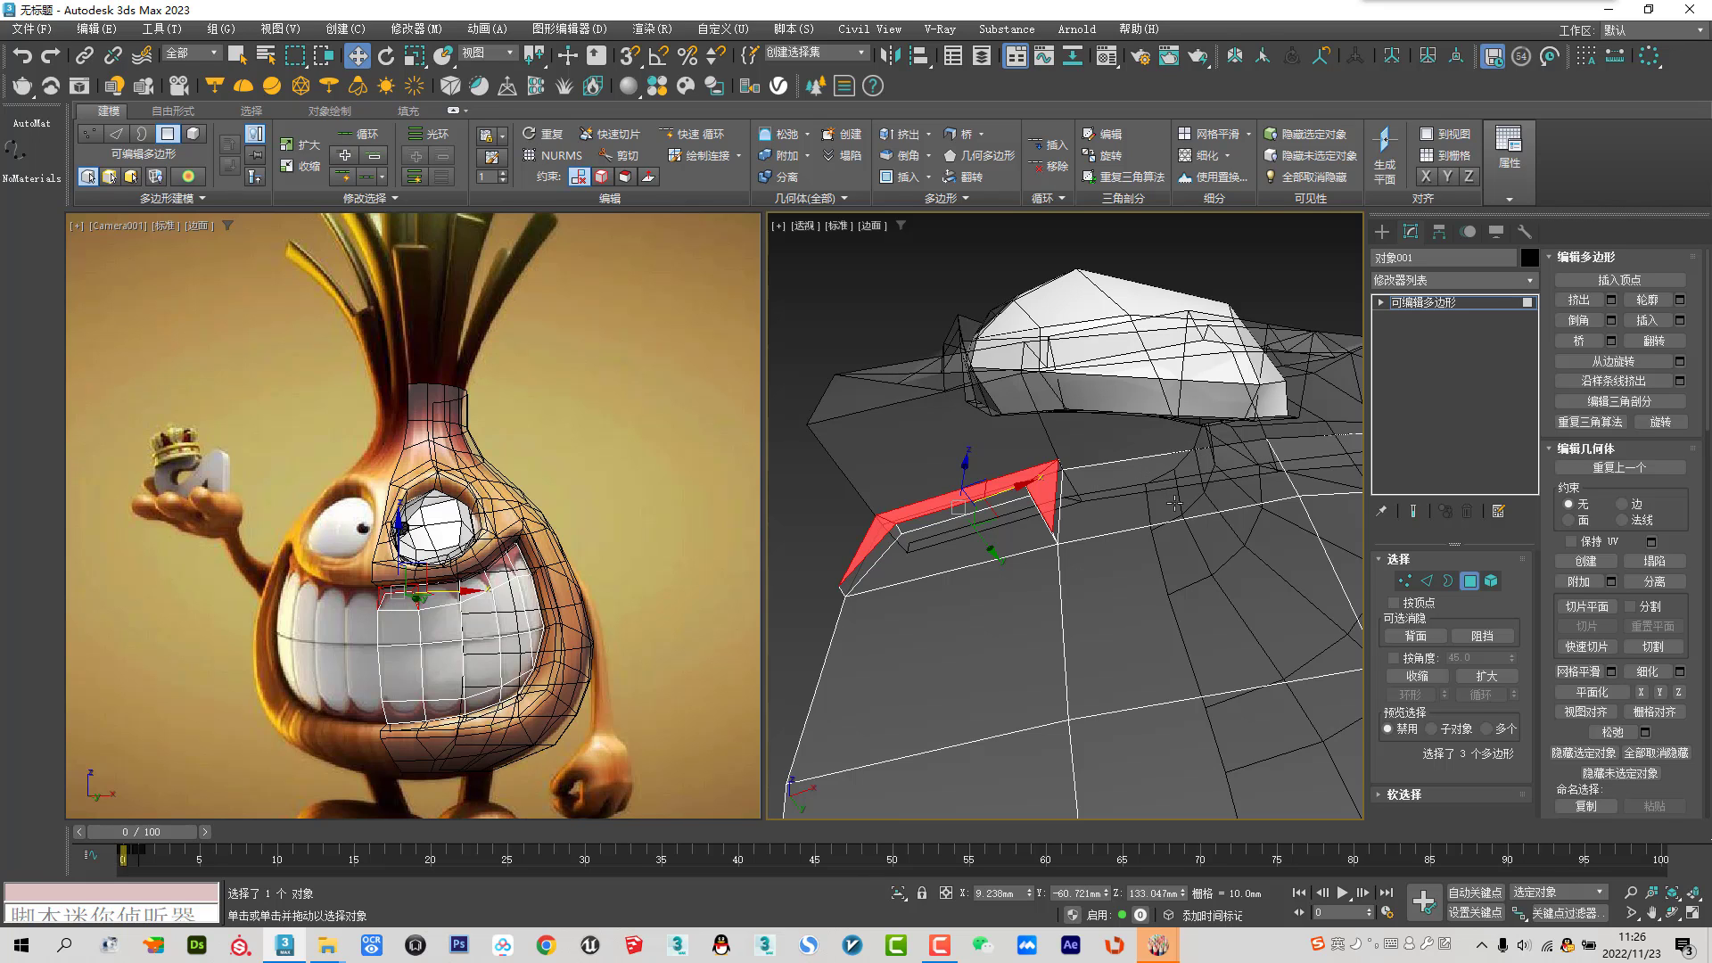
Weld leftover vertices around the notch again and leave vertex sub-object mode
{"action": "left_click", "coordinate": [1404, 580]}
{"action": "left_click", "coordinate": [1654, 320]}
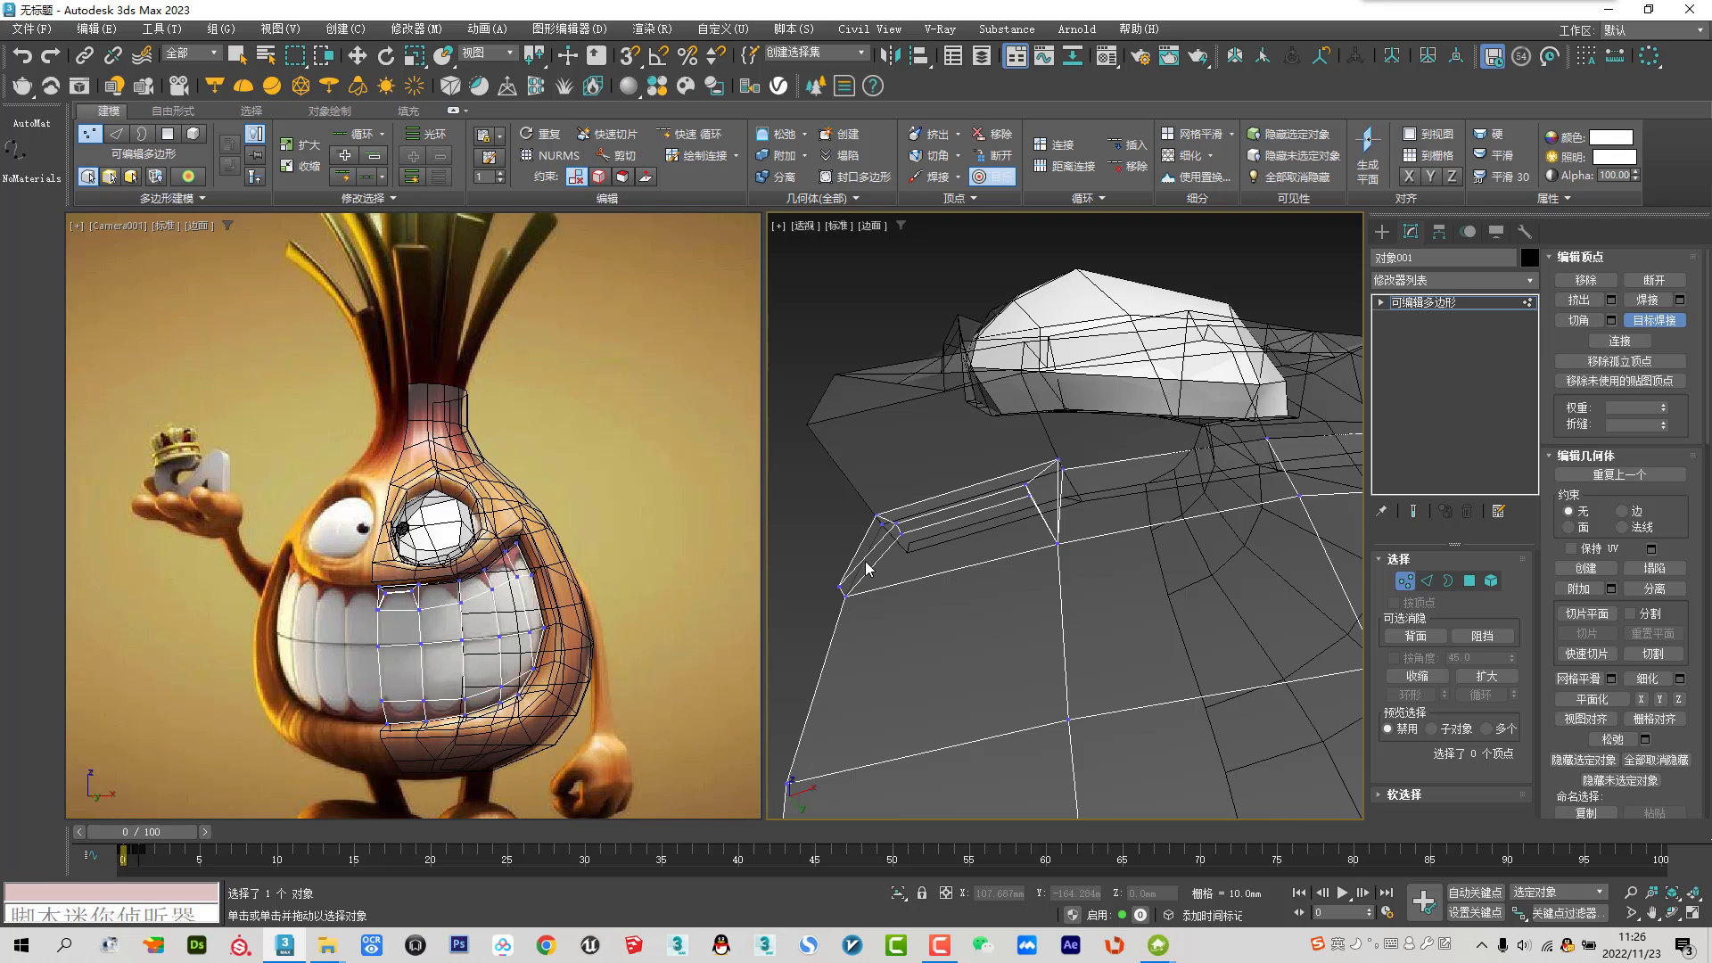
{"action": "right_click", "coordinate": [884, 610]}
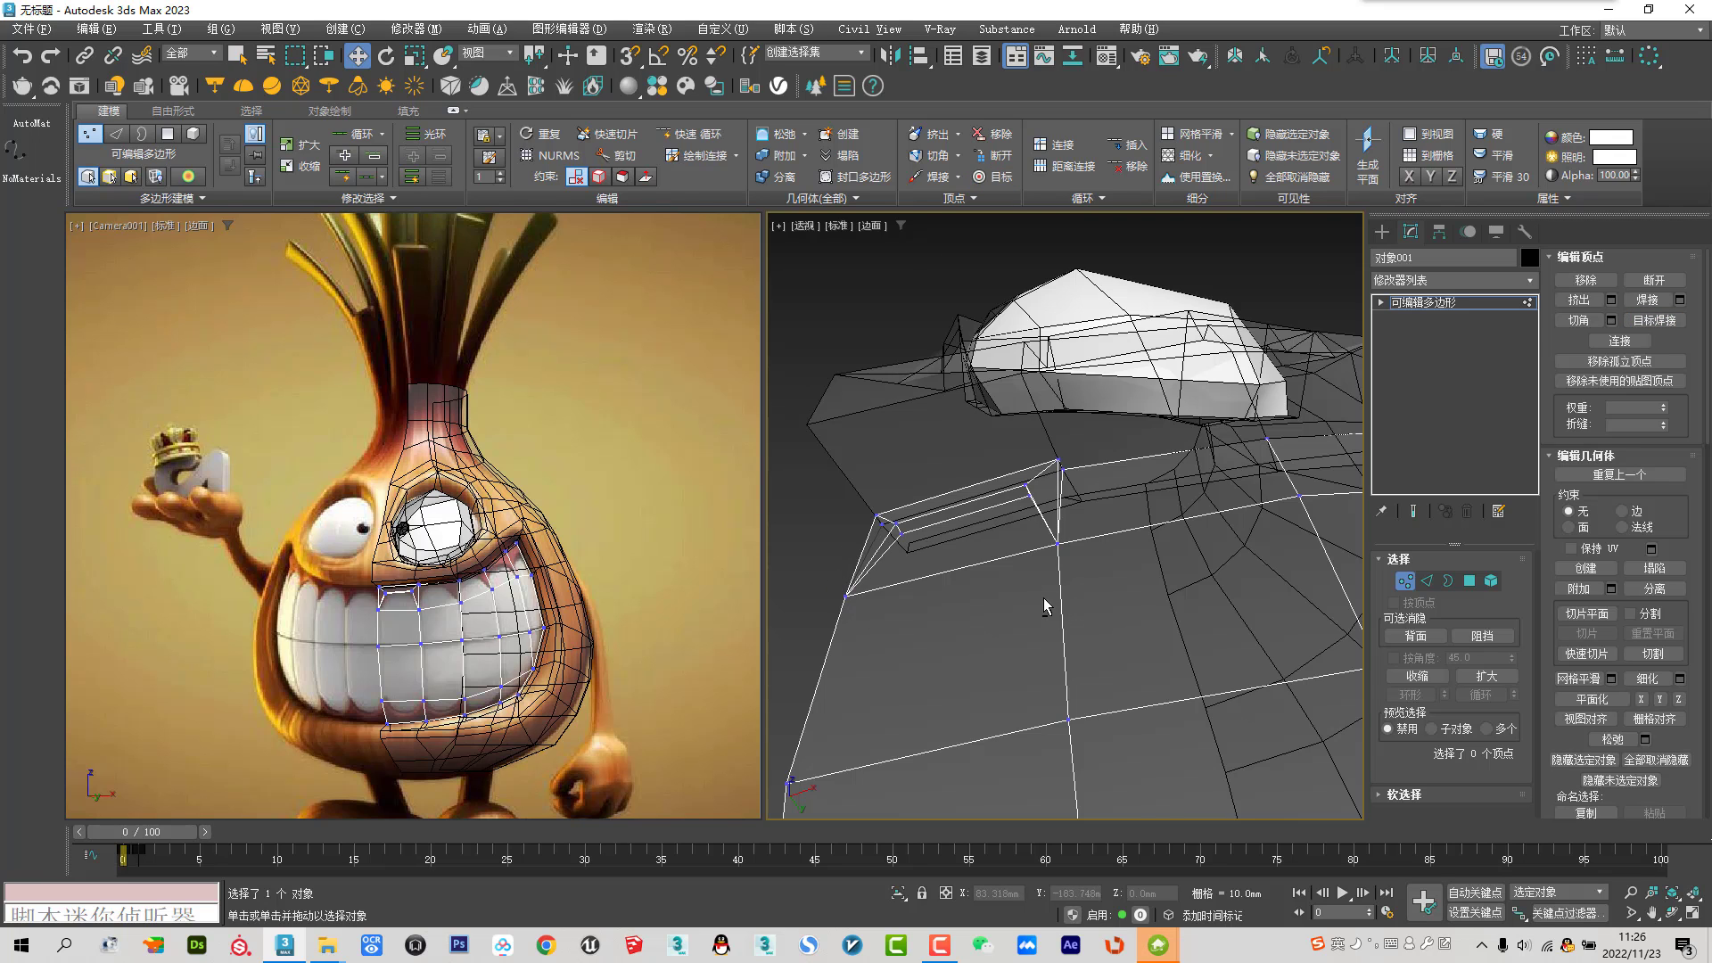
{"action": "scroll", "coordinate": [1047, 607], "scroll_direction": "up", "scroll_amount": 3}
{"action": "left_click", "coordinate": [1406, 581]}
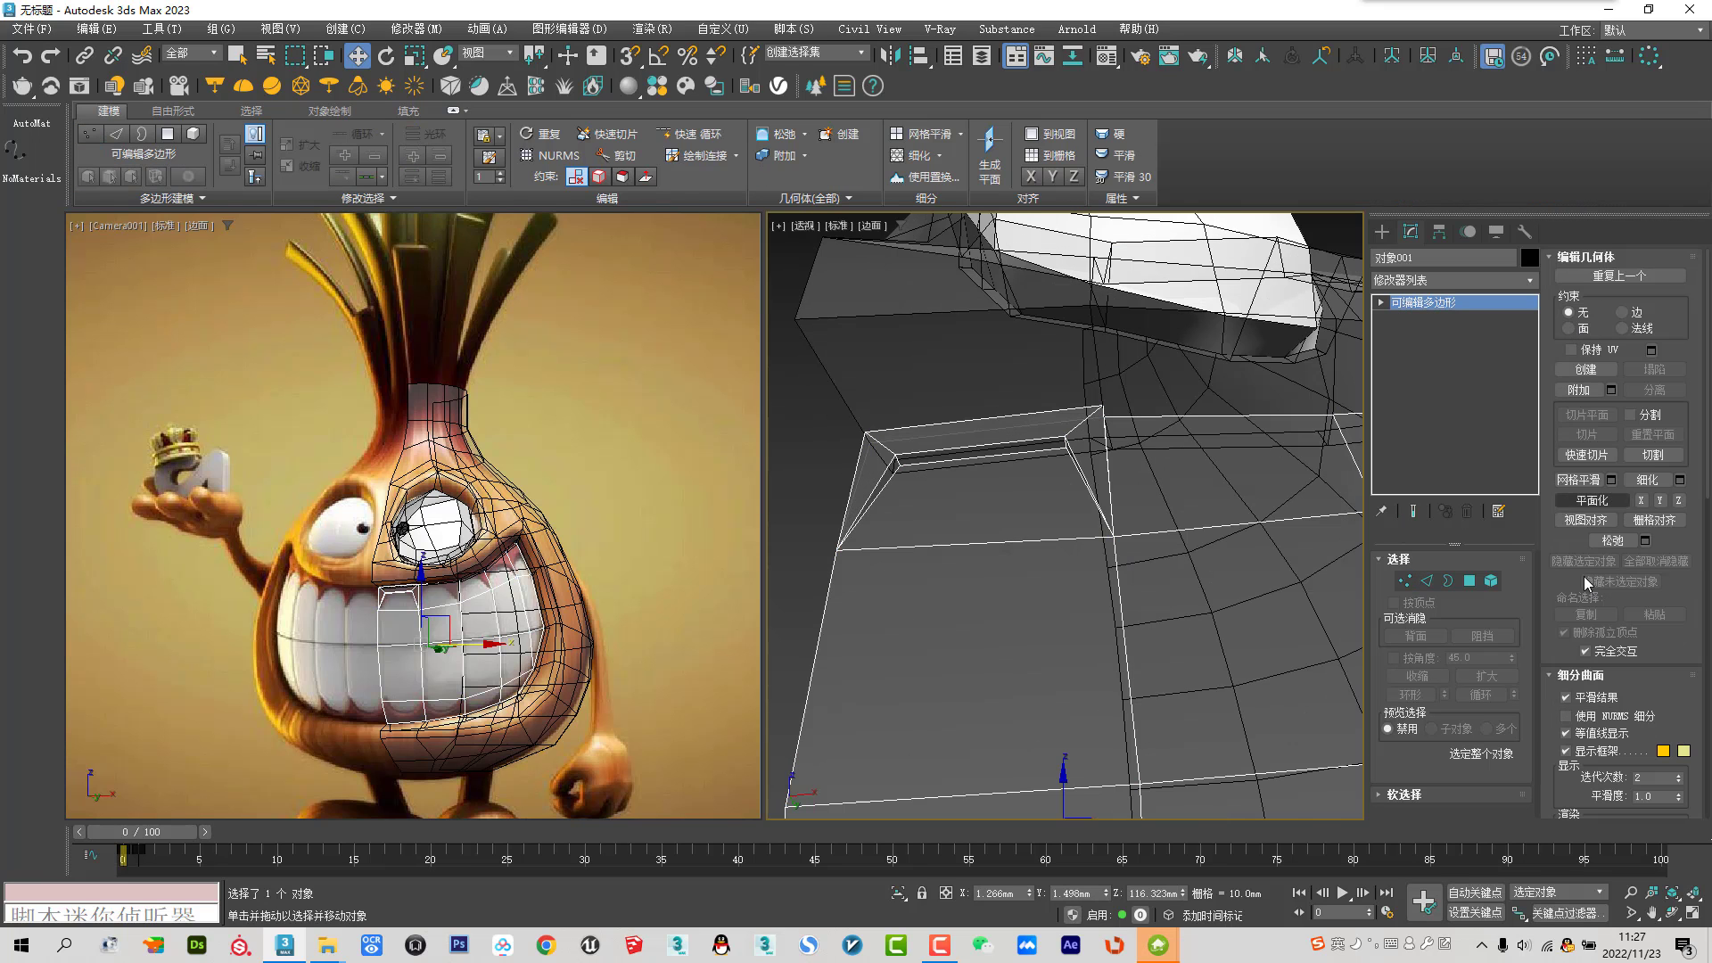
{"action": "left_click", "coordinate": [1608, 718]}
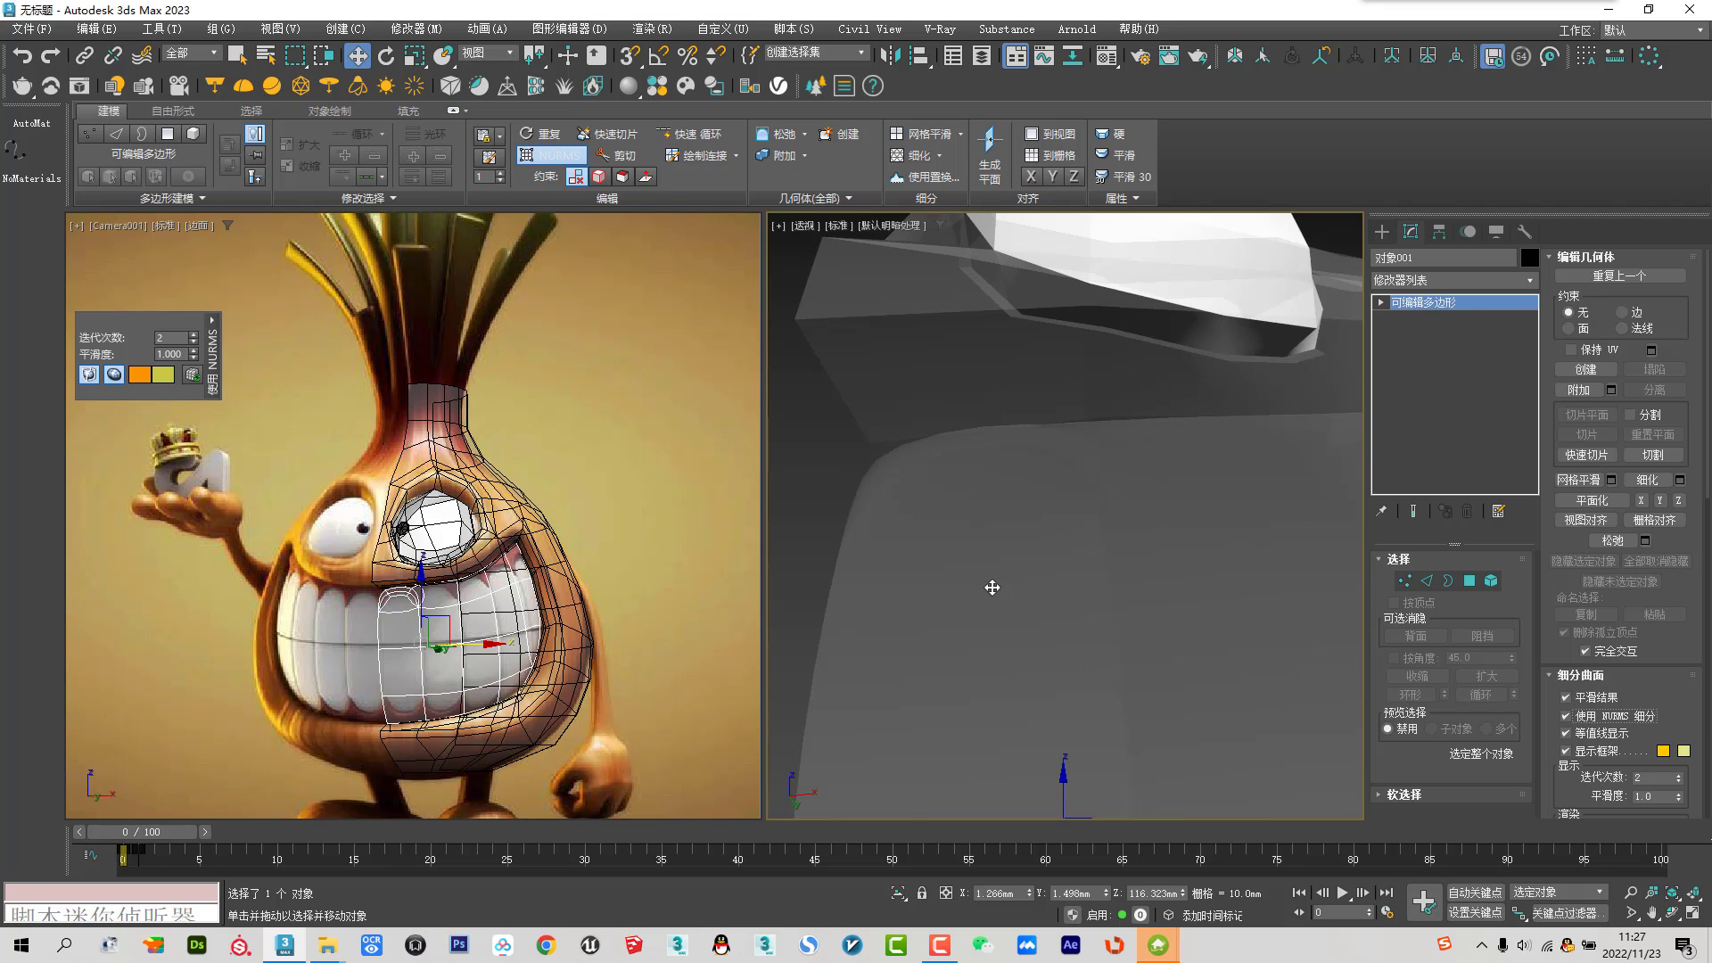
{"action": "scroll", "coordinate": [995, 585], "scroll_direction": "down", "scroll_amount": 3}
{"action": "scroll", "coordinate": [999, 586], "scroll_direction": "down", "scroll_amount": 2}
{"action": "key", "text": "F4"}
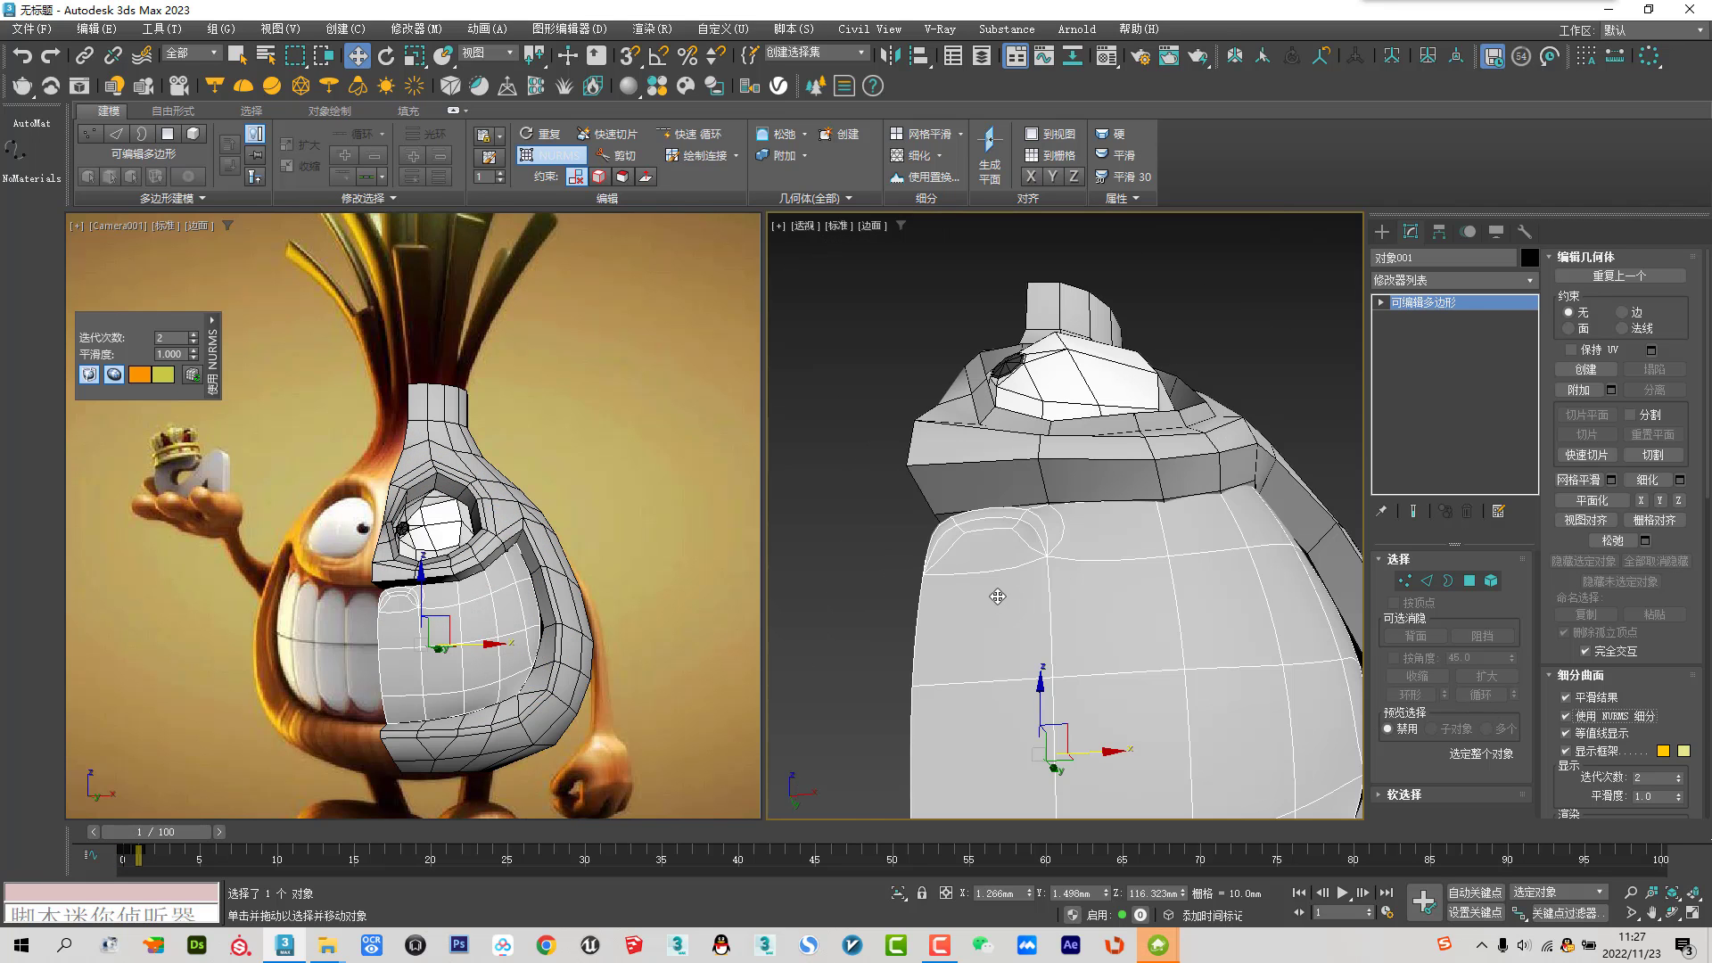
{"action": "middle_click_drag", "start_coordinate": [1004, 547], "coordinate": [1008, 575], "text": "alt"}
{"action": "key", "text": "F4"}
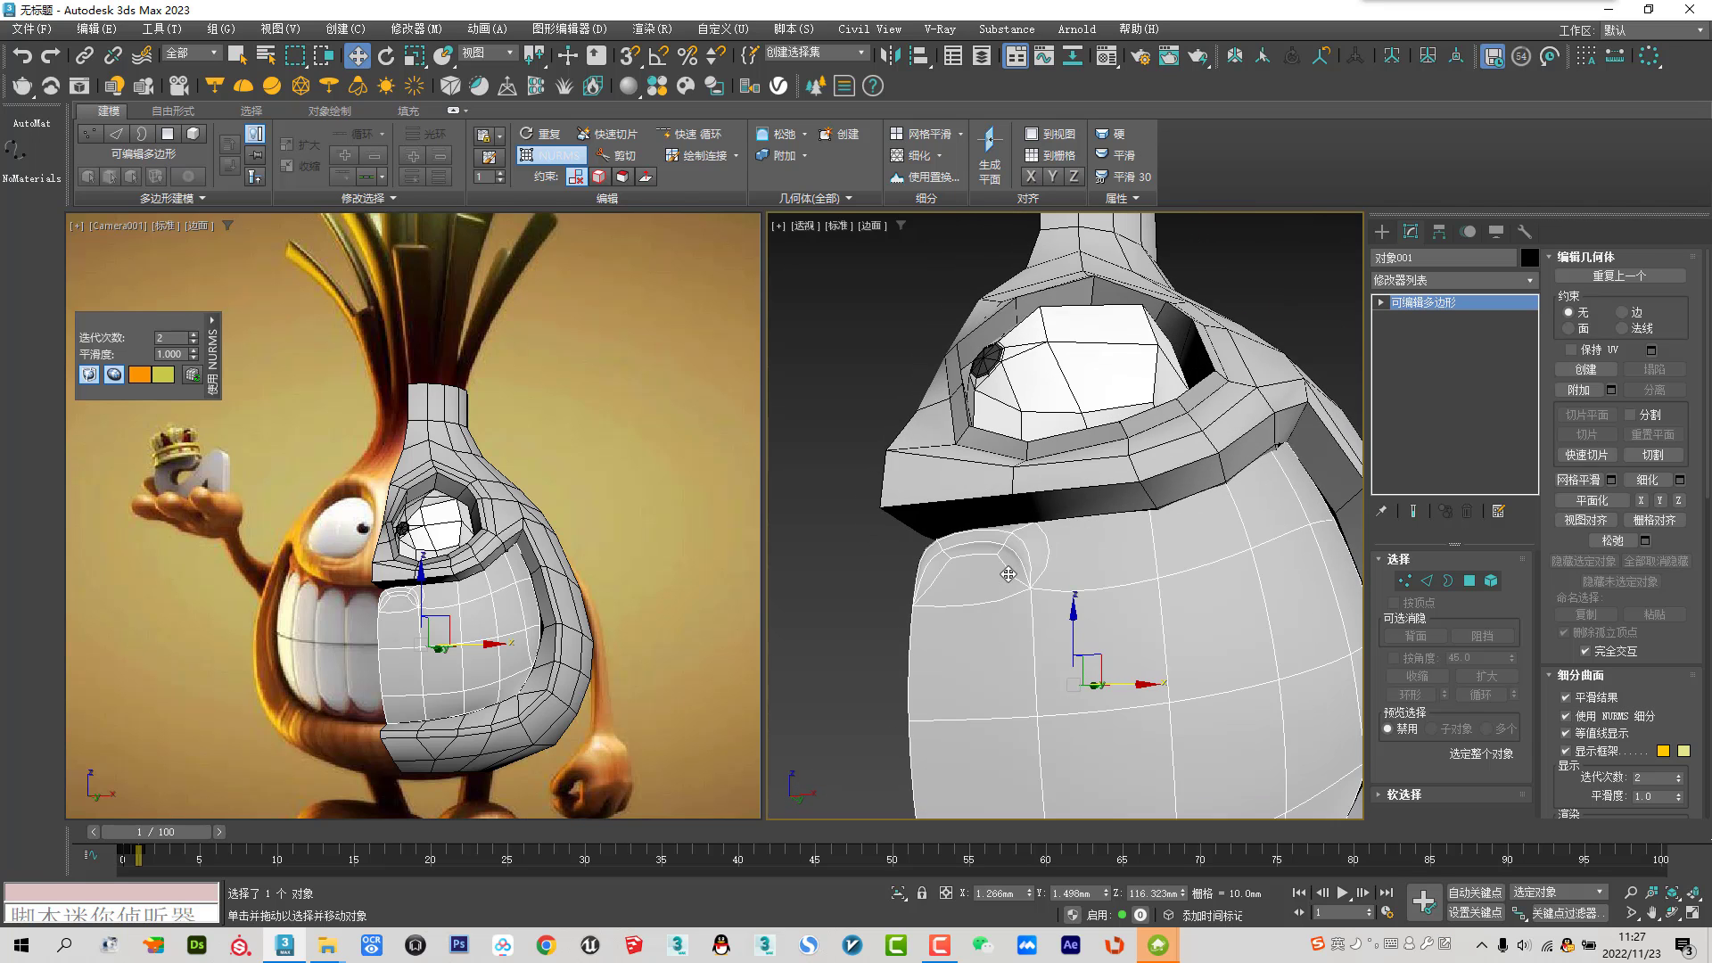
{"action": "key", "text": "ctrl+BackSpace"}
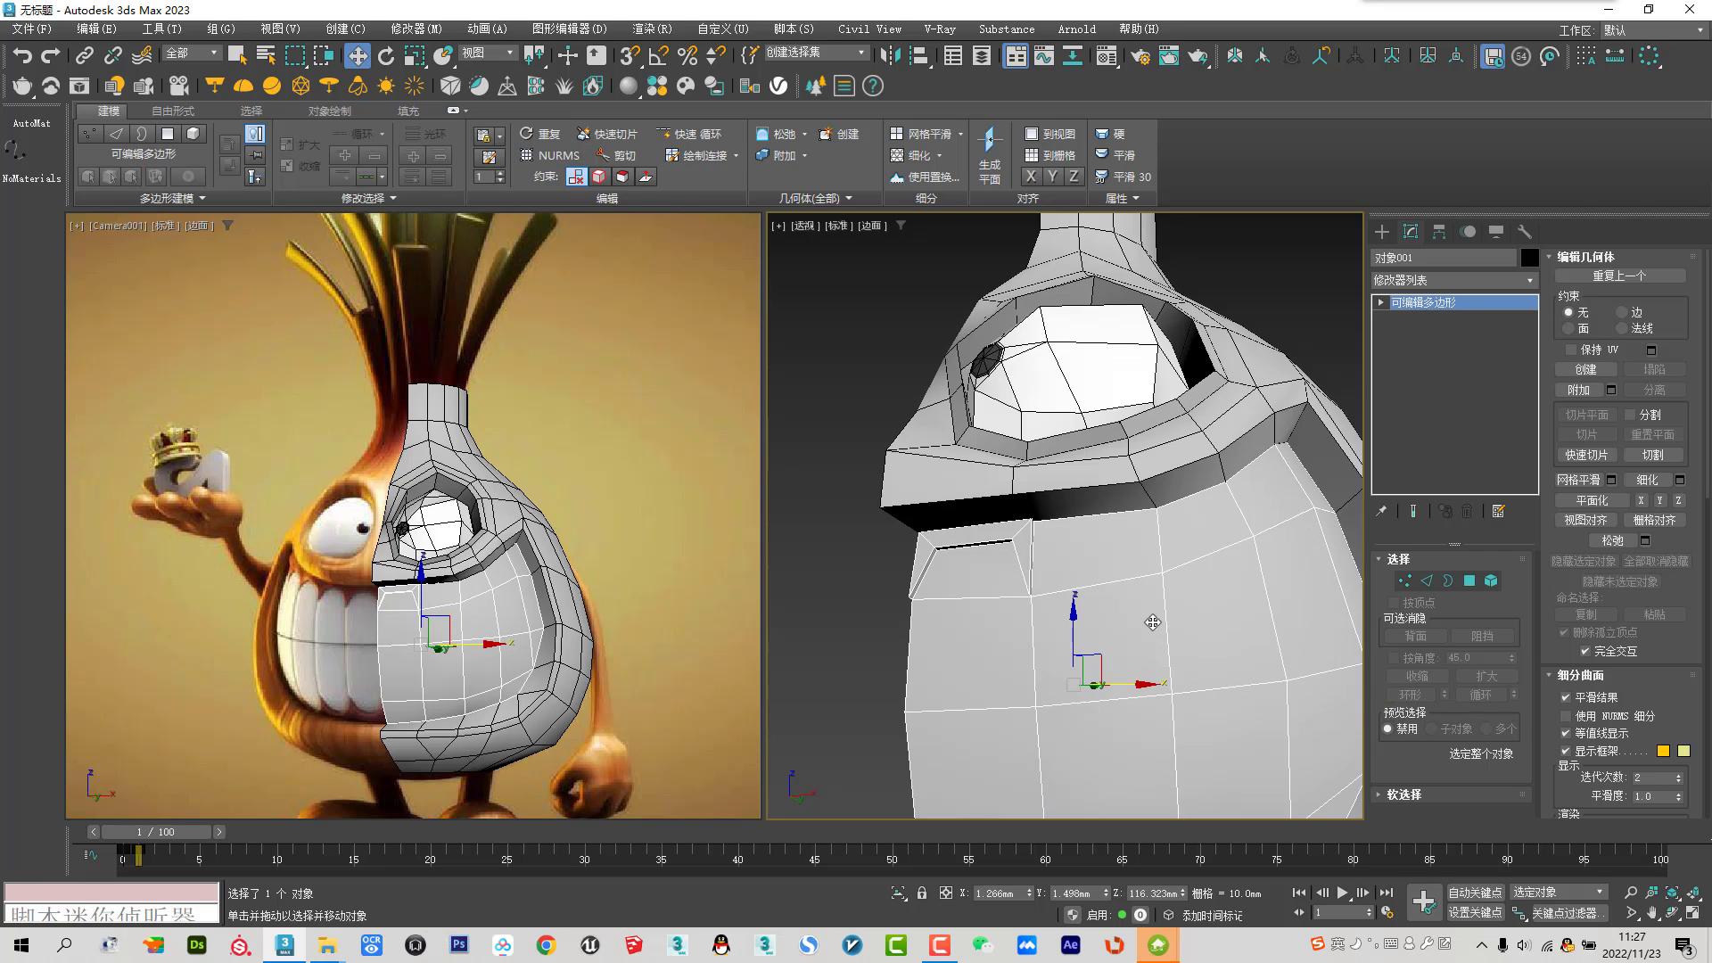
{"action": "mouse_move", "coordinate": [1073, 577]}
{"action": "middle_mouse_down", "text": "alt"}
{"action": "mouse_move", "coordinate": [1089, 508]}
{"action": "mouse_move", "coordinate": [1005, 535]}
{"action": "mouse_move", "coordinate": [1025, 565]}
{"action": "middle_mouse_up", "text": "alt"}
{"action": "key", "text": "alt+x"}
{"action": "key", "text": "Home"}
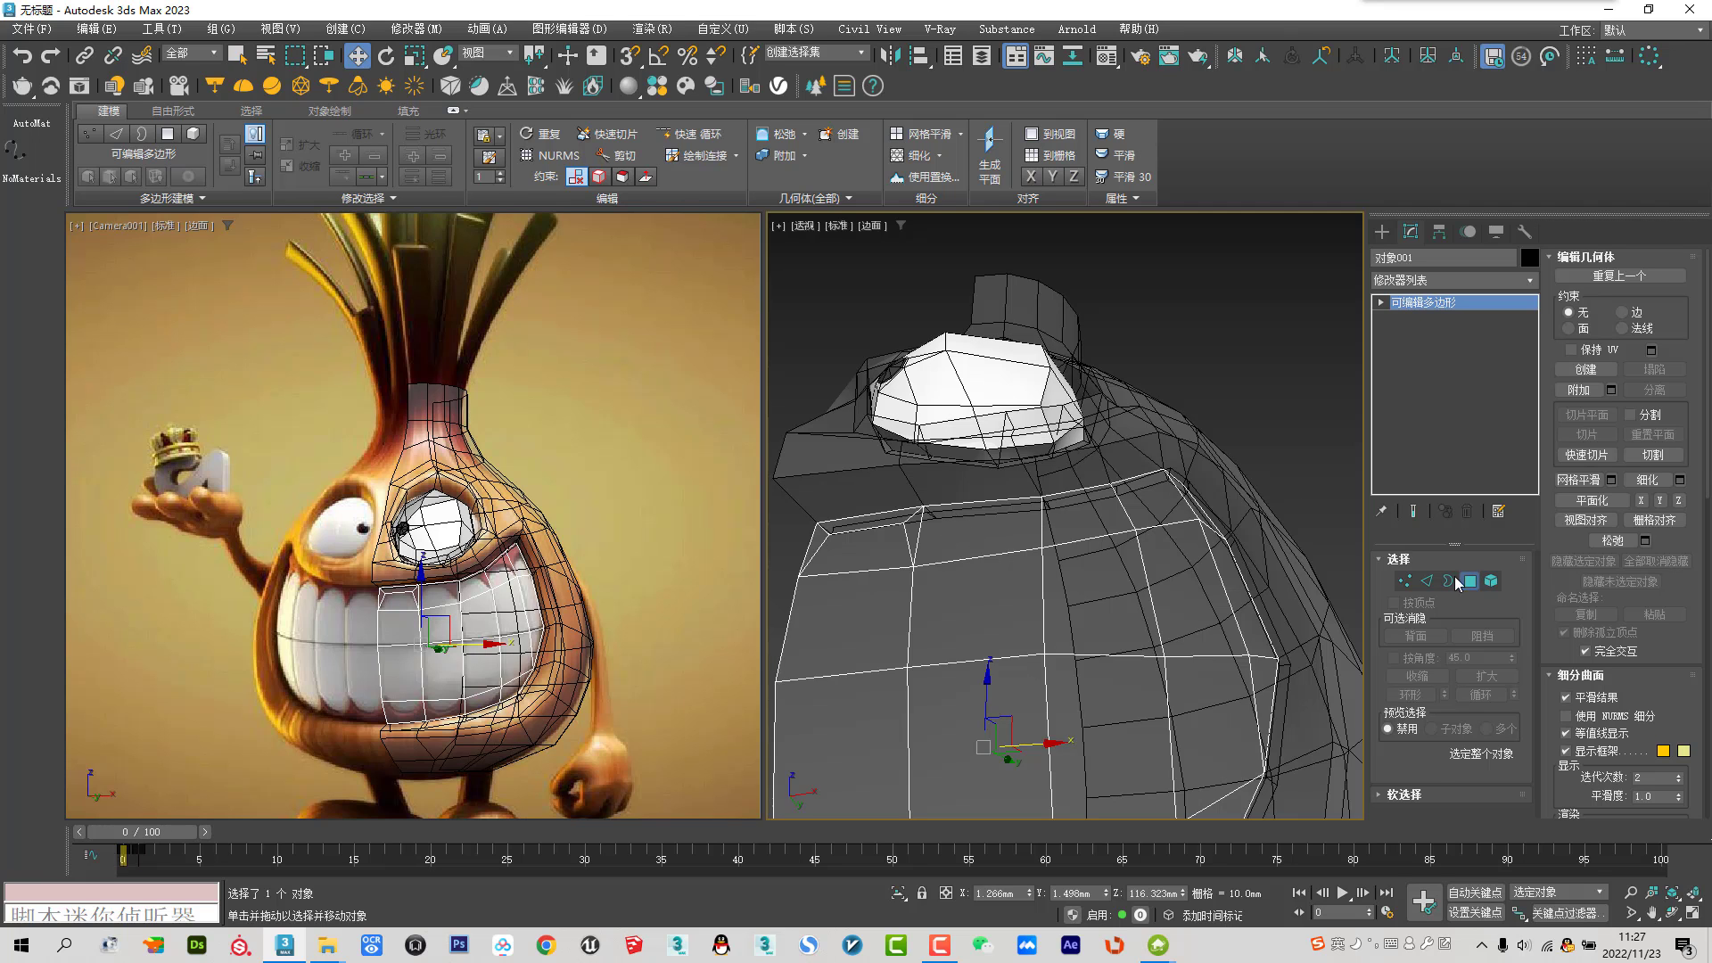
Inset the face below the onion's eye socket into a smaller inner face
{"action": "left_click", "coordinate": [1470, 580]}
{"action": "left_click", "coordinate": [972, 515]}
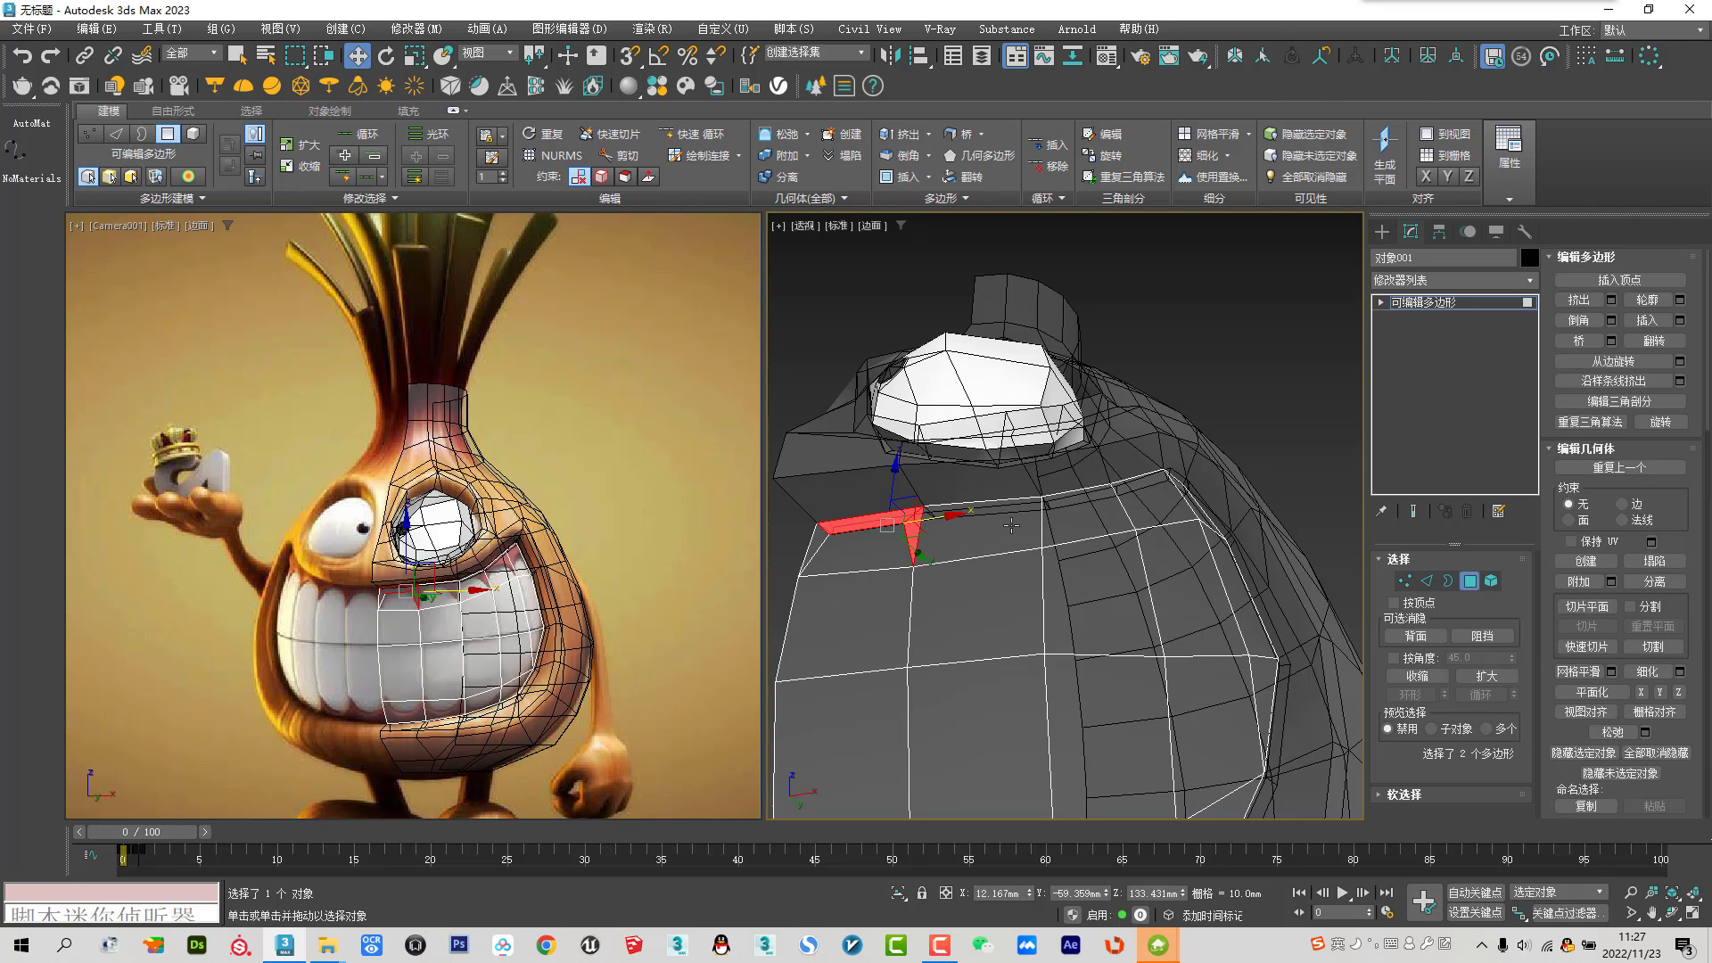
{"action": "left_click", "coordinate": [1647, 320]}
{"action": "left_click_drag", "start_coordinate": [989, 535], "coordinate": [987, 532]}
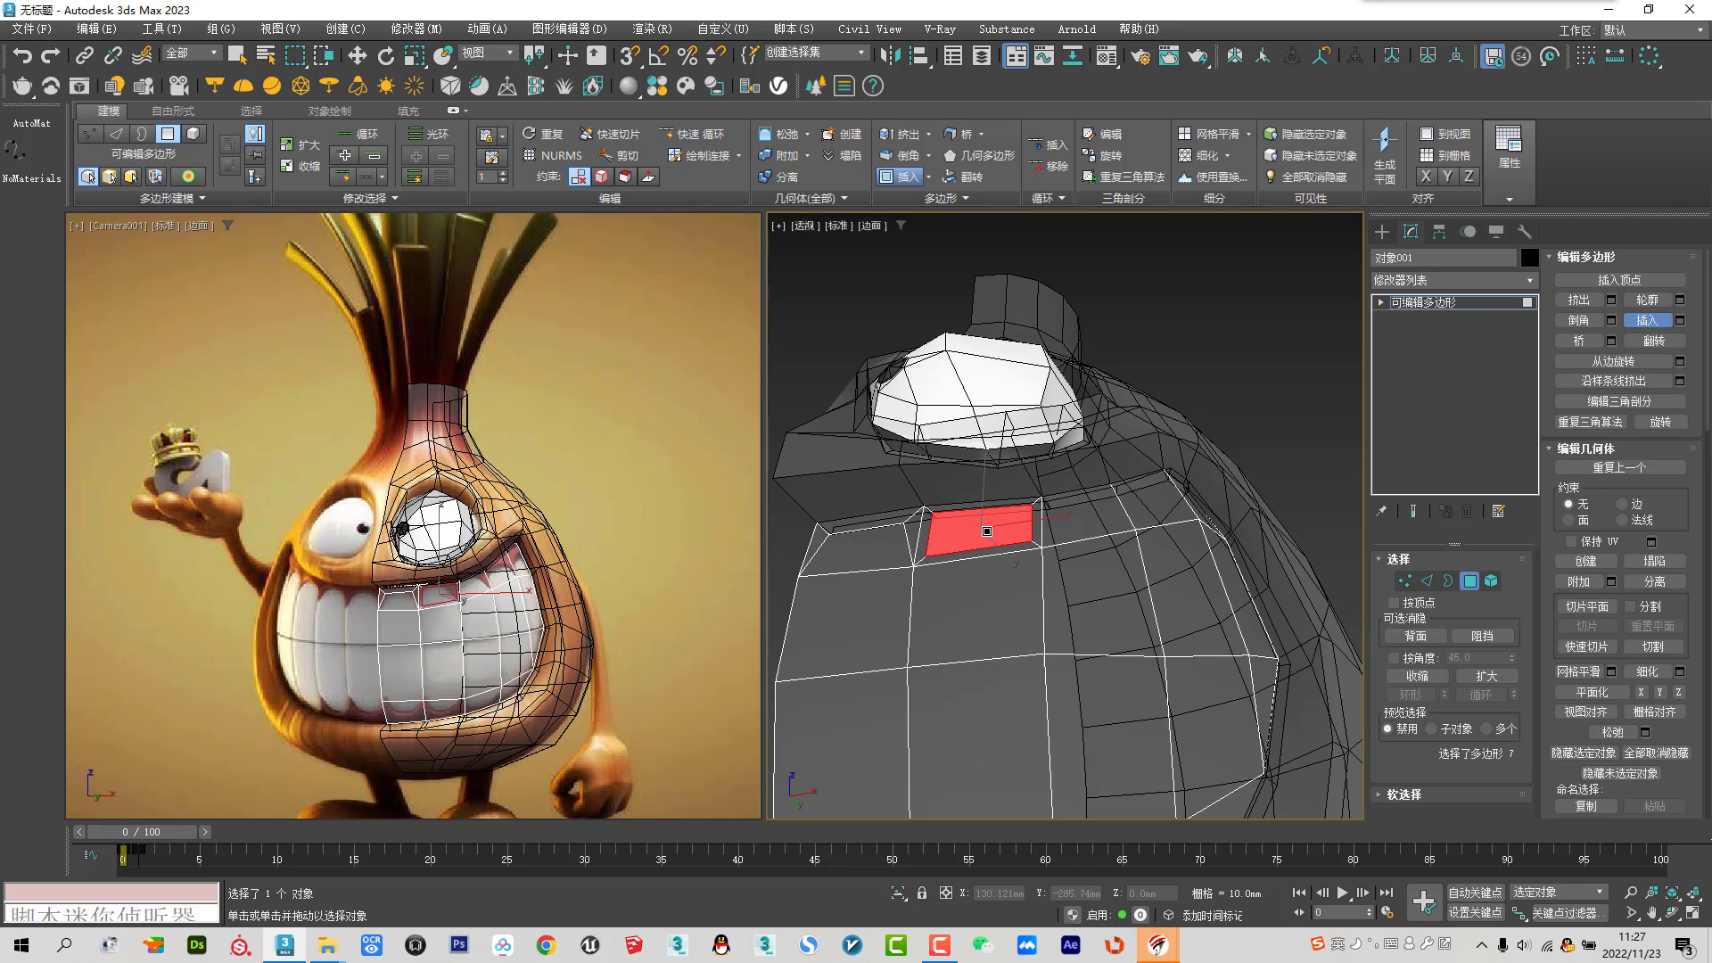
{"action": "key", "text": "w"}
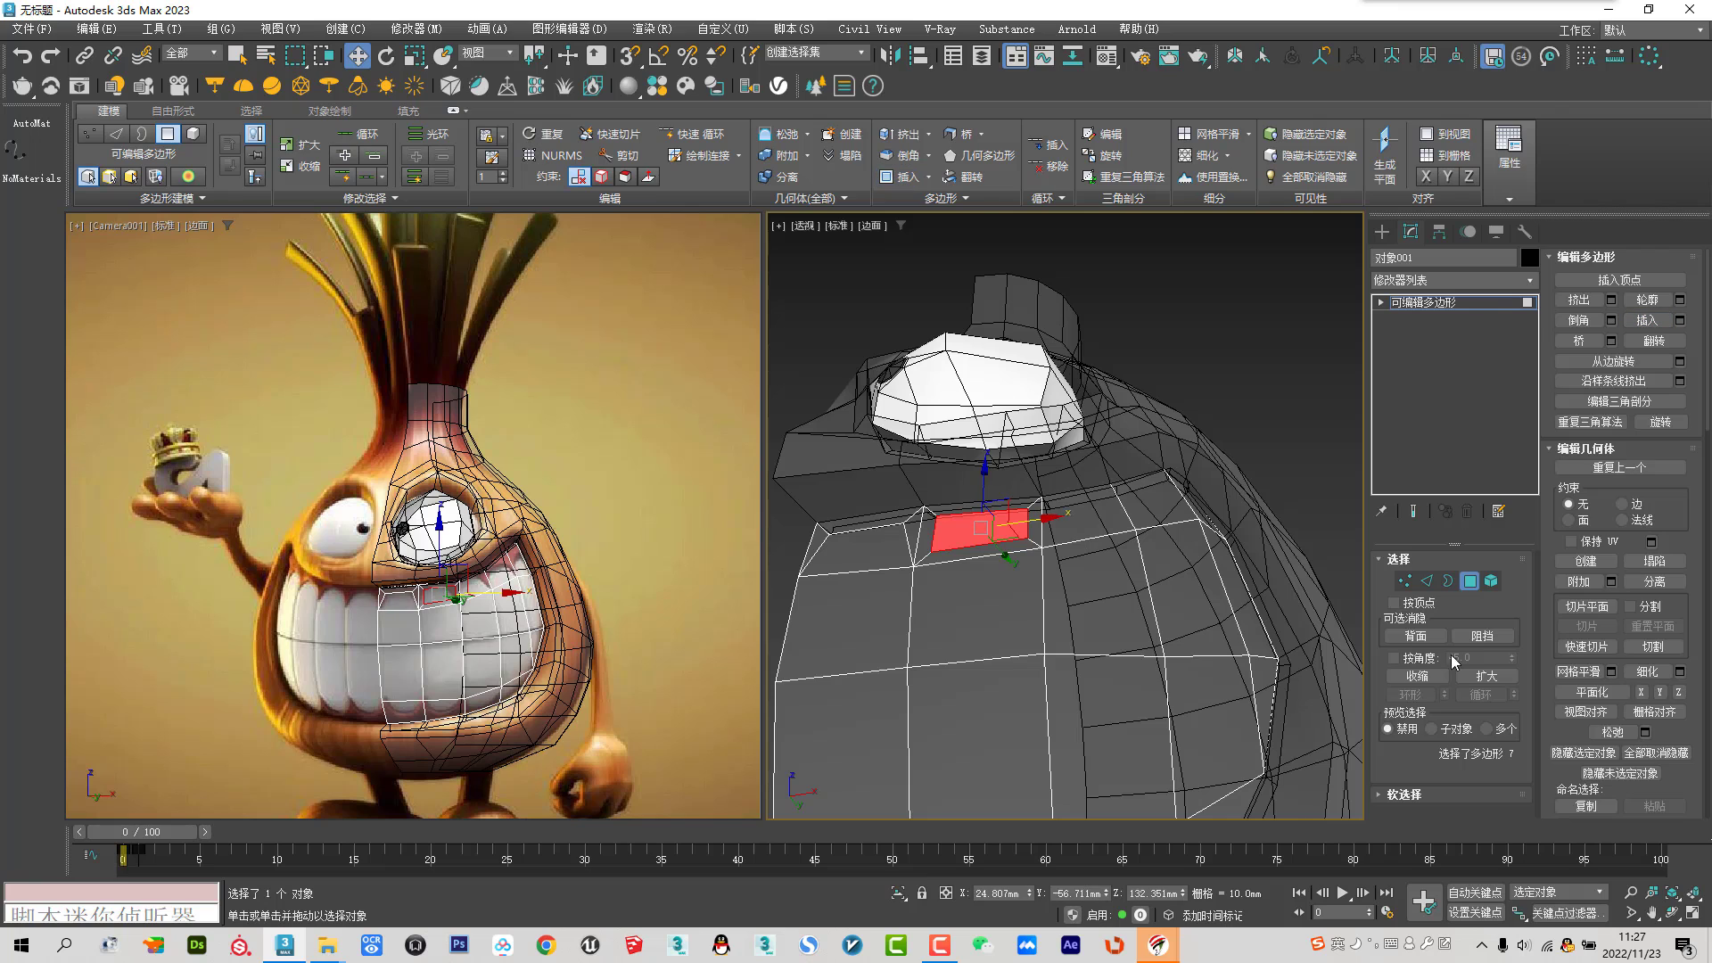
Slide a vertex along its edge, then target-weld the inset corner onto its neighbouring vertex
{"action": "left_click", "coordinate": [1406, 582]}
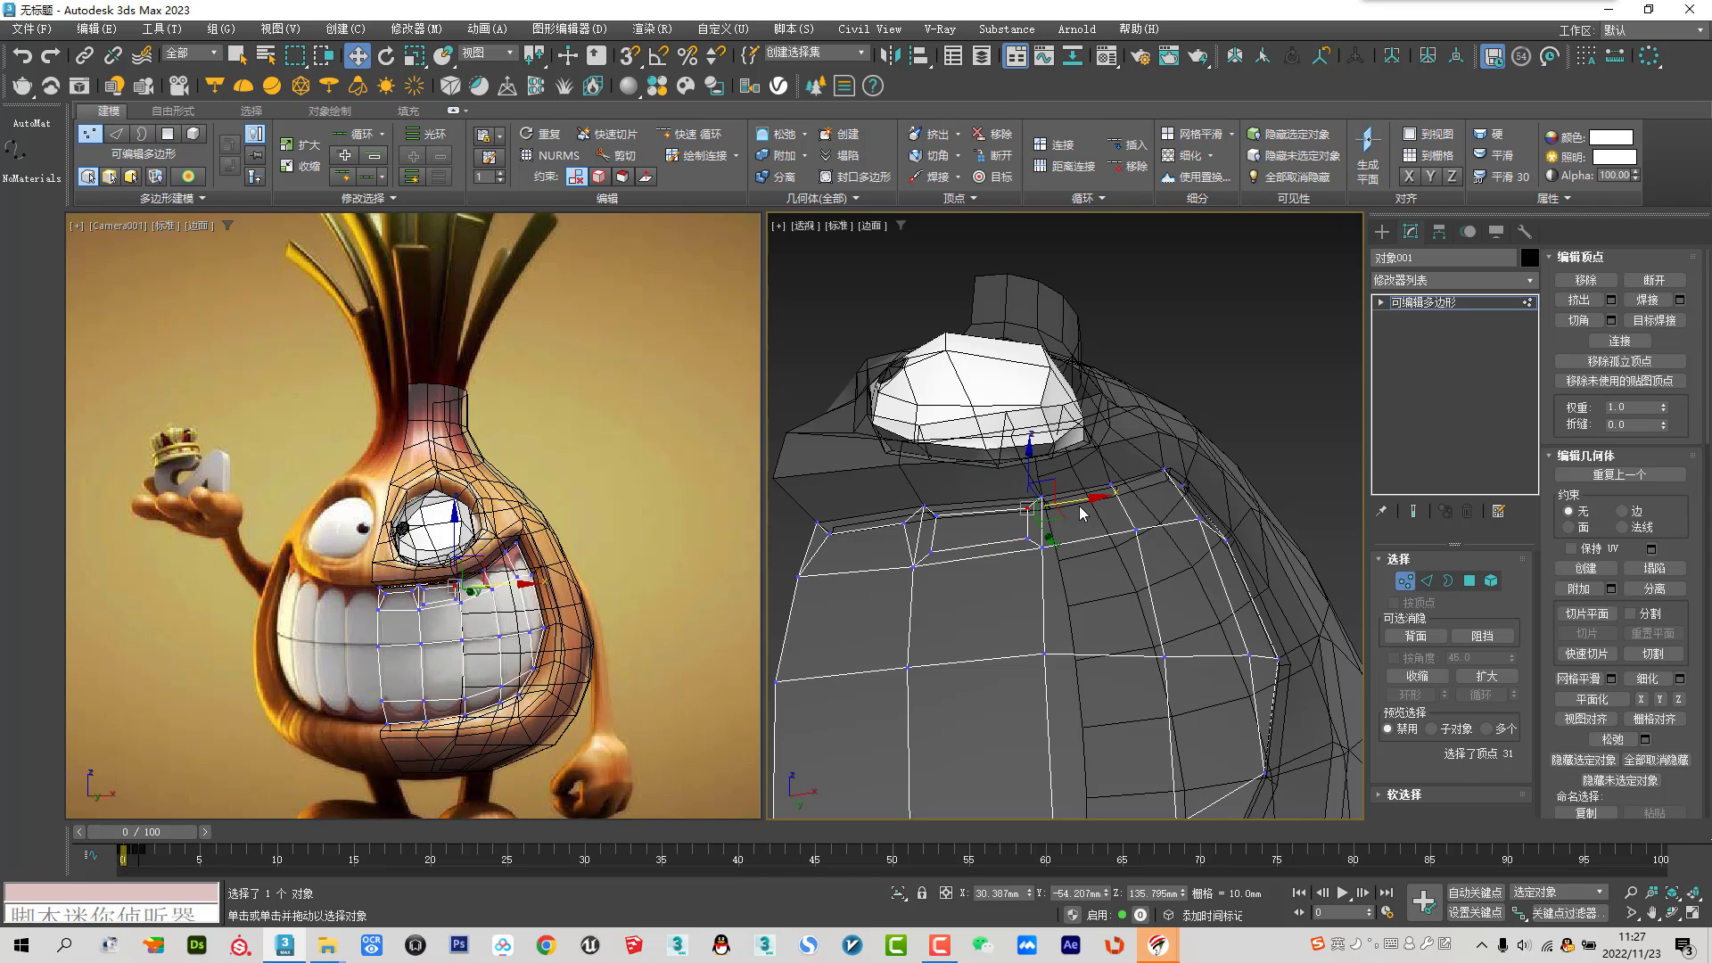
{"action": "left_click", "coordinate": [1628, 514]}
{"action": "left_click_drag", "start_coordinate": [1075, 500], "coordinate": [1063, 501]}
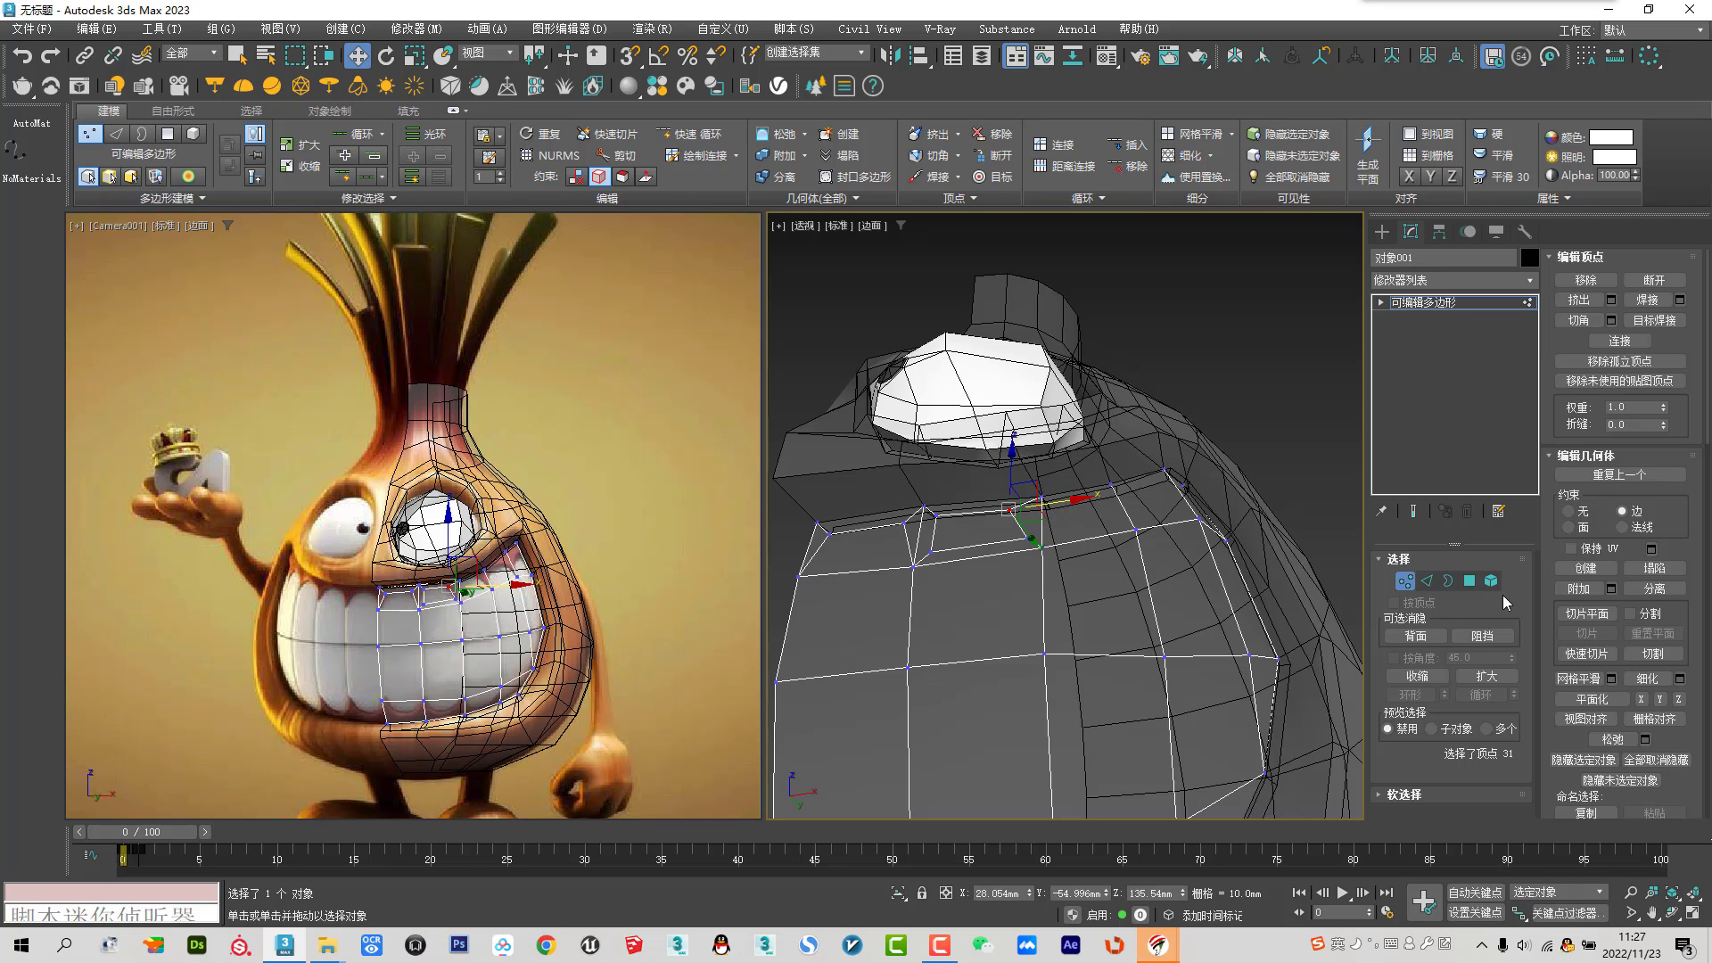
{"action": "left_click", "coordinate": [1655, 321]}
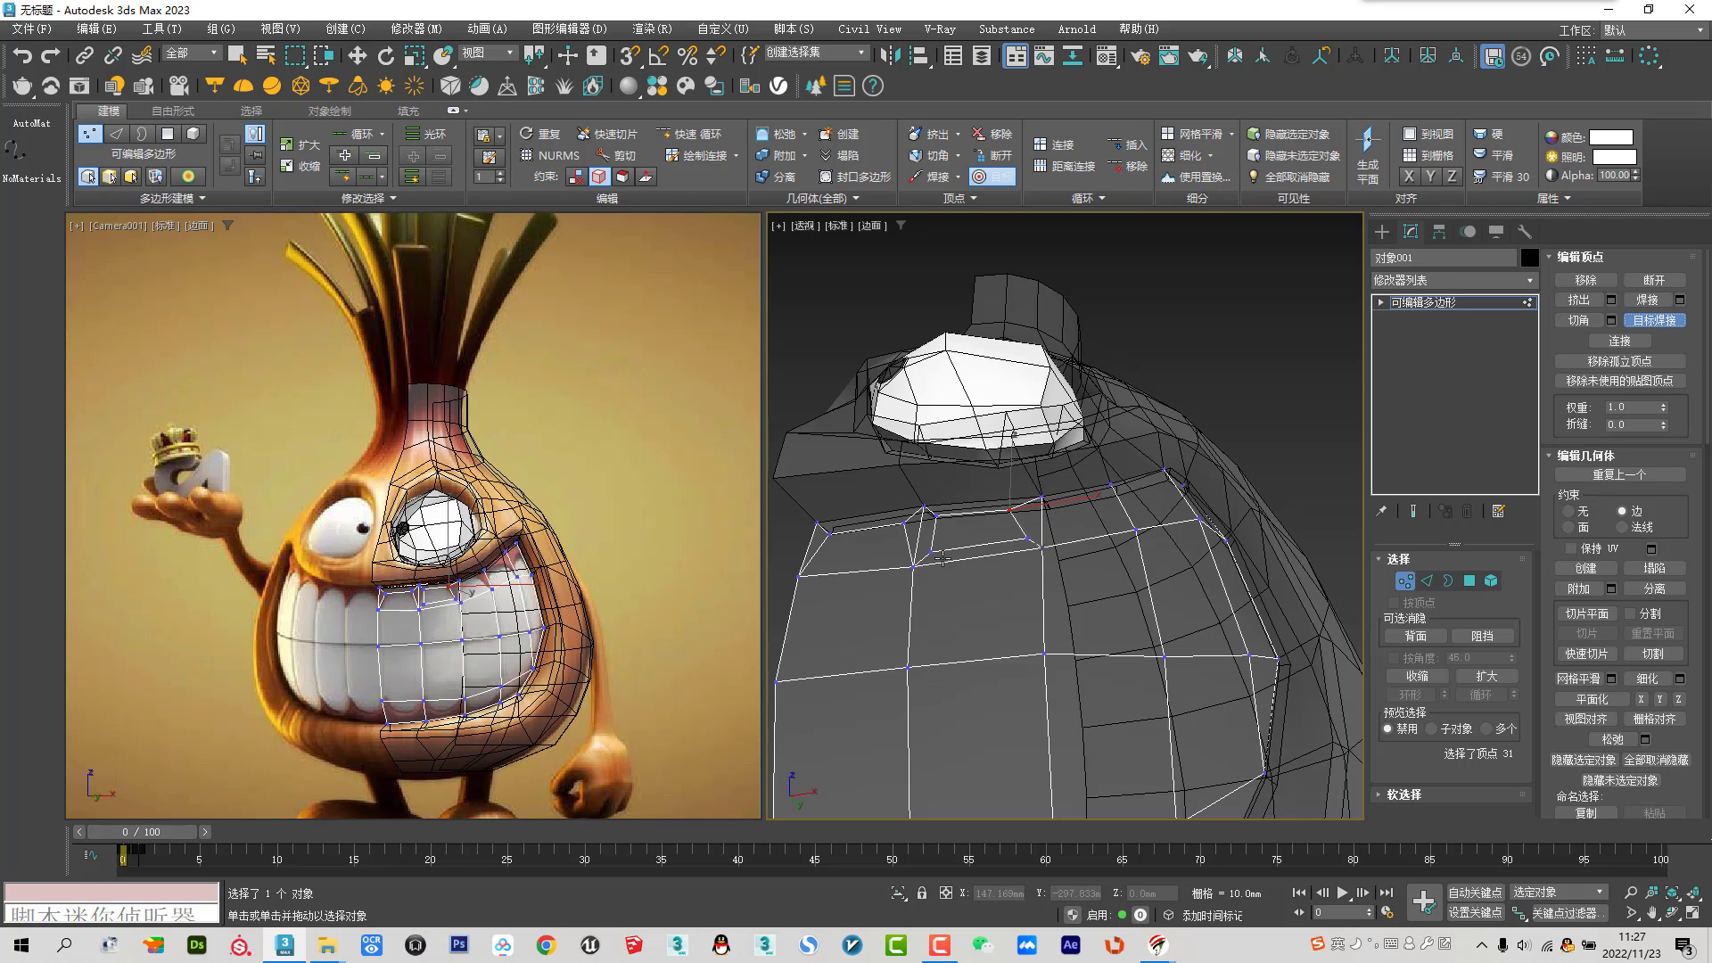
{"action": "left_click", "coordinate": [1037, 546]}
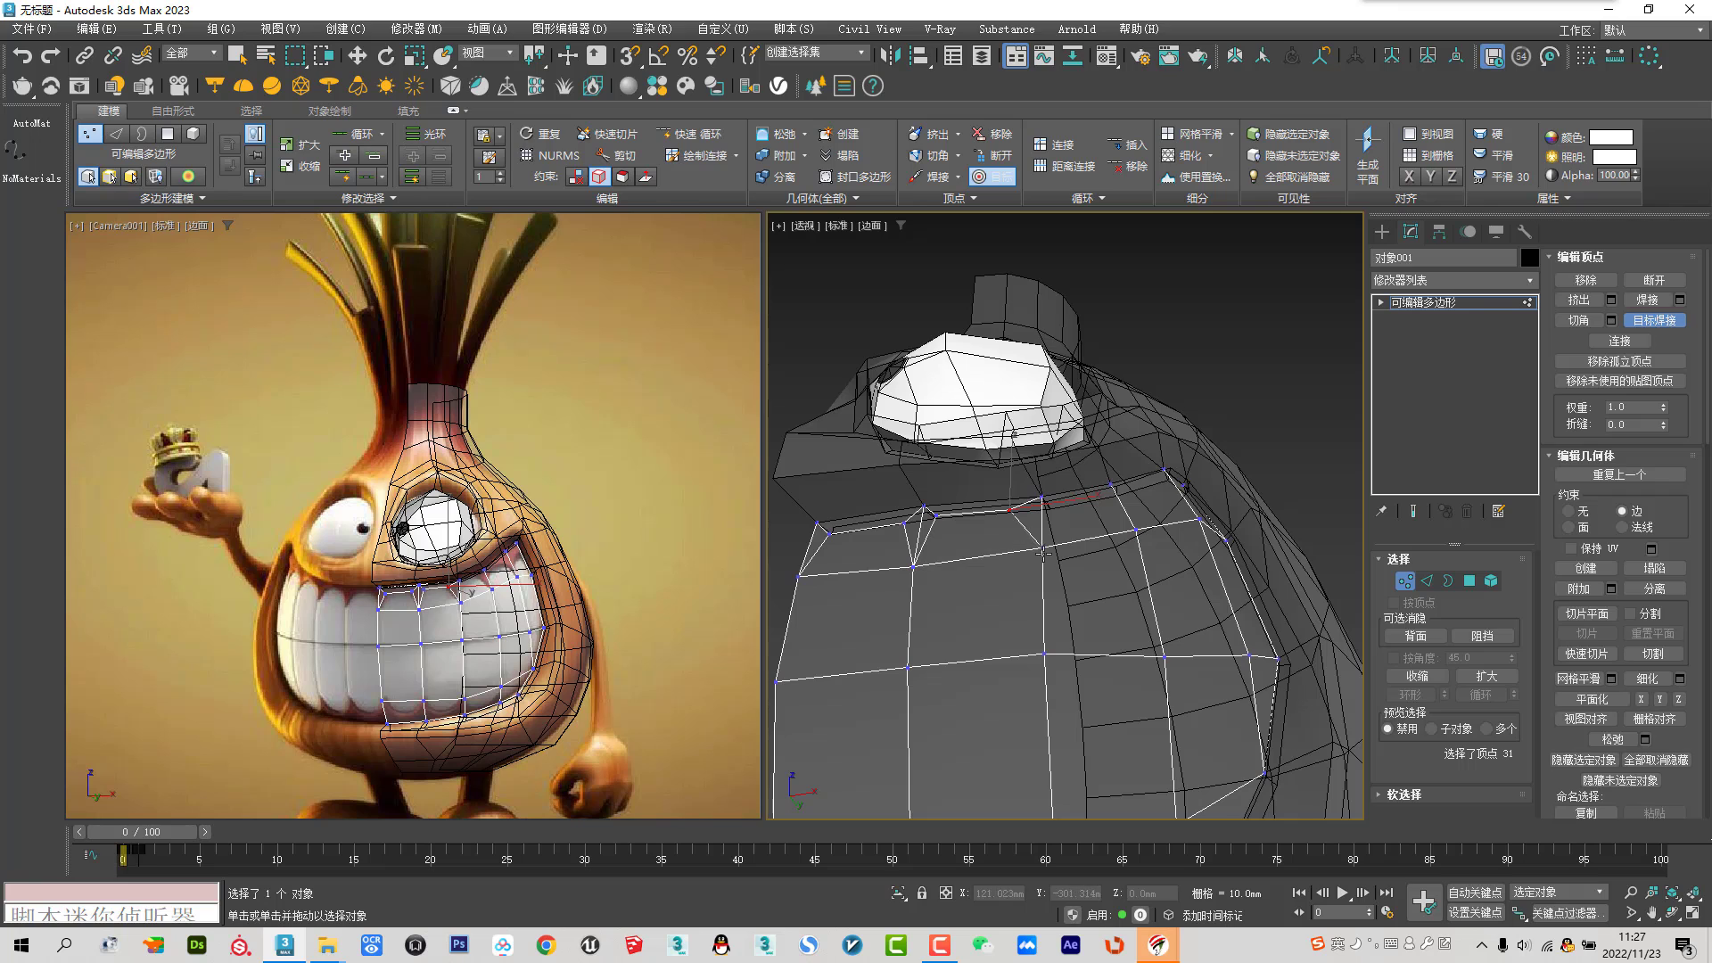
{"action": "key", "text": "w"}
Select the adjacent face to the right and slide one of its edge vertices slightly
{"action": "left_click", "coordinate": [1470, 581]}
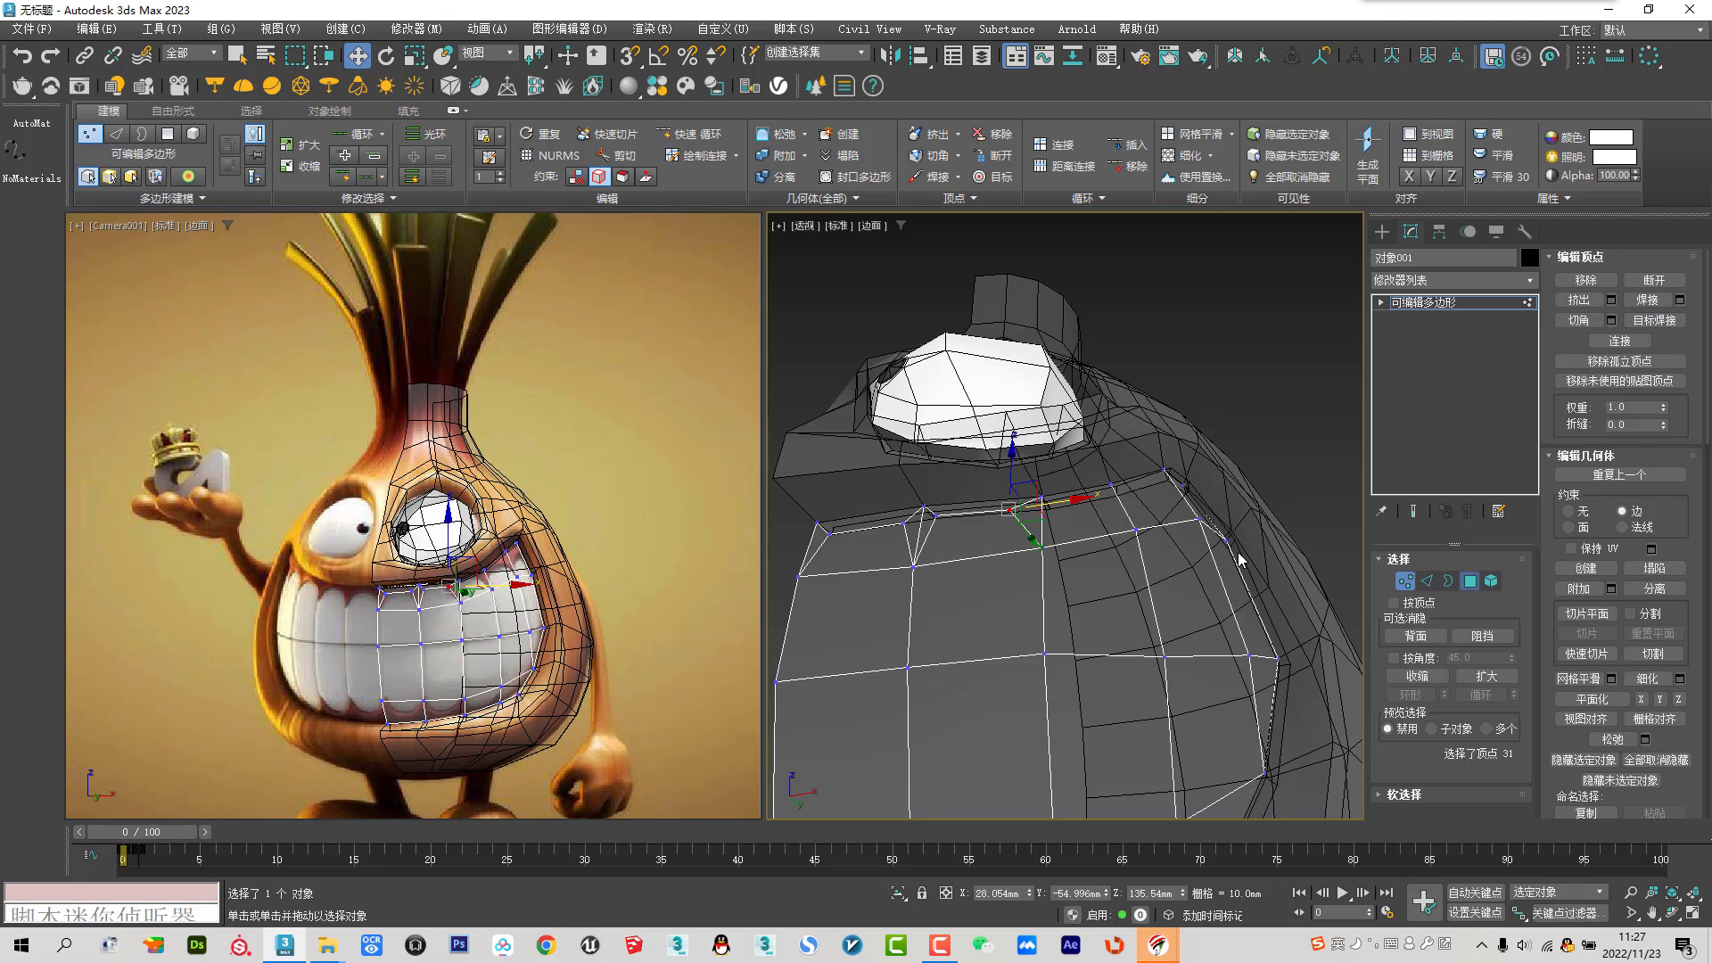
{"action": "left_click", "coordinate": [1074, 512]}
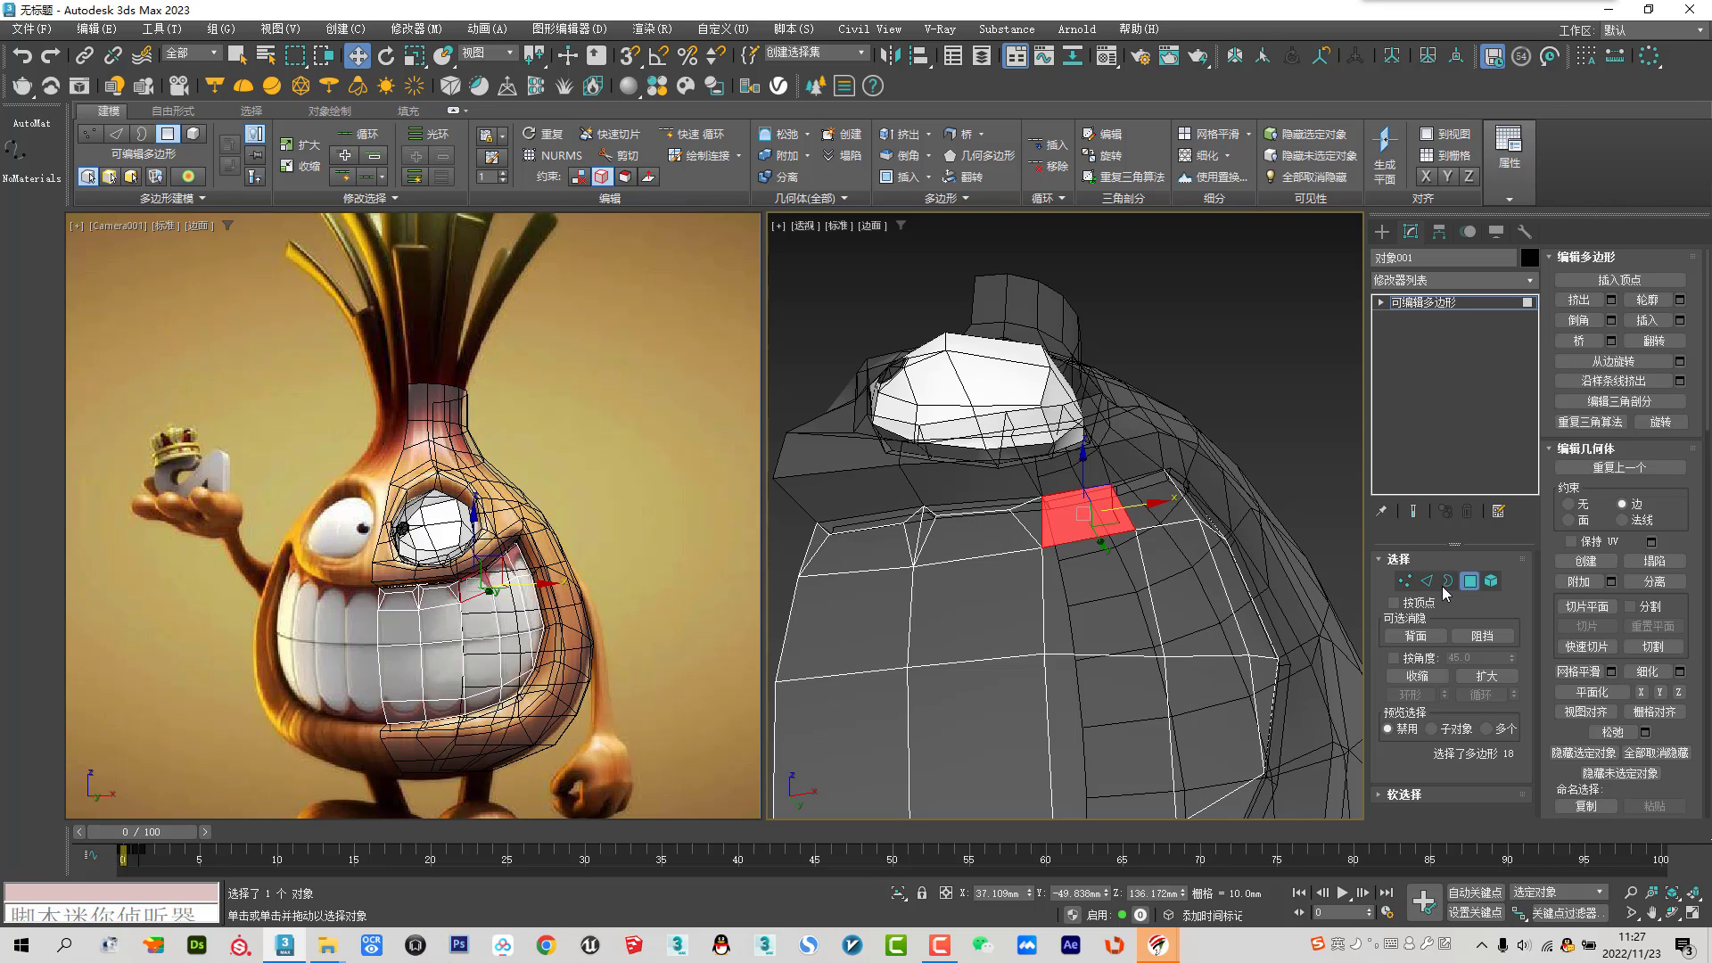
{"action": "left_click", "coordinate": [1406, 581]}
{"action": "left_click", "coordinate": [1040, 496]}
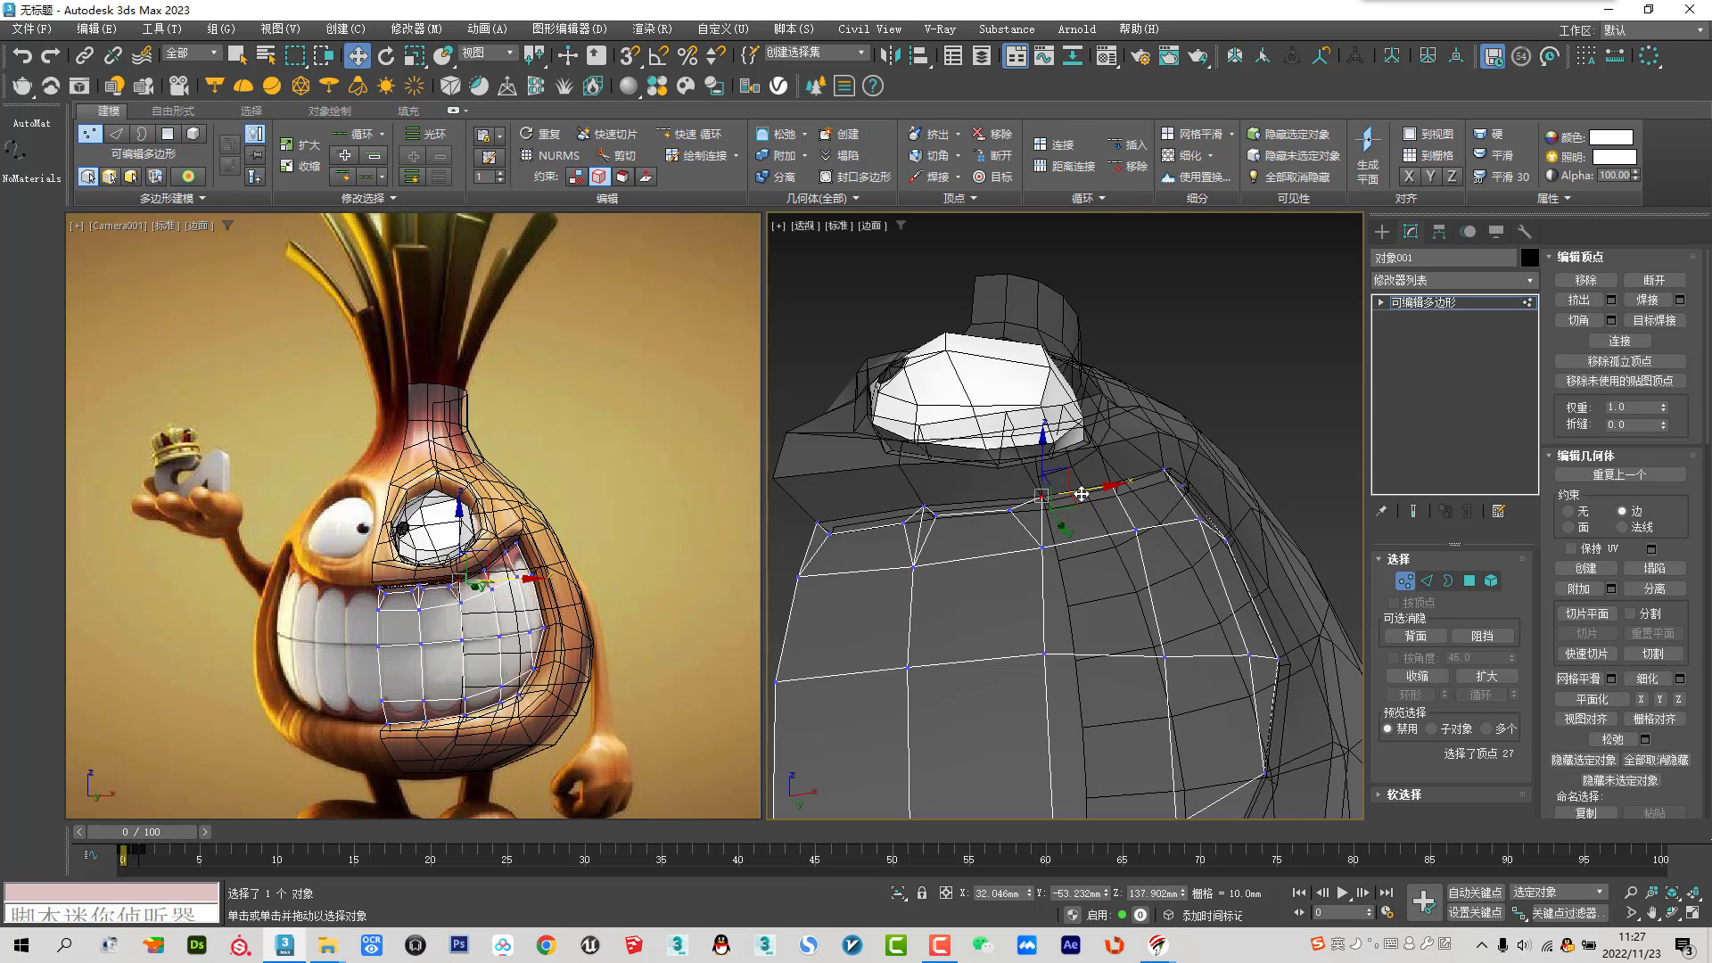
{"action": "left_click_drag", "start_coordinate": [1070, 494], "coordinate": [1063, 500]}
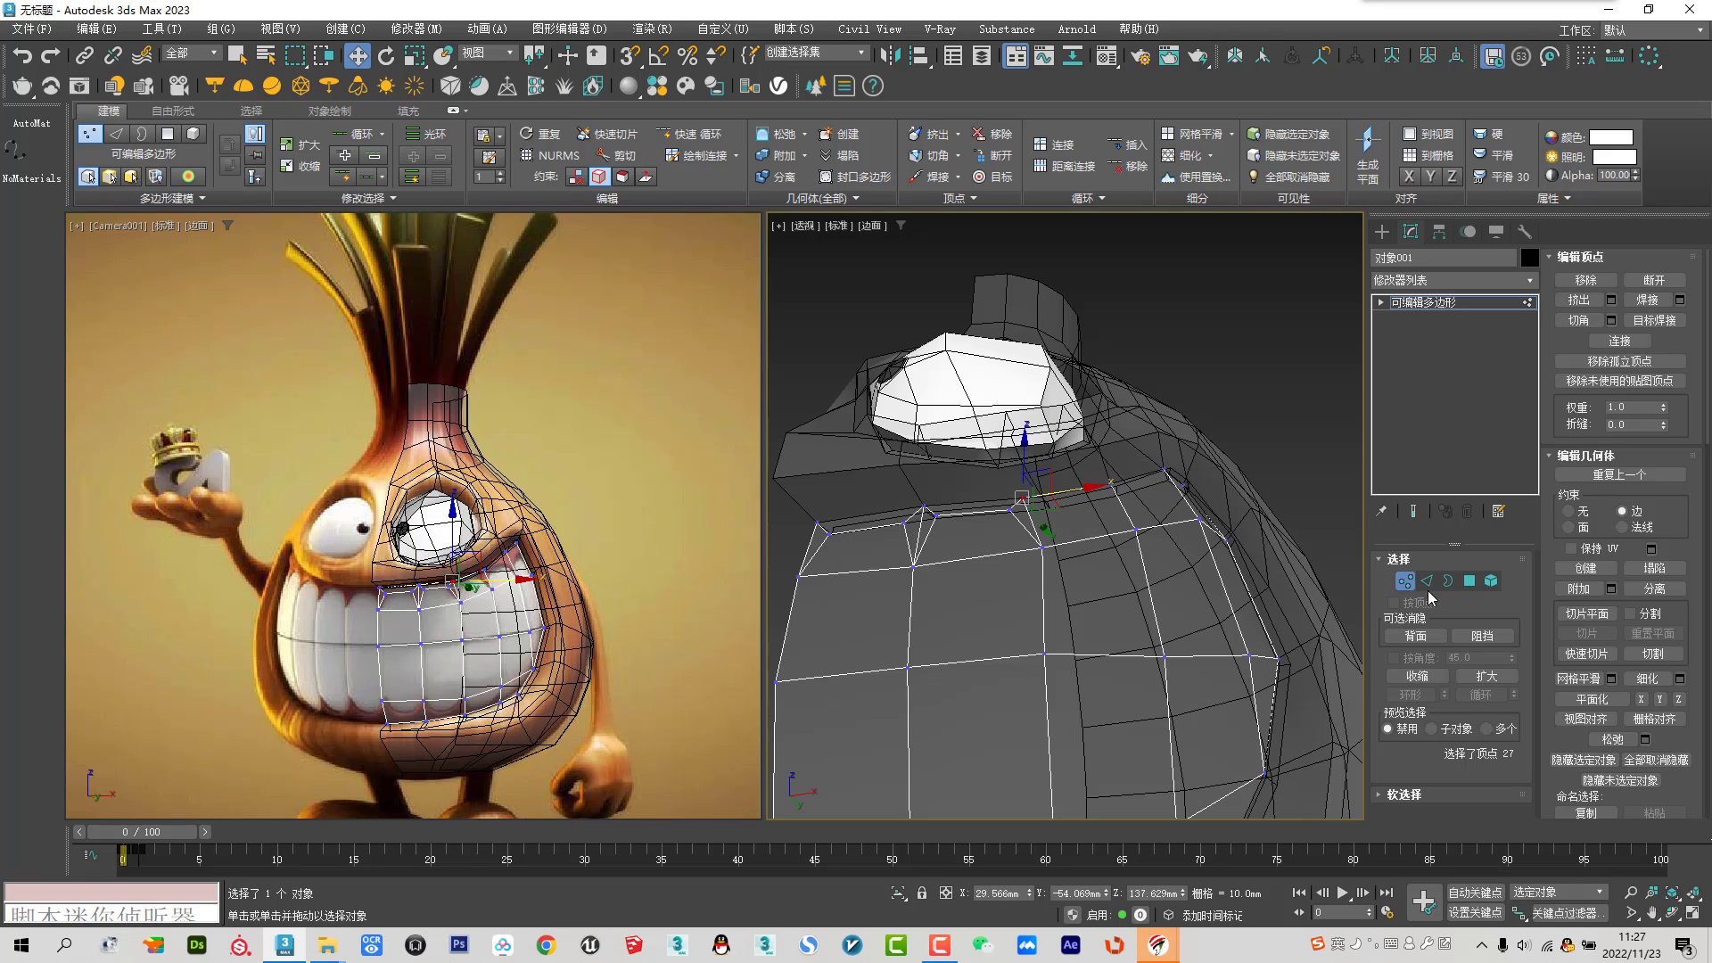
Inset the neighbouring face into a small inner face and select a corner of it
{"action": "left_click", "coordinate": [1469, 581]}
{"action": "left_click", "coordinate": [1055, 501]}
{"action": "left_click", "coordinate": [1647, 320]}
{"action": "left_click_drag", "start_coordinate": [1093, 513], "coordinate": [1088, 510]}
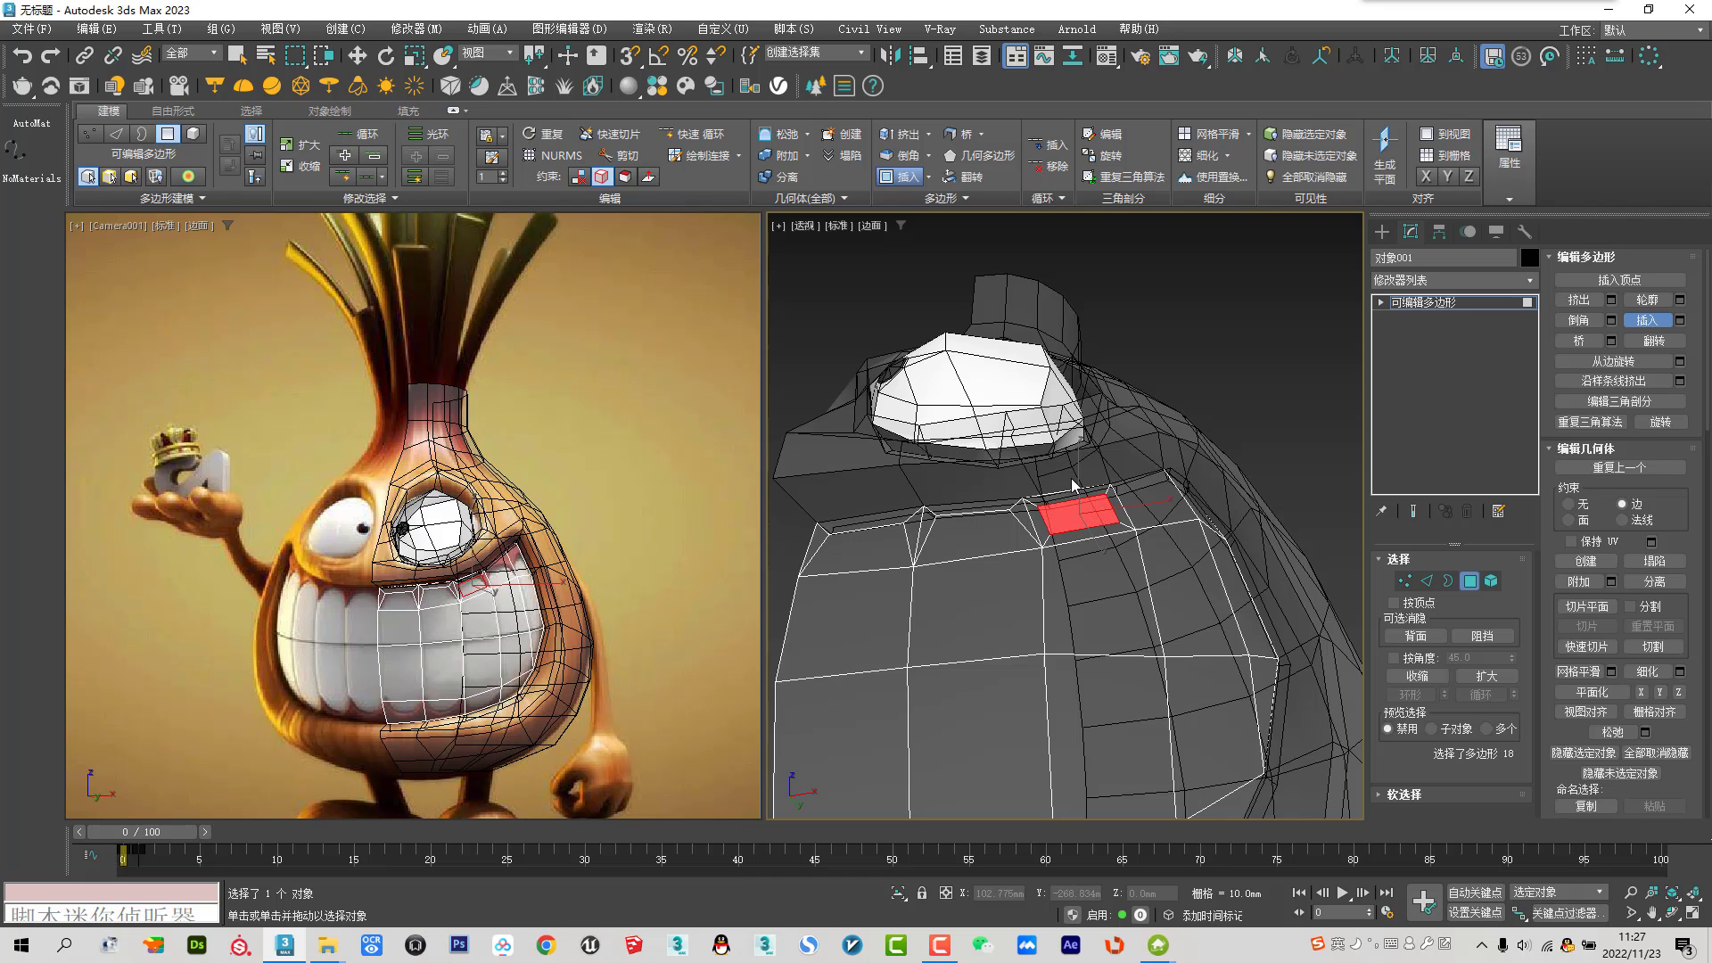
{"action": "key", "text": "w"}
{"action": "left_click", "coordinate": [1405, 581]}
{"action": "left_click", "coordinate": [1108, 493]}
{"action": "scroll", "coordinate": [1125, 510], "scroll_direction": "up", "scroll_amount": 3}
Nudge the inset corner and target-weld two corners onto their neighbouring vertices
{"action": "left_click_drag", "start_coordinate": [1115, 483], "coordinate": [1097, 488]}
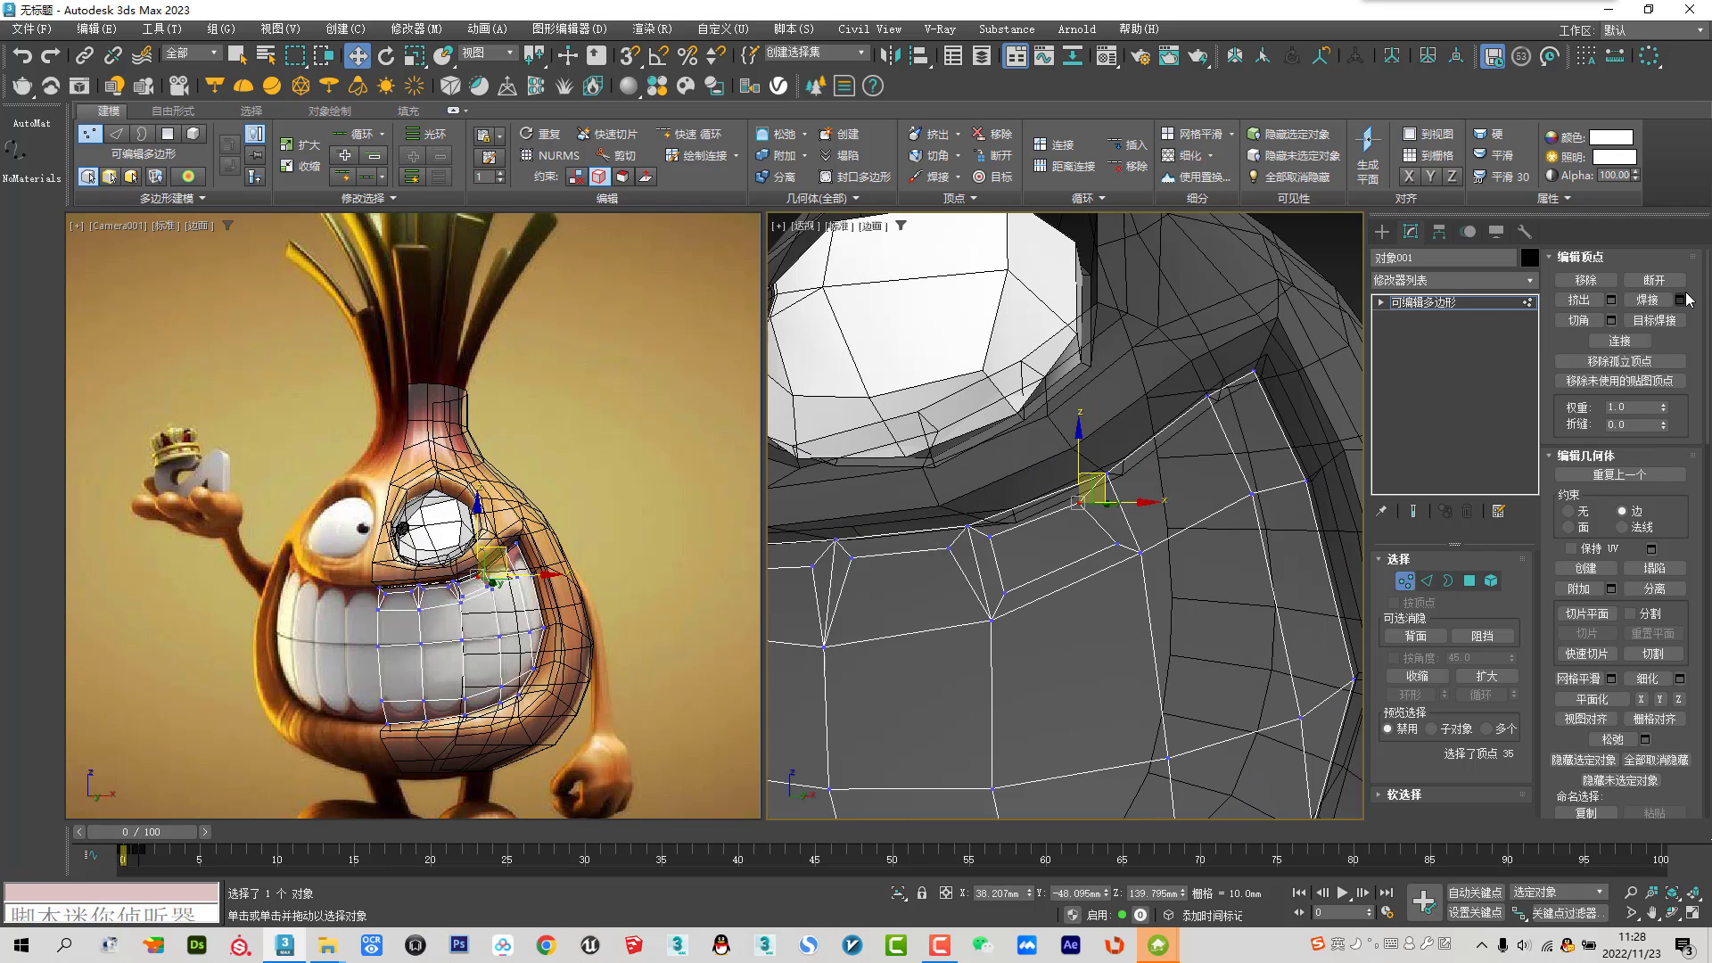
{"action": "left_click", "coordinate": [1654, 321]}
{"action": "left_click", "coordinate": [992, 615]}
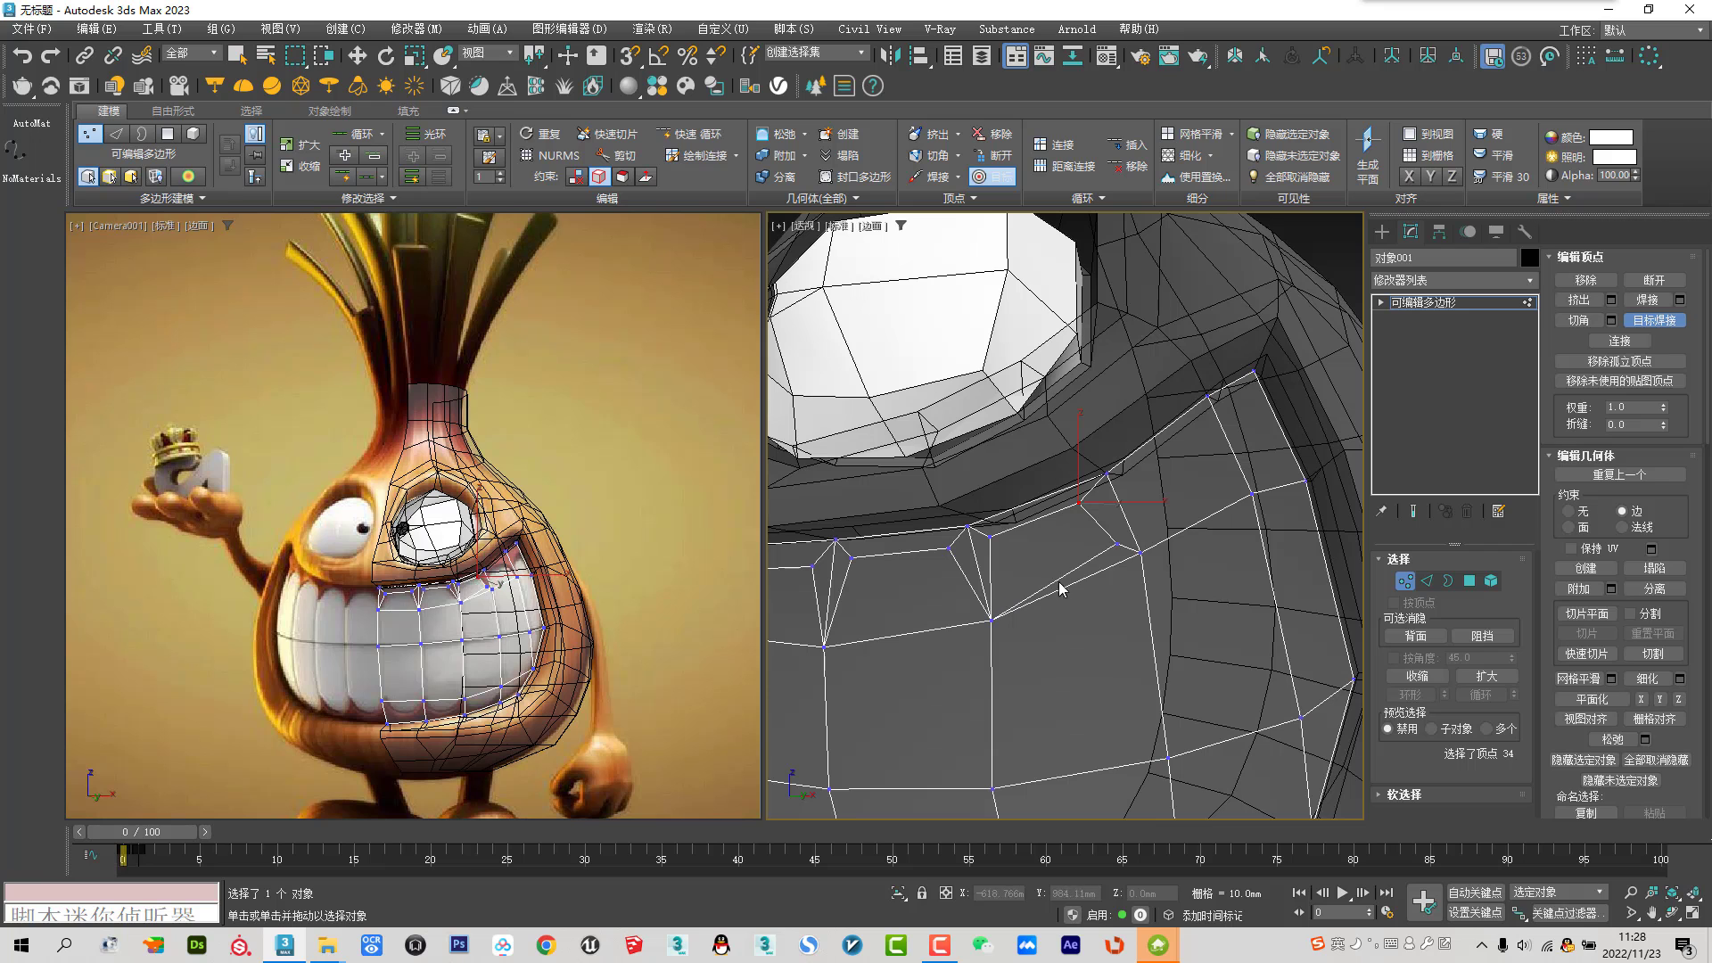
{"action": "left_click_drag", "start_coordinate": [1141, 553], "coordinate": [1108, 474]}
{"action": "key", "text": "w"}
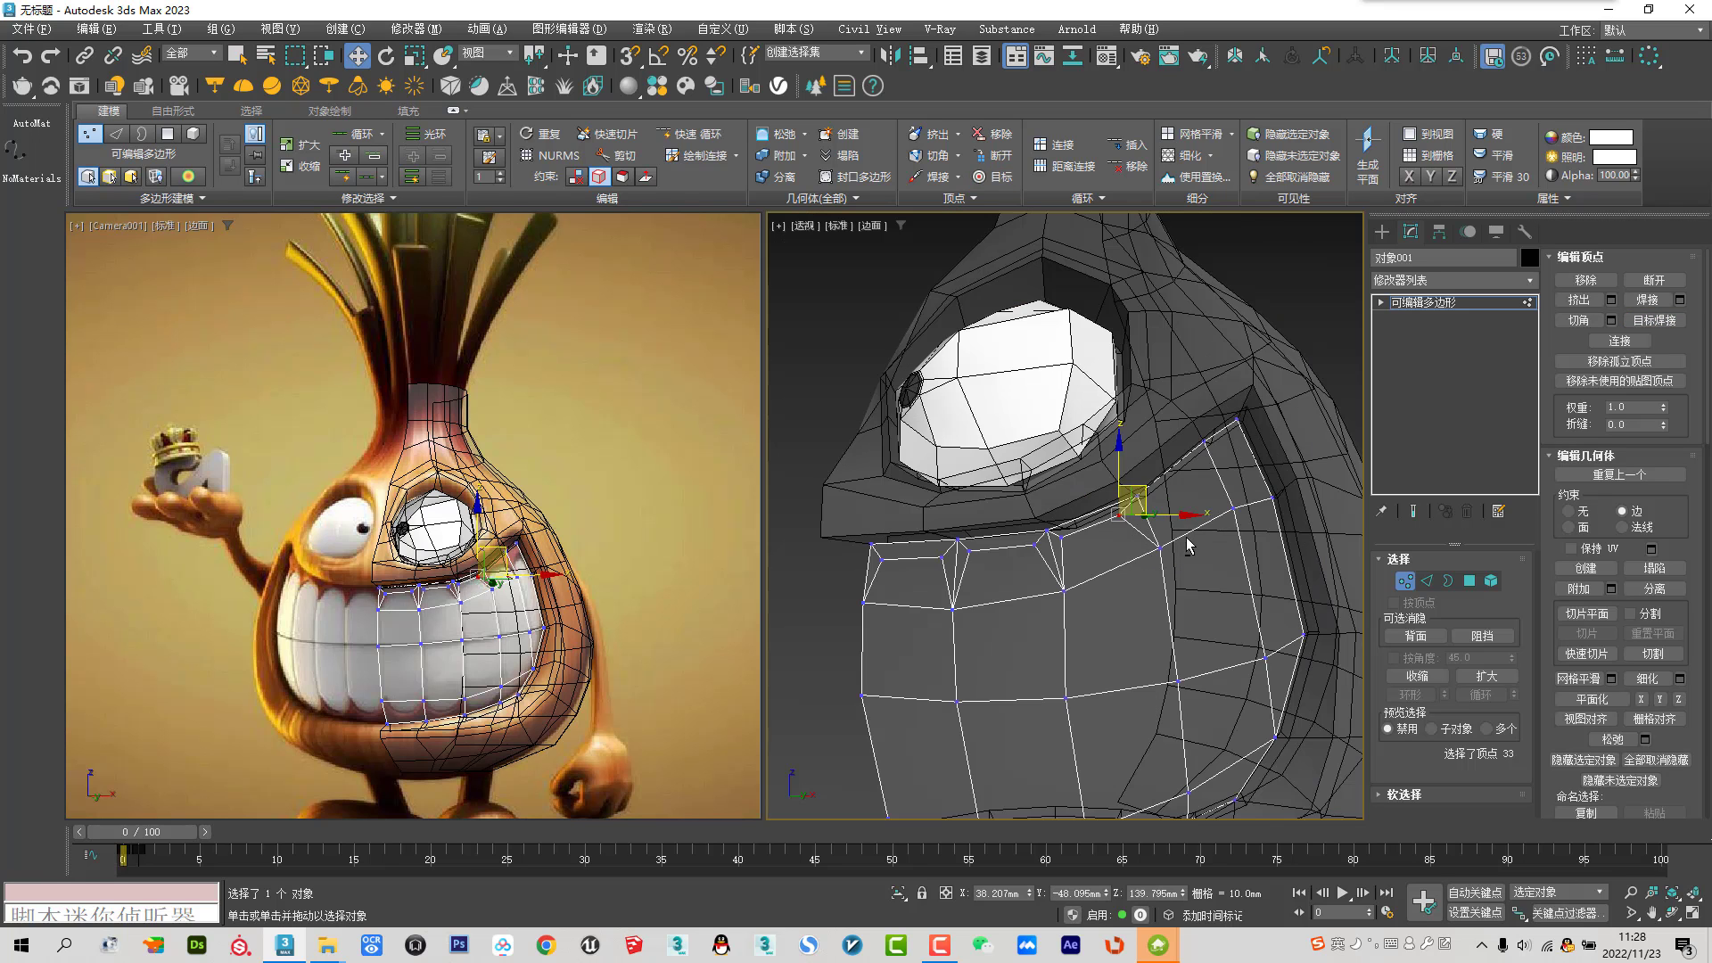
{"action": "middle_click_drag", "start_coordinate": [1160, 527], "coordinate": [1174, 528], "text": "alt"}
{"action": "scroll", "coordinate": [1173, 528], "scroll_direction": "up", "scroll_amount": 2}
{"action": "scroll", "coordinate": [1173, 535], "scroll_direction": "up", "scroll_amount": 2}
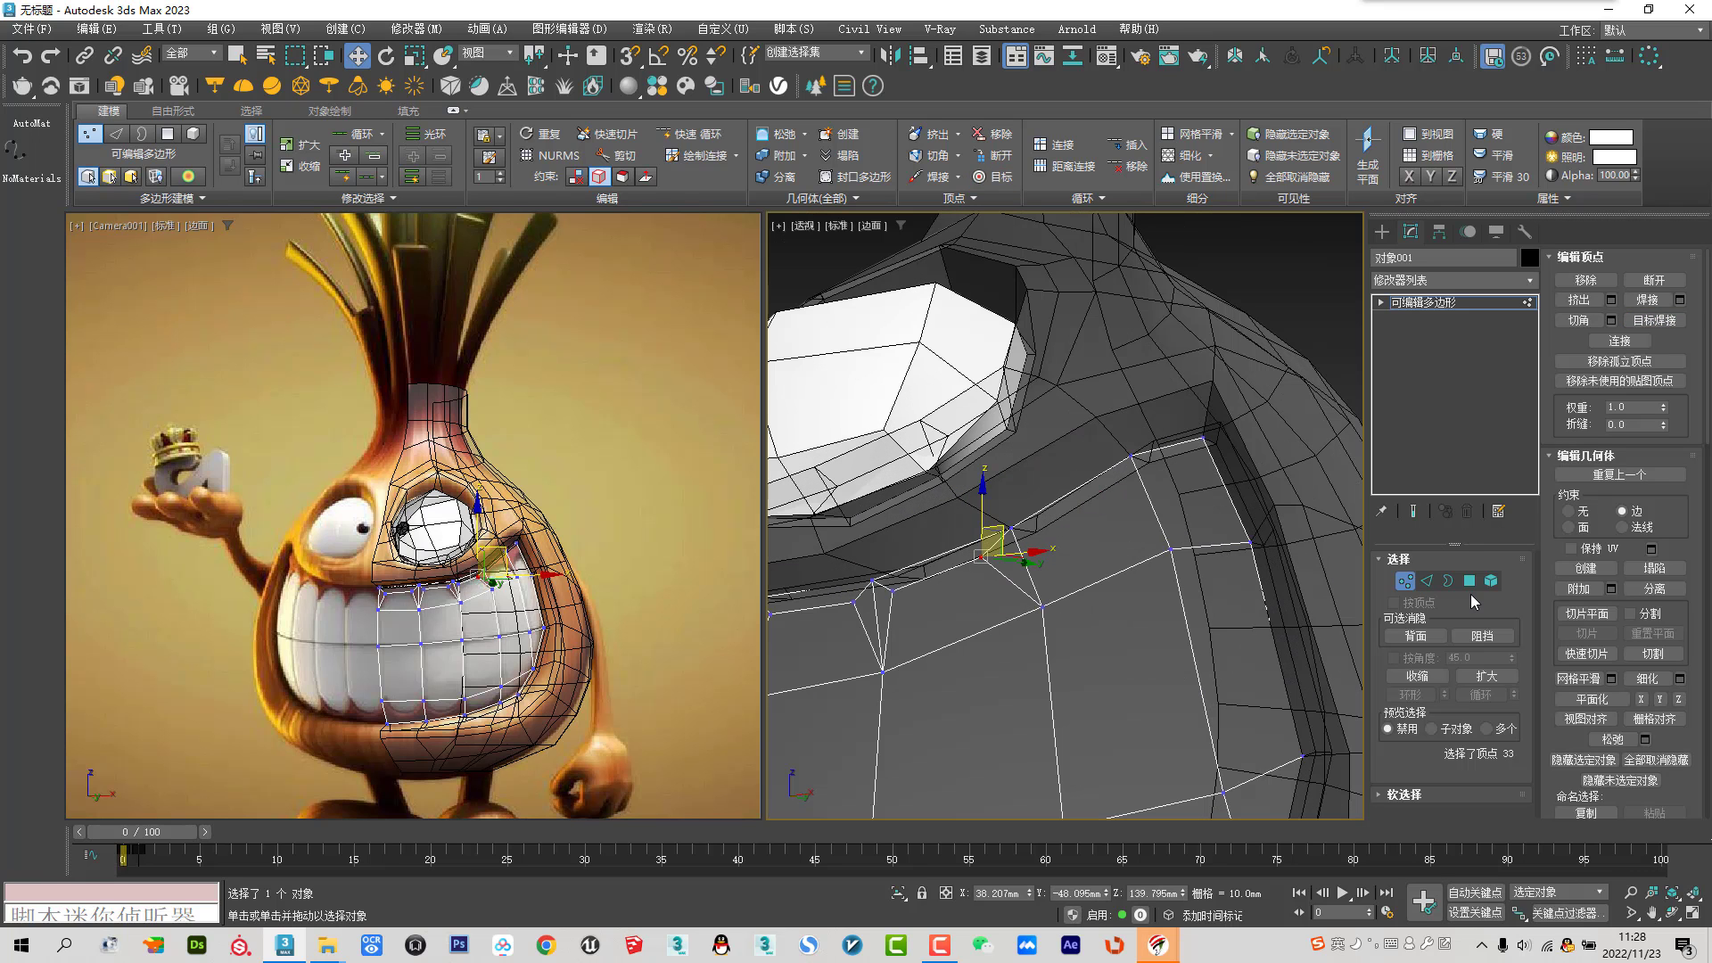
Inset the face beside the eye and weld two of its corners onto nearby vertices
{"action": "key", "text": "4"}
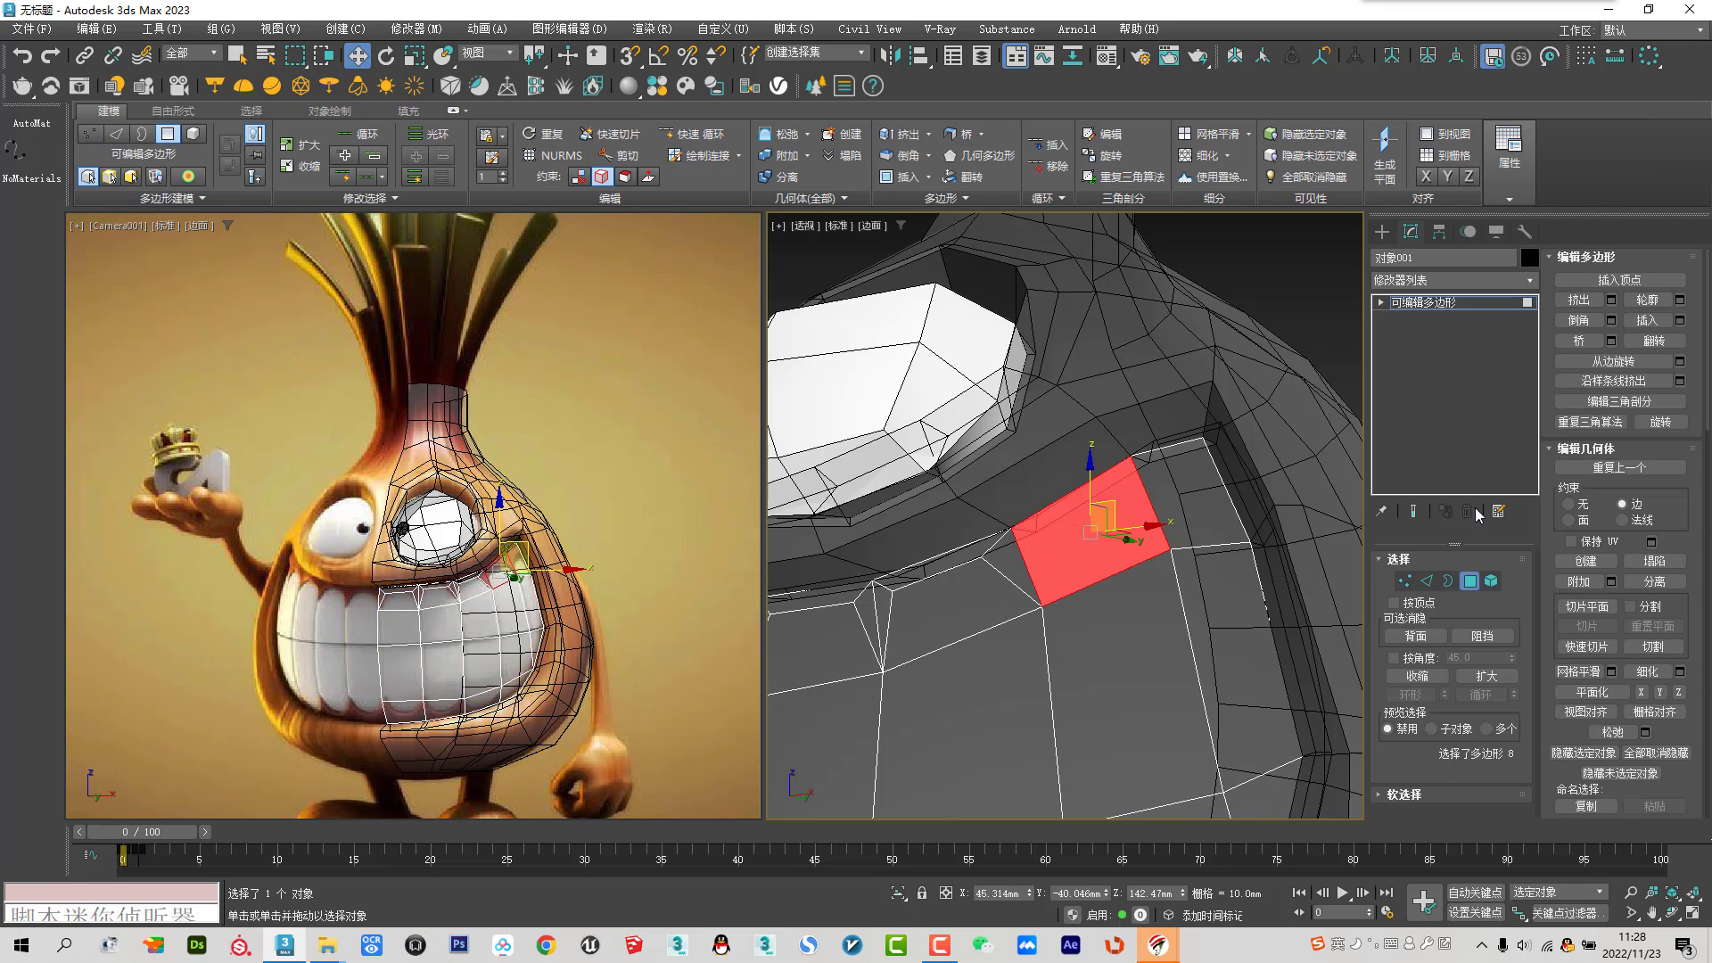
{"action": "left_click", "coordinate": [1623, 319]}
{"action": "left_click_drag", "start_coordinate": [1089, 540], "coordinate": [1090, 538]}
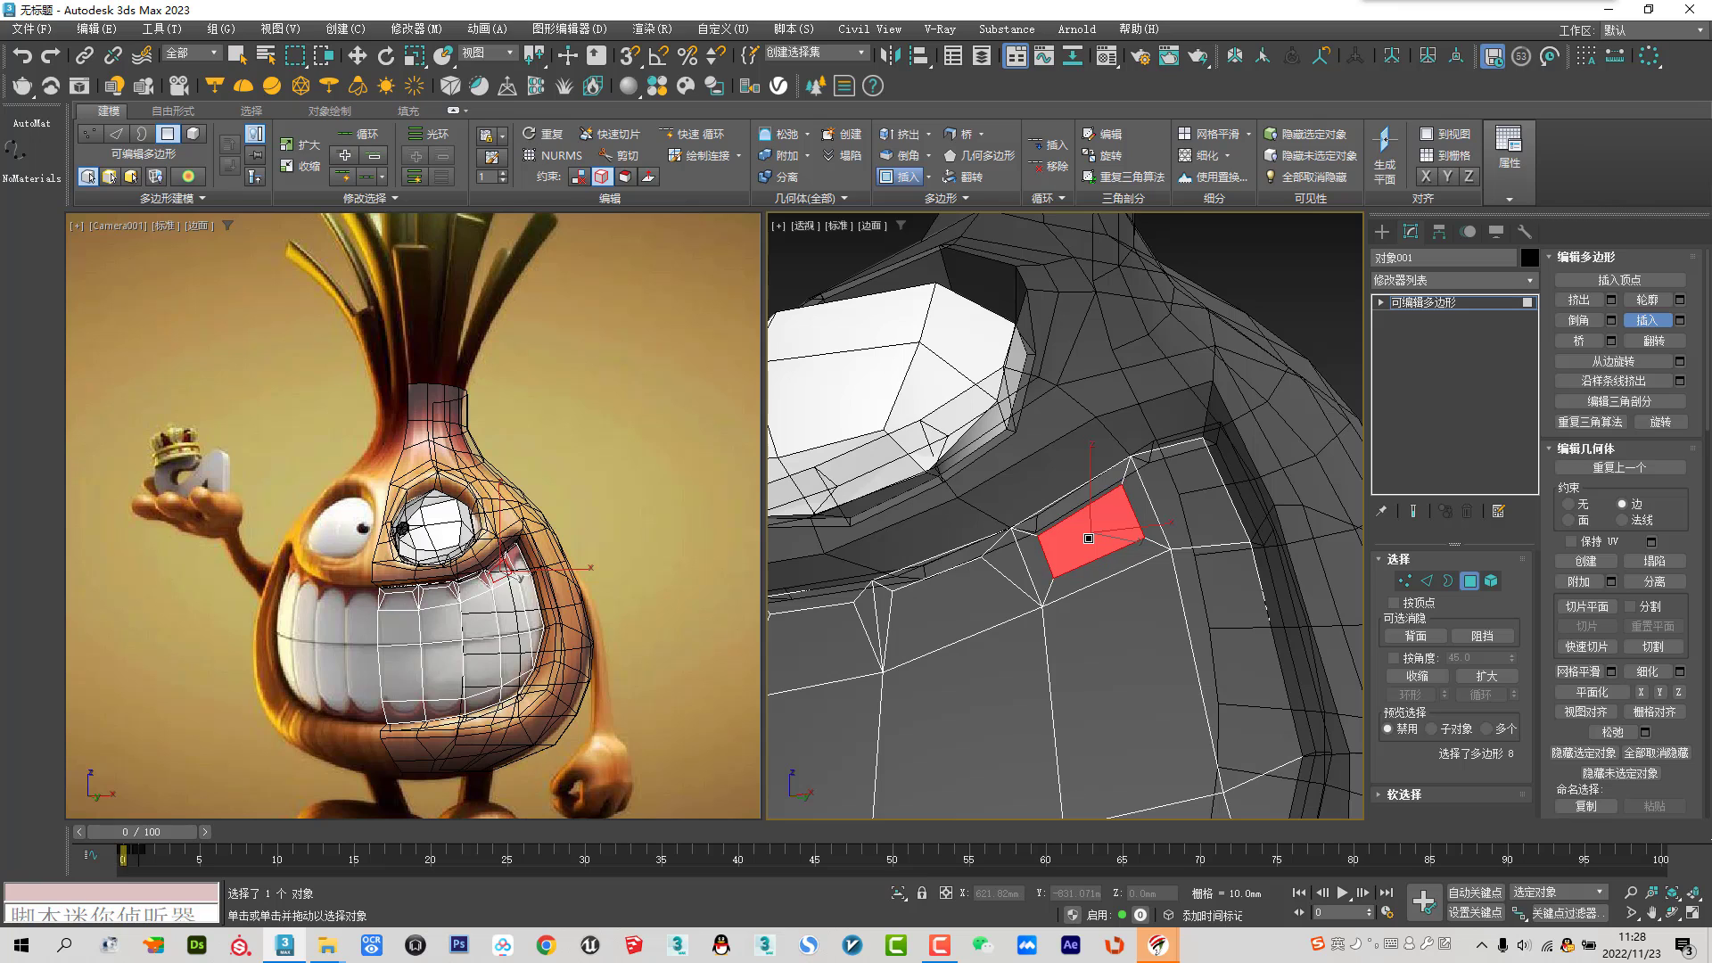
{"action": "key", "text": "w"}
{"action": "key", "text": "1"}
{"action": "left_click", "coordinate": [1144, 459]}
{"action": "left_click_drag", "start_coordinate": [1150, 454], "coordinate": [1121, 479]}
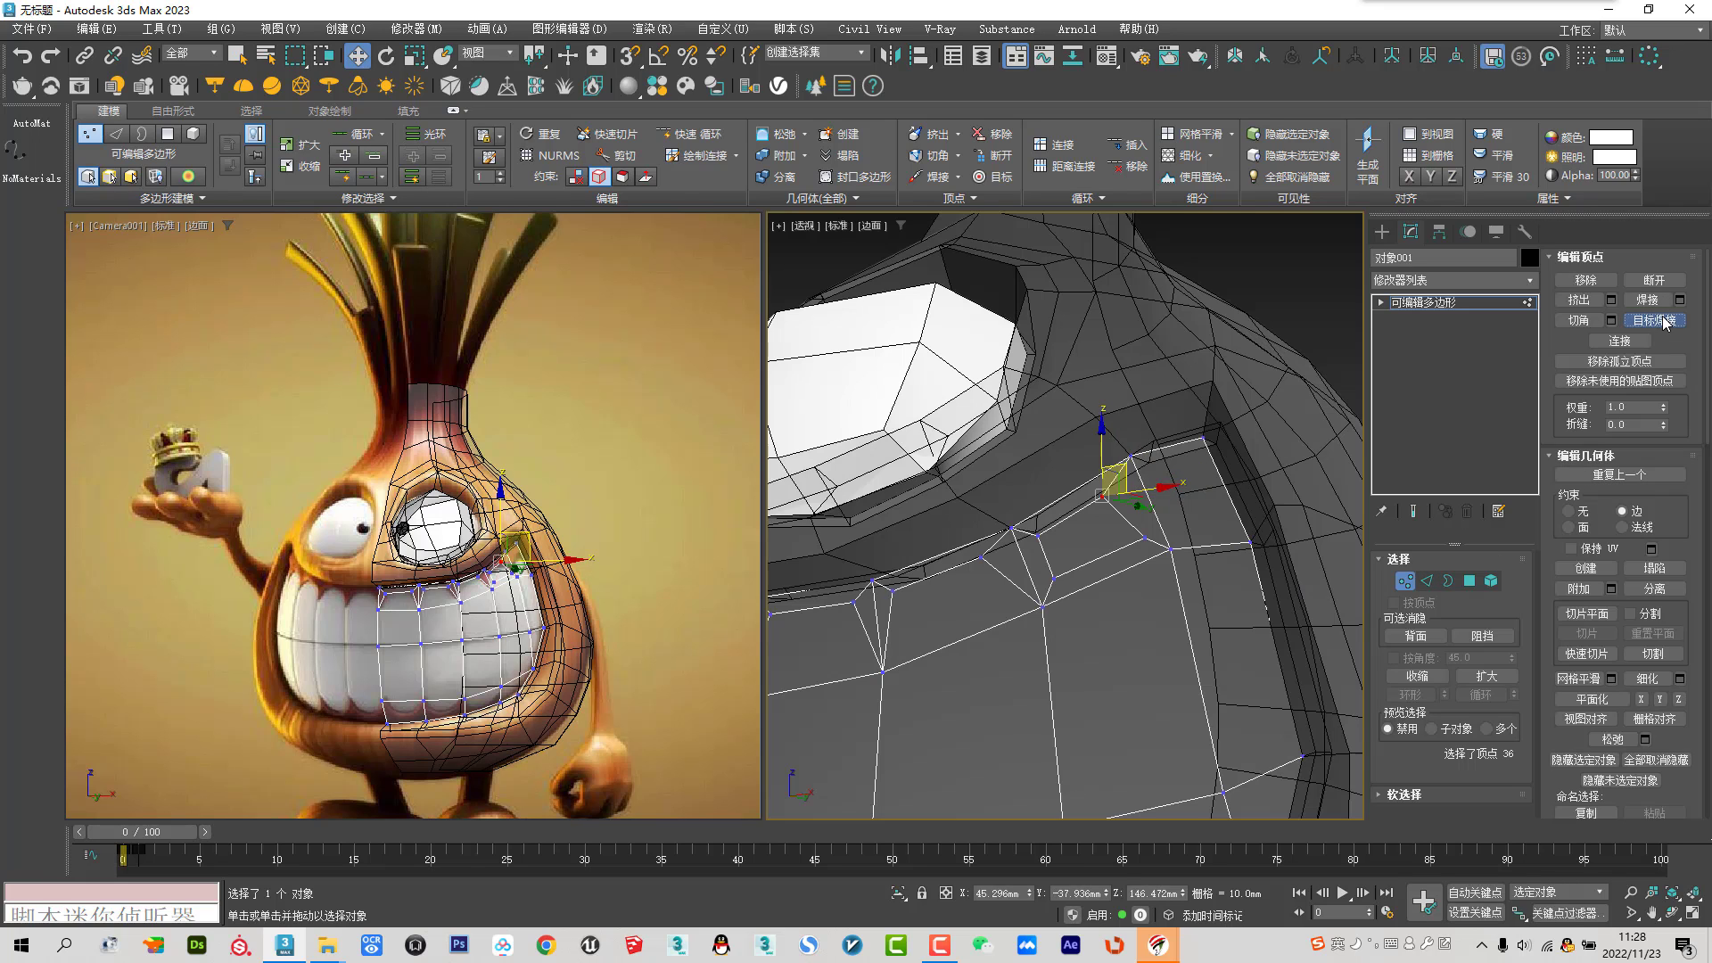
{"action": "left_click", "coordinate": [1661, 320]}
{"action": "left_click", "coordinate": [1041, 609]}
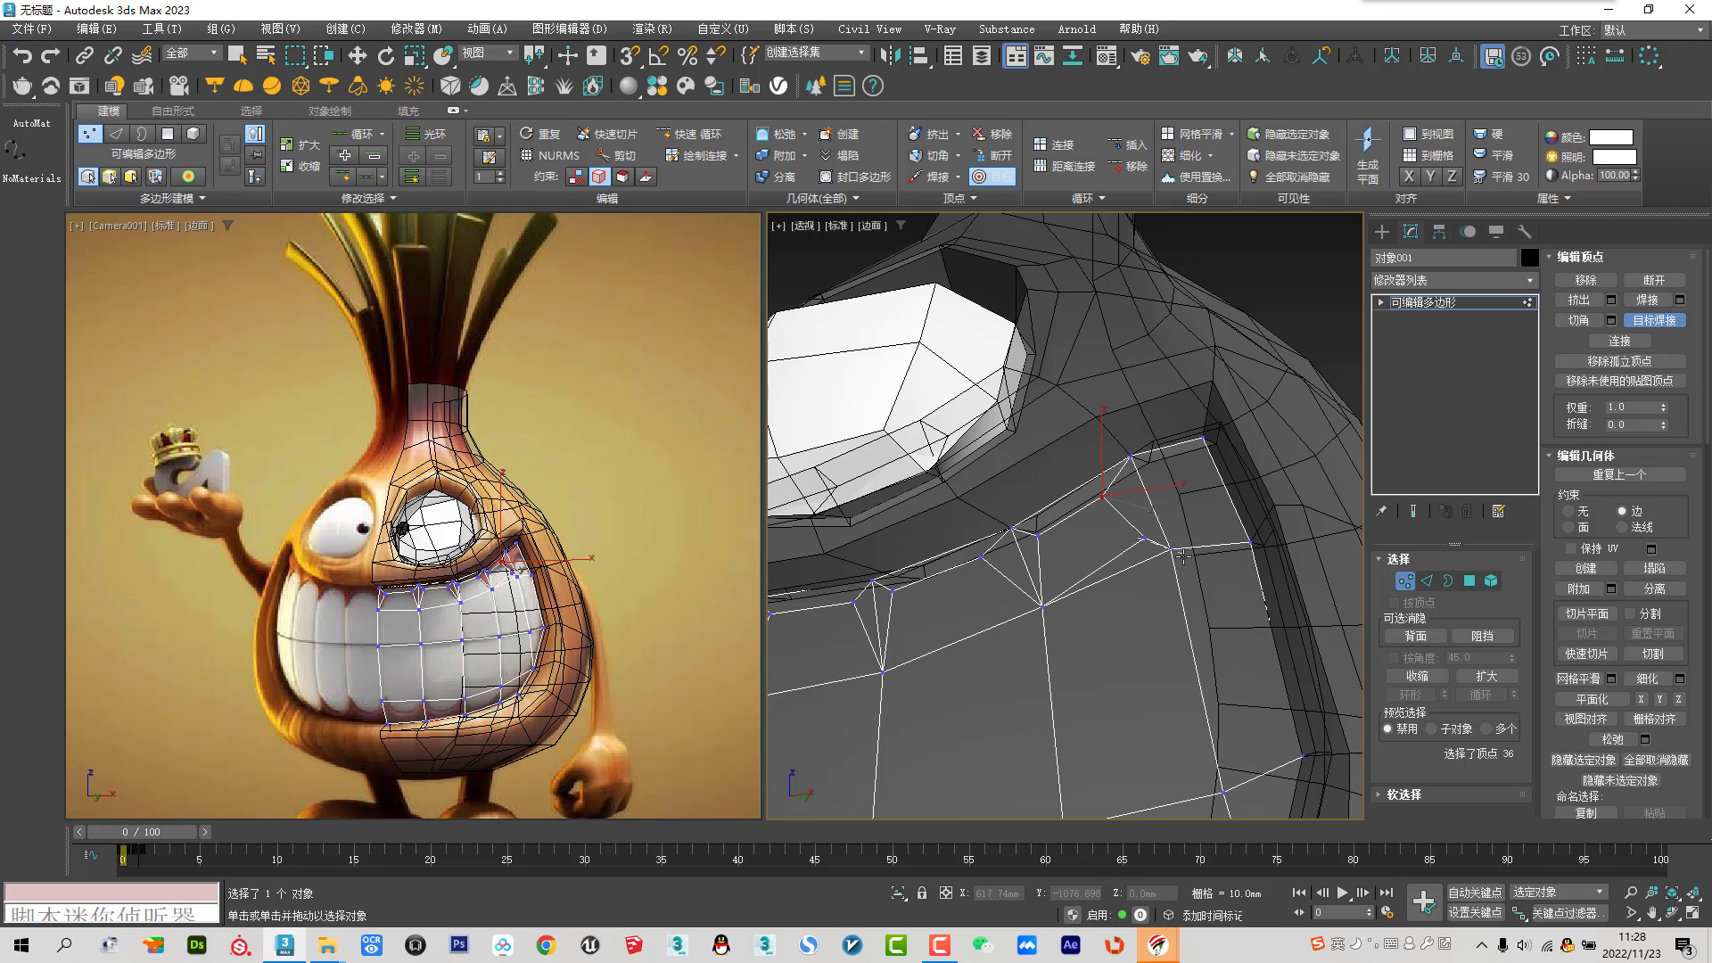
{"action": "left_click", "coordinate": [1174, 552]}
{"action": "key", "text": "w"}
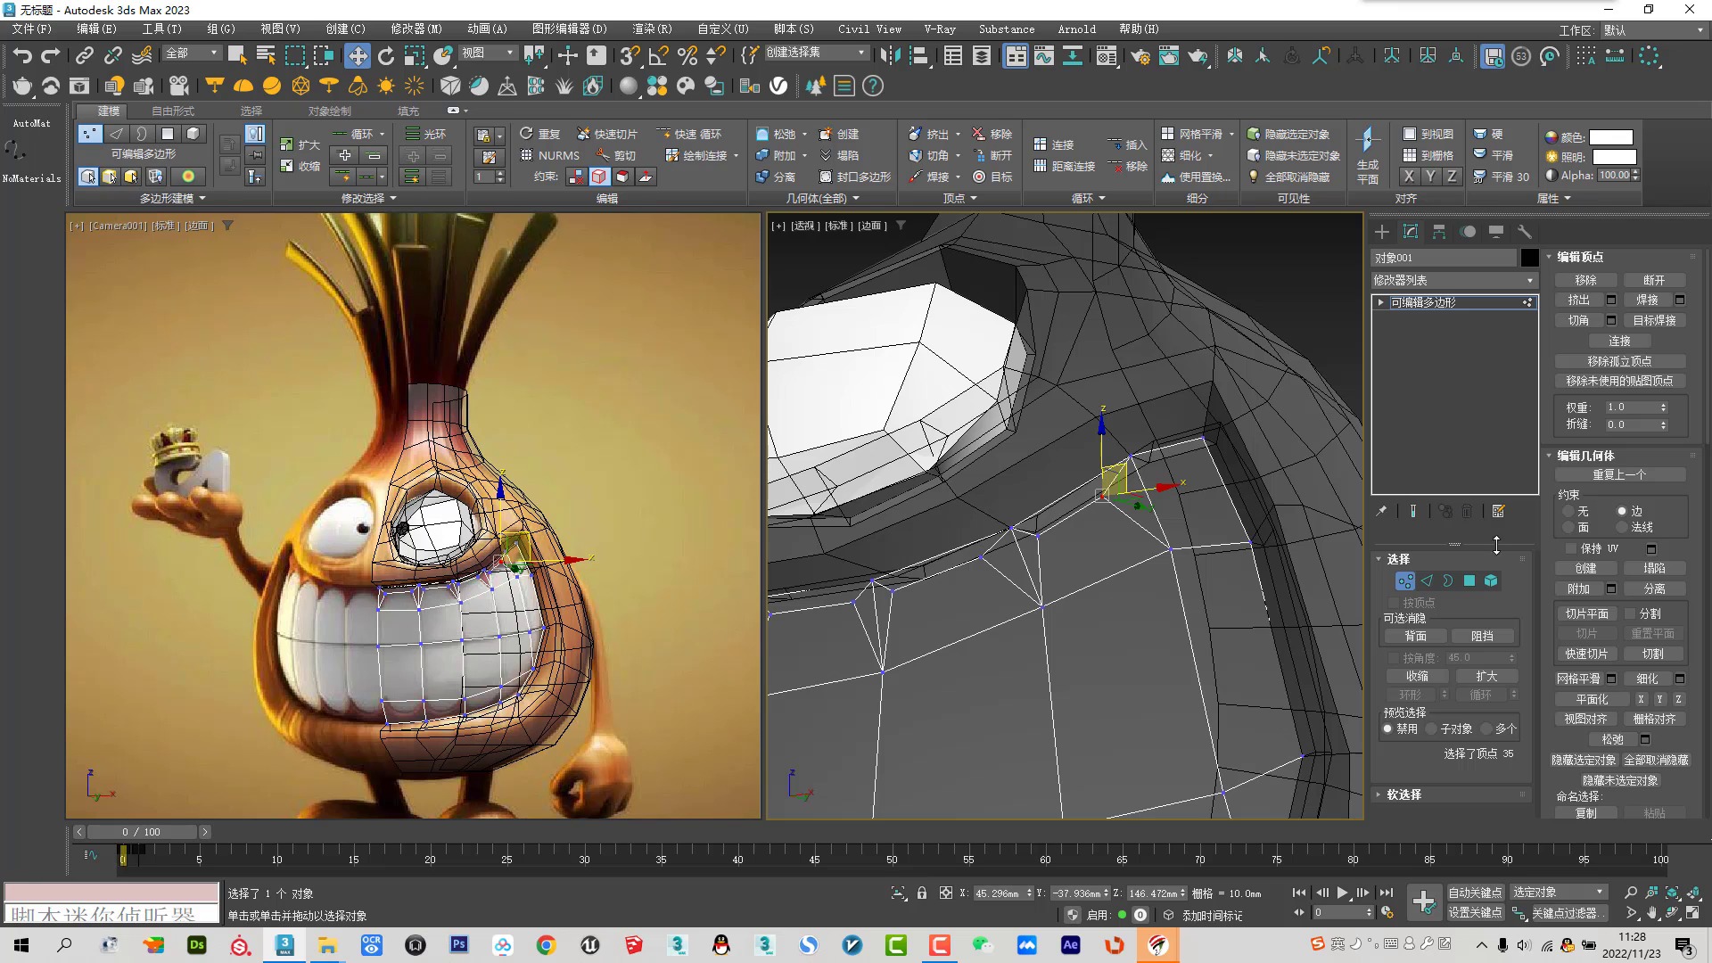
Inset the face near the eye rim and weld its corner onto the vertex below
{"action": "left_click", "coordinate": [1470, 580]}
{"action": "left_click", "coordinate": [1648, 320]}
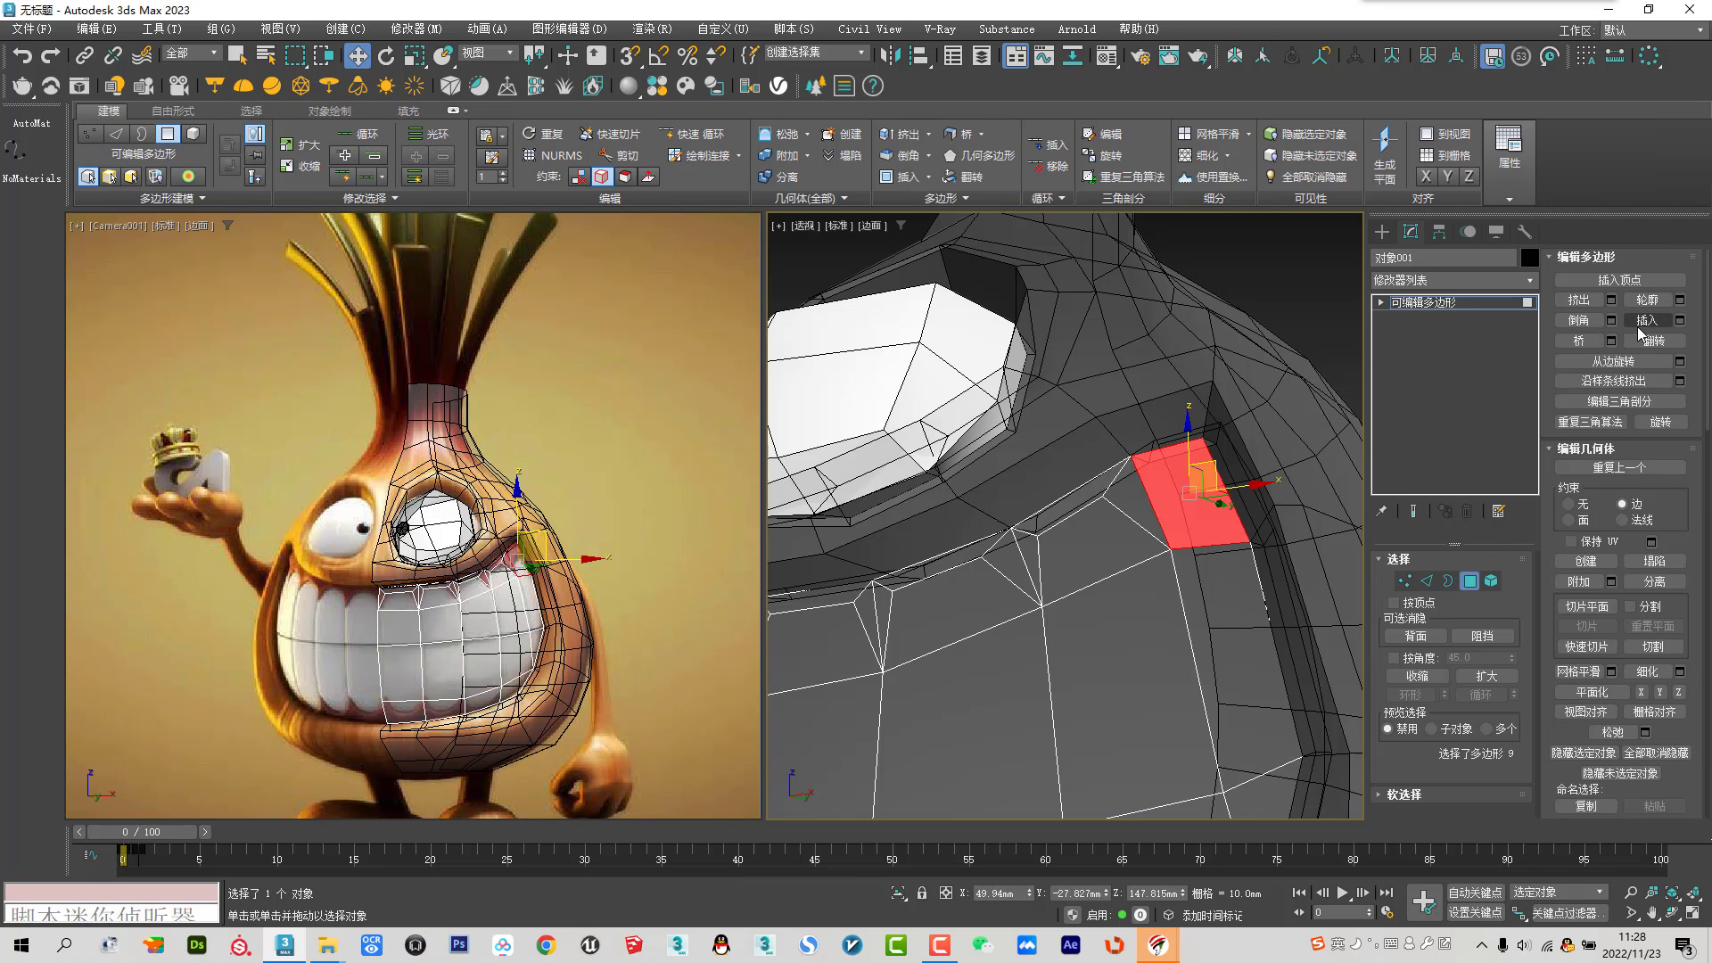
{"action": "left_click_drag", "start_coordinate": [1205, 474], "coordinate": [1207, 465]}
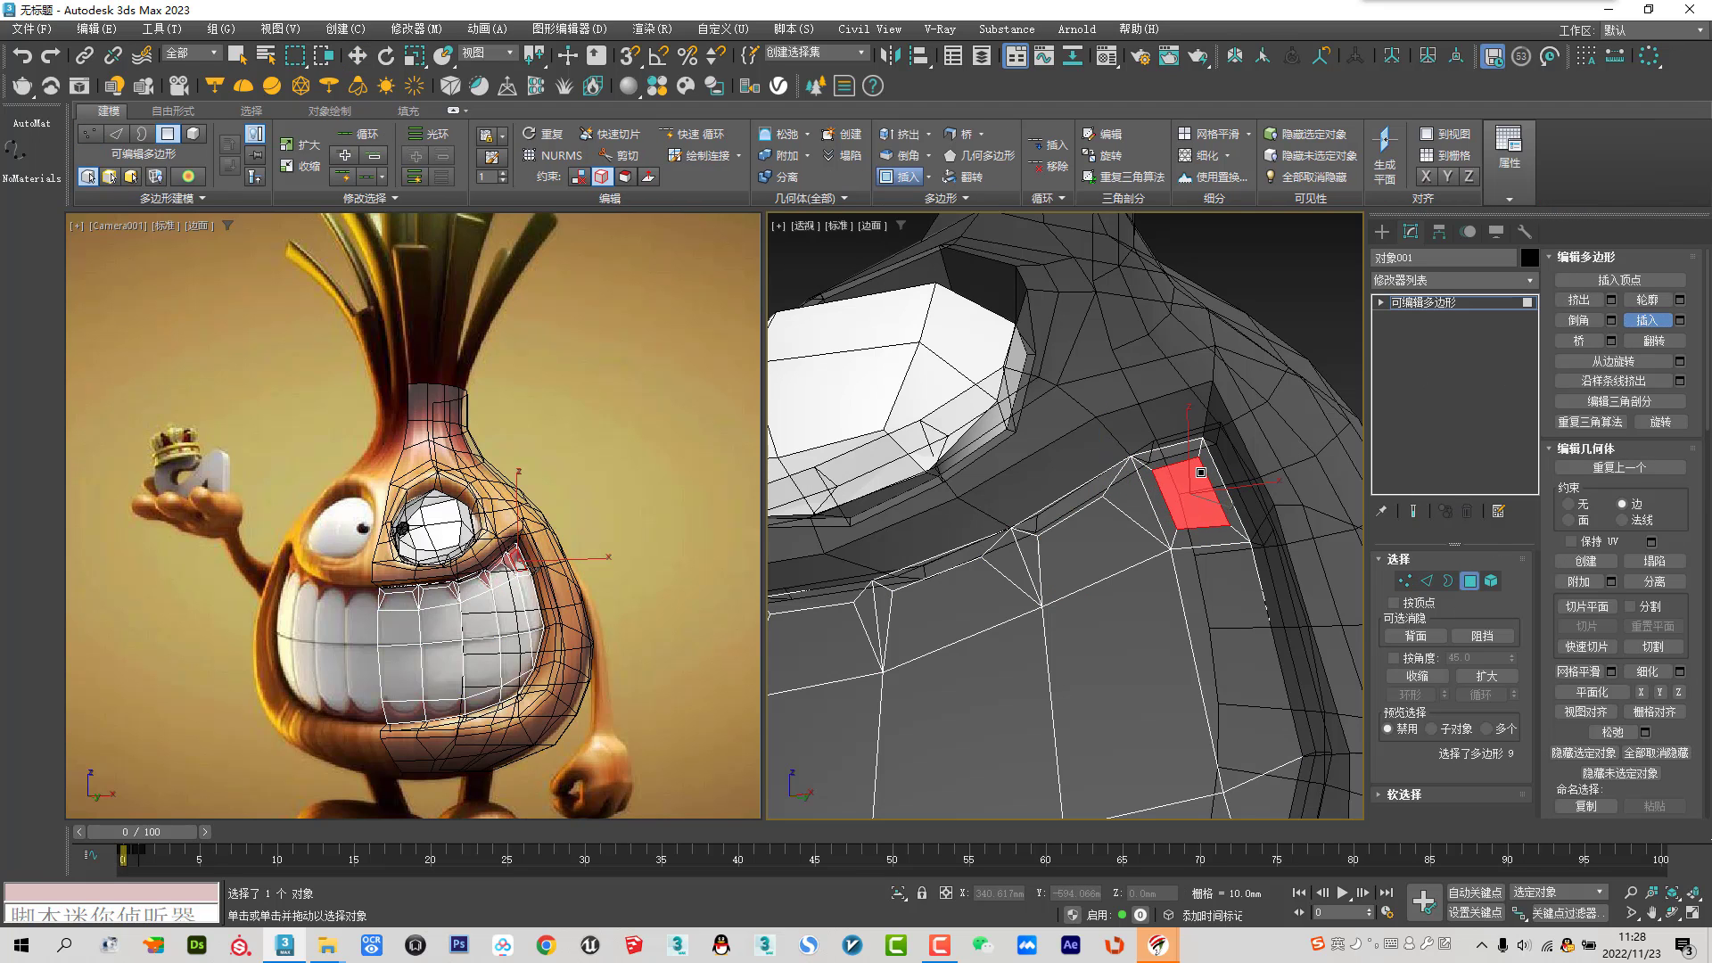
{"action": "key", "text": "w"}
{"action": "left_click", "coordinate": [1405, 580]}
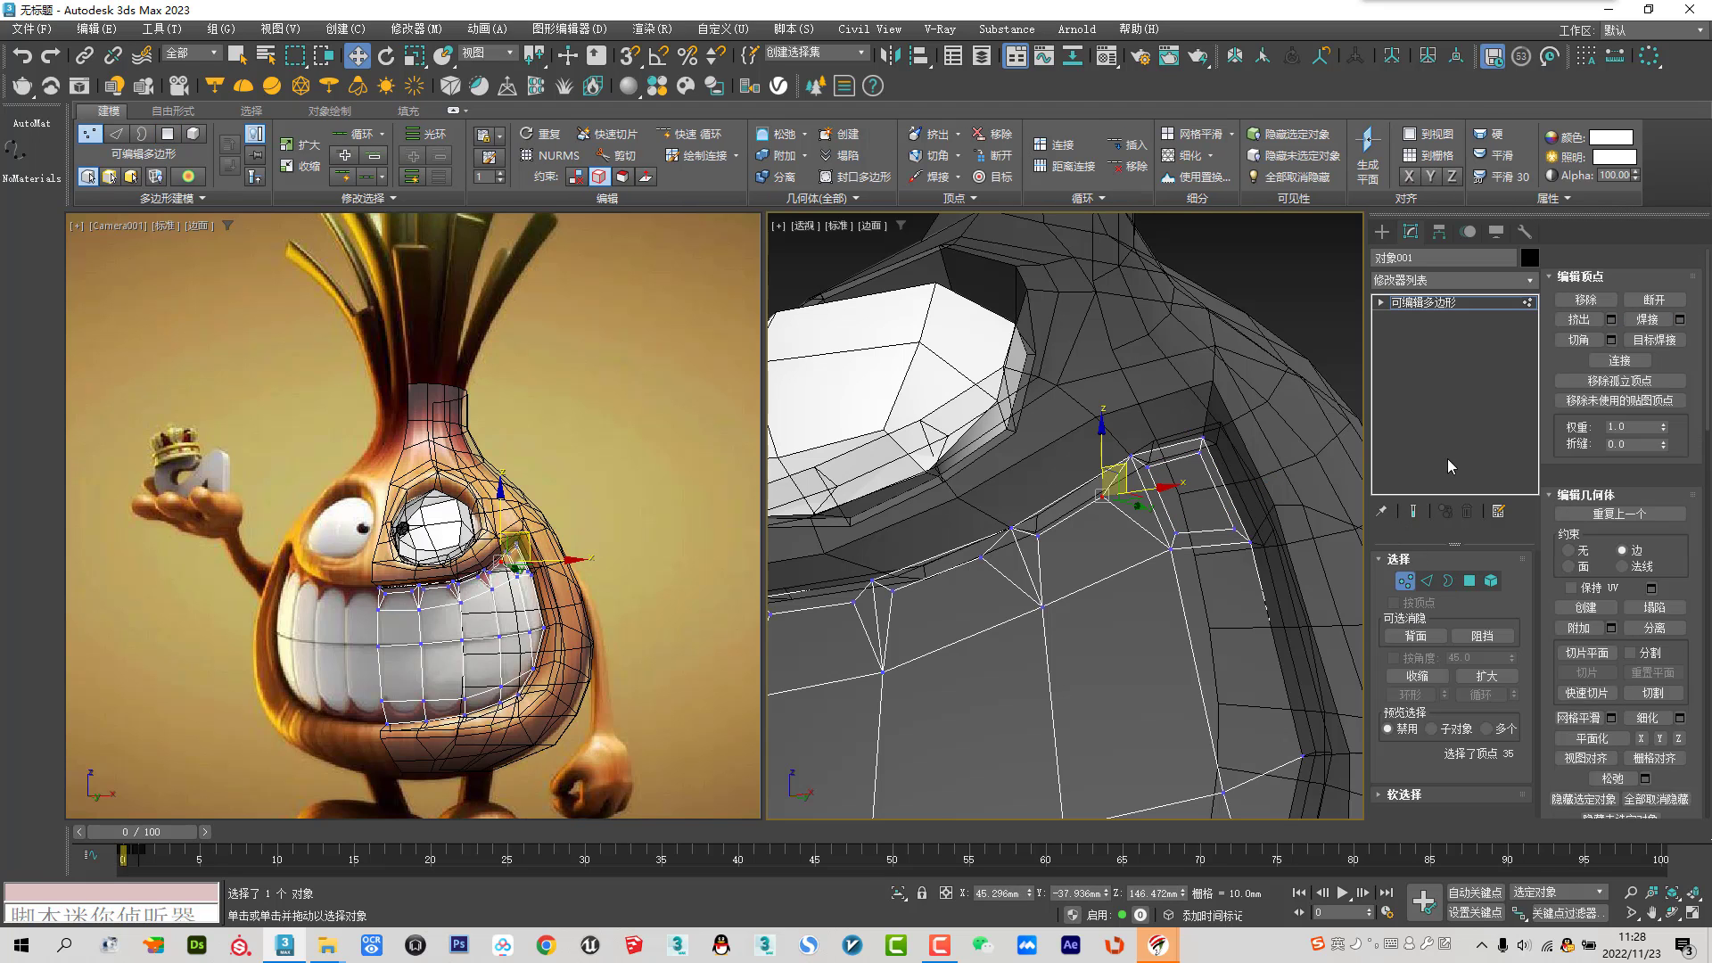
{"action": "left_click", "coordinate": [1655, 320]}
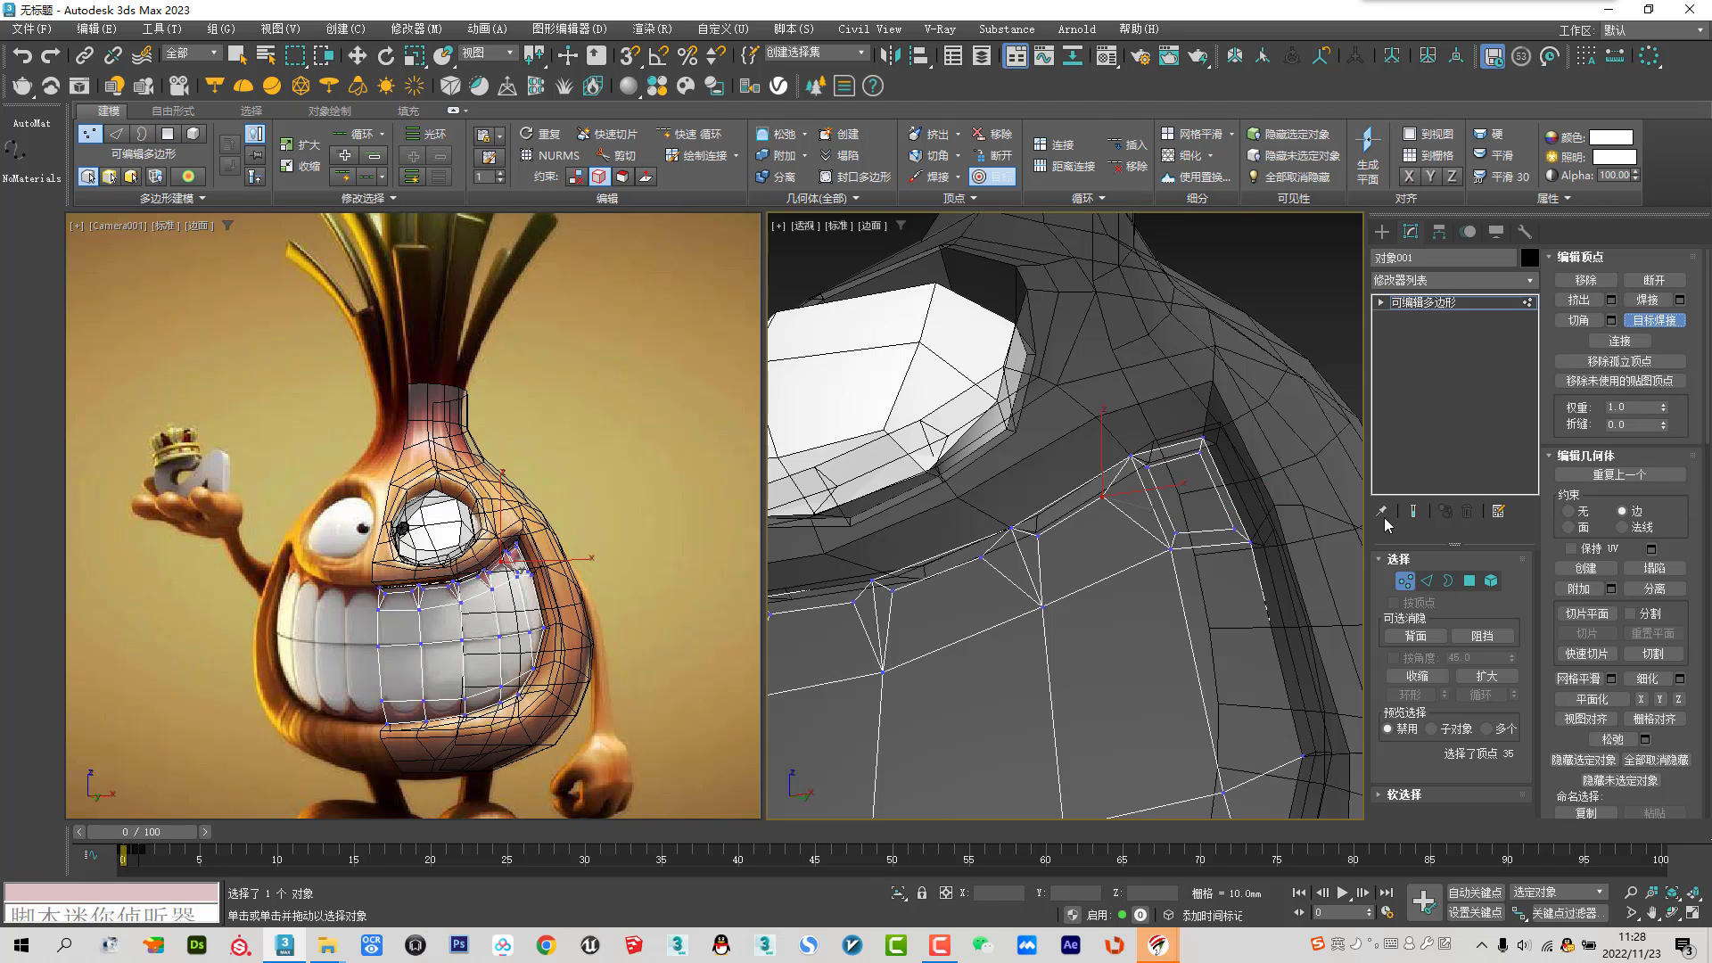
{"action": "left_click", "coordinate": [1168, 545]}
{"action": "key", "text": "w"}
Slide the mouth-corner vertex along its edge, then orbit to check the mouth border
{"action": "left_click", "coordinate": [1207, 455], "text": "ctrl"}
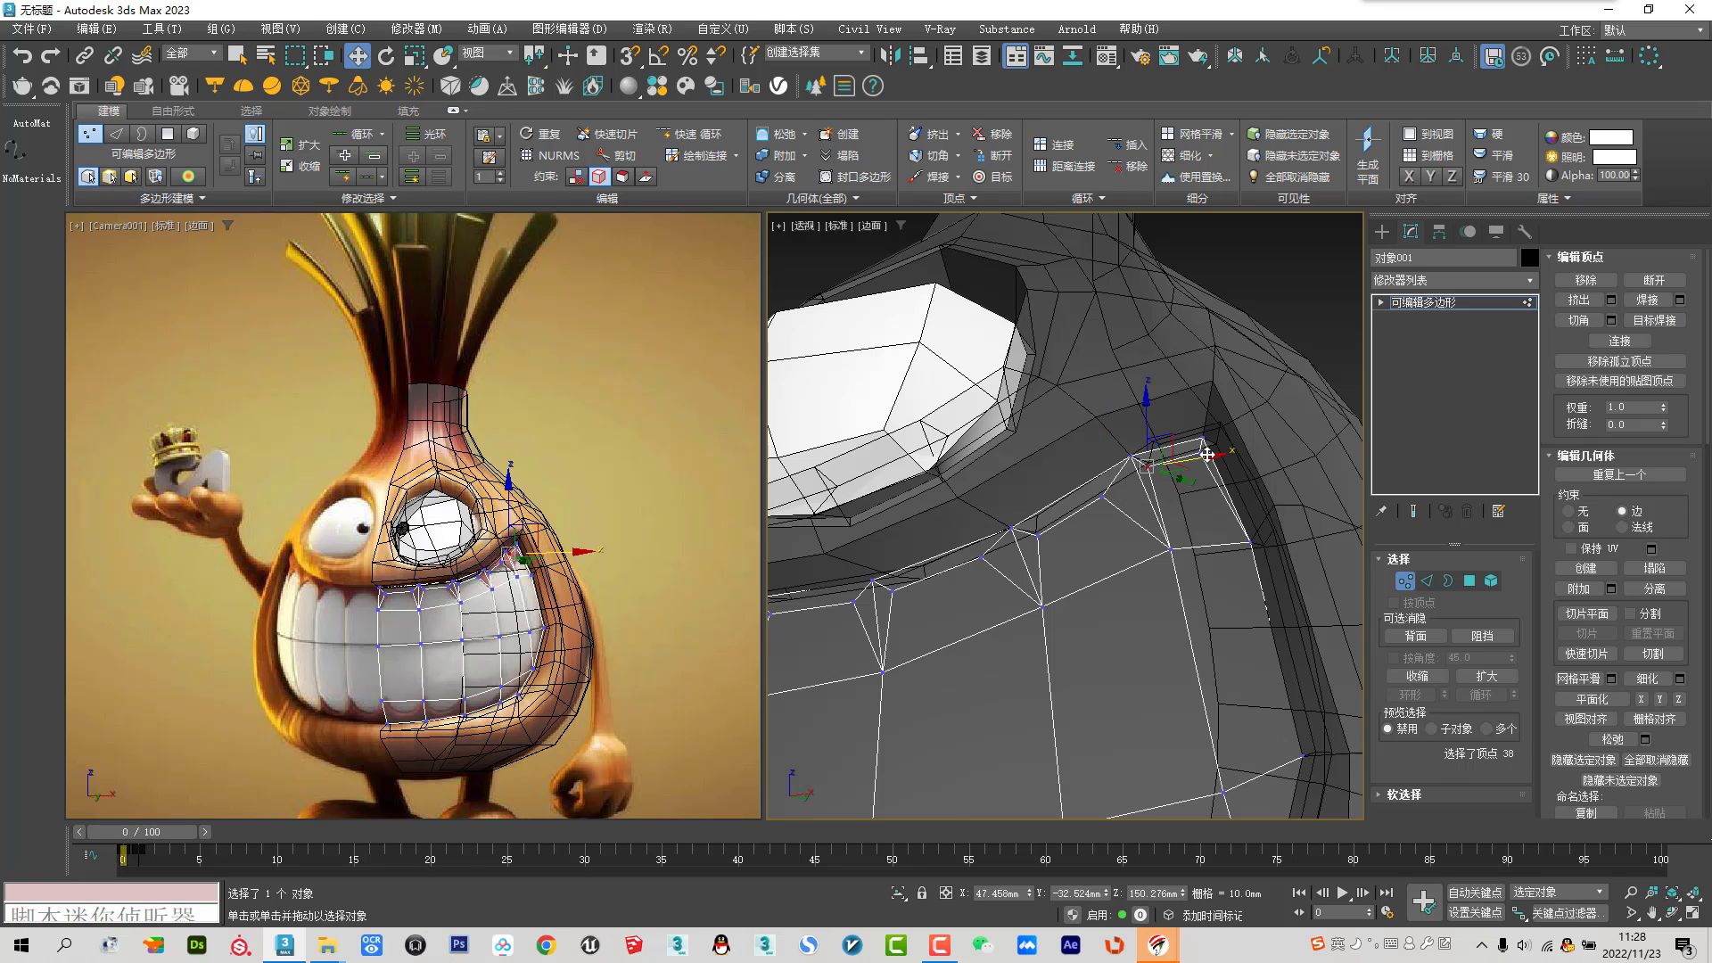
{"action": "left_click_drag", "start_coordinate": [1208, 454], "coordinate": [1182, 430]}
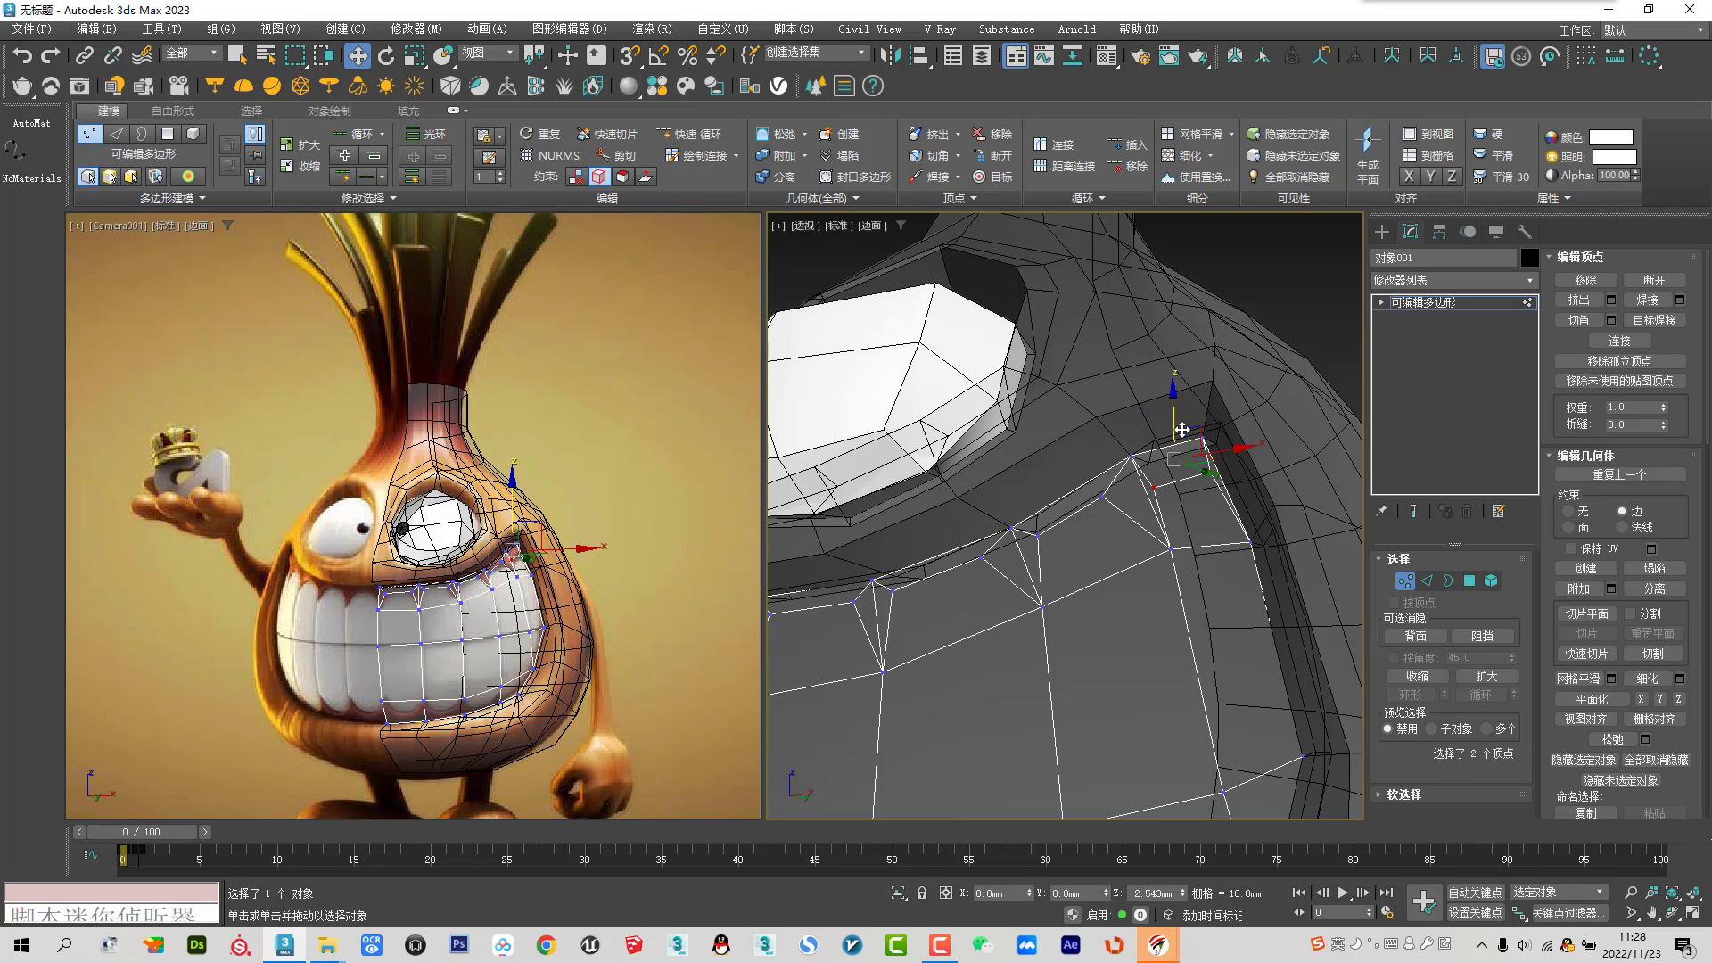
{"action": "key", "text": "ctrl+z"}
{"action": "key", "text": "ctrl+z"}
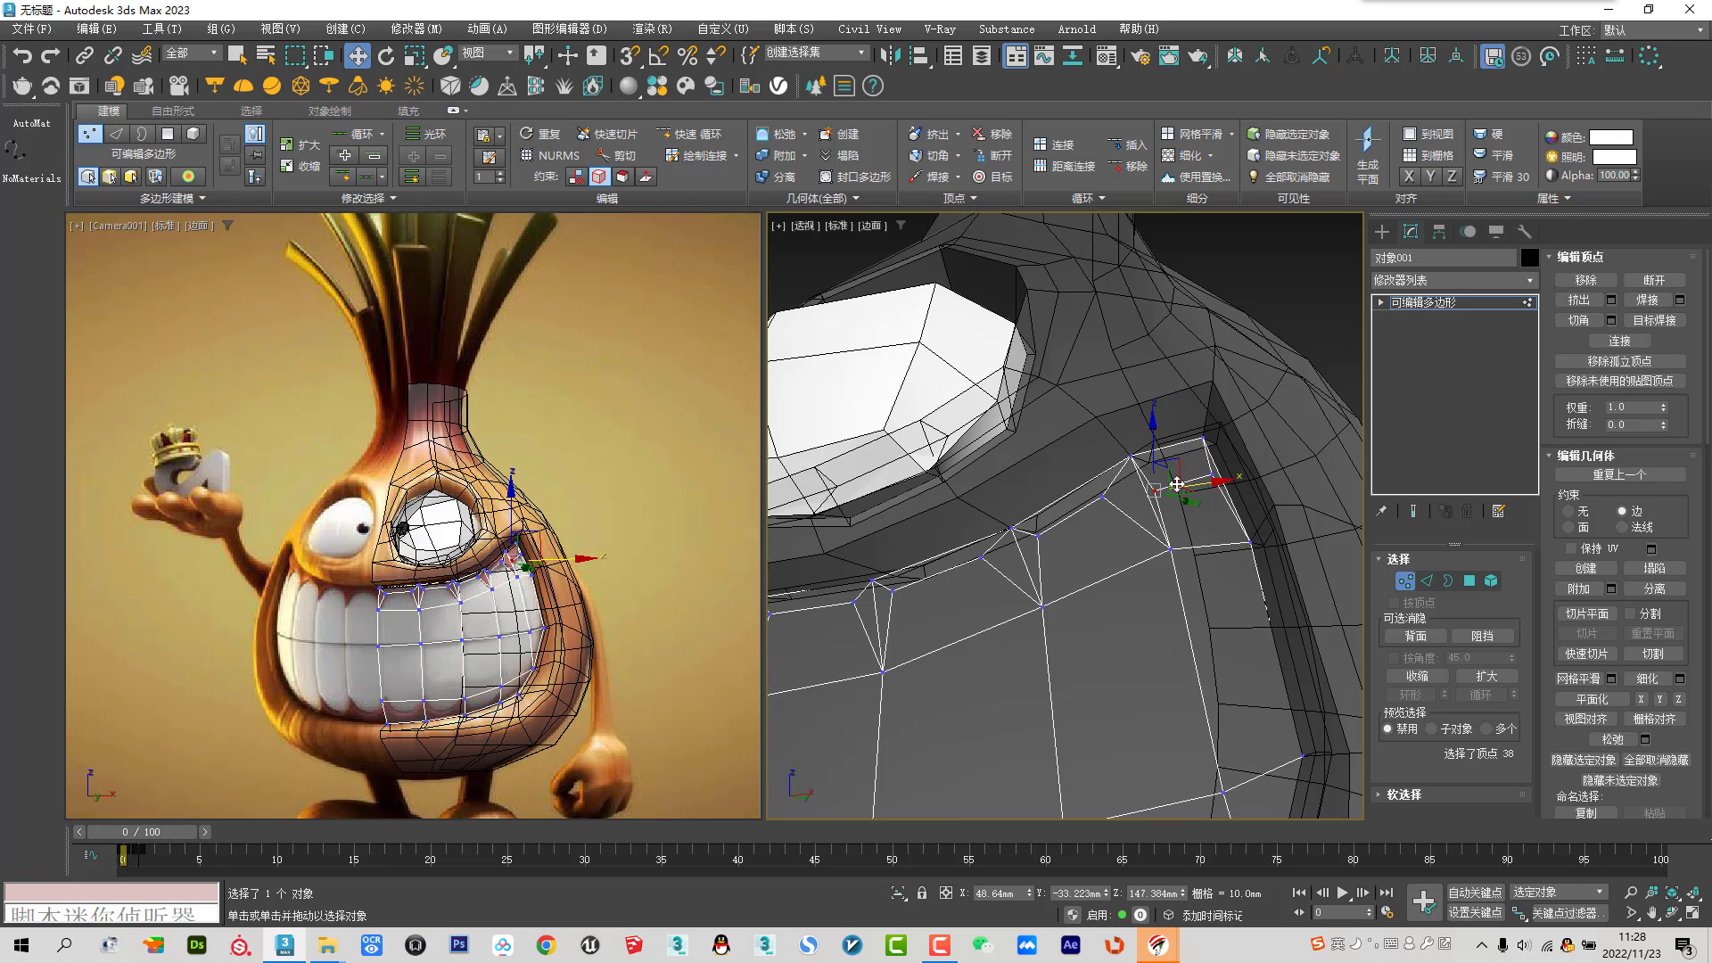
{"action": "scroll", "coordinate": [1199, 481], "scroll_direction": "up", "scroll_amount": 4}
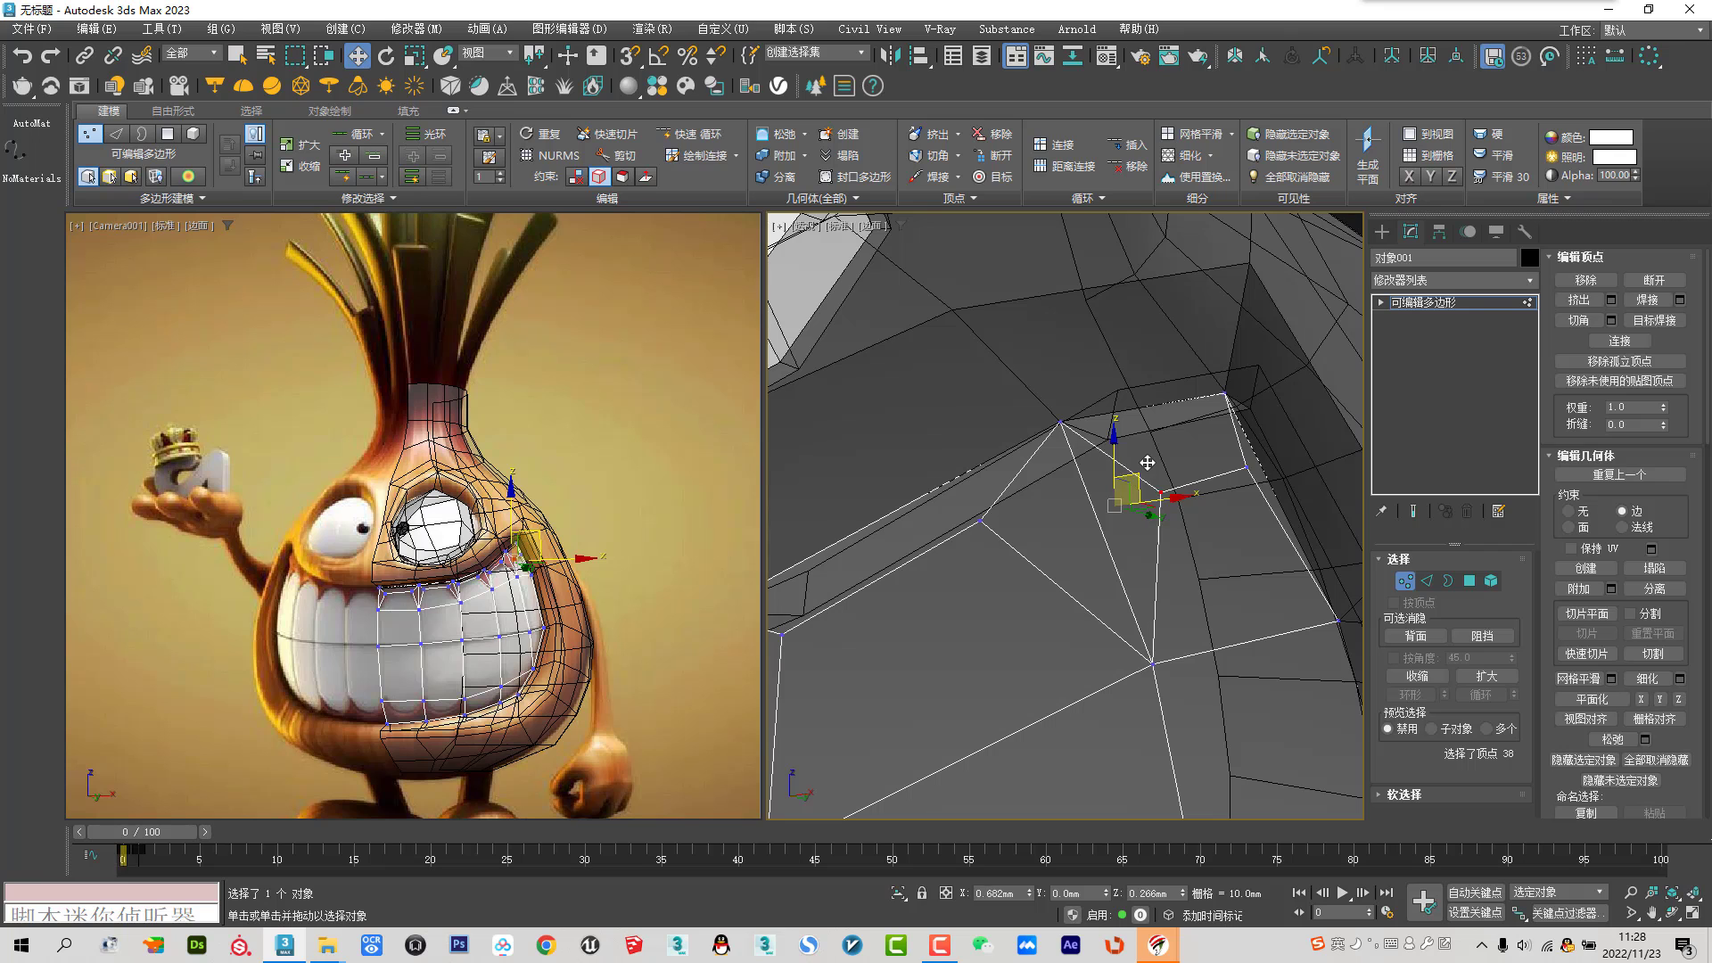
{"action": "scroll", "coordinate": [1129, 475], "scroll_direction": "down", "scroll_amount": 8}
{"action": "scroll", "coordinate": [1129, 476], "scroll_direction": "up", "scroll_amount": 6}
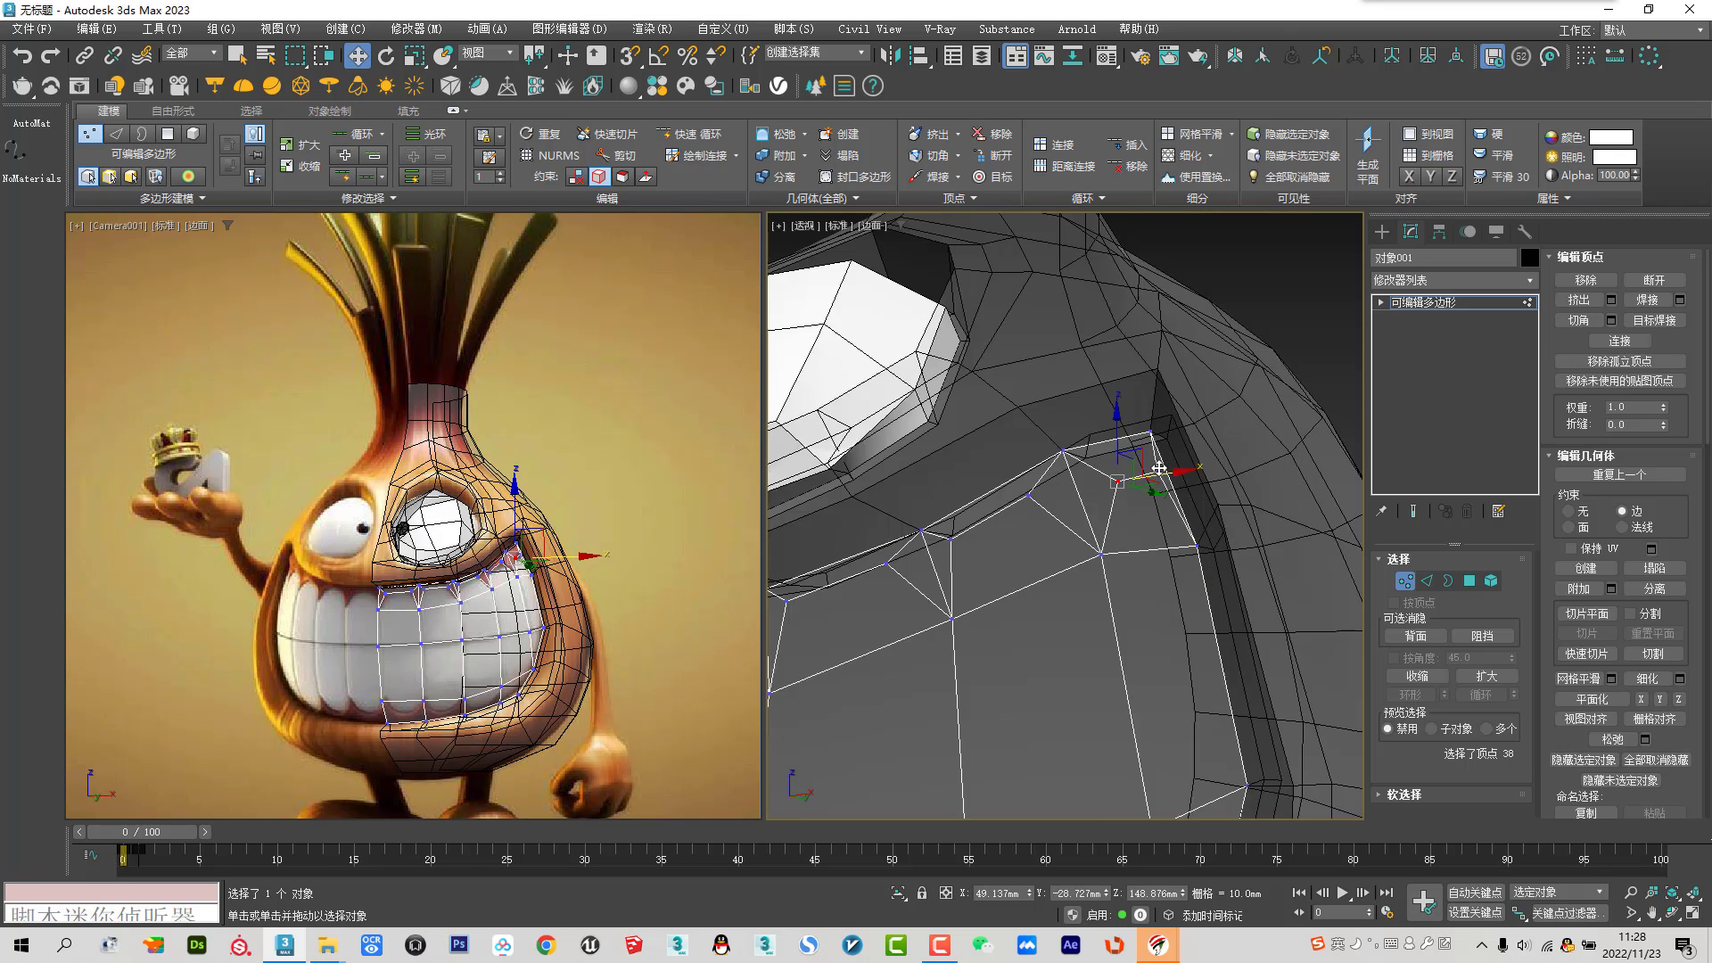
{"action": "left_click", "coordinate": [1157, 471], "text": "alt"}
{"action": "left_click_drag", "start_coordinate": [1182, 446], "coordinate": [1173, 453]}
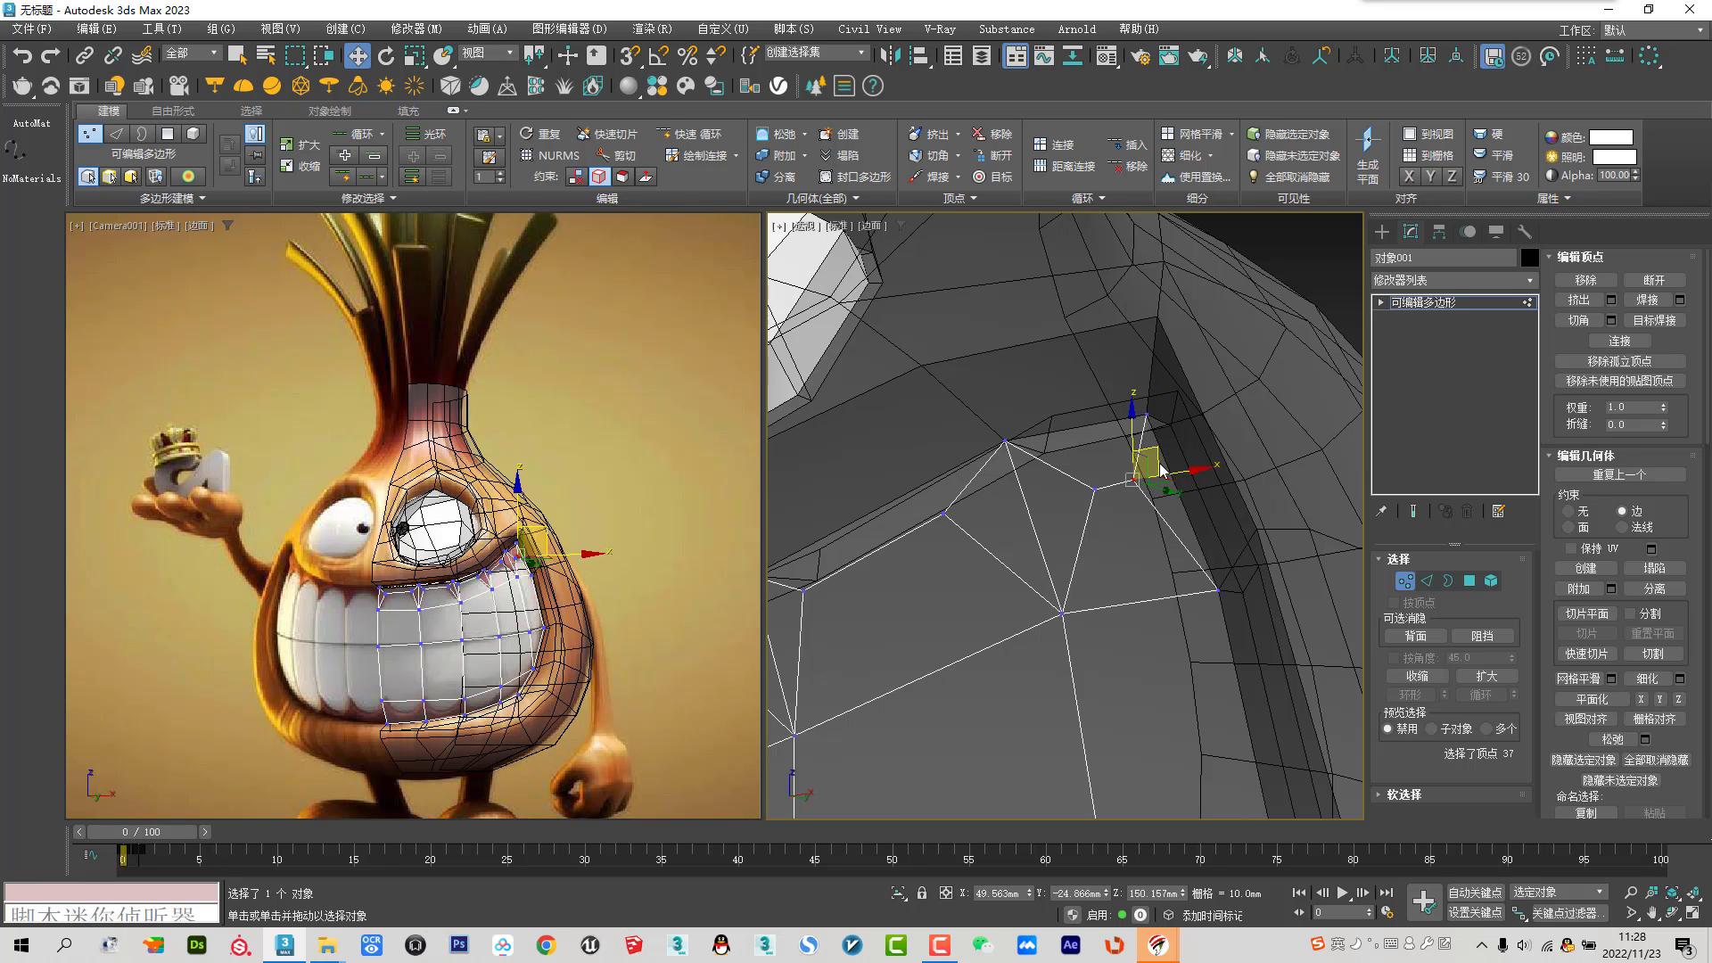
{"action": "scroll", "coordinate": [1175, 451], "scroll_direction": "down", "scroll_amount": 6}
{"action": "mouse_move", "coordinate": [1159, 454]}
{"action": "middle_mouse_down", "text": "alt"}
{"action": "mouse_move", "coordinate": [1097, 500]}
{"action": "mouse_move", "coordinate": [1154, 485]}
{"action": "middle_mouse_up", "text": "alt"}
{"action": "scroll", "coordinate": [1078, 517], "scroll_direction": "up", "scroll_amount": 6}
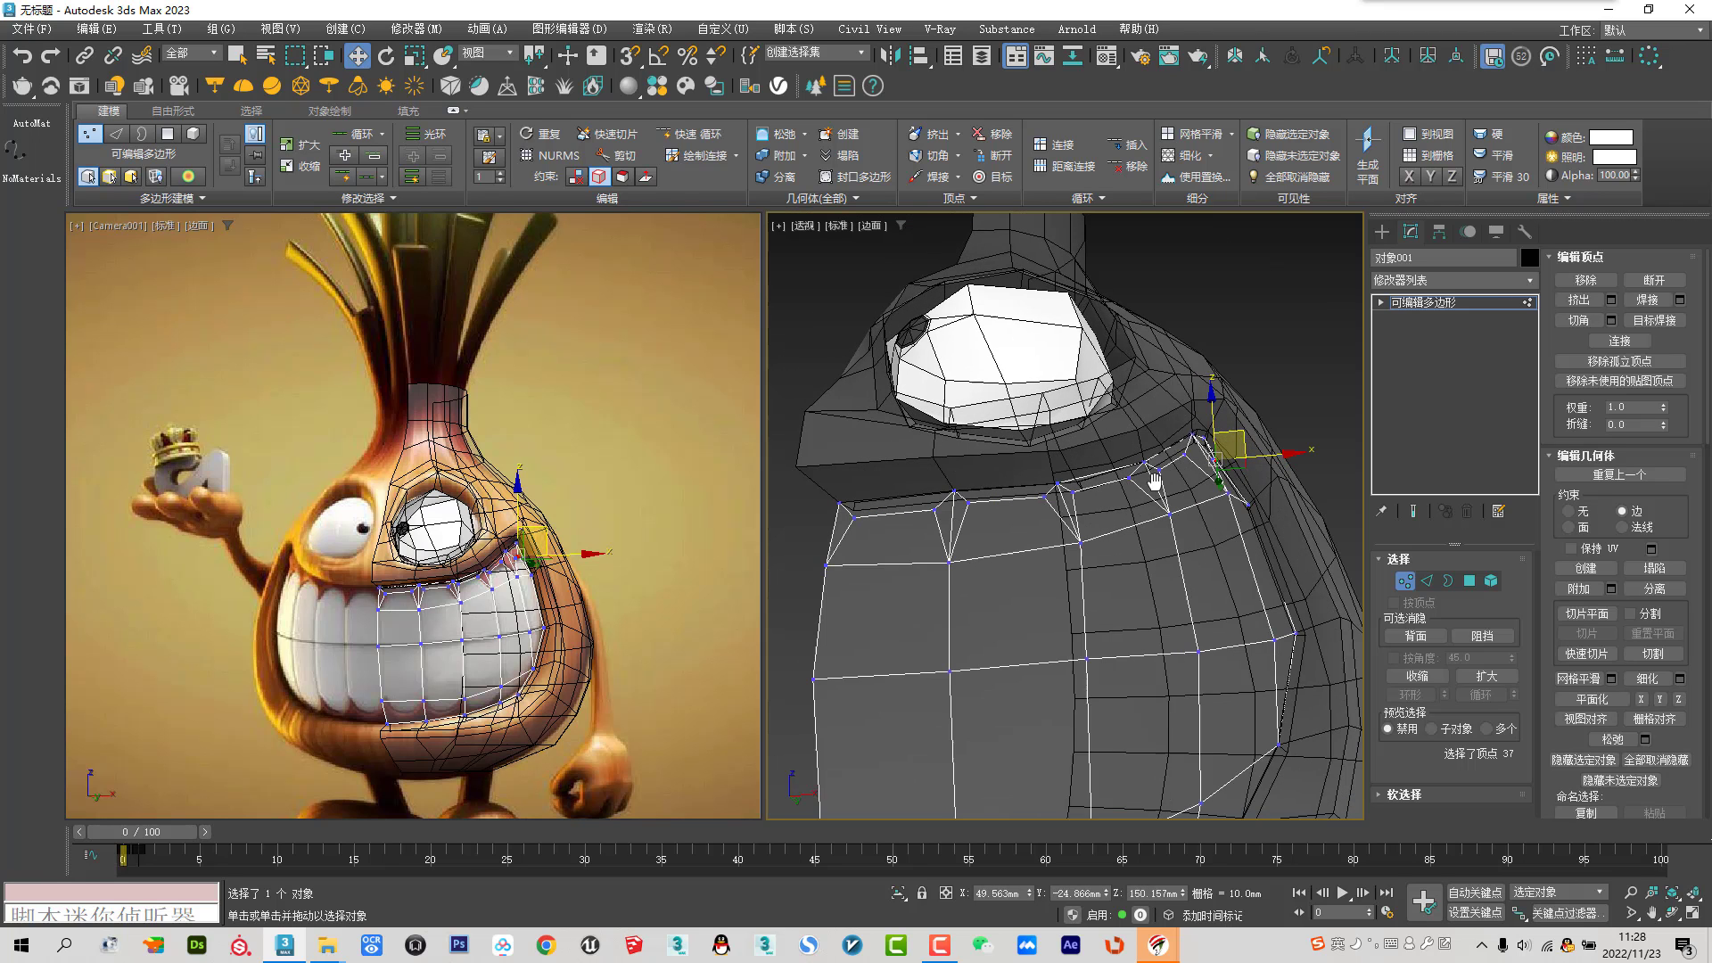
Select the 15 tooth-spike polygons along the upper mouth edge
{"action": "left_click", "coordinate": [858, 525]}
{"action": "left_click", "coordinate": [918, 506], "text": "ctrl"}
{"action": "left_click", "coordinate": [991, 497], "text": "ctrl"}
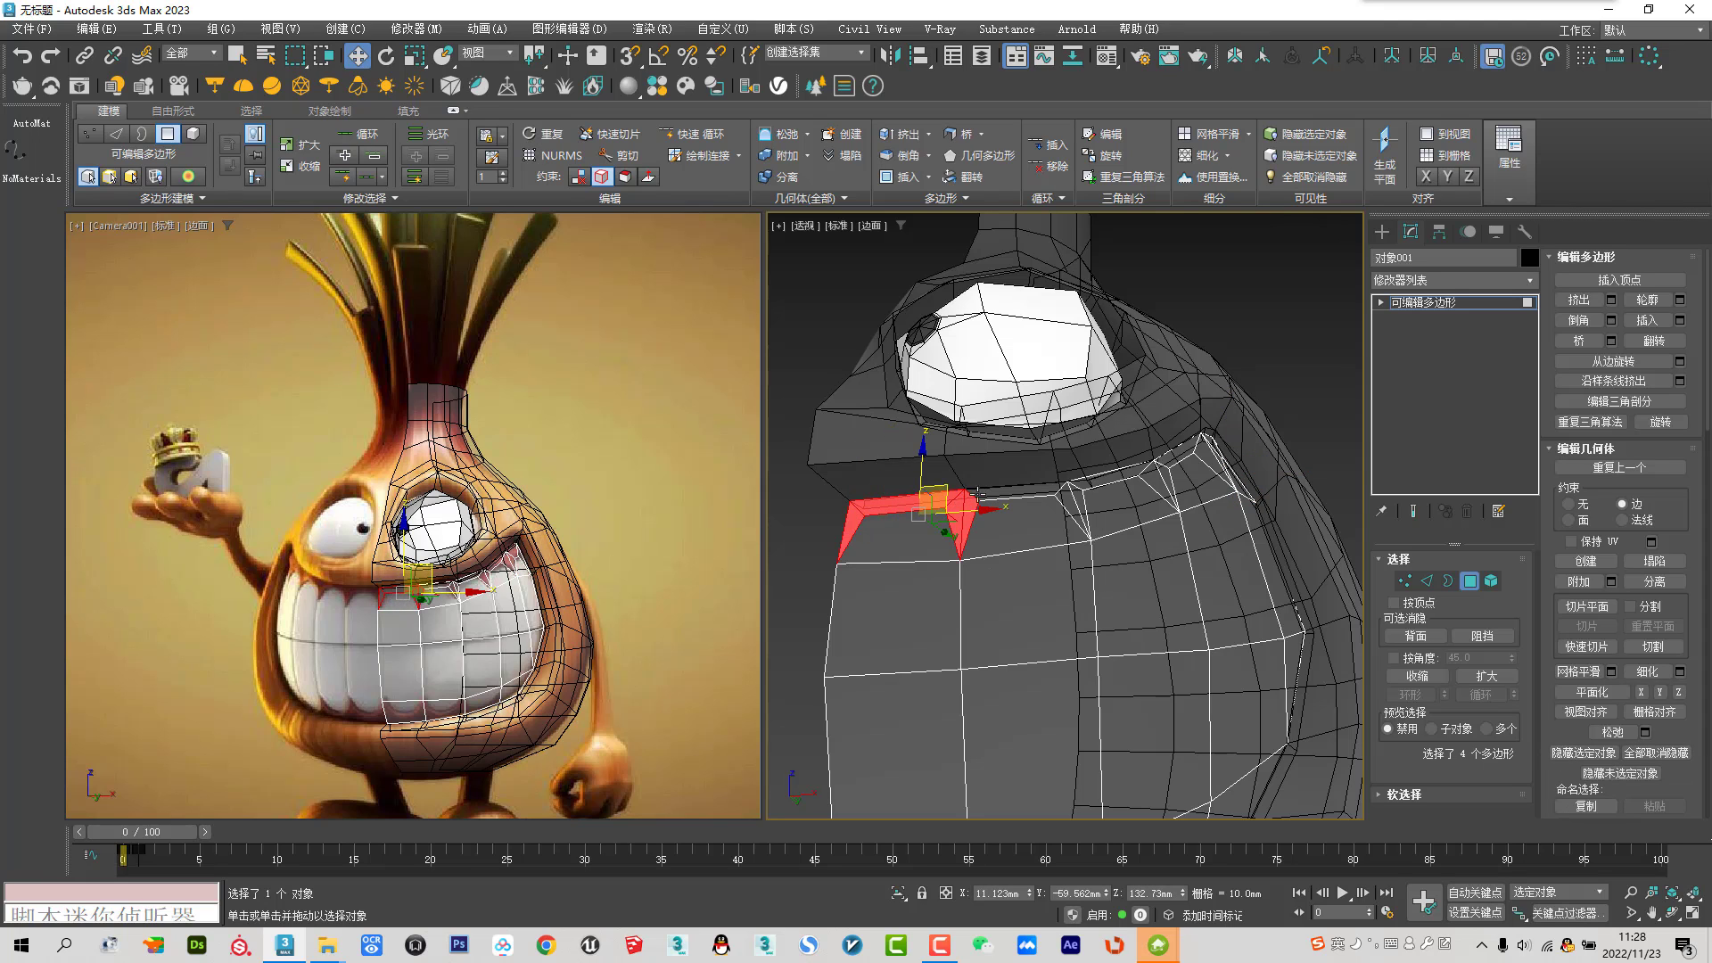
{"action": "left_click", "coordinate": [1037, 493], "text": "ctrl"}
{"action": "left_click", "coordinate": [1084, 490], "text": "ctrl"}
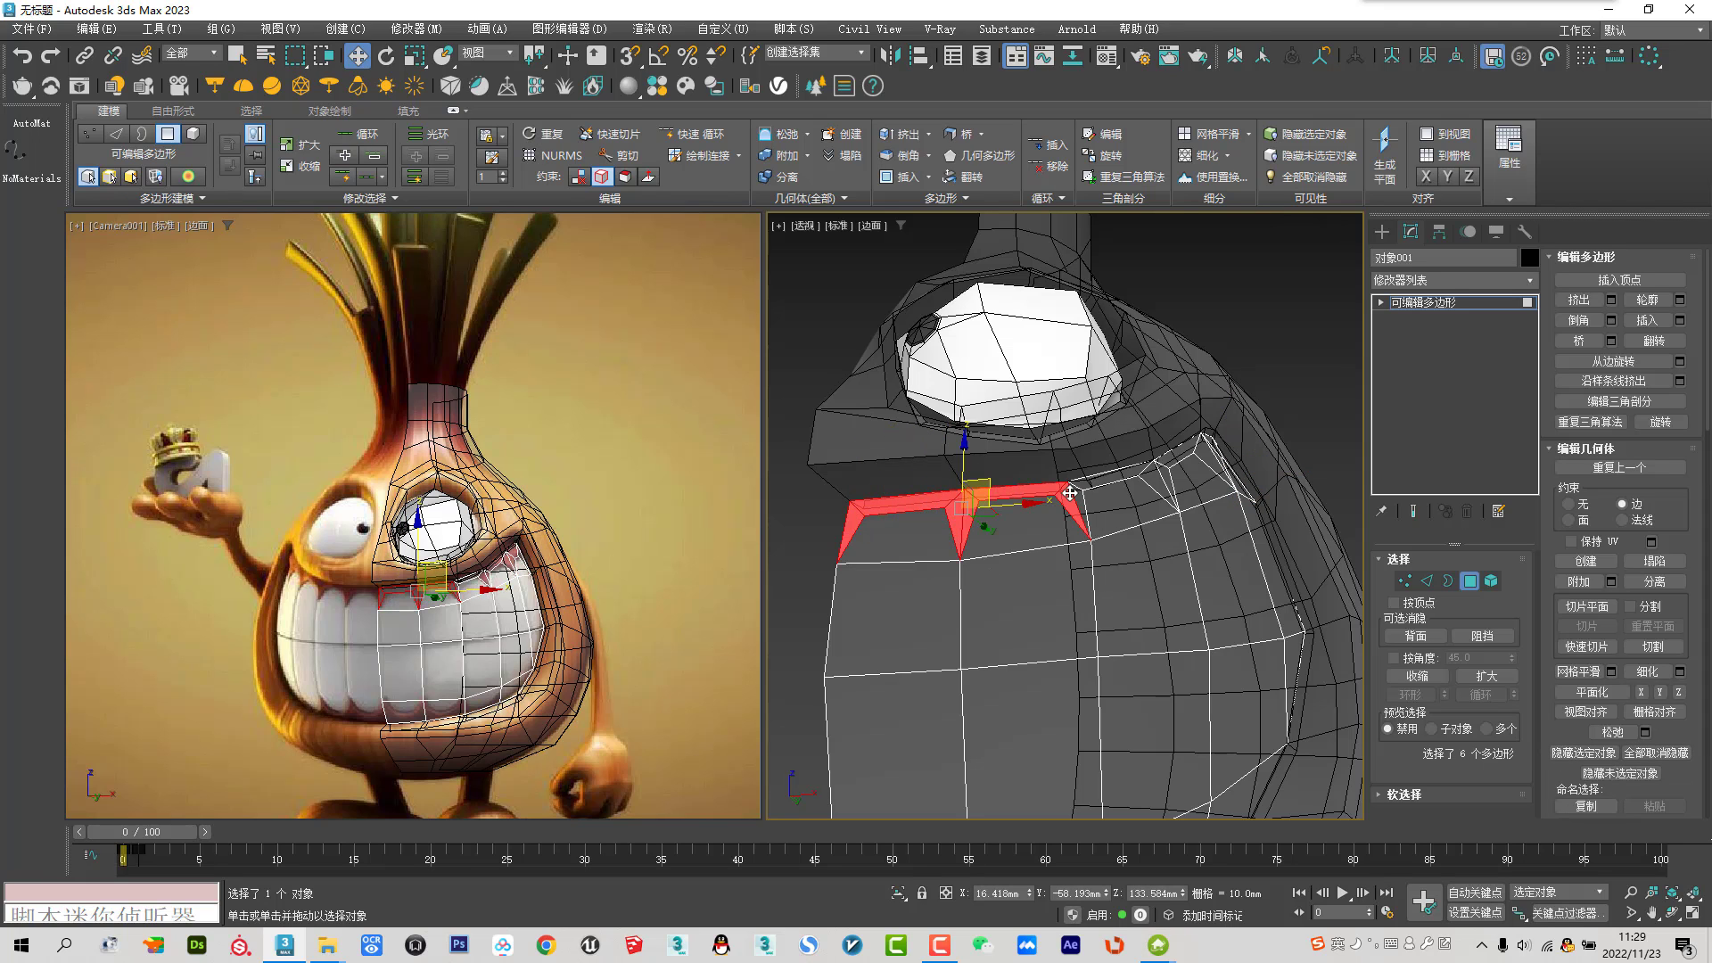
{"action": "left_click", "coordinate": [1114, 482], "text": "ctrl"}
{"action": "left_click", "coordinate": [1144, 471], "text": "ctrl"}
{"action": "left_click", "coordinate": [1160, 472], "text": "ctrl"}
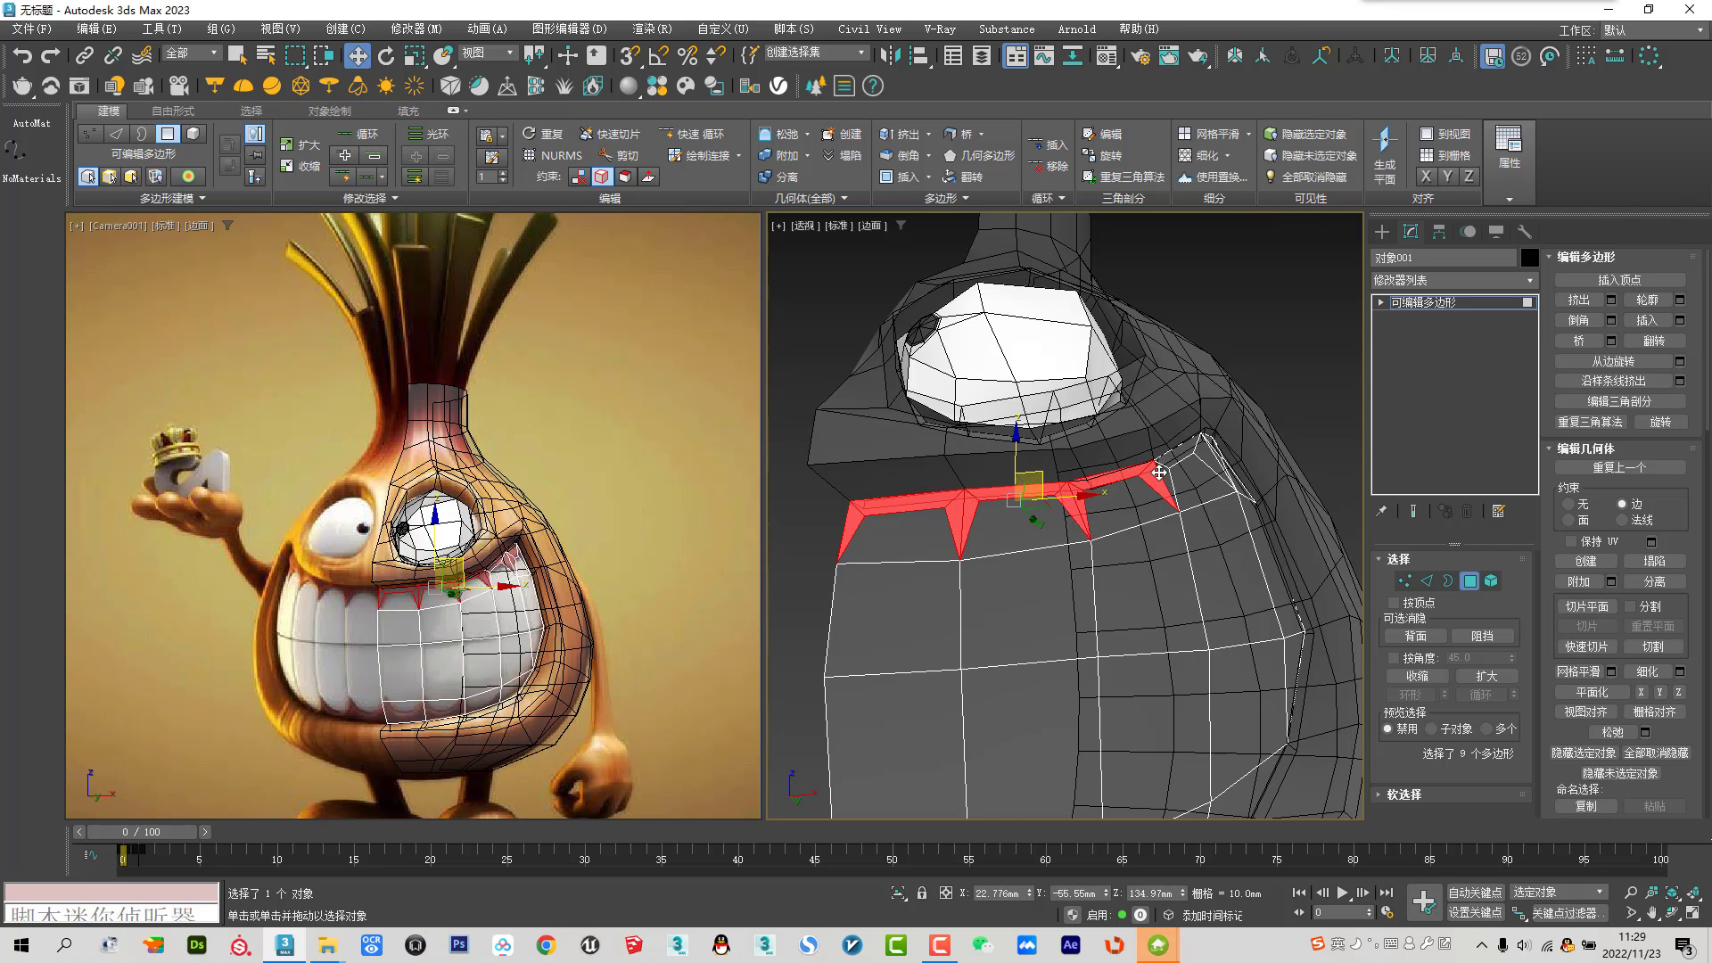
{"action": "left_click", "coordinate": [1170, 462], "text": "ctrl"}
{"action": "left_click", "coordinate": [1180, 454], "text": "ctrl"}
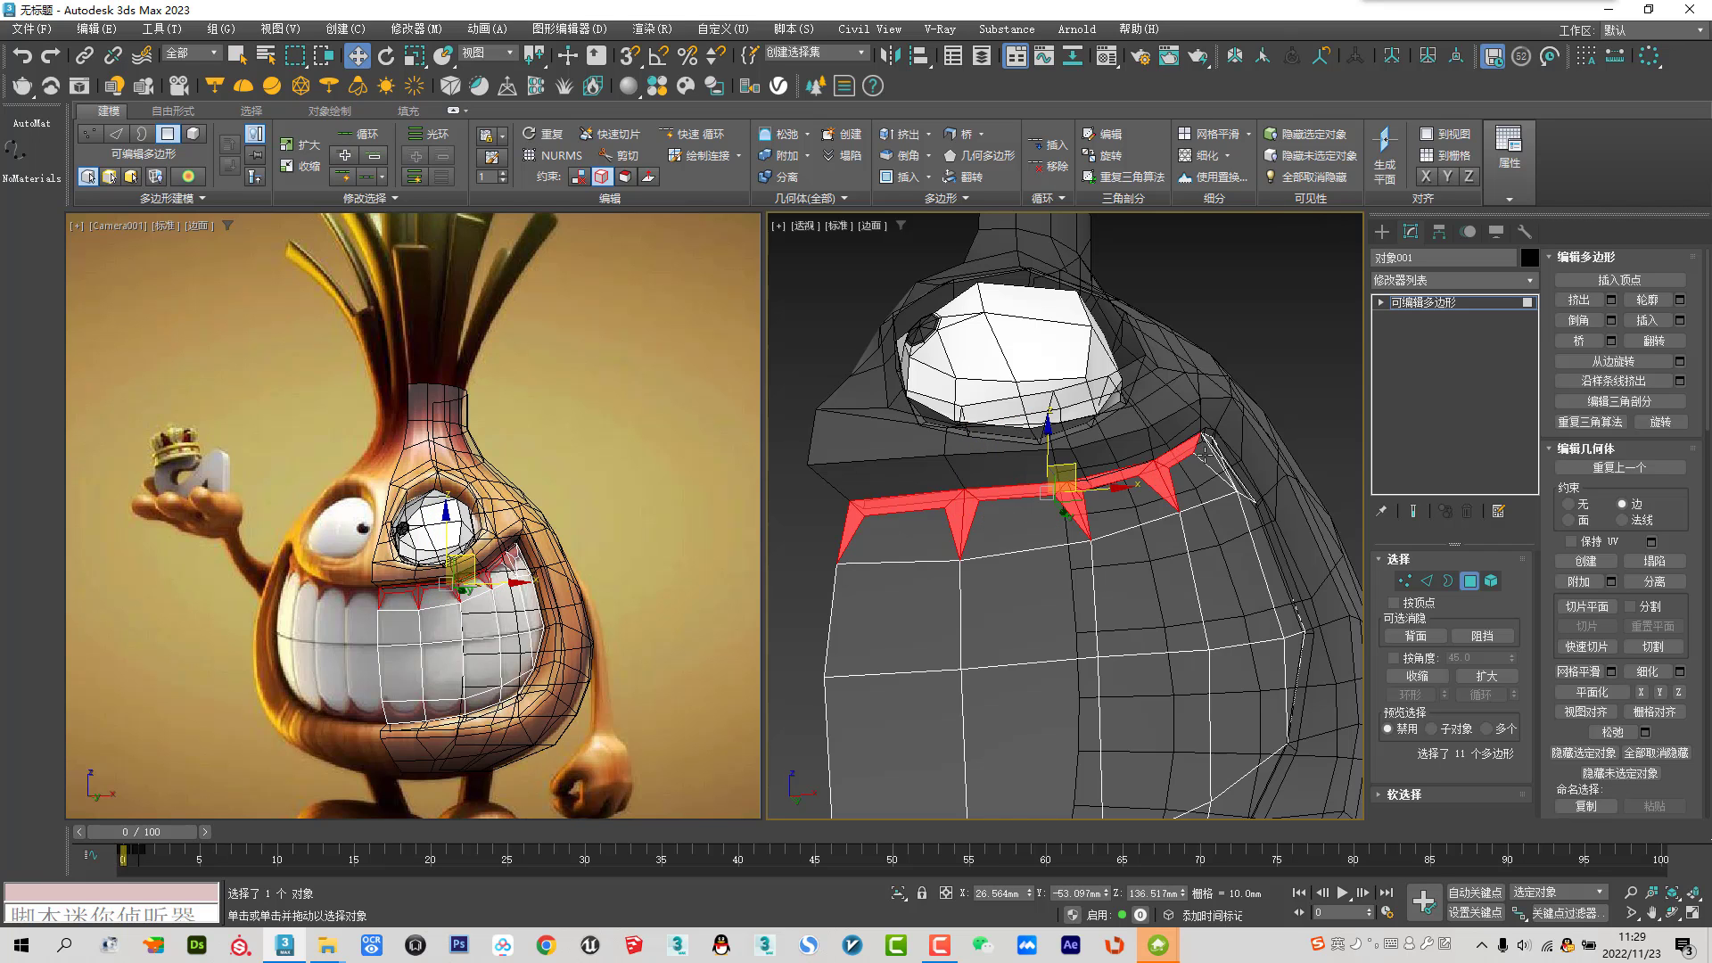
{"action": "left_click", "coordinate": [1203, 455], "text": "ctrl"}
{"action": "middle_click_drag", "start_coordinate": [1250, 511], "coordinate": [1280, 444], "text": "alt"}
{"action": "left_click", "coordinate": [1281, 444], "text": "ctrl"}
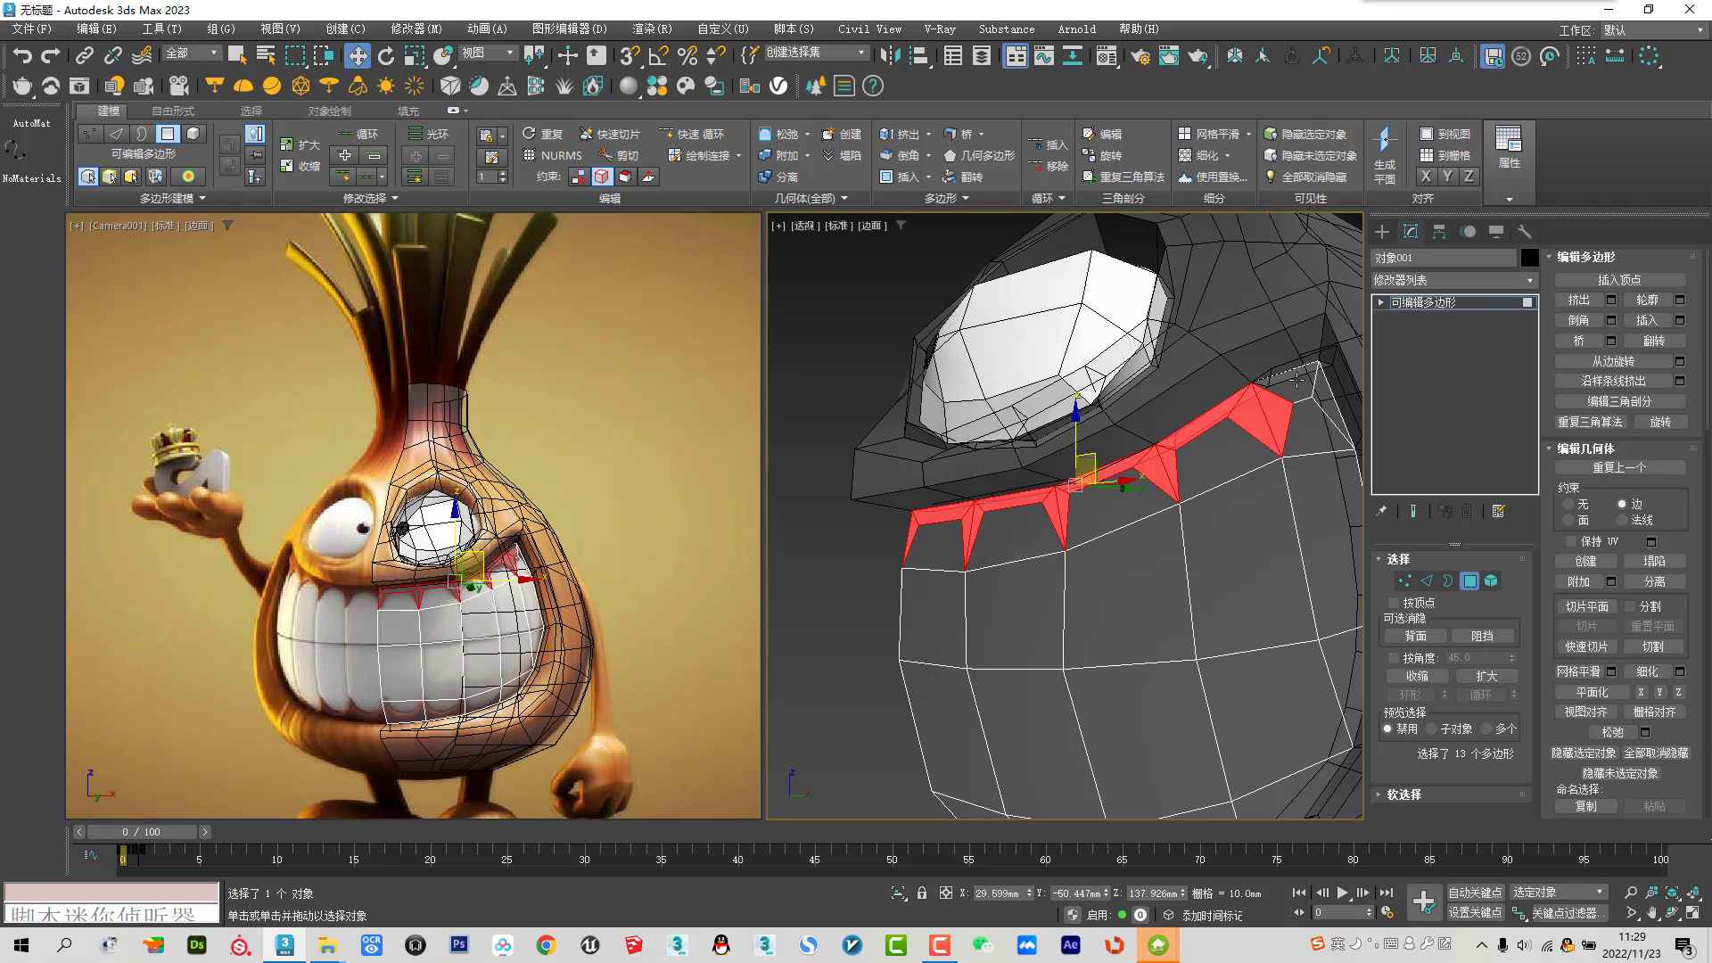
{"action": "left_click", "coordinate": [1297, 379], "text": "ctrl"}
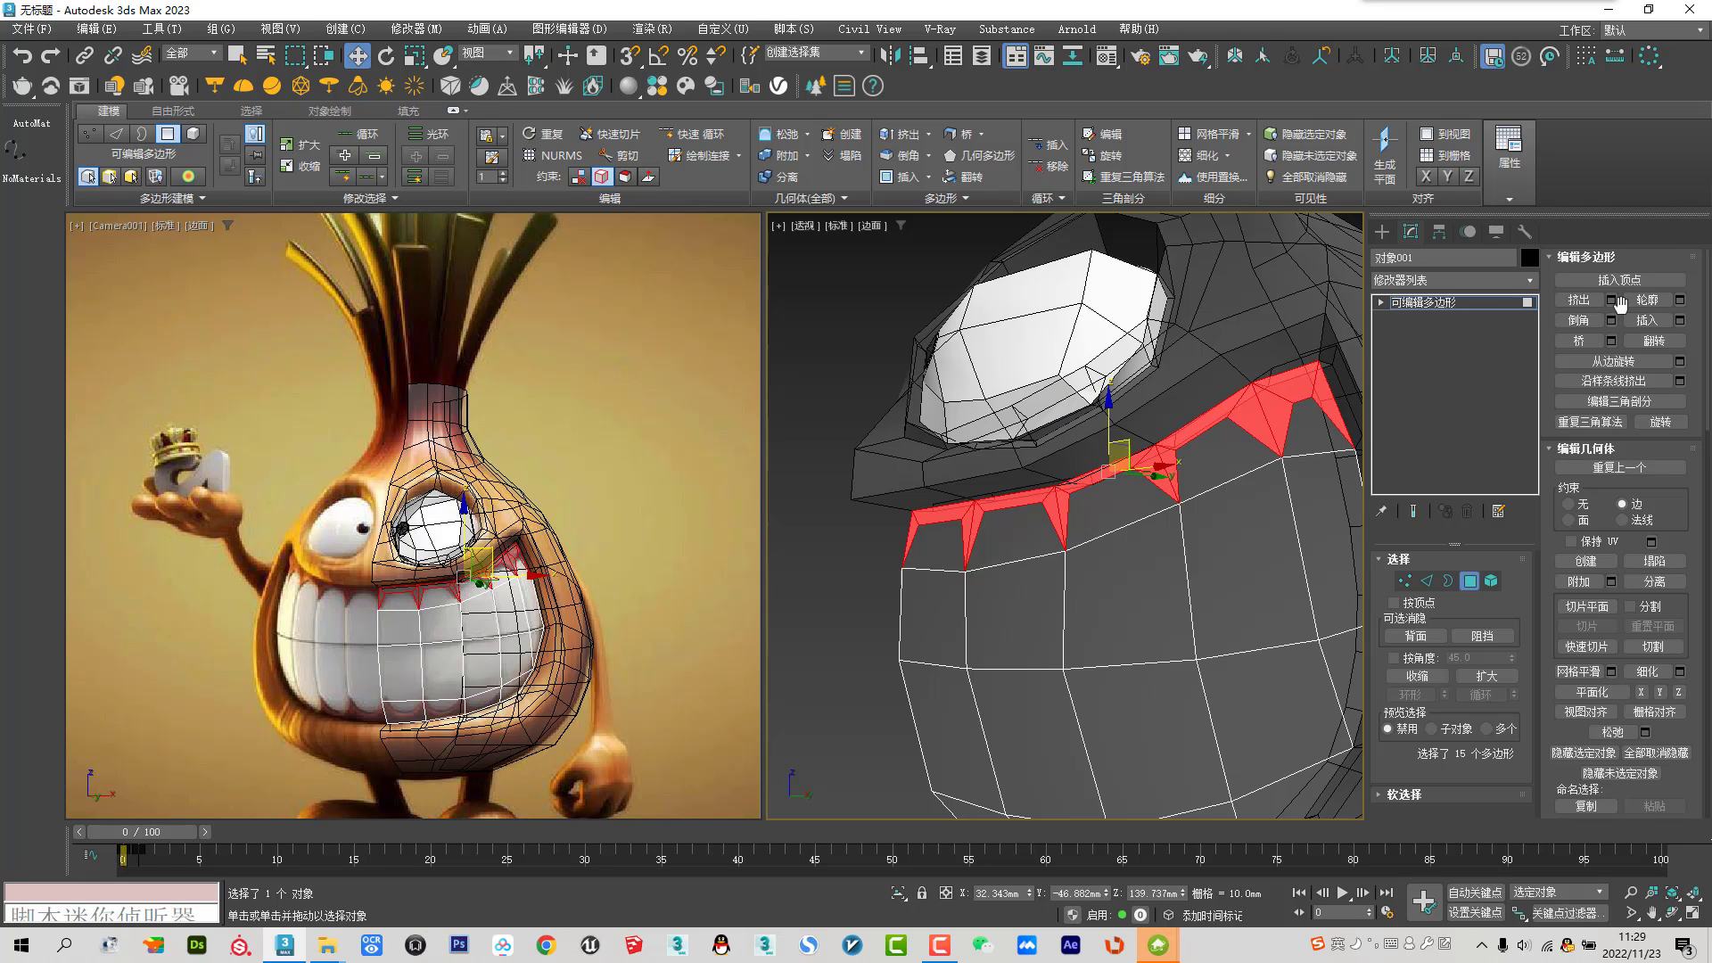
Extrude the tooth polygons by about 2.464 mm with a changed extrusion type
{"action": "left_click", "coordinate": [1611, 299]}
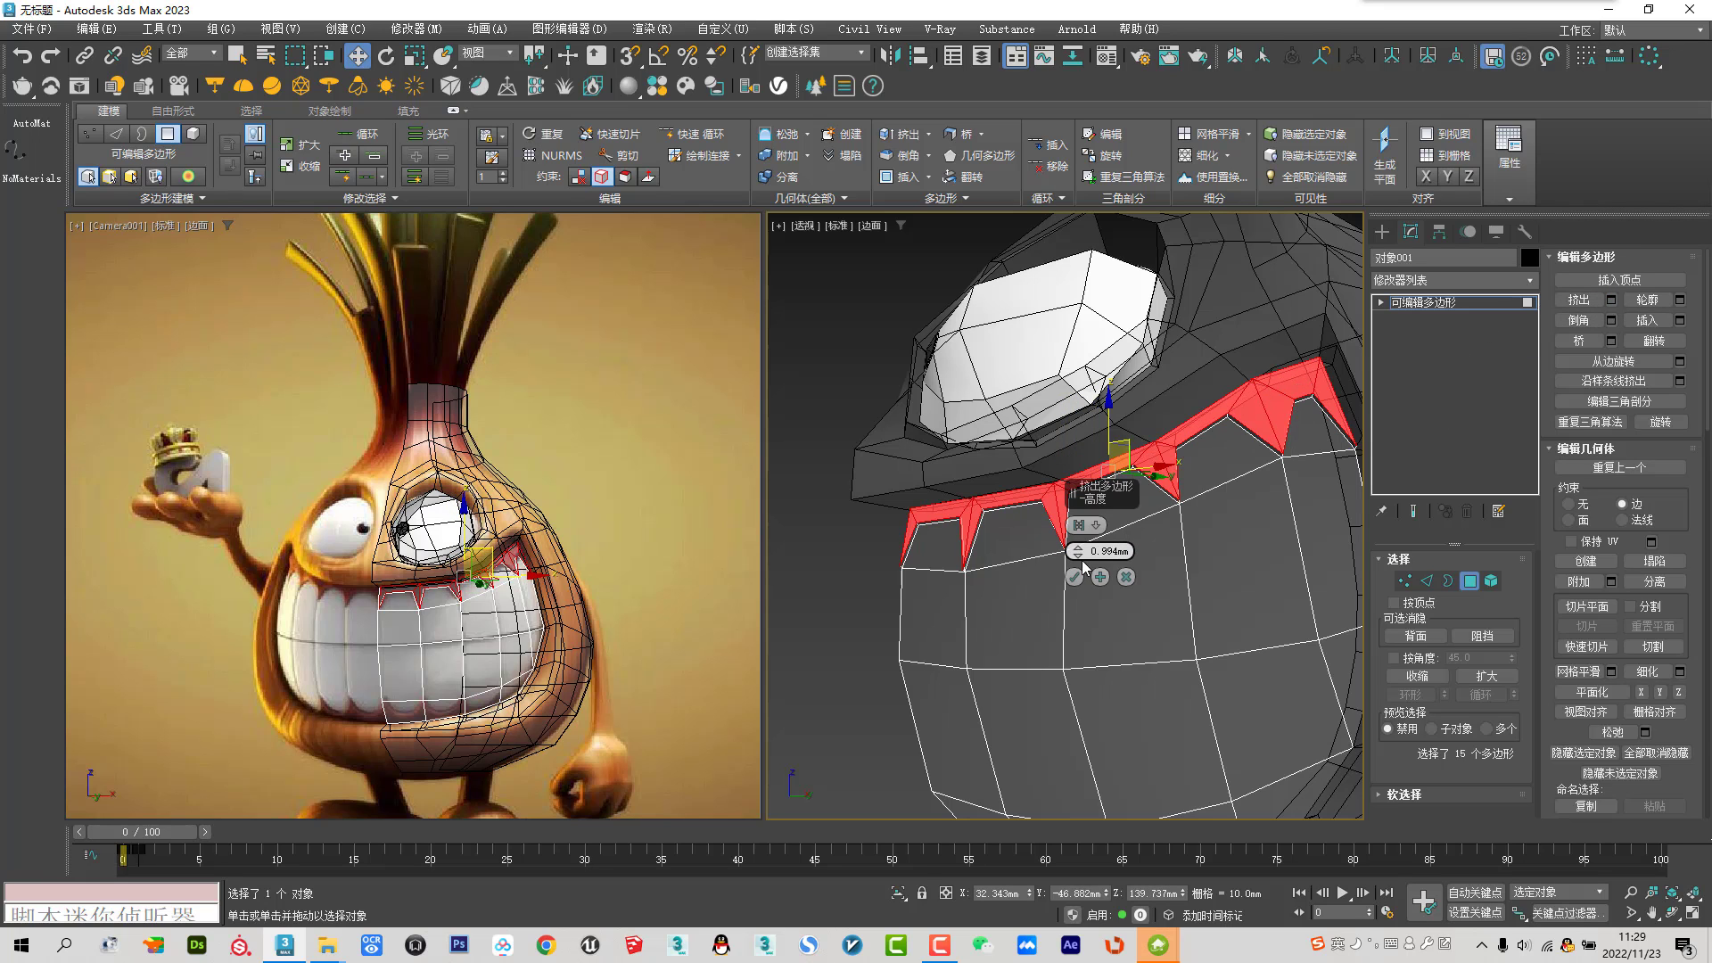
{"action": "left_click", "coordinate": [1078, 524]}
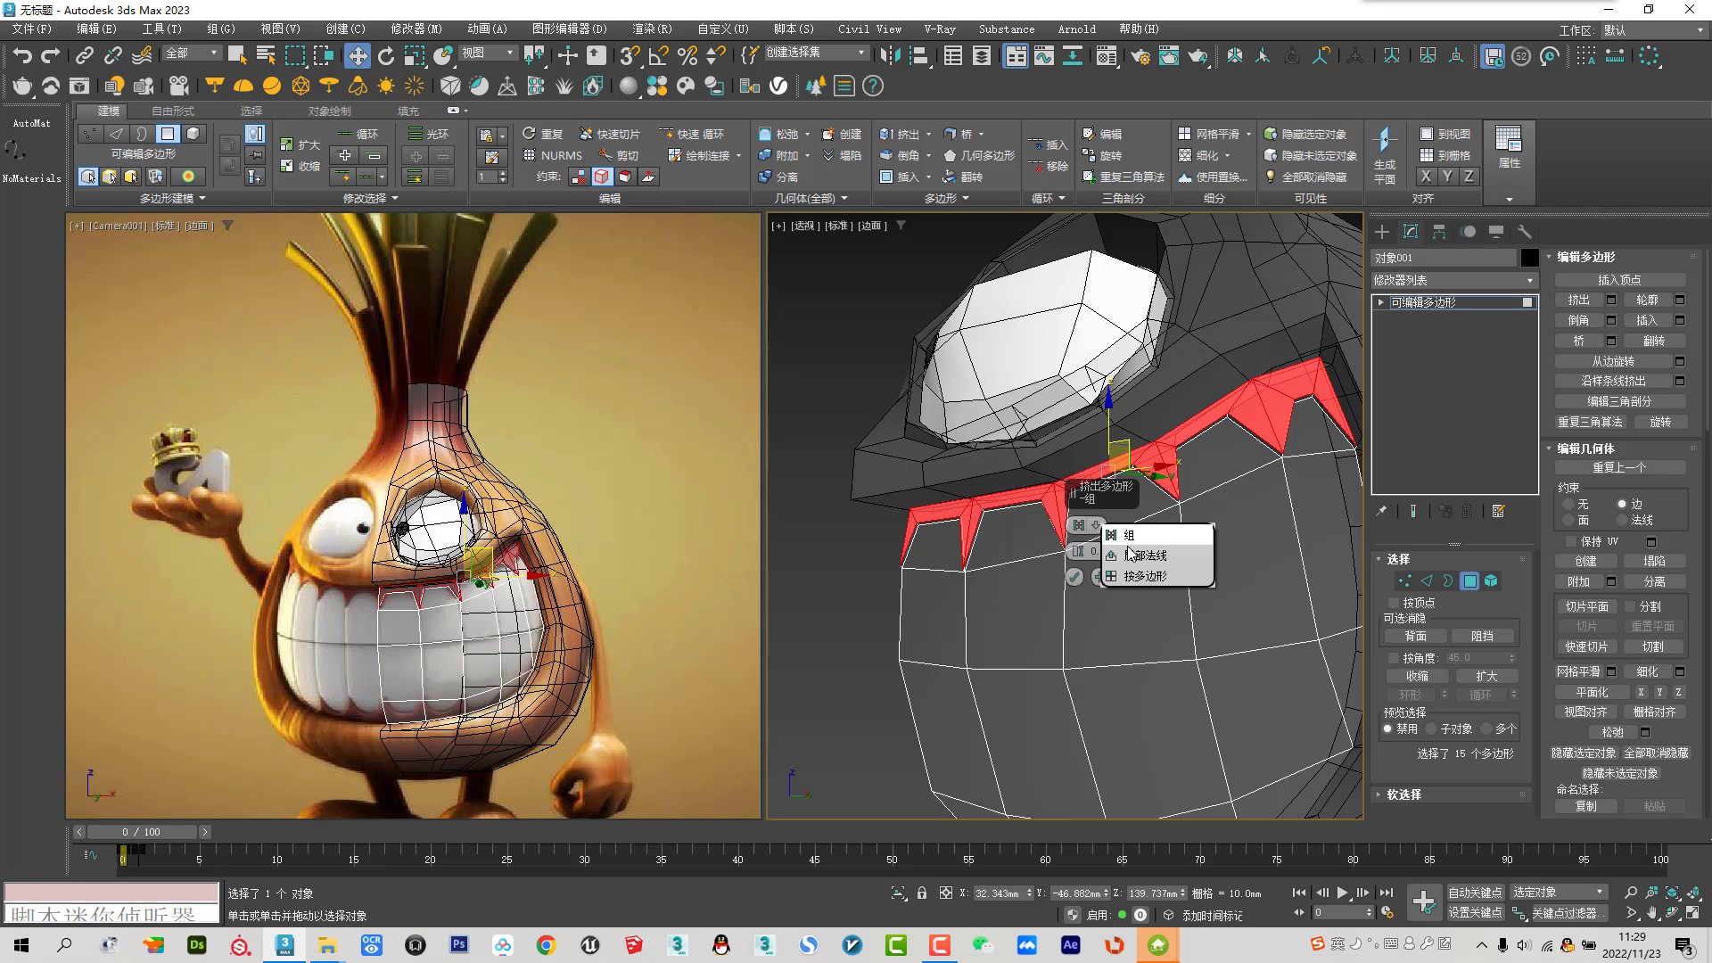
{"action": "mouse_move", "coordinate": [1073, 554]}
{"action": "left_mouse_down"}
{"action": "mouse_move", "coordinate": [1070, 533]}
{"action": "mouse_move", "coordinate": [1055, 542]}
{"action": "left_mouse_up"}
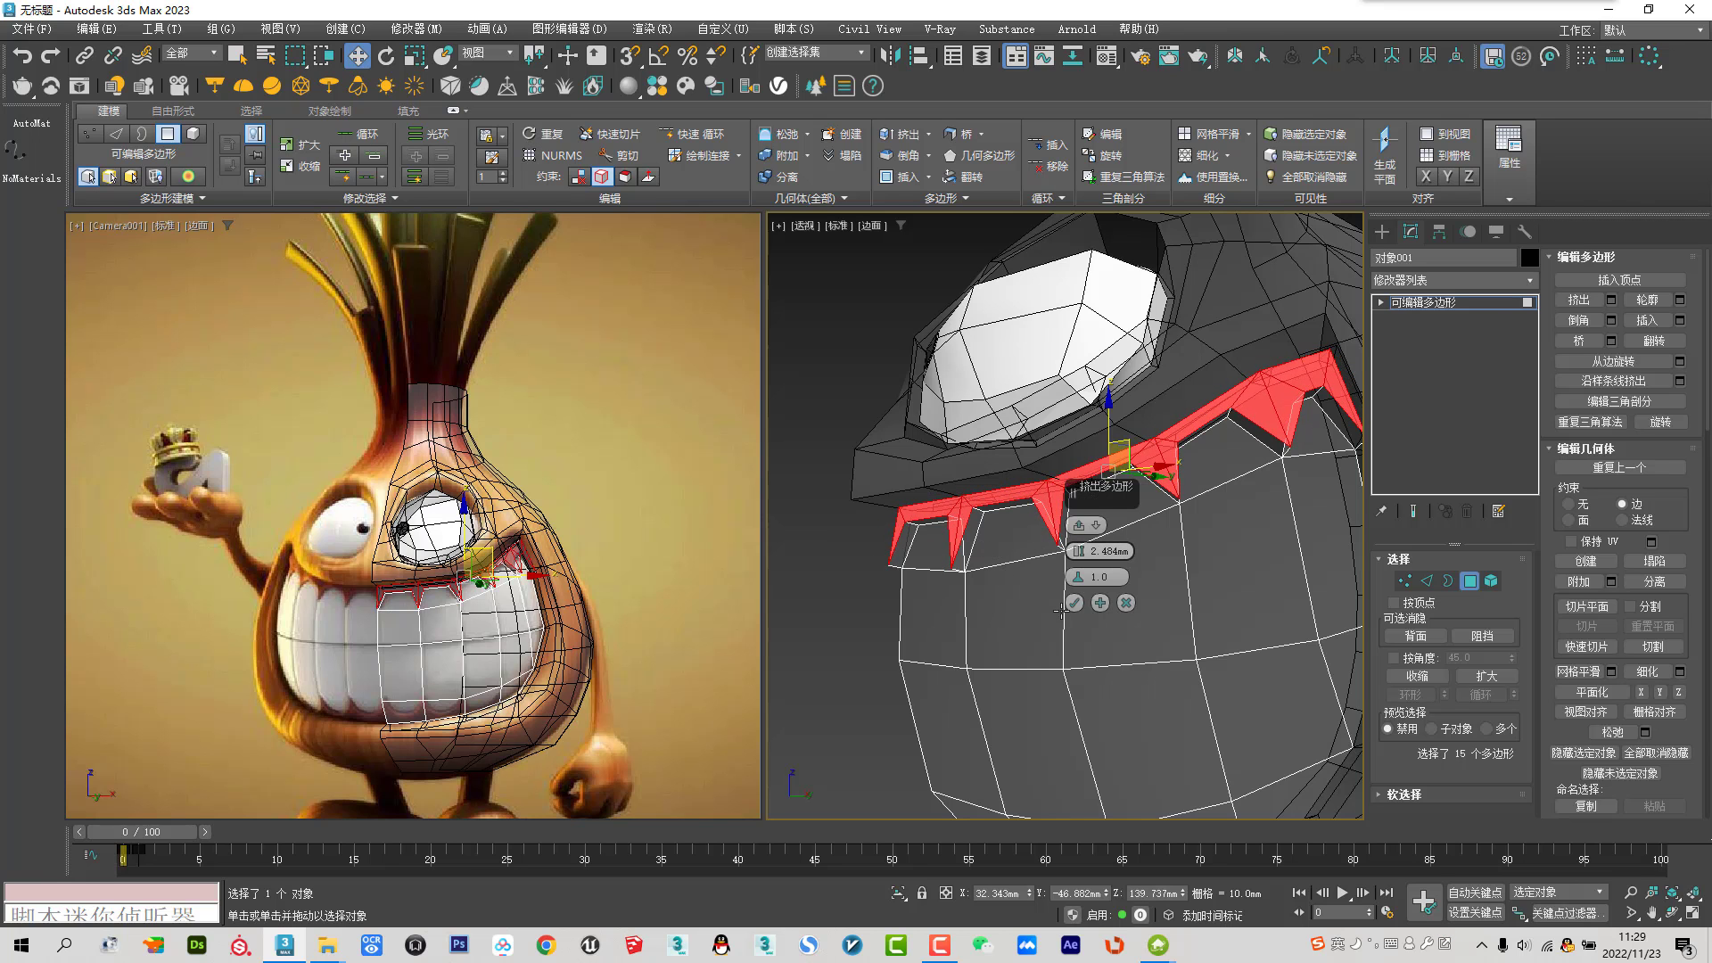
{"action": "left_click", "coordinate": [1074, 603]}
{"action": "middle_click_drag", "start_coordinate": [1075, 603], "coordinate": [978, 511], "text": "alt"}
From a top view, select the tooth ring and grow it to 37 polygons including extruded sides
{"action": "left_click", "coordinate": [923, 393]}
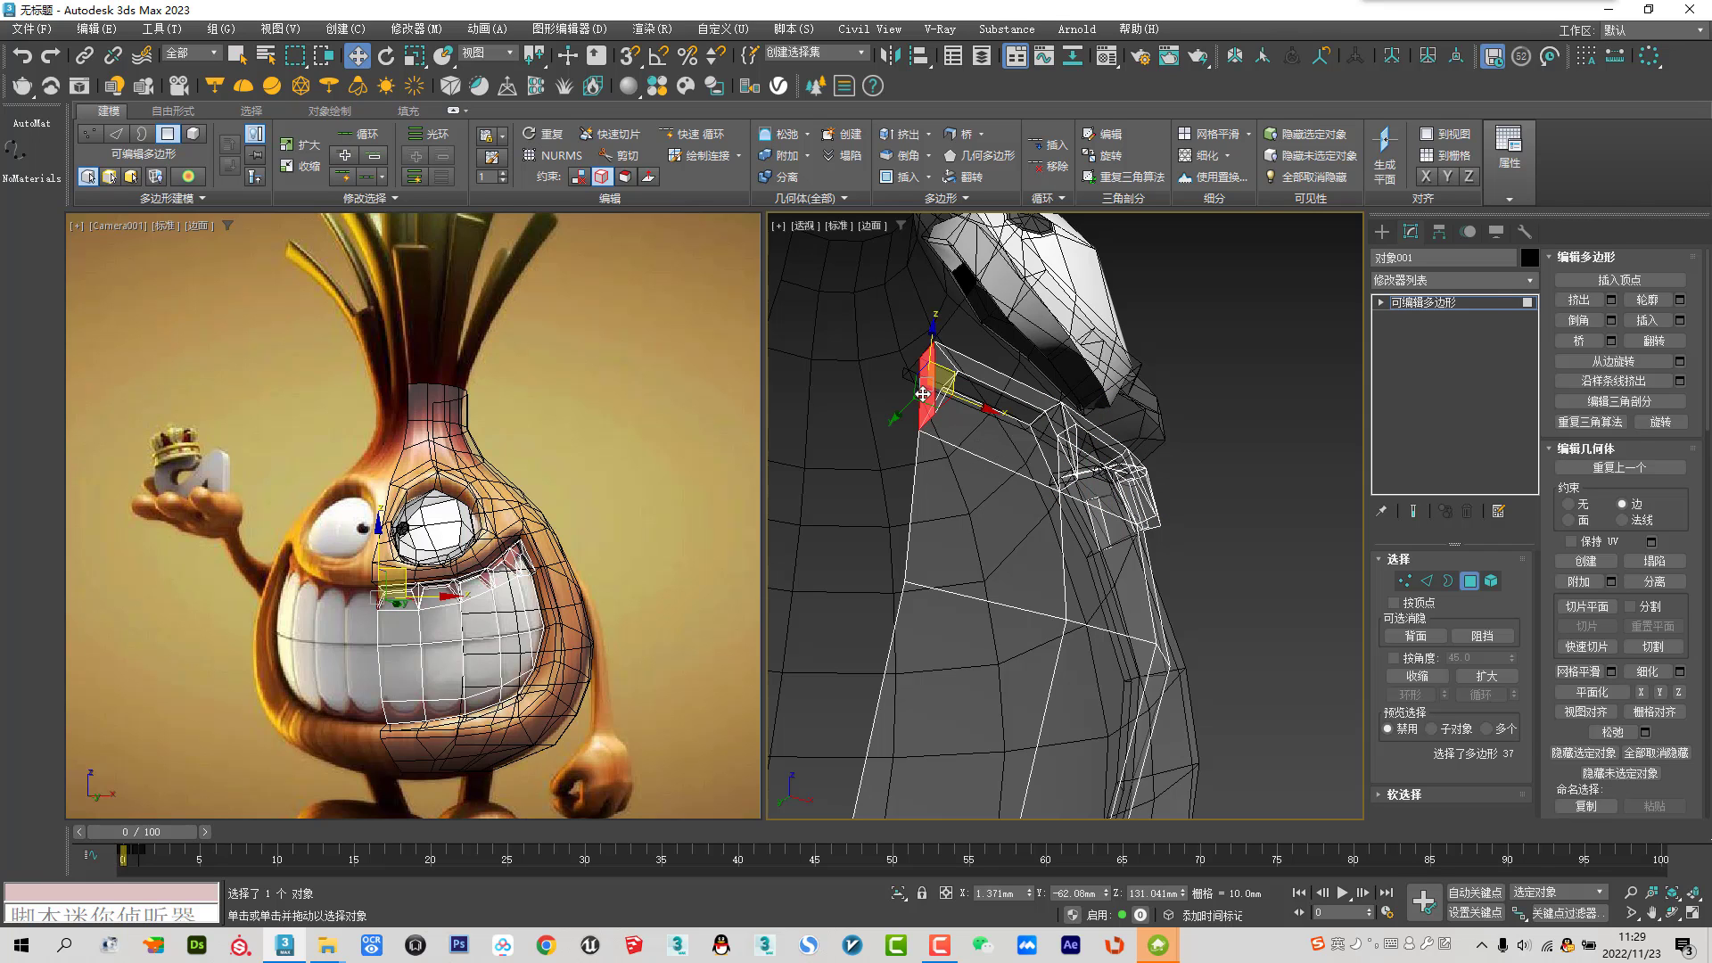
{"action": "left_click", "coordinate": [922, 393], "text": "alt"}
{"action": "middle_click_drag", "start_coordinate": [1189, 562], "coordinate": [1064, 522], "text": "alt"}
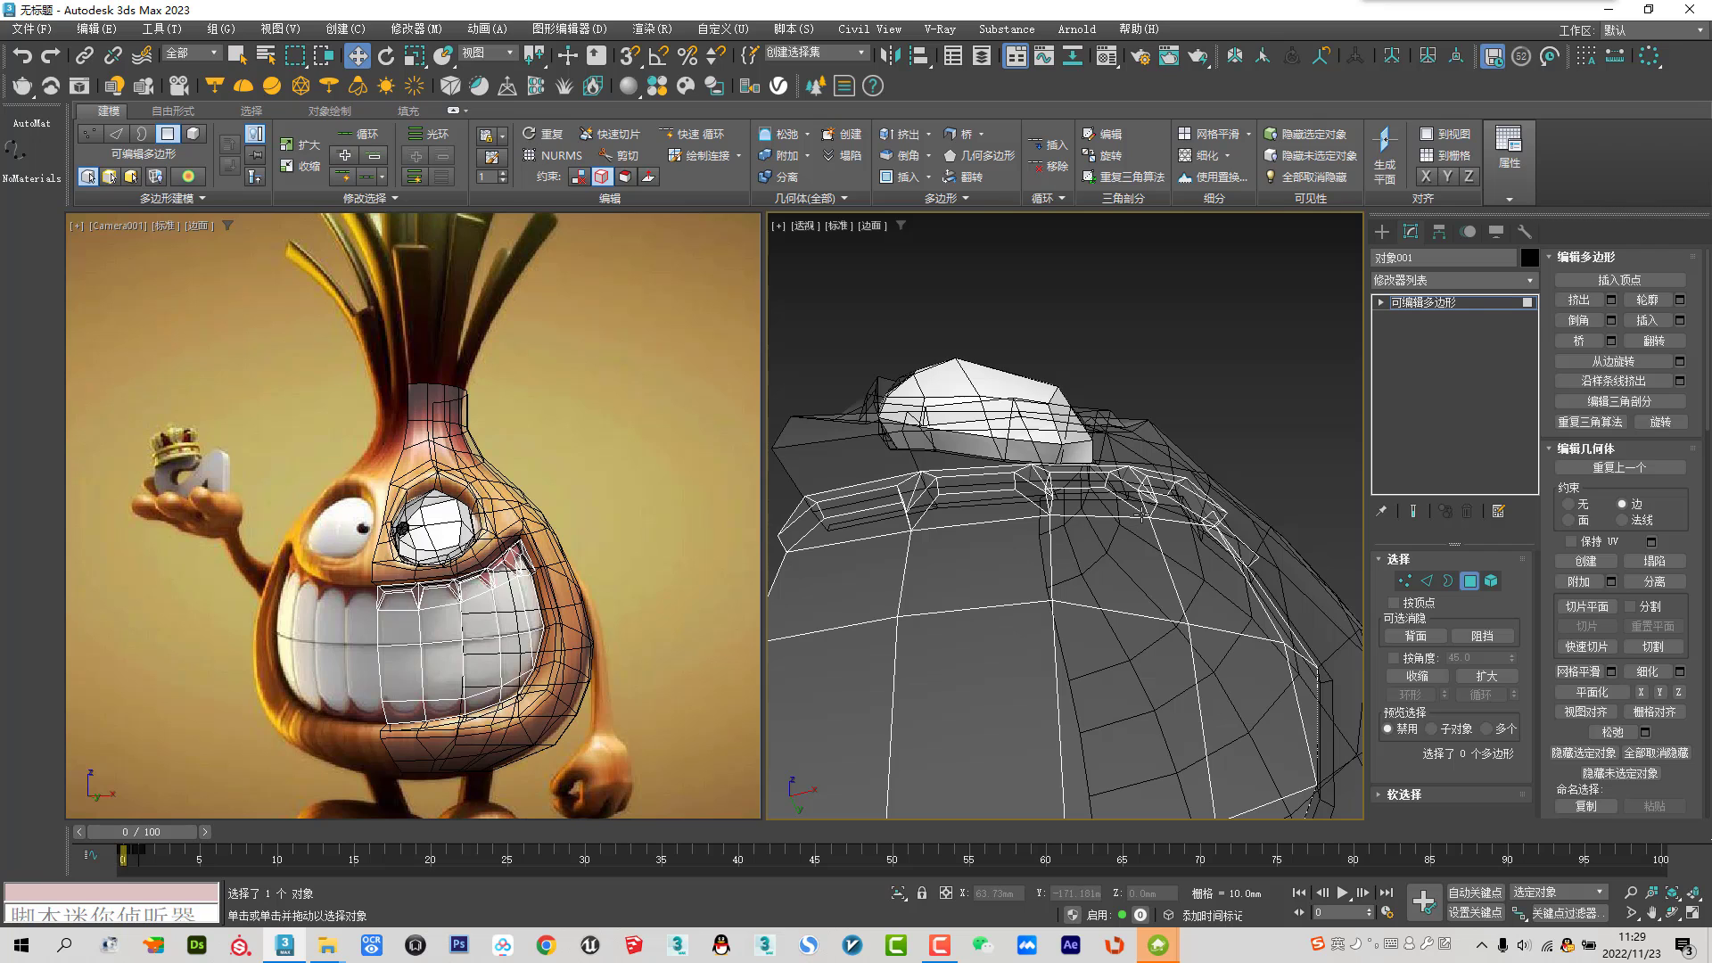
{"action": "double_click", "coordinate": [1142, 515]}
{"action": "left_click", "coordinate": [1483, 670]}
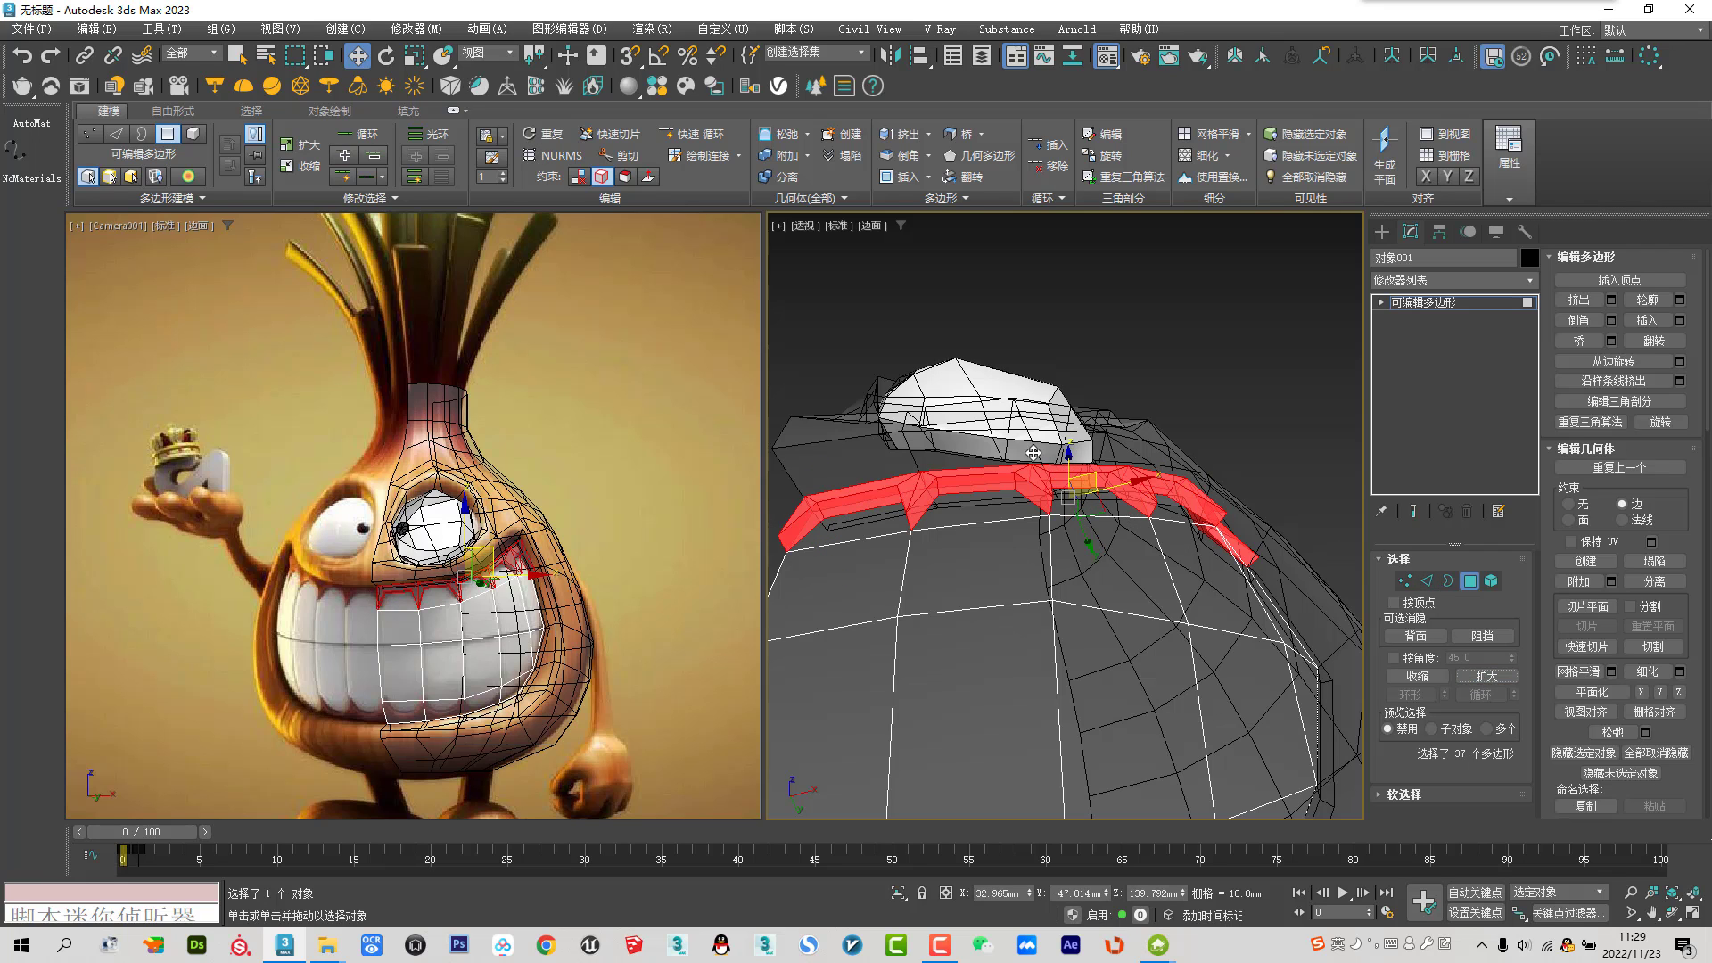
Give material 04 - Default a pinkish-red diffuse colour (about R150 G34 B60) for the teeth
{"action": "key", "text": "m"}
{"action": "left_click", "coordinate": [1245, 258]}
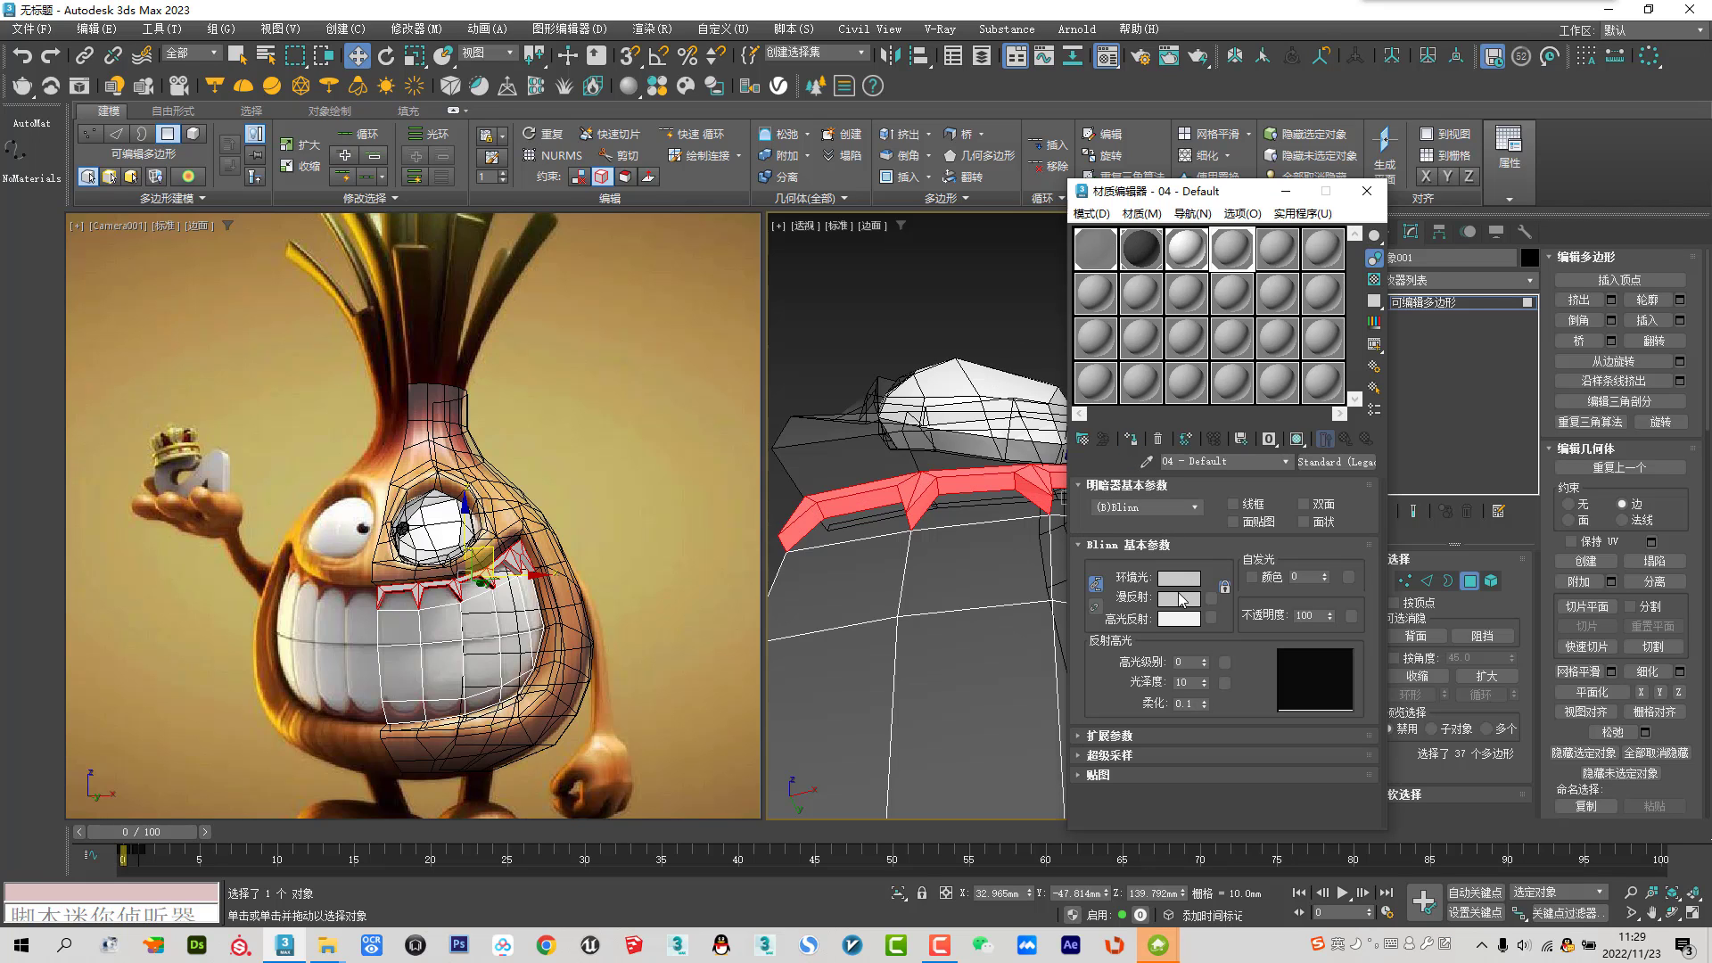
{"action": "left_click", "coordinate": [1179, 597]}
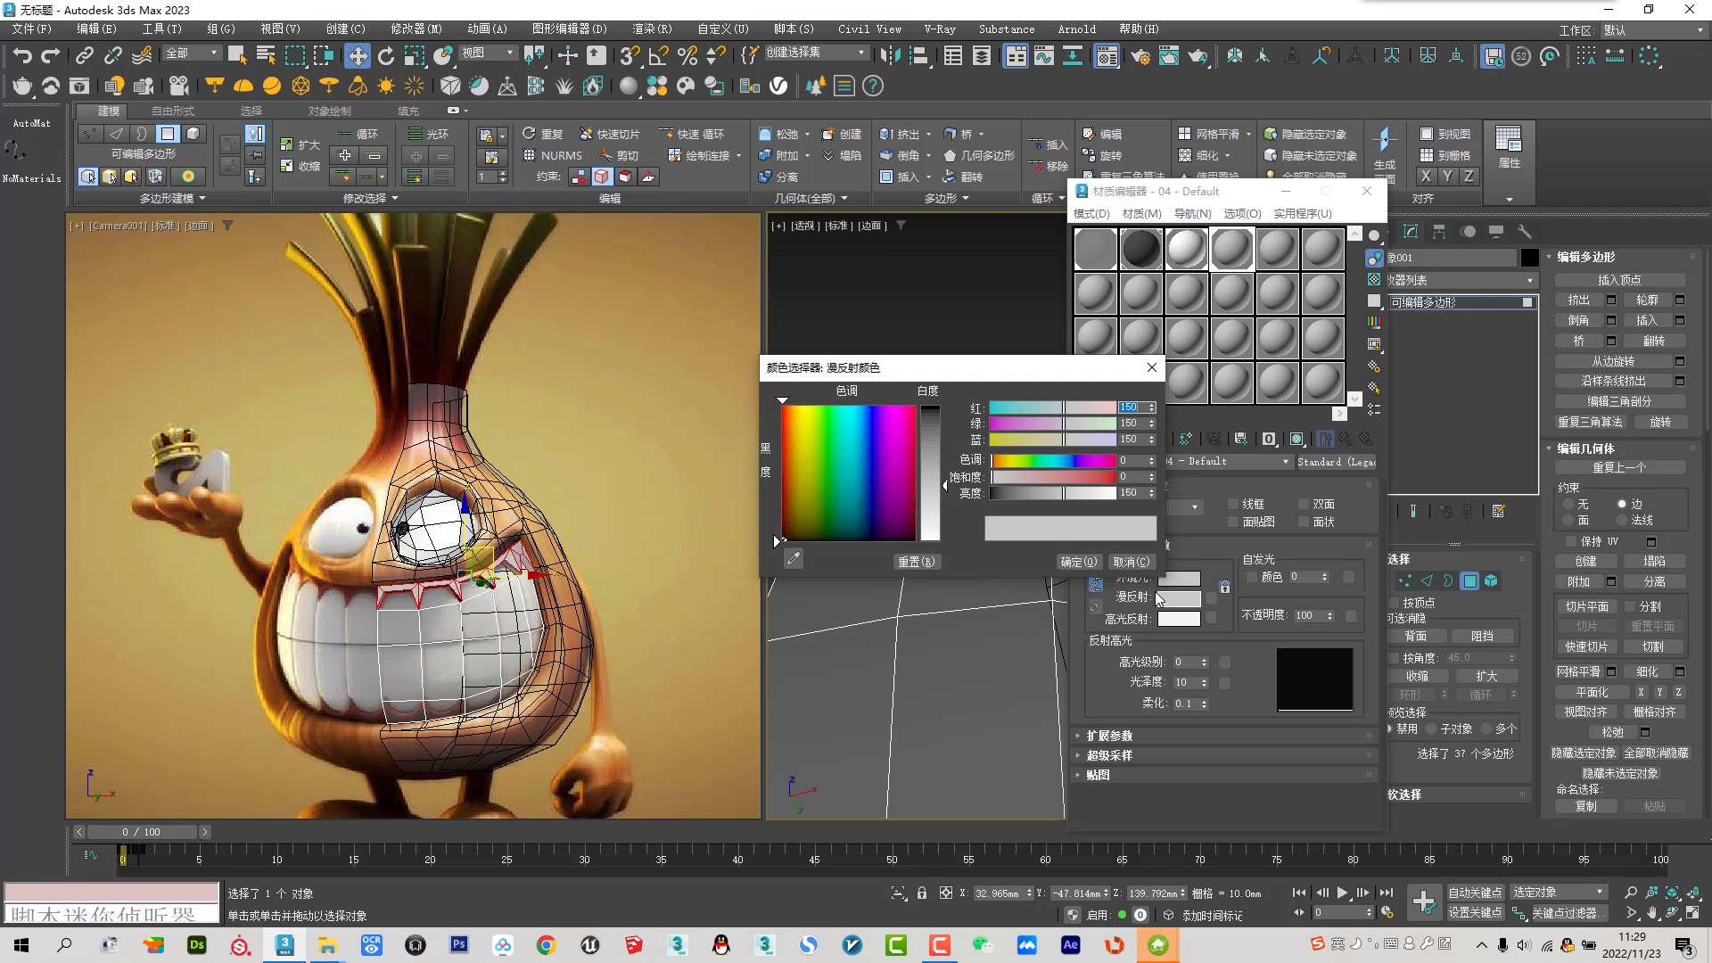
{"action": "left_click", "coordinate": [1102, 478]}
{"action": "mouse_move", "coordinate": [1094, 465]}
{"action": "left_mouse_down"}
{"action": "mouse_move", "coordinate": [1110, 461]}
{"action": "mouse_move", "coordinate": [1088, 479]}
{"action": "left_mouse_up"}
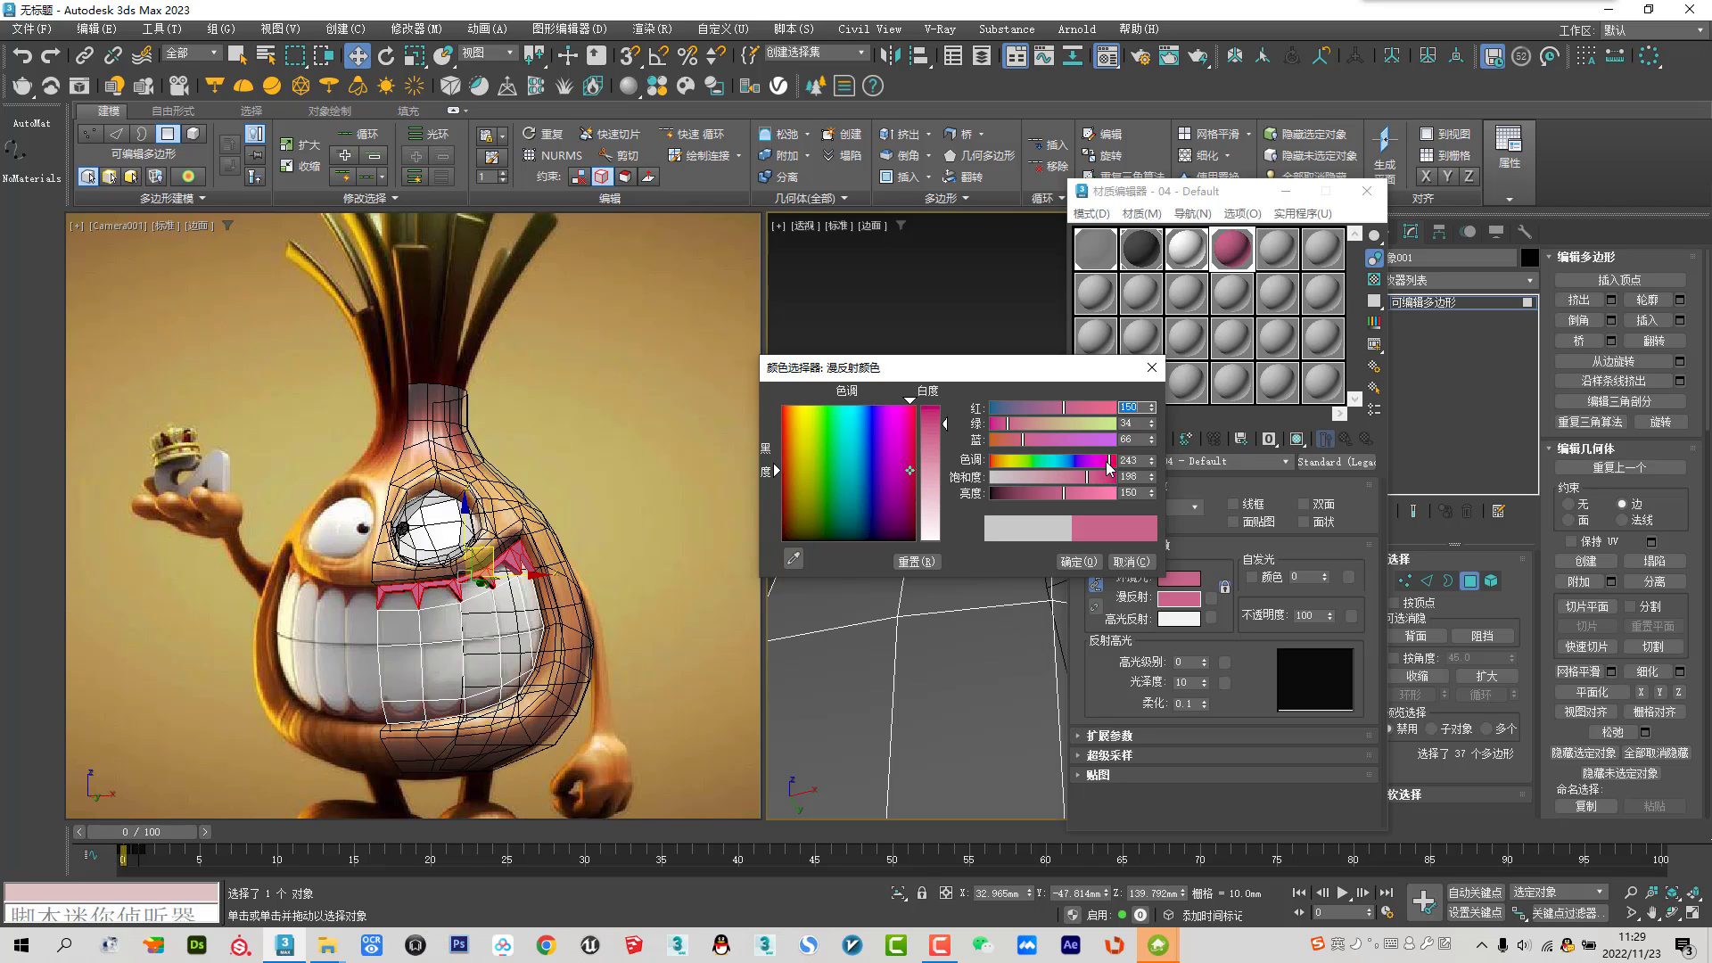
{"action": "left_click", "coordinate": [1095, 480]}
{"action": "left_click", "coordinate": [1077, 563]}
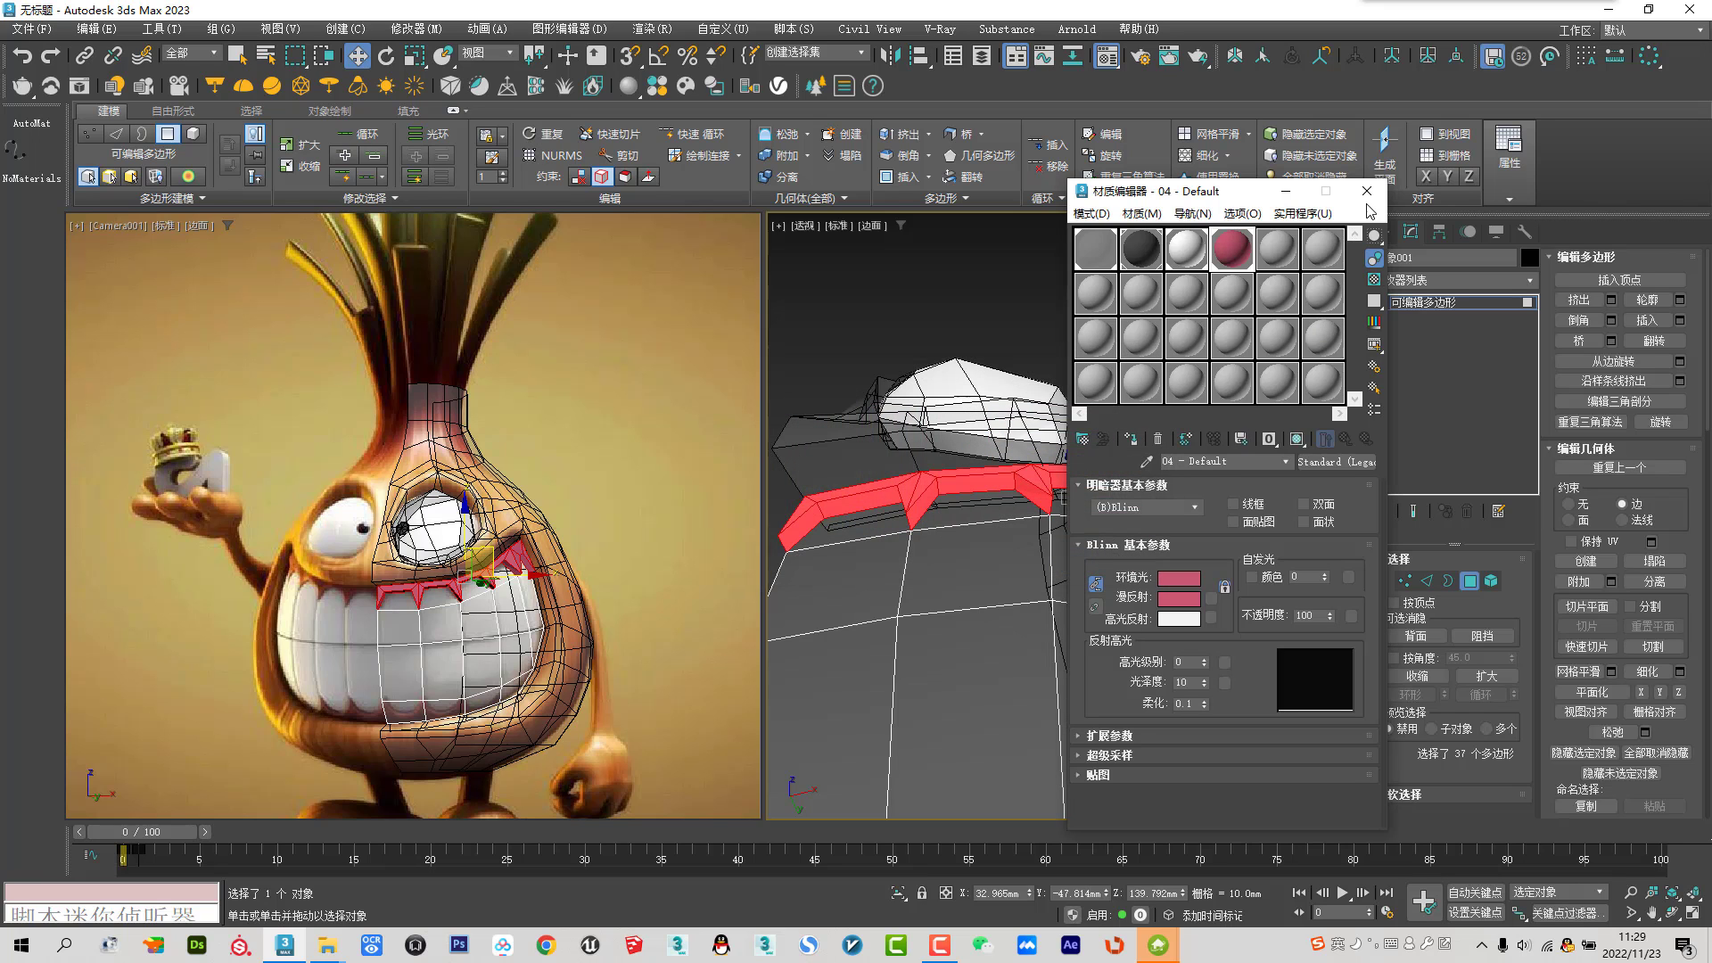
{"action": "left_click", "coordinate": [1367, 191]}
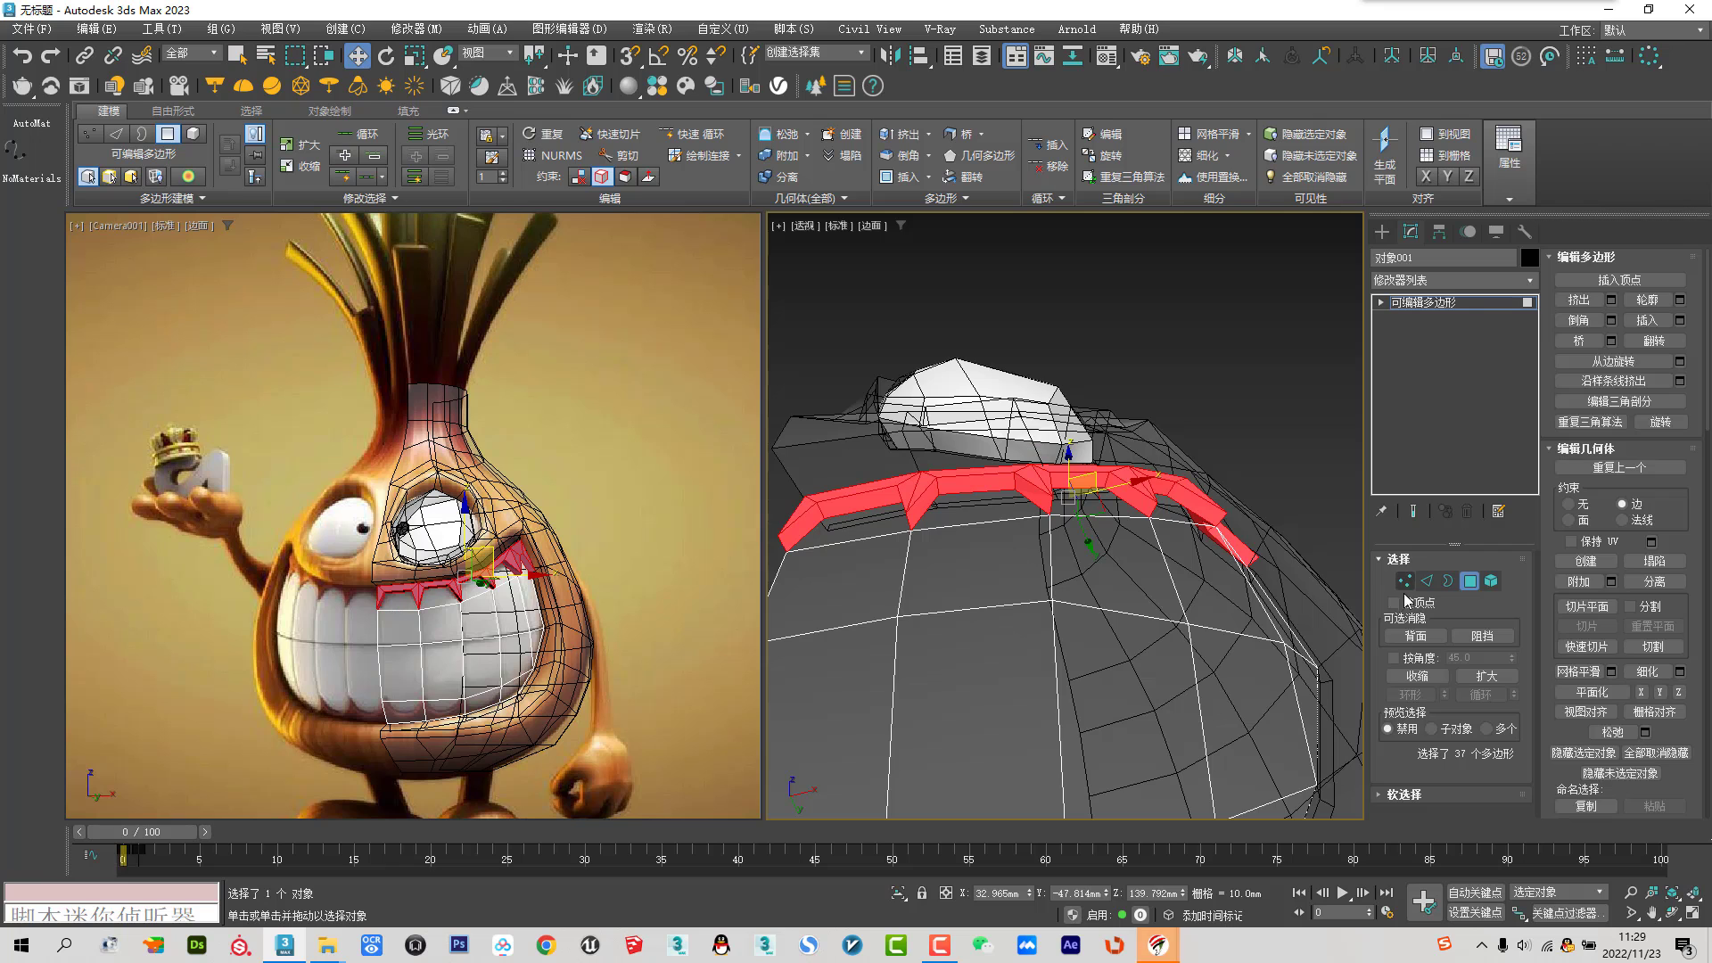
Target-weld each tooth spike's upper vertex onto its lower neighbour
{"action": "middle_click_drag", "start_coordinate": [1052, 535], "coordinate": [865, 372], "text": "alt"}
{"action": "left_click", "coordinate": [889, 372]}
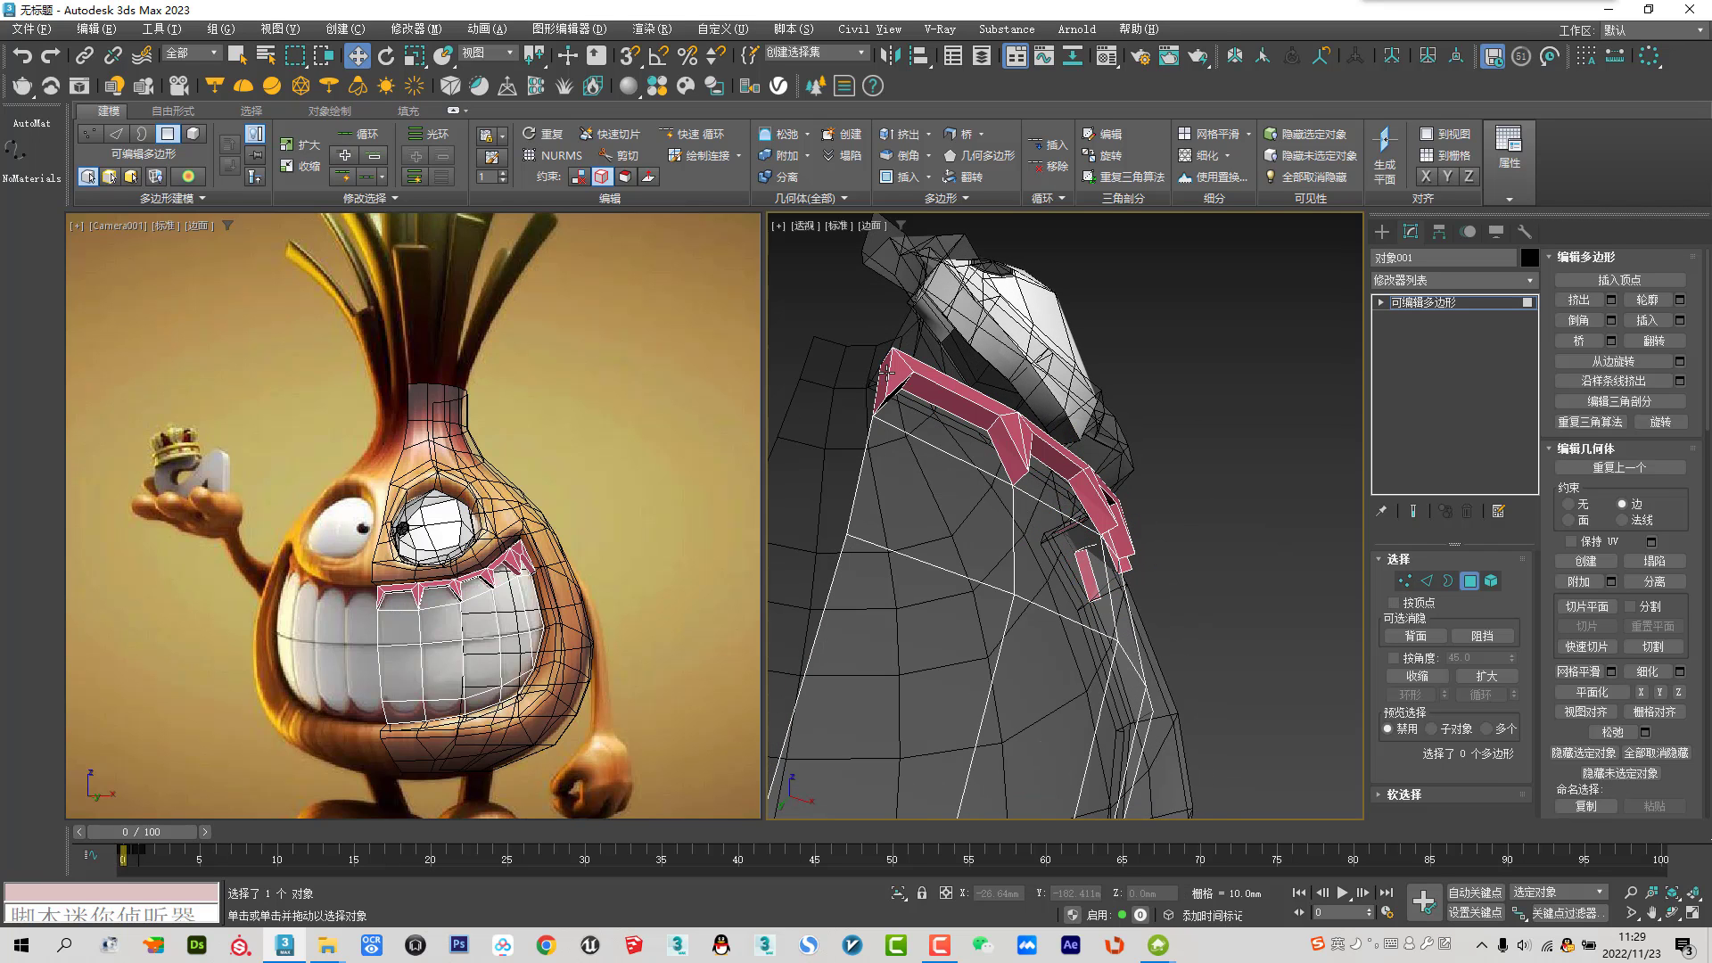
{"action": "key", "text": "ctrl+d"}
{"action": "left_click", "coordinate": [1404, 580]}
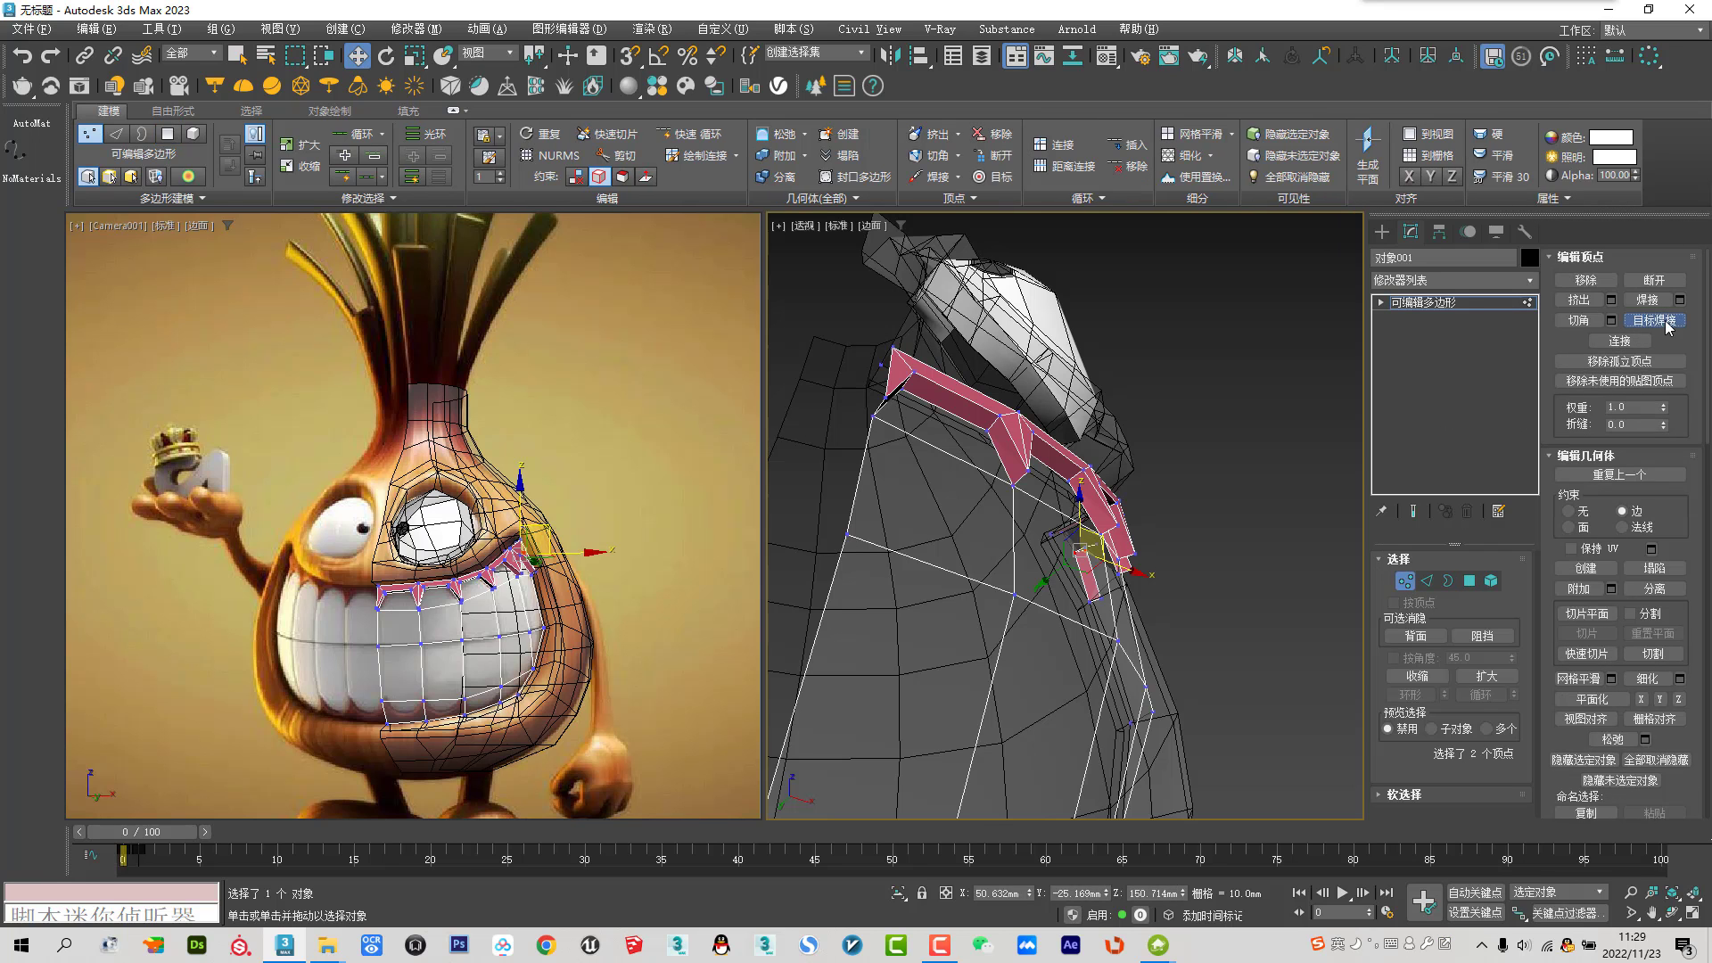
{"action": "left_click", "coordinate": [1664, 322]}
{"action": "middle_click_drag", "start_coordinate": [876, 413], "coordinate": [856, 473], "text": "alt"}
{"action": "scroll", "coordinate": [852, 490], "scroll_direction": "down", "scroll_amount": 3}
{"action": "scroll", "coordinate": [844, 509], "scroll_direction": "down", "scroll_amount": 2}
{"action": "scroll", "coordinate": [845, 510], "scroll_direction": "up", "scroll_amount": 5}
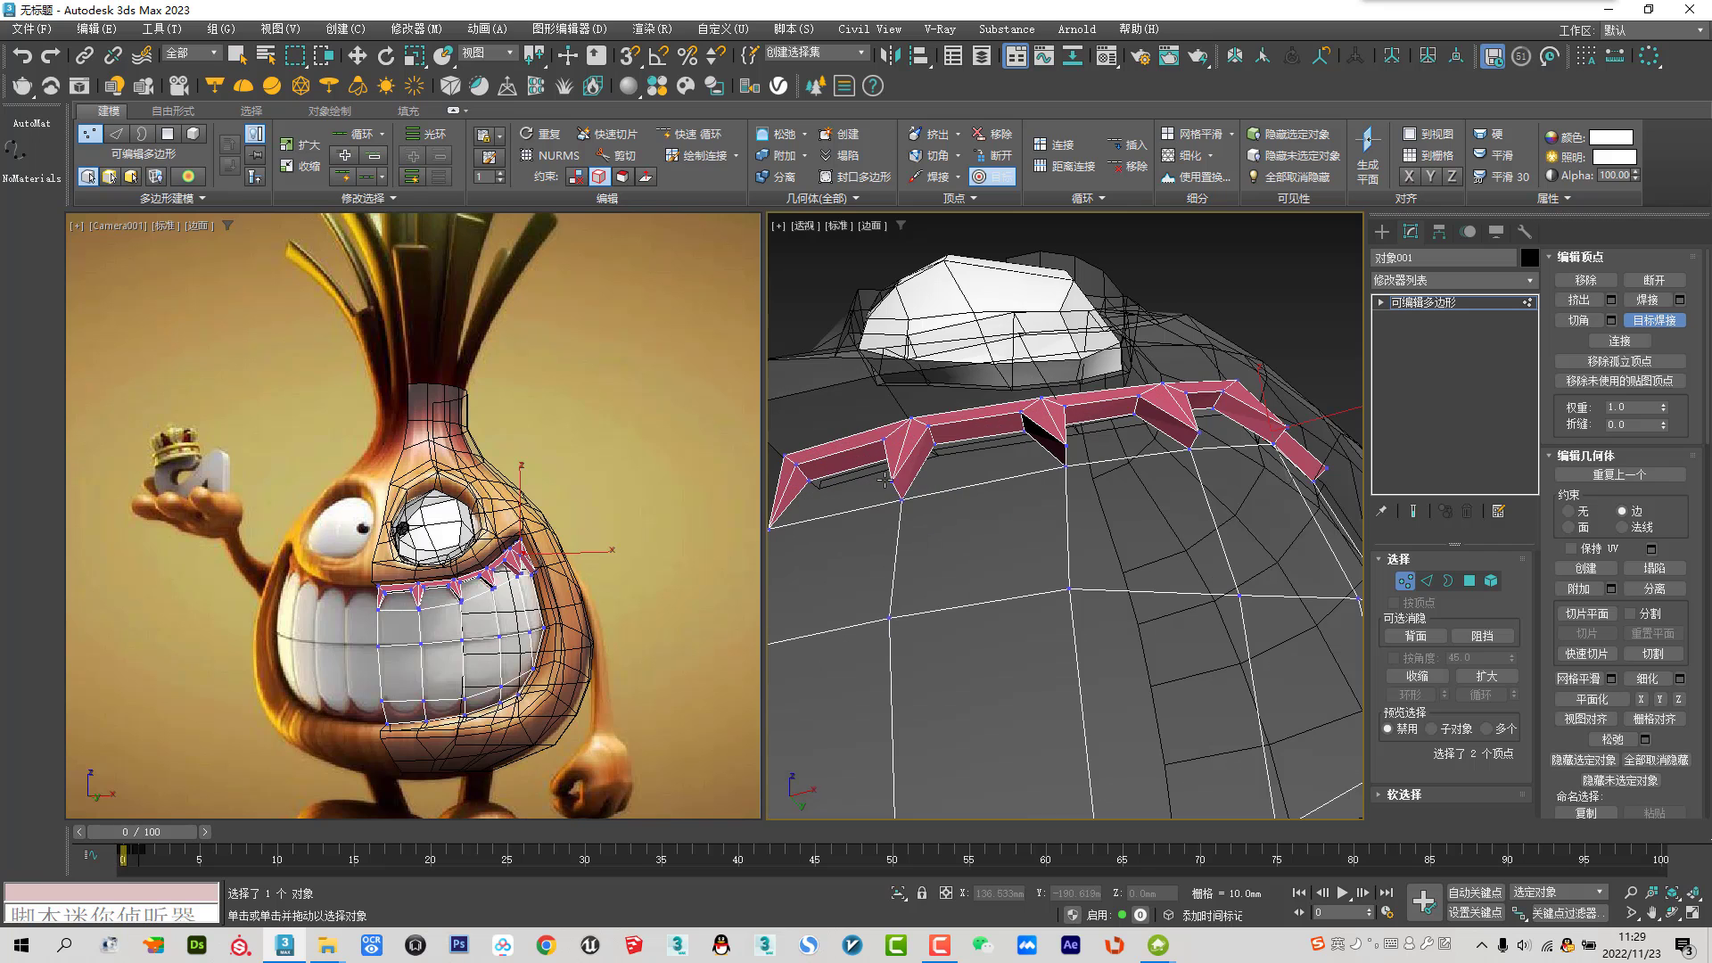
{"action": "left_click", "coordinate": [904, 497]}
{"action": "left_click", "coordinate": [1058, 468]}
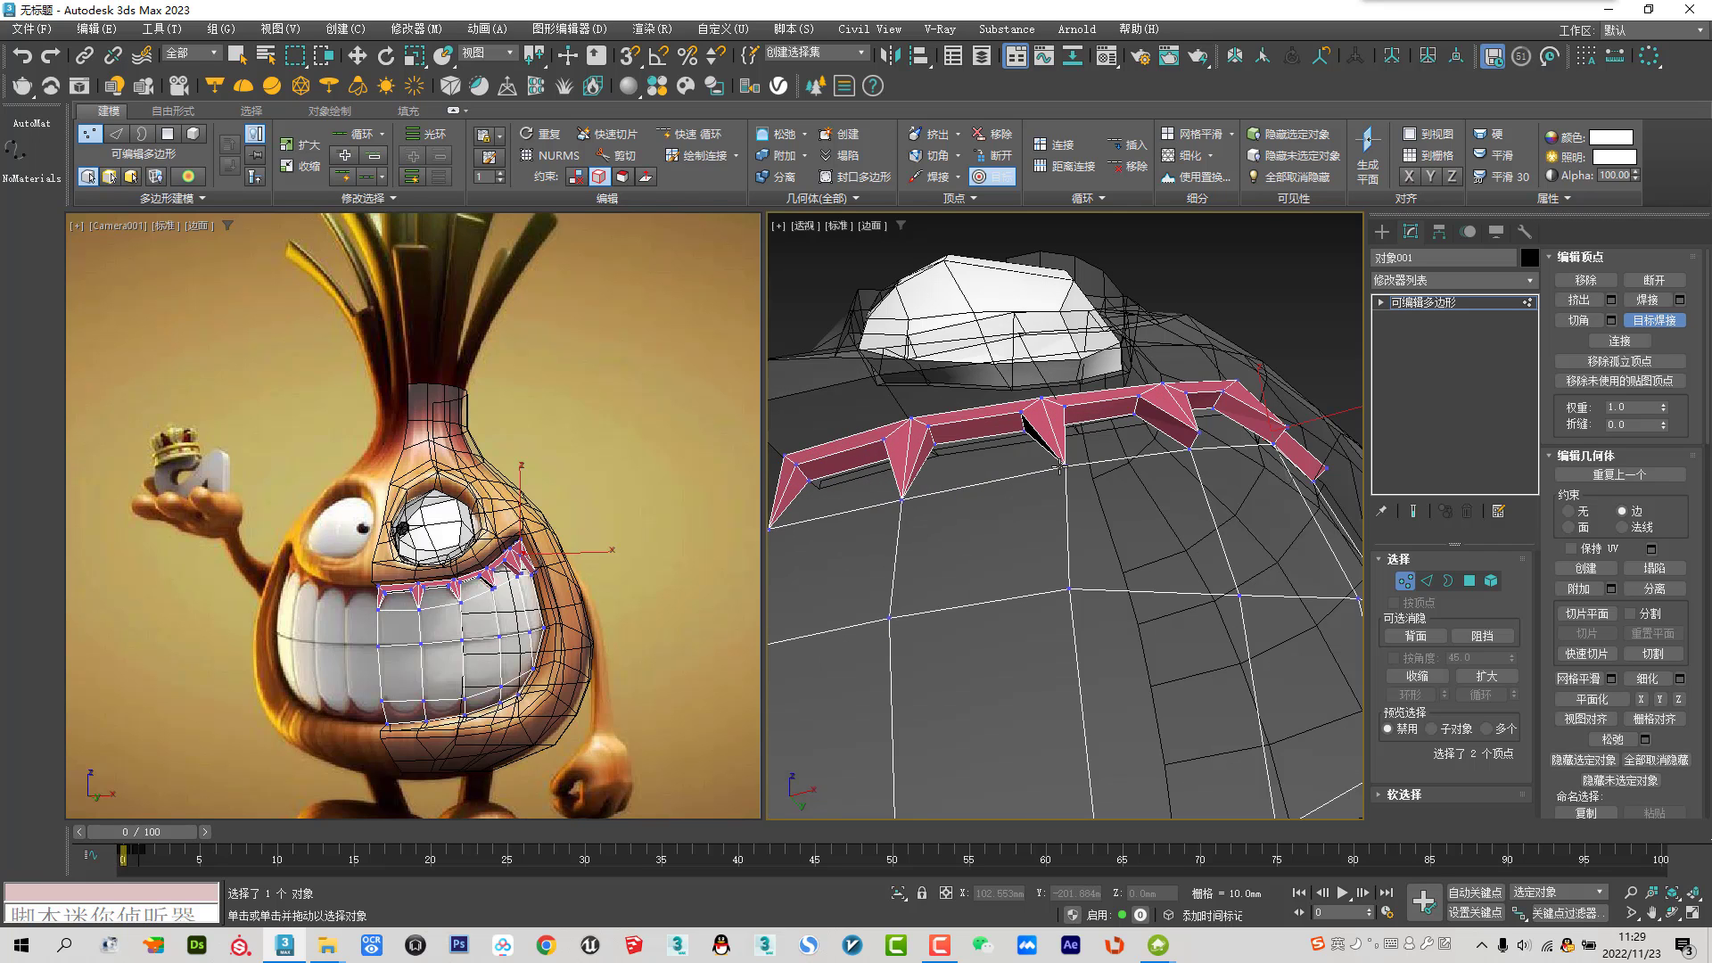
{"action": "left_click", "coordinate": [1191, 447]}
{"action": "middle_click_drag", "start_coordinate": [1191, 447], "coordinate": [1189, 471], "text": "alt"}
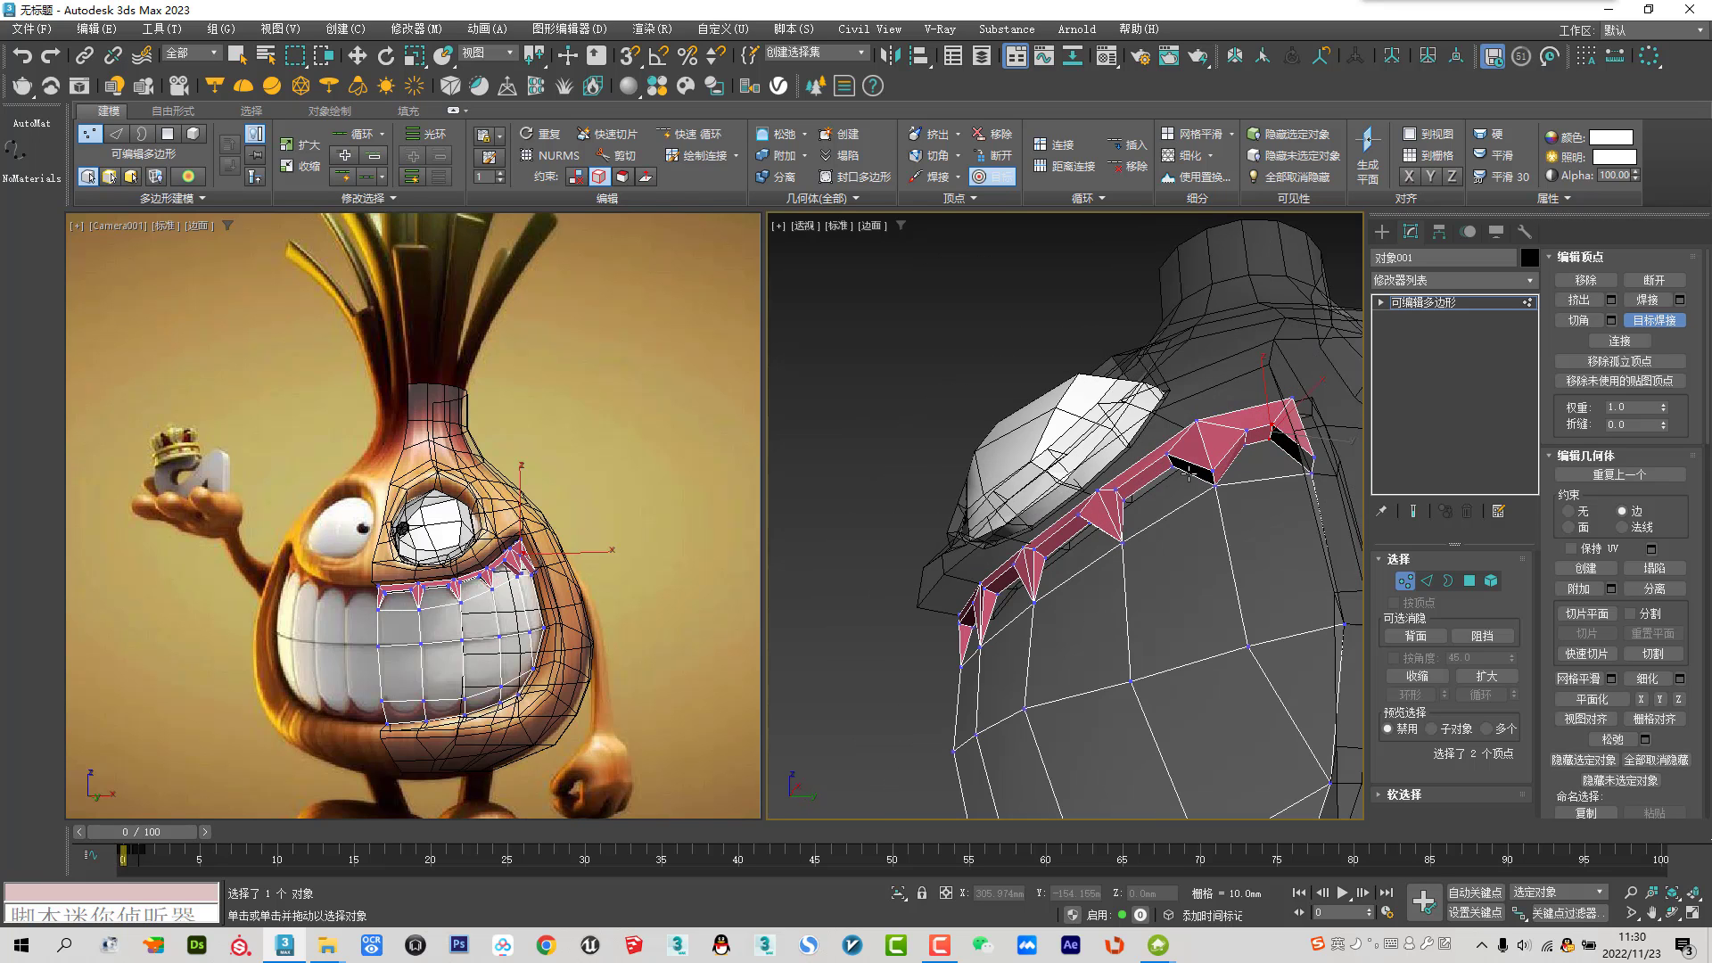
{"action": "left_click", "coordinate": [1216, 482]}
{"action": "left_click", "coordinate": [1316, 478]}
{"action": "key", "text": "w"}
Enable NURMS subdivision on the head at 2 iterations, smoothness 1.0, with edges hidden
{"action": "mouse_move", "coordinate": [1316, 479]}
{"action": "middle_mouse_down", "text": "alt"}
{"action": "mouse_move", "coordinate": [1226, 552]}
{"action": "mouse_move", "coordinate": [1284, 547]}
{"action": "mouse_move", "coordinate": [1392, 585]}
{"action": "middle_mouse_up", "text": "alt"}
{"action": "left_click", "coordinate": [1405, 581]}
{"action": "left_click", "coordinate": [1612, 722]}
{"action": "key", "text": "F4"}
Preview the NURMS-smoothed head at 3 iterations, zoomed in around the eye and gums
{"action": "key", "text": "alt+x"}
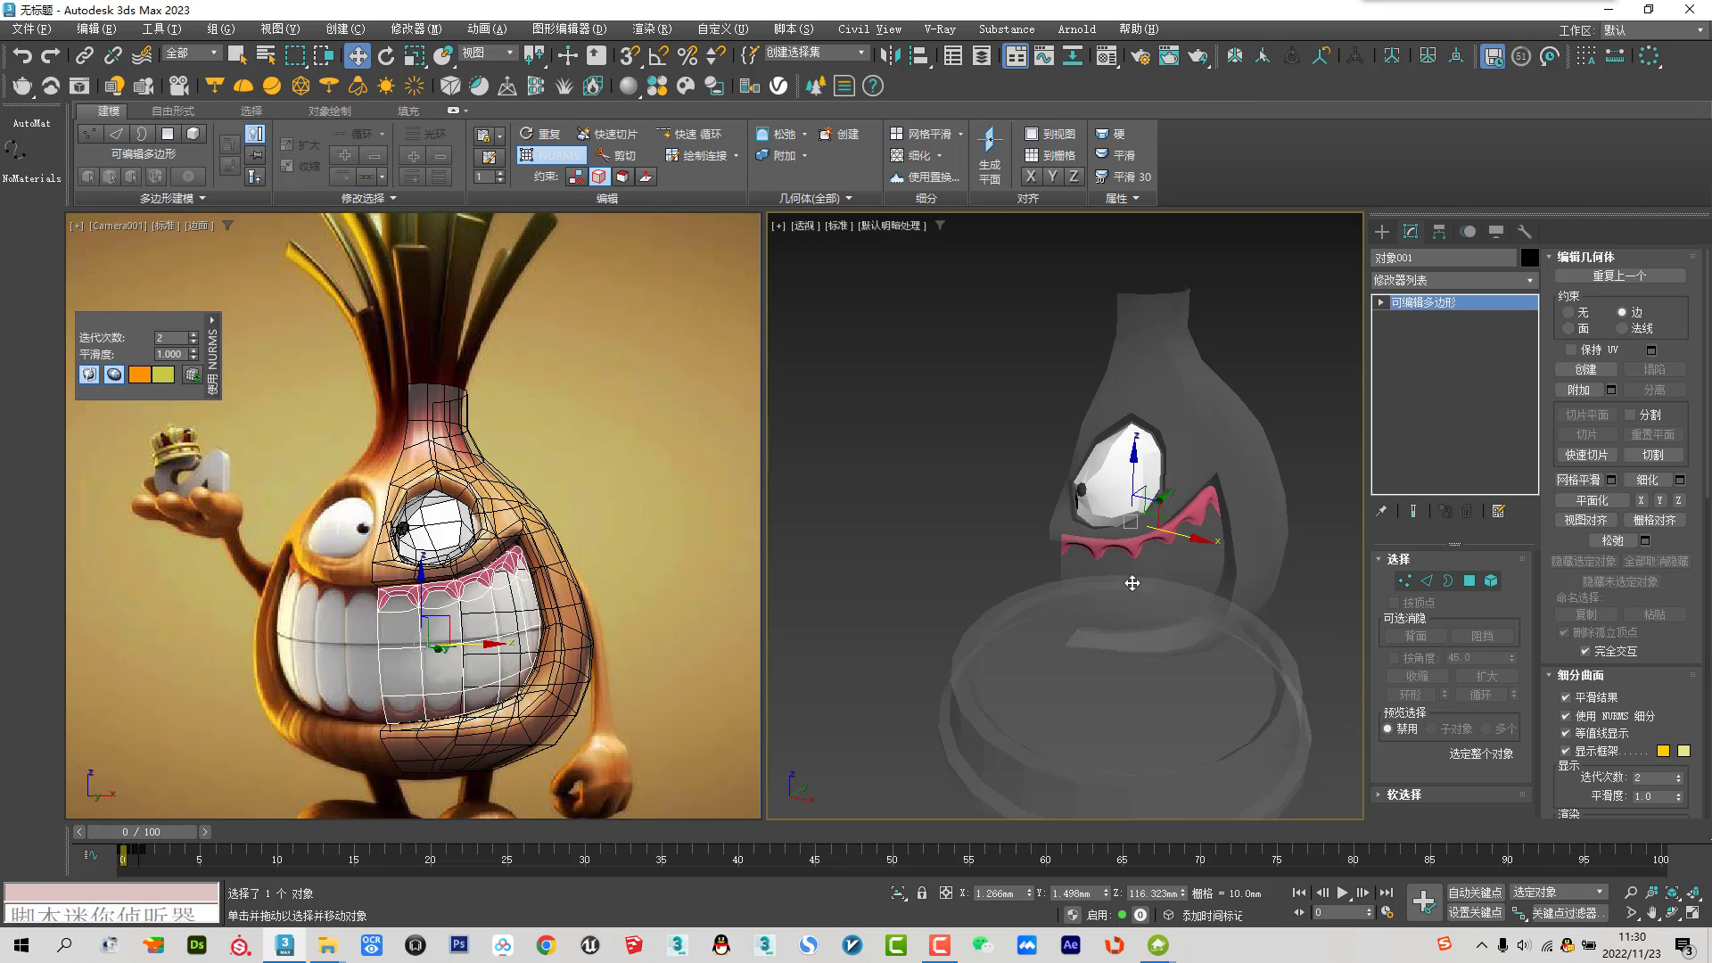
{"action": "key", "text": "alt+x"}
{"action": "middle_click_drag", "start_coordinate": [1132, 583], "coordinate": [1121, 523], "text": "alt"}
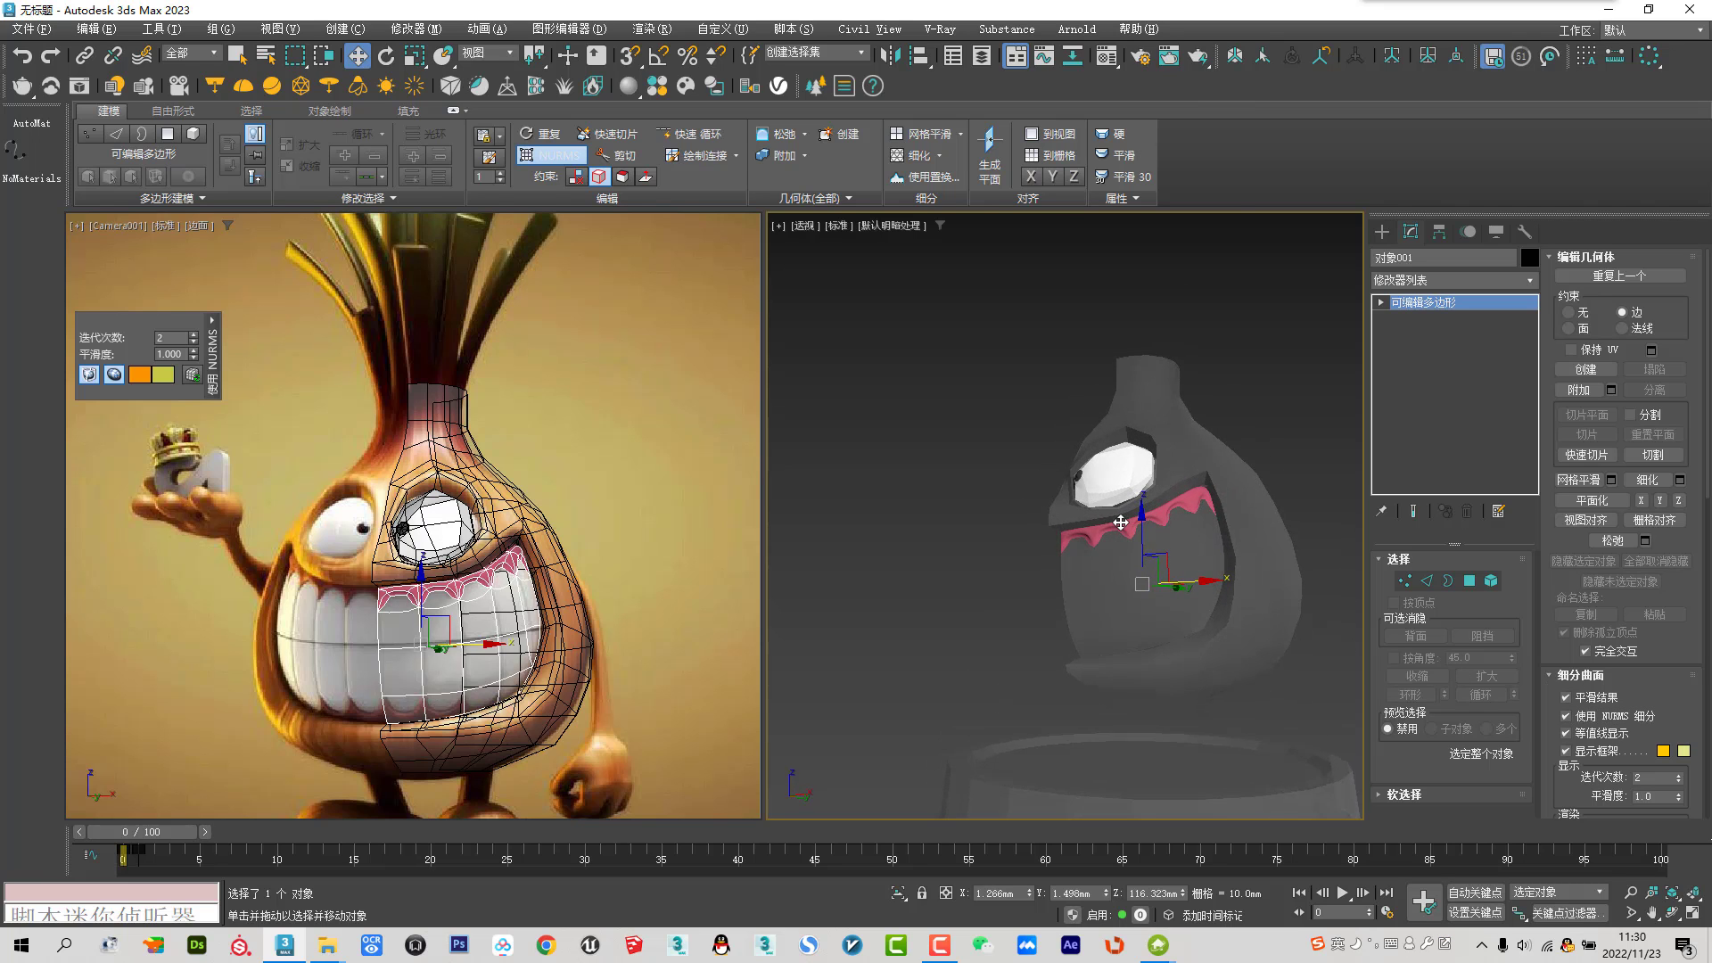
{"action": "scroll", "coordinate": [1121, 523], "scroll_direction": "up", "scroll_amount": 2}
{"action": "scroll", "coordinate": [1116, 528], "scroll_direction": "up", "scroll_amount": 2}
{"action": "scroll", "coordinate": [1113, 535], "scroll_direction": "up", "scroll_amount": 1}
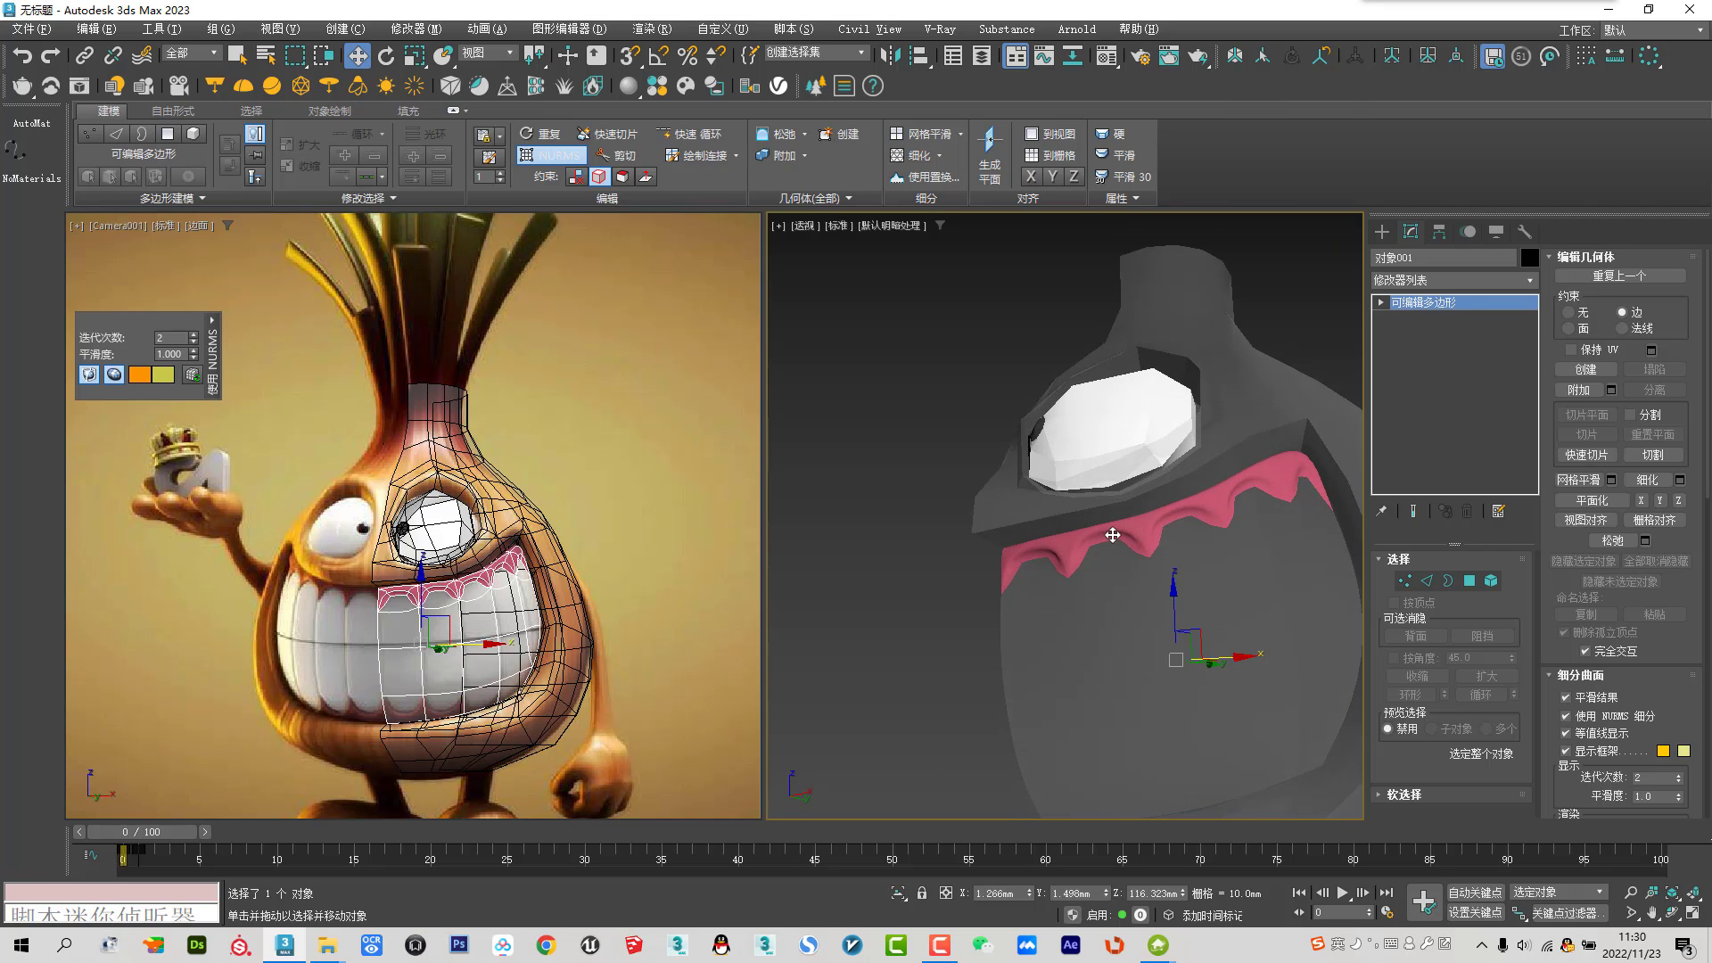
{"action": "mouse_move", "coordinate": [1209, 591]}
{"action": "middle_mouse_down", "text": "alt"}
{"action": "mouse_move", "coordinate": [1157, 612]}
{"action": "mouse_move", "coordinate": [1171, 594]}
{"action": "middle_mouse_up", "text": "alt"}
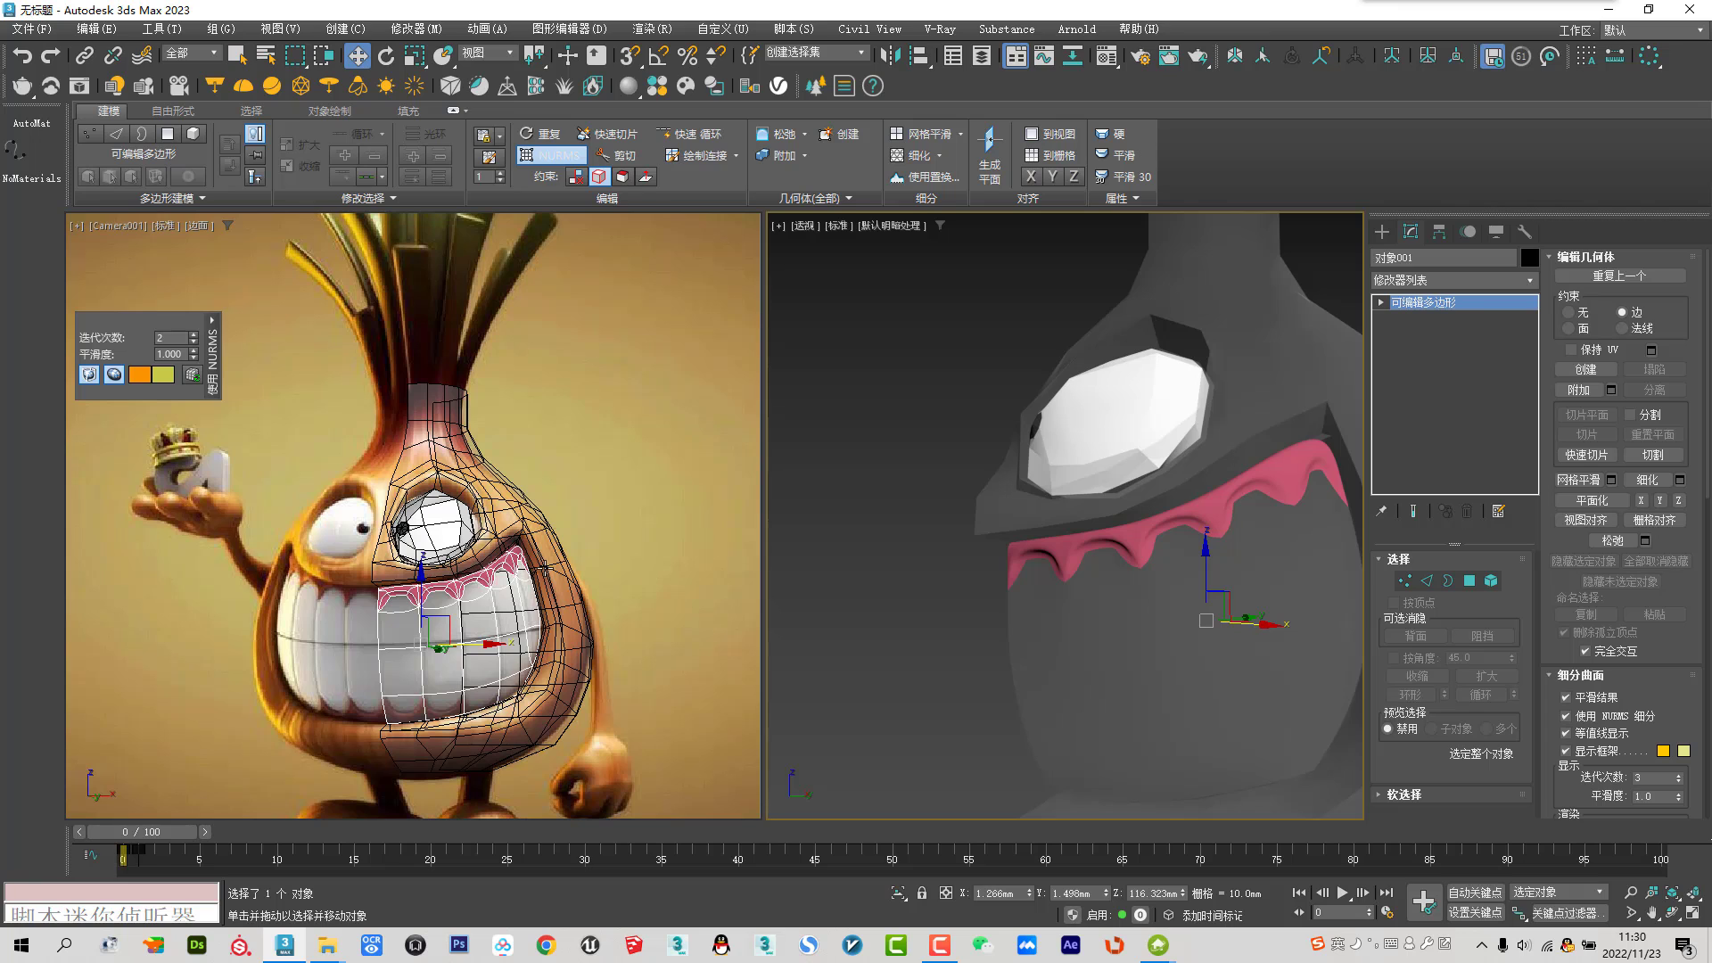
{"action": "type", "text": "3"}
Turn NURMS smoothing off and show the wireframe edges on the faceted head again
{"action": "left_click", "coordinate": [1581, 719]}
{"action": "key", "text": "F4"}
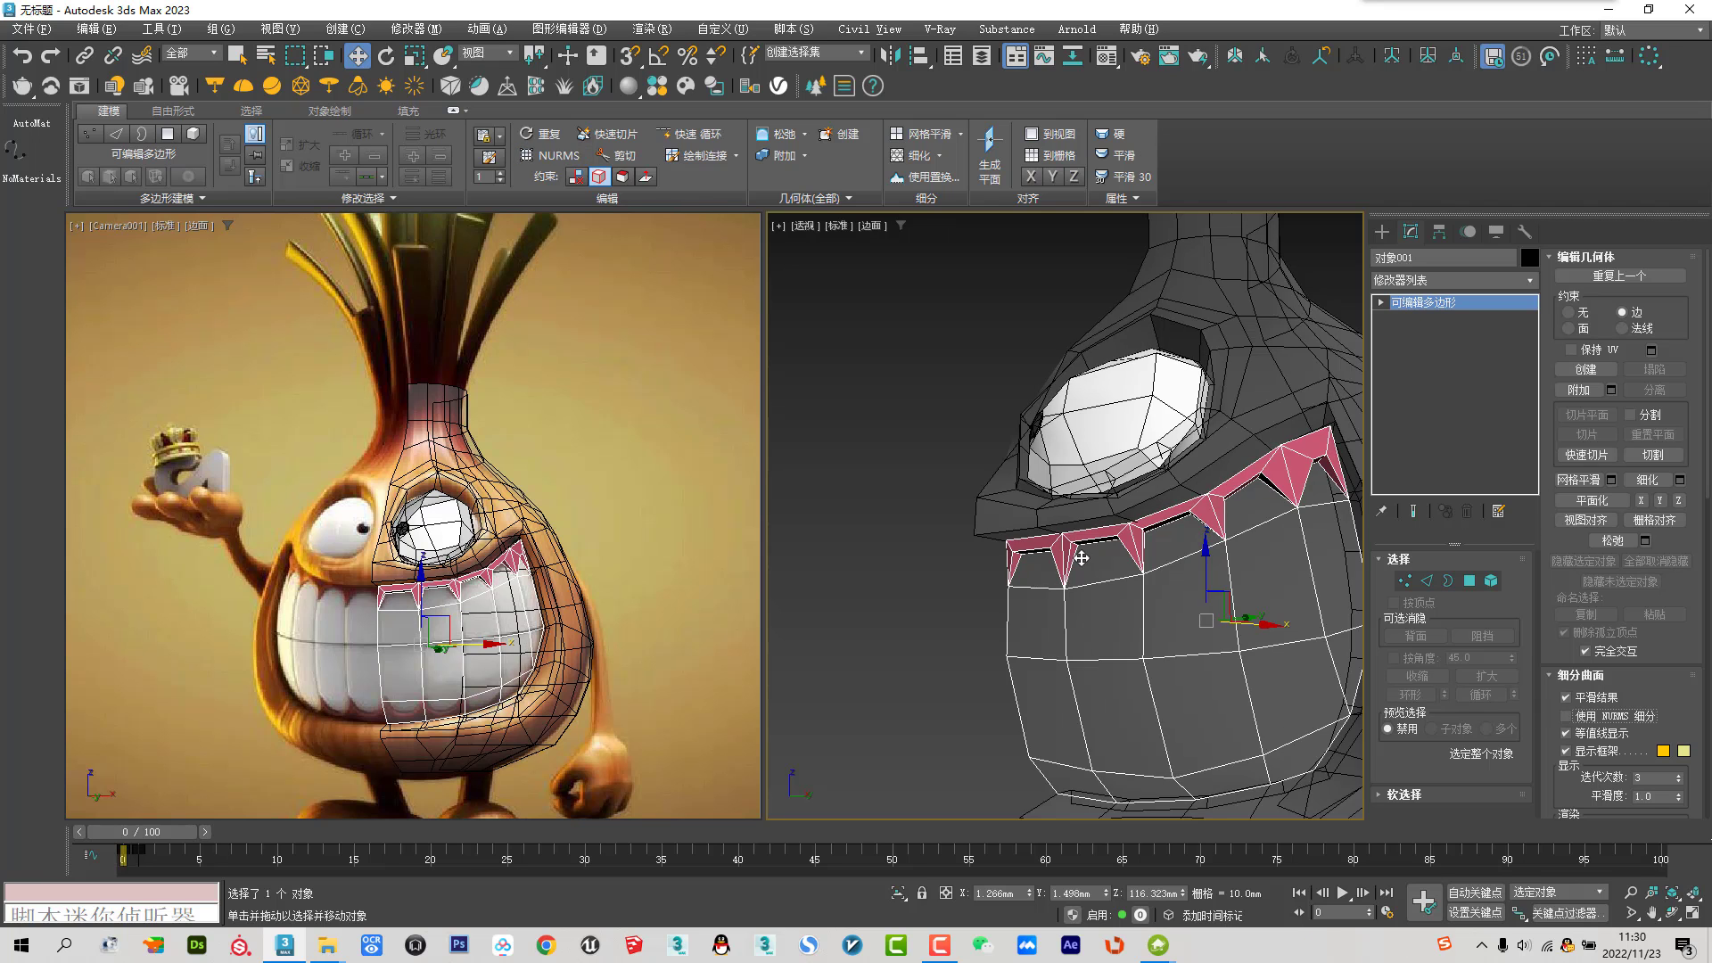
{"action": "middle_click_drag", "start_coordinate": [1082, 558], "coordinate": [1063, 560], "text": "alt"}
{"action": "scroll", "coordinate": [1063, 560], "scroll_direction": "up", "scroll_amount": 5}
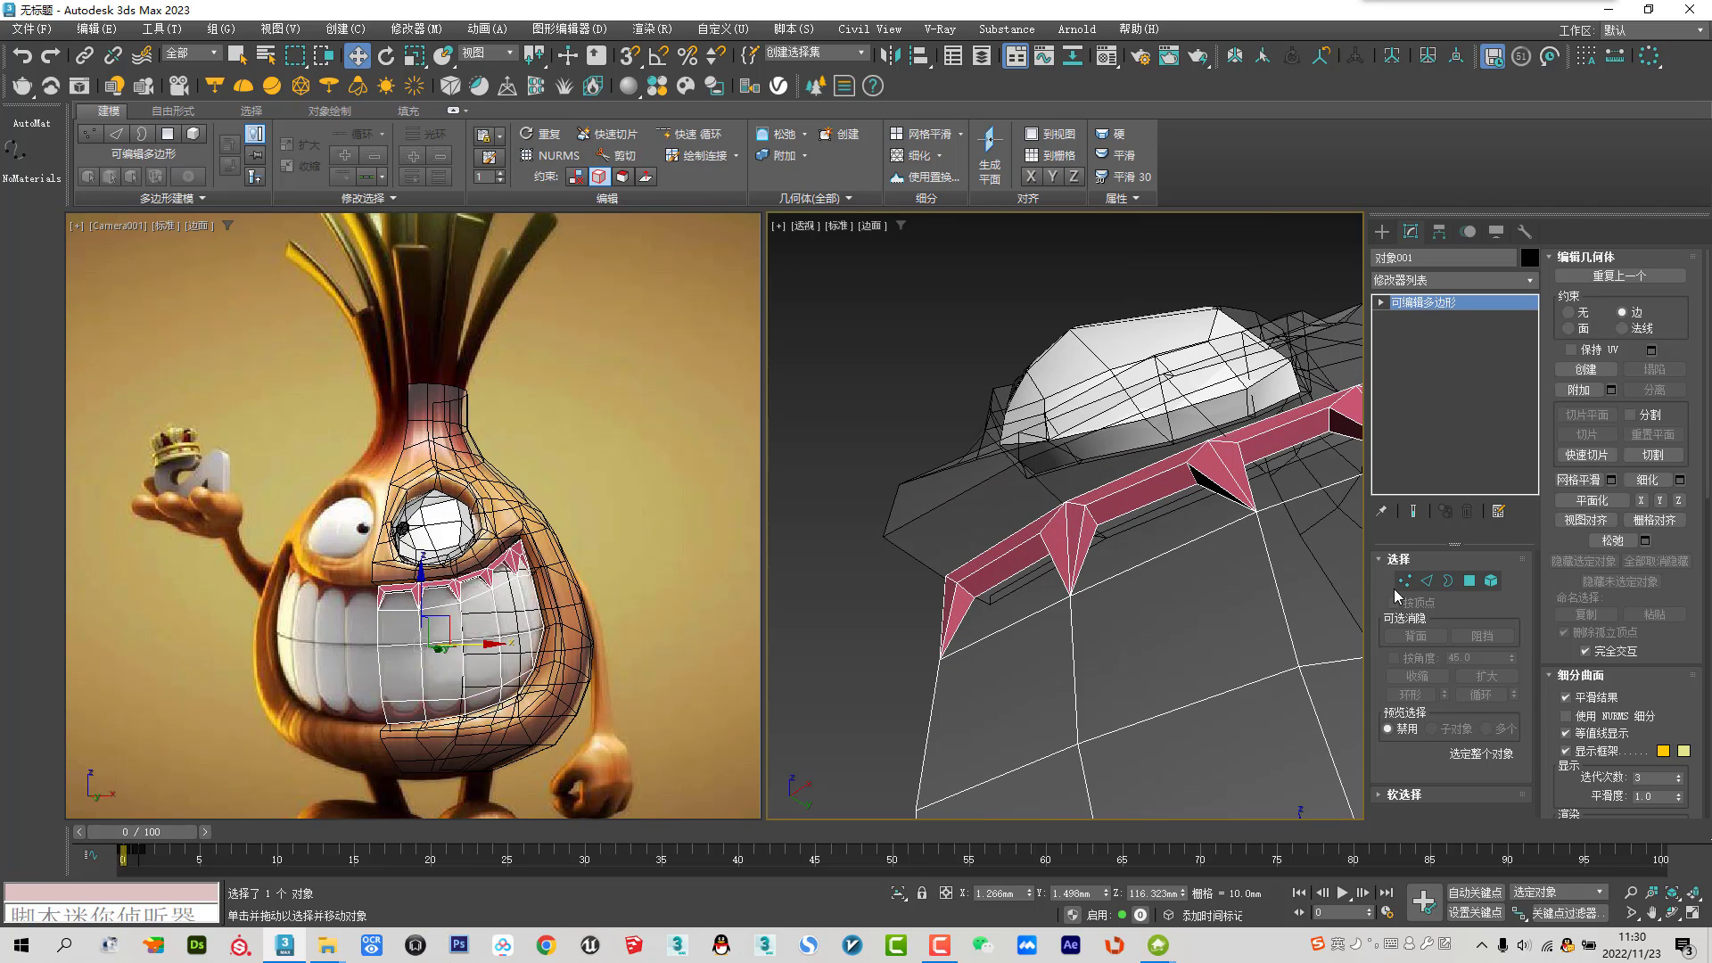
Ring-select the edges across the upper teeth strip and connect them into a new edge loop
{"action": "left_click", "coordinate": [1428, 581]}
{"action": "left_click", "coordinate": [976, 575]}
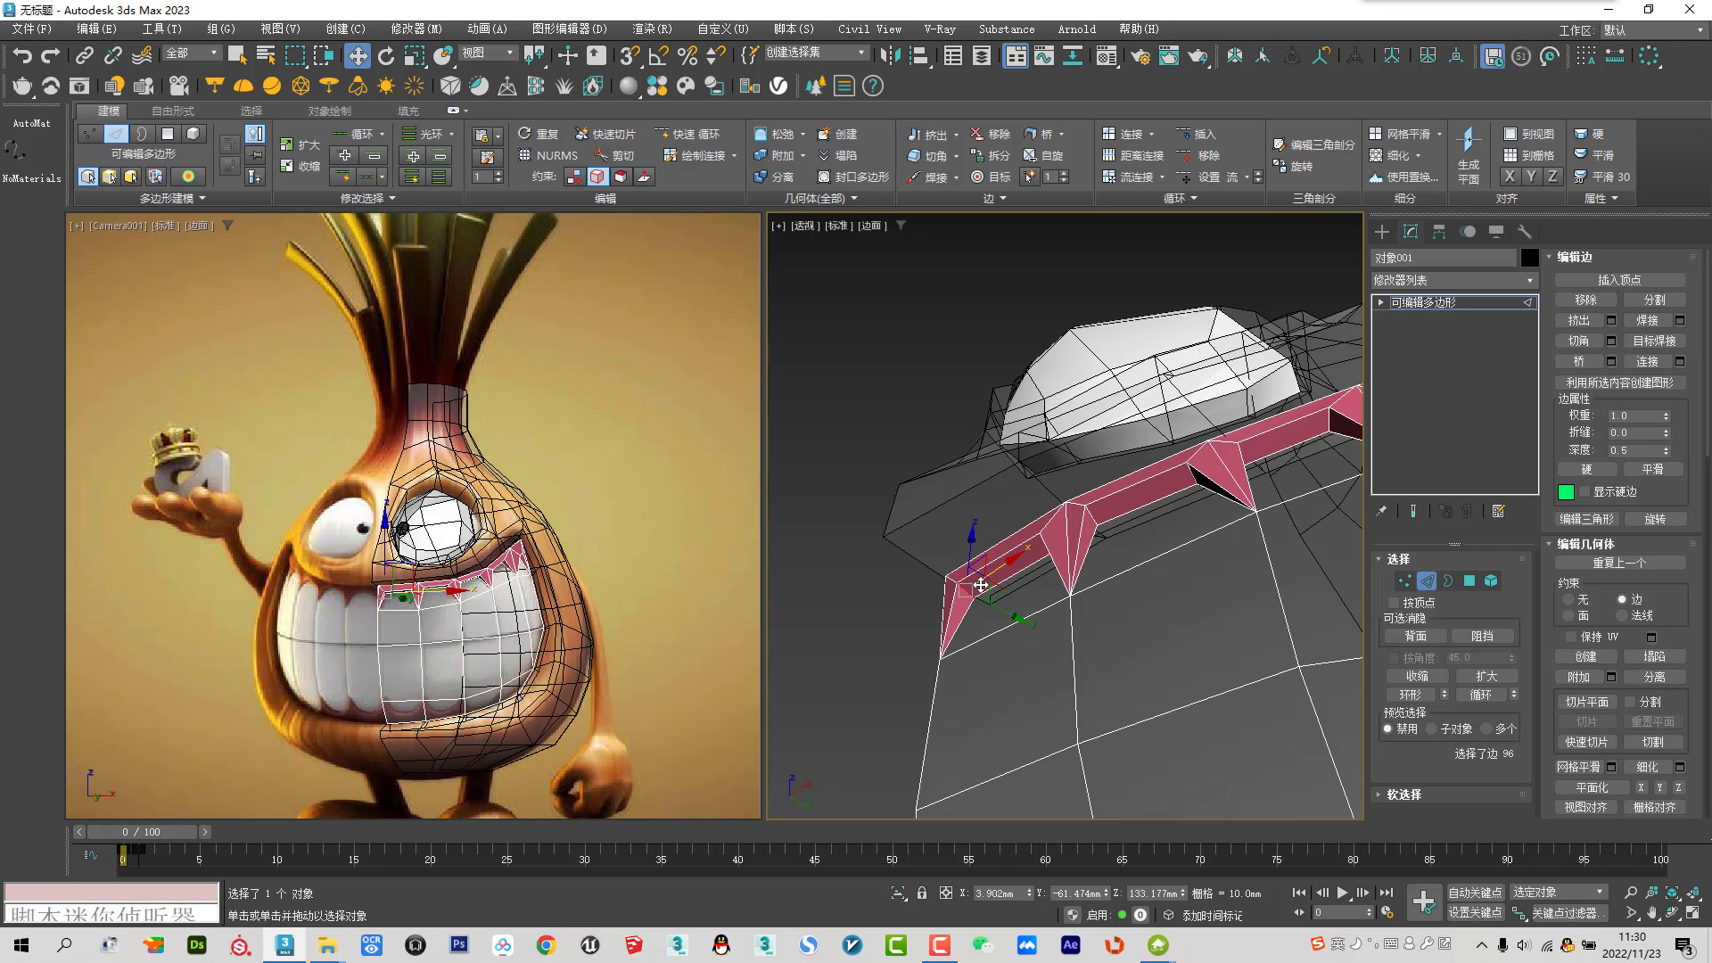
{"action": "left_click", "coordinate": [1093, 515], "text": "ctrl"}
{"action": "middle_click_drag", "start_coordinate": [1093, 515], "coordinate": [1047, 563], "text": "alt"}
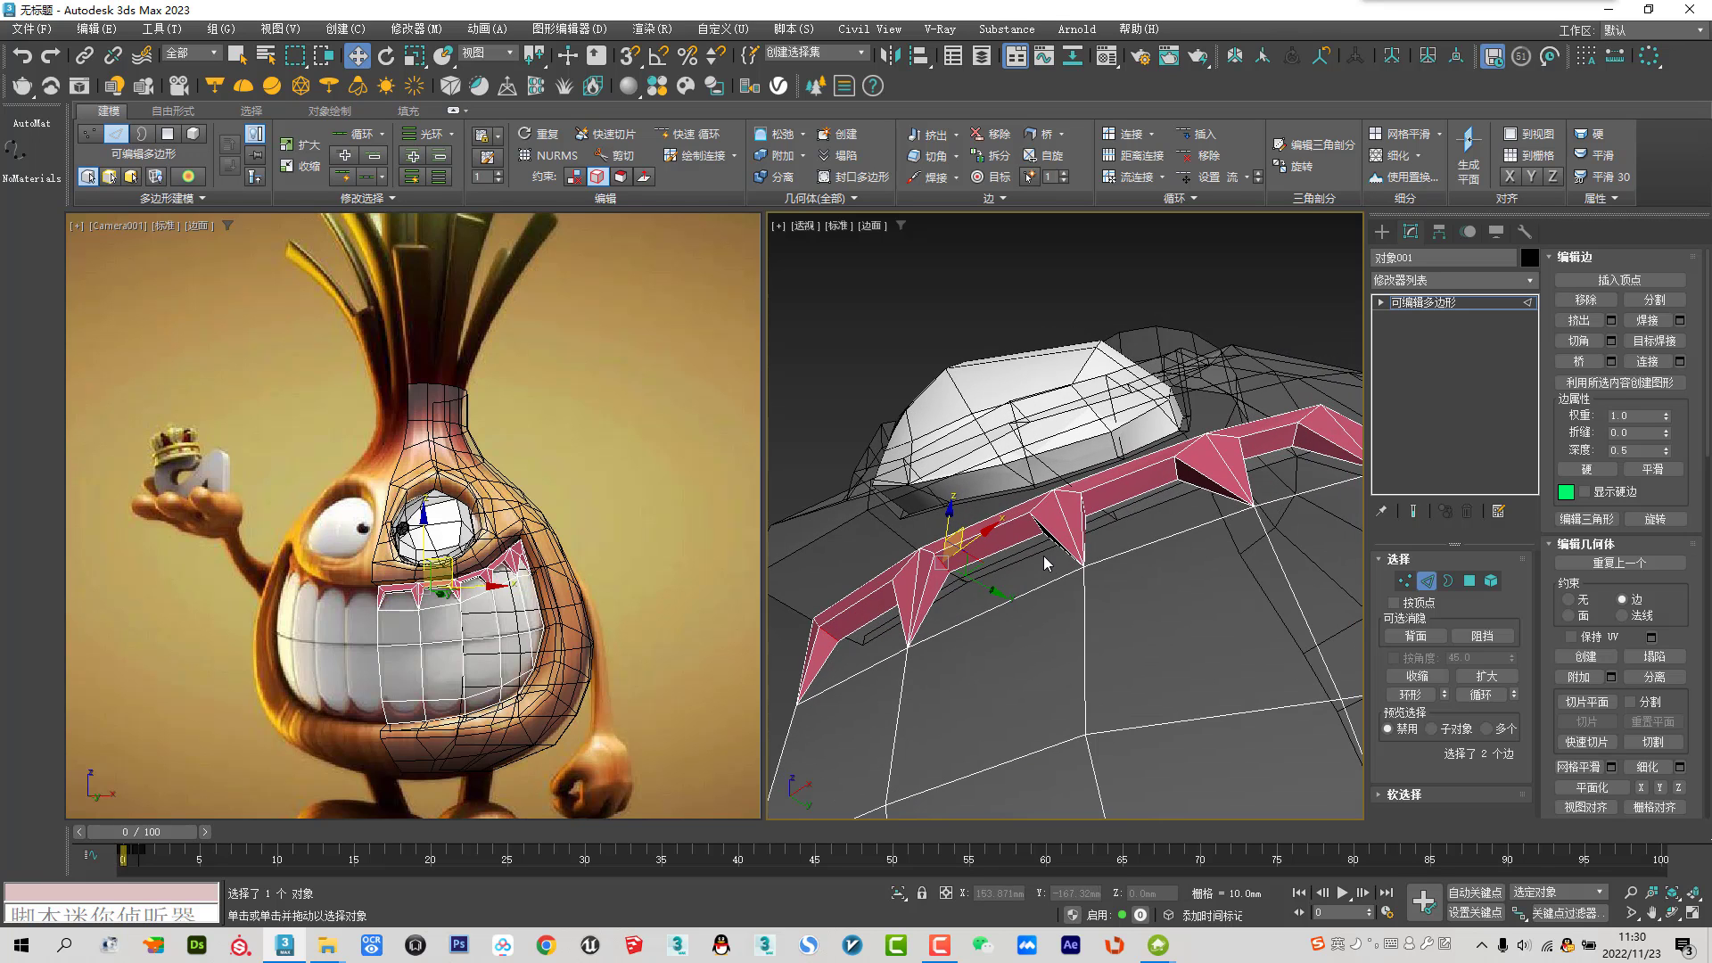
{"action": "middle_click_drag", "start_coordinate": [1124, 506], "coordinate": [1005, 470], "text": "alt"}
{"action": "left_click", "coordinate": [1014, 456]}
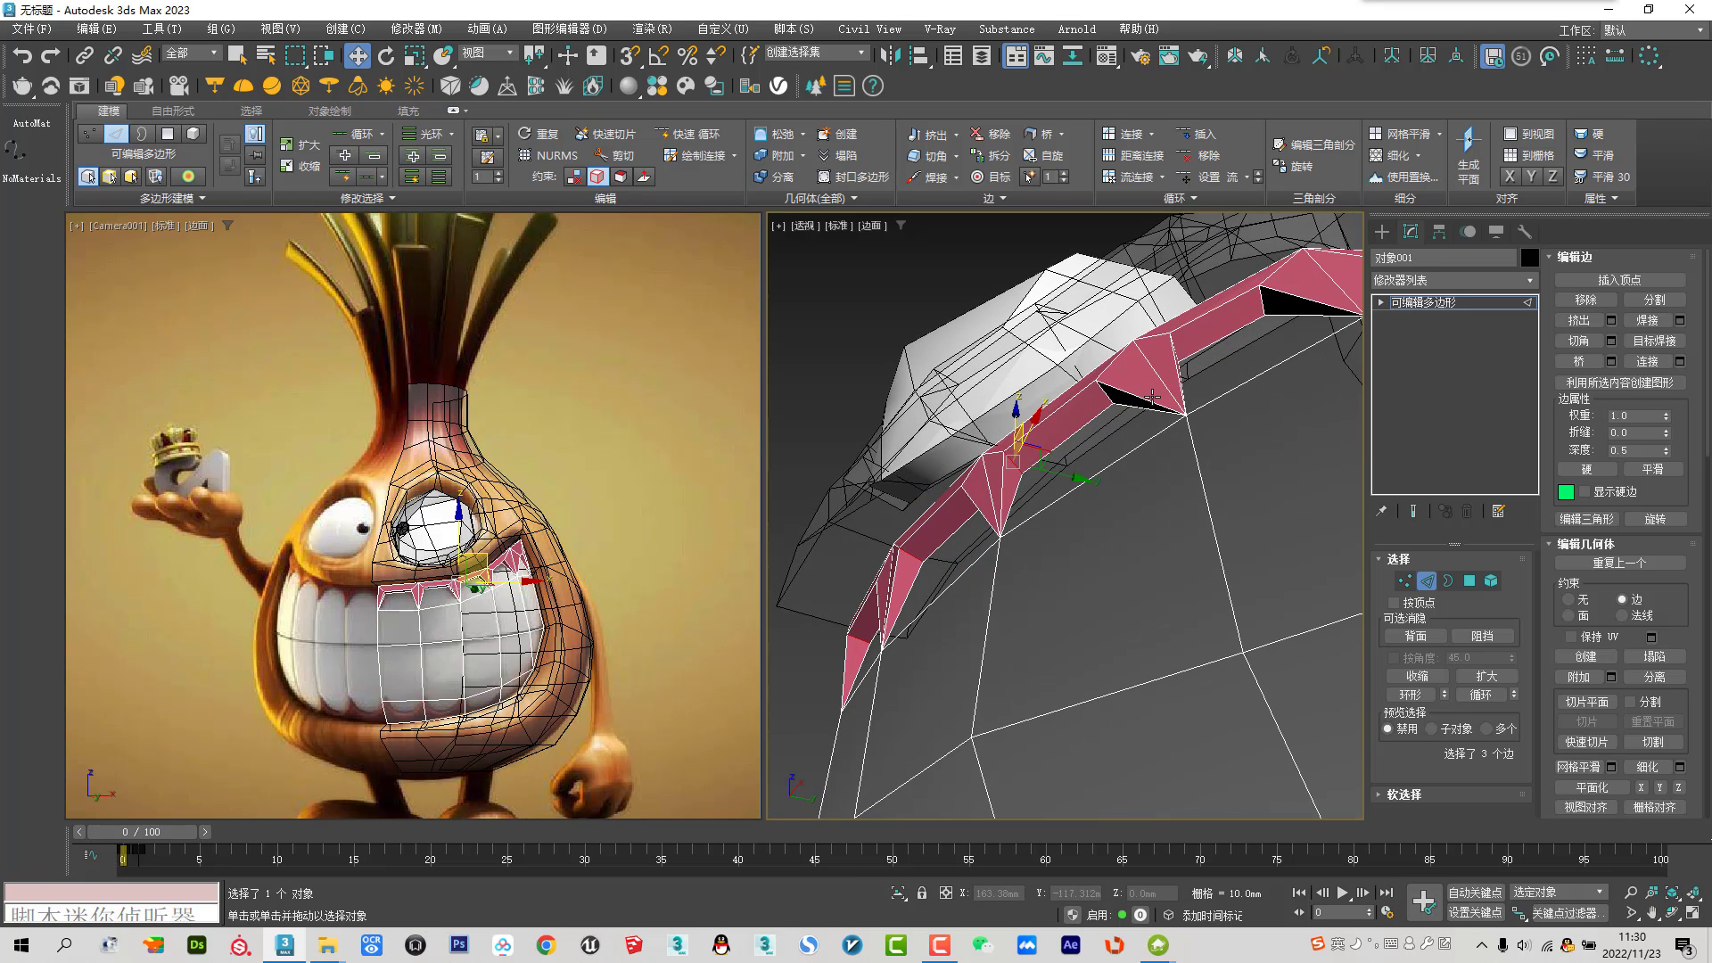
{"action": "left_click", "coordinate": [1261, 312], "text": "ctrl"}
{"action": "middle_click_drag", "start_coordinate": [1262, 312], "coordinate": [1183, 376], "text": "alt"}
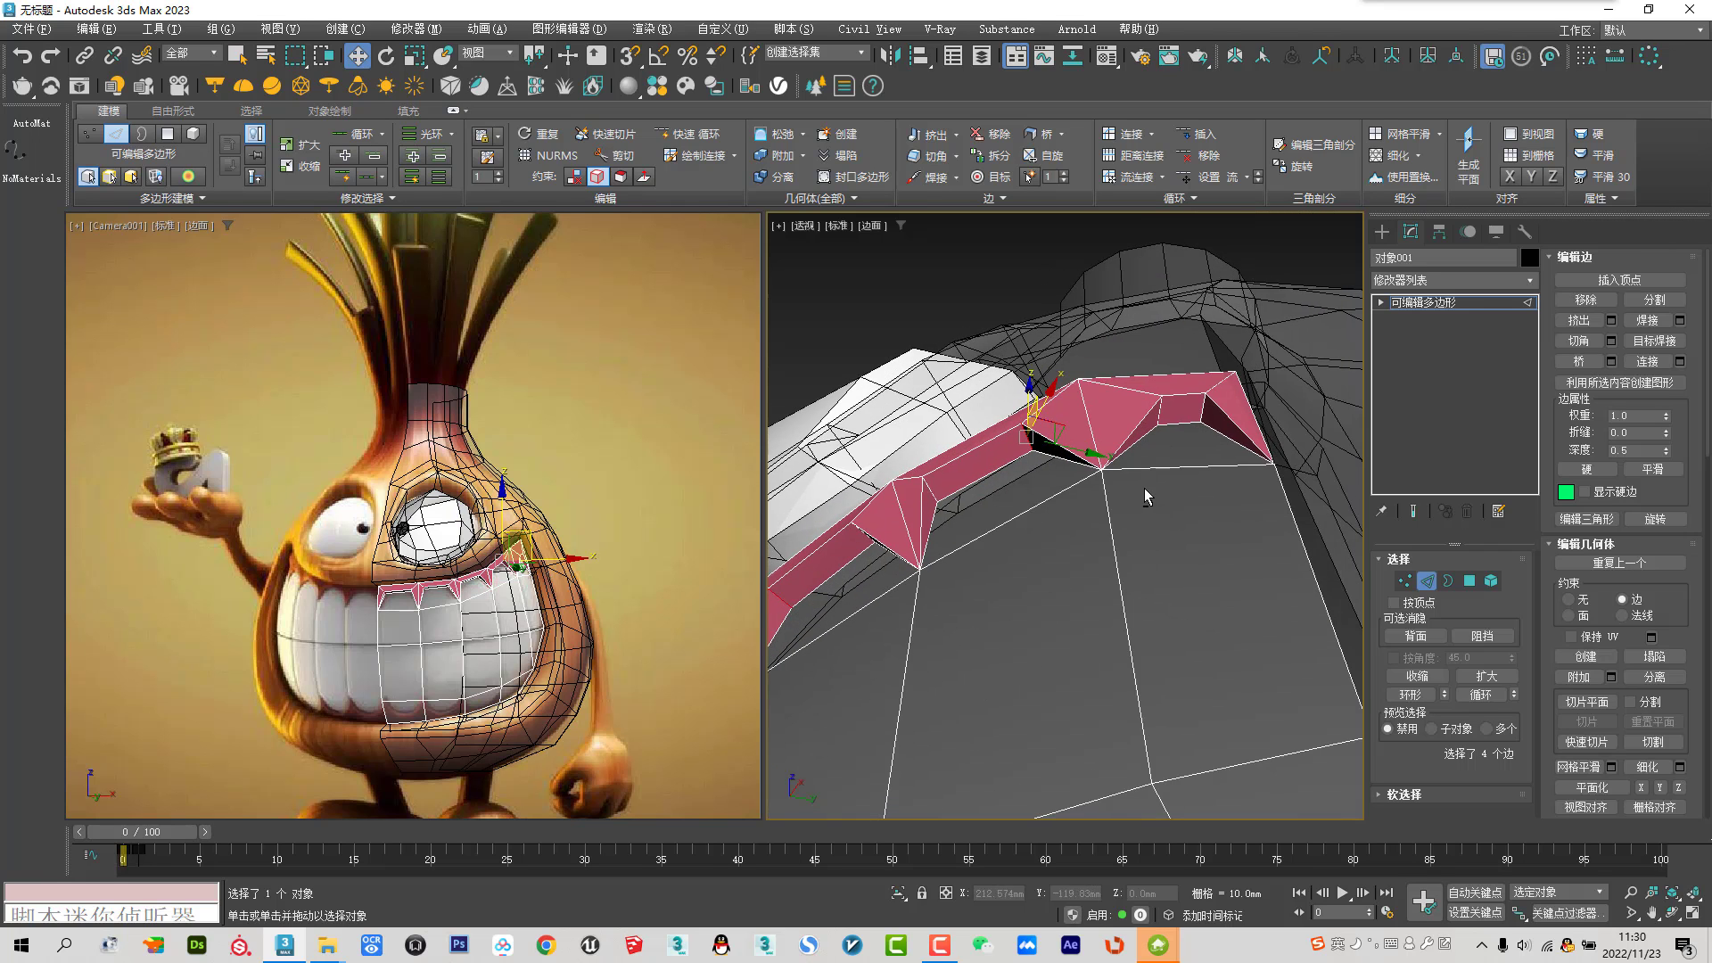
{"action": "left_click", "coordinate": [1410, 694]}
{"action": "left_click", "coordinate": [1647, 361]}
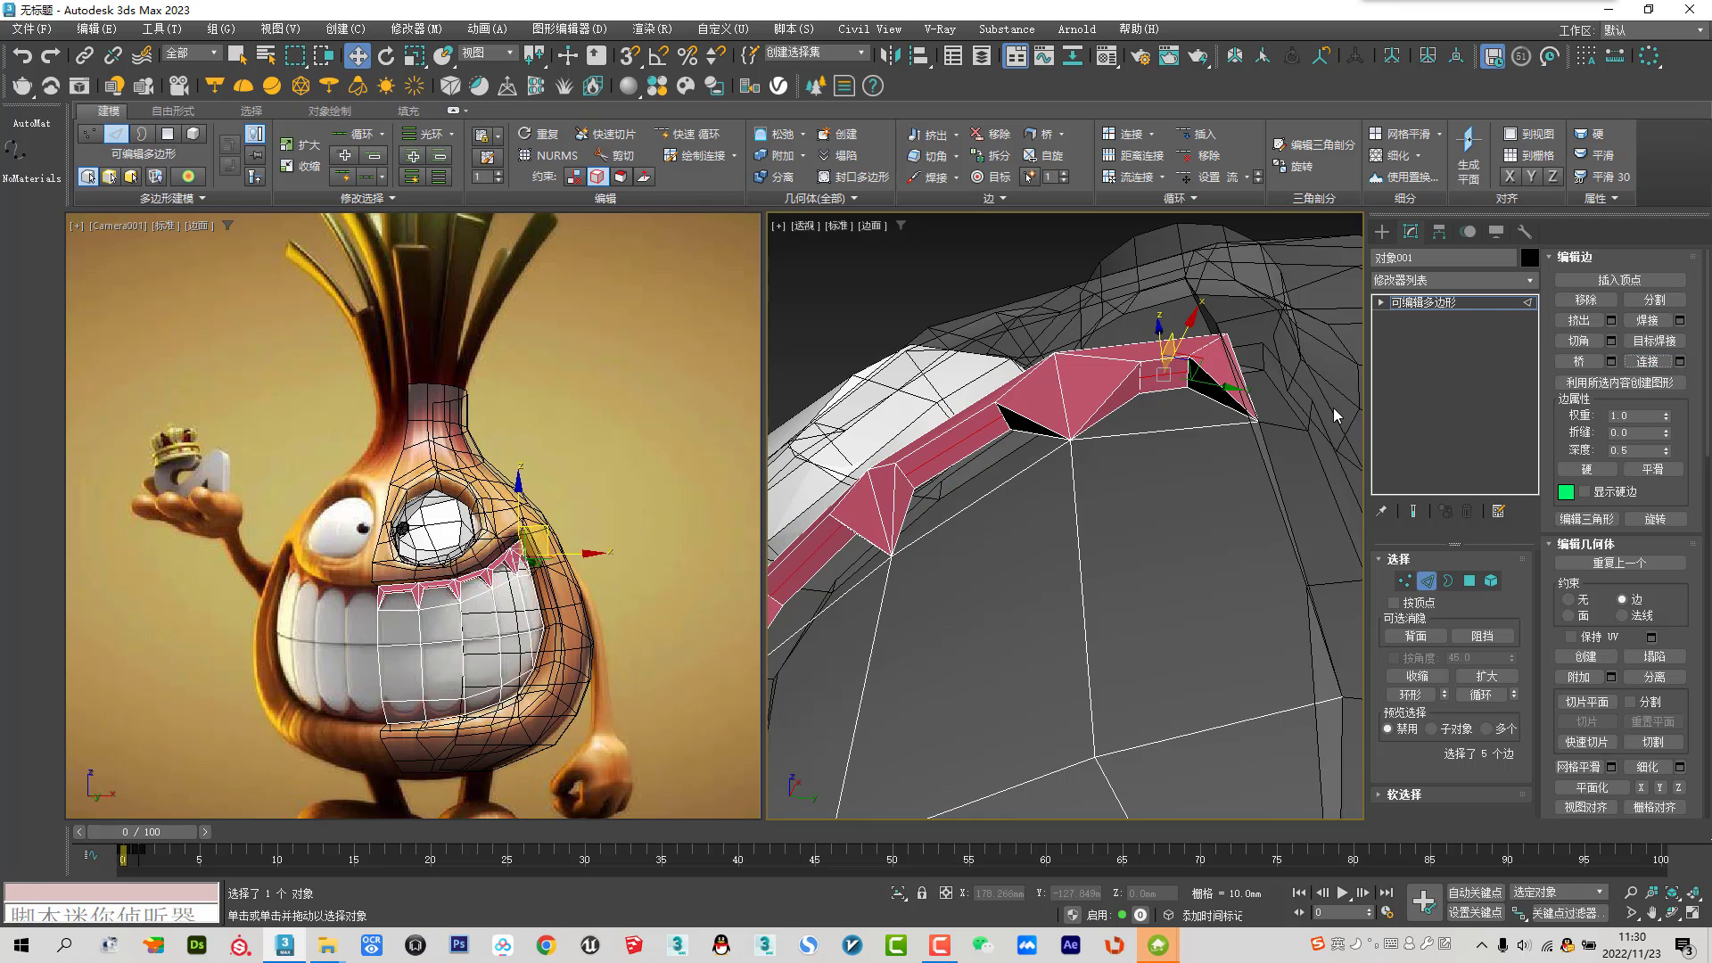
Join the four vertices at the strip's end with a new connecting edge
{"action": "left_click", "coordinate": [1405, 582]}
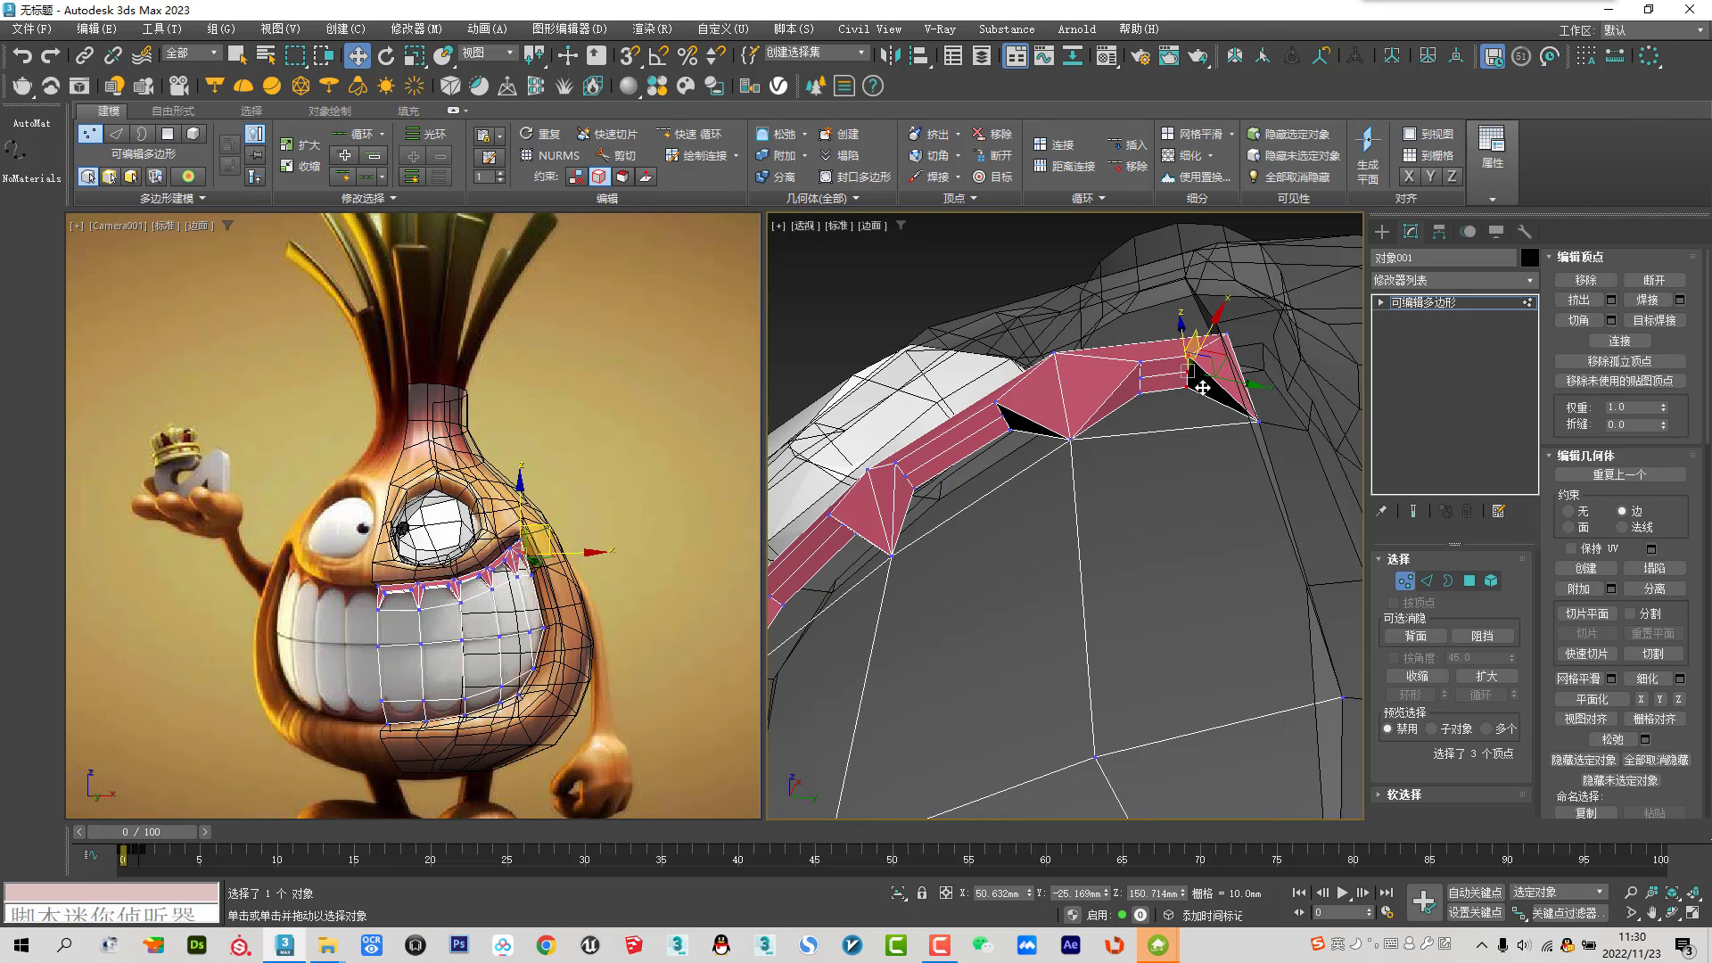
{"action": "left_click_drag", "start_coordinate": [1262, 426], "coordinate": [1135, 431]}
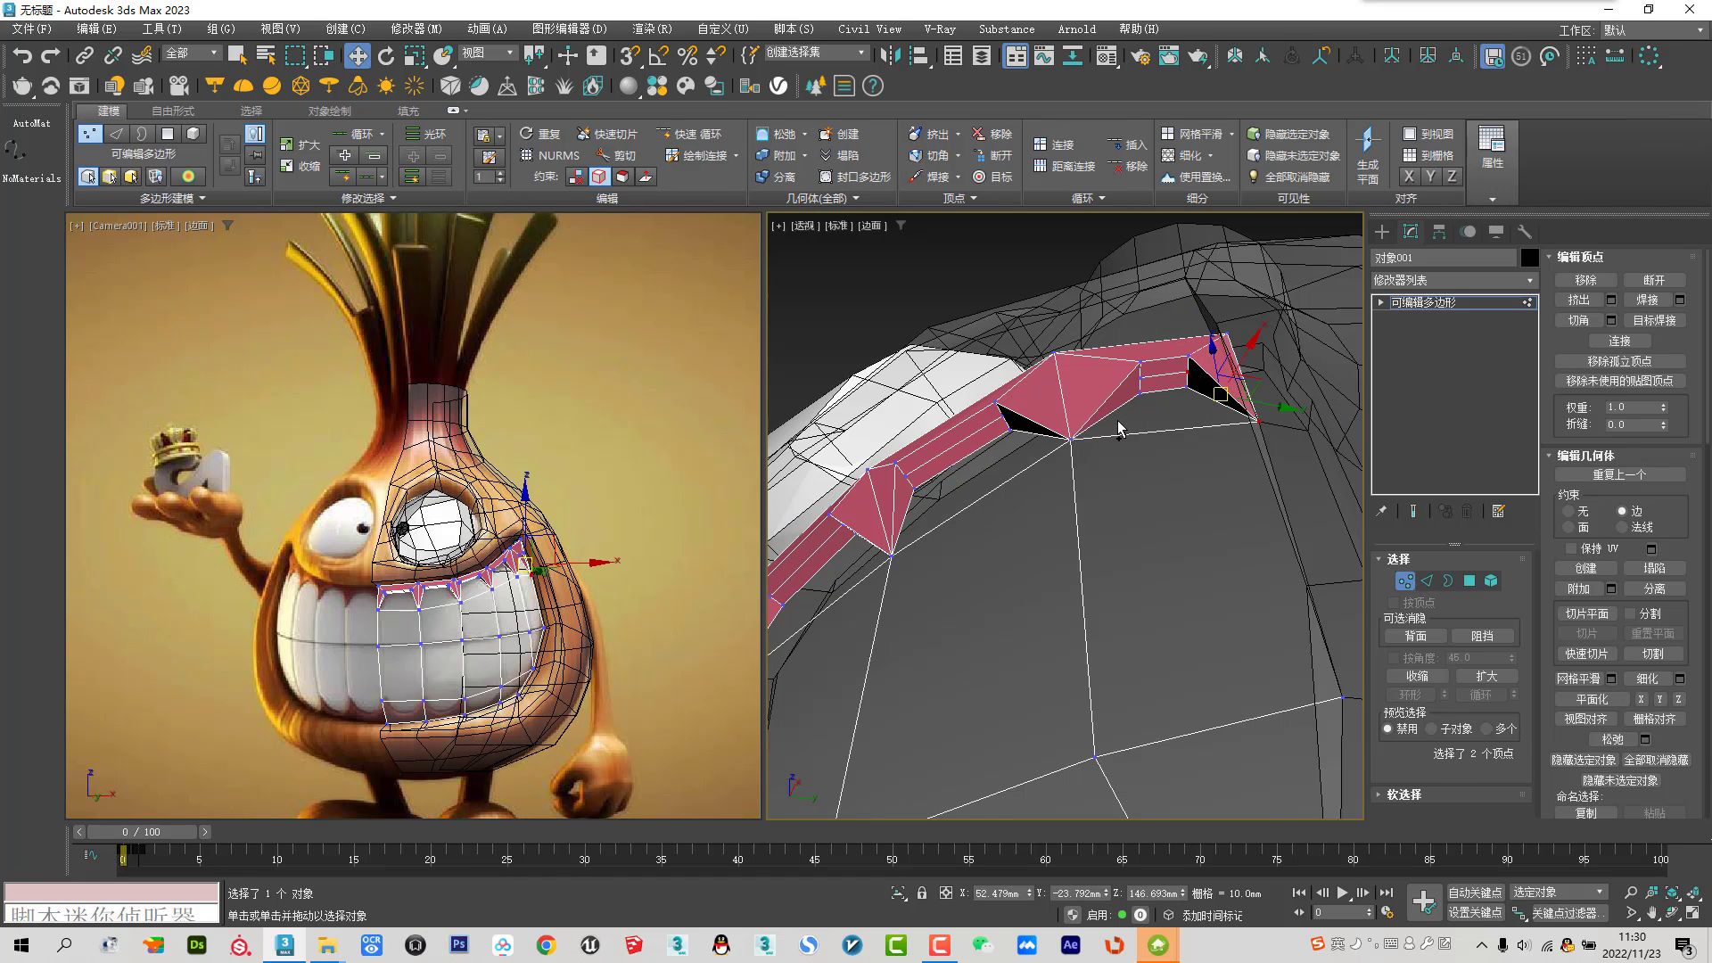
{"action": "left_click_drag", "start_coordinate": [1123, 347], "coordinate": [1200, 399]}
{"action": "left_click", "coordinate": [1619, 341]}
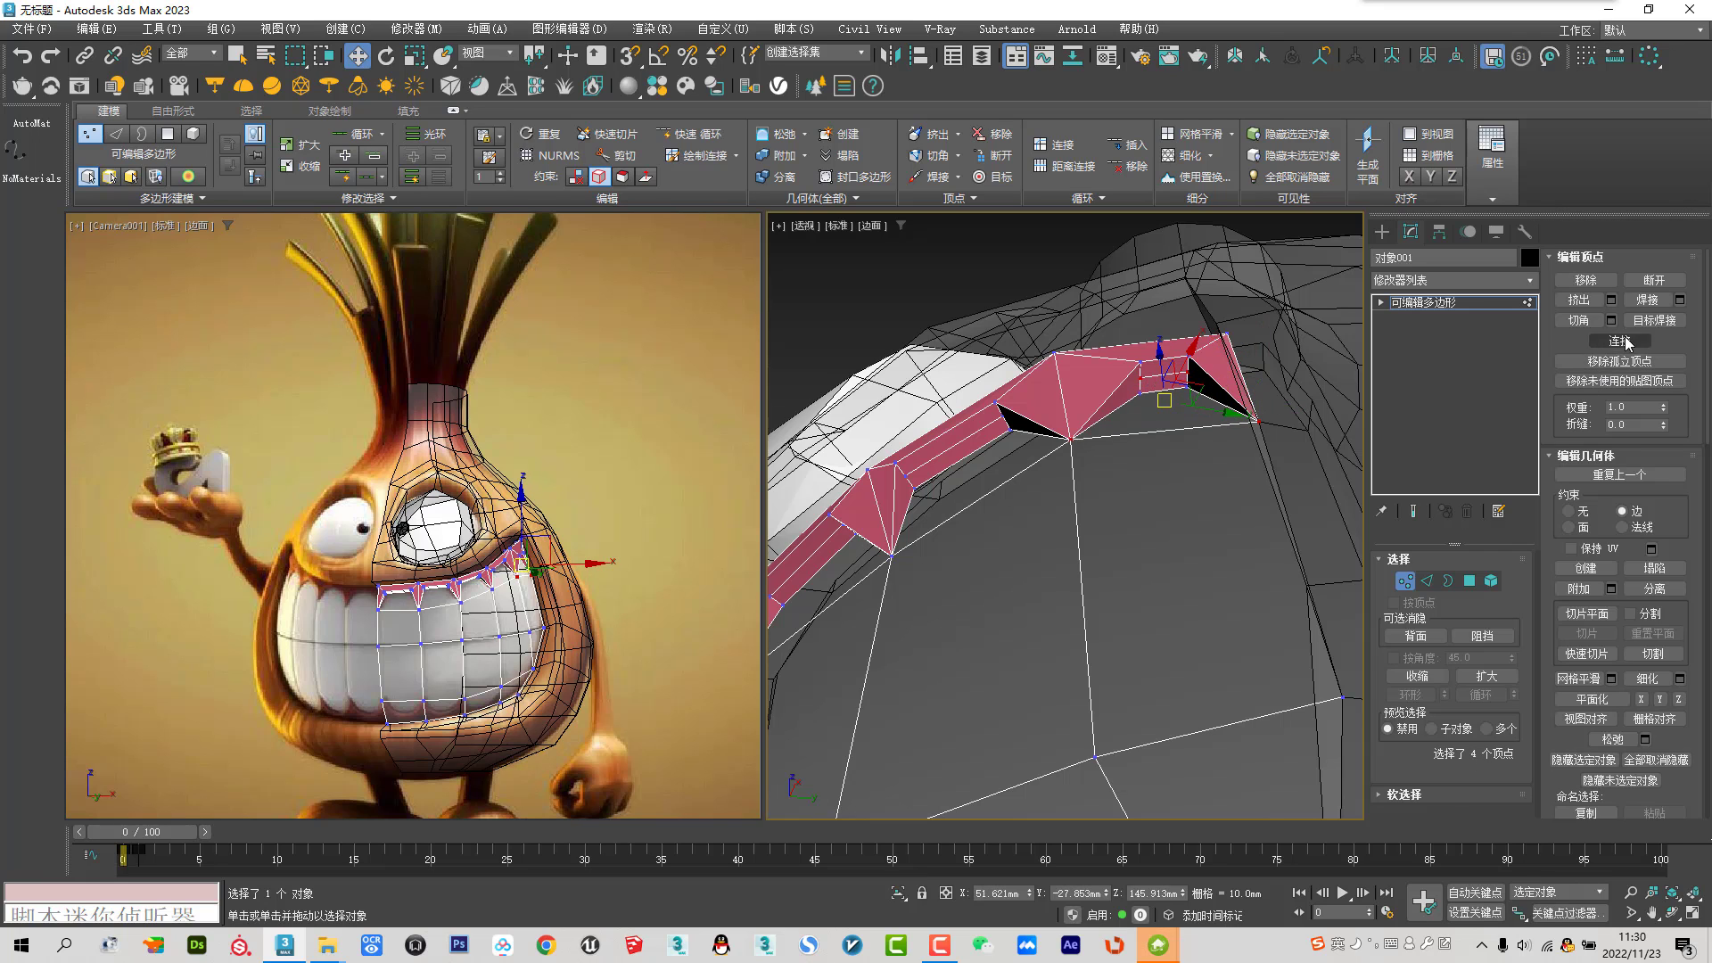
Assign the 01 - Default material to the selected strip polygons
{"action": "left_click", "coordinate": [1469, 581]}
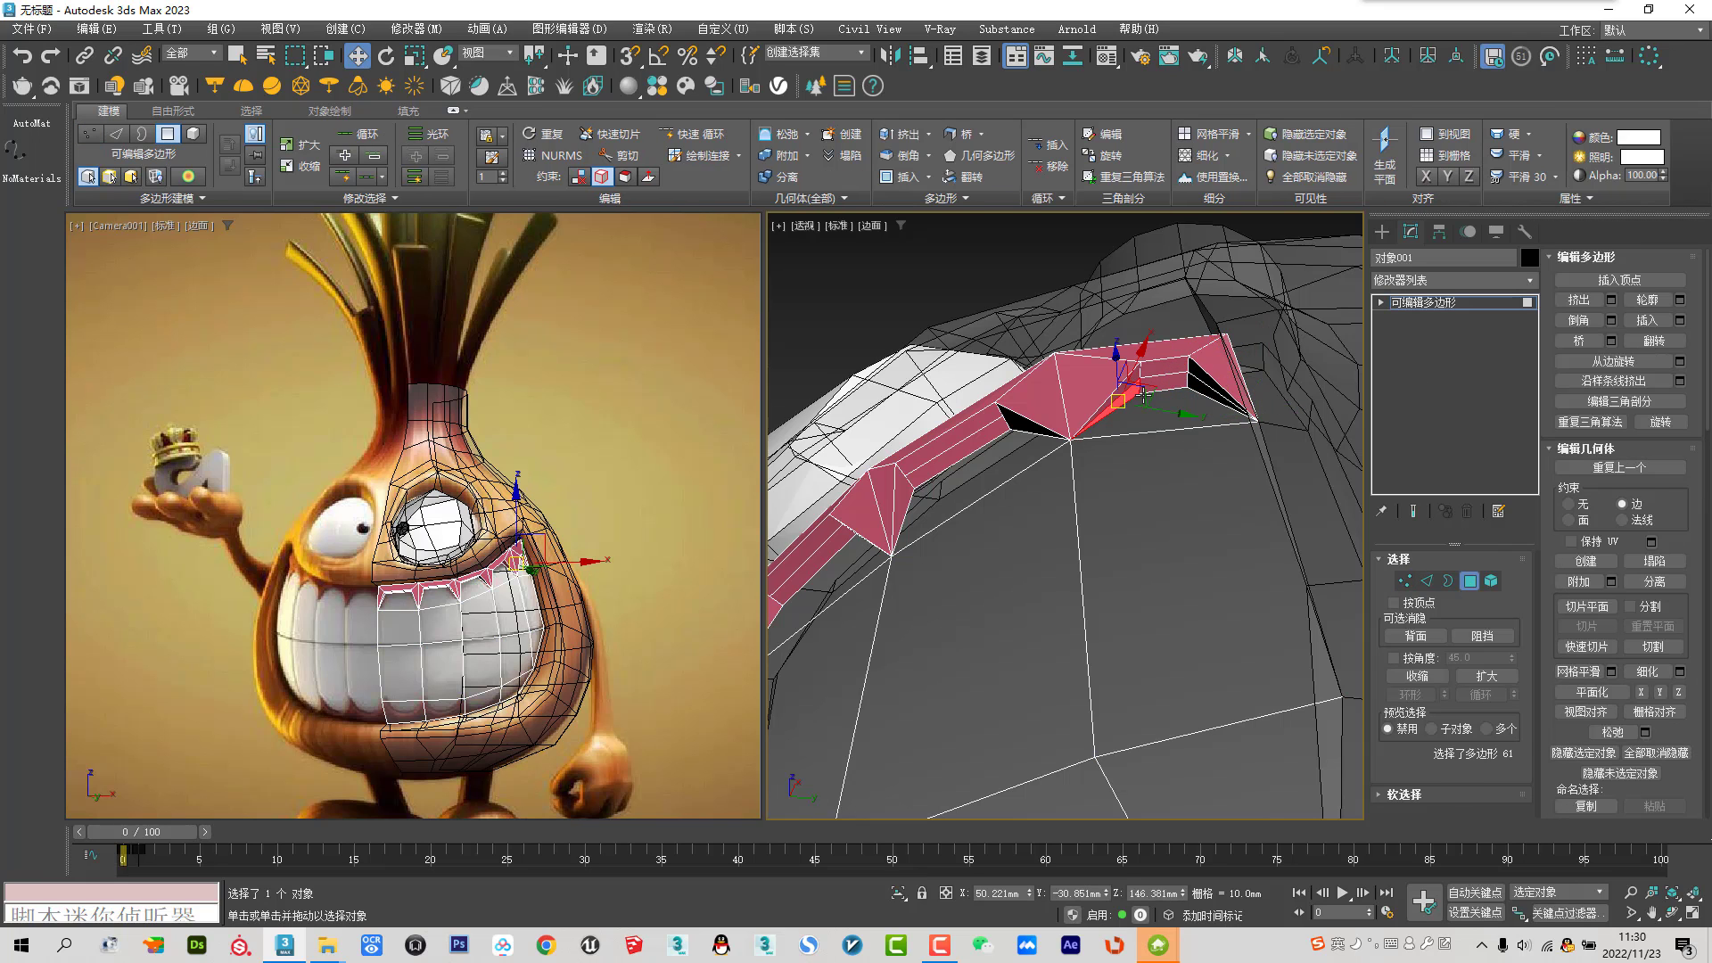
{"action": "left_click", "coordinate": [1216, 409], "text": "ctrl"}
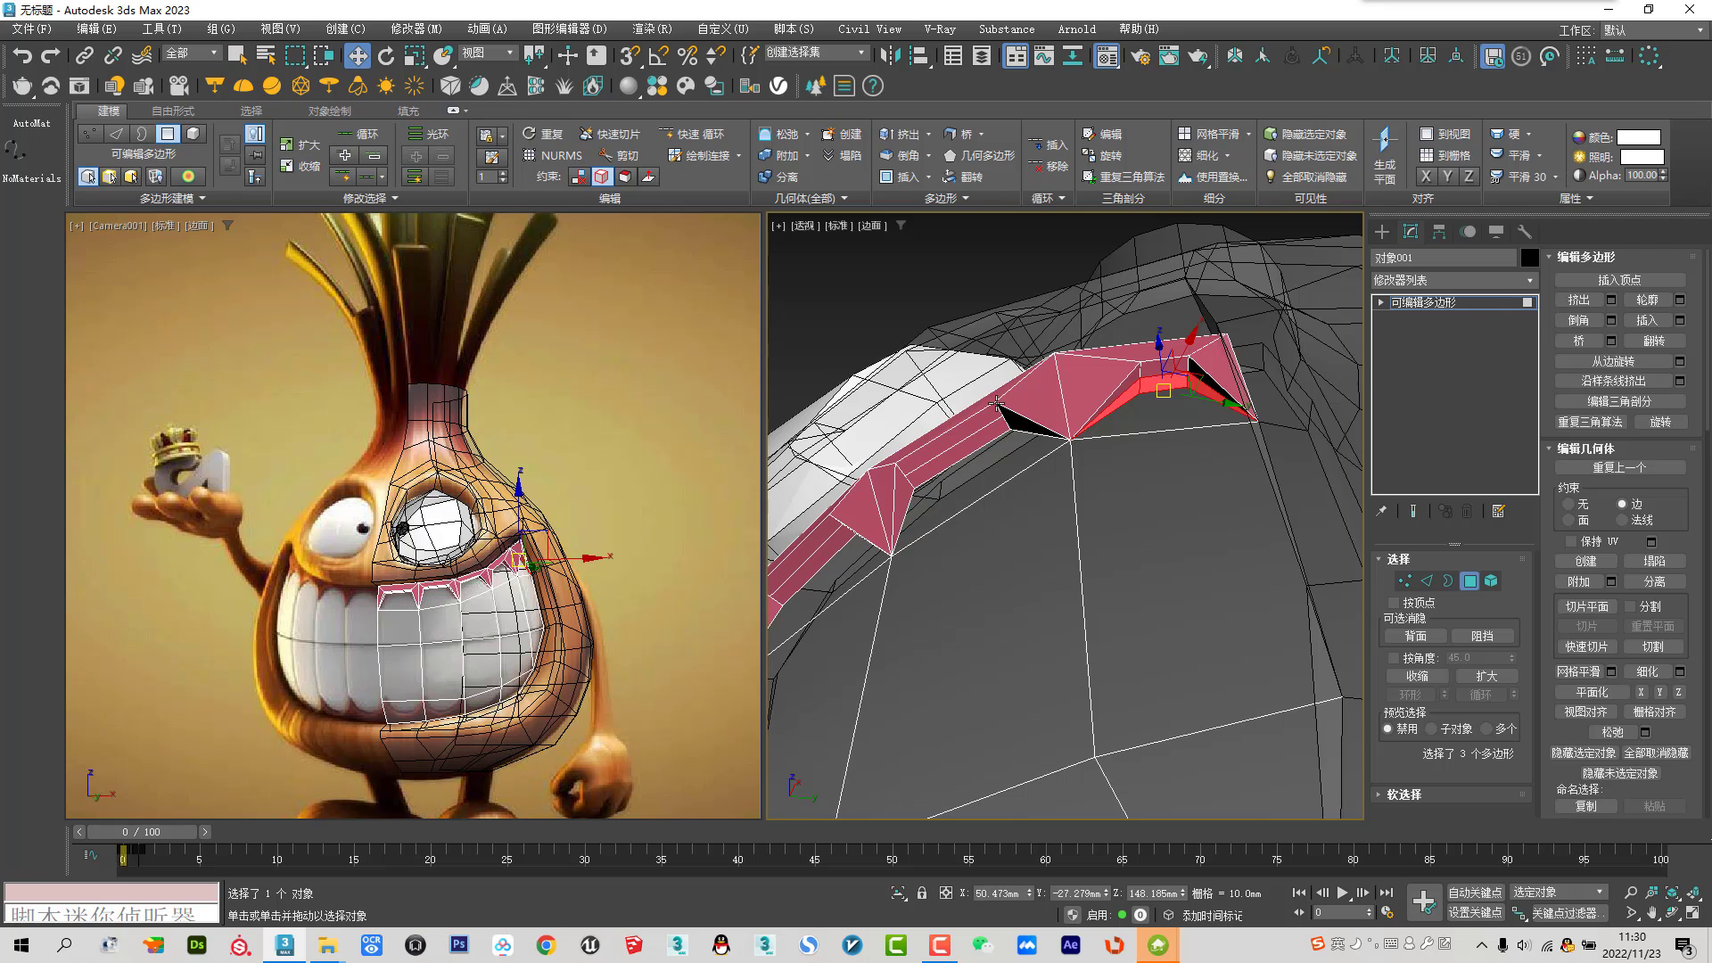
{"action": "key", "text": "m"}
{"action": "left_click", "coordinate": [1095, 265]}
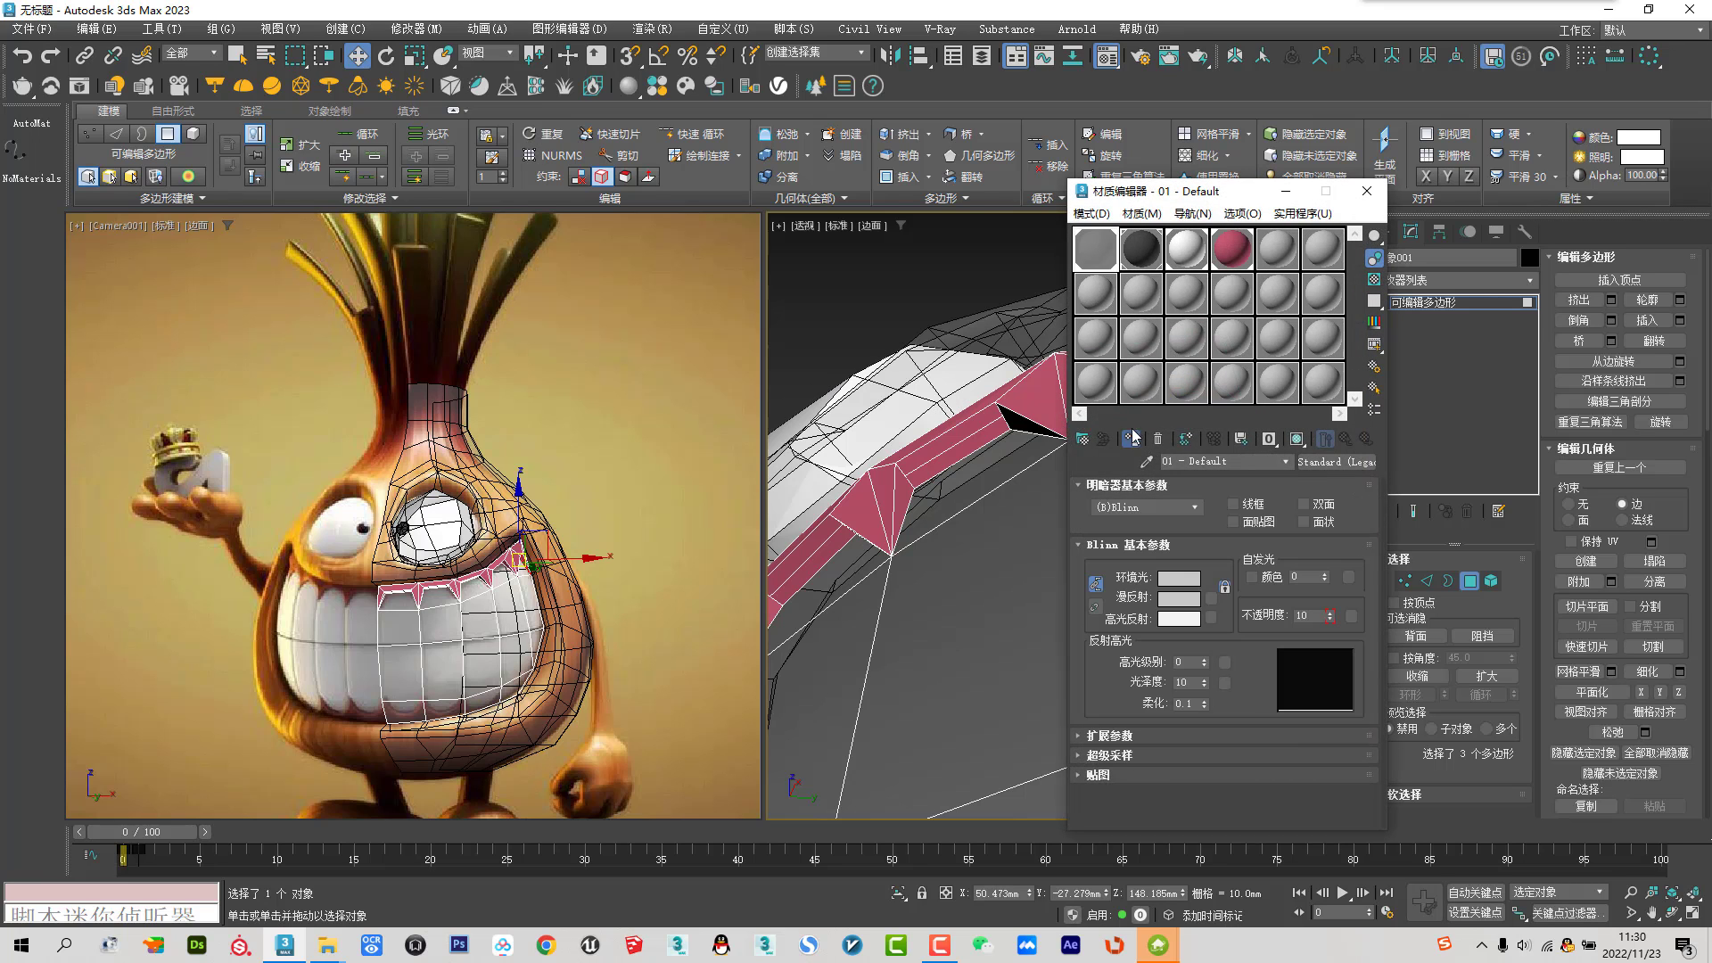
{"action": "left_click", "coordinate": [1128, 439]}
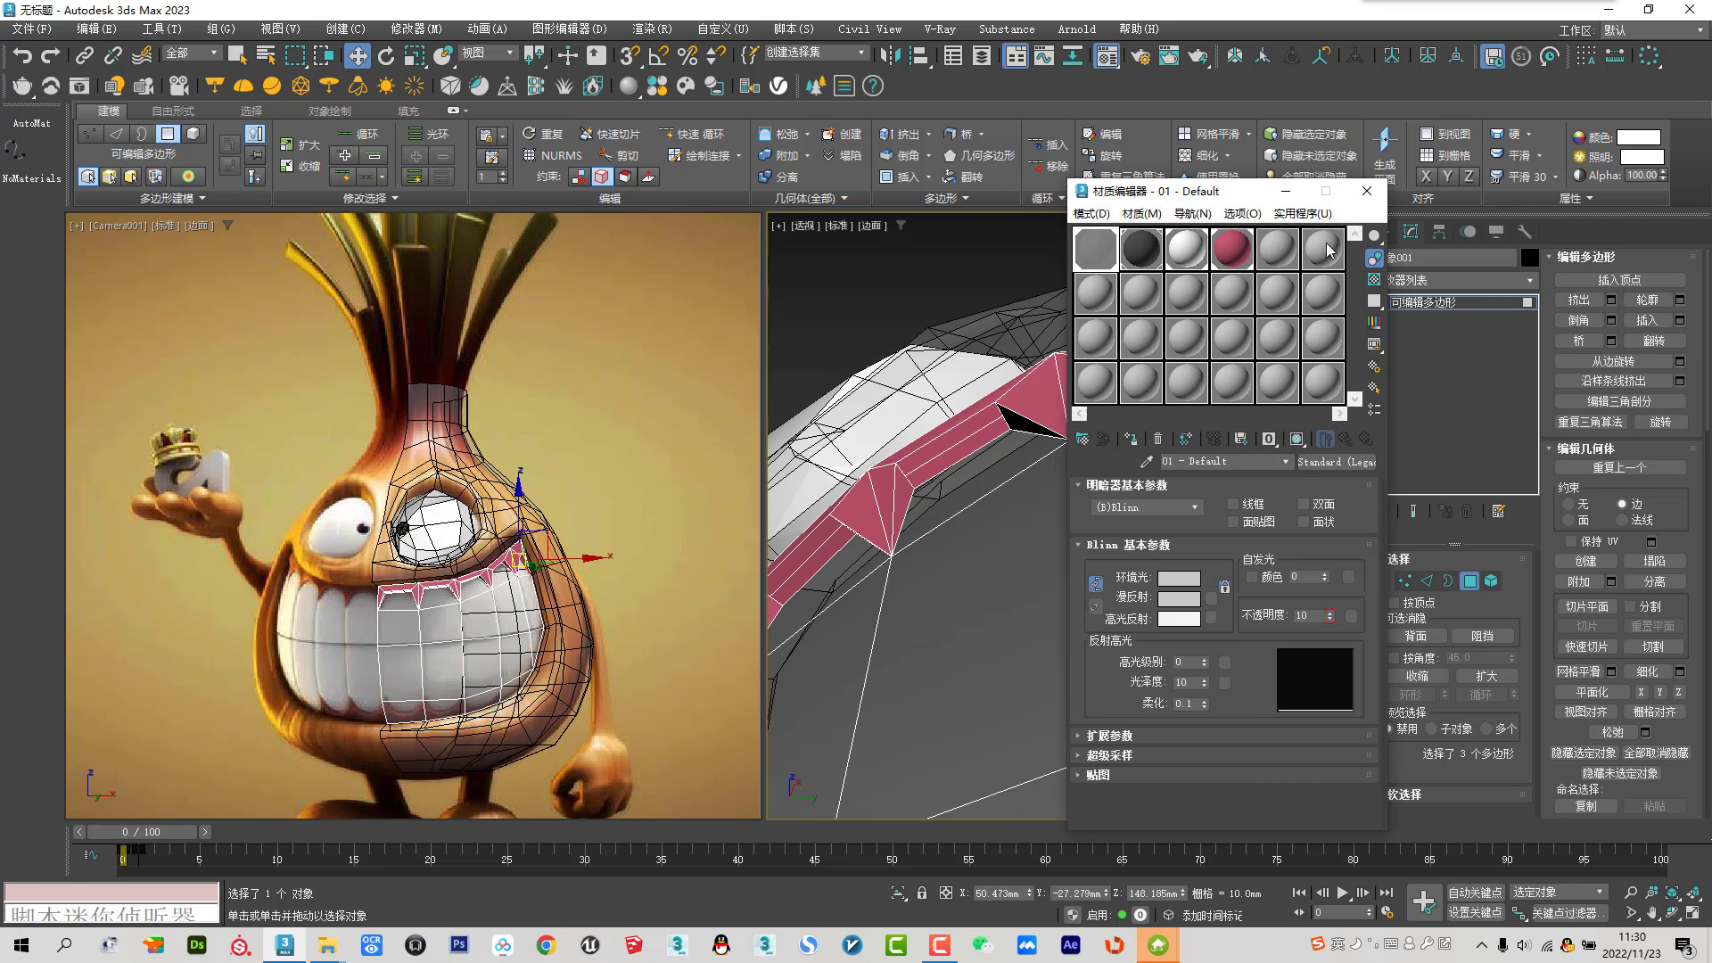
{"action": "left_click", "coordinate": [1366, 191]}
Connect the selected upper-lip vertices with a new edge
{"action": "left_click", "coordinate": [1405, 580]}
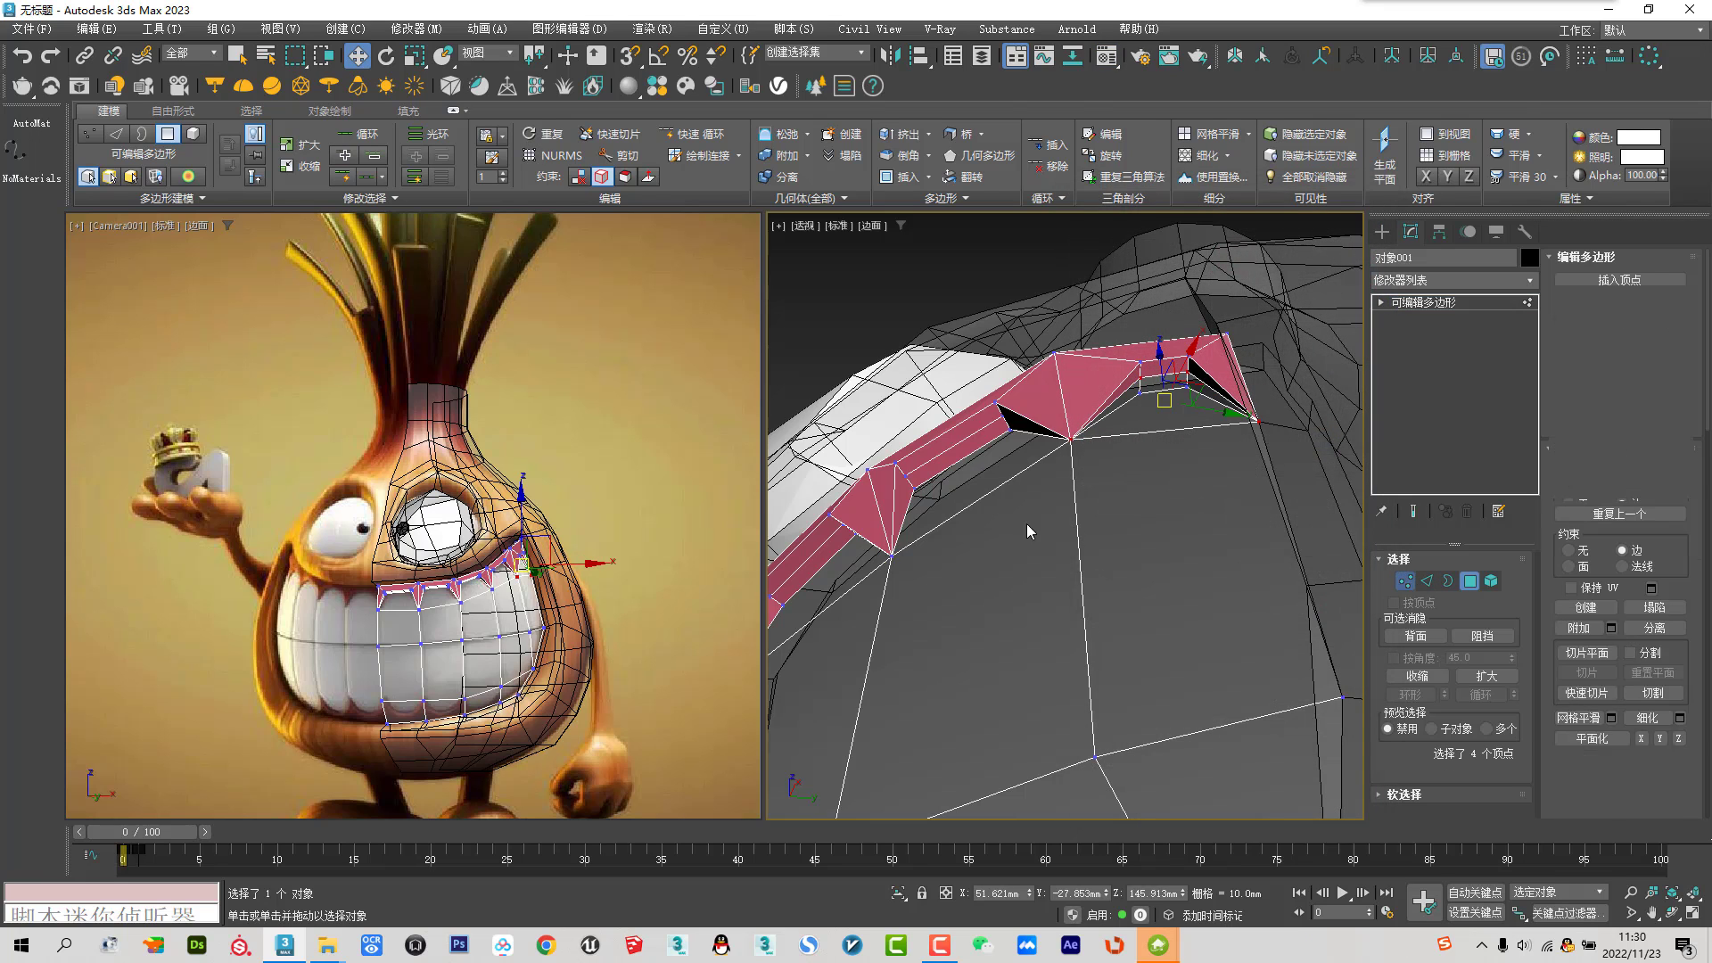
{"action": "left_click", "coordinate": [892, 556], "text": "ctrl"}
{"action": "left_click", "coordinate": [999, 405], "text": "ctrl"}
{"action": "left_click", "coordinate": [1071, 438], "text": "ctrl"}
{"action": "left_click", "coordinate": [1619, 344]}
Apply 01 - Default to three thin lip polygons and turn NURMS smoothing back on
{"action": "left_click", "coordinate": [1470, 580]}
{"action": "left_click", "coordinate": [967, 442]}
{"action": "left_click", "coordinate": [908, 495], "text": "ctrl"}
{"action": "left_click", "coordinate": [1025, 427], "text": "ctrl"}
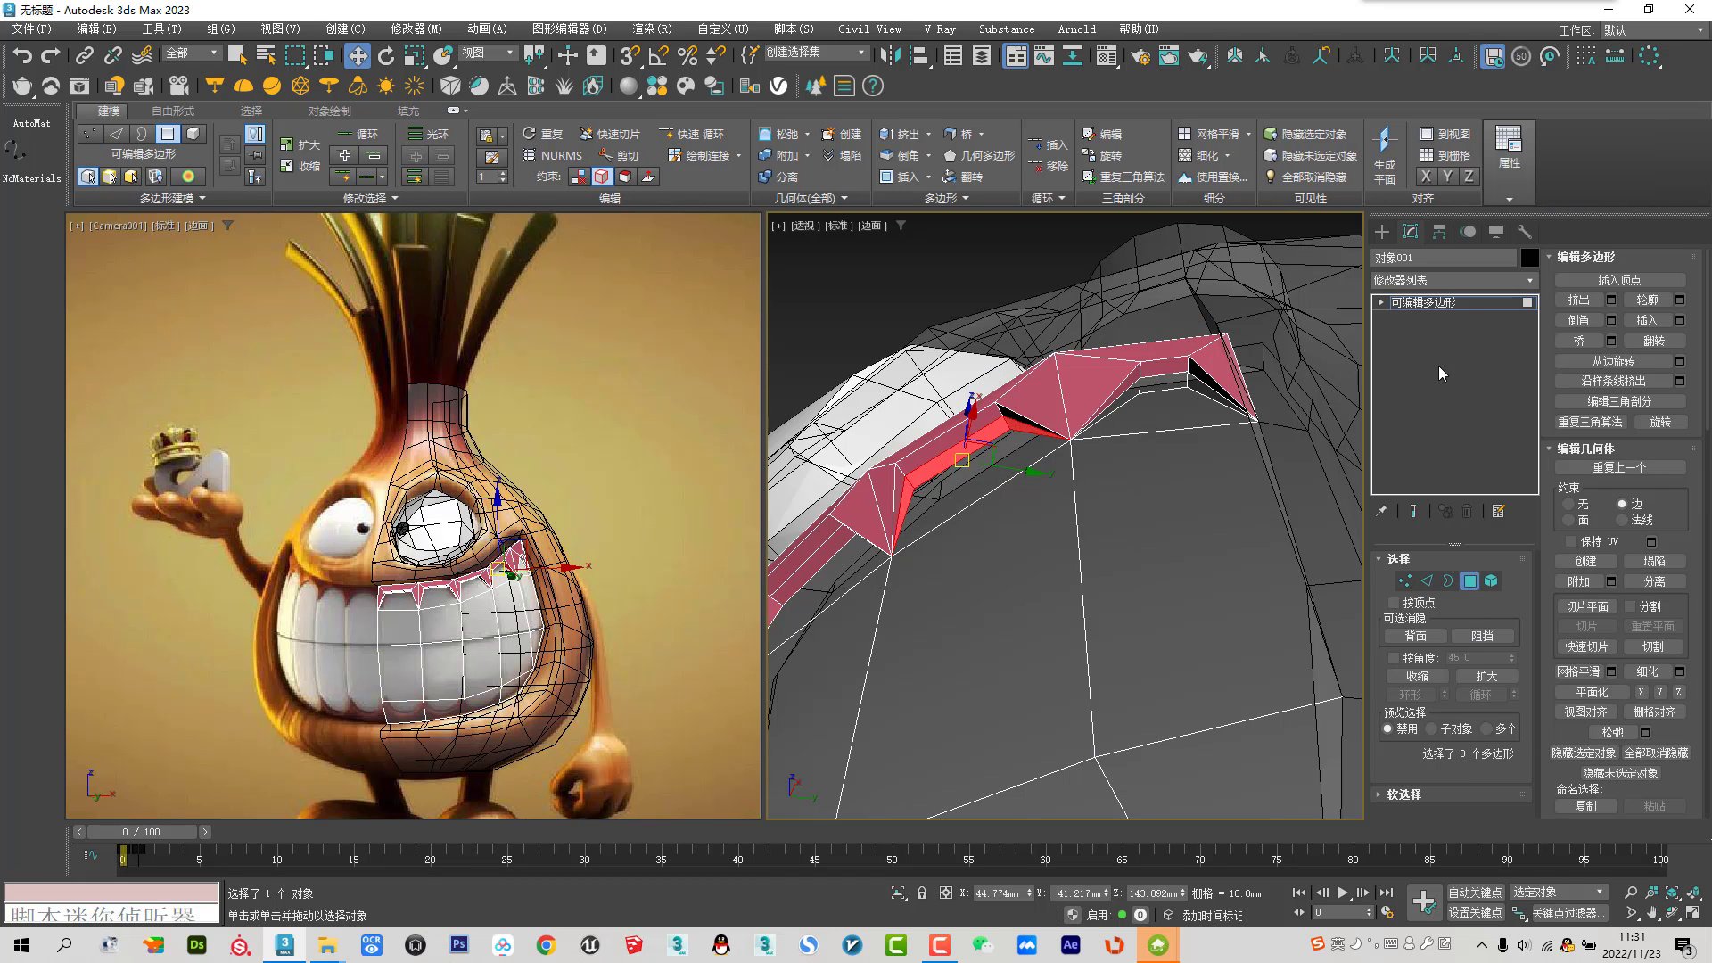
{"action": "key", "text": "m"}
{"action": "left_click", "coordinate": [1130, 439]}
{"action": "left_click", "coordinate": [1367, 191]}
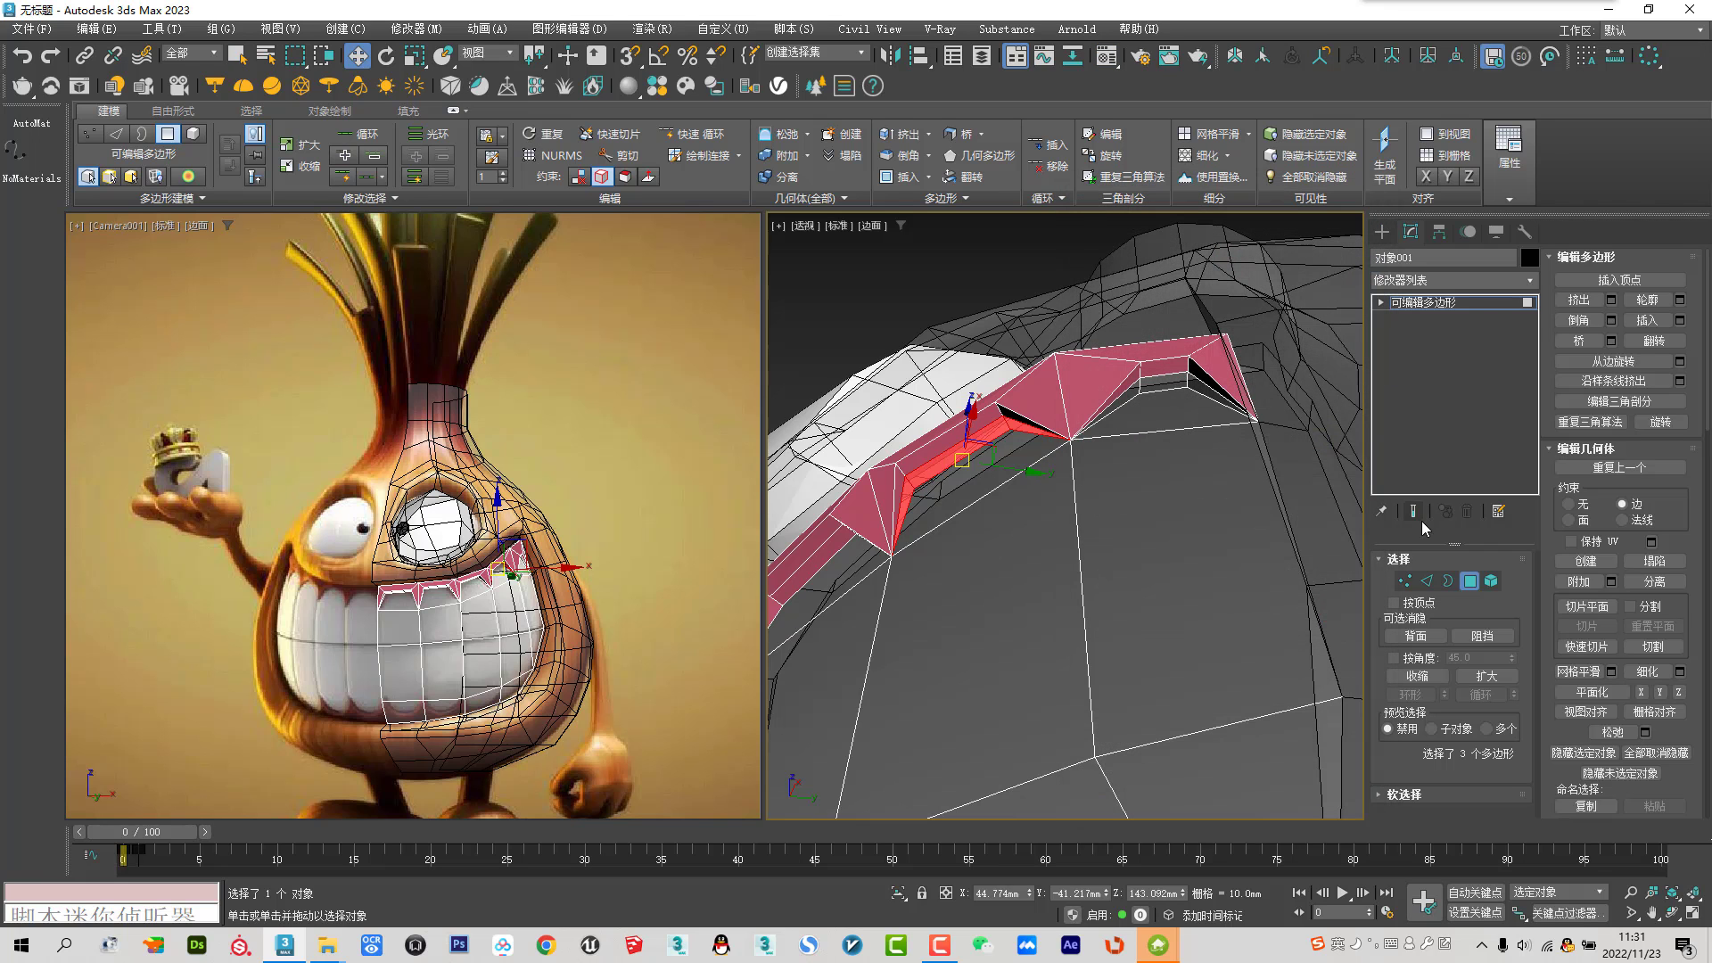
{"action": "left_click", "coordinate": [1470, 584]}
{"action": "left_click", "coordinate": [1565, 716]}
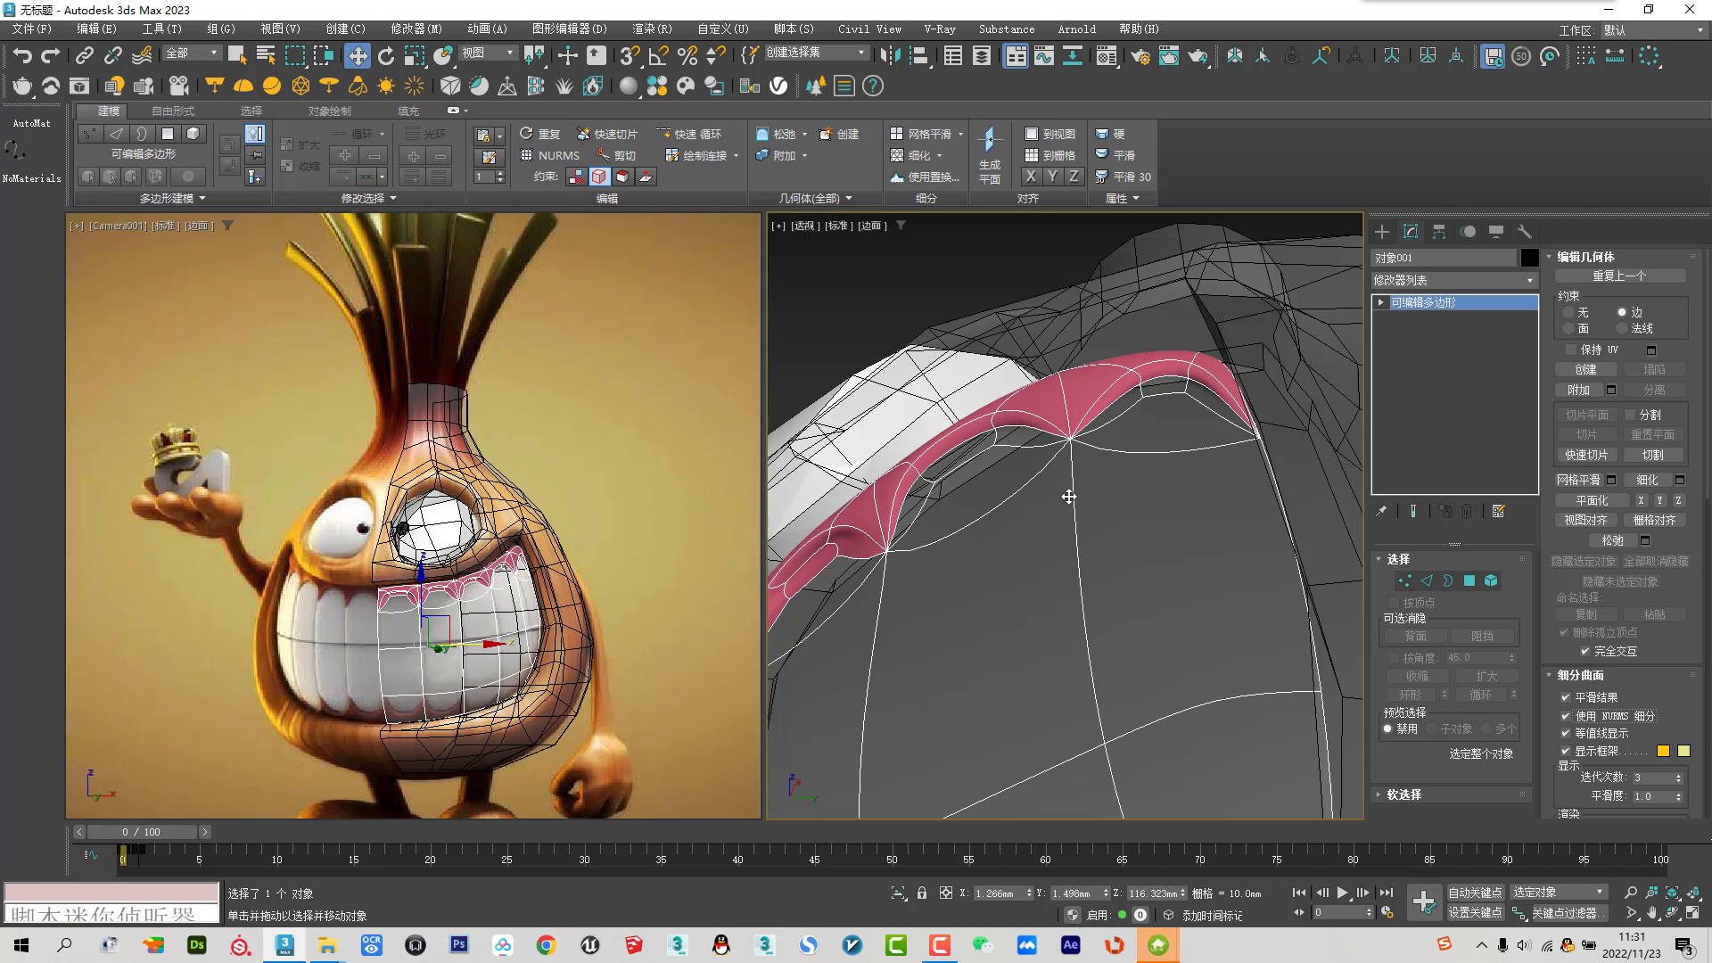
Turn NURMS smoothing off and show edged faces on the mesh
{"action": "key", "text": "F4"}
{"action": "scroll", "coordinate": [1069, 496], "scroll_direction": "down", "scroll_amount": 5}
{"action": "scroll", "coordinate": [1051, 497], "scroll_direction": "up", "scroll_amount": 4}
{"action": "scroll", "coordinate": [1051, 490], "scroll_direction": "up", "scroll_amount": 3}
{"action": "key", "text": "F4"}
{"action": "key", "text": "F4"}
{"action": "left_click", "coordinate": [1566, 716]}
{"action": "key", "text": "F4"}
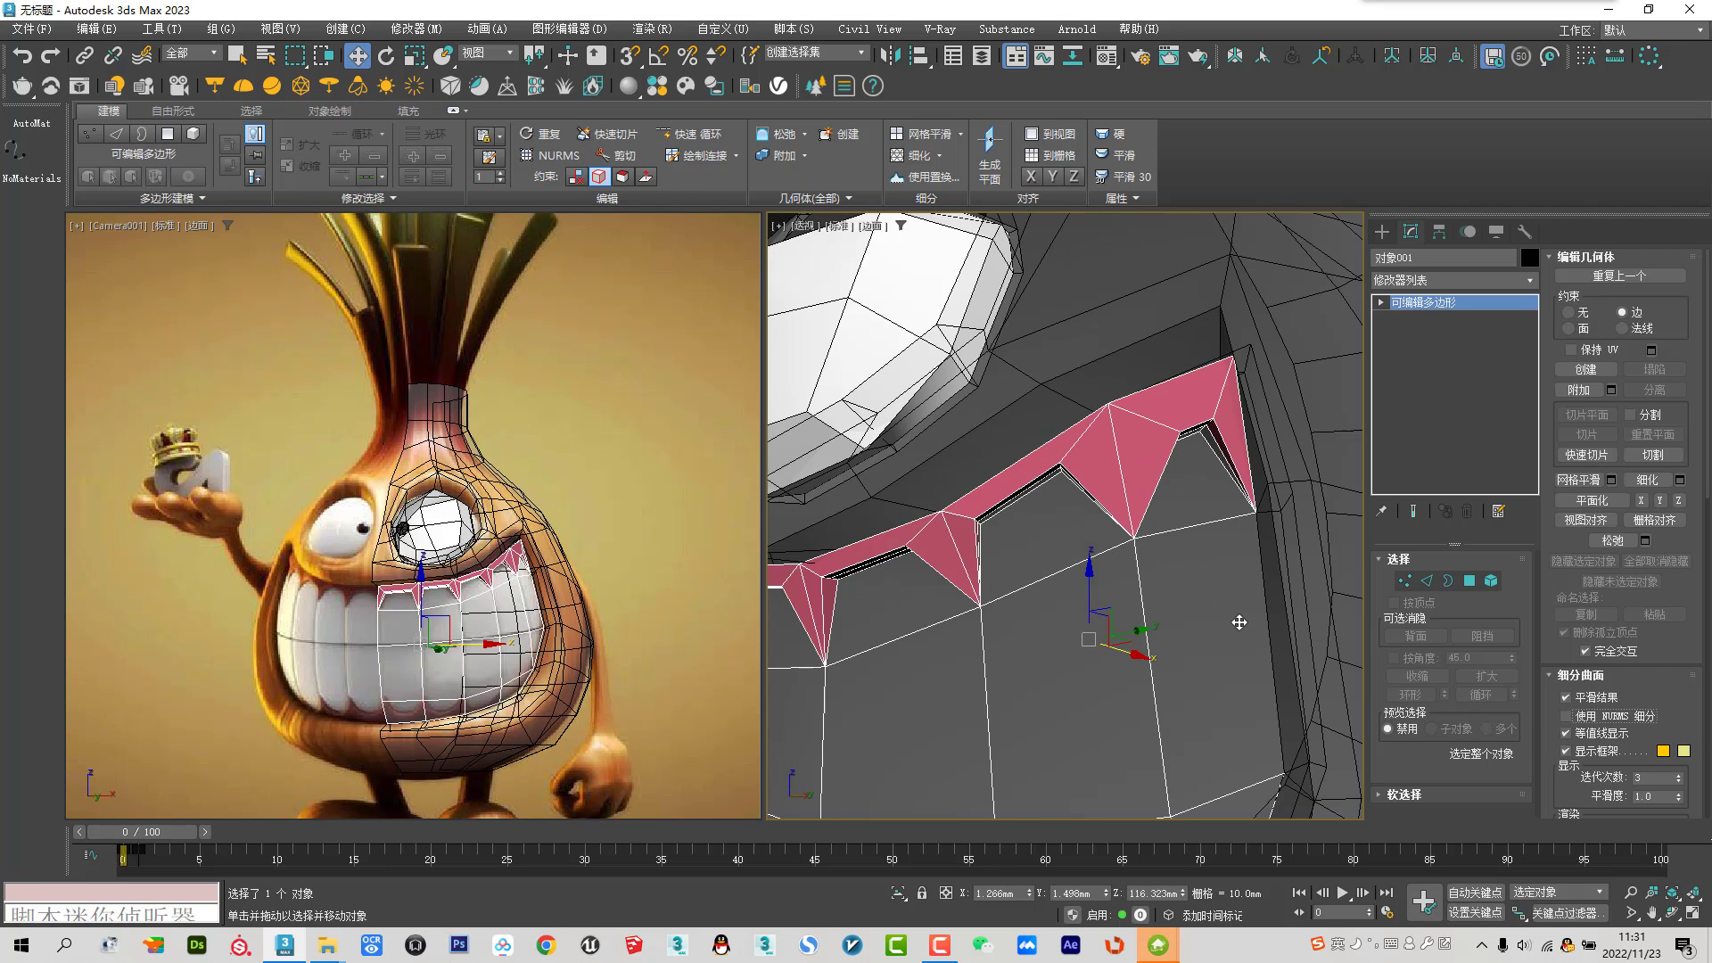
Zoom and orbit the Perspective view to inspect the faceted upper and lower teeth rows
{"action": "scroll", "coordinate": [1239, 622], "scroll_direction": "down", "scroll_amount": 2}
{"action": "scroll", "coordinate": [1159, 553], "scroll_direction": "down", "scroll_amount": 3}
{"action": "scroll", "coordinate": [1073, 497], "scroll_direction": "up", "scroll_amount": 2}
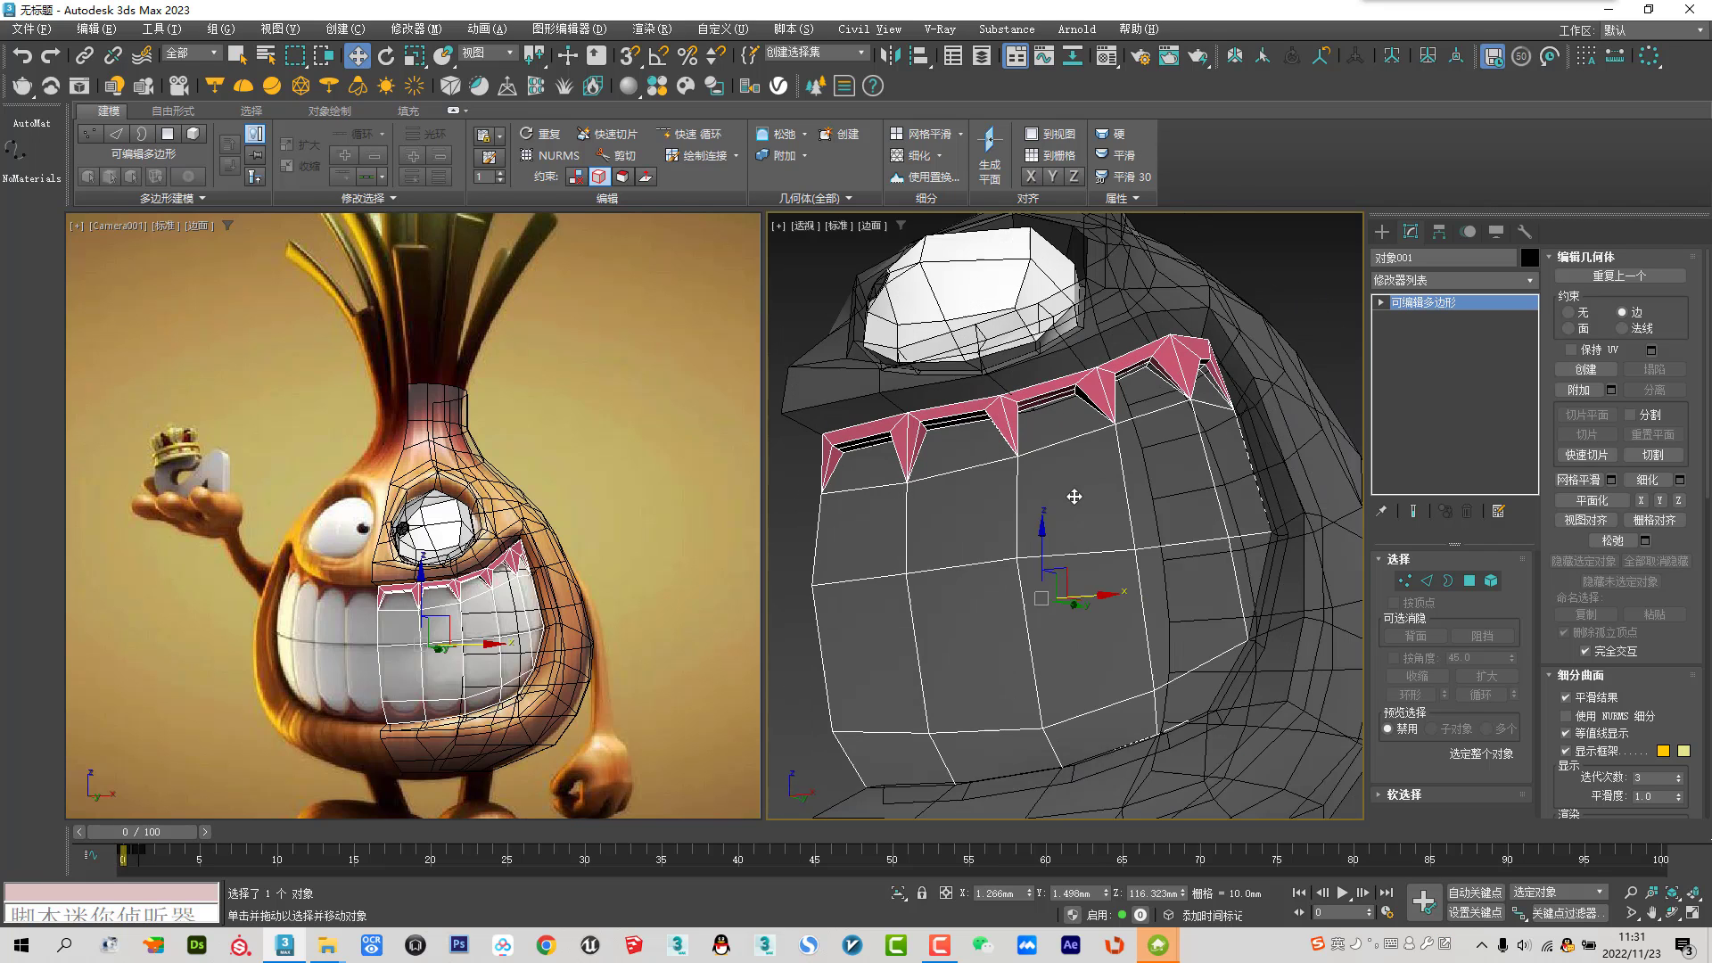
{"action": "scroll", "coordinate": [1074, 496], "scroll_direction": "down", "scroll_amount": 2}
{"action": "scroll", "coordinate": [988, 633], "scroll_direction": "up", "scroll_amount": 1}
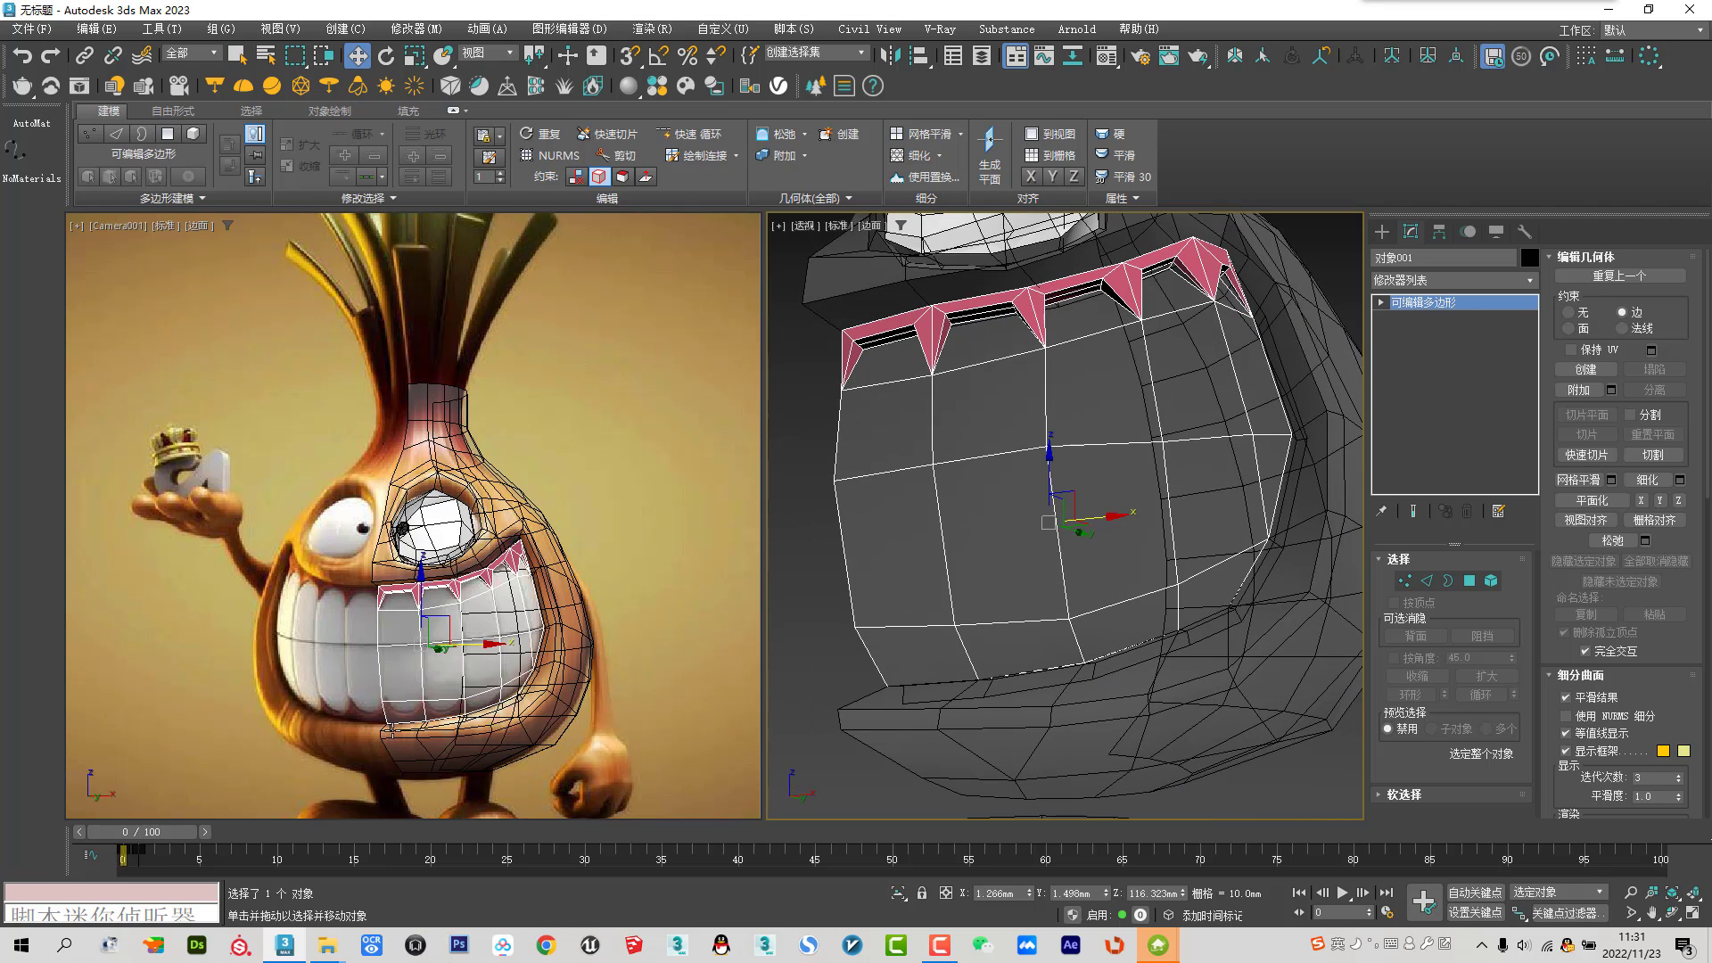
{"action": "scroll", "coordinate": [1105, 642], "scroll_direction": "down", "scroll_amount": 1}
{"action": "scroll", "coordinate": [1089, 607], "scroll_direction": "down", "scroll_amount": 1}
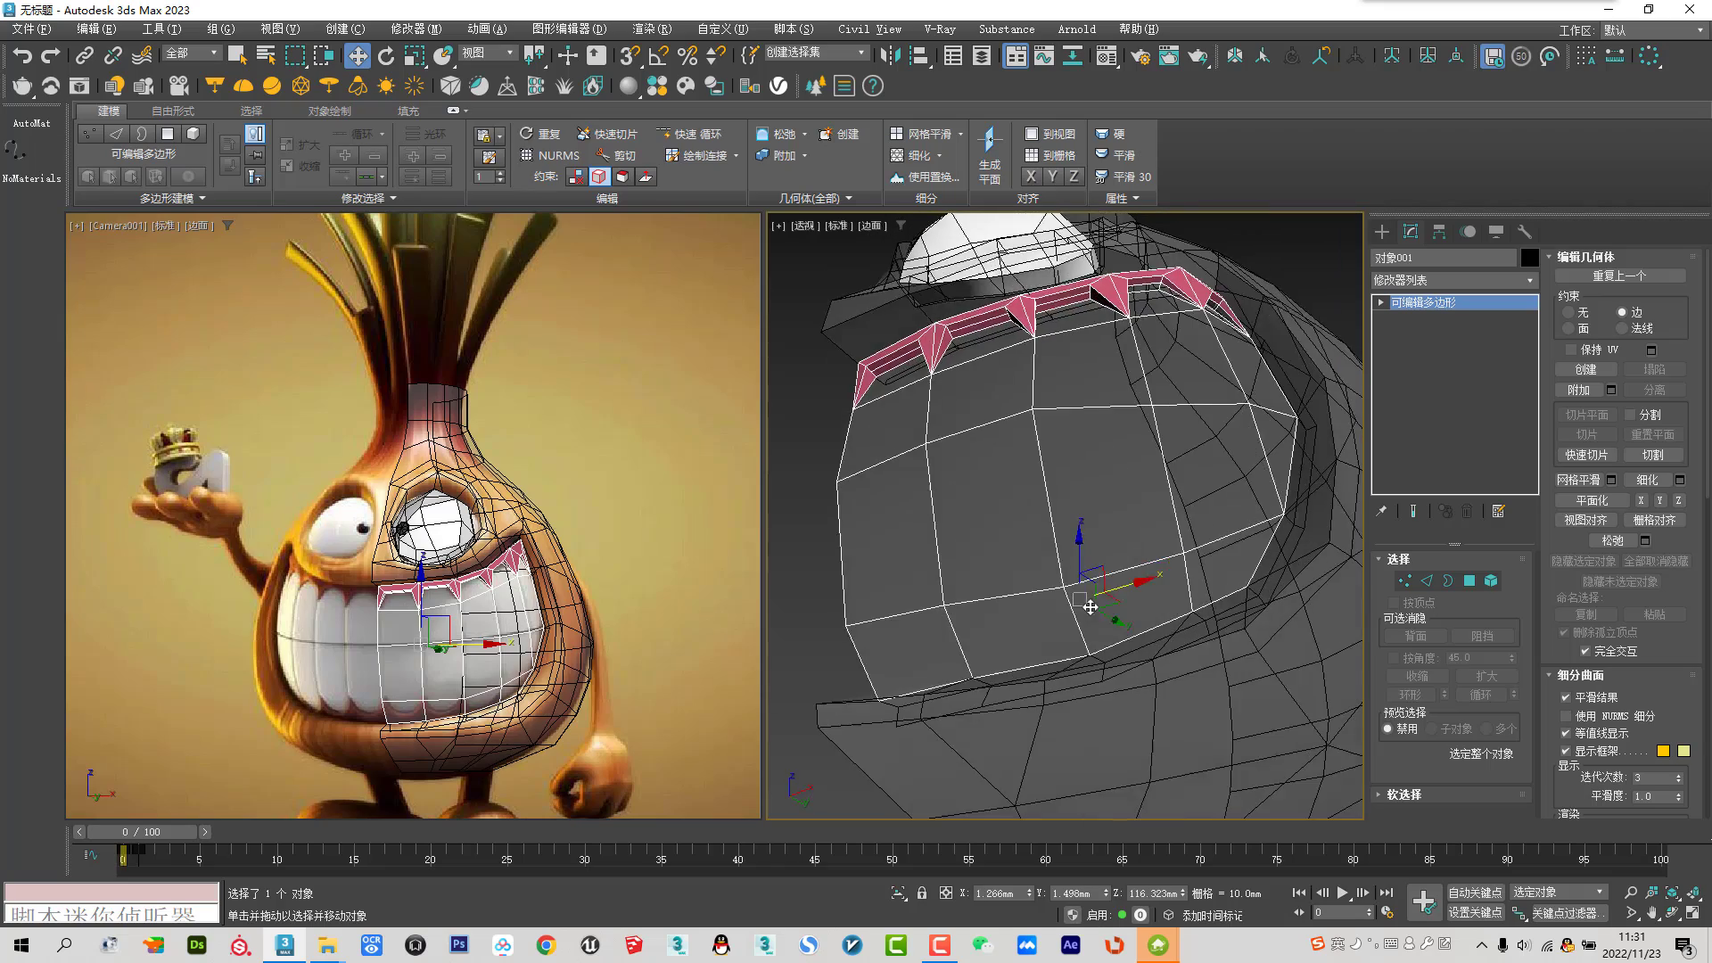
{"action": "scroll", "coordinate": [1150, 576], "scroll_direction": "down", "scroll_amount": 1}
{"action": "scroll", "coordinate": [1085, 631], "scroll_direction": "down", "scroll_amount": 1}
{"action": "scroll", "coordinate": [1085, 631], "scroll_direction": "down", "scroll_amount": 1}
{"action": "scroll", "coordinate": [1079, 622], "scroll_direction": "up", "scroll_amount": 1}
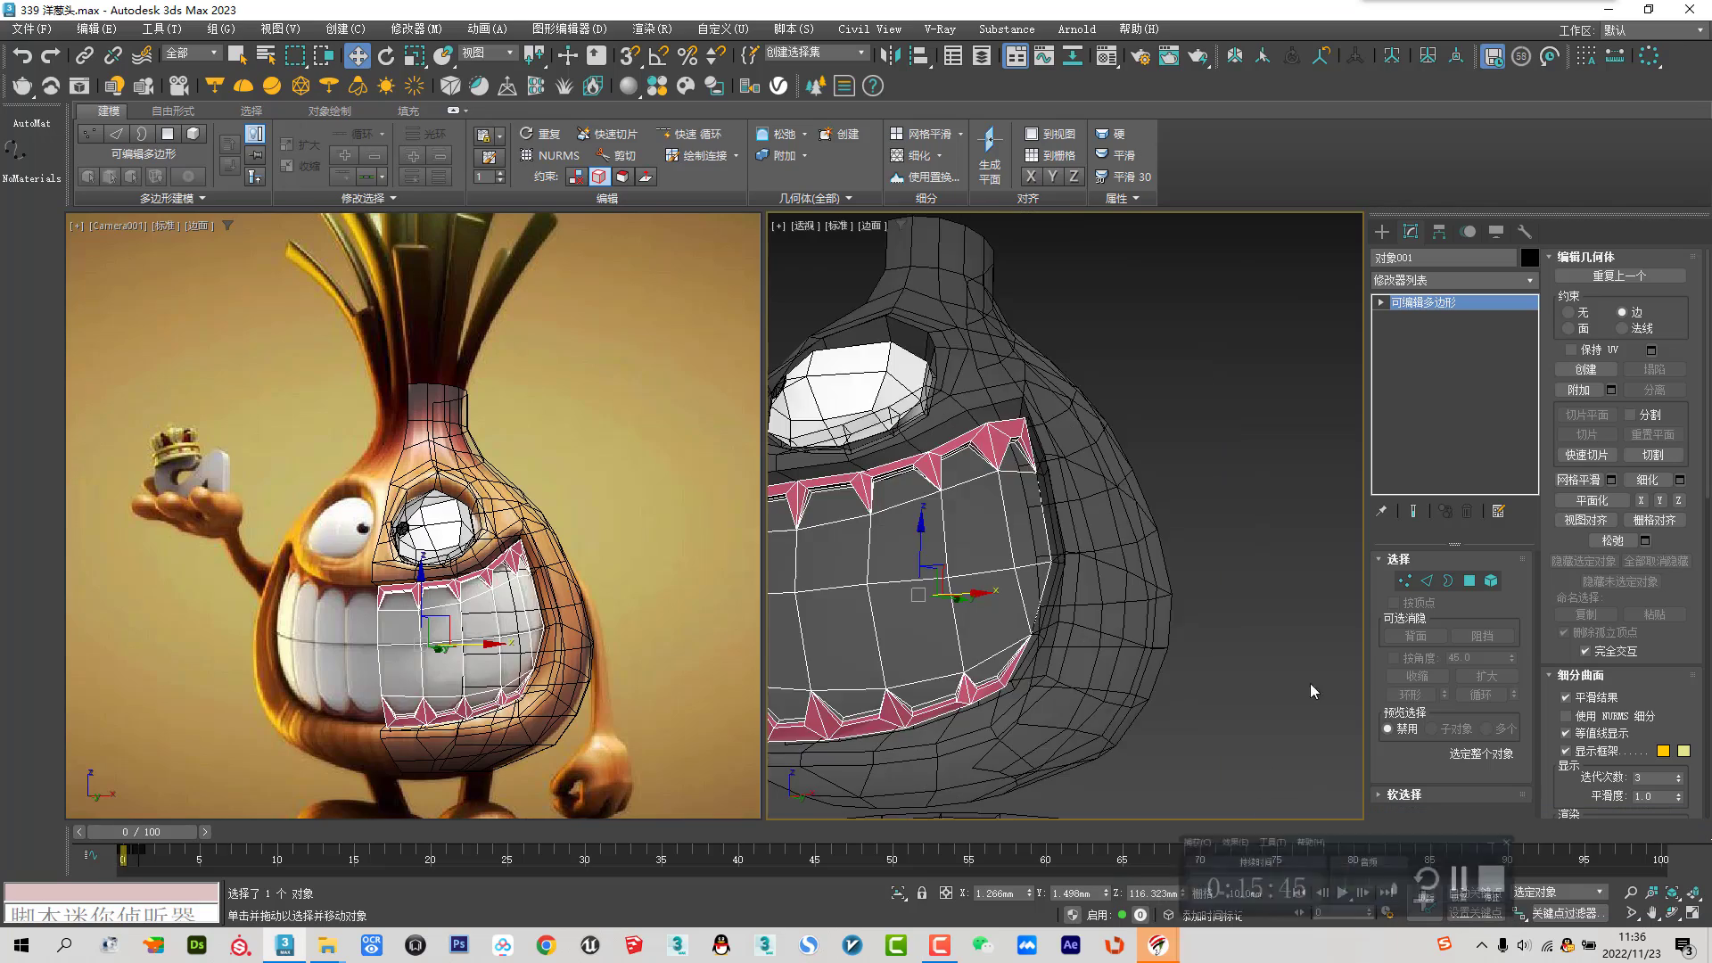
{"action": "scroll", "coordinate": [1309, 683], "scroll_direction": "down", "scroll_amount": 2}
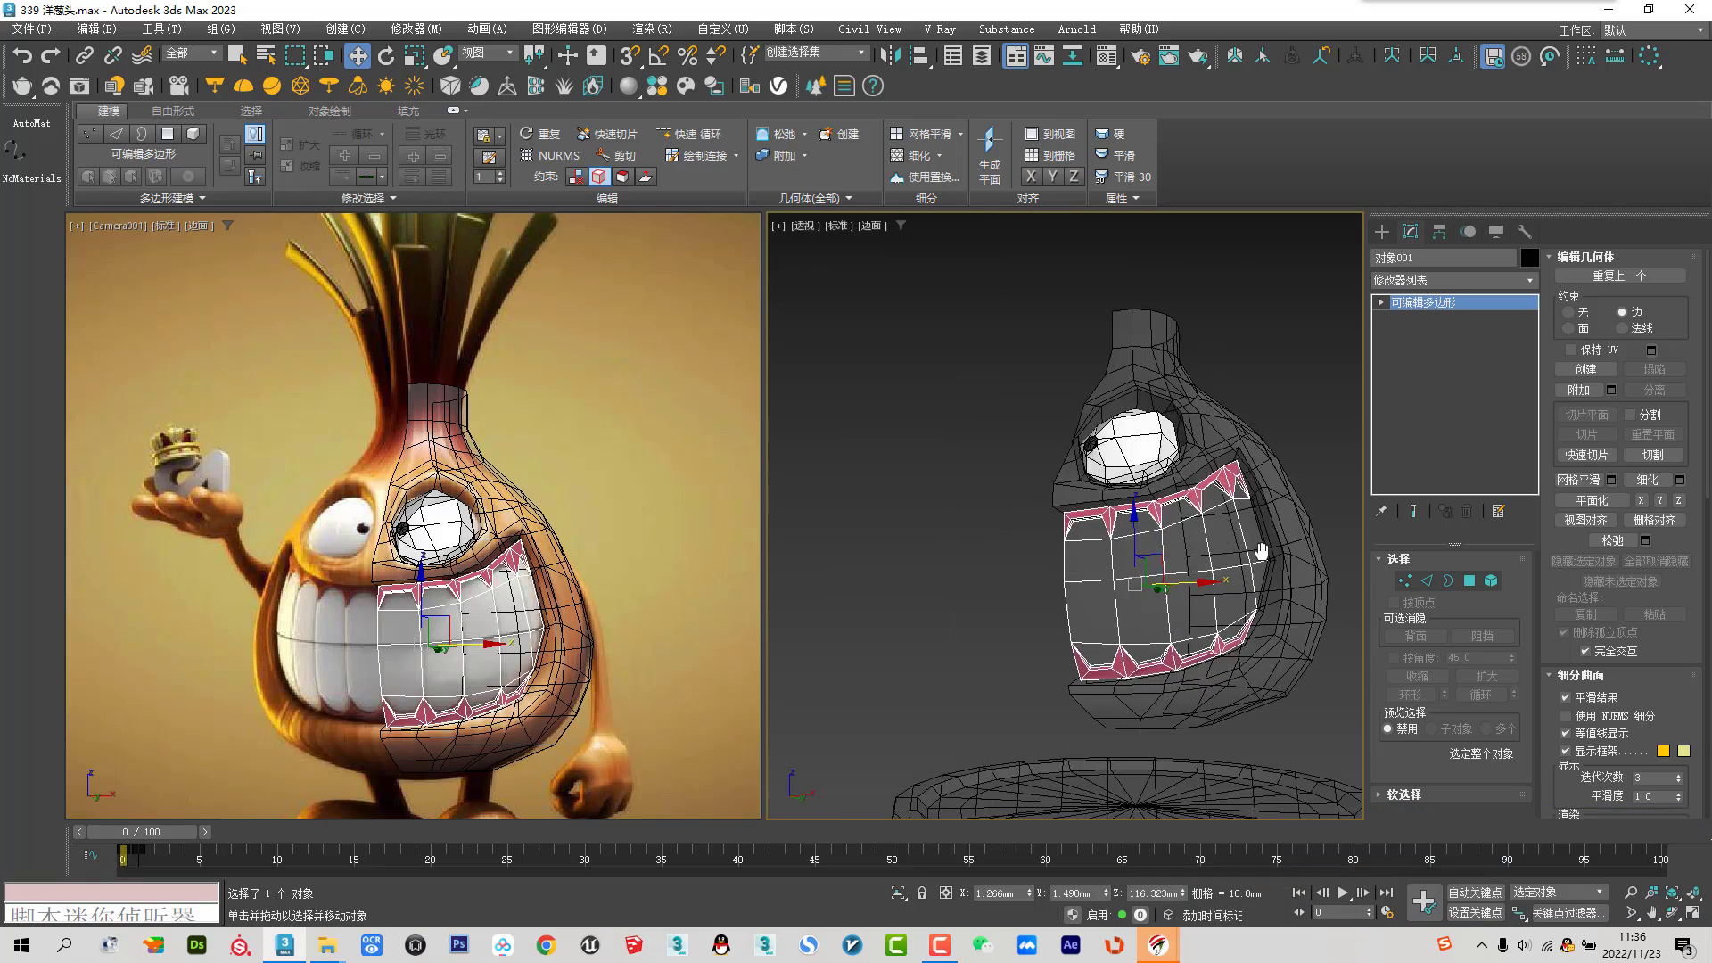
{"action": "scroll", "coordinate": [1284, 651], "scroll_direction": "up", "scroll_amount": 1}
{"action": "scroll", "coordinate": [1266, 624], "scroll_direction": "up", "scroll_amount": 1}
{"action": "scroll", "coordinate": [1252, 601], "scroll_direction": "up", "scroll_amount": 1}
{"action": "middle_click_drag", "start_coordinate": [1252, 602], "coordinate": [988, 518], "text": "alt"}
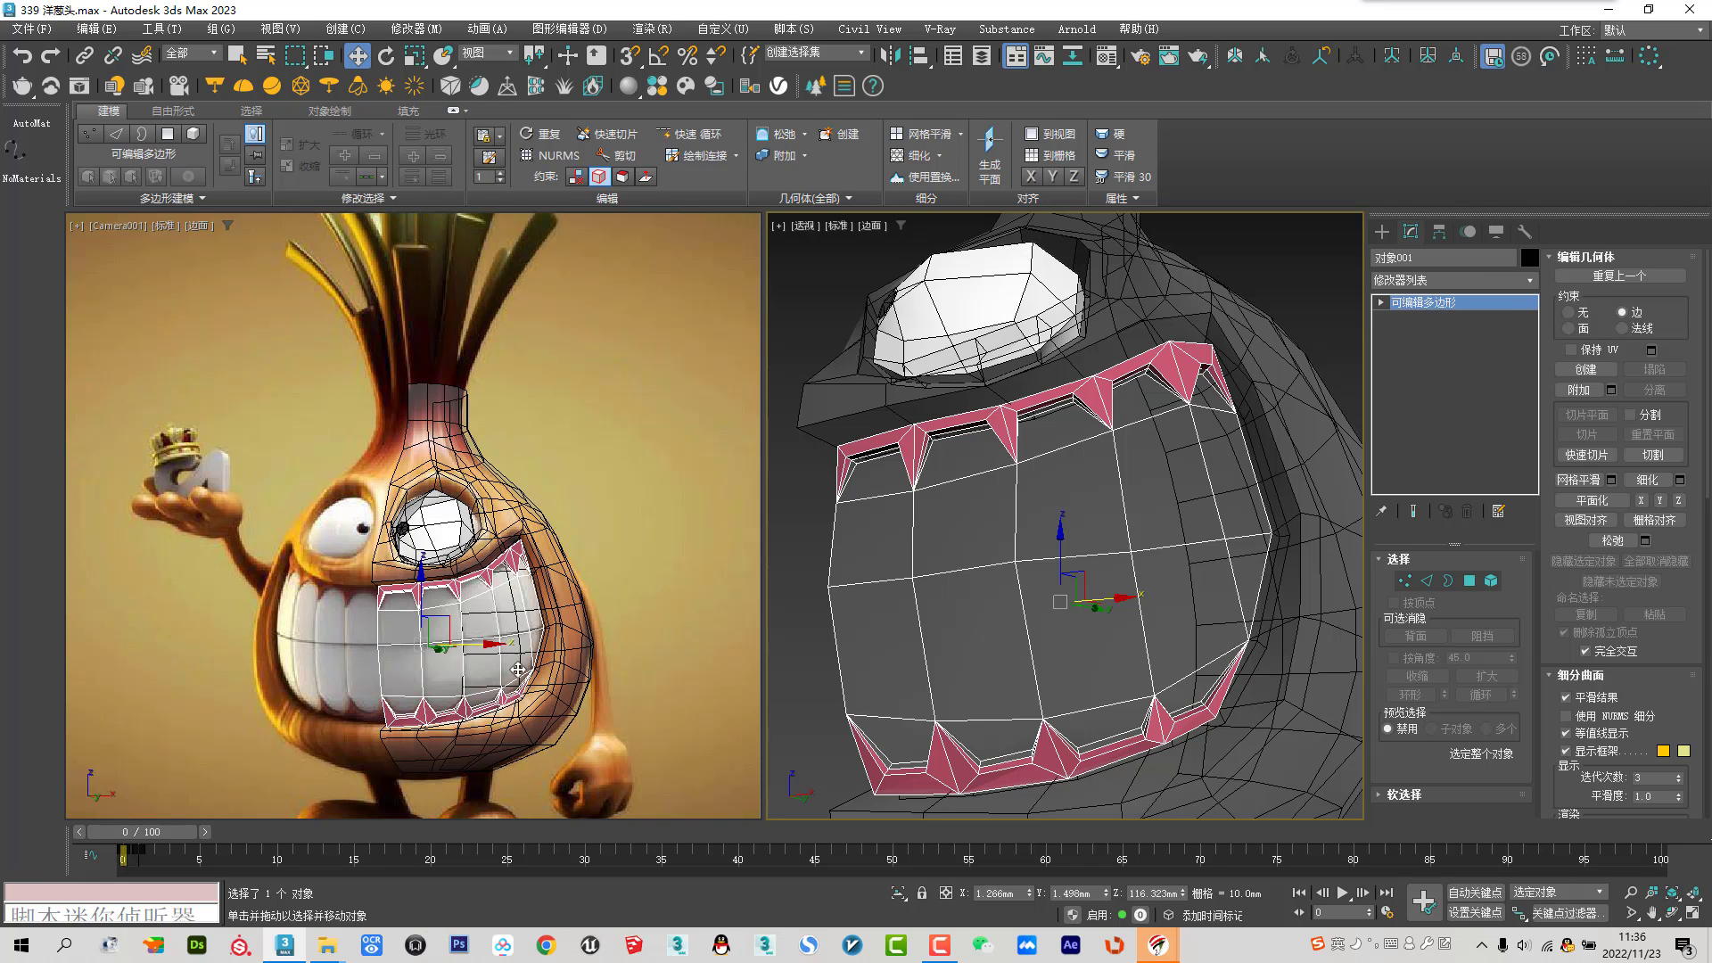
{"action": "mouse_move", "coordinate": [832, 660]}
{"action": "middle_mouse_down", "text": "alt"}
{"action": "mouse_move", "coordinate": [917, 615]}
{"action": "mouse_move", "coordinate": [896, 592]}
{"action": "middle_mouse_up", "text": "alt"}
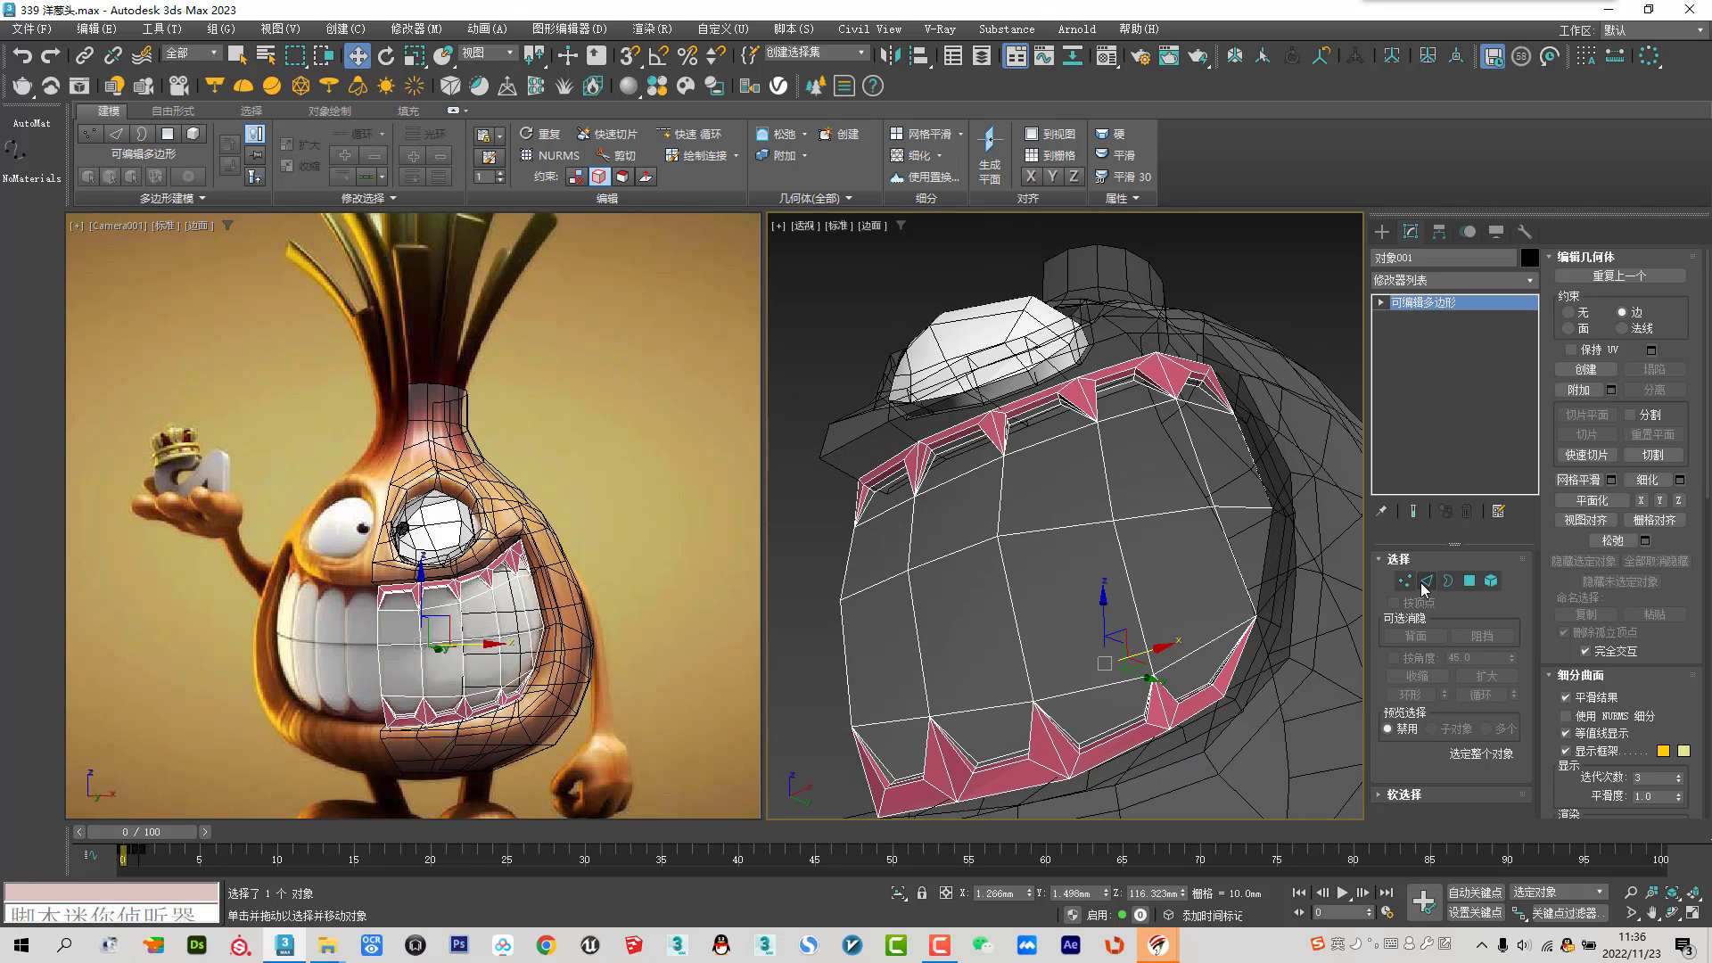
Select the edge loop below the teeth and move it into a straighter line
{"action": "left_click", "coordinate": [1426, 581]}
{"action": "left_click", "coordinate": [877, 582]}
{"action": "left_click", "coordinate": [1028, 530], "text": "ctrl"}
{"action": "left_click", "coordinate": [1147, 521], "text": "ctrl"}
{"action": "left_click", "coordinate": [1224, 511], "text": "ctrl"}
{"action": "mouse_move", "coordinate": [1168, 465]}
{"action": "middle_mouse_down", "text": "alt"}
{"action": "mouse_move", "coordinate": [1125, 557]}
{"action": "mouse_move", "coordinate": [1202, 552]}
{"action": "middle_mouse_up", "text": "alt"}
{"action": "left_click", "coordinate": [1292, 553], "text": "ctrl"}
{"action": "left_click", "coordinate": [1050, 517]}
{"action": "left_click", "coordinate": [1239, 531], "text": "alt"}
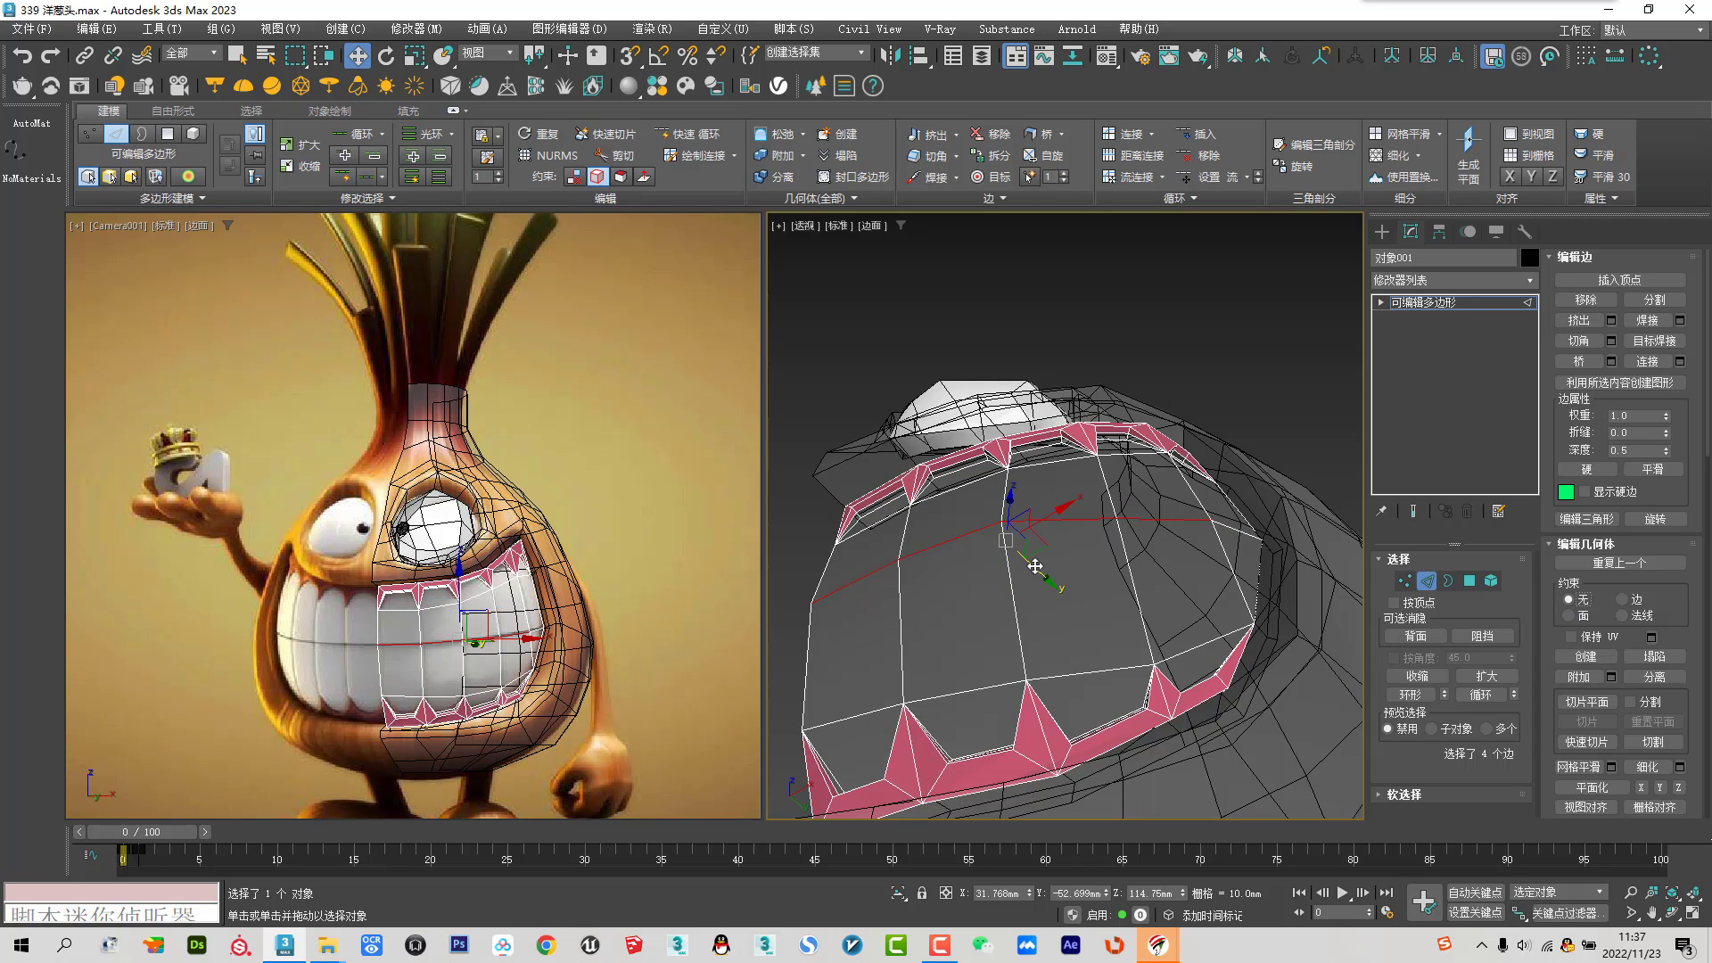
{"action": "left_click_drag", "start_coordinate": [1034, 566], "coordinate": [1033, 556]}
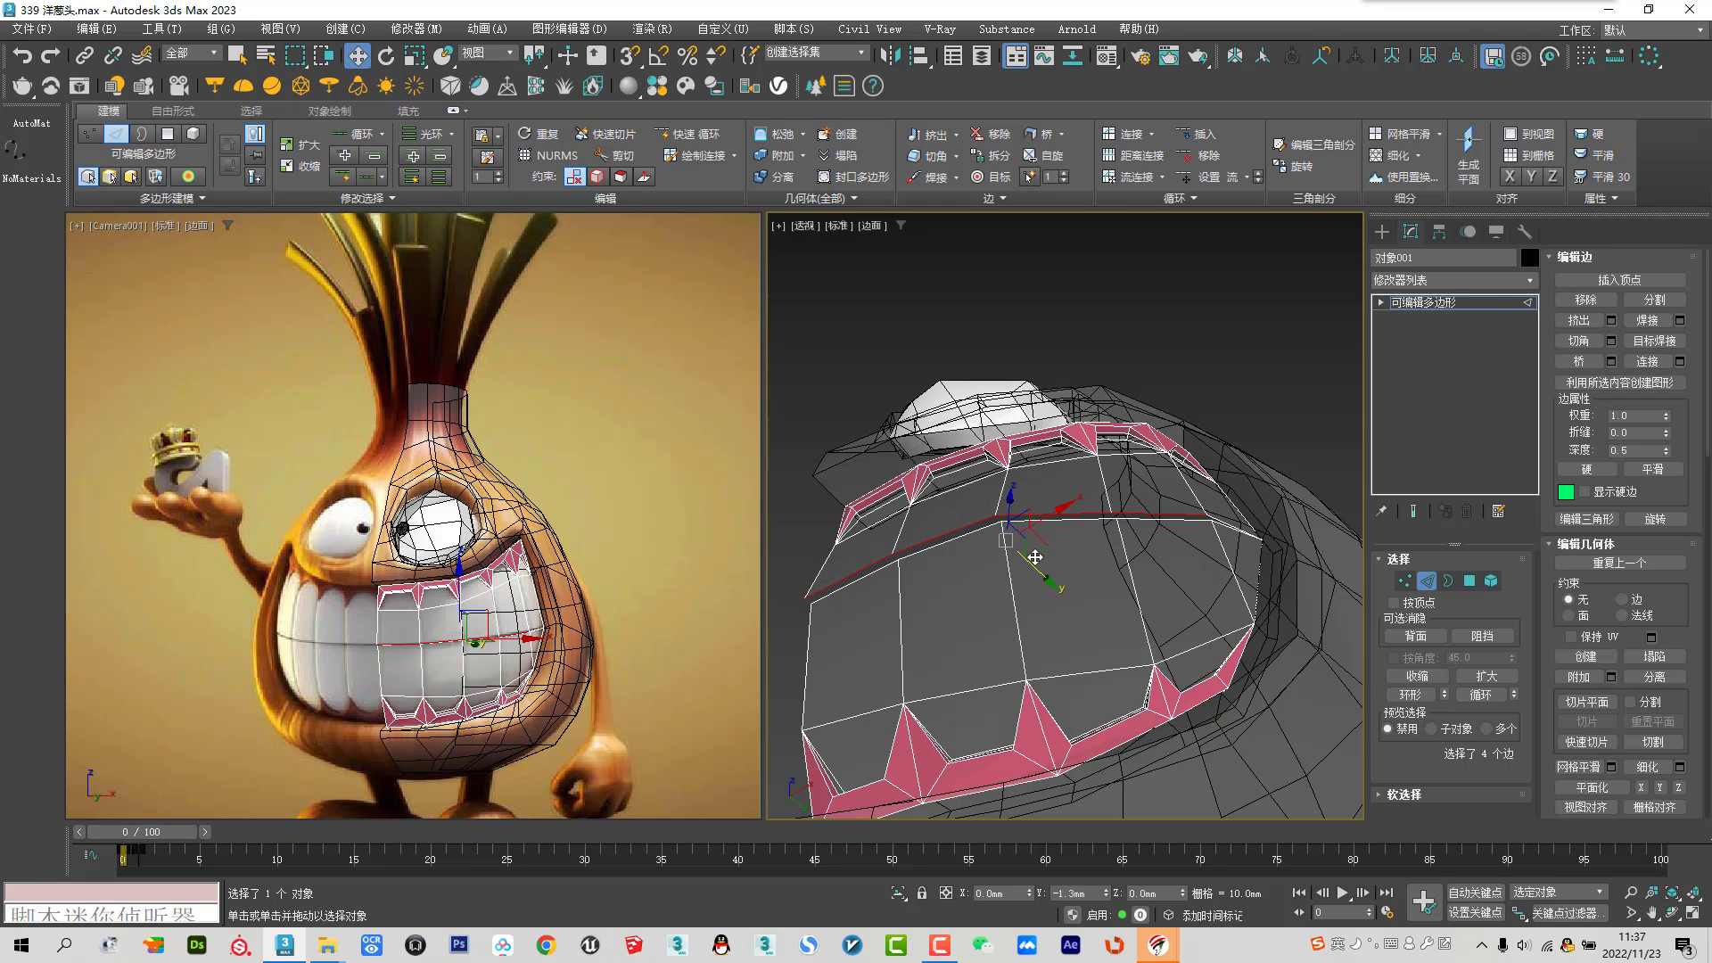
{"action": "middle_click_drag", "start_coordinate": [1037, 558], "coordinate": [1064, 552], "text": "alt"}
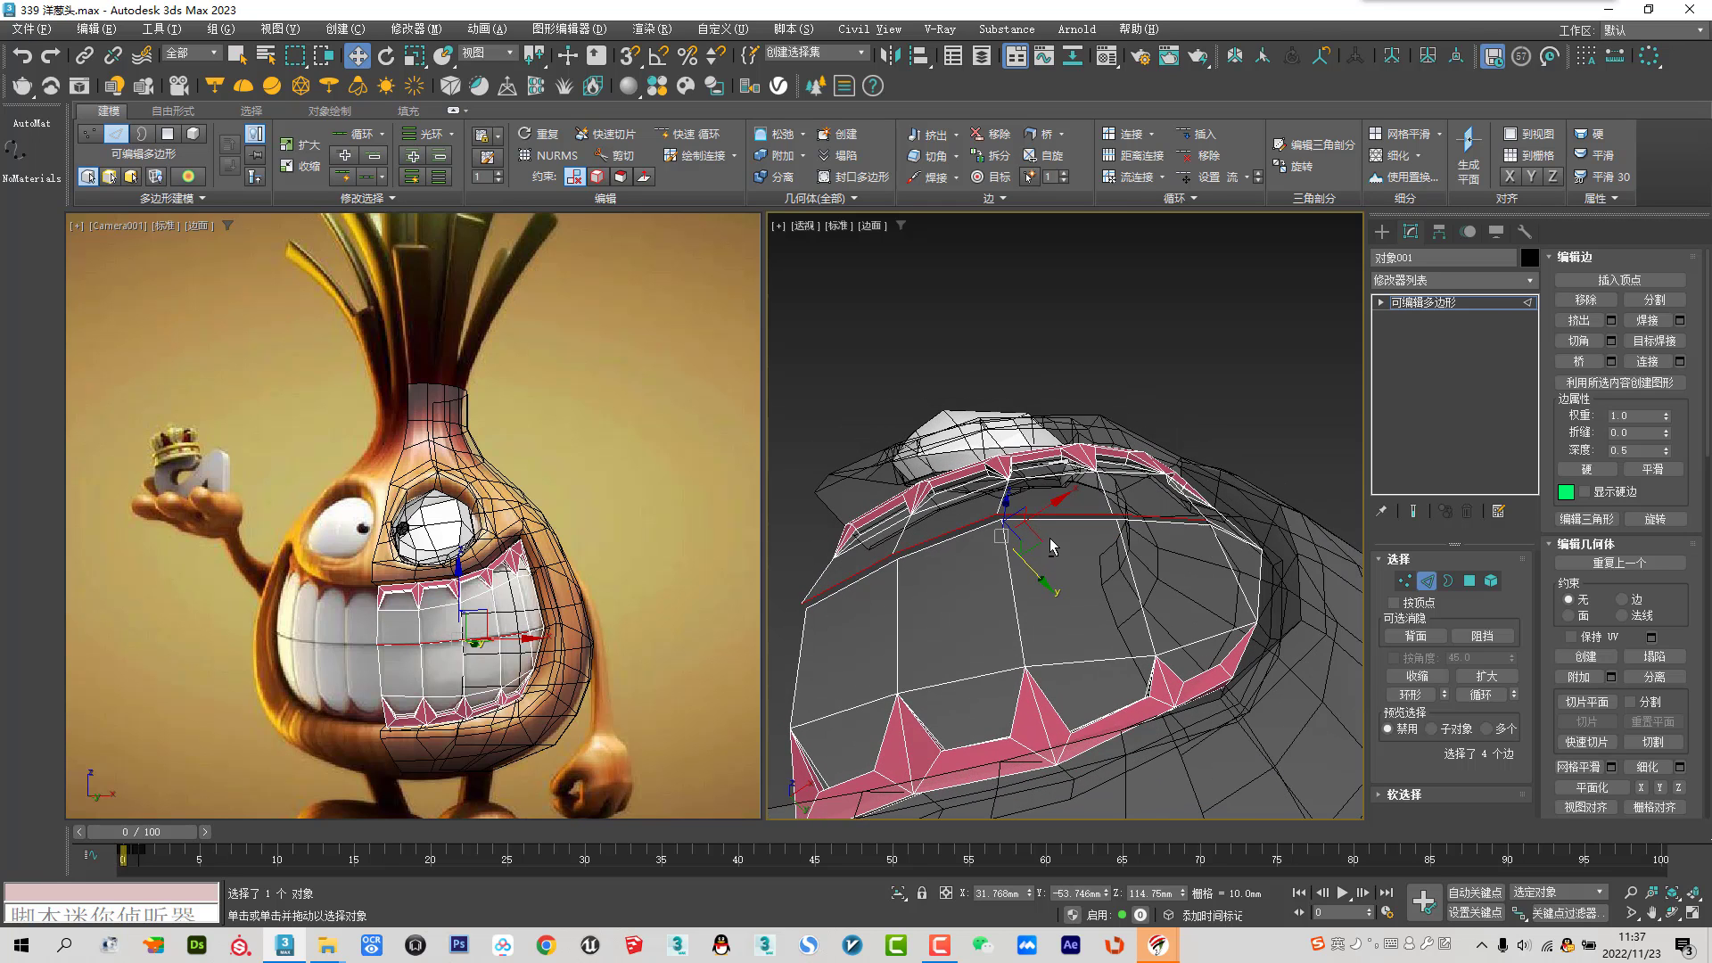
Extend that edge loop to the right and nudge it slightly along Y
{"action": "double_click", "coordinate": [1125, 535]}
{"action": "left_click", "coordinate": [1220, 551], "text": "ctrl"}
{"action": "middle_click_drag", "start_coordinate": [1221, 551], "coordinate": [1075, 535], "text": "alt"}
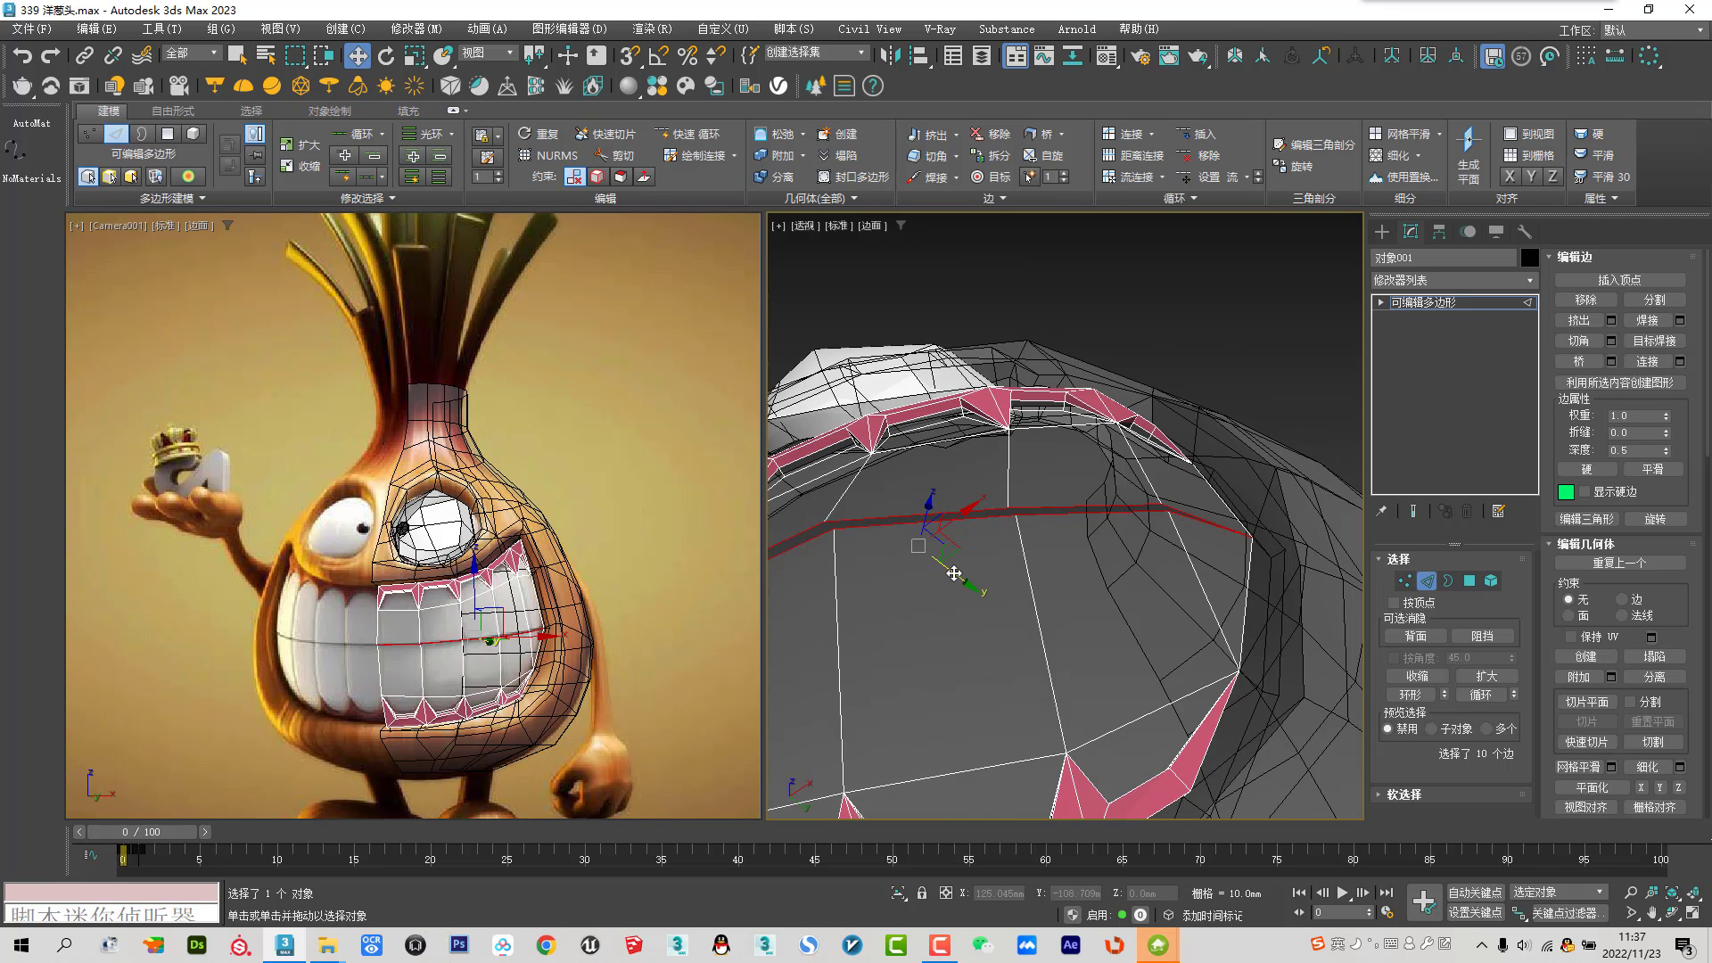
{"action": "left_click_drag", "start_coordinate": [954, 573], "coordinate": [963, 580], "text": "shift"}
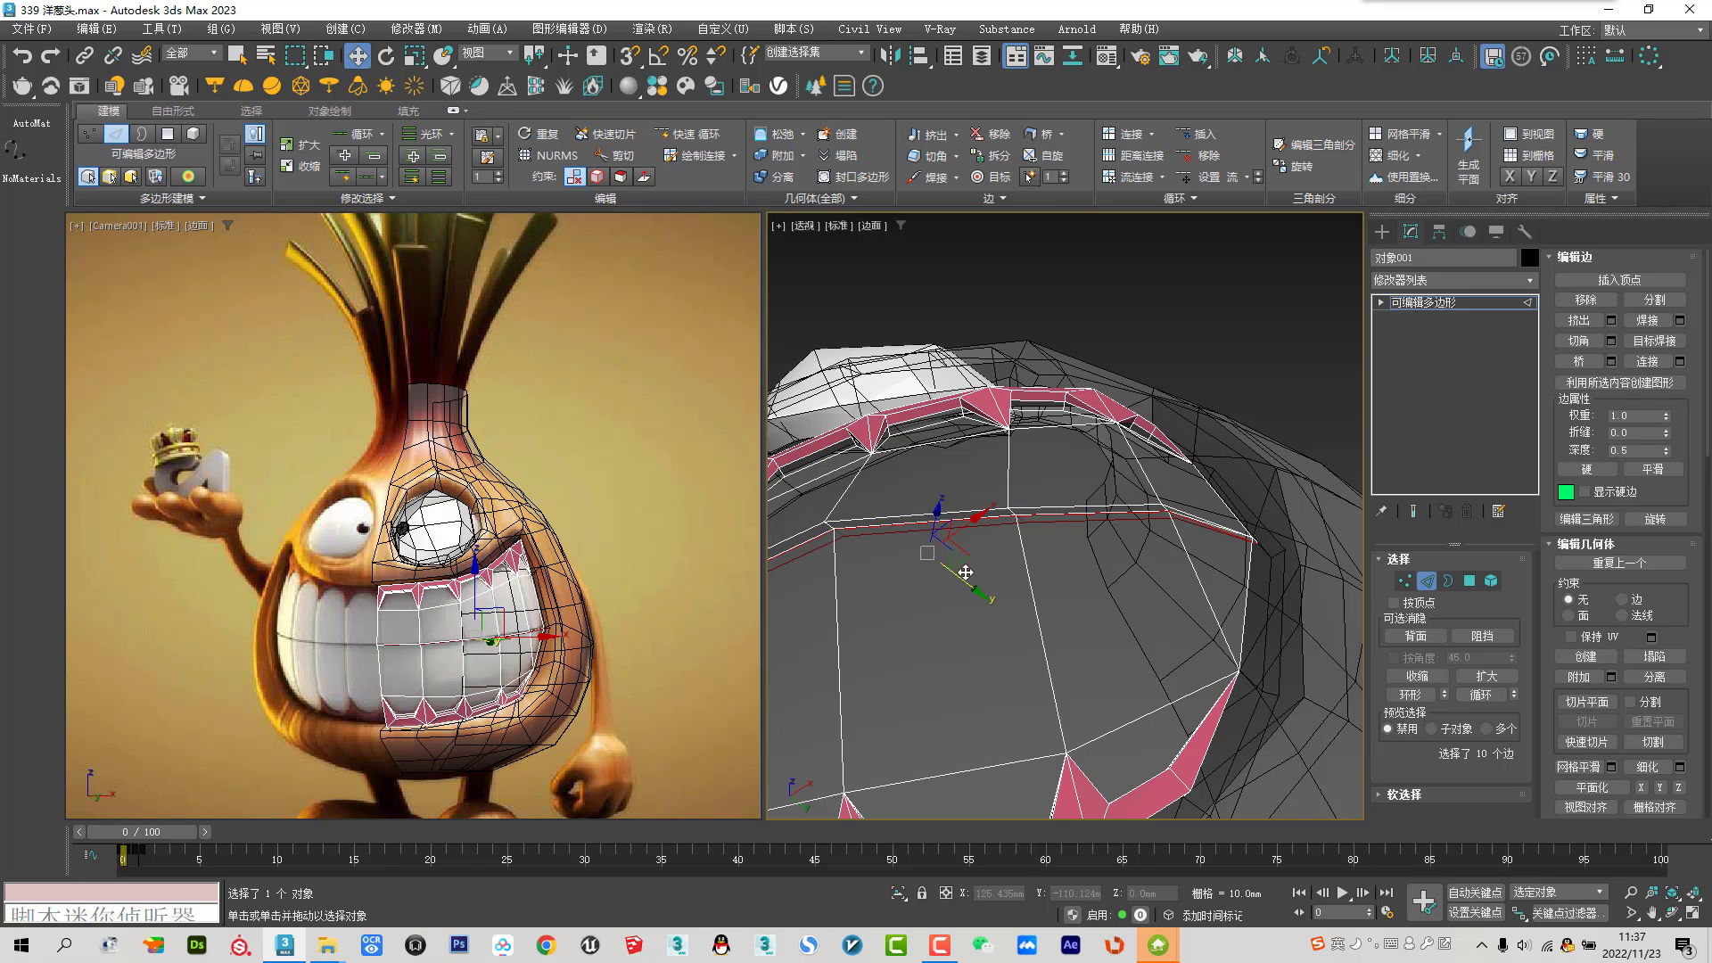
{"action": "middle_click_drag", "start_coordinate": [964, 580], "coordinate": [1073, 541], "text": "alt"}
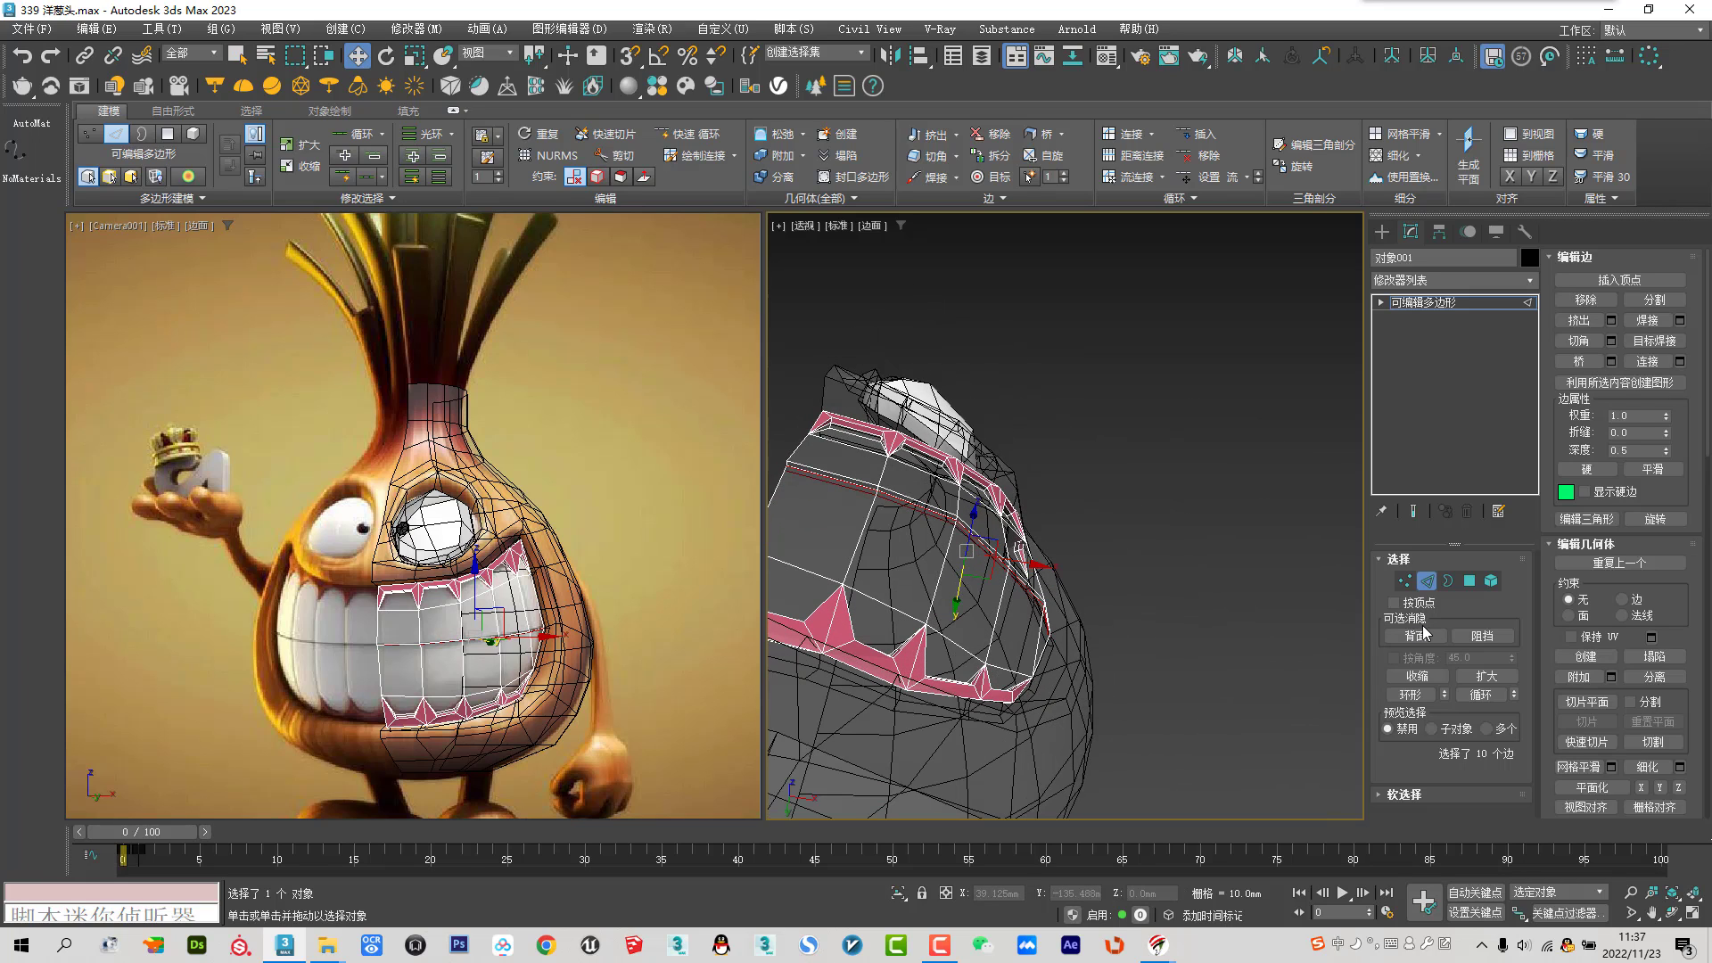
Select both mouth-opening borders in Border mode
{"action": "left_click", "coordinate": [1427, 580]}
{"action": "mouse_move", "coordinate": [974, 528]}
{"action": "middle_mouse_down", "text": "alt"}
{"action": "mouse_move", "coordinate": [978, 624]}
{"action": "mouse_move", "coordinate": [1192, 467]}
{"action": "middle_mouse_up", "text": "alt"}
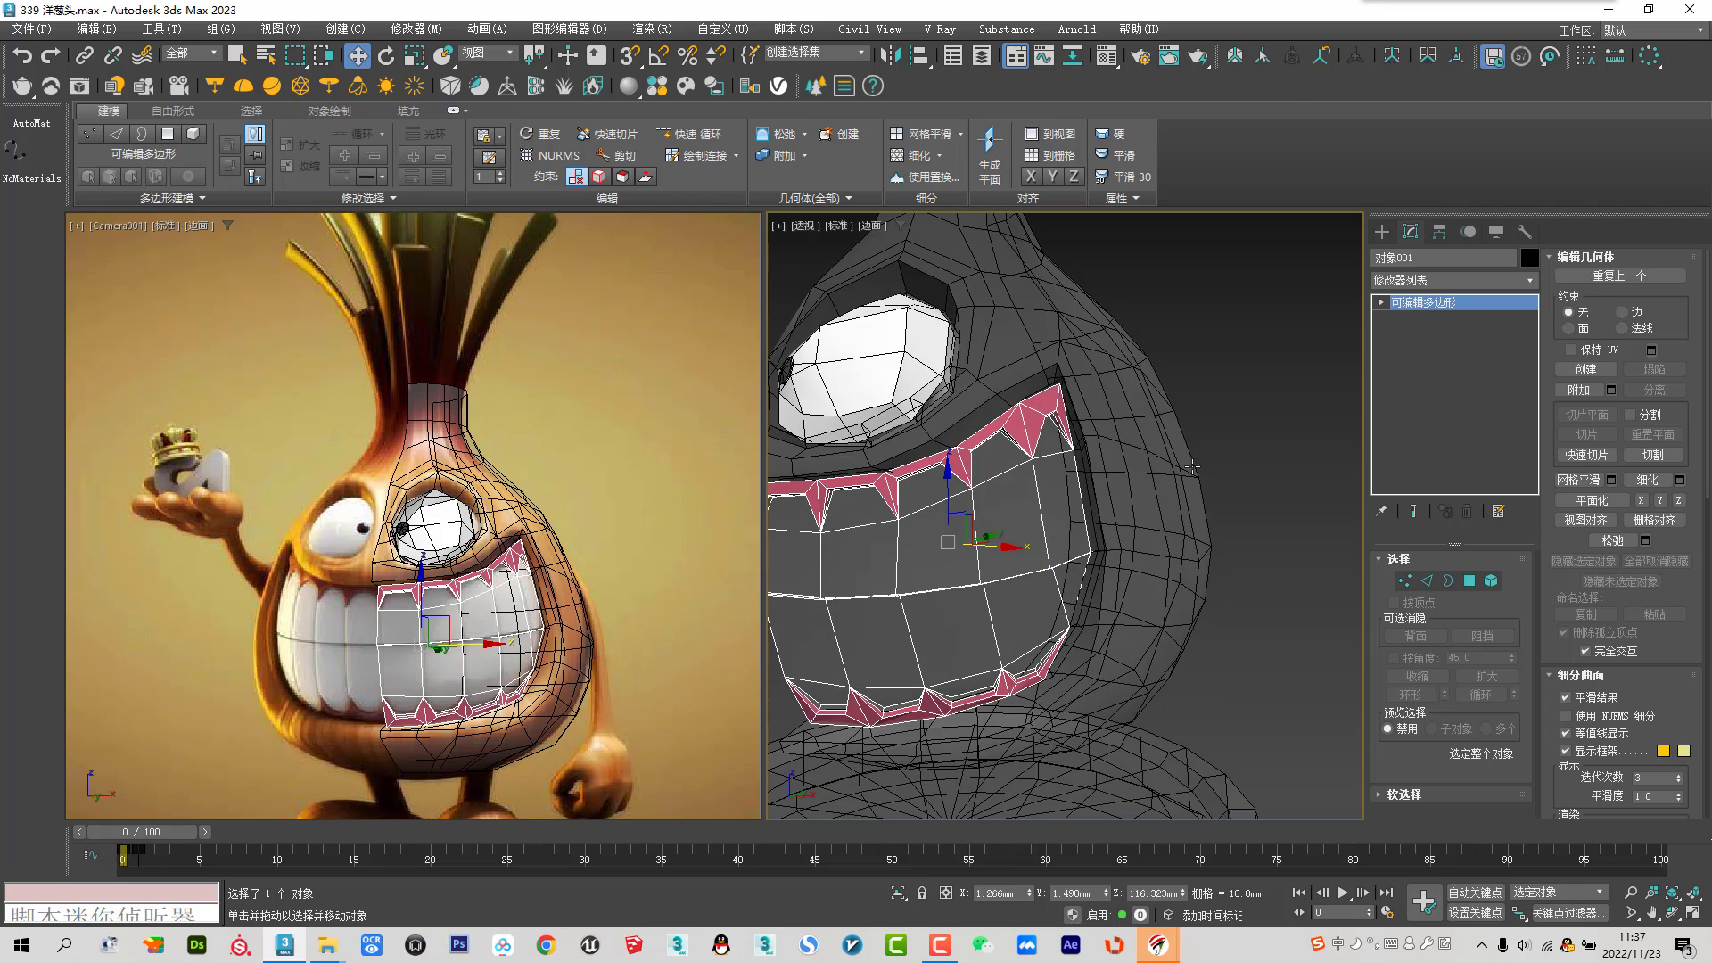
{"action": "left_click", "coordinate": [1448, 580]}
{"action": "left_click", "coordinate": [1013, 412]}
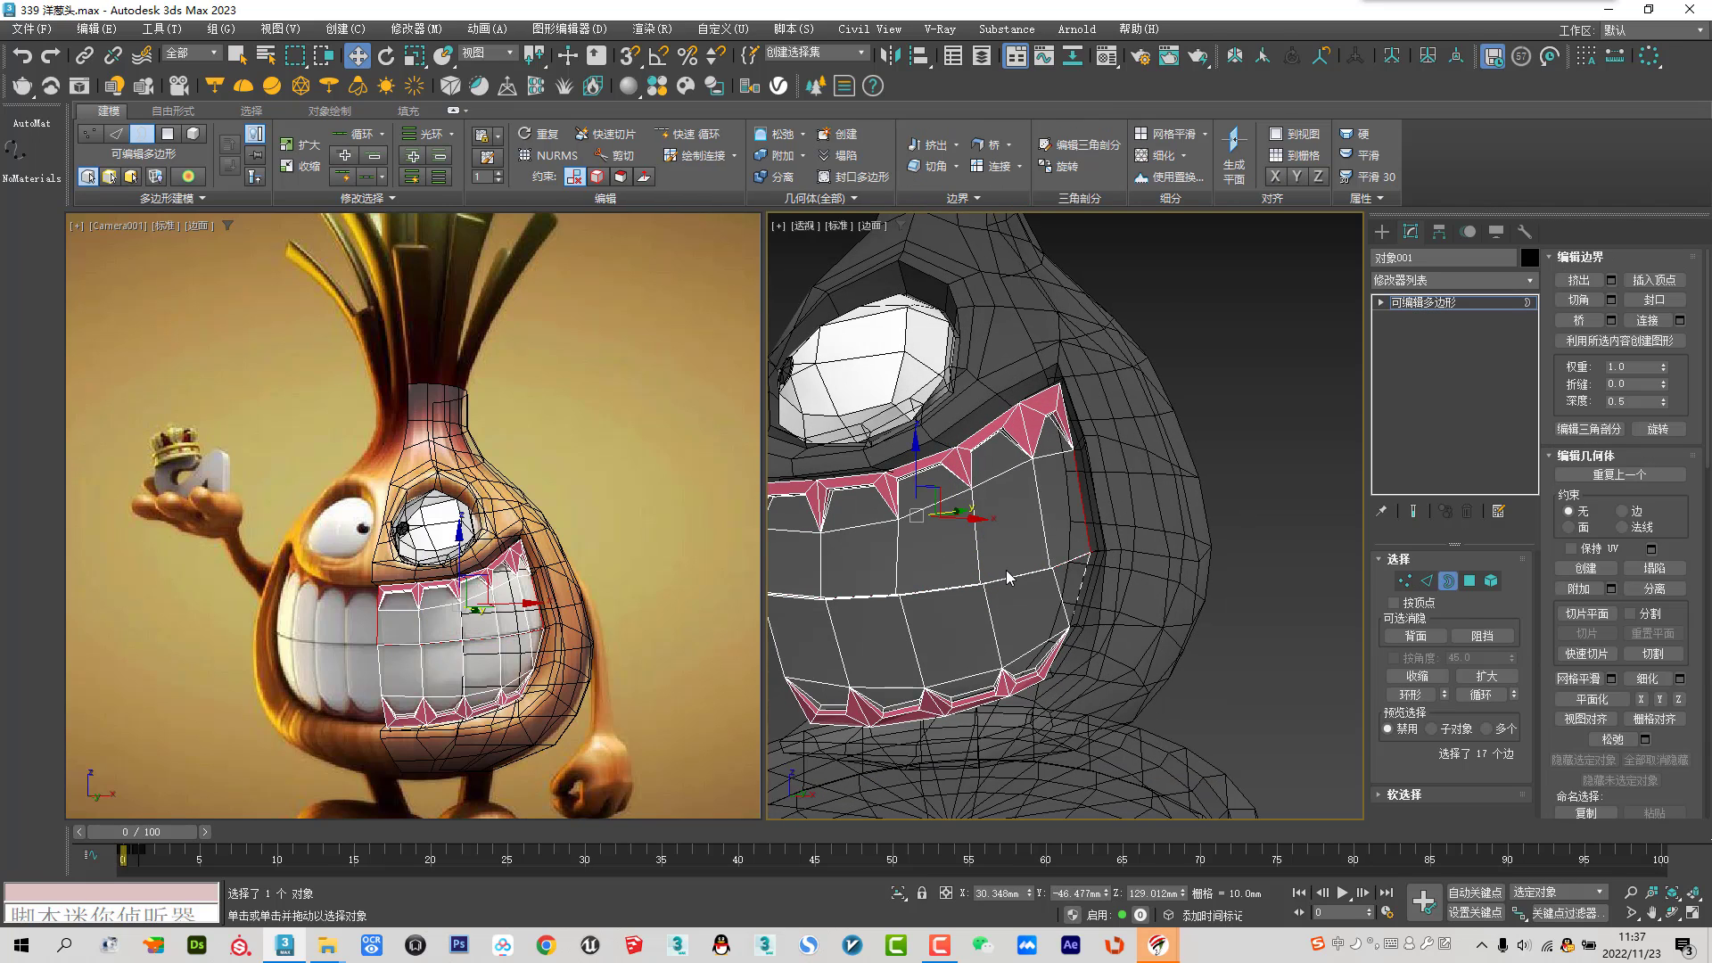
{"action": "left_click", "coordinate": [1074, 601], "text": "ctrl"}
{"action": "mouse_move", "coordinate": [1074, 601]}
{"action": "middle_mouse_down", "text": "alt"}
{"action": "mouse_move", "coordinate": [1255, 568]}
{"action": "mouse_move", "coordinate": [1371, 601]}
{"action": "middle_mouse_up", "text": "alt"}
Convert to edges, deselect extras to leave 17 rim edges, and move them about 1.81 mm in Y
{"action": "left_click", "coordinate": [1427, 580]}
{"action": "middle_click_drag", "start_coordinate": [936, 571], "coordinate": [1040, 564], "text": "alt"}
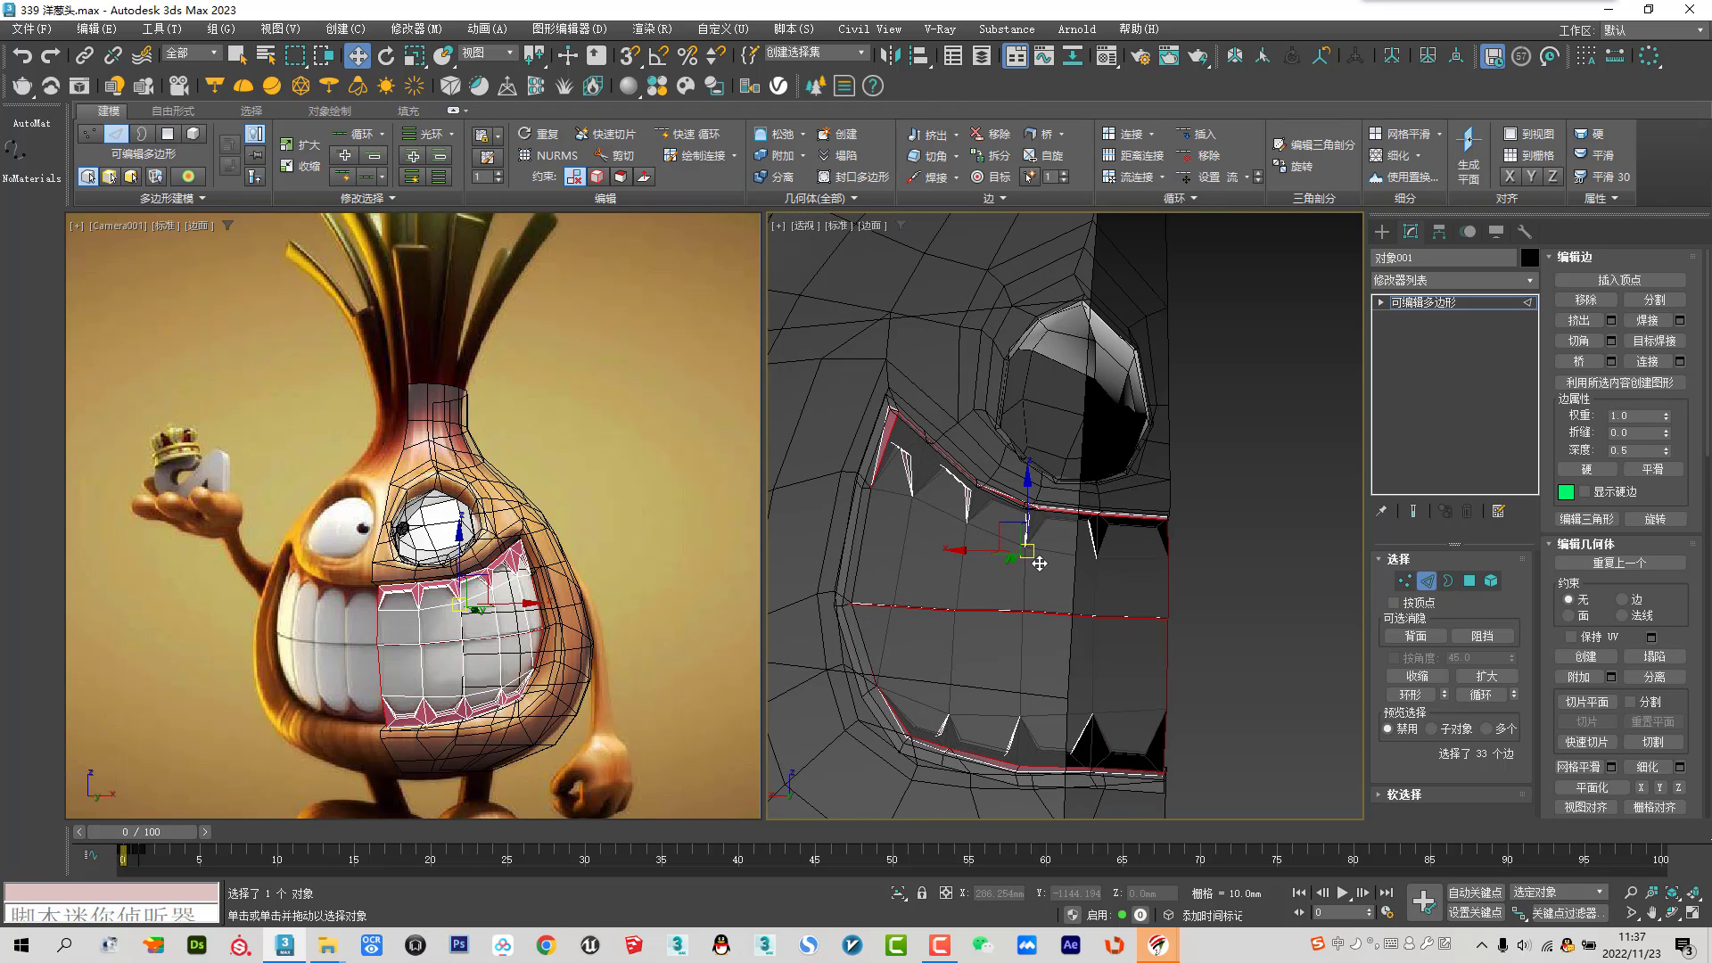
{"action": "left_click_drag", "start_coordinate": [877, 581], "coordinate": [876, 582], "text": "alt"}
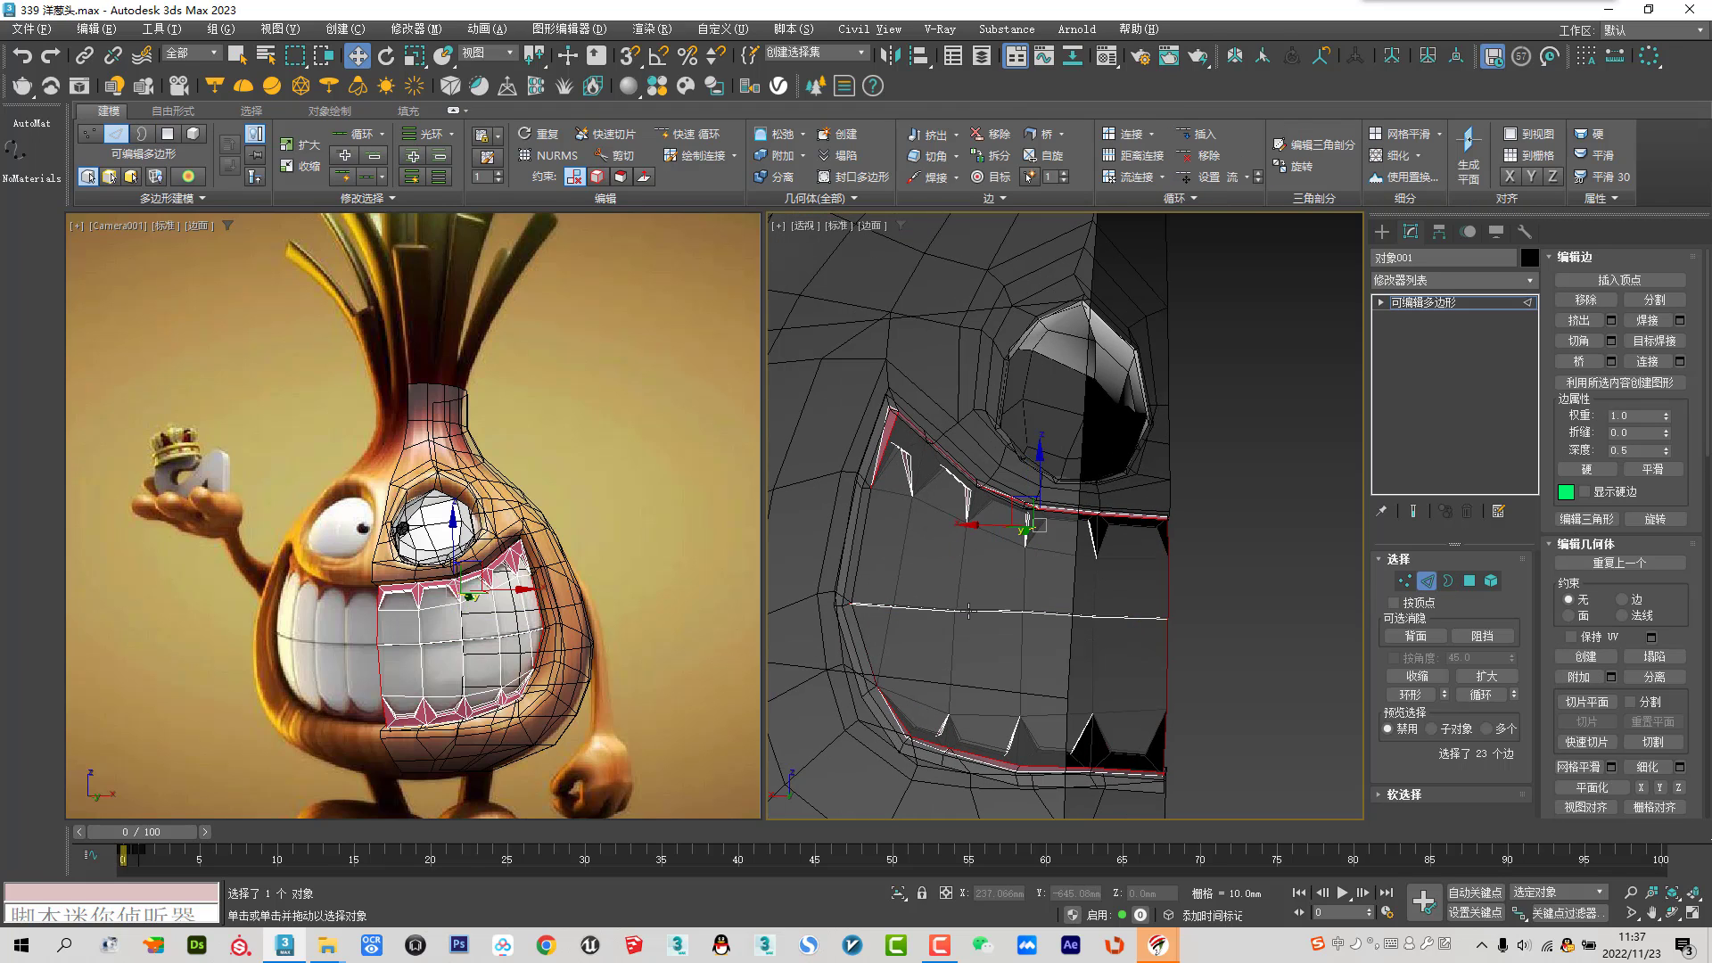
{"action": "middle_click_drag", "start_coordinate": [876, 582], "coordinate": [647, 585], "text": "alt"}
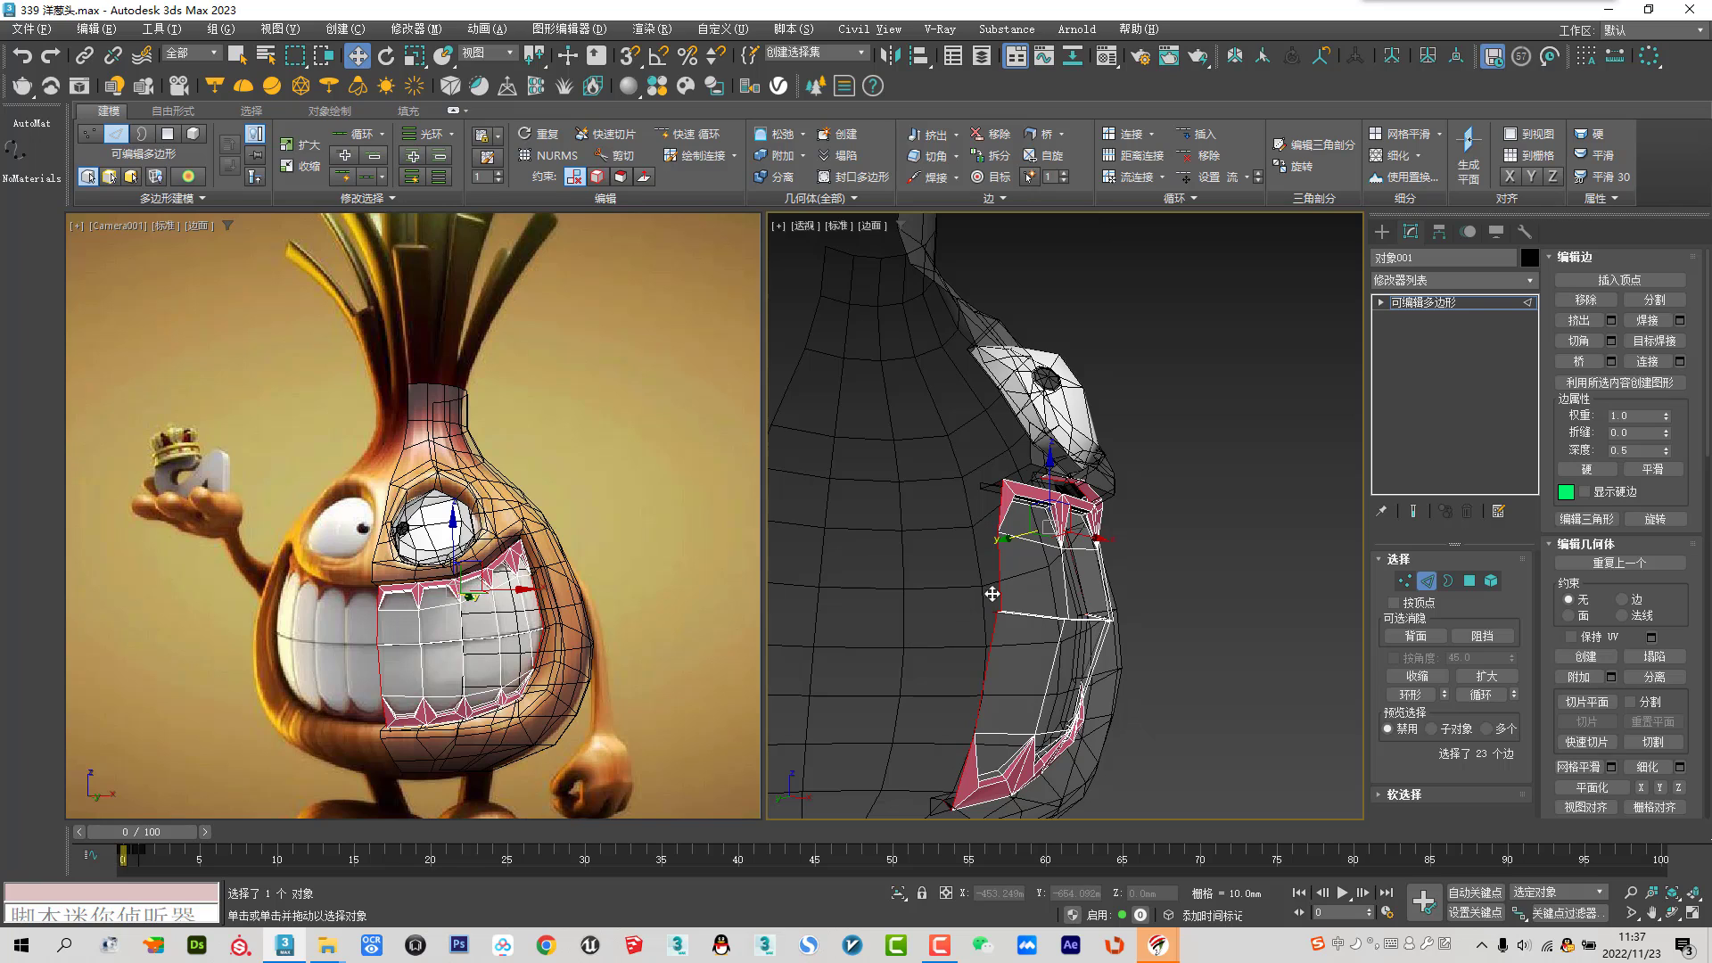
{"action": "left_click", "coordinate": [990, 571], "text": "alt"}
{"action": "left_click_drag", "start_coordinate": [937, 596], "coordinate": [1036, 688], "text": "alt"}
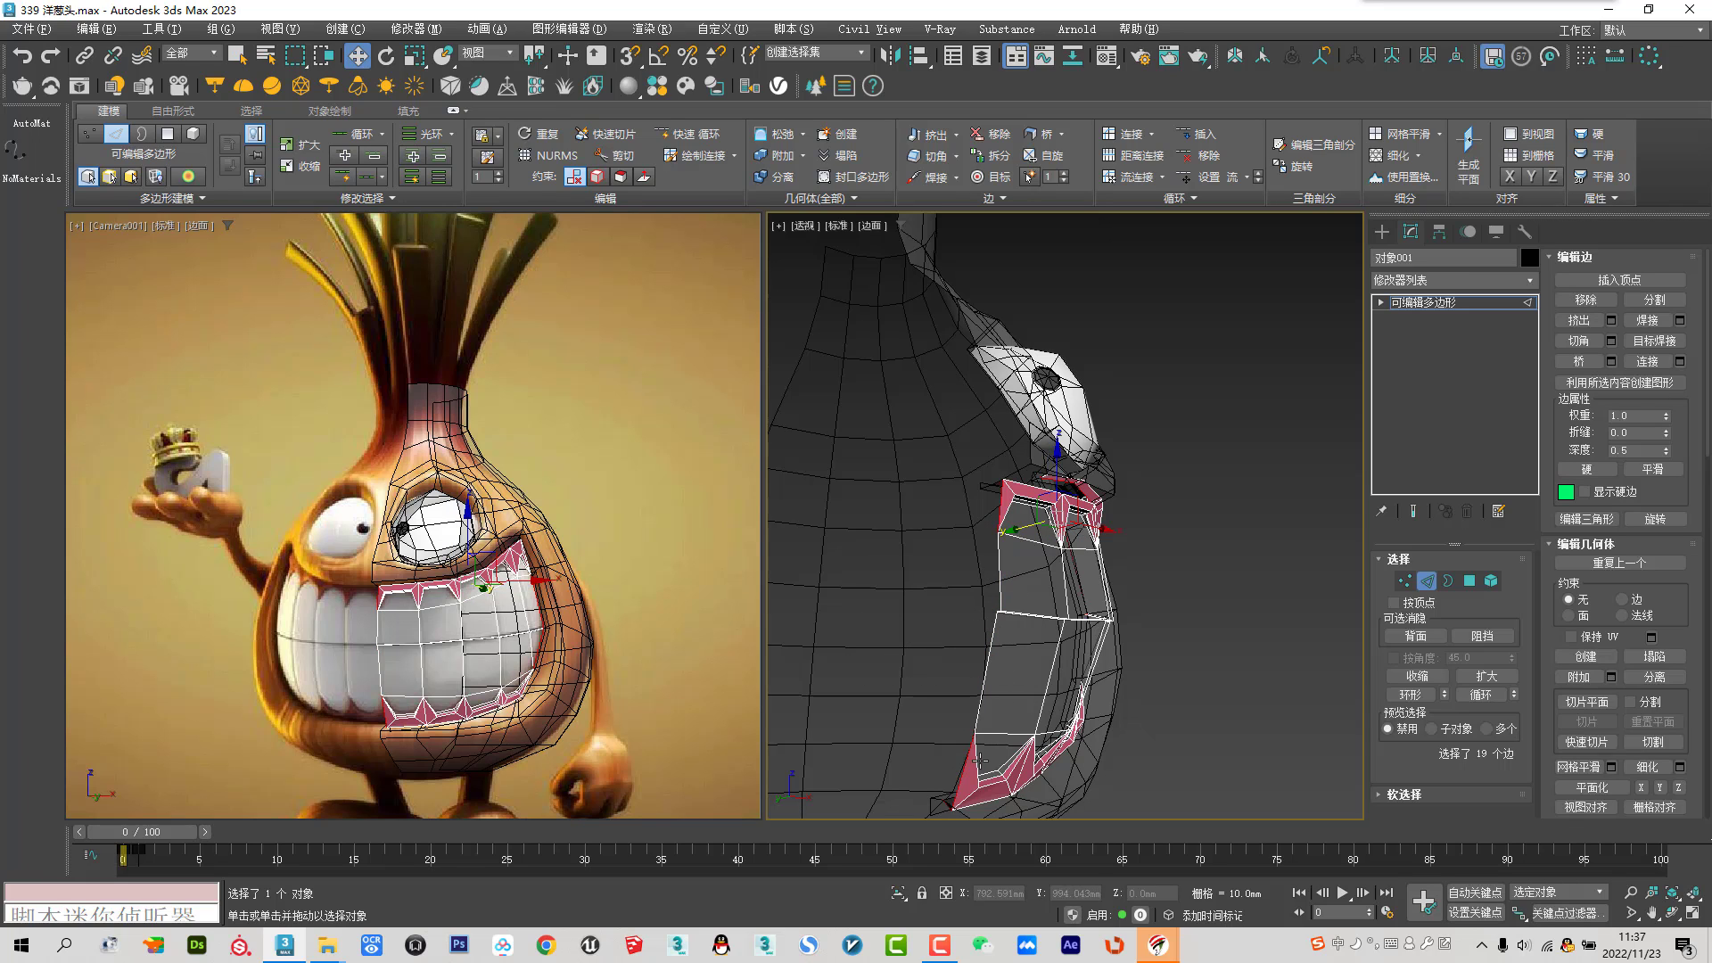
{"action": "left_click_drag", "start_coordinate": [954, 515], "coordinate": [952, 513], "text": "alt"}
{"action": "mouse_move", "coordinate": [952, 514]}
{"action": "middle_mouse_down", "text": "alt"}
{"action": "mouse_move", "coordinate": [1029, 518]}
{"action": "mouse_move", "coordinate": [1026, 535]}
{"action": "middle_mouse_up", "text": "alt"}
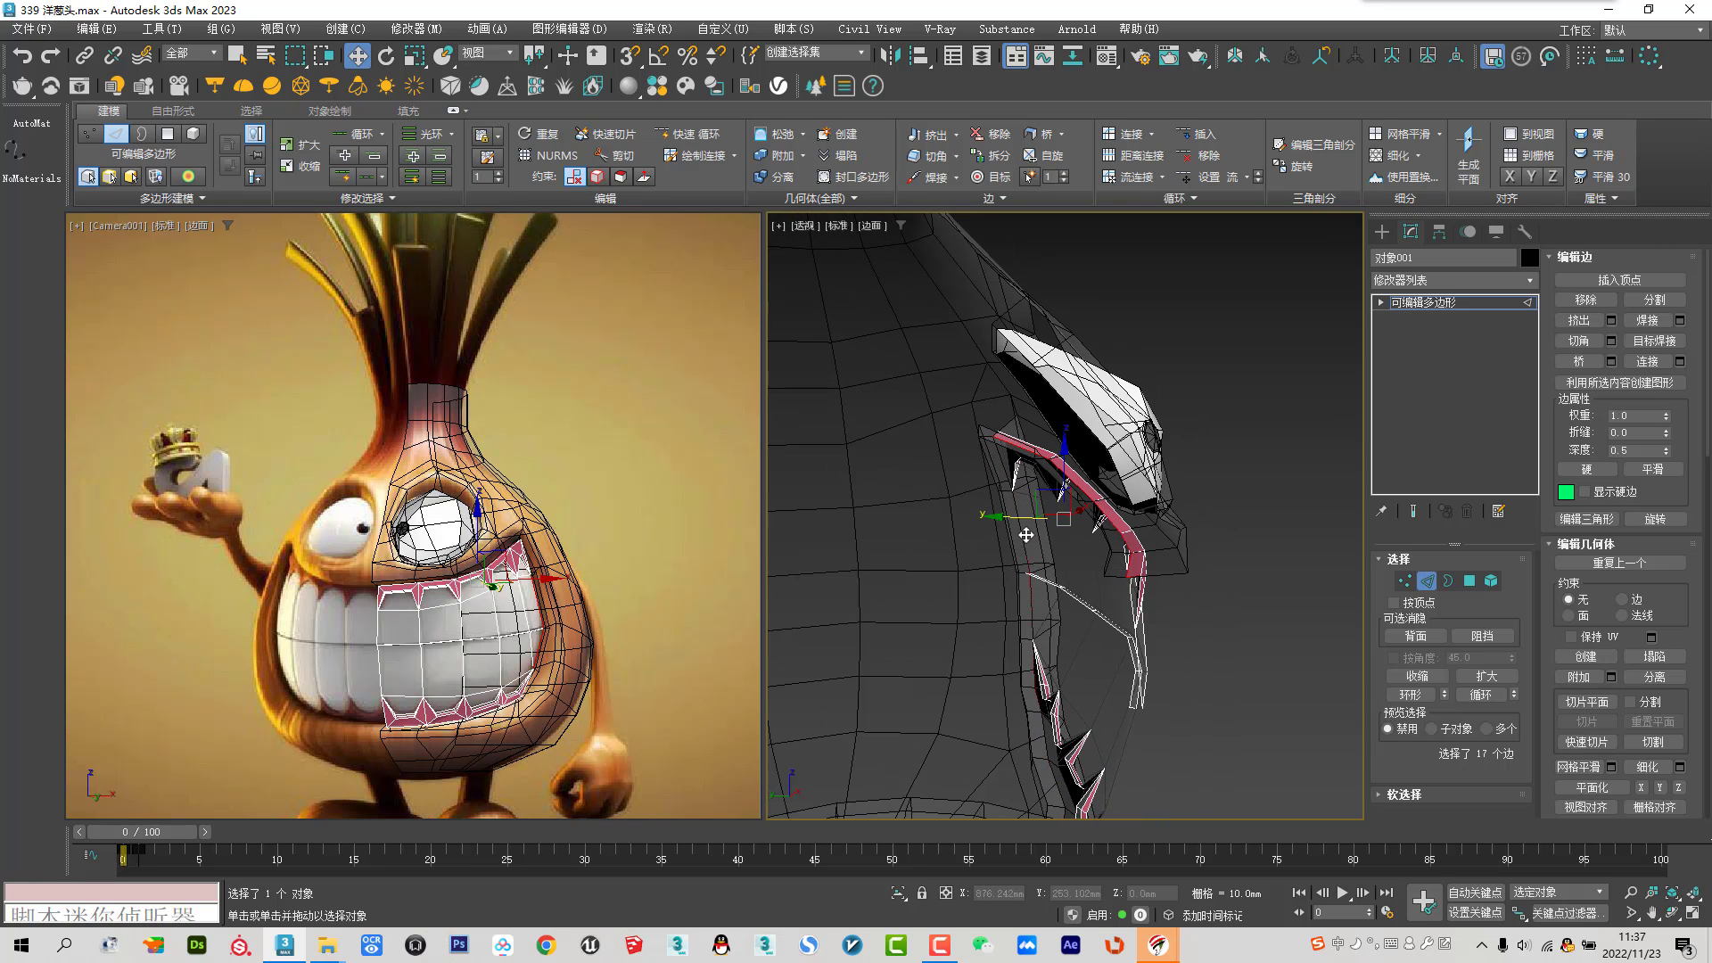
{"action": "left_click_drag", "start_coordinate": [1005, 523], "coordinate": [983, 519]}
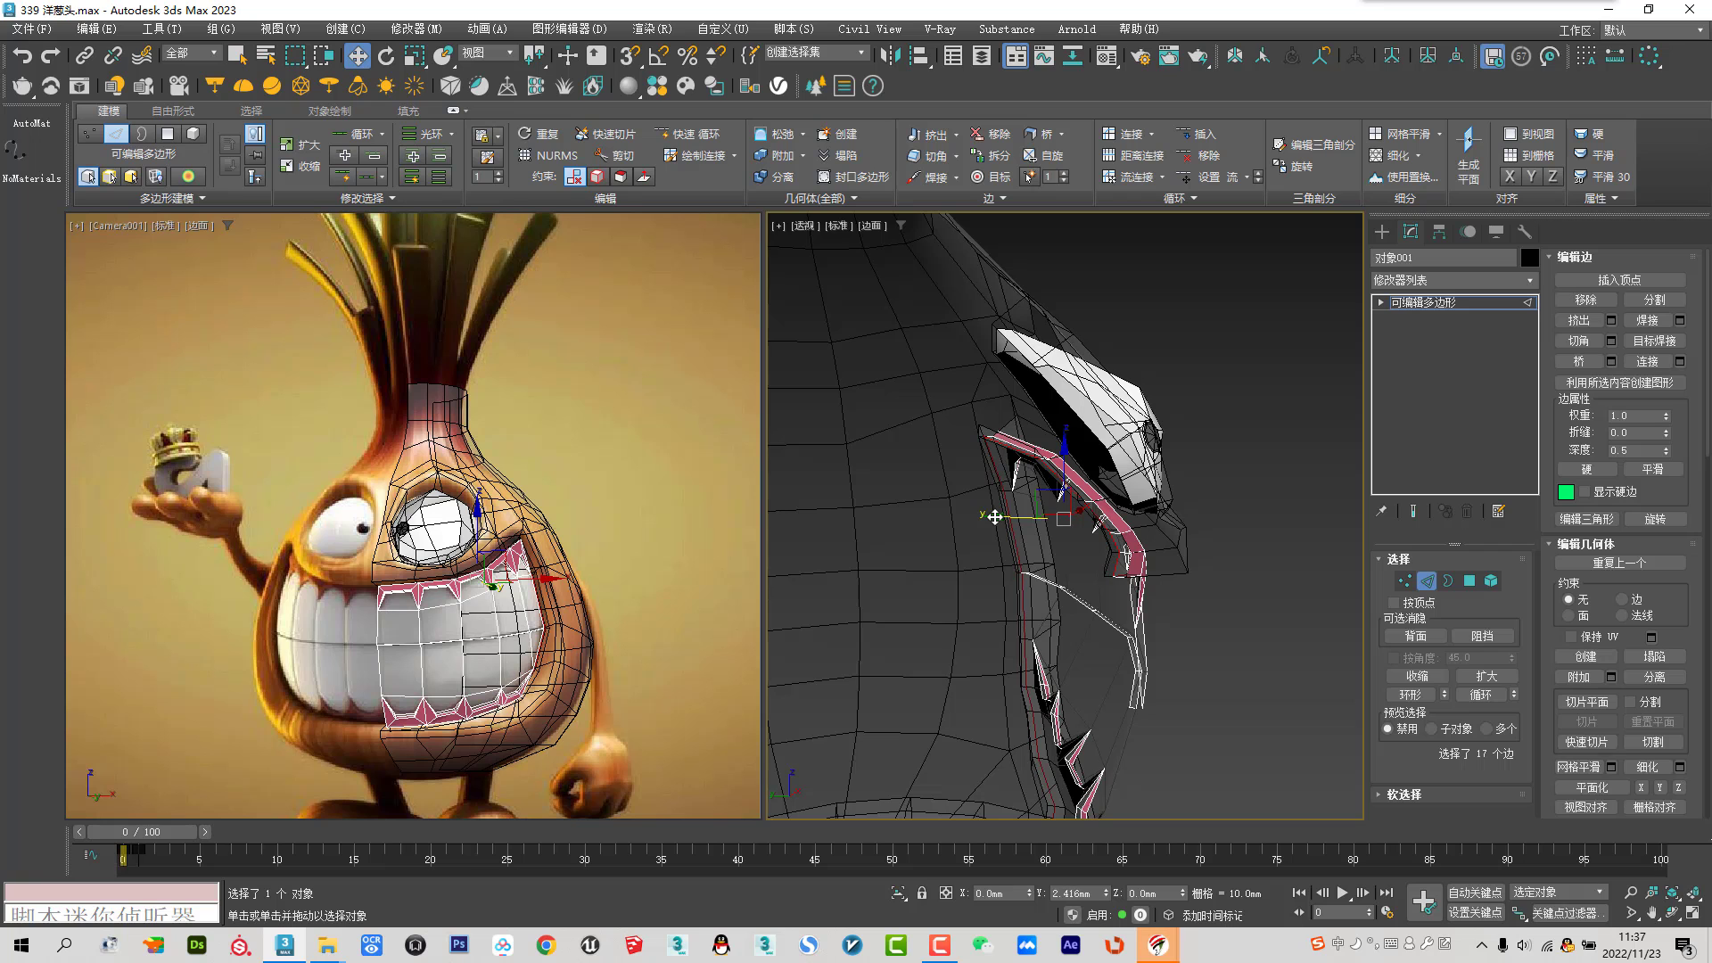
{"action": "middle_click_drag", "start_coordinate": [983, 519], "coordinate": [1353, 629], "text": "alt"}
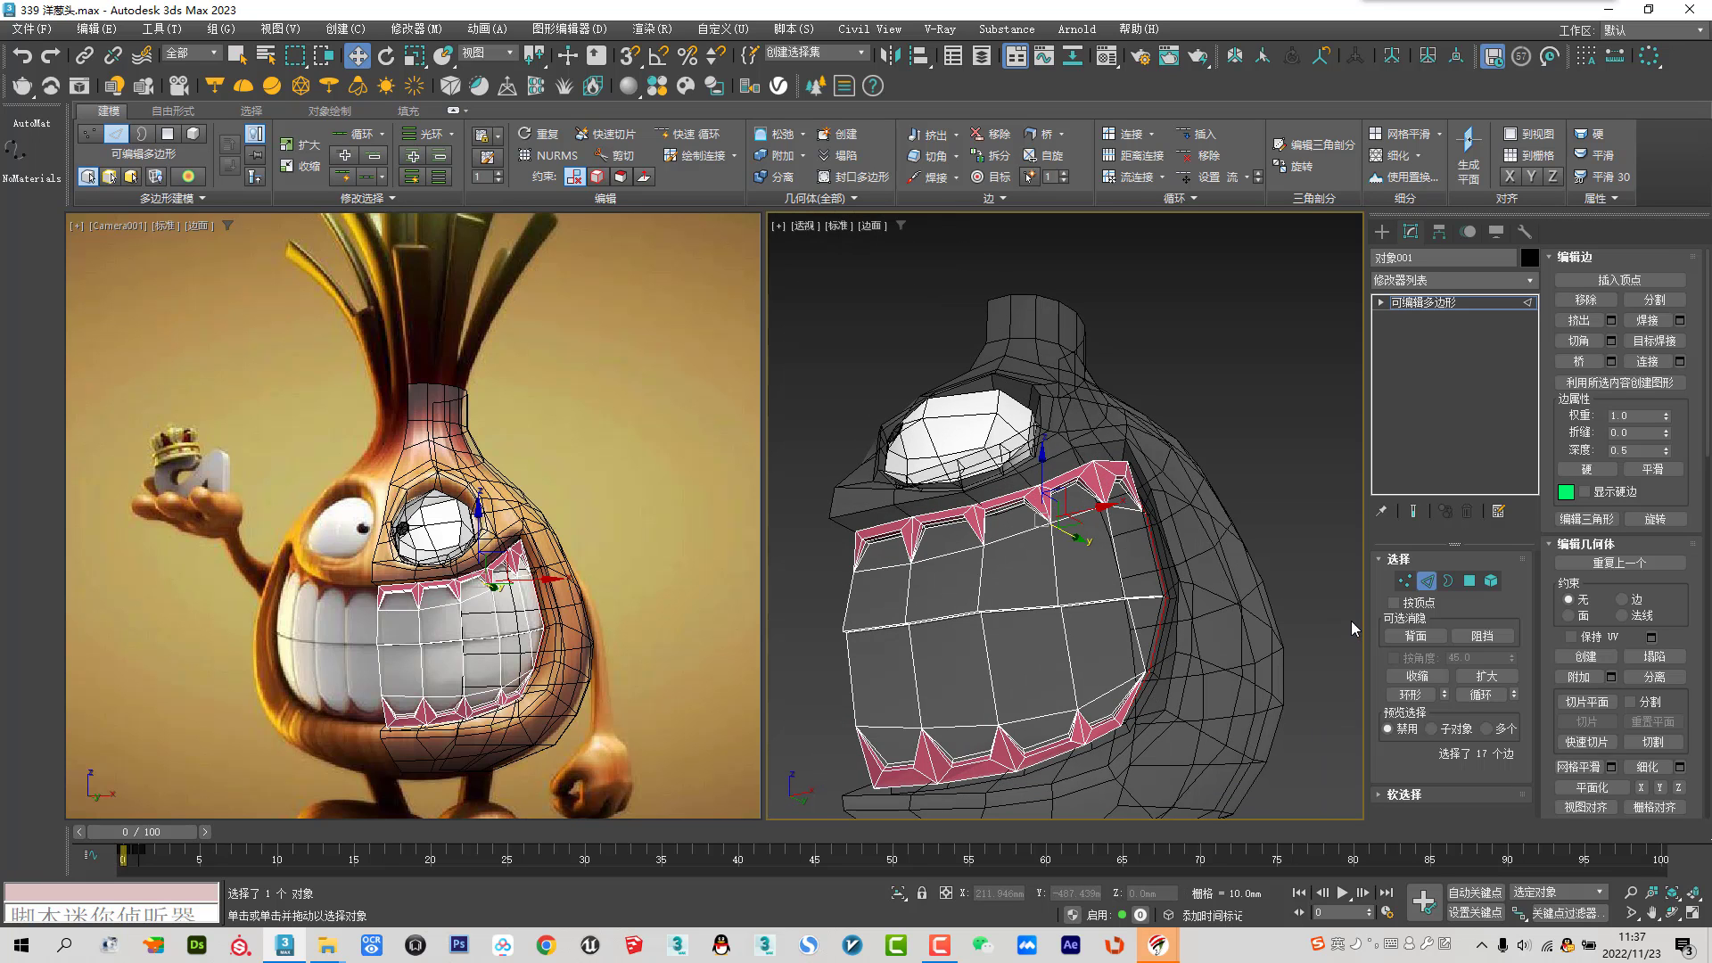
At object level, enable NURMS smoothing on Circle002 at 2 iterations, toggling edged faces
{"action": "left_click", "coordinate": [1426, 582]}
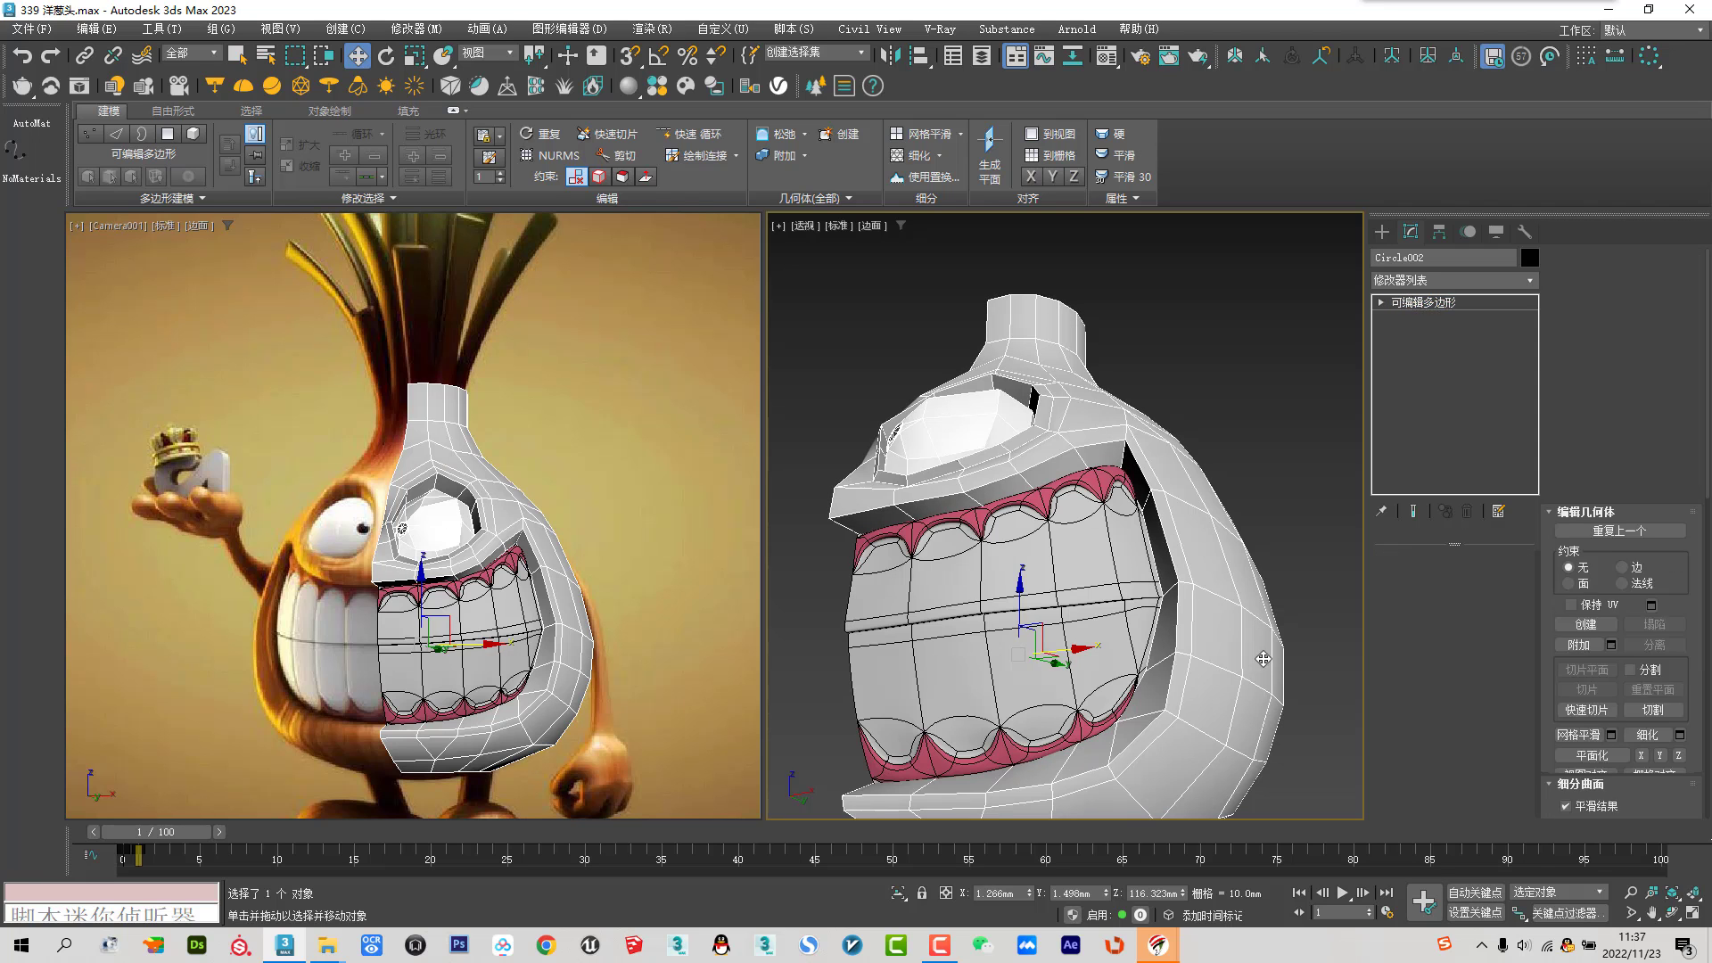
{"action": "left_click", "coordinate": [1571, 717]}
{"action": "key", "text": "F4"}
{"action": "mouse_move", "coordinate": [1052, 580]}
{"action": "middle_mouse_down", "text": "alt"}
{"action": "mouse_move", "coordinate": [1144, 600]}
{"action": "mouse_move", "coordinate": [1115, 586]}
{"action": "middle_mouse_up", "text": "alt"}
{"action": "scroll", "coordinate": [1115, 586], "scroll_direction": "up", "scroll_amount": 3}
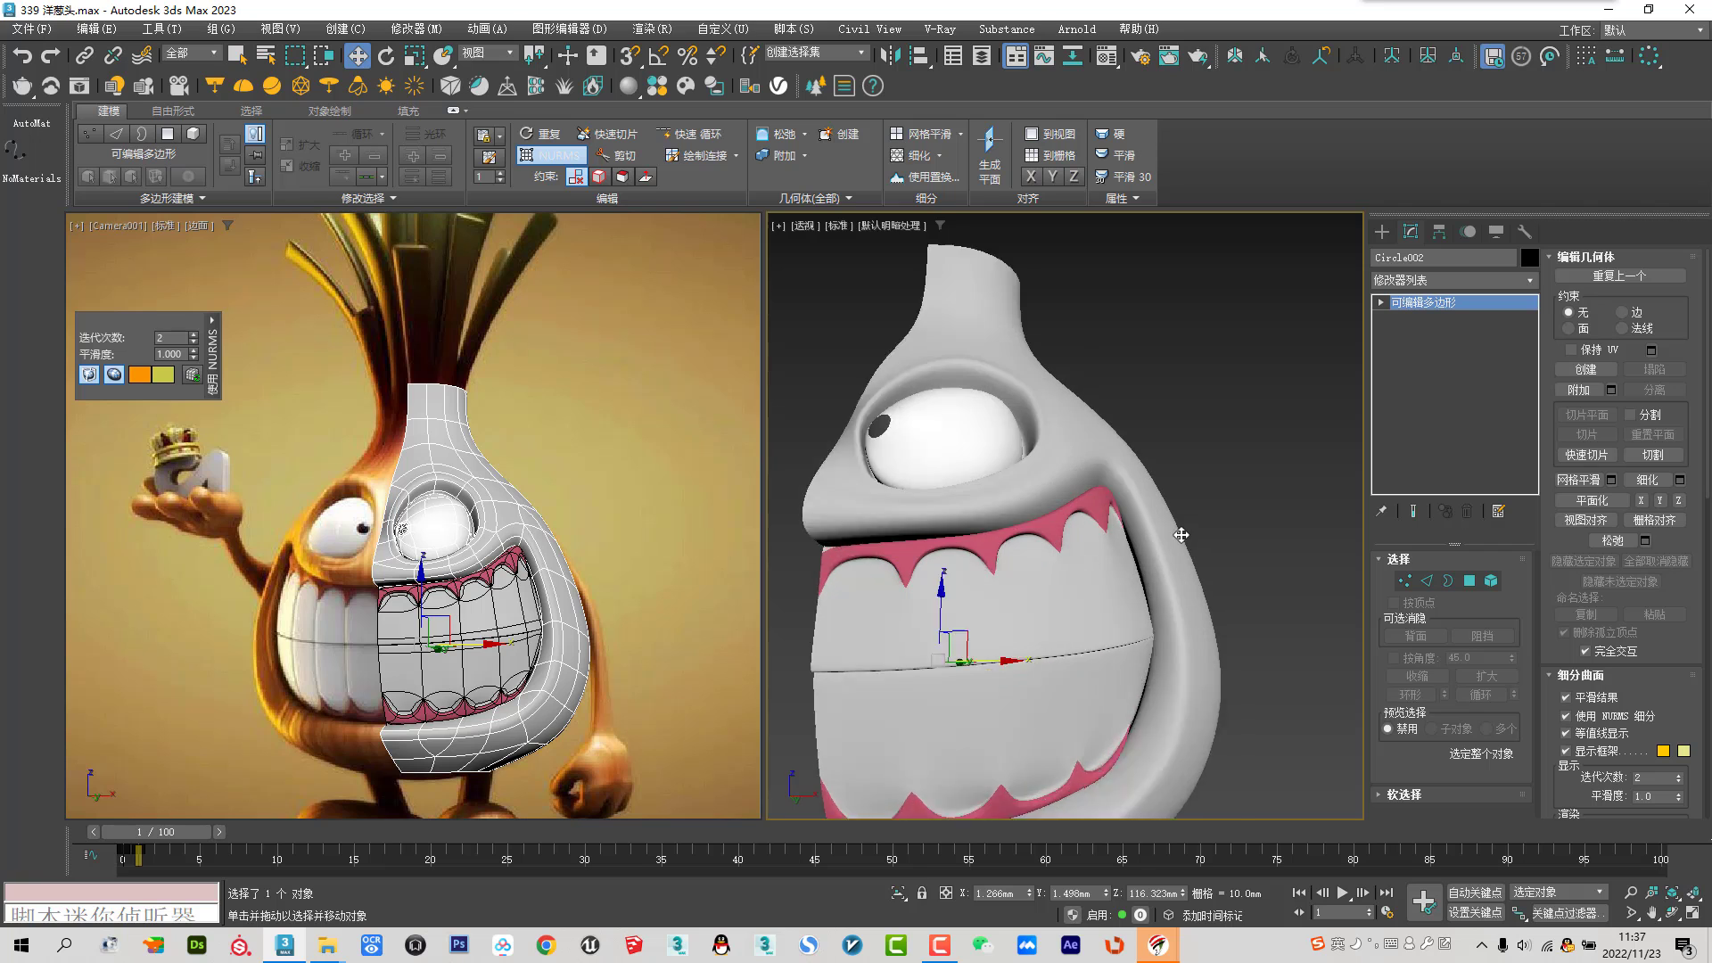
{"action": "scroll", "coordinate": [1114, 585], "scroll_direction": "up", "scroll_amount": 4}
{"action": "key", "text": "F4"}
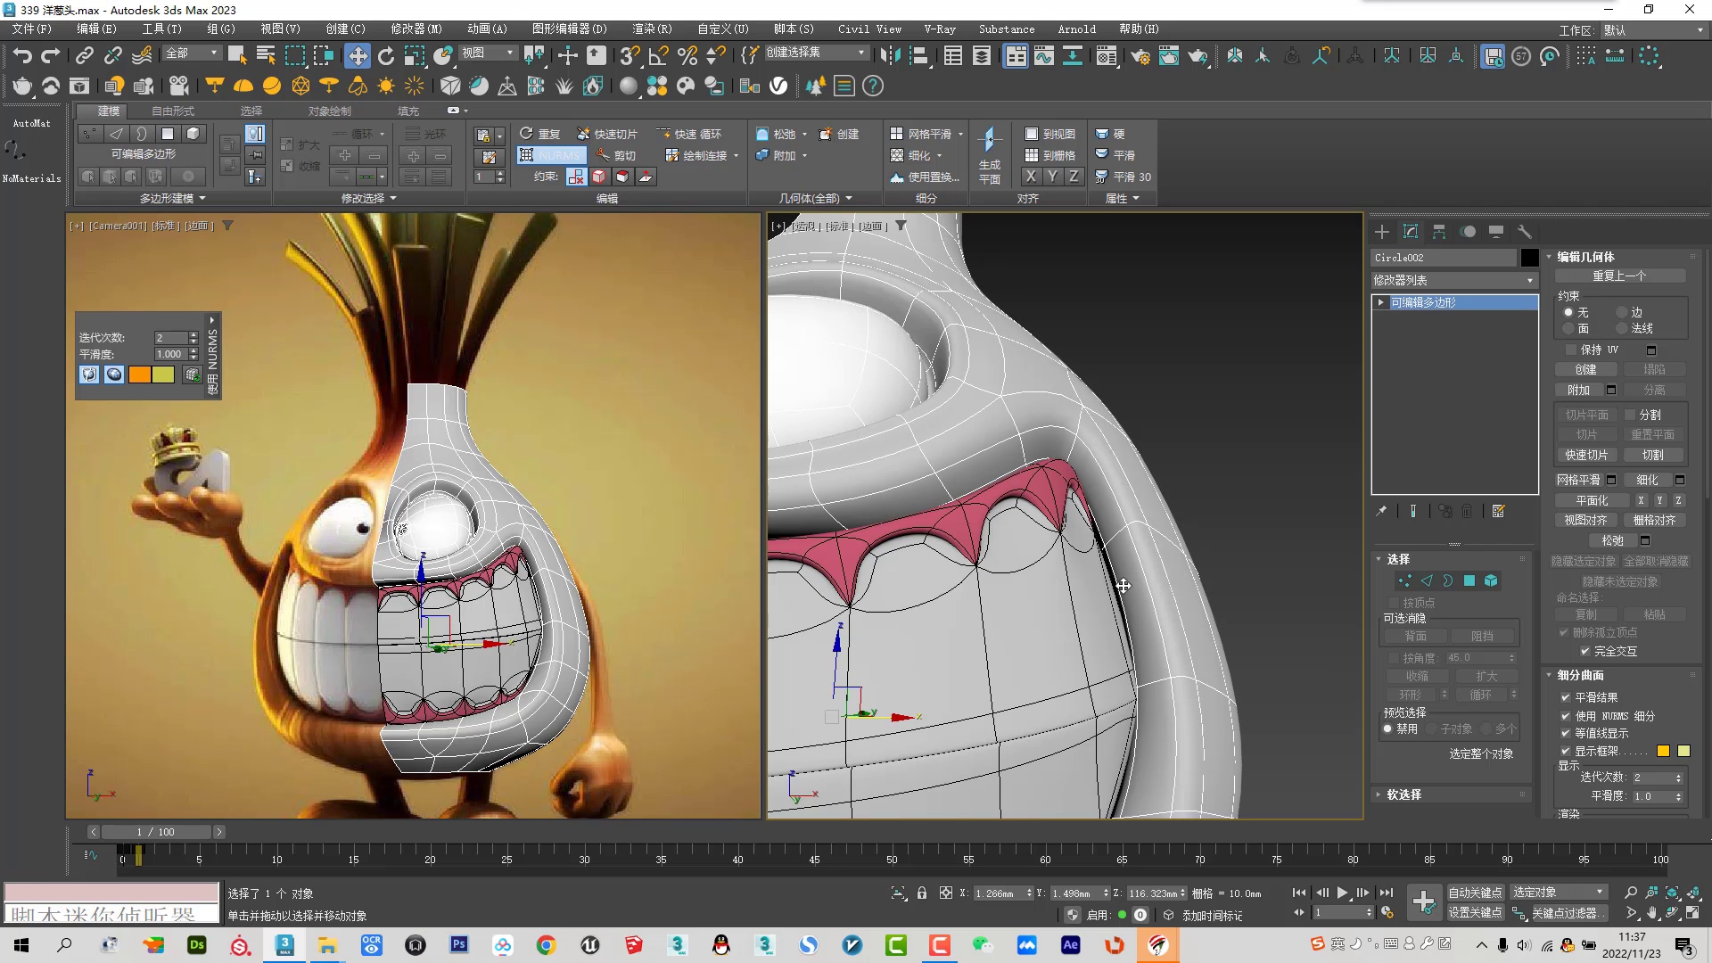
Select the teeth object 对象001 and turn its NURMS smoothing off
{"action": "scroll", "coordinate": [1123, 585], "scroll_direction": "down", "scroll_amount": 6}
{"action": "scroll", "coordinate": [1116, 595], "scroll_direction": "up", "scroll_amount": 6}
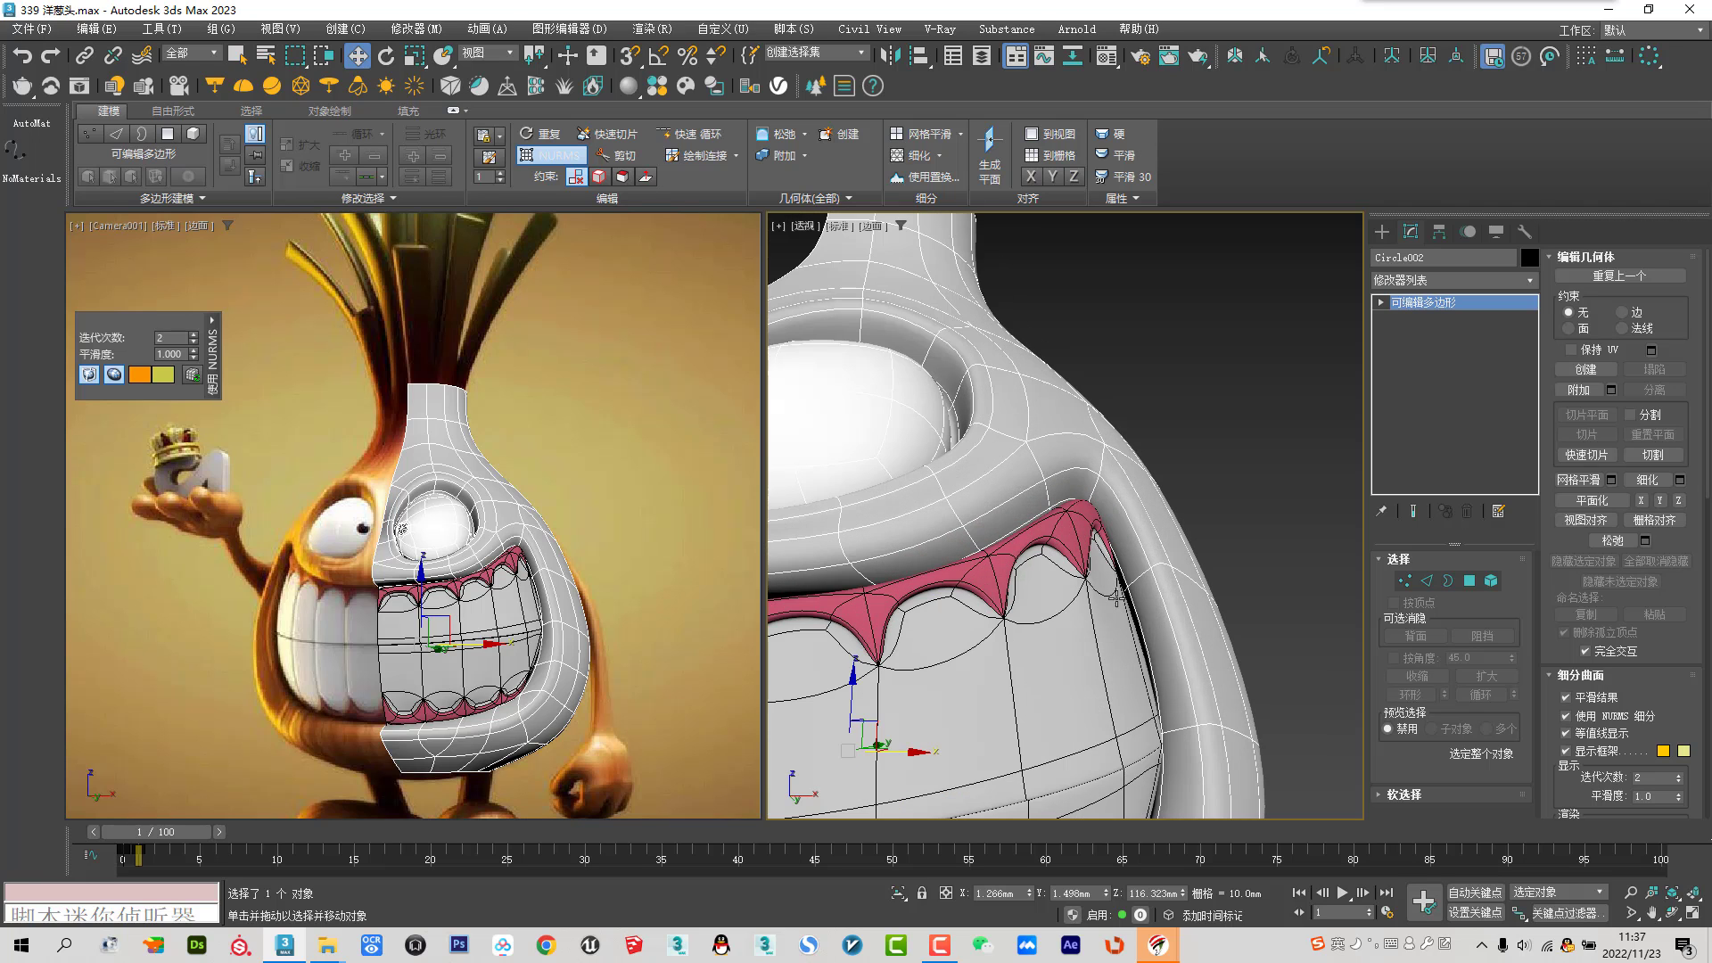
{"action": "scroll", "coordinate": [1125, 610], "scroll_direction": "down", "scroll_amount": 4}
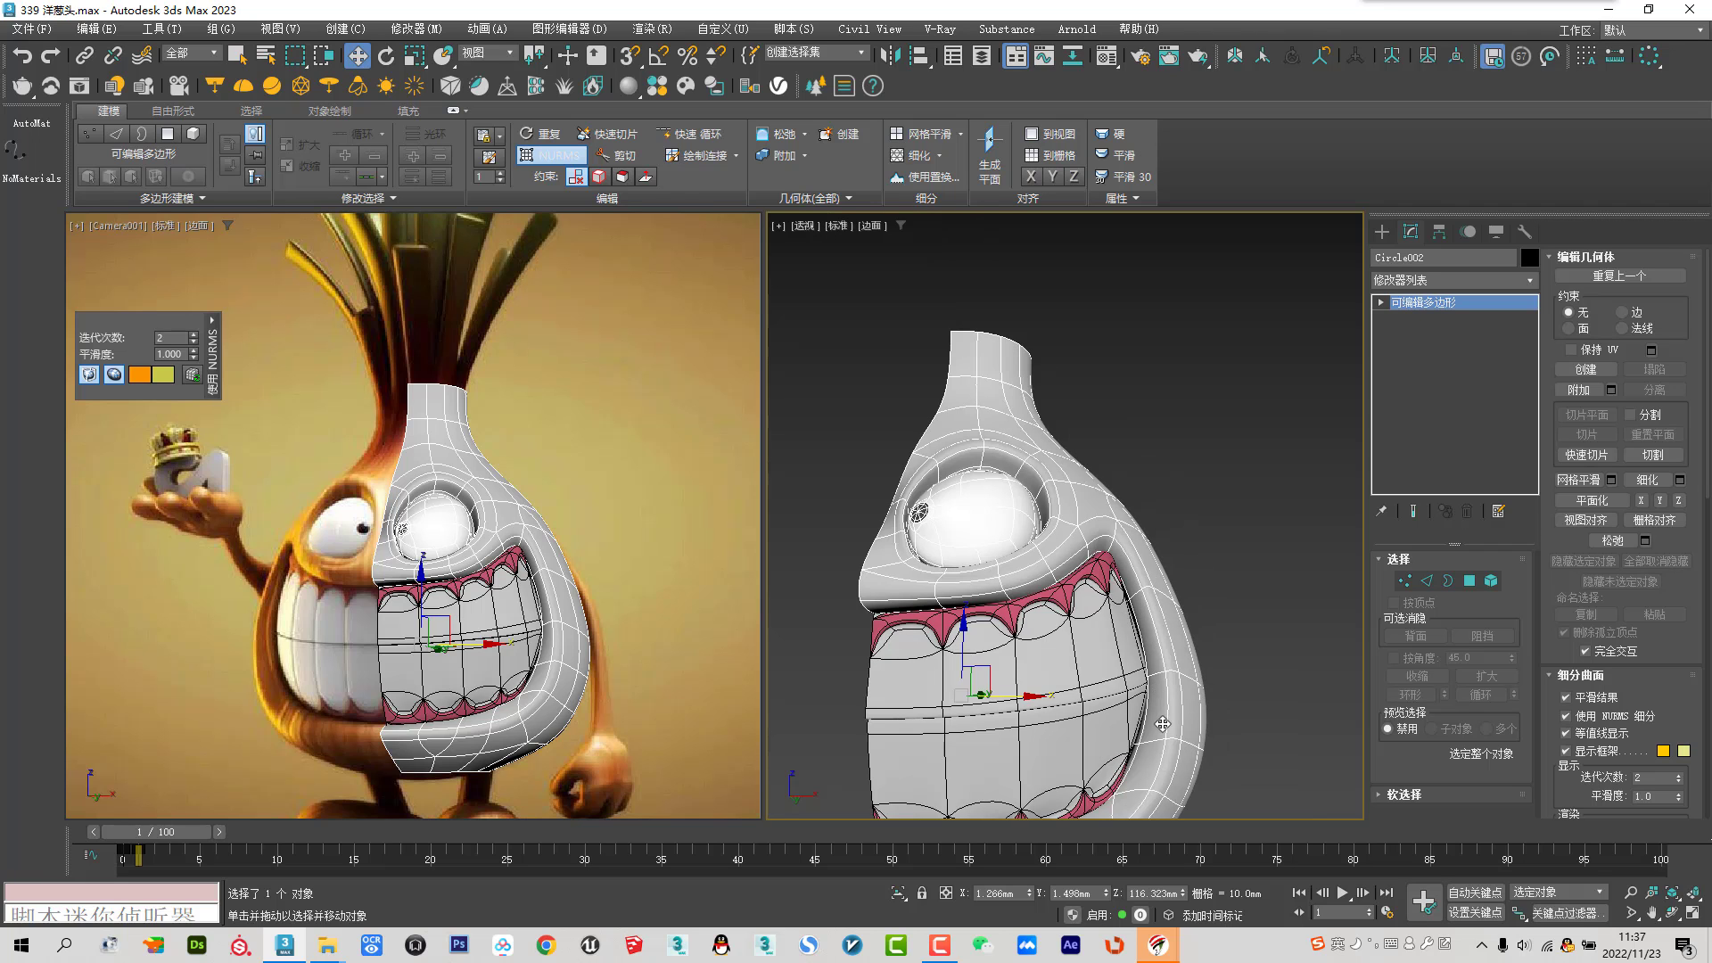
{"action": "middle_click_drag", "start_coordinate": [1162, 724], "coordinate": [1067, 720], "text": "alt"}
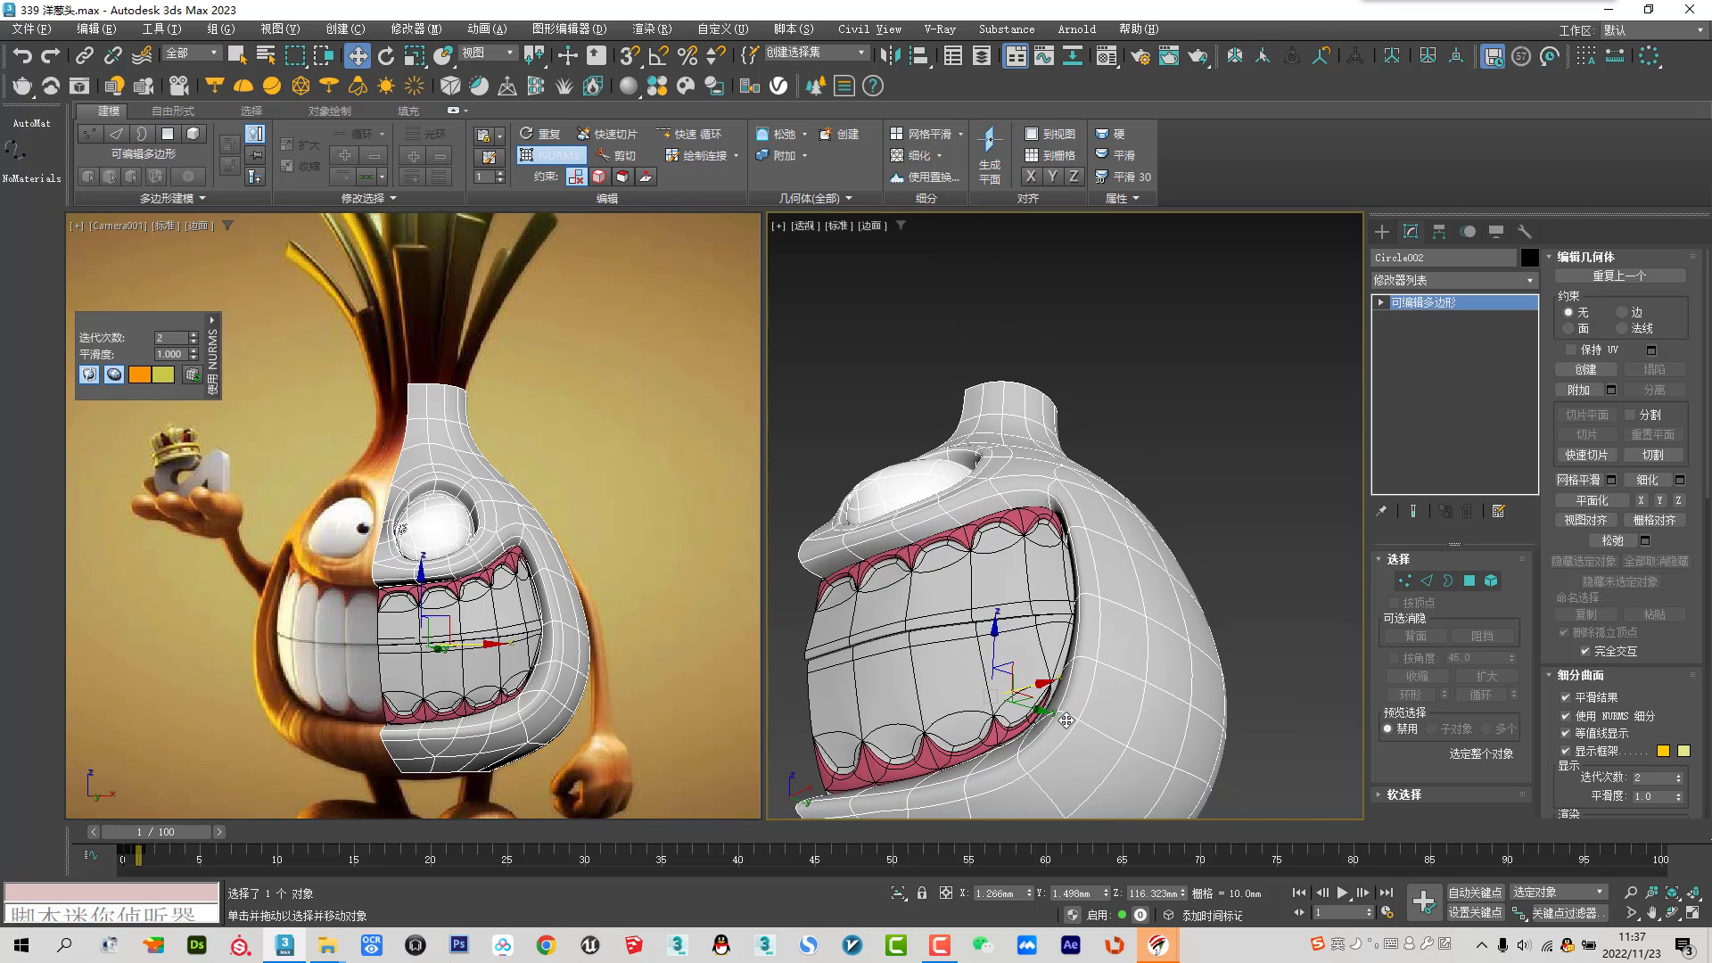
{"action": "scroll", "coordinate": [1066, 721], "scroll_direction": "up", "scroll_amount": 5}
{"action": "middle_click_drag", "start_coordinate": [1050, 687], "coordinate": [1123, 704], "text": "alt"}
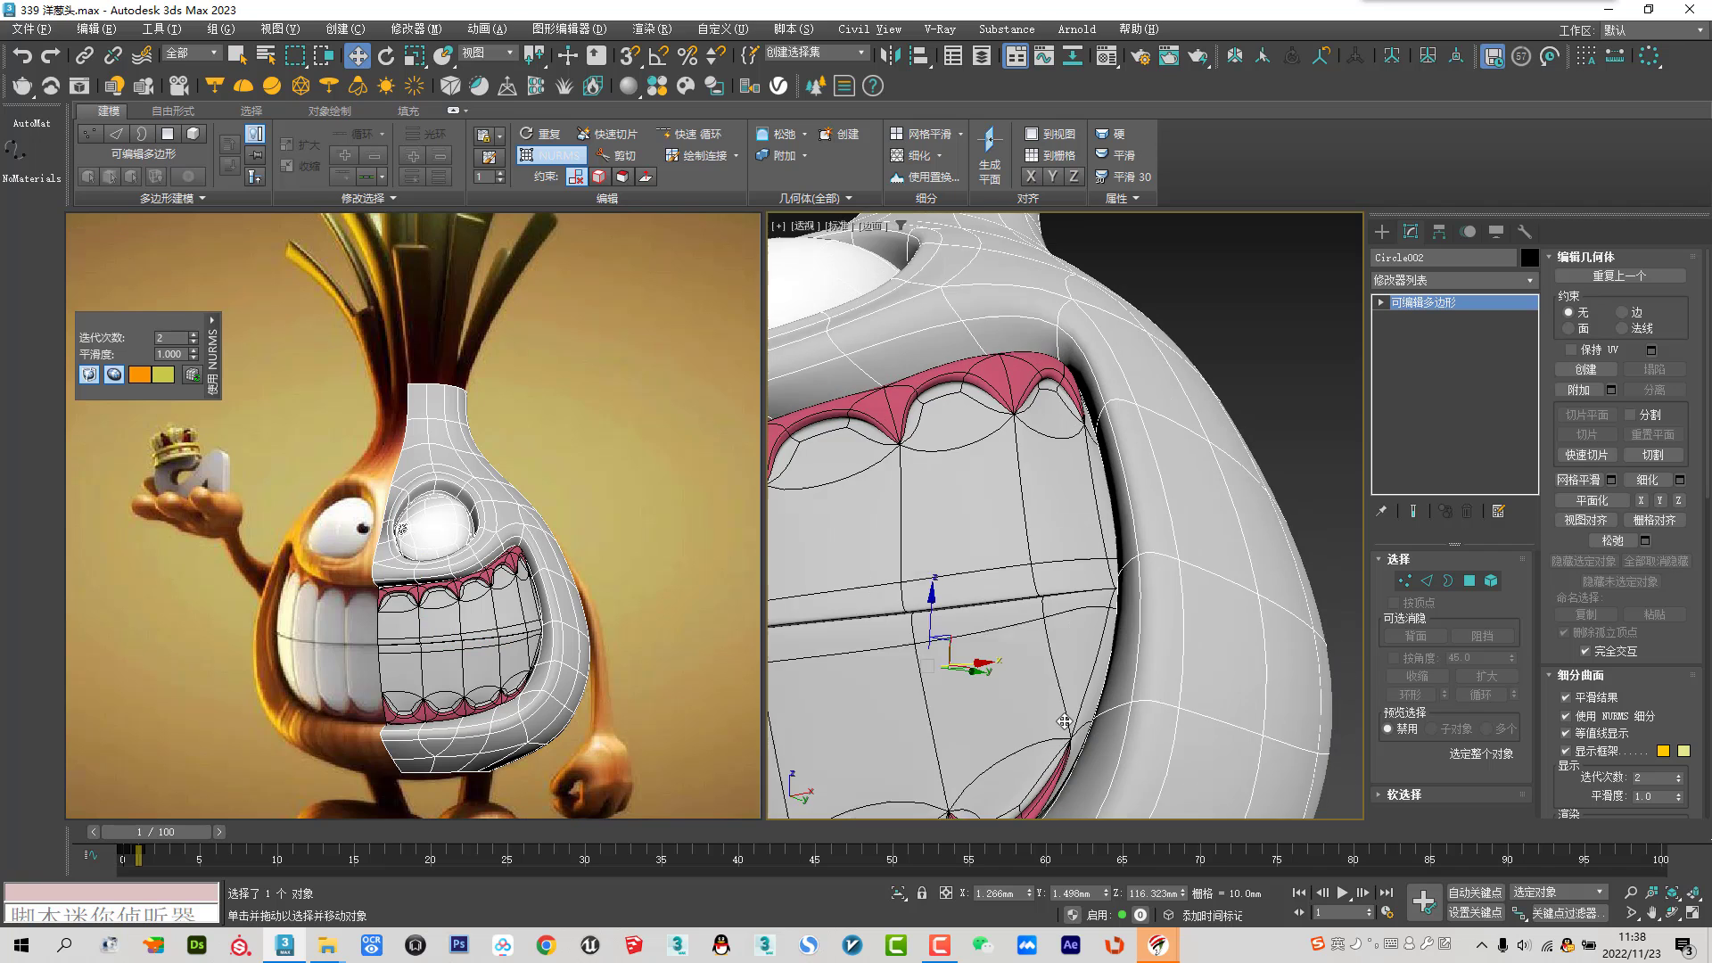
{"action": "left_click", "coordinate": [1090, 680]}
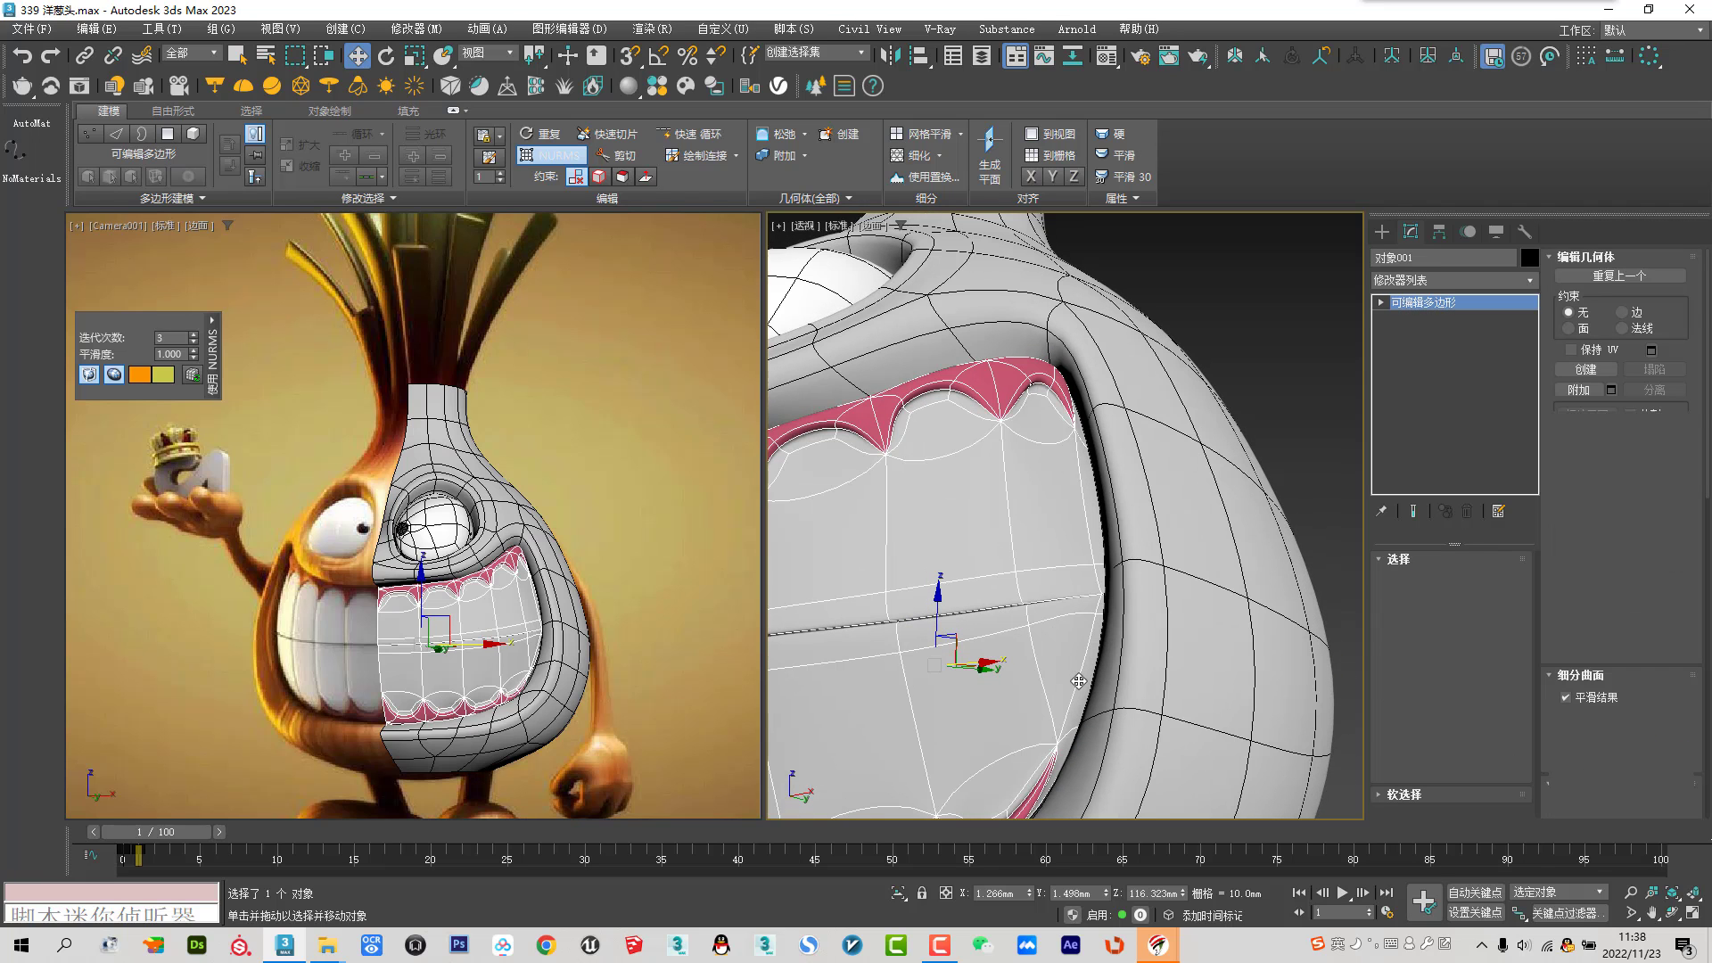
{"action": "left_click", "coordinate": [1566, 716]}
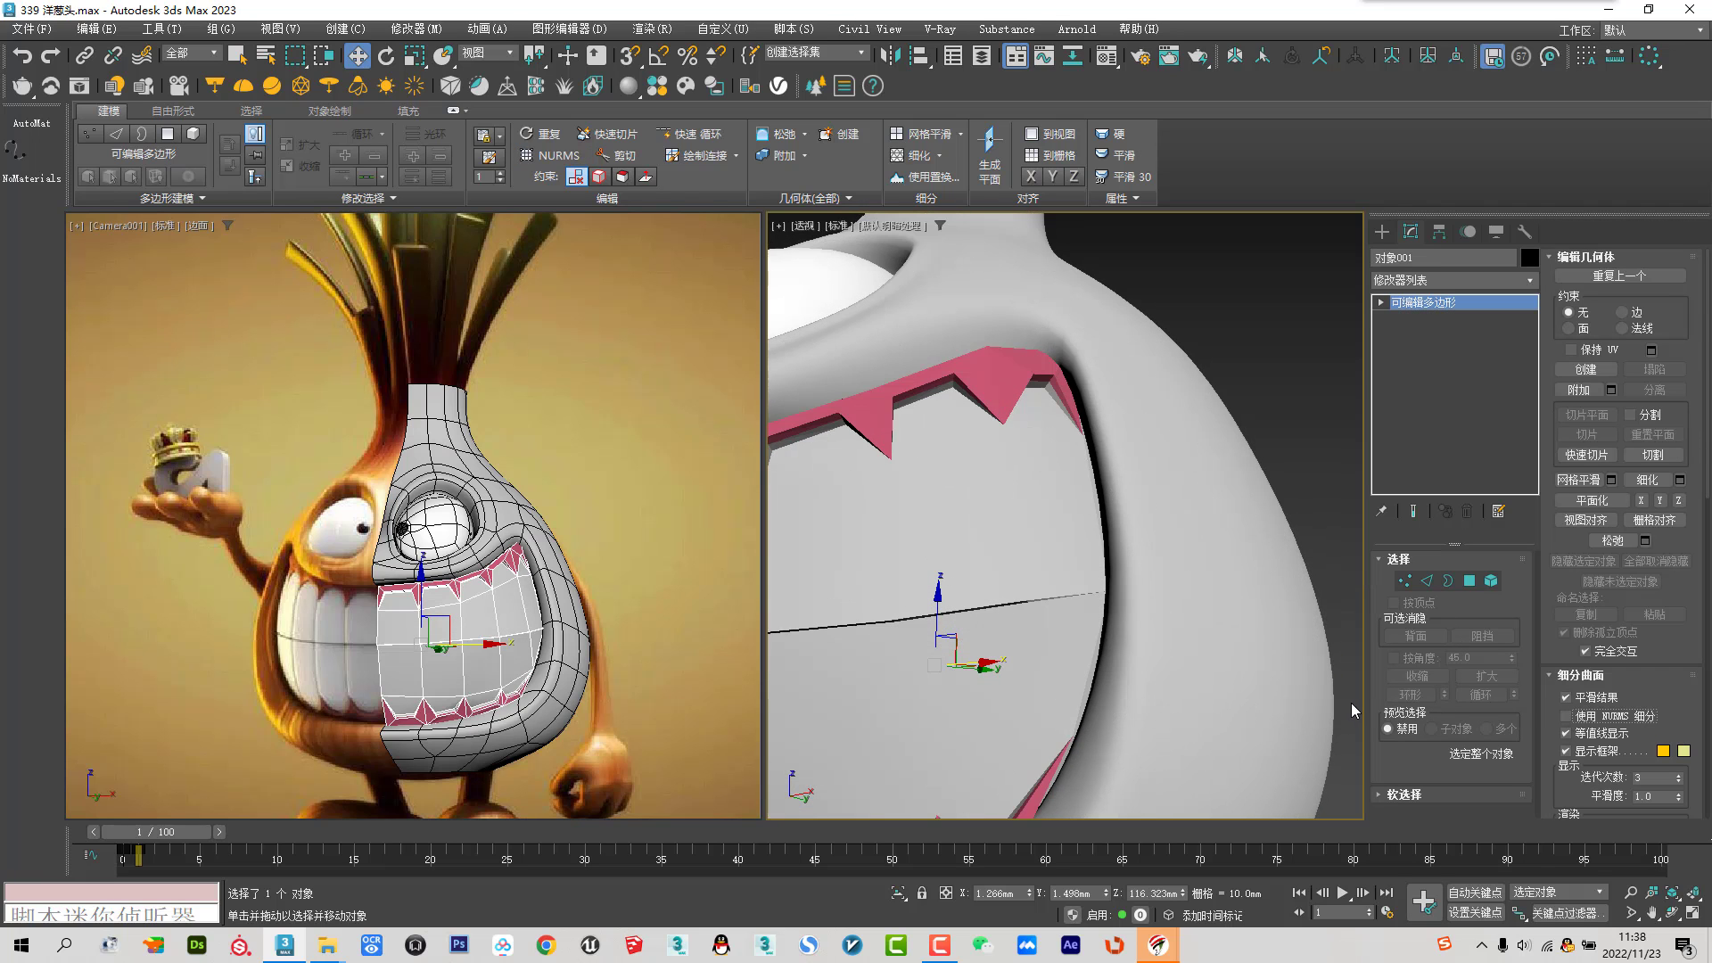
{"action": "left_click", "coordinate": [1404, 580]}
Tuck the mouth-corner vertices of 对象001 slightly into the mouth, checking in wireframe
{"action": "key", "text": "F3"}
{"action": "left_click", "coordinate": [1076, 735]}
{"action": "middle_click_drag", "start_coordinate": [1109, 730], "coordinate": [1114, 727], "text": "alt"}
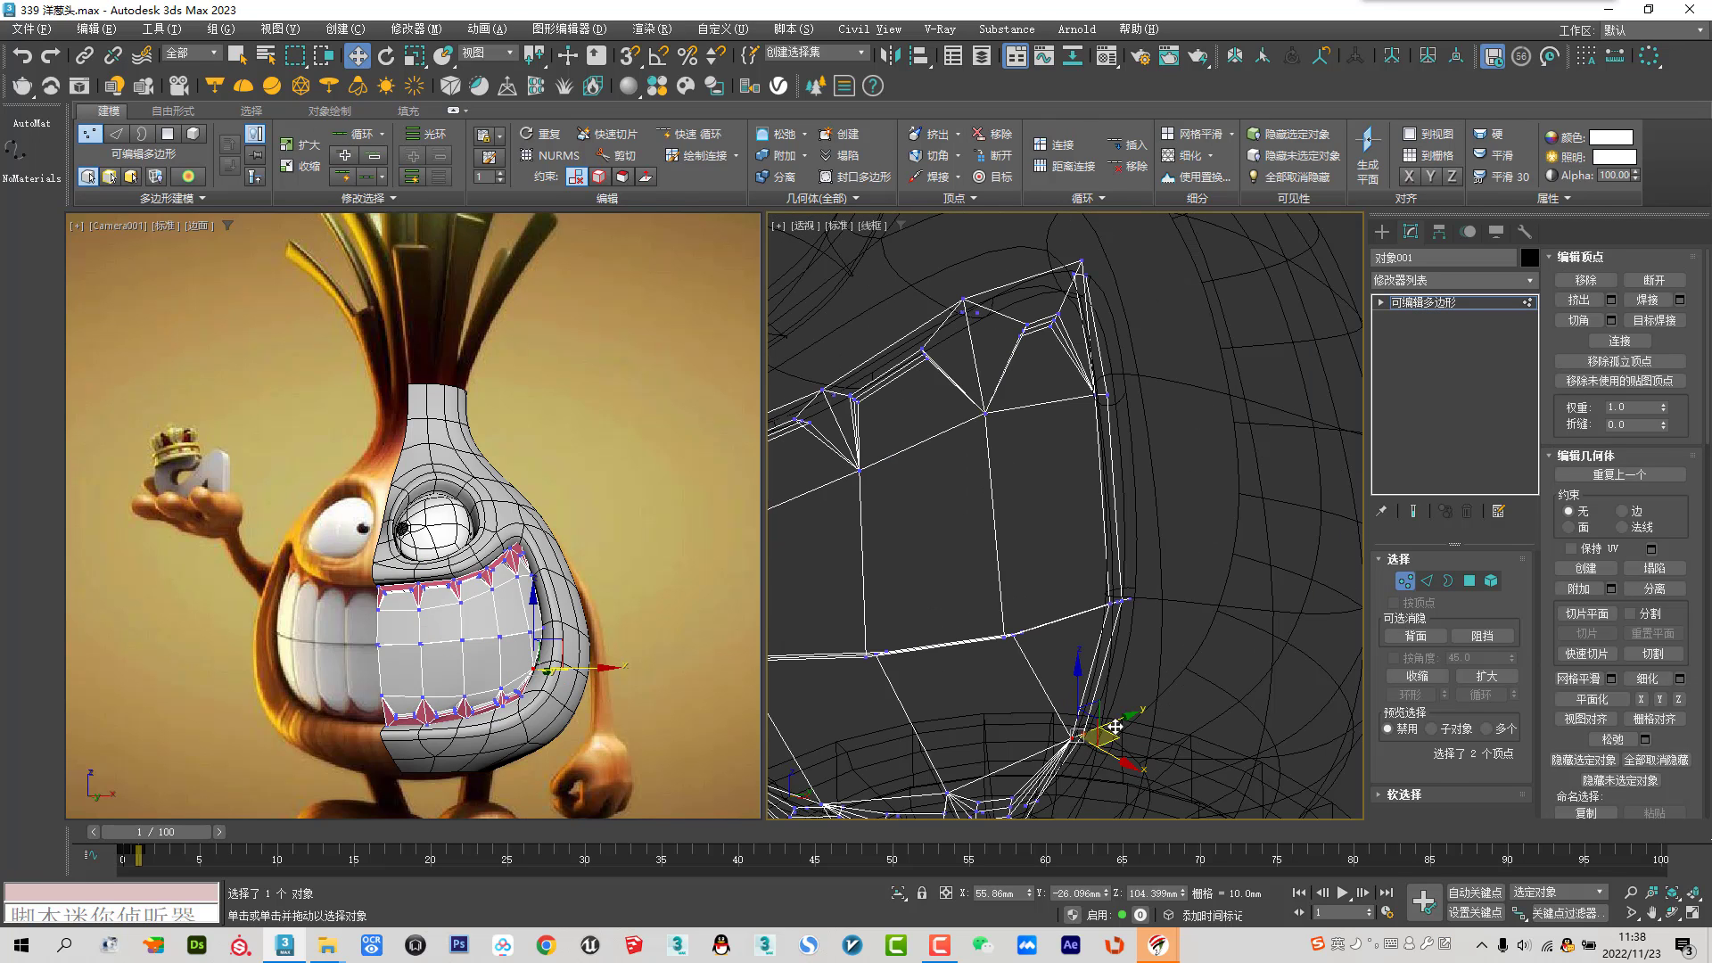
{"action": "left_click_drag", "start_coordinate": [1116, 739], "coordinate": [1119, 740]}
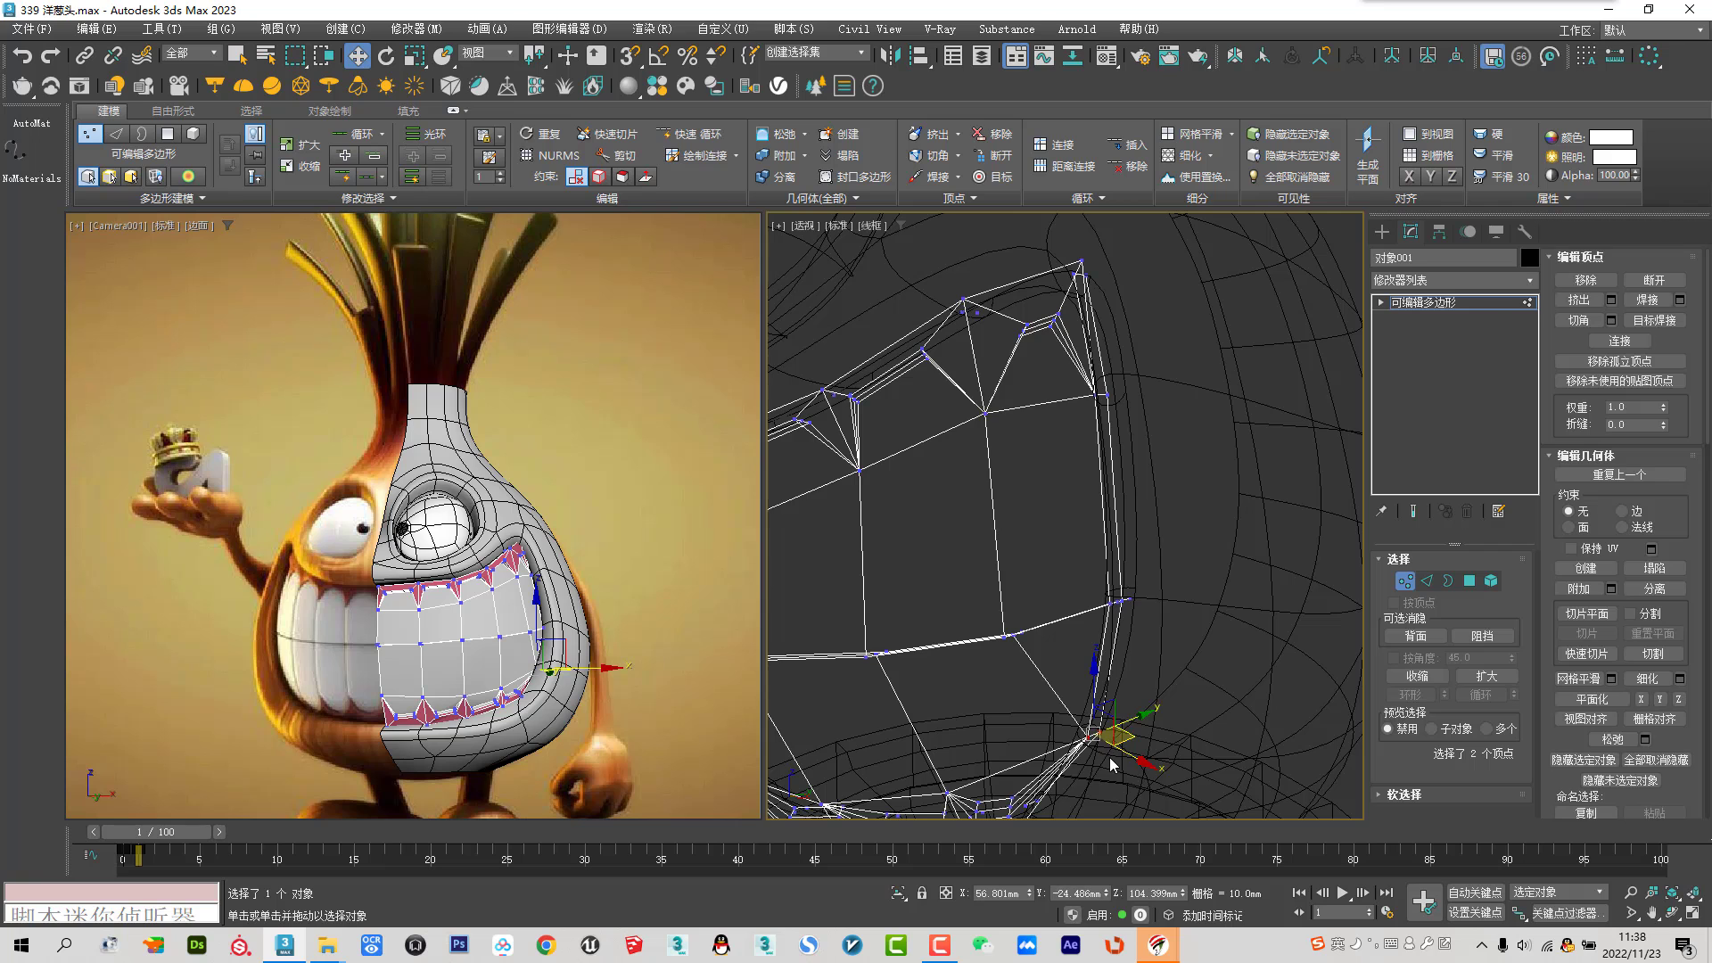
{"action": "key", "text": "F3"}
{"action": "middle_click_drag", "start_coordinate": [1106, 757], "coordinate": [1131, 754], "text": "alt"}
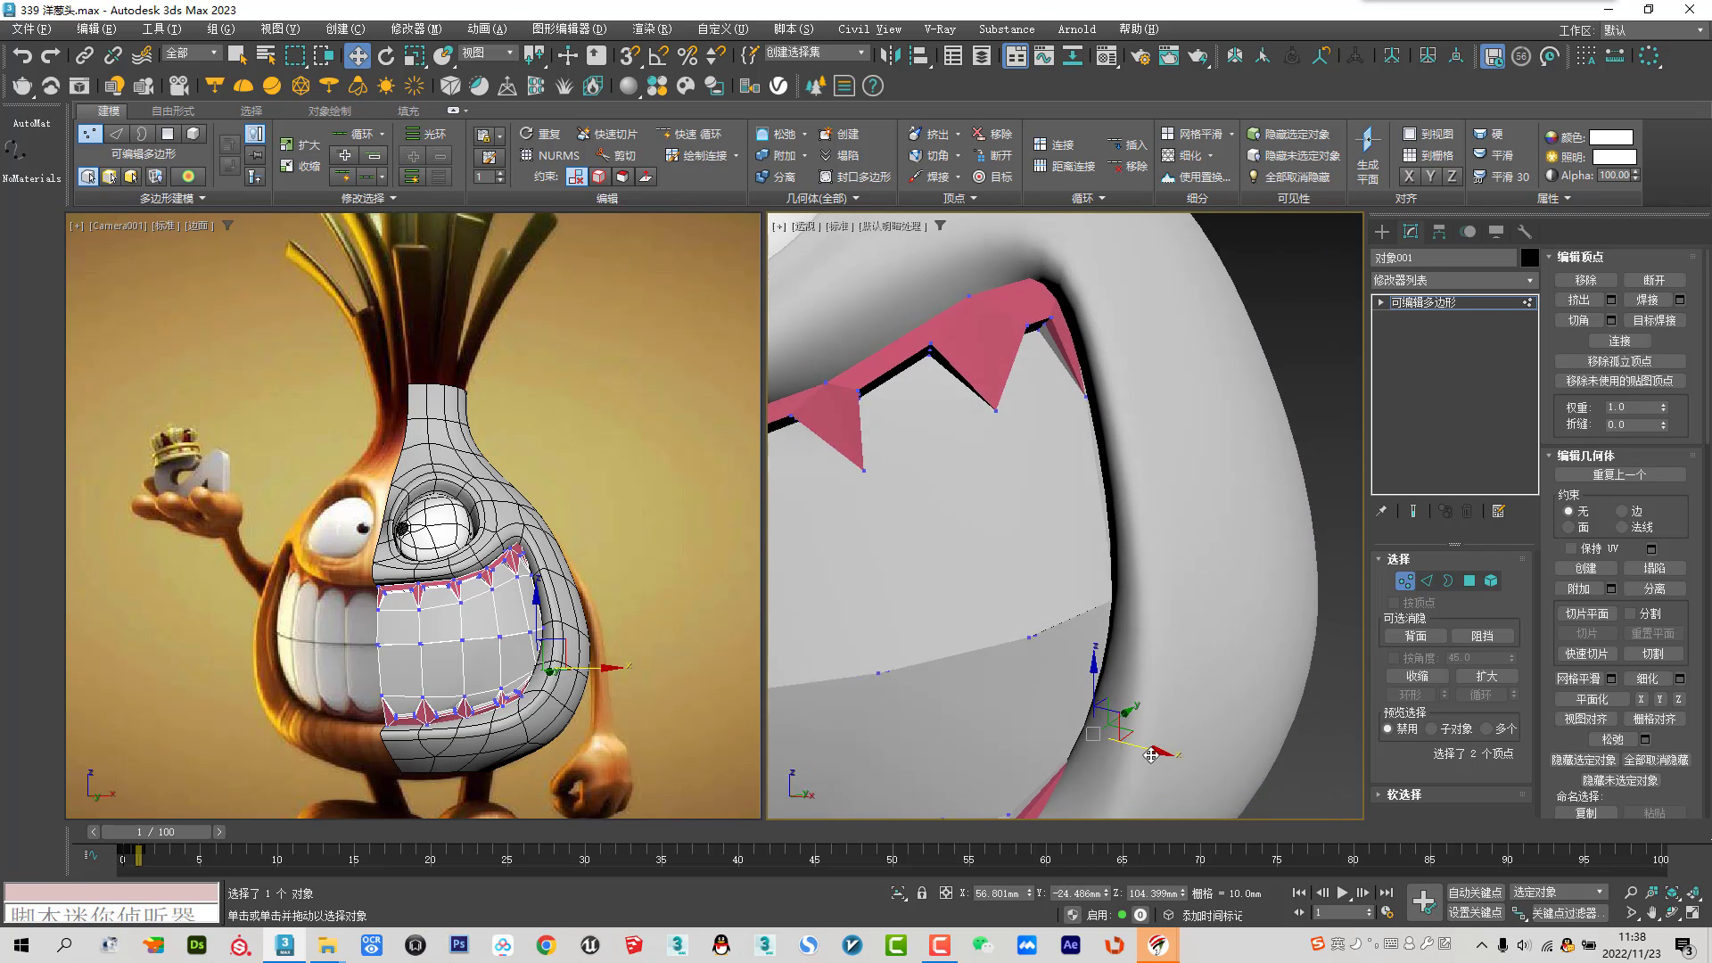
{"action": "left_click_drag", "start_coordinate": [1131, 754], "coordinate": [1127, 755]}
{"action": "middle_click_drag", "start_coordinate": [1127, 755], "coordinate": [1137, 323], "text": "alt"}
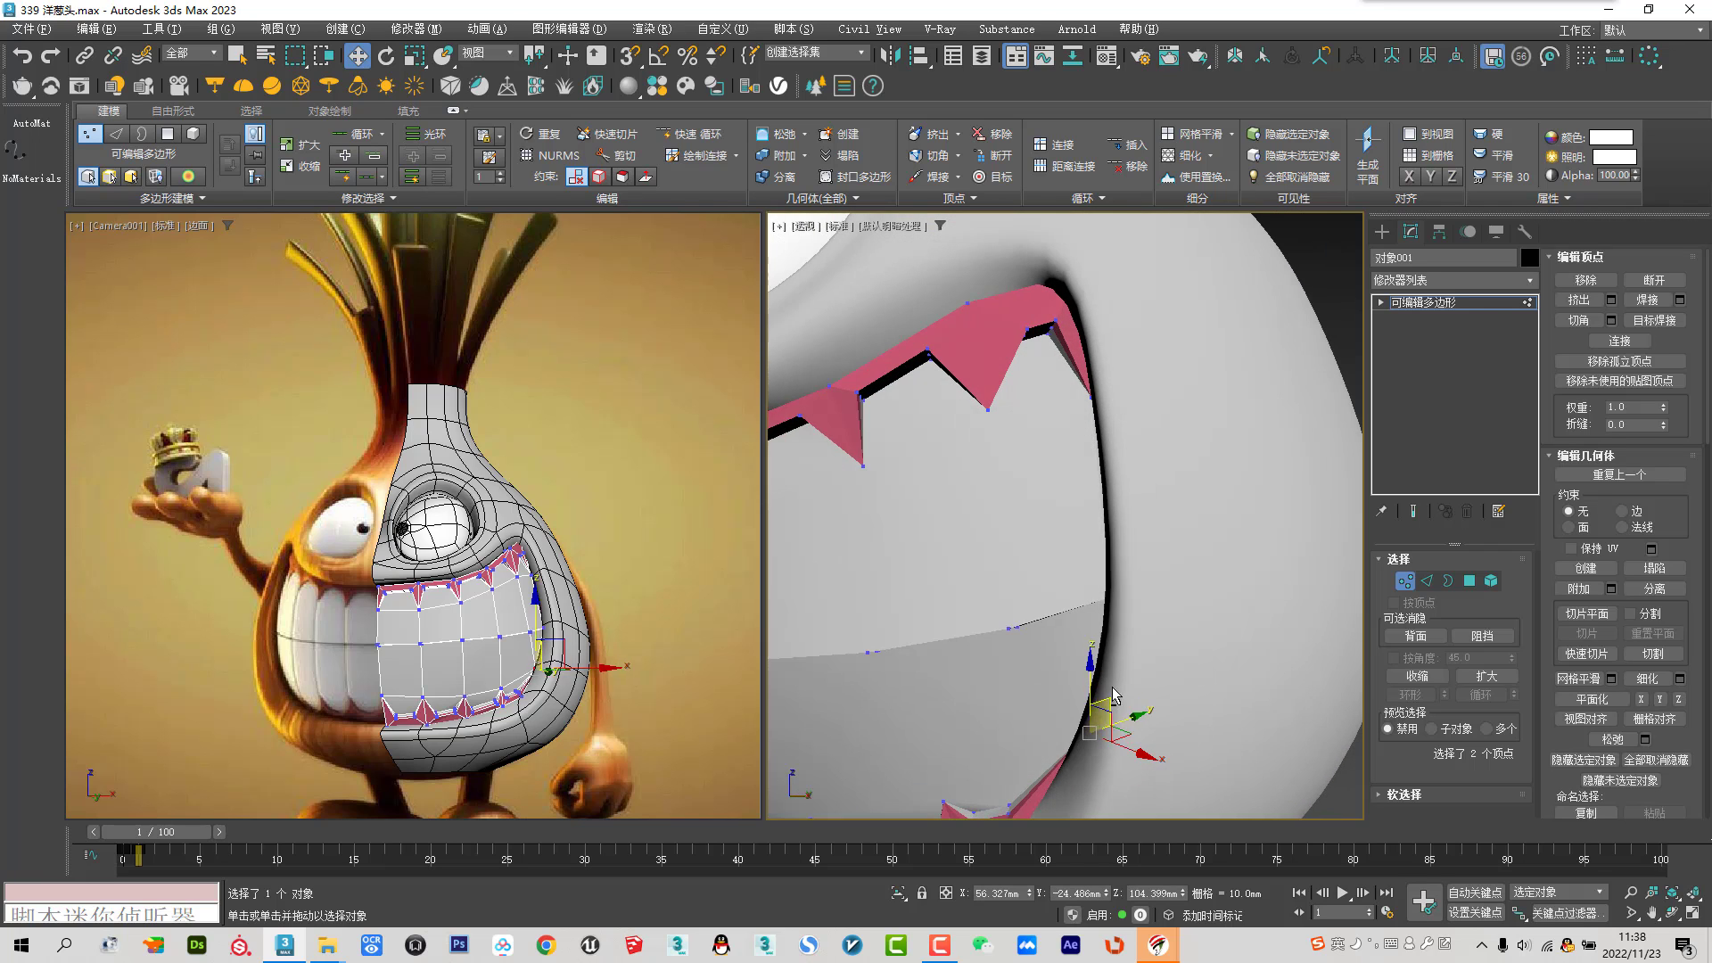
{"action": "key", "text": "F3"}
{"action": "left_click_drag", "start_coordinate": [1067, 383], "coordinate": [1132, 410]}
{"action": "key", "text": "F3"}
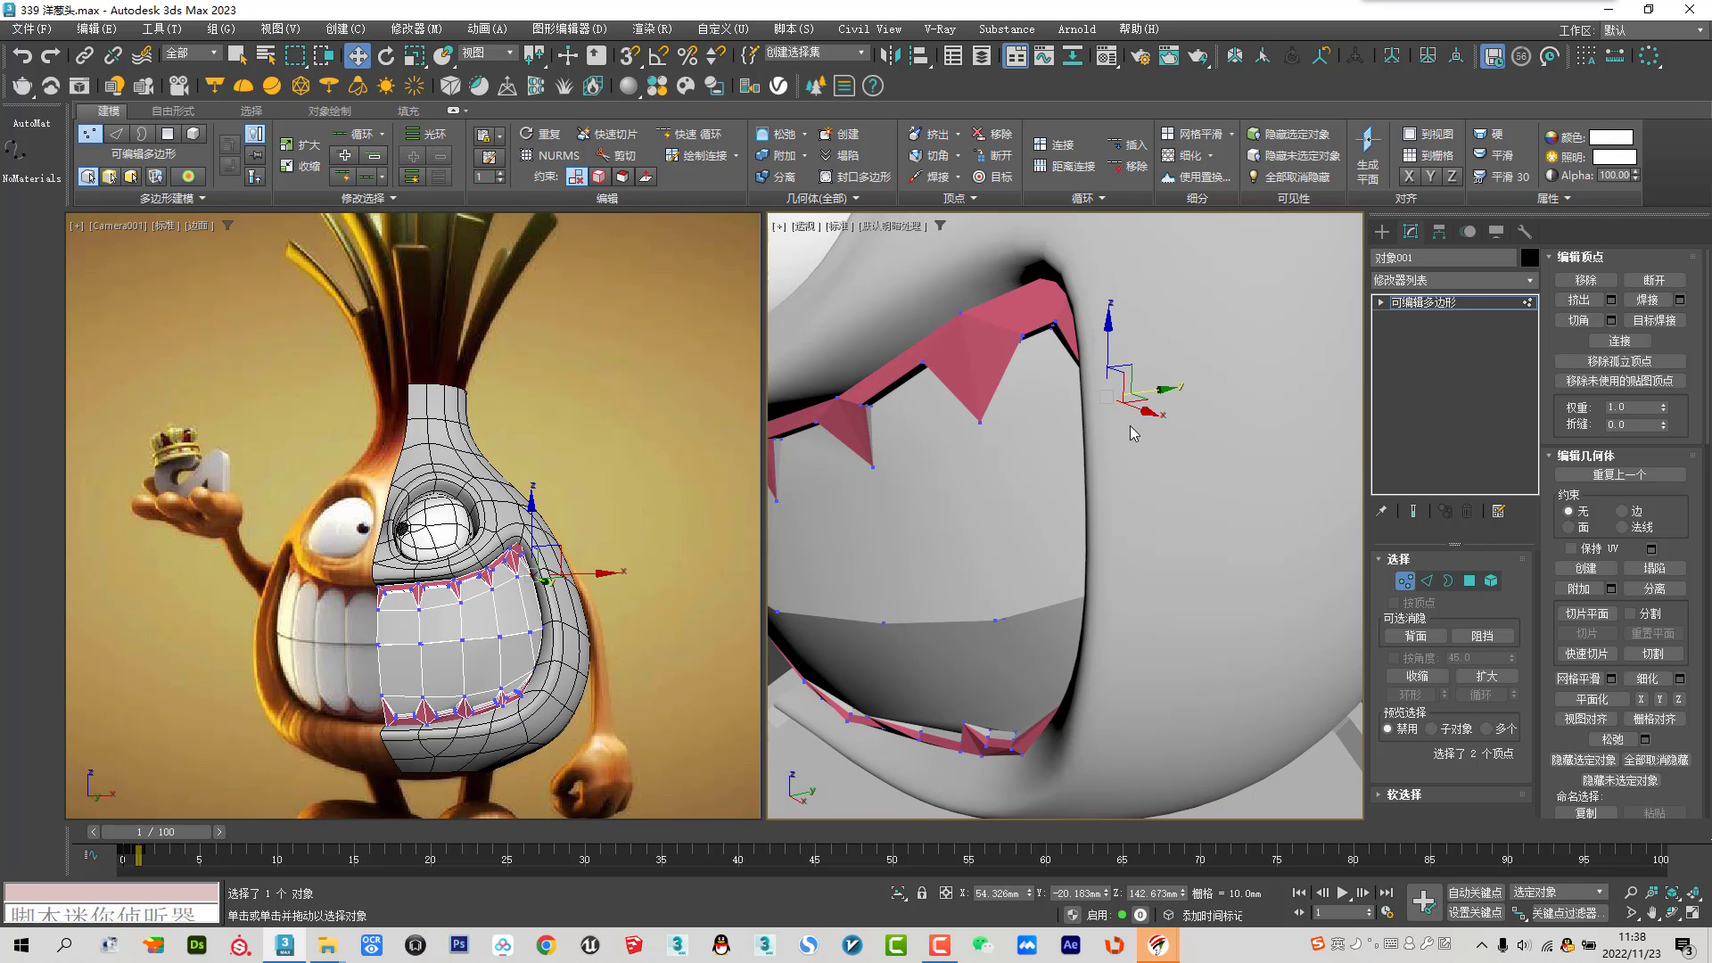
{"action": "key", "text": "F3"}
Preview 对象001 with NURMS smoothing at object level, then switch smoothing back off
{"action": "left_click", "coordinate": [1404, 580]}
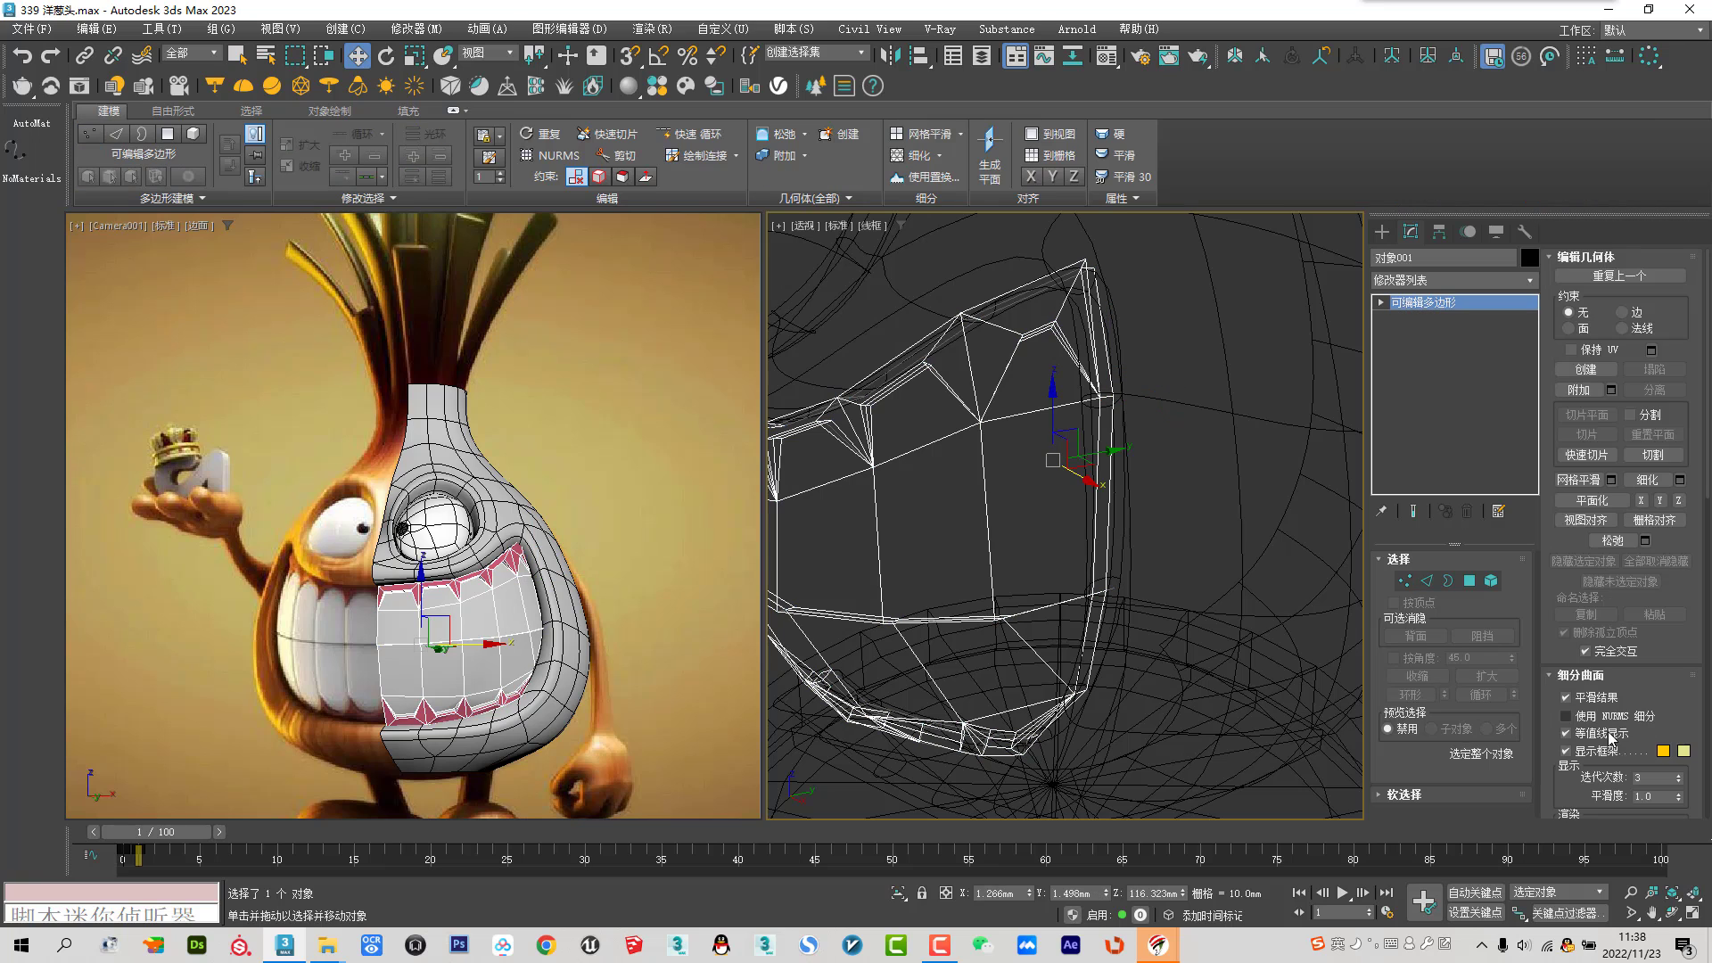
{"action": "left_click", "coordinate": [1567, 716]}
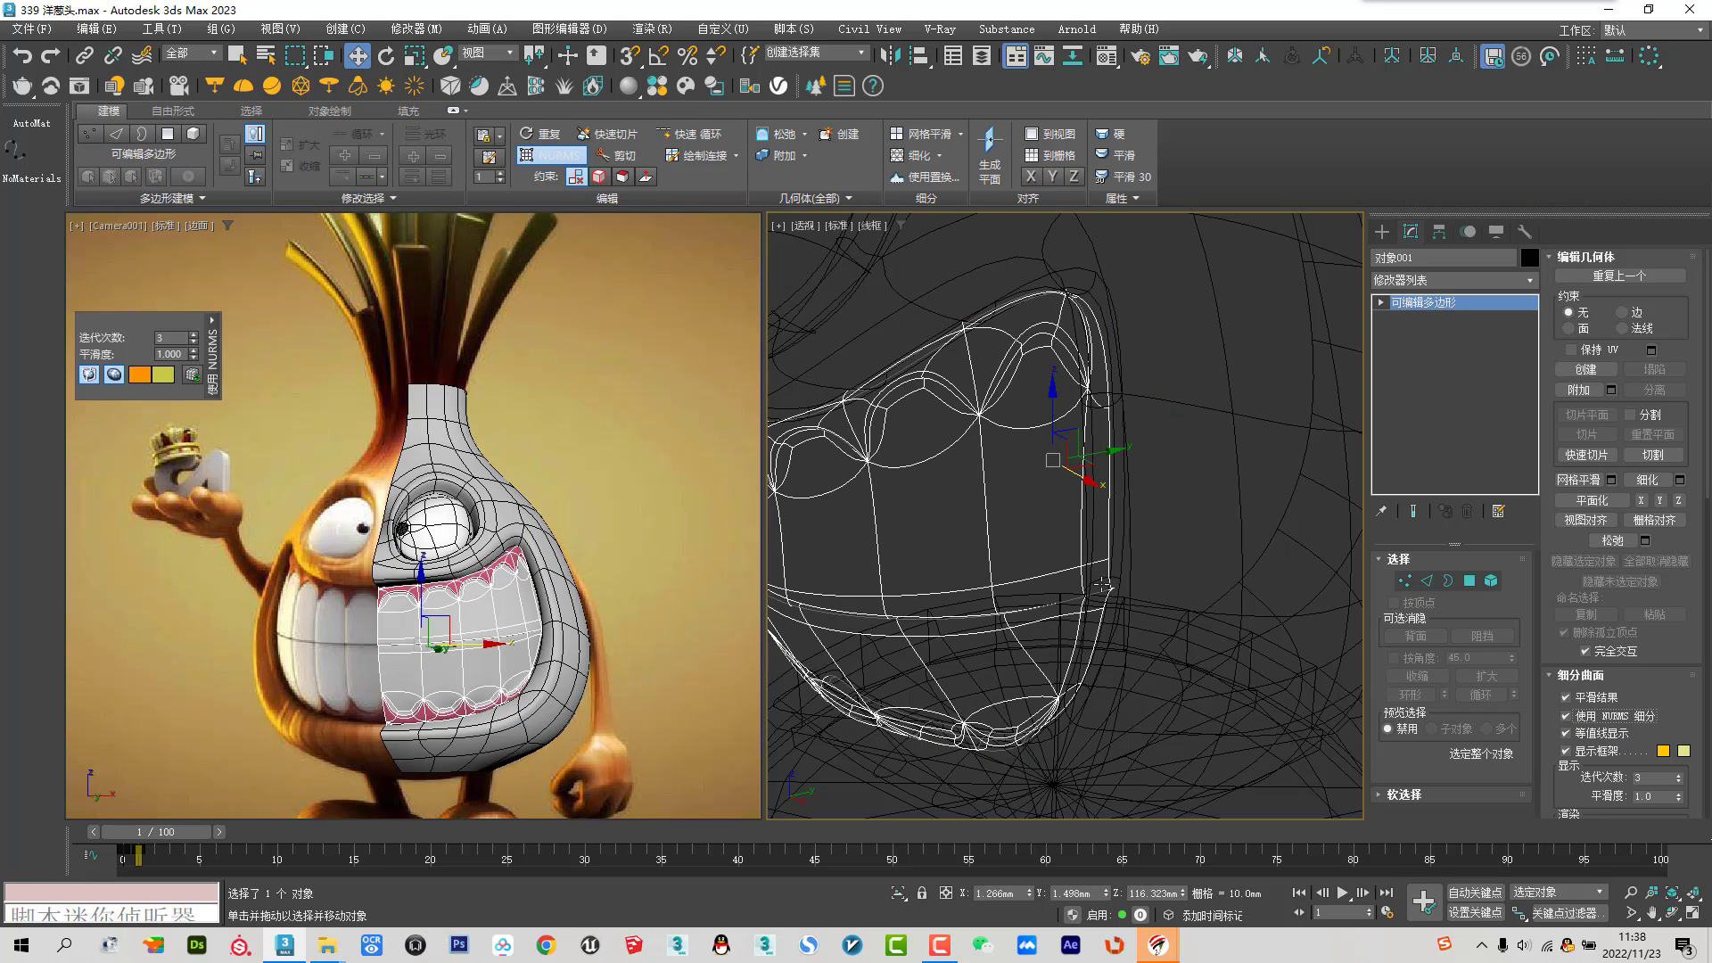
{"action": "key", "text": "F3"}
{"action": "scroll", "coordinate": [1088, 540], "scroll_direction": "up", "scroll_amount": 3}
{"action": "mouse_move", "coordinate": [1088, 540]}
{"action": "middle_mouse_down"}
{"action": "mouse_move", "coordinate": [1196, 517]}
{"action": "mouse_move", "coordinate": [1219, 472]}
{"action": "mouse_move", "coordinate": [1119, 615]}
{"action": "mouse_move", "coordinate": [1004, 574]}
{"action": "middle_mouse_up"}
{"action": "scroll", "coordinate": [1159, 536], "scroll_direction": "down", "scroll_amount": 5}
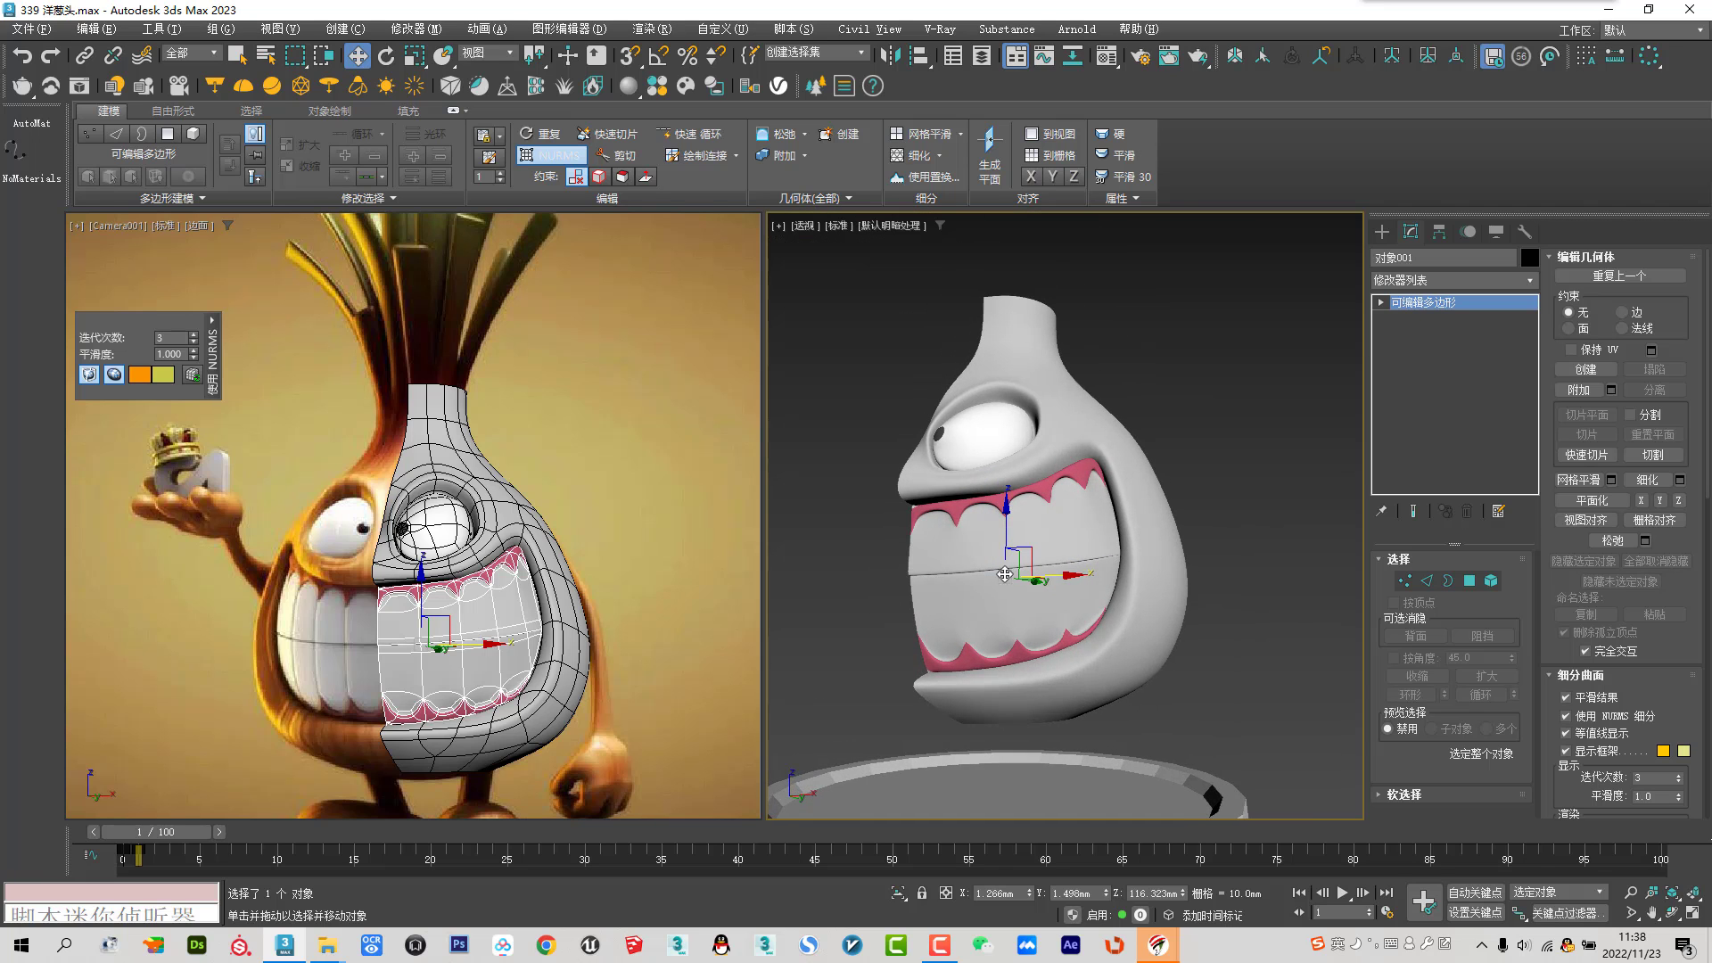
{"action": "left_click", "coordinate": [1584, 717]}
{"action": "scroll", "coordinate": [938, 593], "scroll_direction": "up", "scroll_amount": 5}
{"action": "mouse_move", "coordinate": [939, 571]}
{"action": "middle_mouse_down"}
{"action": "mouse_move", "coordinate": [944, 553]}
{"action": "mouse_move", "coordinate": [962, 593]}
{"action": "middle_mouse_up"}
Bevel a selected face on the upper teeth slightly outward
{"action": "left_click", "coordinate": [1469, 581]}
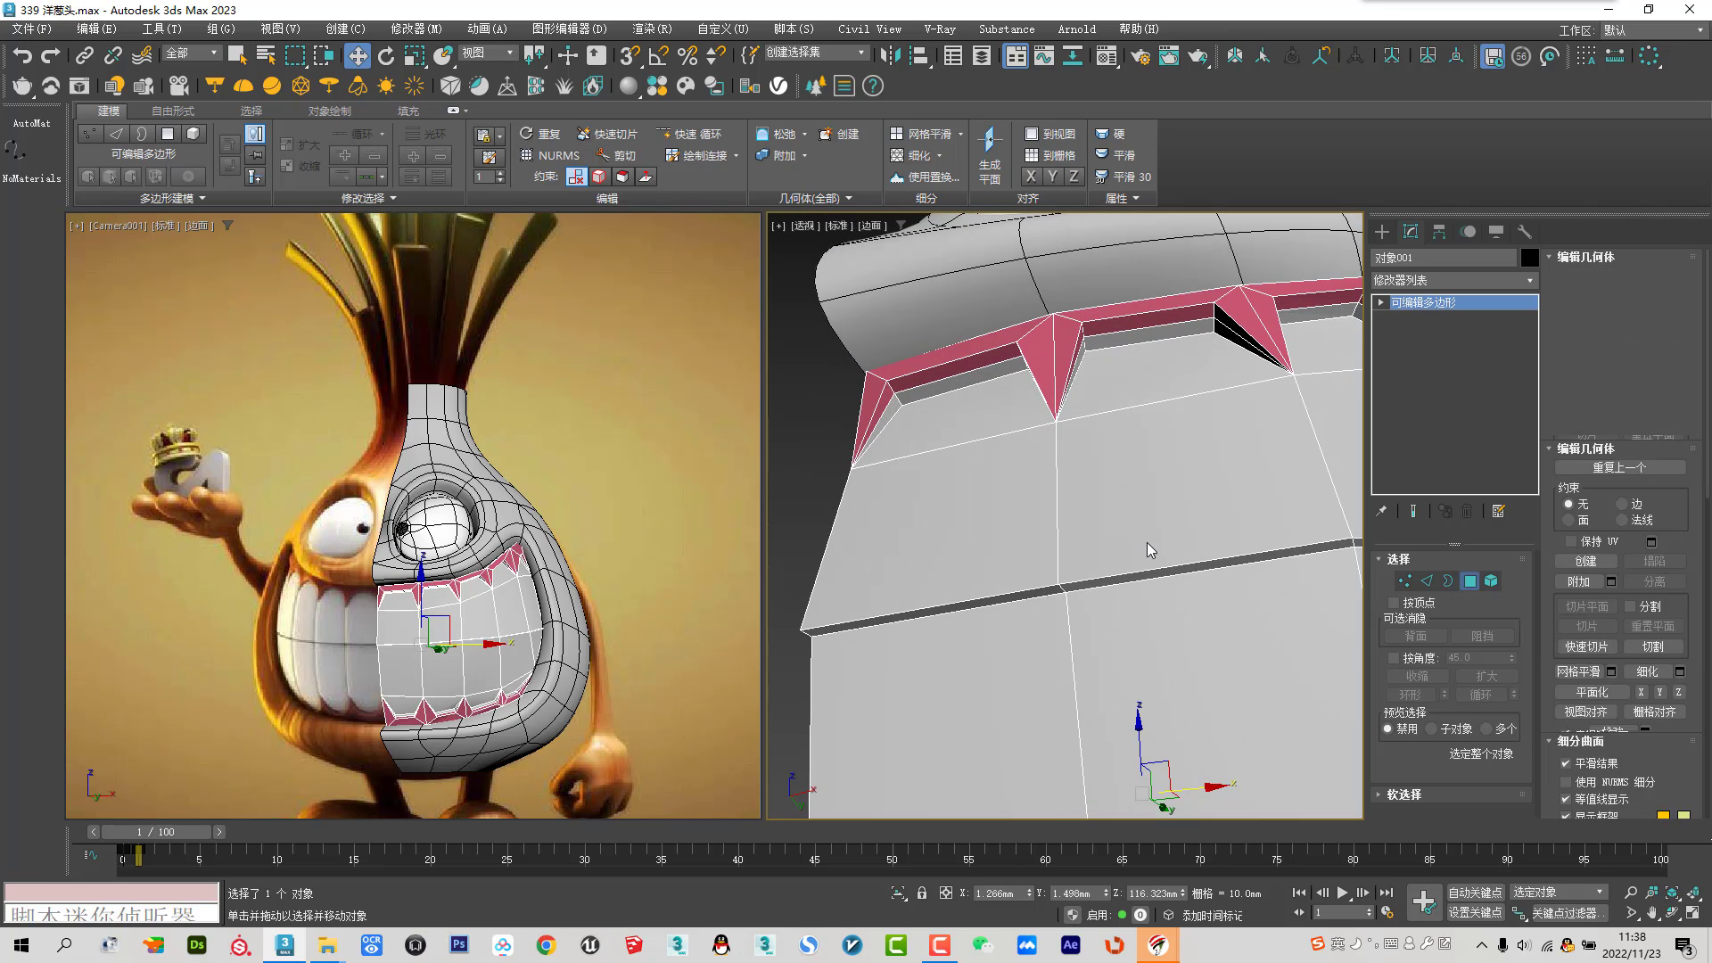
{"action": "left_click", "coordinate": [1022, 524]}
{"action": "left_click", "coordinate": [1578, 320]}
{"action": "left_click_drag", "start_coordinate": [1003, 531], "coordinate": [1003, 519]}
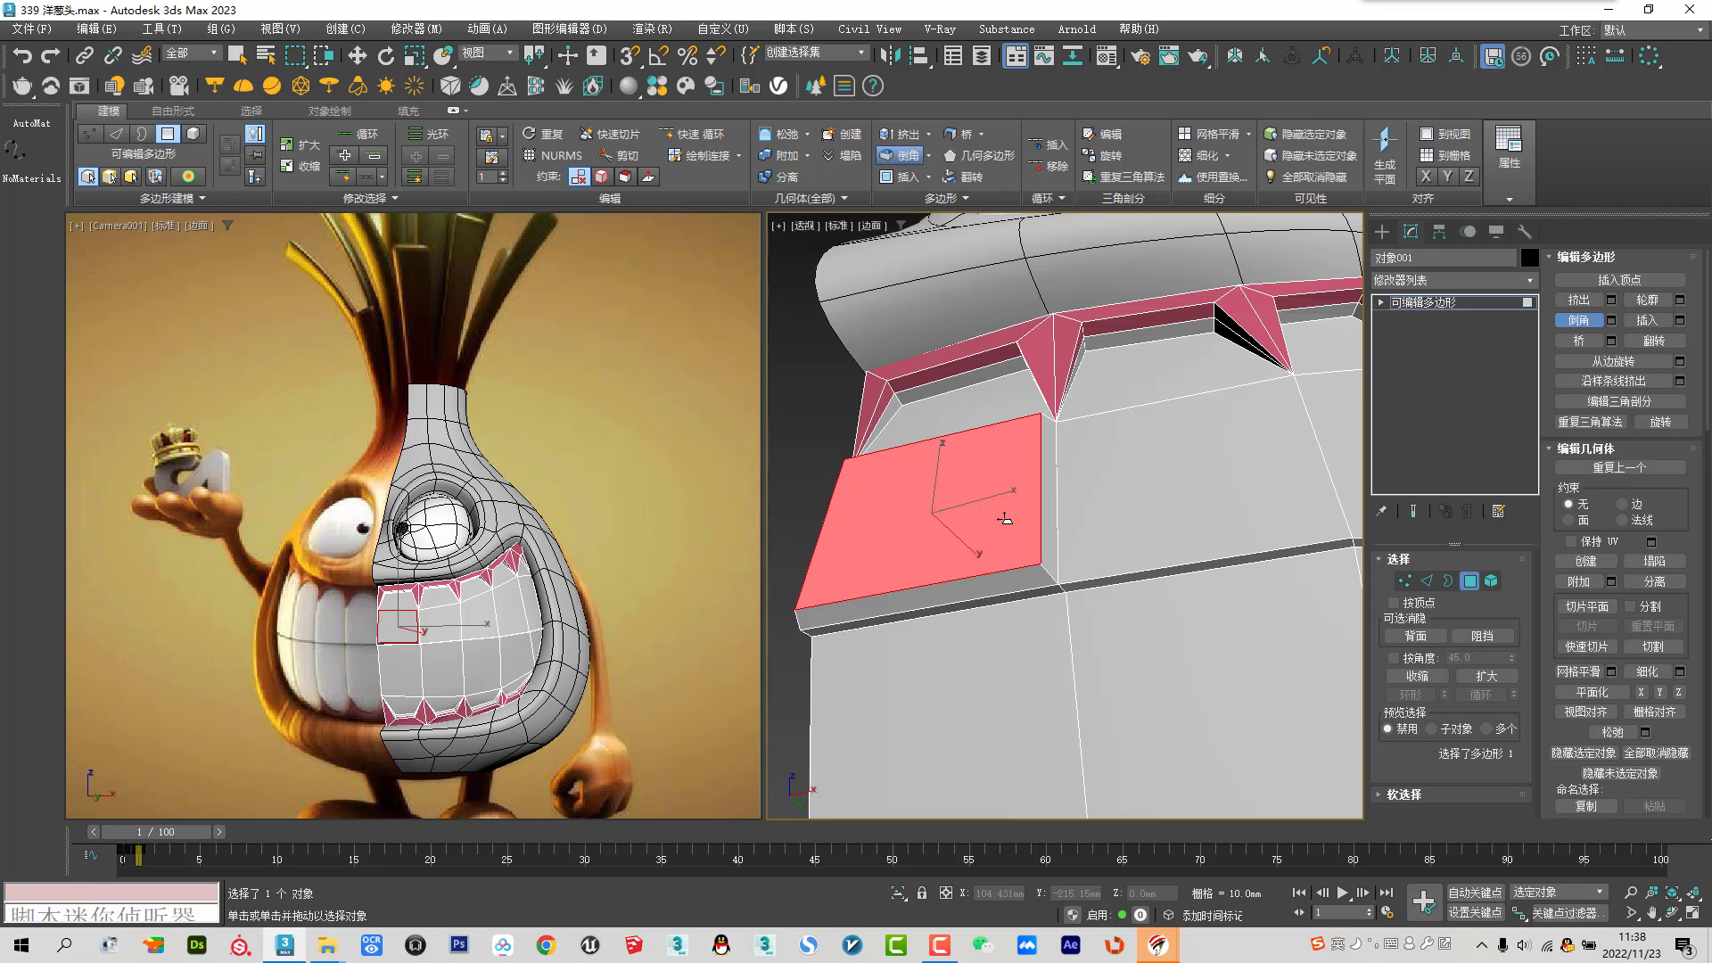
{"action": "left_click", "coordinate": [1003, 518]}
{"action": "key", "text": "w"}
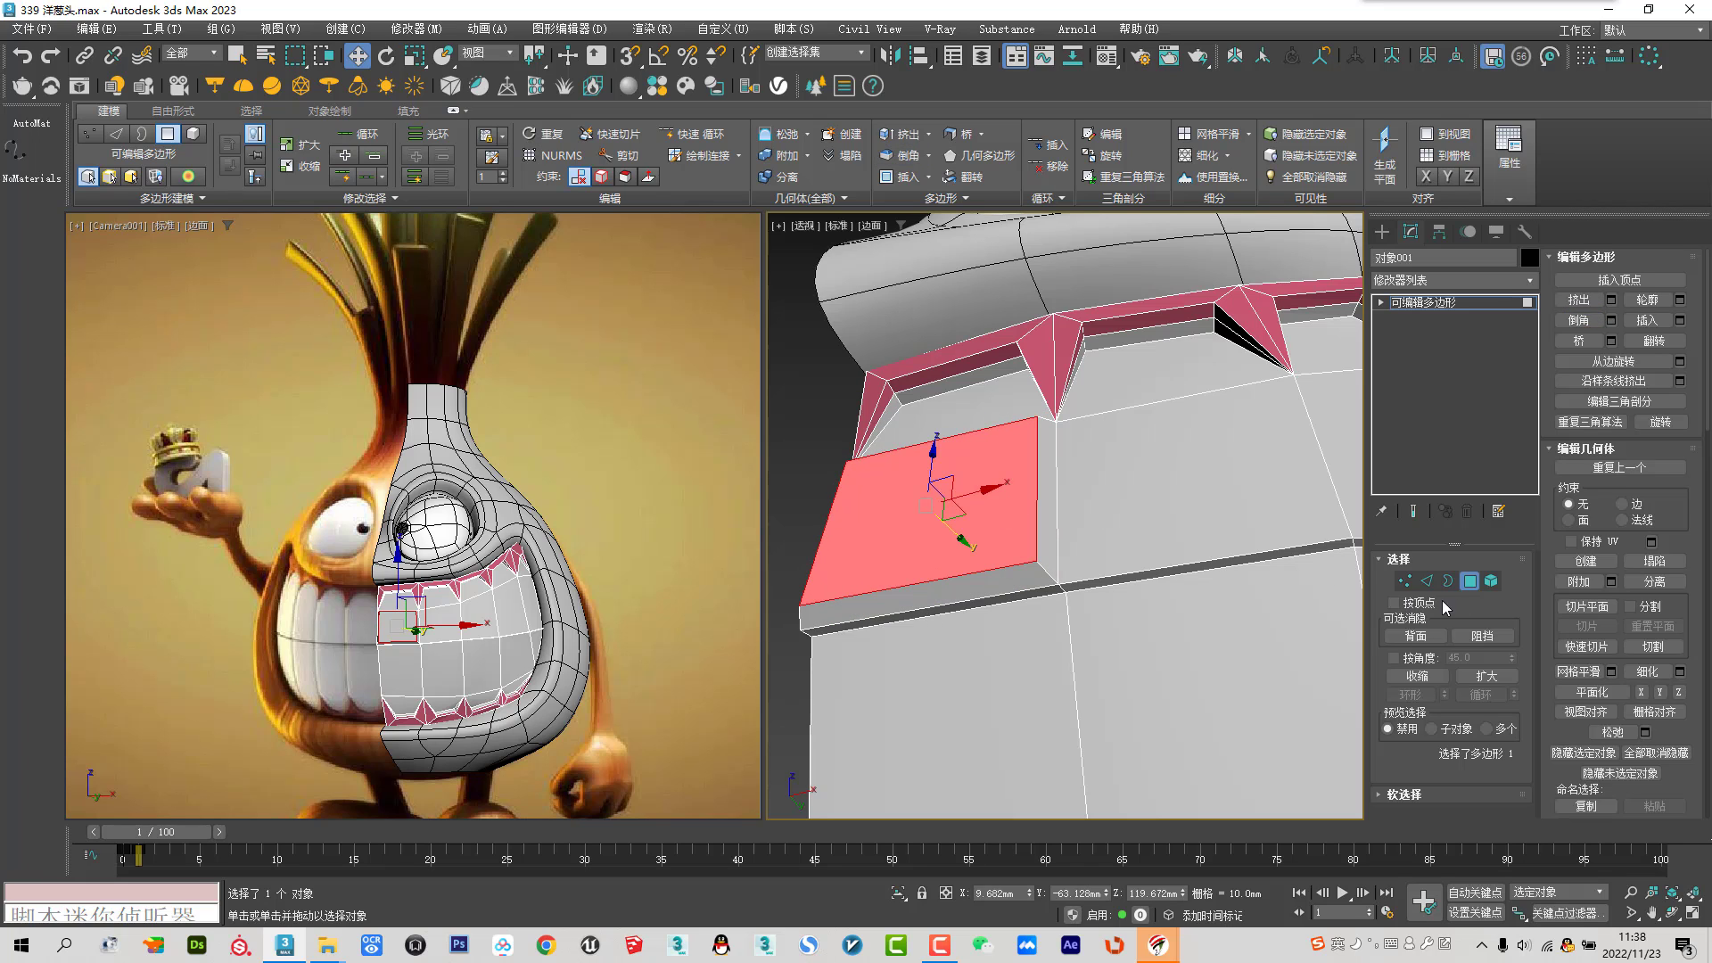
Target Weld the stray tooth vertex onto its neighbouring vertex
{"action": "left_click", "coordinate": [1406, 581]}
{"action": "left_click", "coordinate": [1654, 320]}
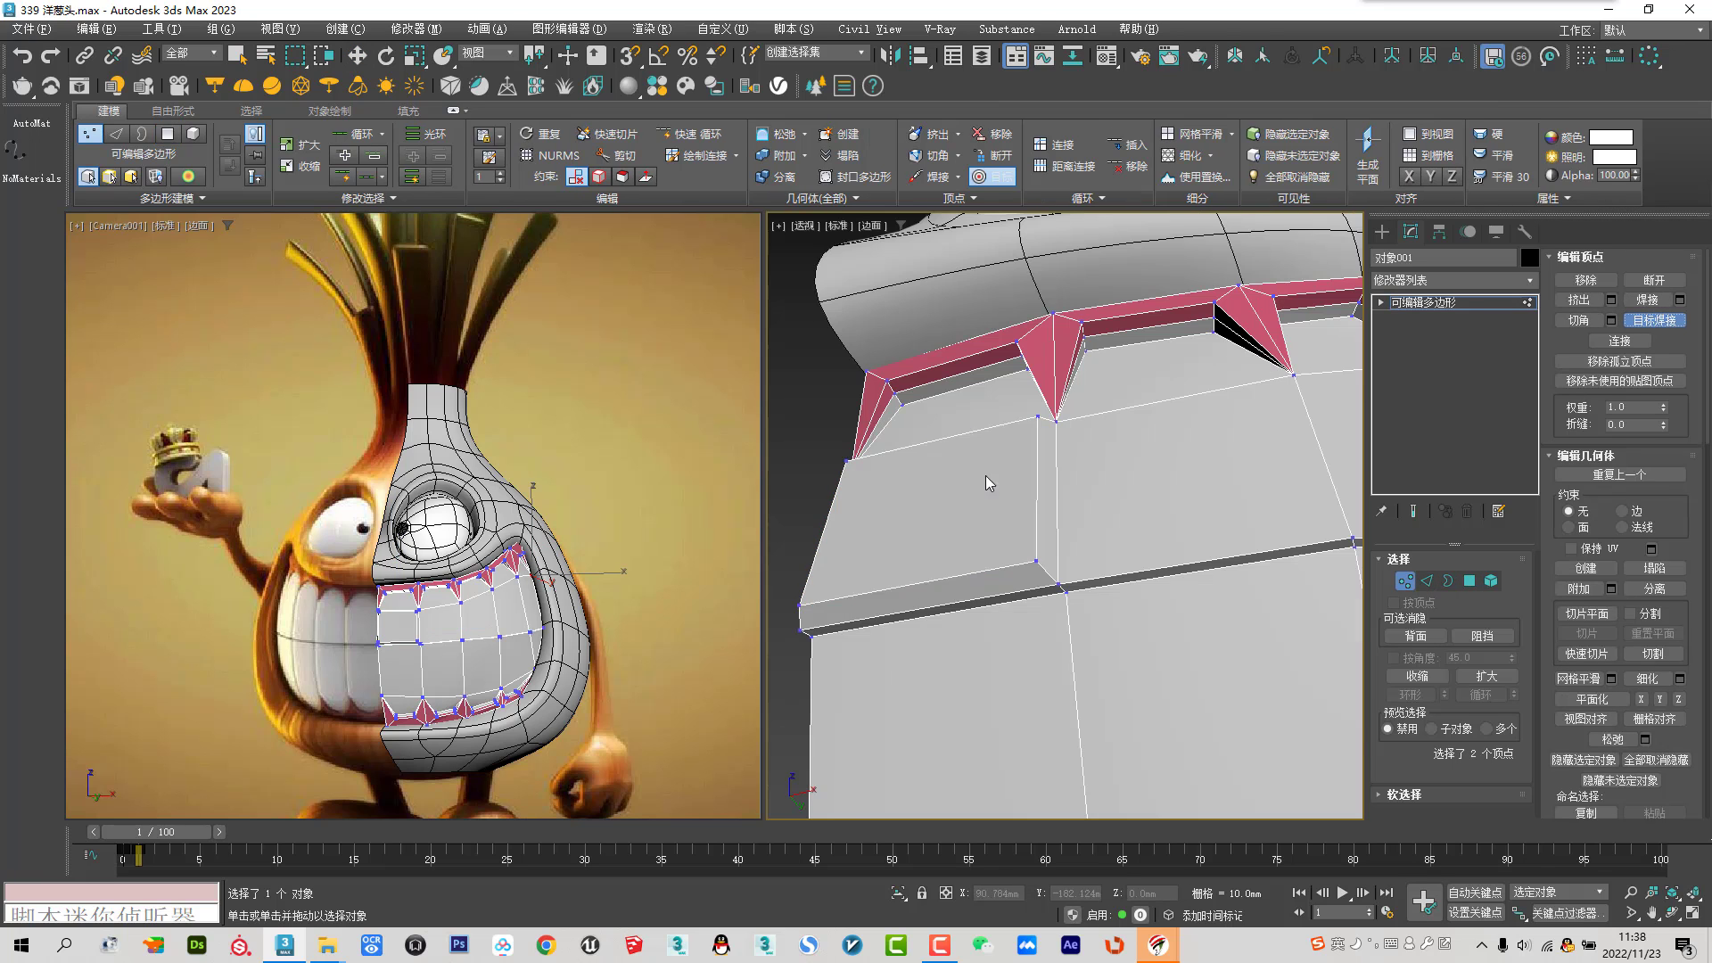
{"action": "middle_click_drag", "start_coordinate": [986, 475], "coordinate": [1063, 740]}
{"action": "left_click_drag", "start_coordinate": [1082, 714], "coordinate": [1094, 696]}
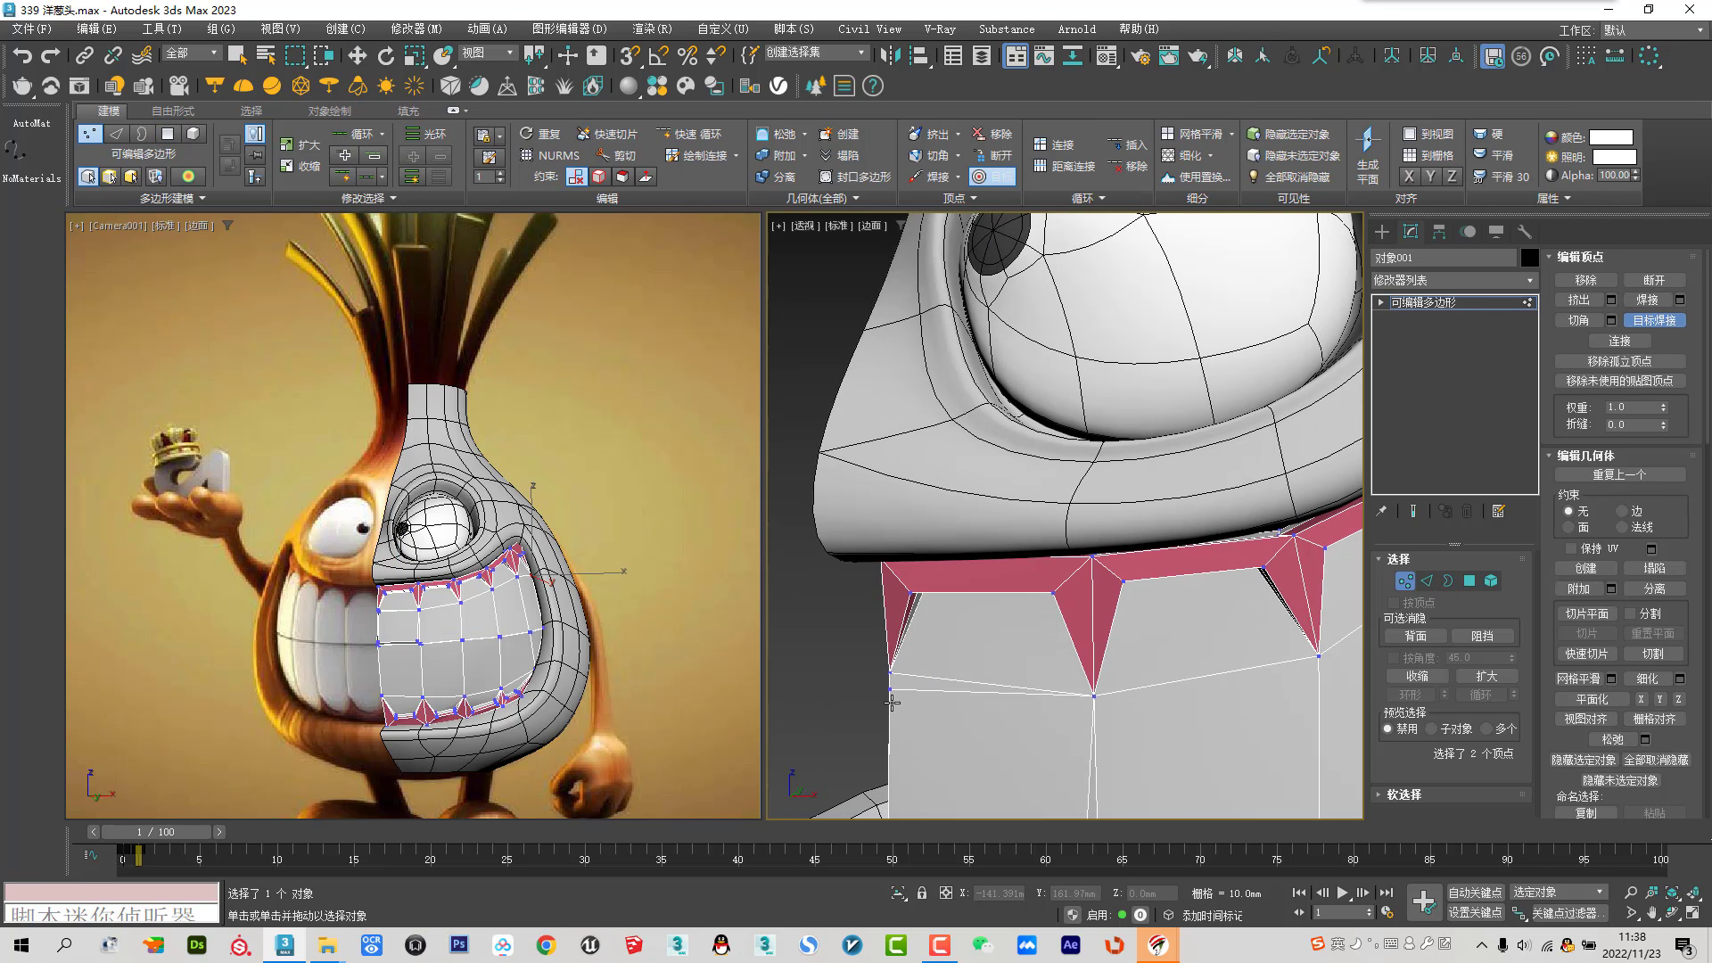
{"action": "key", "text": "w"}
{"action": "middle_click_drag", "start_coordinate": [942, 708], "coordinate": [956, 591]}
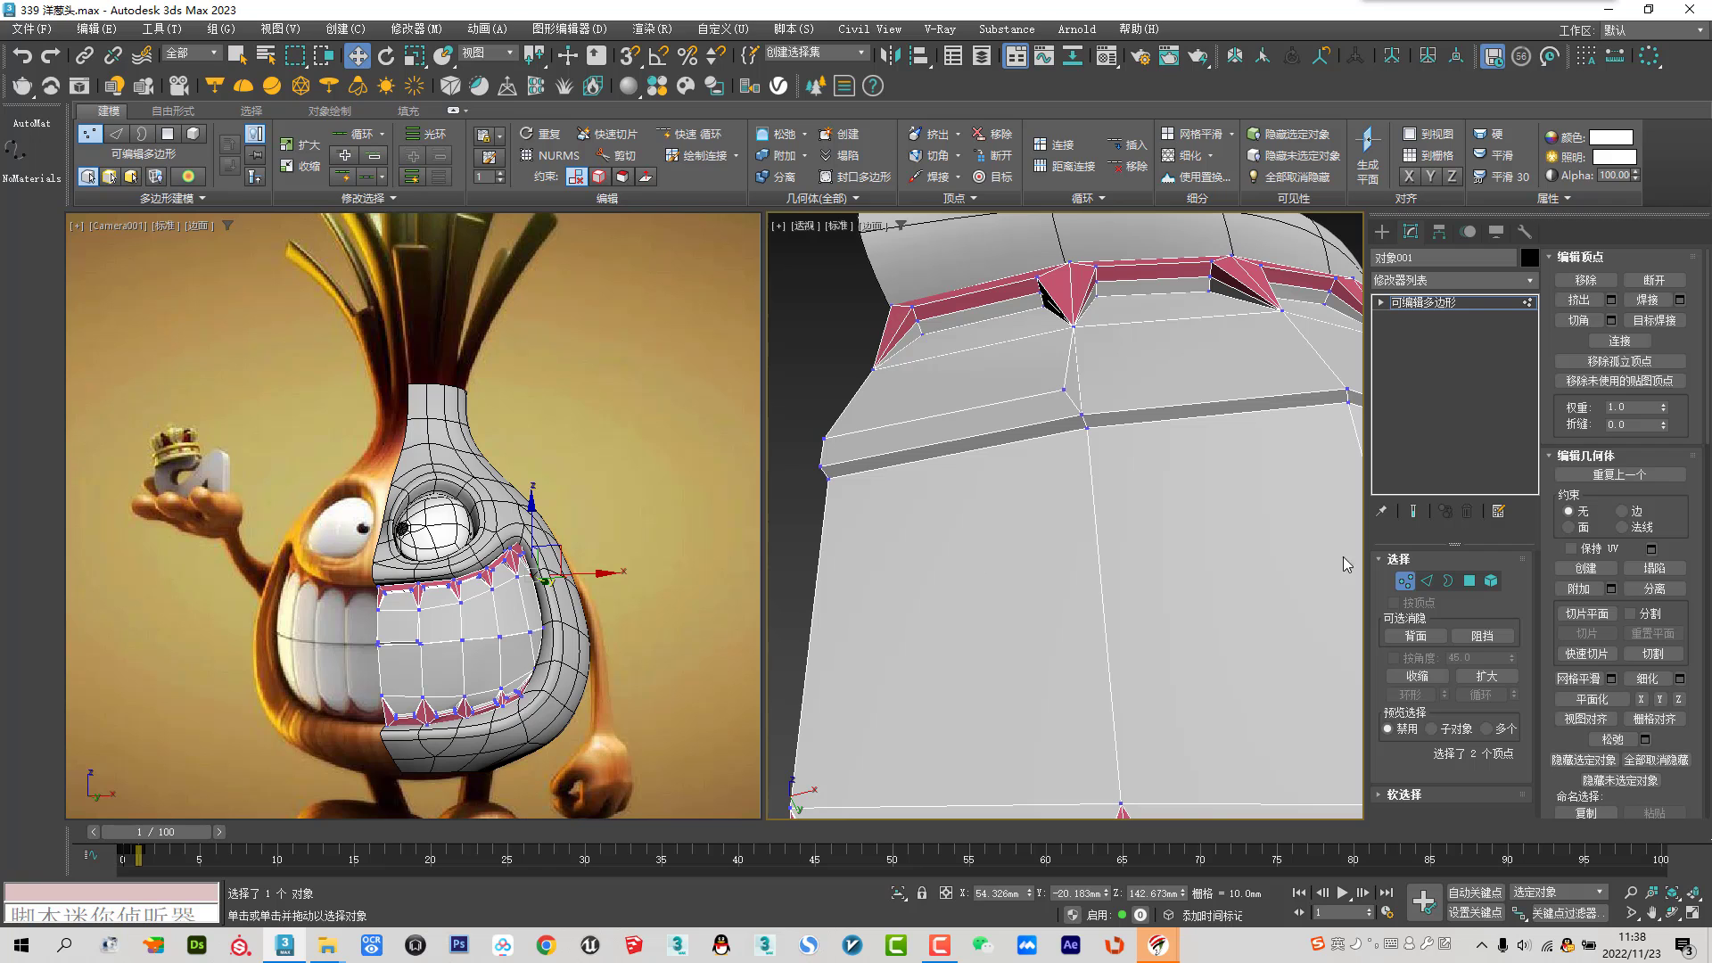
Preview NURMS smoothing on the teeth, turn it back off, and frame the head in Front view
{"action": "left_click", "coordinate": [1405, 580]}
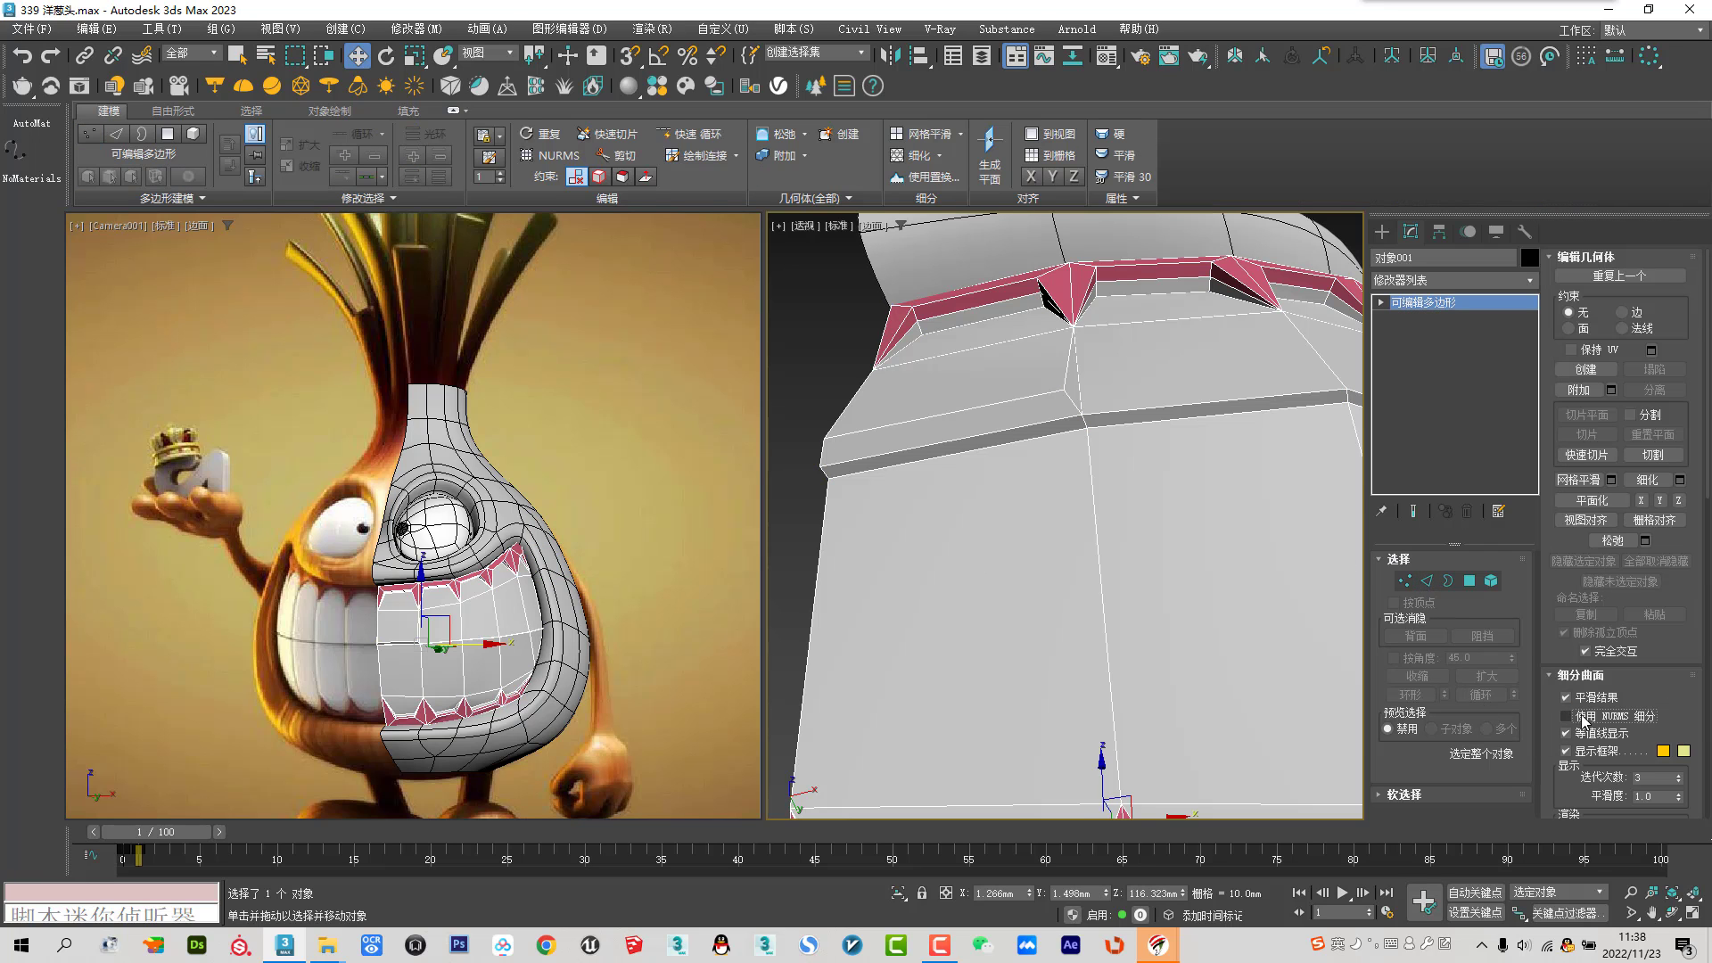
{"action": "left_click", "coordinate": [1583, 717]}
{"action": "scroll", "coordinate": [975, 490], "scroll_direction": "down", "scroll_amount": 5}
{"action": "key", "text": "F4"}
{"action": "middle_click_drag", "start_coordinate": [993, 384], "coordinate": [982, 525], "text": "alt"}
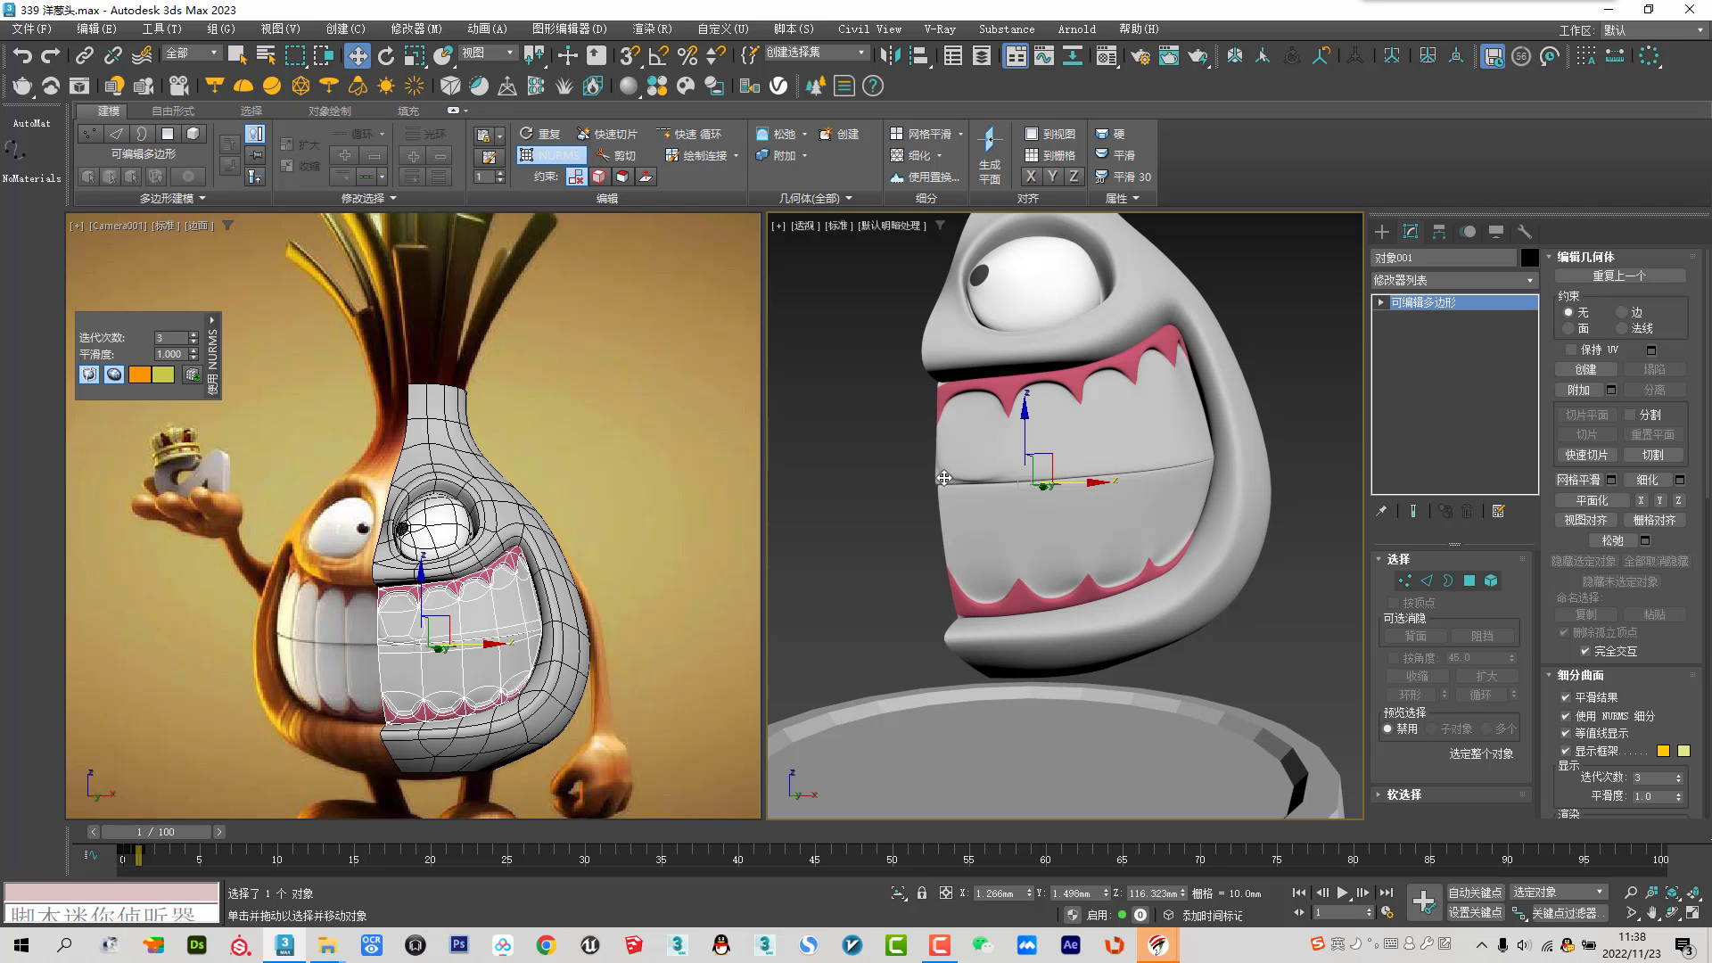
{"action": "left_click", "coordinate": [1566, 717]}
{"action": "key", "text": "F4"}
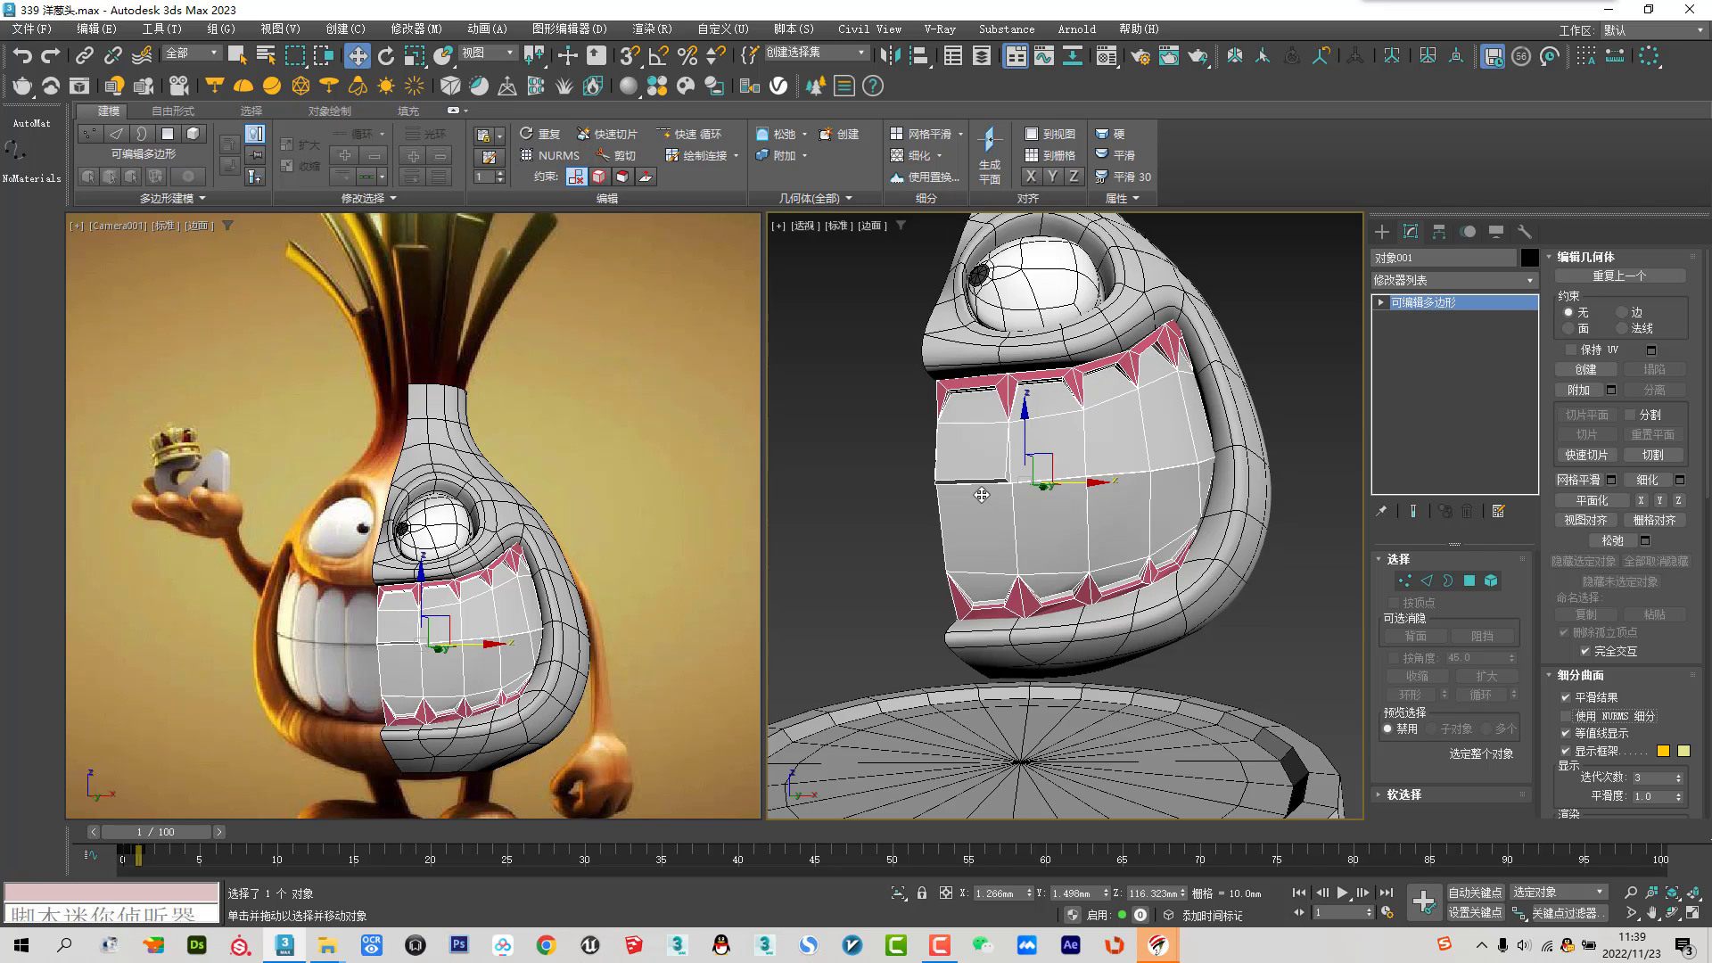
{"action": "scroll", "coordinate": [975, 503], "scroll_direction": "up", "scroll_amount": 5}
{"action": "middle_click_drag", "start_coordinate": [974, 504], "coordinate": [953, 456], "text": "alt"}
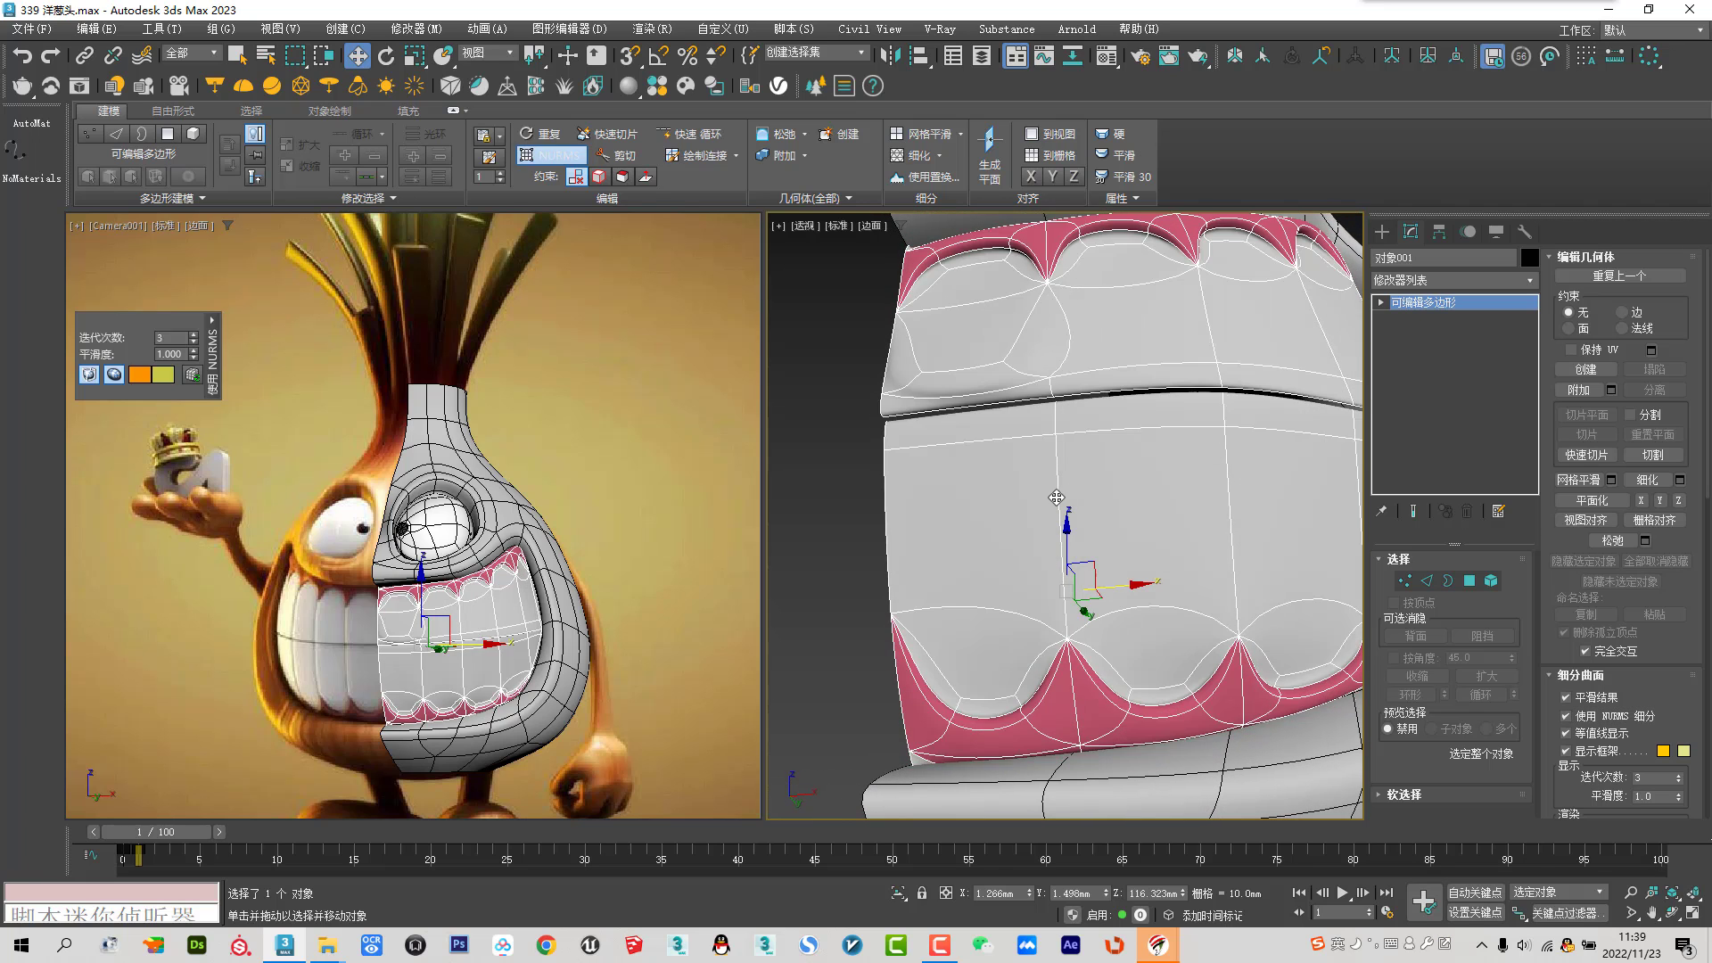
{"action": "key", "text": "z"}
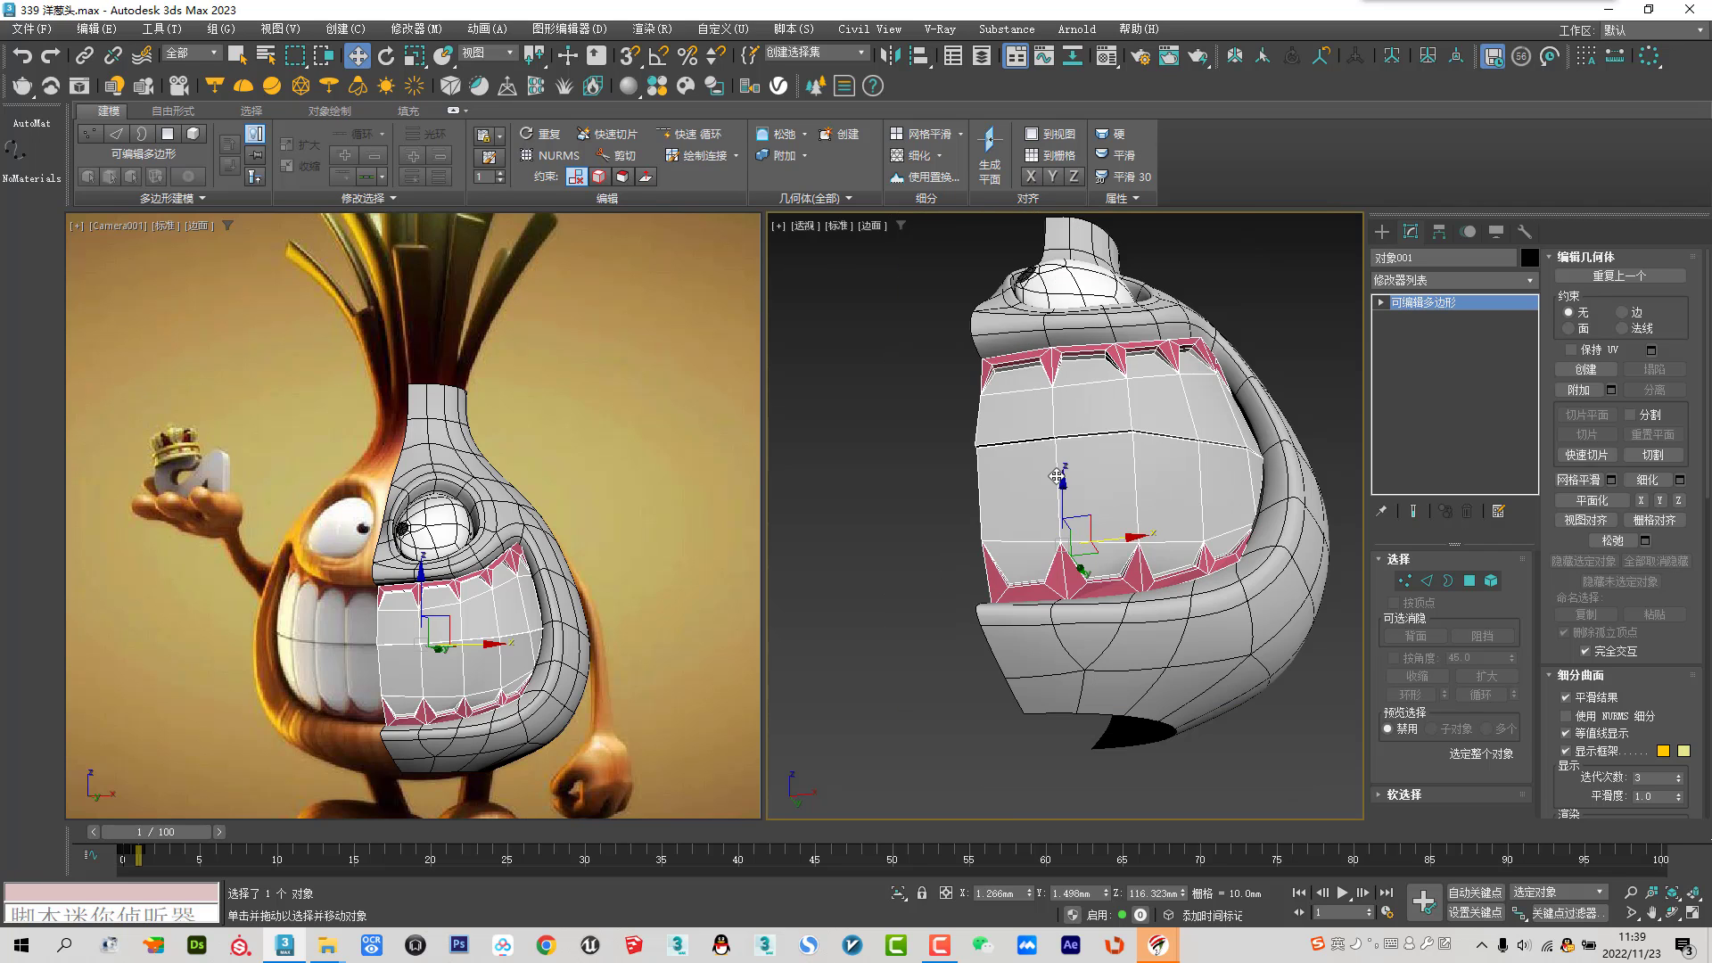
{"action": "key", "text": "f"}
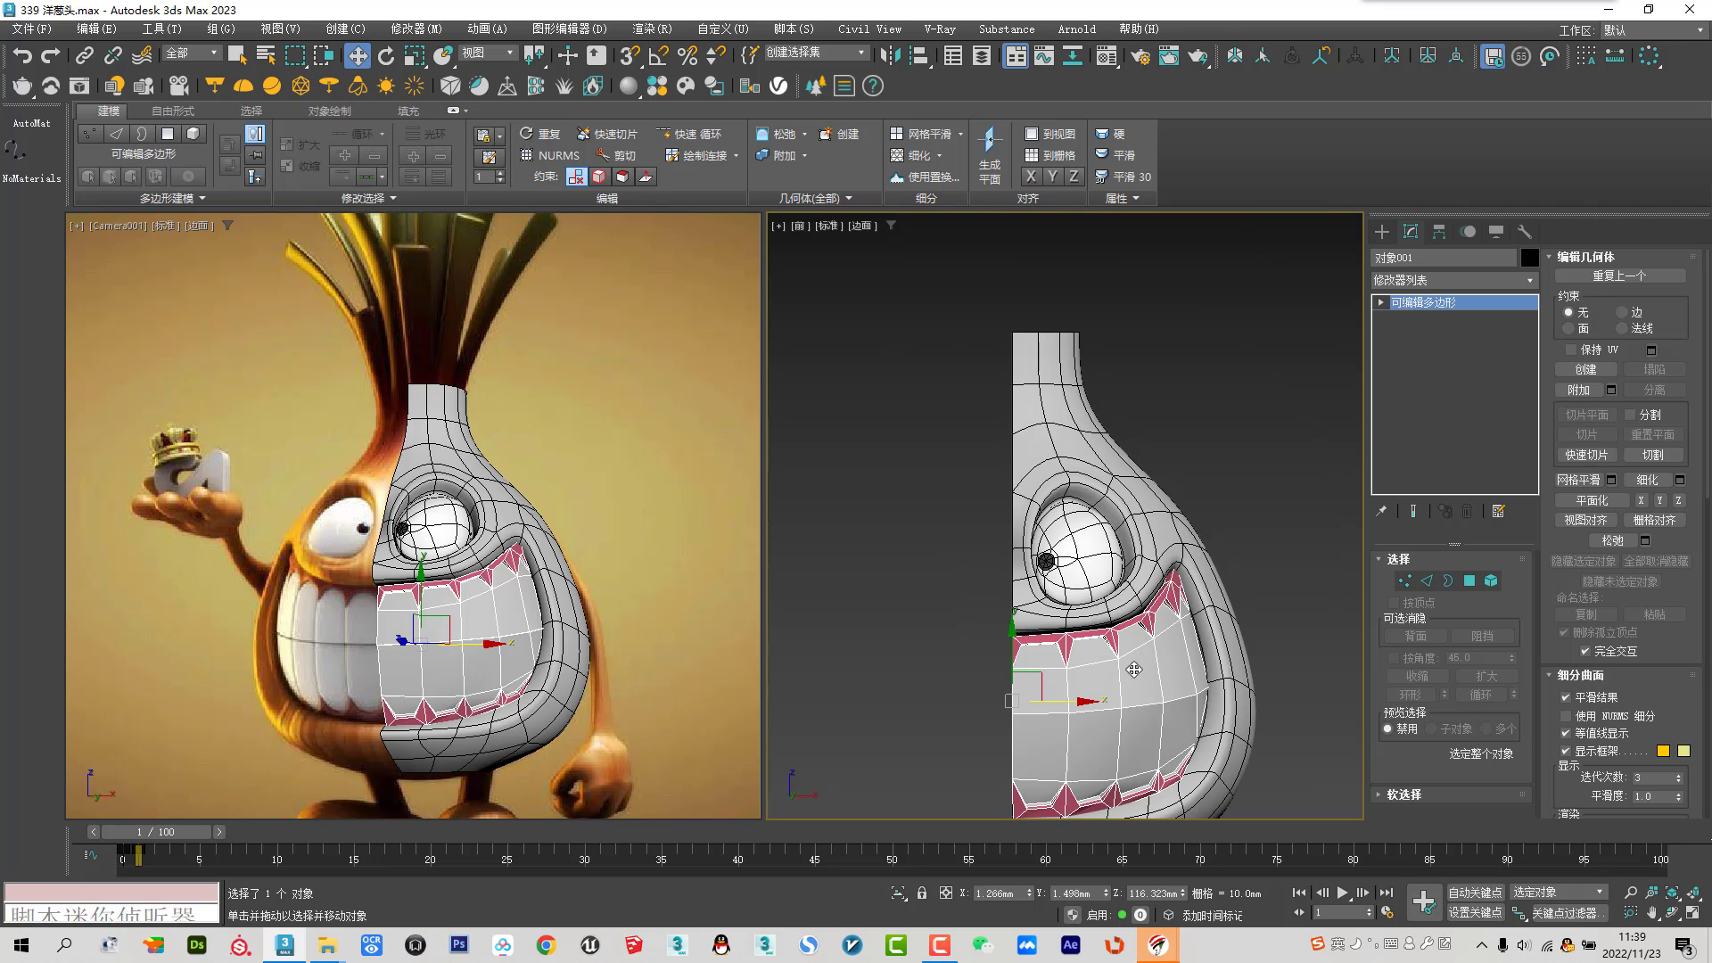
Mirror the teeth as a copy and attach the copy to the original teeth
{"action": "left_click", "coordinate": [890, 56]}
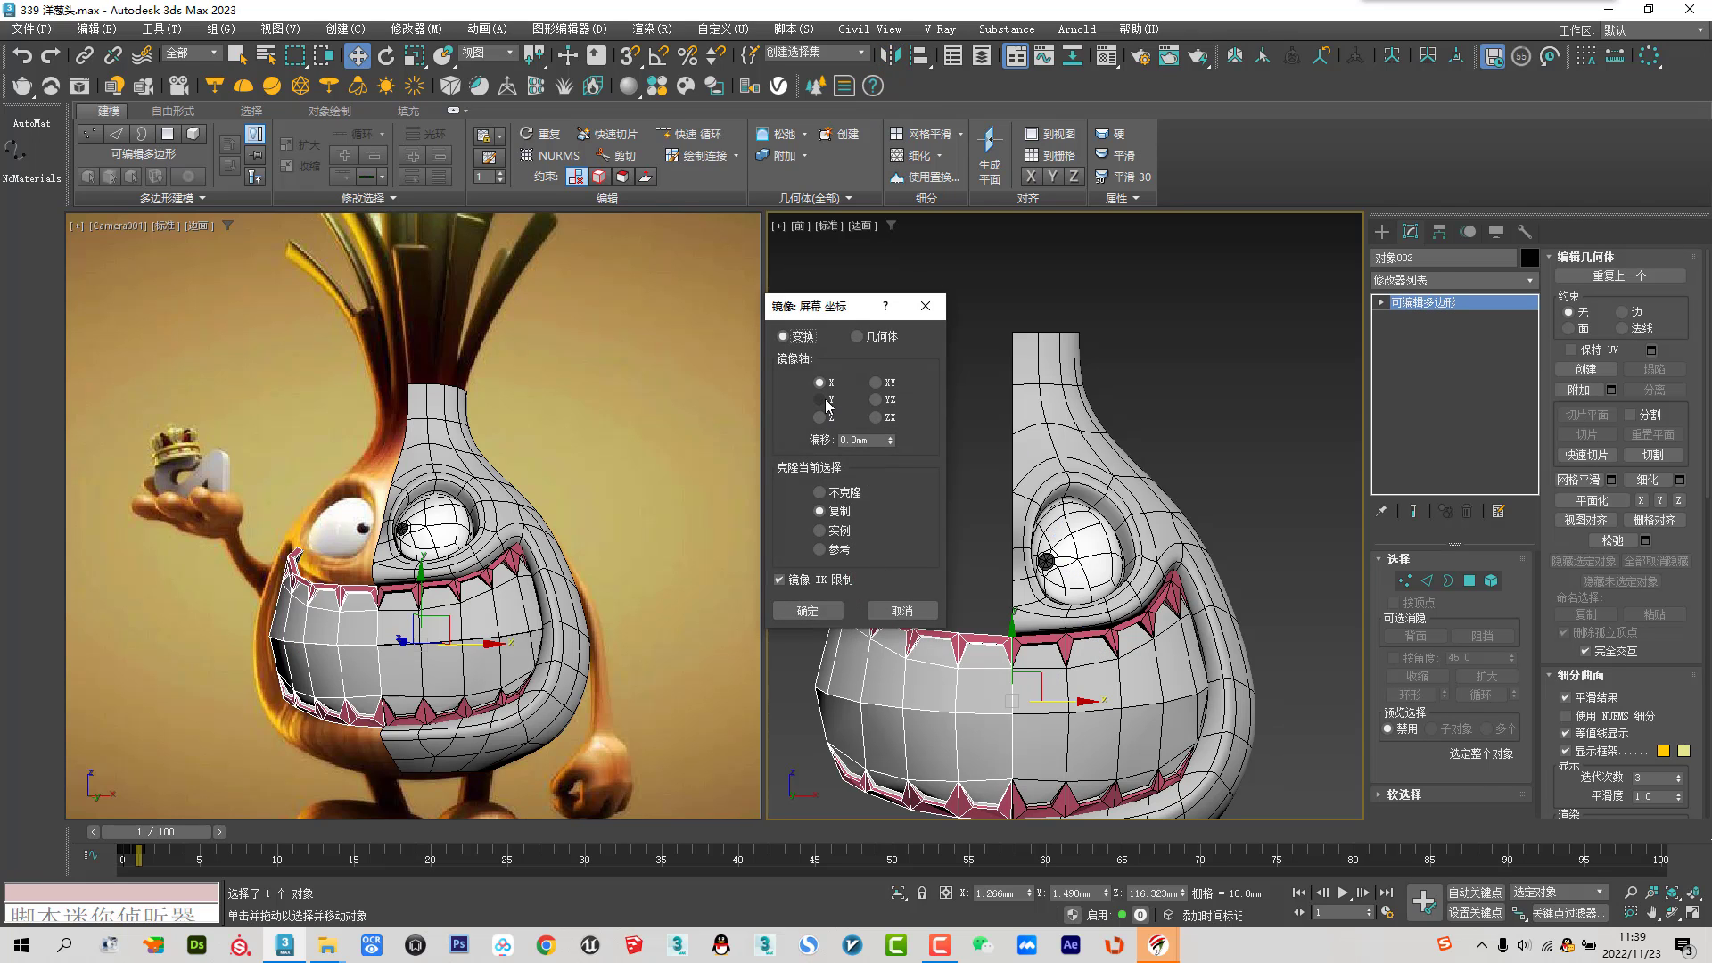
{"action": "left_click", "coordinate": [807, 611]}
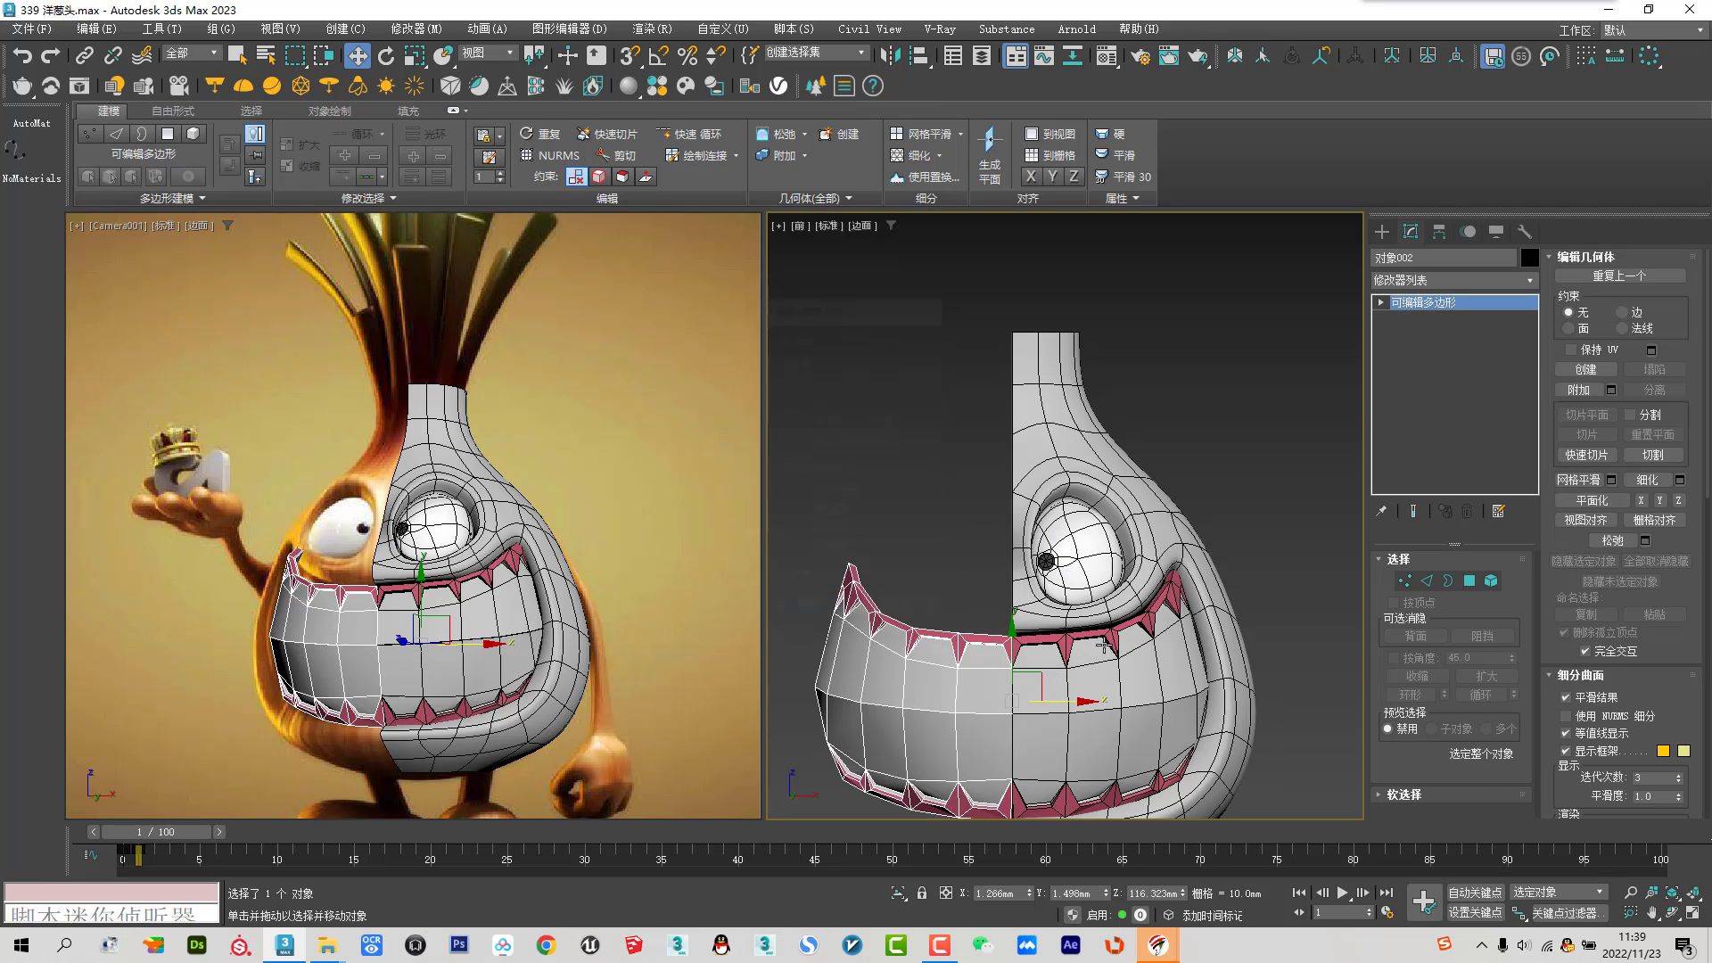
{"action": "middle_click_drag", "start_coordinate": [1100, 708], "coordinate": [1076, 529]}
{"action": "left_click", "coordinate": [1149, 534]}
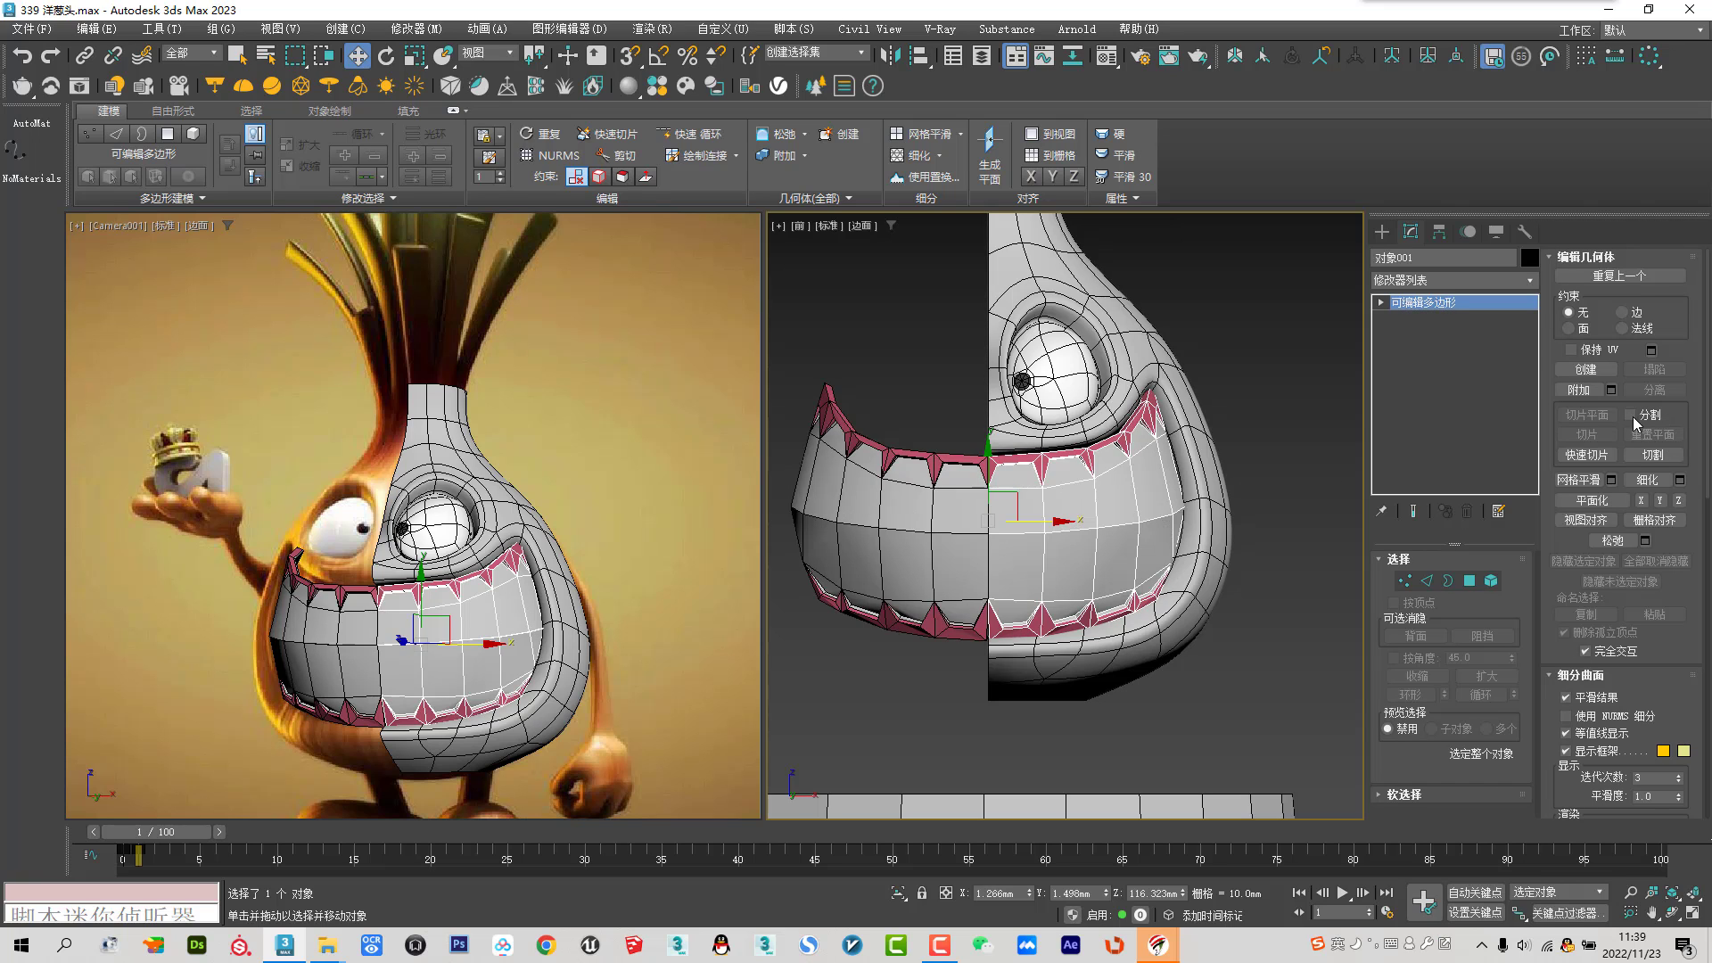
{"action": "left_click", "coordinate": [947, 543]}
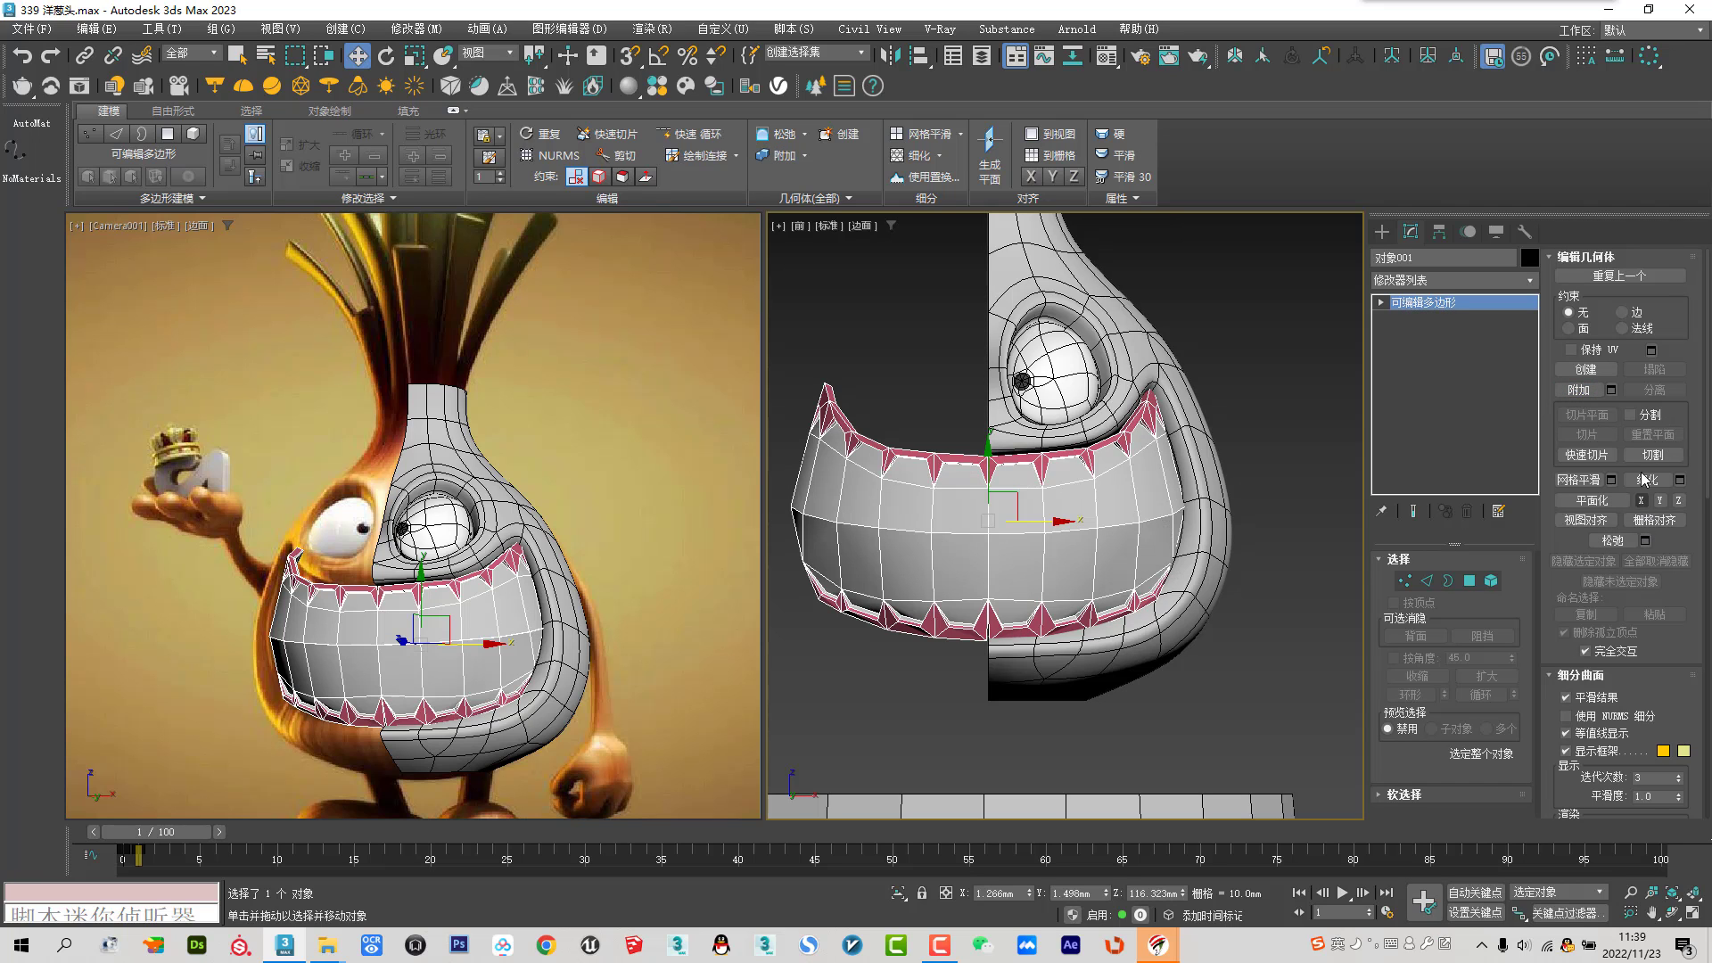
Collapse the overlapping pair of centre-seam vertices into one in wireframe view
{"action": "left_click", "coordinate": [1411, 582]}
{"action": "left_click_drag", "start_coordinate": [976, 426], "coordinate": [997, 496]}
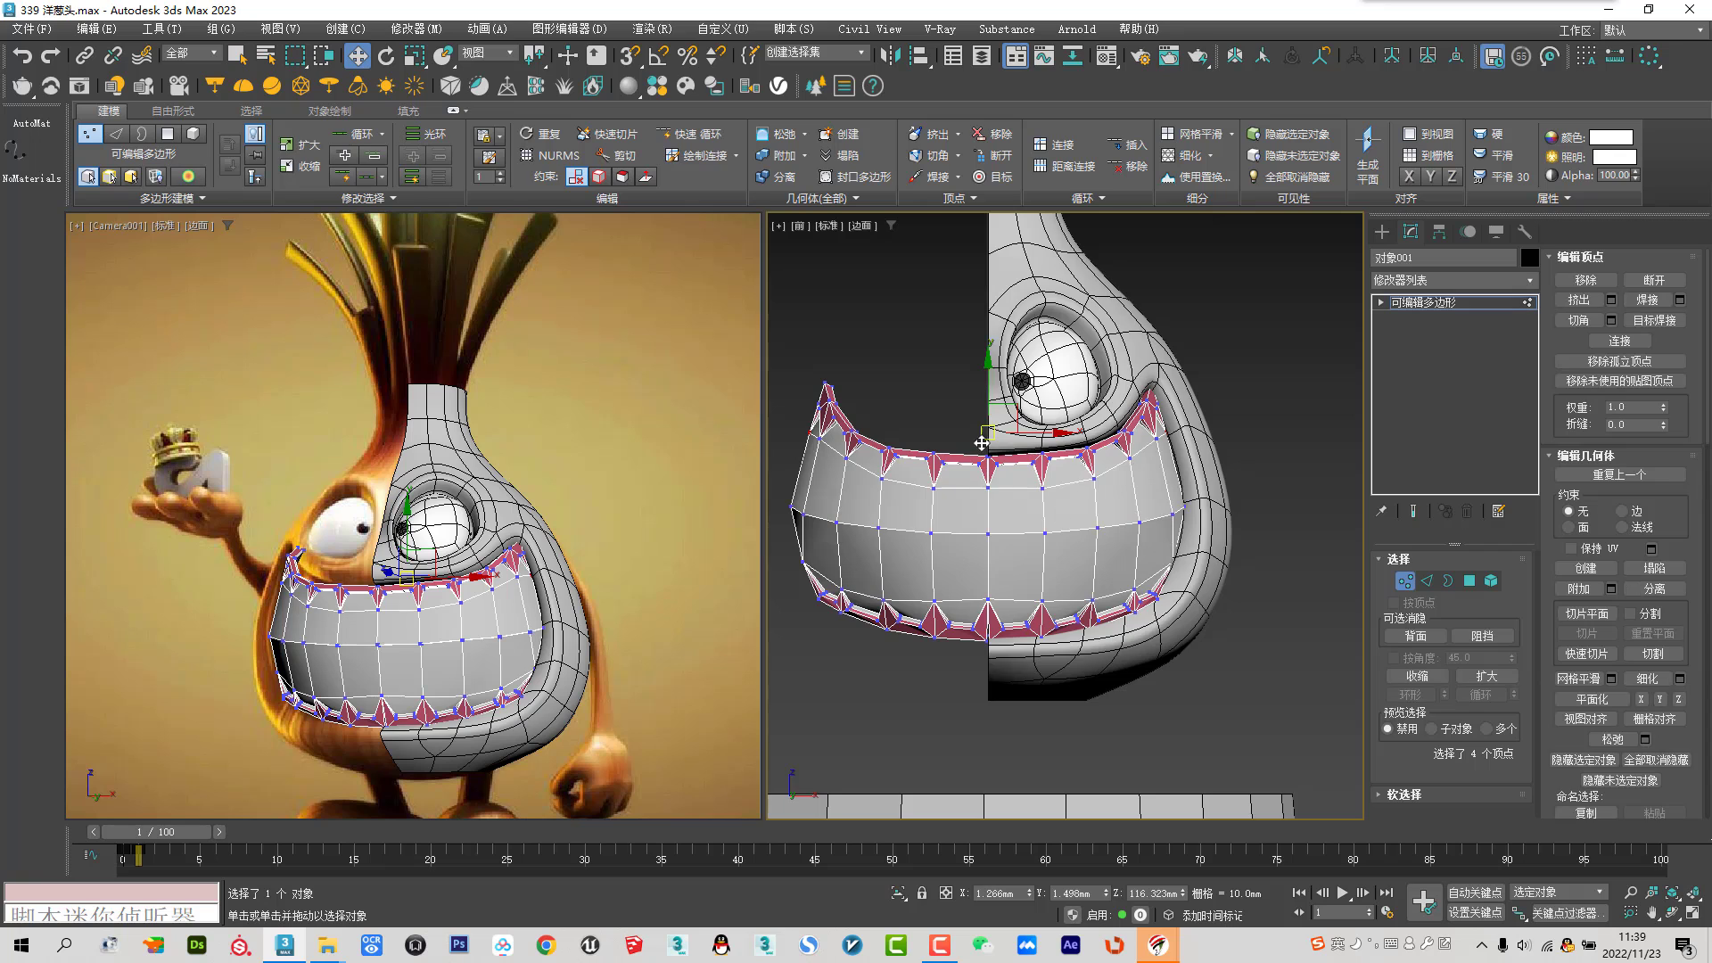
{"action": "scroll", "coordinate": [981, 450], "scroll_direction": "up", "scroll_amount": 3}
{"action": "scroll", "coordinate": [940, 428], "scroll_direction": "up", "scroll_amount": 2}
{"action": "scroll", "coordinate": [1024, 279], "scroll_direction": "up", "scroll_amount": 2}
{"action": "scroll", "coordinate": [1013, 351], "scroll_direction": "up", "scroll_amount": 2}
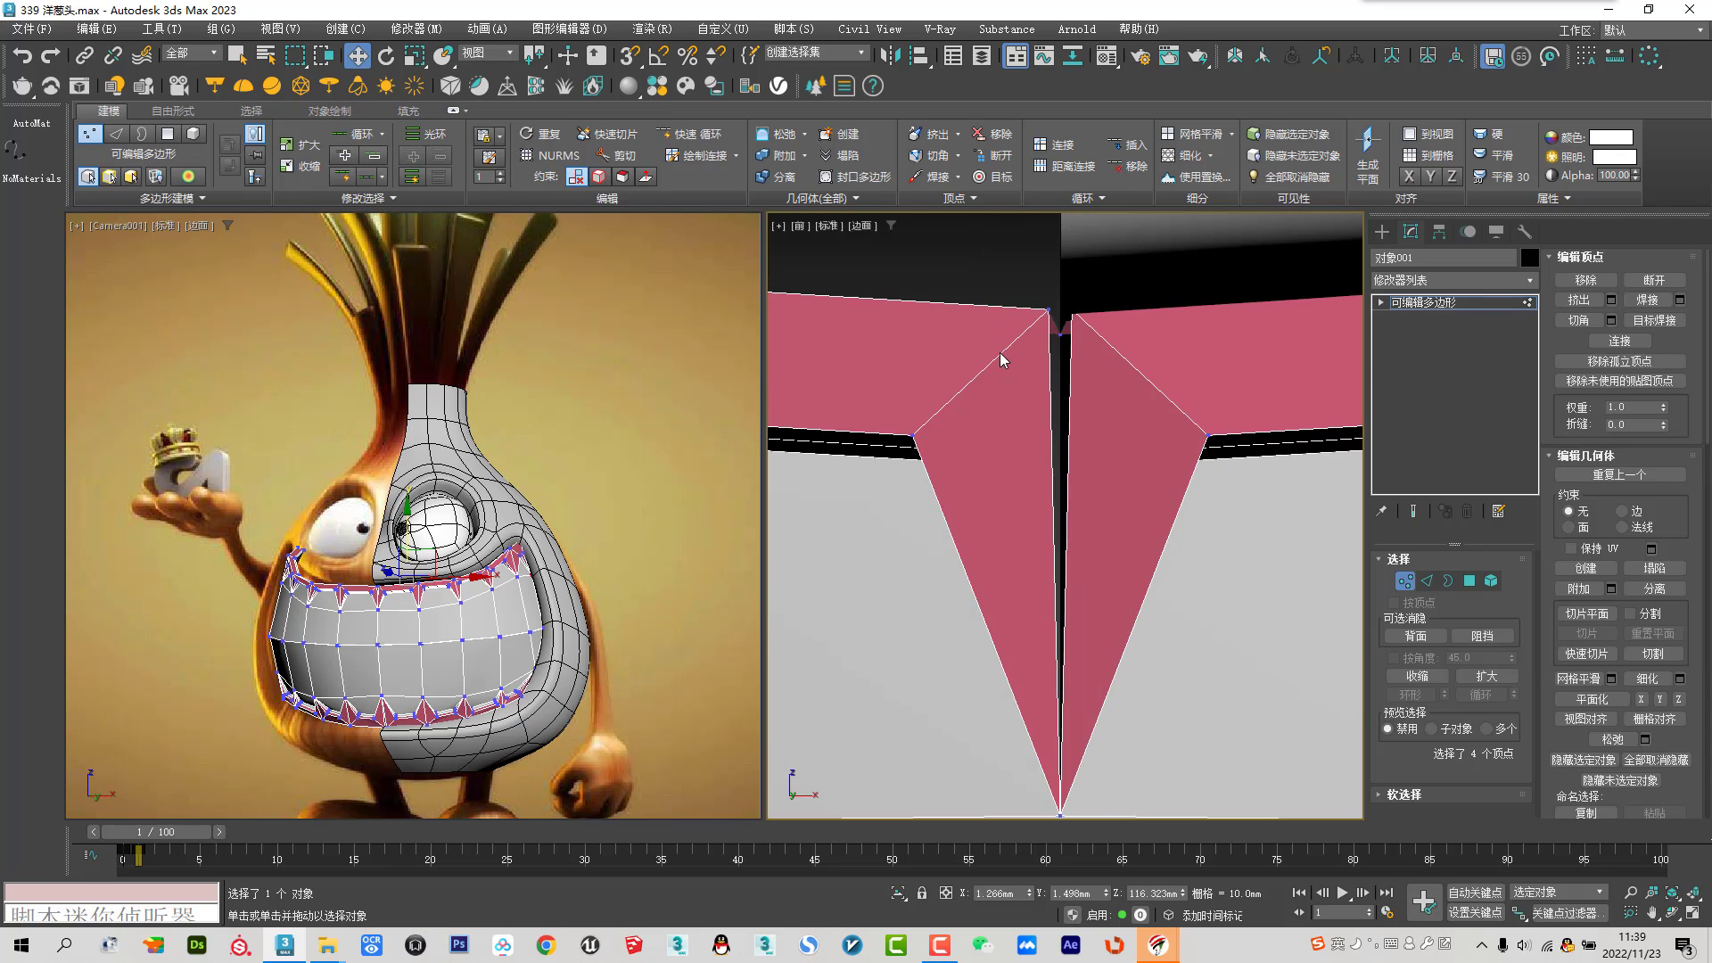
{"action": "scroll", "coordinate": [1018, 286], "scroll_direction": "up", "scroll_amount": 1}
{"action": "key", "text": "F3"}
{"action": "left_click_drag", "start_coordinate": [1095, 323], "coordinate": [1100, 319]}
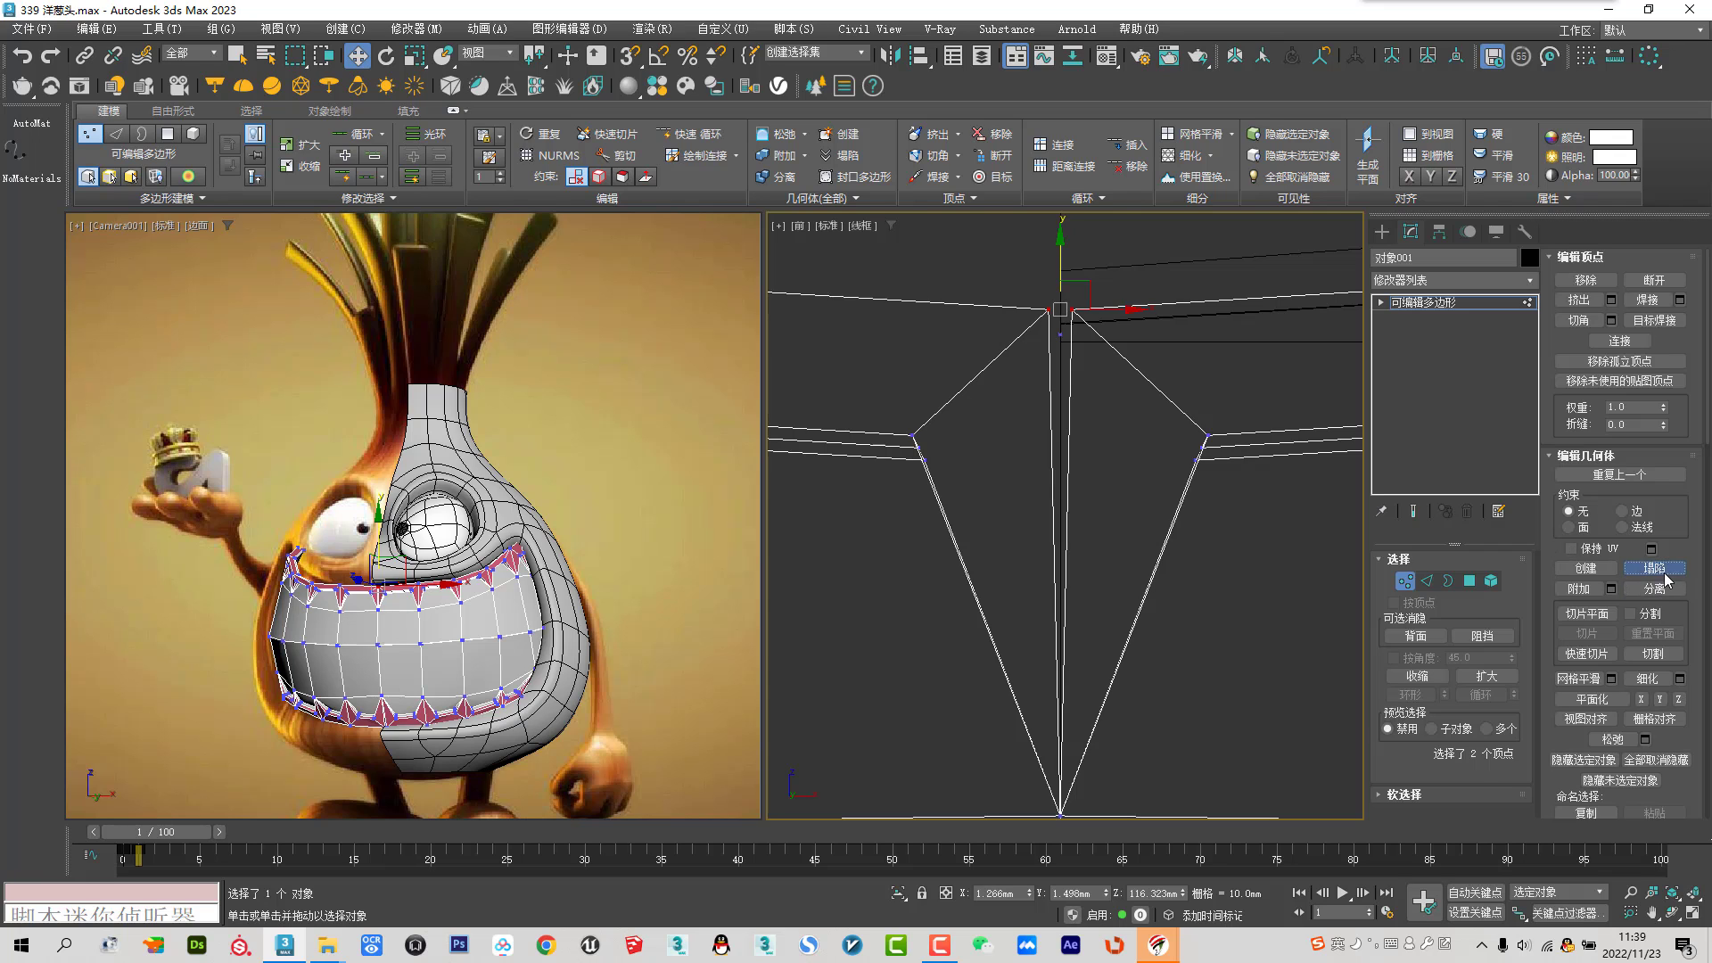
{"action": "left_click", "coordinate": [1657, 571]}
Scale the centre-seam vertex loop flat onto one vertical line and weld it
{"action": "key", "text": "alt+l"}
{"action": "scroll", "coordinate": [1074, 507], "scroll_direction": "down", "scroll_amount": 3}
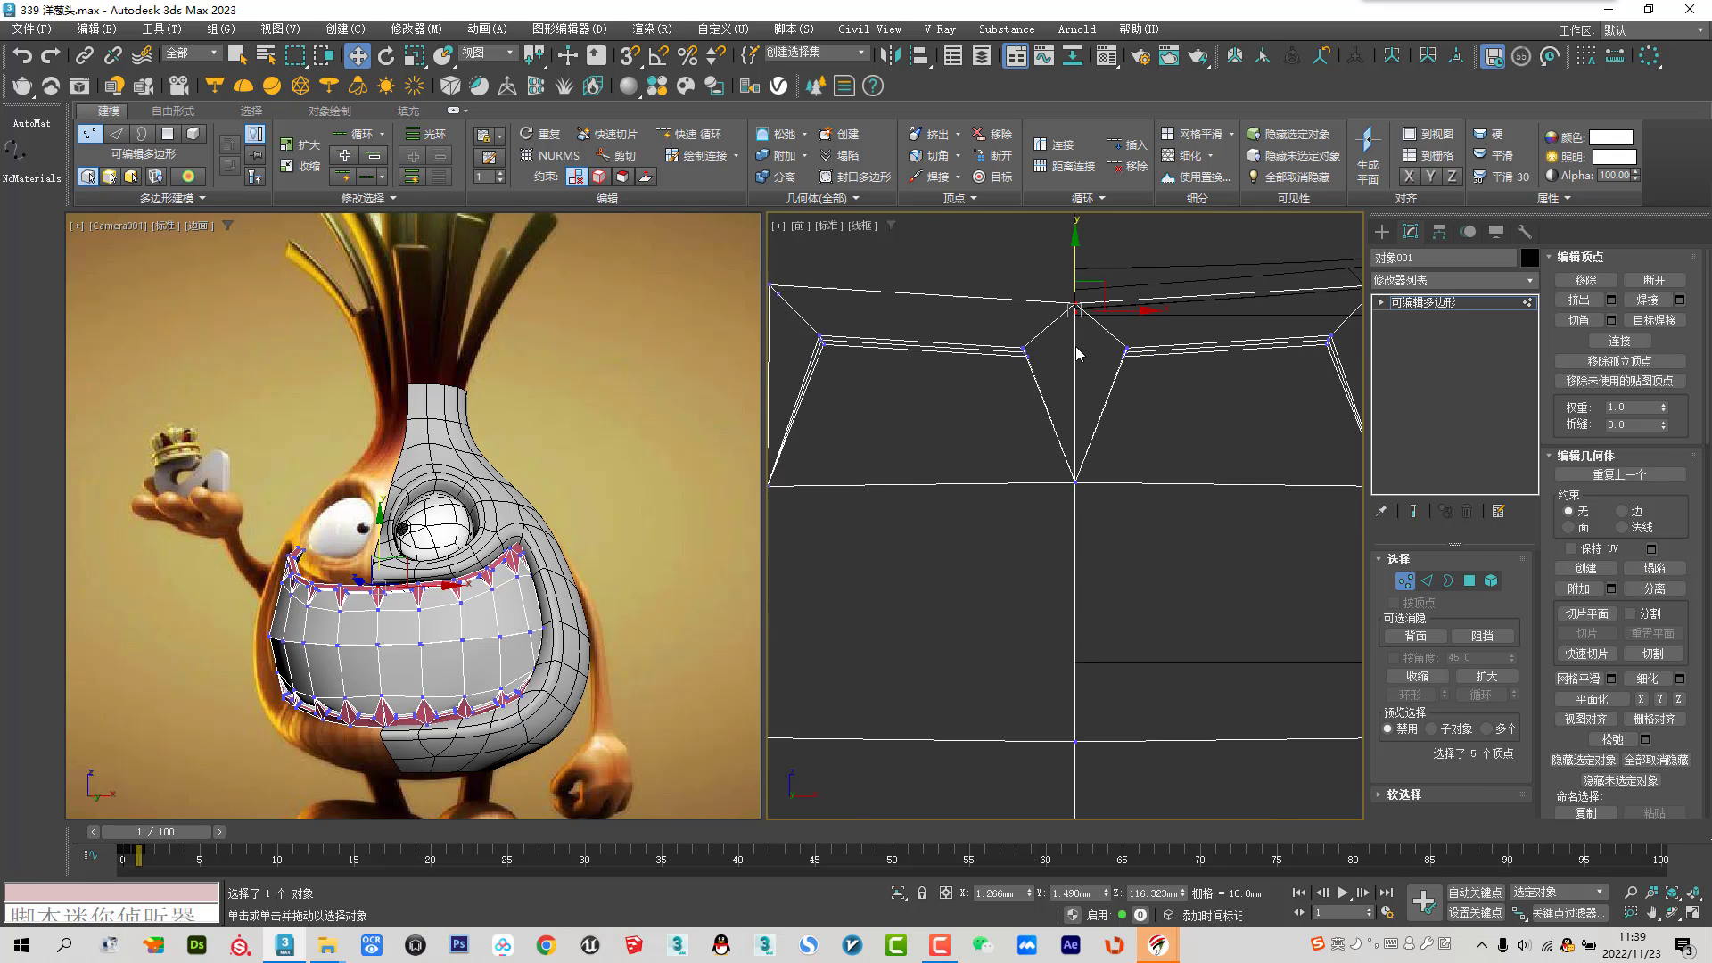
{"action": "scroll", "coordinate": [1125, 675], "scroll_direction": "down", "scroll_amount": 3}
{"action": "scroll", "coordinate": [1132, 660], "scroll_direction": "up", "scroll_amount": 3}
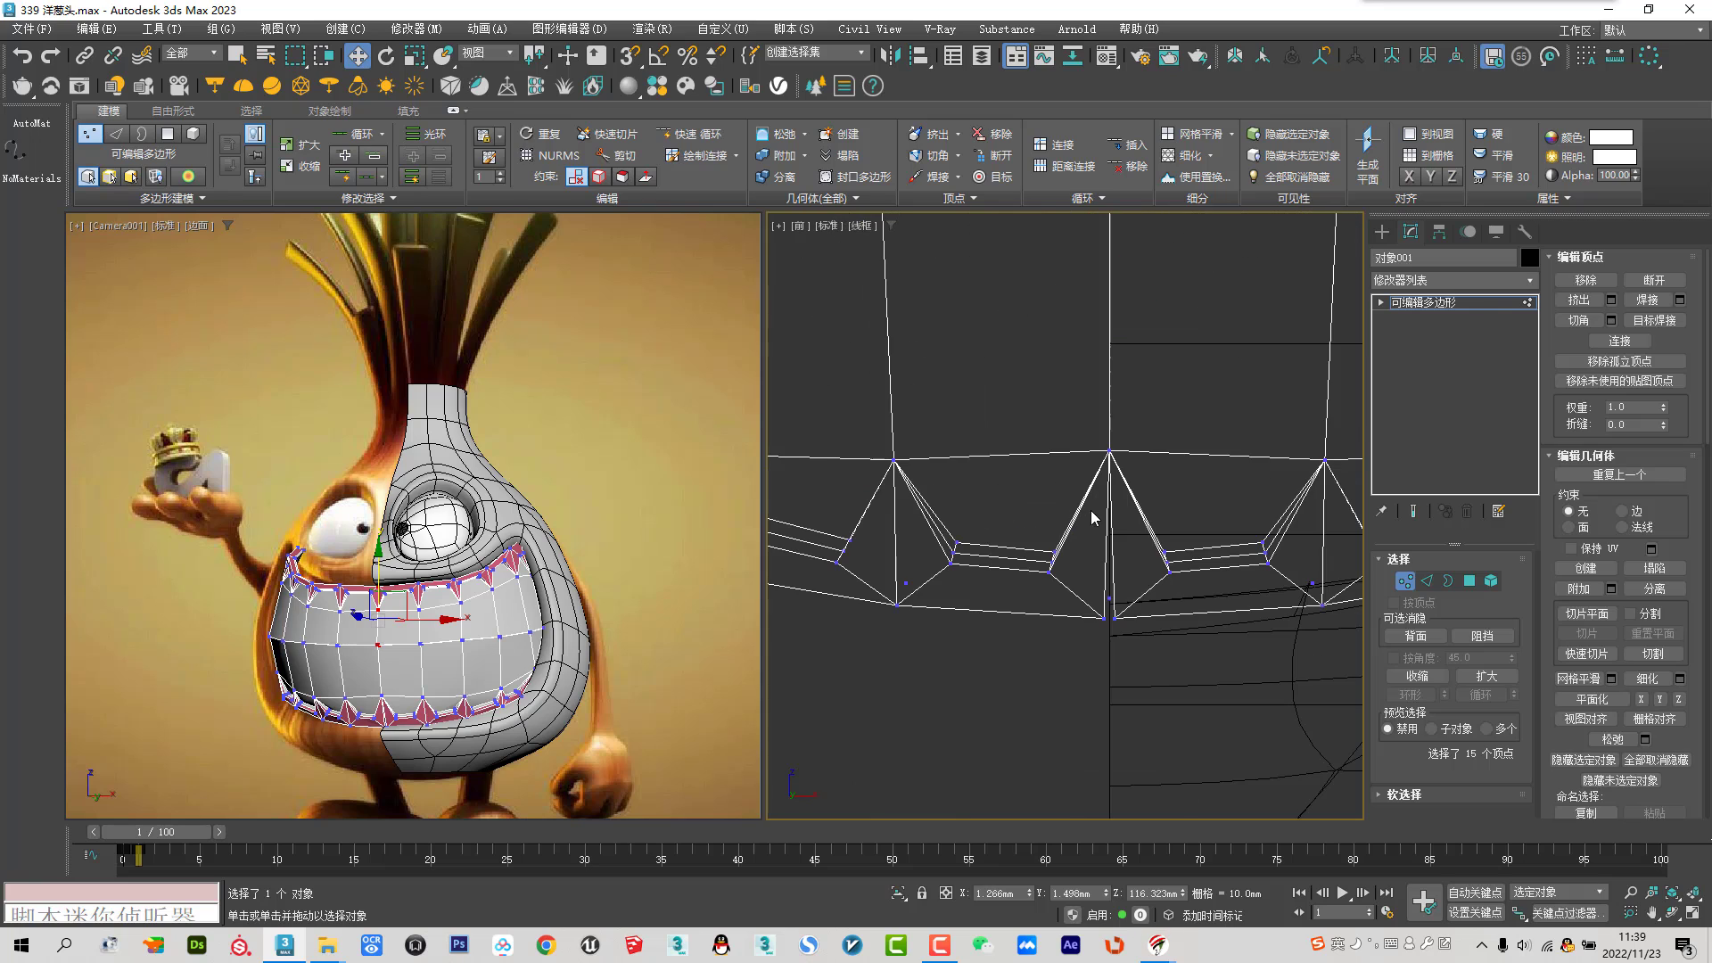
{"action": "left_click_drag", "start_coordinate": [1133, 658], "coordinate": [1130, 624], "text": "ctrl"}
{"action": "right_click", "coordinate": [1131, 588]}
{"action": "left_click", "coordinate": [1159, 615]}
{"action": "left_click_drag", "start_coordinate": [1193, 266], "coordinate": [1115, 268]}
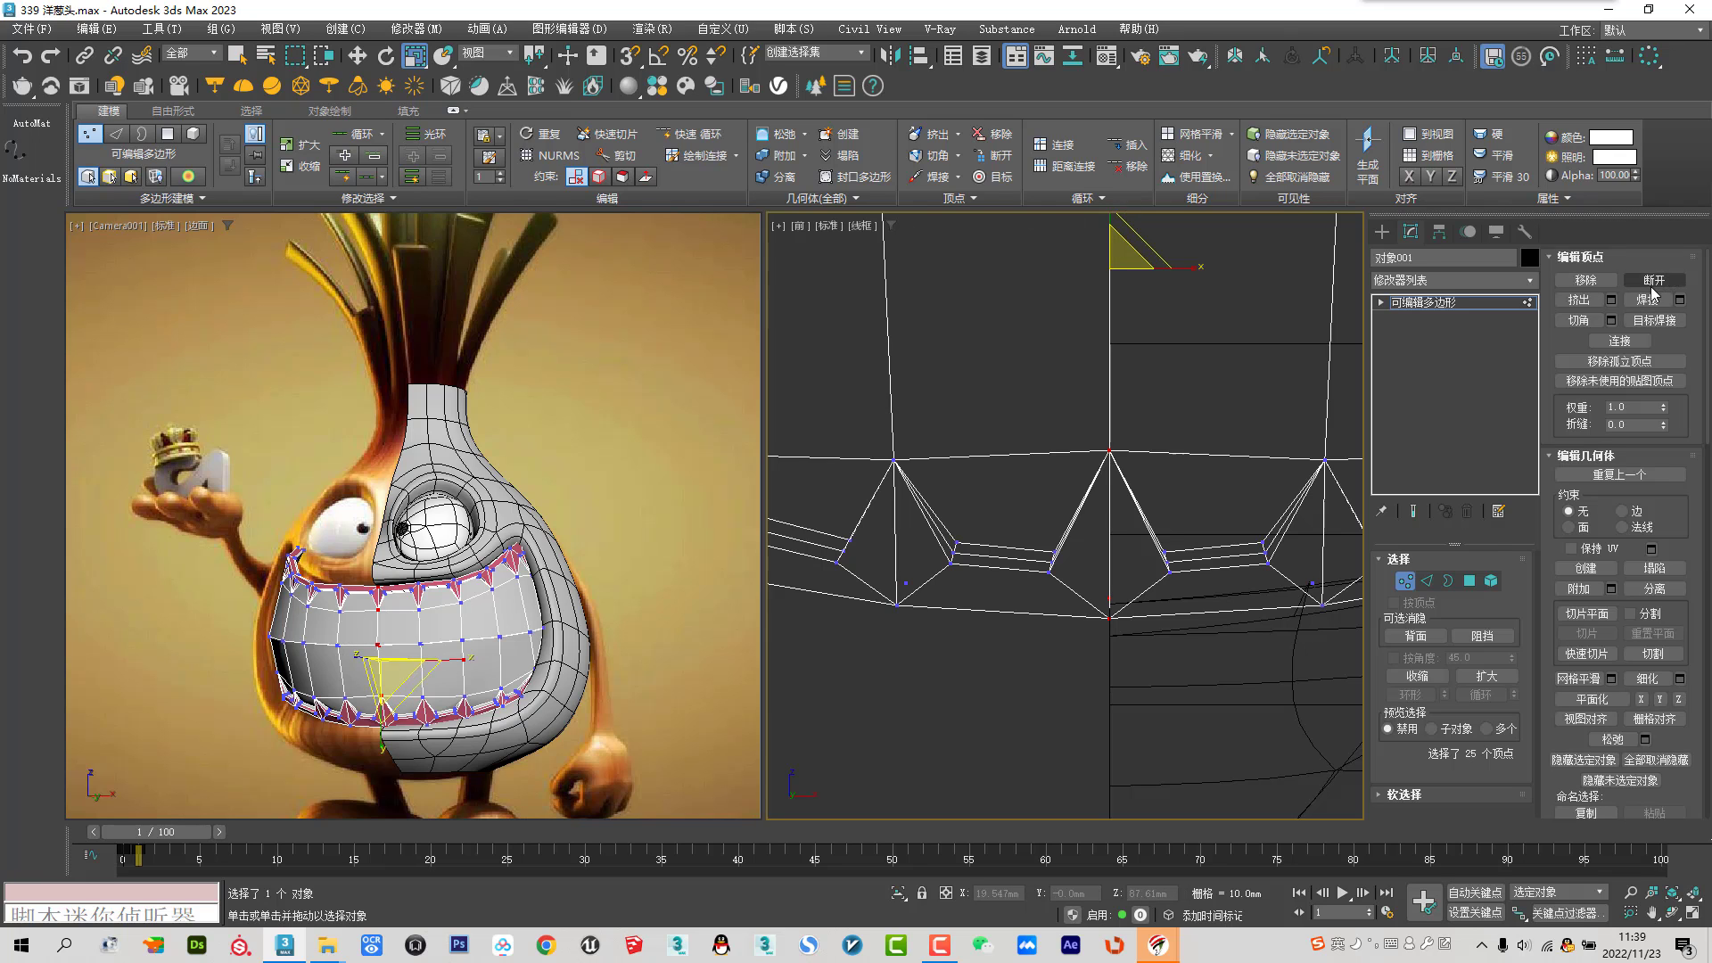
{"action": "left_click", "coordinate": [1643, 301]}
{"action": "scroll", "coordinate": [1093, 492], "scroll_direction": "down", "scroll_amount": 3}
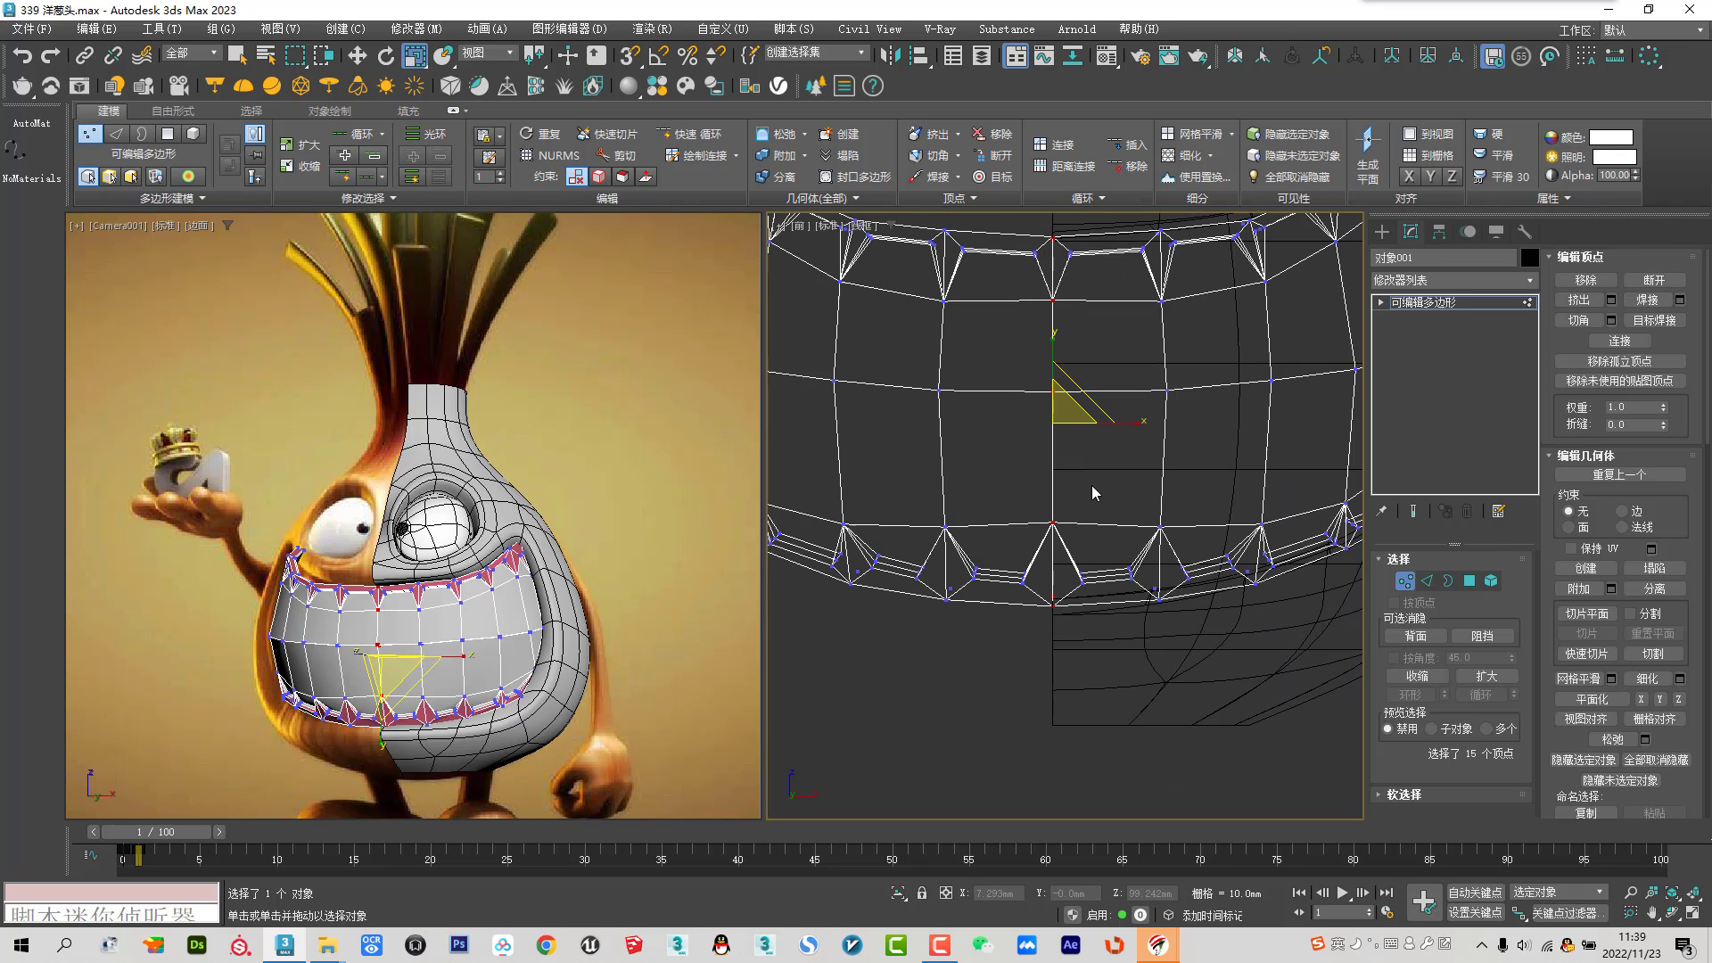
{"action": "left_click", "coordinate": [1448, 581]}
Select the open borders of the teeth mesh and inspect them in shaded perspective
{"action": "middle_click_drag", "start_coordinate": [1186, 499], "coordinate": [1191, 558]}
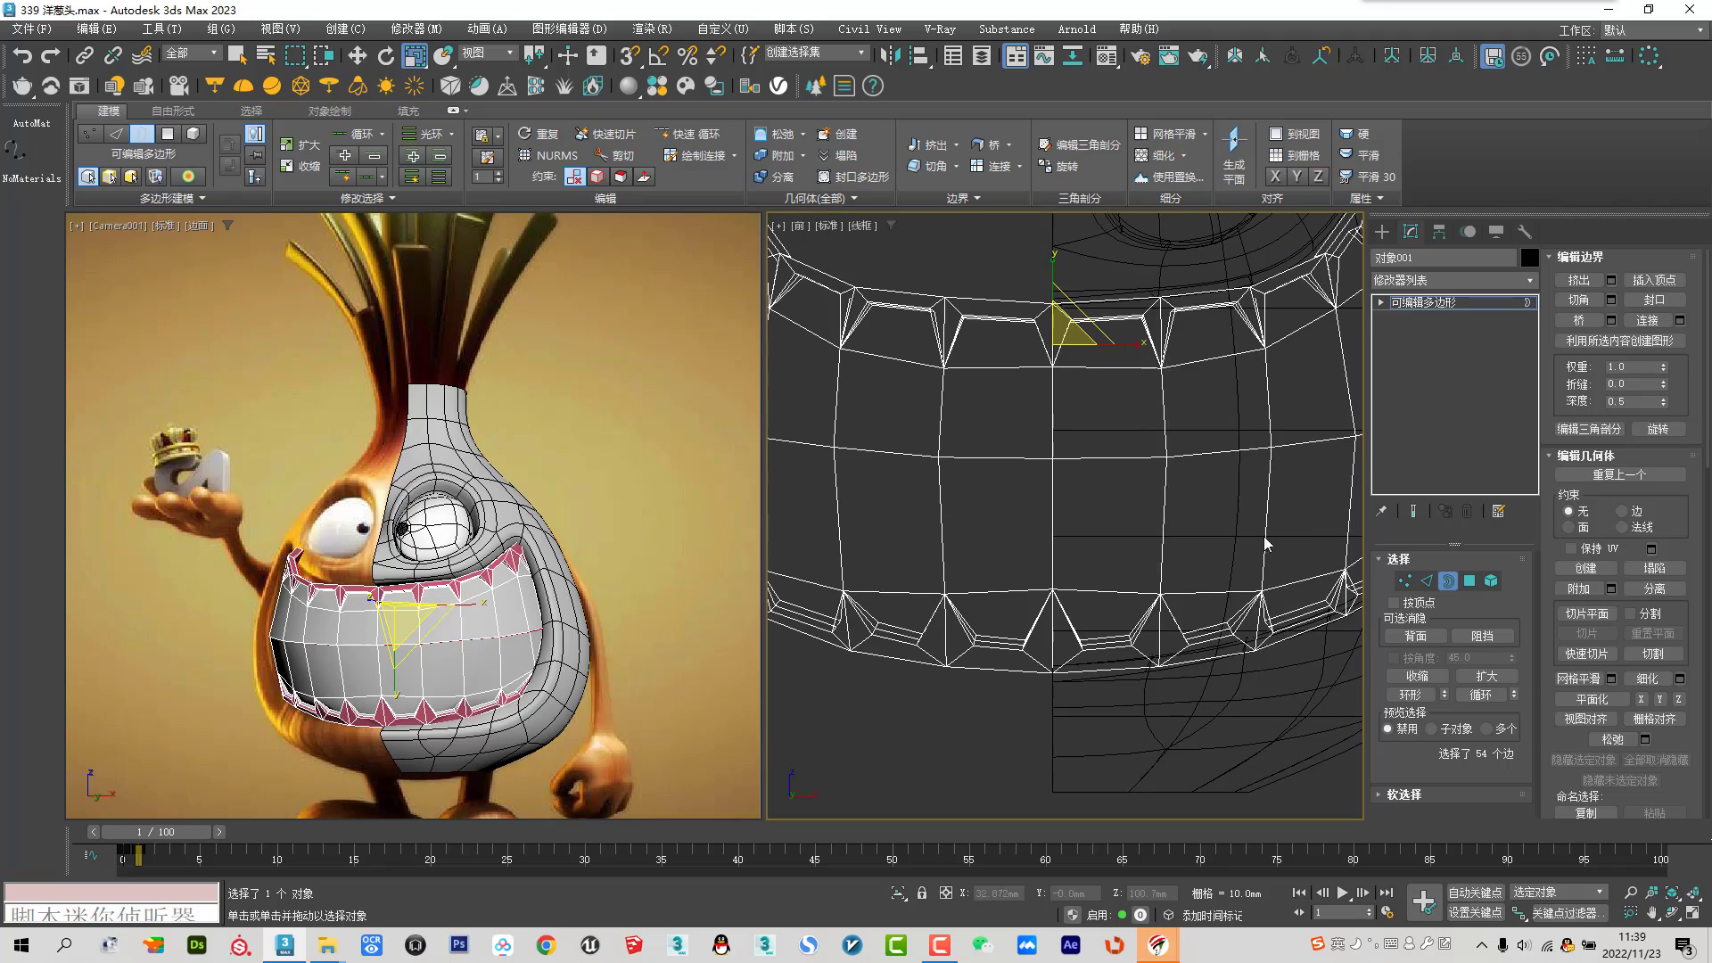
{"action": "right_click", "coordinate": [1222, 497]}
{"action": "left_click", "coordinate": [1253, 515]}
{"action": "key", "text": "p"}
{"action": "key", "text": "z"}
{"action": "mouse_move", "coordinate": [1201, 574]}
{"action": "middle_mouse_down", "text": "alt"}
{"action": "mouse_move", "coordinate": [1328, 597]}
{"action": "mouse_move", "coordinate": [1179, 575]}
{"action": "mouse_move", "coordinate": [1153, 467]}
{"action": "middle_mouse_up", "text": "alt"}
{"action": "scroll", "coordinate": [1001, 363], "scroll_direction": "up", "scroll_amount": 5}
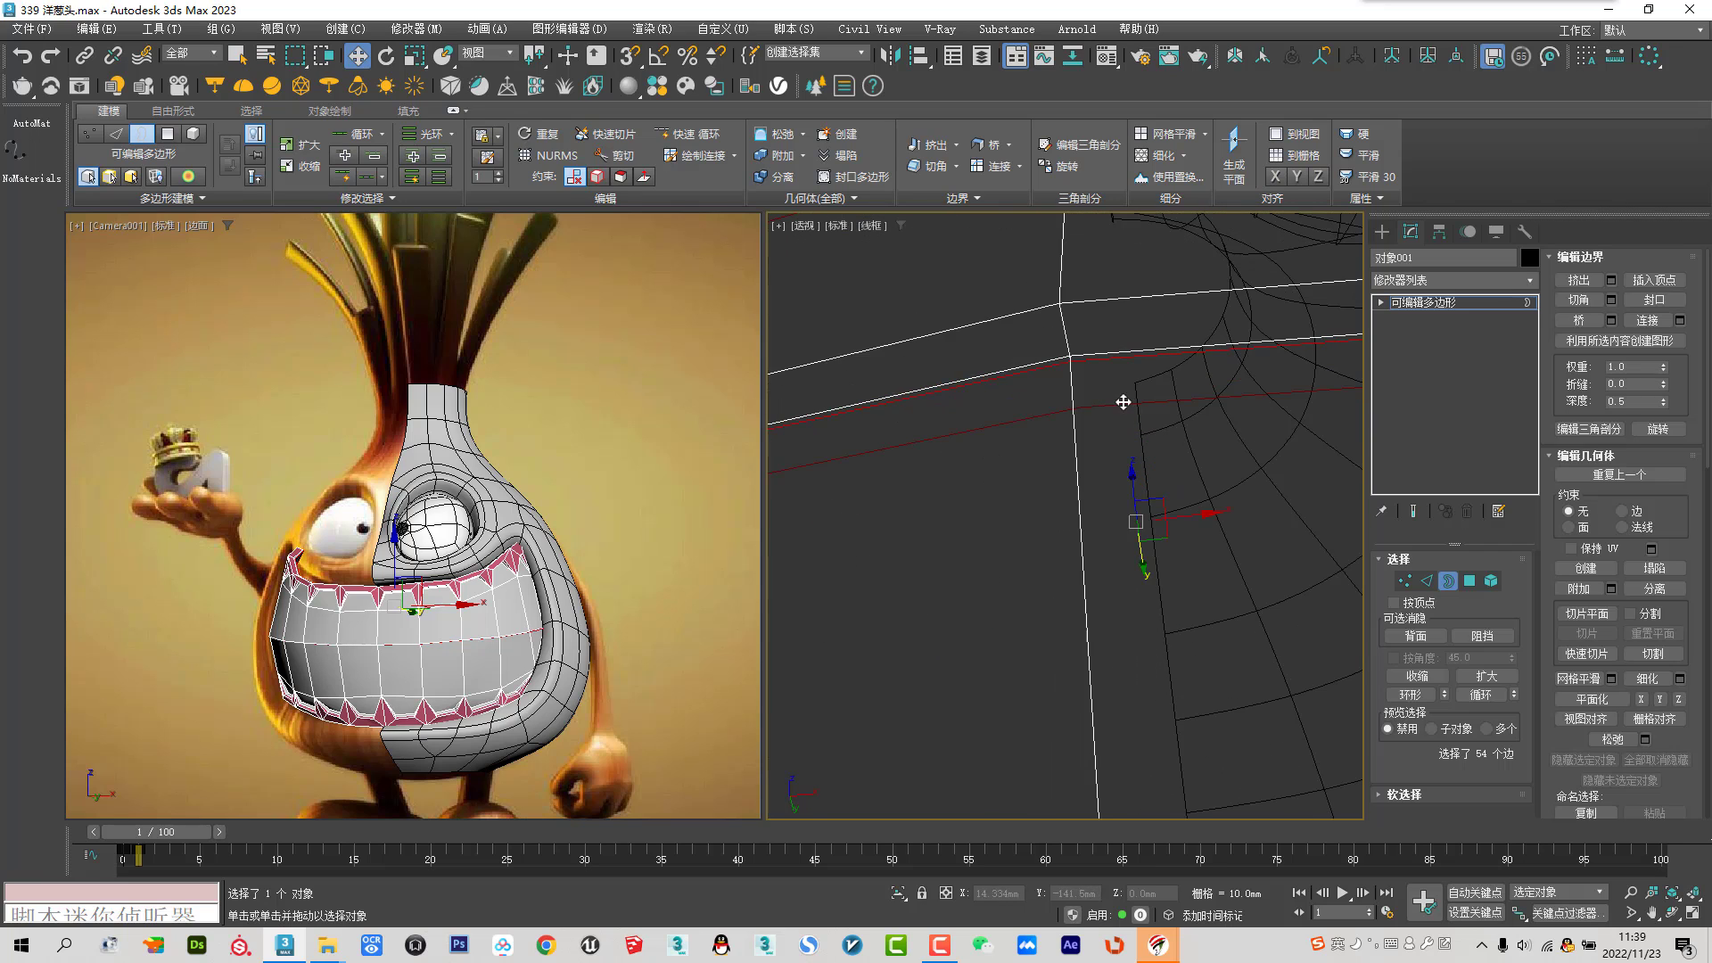
{"action": "scroll", "coordinate": [1124, 420], "scroll_direction": "down", "scroll_amount": 5}
{"action": "key", "text": "F3"}
{"action": "mouse_move", "coordinate": [1182, 553]}
{"action": "middle_mouse_down", "text": "alt"}
{"action": "mouse_move", "coordinate": [1195, 584]}
{"action": "mouse_move", "coordinate": [1209, 578]}
{"action": "middle_mouse_up", "text": "alt"}
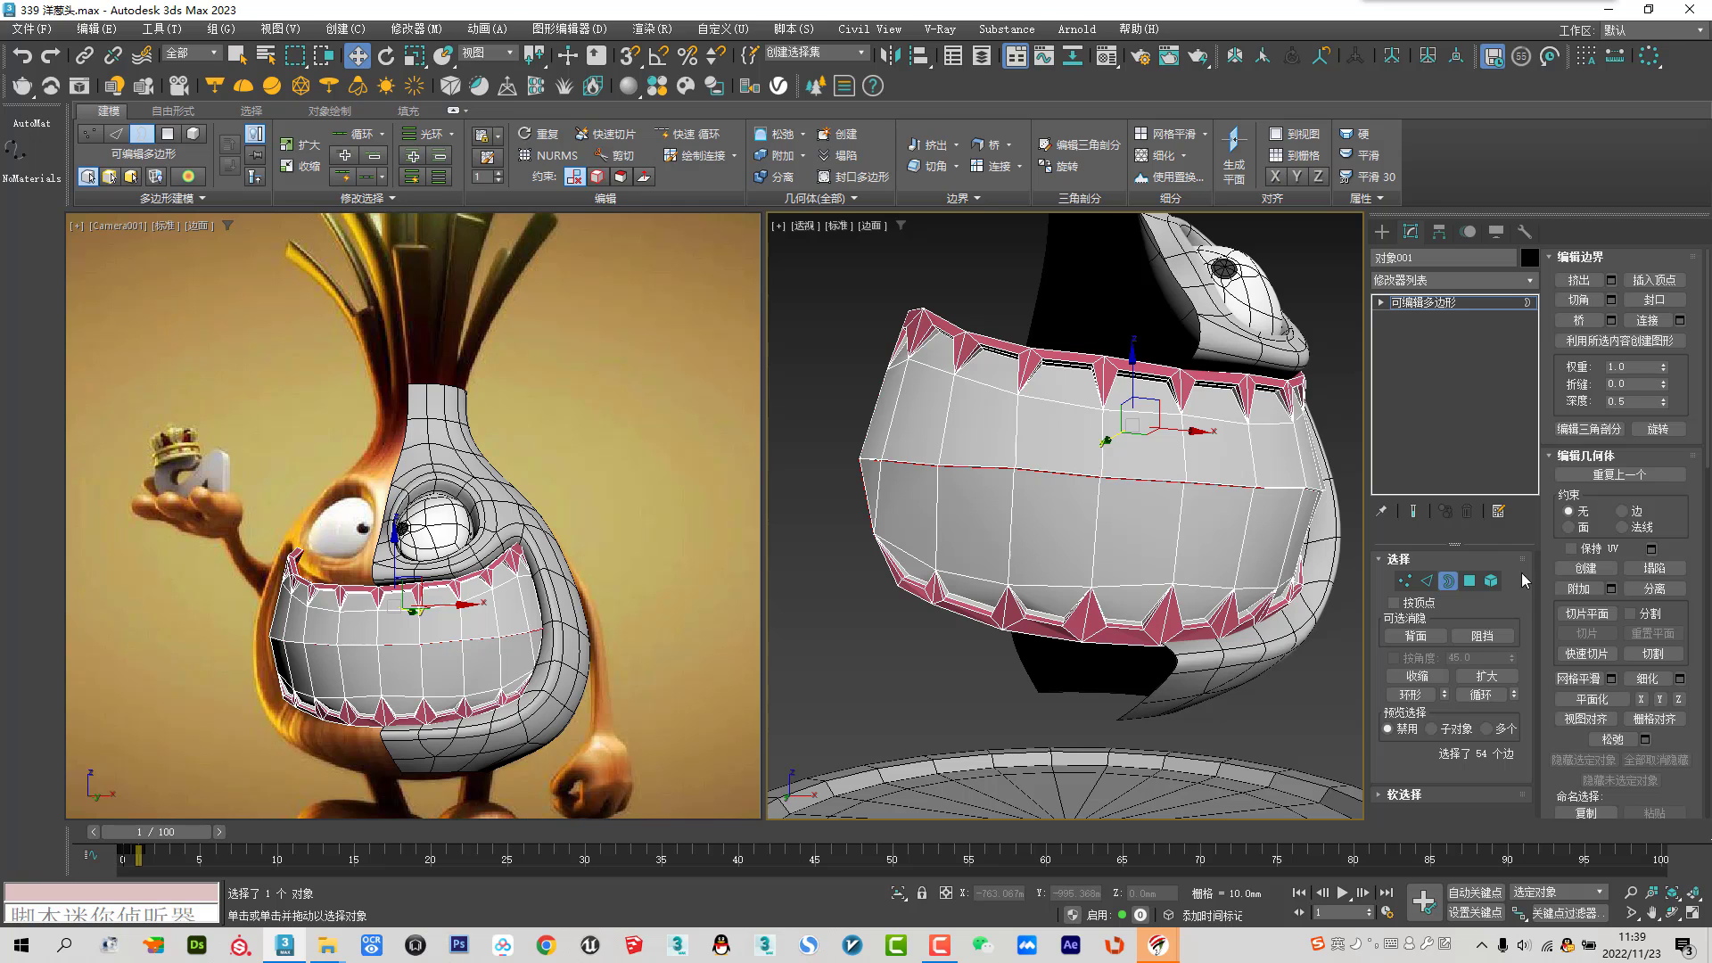
Select the first vertical edges between the teeth, around the mouth line
{"action": "left_click", "coordinate": [1428, 582]}
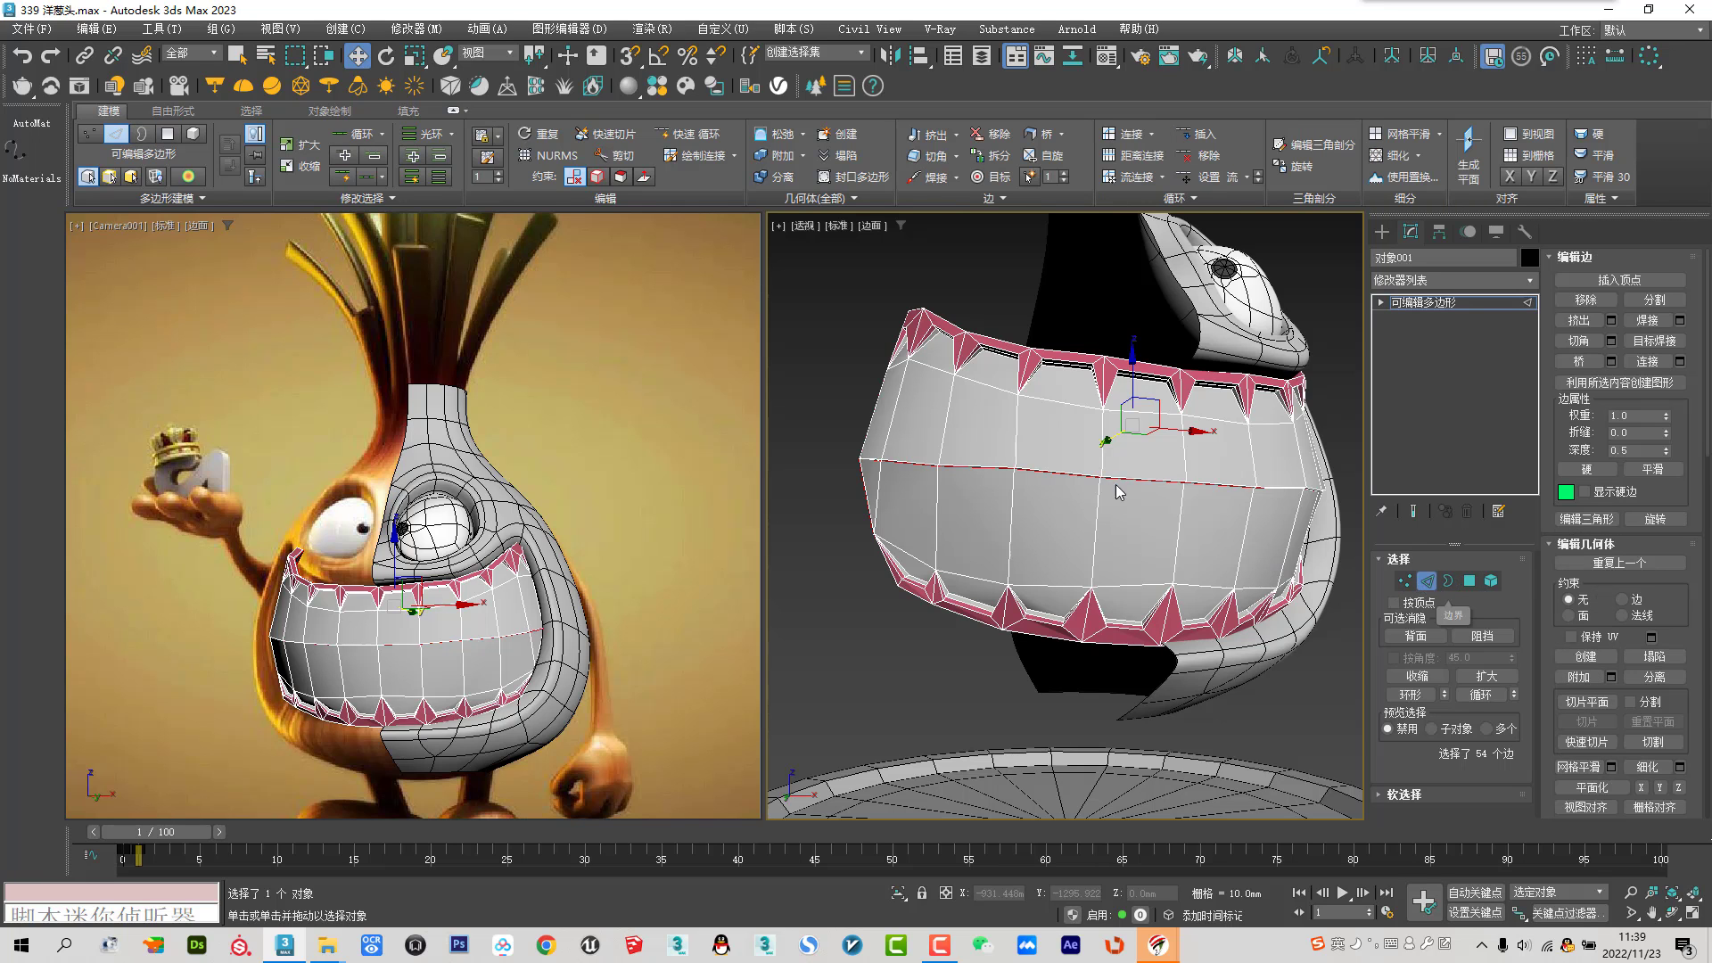
{"action": "left_click", "coordinate": [905, 393]}
{"action": "middle_click_drag", "start_coordinate": [905, 392], "coordinate": [968, 441], "text": "alt"}
{"action": "left_click", "coordinate": [858, 486], "text": "ctrl"}
{"action": "scroll", "coordinate": [861, 477], "scroll_direction": "up", "scroll_amount": 5}
{"action": "left_click", "coordinate": [821, 418]}
{"action": "left_click", "coordinate": [811, 469], "text": "ctrl"}
{"action": "left_click", "coordinate": [965, 551], "text": "ctrl"}
{"action": "left_click", "coordinate": [990, 414], "text": "ctrl"}
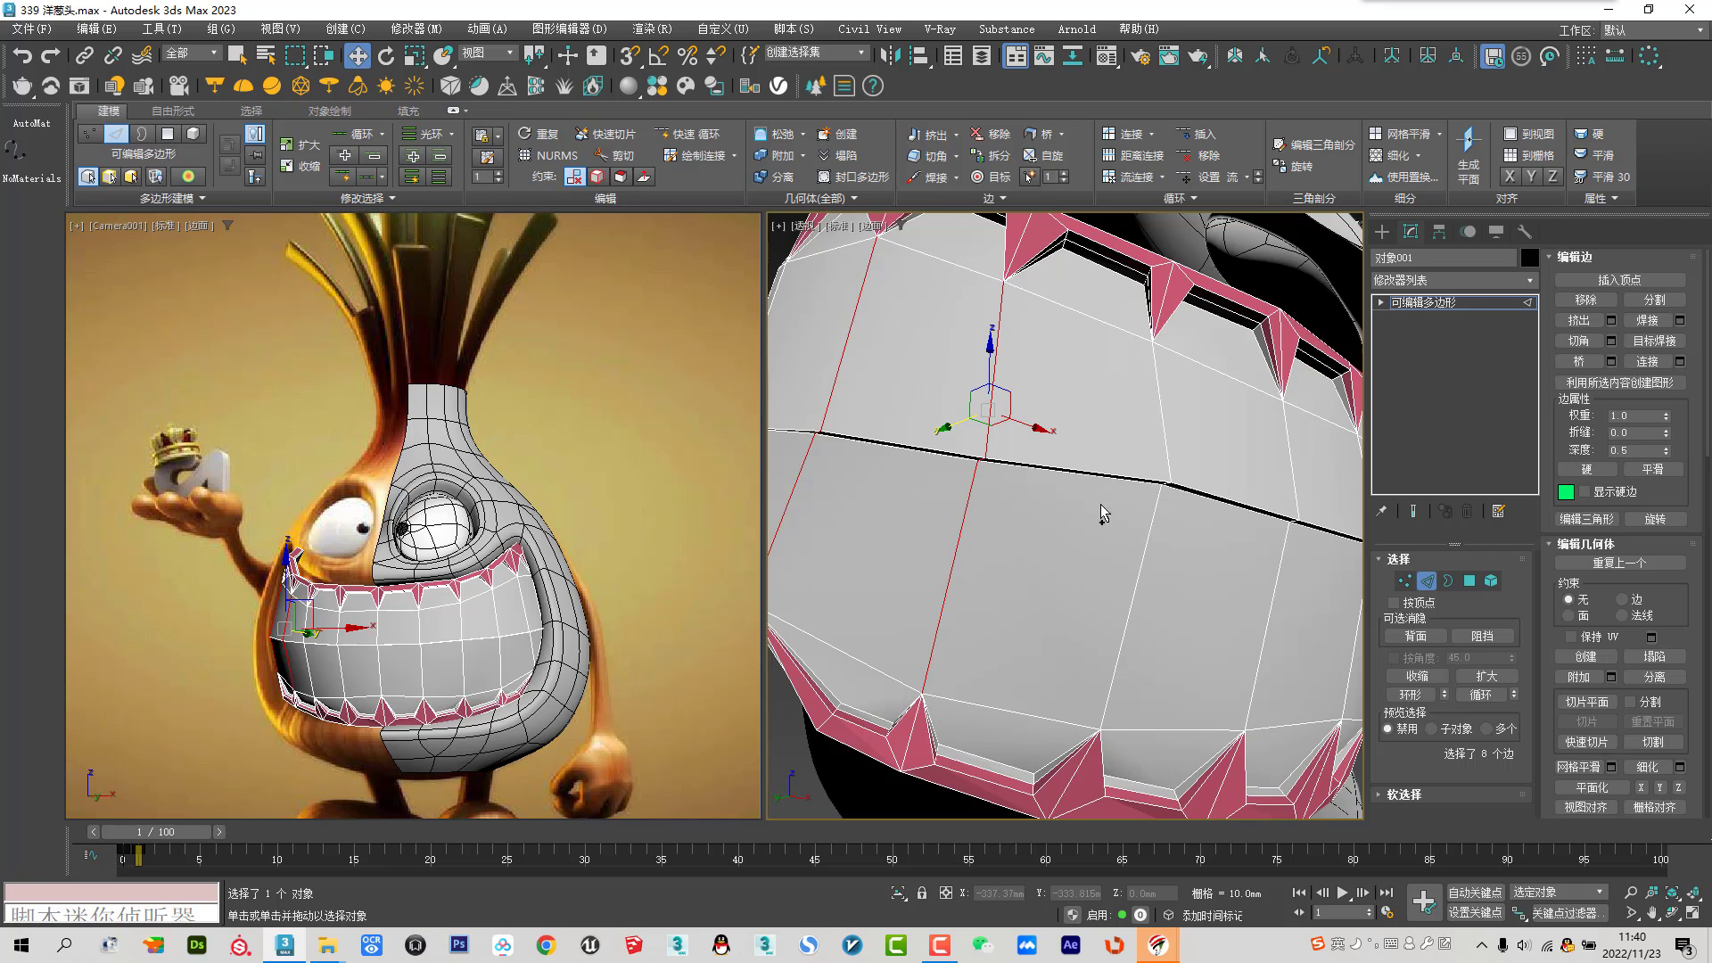
{"action": "left_click", "coordinate": [1145, 540], "text": "ctrl"}
{"action": "left_click", "coordinate": [1159, 450], "text": "ctrl"}
{"action": "left_click", "coordinate": [870, 348], "text": "ctrl"}
{"action": "left_click", "coordinate": [1177, 412], "text": "ctrl"}
{"action": "mouse_move", "coordinate": [1235, 580]}
{"action": "middle_mouse_down"}
{"action": "mouse_move", "coordinate": [1118, 571]}
{"action": "mouse_move", "coordinate": [1120, 535]}
{"action": "middle_mouse_up"}
{"action": "left_click", "coordinate": [1147, 545], "text": "ctrl"}
{"action": "left_click", "coordinate": [1163, 466], "text": "ctrl"}
{"action": "scroll", "coordinate": [1232, 580], "scroll_direction": "down", "scroll_amount": 2}
{"action": "left_click", "coordinate": [1120, 530], "text": "ctrl"}
{"action": "left_click", "coordinate": [1108, 365], "text": "ctrl"}
Add the remaining vertical tooth edges to the selection, 36 in total
{"action": "left_click", "coordinate": [1295, 499], "text": "ctrl"}
{"action": "left_click", "coordinate": [1301, 367], "text": "ctrl"}
{"action": "left_click", "coordinate": [1289, 467], "text": "ctrl"}
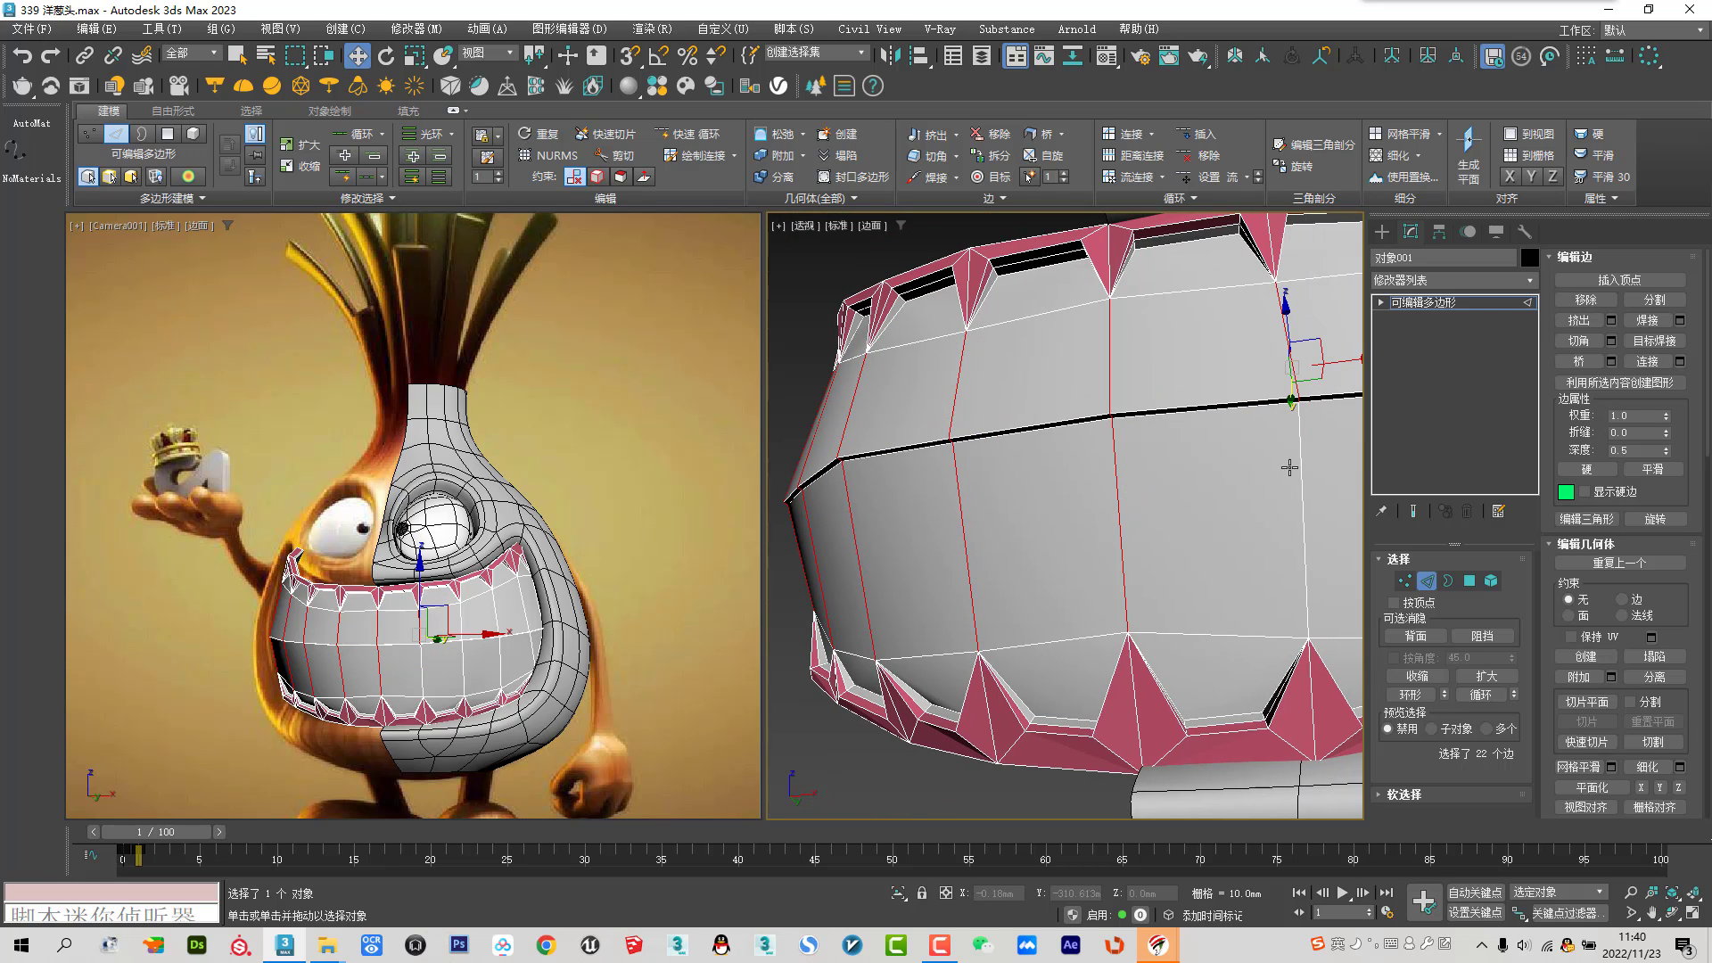
{"action": "left_click", "coordinate": [1300, 535], "text": "ctrl"}
{"action": "left_click", "coordinate": [1284, 495], "text": "ctrl"}
{"action": "middle_click_drag", "start_coordinate": [1276, 490], "coordinate": [1238, 439], "text": "alt"}
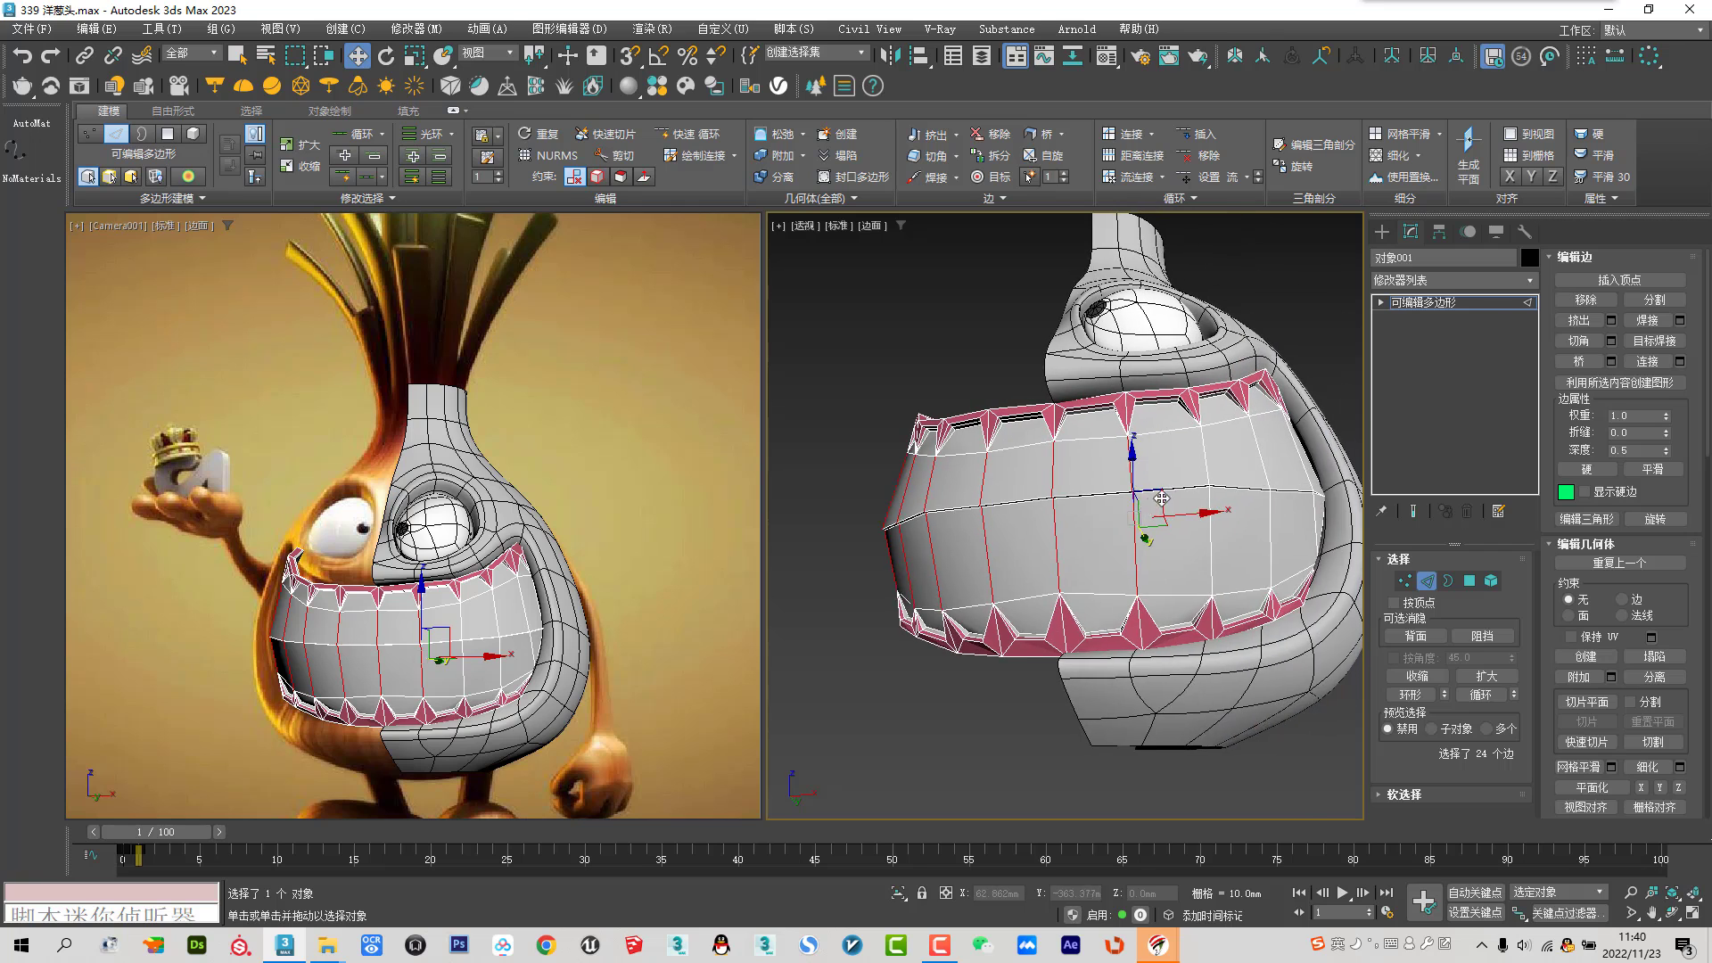
{"action": "left_click", "coordinate": [1235, 444], "text": "ctrl"}
{"action": "left_click", "coordinate": [1229, 486], "text": "ctrl"}
{"action": "left_click", "coordinate": [1230, 557], "text": "ctrl"}
{"action": "left_click", "coordinate": [1292, 515], "text": "ctrl"}
{"action": "left_click", "coordinate": [1308, 446], "text": "ctrl"}
{"action": "scroll", "coordinate": [1318, 560], "scroll_direction": "down", "scroll_amount": 3}
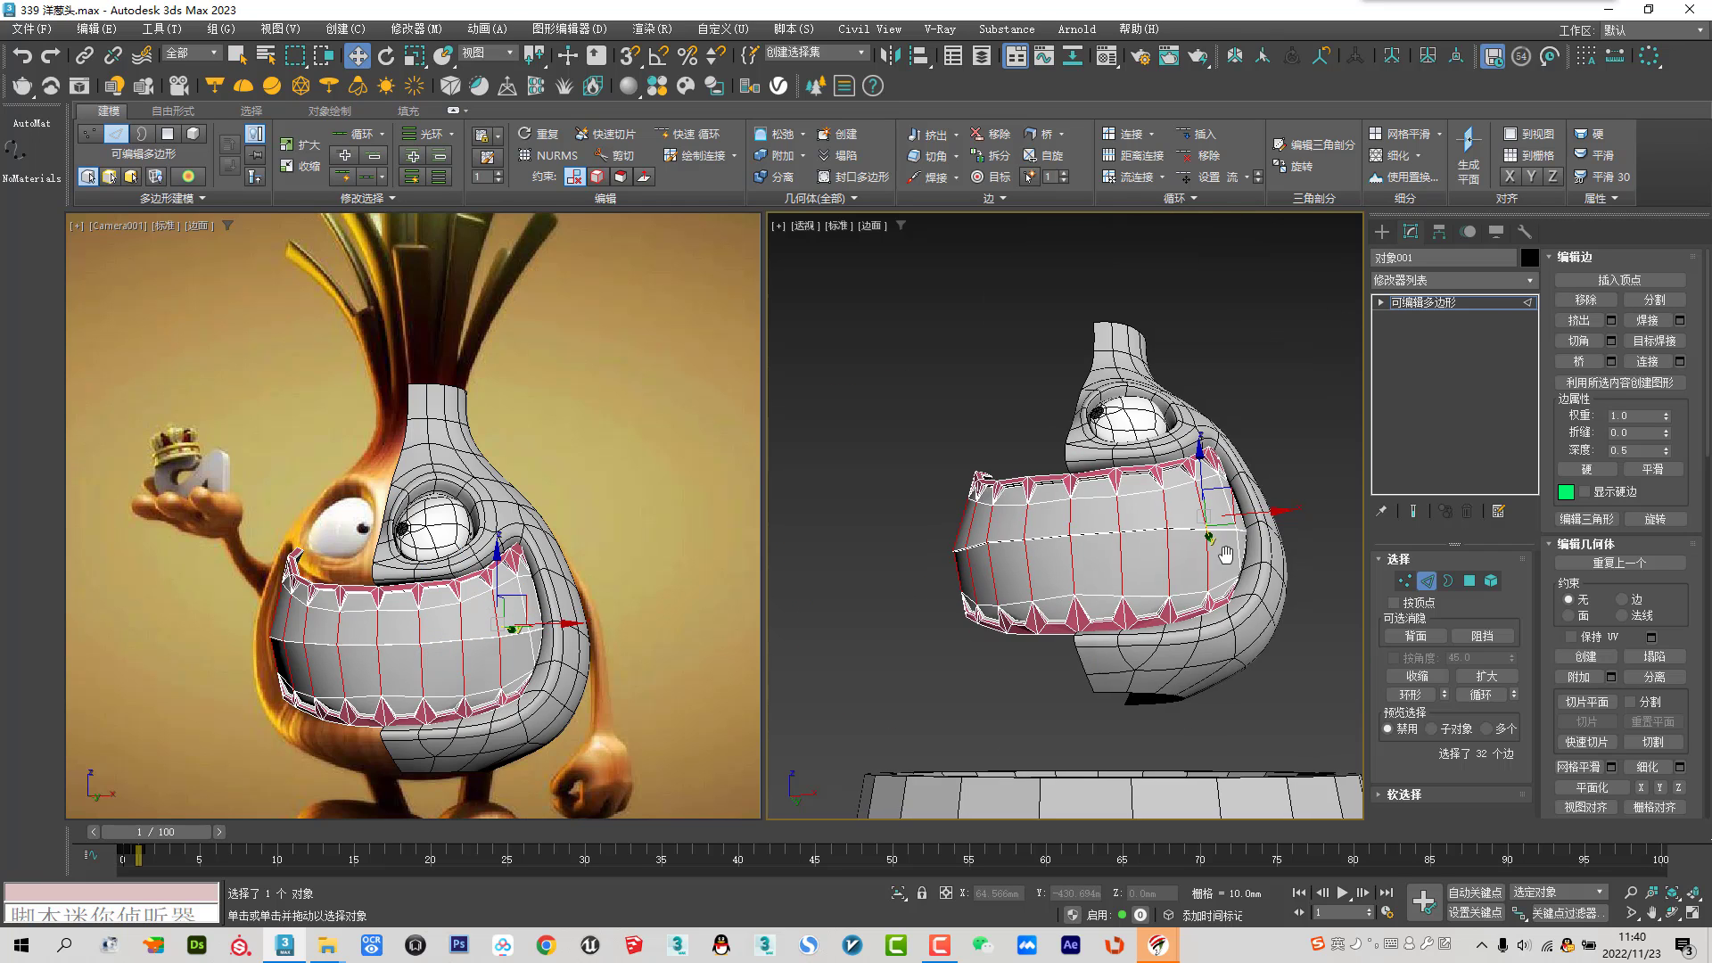
{"action": "middle_click_drag", "start_coordinate": [1310, 557], "coordinate": [1249, 548], "text": "alt"}
{"action": "scroll", "coordinate": [1248, 548], "scroll_direction": "up", "scroll_amount": 3}
{"action": "left_click", "coordinate": [1233, 545], "text": "ctrl"}
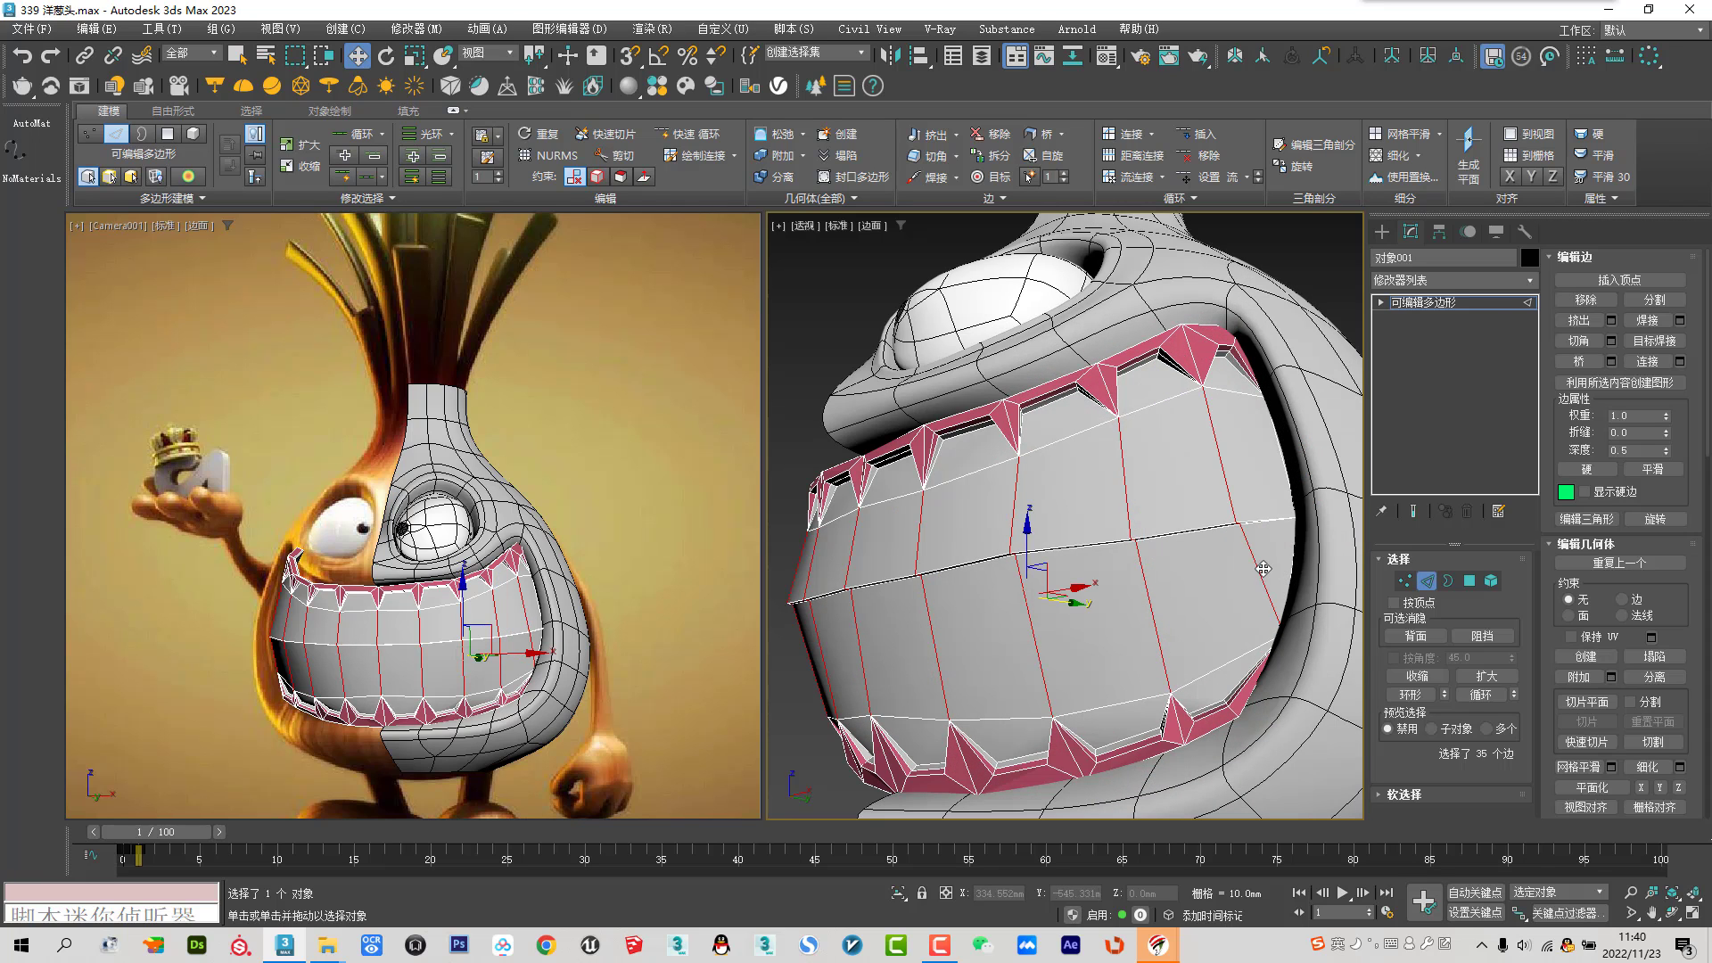
{"action": "middle_click_drag", "start_coordinate": [1104, 535], "coordinate": [1220, 559], "text": "alt"}
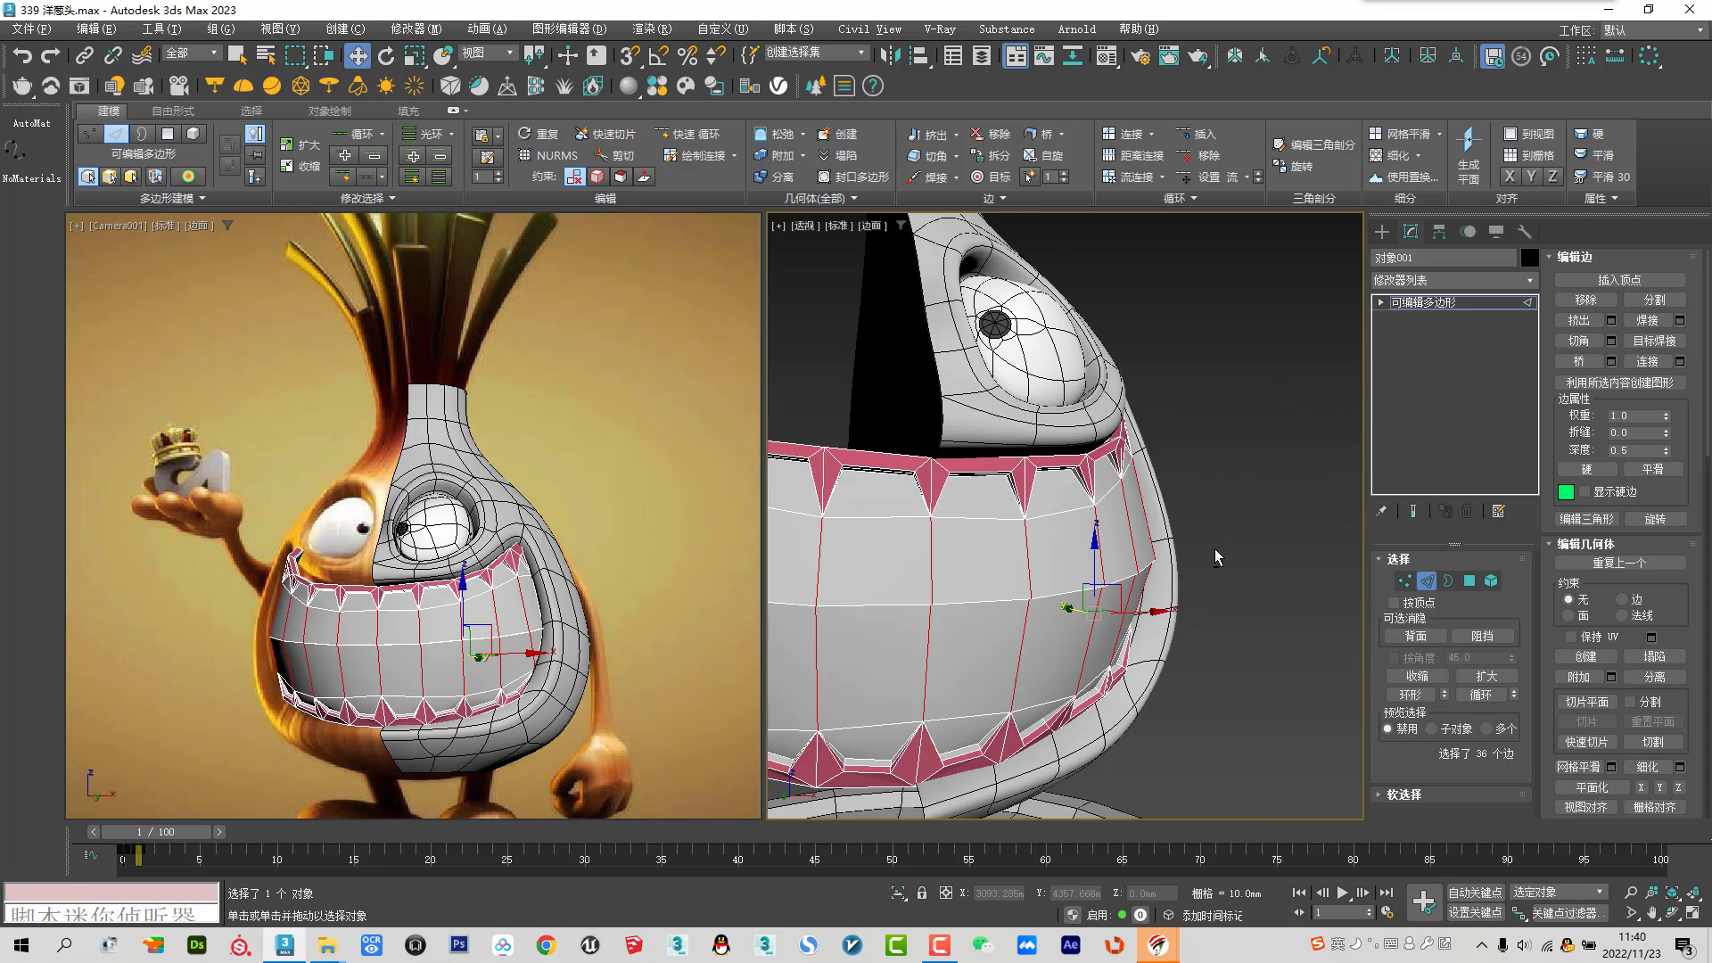
Extrude the selected edges with -1.0mm height and 0.2mm width, then exit Edge mode
{"action": "left_click", "coordinate": [1610, 320]}
{"action": "left_click", "coordinate": [1127, 525]}
{"action": "key", "text": "Return"}
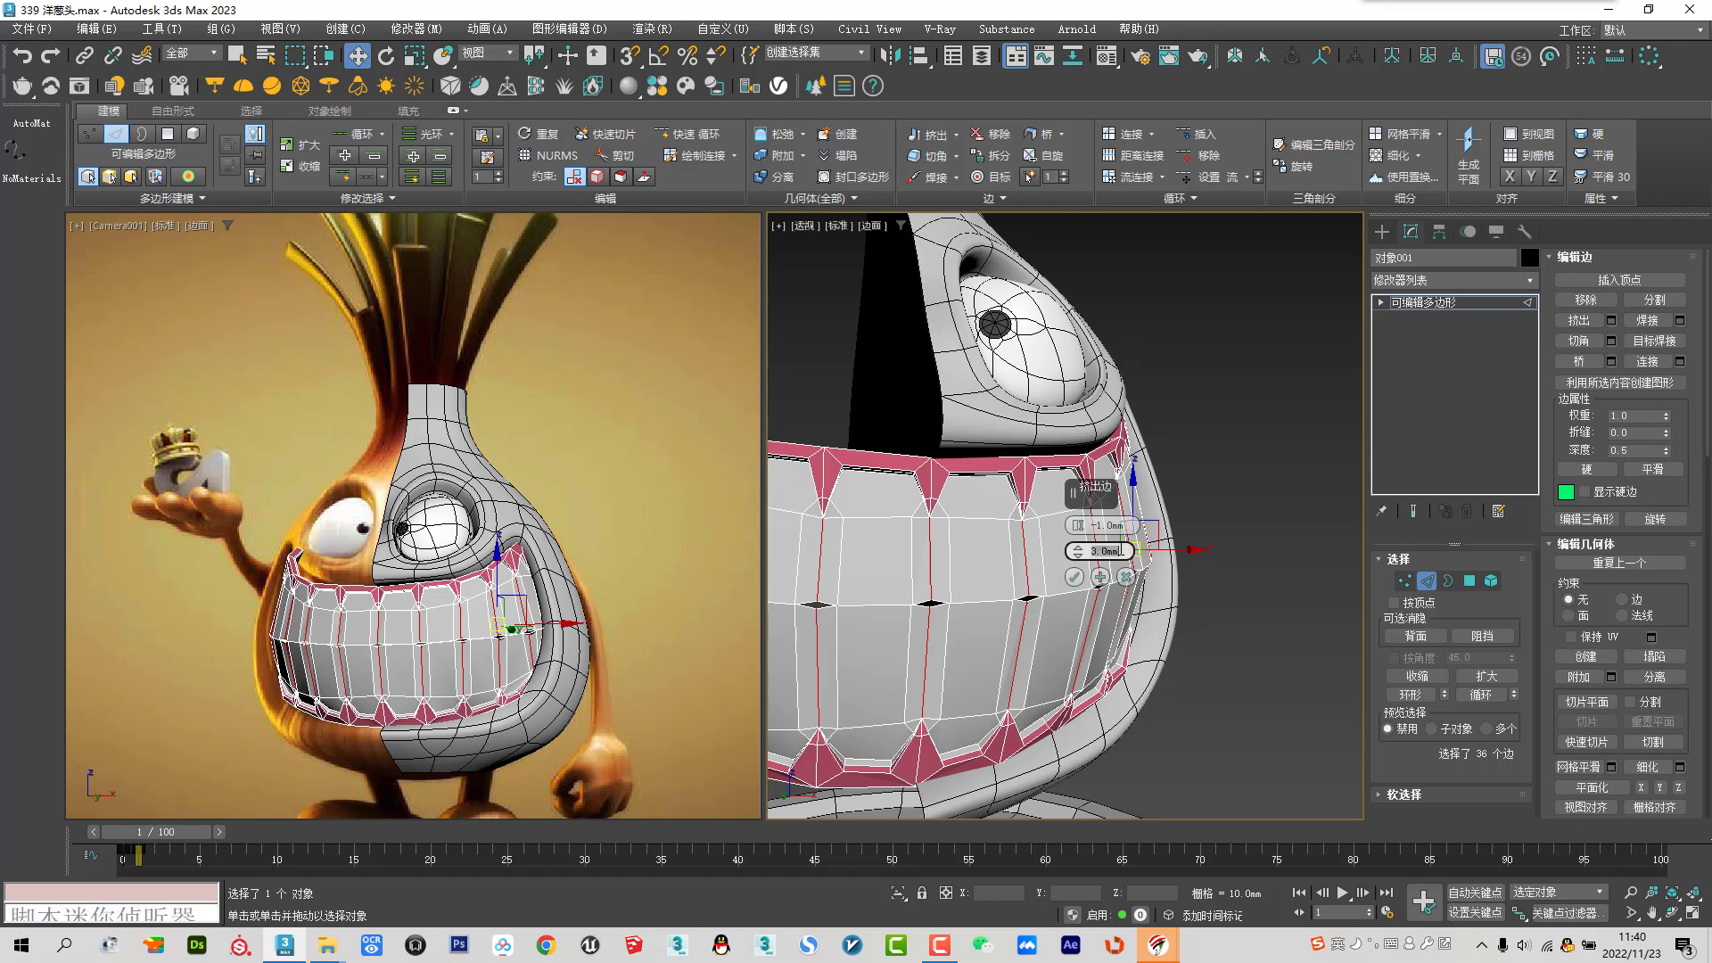
{"action": "type", "text": "2"}
{"action": "key", "text": "Return"}
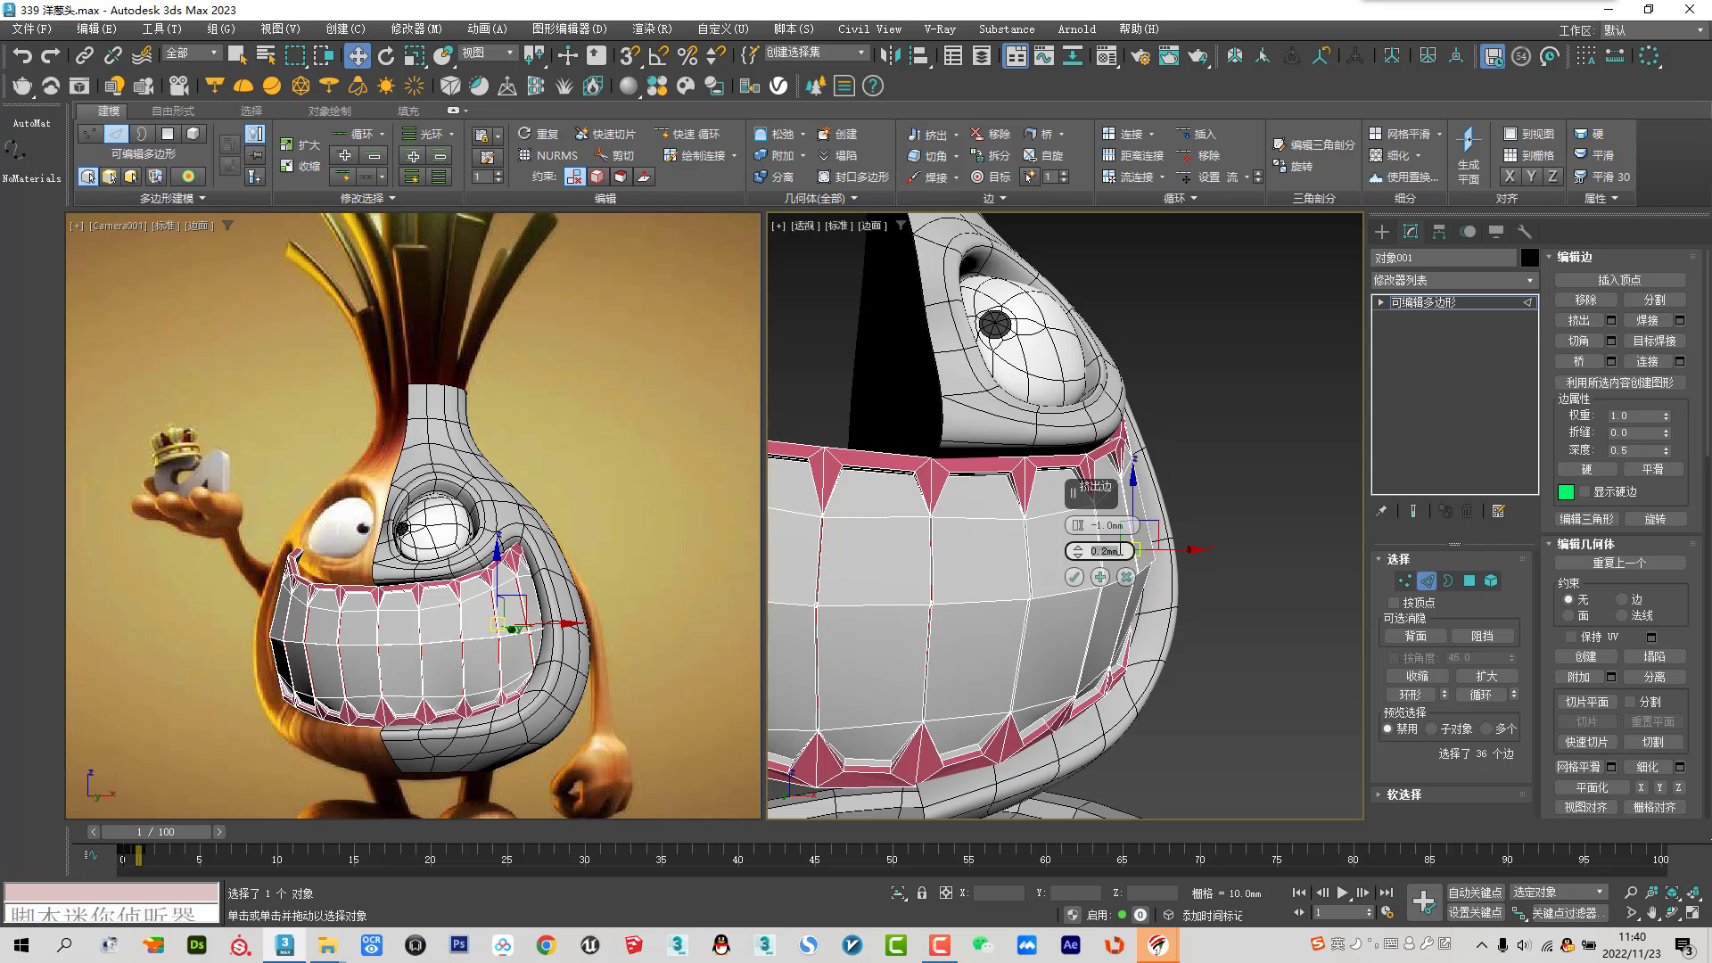
{"action": "left_click", "coordinate": [1075, 577]}
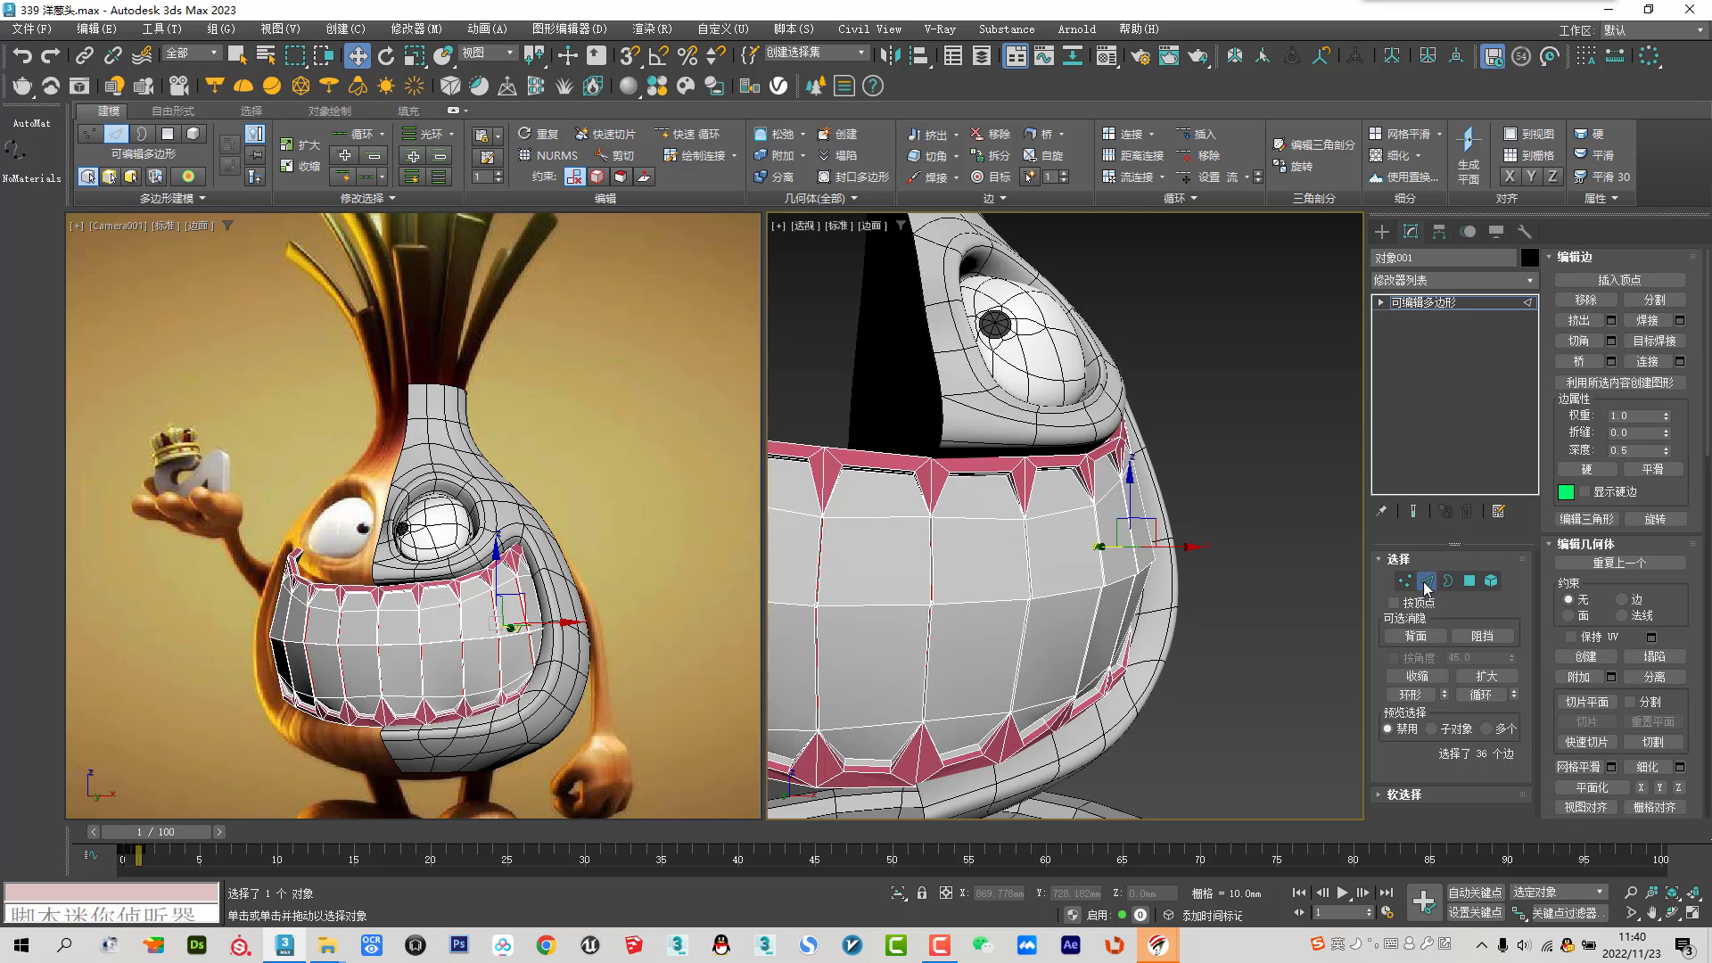
{"action": "left_click", "coordinate": [1427, 580]}
{"action": "scroll", "coordinate": [1310, 642], "scroll_direction": "down", "scroll_amount": 5}
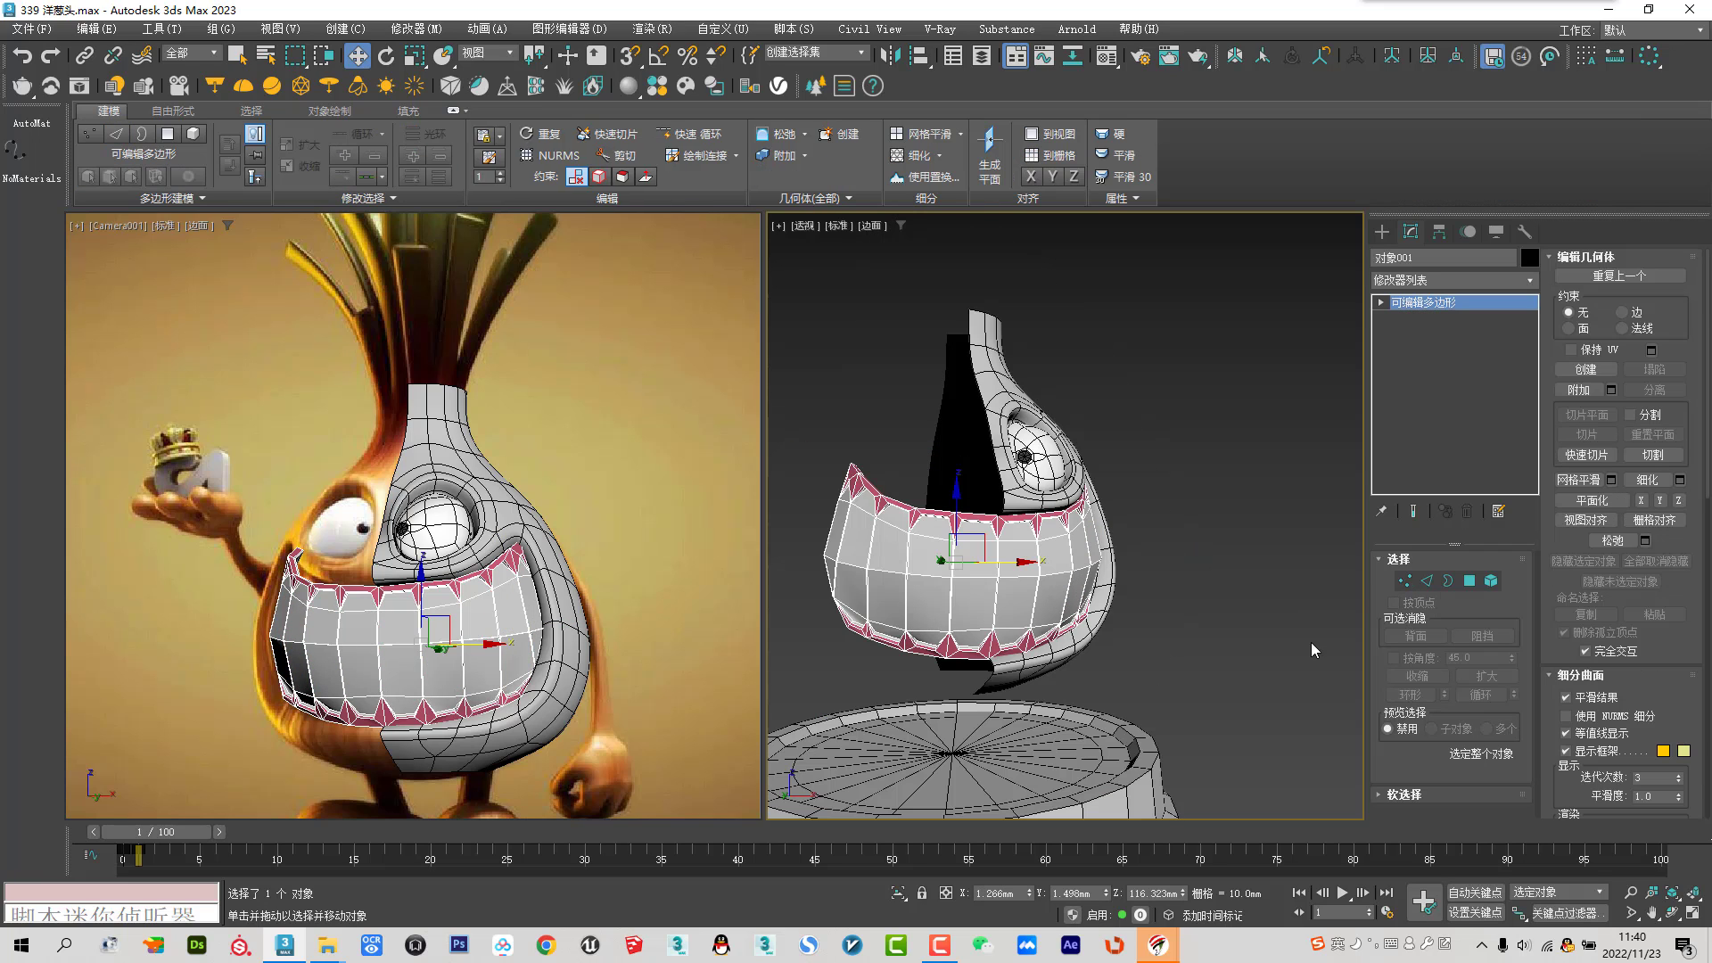
{"action": "left_click", "coordinate": [1566, 716]}
{"action": "scroll", "coordinate": [1071, 577], "scroll_direction": "up", "scroll_amount": 3}
{"action": "key", "text": "F4"}
{"action": "scroll", "coordinate": [1071, 577], "scroll_direction": "down", "scroll_amount": 2}
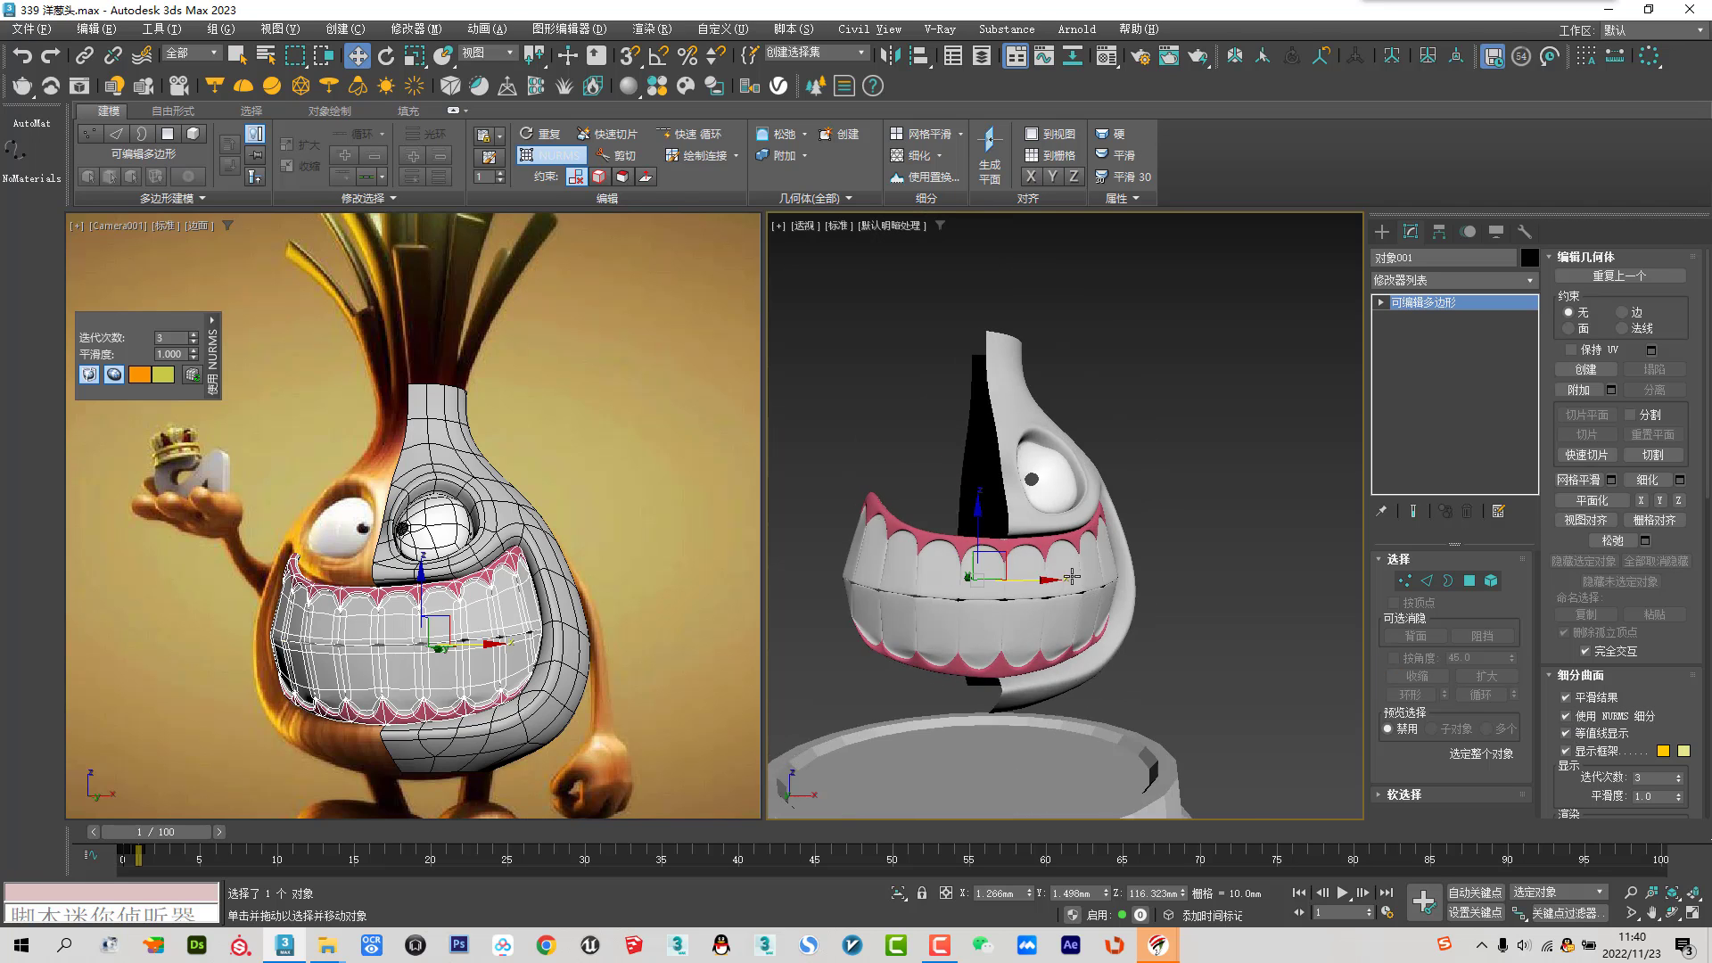
{"action": "middle_click_drag", "start_coordinate": [1071, 577], "coordinate": [1034, 543], "text": "alt"}
{"action": "scroll", "coordinate": [1030, 544], "scroll_direction": "up", "scroll_amount": 2}
{"action": "scroll", "coordinate": [1026, 549], "scroll_direction": "up", "scroll_amount": 2}
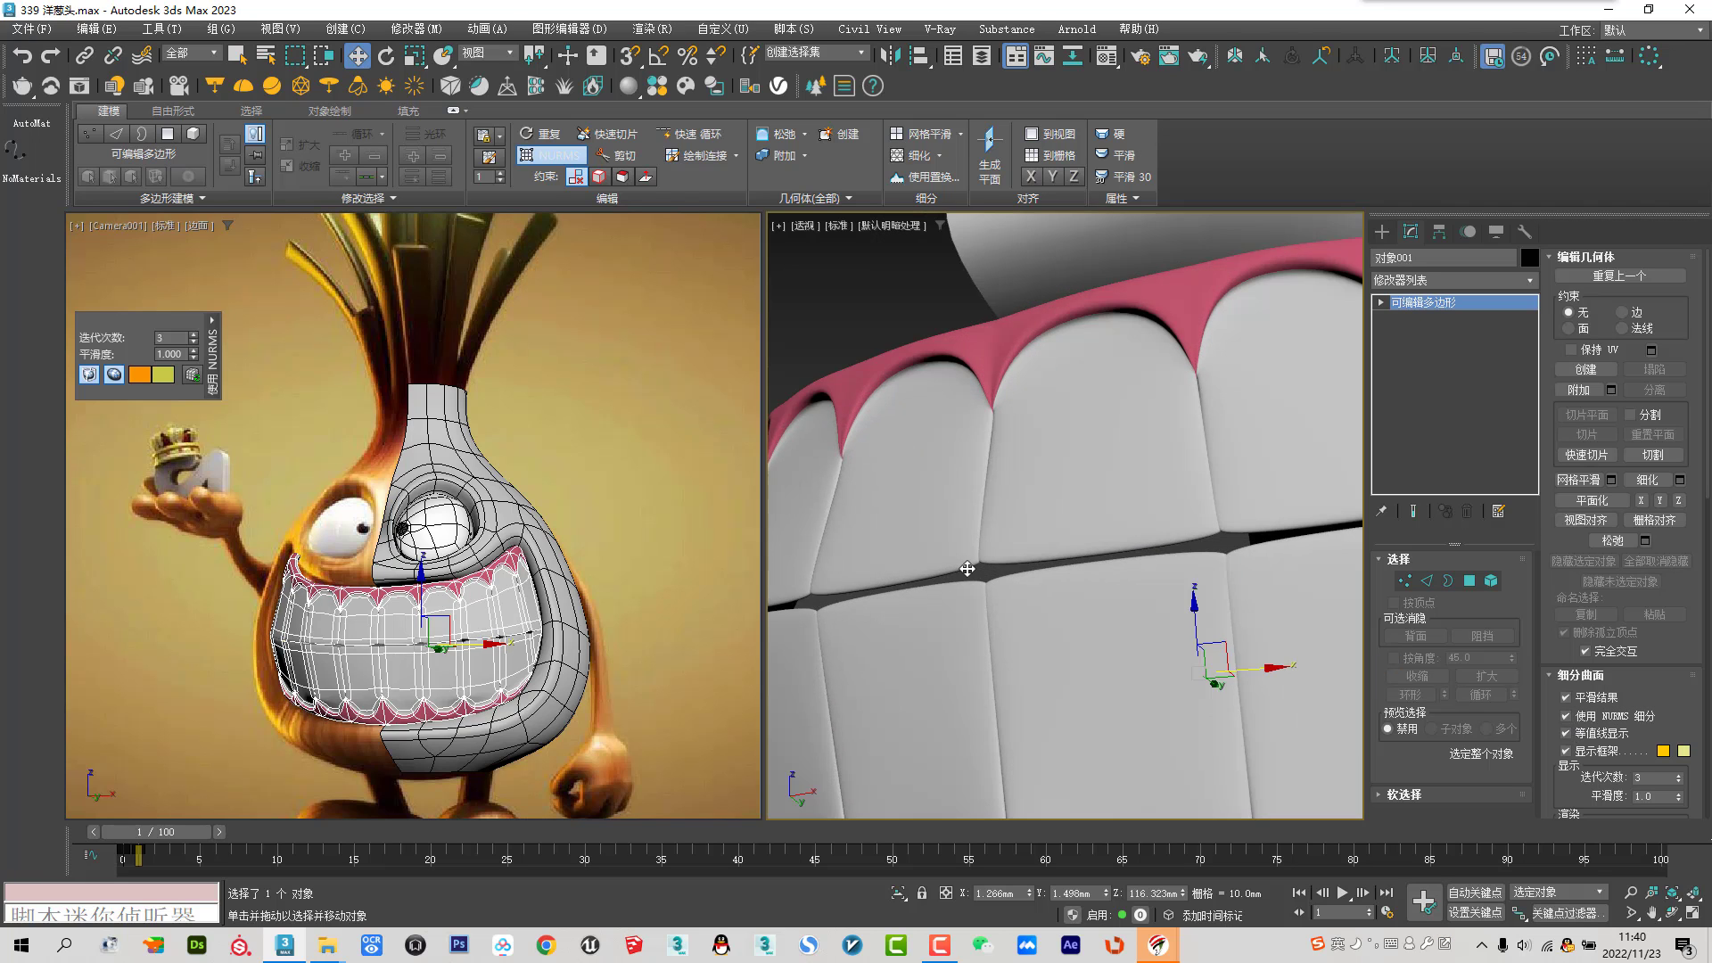
{"action": "scroll", "coordinate": [986, 543], "scroll_direction": "down", "scroll_amount": 3}
{"action": "middle_click_drag", "start_coordinate": [986, 543], "coordinate": [1006, 559], "text": "alt"}
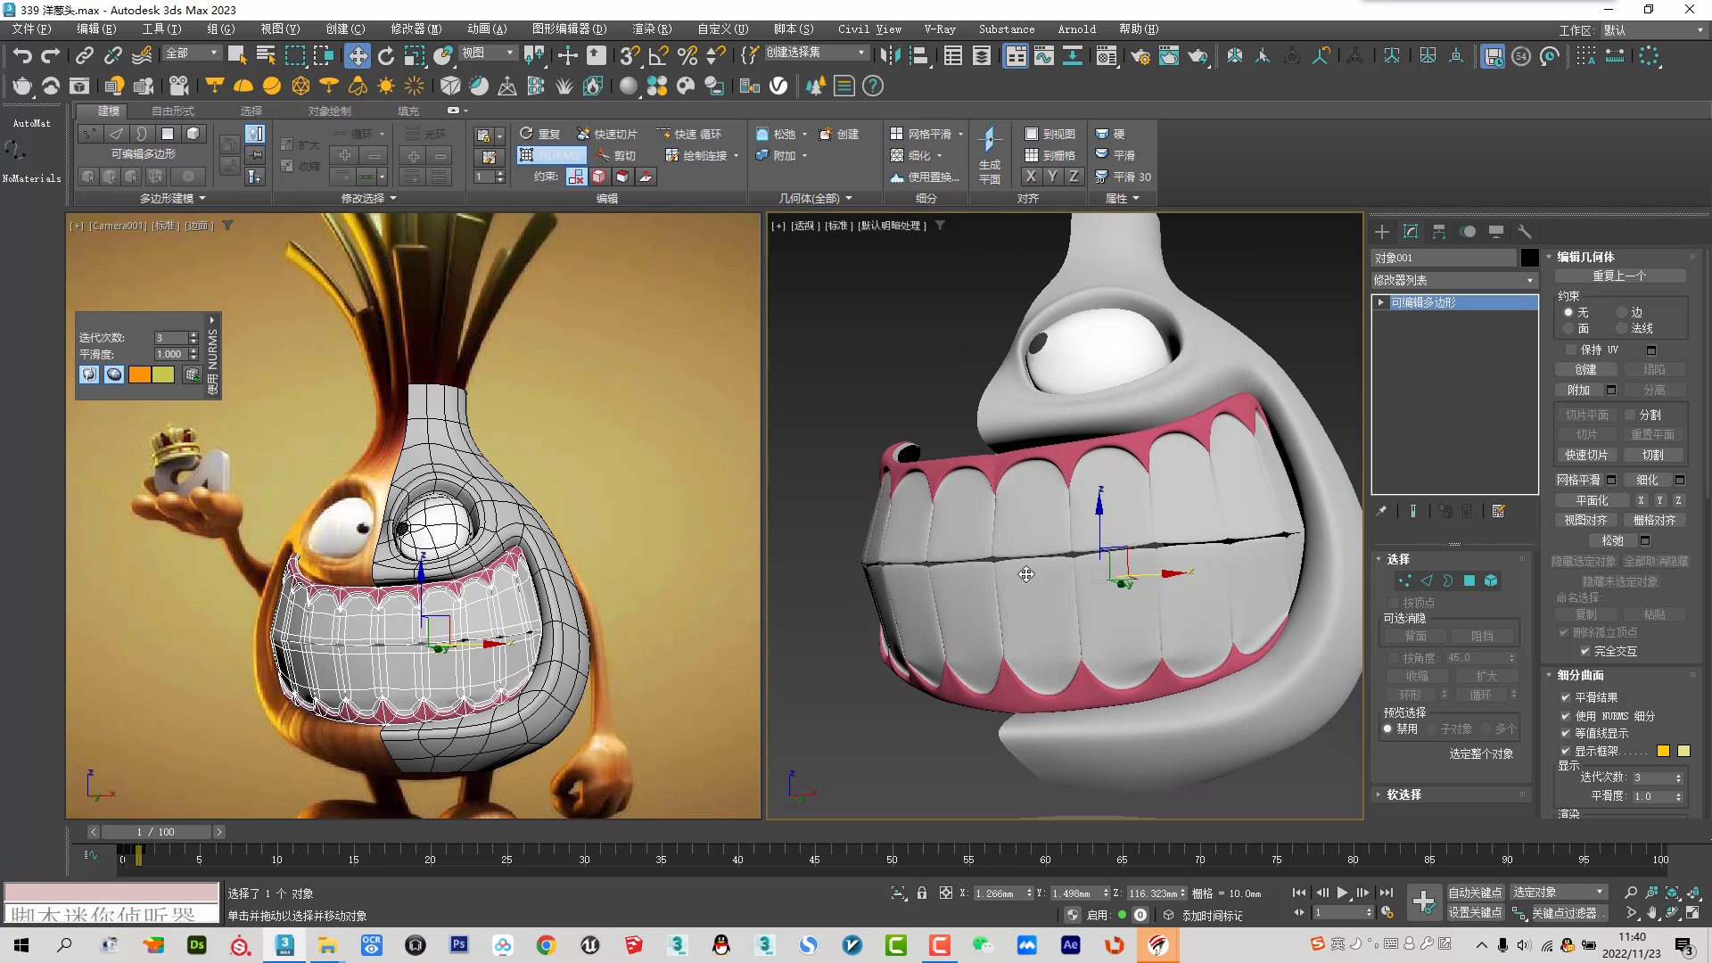
{"action": "scroll", "coordinate": [1006, 559], "scroll_direction": "up", "scroll_amount": 2}
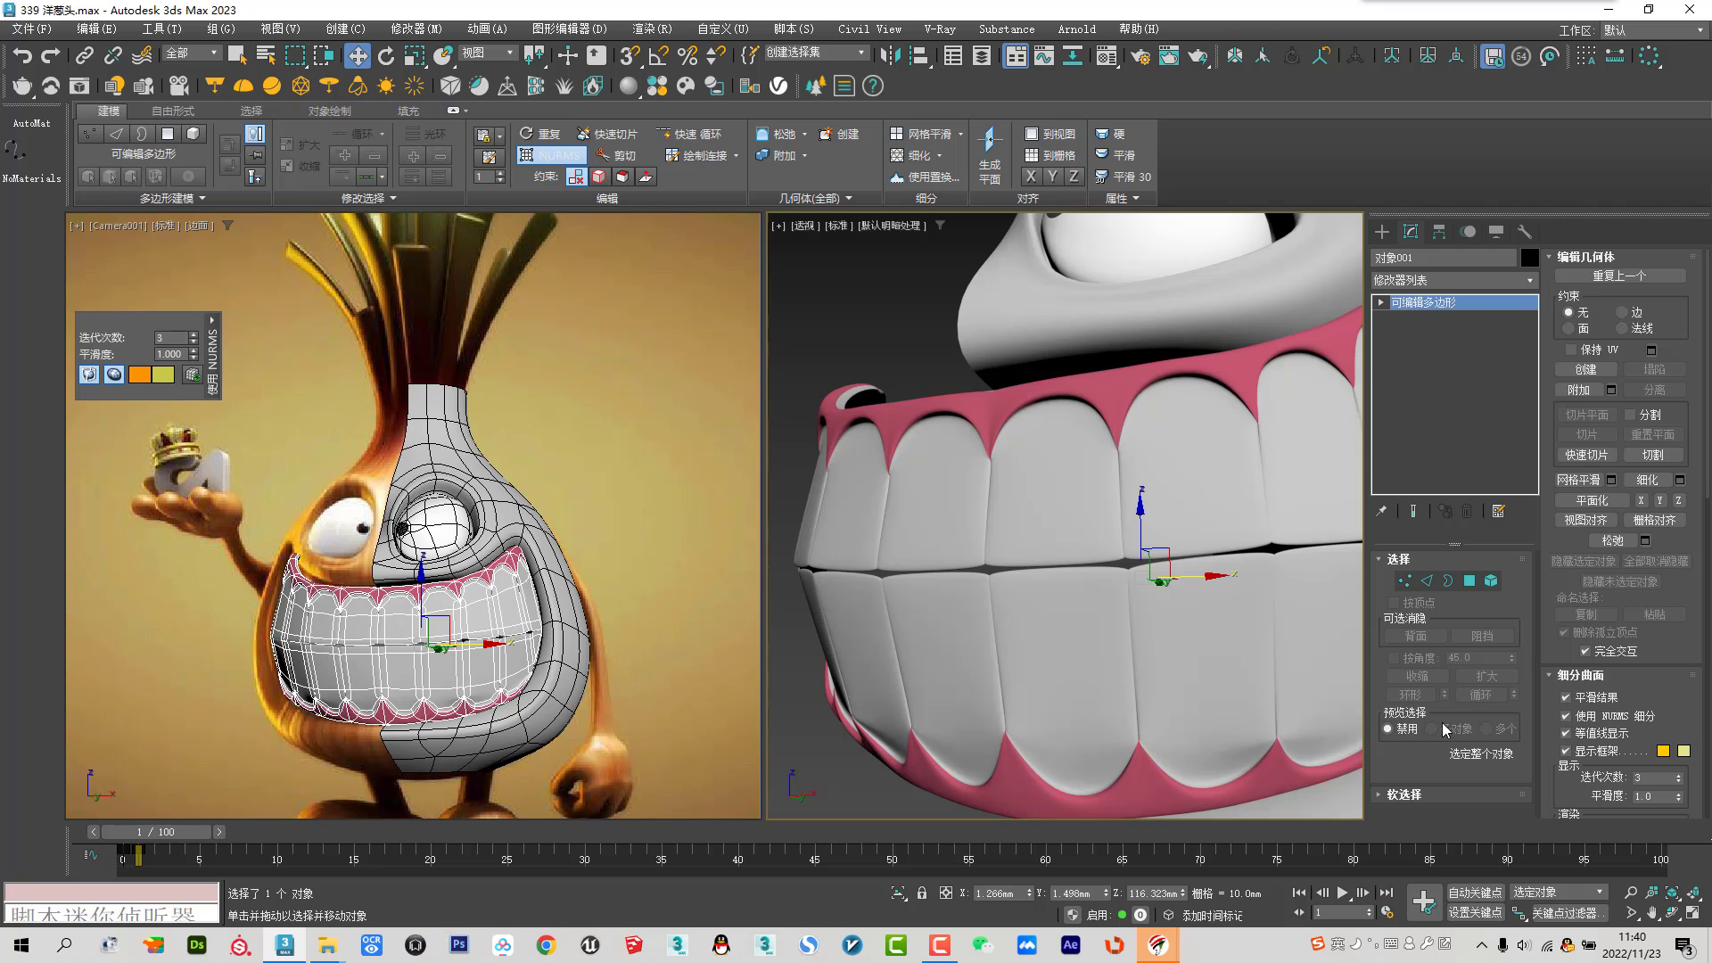
{"action": "scroll", "coordinate": [1296, 677], "scroll_direction": "down", "scroll_amount": 3}
{"action": "mouse_move", "coordinate": [1296, 677]}
{"action": "middle_mouse_down", "text": "alt"}
{"action": "mouse_move", "coordinate": [1148, 568]}
{"action": "mouse_move", "coordinate": [1183, 576]}
{"action": "middle_mouse_up", "text": "alt"}
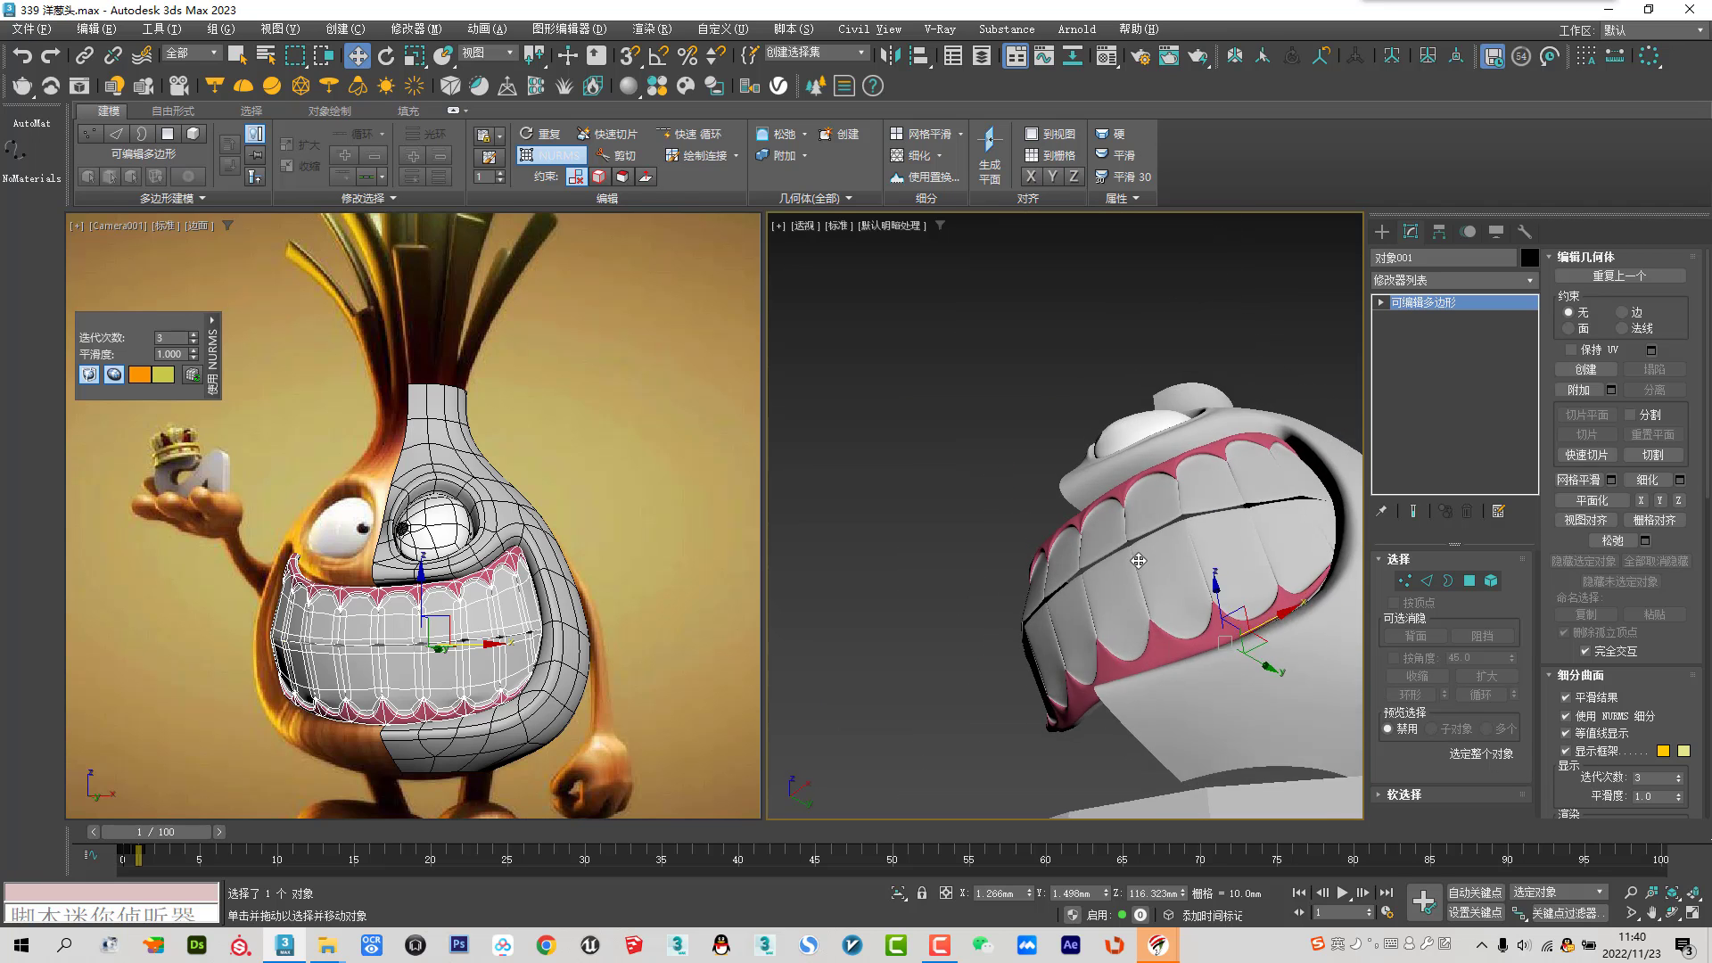
{"action": "scroll", "coordinate": [1183, 576], "scroll_direction": "up", "scroll_amount": 3}
{"action": "key", "text": "F4"}
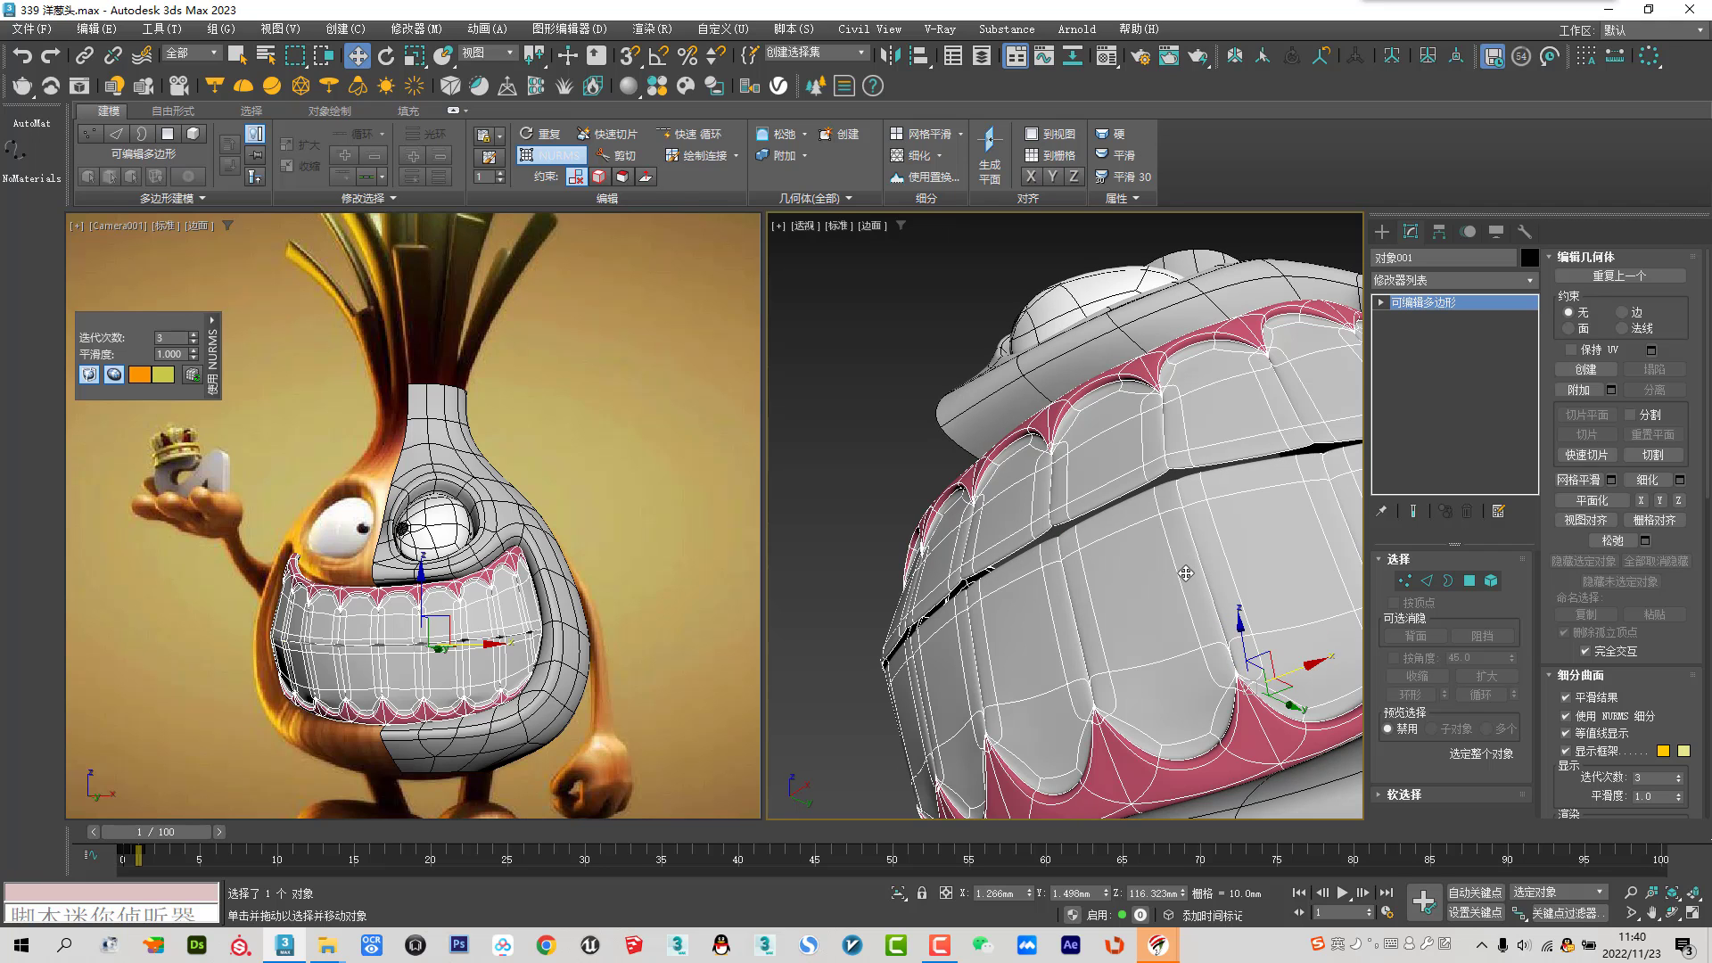
{"action": "left_click", "coordinate": [1565, 716]}
{"action": "scroll", "coordinate": [1043, 519], "scroll_direction": "up", "scroll_amount": 5}
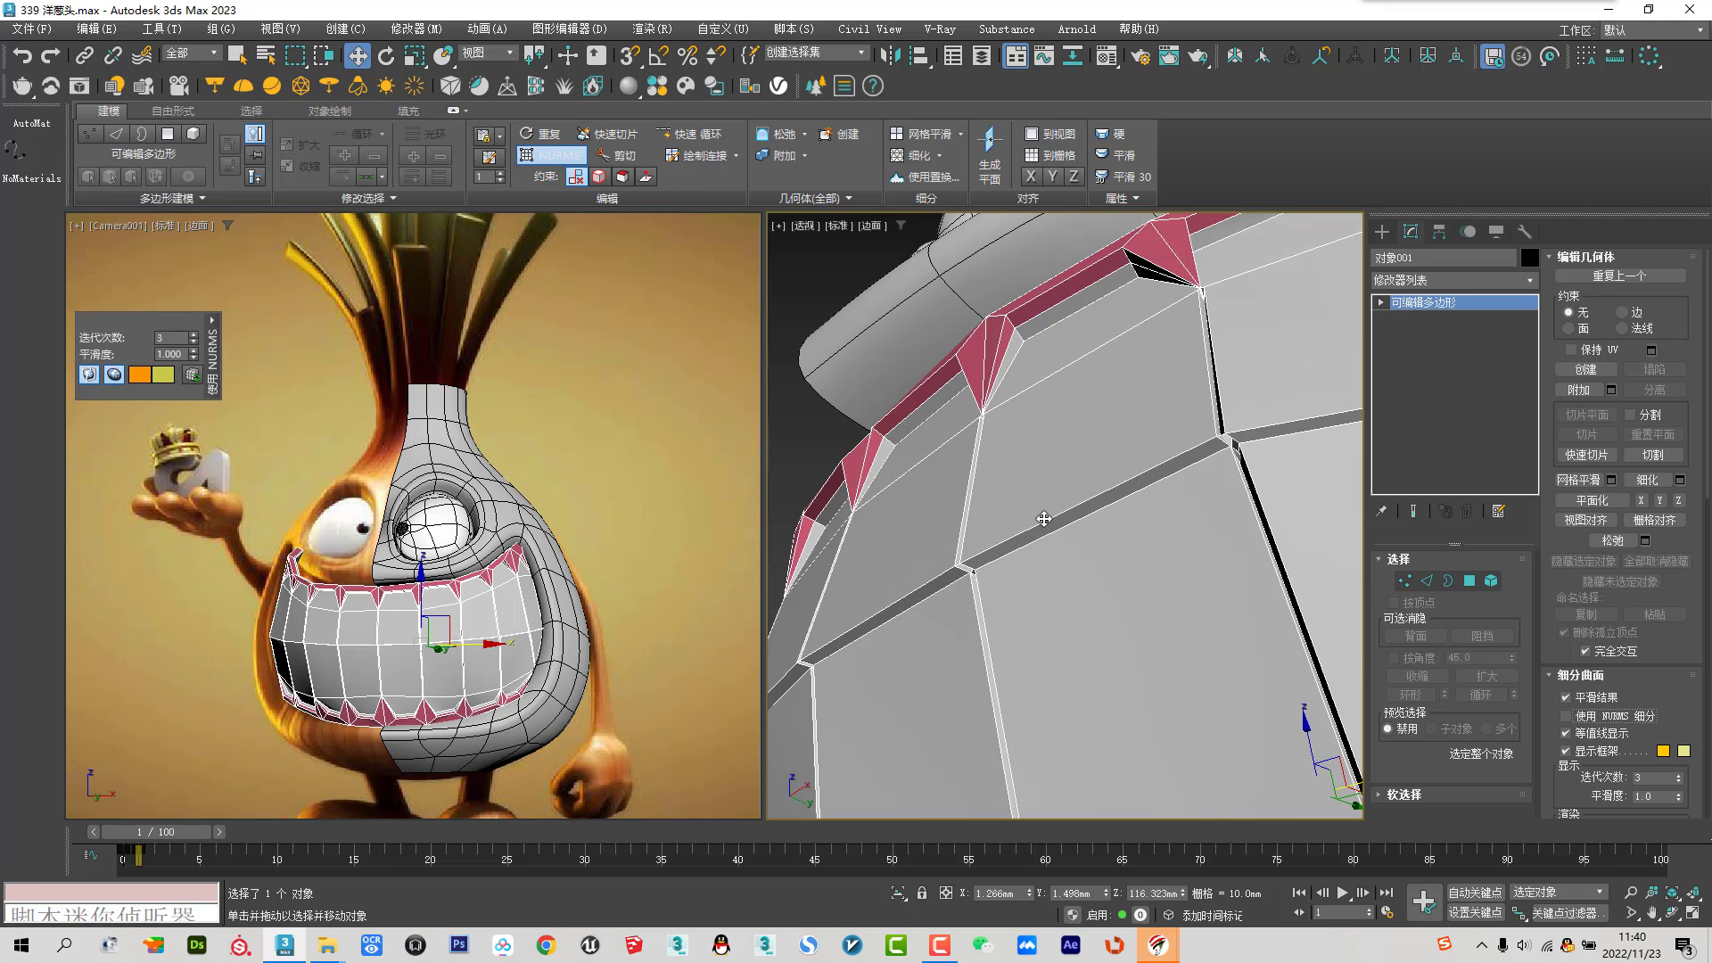
{"action": "scroll", "coordinate": [1010, 543], "scroll_direction": "down", "scroll_amount": 3}
{"action": "middle_click_drag", "start_coordinate": [1062, 561], "coordinate": [1084, 572], "text": "alt"}
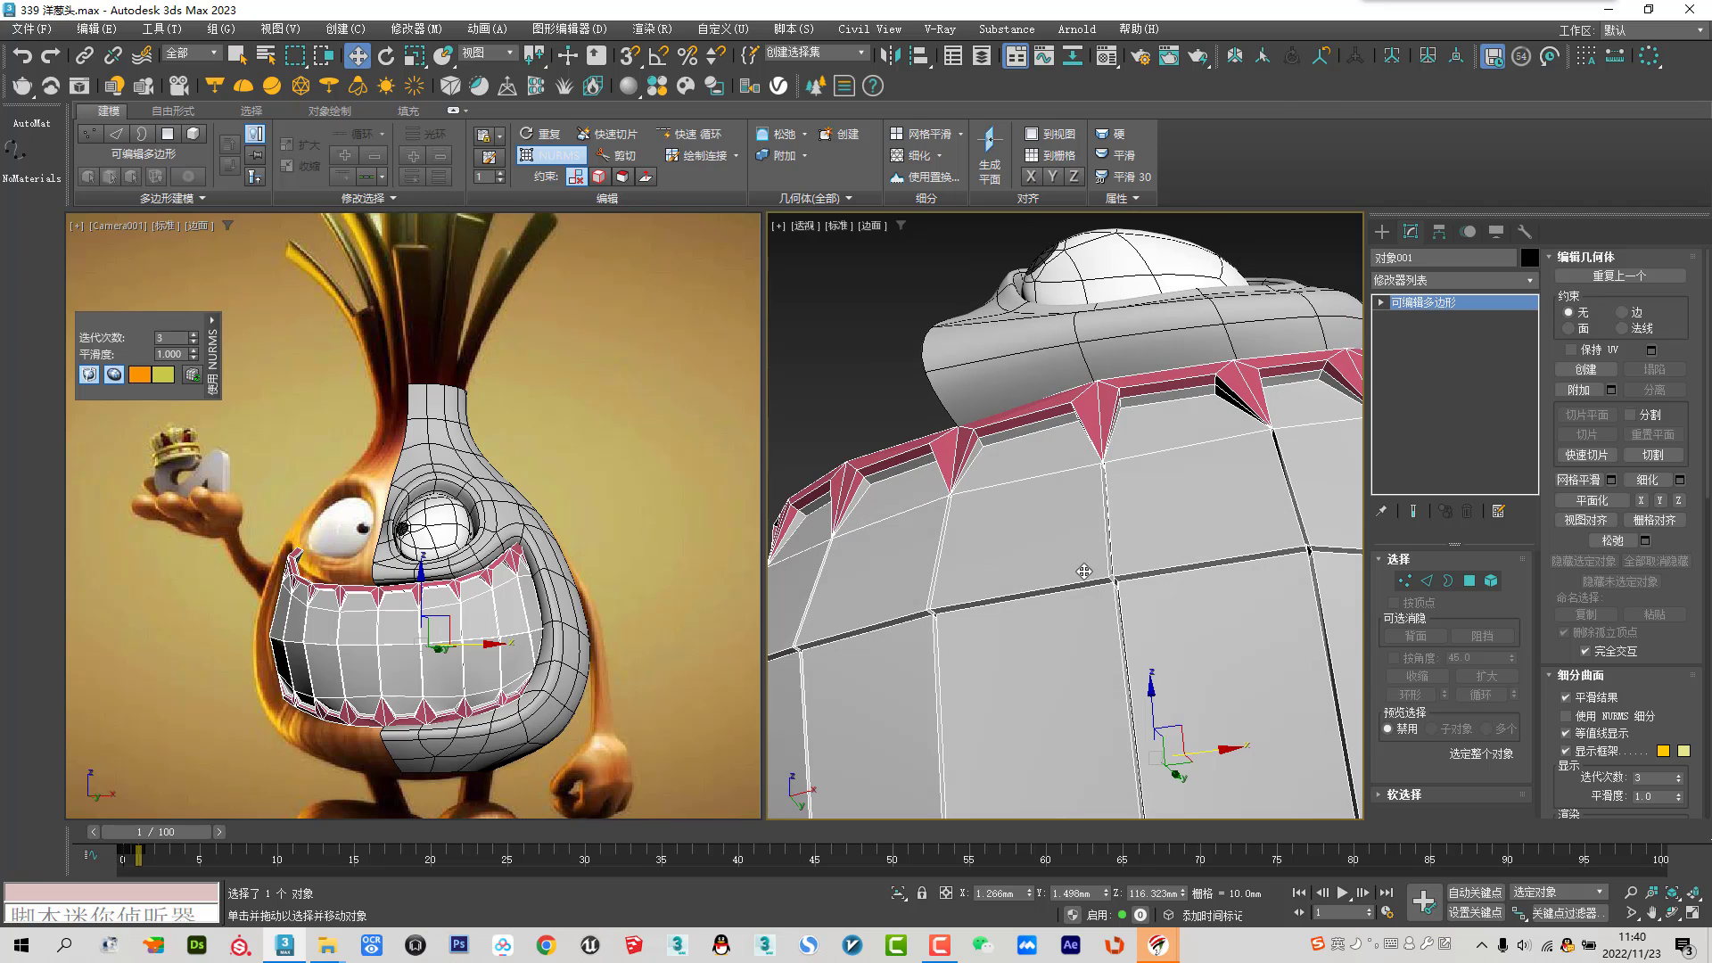
Chamfer the edge loop between upper and lower teeth by 0.2mm
{"action": "left_click", "coordinate": [1428, 581]}
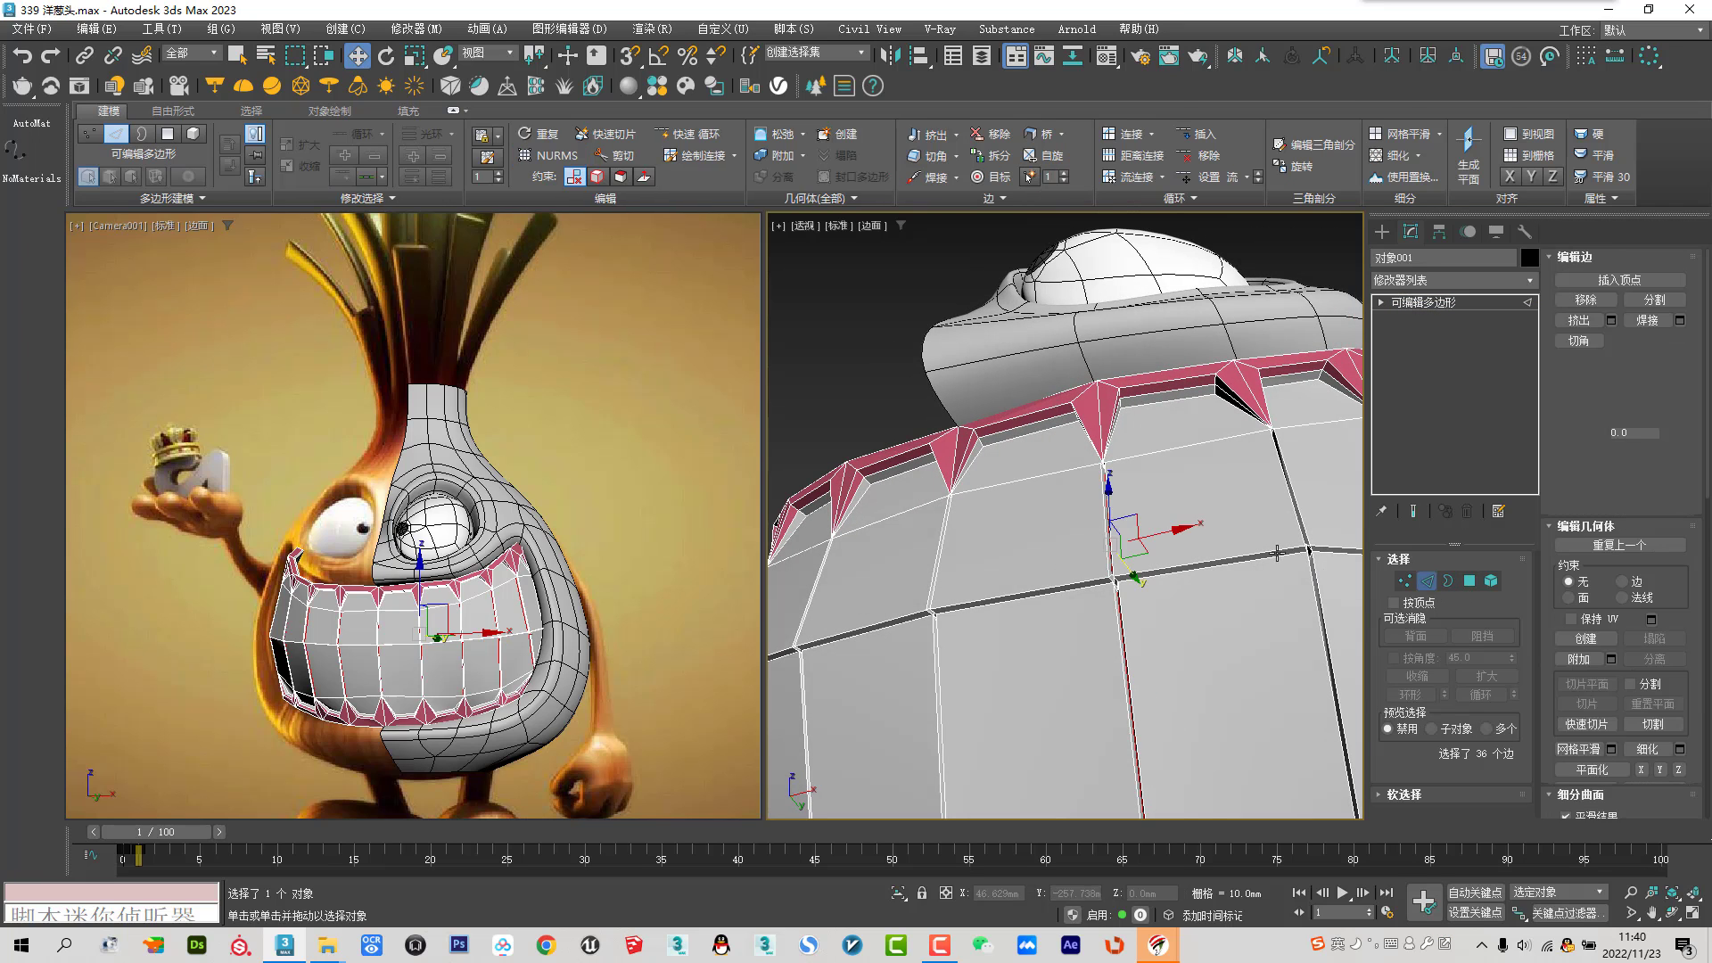
{"action": "double_click", "coordinate": [1197, 571]}
{"action": "scroll", "coordinate": [1197, 584], "scroll_direction": "down", "scroll_amount": 5}
{"action": "middle_click_drag", "start_coordinate": [1197, 584], "coordinate": [1272, 399], "text": "alt"}
{"action": "scroll", "coordinate": [1201, 559], "scroll_direction": "up", "scroll_amount": 6}
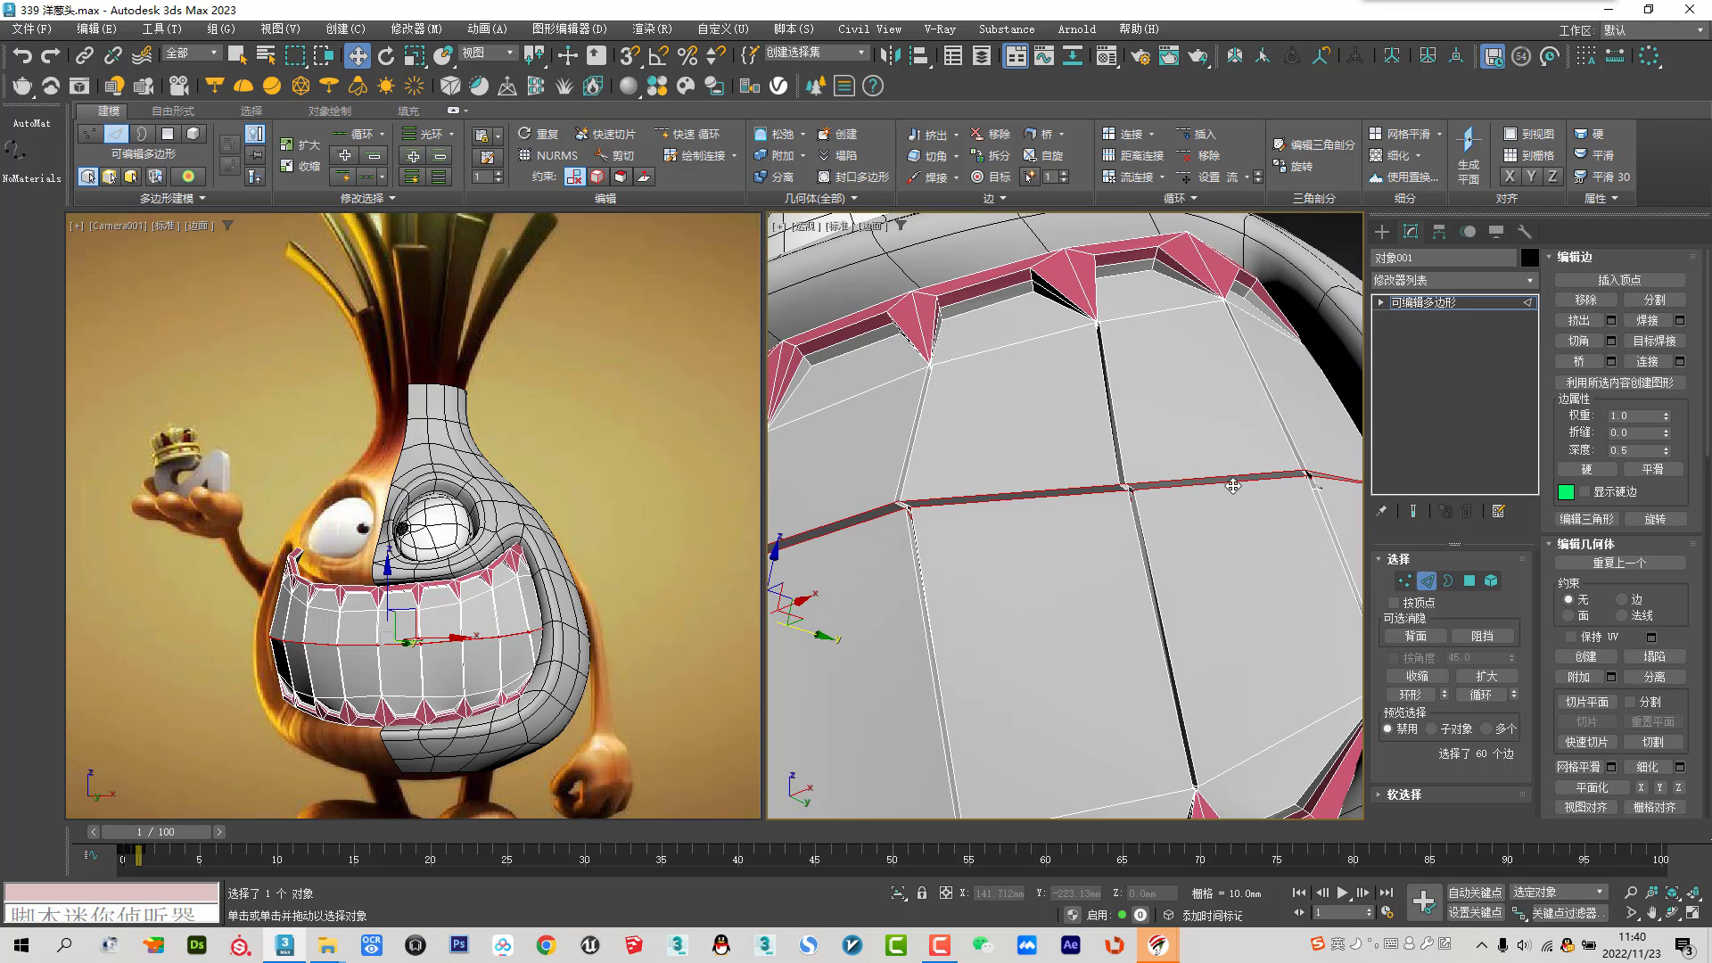
{"action": "left_click", "coordinate": [1611, 341]}
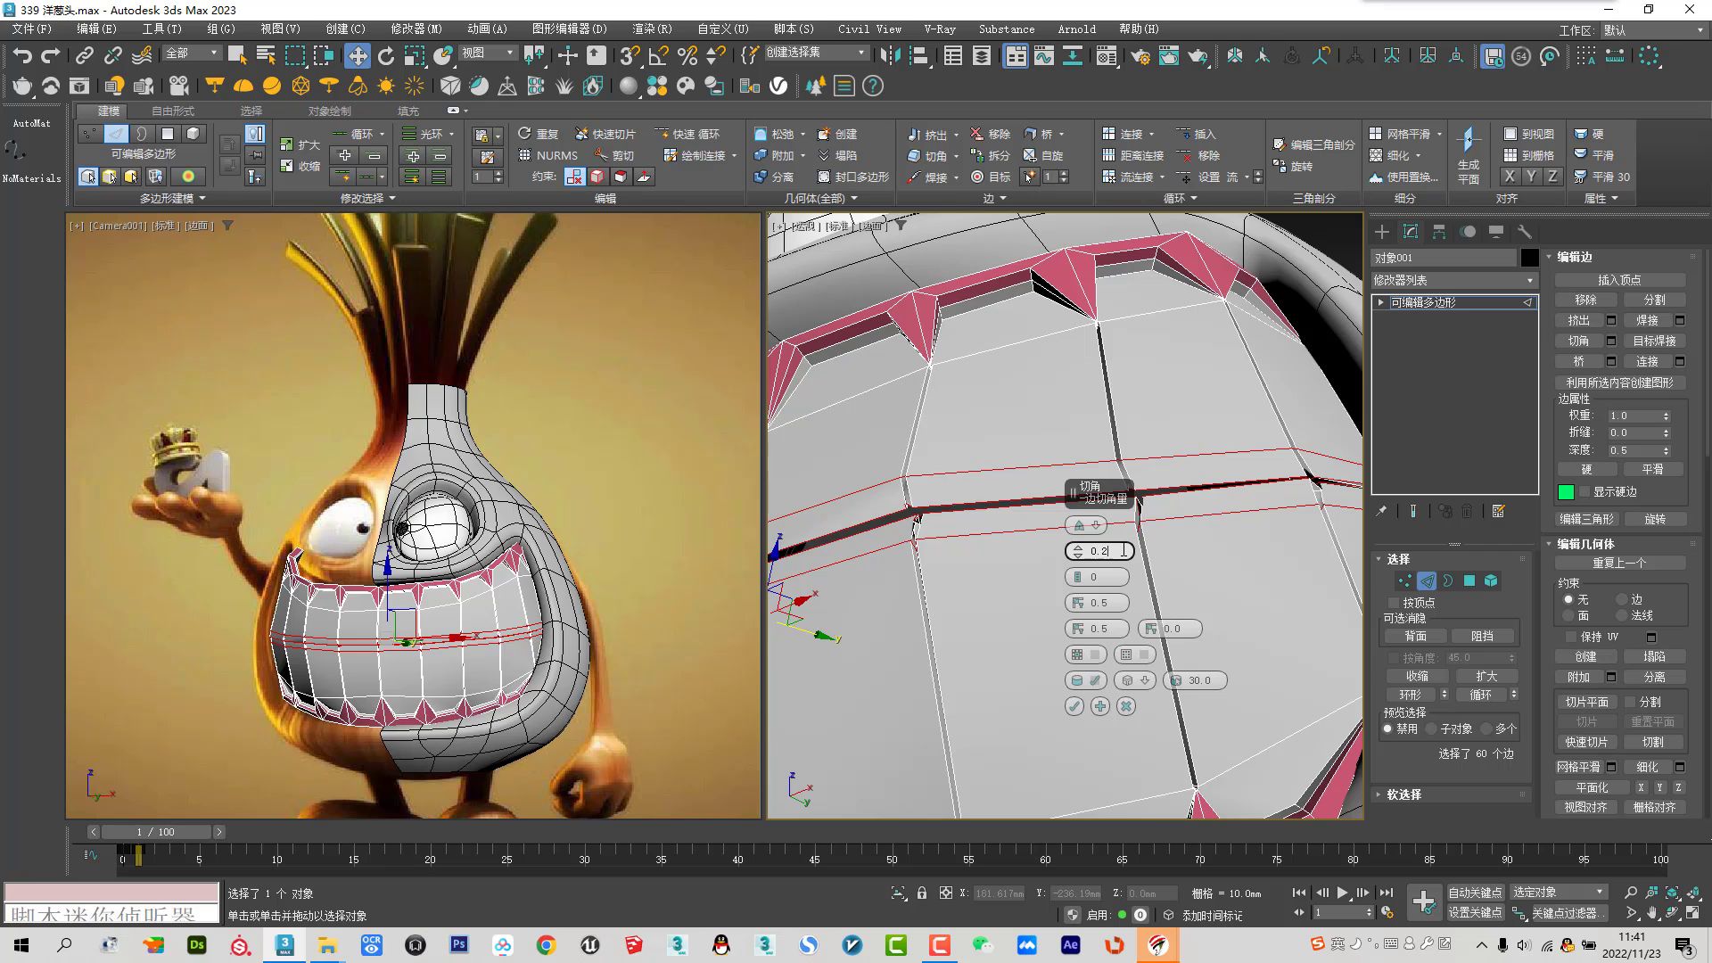
{"action": "key", "text": "Return"}
{"action": "left_click", "coordinate": [1075, 708]}
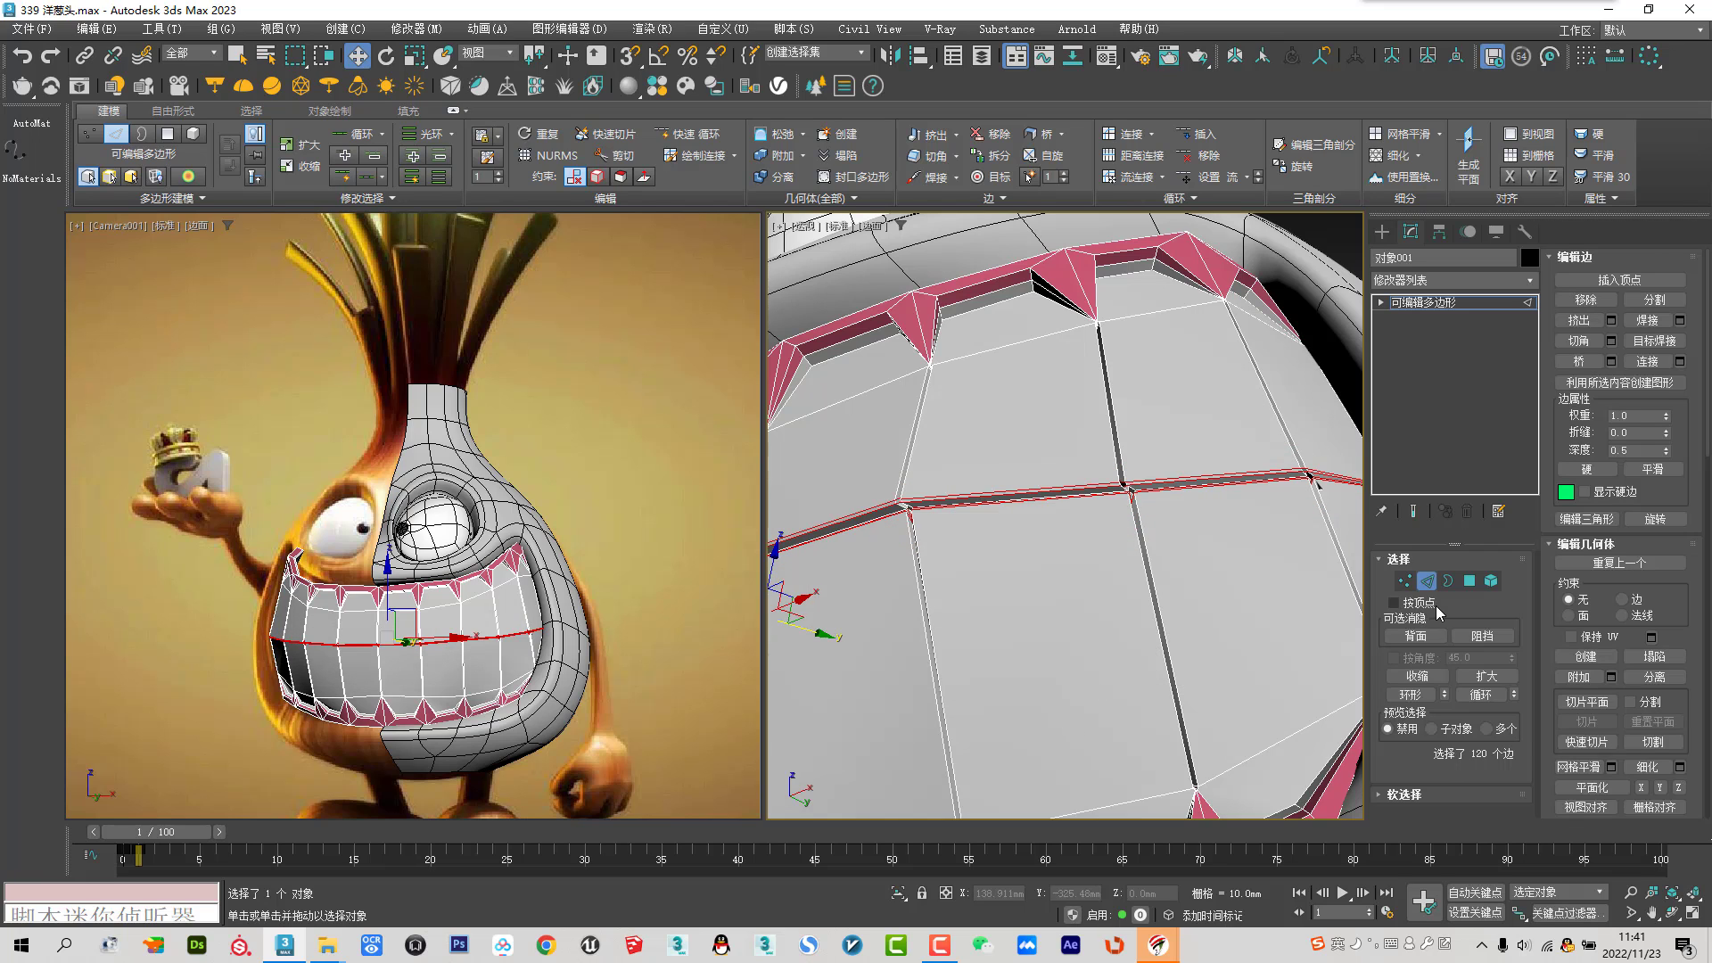
{"action": "left_click", "coordinate": [1427, 580]}
Preview smoothing on the chamfered teeth with Ctrl+Backspace, then turn it off
{"action": "scroll", "coordinate": [1284, 607], "scroll_direction": "down", "scroll_amount": 3}
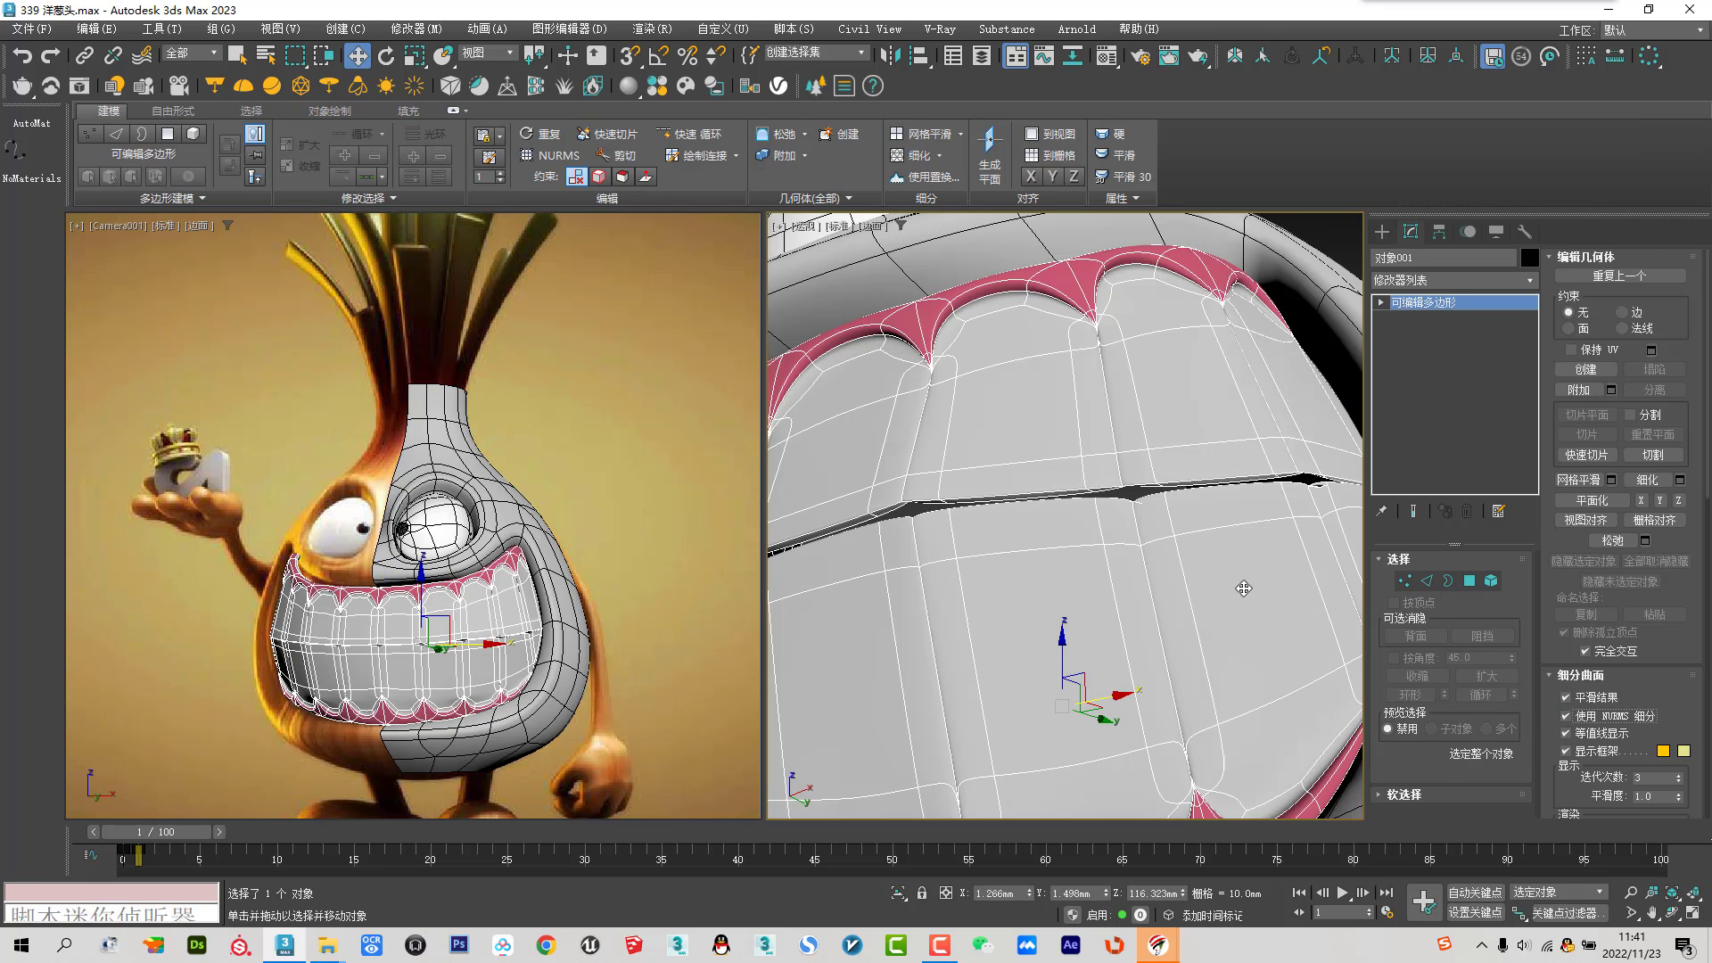
{"action": "scroll", "coordinate": [1036, 547], "scroll_direction": "down", "scroll_amount": 3}
{"action": "key", "text": "ctrl+BackSpace"}
{"action": "key", "text": "F4"}
{"action": "mouse_move", "coordinate": [1036, 548]}
{"action": "middle_mouse_down", "text": "alt"}
{"action": "mouse_move", "coordinate": [1138, 563]}
{"action": "mouse_move", "coordinate": [995, 501]}
{"action": "middle_mouse_up", "text": "alt"}
{"action": "scroll", "coordinate": [1138, 563], "scroll_direction": "up", "scroll_amount": 3}
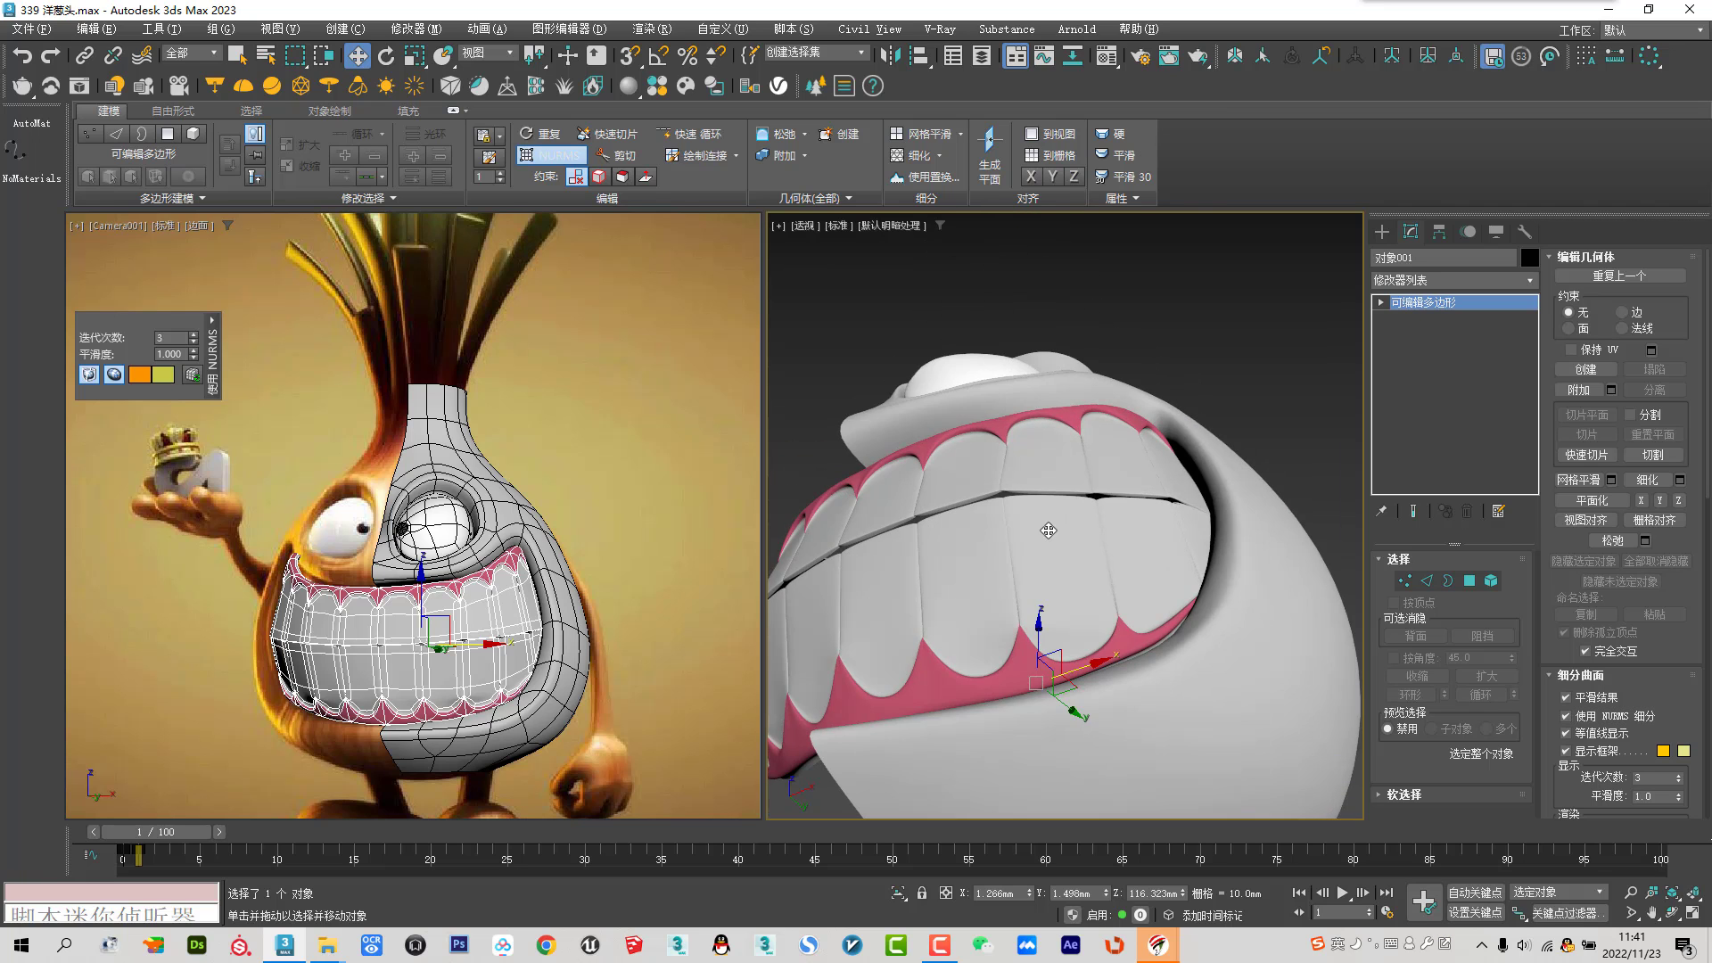
{"action": "scroll", "coordinate": [995, 501], "scroll_direction": "up", "scroll_amount": 4}
{"action": "scroll", "coordinate": [995, 501], "scroll_direction": "up", "scroll_amount": 2}
{"action": "key", "text": "ctrl+BackSpace"}
{"action": "key", "text": "F4"}
{"action": "scroll", "coordinate": [1081, 516], "scroll_direction": "down", "scroll_amount": 3}
{"action": "scroll", "coordinate": [1070, 544], "scroll_direction": "up", "scroll_amount": 1}
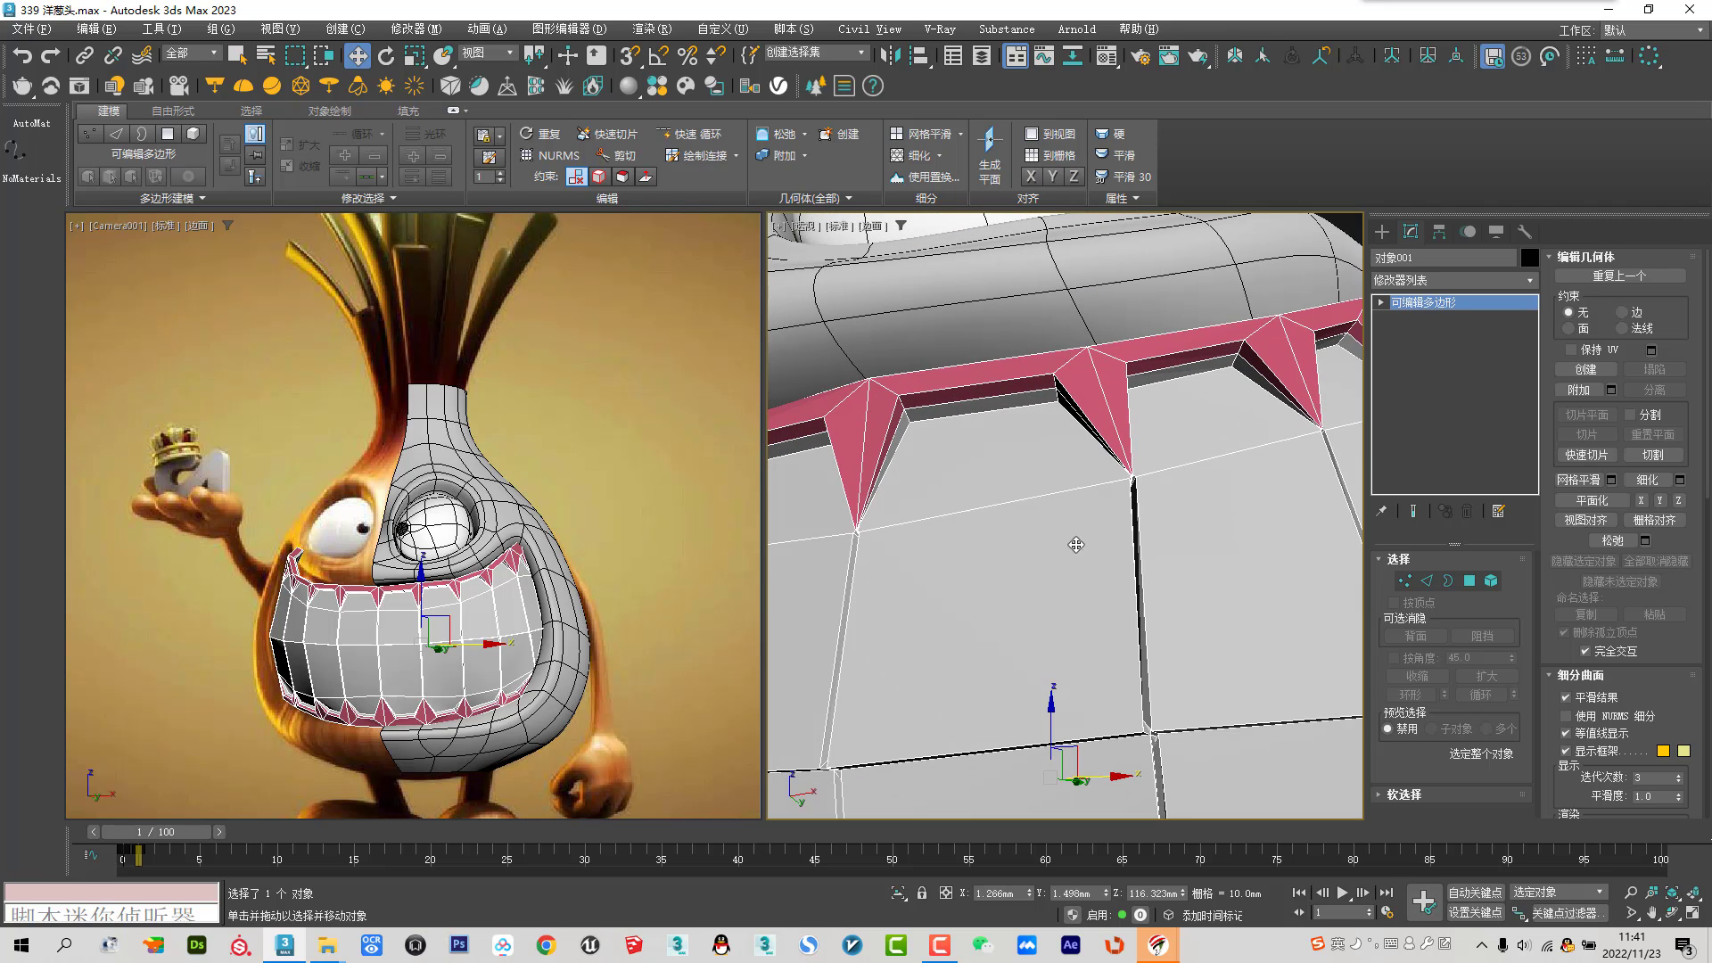
Toggle Use NURMS Subdivision on and off again, checking the teeth from the side
{"action": "left_click", "coordinate": [1578, 716]}
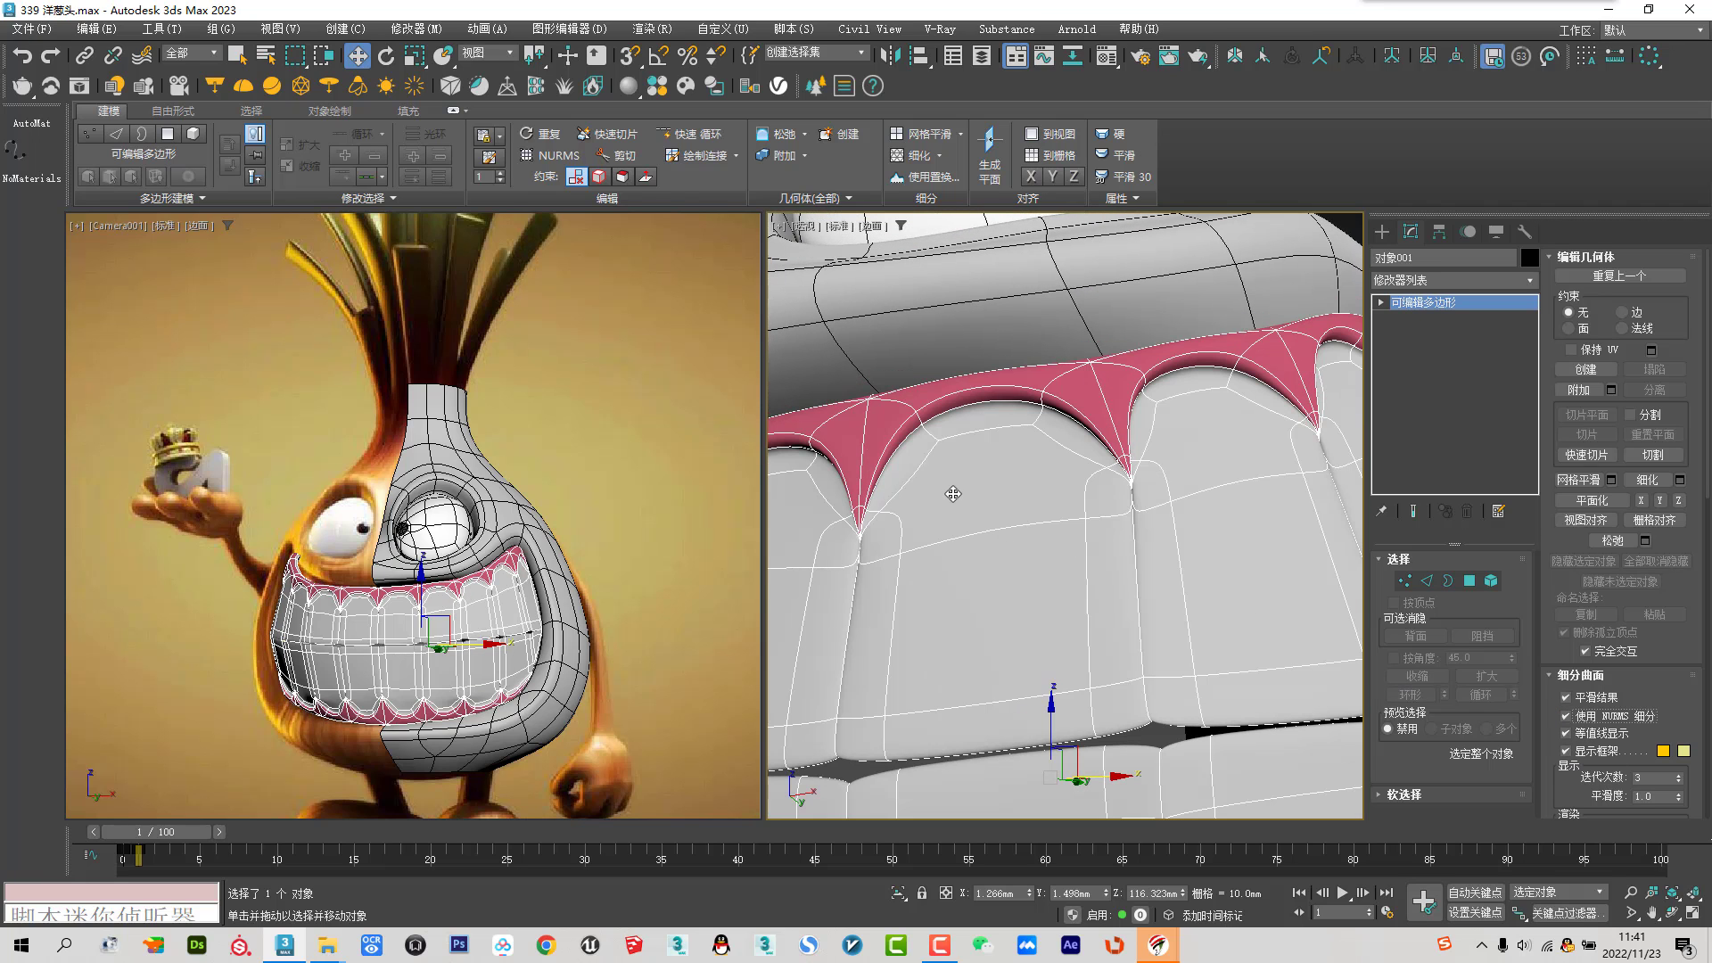
{"action": "key", "text": "F4"}
{"action": "scroll", "coordinate": [954, 492], "scroll_direction": "down", "scroll_amount": 3}
{"action": "key", "text": "ctrl+BackSpace"}
{"action": "scroll", "coordinate": [954, 499], "scroll_direction": "down", "scroll_amount": 2}
{"action": "middle_click_drag", "start_coordinate": [954, 499], "coordinate": [1045, 568], "text": "alt"}
{"action": "left_click", "coordinate": [1605, 723]}
{"action": "key", "text": "F4"}
{"action": "scroll", "coordinate": [940, 488], "scroll_direction": "up", "scroll_amount": 3}
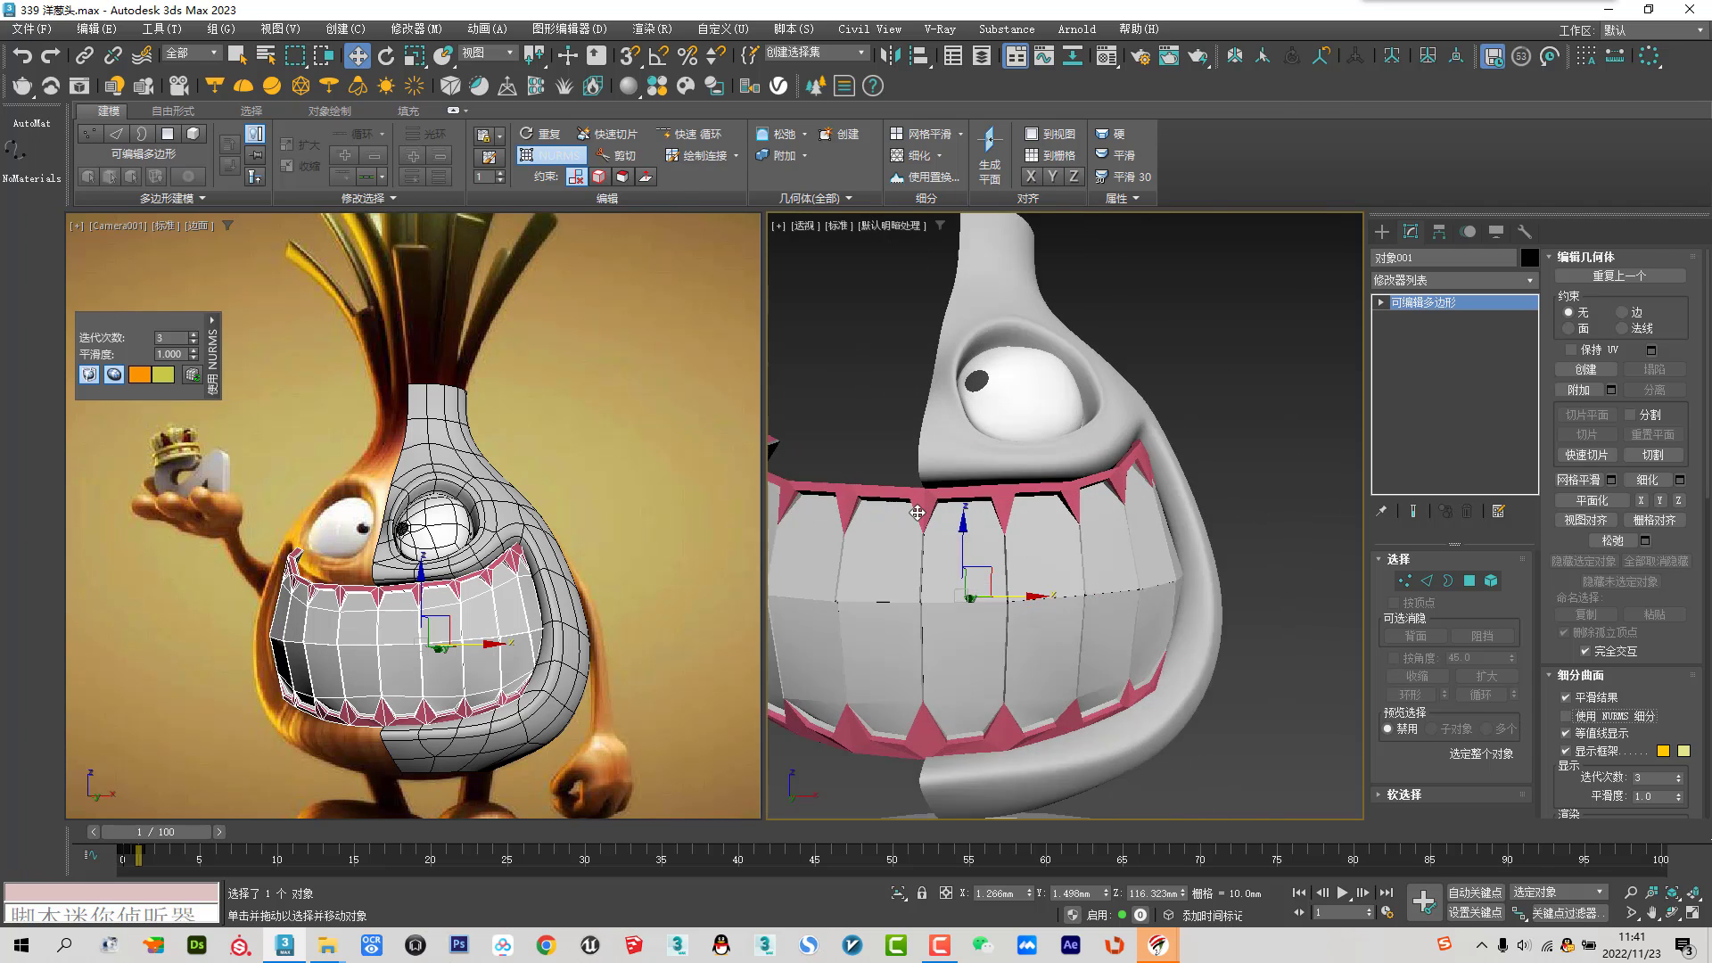
{"action": "scroll", "coordinate": [940, 487], "scroll_direction": "up", "scroll_amount": 5}
{"action": "scroll", "coordinate": [940, 488], "scroll_direction": "up", "scroll_amount": 3}
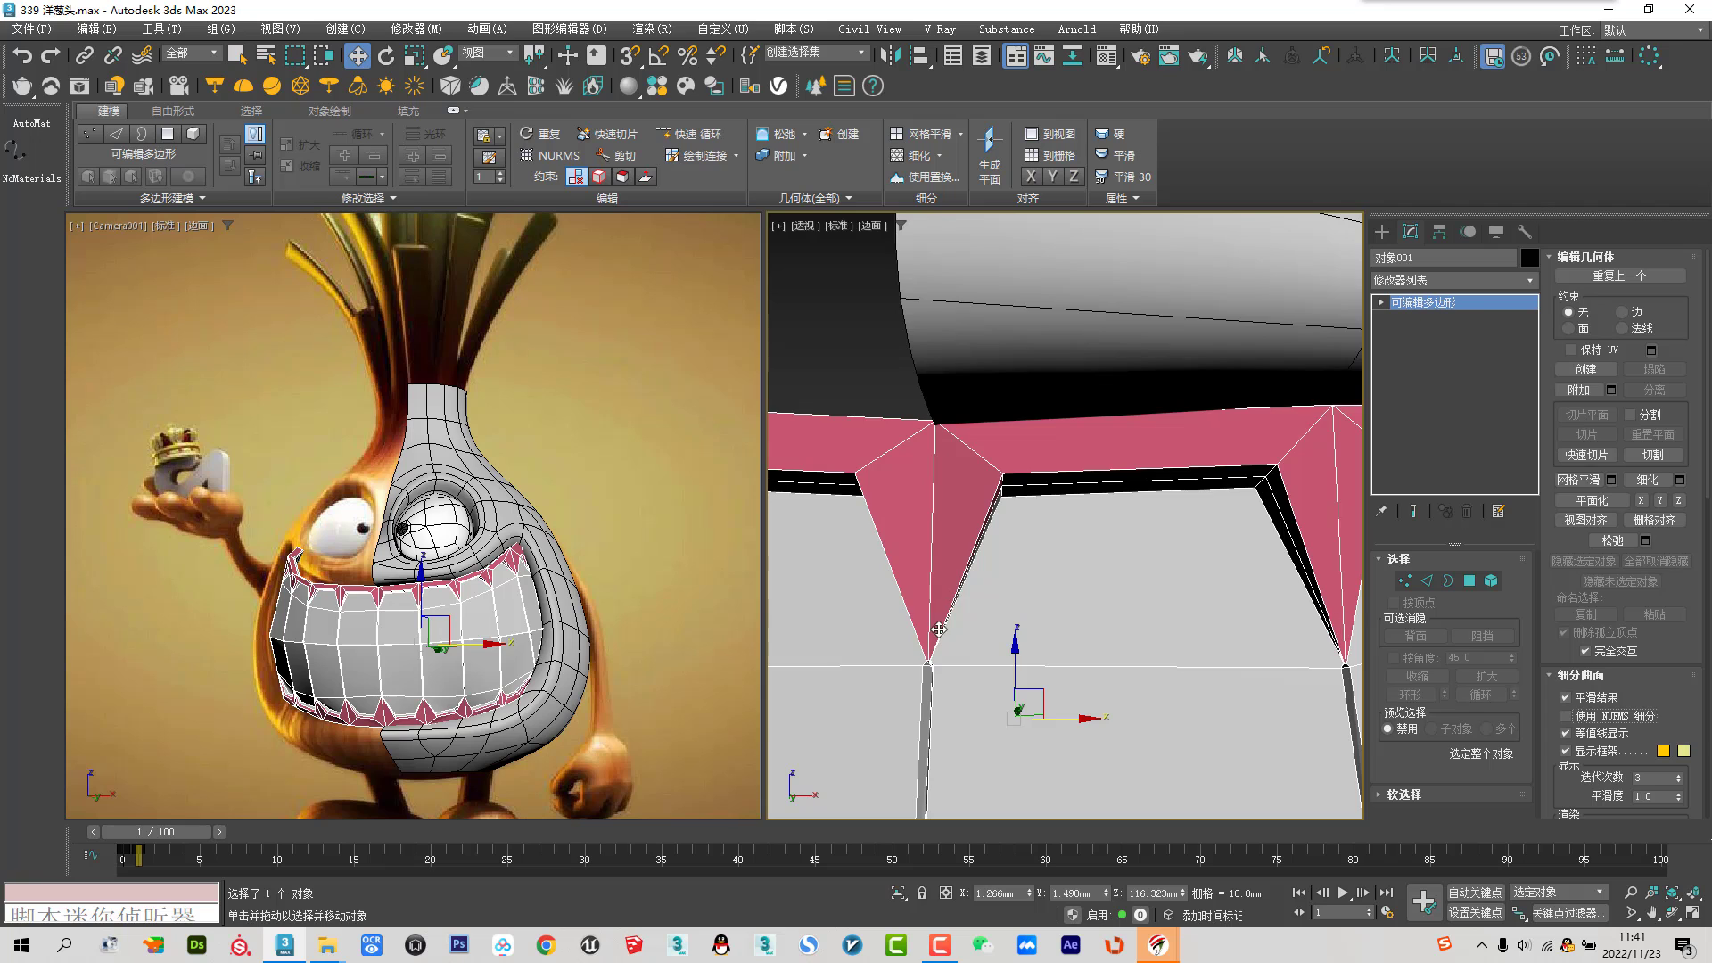
{"action": "scroll", "coordinate": [939, 628], "scroll_direction": "up", "scroll_amount": 3}
In Edge mode, select individual edges running down a tooth tip and below it
{"action": "left_click", "coordinate": [1428, 581]}
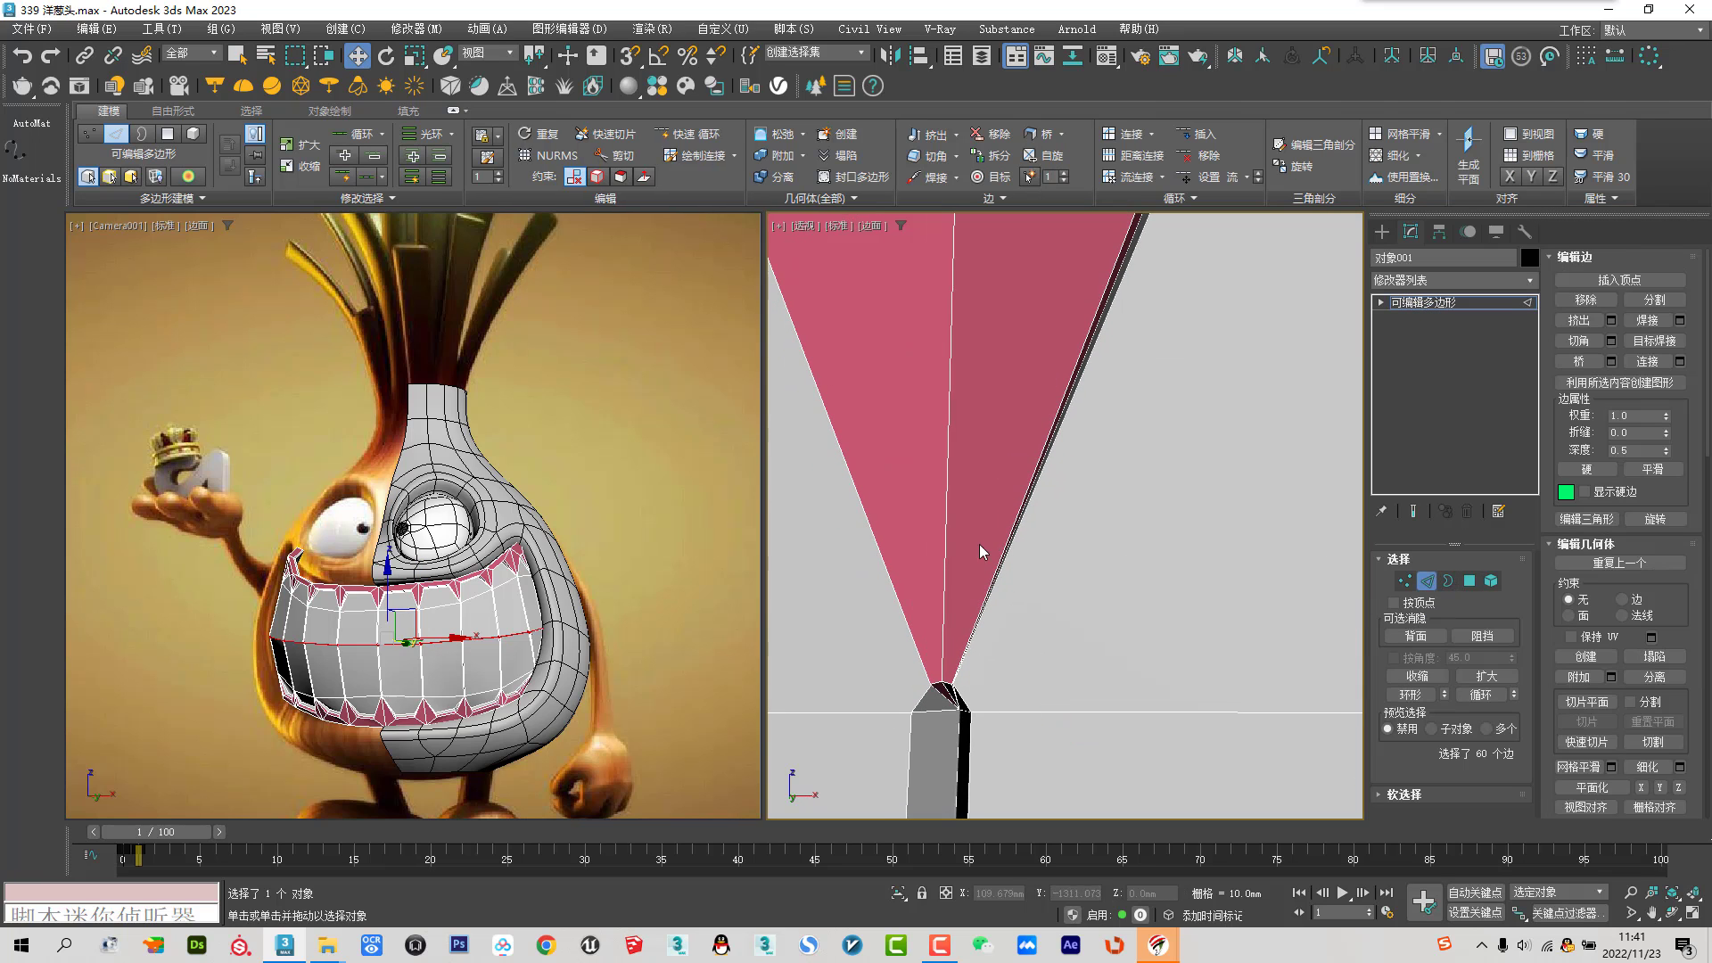
{"action": "double_click", "coordinate": [942, 523]}
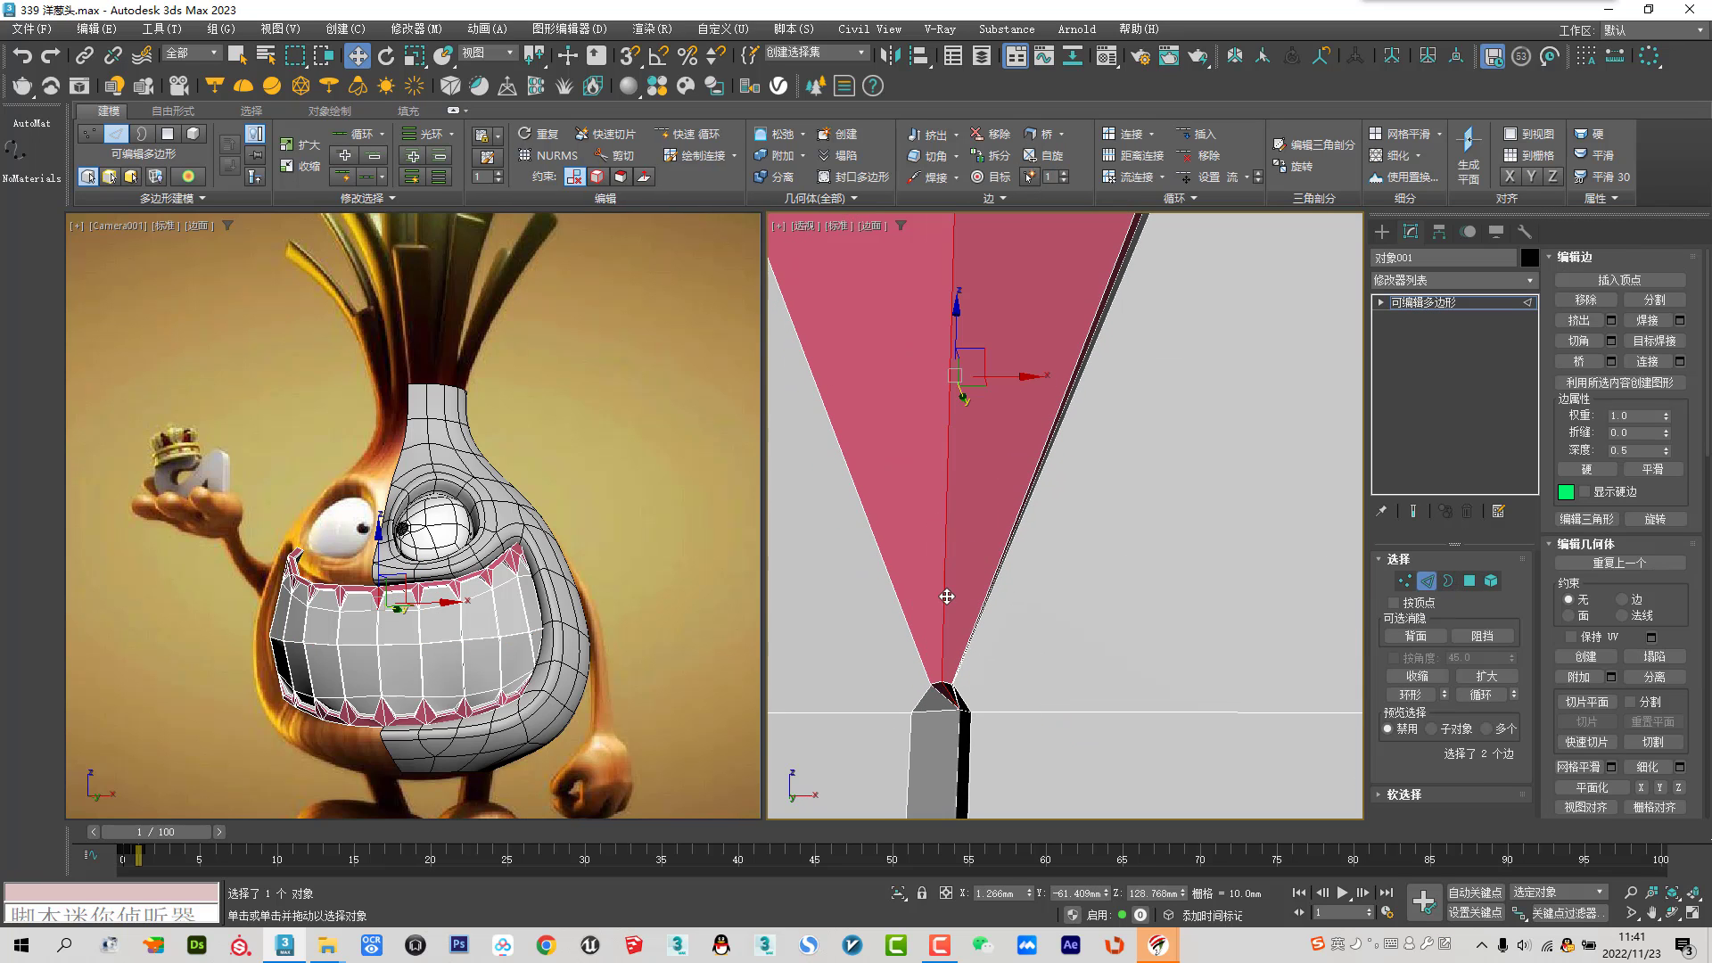
{"action": "middle_click_drag", "start_coordinate": [942, 522], "coordinate": [949, 709], "text": "alt"}
{"action": "left_click", "coordinate": [943, 701], "text": "ctrl"}
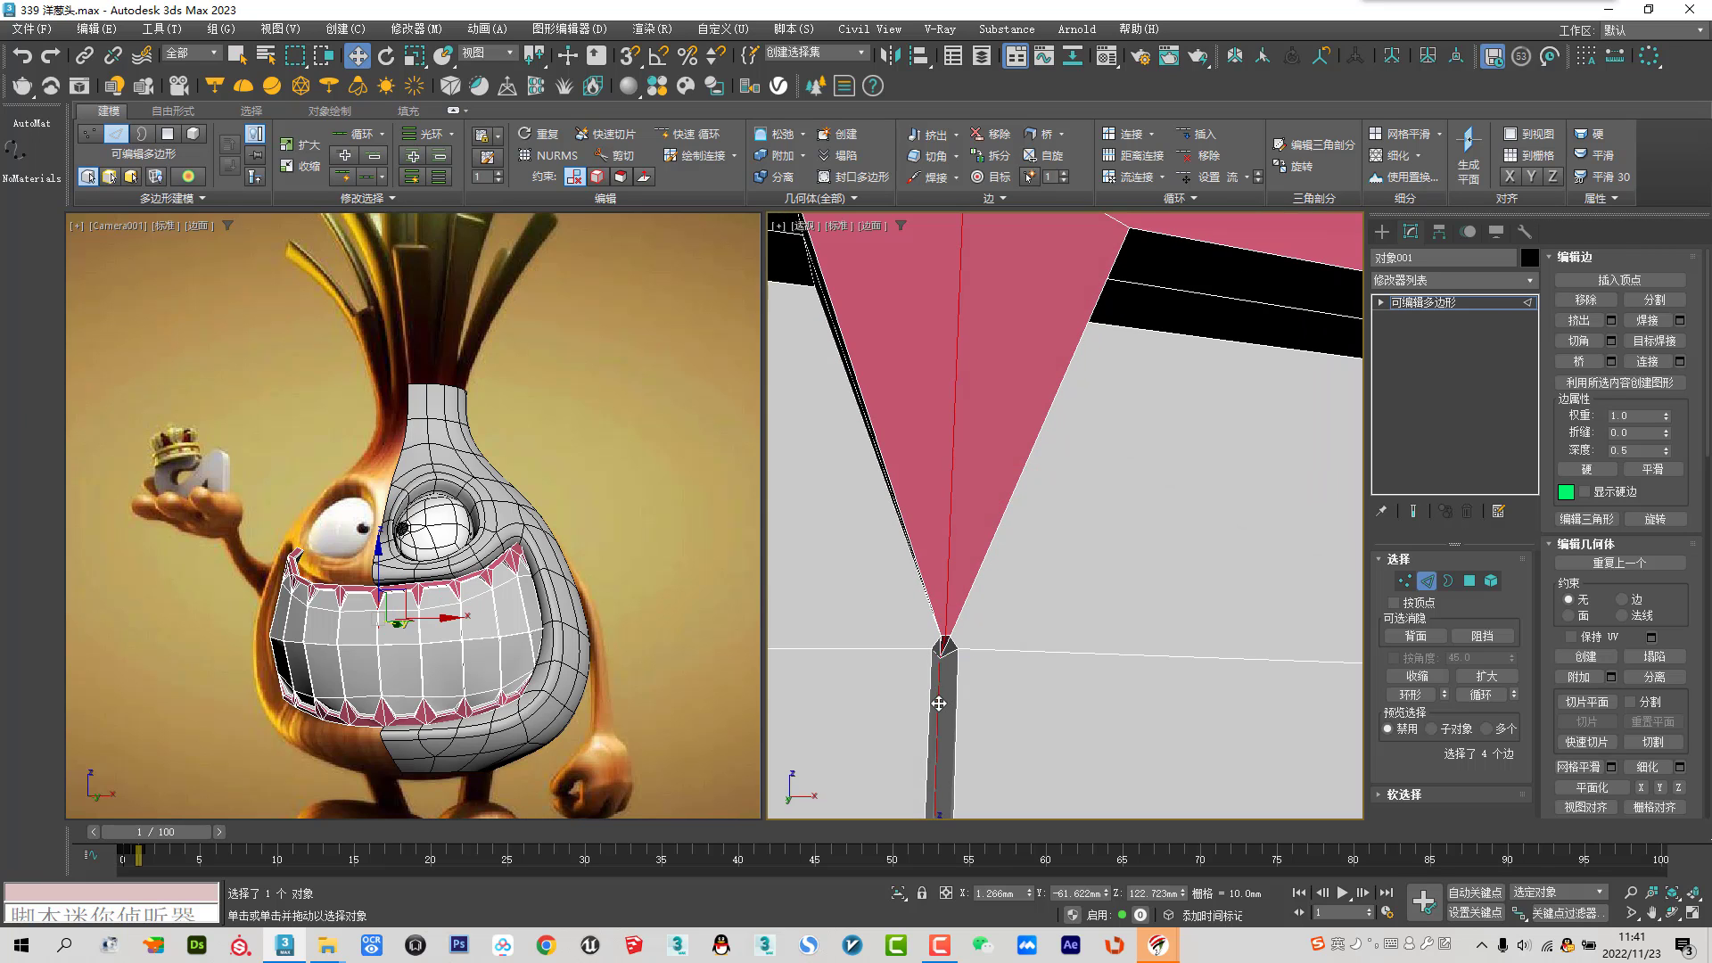
{"action": "scroll", "coordinate": [937, 704], "scroll_direction": "down", "scroll_amount": 5}
{"action": "scroll", "coordinate": [941, 659], "scroll_direction": "up", "scroll_amount": 2}
{"action": "scroll", "coordinate": [942, 637], "scroll_direction": "up", "scroll_amount": 4}
{"action": "scroll", "coordinate": [1050, 596], "scroll_direction": "up", "scroll_amount": 3}
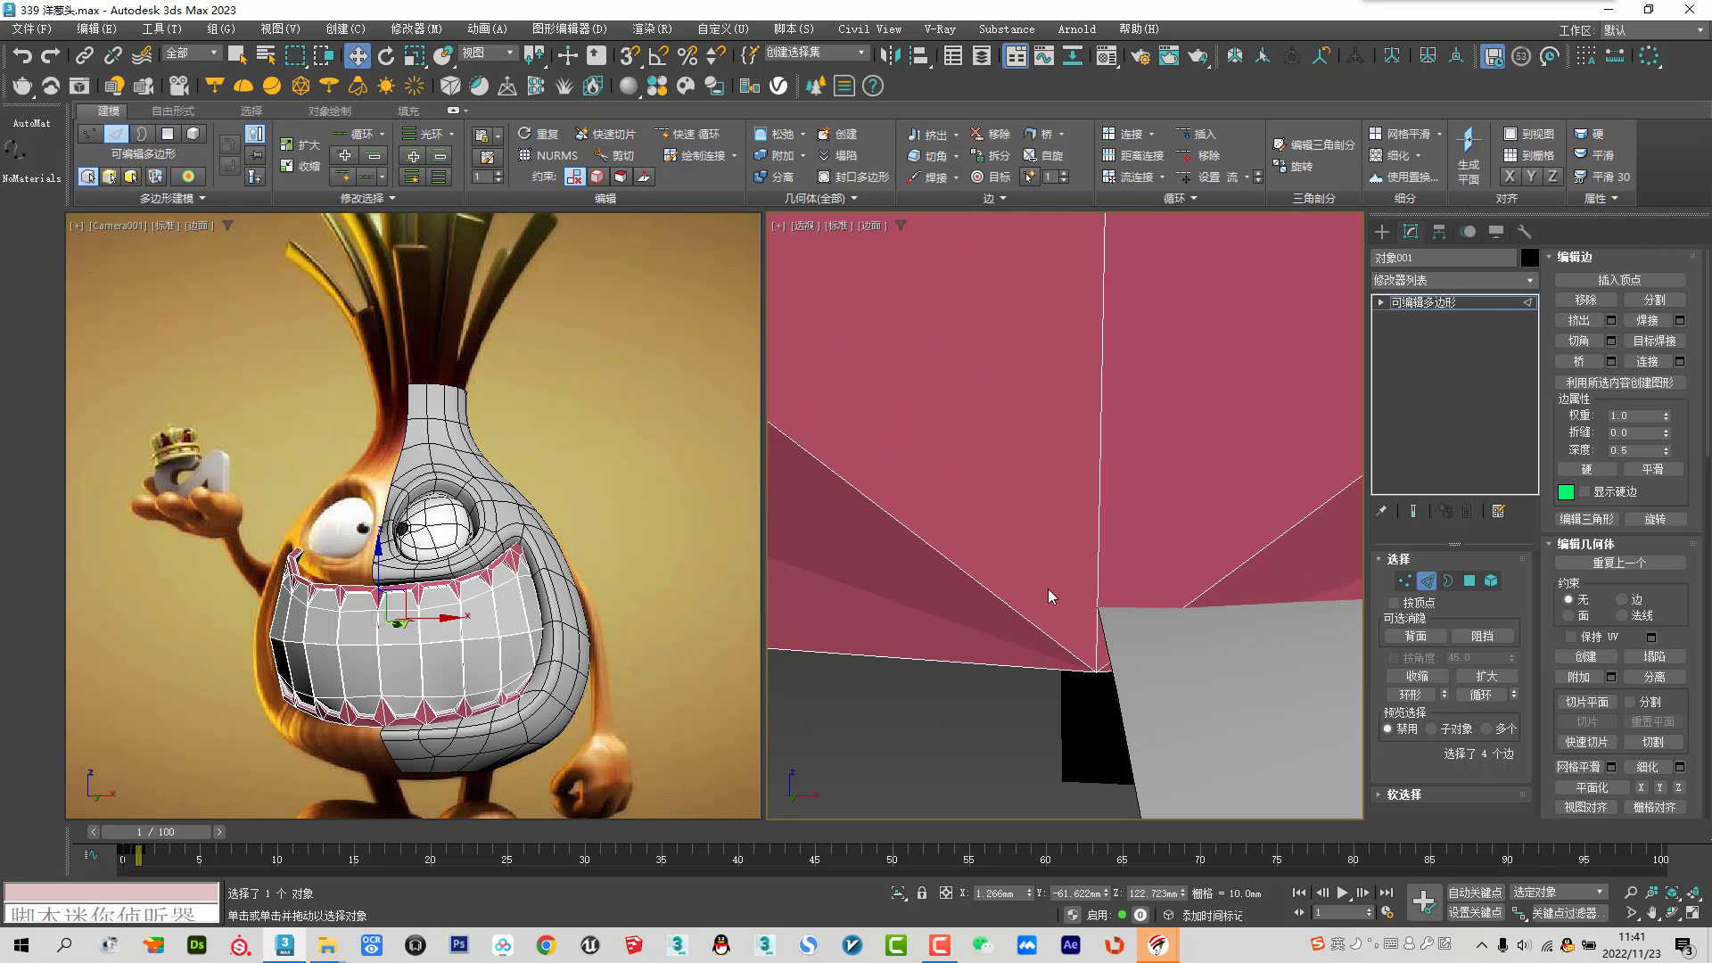
{"action": "left_click", "coordinate": [1104, 553], "text": "ctrl"}
{"action": "scroll", "coordinate": [1098, 482], "scroll_direction": "down", "scroll_amount": 3}
{"action": "middle_click_drag", "start_coordinate": [1070, 489], "coordinate": [1070, 463], "text": "alt"}
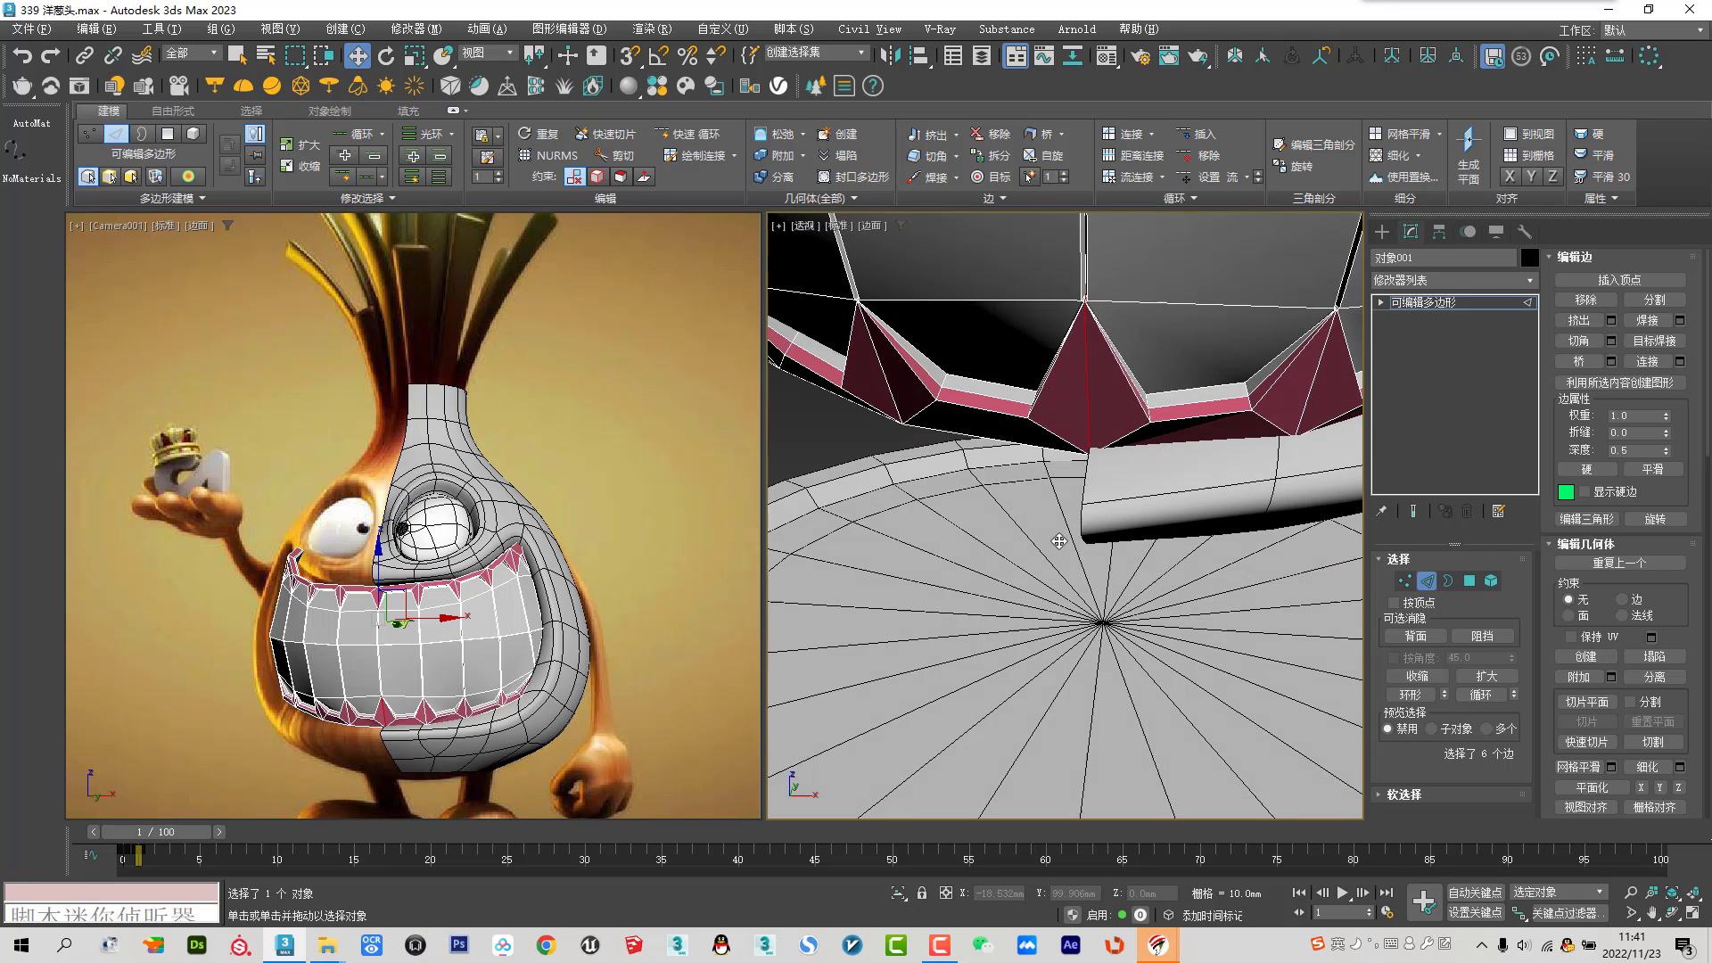
{"action": "scroll", "coordinate": [1070, 402], "scroll_direction": "up", "scroll_amount": 3}
{"action": "scroll", "coordinate": [1108, 343], "scroll_direction": "up", "scroll_amount": 2}
{"action": "middle_click_drag", "start_coordinate": [1109, 343], "coordinate": [1078, 393]}
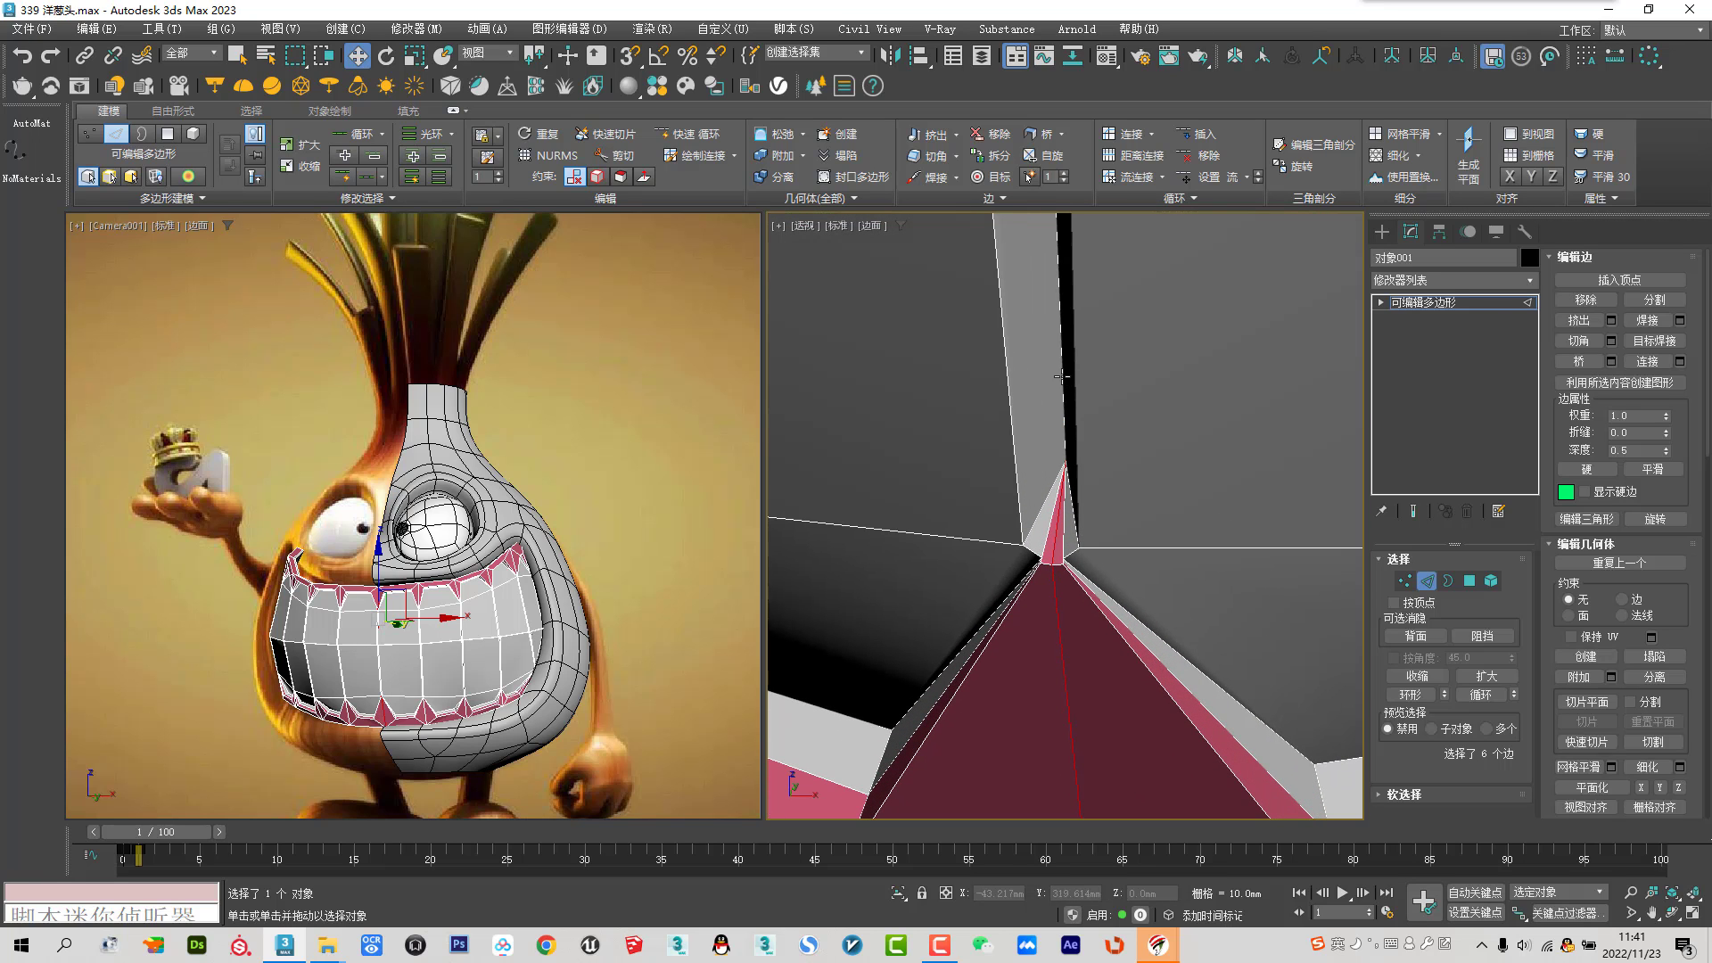
{"action": "scroll", "coordinate": [1025, 559], "scroll_direction": "down", "scroll_amount": 5}
{"action": "scroll", "coordinate": [1026, 559], "scroll_direction": "down", "scroll_amount": 3}
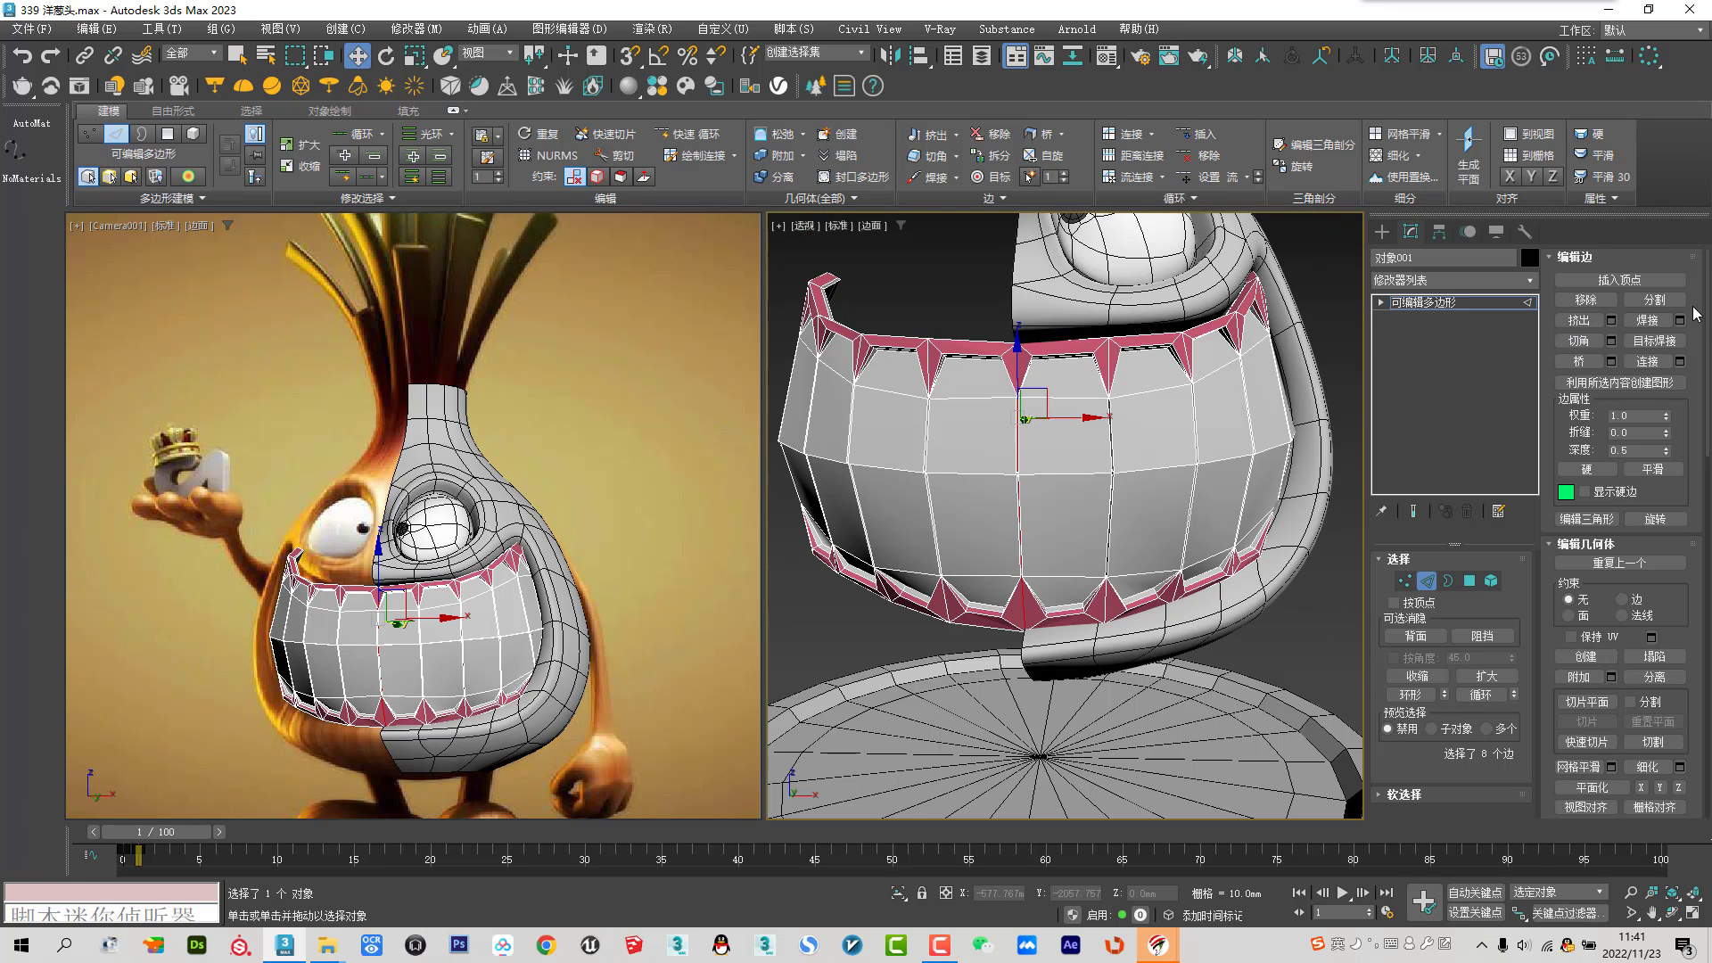
Select the whole teeth element and view its edges in Top wireframe
{"action": "left_click", "coordinate": [1491, 581]}
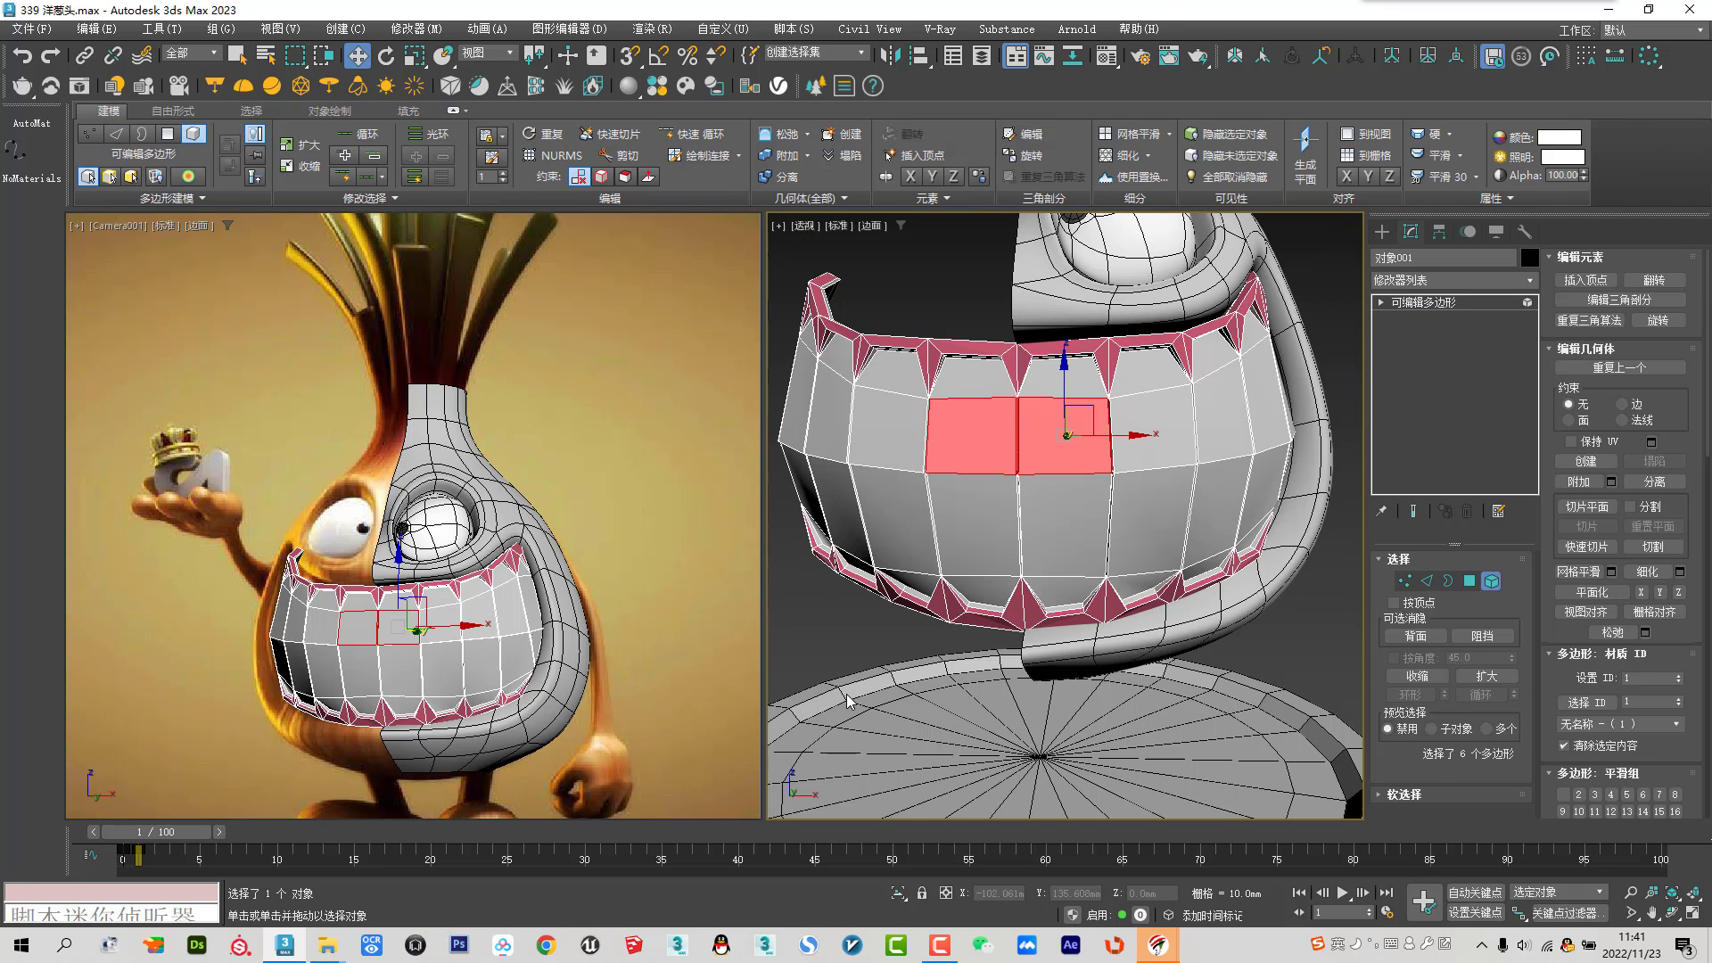
{"action": "left_click", "coordinate": [870, 458]}
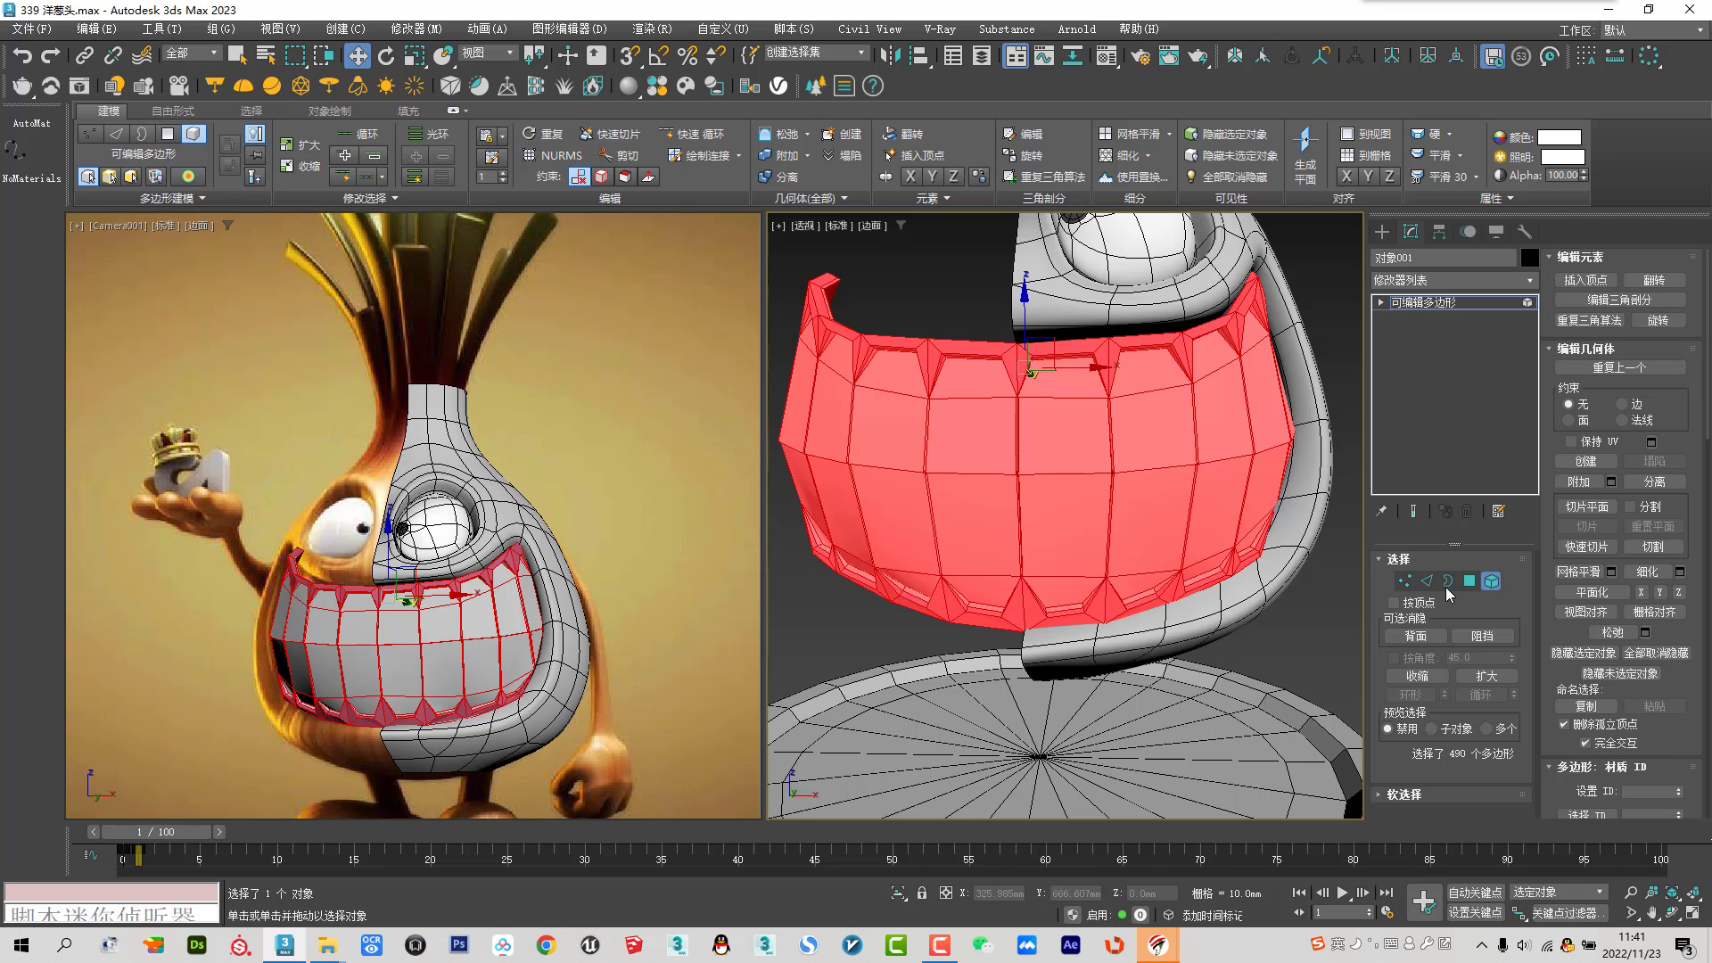
{"action": "key", "text": "2"}
{"action": "scroll", "coordinate": [1034, 392], "scroll_direction": "up", "scroll_amount": 5}
{"action": "scroll", "coordinate": [1040, 397], "scroll_direction": "up", "scroll_amount": 4}
{"action": "key", "text": "F3"}
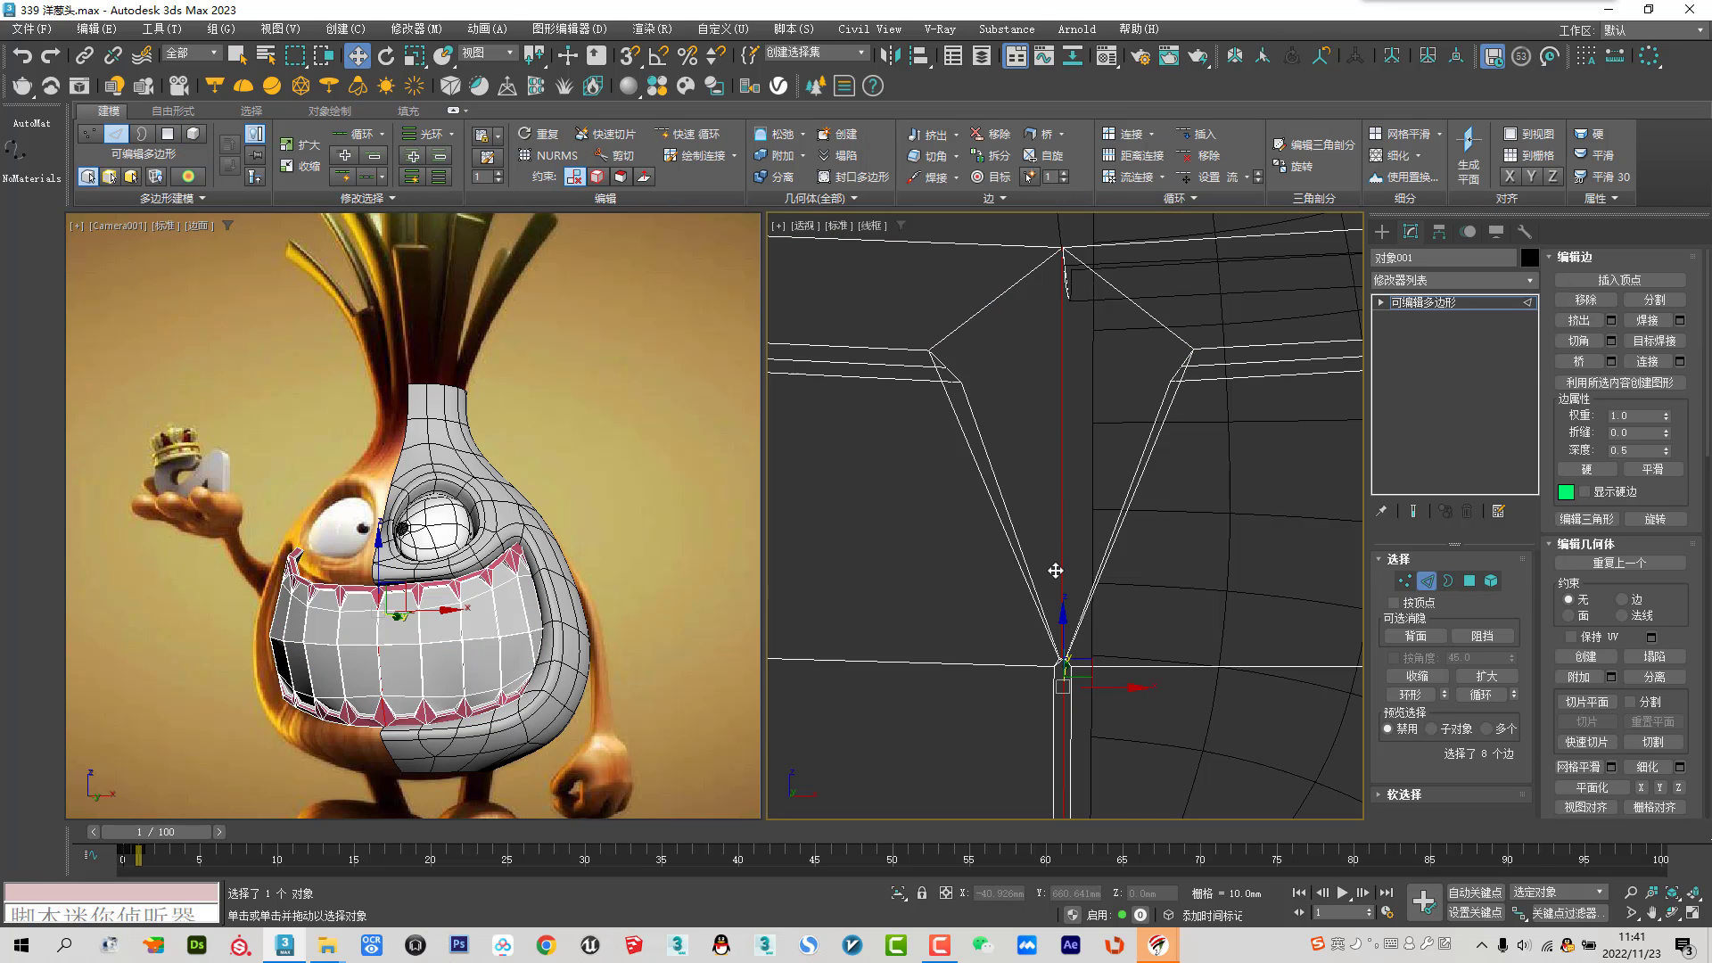
{"action": "middle_click_drag", "start_coordinate": [1095, 642], "coordinate": [1080, 544], "text": "alt"}
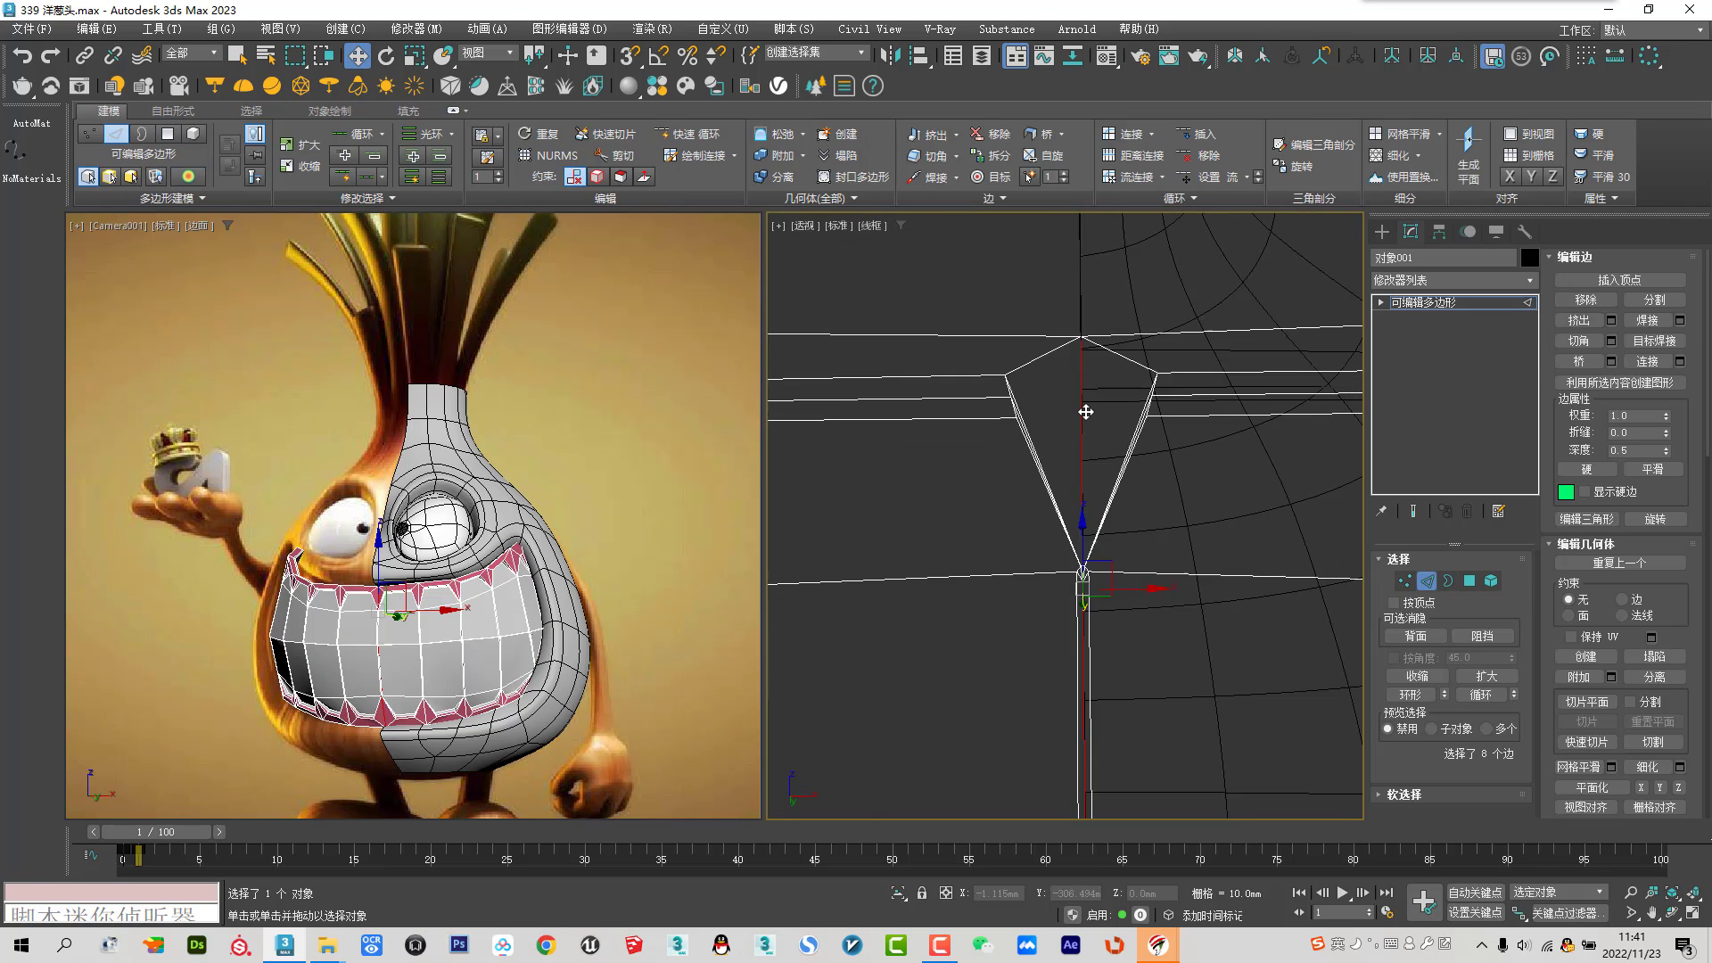
{"action": "scroll", "coordinate": [1085, 411], "scroll_direction": "up", "scroll_amount": 2}
{"action": "left_click", "coordinate": [1076, 308]}
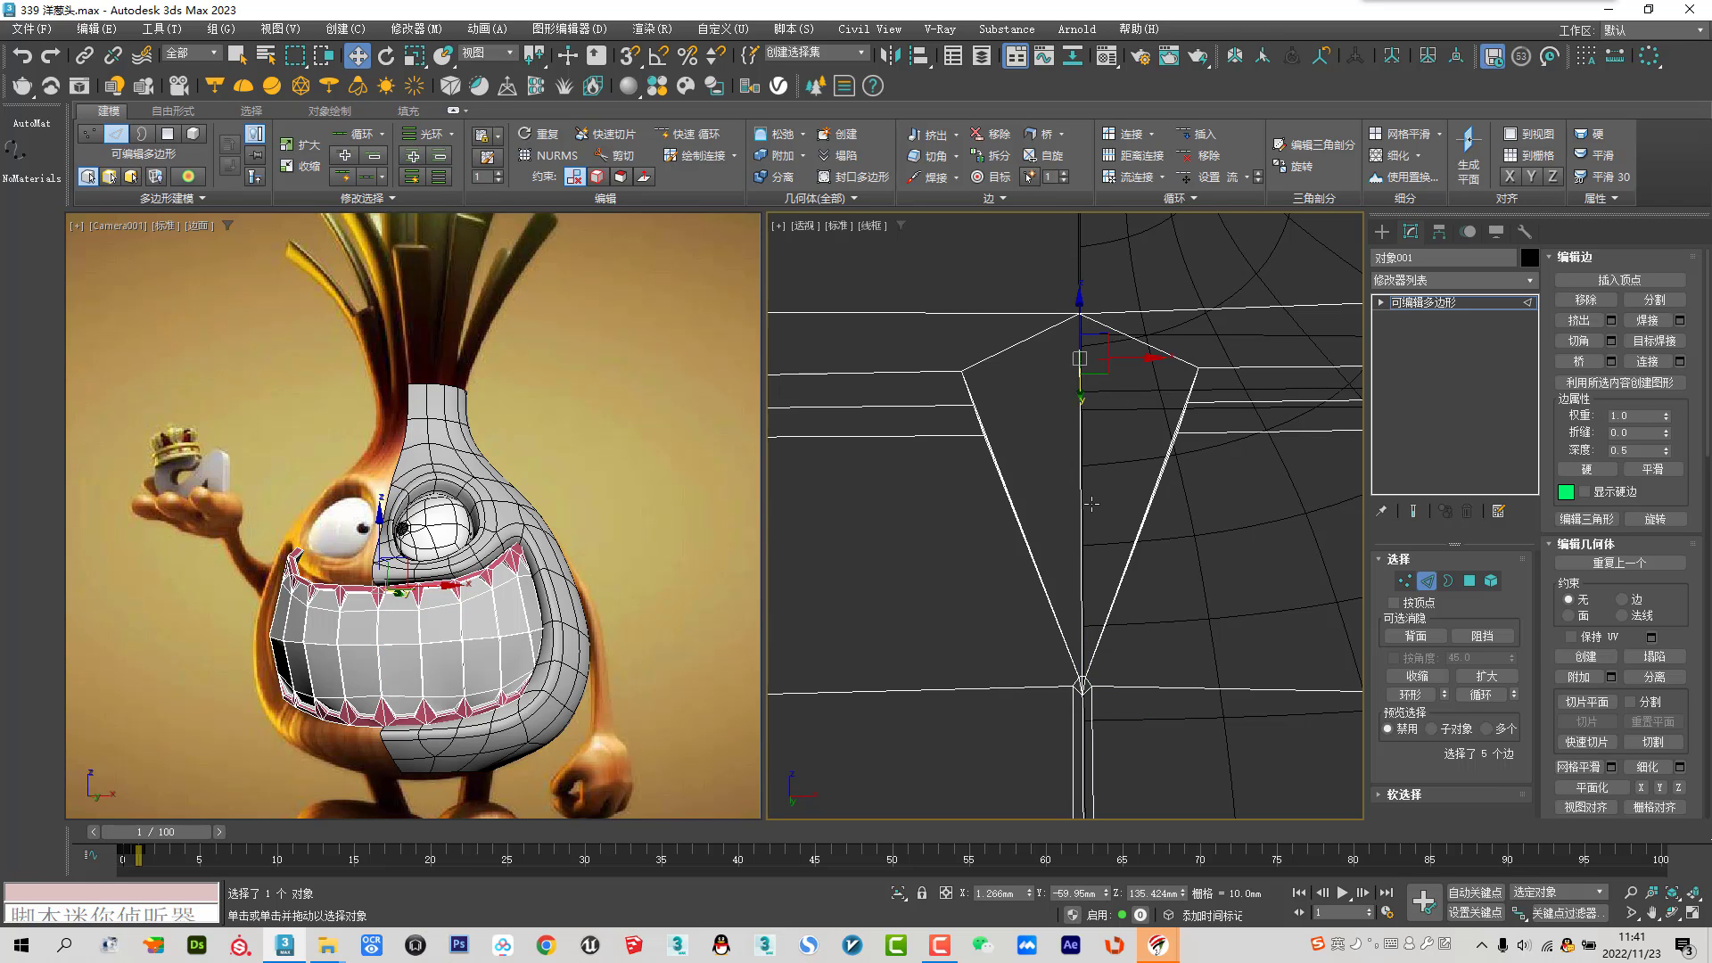
{"action": "key", "text": "t"}
{"action": "scroll", "coordinate": [997, 530], "scroll_direction": "up", "scroll_amount": 6}
{"action": "scroll", "coordinate": [1054, 665], "scroll_direction": "down", "scroll_amount": 3}
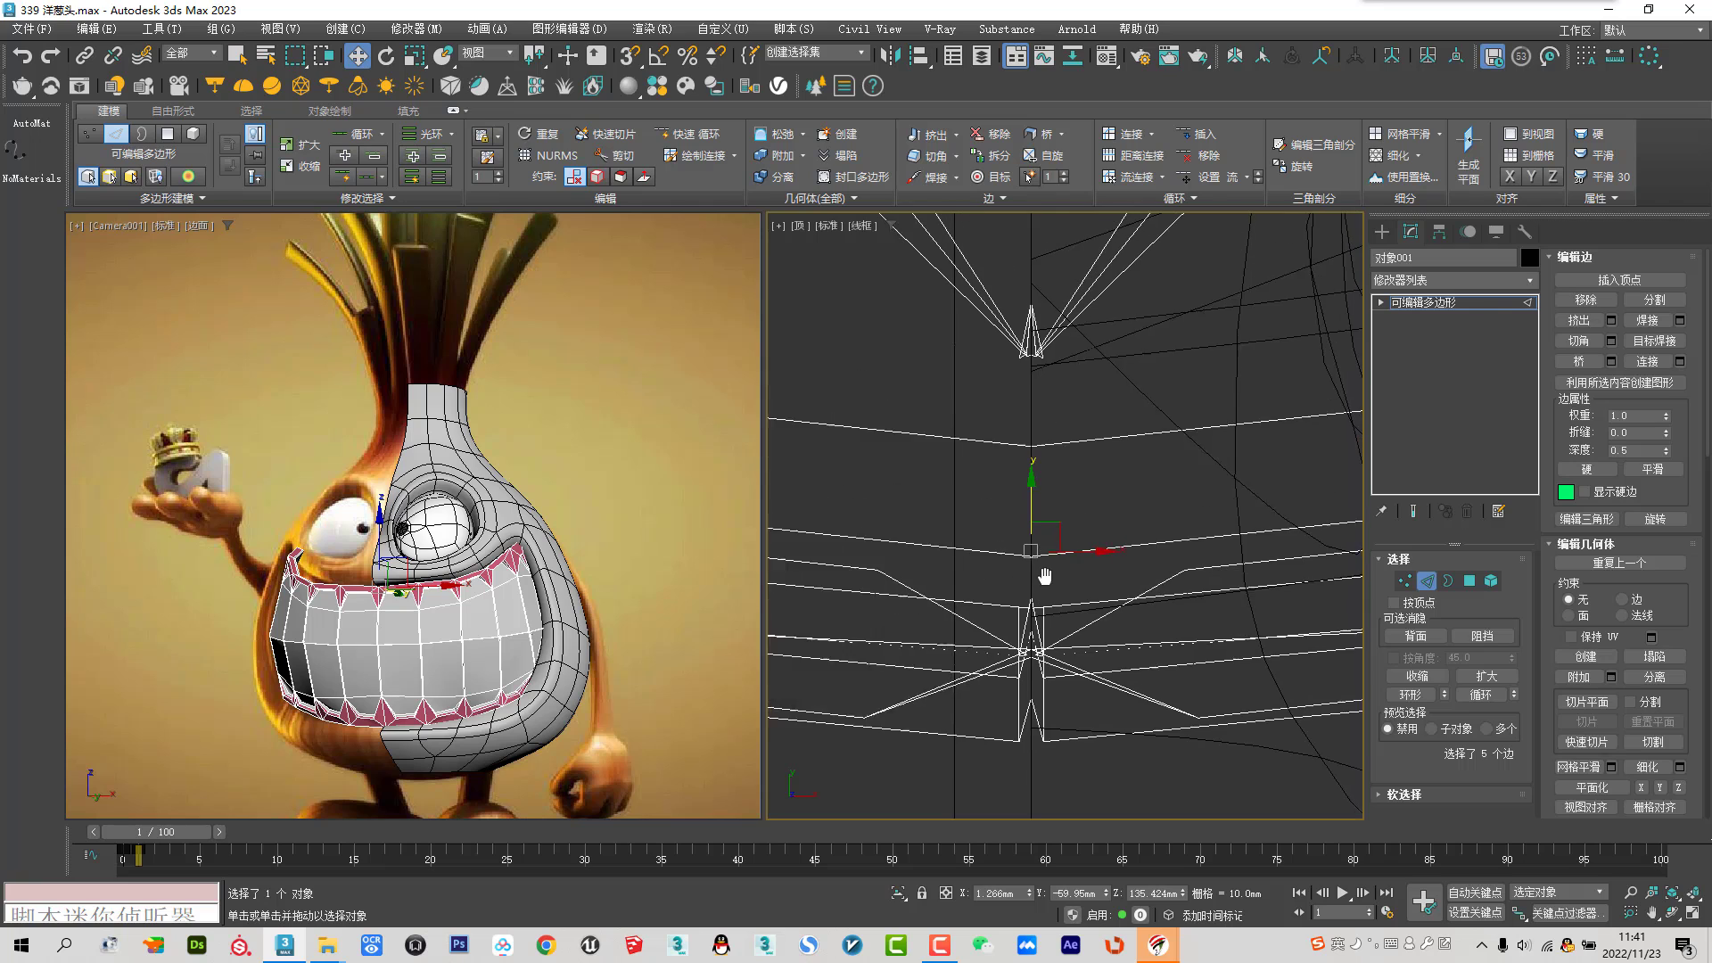
{"action": "scroll", "coordinate": [1050, 357], "scroll_direction": "down", "scroll_amount": 2}
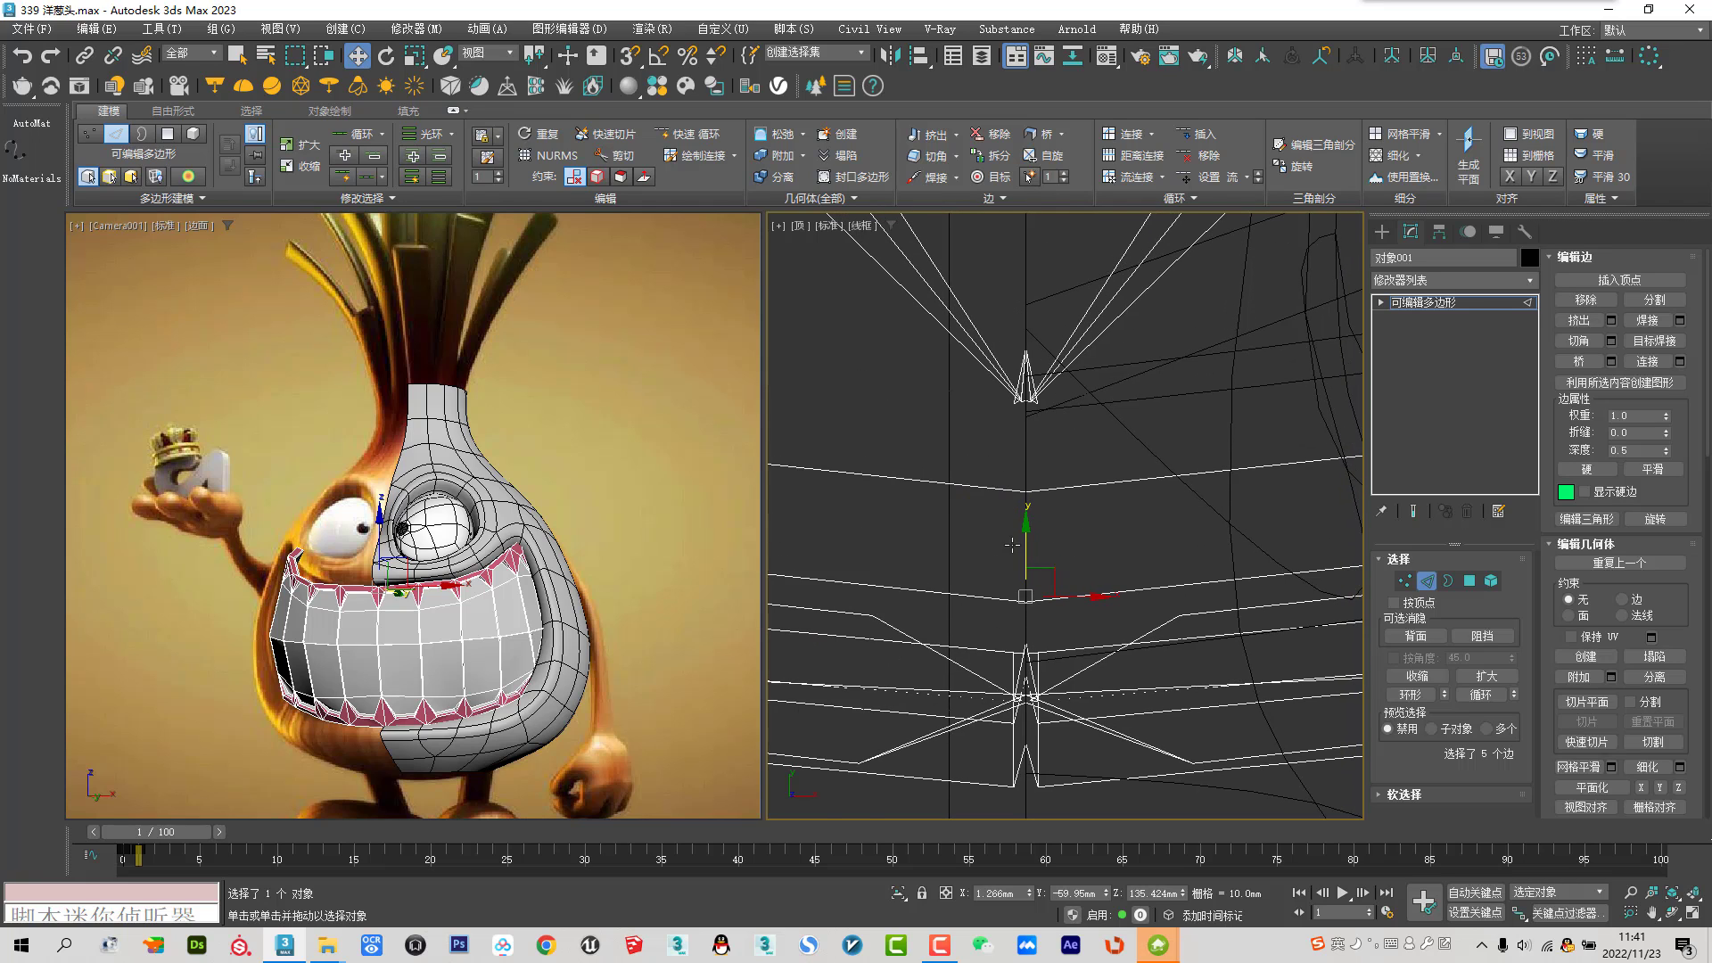
{"action": "scroll", "coordinate": [1040, 769], "scroll_direction": "up", "scroll_amount": 4}
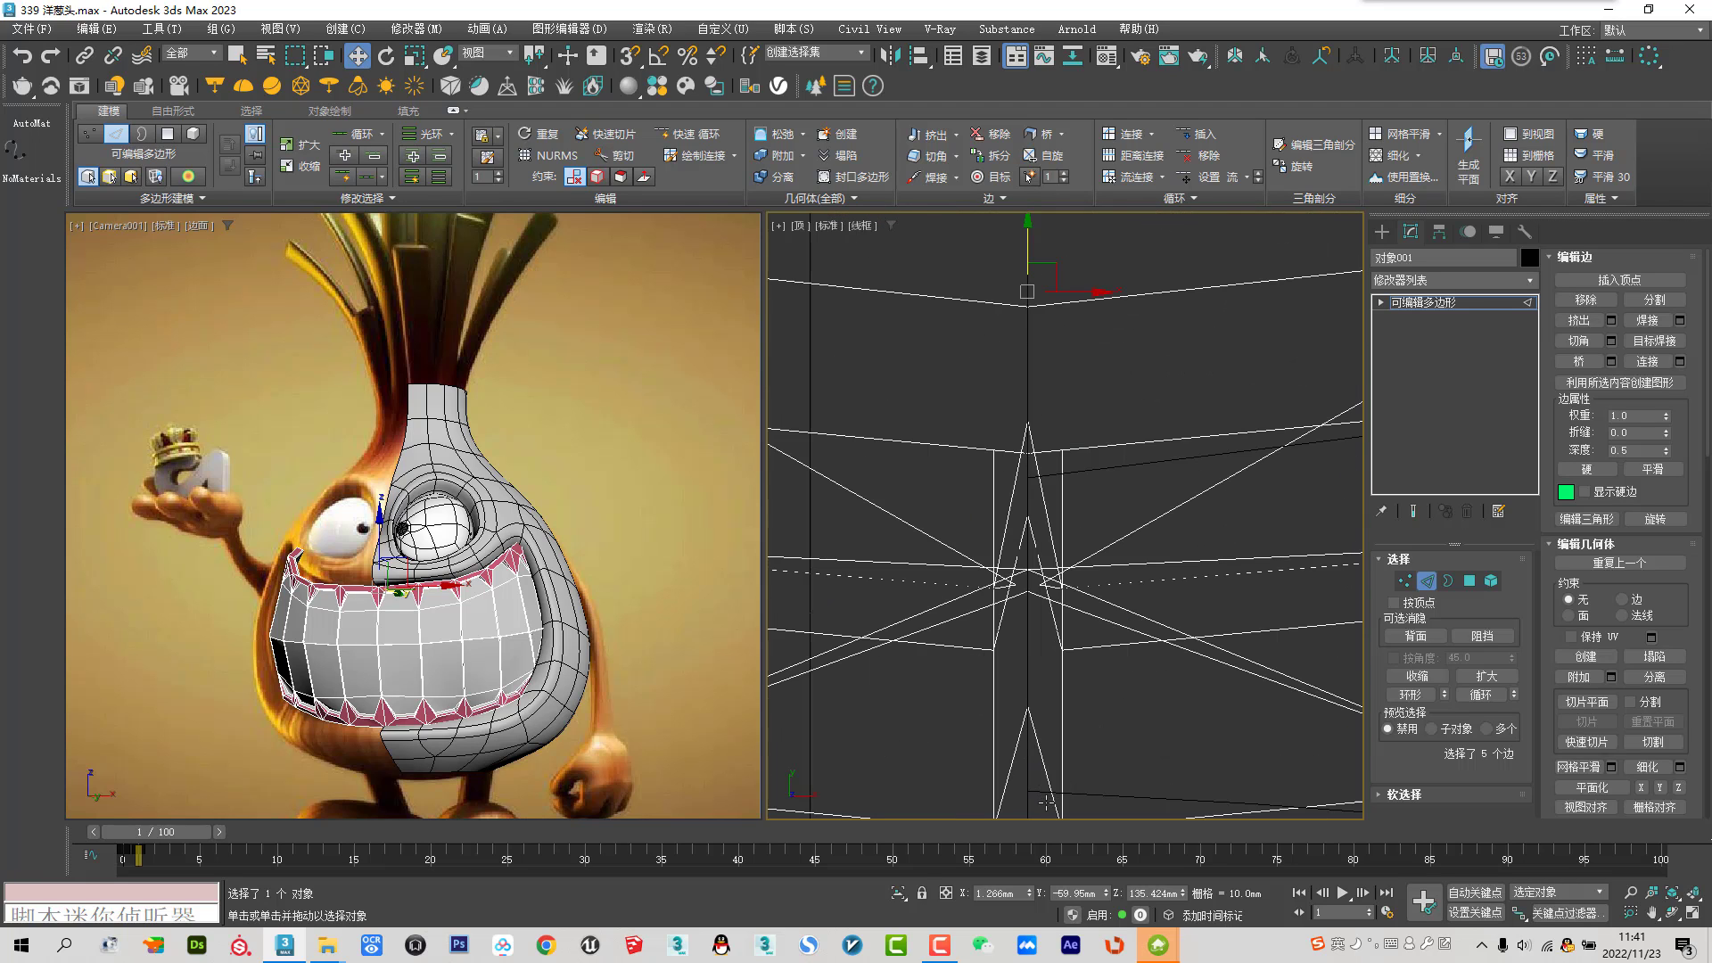
{"action": "scroll", "coordinate": [1041, 802], "scroll_direction": "down", "scroll_amount": 2}
{"action": "middle_click_drag", "start_coordinate": [1040, 802], "coordinate": [1050, 716]}
Box-select the centre-line tooth-tip and spike edges, then Split the mesh along them
{"action": "left_click_drag", "start_coordinate": [1057, 785], "coordinate": [1028, 337]}
{"action": "middle_click_drag", "start_coordinate": [1041, 343], "coordinate": [1037, 361]}
{"action": "left_click", "coordinate": [1012, 610]}
{"action": "left_click_drag", "start_coordinate": [1028, 796], "coordinate": [1053, 342]}
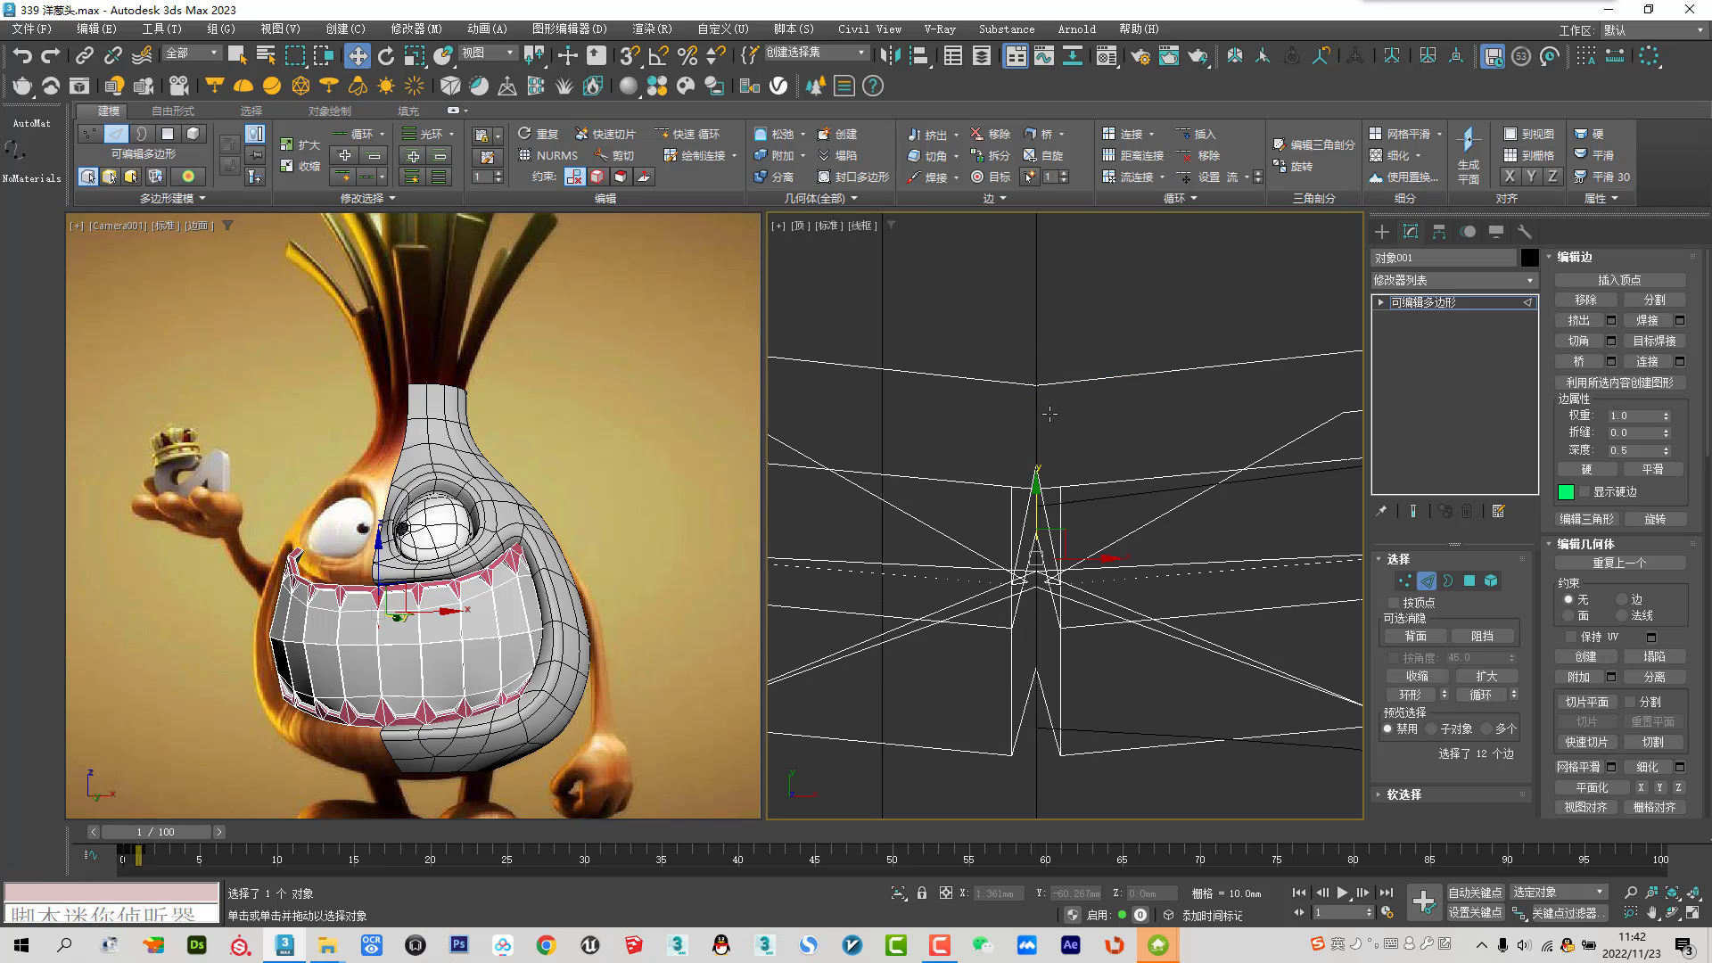
{"action": "middle_click_drag", "start_coordinate": [1050, 413], "coordinate": [1052, 650]}
{"action": "scroll", "coordinate": [1035, 379], "scroll_direction": "down", "scroll_amount": 3}
{"action": "scroll", "coordinate": [1036, 398], "scroll_direction": "up", "scroll_amount": 5}
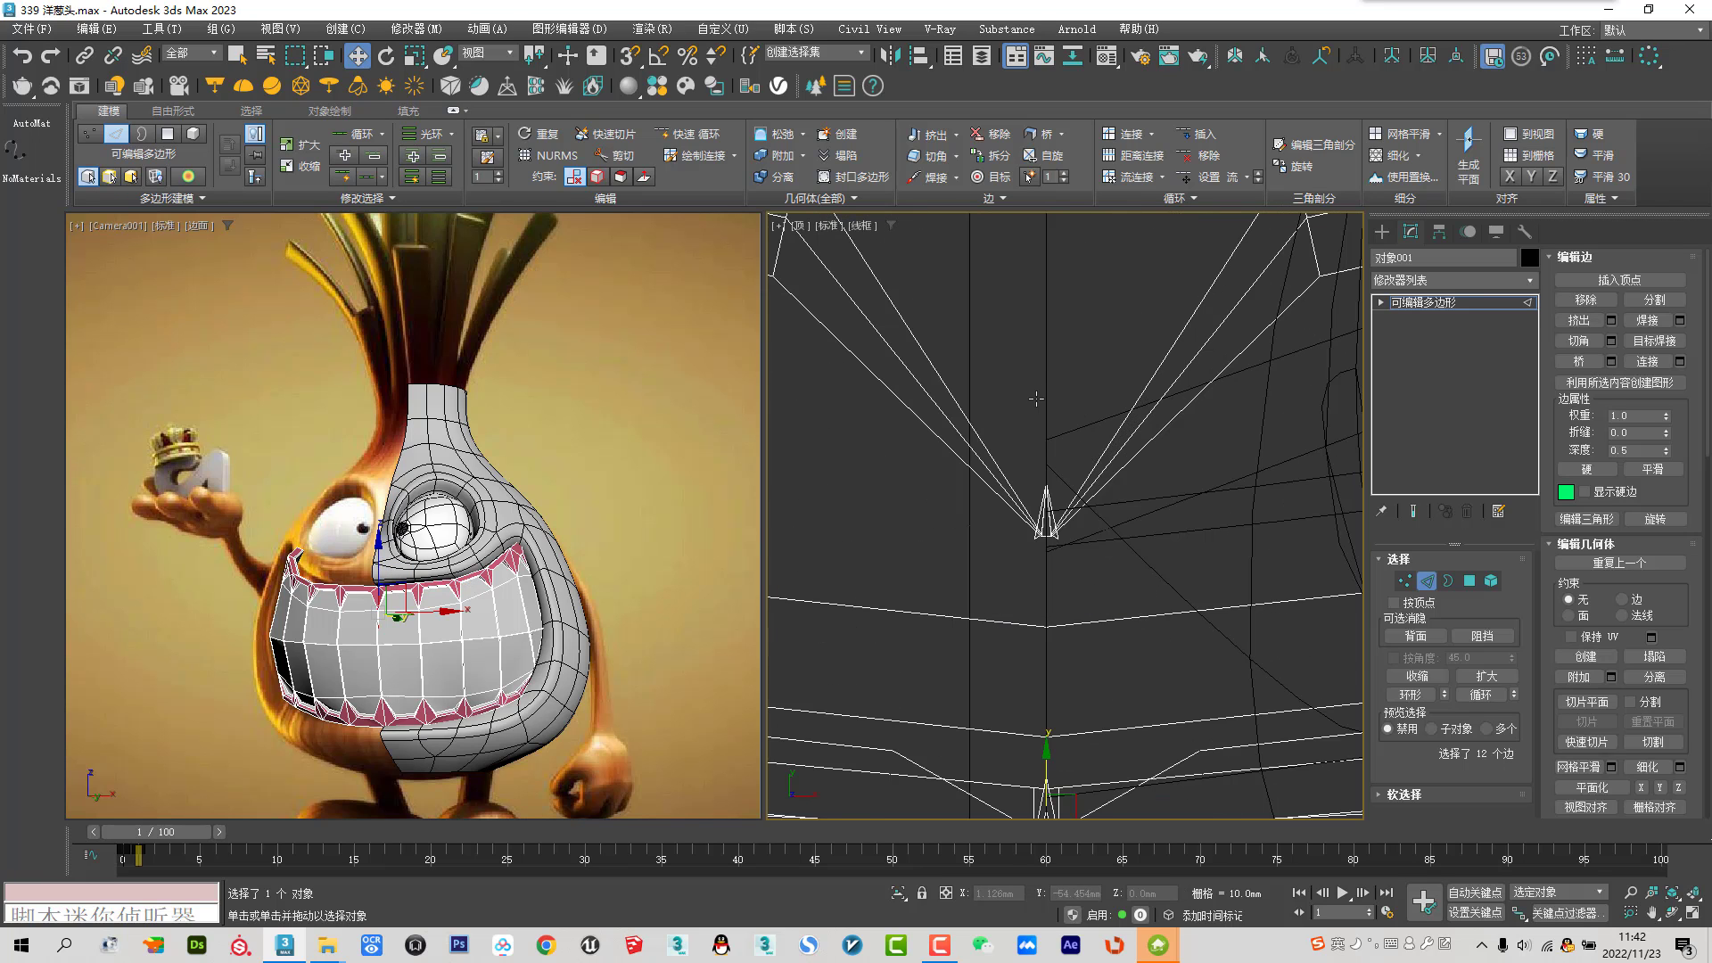
{"action": "scroll", "coordinate": [1045, 489], "scroll_direction": "up", "scroll_amount": 3}
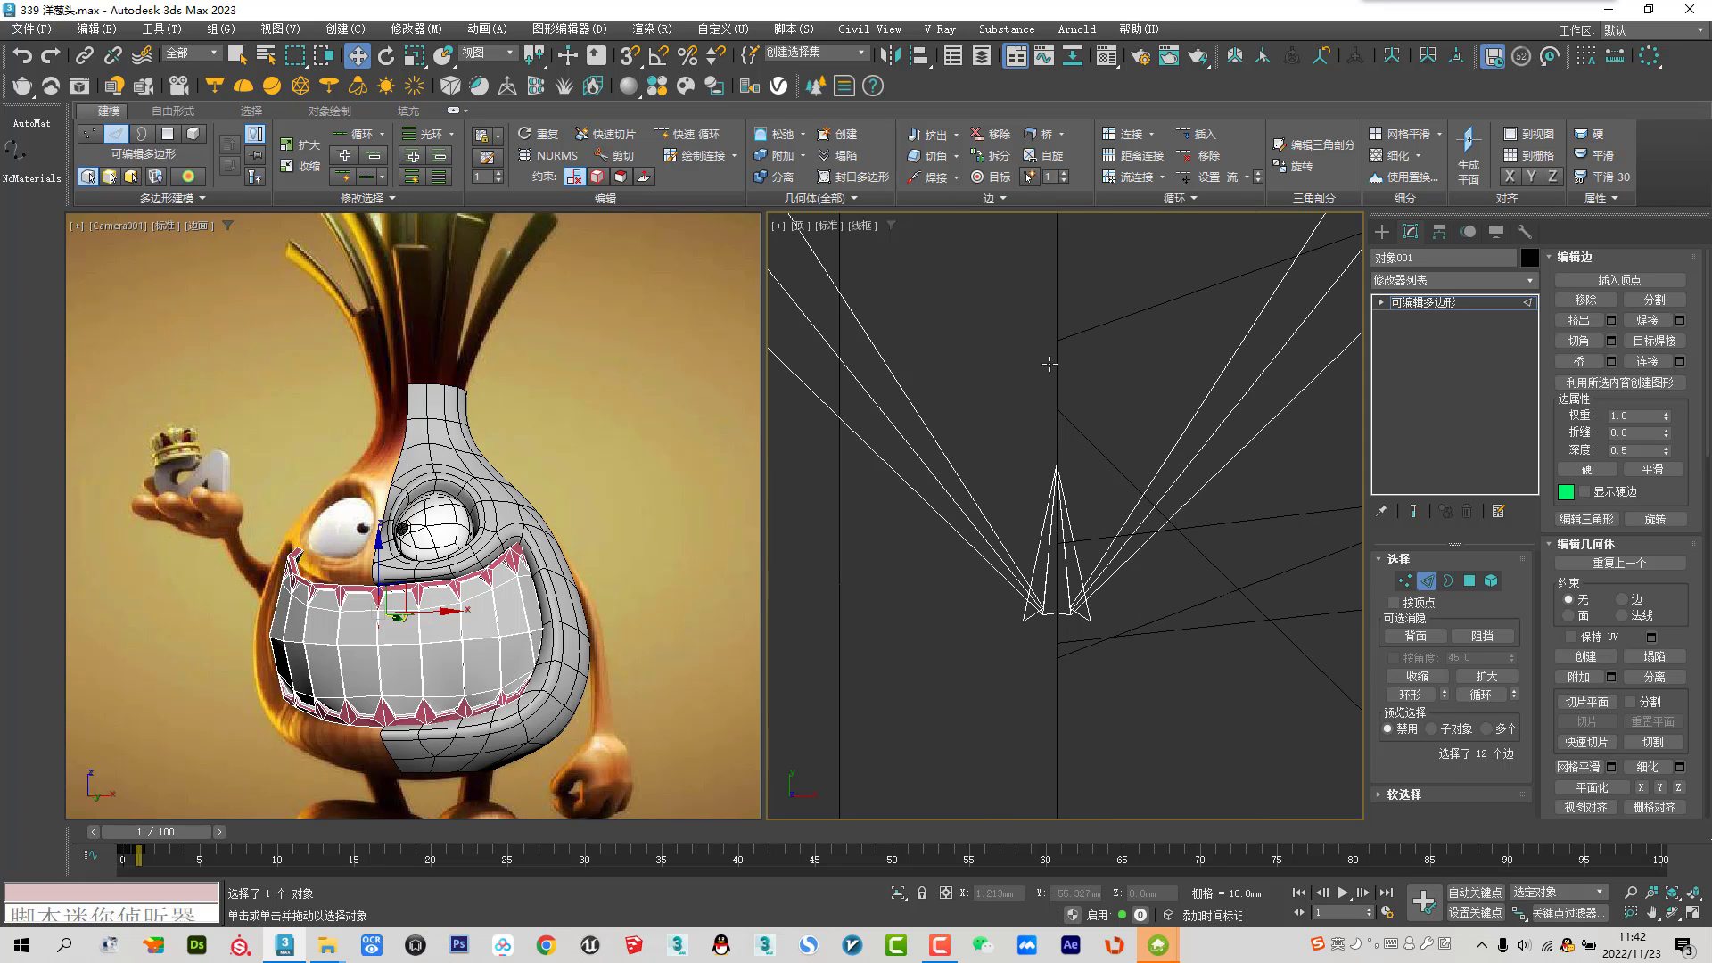
{"action": "left_click_drag", "start_coordinate": [1036, 321], "coordinate": [1069, 647], "text": "ctrl"}
{"action": "left_click", "coordinate": [1654, 300]}
Delete the spike polygons on the teeth's centre line
{"action": "left_click", "coordinate": [1471, 580]}
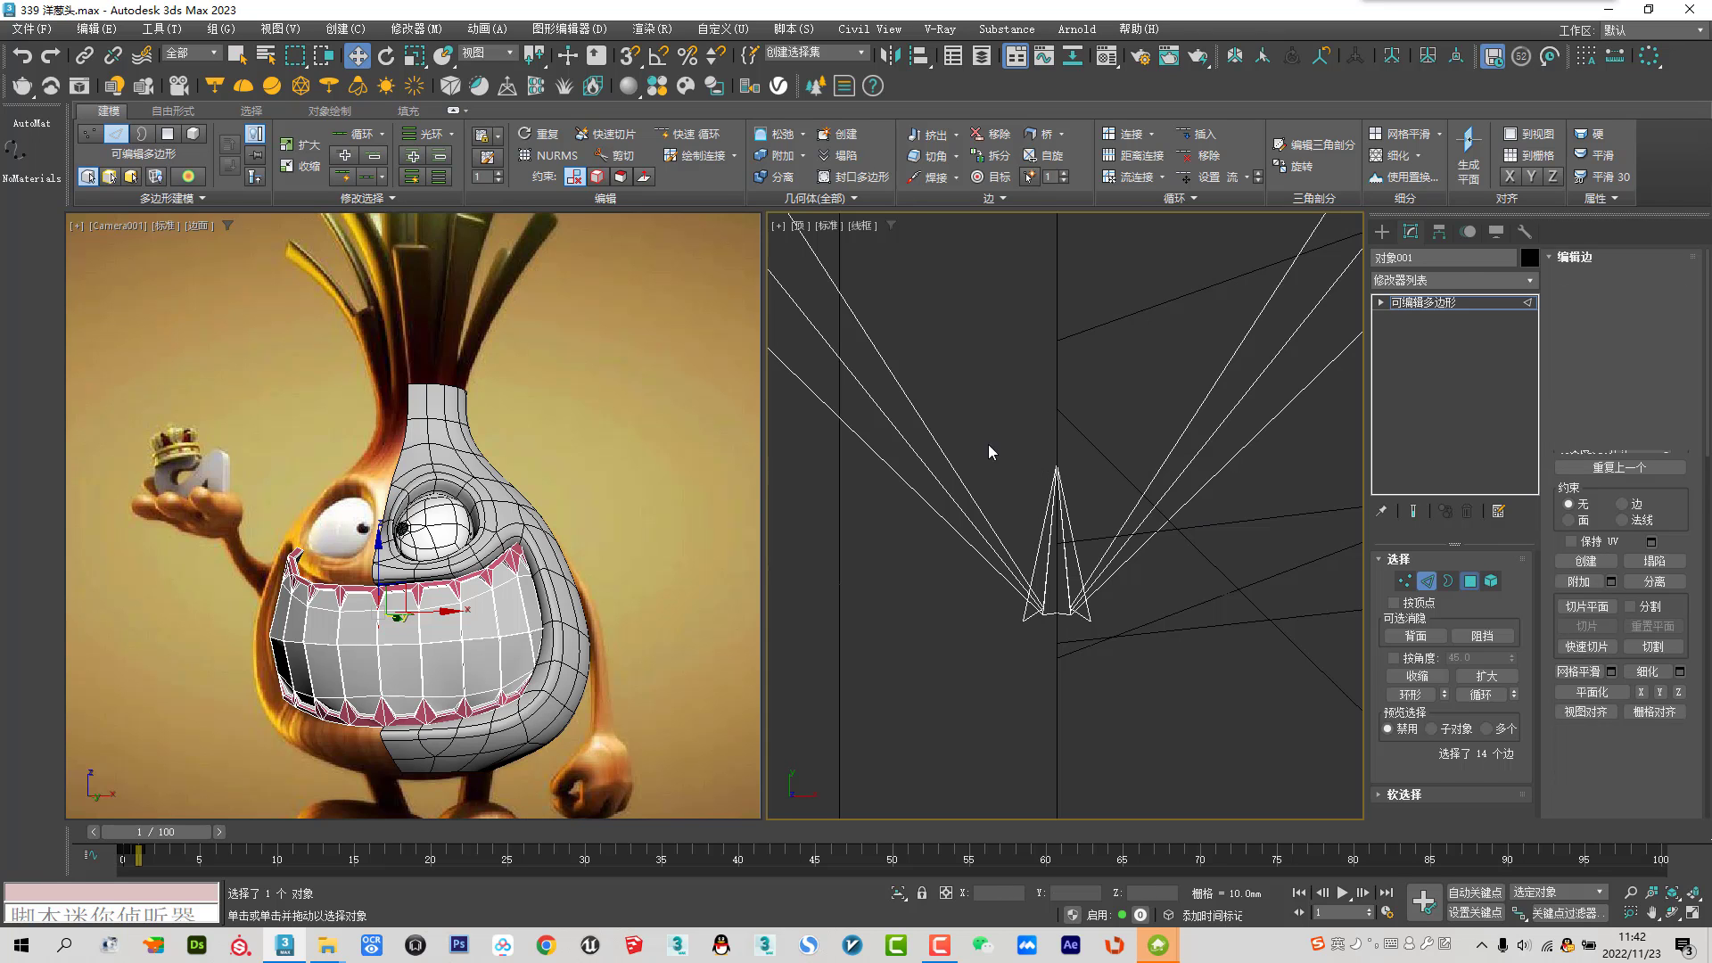
{"action": "key", "text": "z"}
{"action": "scroll", "coordinate": [1005, 463], "scroll_direction": "down", "scroll_amount": 2}
{"action": "middle_click_drag", "start_coordinate": [1006, 463], "coordinate": [993, 615]}
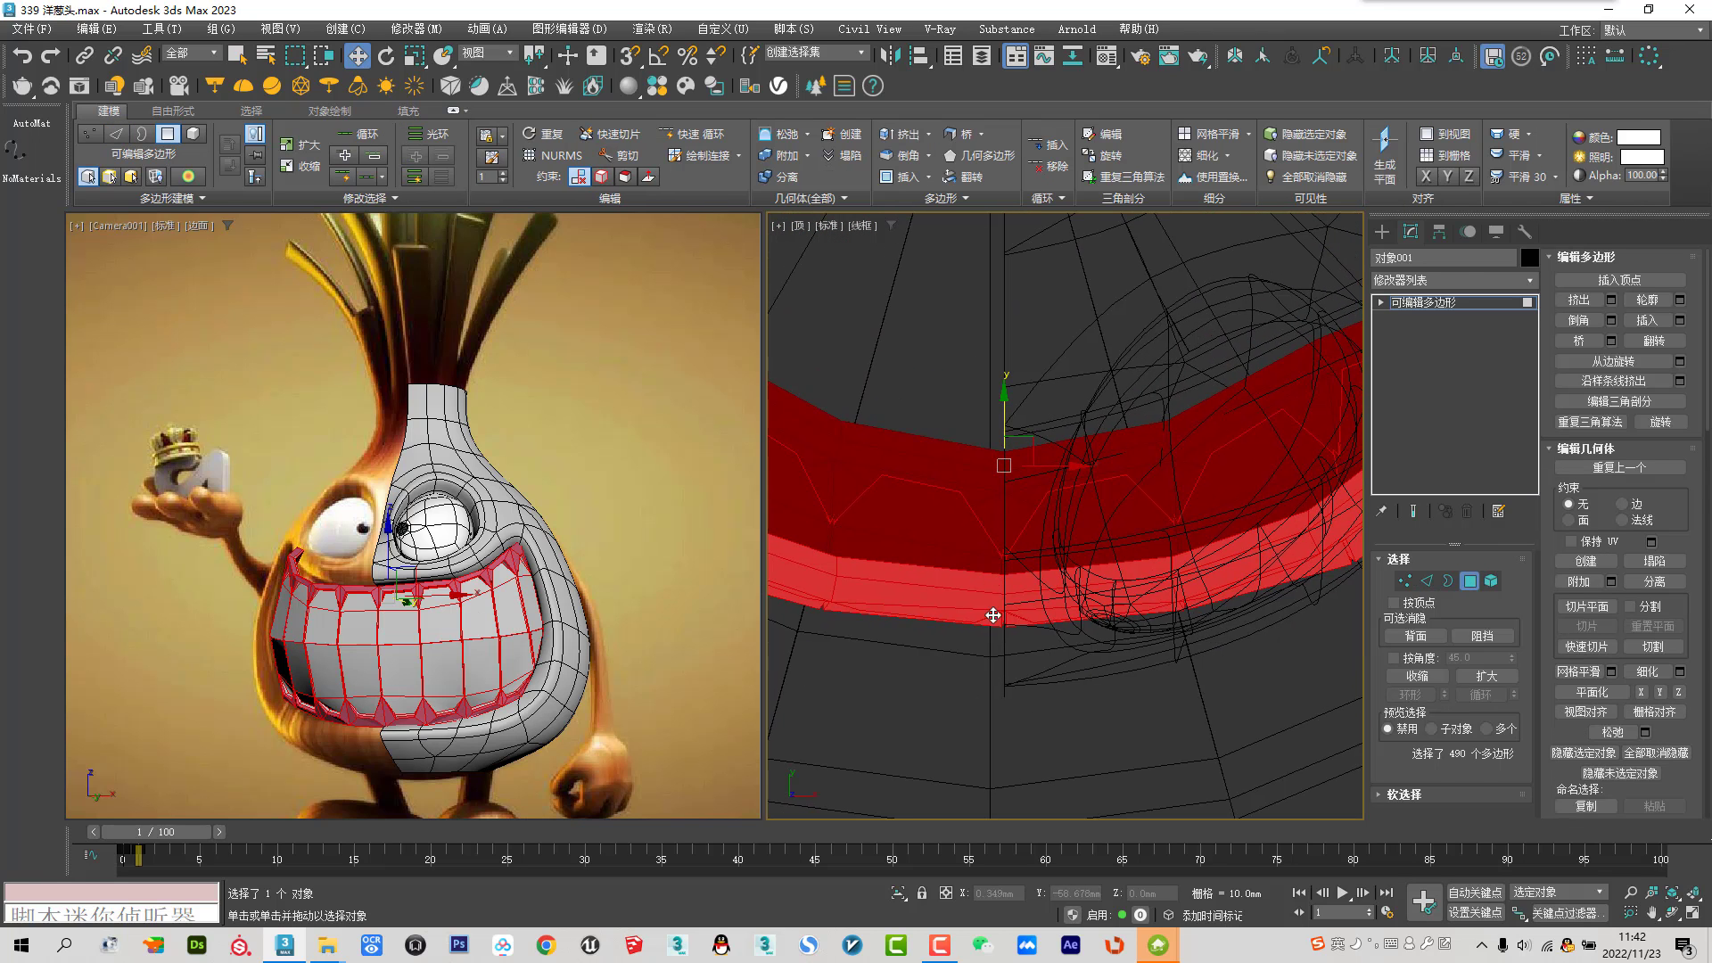
{"action": "left_click", "coordinate": [1001, 664]}
{"action": "left_click_drag", "start_coordinate": [896, 376], "coordinate": [895, 371]}
{"action": "key", "text": "z"}
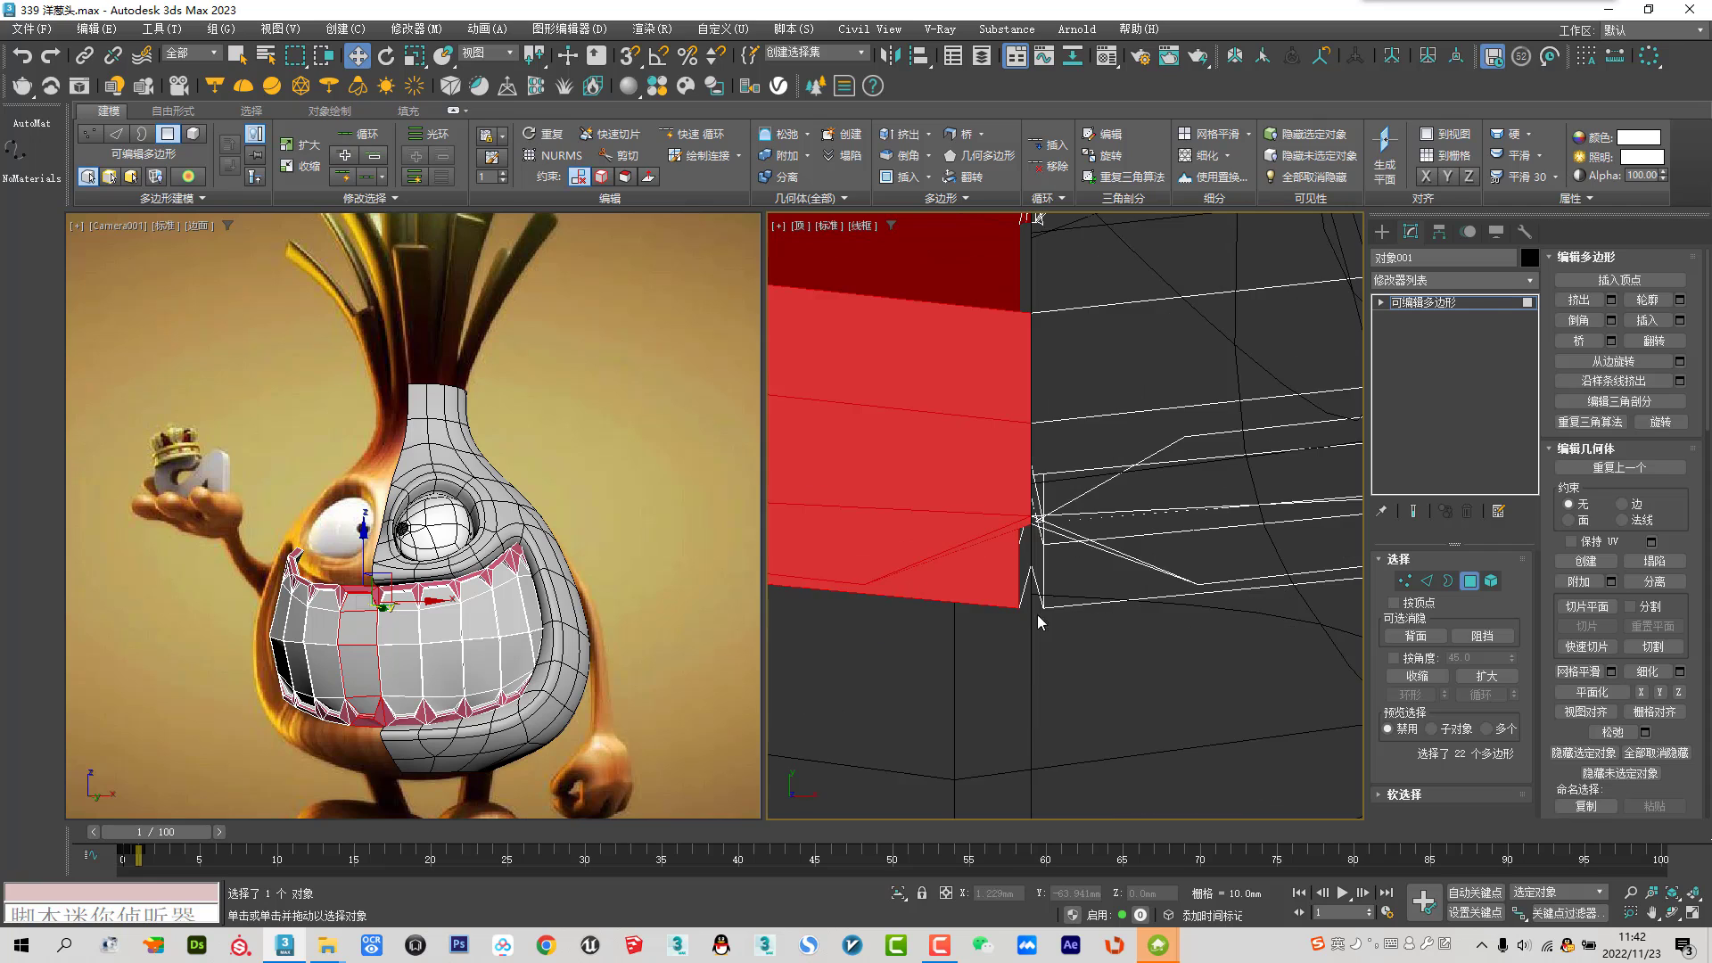
{"action": "scroll", "coordinate": [1061, 700], "scroll_direction": "up", "scroll_amount": 2}
{"action": "left_click", "coordinate": [1034, 797]}
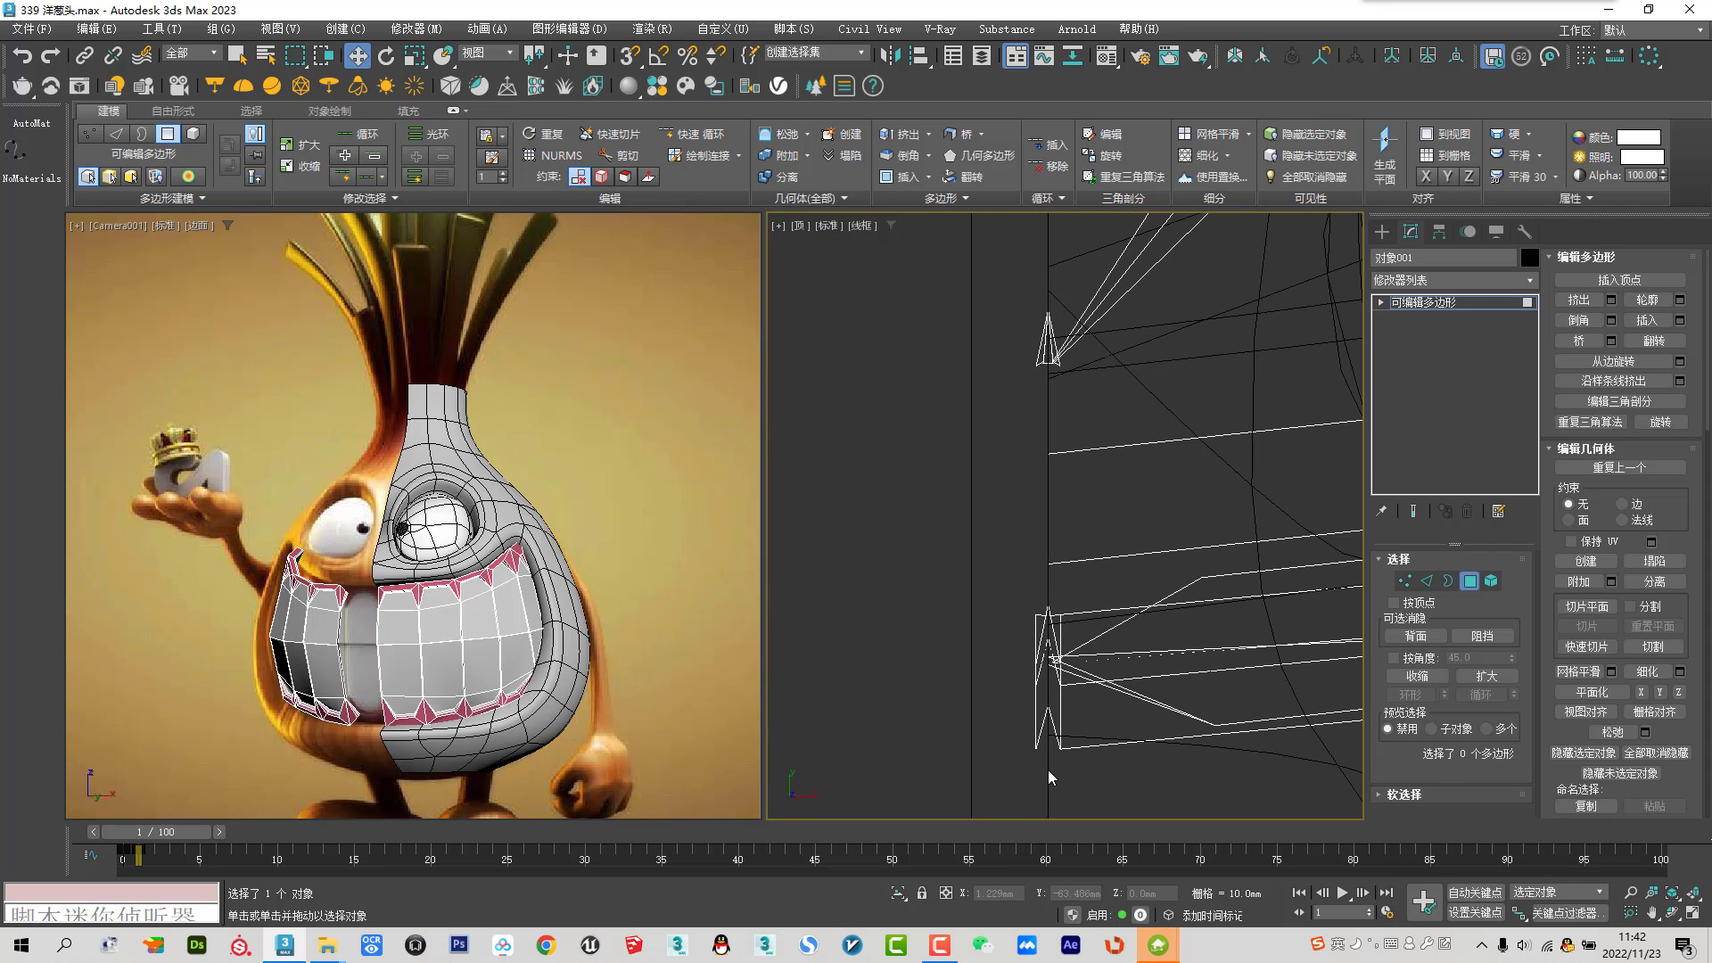
{"action": "left_click_drag", "start_coordinate": [963, 378], "coordinate": [964, 382]}
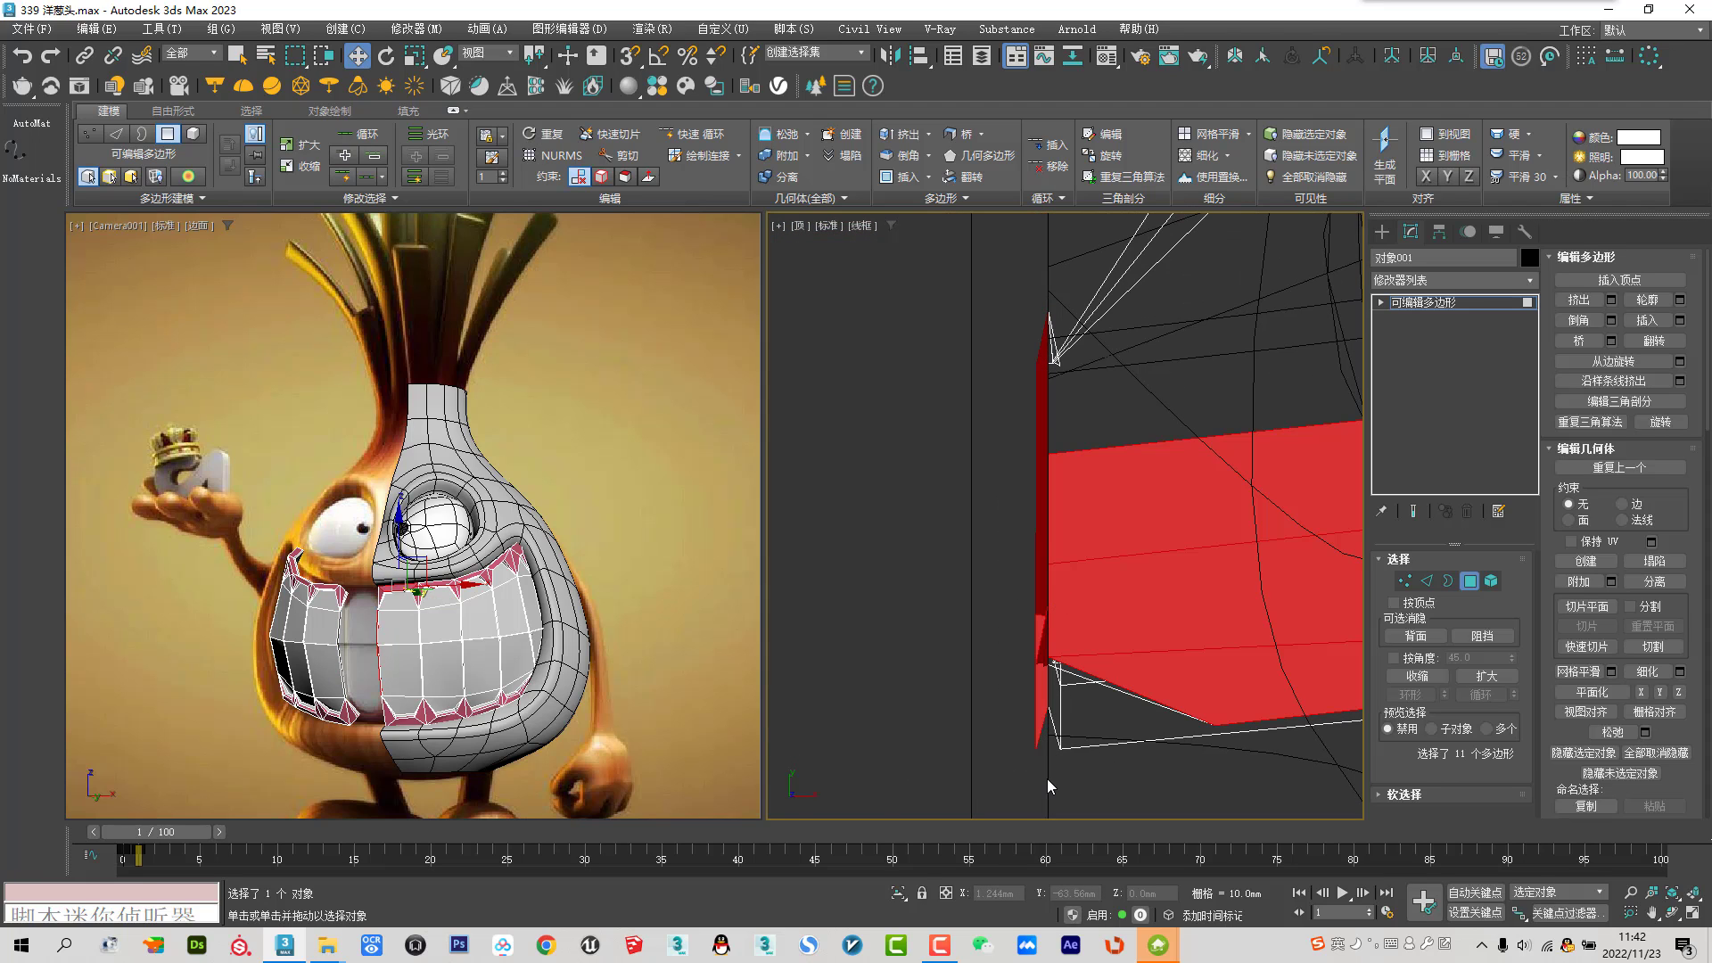
{"action": "key", "text": "Delete"}
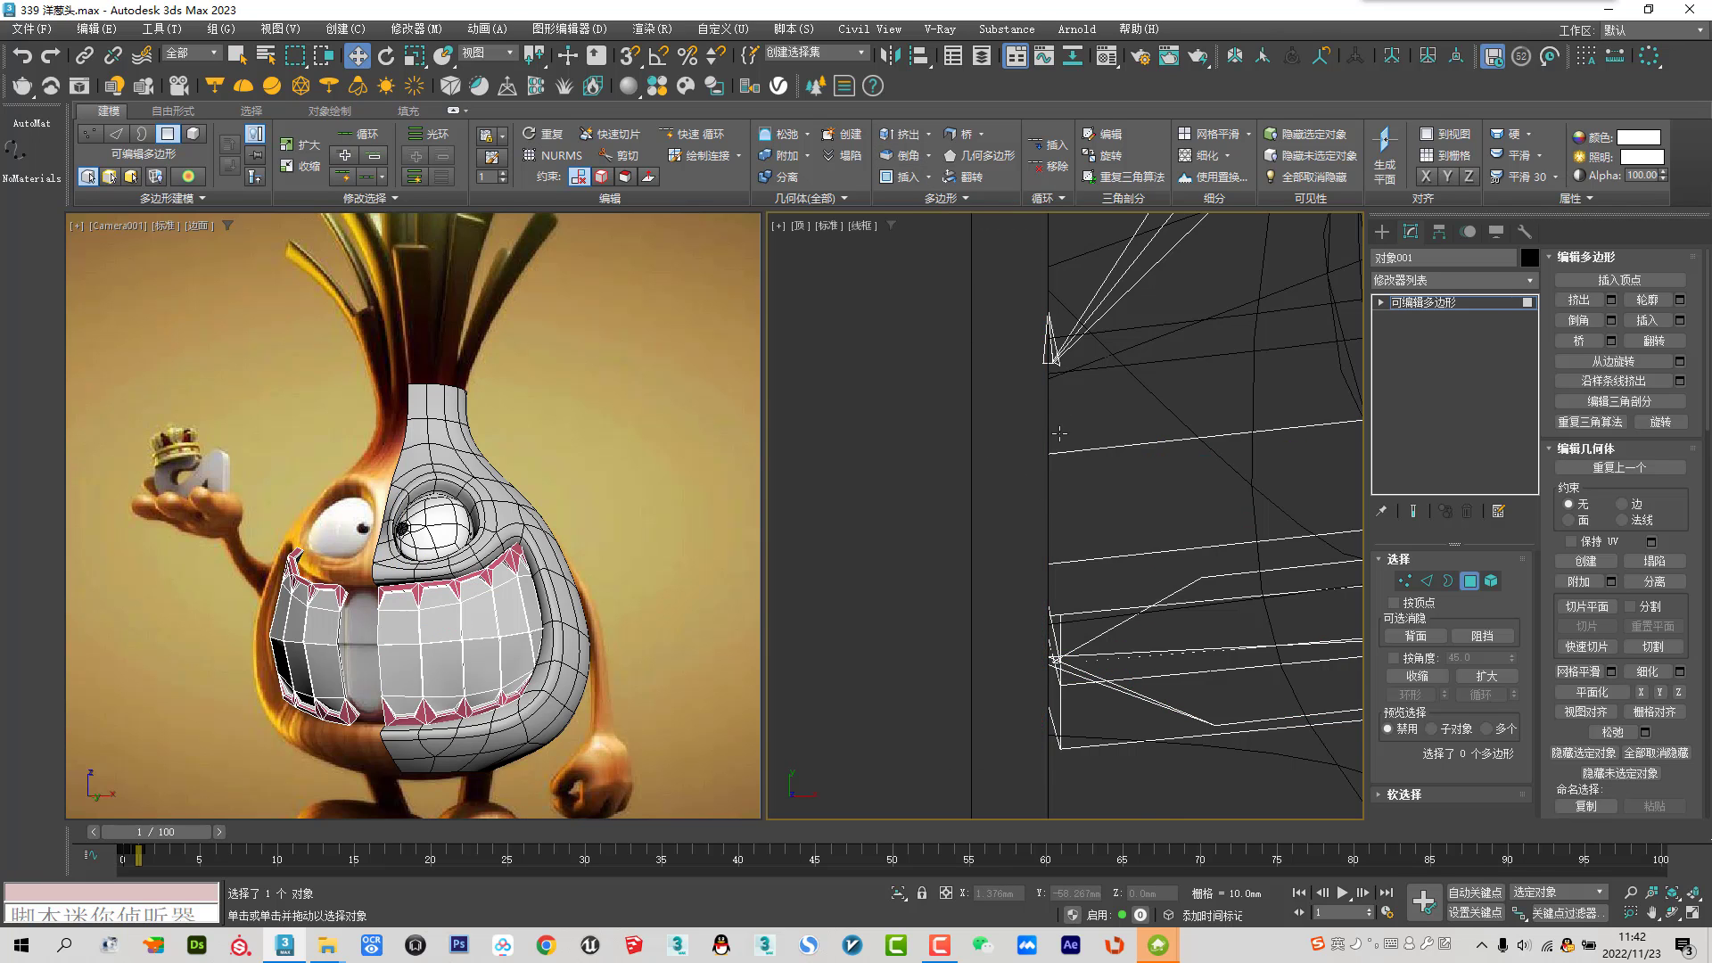
Delete the left half of the teeth mesh and exit Polygon mode
{"action": "middle_click_drag", "start_coordinate": [918, 333], "coordinate": [1030, 443]}
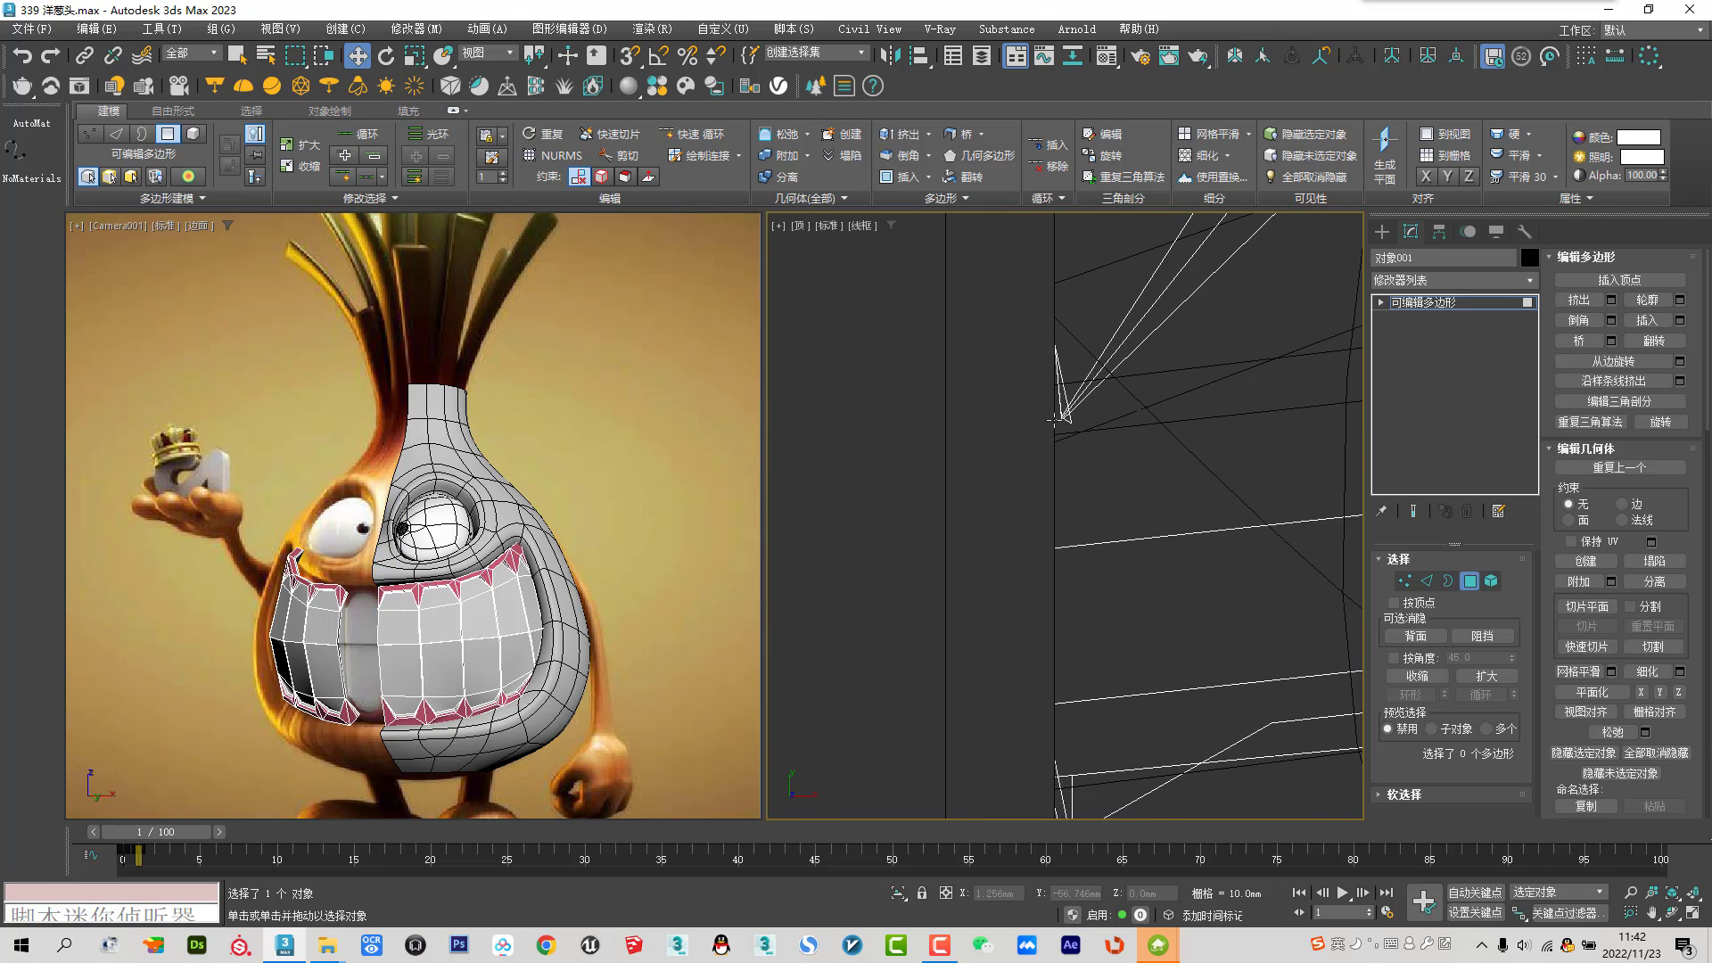
{"action": "scroll", "coordinate": [1030, 443], "scroll_direction": "down", "scroll_amount": 5}
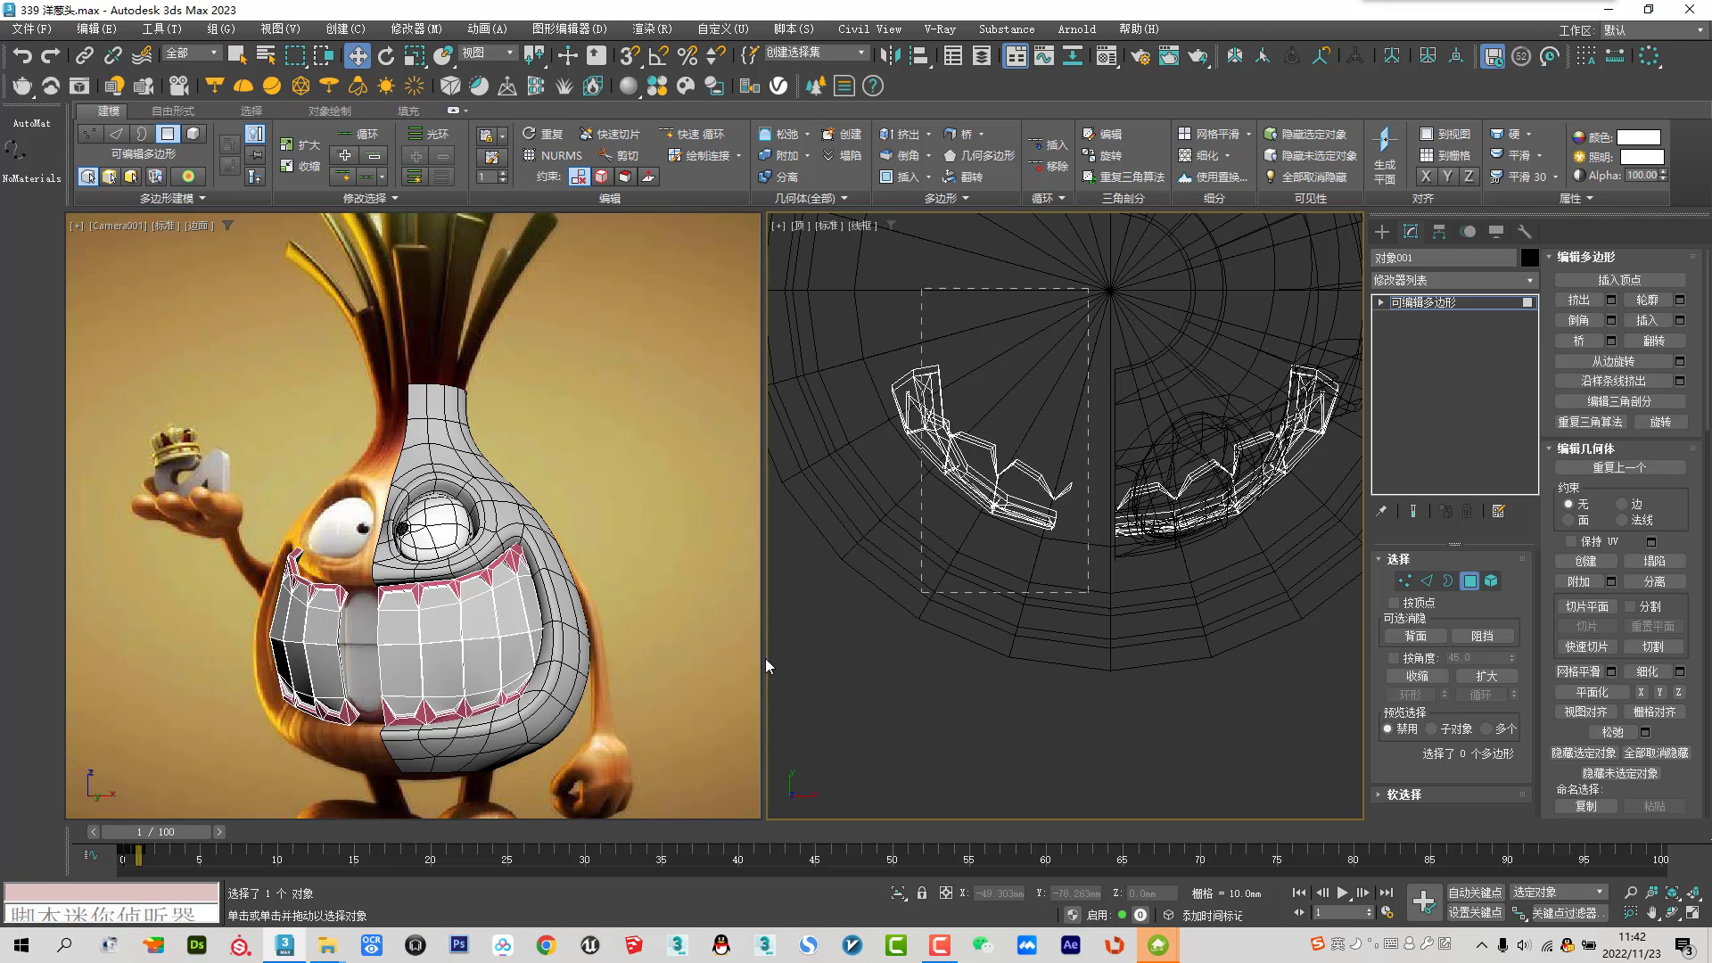
{"action": "key", "text": "Delete"}
{"action": "left_click", "coordinate": [1457, 586]}
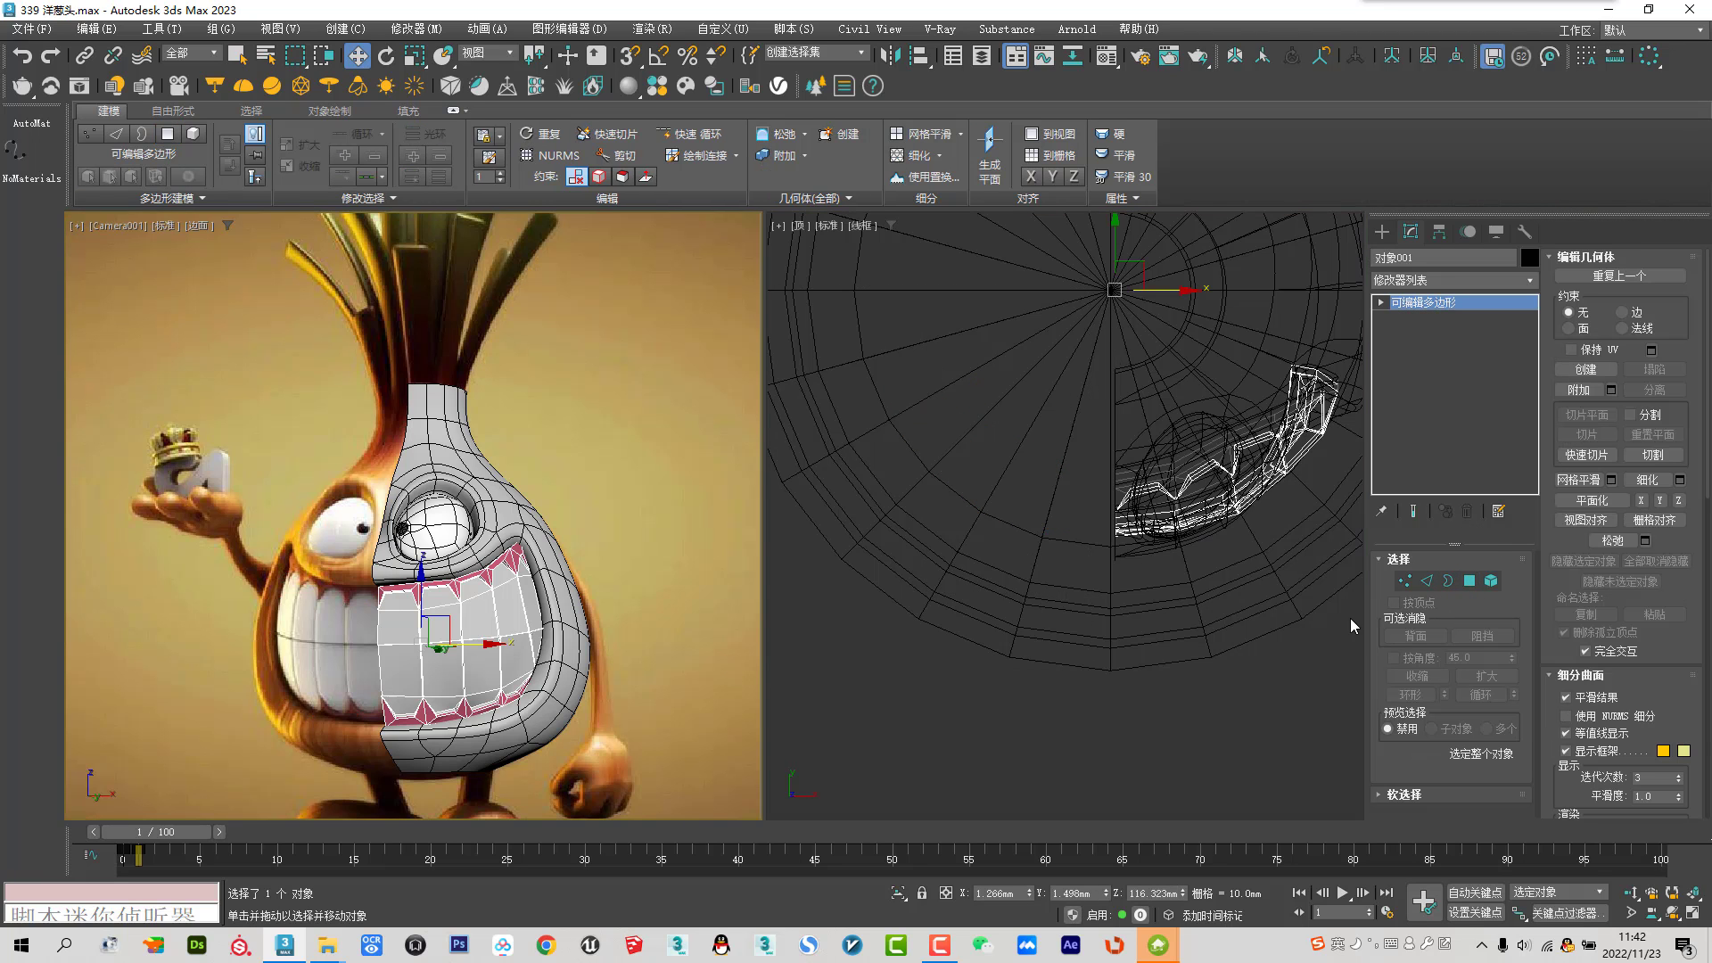
Return to a shaded Perspective view and turn on NURMS smoothing for the head
{"action": "key", "text": "p"}
{"action": "key", "text": "F3"}
{"action": "scroll", "coordinate": [1070, 535], "scroll_direction": "down", "scroll_amount": 3}
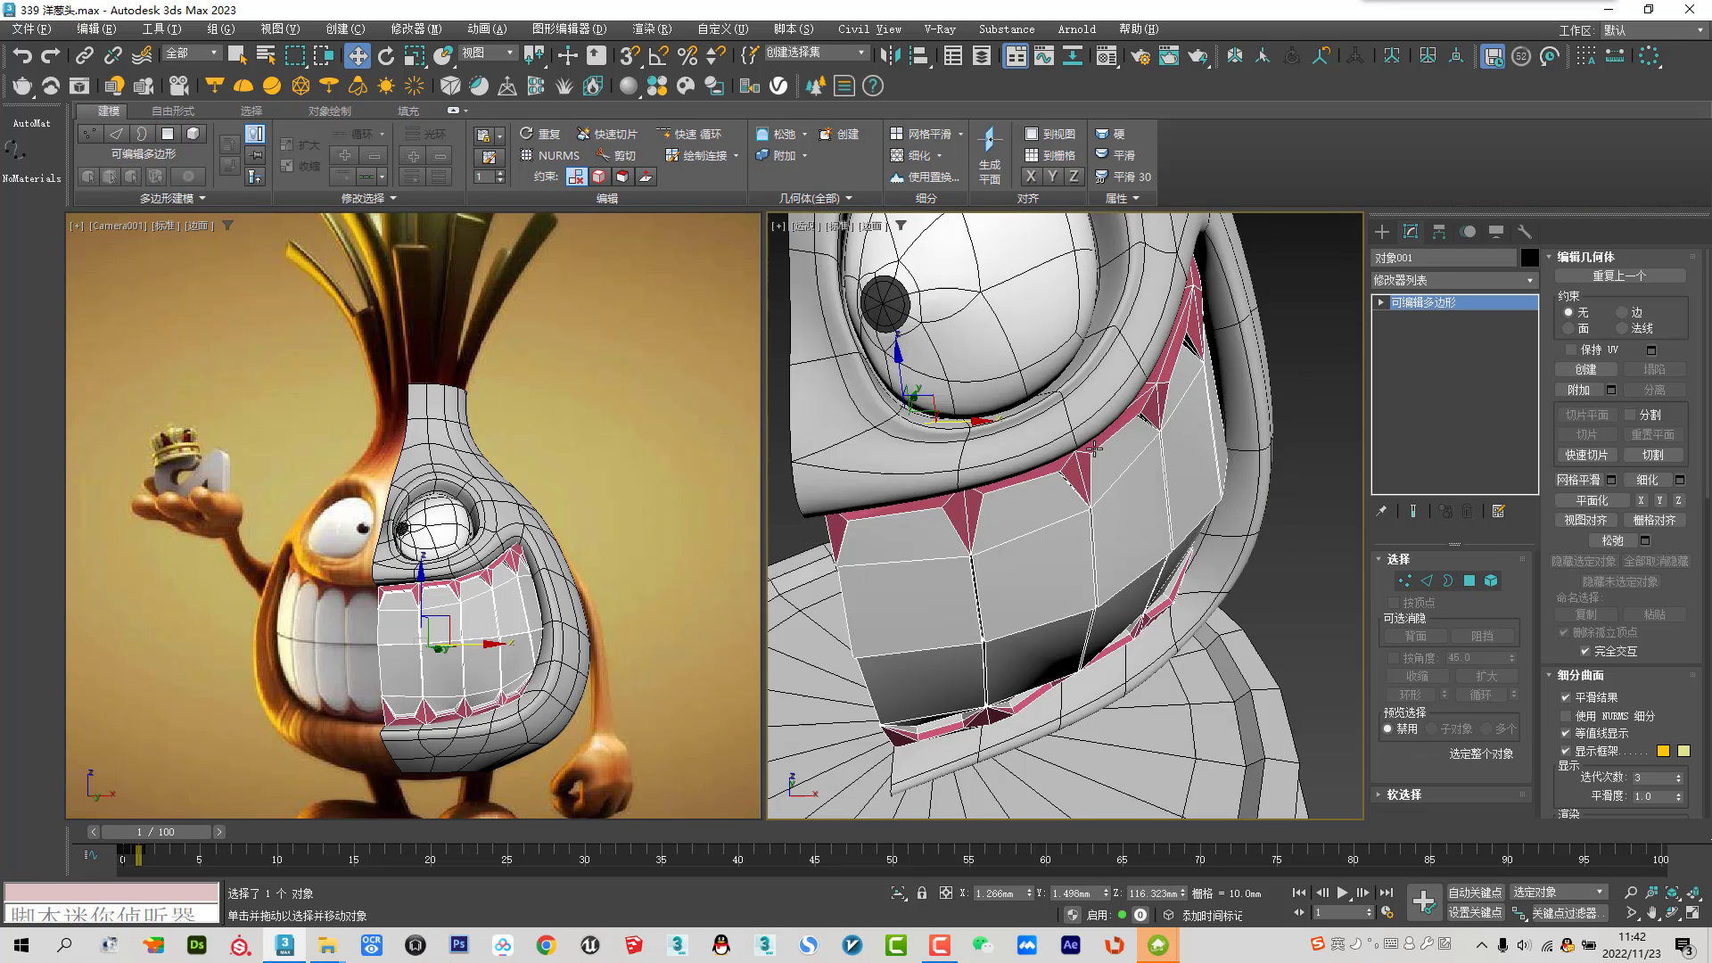
{"action": "scroll", "coordinate": [1042, 438], "scroll_direction": "down", "scroll_amount": 3}
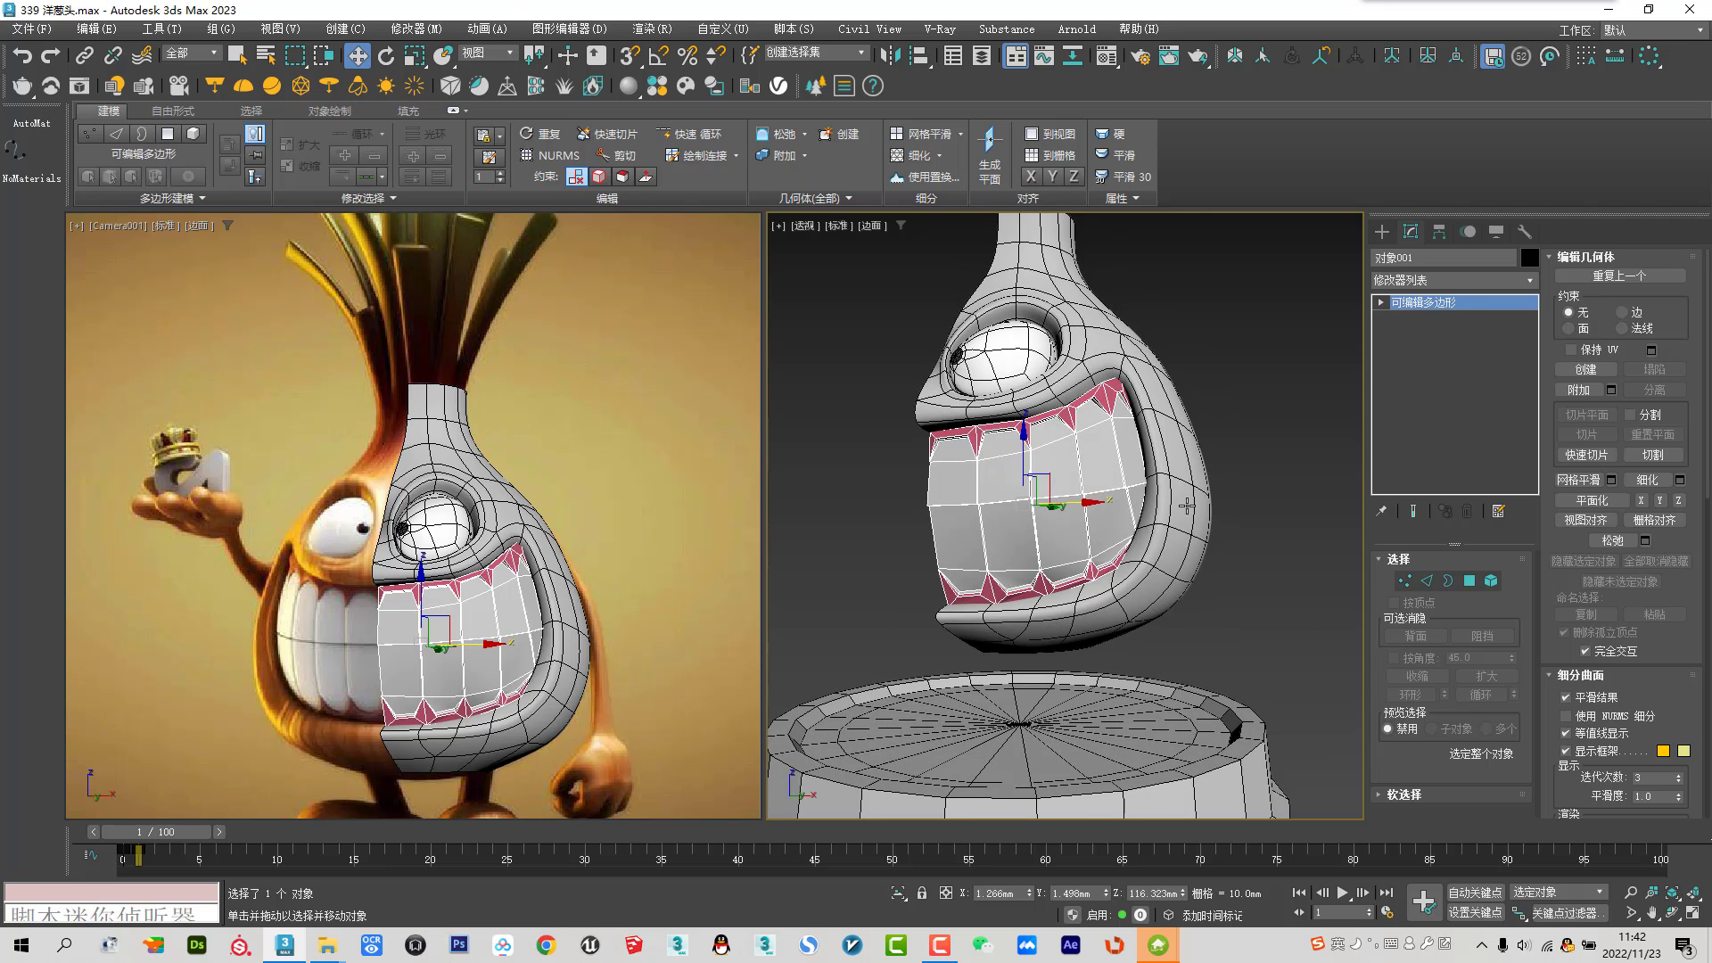
{"action": "left_click", "coordinate": [1186, 505]}
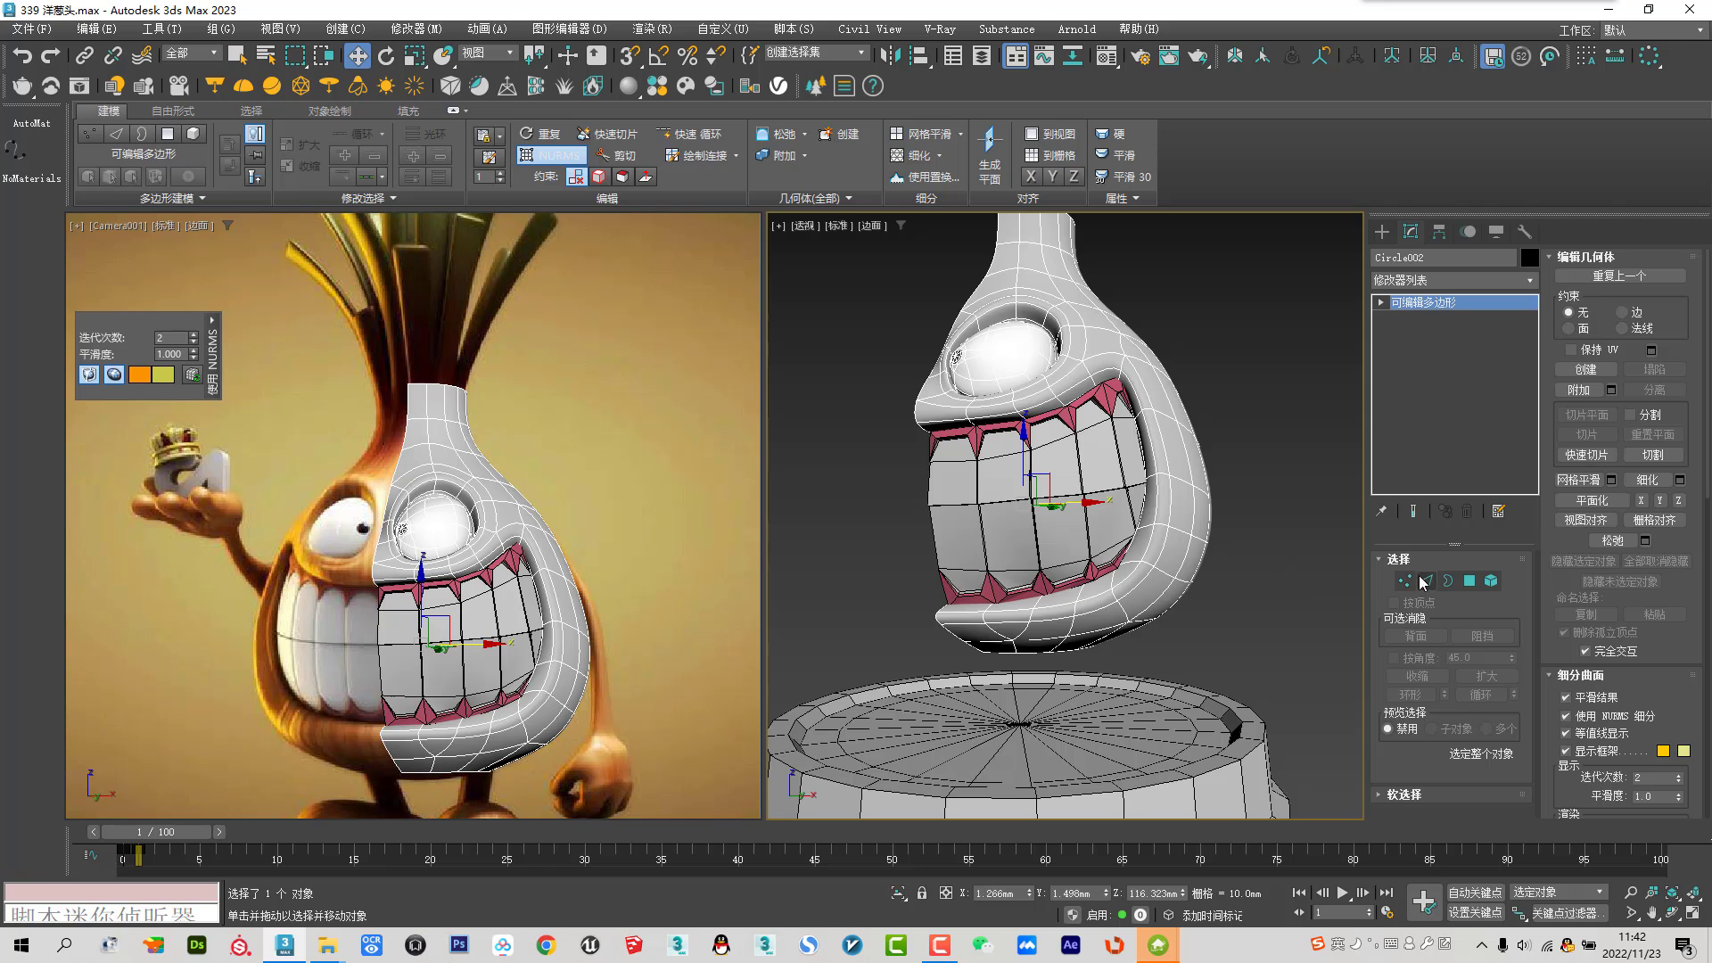
Select all the teeth polygons in Polygon mode
{"action": "left_click", "coordinate": [1470, 581]}
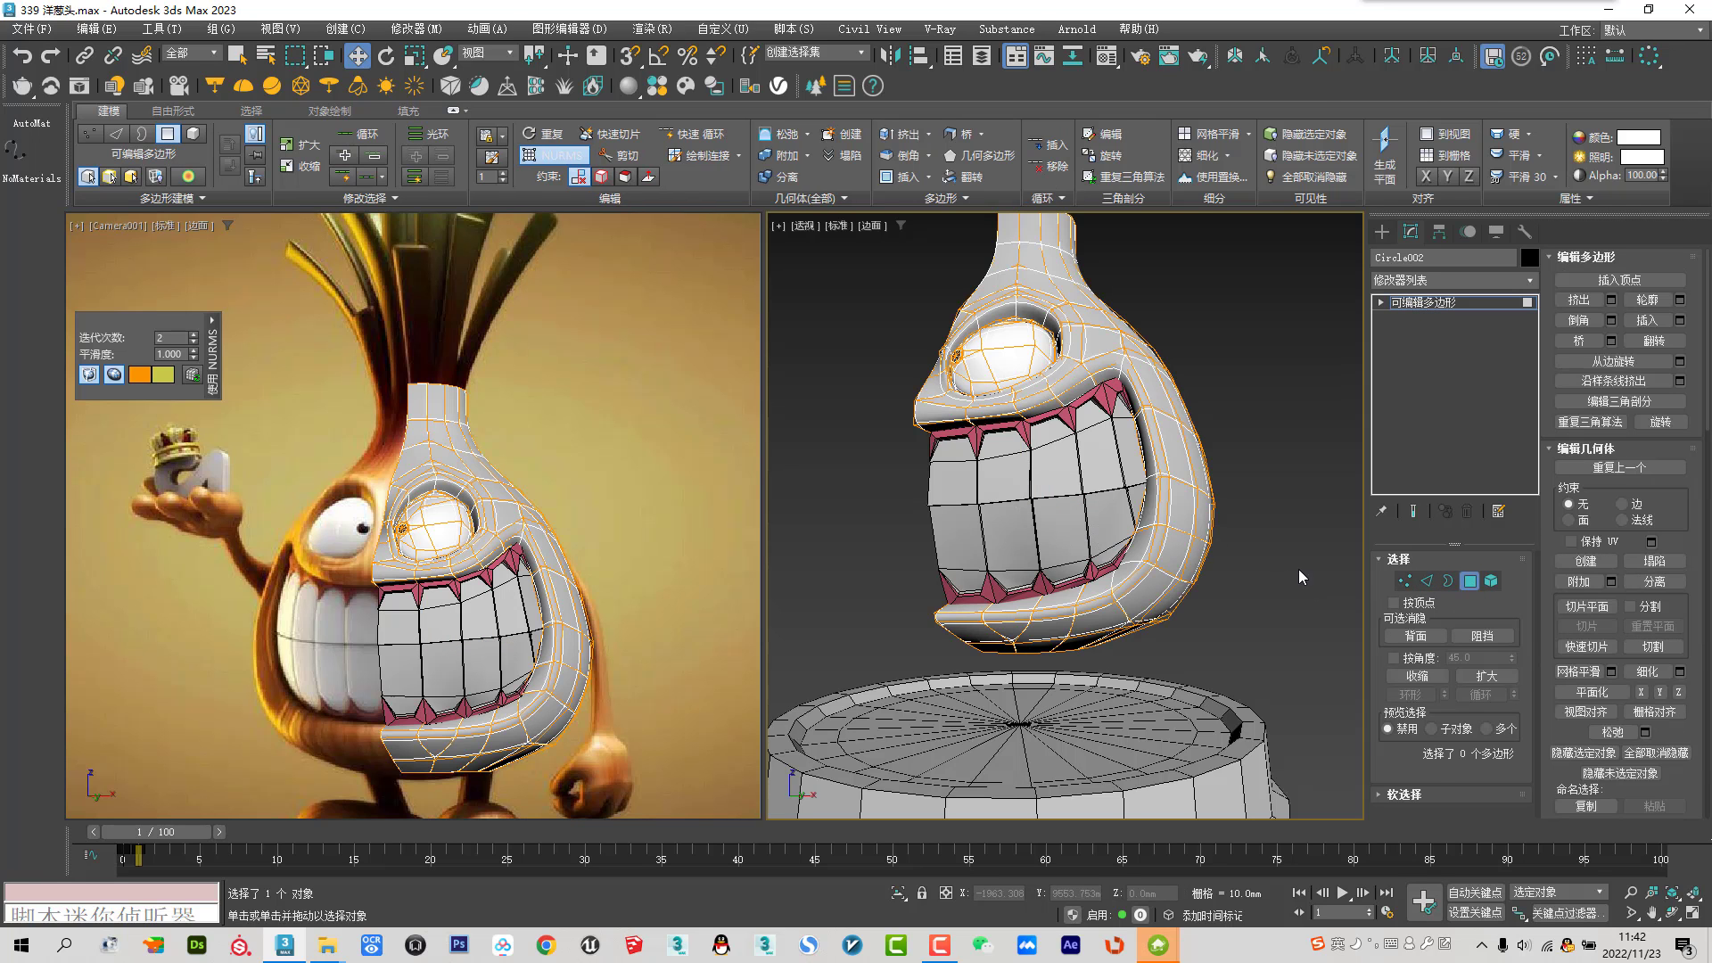
{"action": "key", "text": "ctrl+z"}
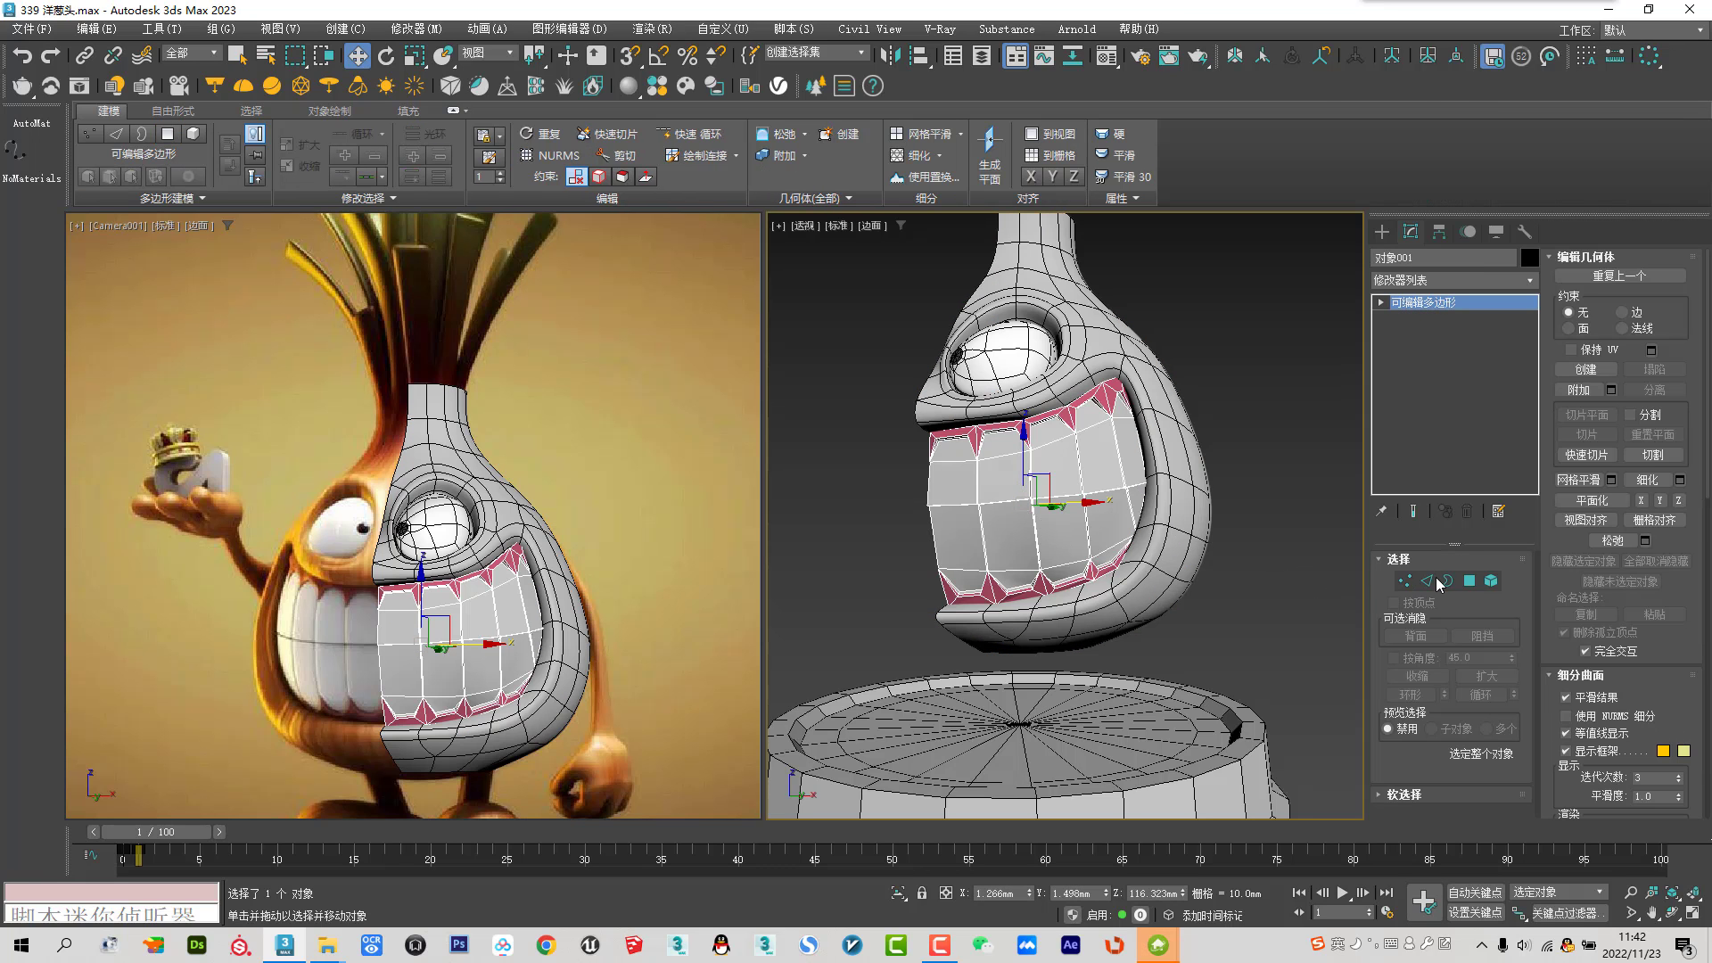
{"action": "left_click", "coordinate": [1469, 581]}
{"action": "left_click", "coordinate": [1057, 468]}
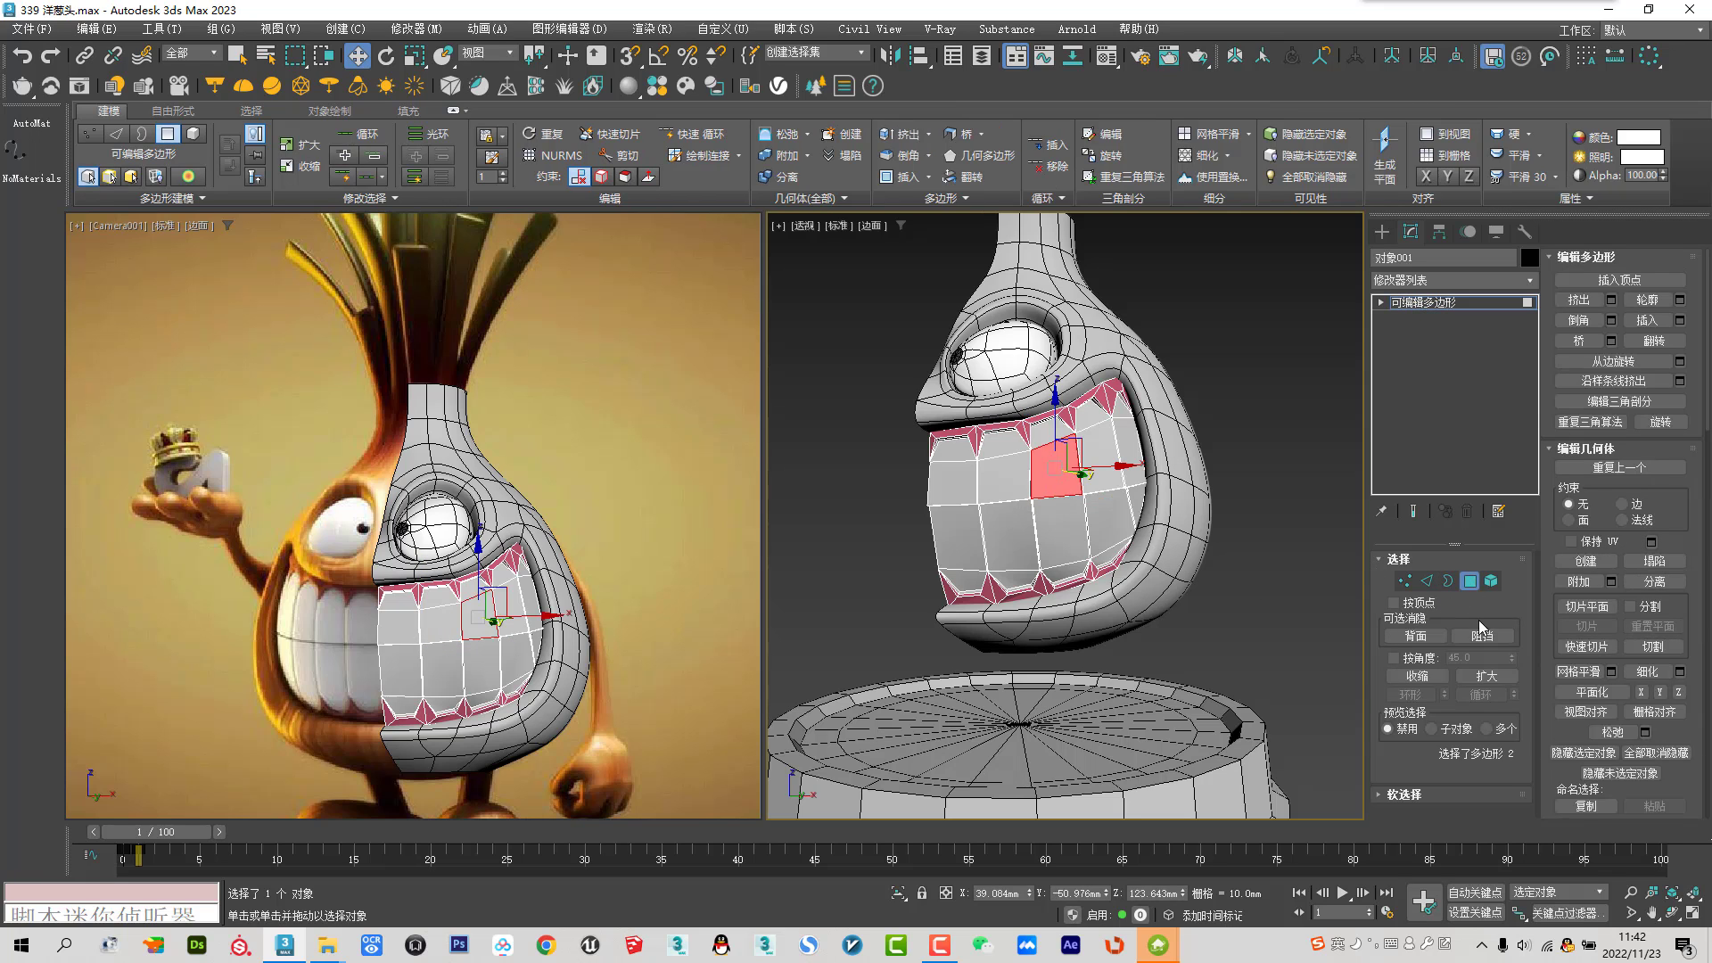
{"action": "scroll", "coordinate": [1601, 635], "scroll_direction": "down", "scroll_amount": 4}
{"action": "scroll", "coordinate": [1602, 635], "scroll_direction": "down", "scroll_amount": 6}
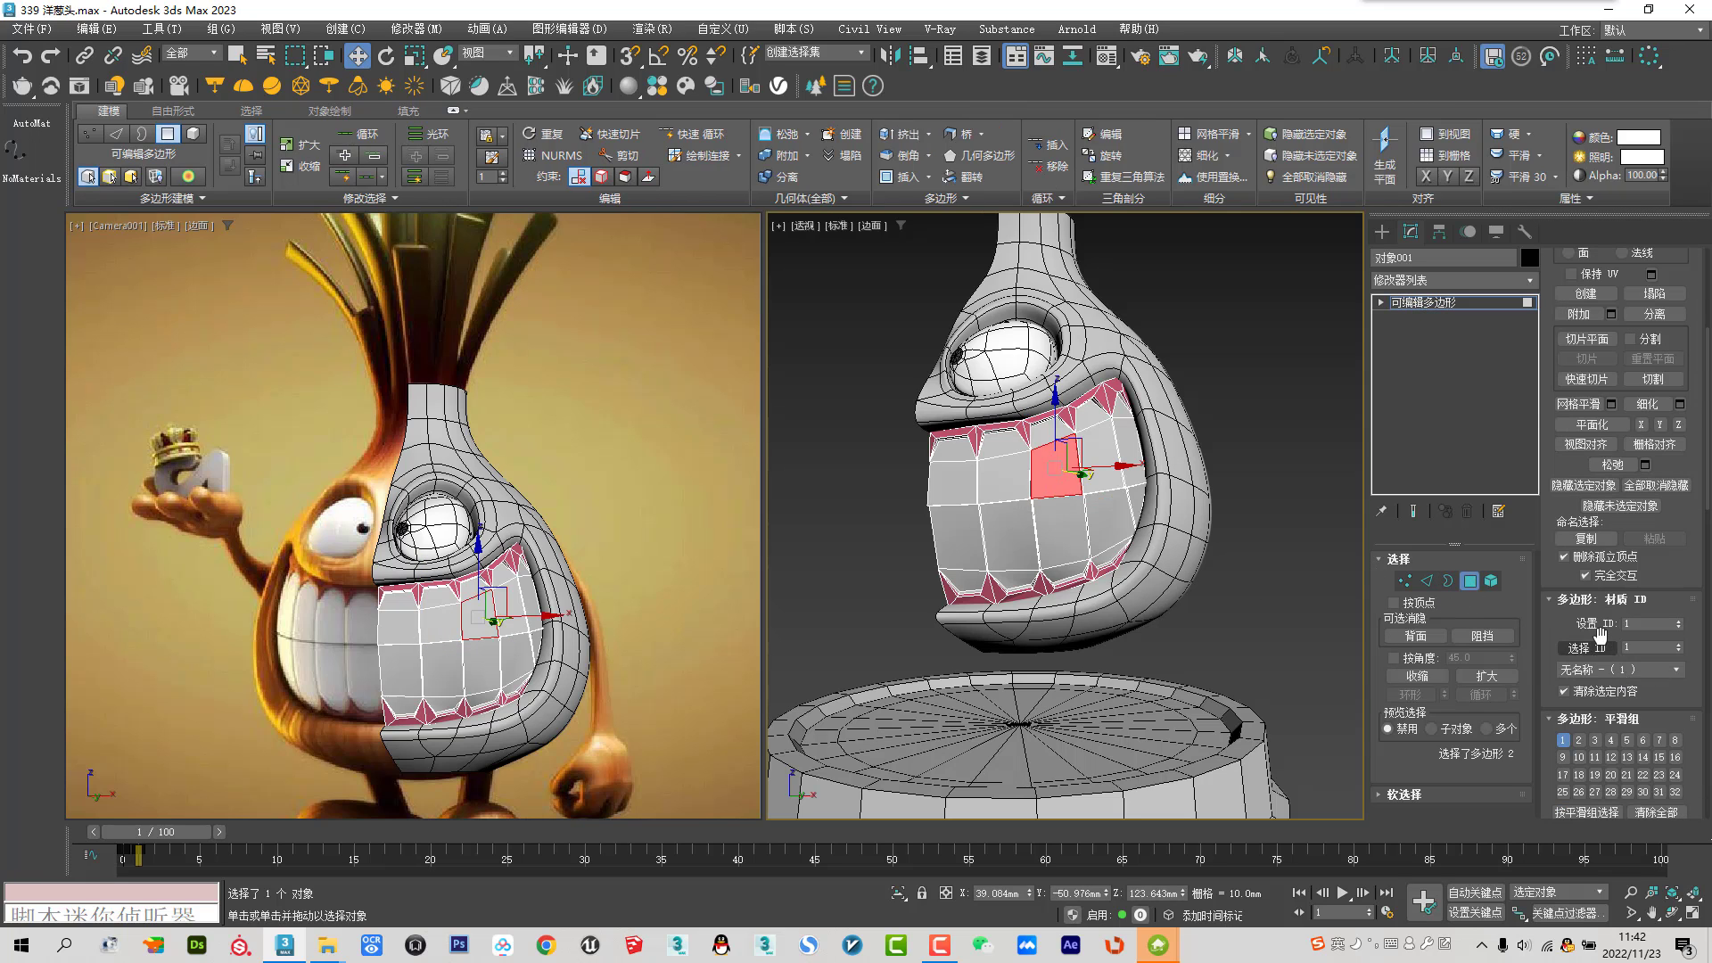
{"action": "left_click", "coordinate": [1596, 648]}
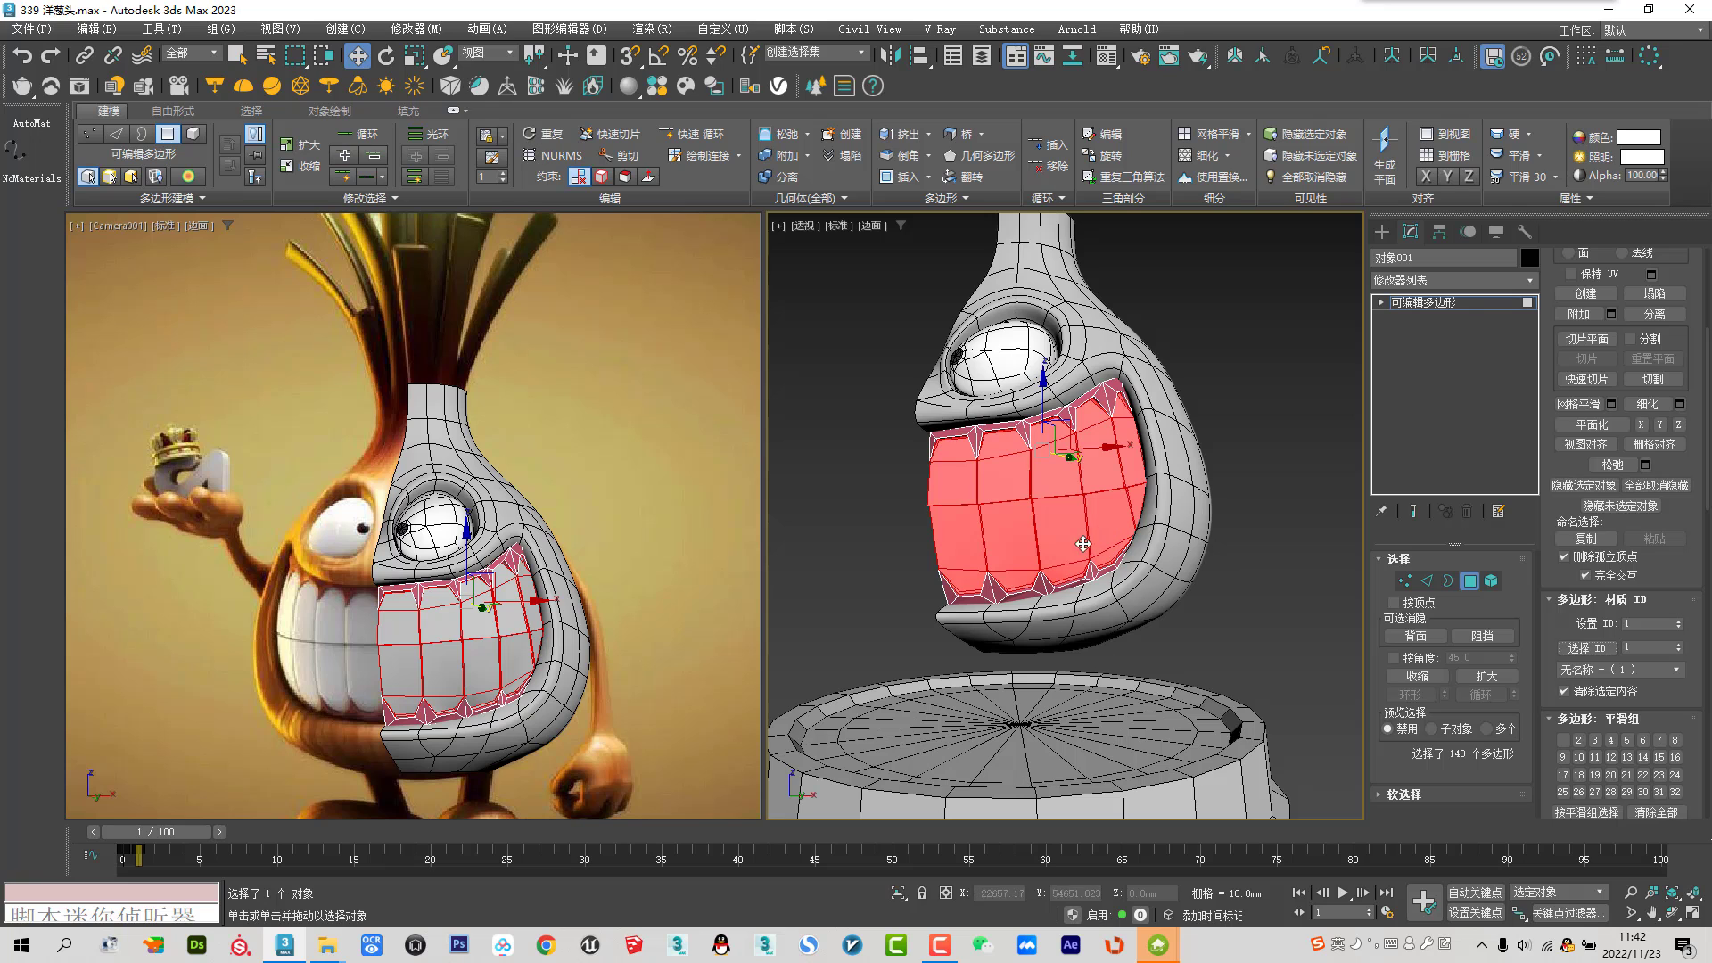
Assign the white 03 - Default material (ID 3) to the teeth and exit Polygon mode
{"action": "key", "text": "m"}
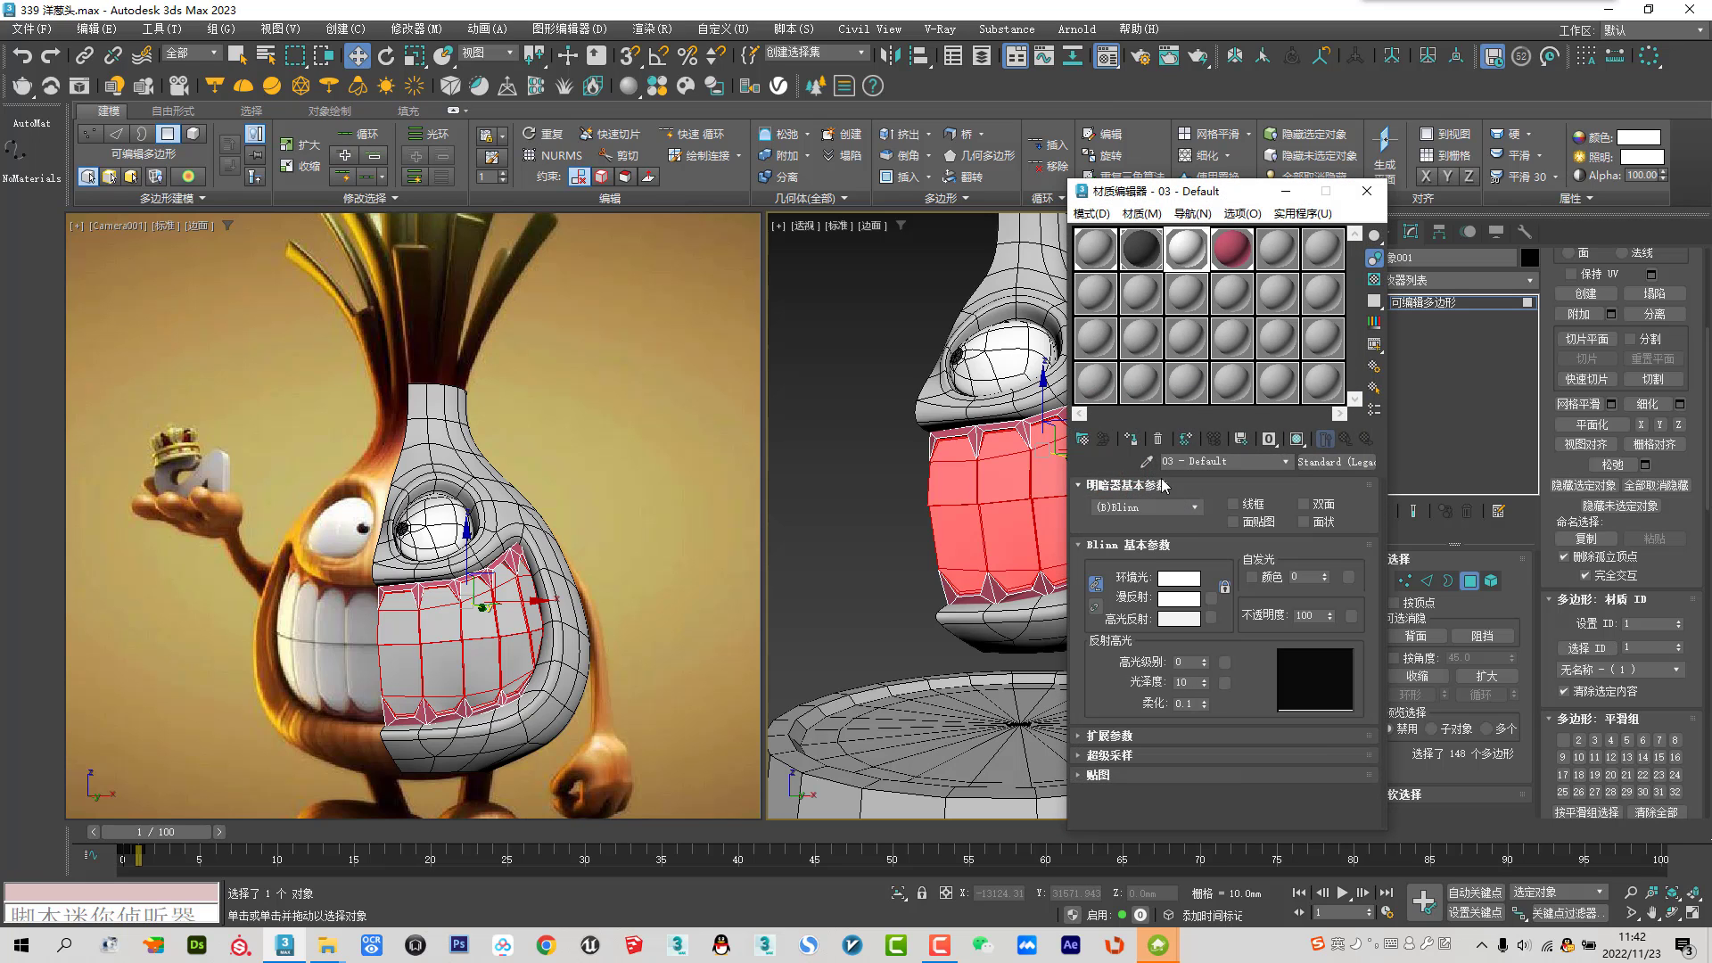
{"action": "left_click", "coordinate": [1131, 438]}
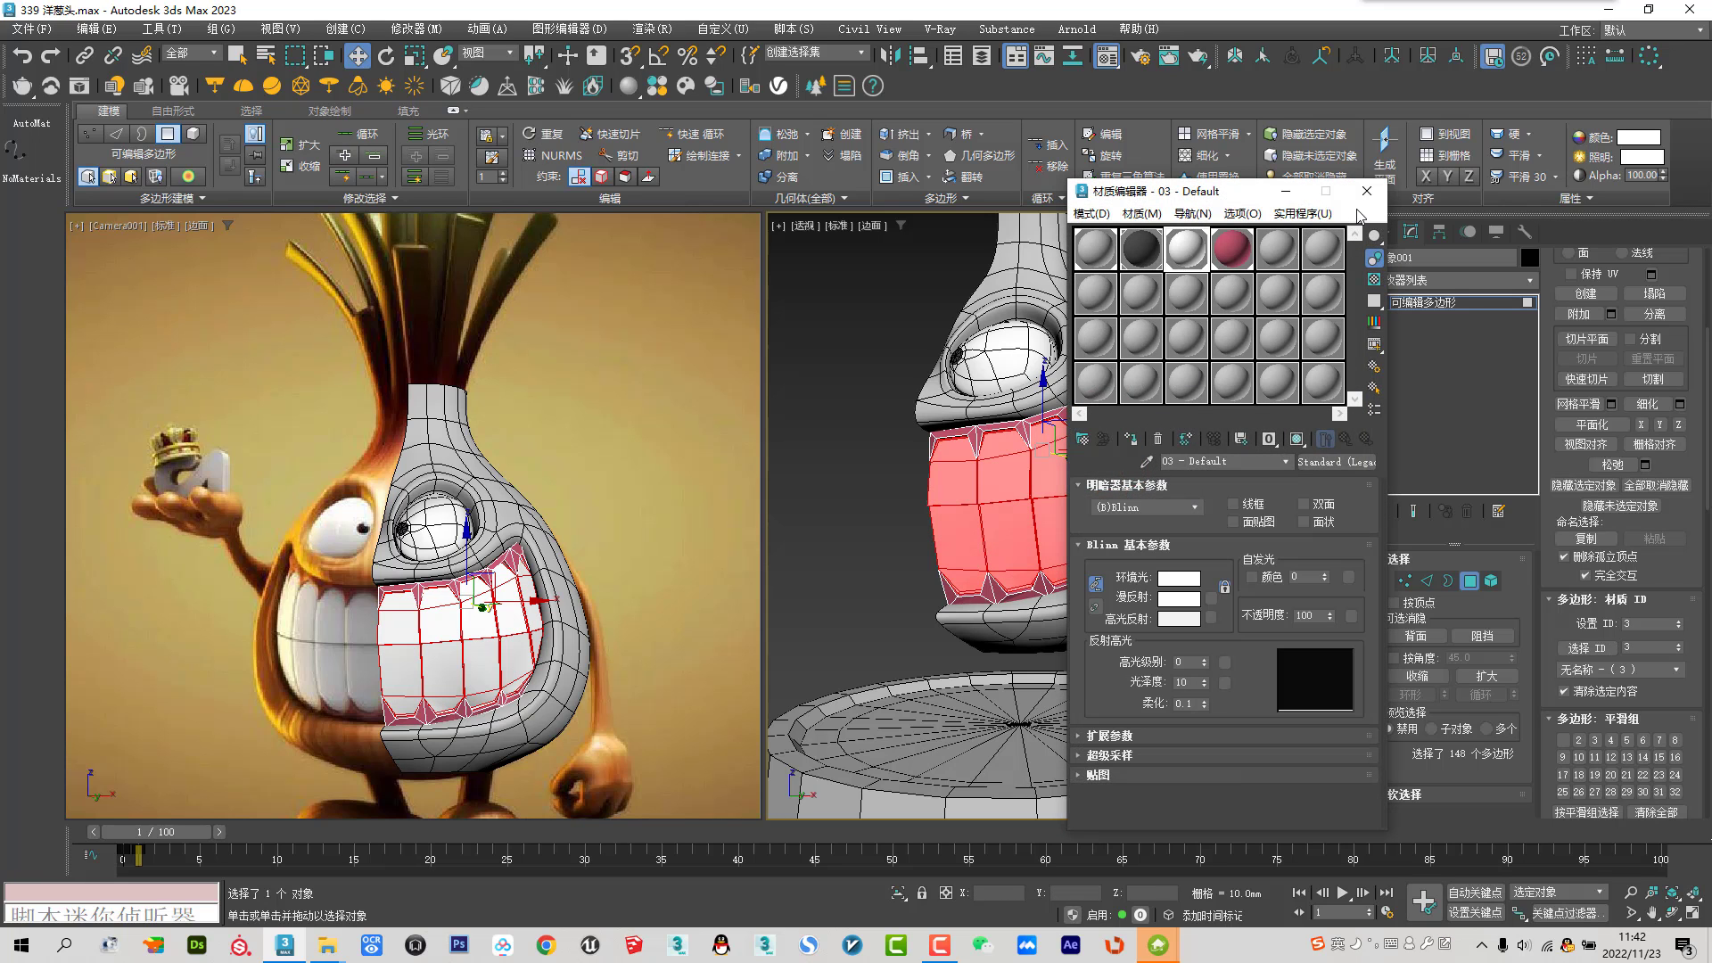
{"action": "left_click", "coordinate": [1366, 192]}
{"action": "left_click", "coordinate": [1472, 583]}
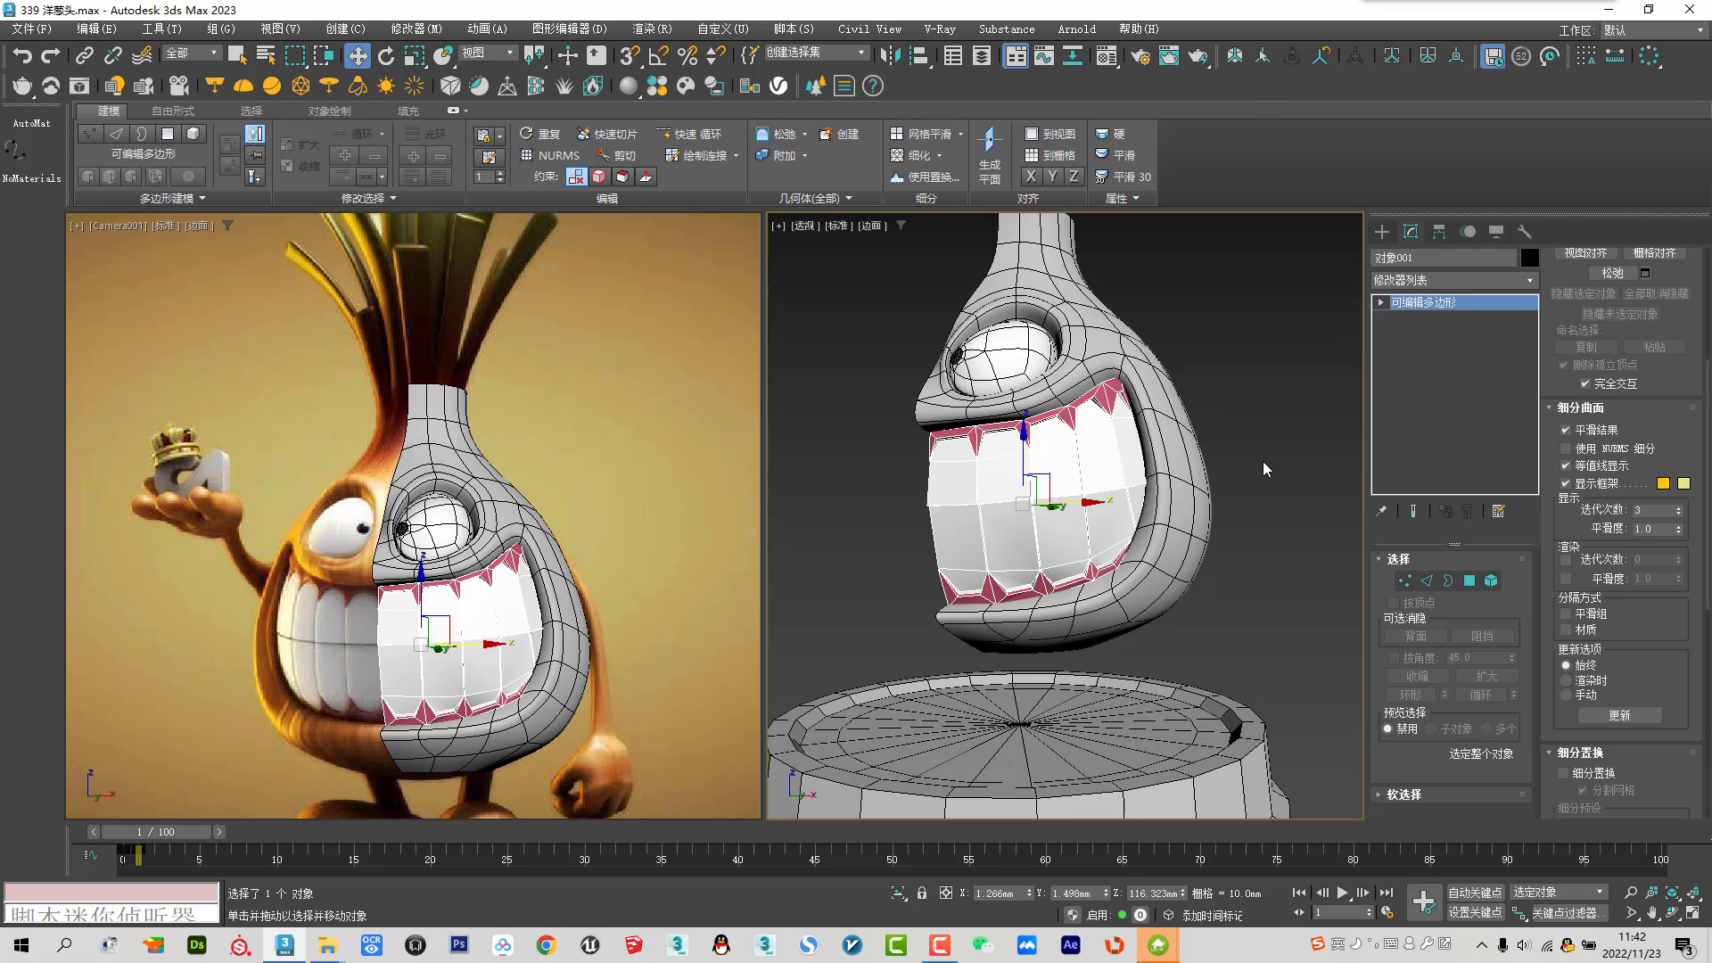
{"action": "left_click", "coordinate": [1262, 462]}
{"action": "key", "text": "ctrl+BackSpace"}
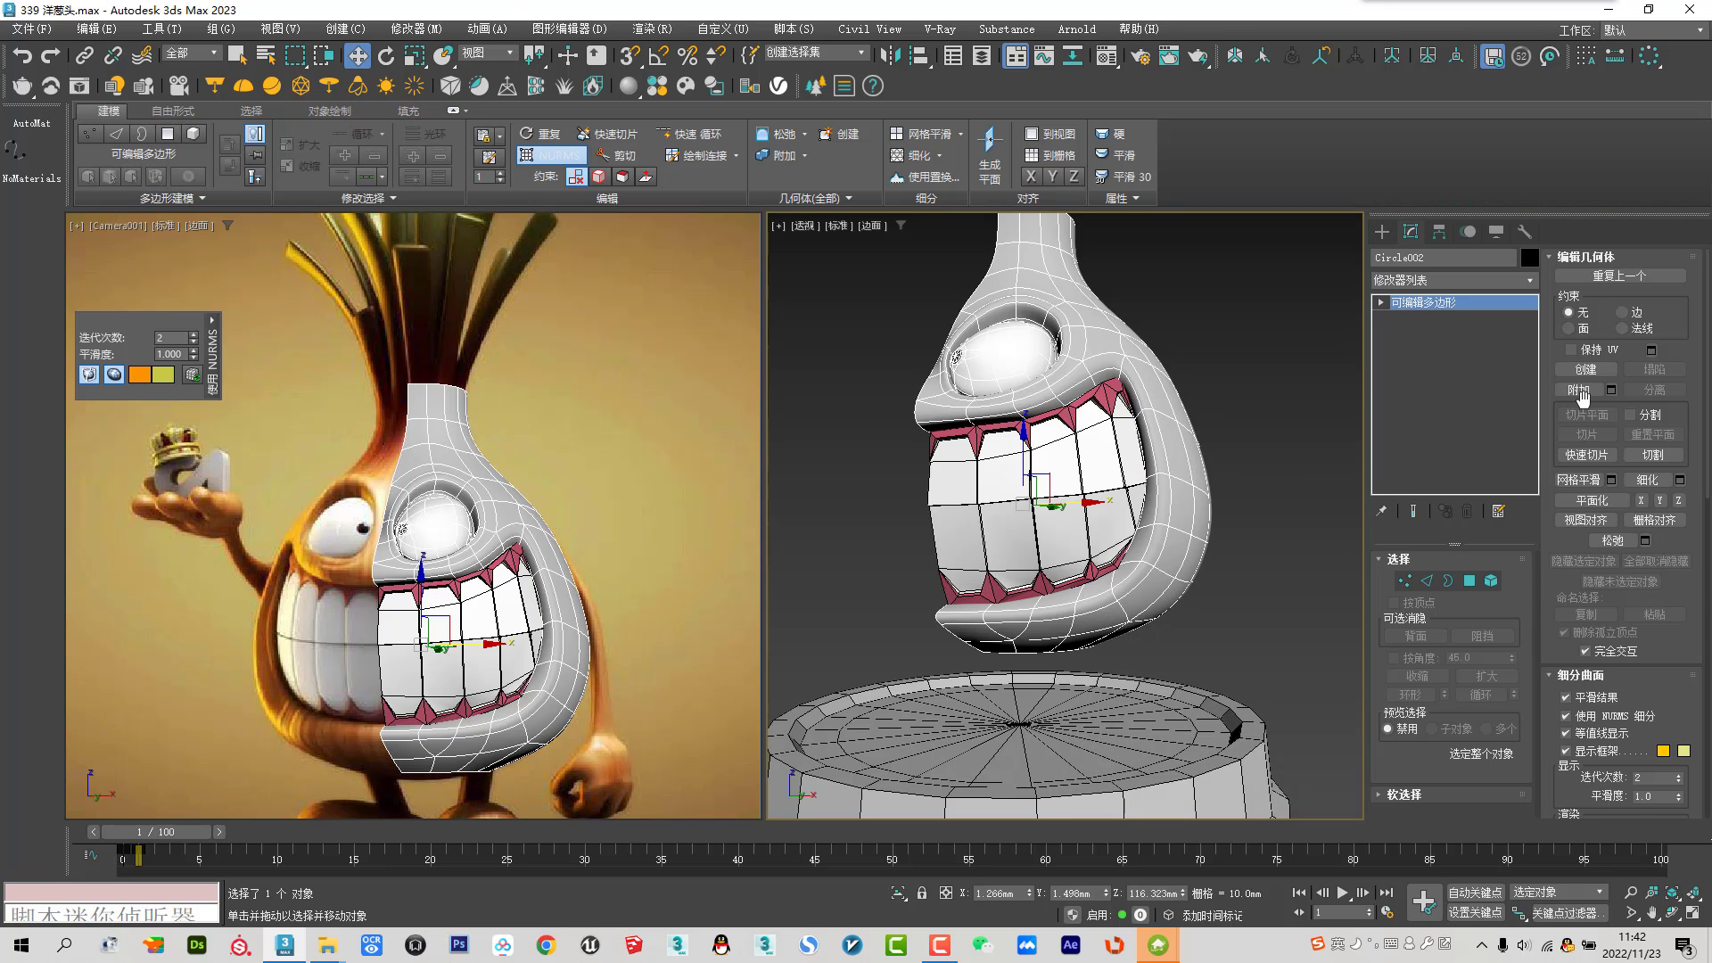
Attach the teeth to the half-head Circle002, accepting the Attach Options
{"action": "left_click", "coordinate": [1579, 391]}
{"action": "left_click", "coordinate": [1085, 430]}
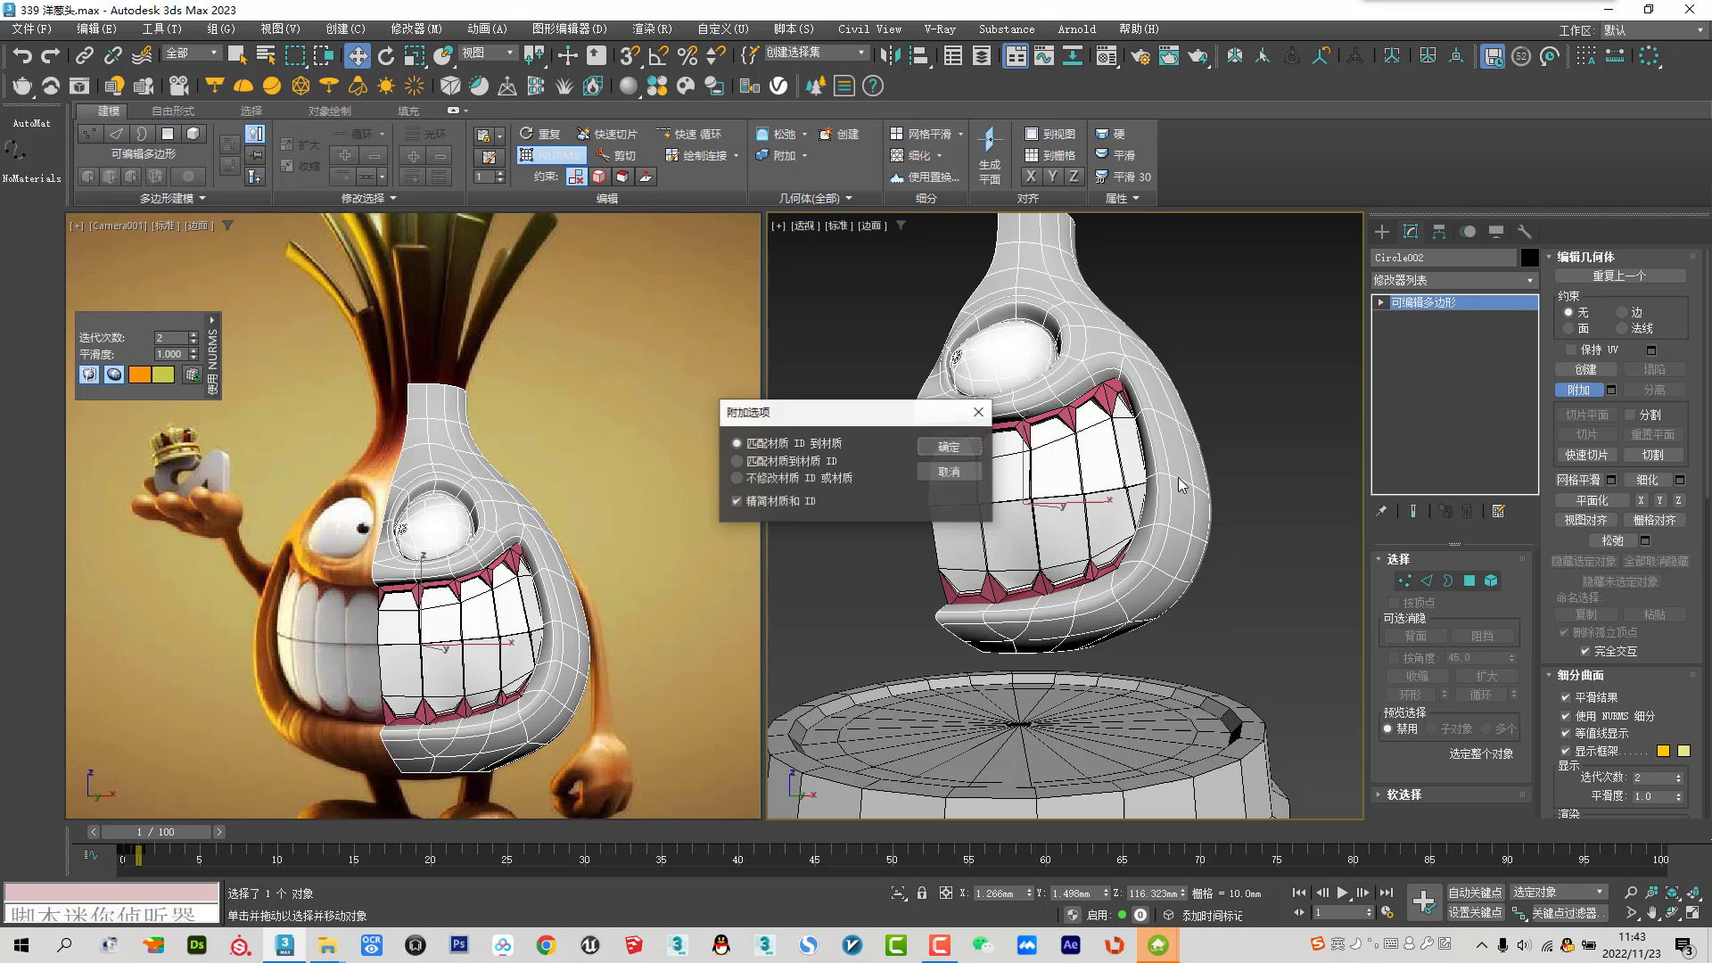
{"action": "left_click", "coordinate": [950, 447]}
{"action": "scroll", "coordinate": [1089, 444], "scroll_direction": "down", "scroll_amount": 5}
{"action": "mouse_move", "coordinate": [1089, 444]}
{"action": "middle_mouse_down", "text": "alt"}
{"action": "mouse_move", "coordinate": [1146, 612]}
{"action": "mouse_move", "coordinate": [1158, 530]}
{"action": "middle_mouse_up", "text": "alt"}
{"action": "key", "text": "F4"}
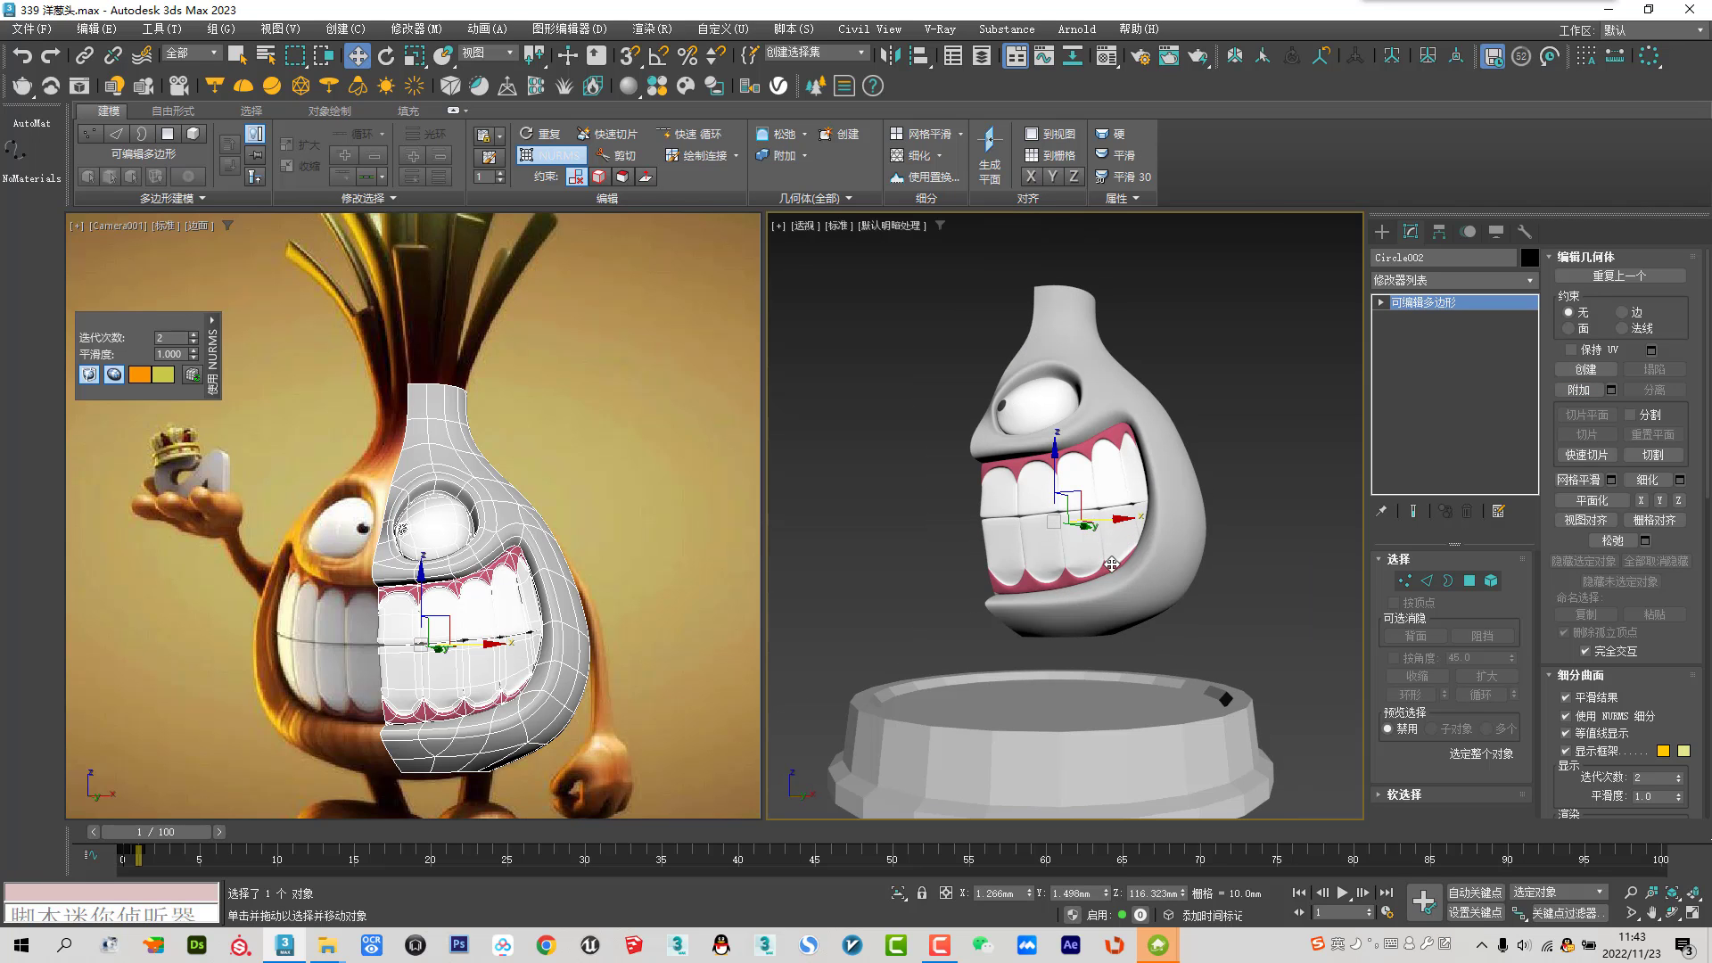
{"action": "key", "text": "Home"}
{"action": "scroll", "coordinate": [1097, 565], "scroll_direction": "down", "scroll_amount": 3}
{"action": "scroll", "coordinate": [1079, 566], "scroll_direction": "down", "scroll_amount": 2}
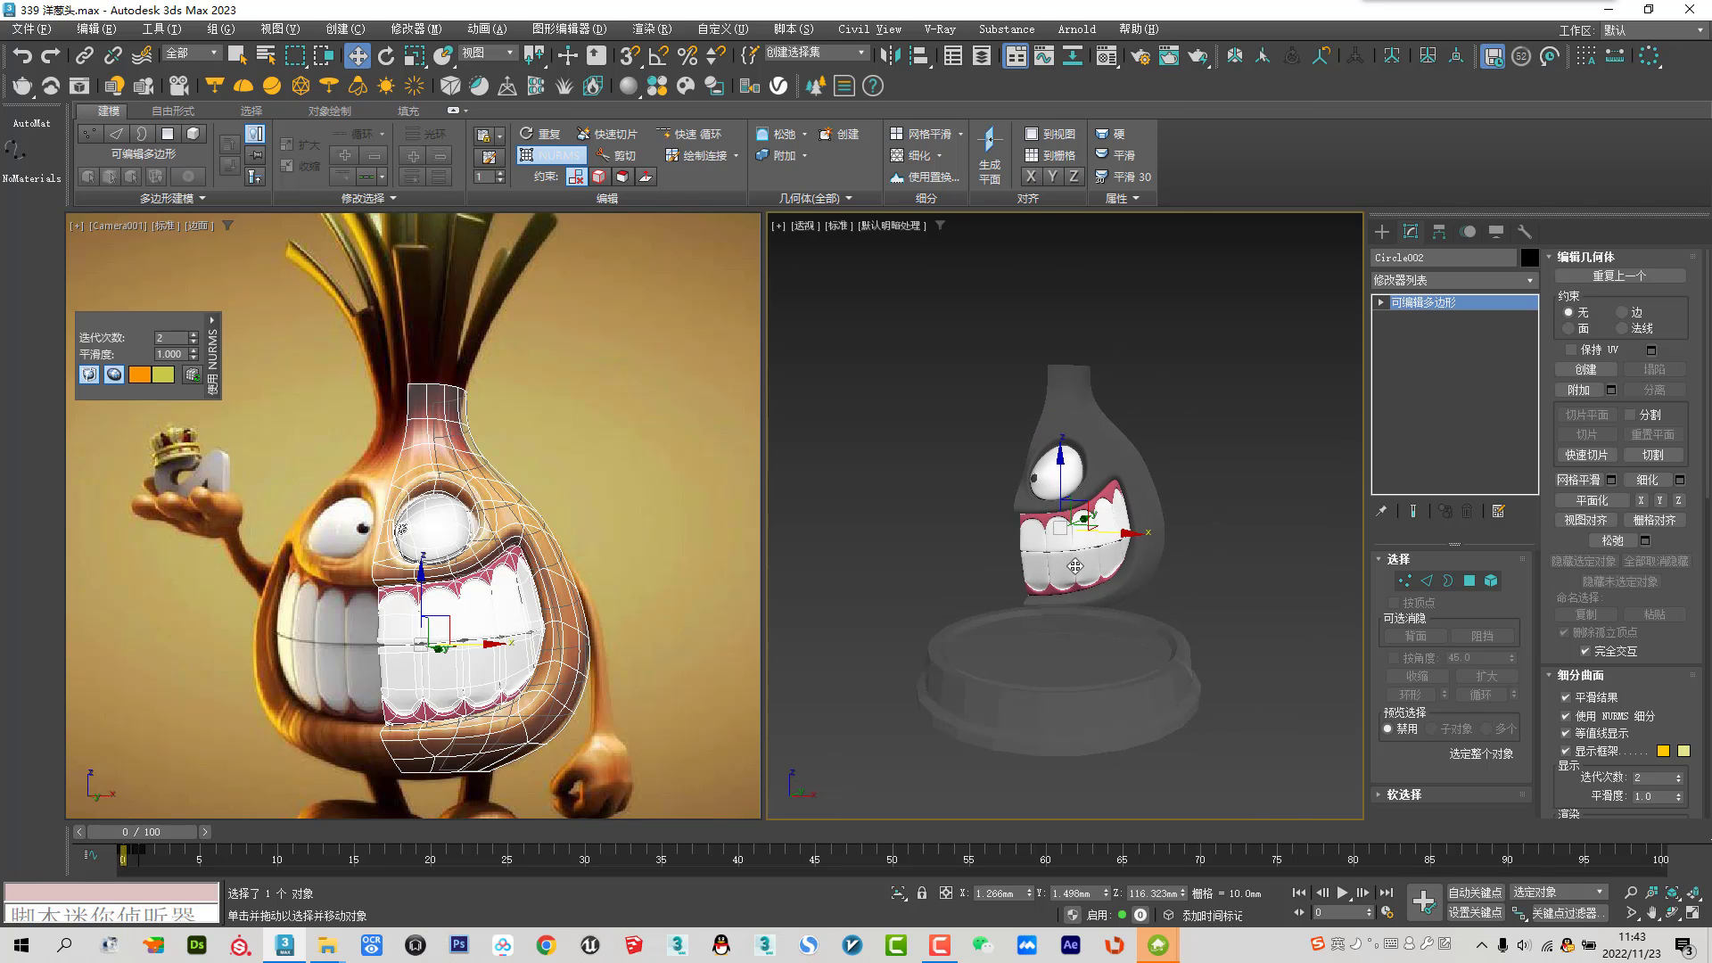
{"action": "scroll", "coordinate": [1076, 566], "scroll_direction": "up", "scroll_amount": 5}
{"action": "mouse_move", "coordinate": [1075, 566]}
{"action": "middle_mouse_down", "text": "alt"}
{"action": "mouse_move", "coordinate": [1096, 548]}
{"action": "mouse_move", "coordinate": [1040, 412]}
{"action": "middle_mouse_up", "text": "alt"}
{"action": "mouse_move", "coordinate": [1258, 630]}
{"action": "middle_mouse_down", "text": "alt"}
{"action": "mouse_move", "coordinate": [1079, 635]}
{"action": "mouse_move", "coordinate": [1159, 624]}
{"action": "middle_mouse_up", "text": "alt"}
{"action": "scroll", "coordinate": [1074, 617], "scroll_direction": "down", "scroll_amount": 5}
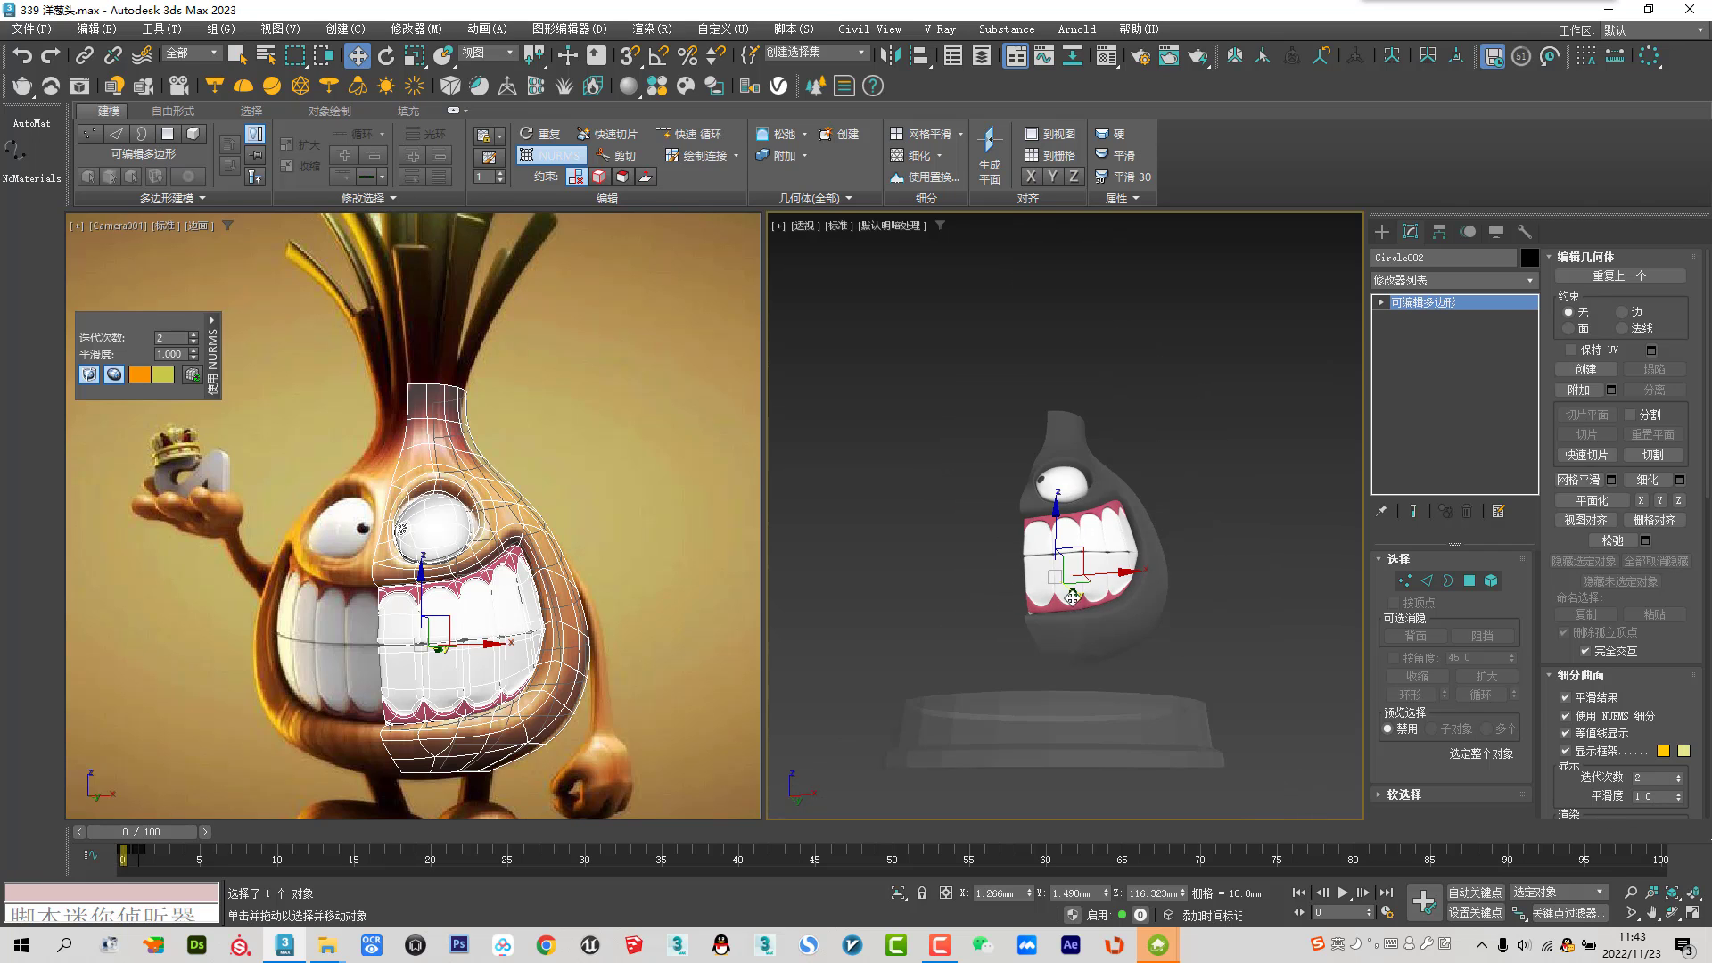
Compare NURMS on and off, leaving Use NURMS Subdivision unchecked
{"action": "left_click", "coordinate": [1567, 718]}
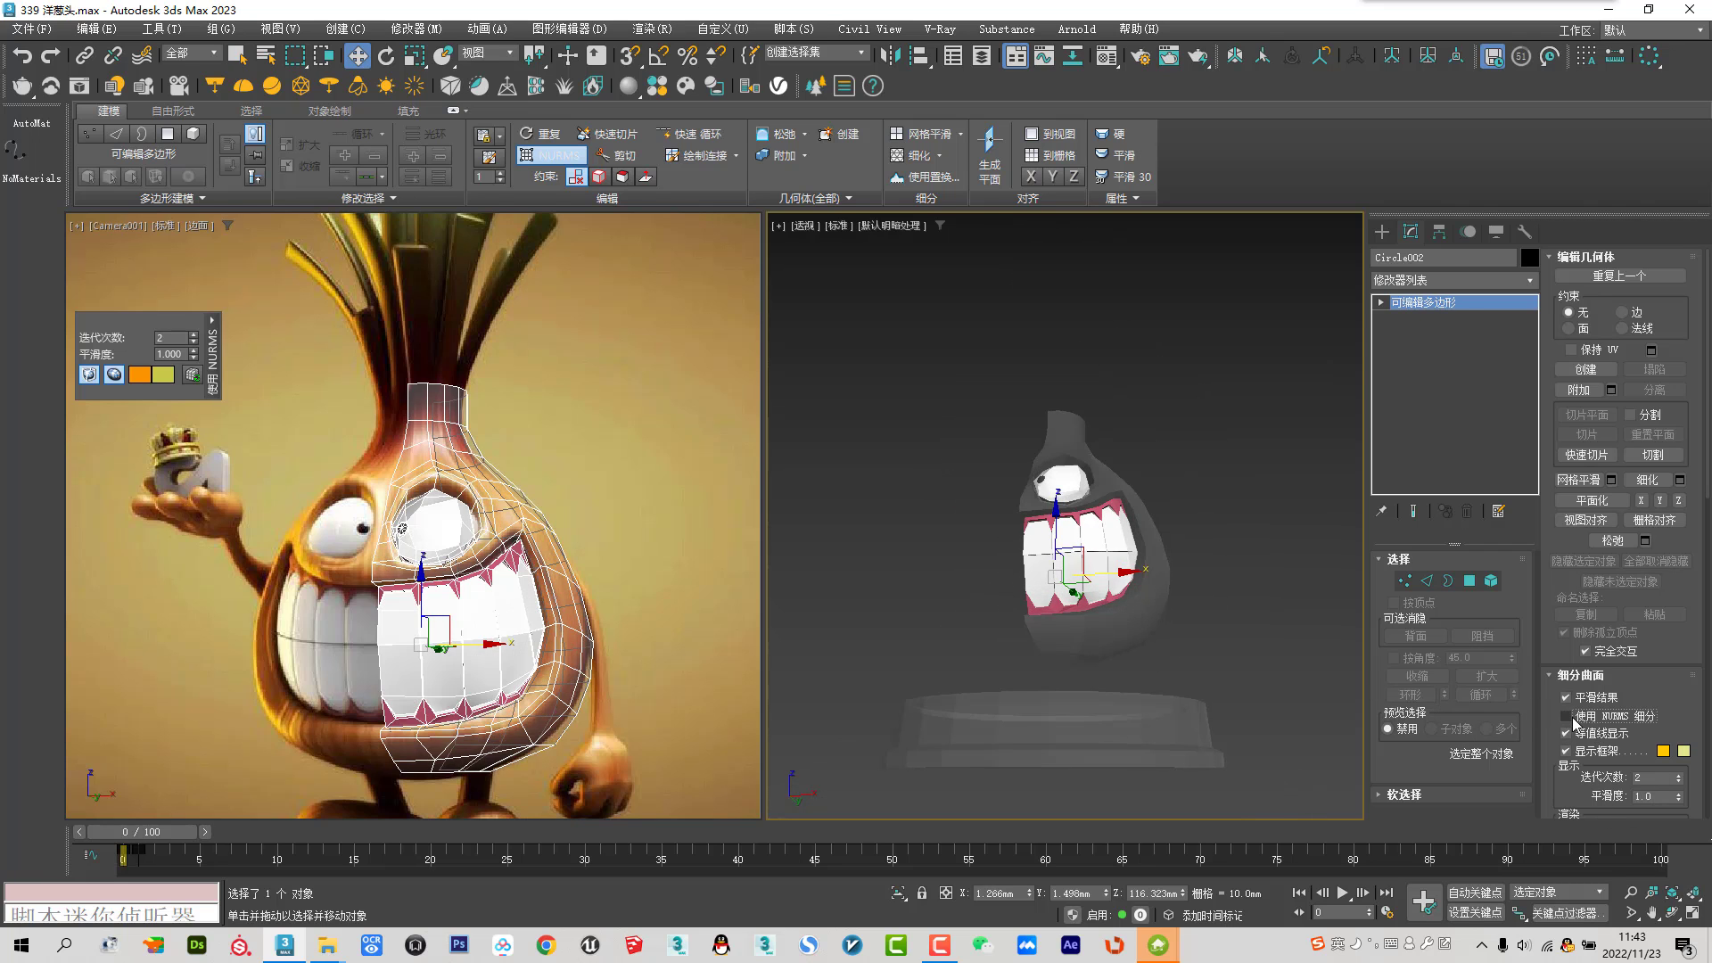
{"action": "scroll", "coordinate": [1099, 536], "scroll_direction": "up", "scroll_amount": 2}
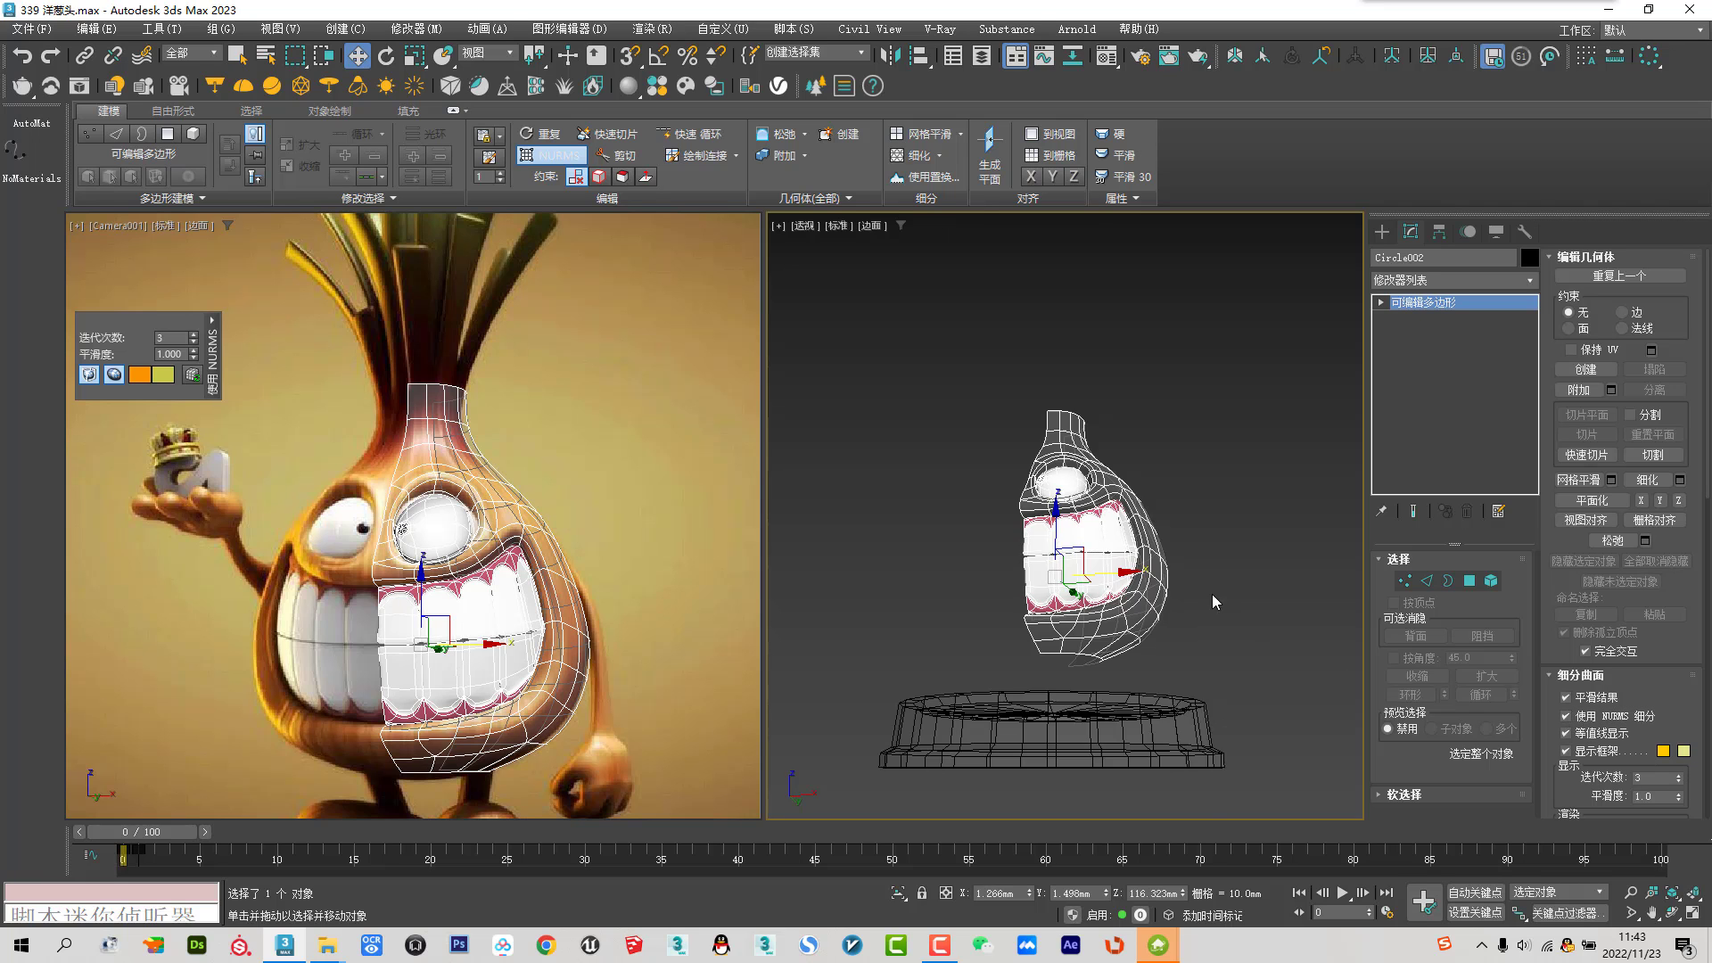
{"action": "scroll", "coordinate": [1100, 536], "scroll_direction": "up", "scroll_amount": 4}
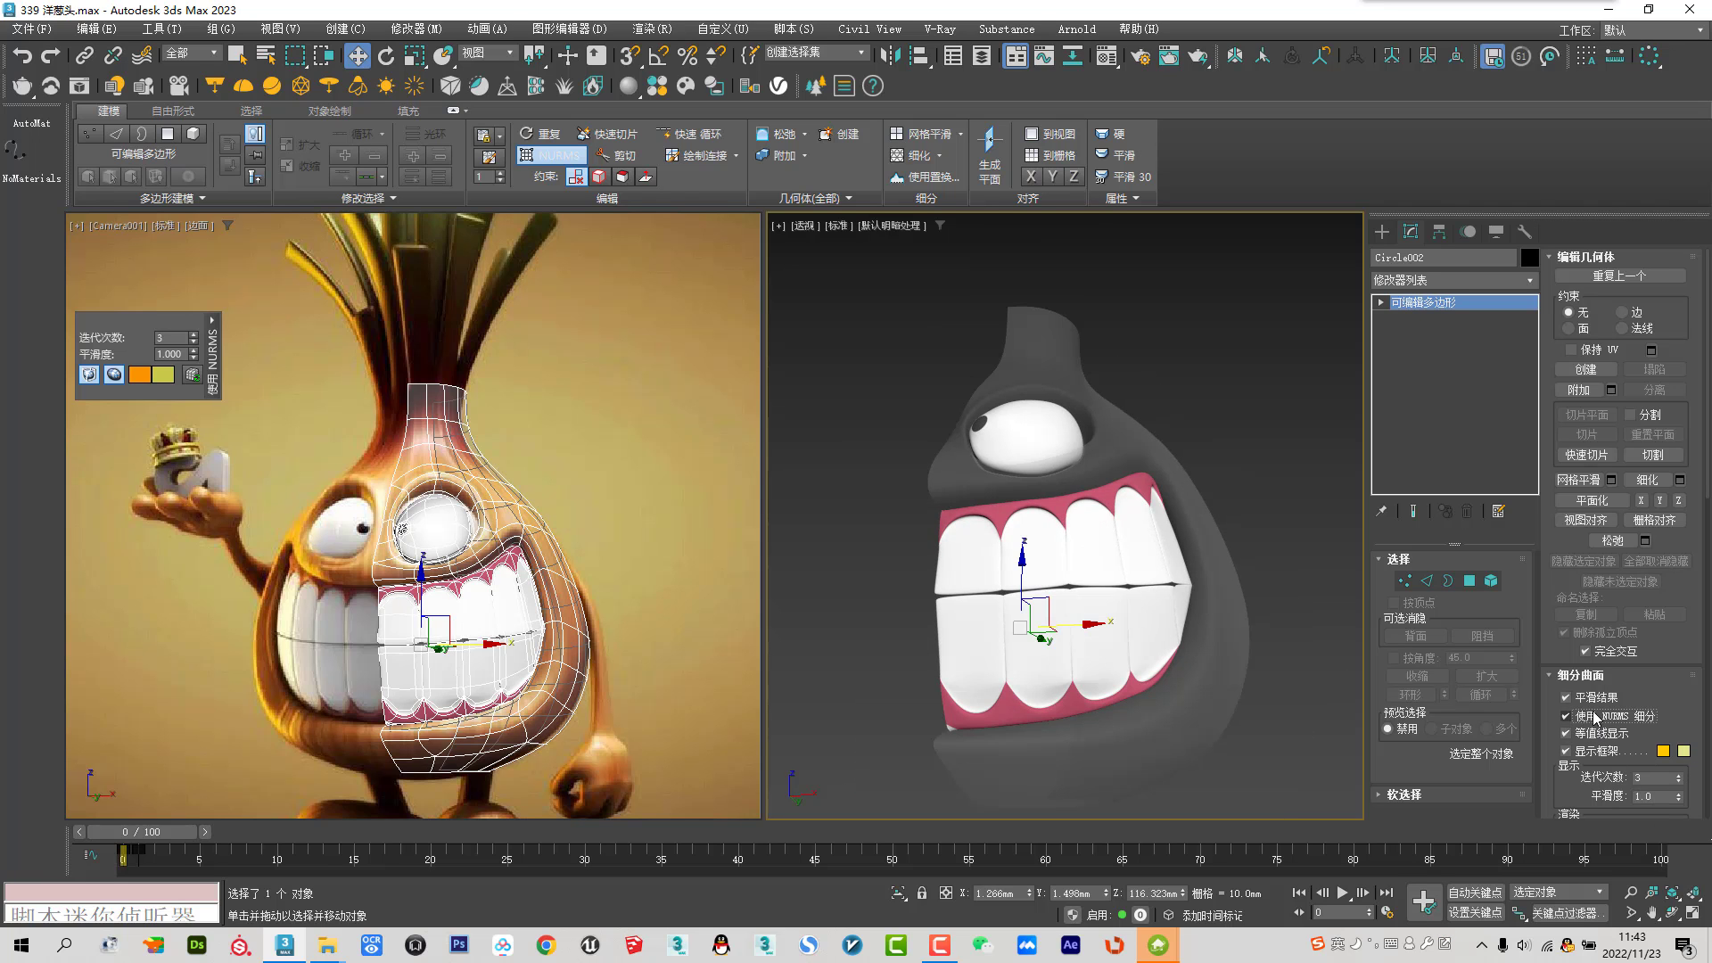
{"action": "left_click", "coordinate": [1594, 716]}
{"action": "scroll", "coordinate": [979, 584], "scroll_direction": "down", "scroll_amount": 2}
{"action": "scroll", "coordinate": [980, 584], "scroll_direction": "down", "scroll_amount": 2}
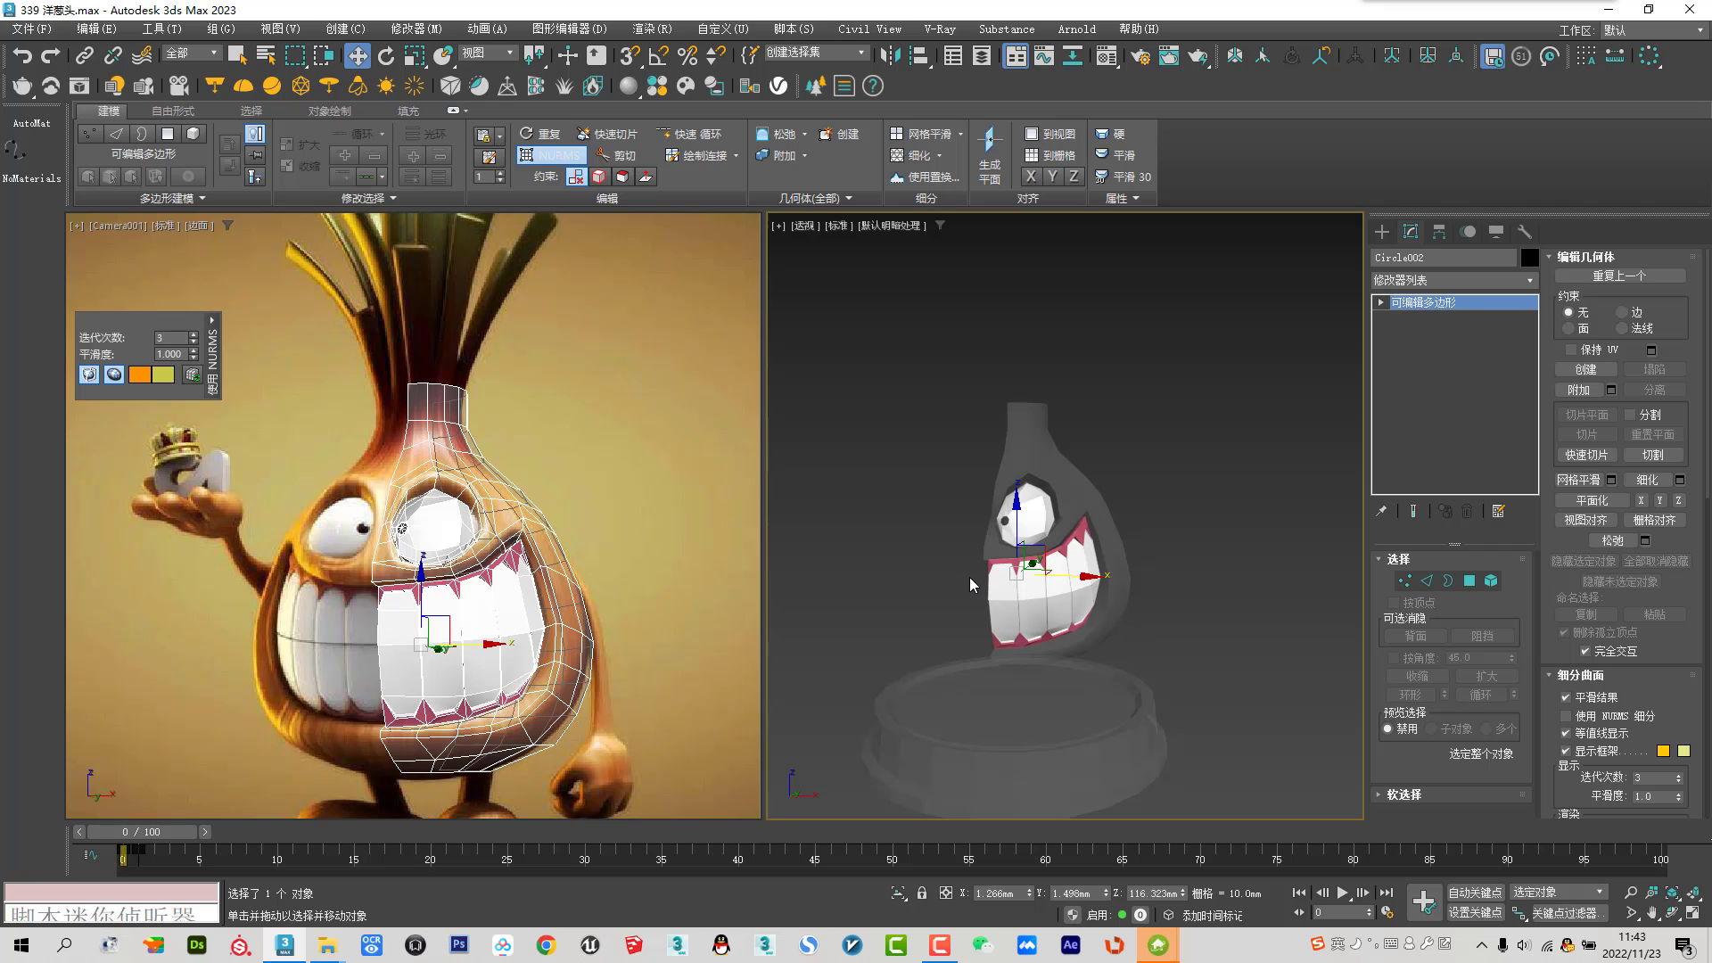
Show edged faces and the safe frame, hide the ribbon, and widen the Perspective viewport
{"action": "key", "text": "F4"}
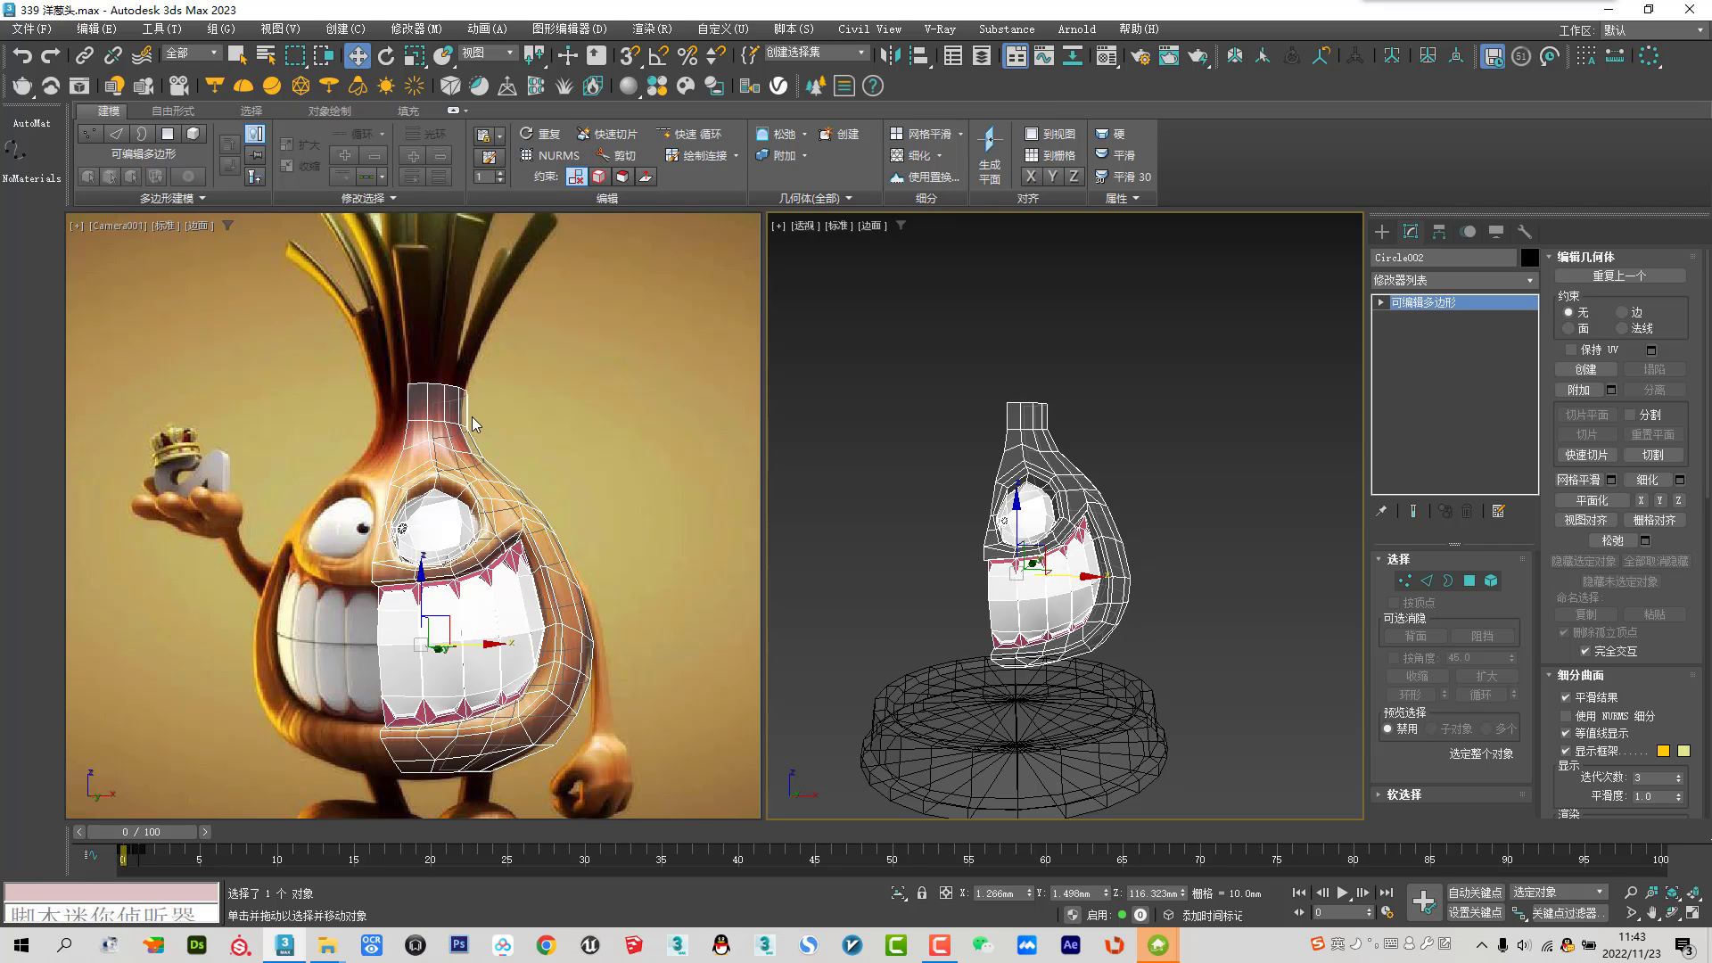
{"action": "key", "text": "shift+f"}
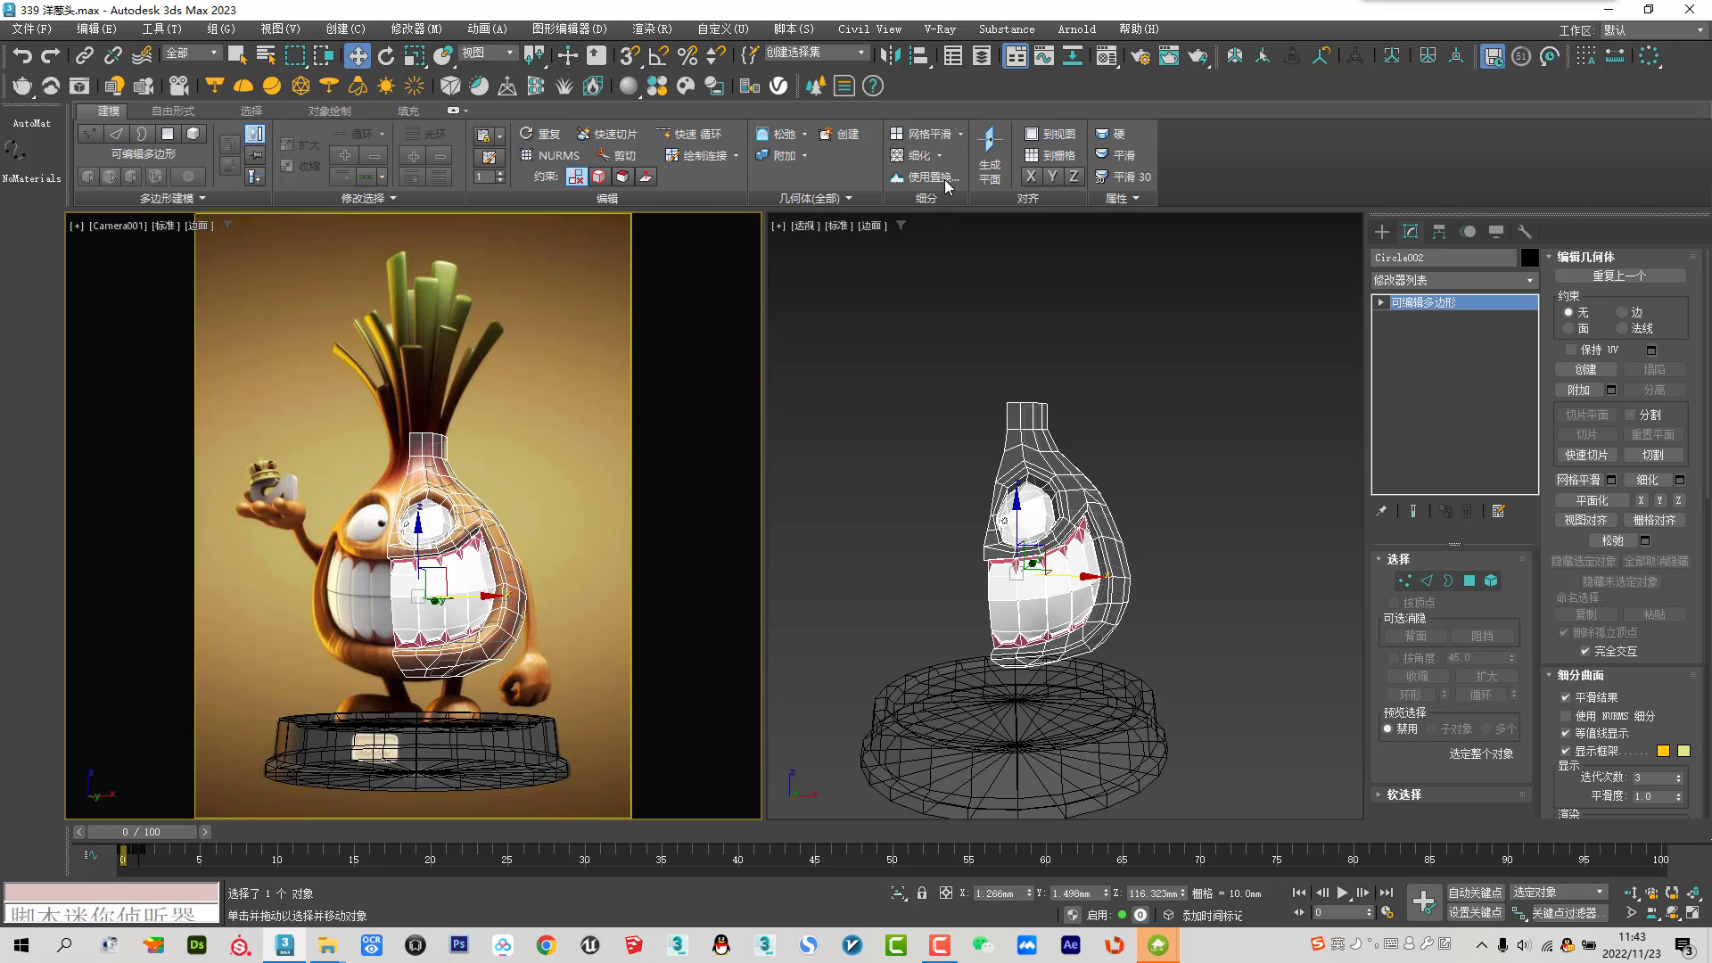
{"action": "left_click", "coordinate": [990, 60]}
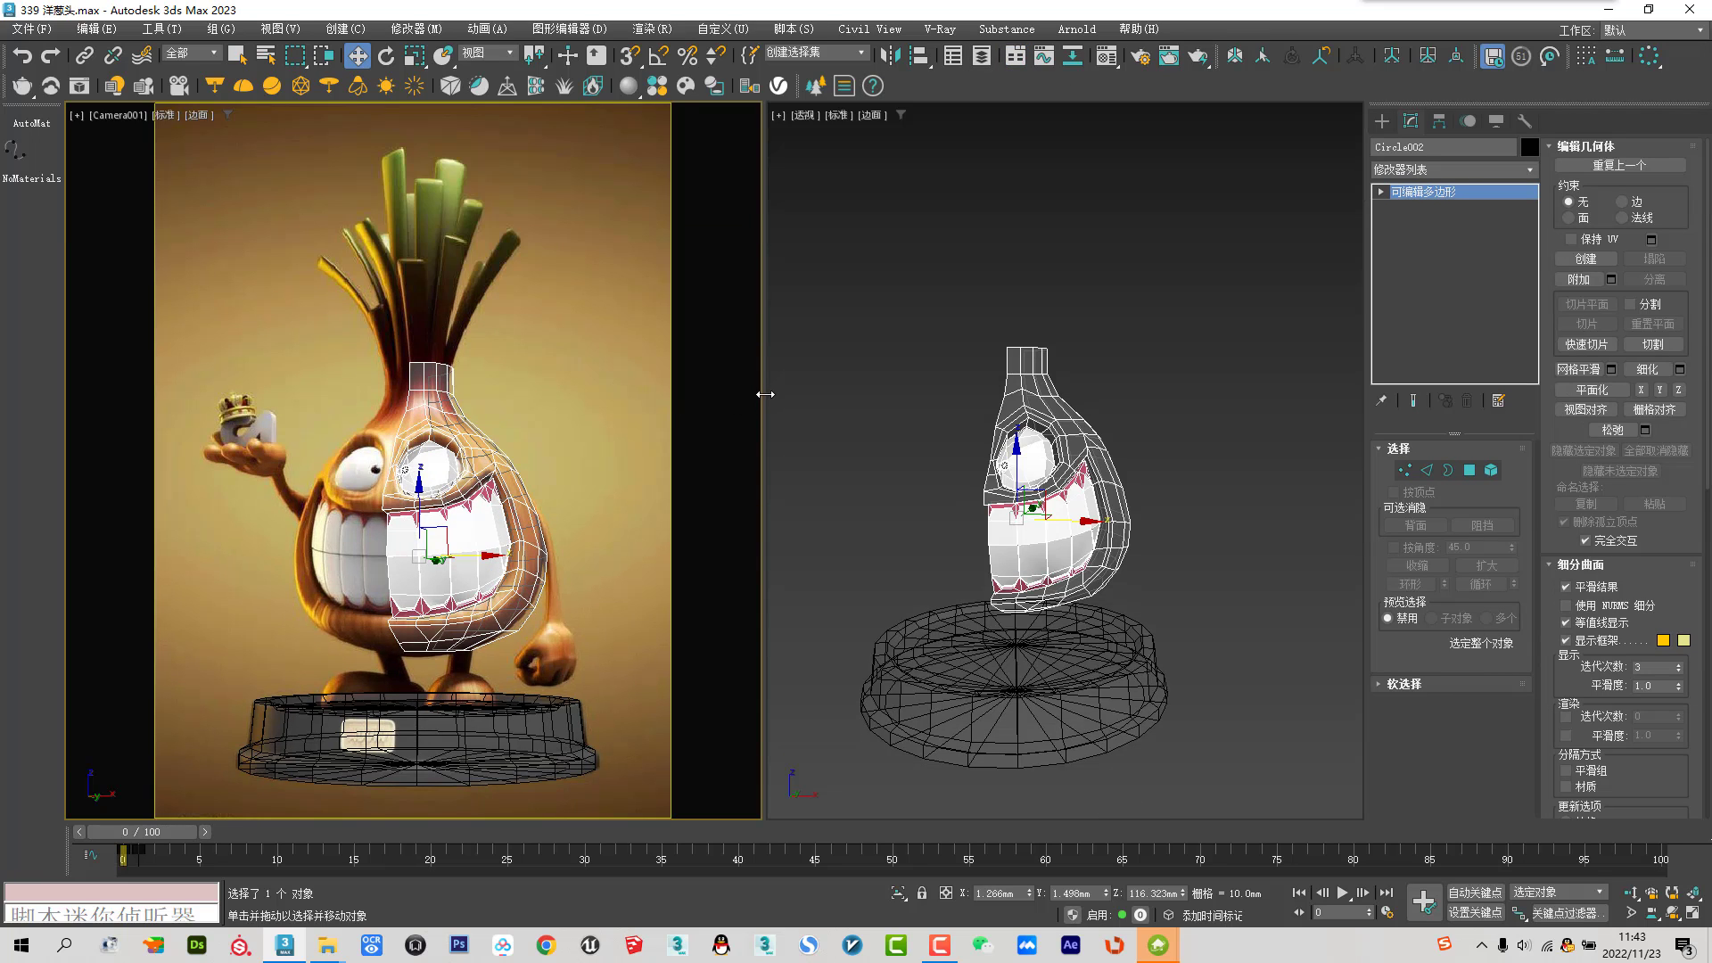
{"action": "left_click_drag", "start_coordinate": [765, 392], "coordinate": [634, 401]}
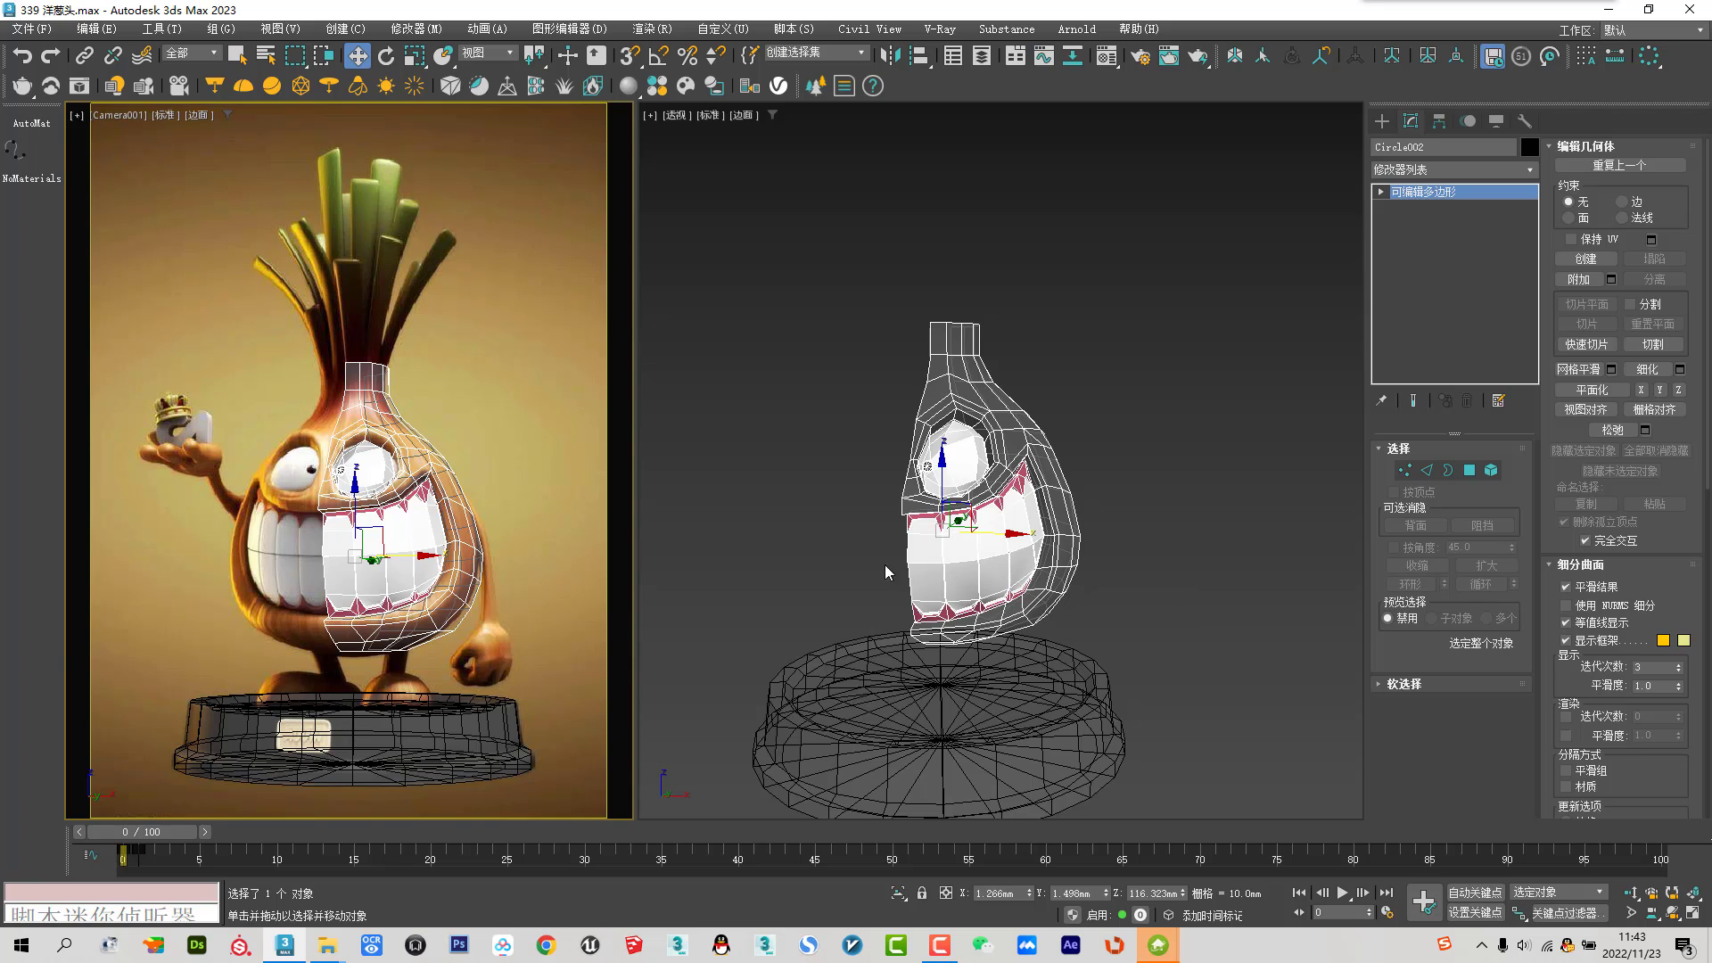
{"action": "left_click", "coordinate": [1579, 279]}
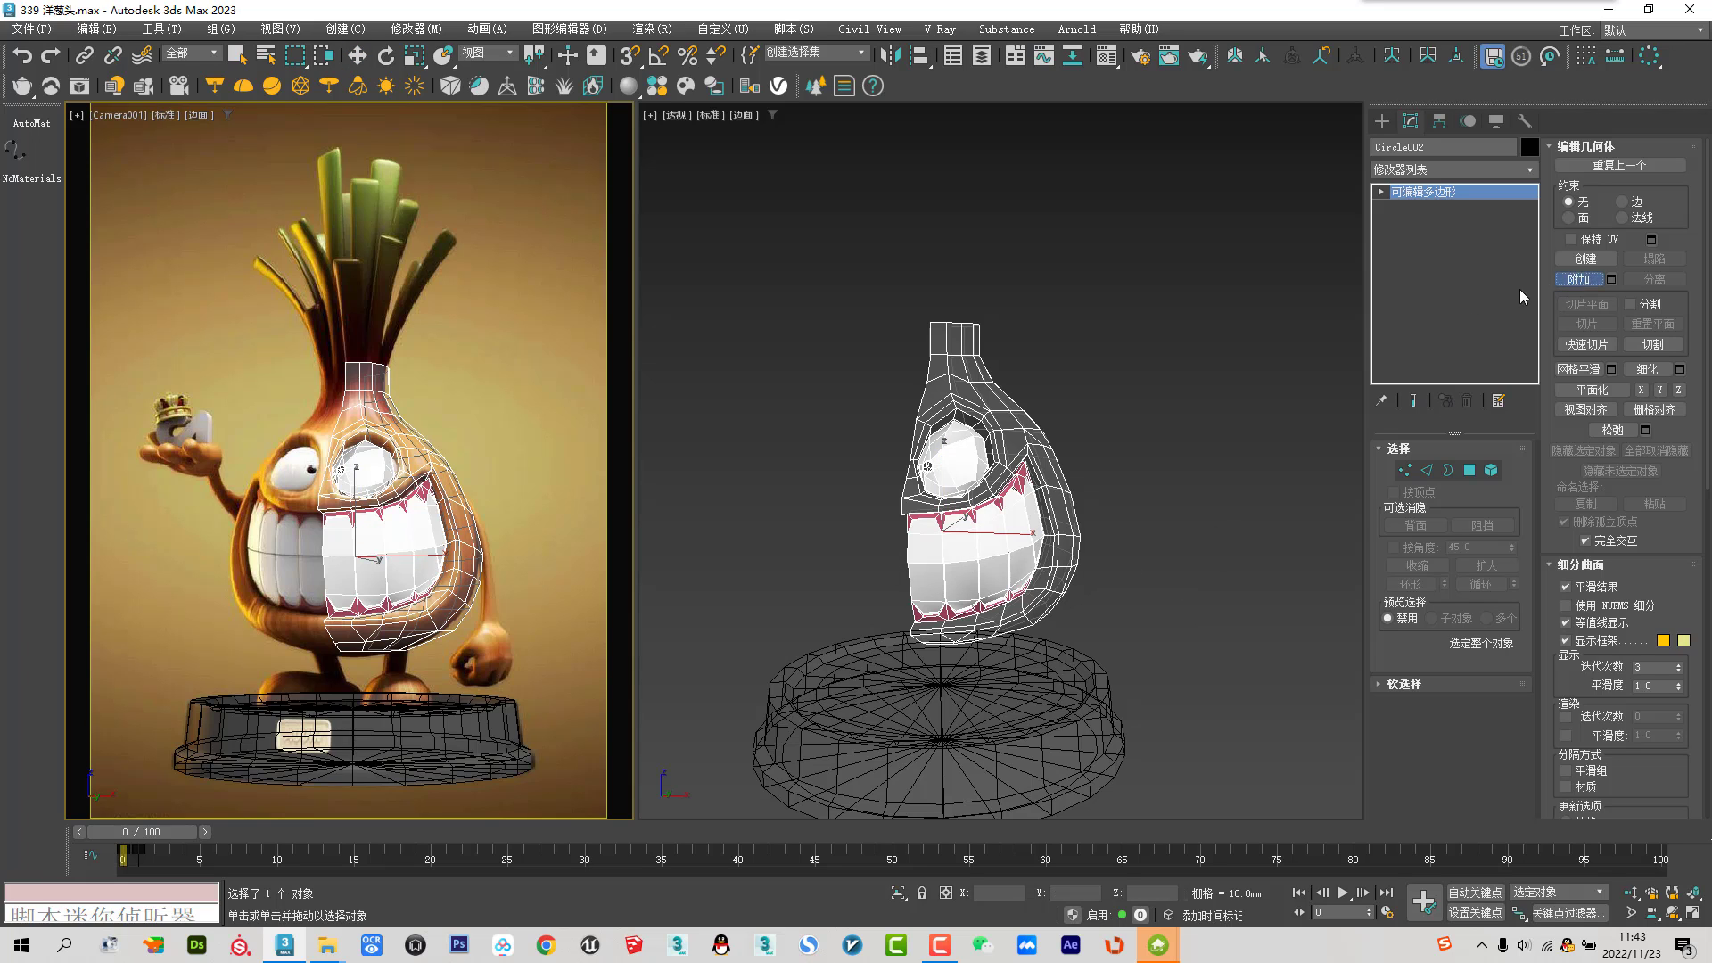
{"action": "left_click", "coordinate": [1599, 282]}
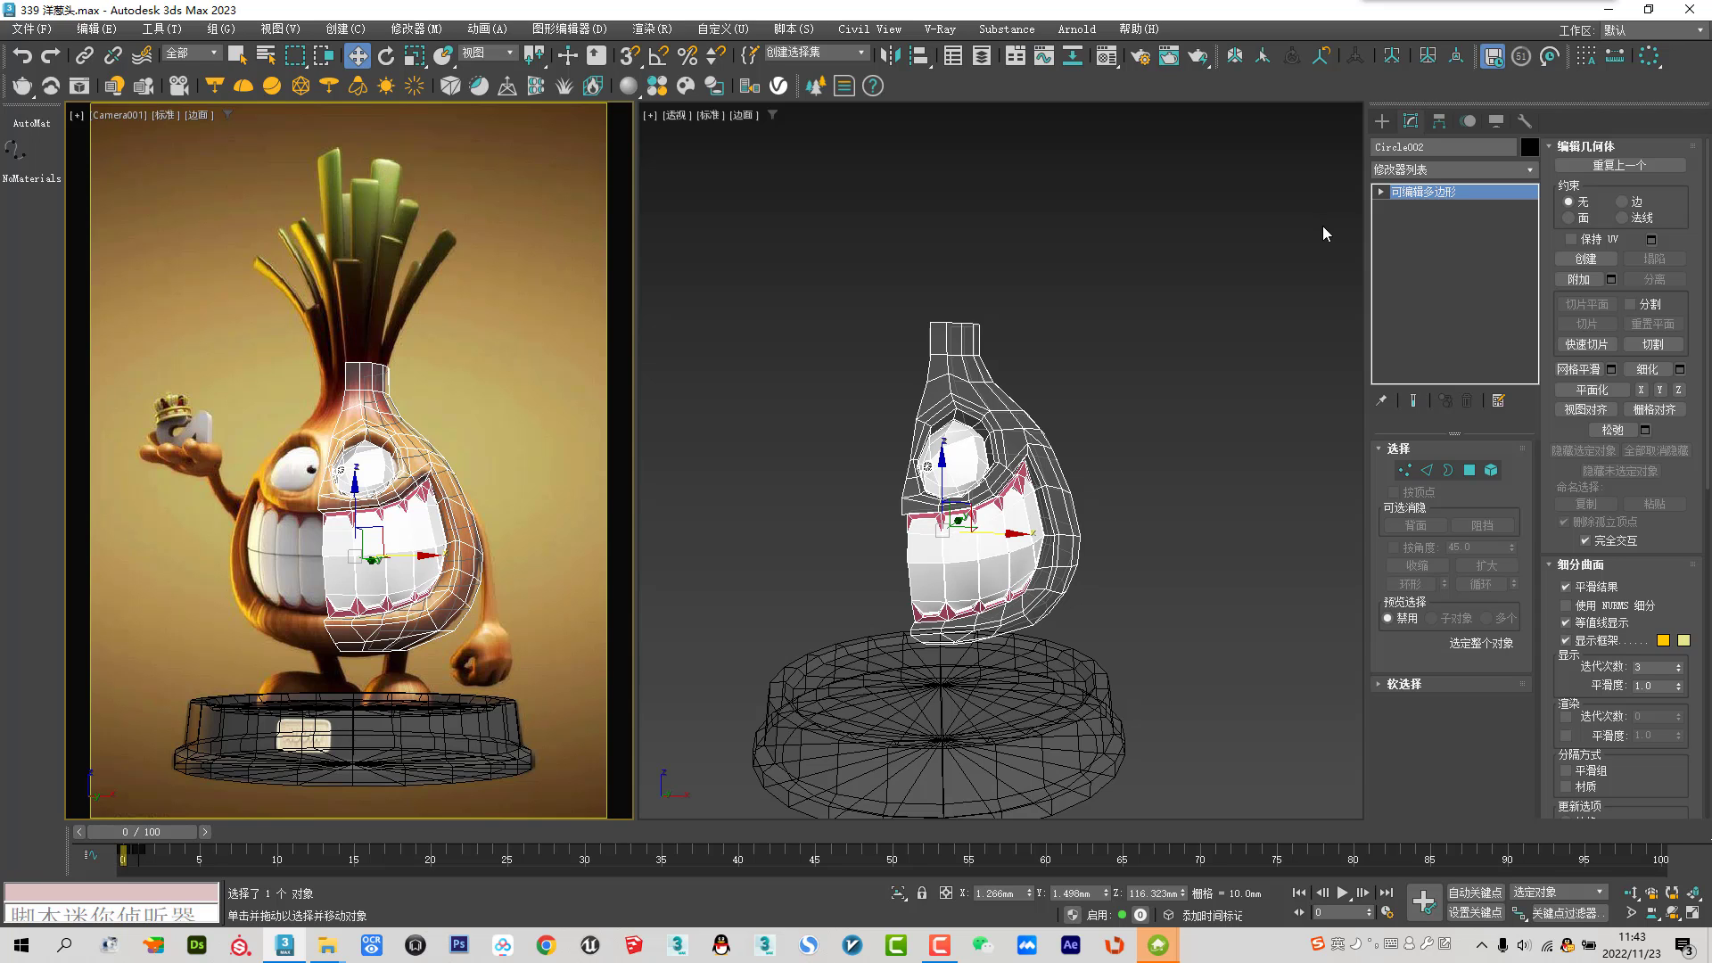
Mirror the half-head on X as a copy, creating Circle003
{"action": "left_click", "coordinate": [887, 57]}
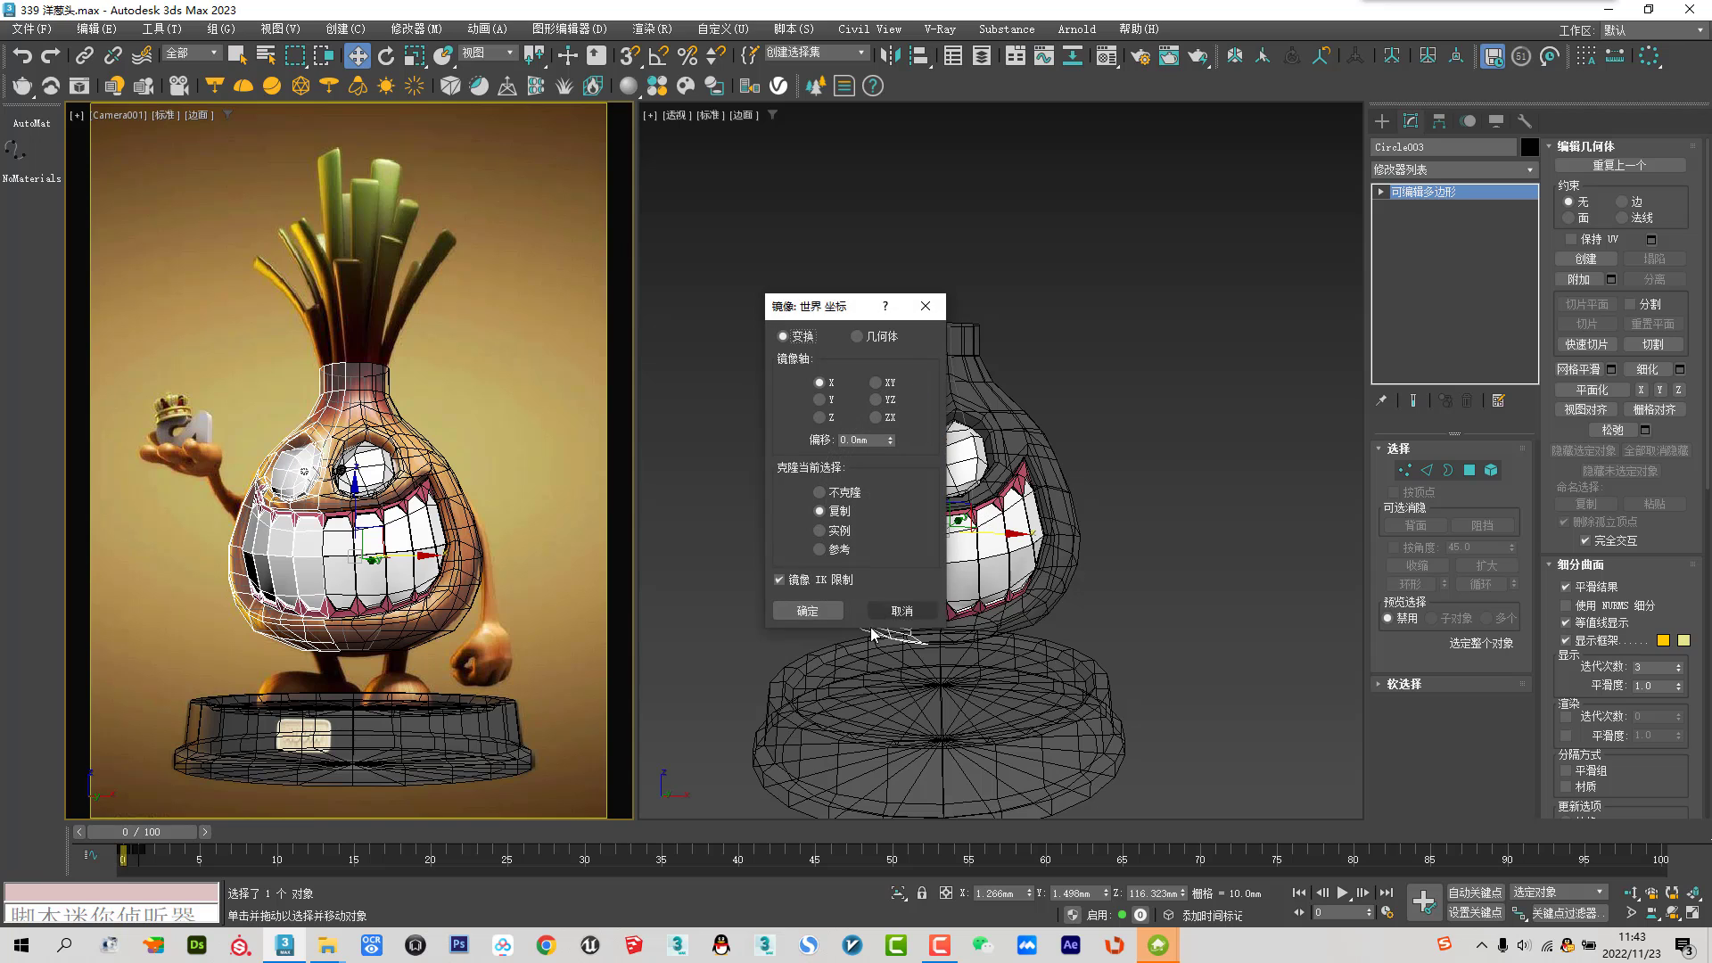
{"action": "left_click", "coordinate": [807, 611]}
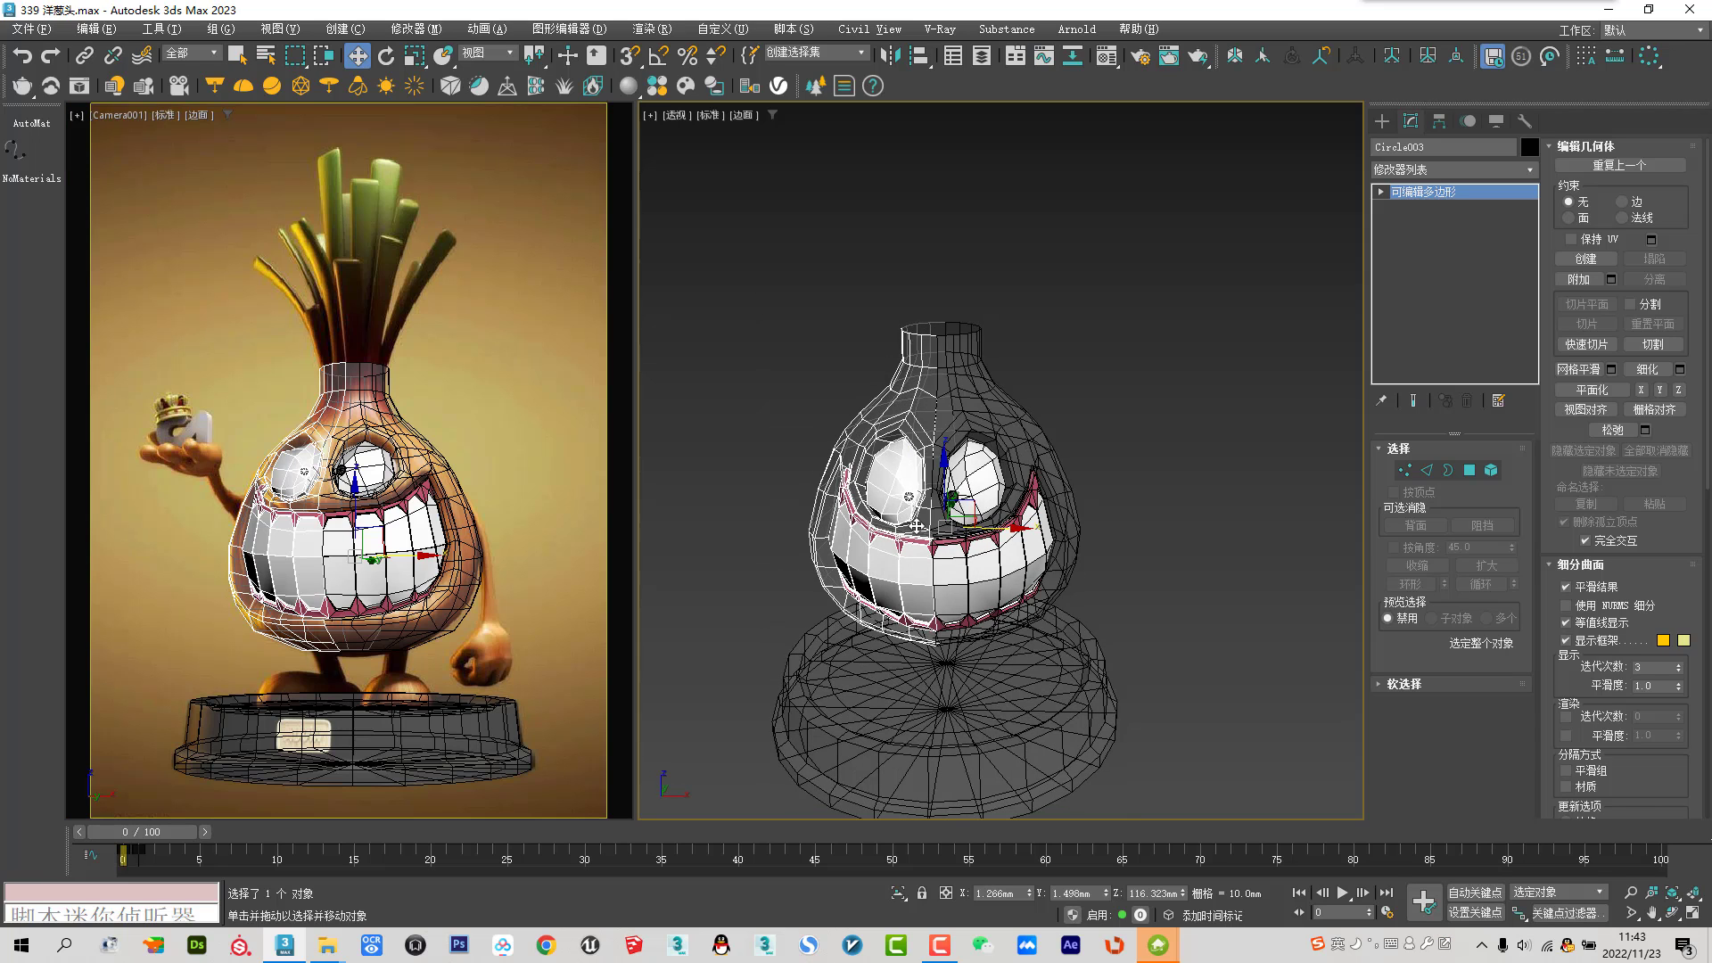
{"action": "key", "text": "alt+x"}
{"action": "scroll", "coordinate": [985, 525], "scroll_direction": "up", "scroll_amount": 3}
{"action": "scroll", "coordinate": [985, 522], "scroll_direction": "up", "scroll_amount": 3}
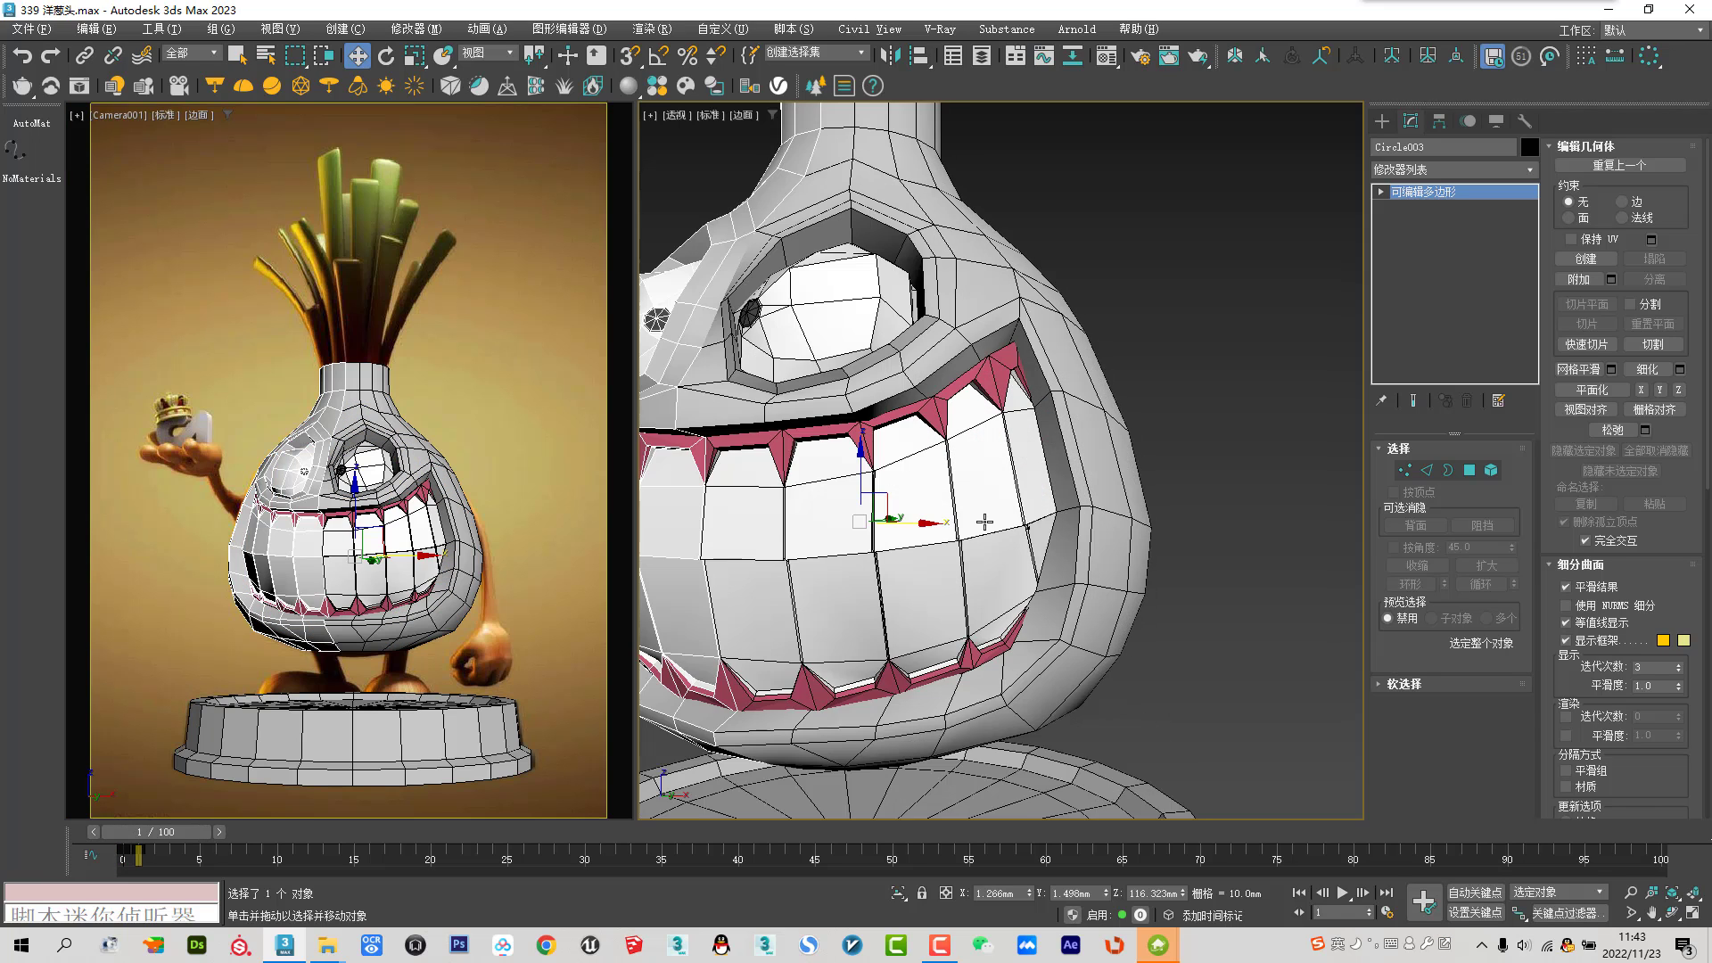
{"action": "scroll", "coordinate": [983, 473], "scroll_direction": "down", "scroll_amount": 5}
Reselect Circle002 and attach Circle003 to it
{"action": "key", "text": "ctrl+z"}
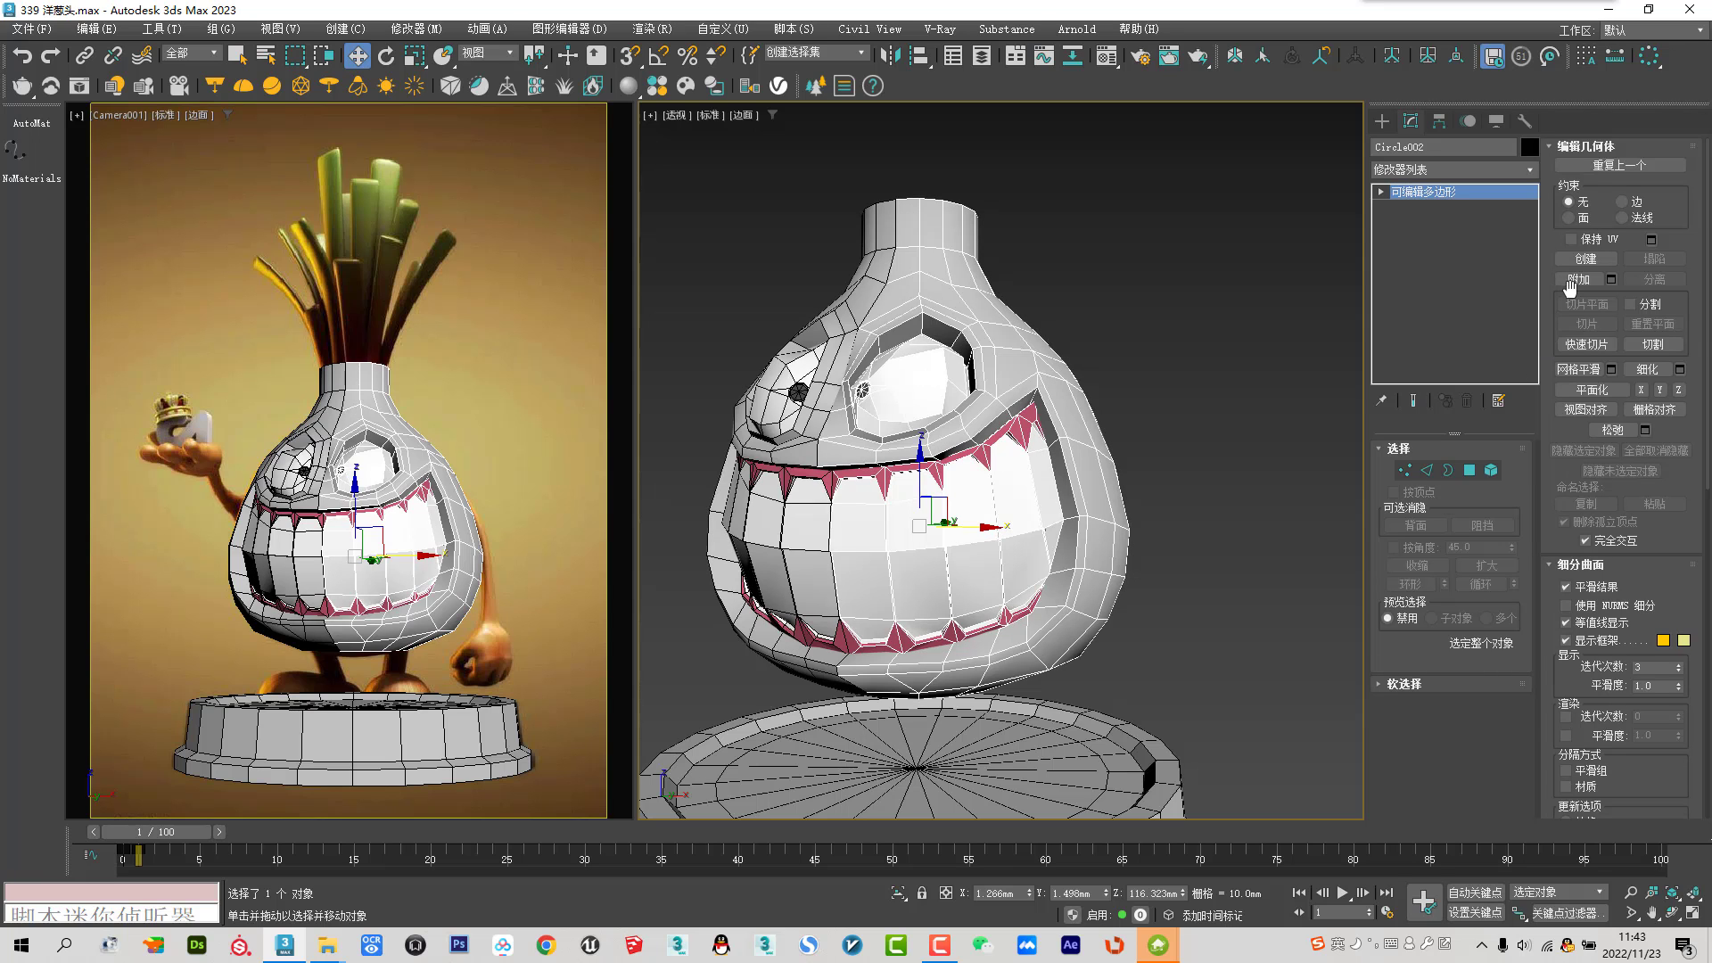
{"action": "left_click", "coordinate": [1573, 280]}
{"action": "left_click", "coordinate": [889, 280]}
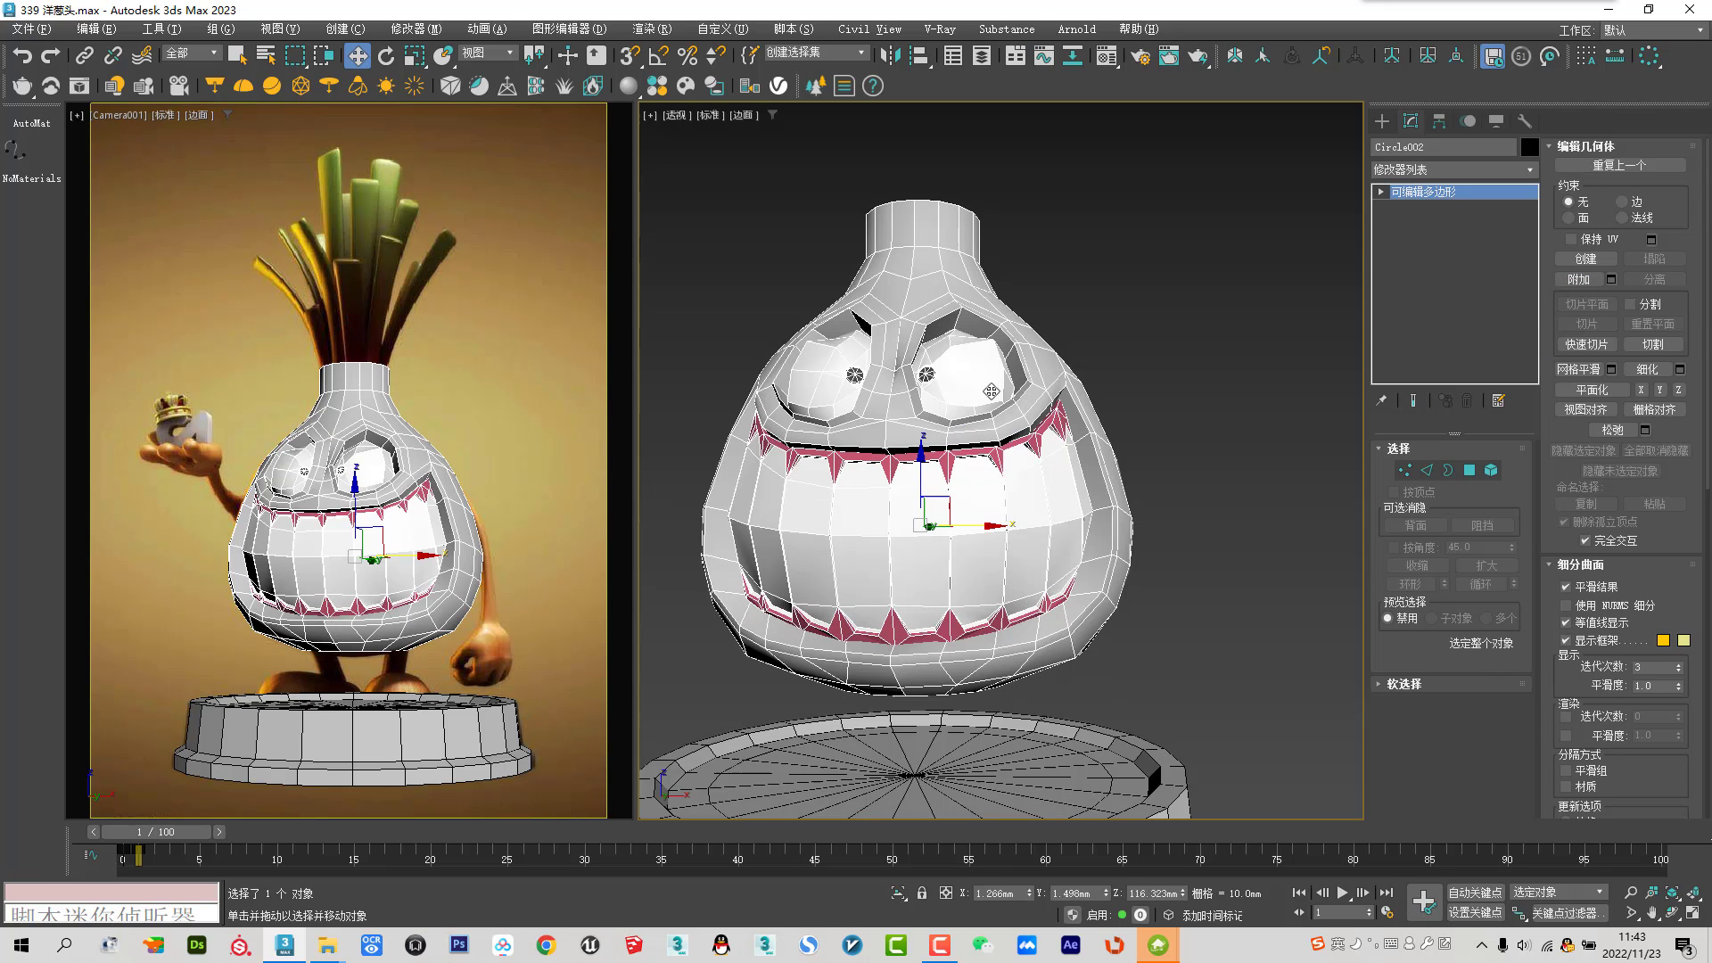
{"action": "scroll", "coordinate": [978, 460], "scroll_direction": "up", "scroll_amount": 1}
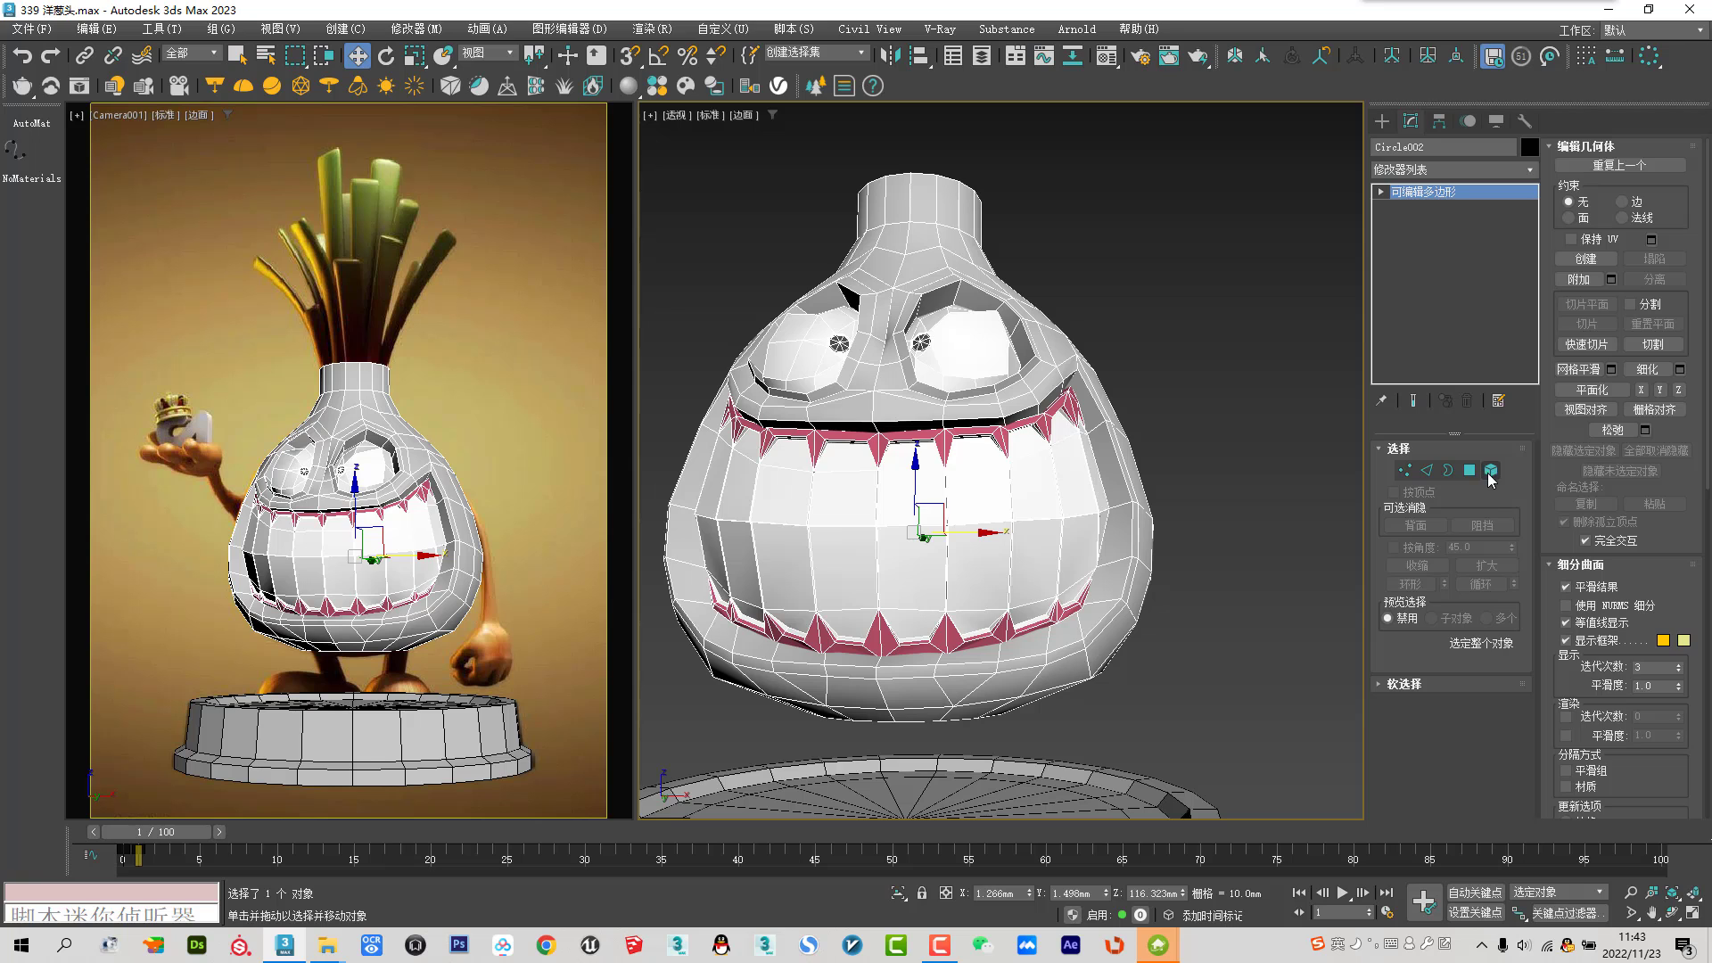
{"action": "left_click", "coordinate": [1490, 470]}
Select the upper teeth elements and detach them as a separate object
{"action": "left_click", "coordinate": [886, 531]}
{"action": "left_click", "coordinate": [932, 511], "text": "ctrl"}
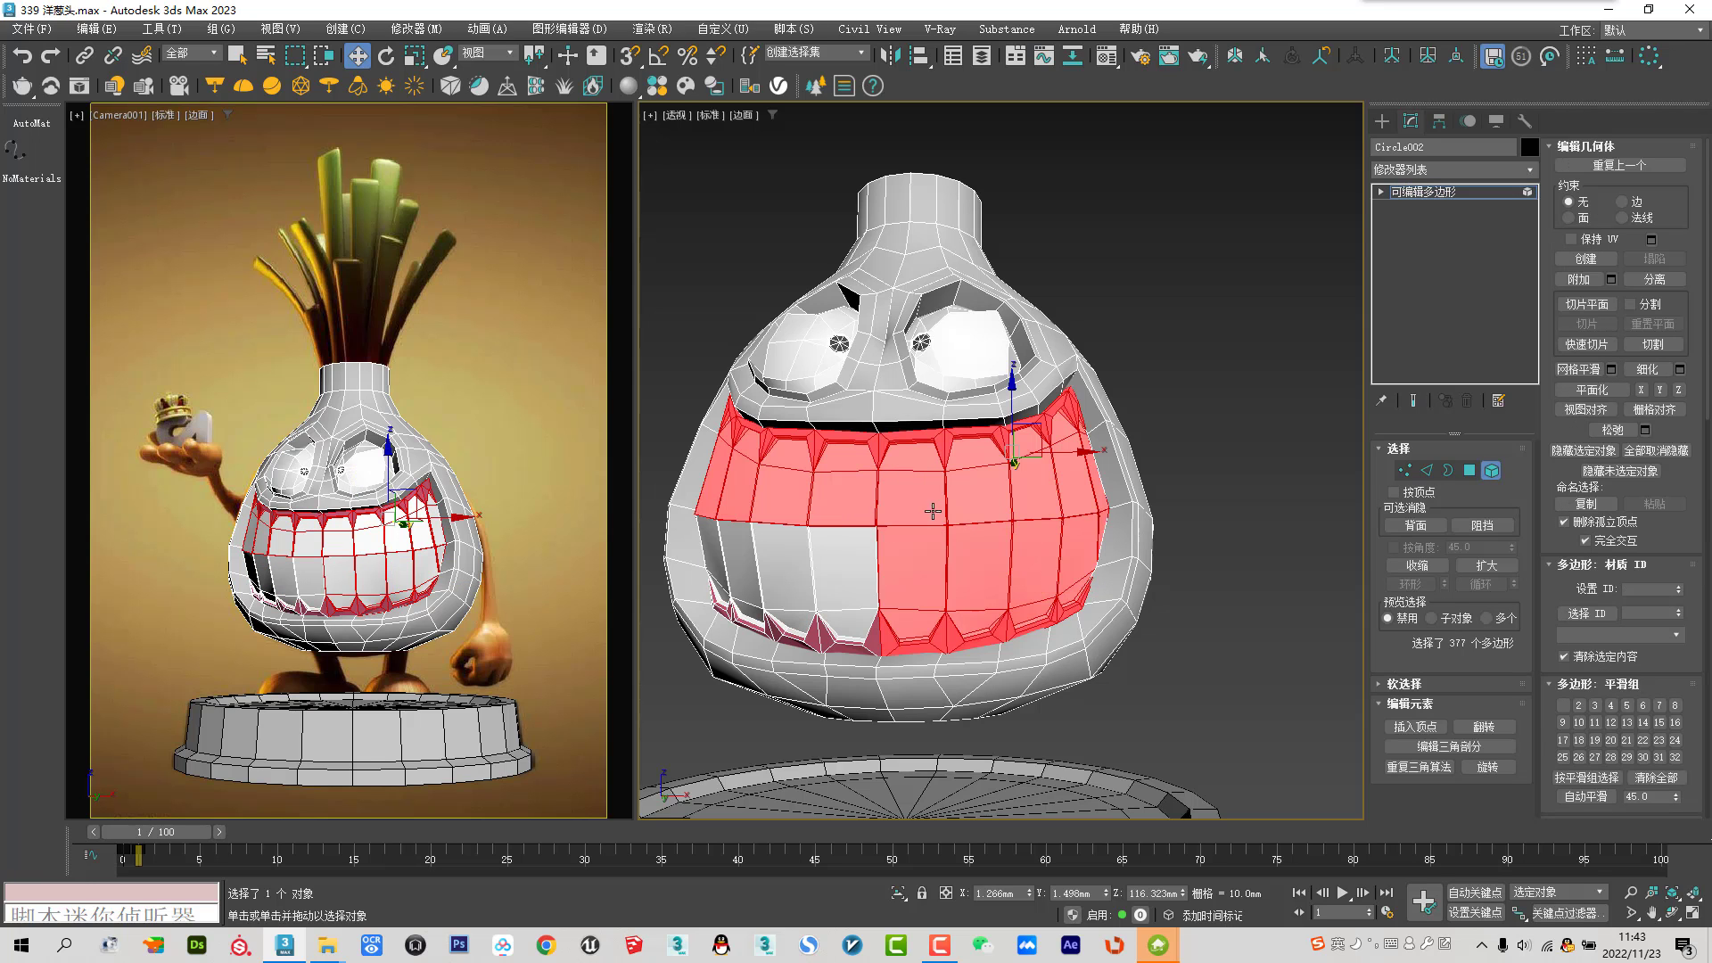
{"action": "left_click", "coordinate": [839, 556], "text": "ctrl"}
{"action": "left_click", "coordinate": [942, 500]}
{"action": "left_click", "coordinate": [841, 509], "text": "ctrl"}
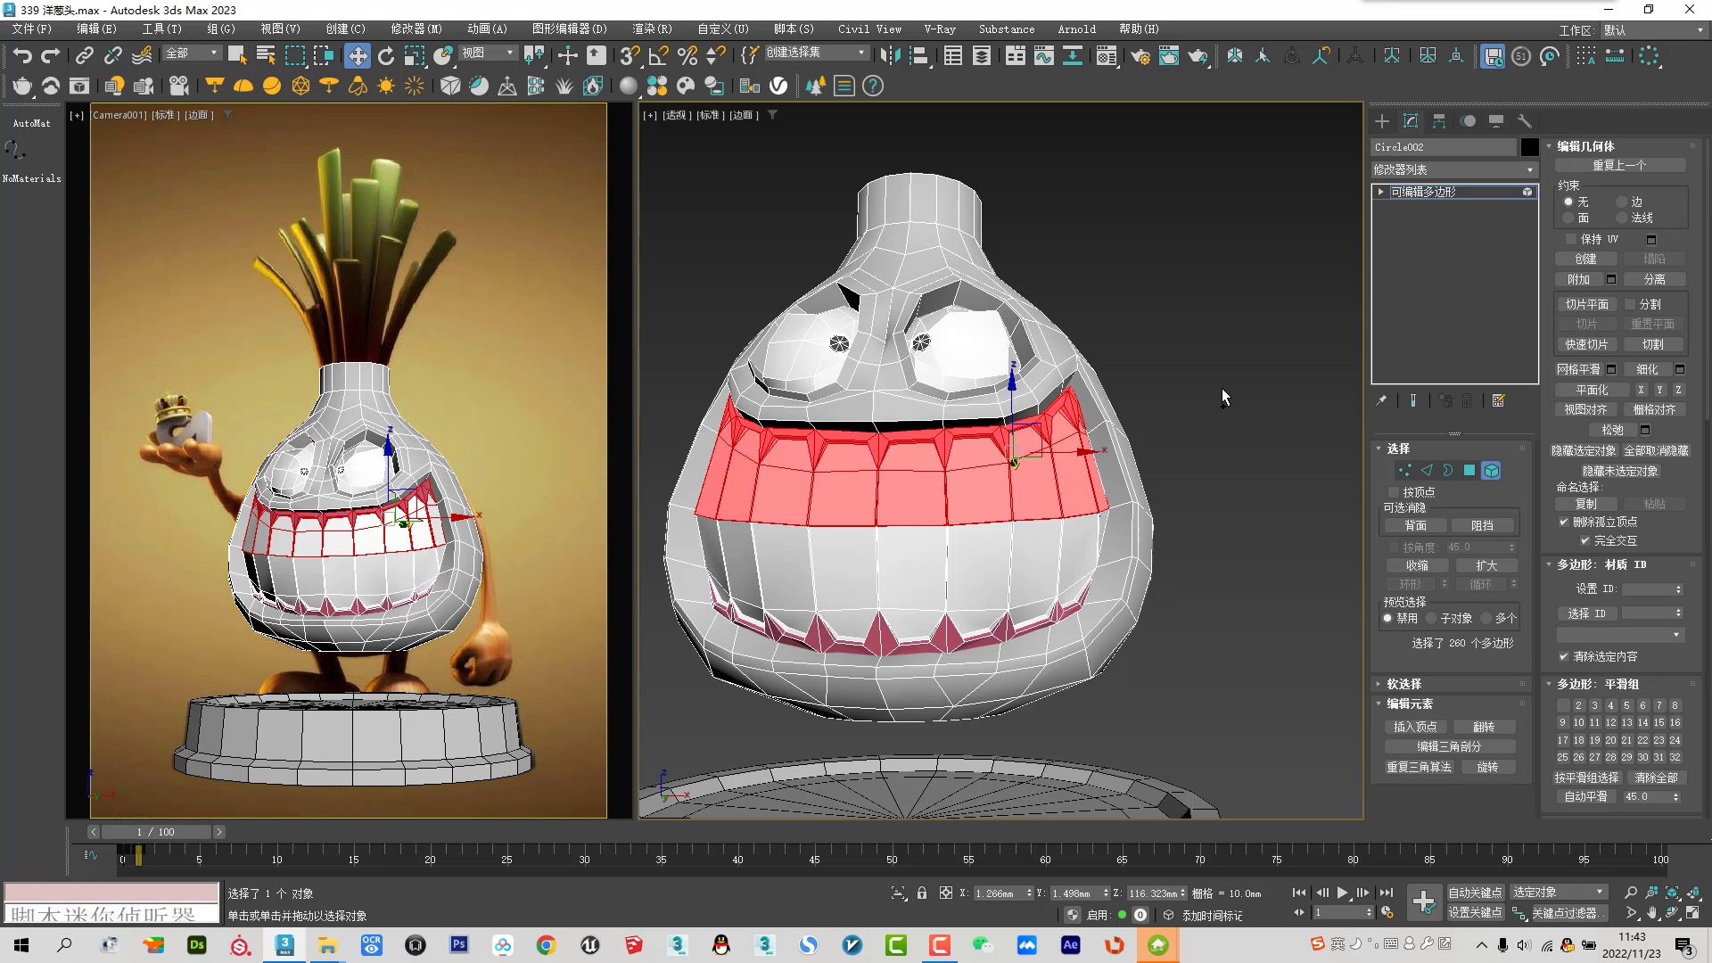
{"action": "left_click", "coordinate": [1654, 279]}
{"action": "left_click", "coordinate": [913, 480]}
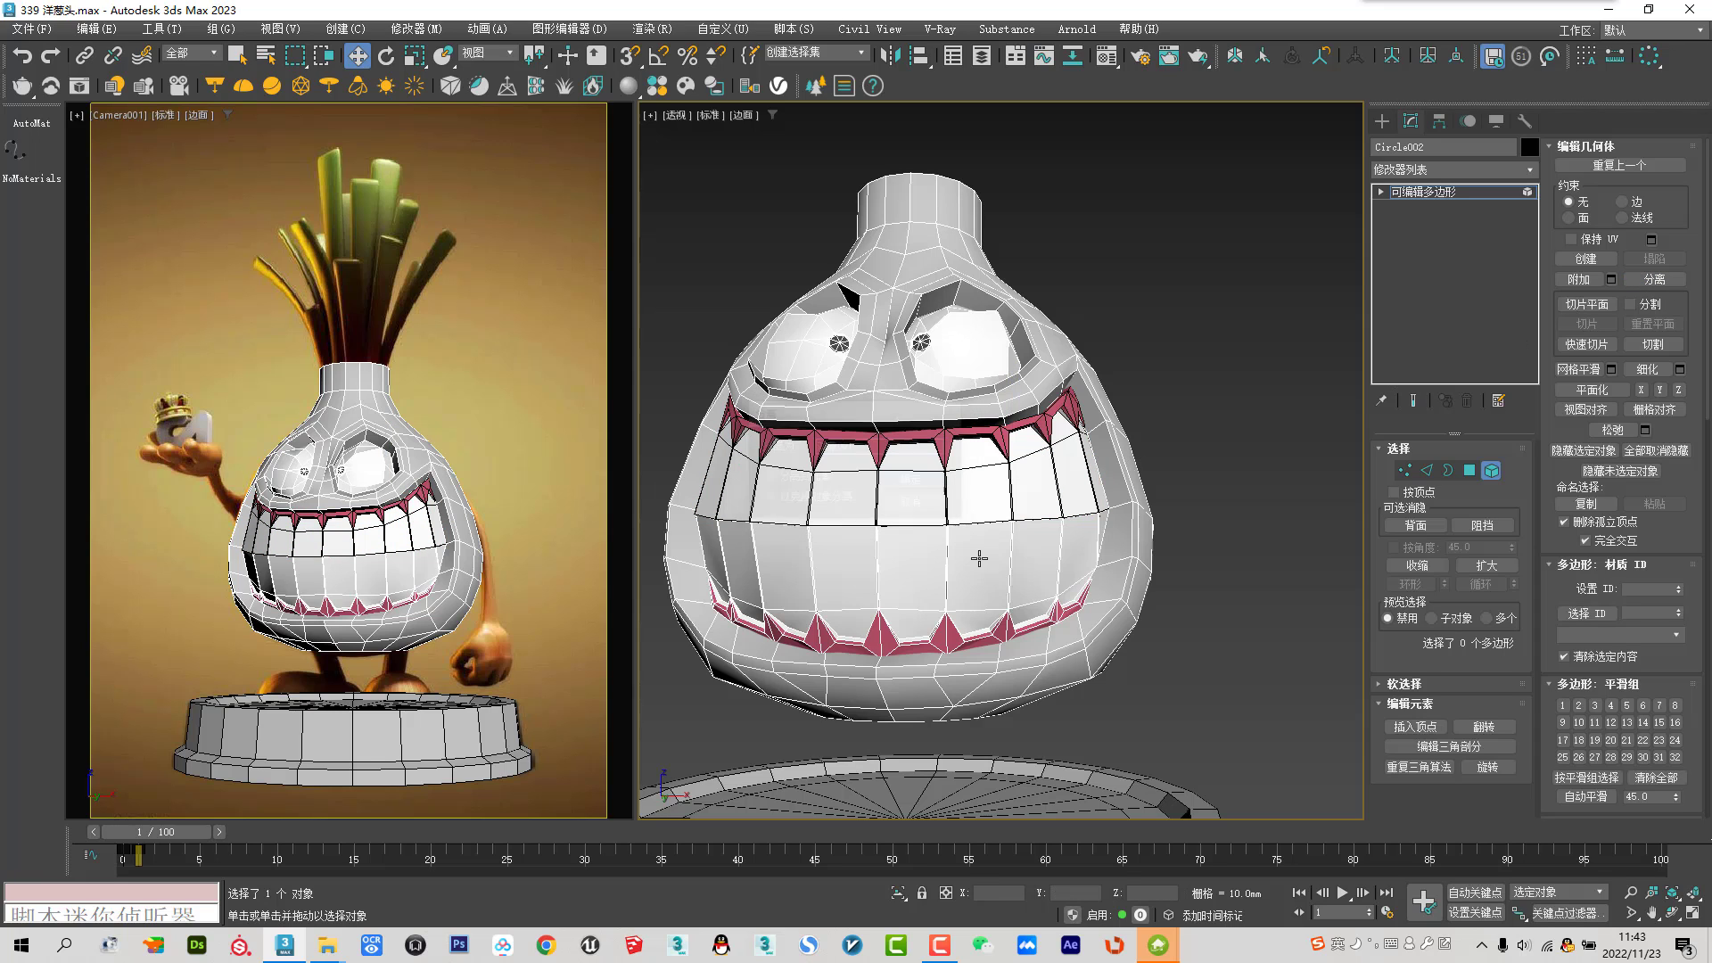
Detach the lower teeth elements, then select the open centre seam in Border mode
{"action": "left_click", "coordinate": [892, 567]}
{"action": "left_click", "coordinate": [1654, 279]}
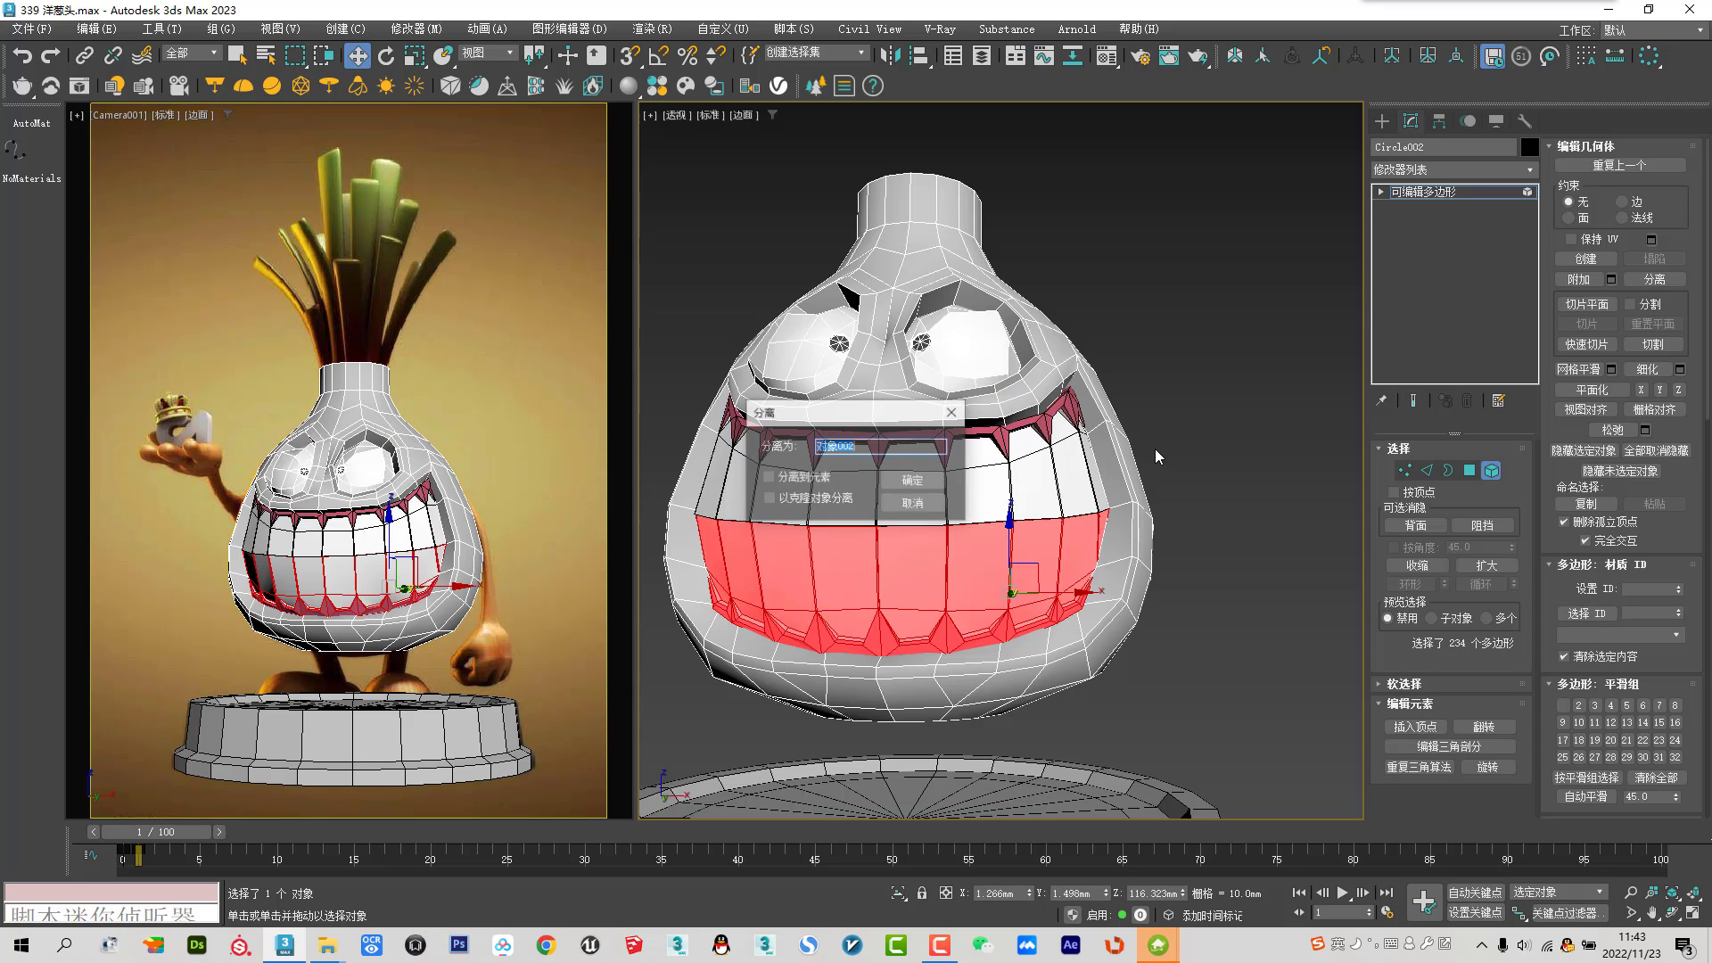
{"action": "left_click", "coordinate": [937, 477]}
{"action": "left_click", "coordinate": [1448, 470]}
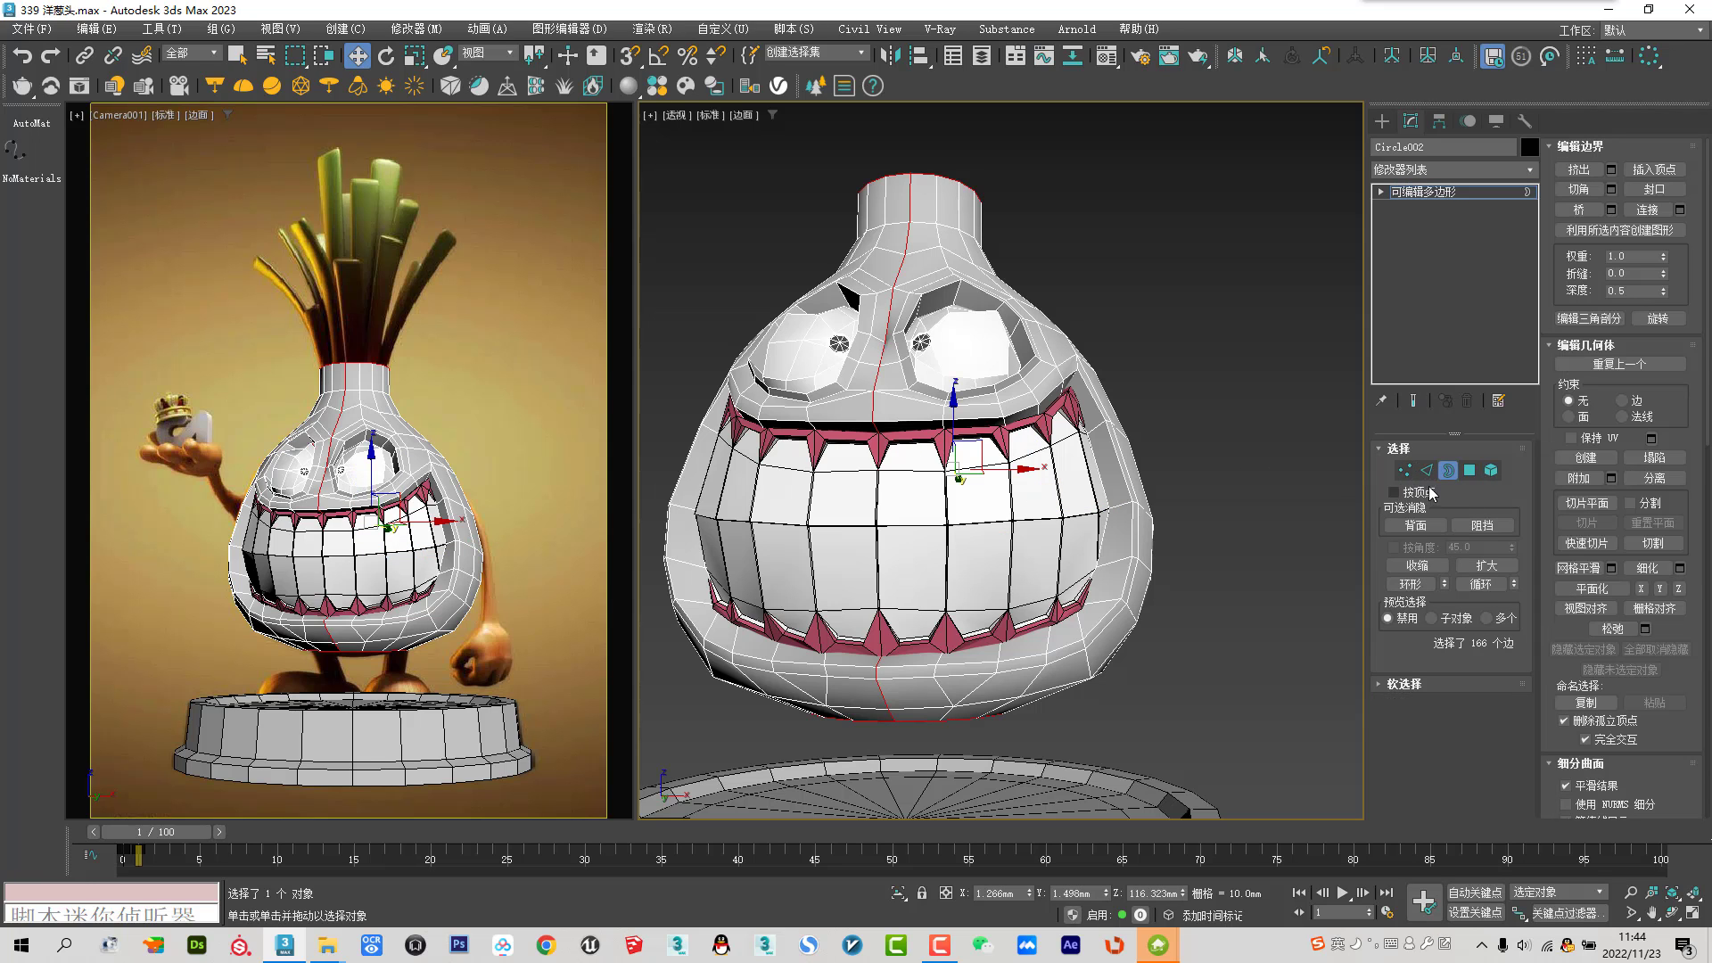
Convert the seam border to vertices and weld them together
{"action": "left_click", "coordinate": [1409, 474], "text": "ctrl"}
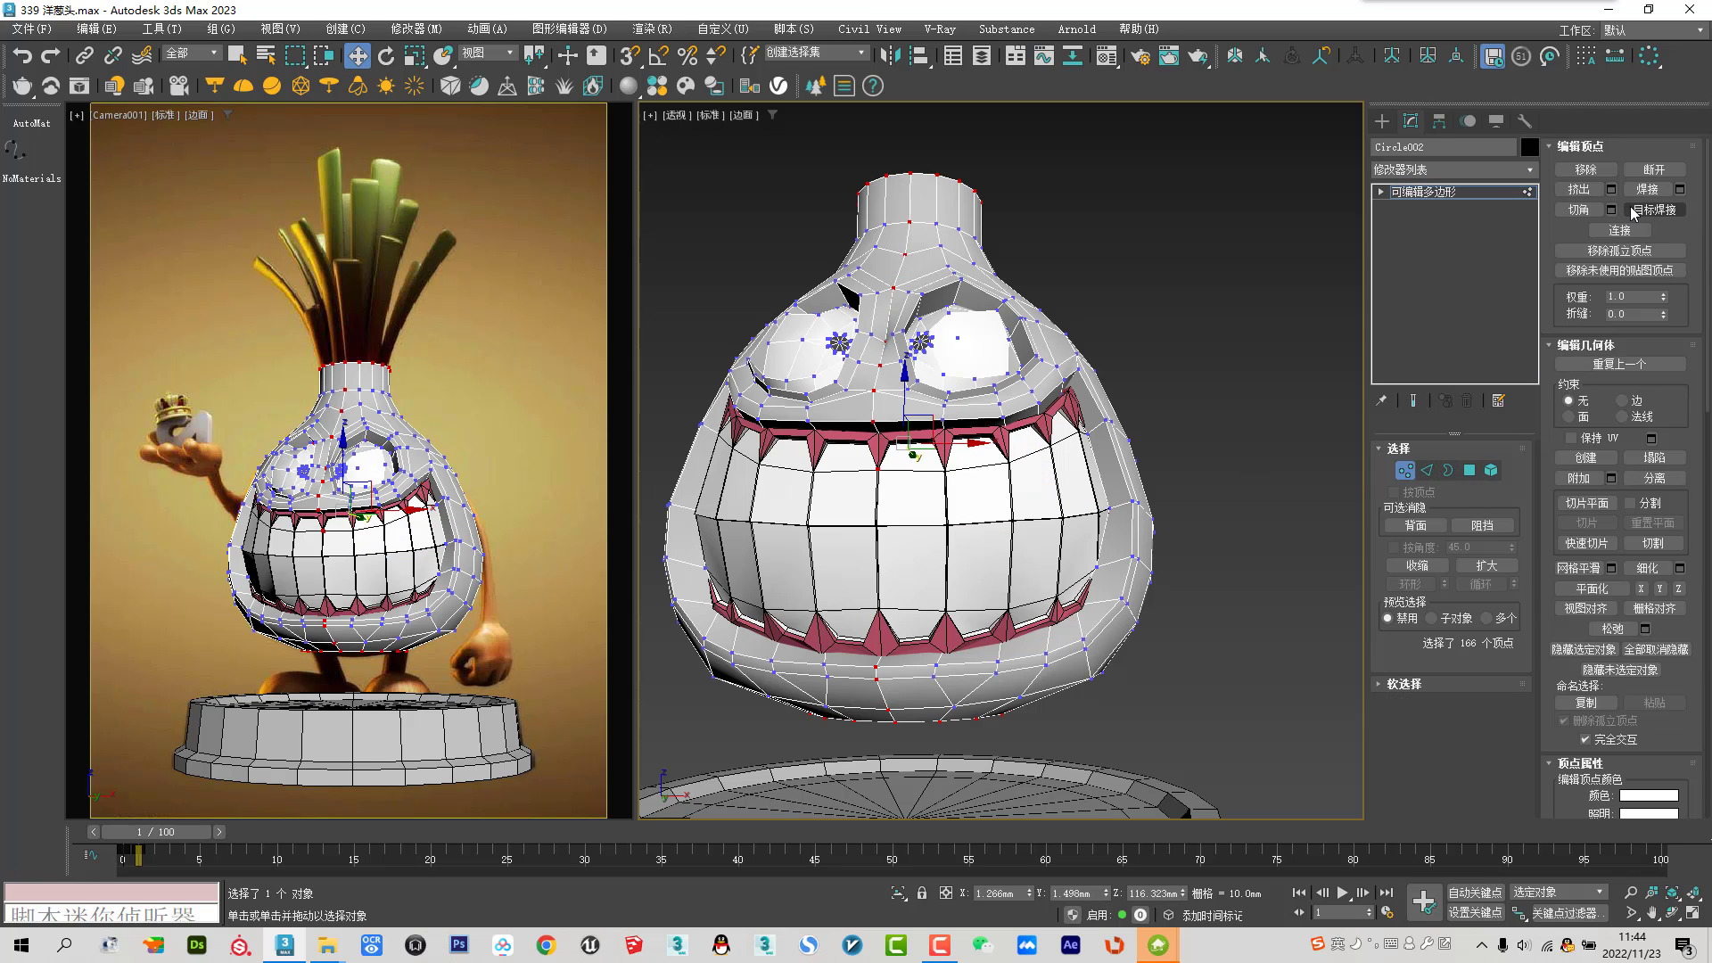
{"action": "left_click", "coordinate": [1647, 189]}
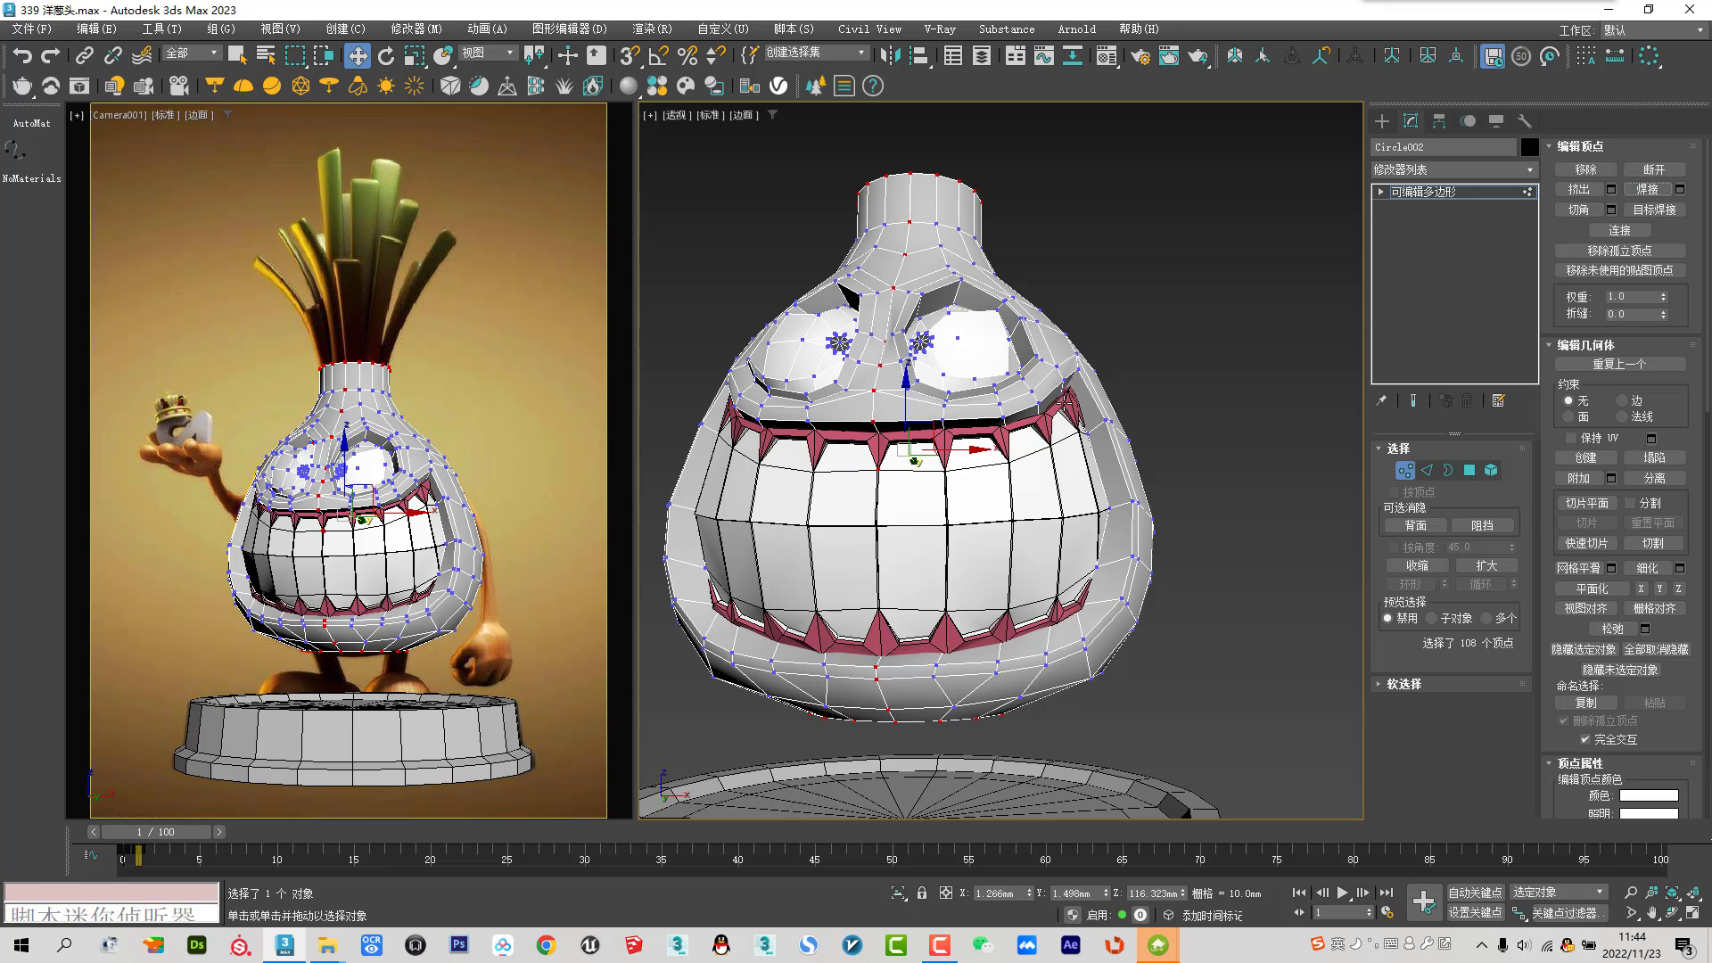
{"action": "middle_click_drag", "start_coordinate": [1051, 392], "coordinate": [1012, 375], "text": "alt"}
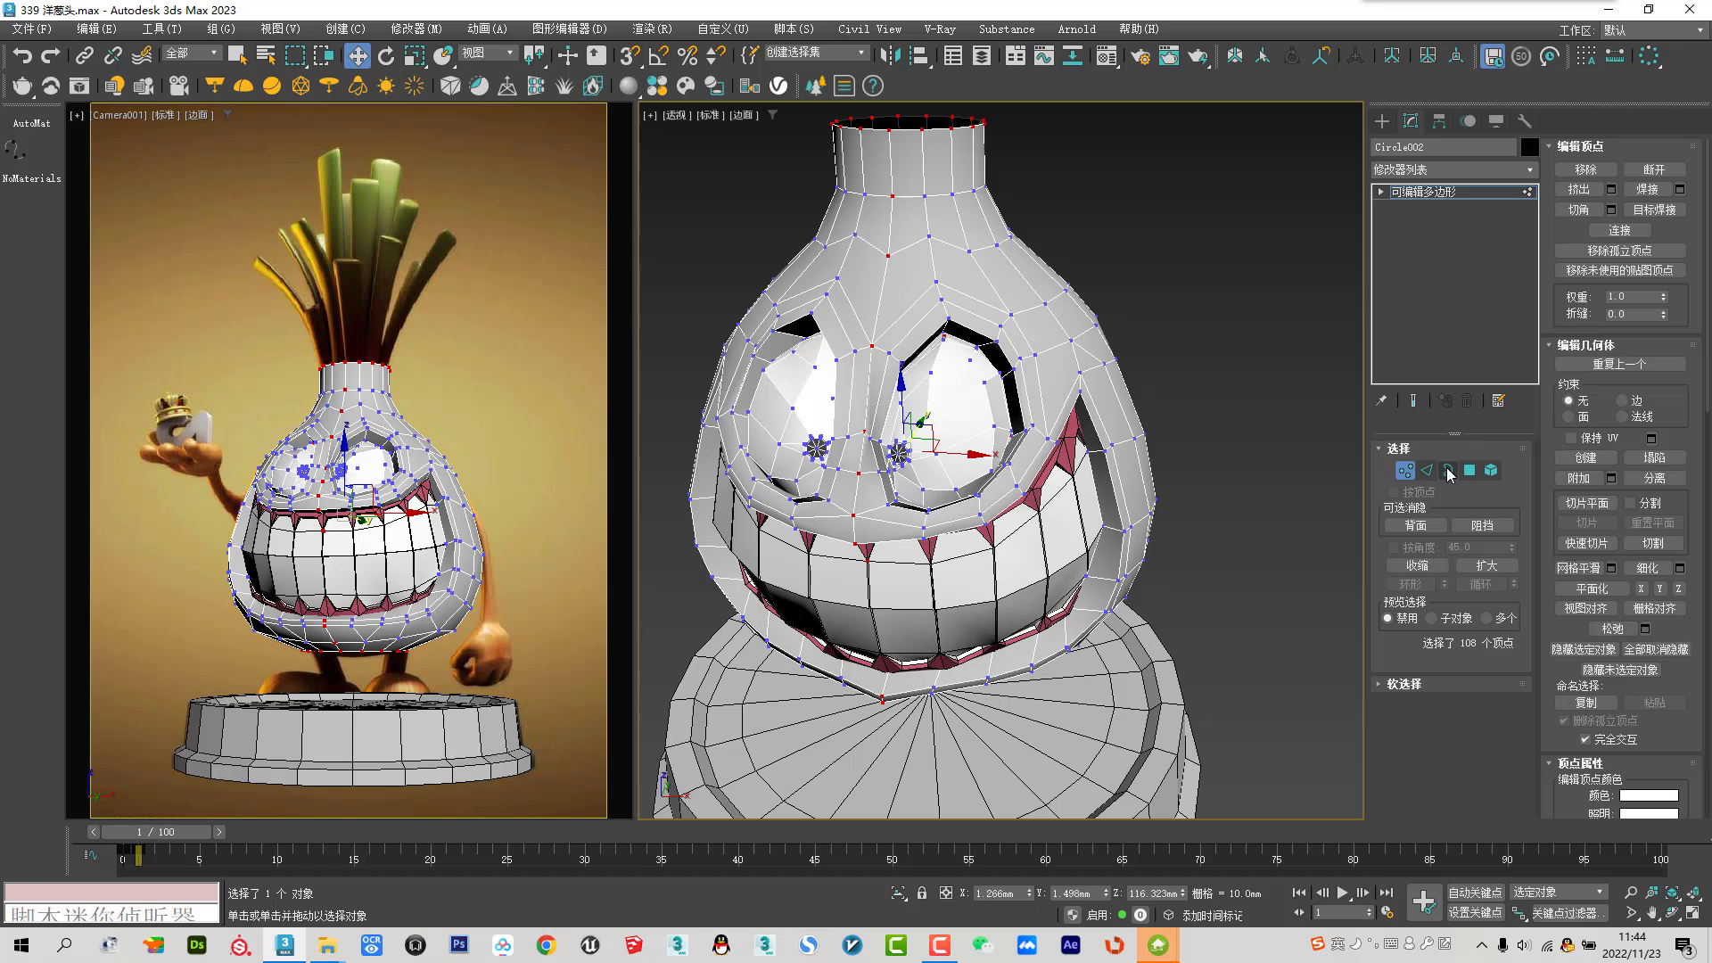
Select three edges along the head's mouth opening
{"action": "left_click", "coordinate": [1449, 475]}
{"action": "mouse_move", "coordinate": [1055, 403]}
{"action": "middle_mouse_down", "text": "alt"}
{"action": "mouse_move", "coordinate": [1068, 264]}
{"action": "mouse_move", "coordinate": [1058, 324]}
{"action": "middle_mouse_up", "text": "alt"}
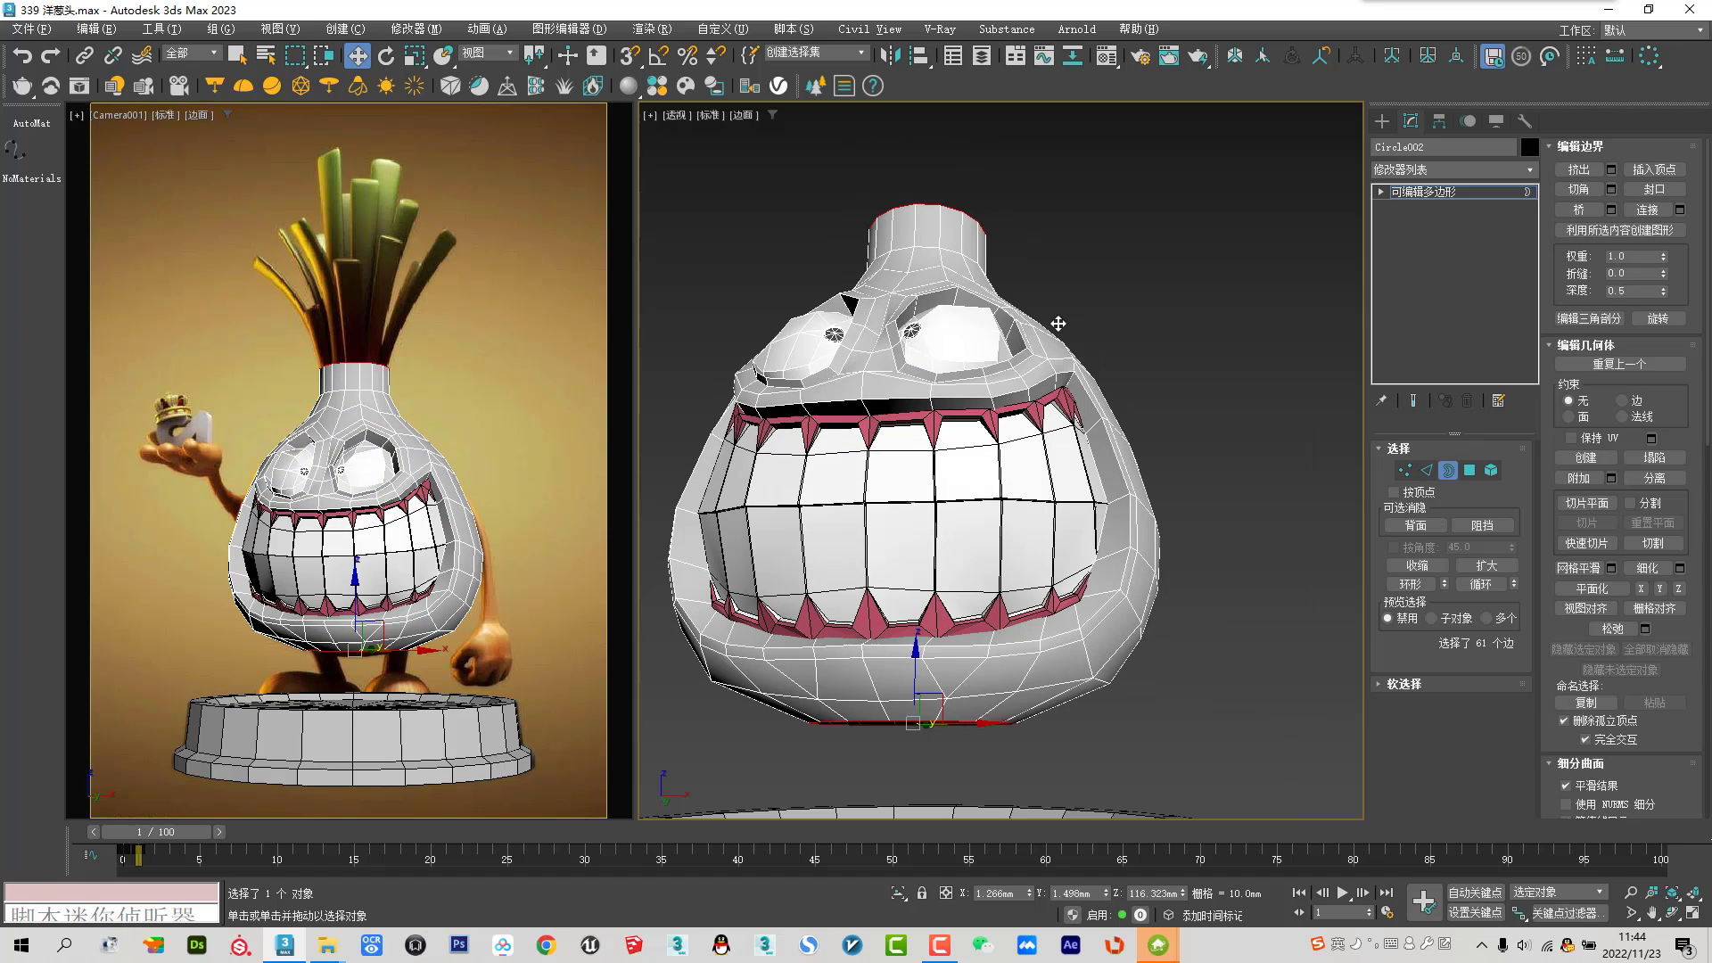
{"action": "left_click", "coordinate": [981, 725]}
{"action": "middle_click_drag", "start_coordinate": [996, 474], "coordinate": [932, 152], "text": "alt"}
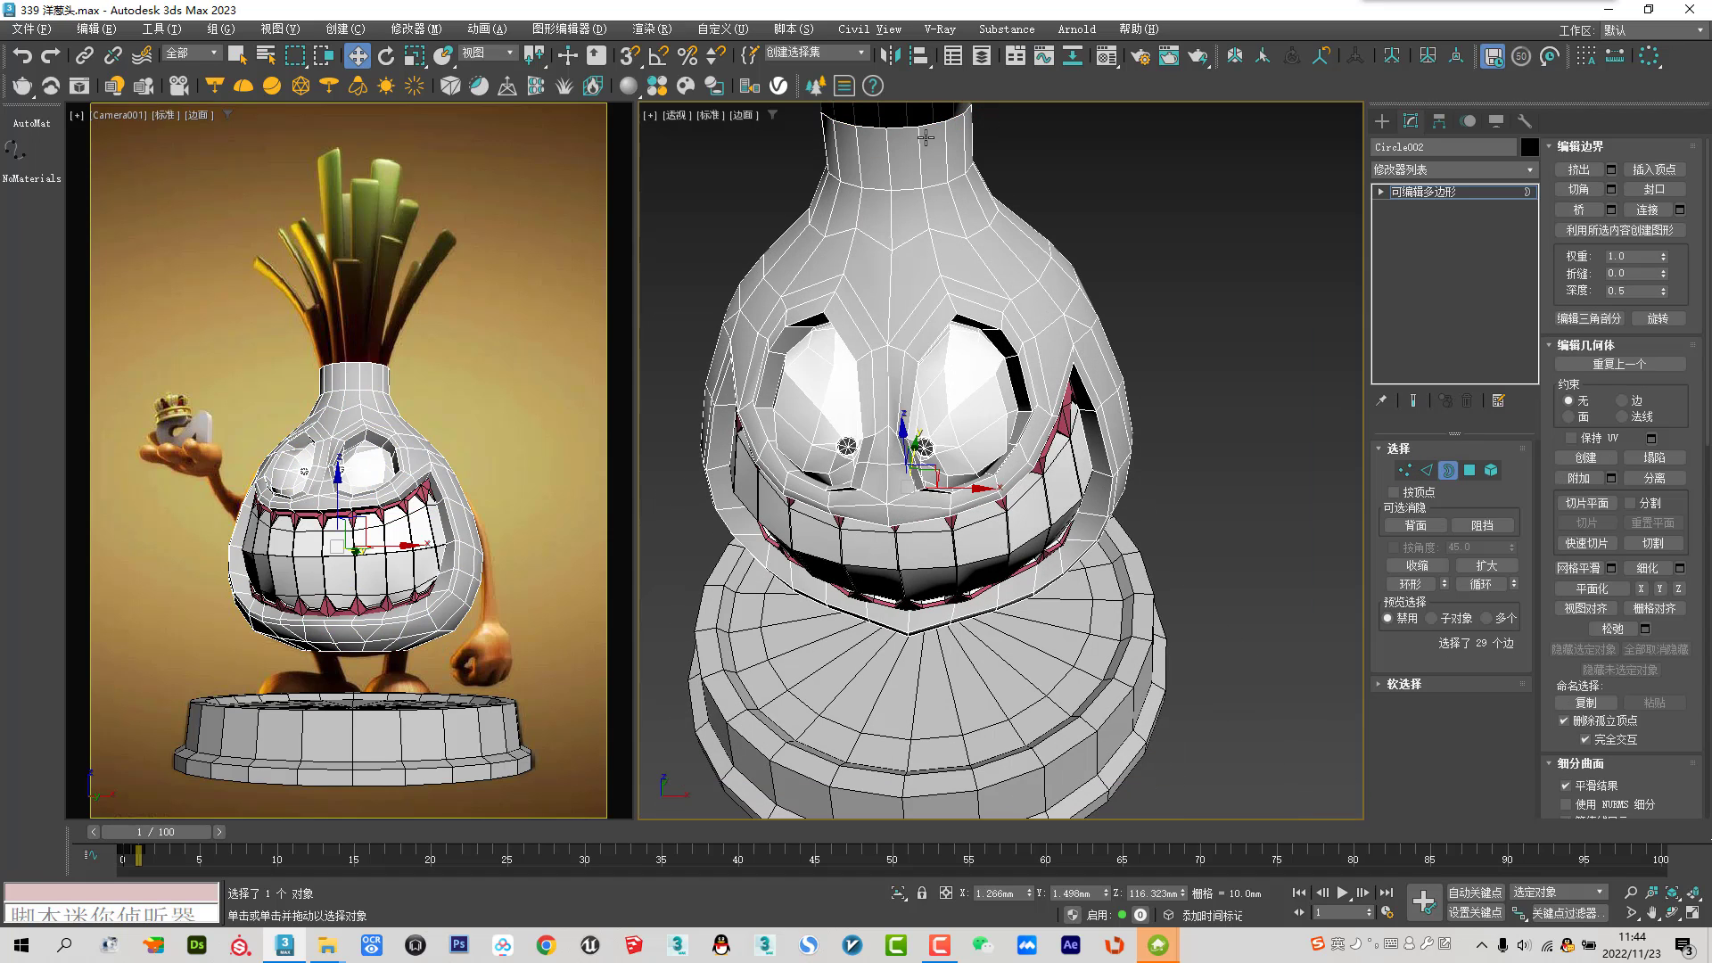
{"action": "middle_click_drag", "start_coordinate": [1091, 481], "coordinate": [1061, 428], "text": "alt"}
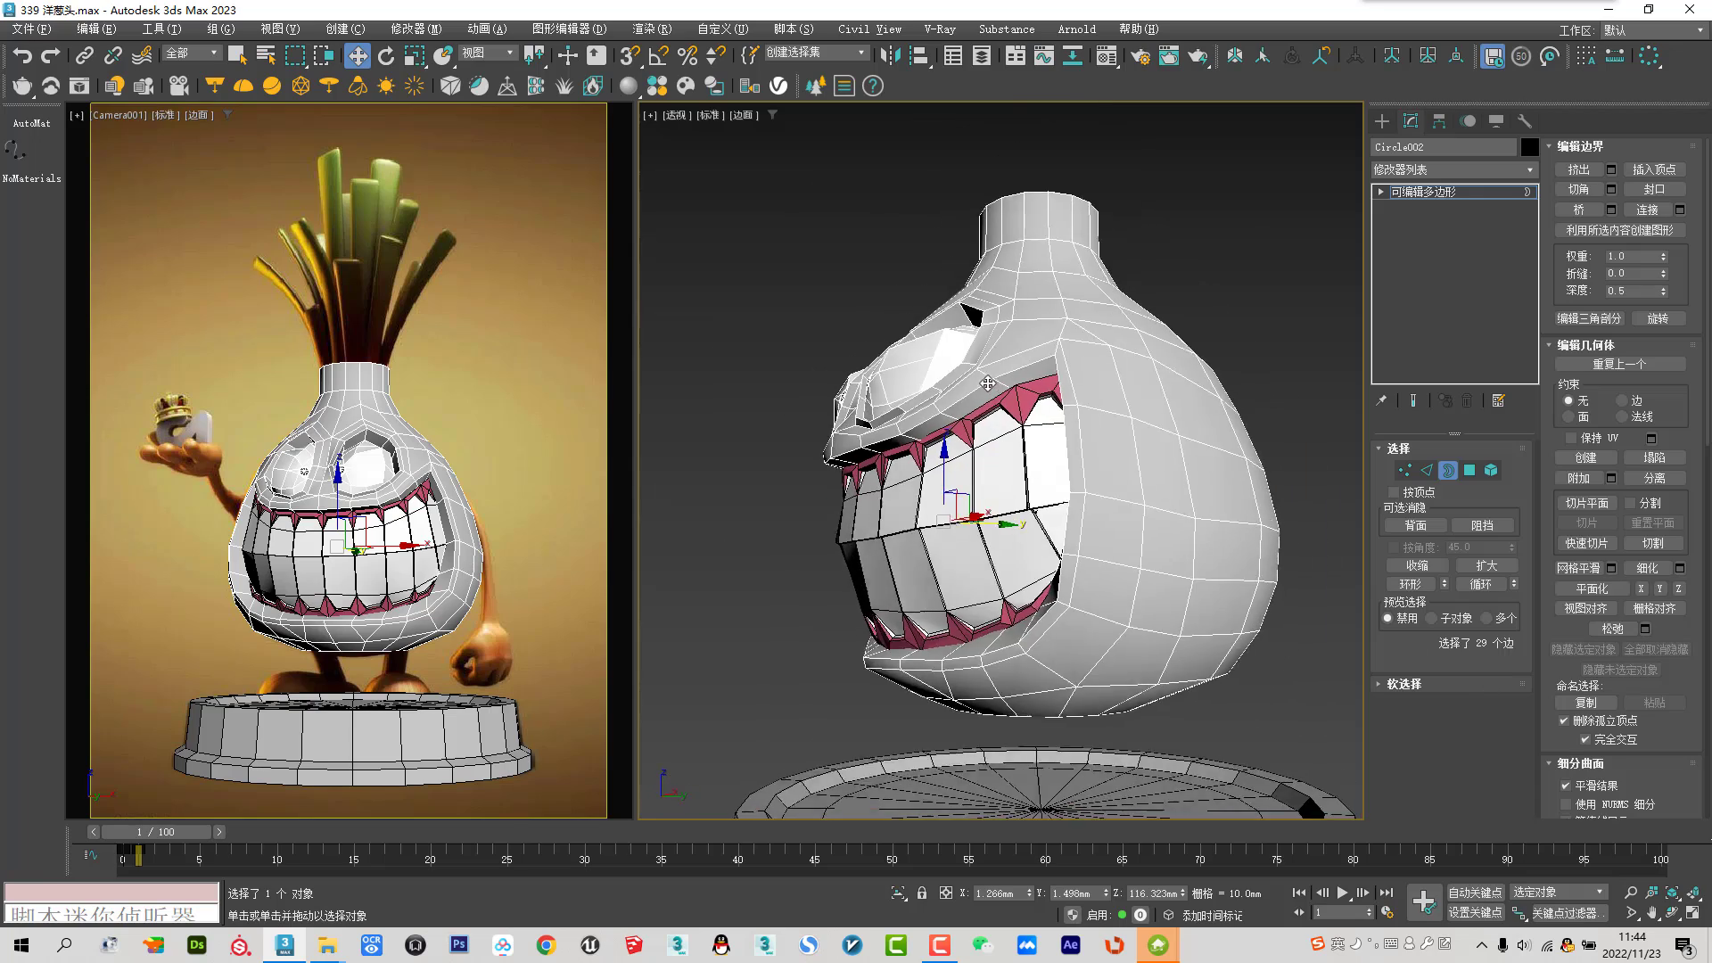
{"action": "left_click", "coordinate": [1100, 469]}
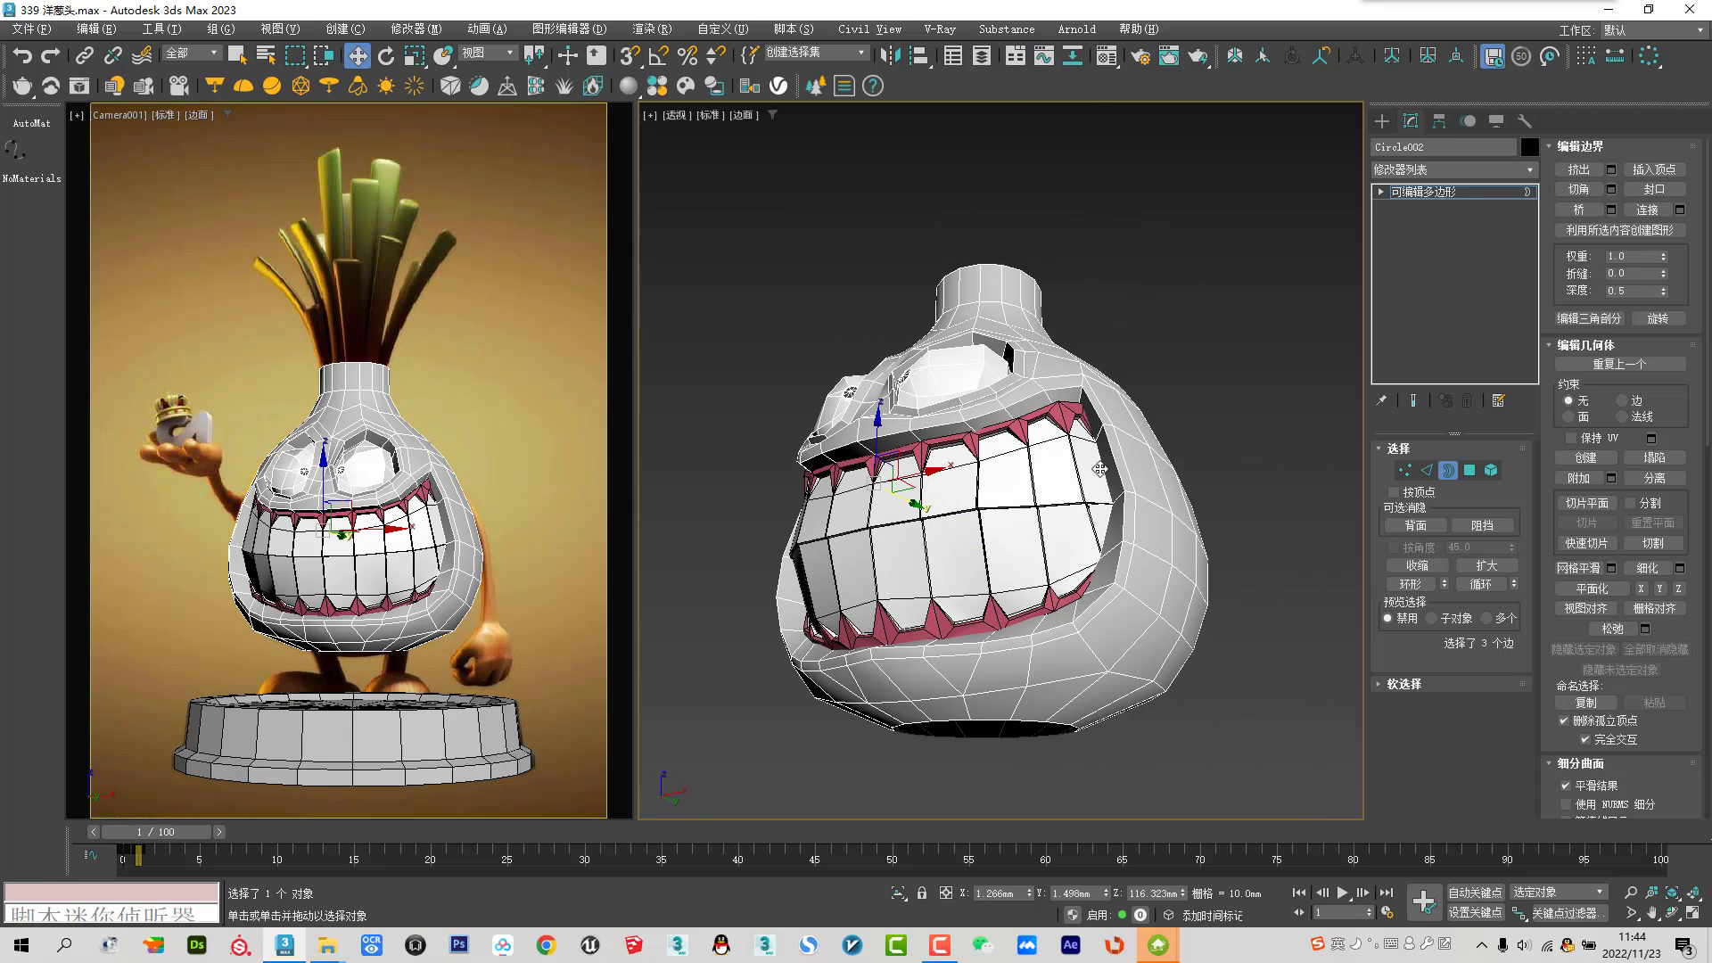
{"action": "middle_click_drag", "start_coordinate": [1101, 464], "coordinate": [1129, 528], "text": "alt"}
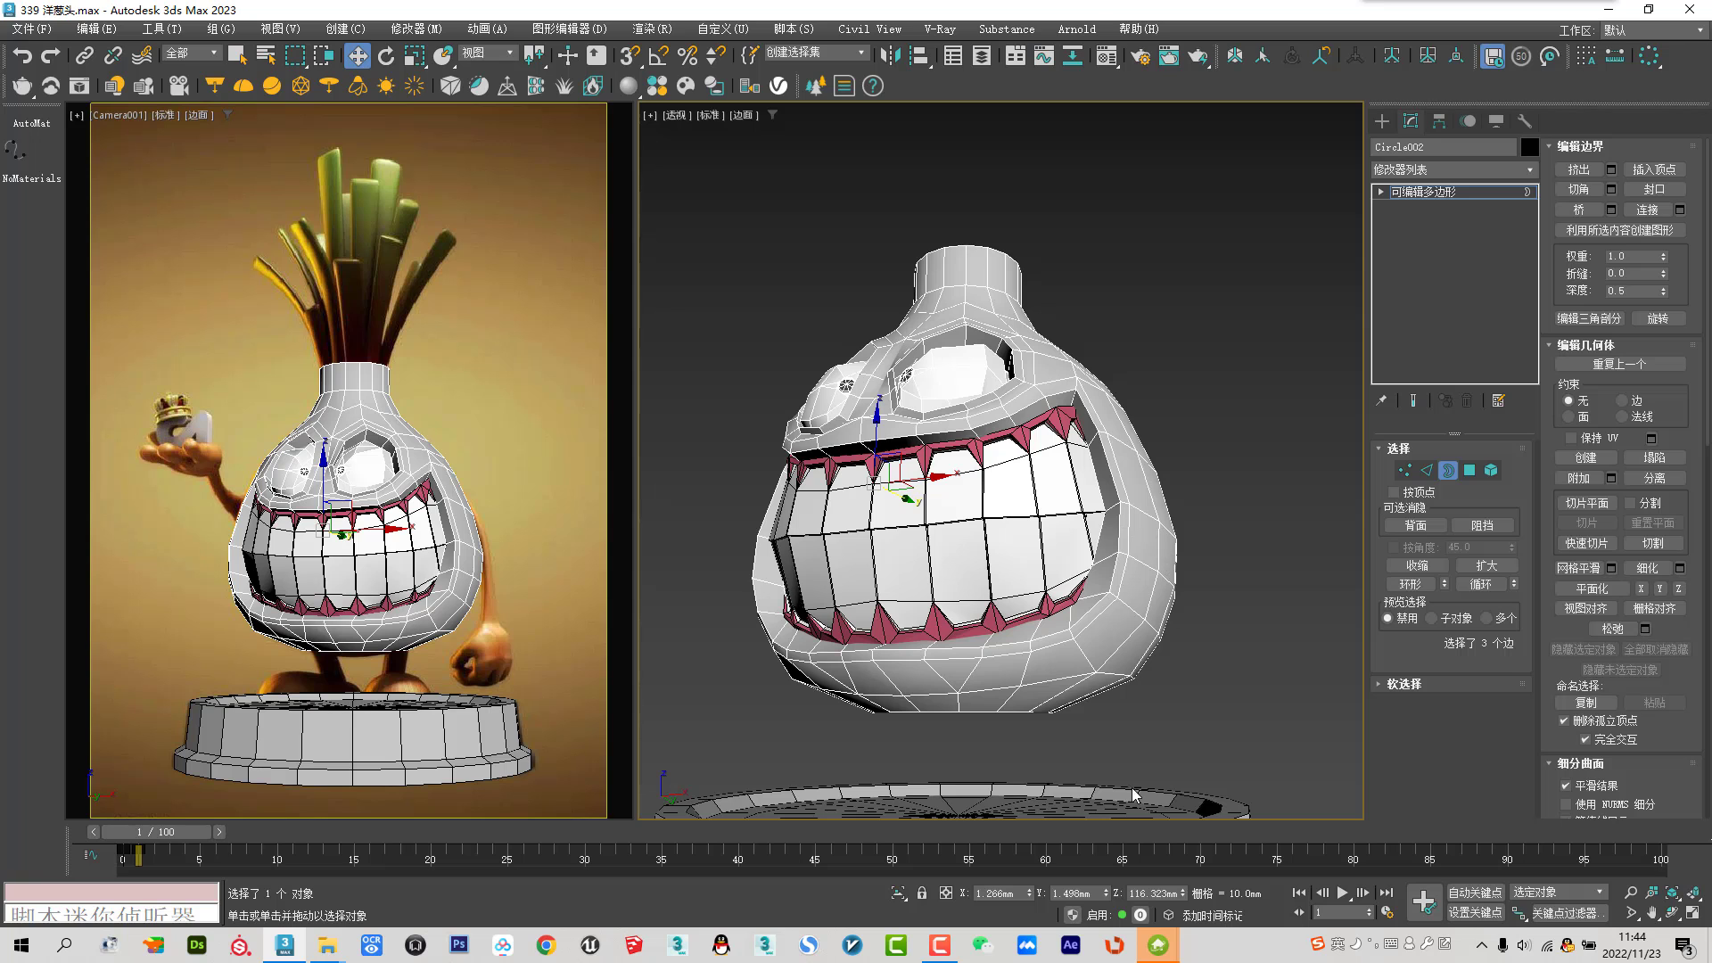
Isolate the head, hiding teeth and base, and orbit to a three-quarter front view
{"action": "left_click", "coordinate": [898, 892]}
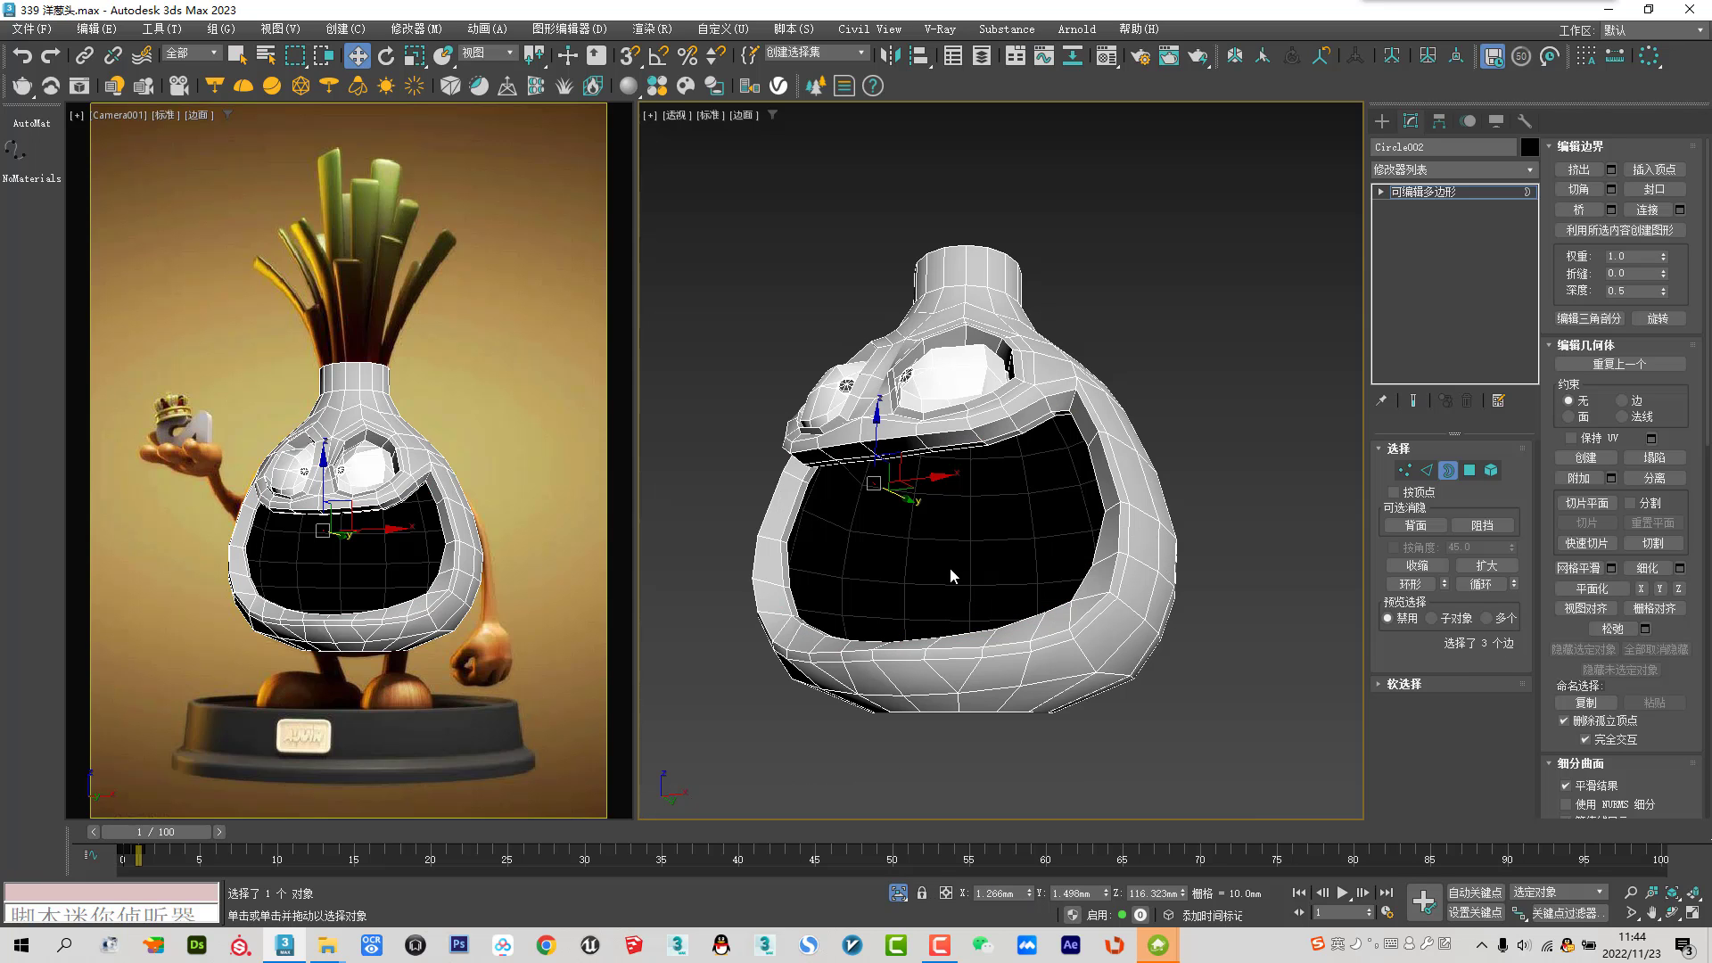
{"action": "key", "text": "z"}
{"action": "scroll", "coordinate": [884, 501], "scroll_direction": "down", "scroll_amount": 5}
{"action": "middle_click_drag", "start_coordinate": [884, 501], "coordinate": [790, 537], "text": "alt"}
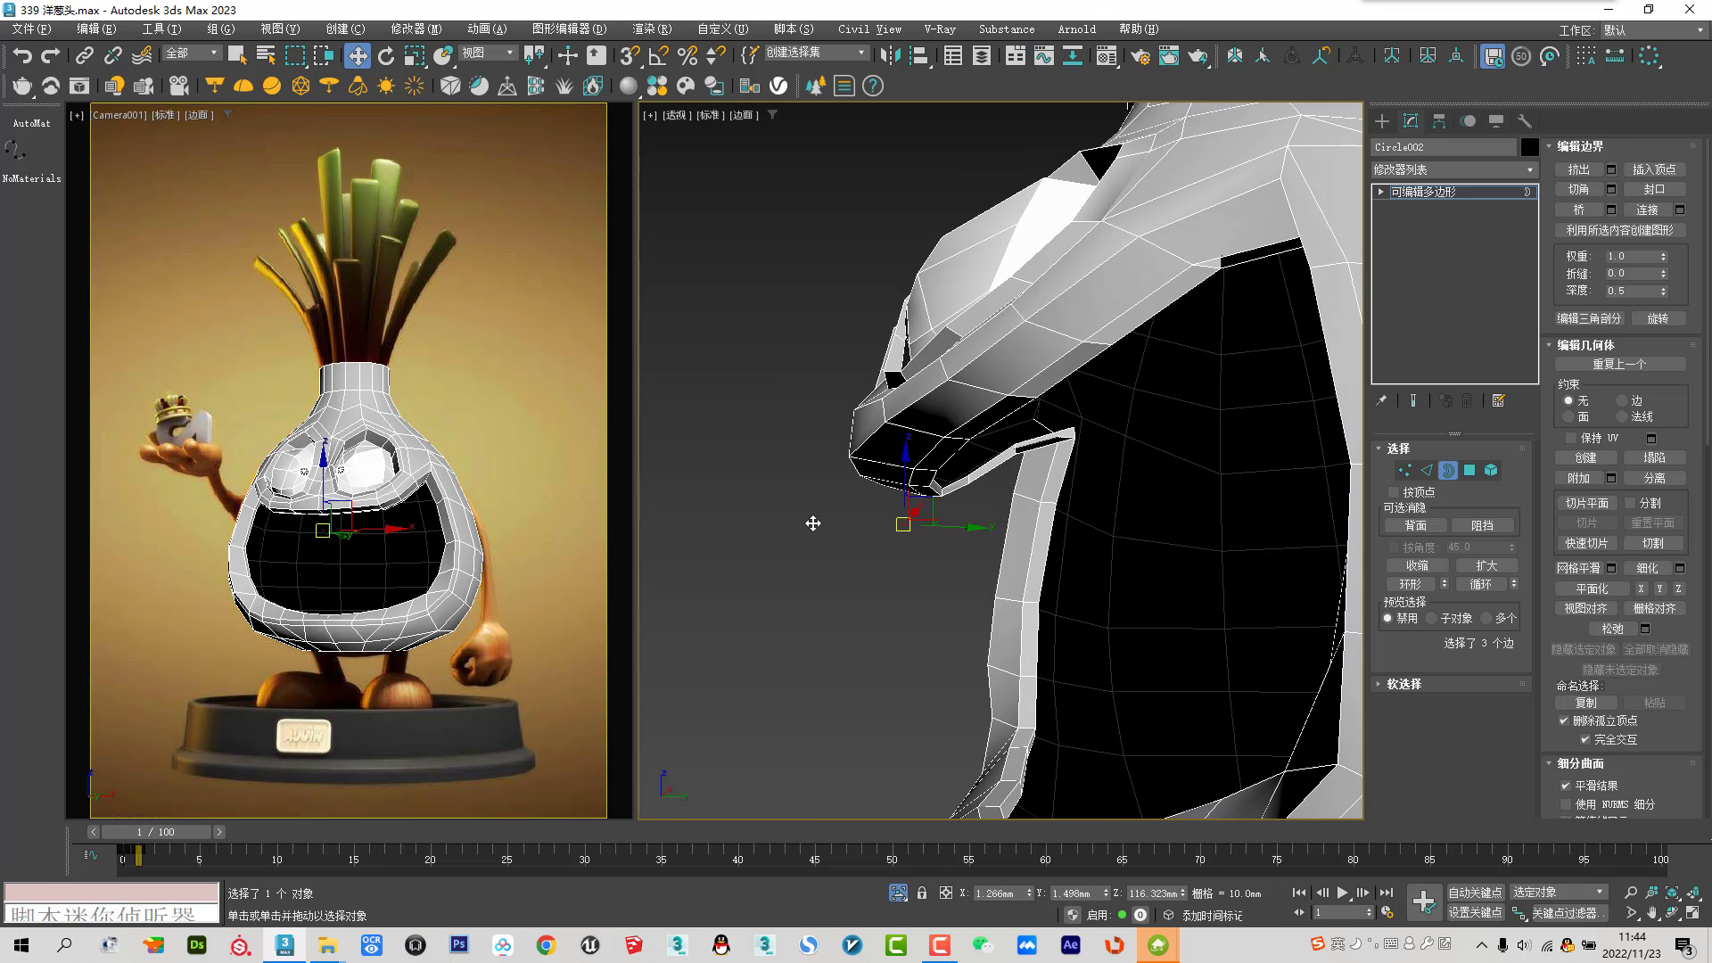
{"action": "scroll", "coordinate": [789, 537], "scroll_direction": "up", "scroll_amount": 4}
{"action": "scroll", "coordinate": [906, 544], "scroll_direction": "down", "scroll_amount": 3}
{"action": "left_click_drag", "start_coordinate": [955, 593], "coordinate": [746, 458]}
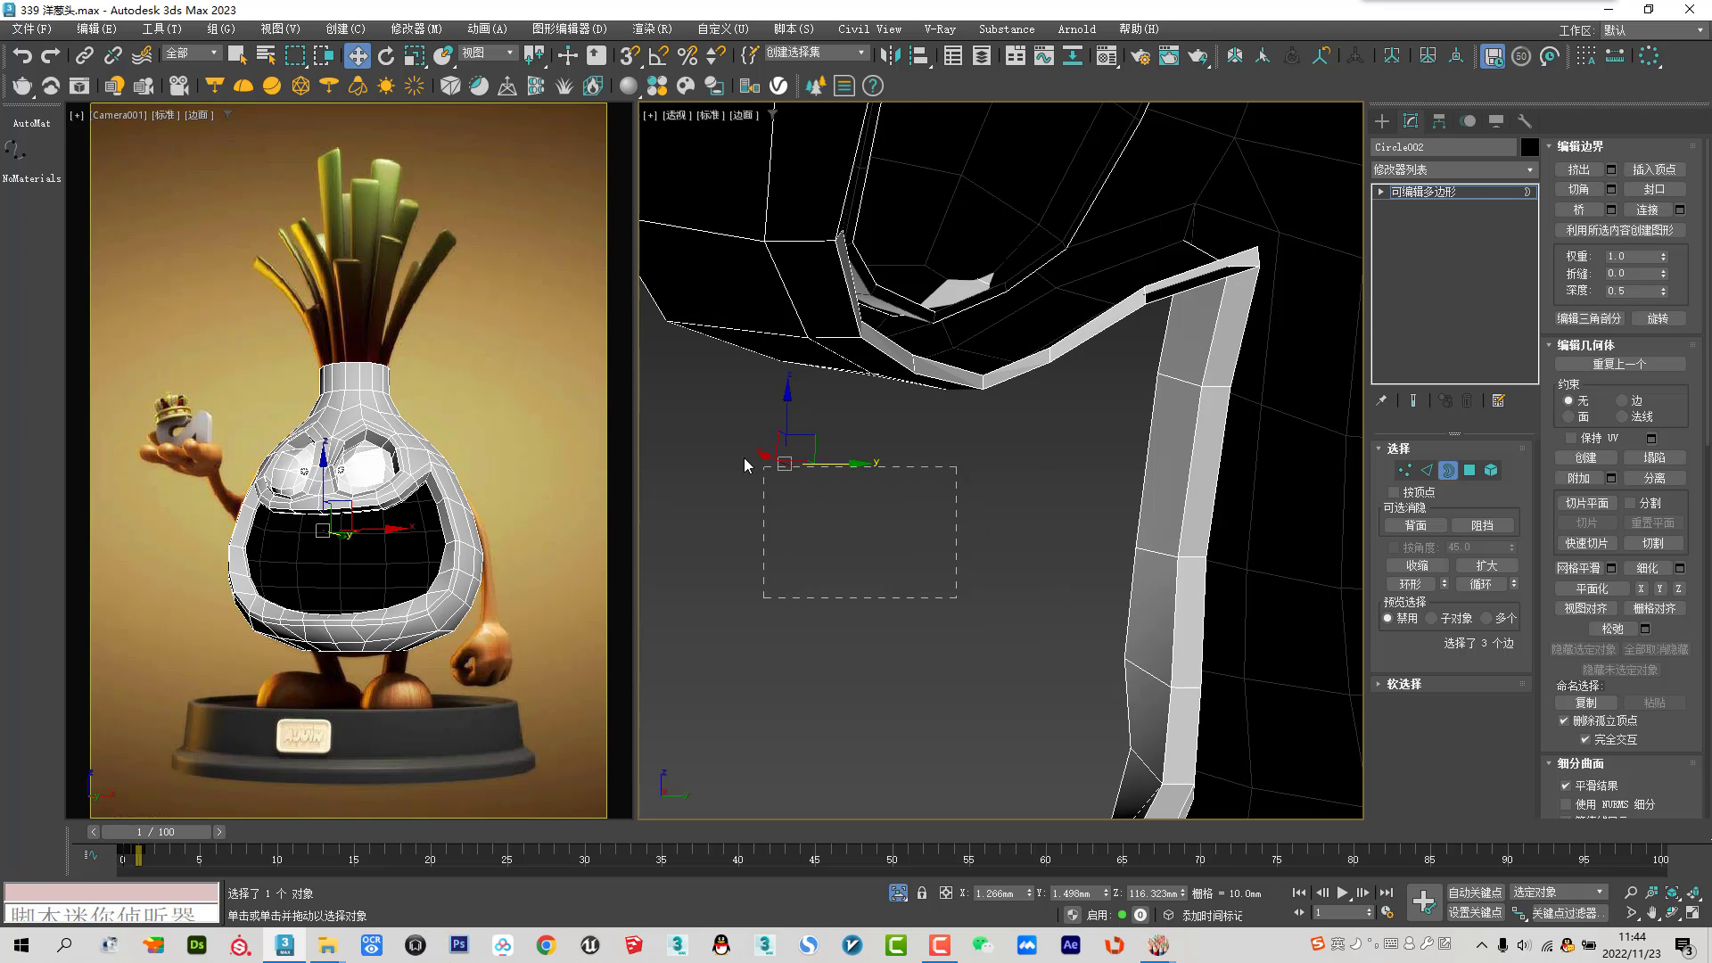
{"action": "scroll", "coordinate": [726, 446], "scroll_direction": "down", "scroll_amount": 5}
{"action": "scroll", "coordinate": [838, 459], "scroll_direction": "down", "scroll_amount": 4}
{"action": "middle_click_drag", "start_coordinate": [838, 459], "coordinate": [978, 478], "text": "alt"}
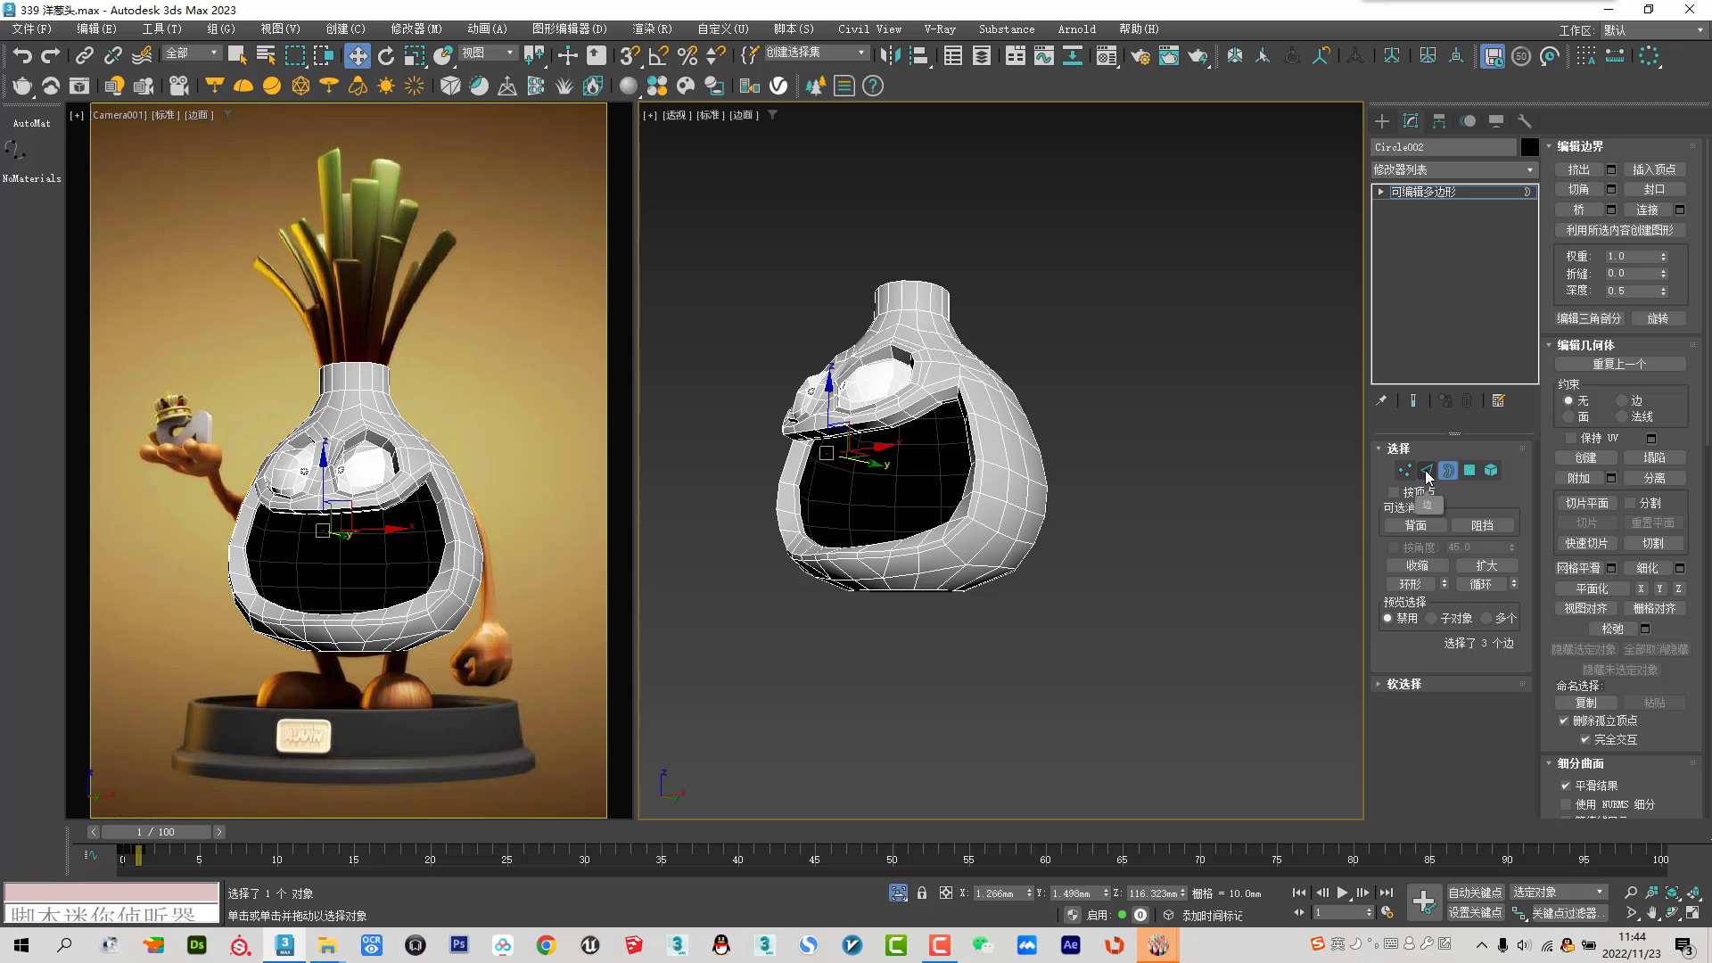
Remove three mouth-edge vertices, then return to object level facing the head front-on
{"action": "left_click", "coordinate": [1404, 470]}
{"action": "scroll", "coordinate": [822, 473], "scroll_direction": "up", "scroll_amount": 5}
{"action": "middle_click_drag", "start_coordinate": [822, 472], "coordinate": [1236, 353], "text": "alt"}
{"action": "left_click", "coordinate": [1587, 169]}
{"action": "middle_click_drag", "start_coordinate": [833, 422], "coordinate": [960, 453], "text": "alt"}
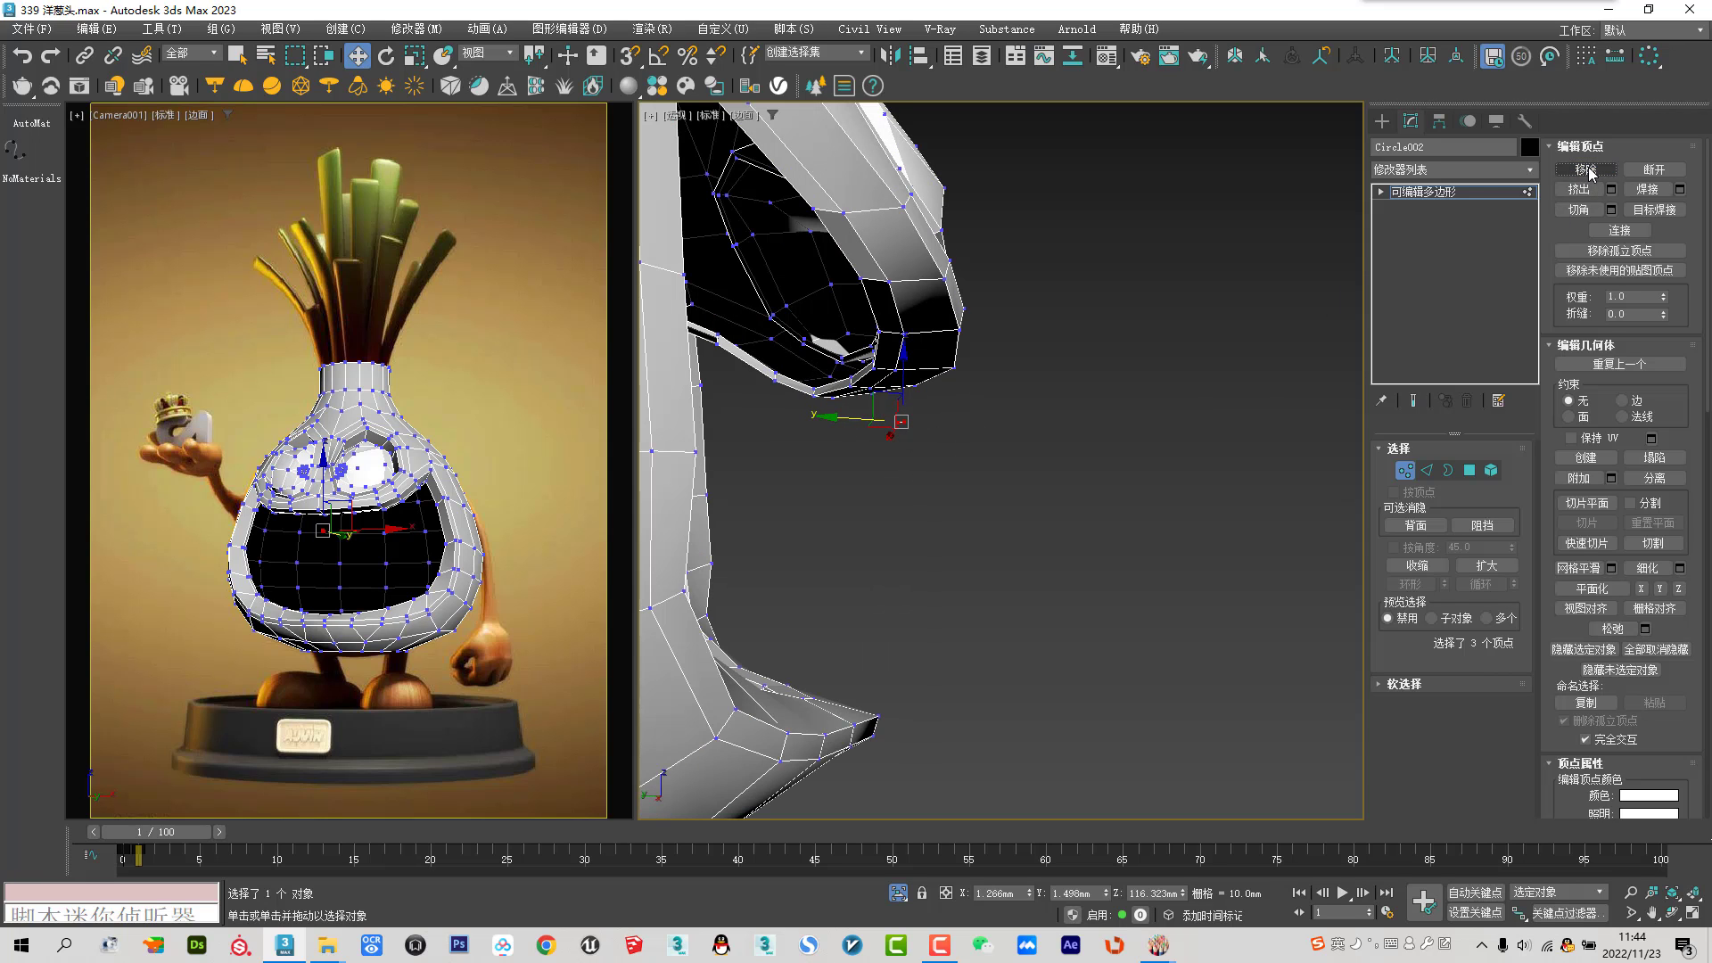
{"action": "left_click", "coordinate": [1158, 325]}
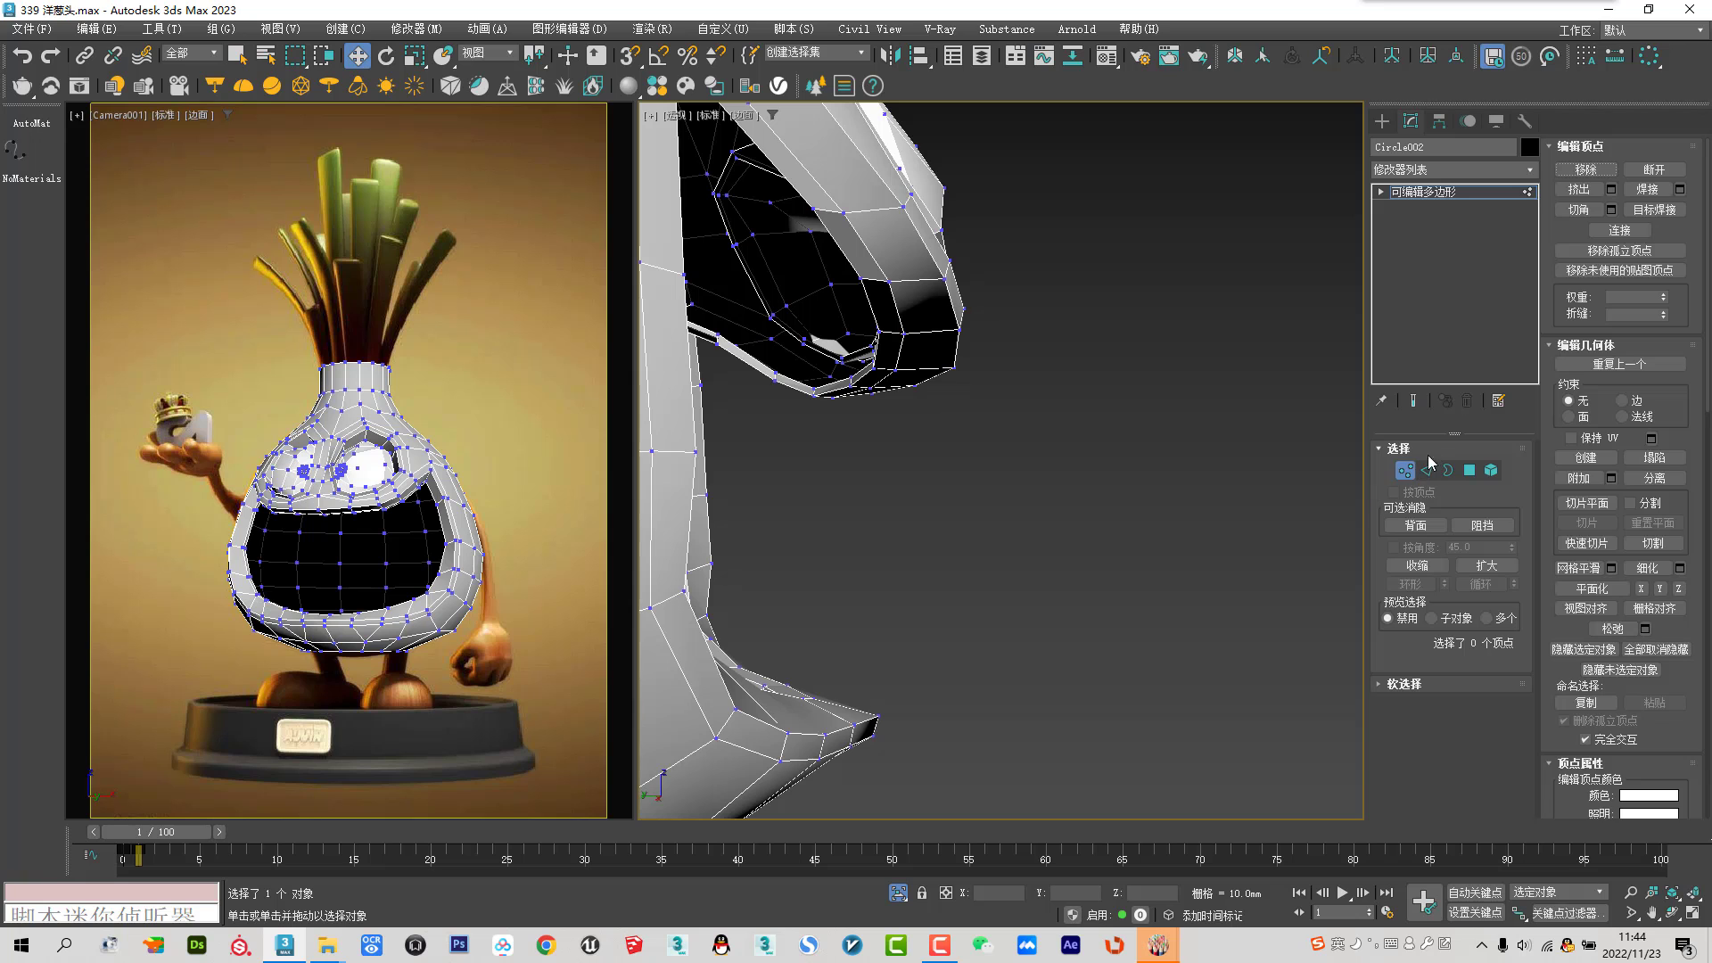
{"action": "left_click", "coordinate": [1405, 469]}
{"action": "scroll", "coordinate": [899, 399], "scroll_direction": "down", "scroll_amount": 5}
{"action": "mouse_move", "coordinate": [899, 399]}
{"action": "middle_mouse_down", "text": "alt"}
{"action": "mouse_move", "coordinate": [803, 401]}
{"action": "mouse_move", "coordinate": [1052, 410]}
{"action": "middle_mouse_up", "text": "alt"}
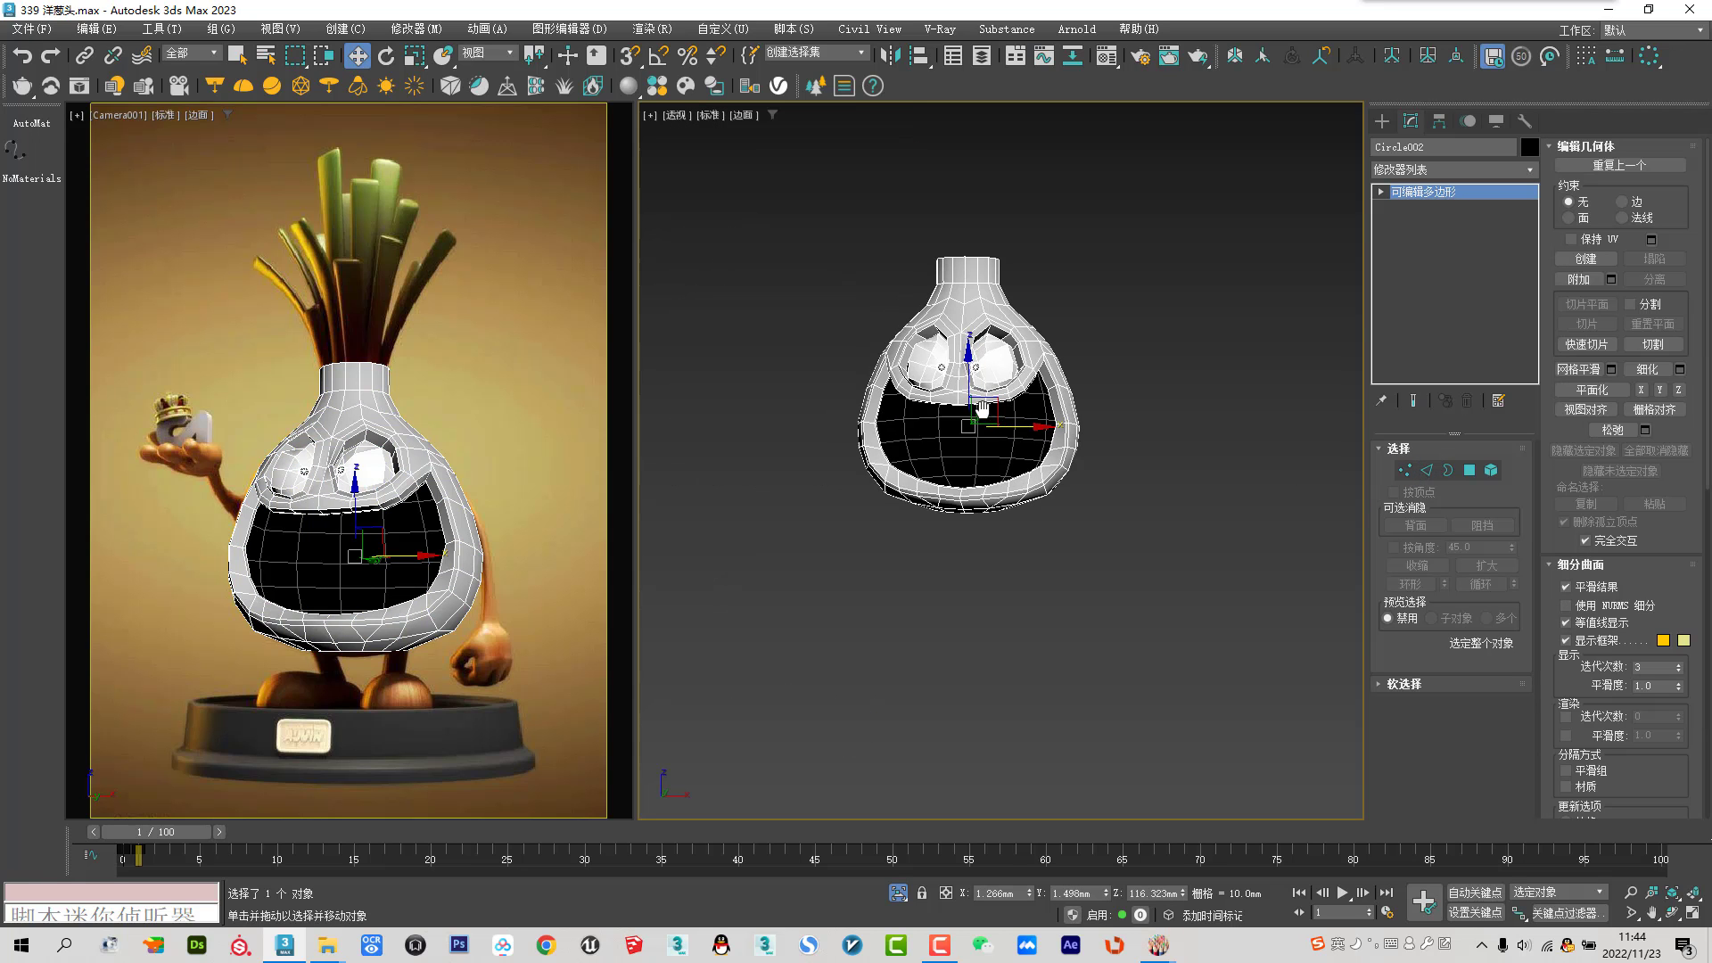
Exit isolation and weld the overlapping vertices of the first teeth object
{"action": "left_click", "coordinate": [898, 893]}
{"action": "scroll", "coordinate": [827, 527], "scroll_direction": "up", "scroll_amount": 5}
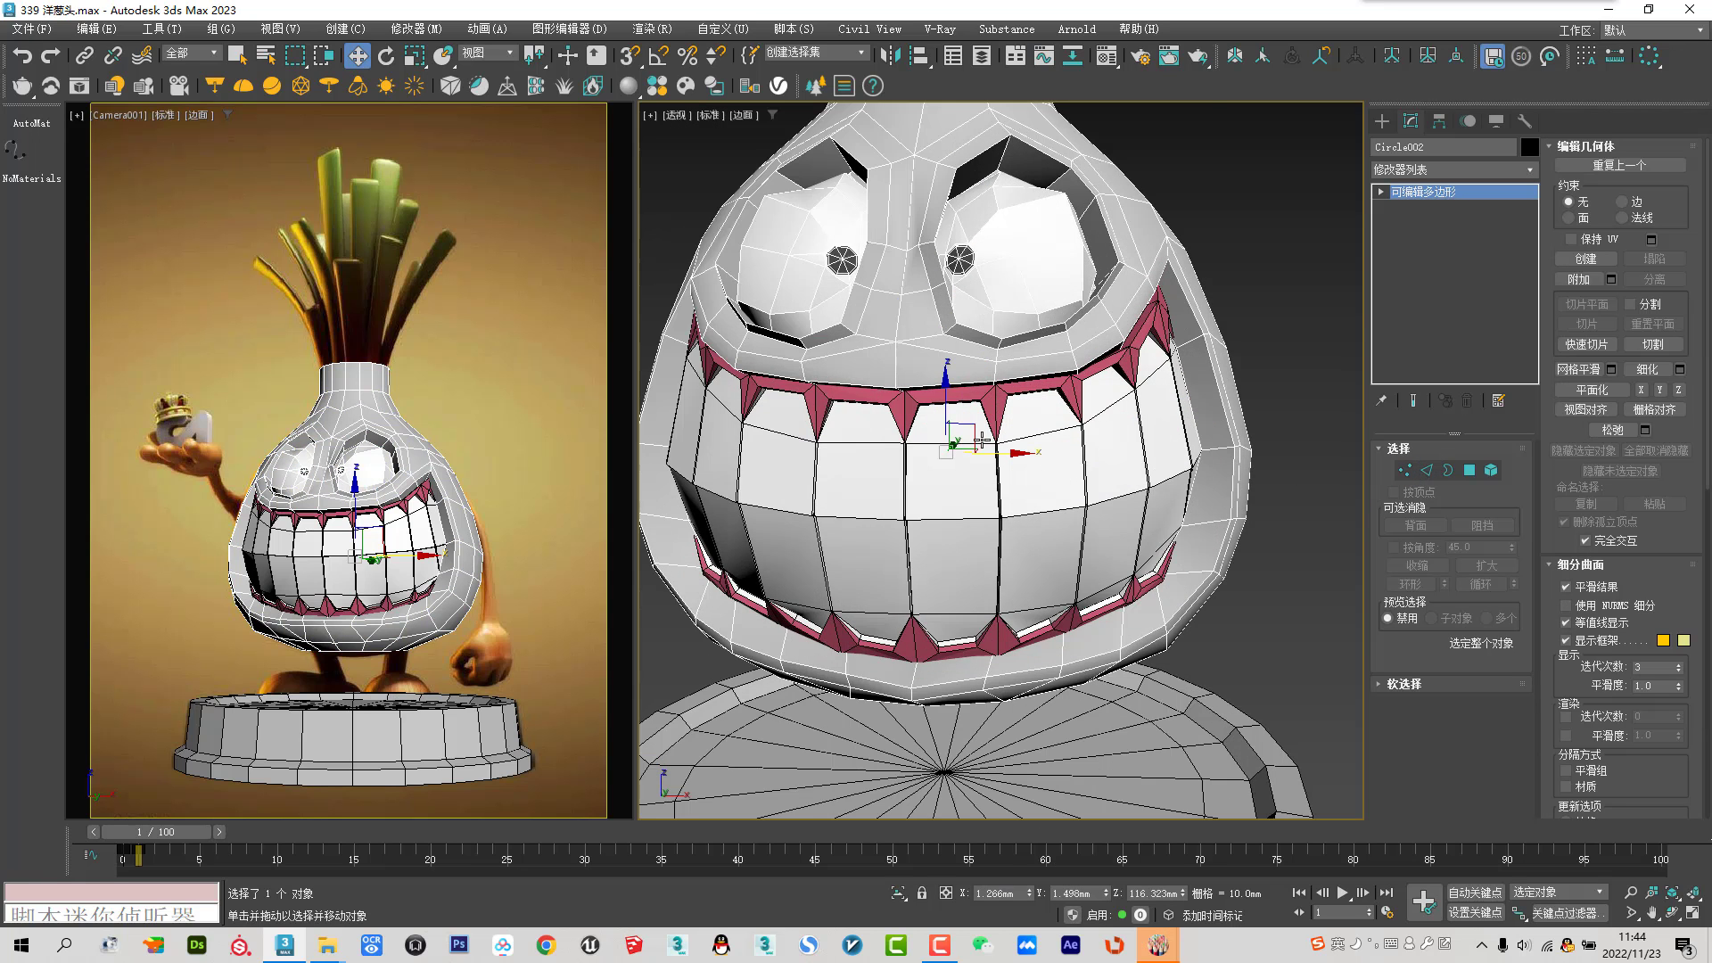
{"action": "scroll", "coordinate": [827, 527], "scroll_direction": "up", "scroll_amount": 4}
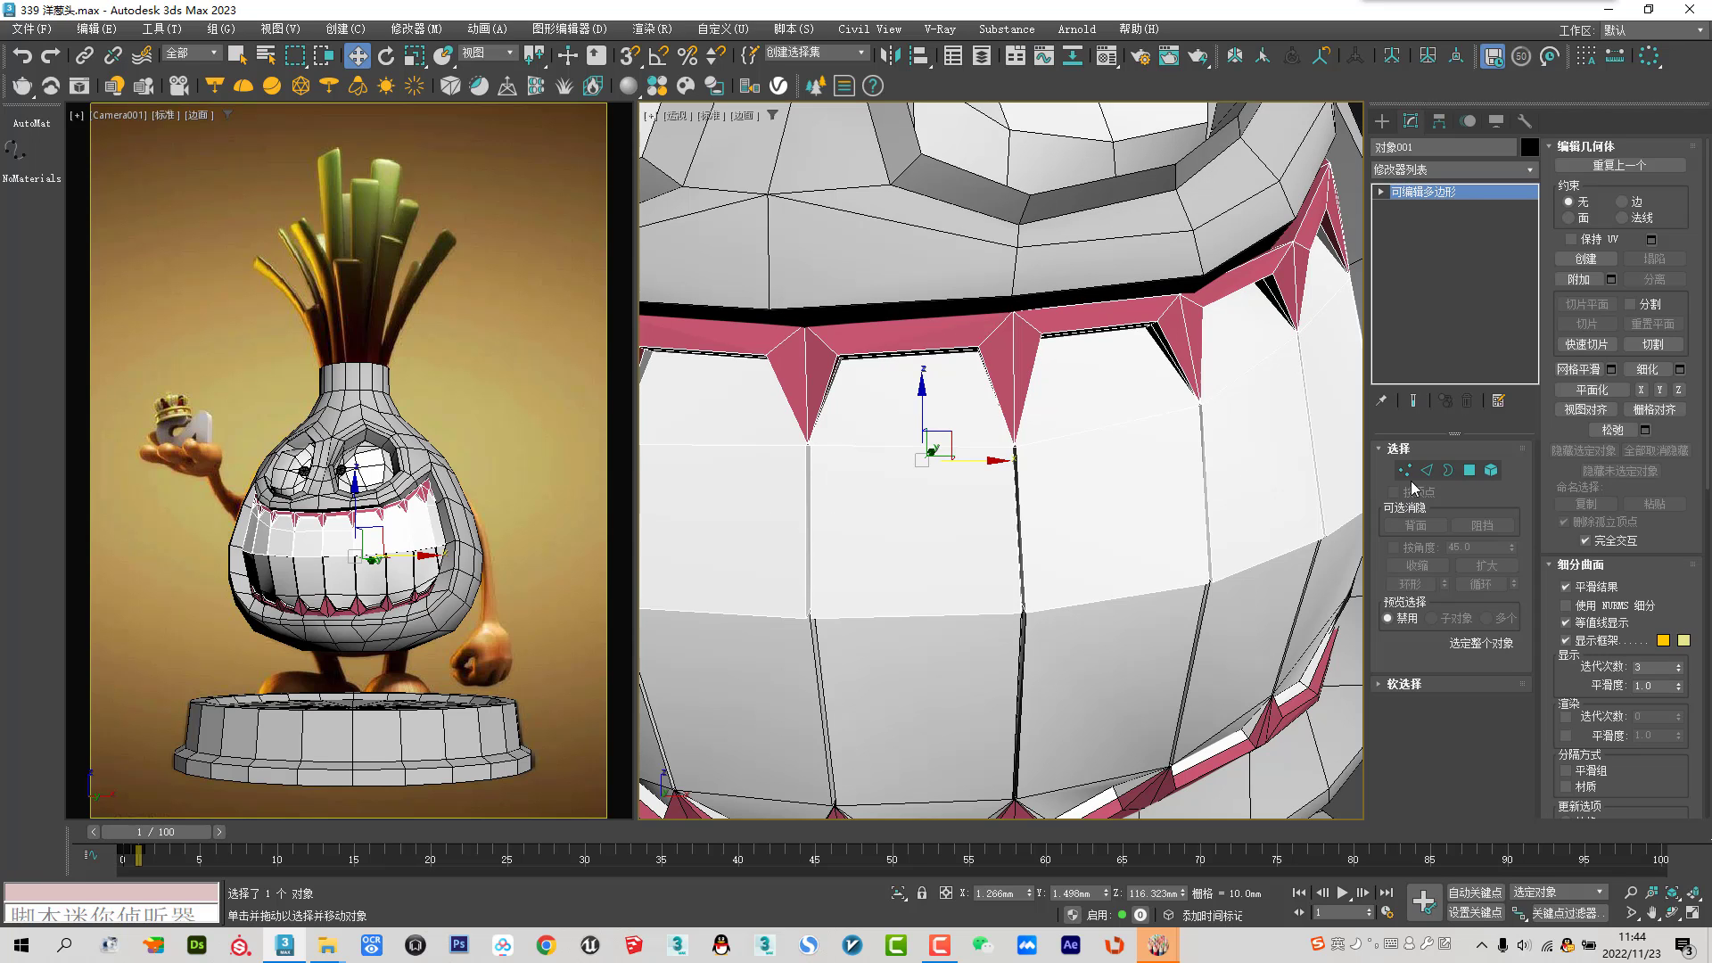
{"action": "left_click", "coordinate": [1404, 469]}
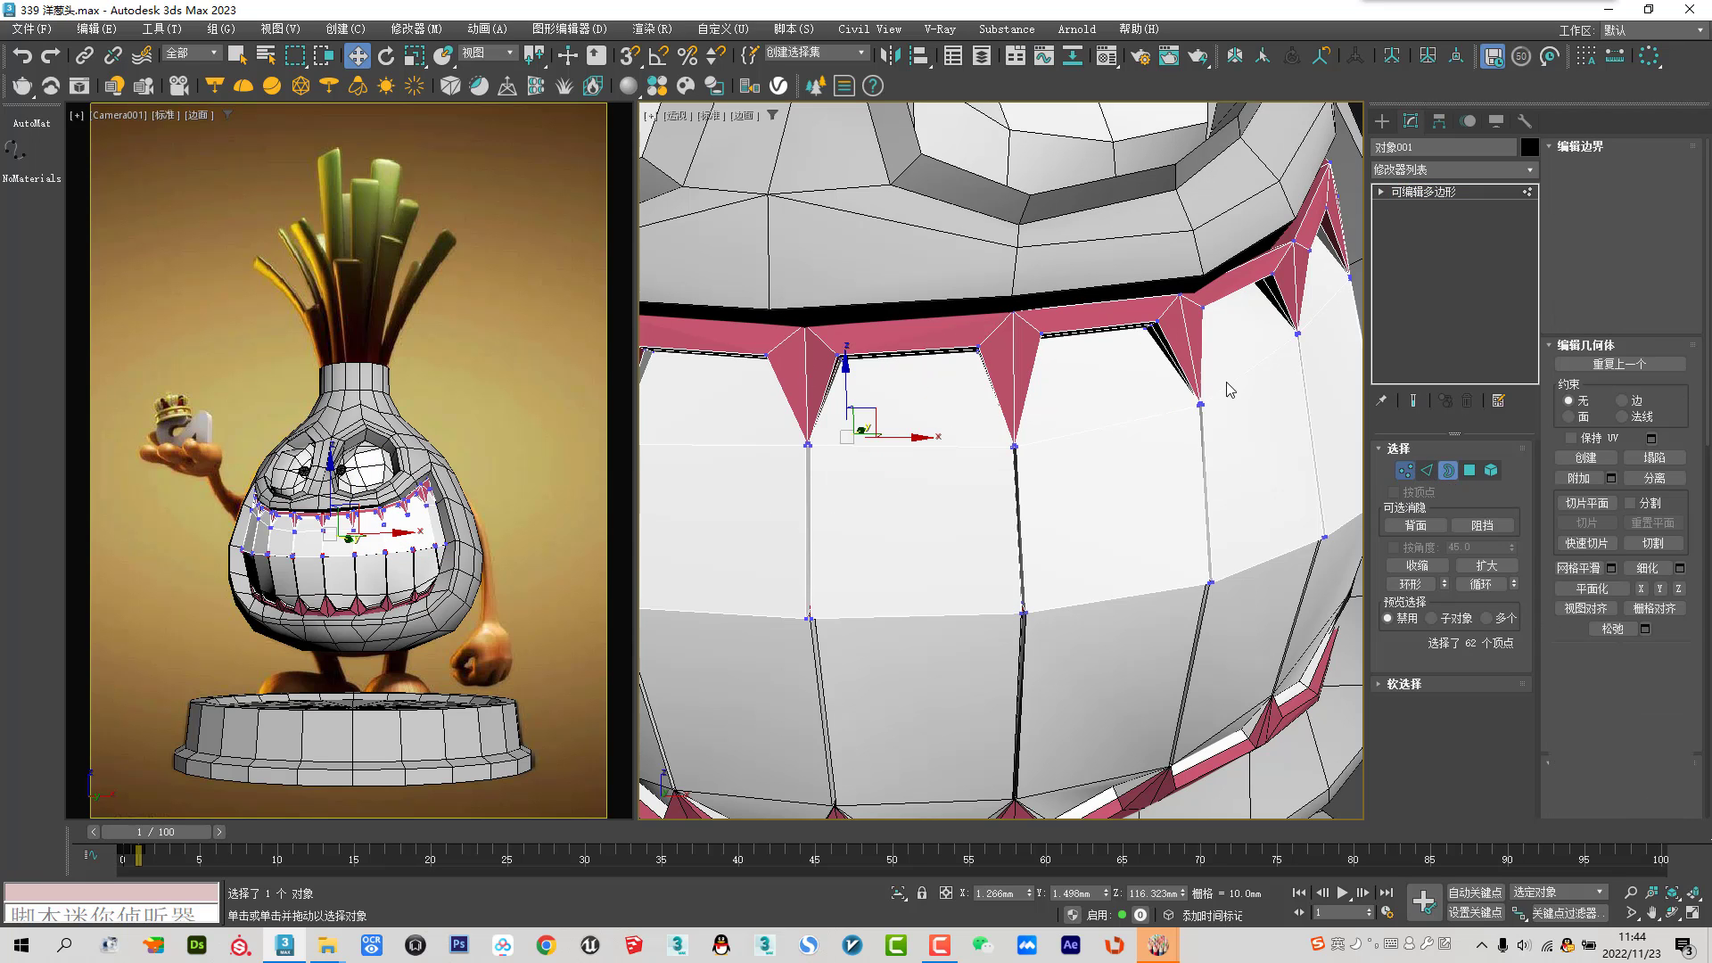
{"action": "left_click", "coordinate": [1650, 190]}
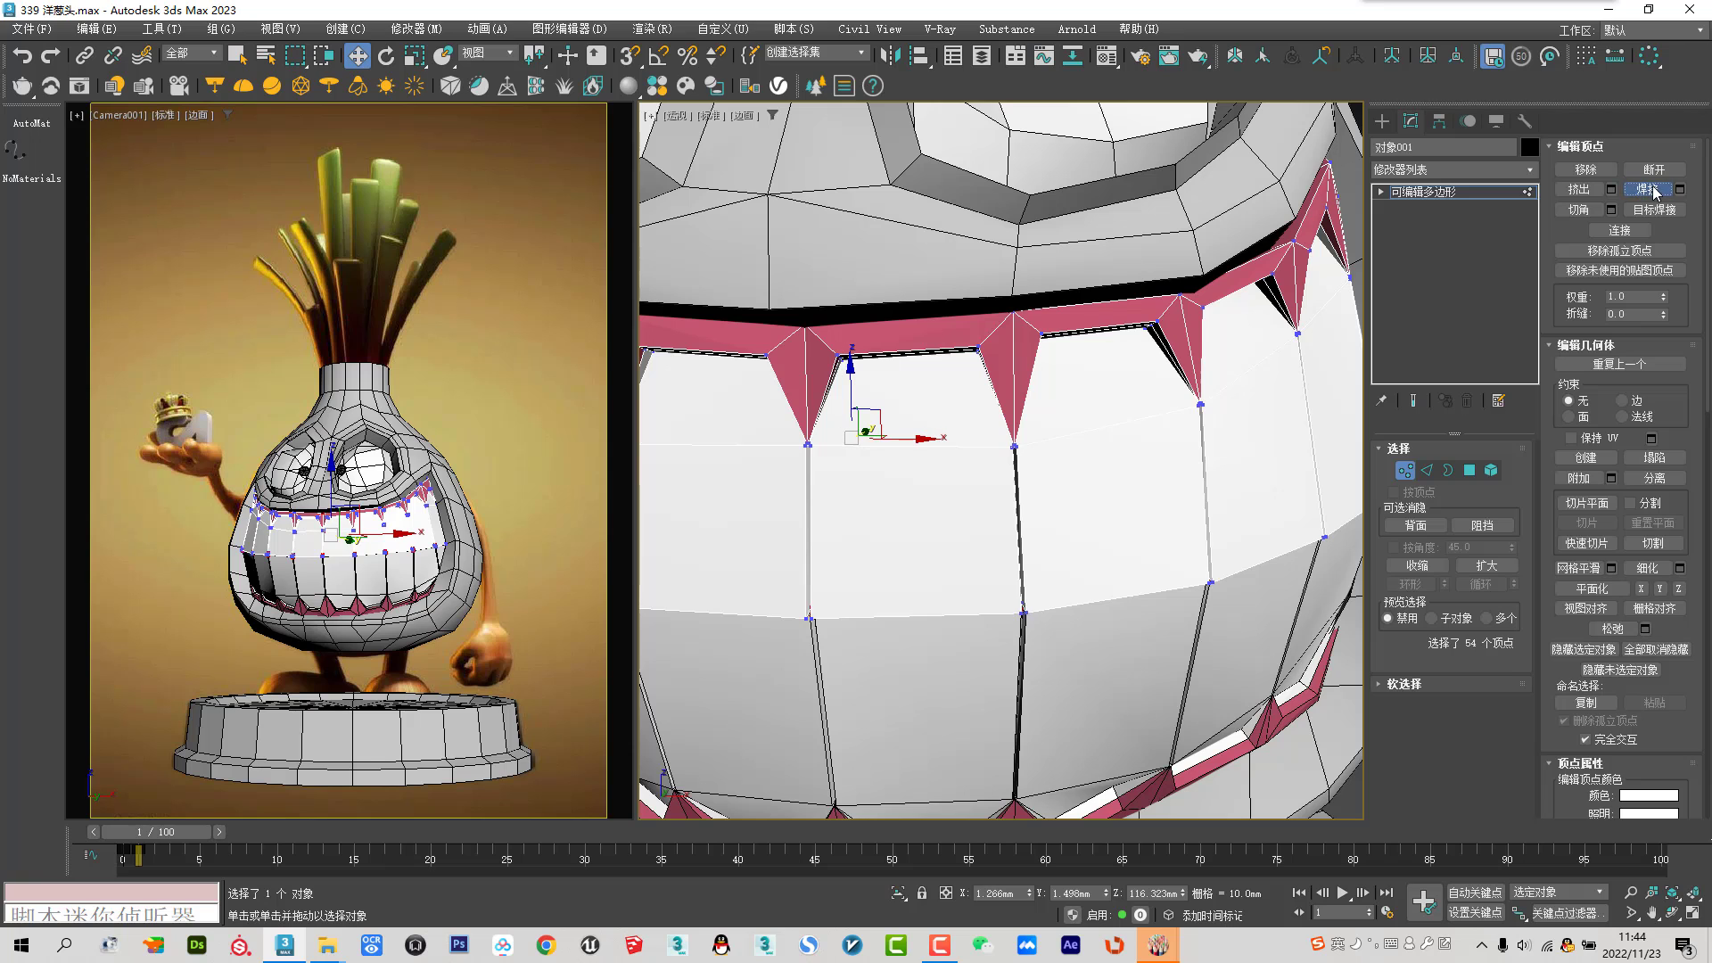
{"action": "left_click", "coordinate": [1406, 470]}
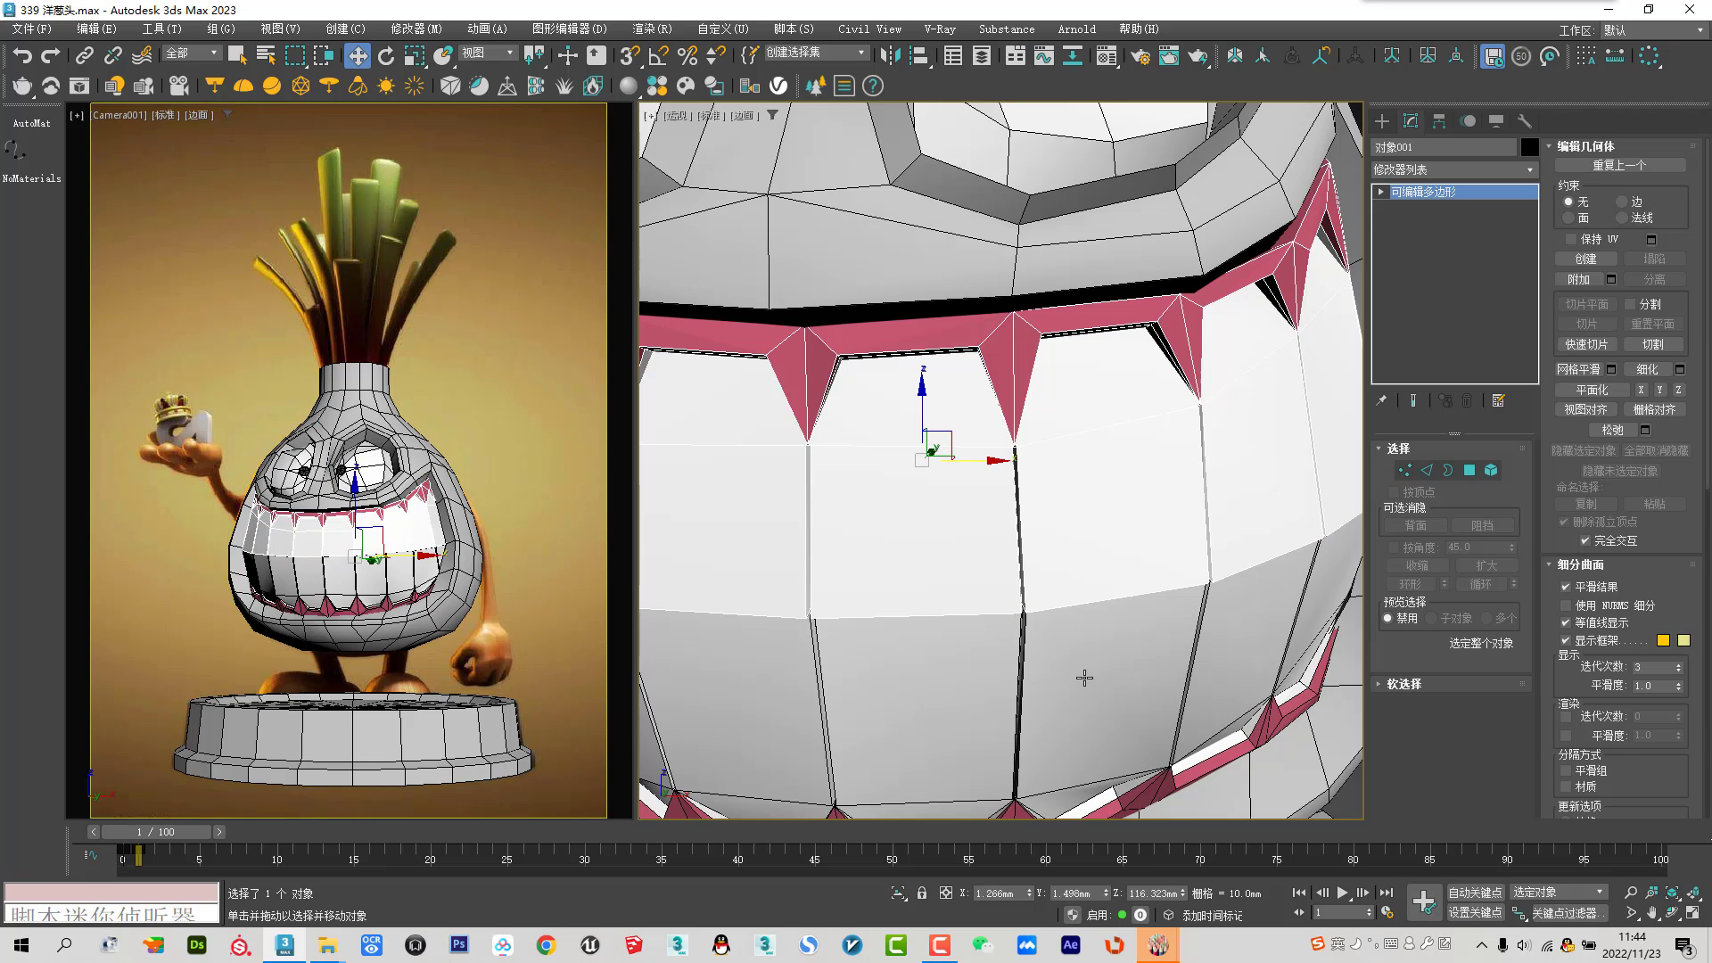
Weld the open-border seam vertices of the second teeth object
{"action": "left_click", "coordinate": [1110, 664]}
{"action": "left_click", "coordinate": [1447, 470]}
{"action": "key", "text": "ctrl+a"}
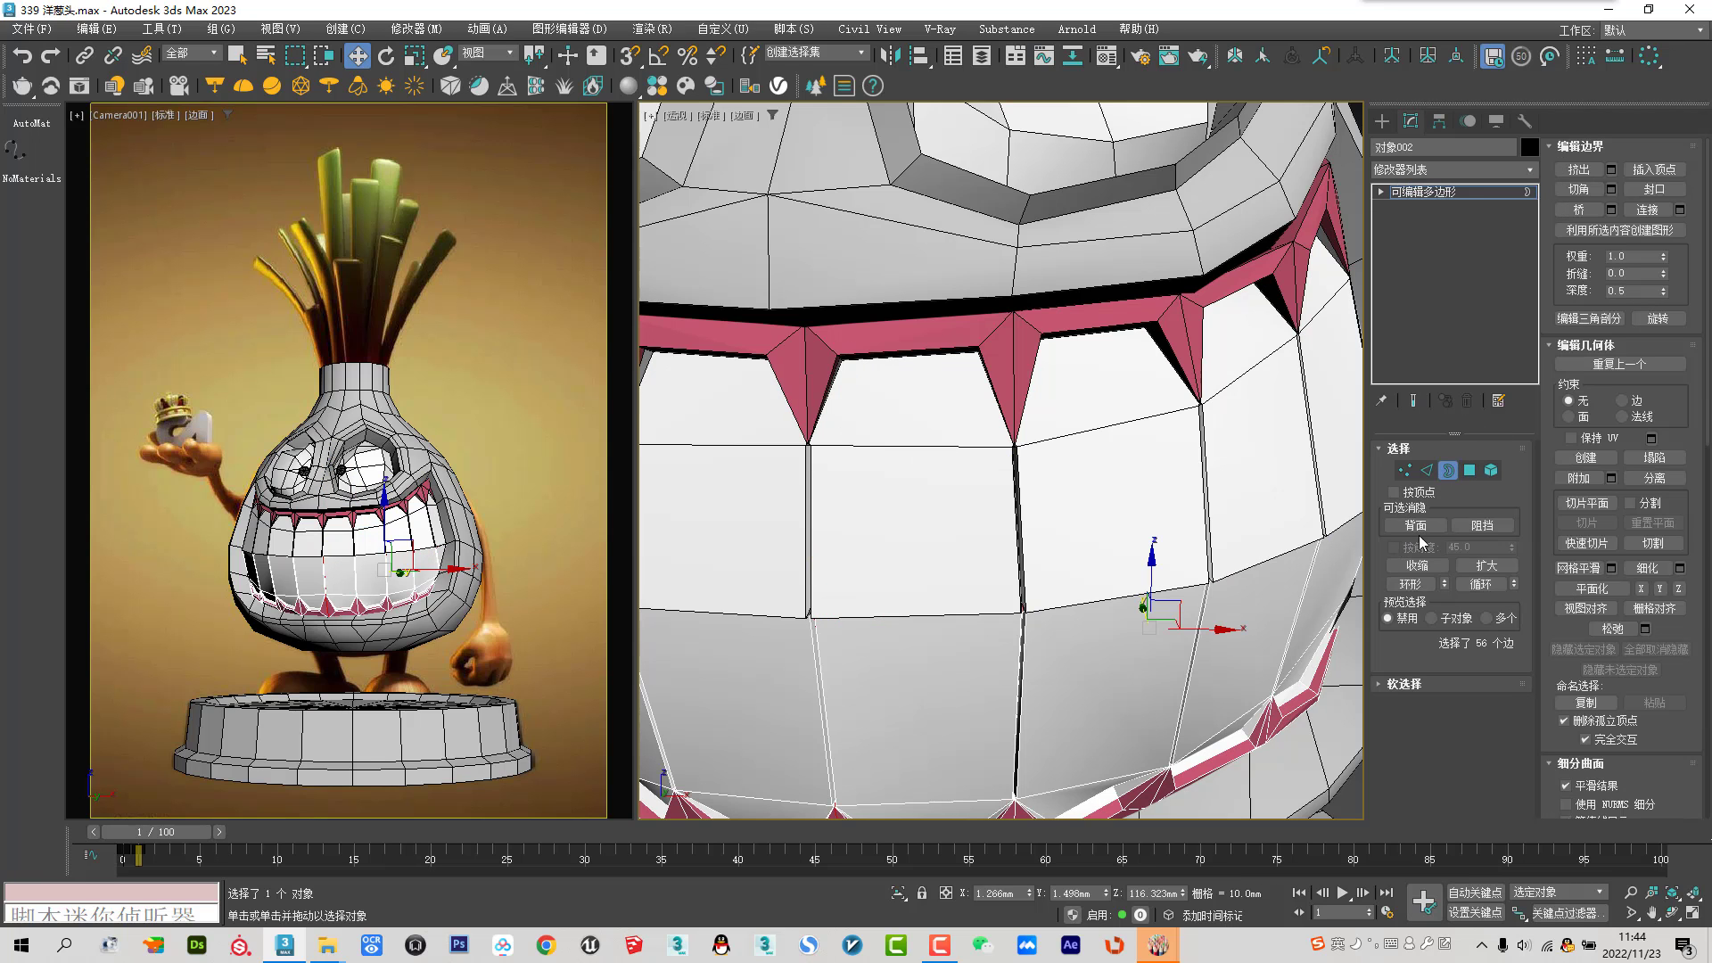
{"action": "left_click", "coordinate": [1405, 470], "text": "ctrl"}
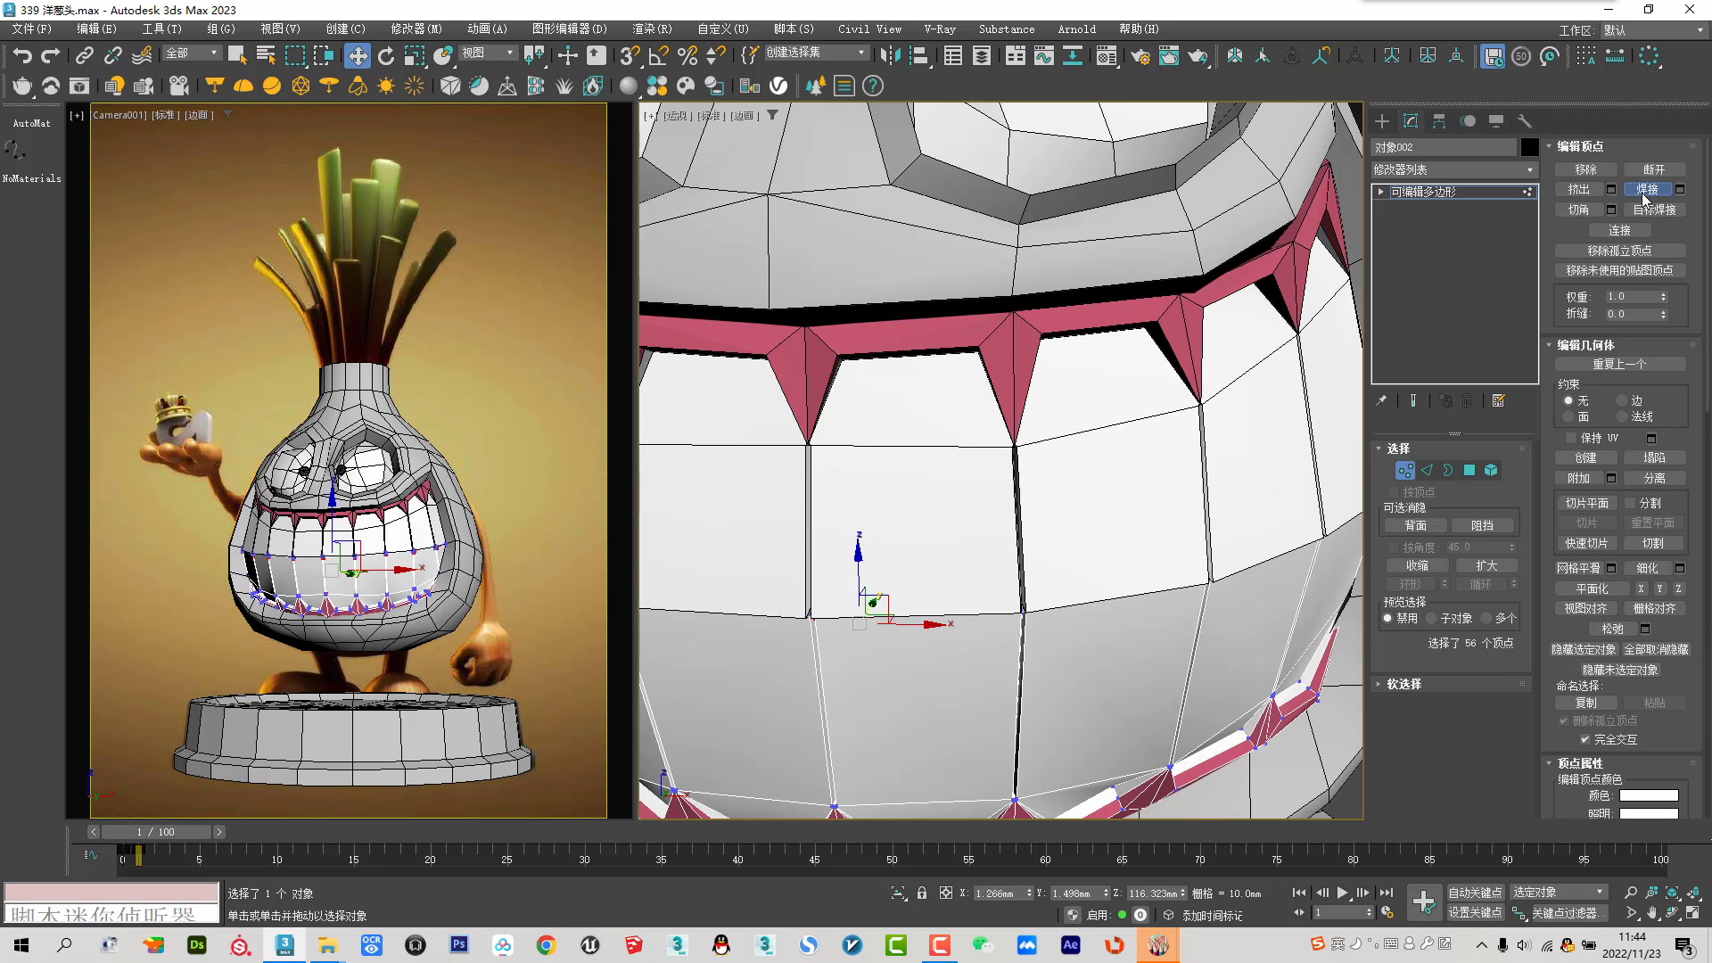
{"action": "left_click", "coordinate": [1645, 191]}
{"action": "left_click", "coordinate": [1427, 469], "text": "ctrl"}
{"action": "key", "text": "2"}
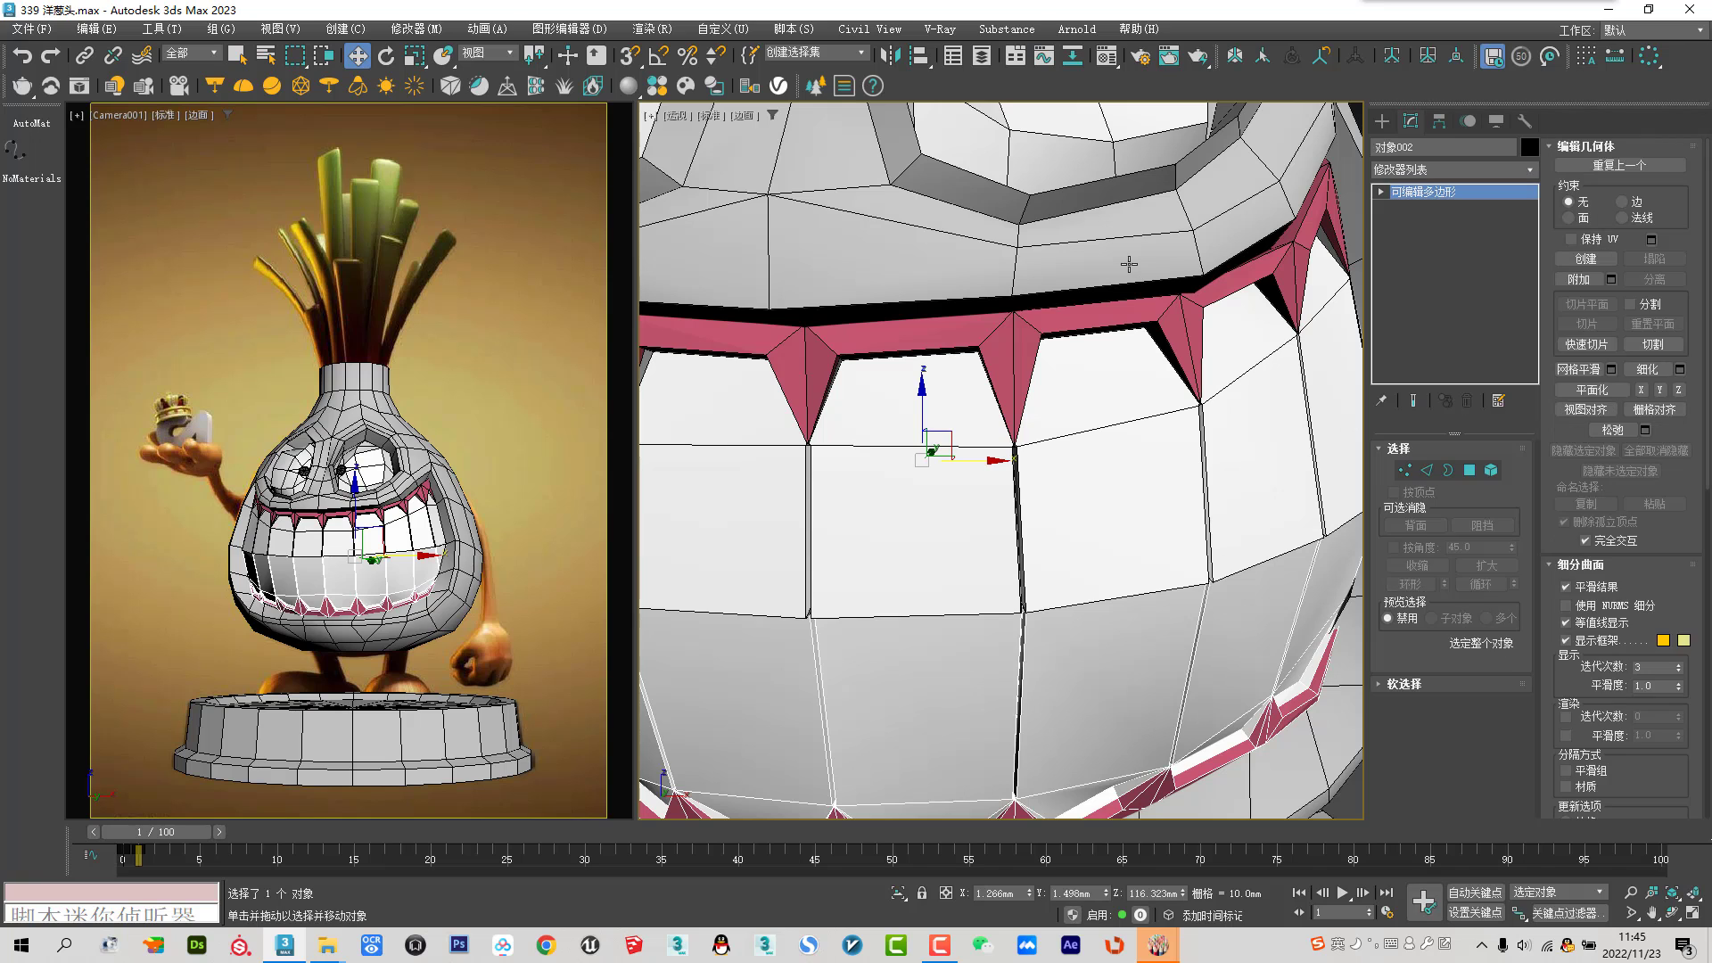
Attach the teeth to the head object Circle002
{"action": "left_click", "coordinate": [1129, 264]}
{"action": "left_click", "coordinate": [1578, 279]}
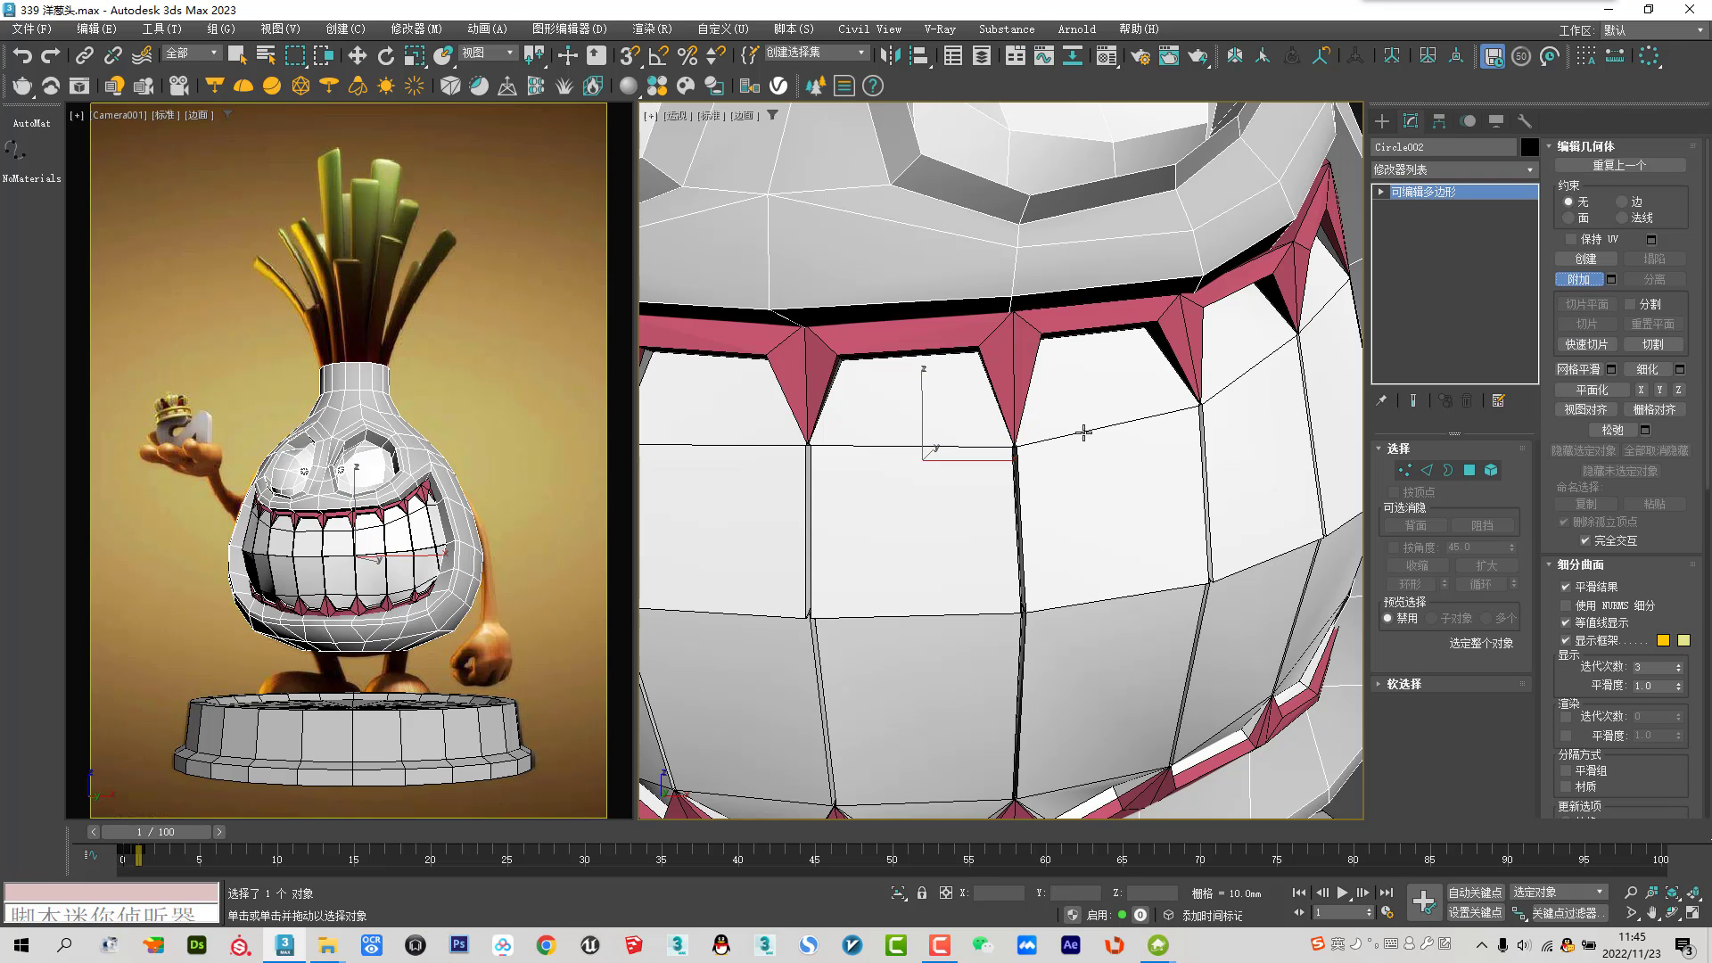
{"action": "left_click", "coordinate": [1083, 607]}
{"action": "key", "text": "w"}
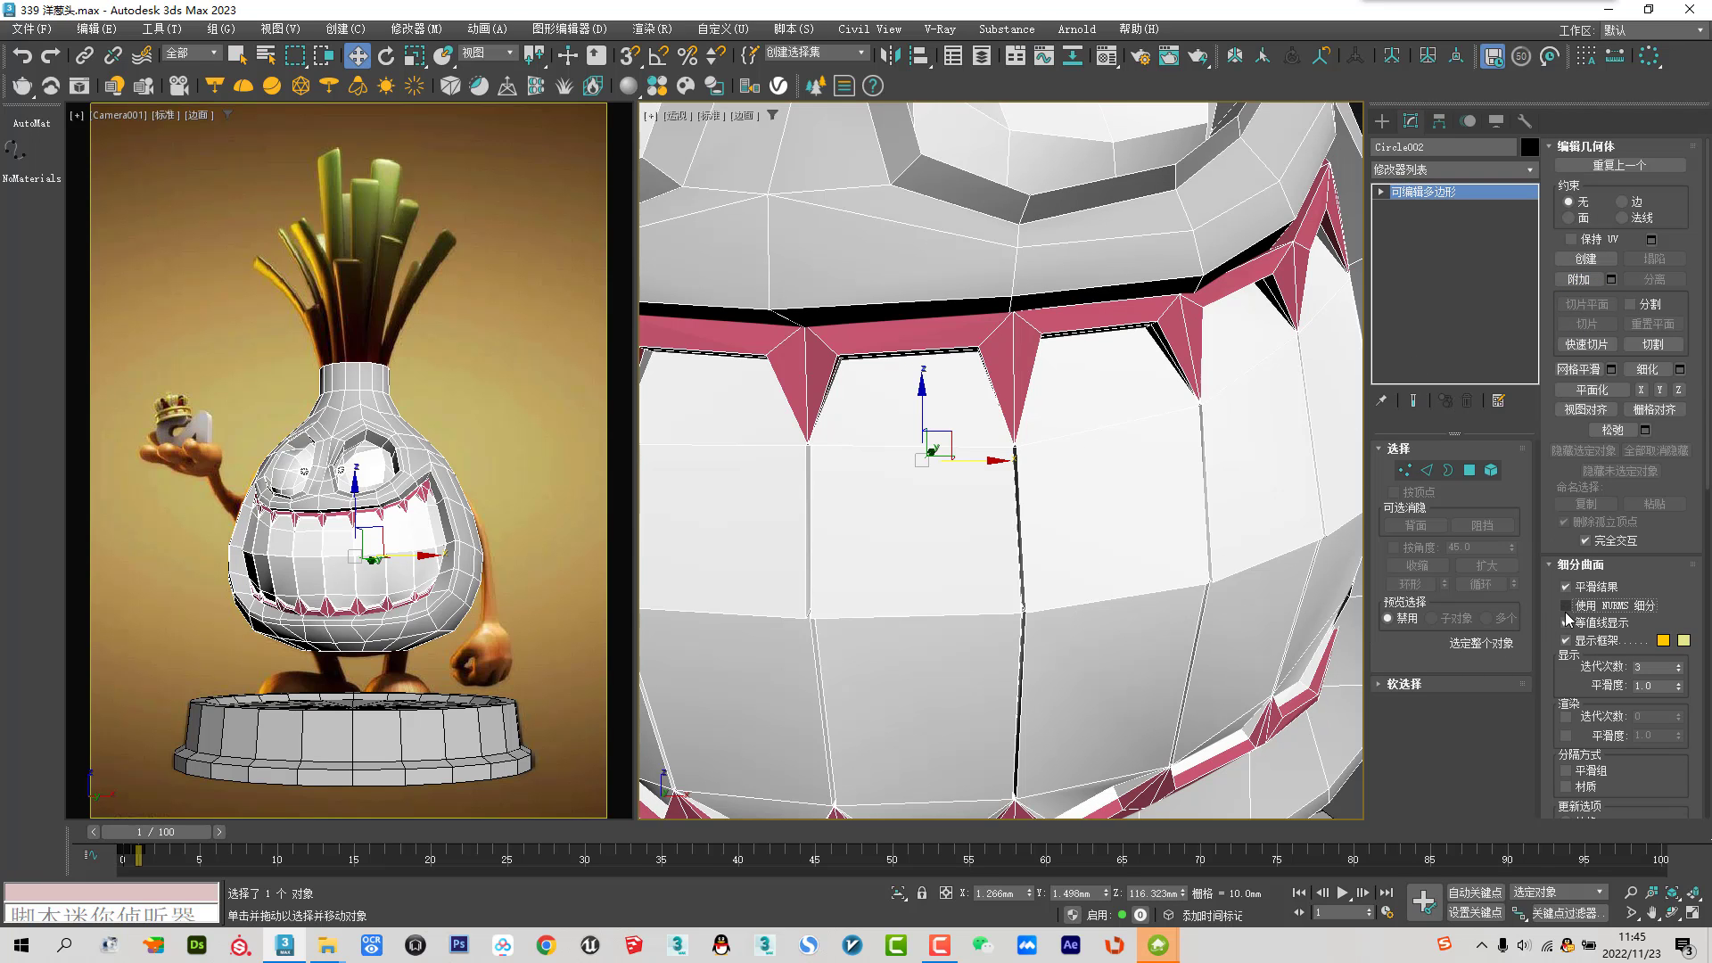
Enable Use NURMS Subdivision on the head and view it without edged faces
{"action": "left_click", "coordinate": [1566, 606]}
{"action": "key", "text": "z"}
{"action": "key", "text": "F4"}
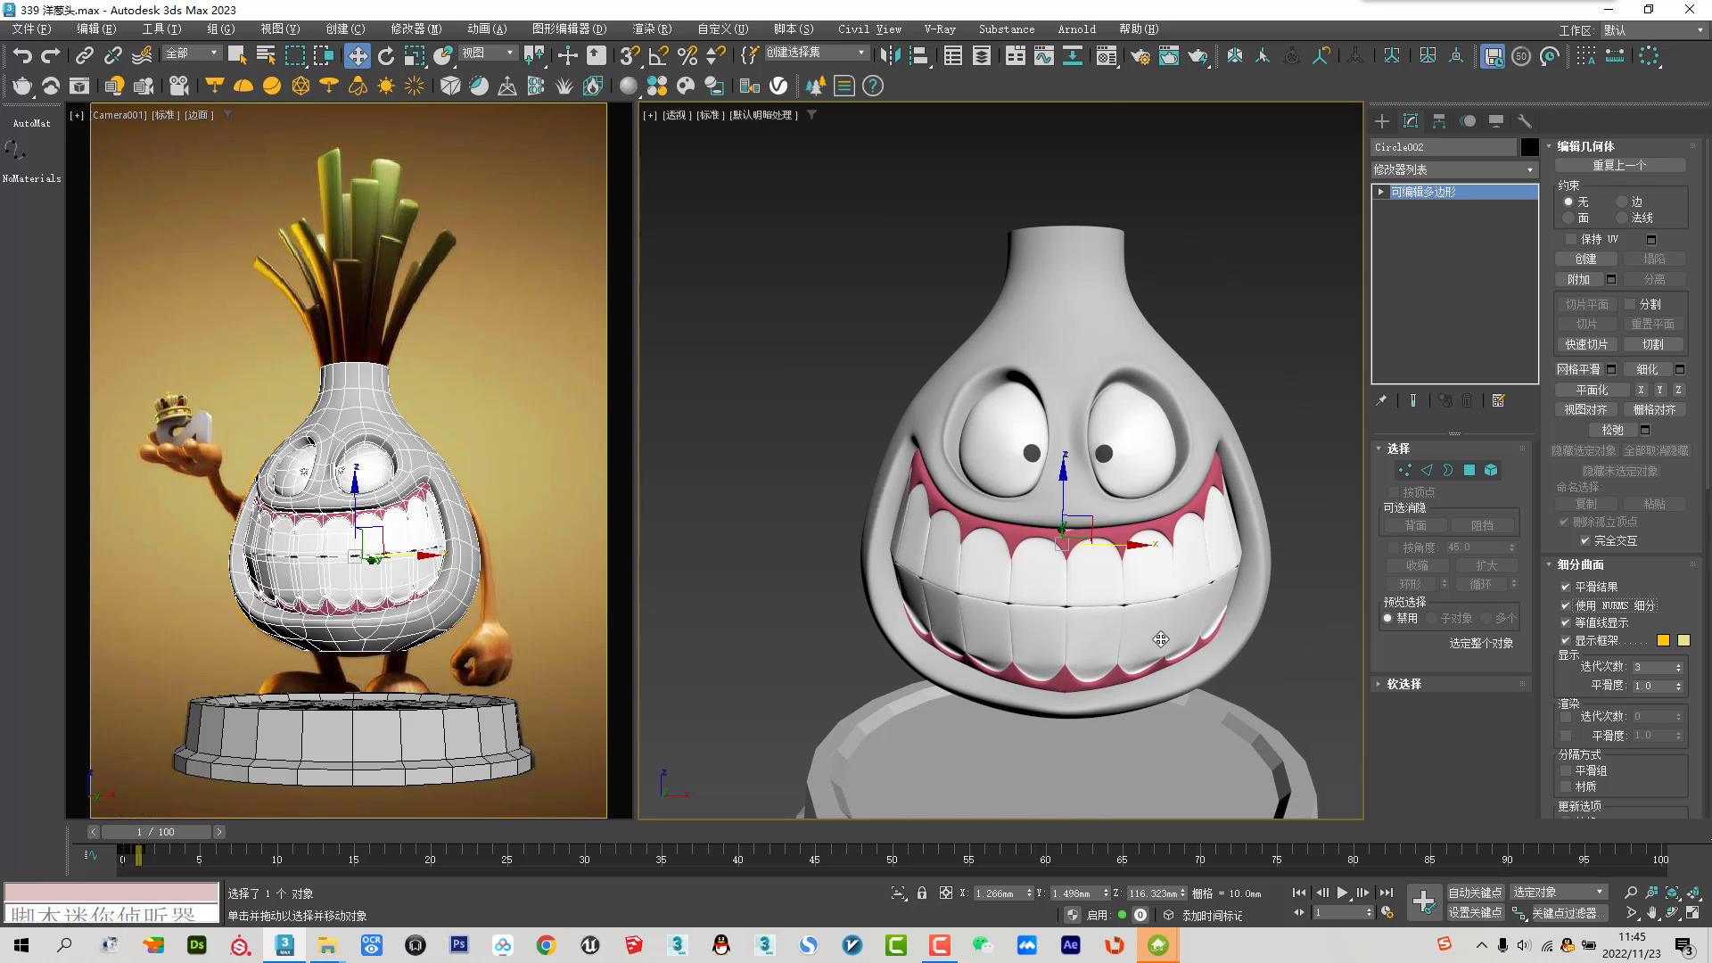
{"action": "middle_click_drag", "start_coordinate": [1160, 639], "coordinate": [1249, 624], "text": "alt"}
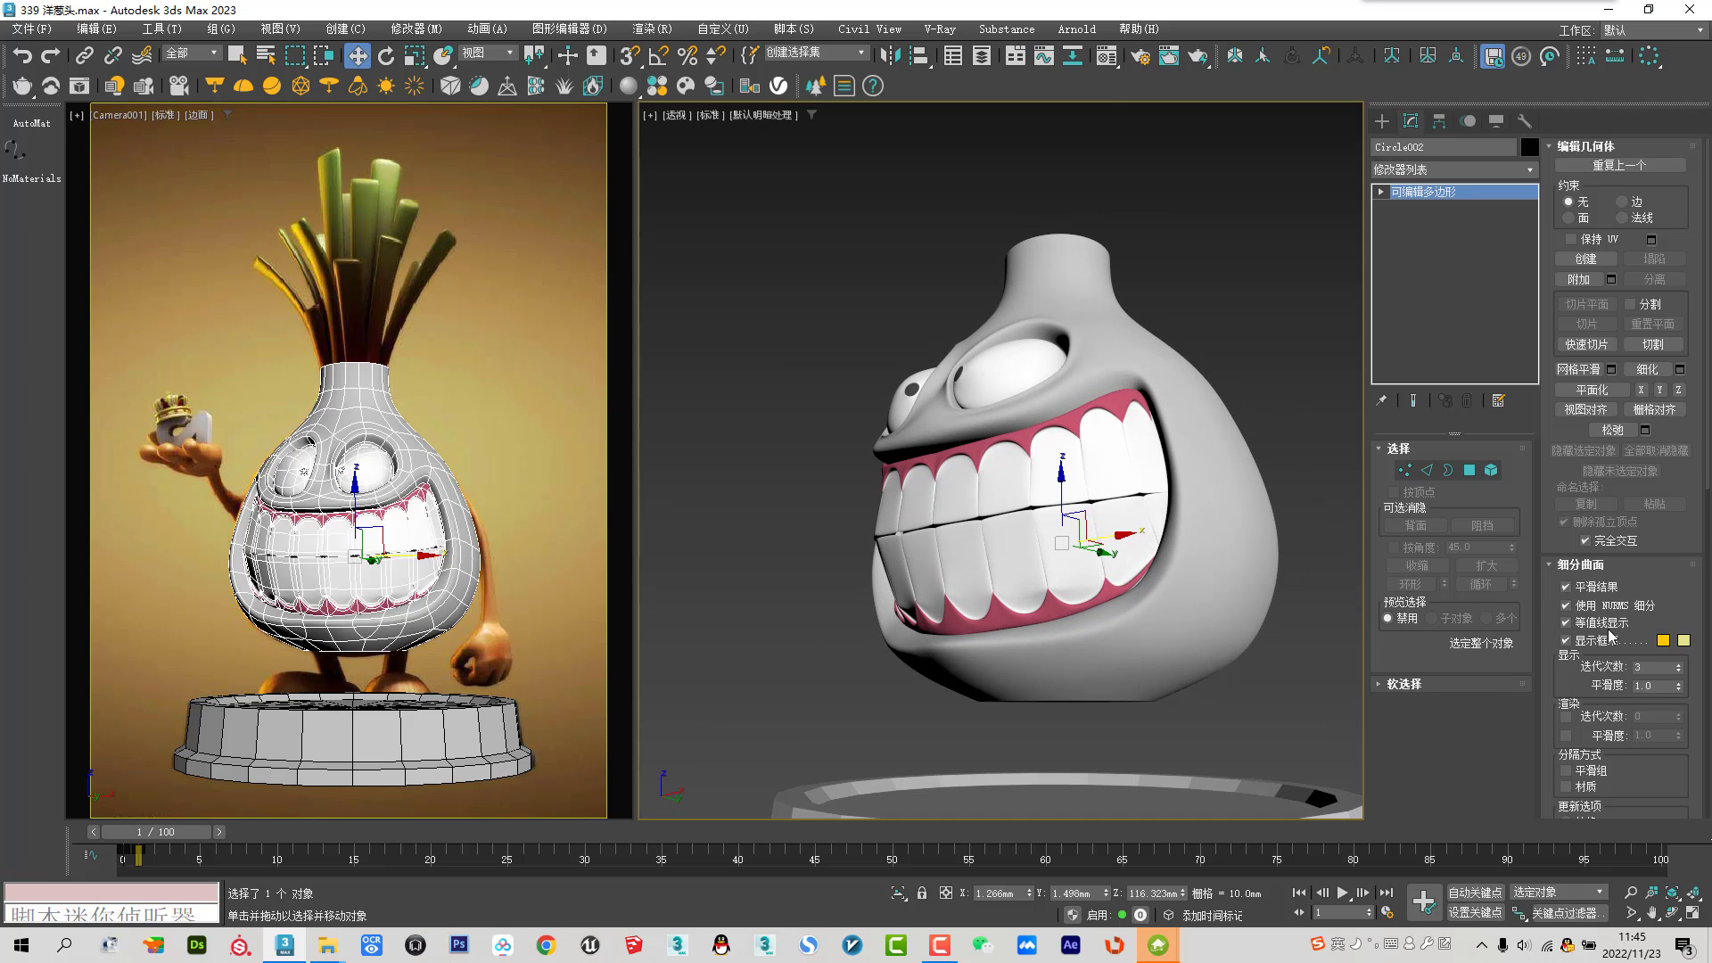
Turn NURMS smoothing off and show edged faces again, zooming in on the head
{"action": "left_click", "coordinate": [1579, 611]}
{"action": "key", "text": "F4"}
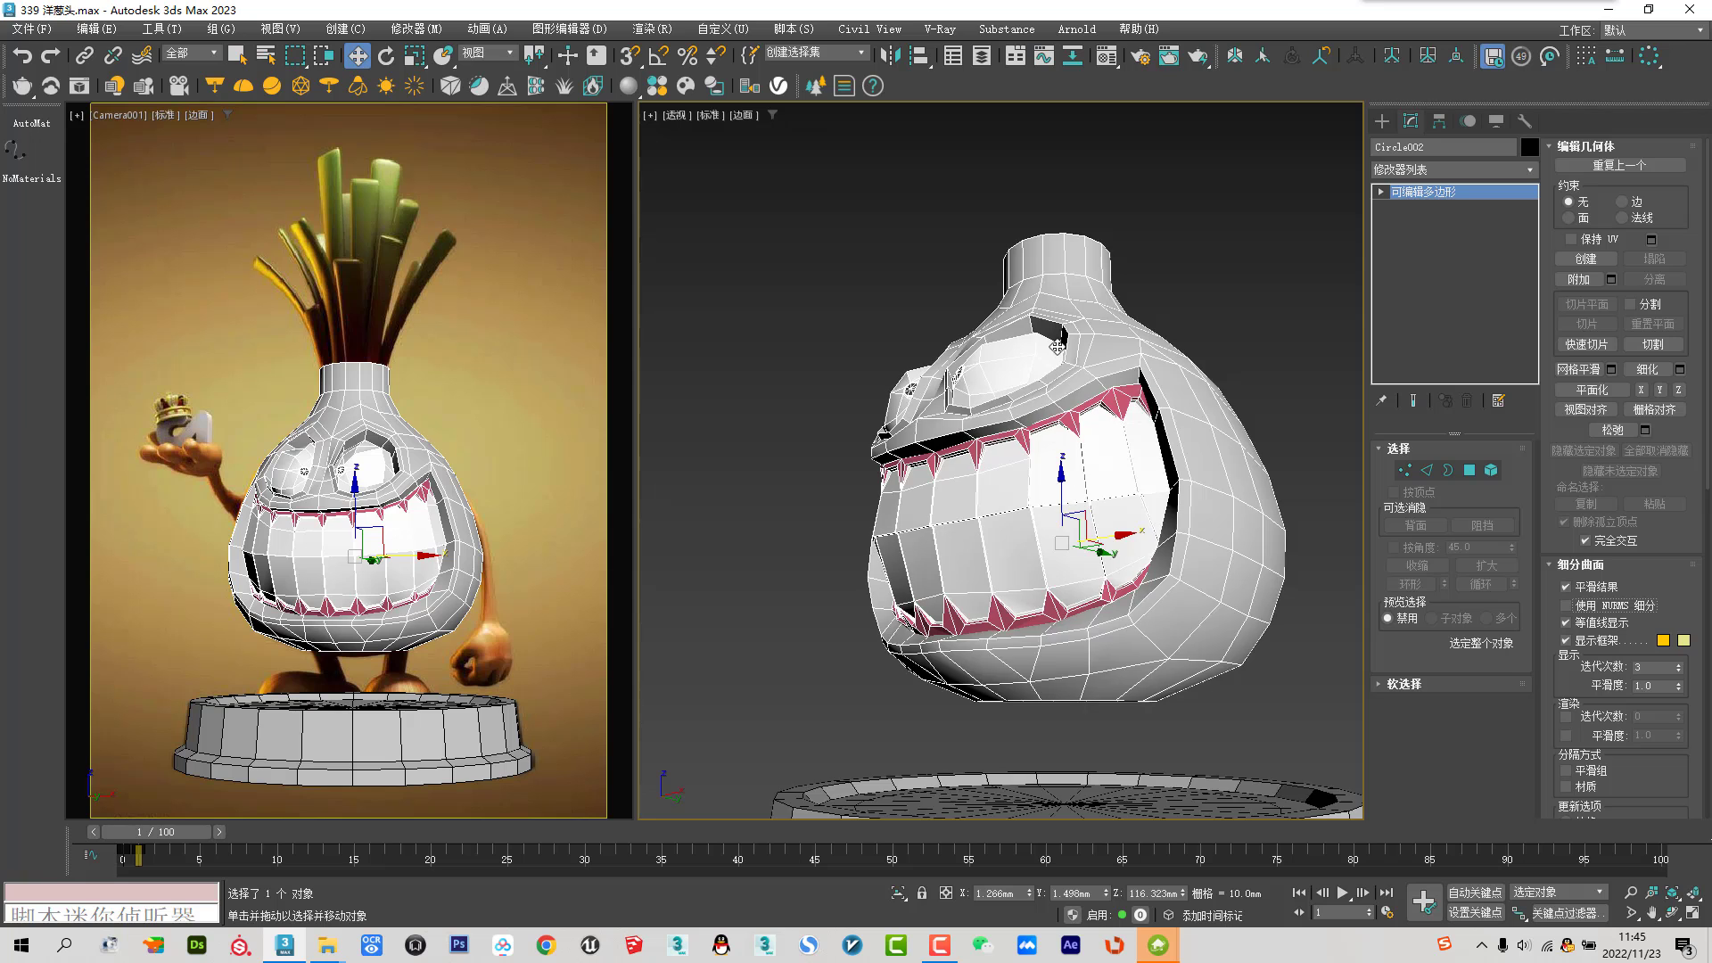
{"action": "middle_click_drag", "start_coordinate": [1061, 267], "coordinate": [1131, 326], "text": "alt"}
{"action": "scroll", "coordinate": [1058, 486], "scroll_direction": "up", "scroll_amount": 3}
{"action": "scroll", "coordinate": [1058, 477], "scroll_direction": "up", "scroll_amount": 4}
{"action": "scroll", "coordinate": [1057, 477], "scroll_direction": "up", "scroll_amount": 2}
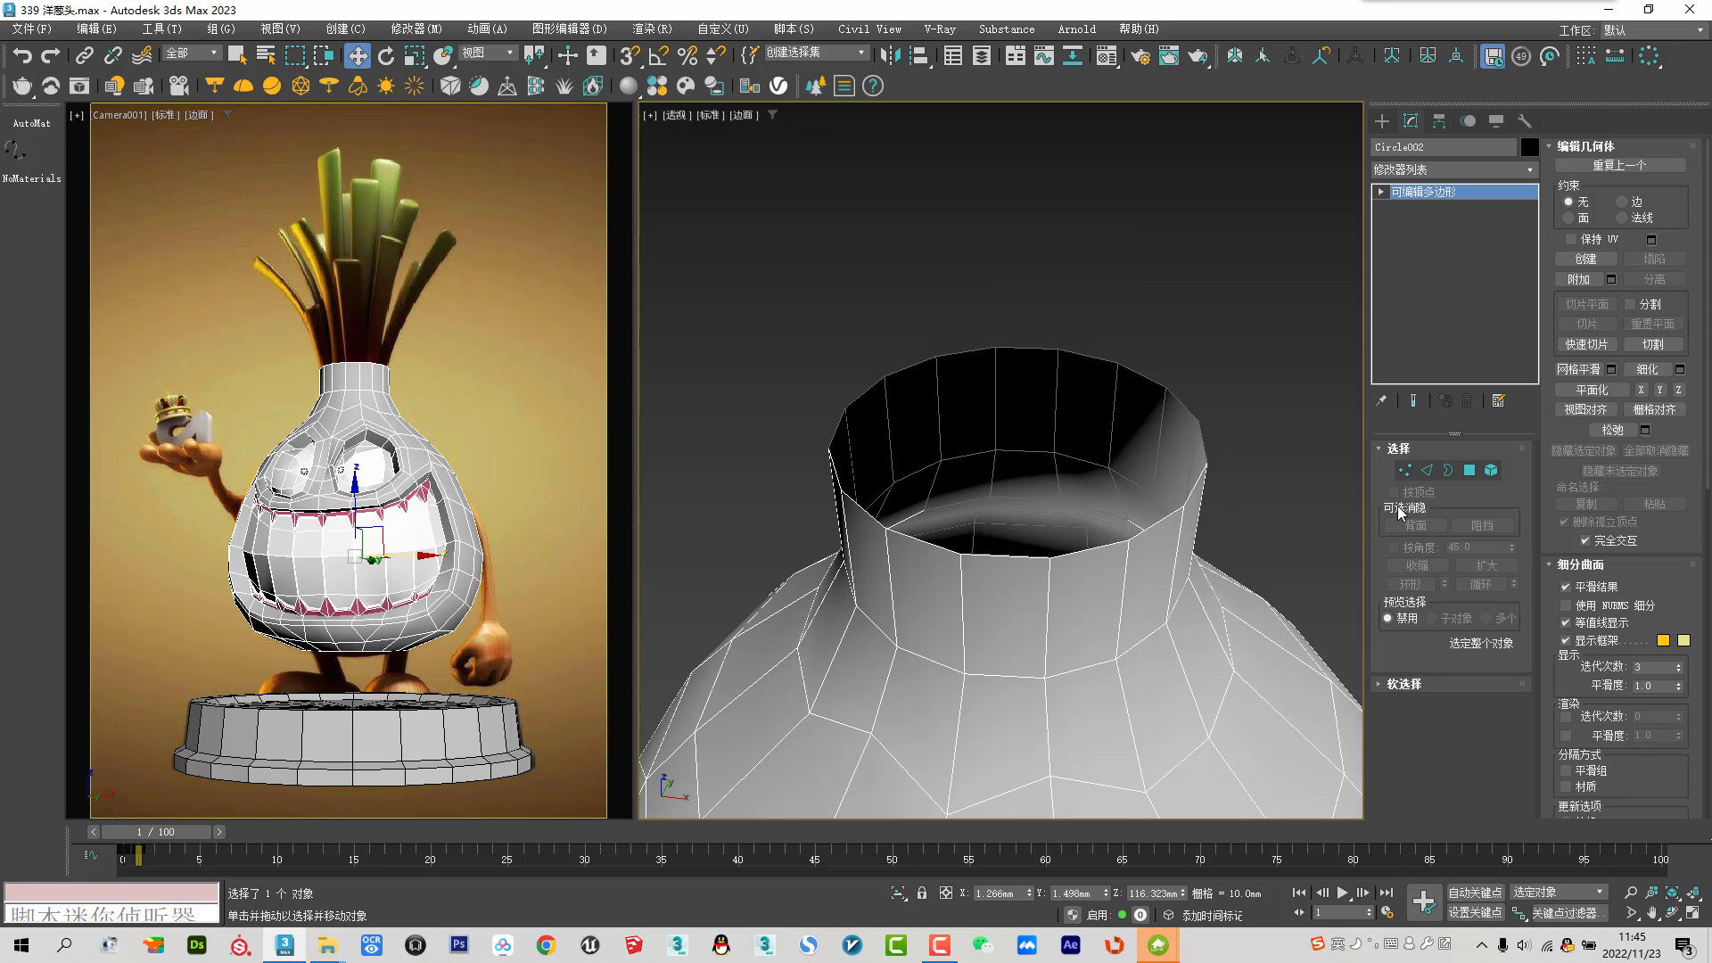
Cap the open 16-edge border at the top of the neck
{"action": "left_click", "coordinate": [1451, 470]}
{"action": "left_click", "coordinate": [1189, 497]}
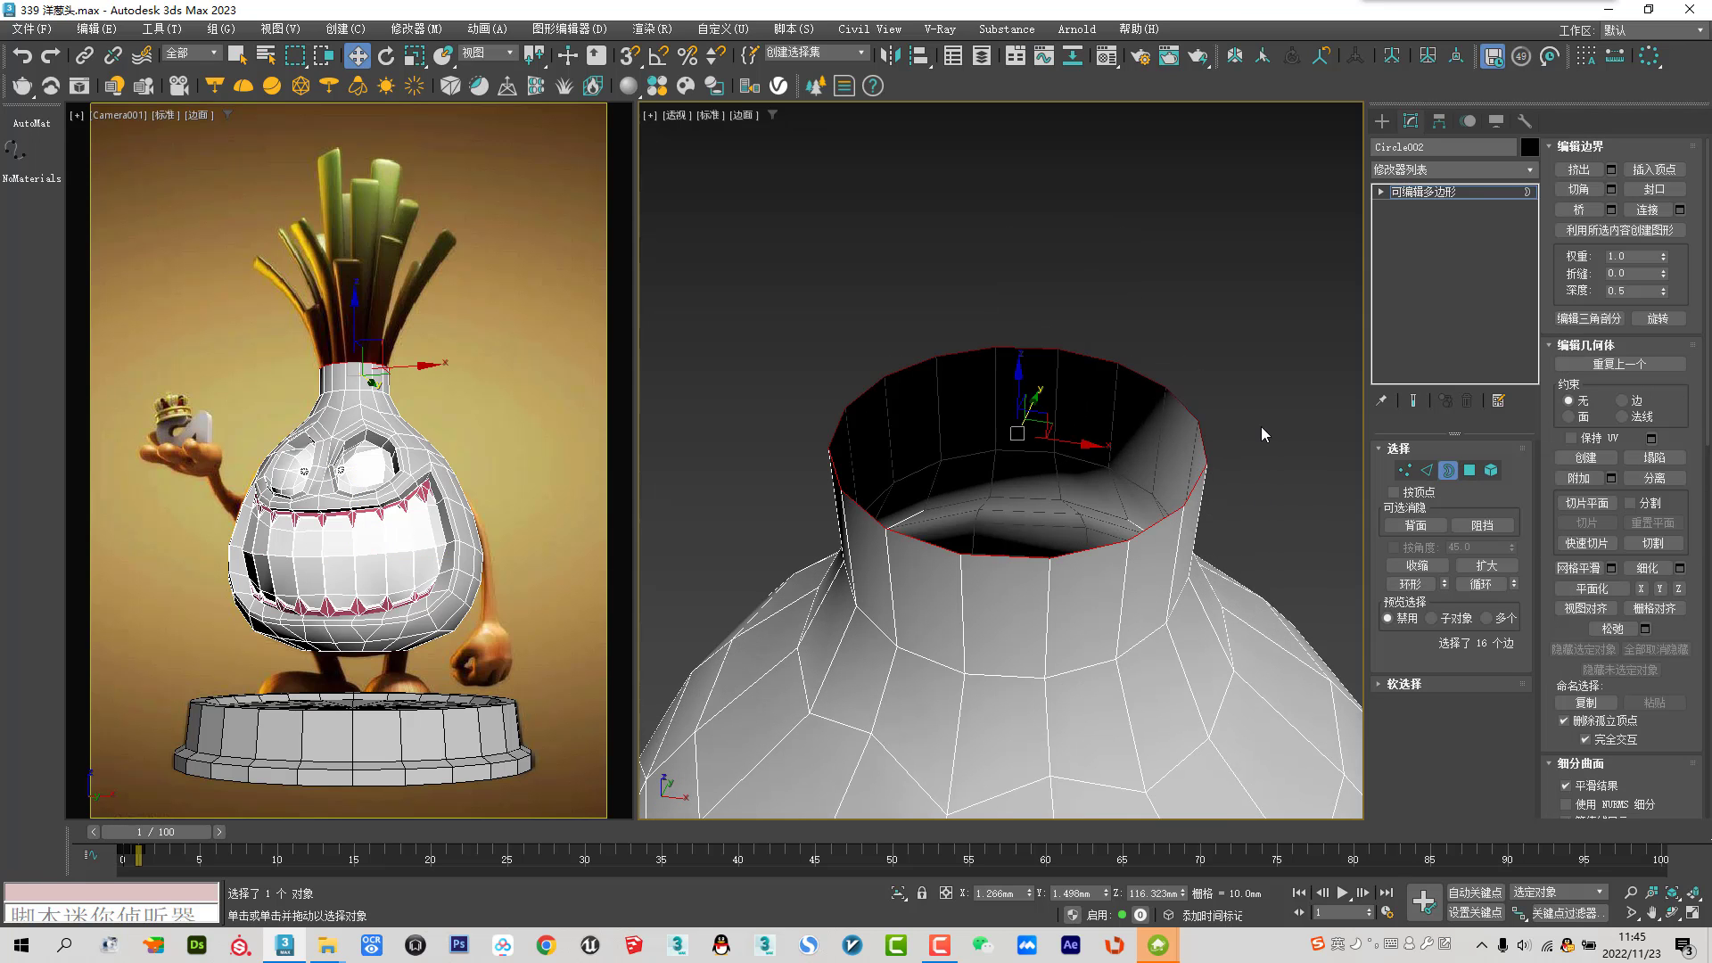
{"action": "left_click", "coordinate": [1654, 189]}
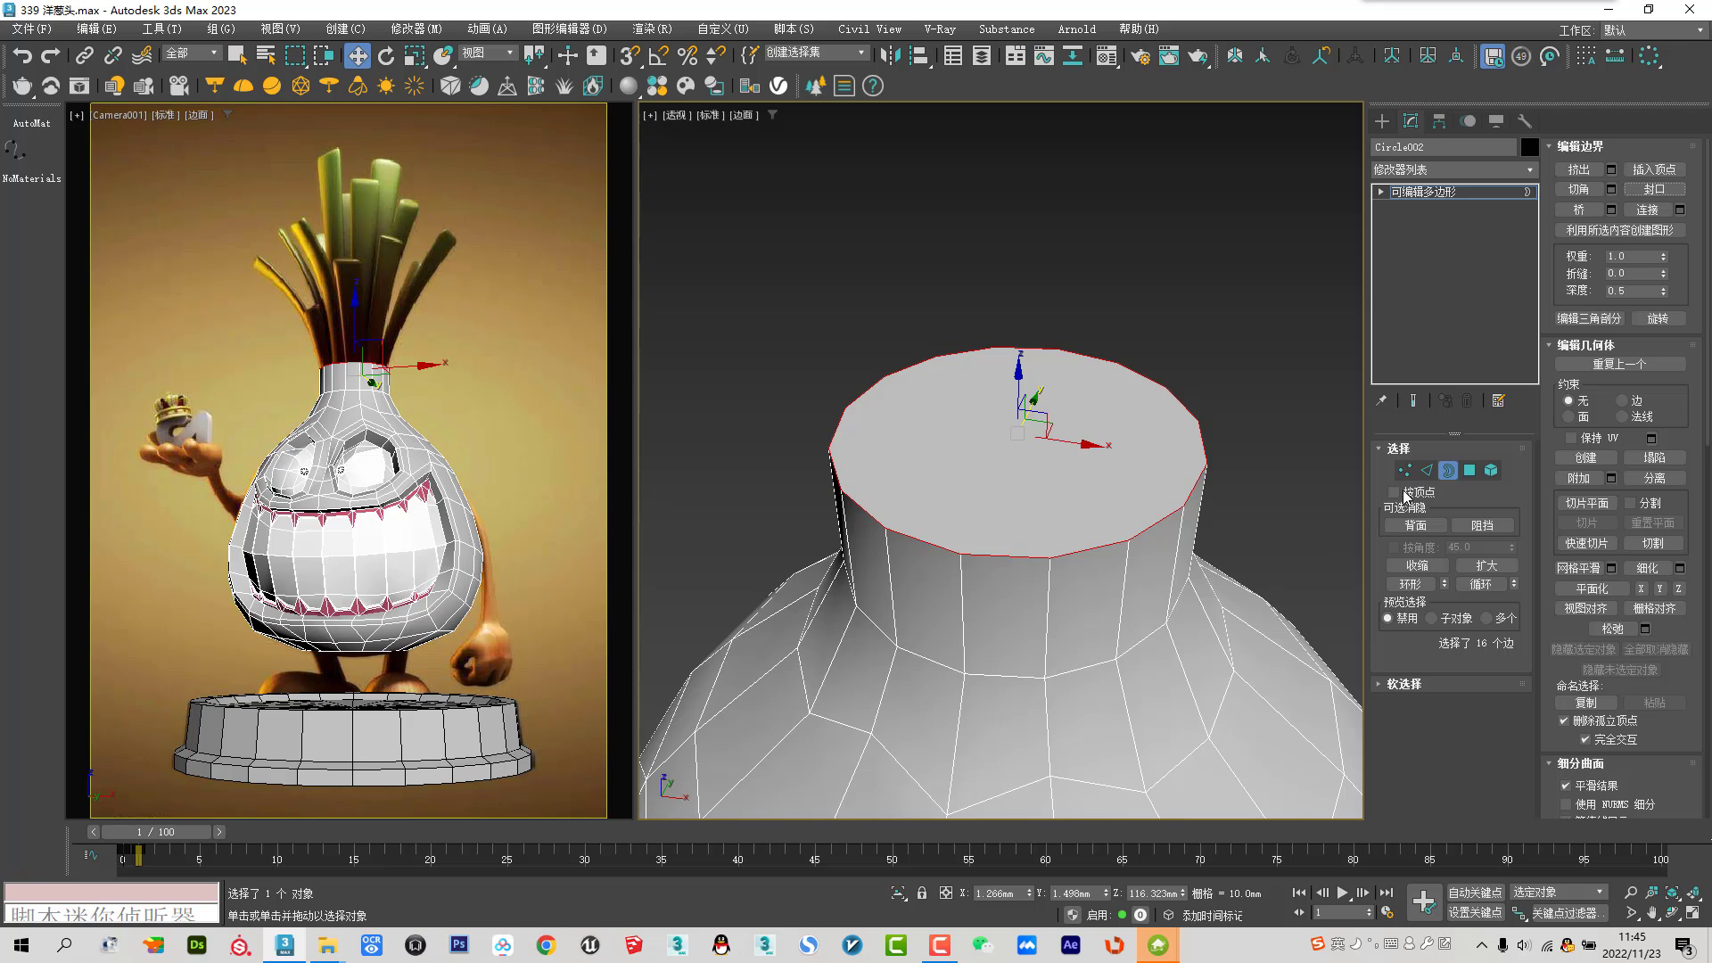
Inset the neck's top cap face and collapse the inset centre face to a point
{"action": "left_click", "coordinate": [1470, 471]}
{"action": "left_click", "coordinate": [1046, 450]}
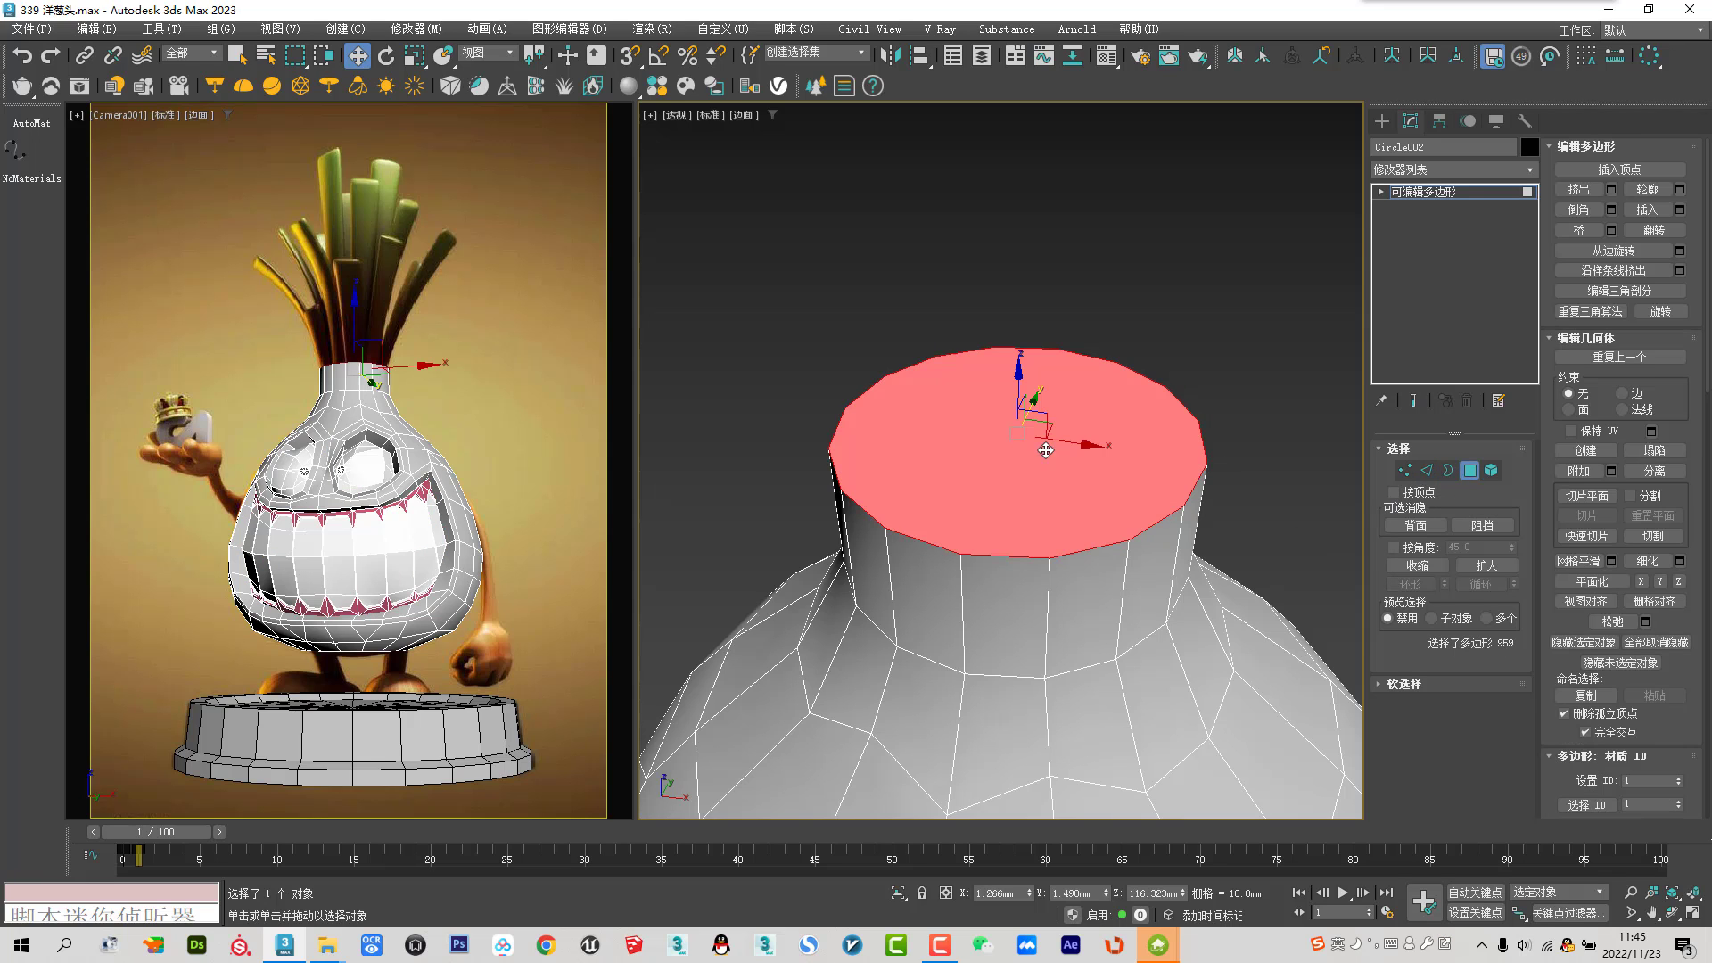
{"action": "left_click", "coordinate": [1647, 210]}
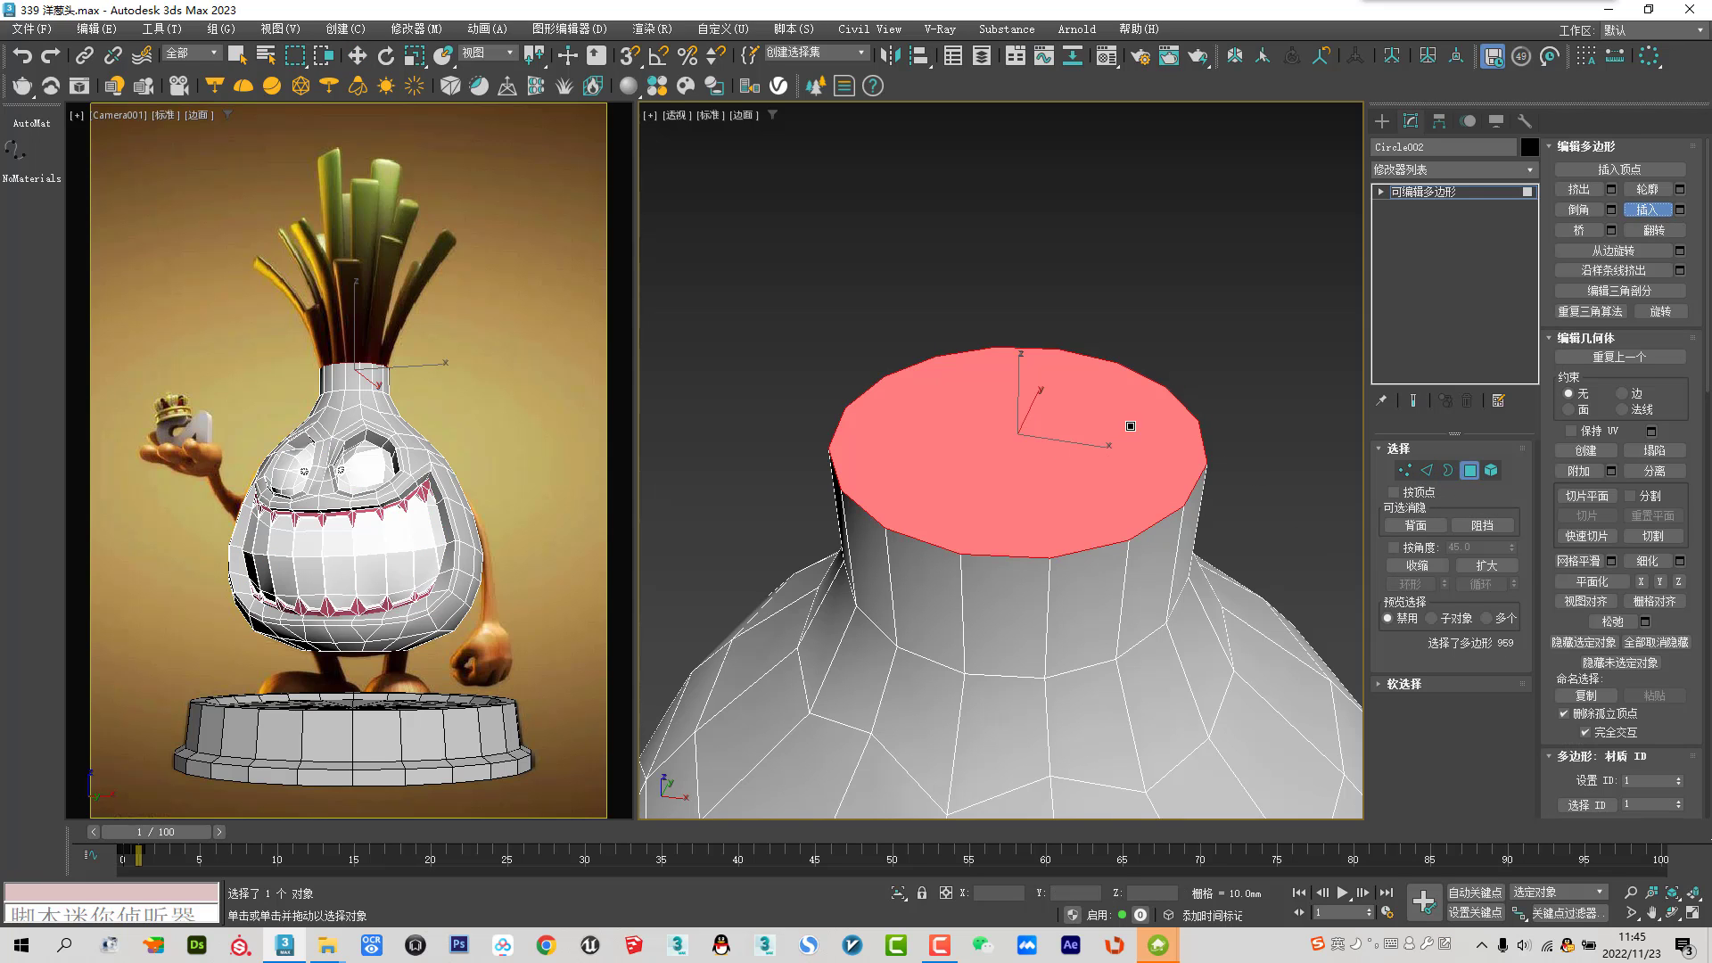
{"action": "left_click_drag", "start_coordinate": [1130, 428], "coordinate": [1229, 443]}
{"action": "left_click", "coordinate": [1655, 450]}
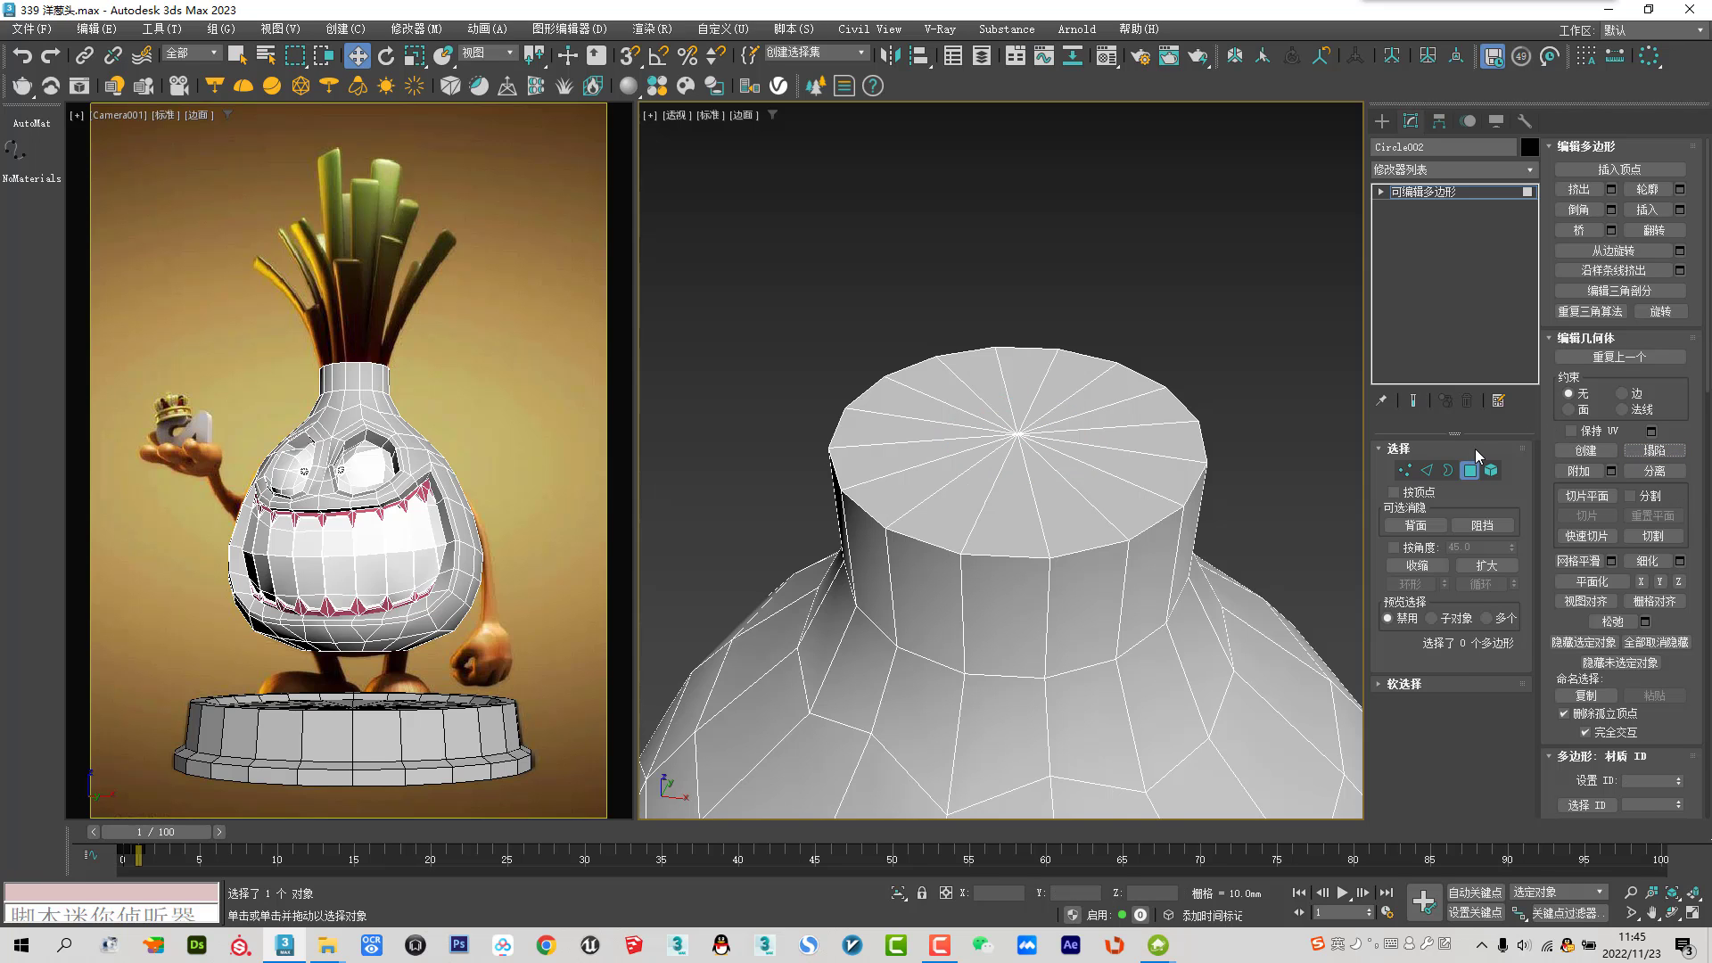
Connect the cap's spoke edges with 3 segments, then select one outer-ring cap face
{"action": "left_click", "coordinate": [1405, 470]}
{"action": "left_click", "coordinate": [1017, 435]}
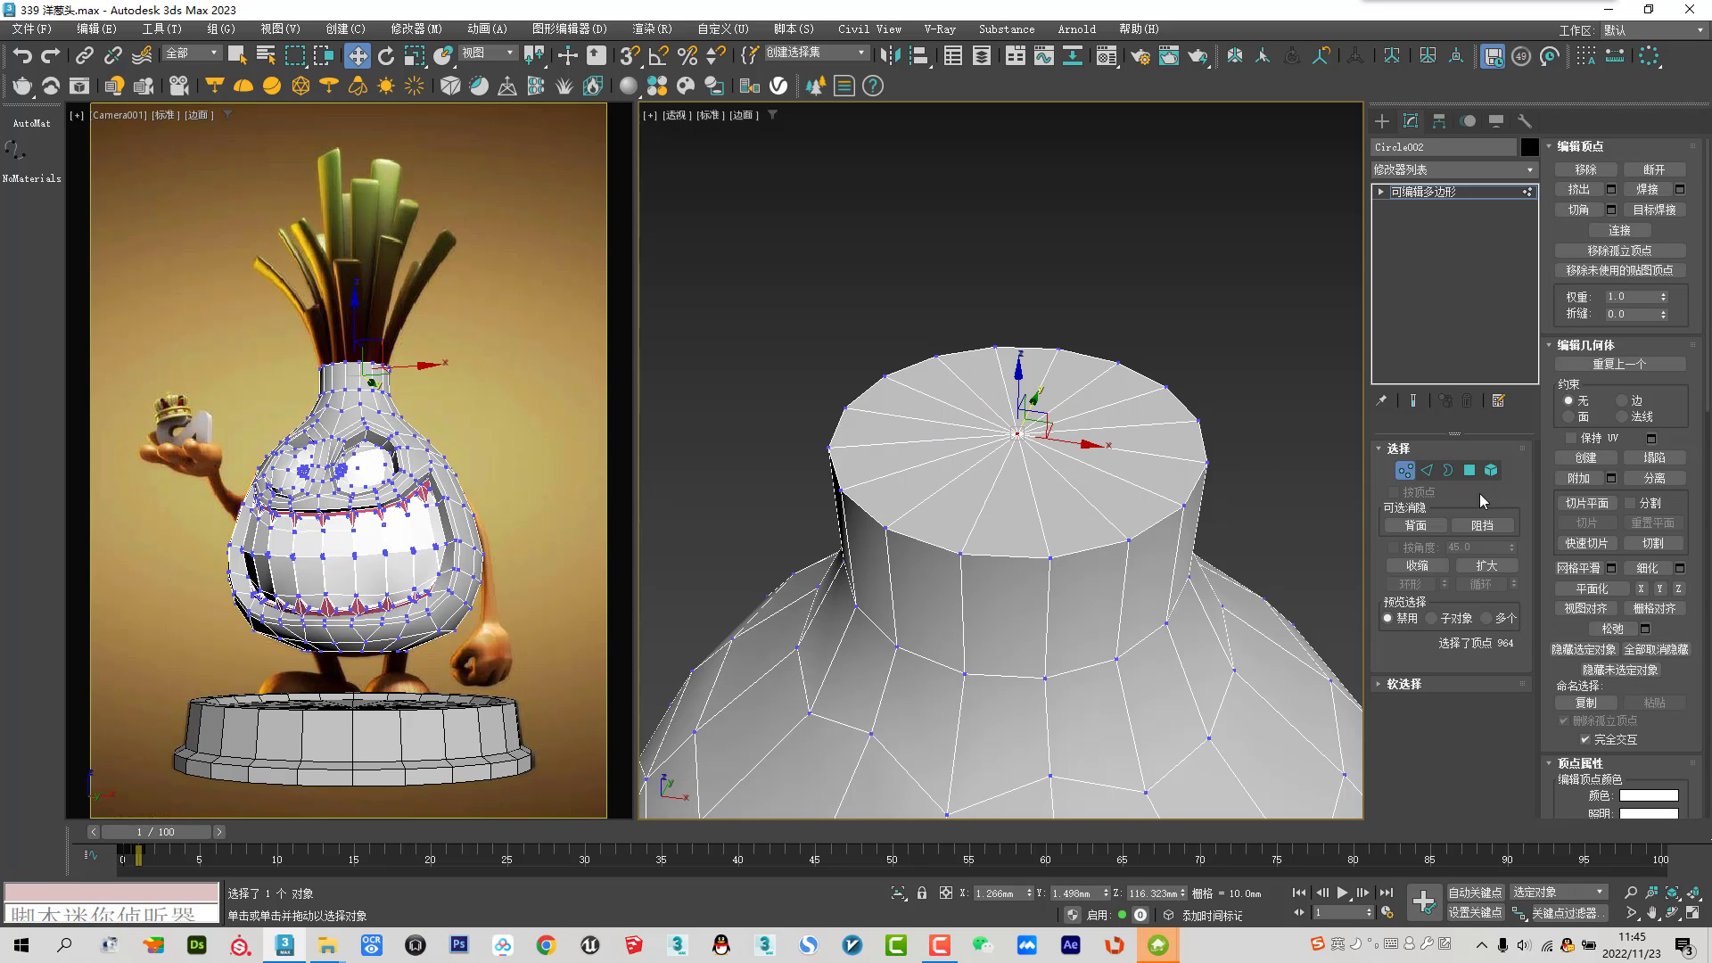
{"action": "left_click", "coordinate": [1427, 471], "text": "ctrl"}
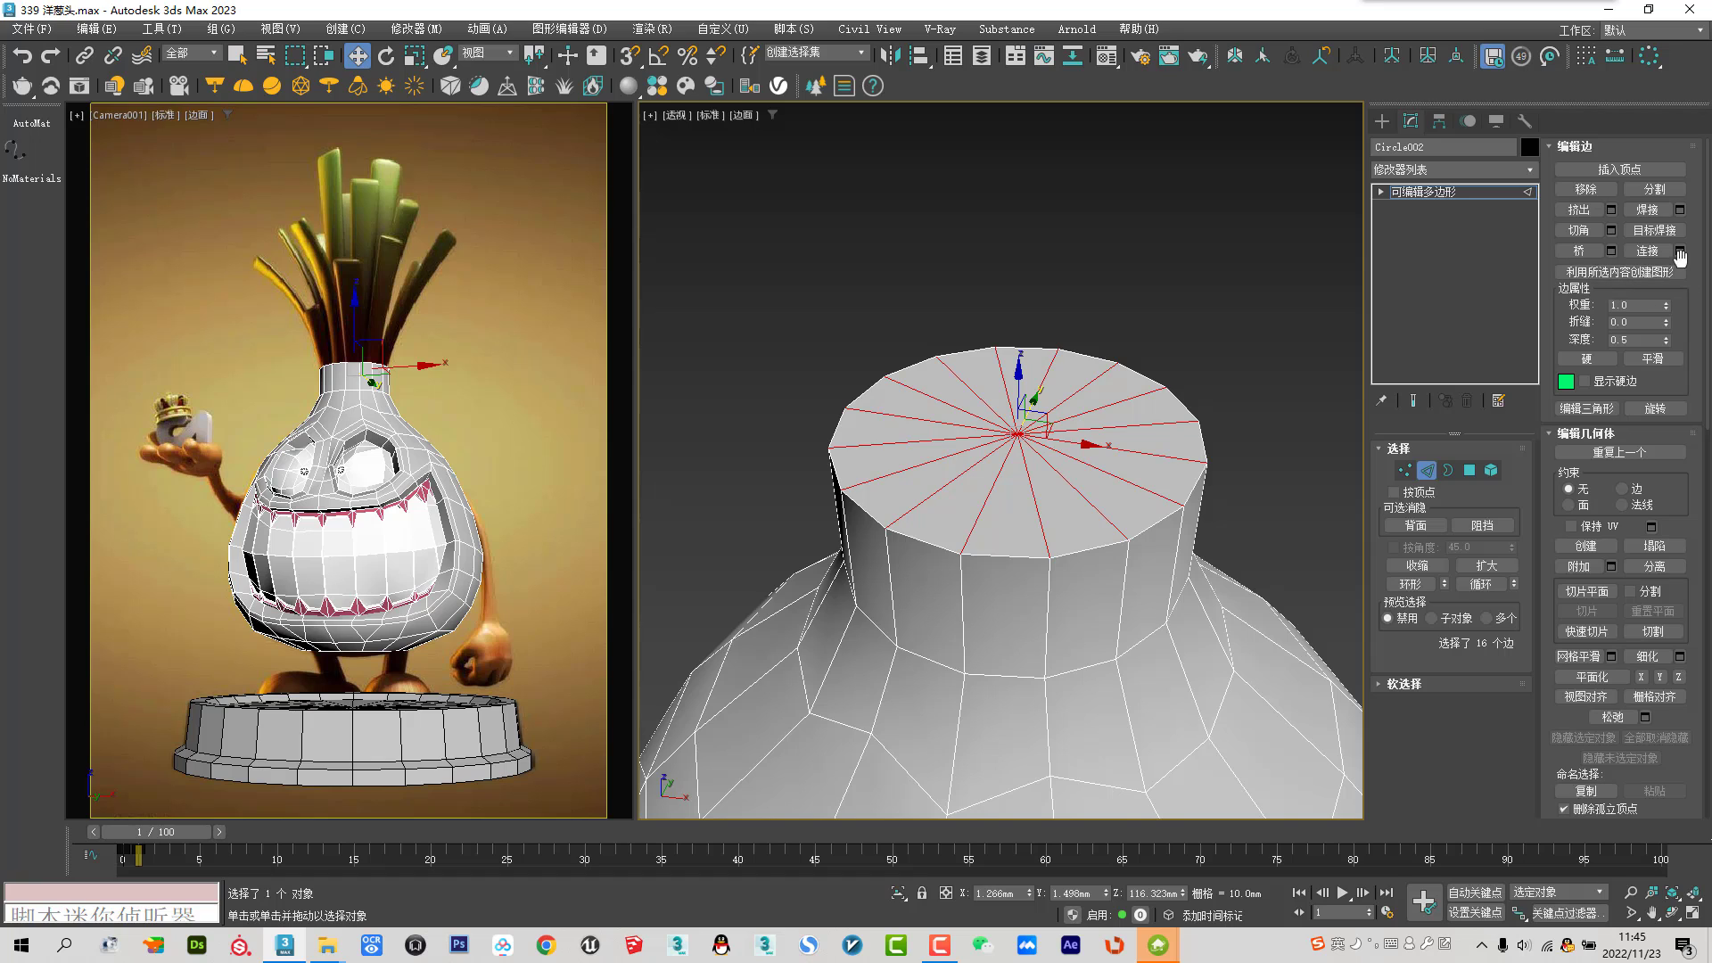
{"action": "left_click", "coordinate": [1679, 250]}
{"action": "left_click_drag", "start_coordinate": [1018, 470], "coordinate": [961, 489]}
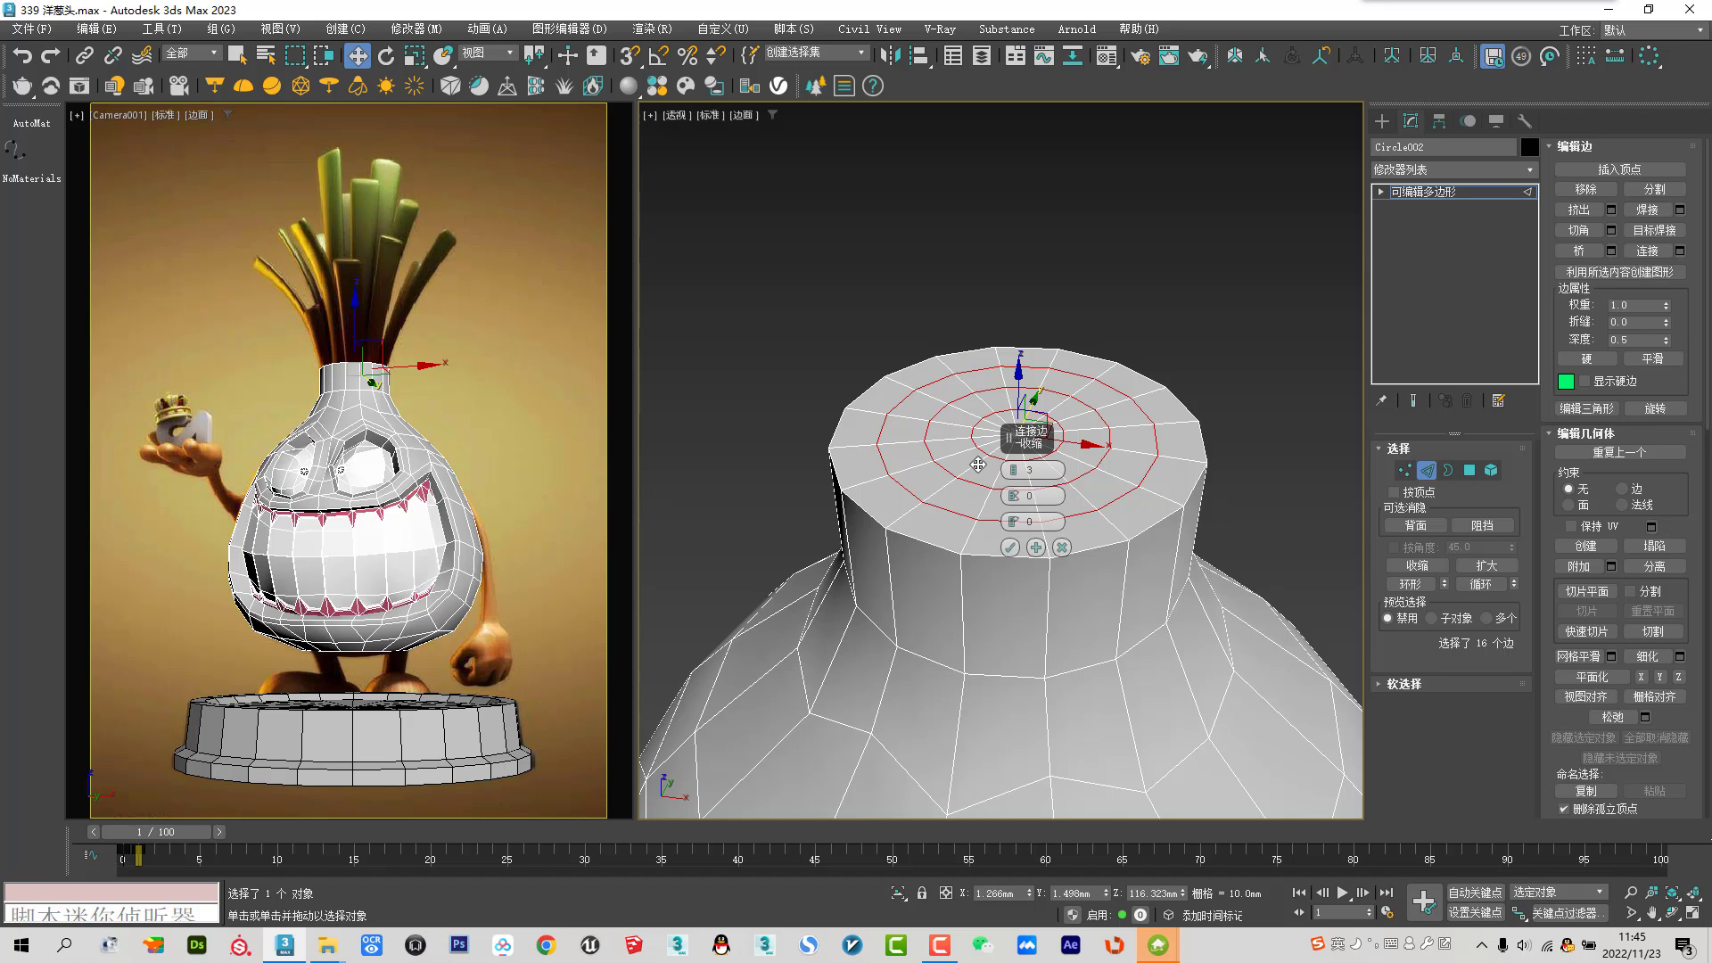
{"action": "left_click", "coordinate": [1010, 547]}
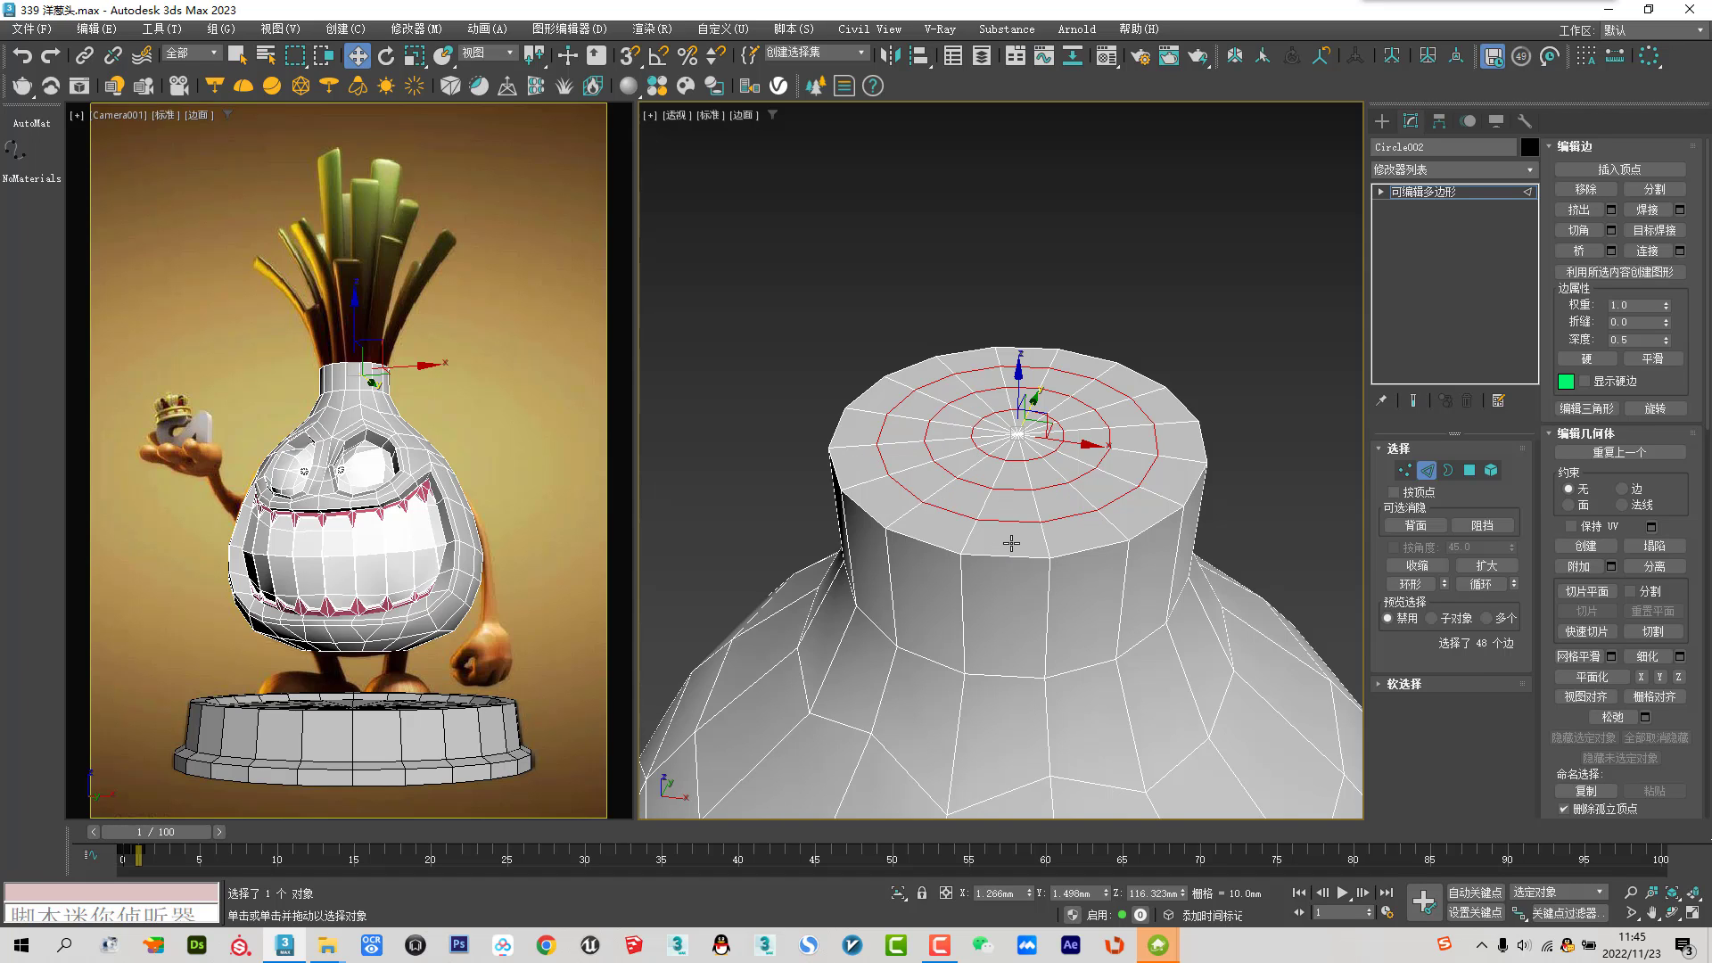
{"action": "left_click", "coordinate": [1470, 471]}
{"action": "left_click", "coordinate": [990, 540]}
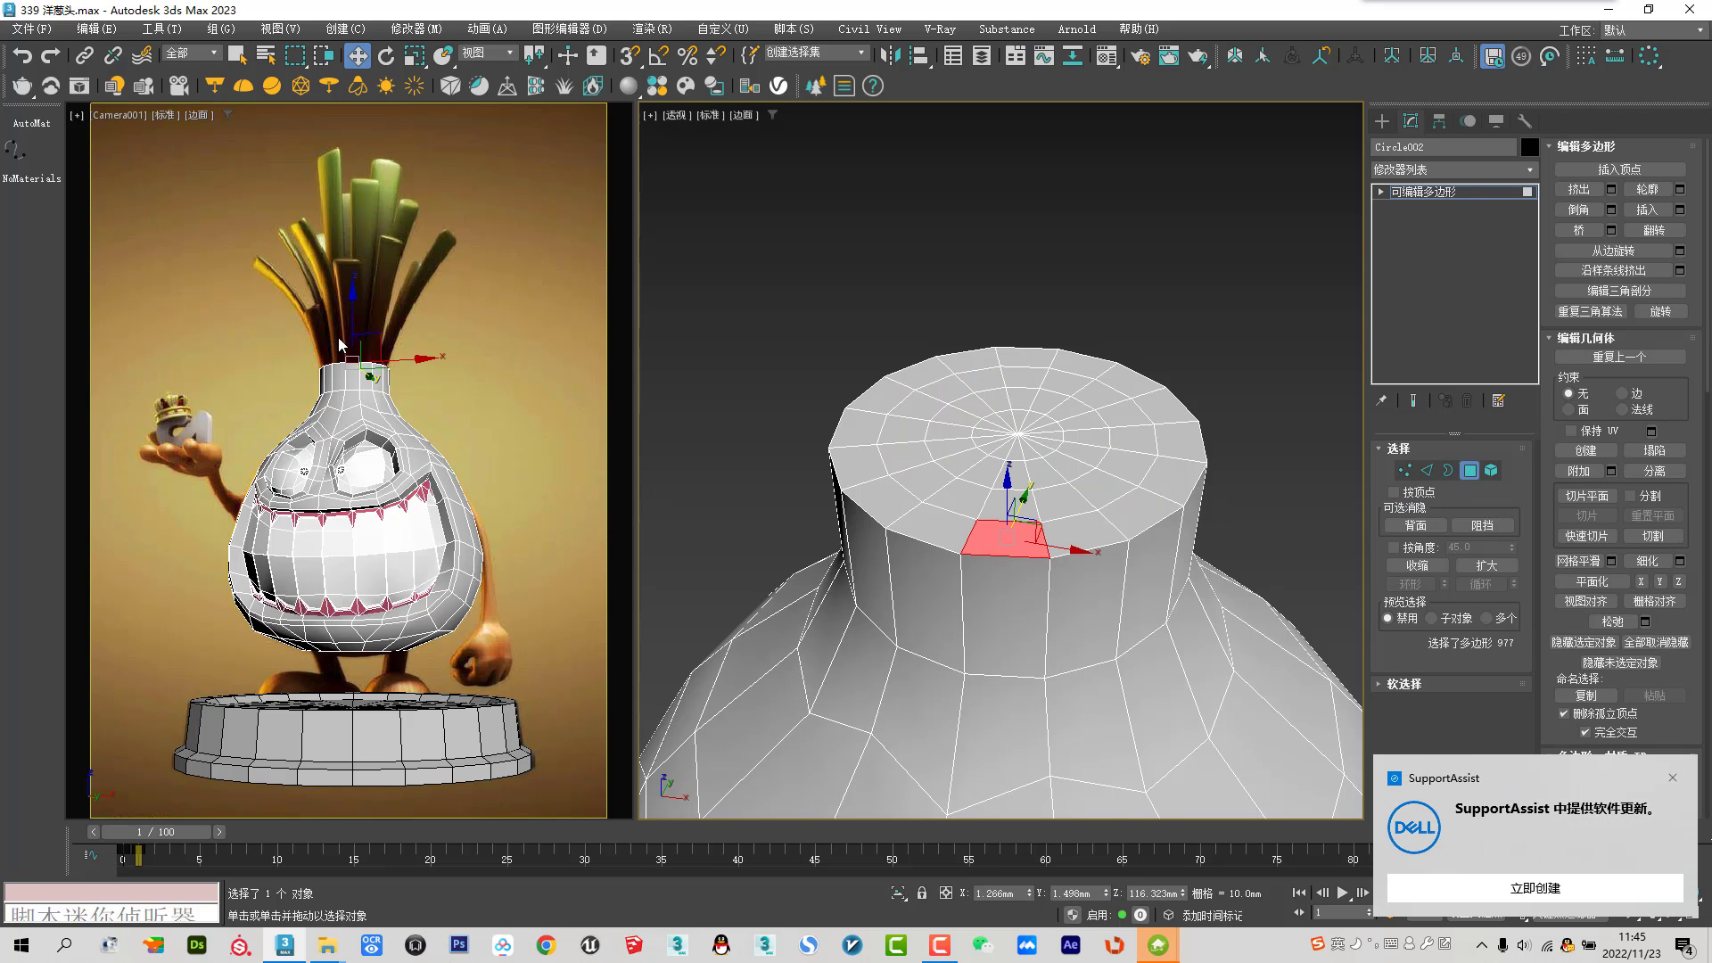
Extrude the selected cap face upward into a stalk and nudge its top in Local axes
{"action": "left_click", "coordinate": [1673, 778]}
{"action": "left_click", "coordinate": [1579, 189]}
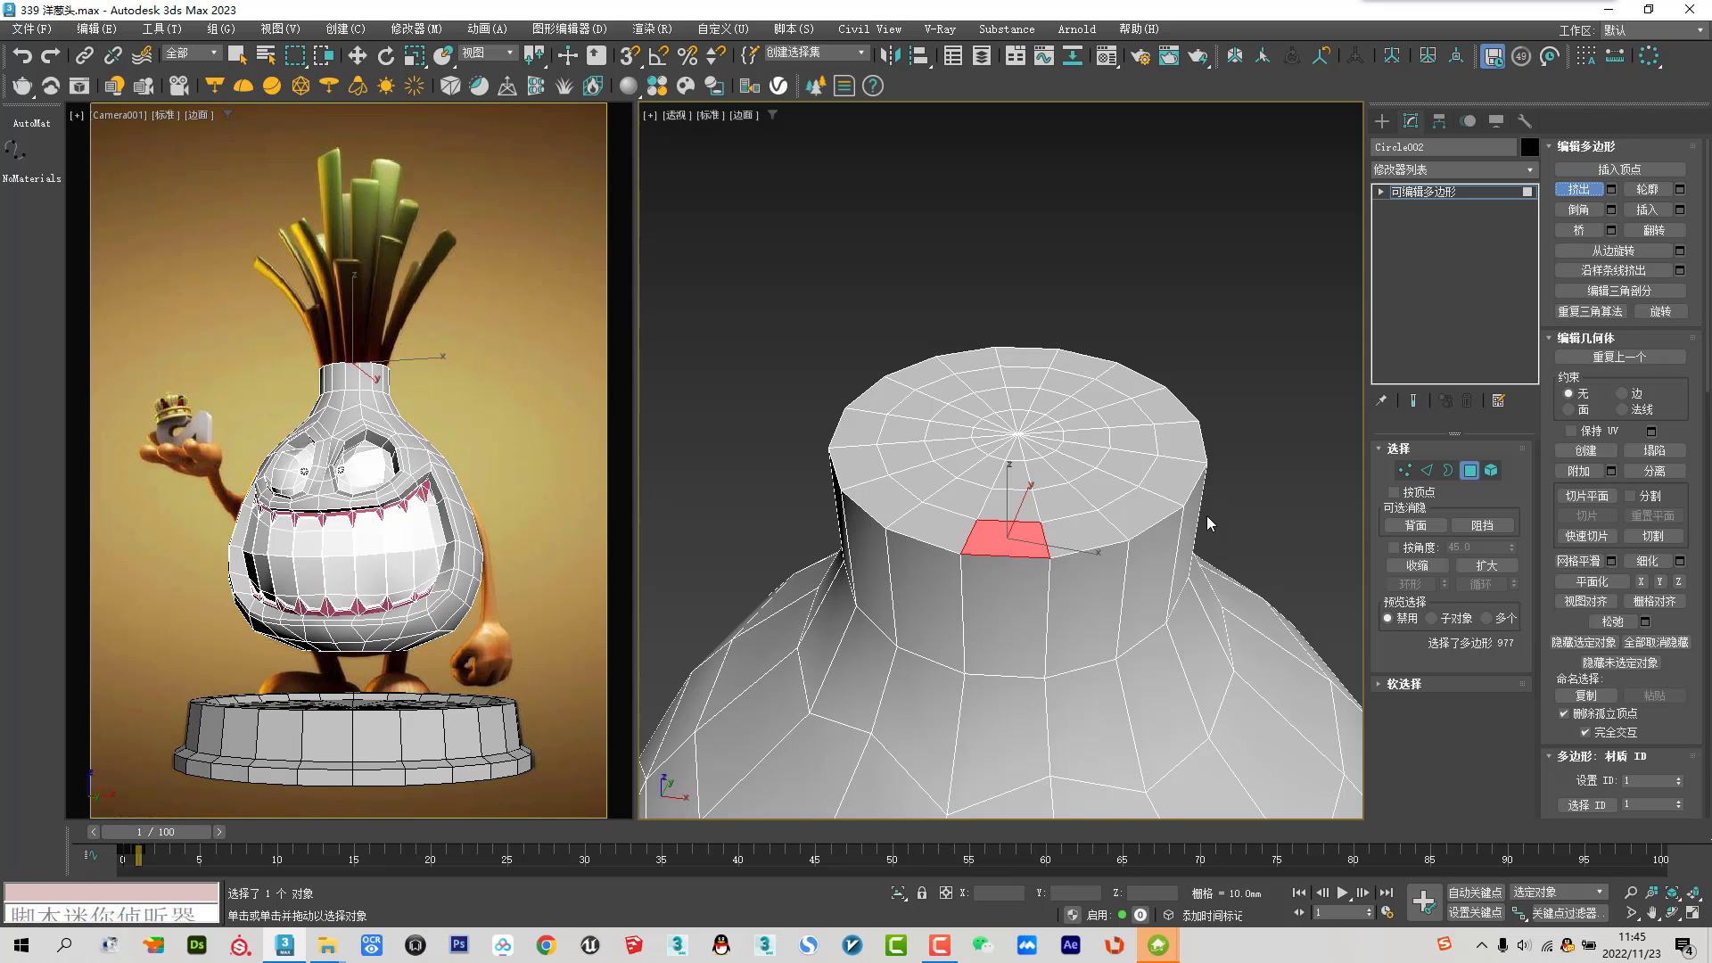
{"action": "left_click_drag", "start_coordinate": [983, 535], "coordinate": [986, 443]}
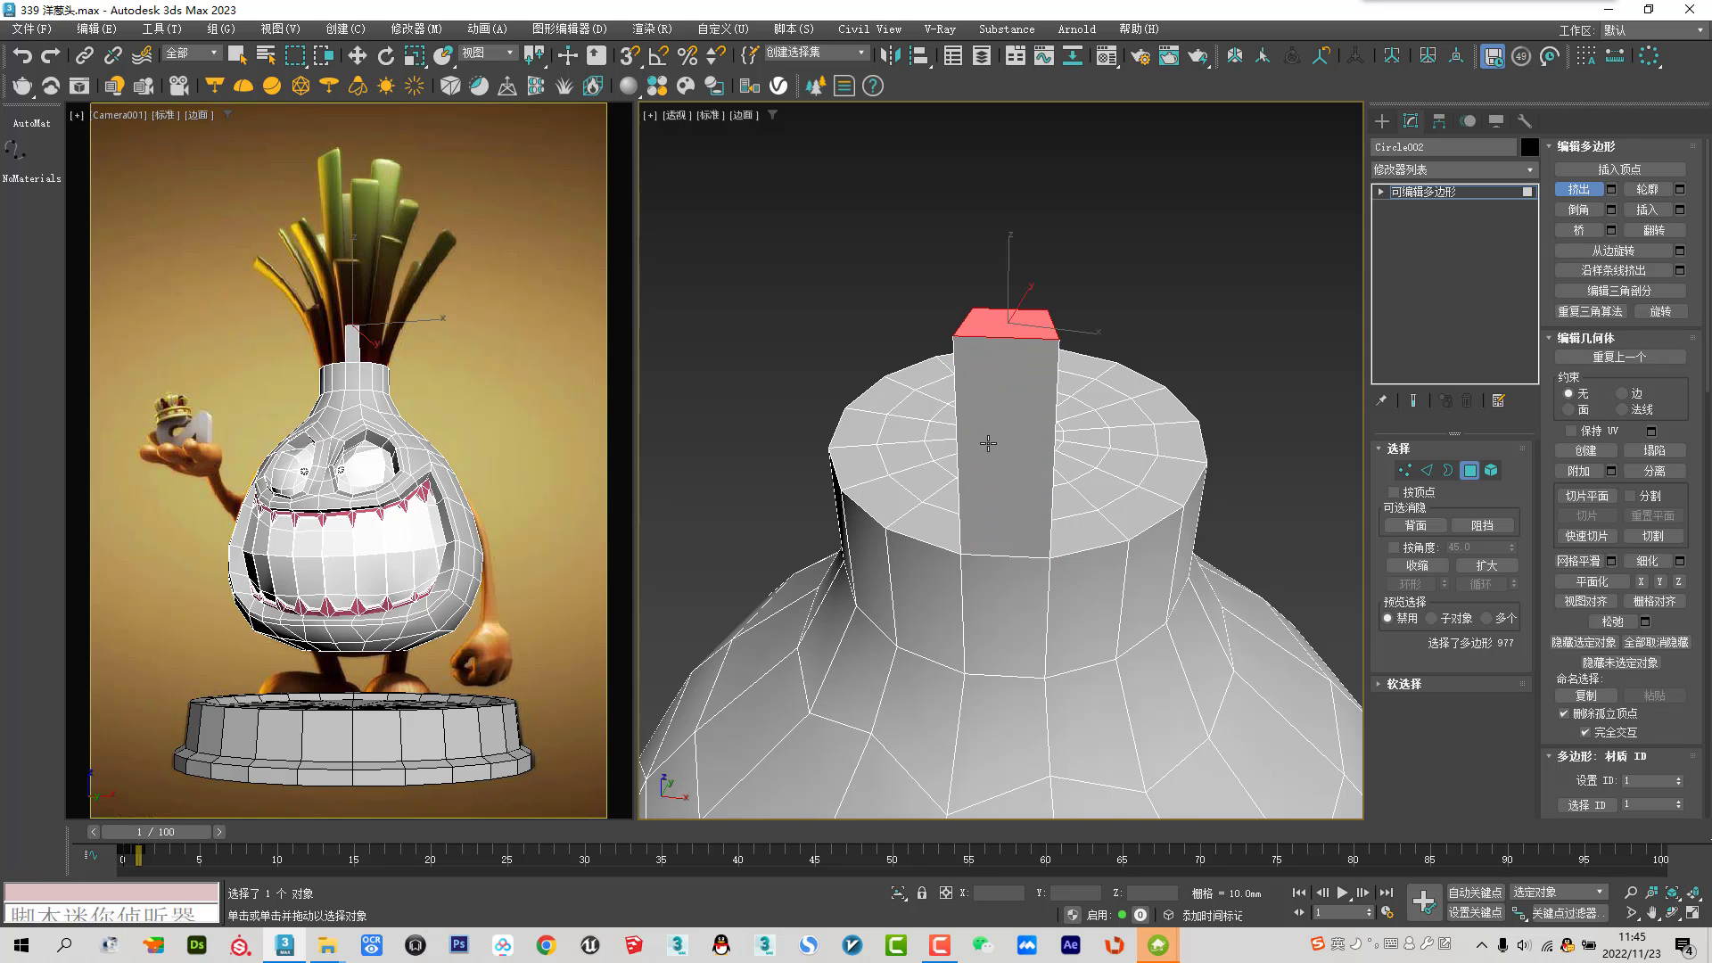
{"action": "key", "text": "alt+x"}
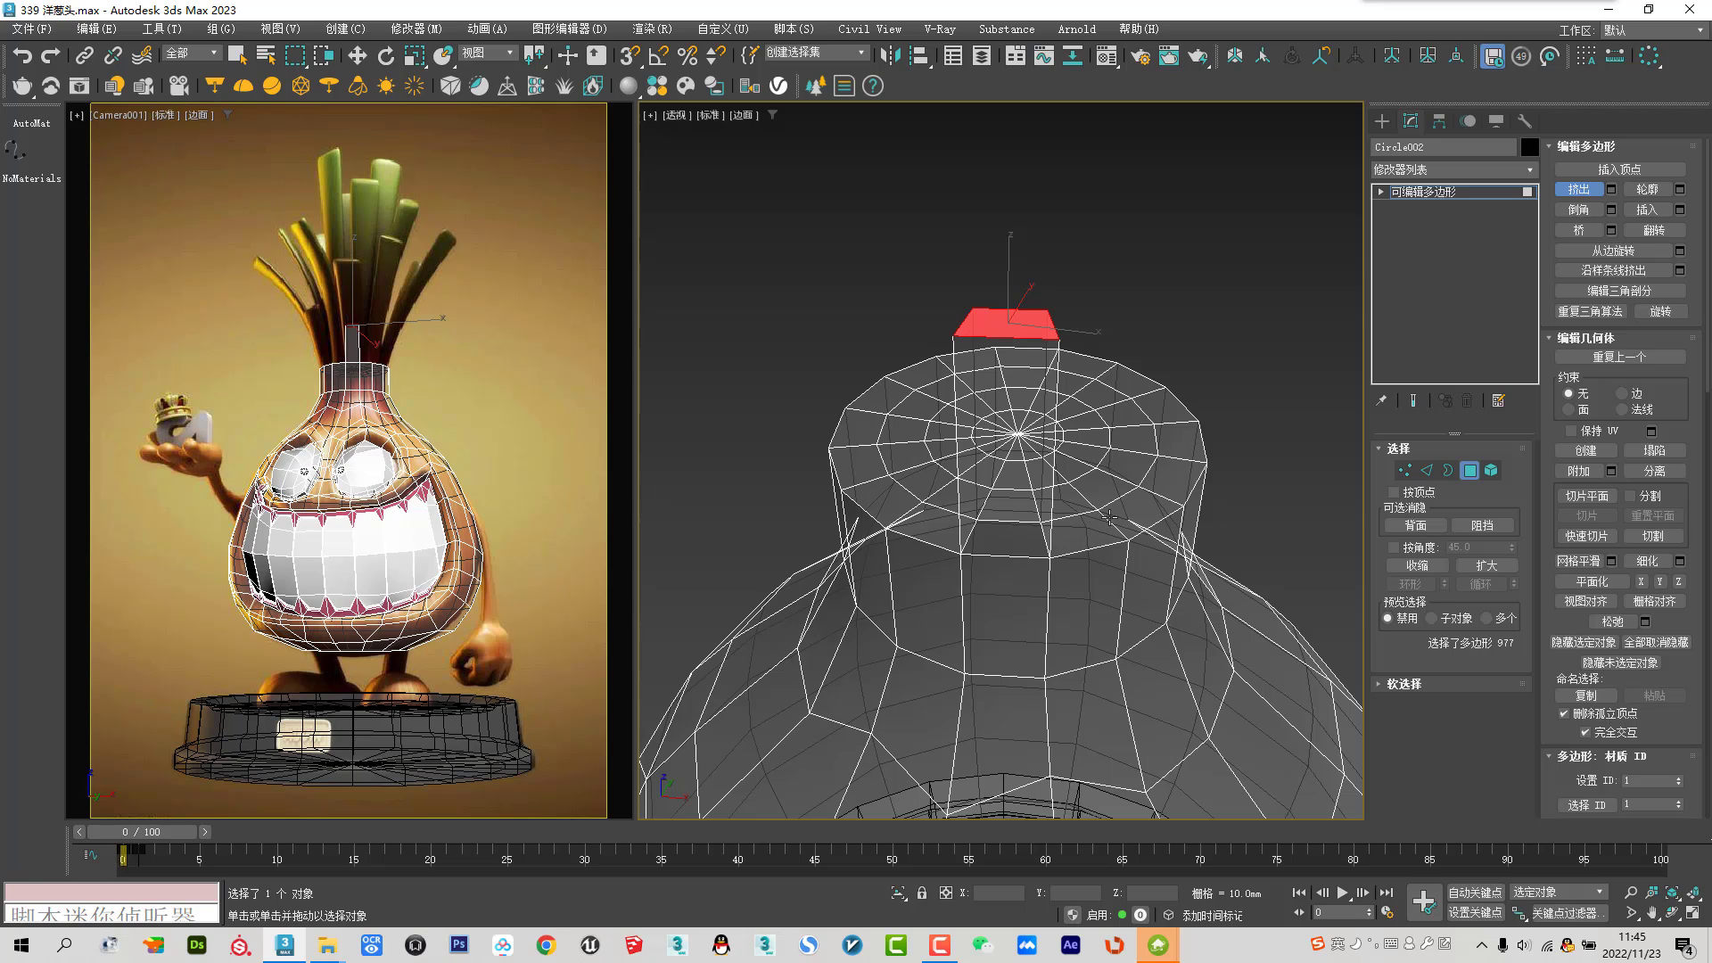
{"action": "key", "text": "w"}
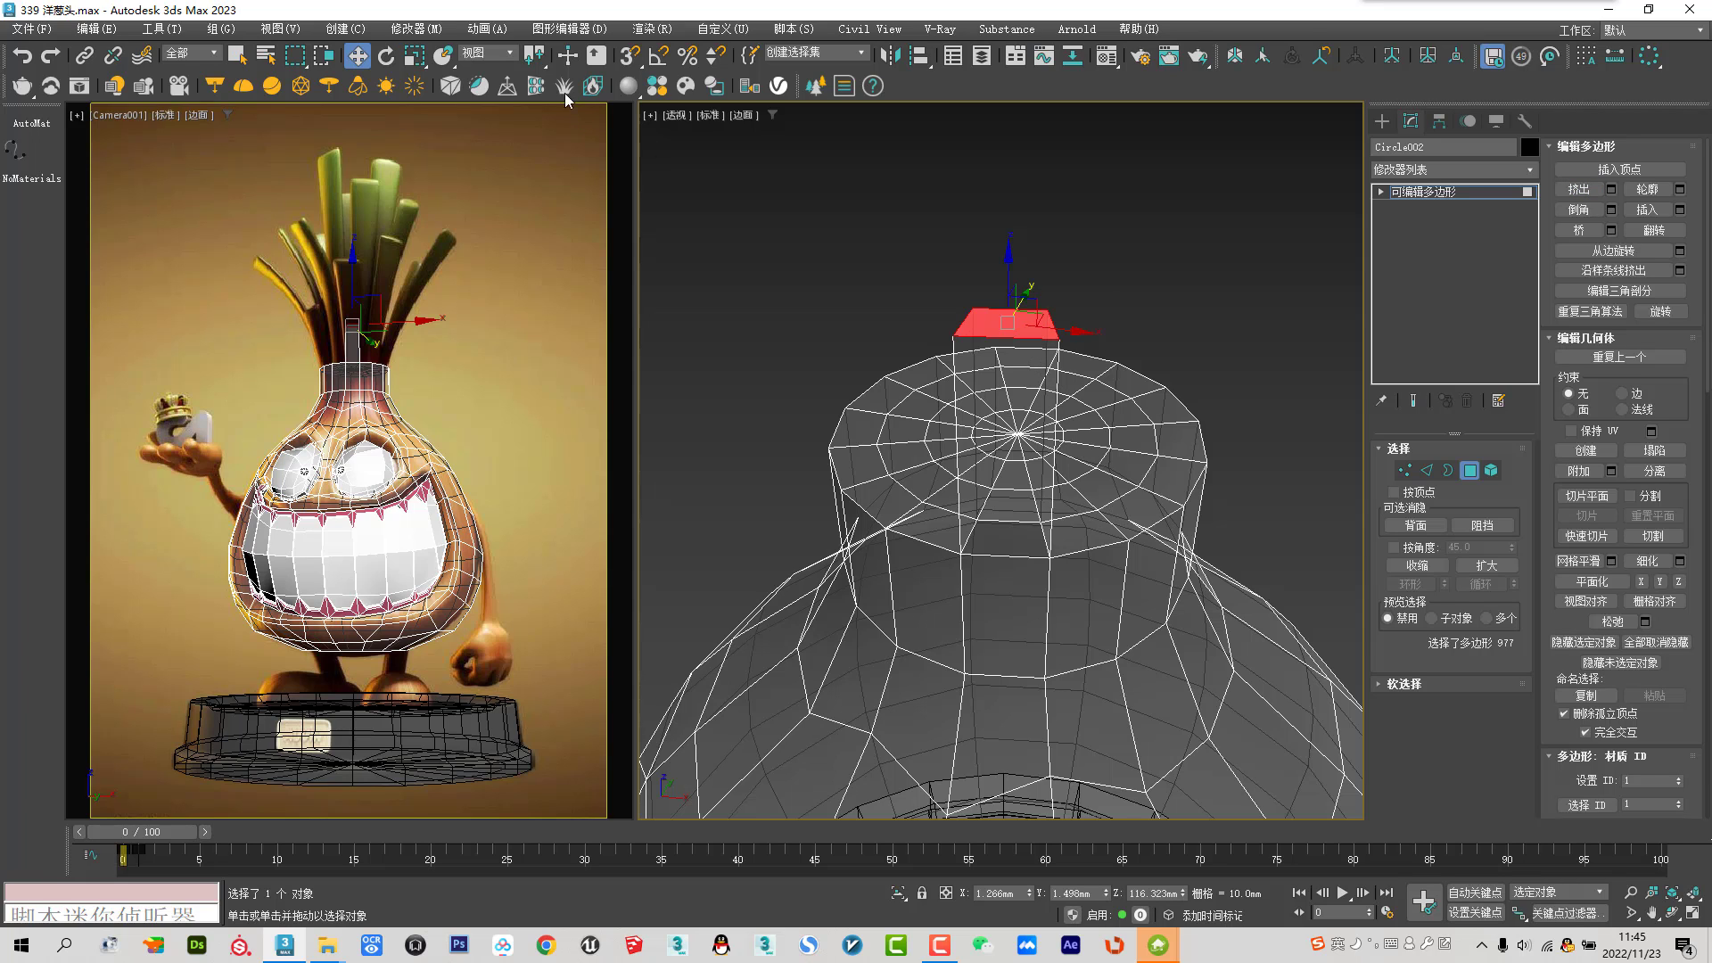
{"action": "left_click", "coordinate": [507, 57]}
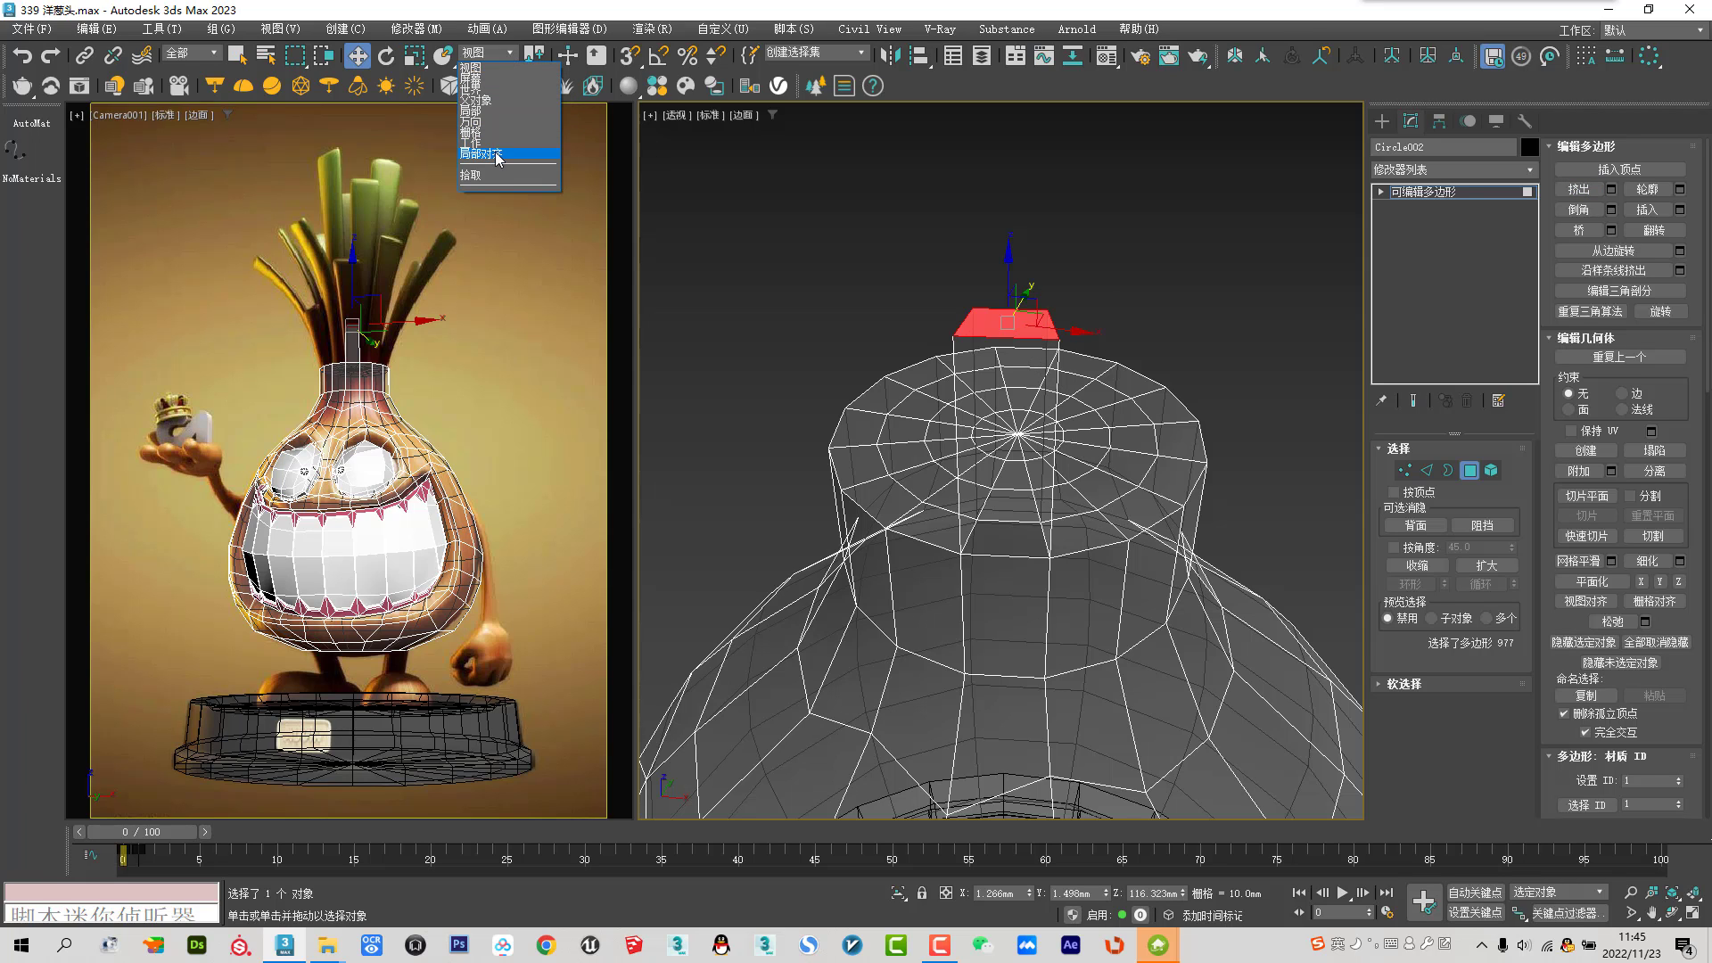
{"action": "left_click", "coordinate": [497, 156]}
{"action": "left_click_drag", "start_coordinate": [947, 318], "coordinate": [944, 318]}
{"action": "mouse_move", "coordinate": [1036, 342]}
{"action": "middle_mouse_down", "text": "alt"}
{"action": "mouse_move", "coordinate": [1052, 346]}
{"action": "mouse_move", "coordinate": [1022, 372]}
{"action": "middle_mouse_up", "text": "alt"}
{"action": "left_click_drag", "start_coordinate": [1020, 355], "coordinate": [1040, 382]}
Scale the stalk's top face and widen it along one axis
{"action": "middle_click_drag", "start_coordinate": [1115, 386], "coordinate": [1073, 360], "text": "alt"}
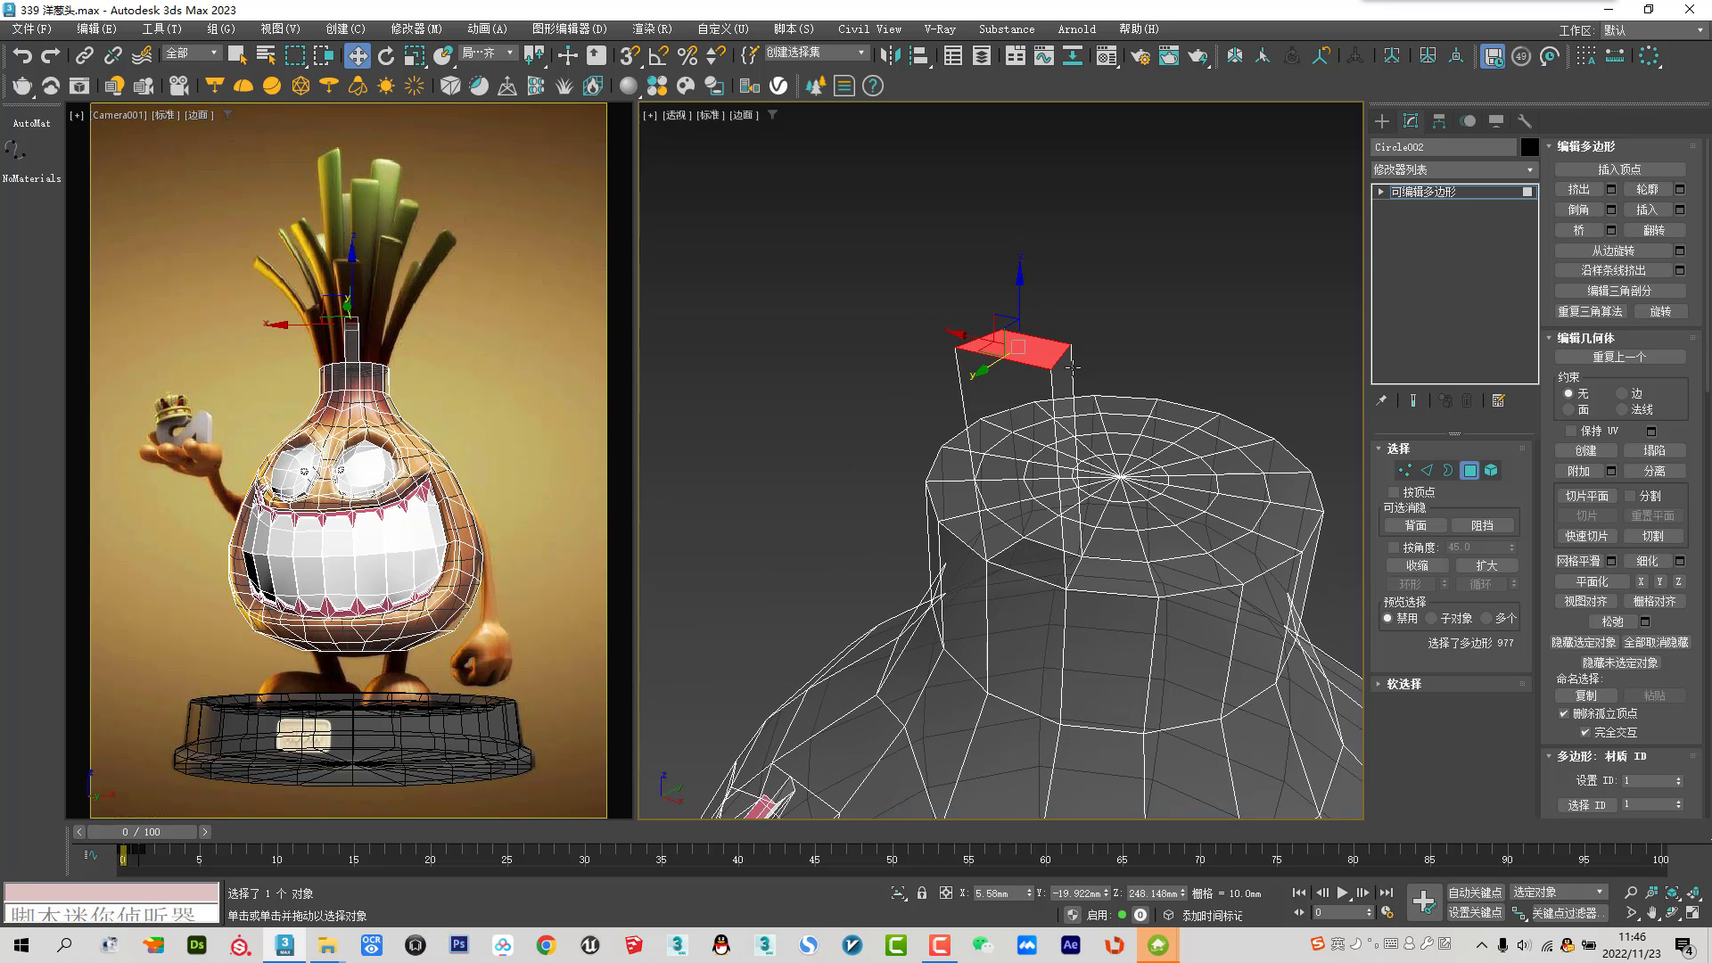
{"action": "right_click", "coordinate": [1070, 347]}
{"action": "left_click", "coordinate": [1101, 393]}
{"action": "left_click_drag", "start_coordinate": [999, 359], "coordinate": [980, 365]}
{"action": "right_click", "coordinate": [1131, 366]}
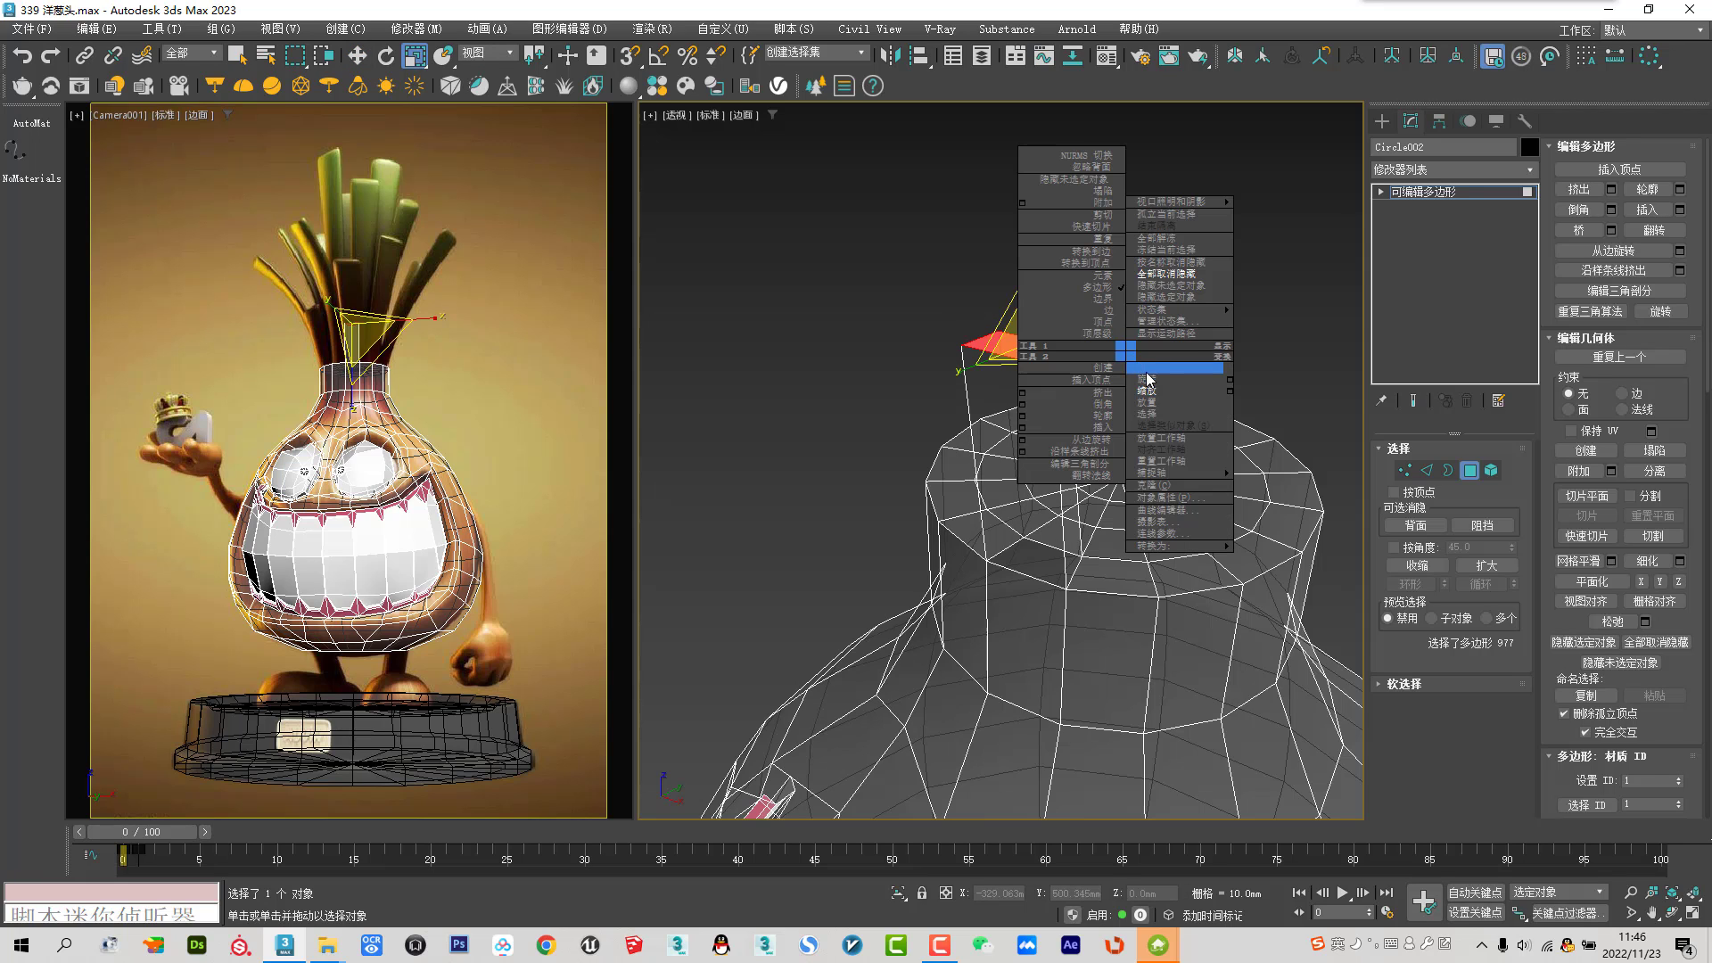
{"action": "key", "text": "Escape"}
{"action": "left_click_drag", "start_coordinate": [1088, 368], "coordinate": [1162, 360]}
{"action": "right_click", "coordinate": [1159, 360]}
{"action": "left_click", "coordinate": [1186, 369]}
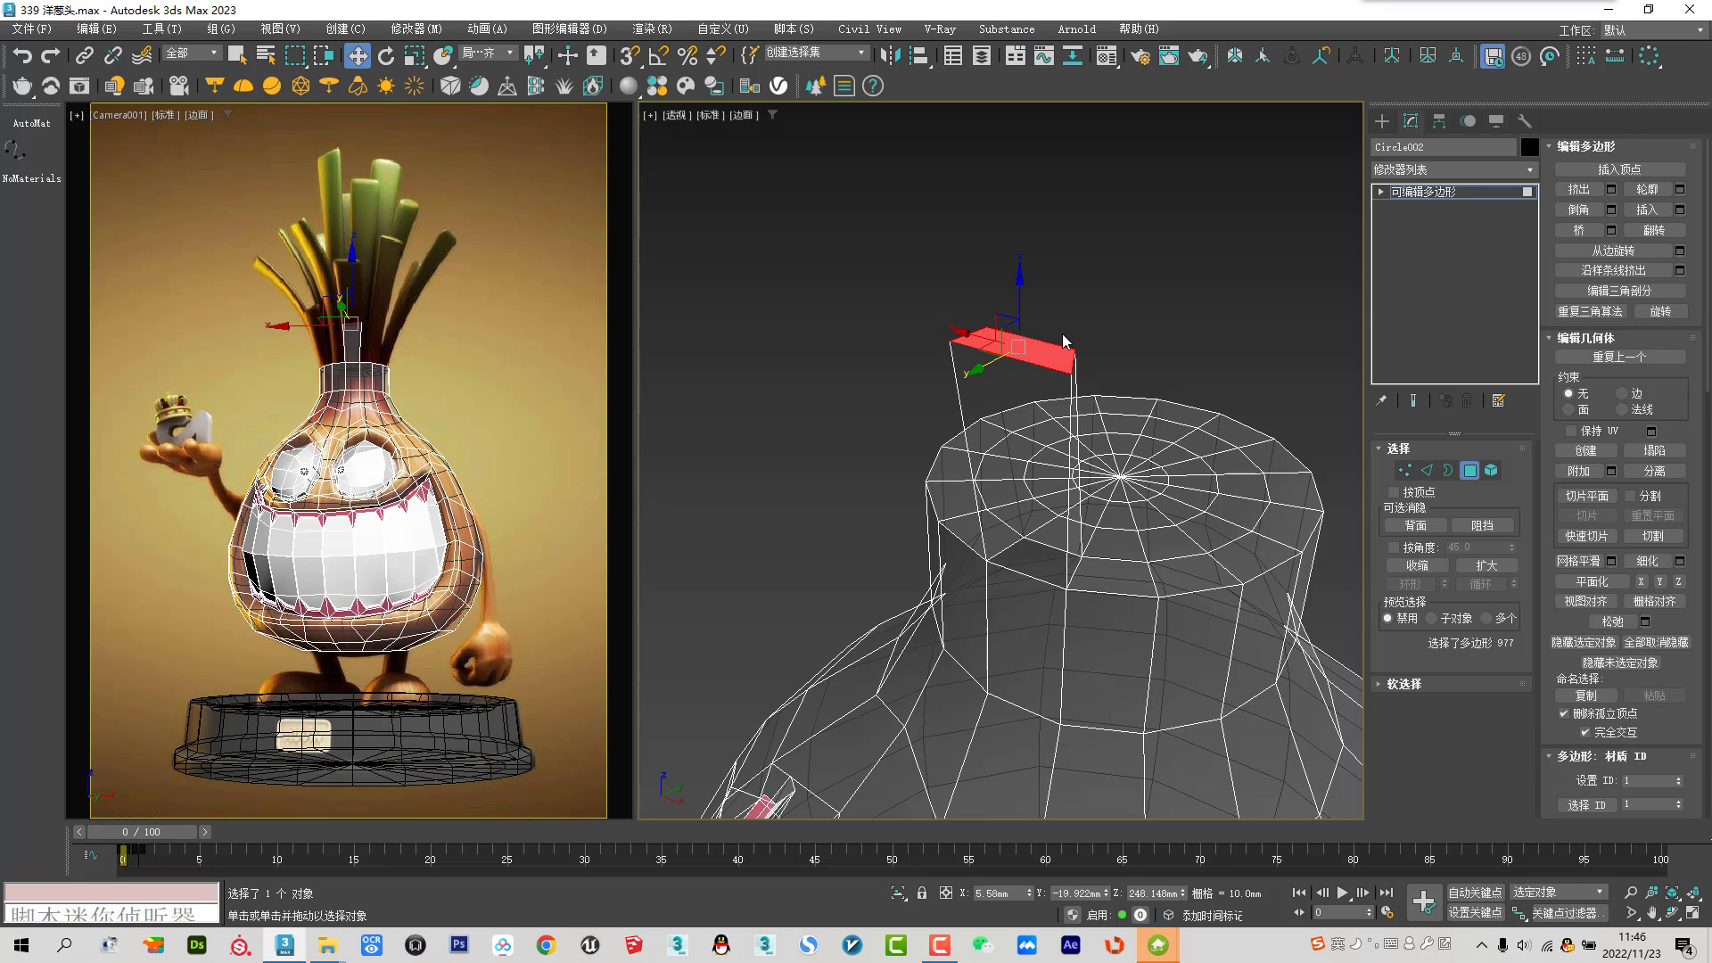
Pull the stalk top up into a second segment, tilting it sideways
{"action": "left_click_drag", "start_coordinate": [1019, 304], "coordinate": [991, 200], "text": "shift"}
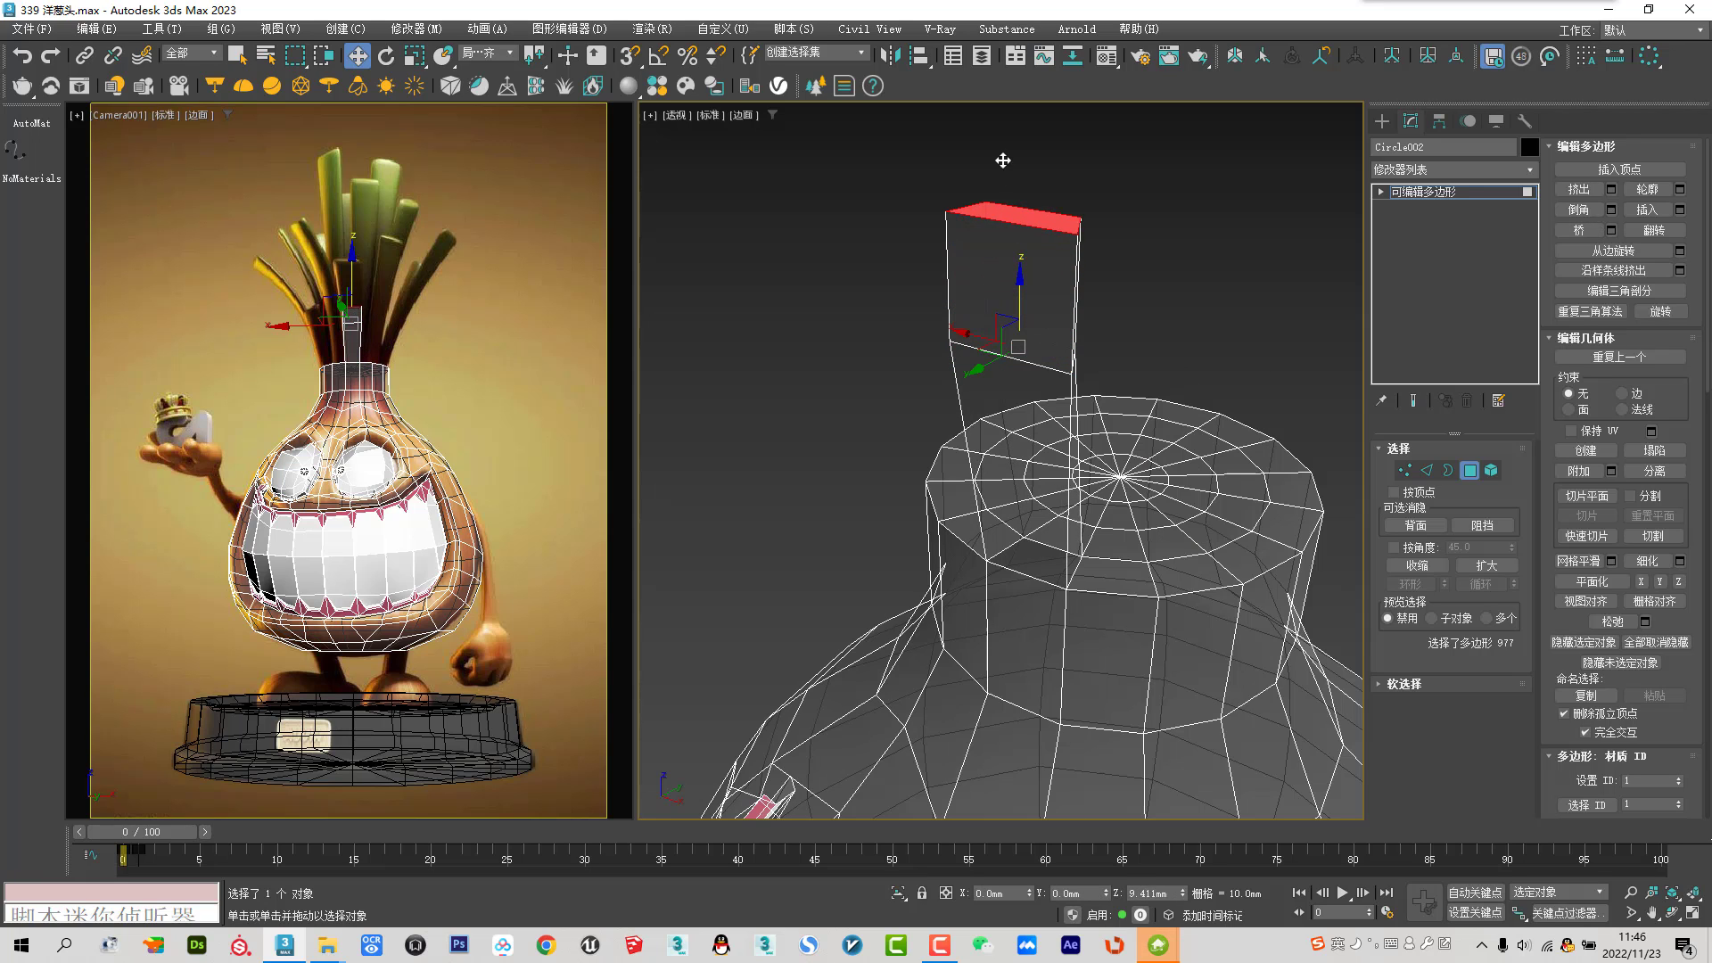
{"action": "middle_click_drag", "start_coordinate": [992, 200], "coordinate": [989, 314]}
{"action": "mouse_move", "coordinate": [982, 286]}
{"action": "left_mouse_down"}
{"action": "mouse_move", "coordinate": [945, 335]}
{"action": "mouse_move", "coordinate": [1042, 314]}
{"action": "left_mouse_up"}
{"action": "right_click", "coordinate": [1009, 313]}
{"action": "left_click", "coordinate": [1056, 350]}
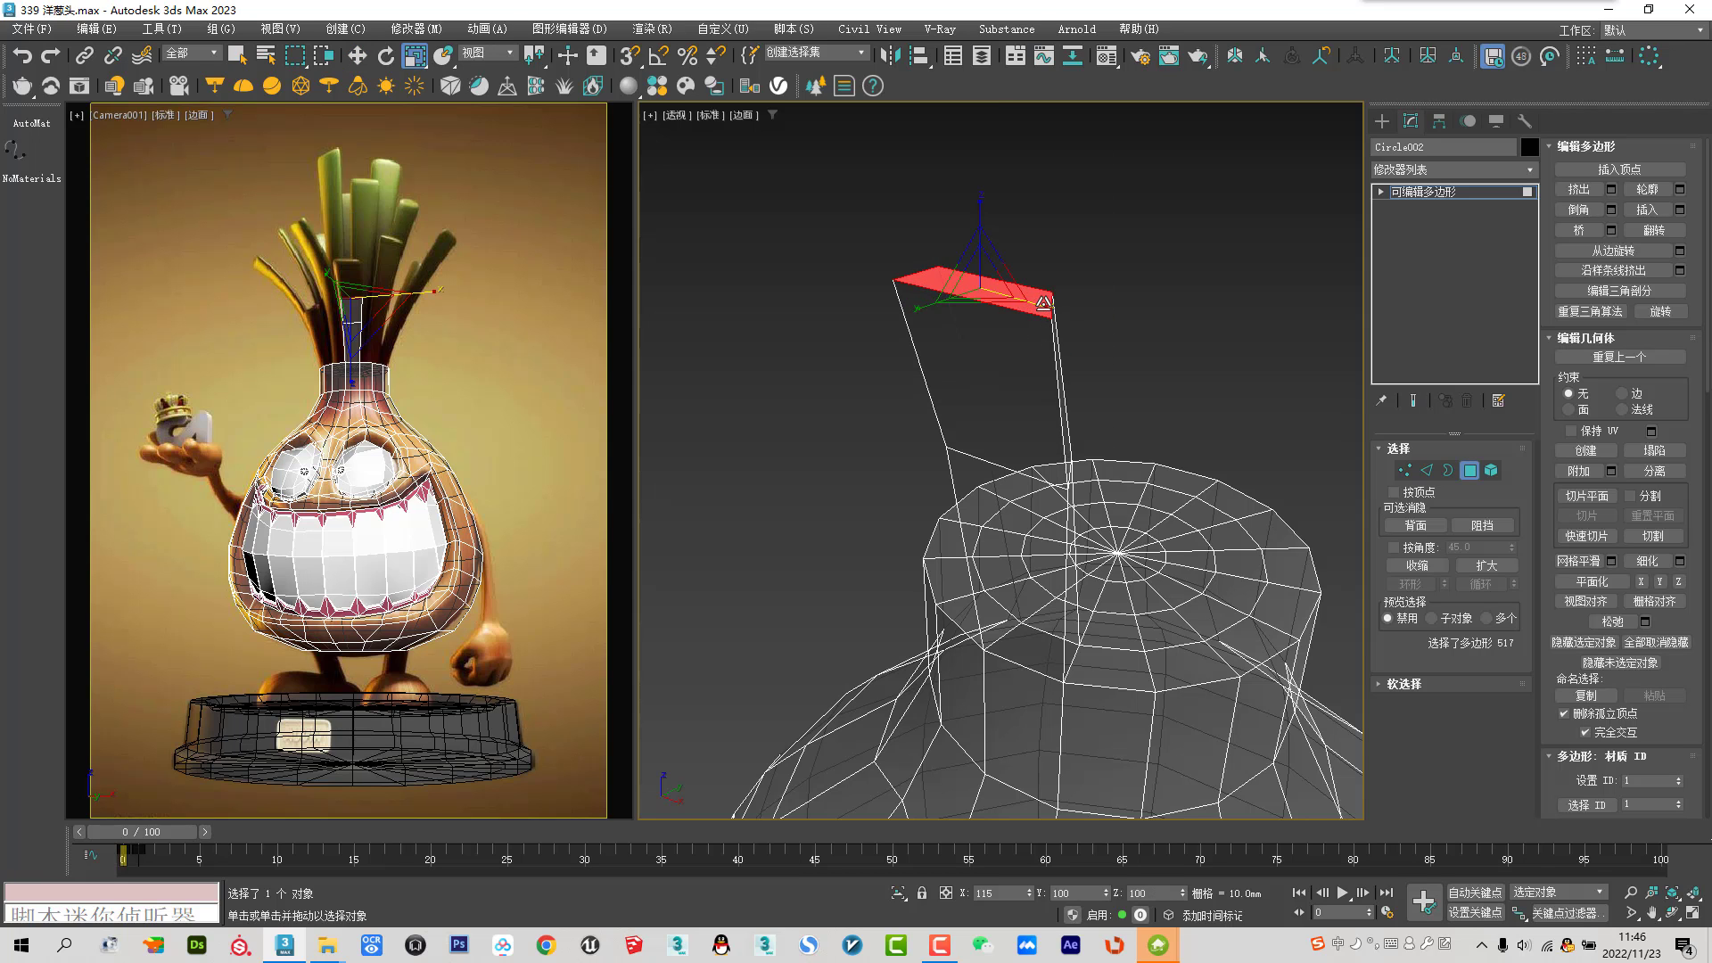
{"action": "middle_click_drag", "start_coordinate": [1041, 314], "coordinate": [936, 295], "text": "alt"}
{"action": "key", "text": "w"}
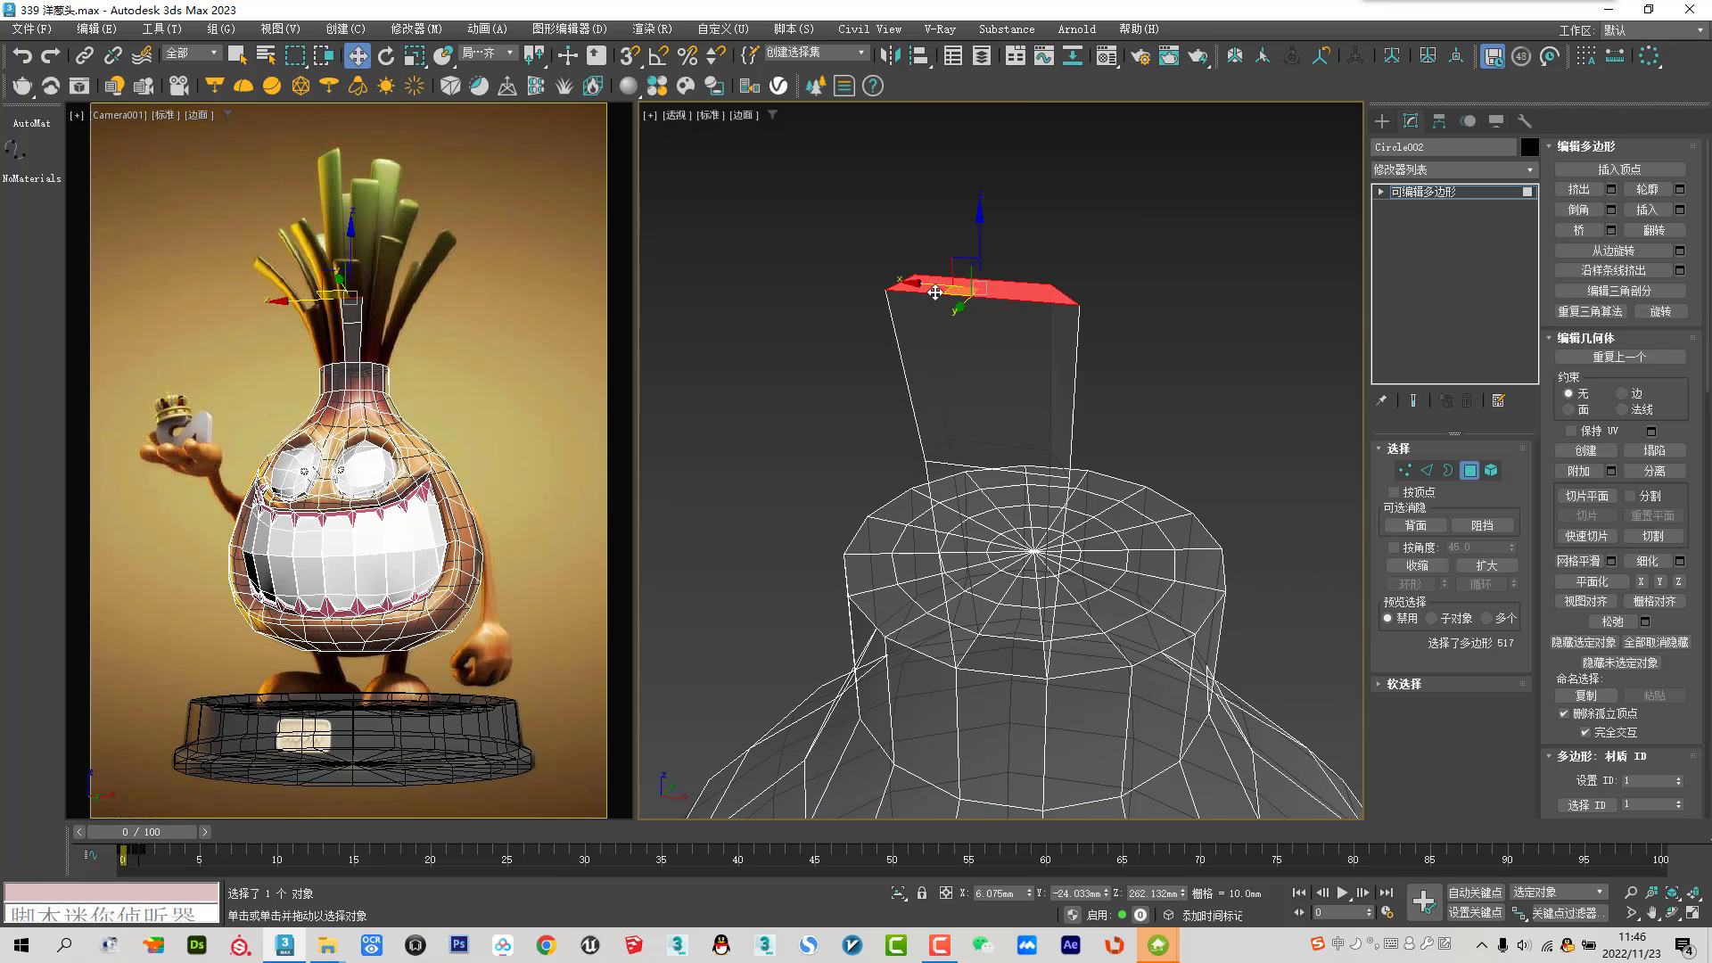
{"action": "left_click_drag", "start_coordinate": [924, 285], "coordinate": [914, 288]}
{"action": "middle_click_drag", "start_coordinate": [914, 287], "coordinate": [1018, 388], "text": "alt"}
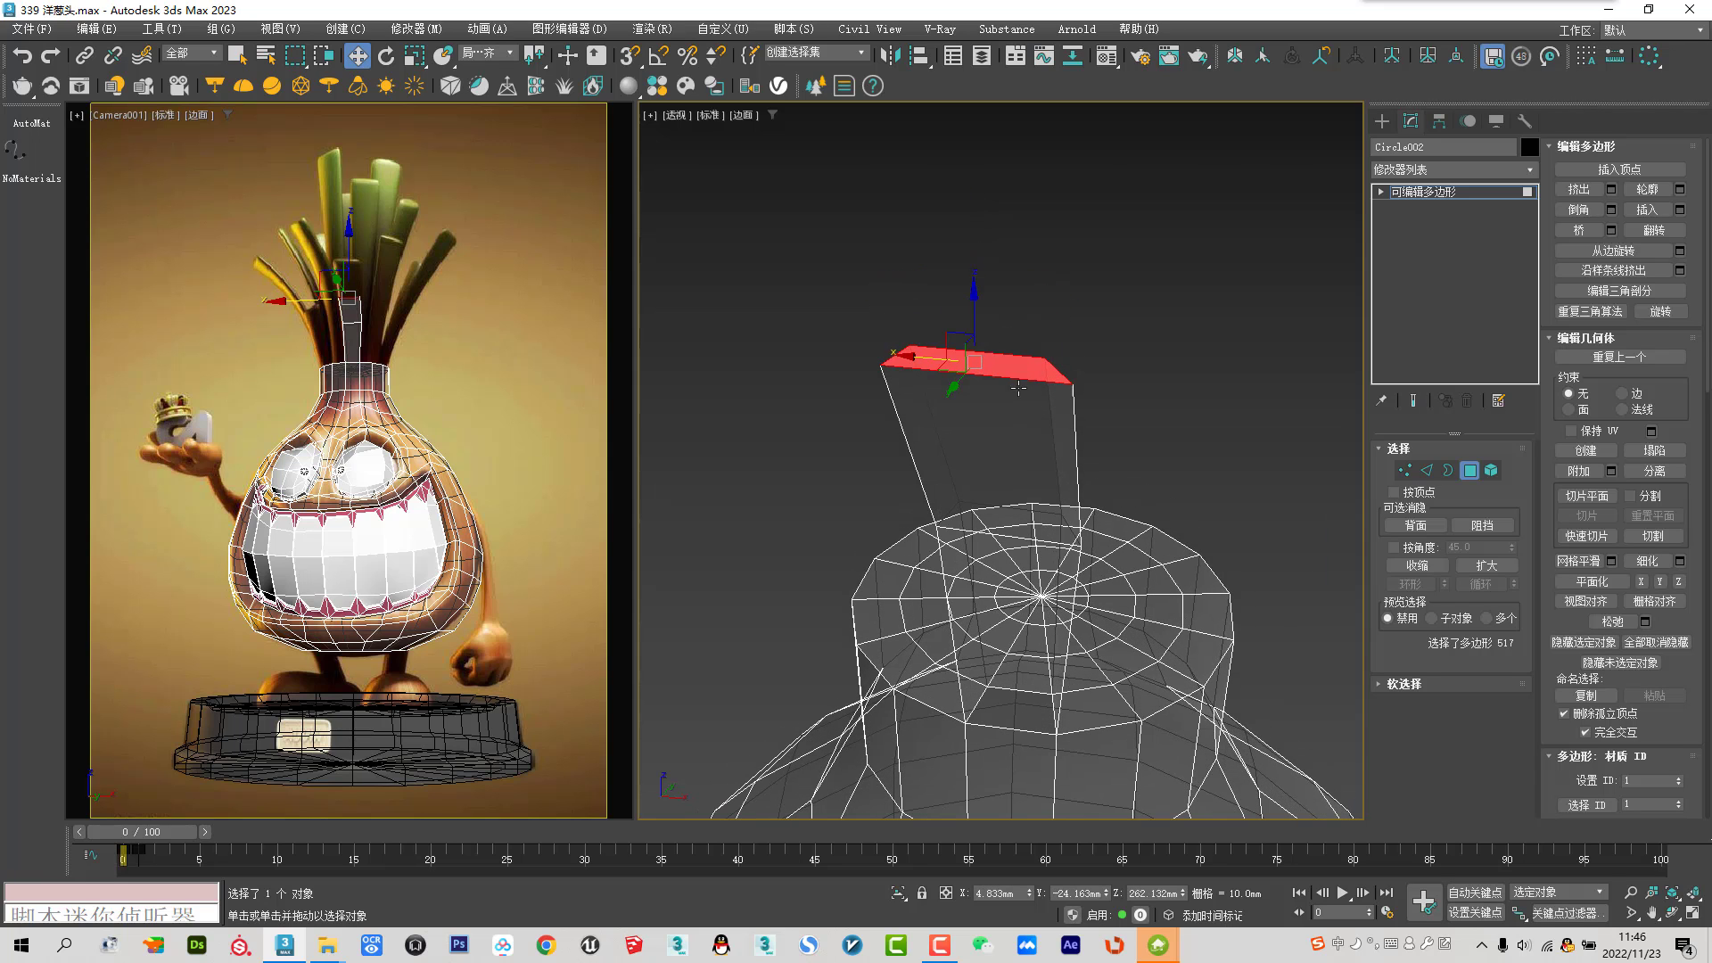
Extend the stalk with another segment bent to the left, shrink its tip, and switch to Front view
{"action": "mouse_move", "coordinate": [980, 319]}
{"action": "left_mouse_down"}
{"action": "mouse_move", "coordinate": [947, 3]}
{"action": "mouse_move", "coordinate": [935, 86]}
{"action": "left_mouse_up"}
{"action": "scroll", "coordinate": [1027, 348], "scroll_direction": "down", "scroll_amount": 5}
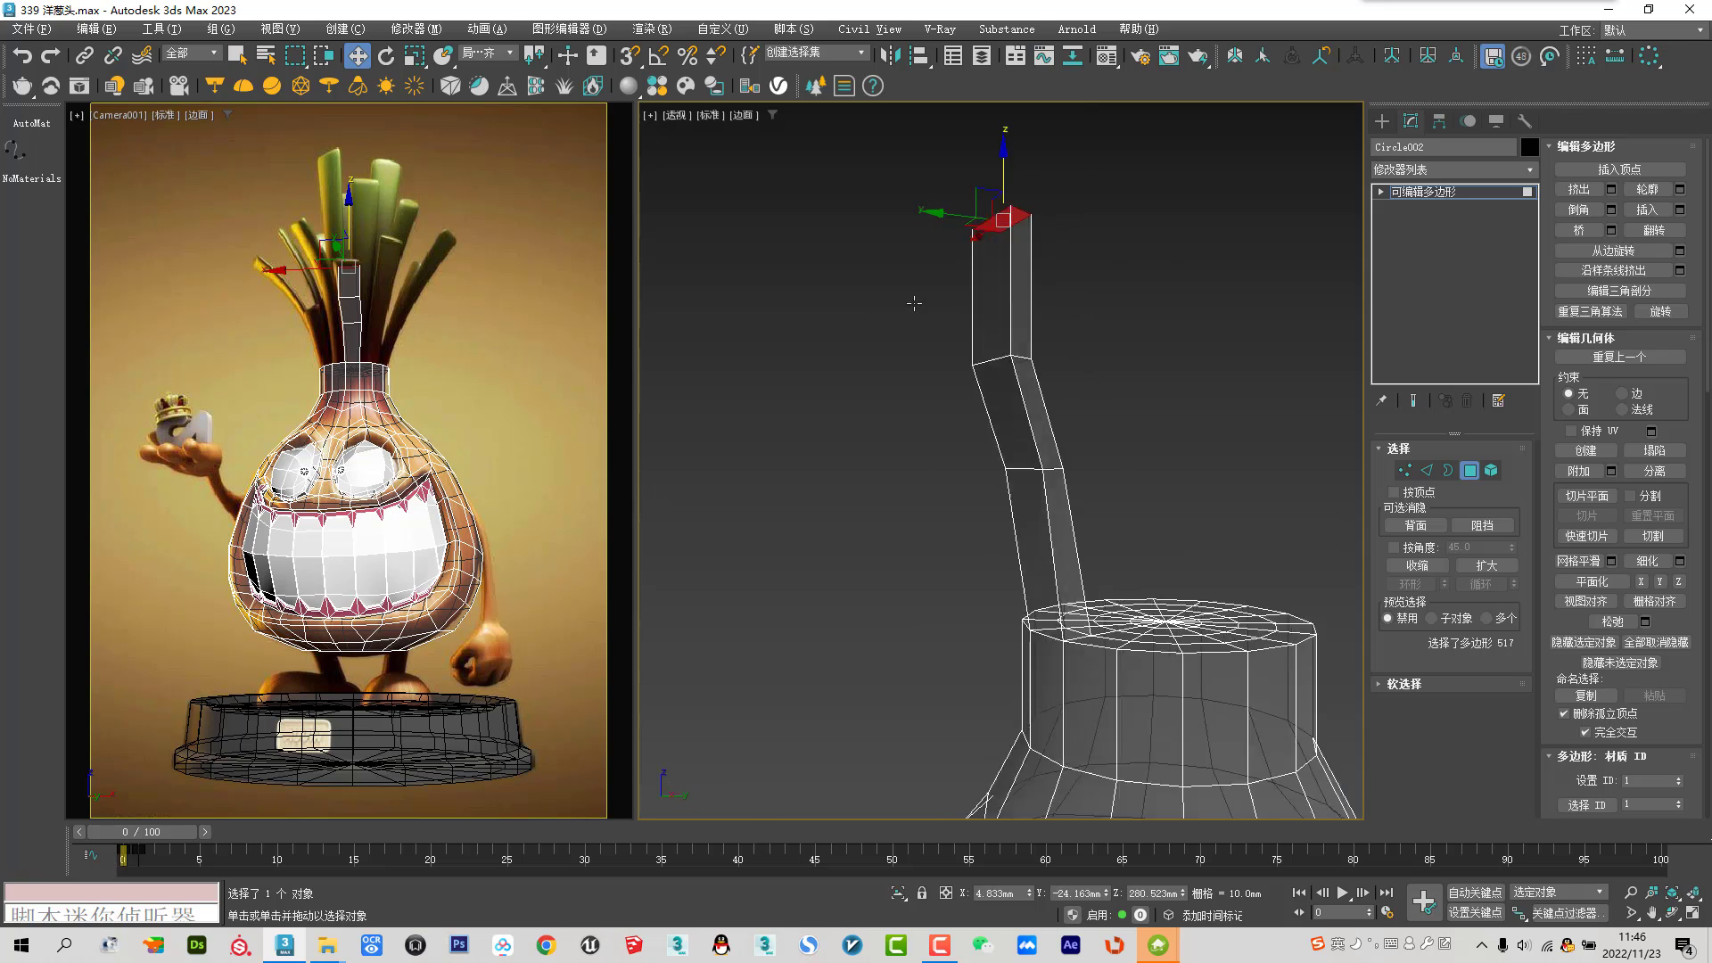
{"action": "left_click_drag", "start_coordinate": [946, 214], "coordinate": [841, 218]}
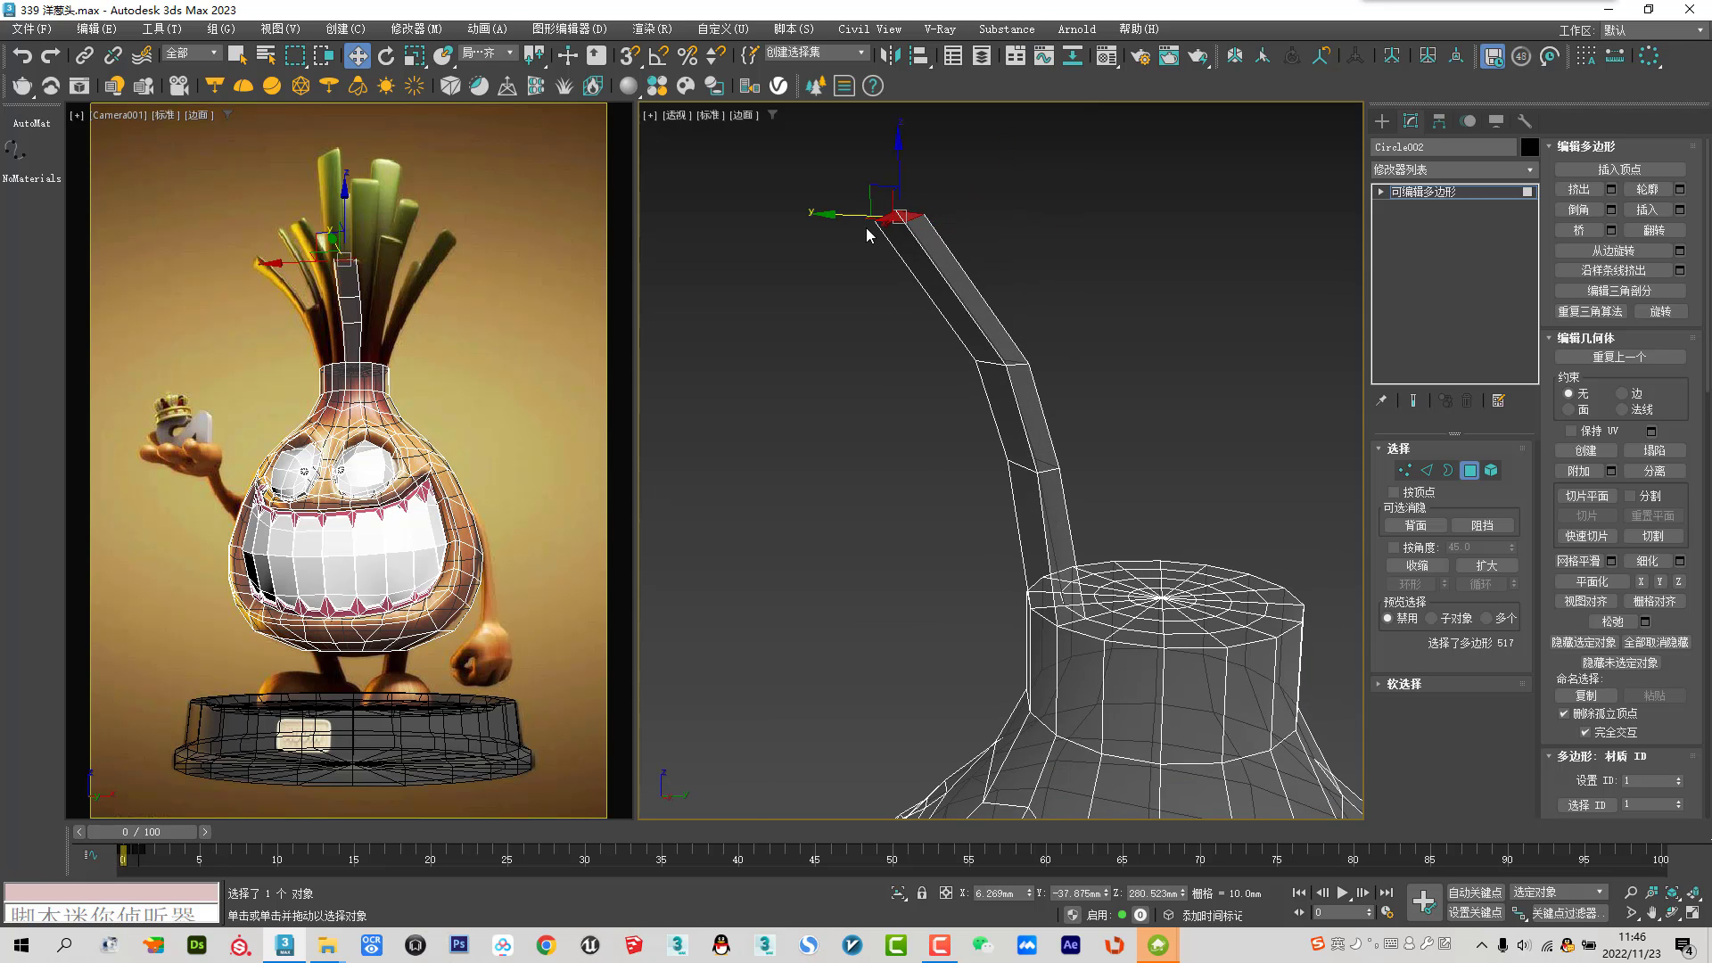
{"action": "middle_click_drag", "start_coordinate": [903, 241], "coordinate": [974, 258], "text": "alt"}
{"action": "right_click", "coordinate": [975, 259]}
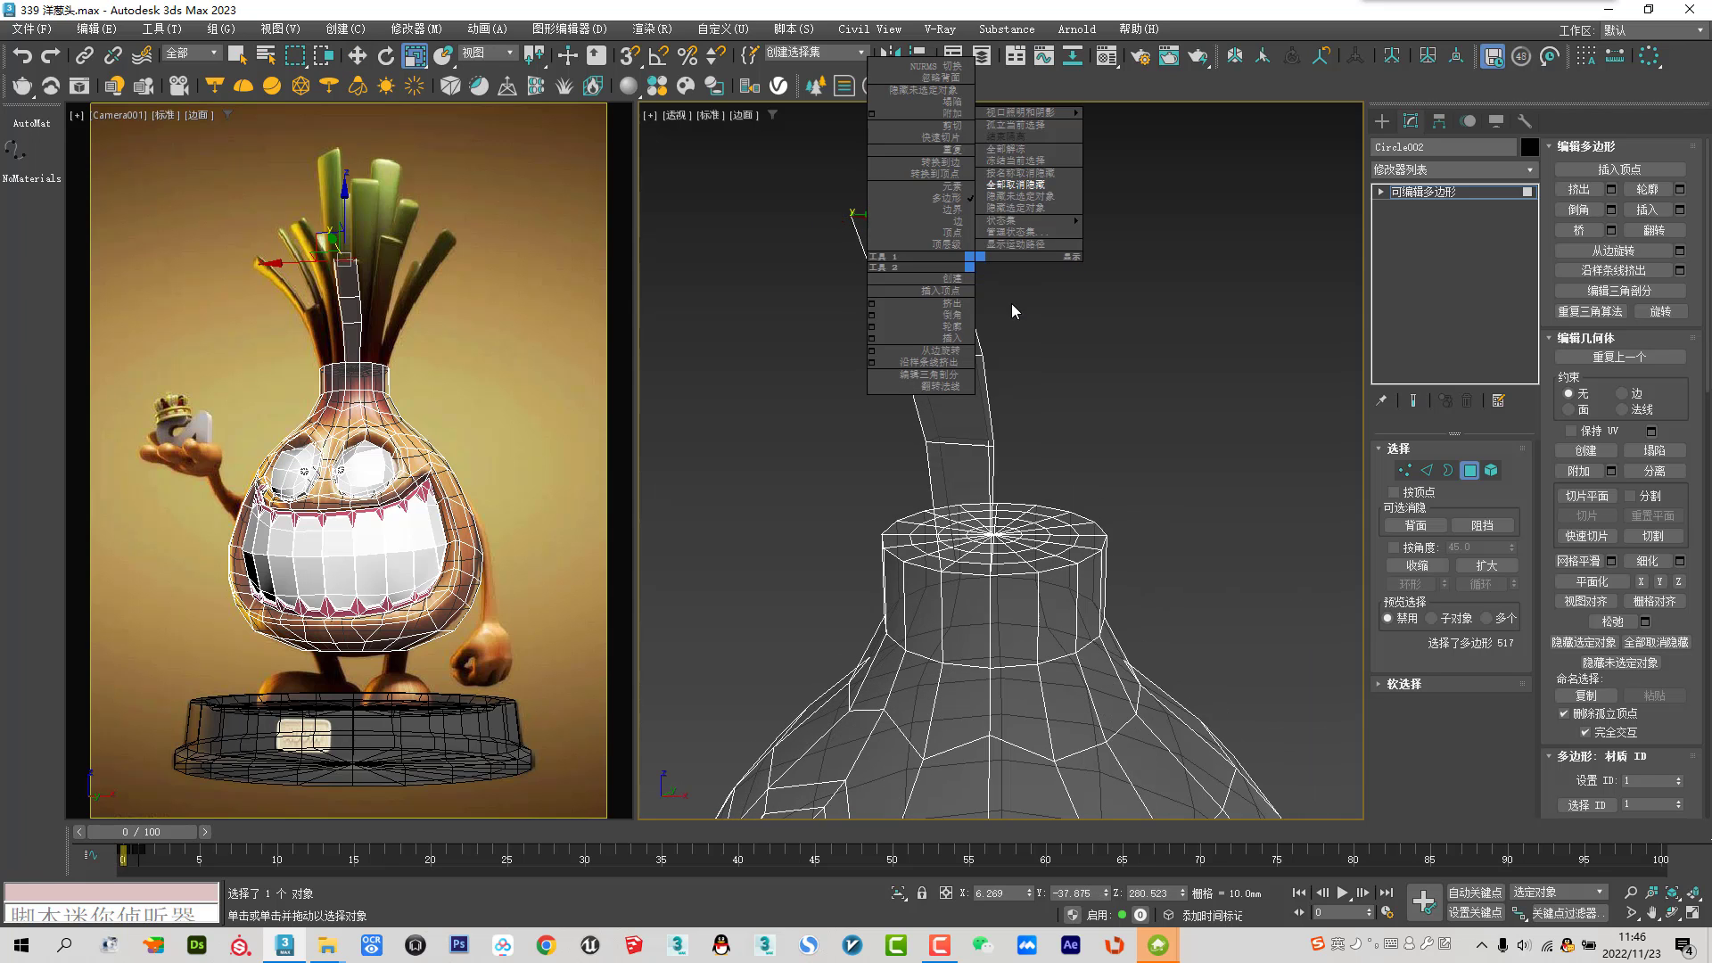
{"action": "left_click", "coordinate": [1011, 303]}
{"action": "left_click_drag", "start_coordinate": [968, 223], "coordinate": [969, 239]}
{"action": "mouse_move", "coordinate": [968, 239]}
{"action": "middle_mouse_down", "text": "alt"}
{"action": "mouse_move", "coordinate": [1047, 277]}
{"action": "mouse_move", "coordinate": [1056, 382]}
{"action": "mouse_move", "coordinate": [1019, 511]}
{"action": "middle_mouse_up", "text": "alt"}
{"action": "key", "text": "f"}
{"action": "scroll", "coordinate": [999, 575], "scroll_direction": "down", "scroll_amount": 5}
{"action": "scroll", "coordinate": [998, 576], "scroll_direction": "up", "scroll_amount": 4}
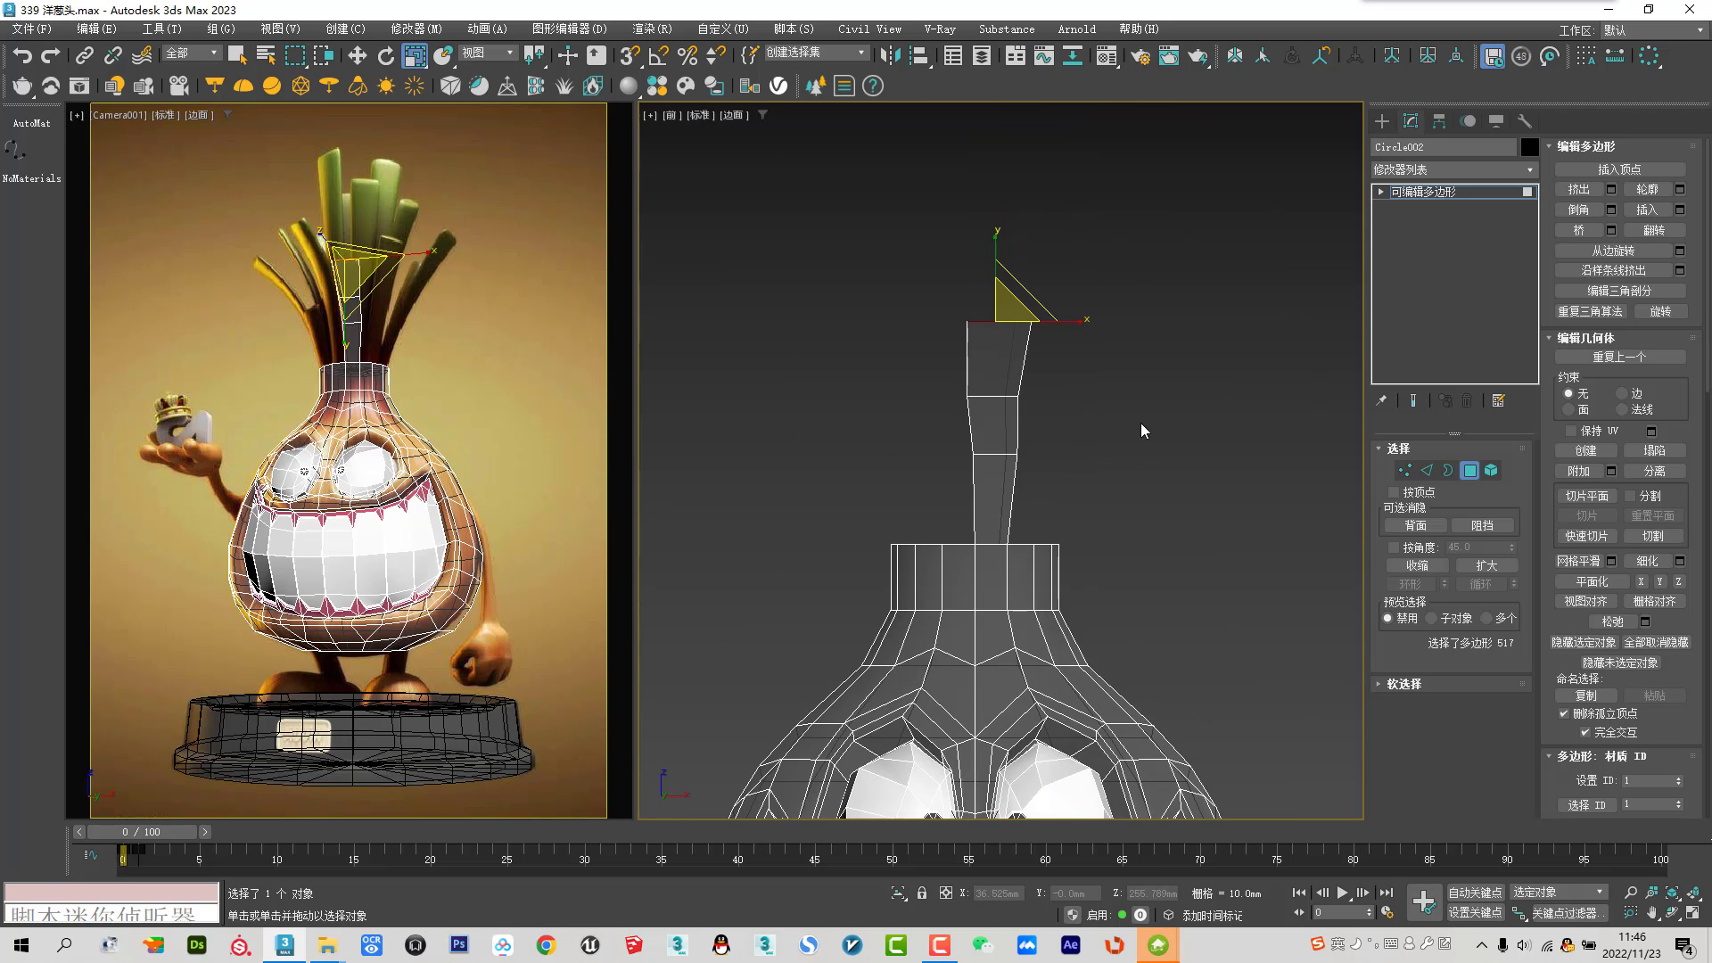
Bend the stalk by shifting its four middle vertices in View reference
{"action": "left_click", "coordinate": [1403, 471]}
{"action": "mouse_move", "coordinate": [907, 428]}
{"action": "left_mouse_down"}
{"action": "mouse_move", "coordinate": [1110, 480]}
{"action": "mouse_move", "coordinate": [1072, 456]}
{"action": "left_mouse_up"}
{"action": "right_click", "coordinate": [1034, 454]}
{"action": "left_click", "coordinate": [1053, 480]}
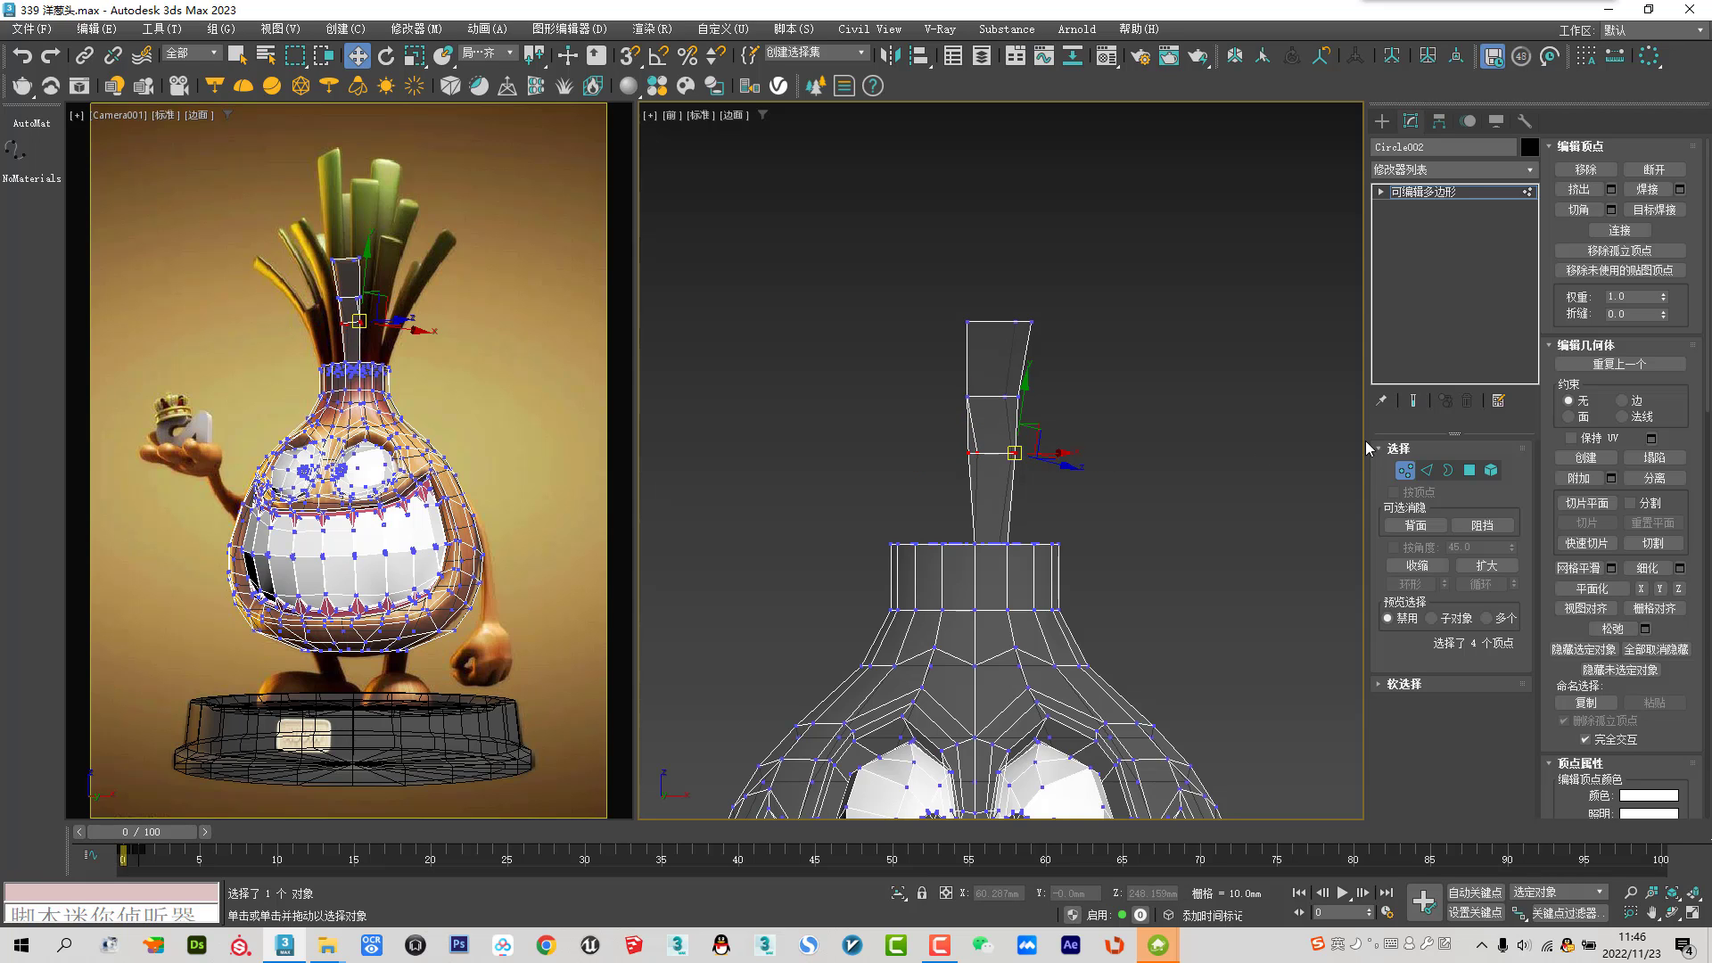
{"action": "left_click", "coordinate": [484, 30]}
{"action": "left_click", "coordinate": [494, 52]}
{"action": "left_click", "coordinate": [495, 75]}
{"action": "mouse_move", "coordinate": [1040, 452]}
{"action": "left_mouse_down"}
{"action": "mouse_move", "coordinate": [990, 427]}
{"action": "mouse_move", "coordinate": [994, 446]}
{"action": "left_mouse_up"}
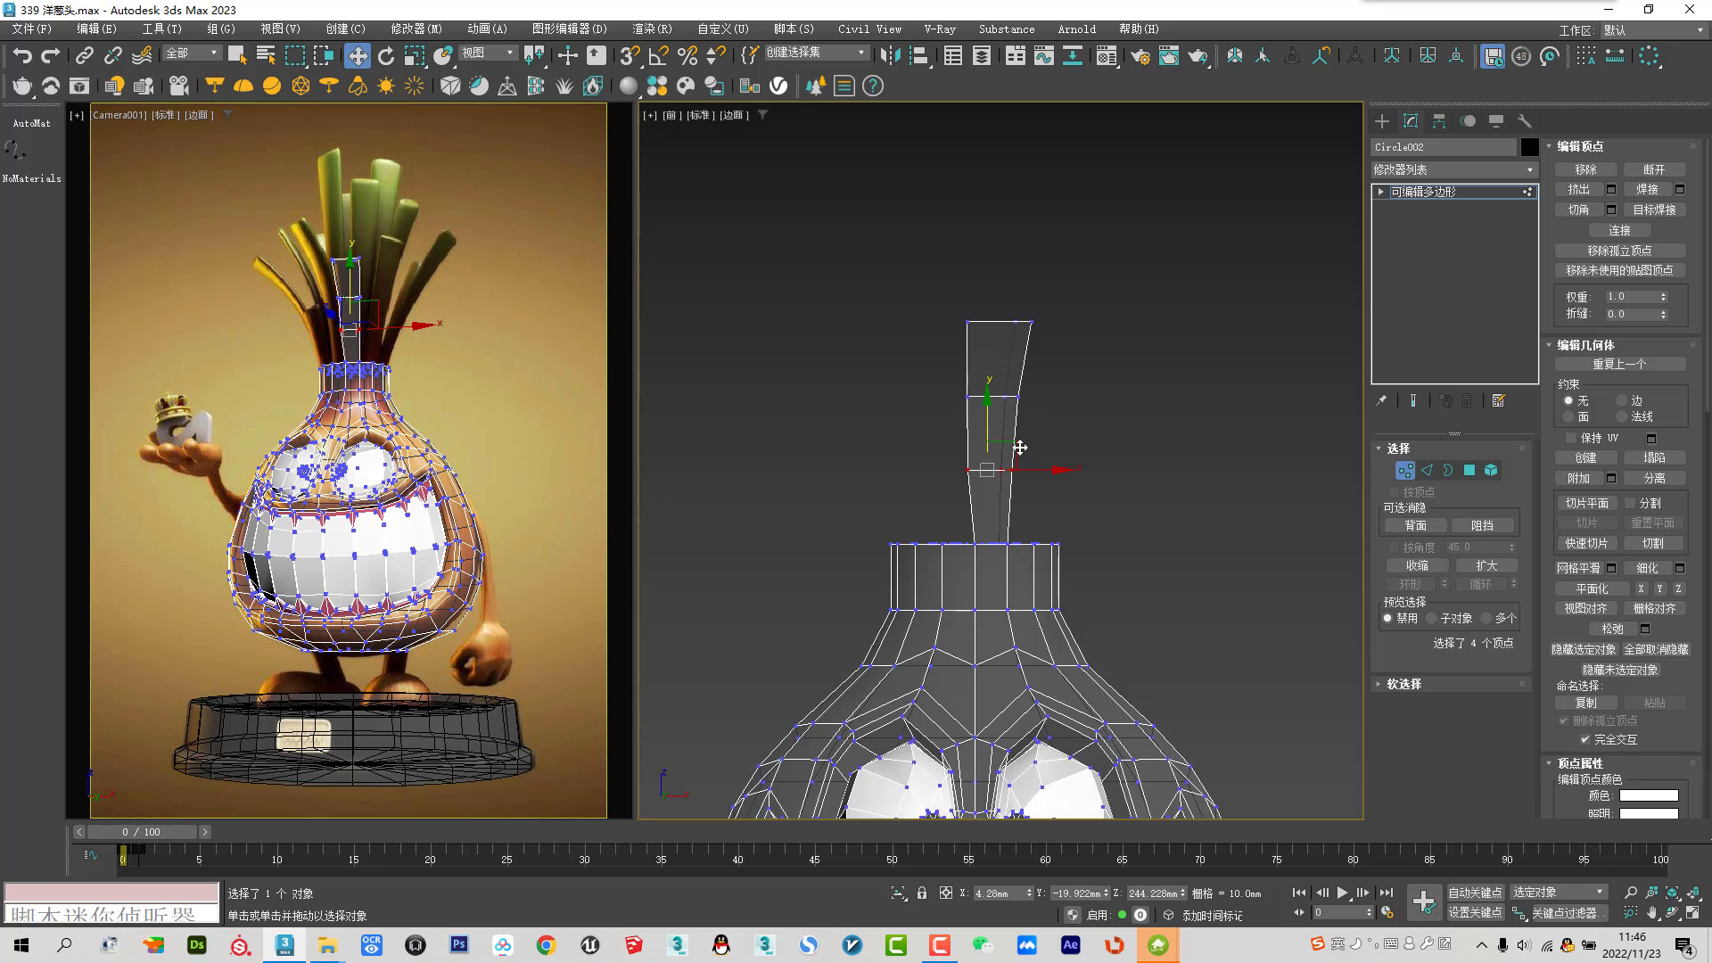
{"action": "key", "text": "l"}
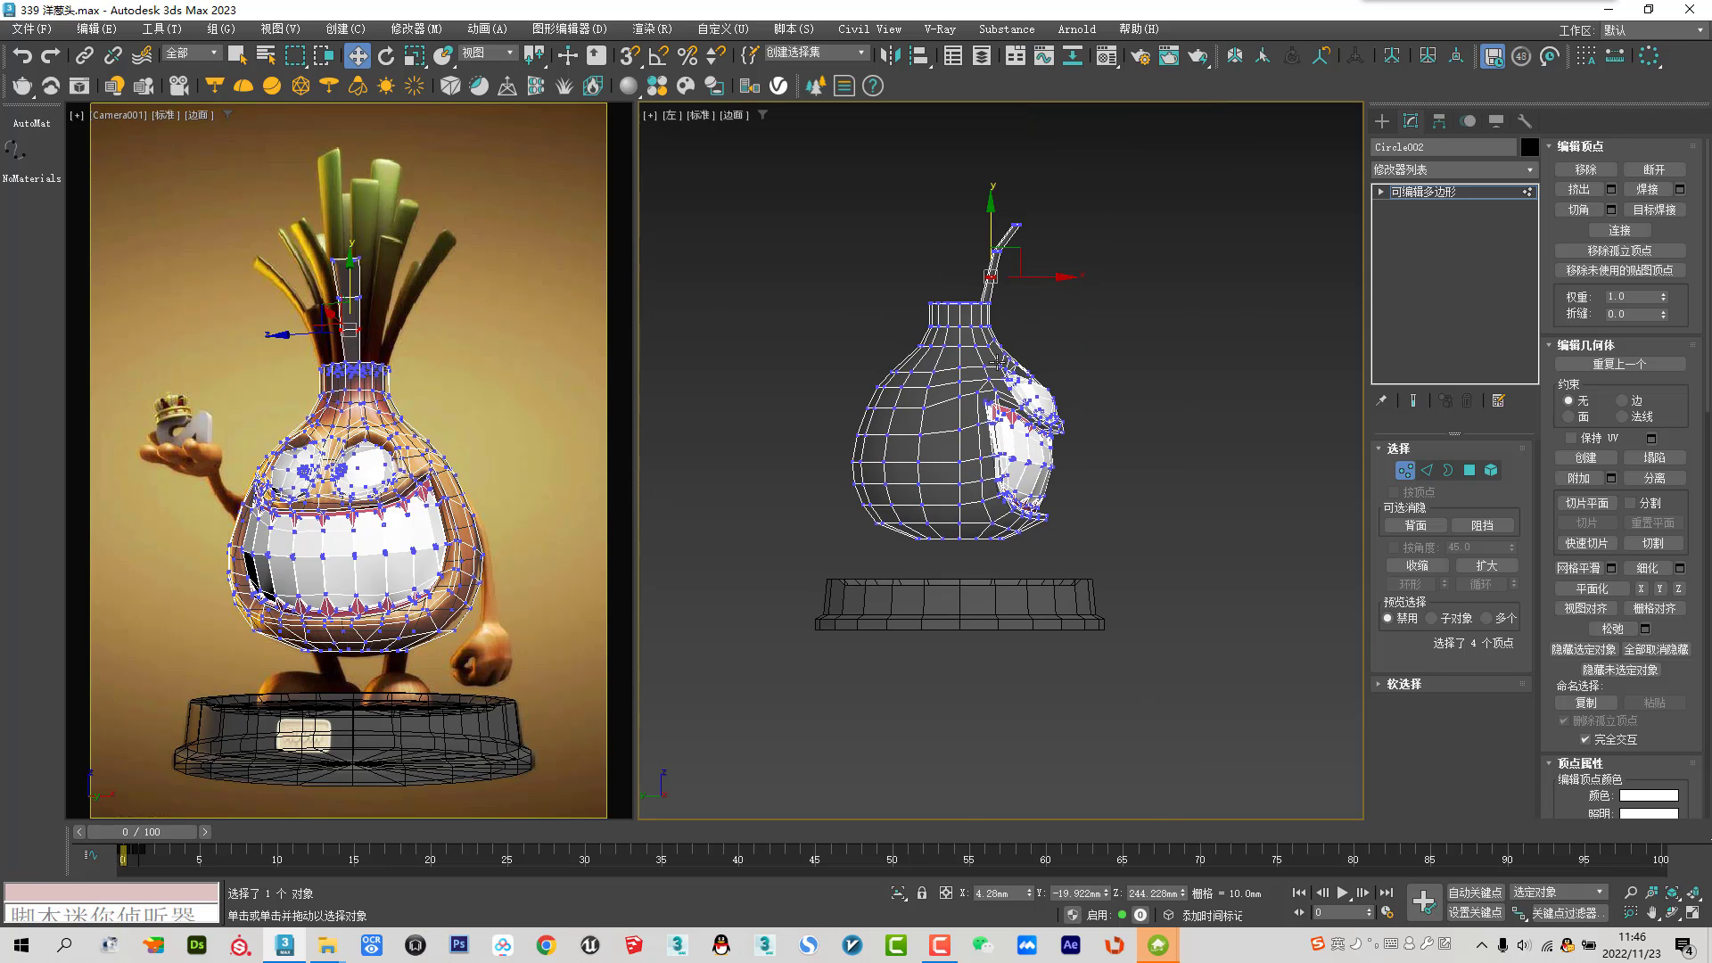
{"action": "left_click_drag", "start_coordinate": [1053, 375], "coordinate": [1030, 376]}
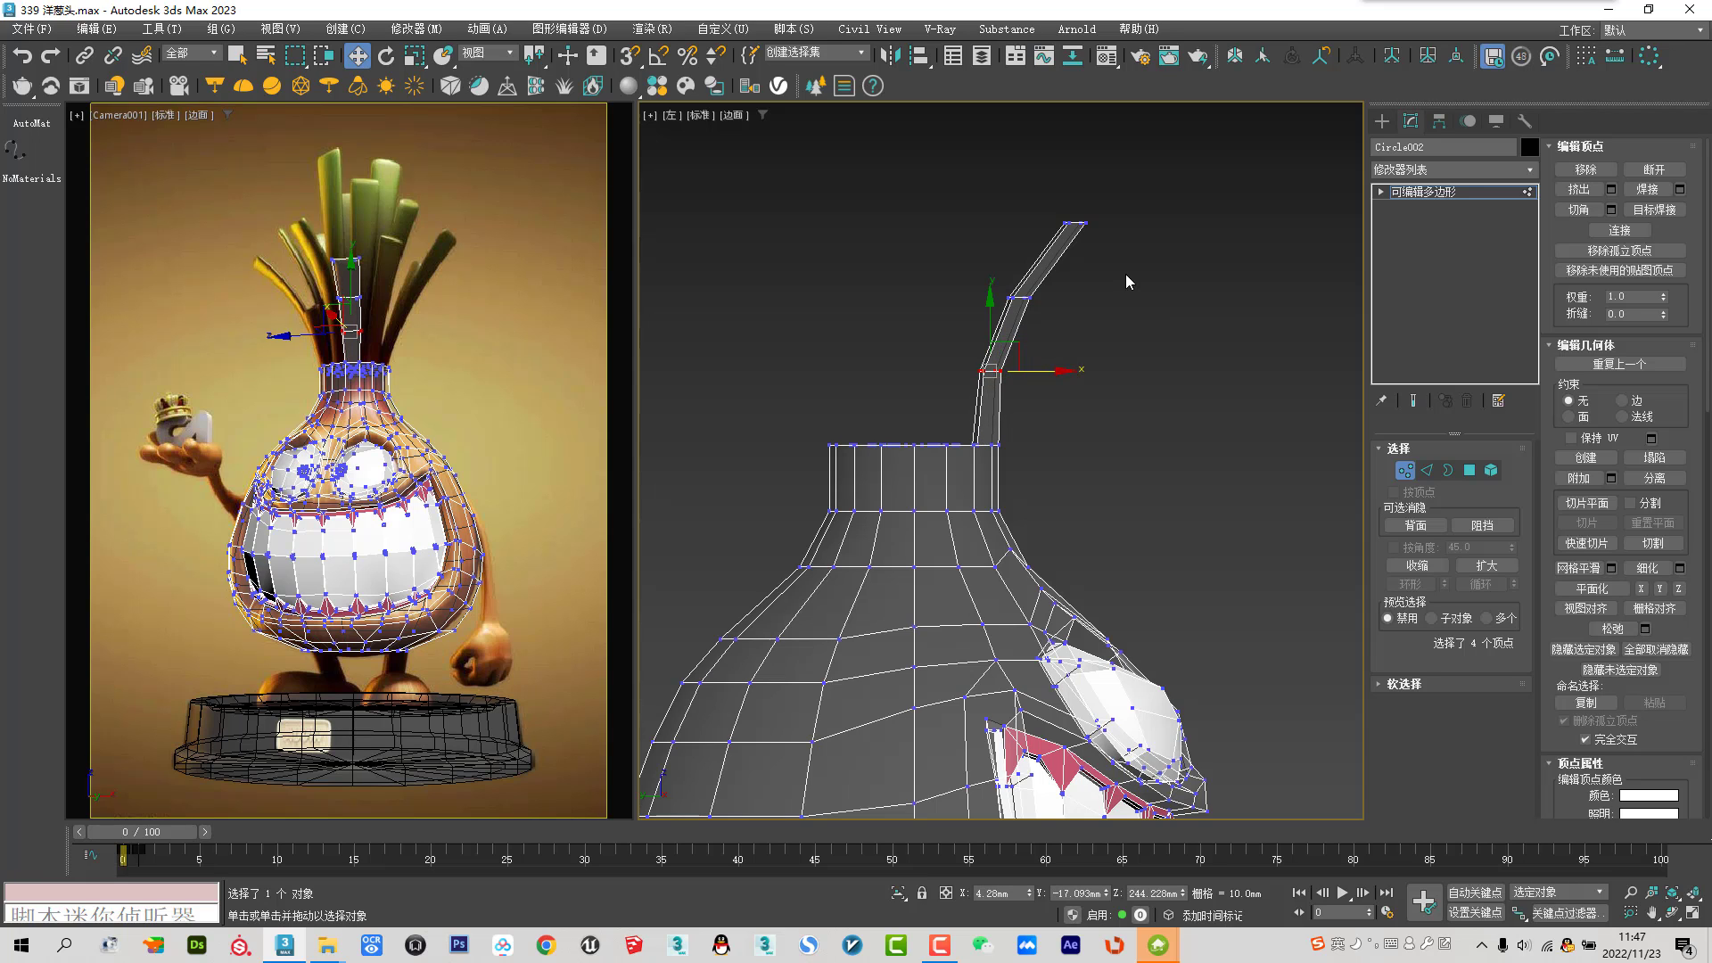
Enlarge the stalk's top face and rotate it to follow the bend
{"action": "left_click", "coordinate": [1470, 470]}
{"action": "left_click", "coordinate": [1044, 263]}
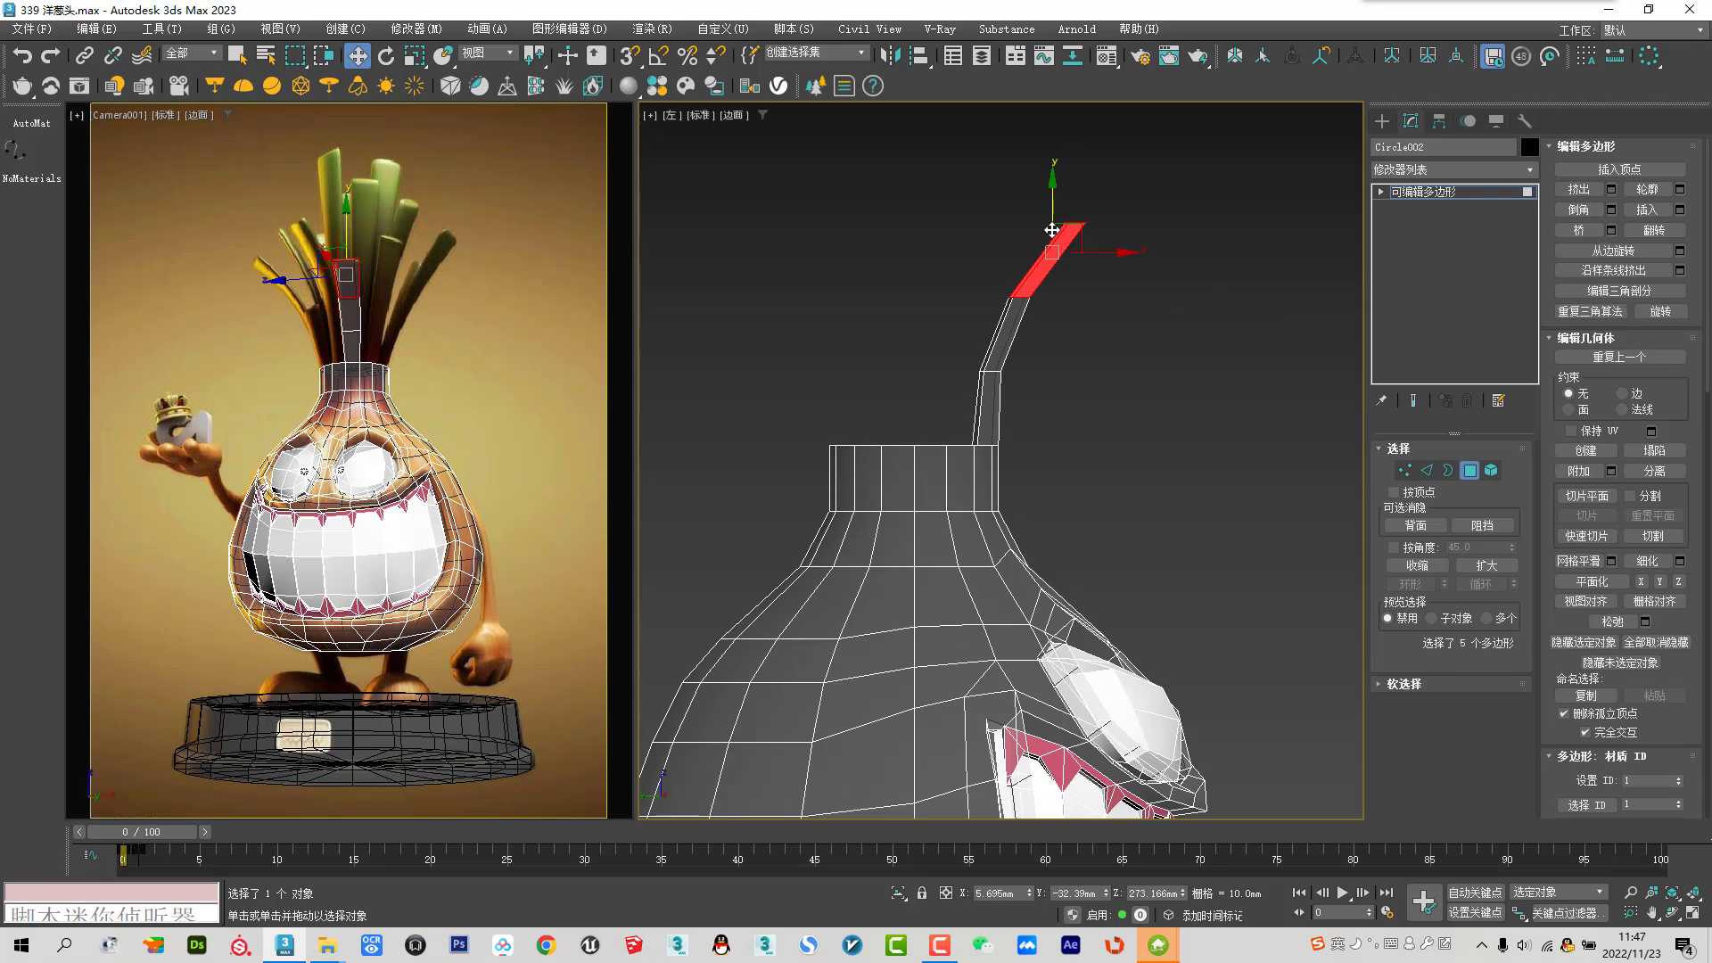
{"action": "right_click", "coordinate": [1105, 257]}
{"action": "left_click", "coordinate": [1125, 291]}
{"action": "left_click_drag", "start_coordinate": [1148, 221], "coordinate": [1159, 221]}
{"action": "right_click", "coordinate": [1123, 224]}
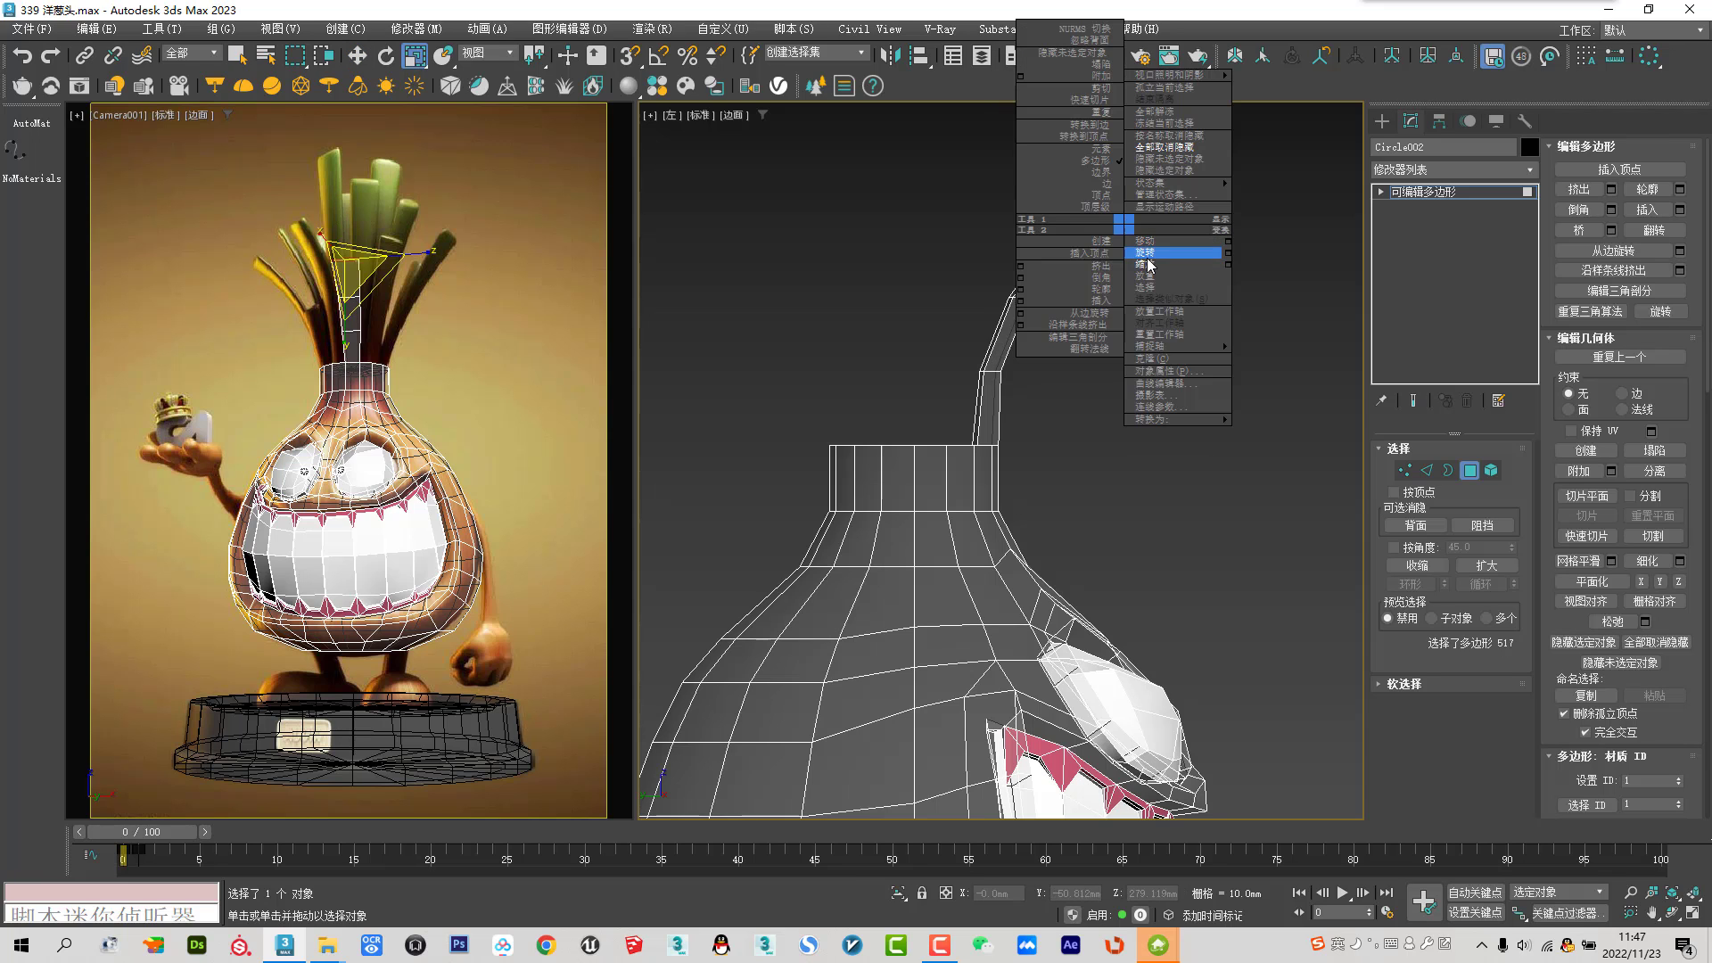
{"action": "left_click", "coordinate": [1147, 253]}
{"action": "left_click_drag", "start_coordinate": [1138, 189], "coordinate": [1158, 226]}
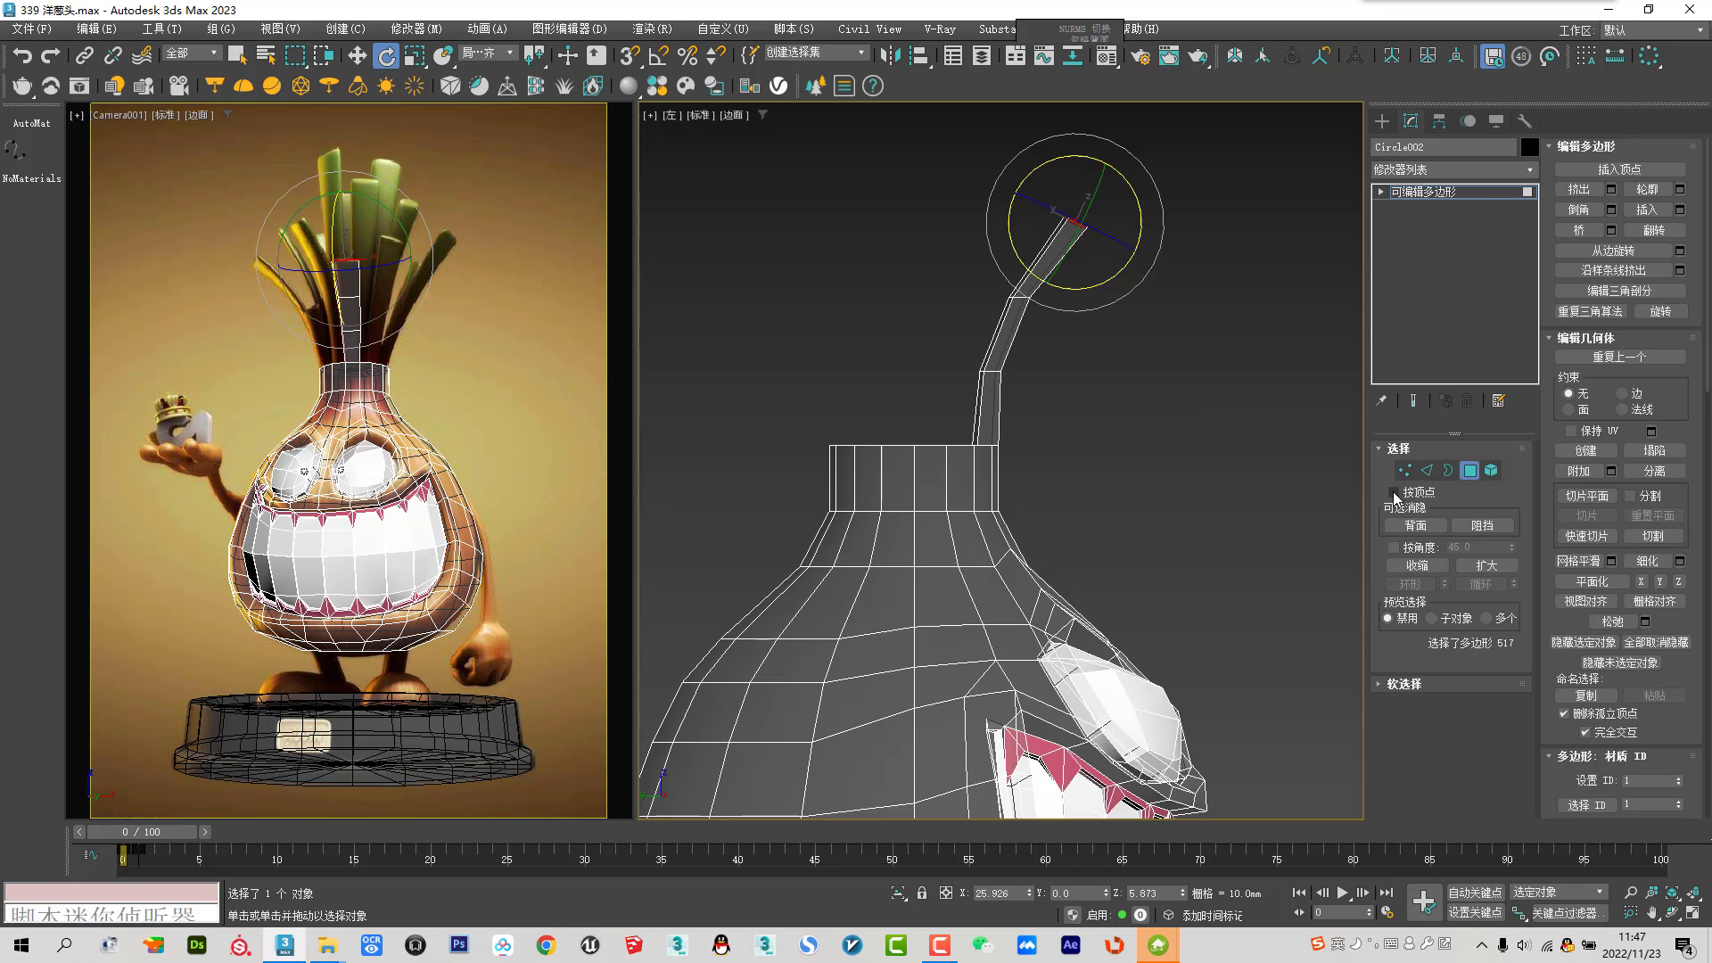
Return to Perspective view and zoom in on the onion's neck
{"action": "key", "text": "p"}
{"action": "scroll", "coordinate": [1158, 452], "scroll_direction": "up", "scroll_amount": 4}
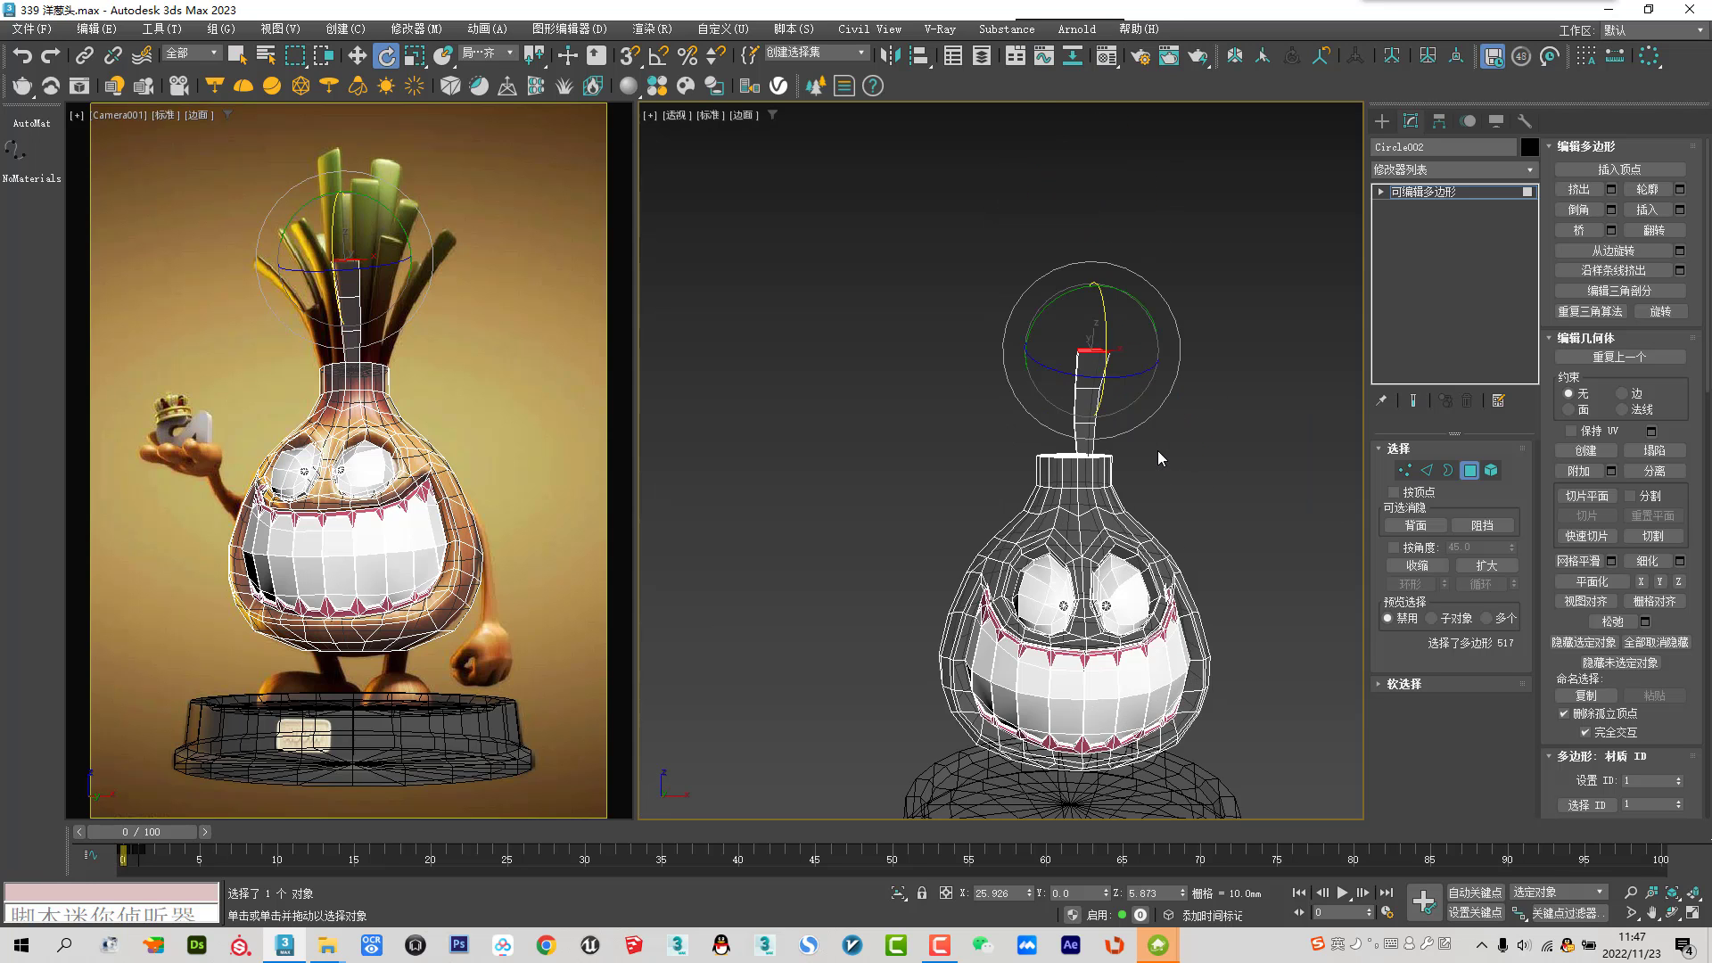
{"action": "scroll", "coordinate": [1162, 433], "scroll_direction": "up", "scroll_amount": 5}
{"action": "right_click", "coordinate": [1215, 398]}
Select a neck-cap face and trial-move it upward, then undo the move
{"action": "left_click", "coordinate": [1231, 417]}
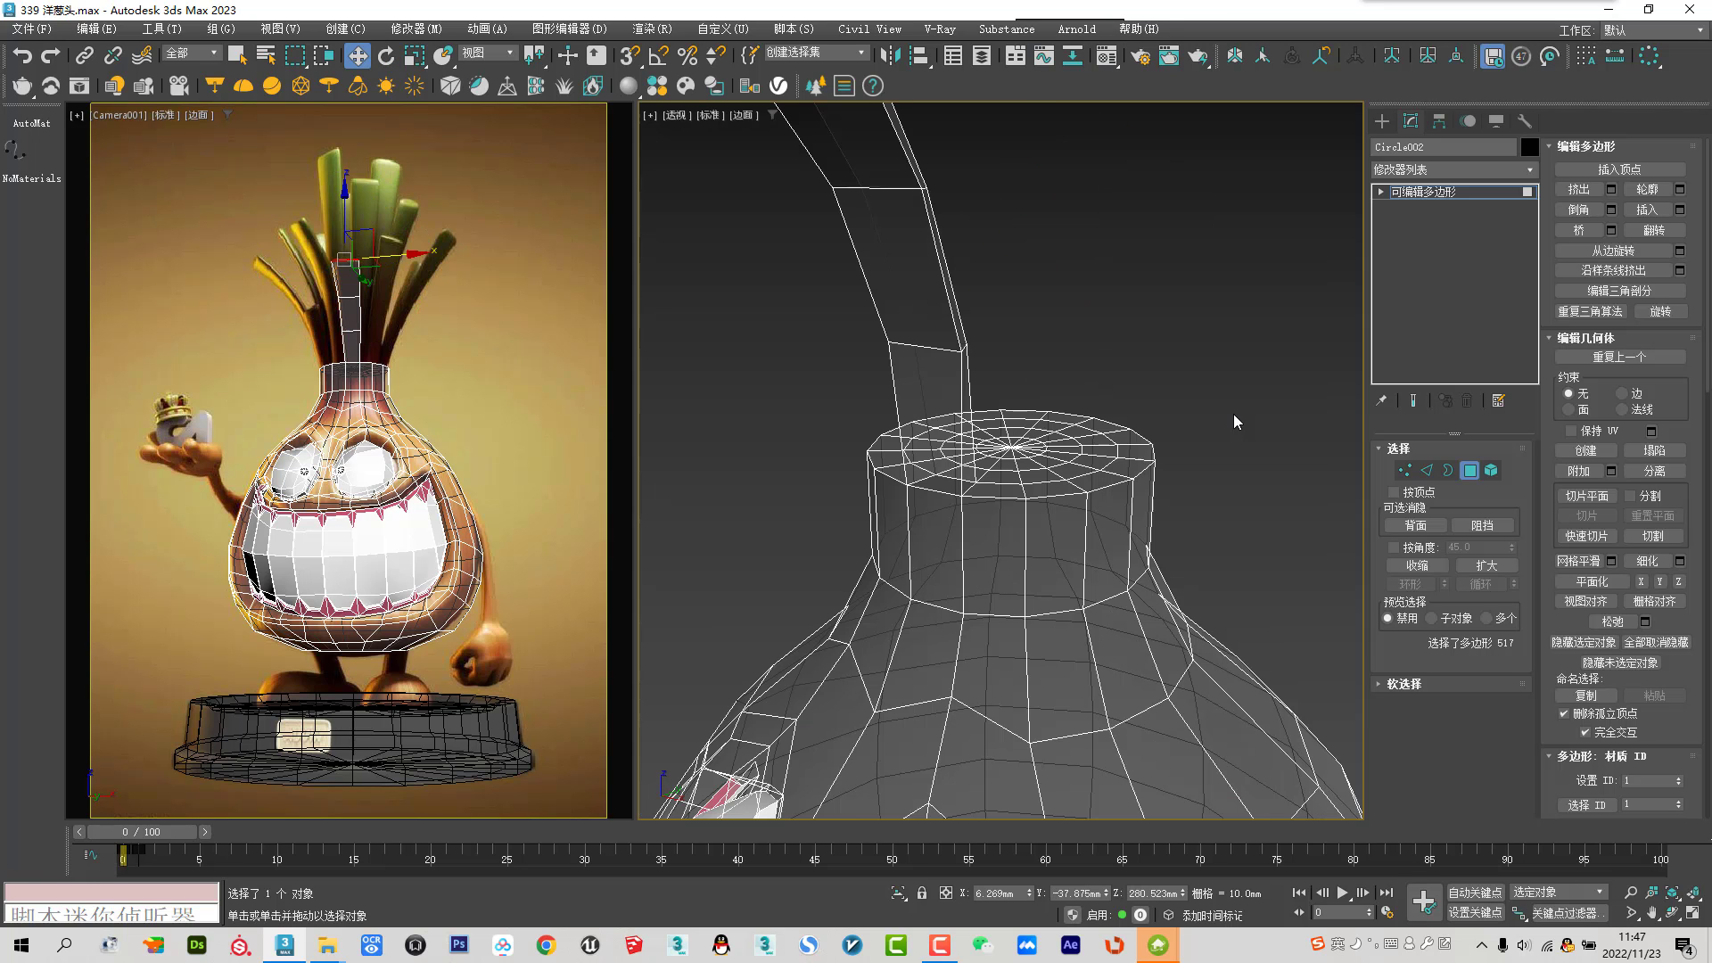
{"action": "left_click", "coordinate": [984, 494]}
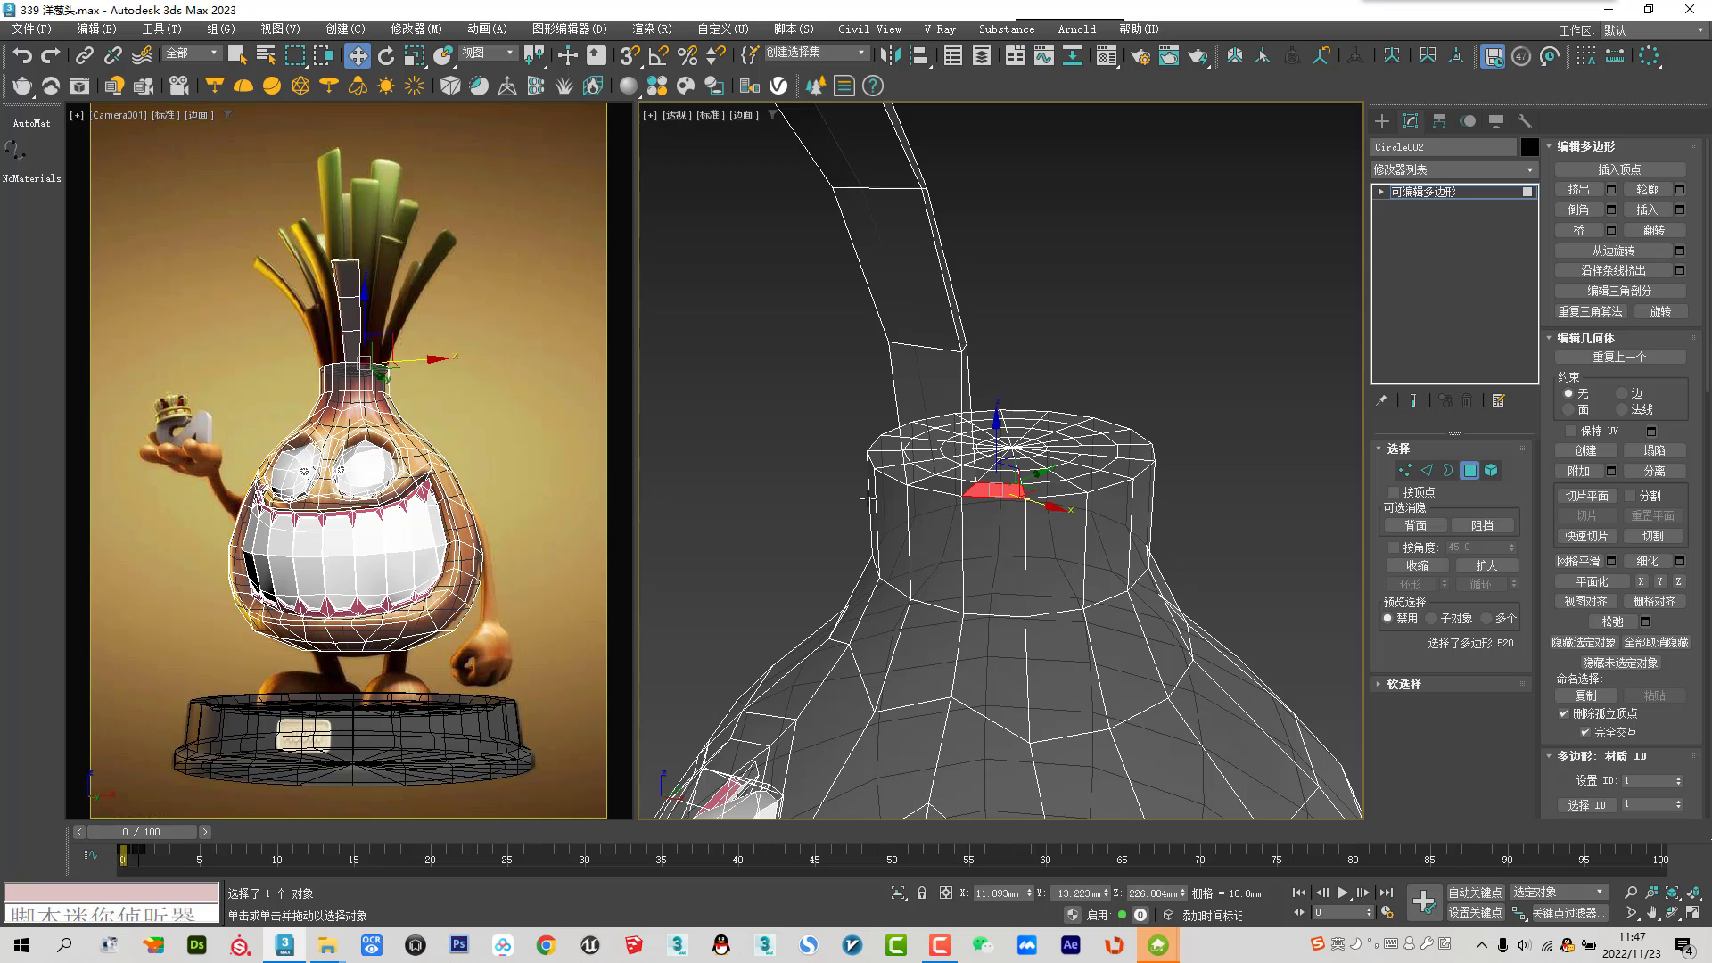
{"action": "middle_click_drag", "start_coordinate": [1032, 470], "coordinate": [999, 424], "text": "alt"}
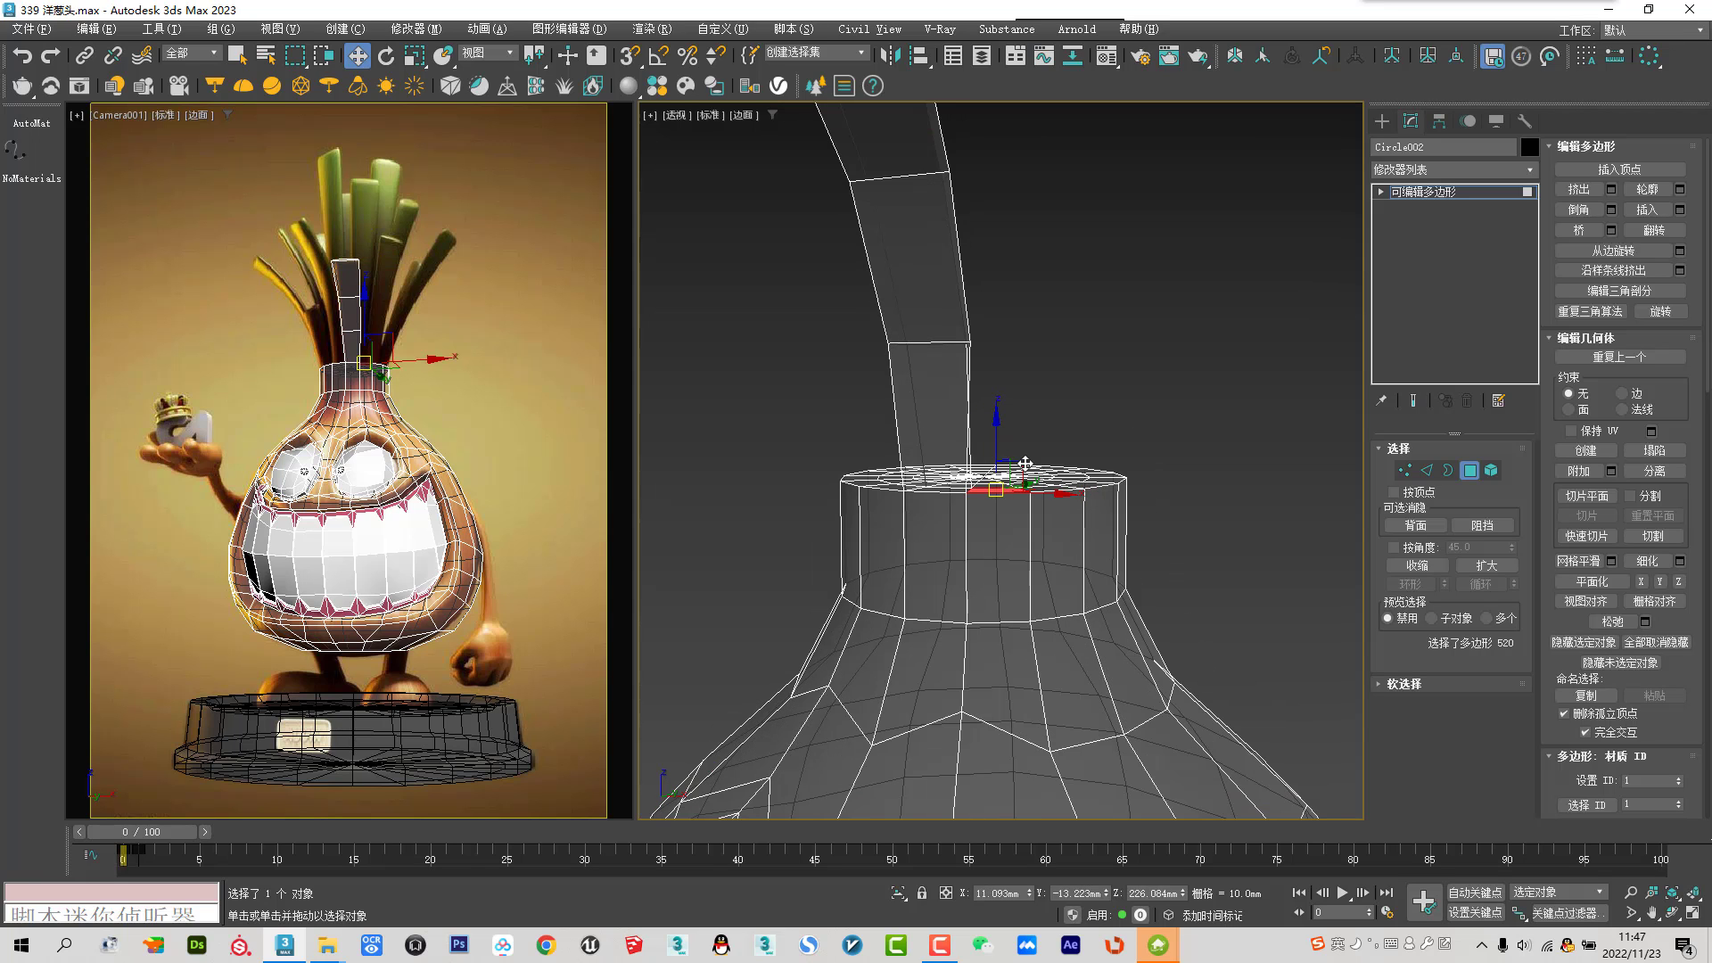
{"action": "mouse_move", "coordinate": [999, 424]}
{"action": "left_mouse_down", "text": "shift"}
{"action": "mouse_move", "coordinate": [1023, 246]}
{"action": "mouse_move", "coordinate": [1108, 280]}
{"action": "left_mouse_up", "text": "shift"}
{"action": "key", "text": "ctrl+z"}
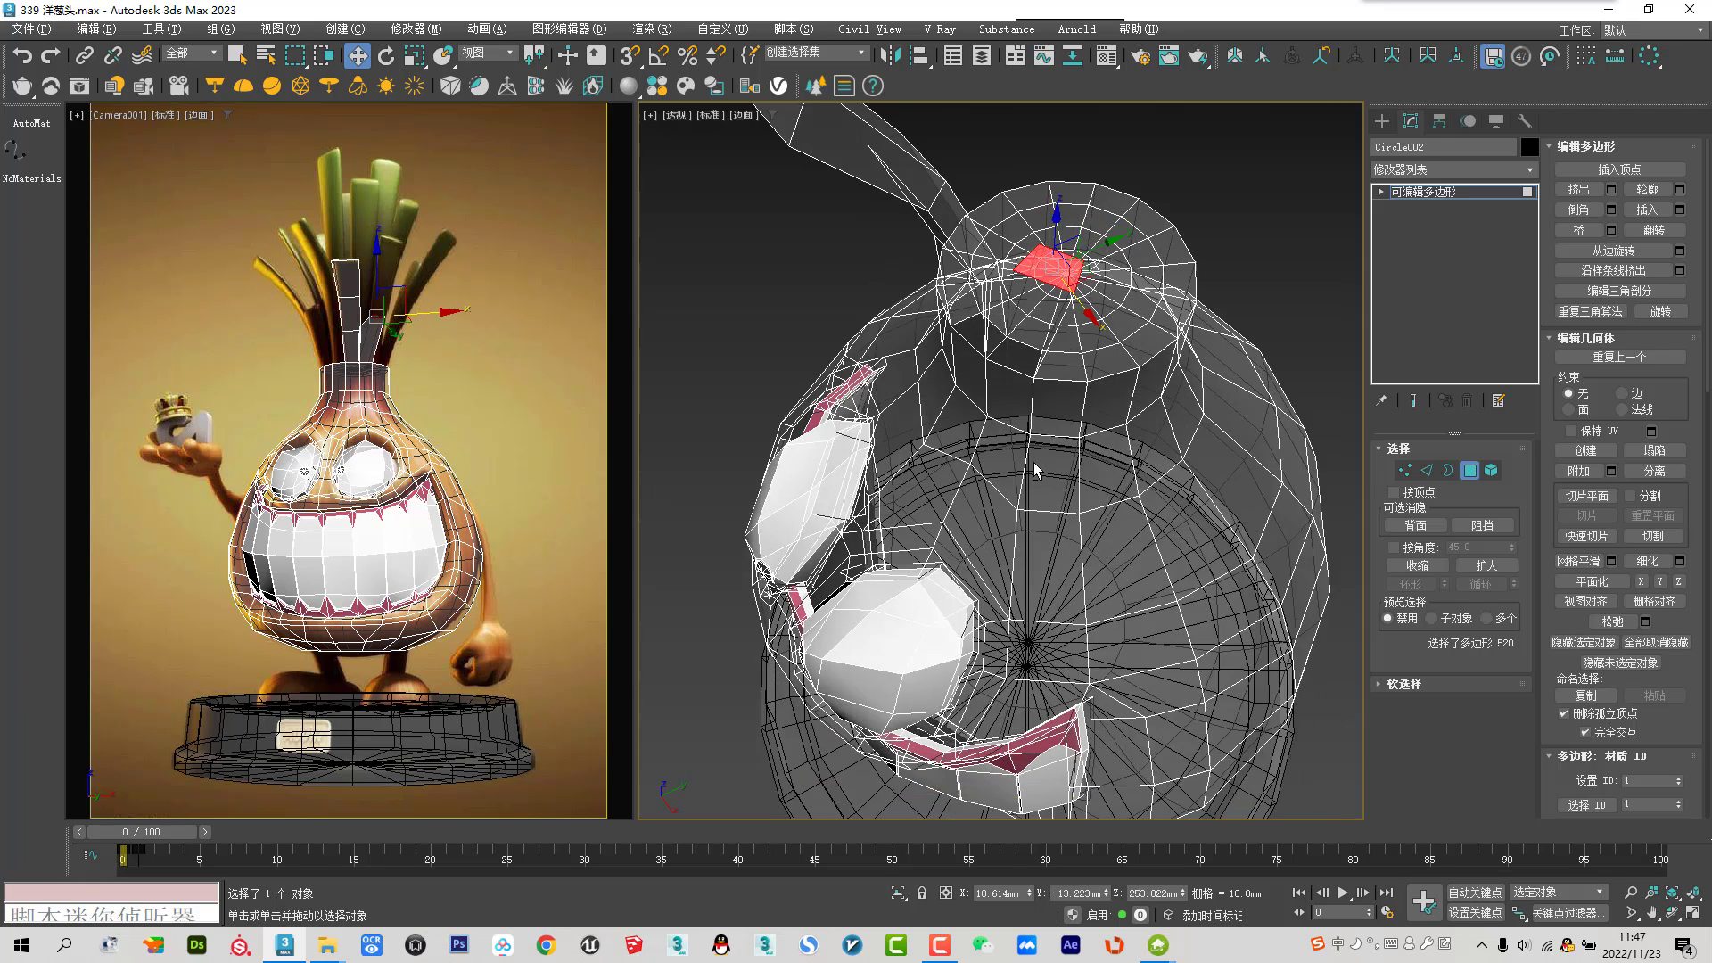
{"action": "middle_click_drag", "start_coordinate": [1090, 361], "coordinate": [985, 389], "text": "alt"}
{"action": "mouse_move", "coordinate": [1046, 379]}
{"action": "middle_mouse_down", "text": "alt"}
{"action": "mouse_move", "coordinate": [956, 397]}
{"action": "mouse_move", "coordinate": [1029, 441]}
{"action": "middle_mouse_up", "text": "alt"}
{"action": "key", "text": "ctrl+z"}
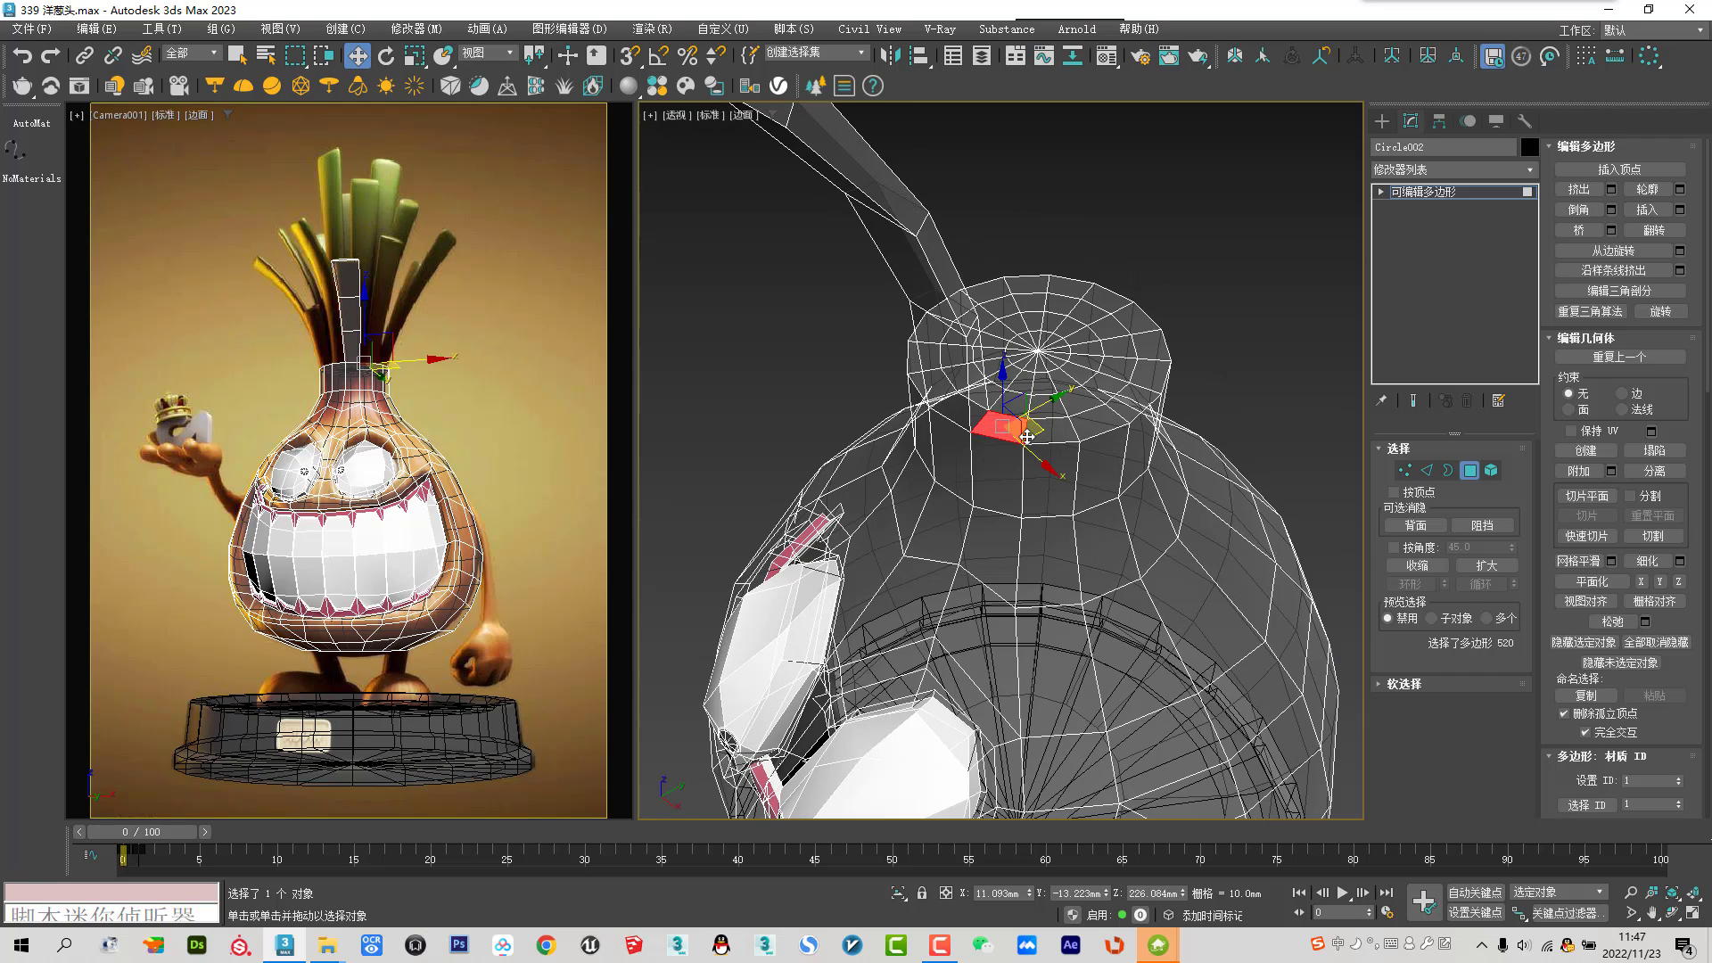
{"action": "scroll", "coordinate": [997, 444], "scroll_direction": "up", "scroll_amount": 1}
{"action": "scroll", "coordinate": [985, 412], "scroll_direction": "up", "scroll_amount": 1}
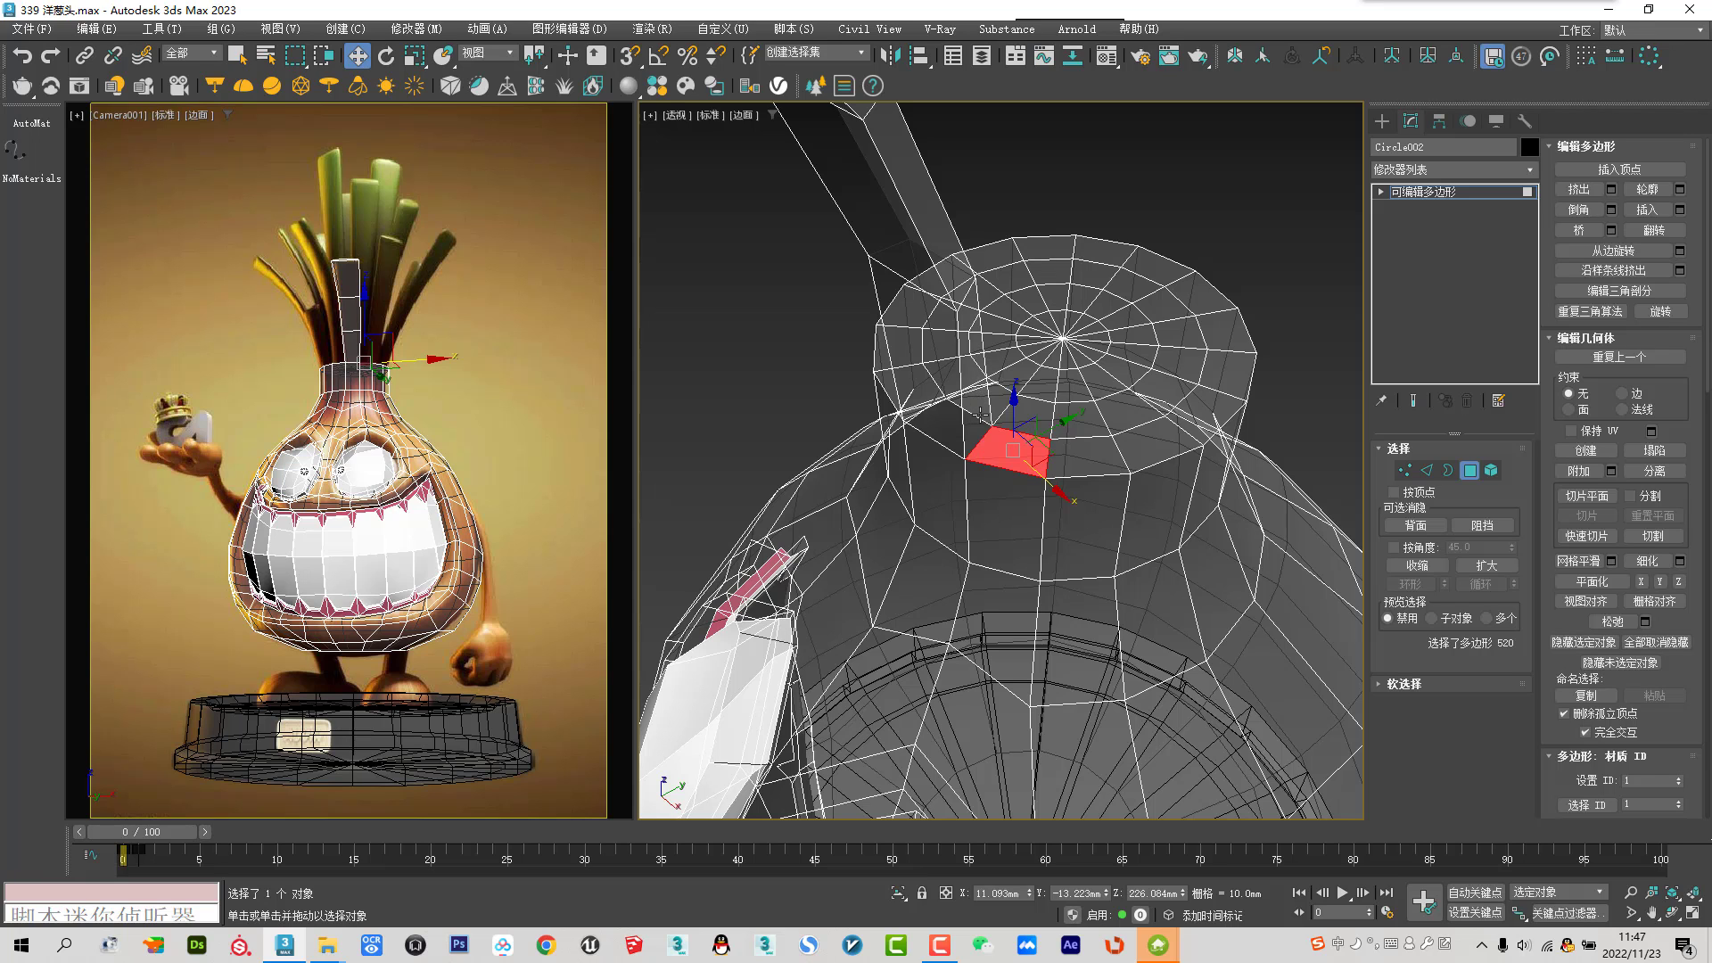
Bevel the selected neck-cap face upward into a short column
{"action": "left_click", "coordinate": [1578, 209]}
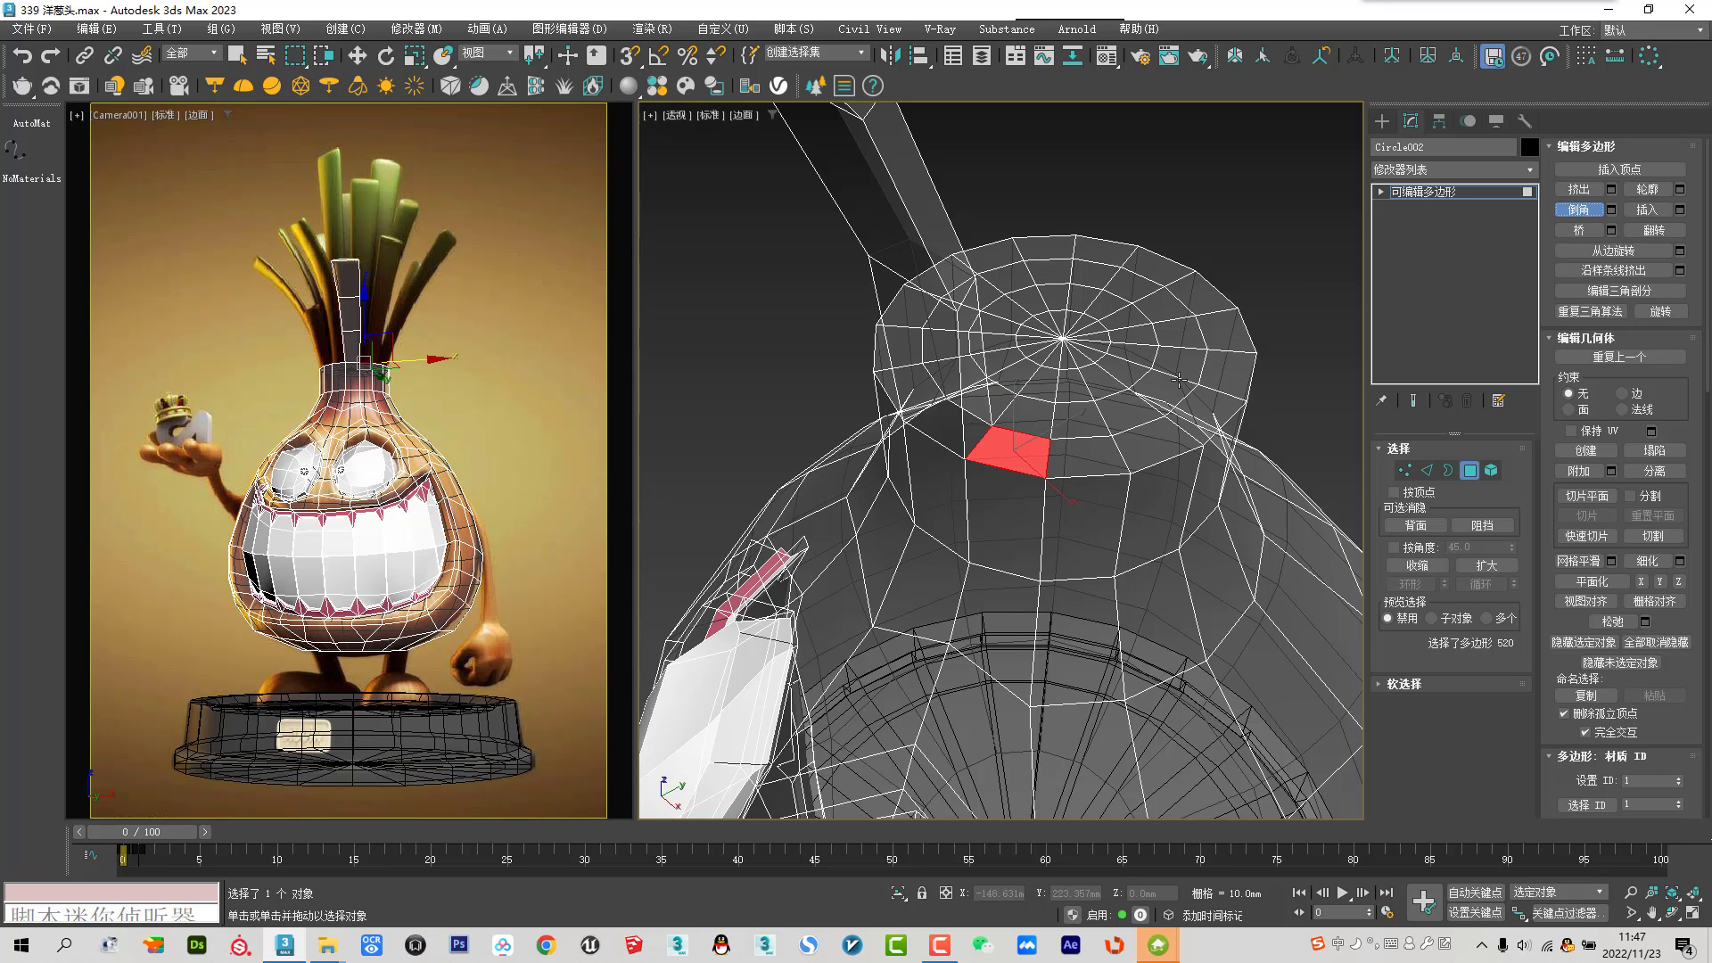
{"action": "scroll", "coordinate": [1034, 484], "scroll_direction": "up", "scroll_amount": 1}
{"action": "key", "text": "w"}
{"action": "middle_click_drag", "start_coordinate": [1008, 419], "coordinate": [796, 338], "text": "alt"}
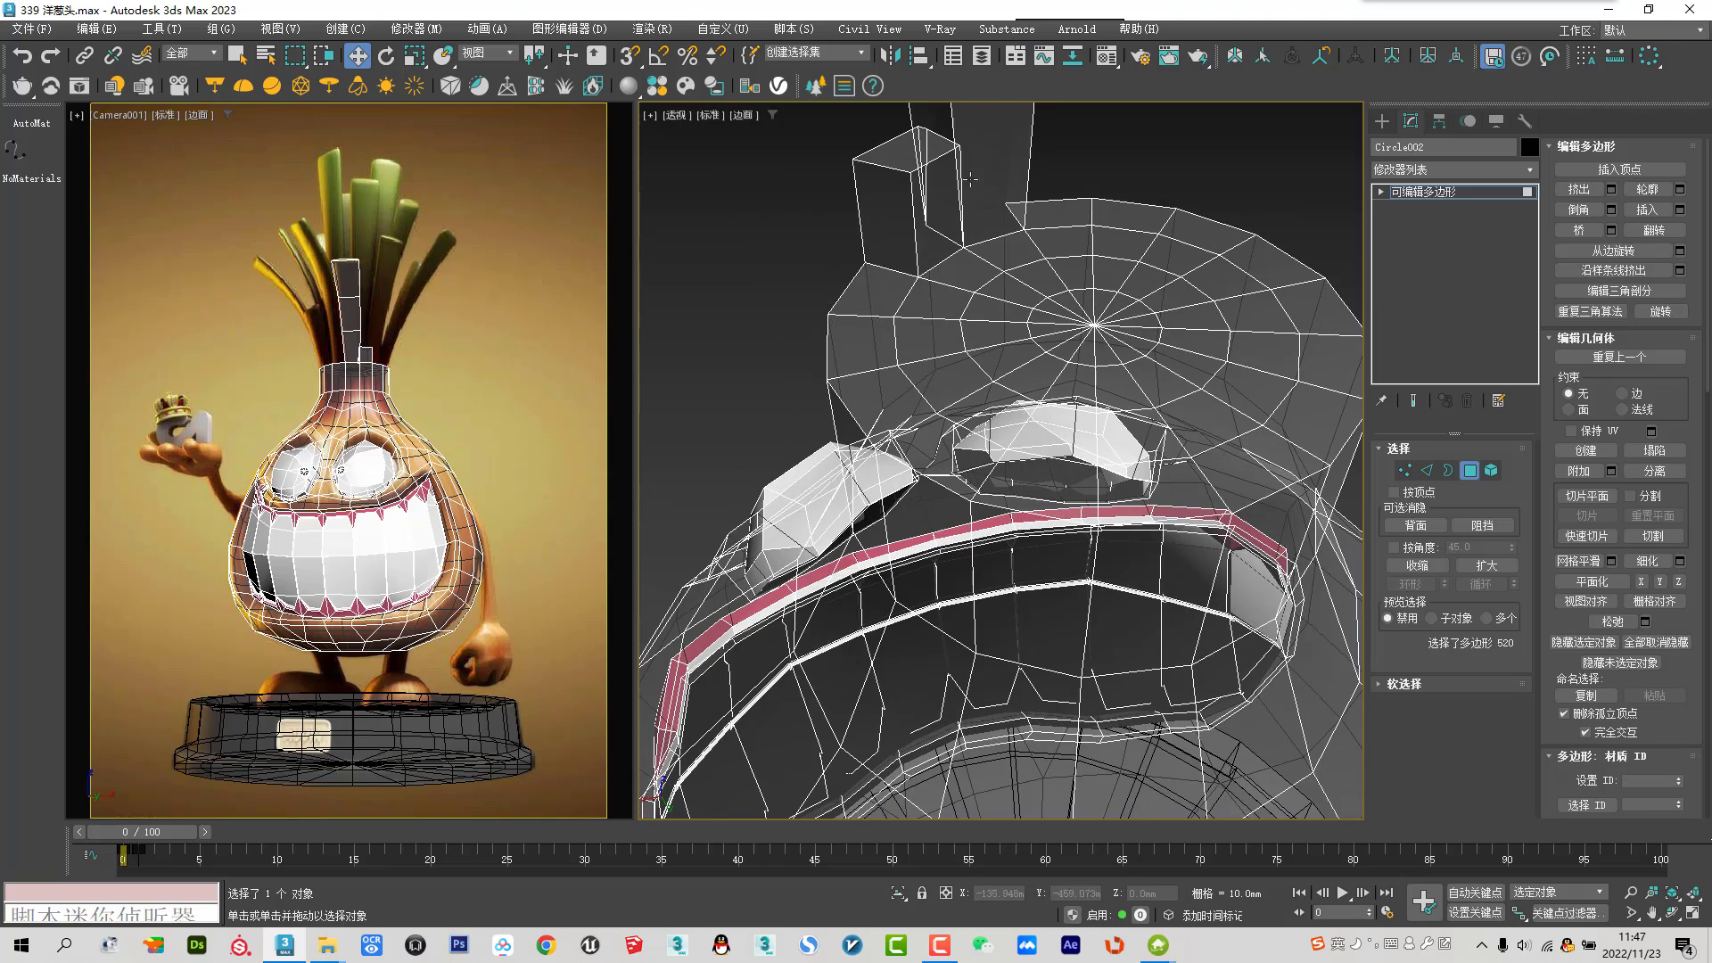
{"action": "middle_click_drag", "start_coordinate": [958, 228], "coordinate": [1079, 238], "text": "alt"}
{"action": "left_click", "coordinate": [993, 273]}
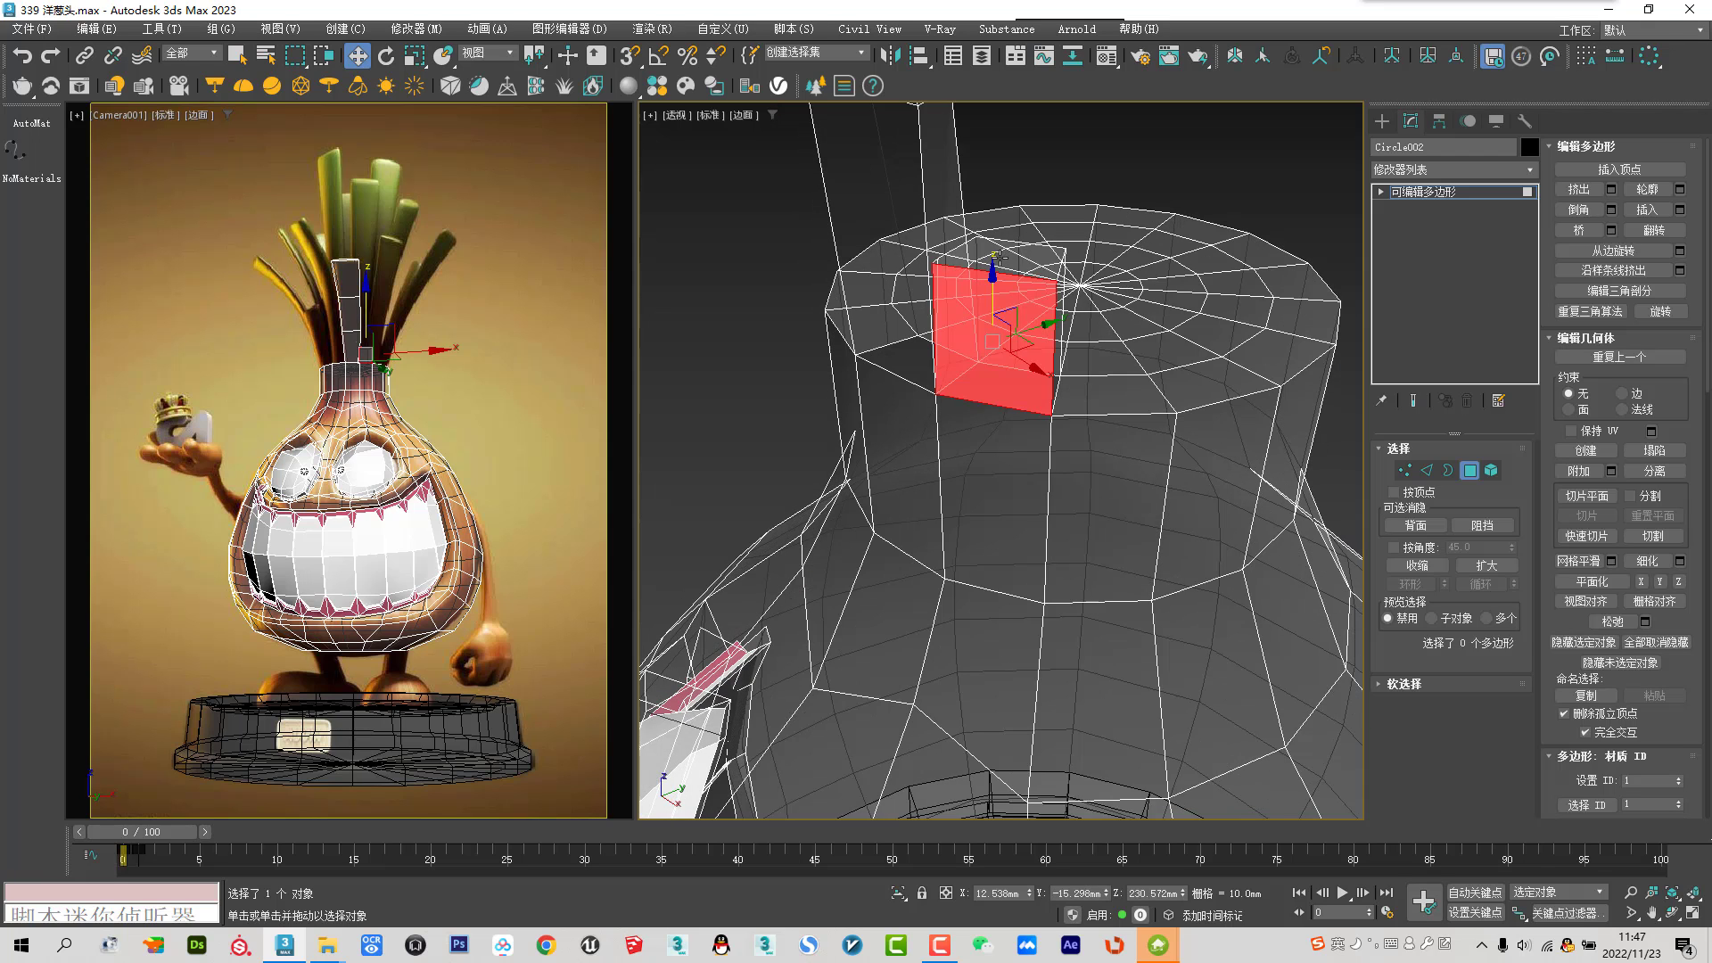
{"action": "left_click", "coordinate": [1027, 262]}
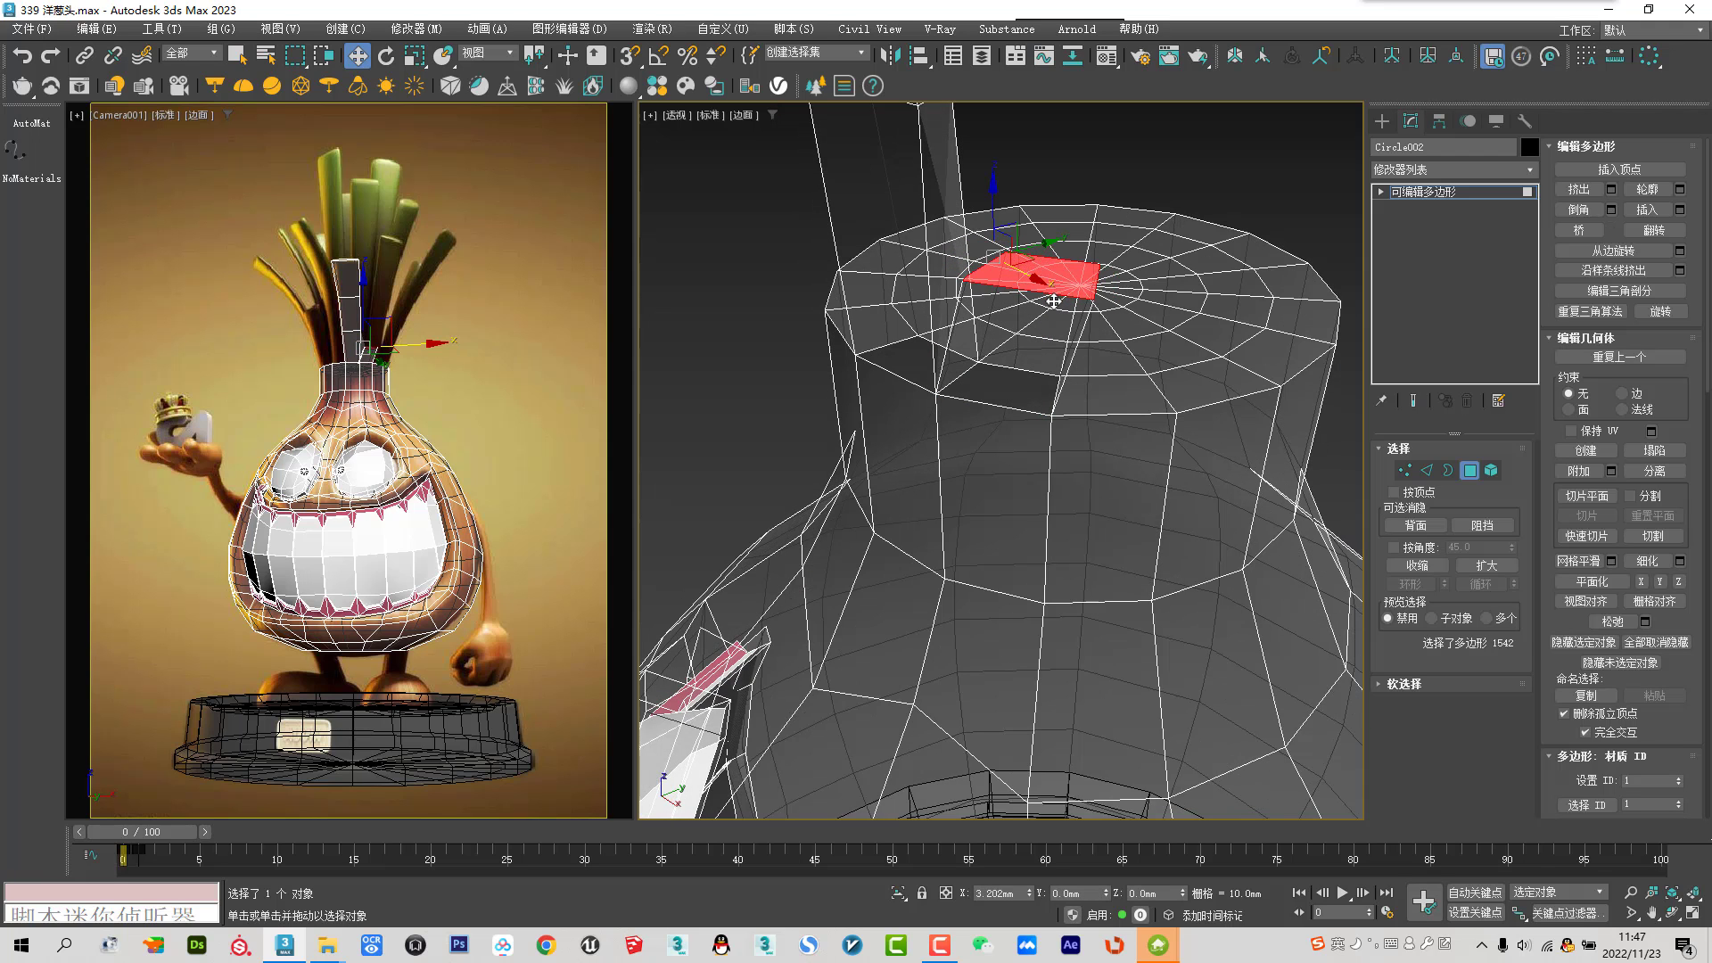
{"action": "key", "text": "ctrl+z"}
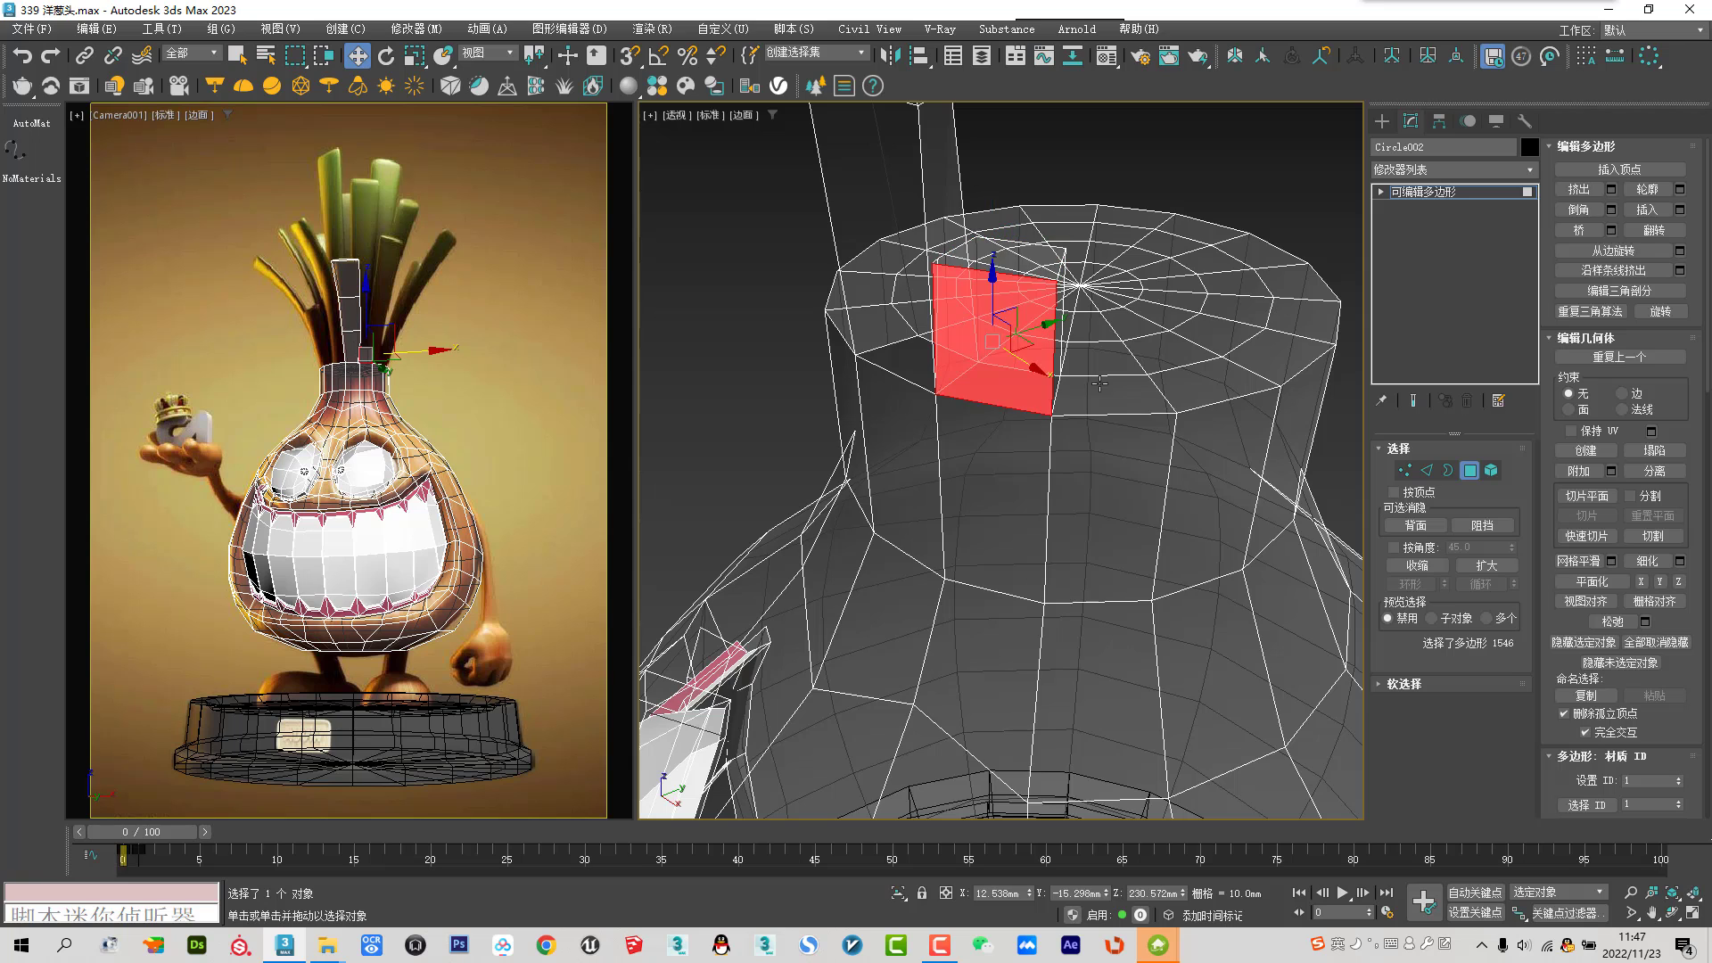
{"action": "key", "text": "shift+z"}
{"action": "key", "text": "ctrl+z"}
{"action": "key", "text": "ctrl+z"}
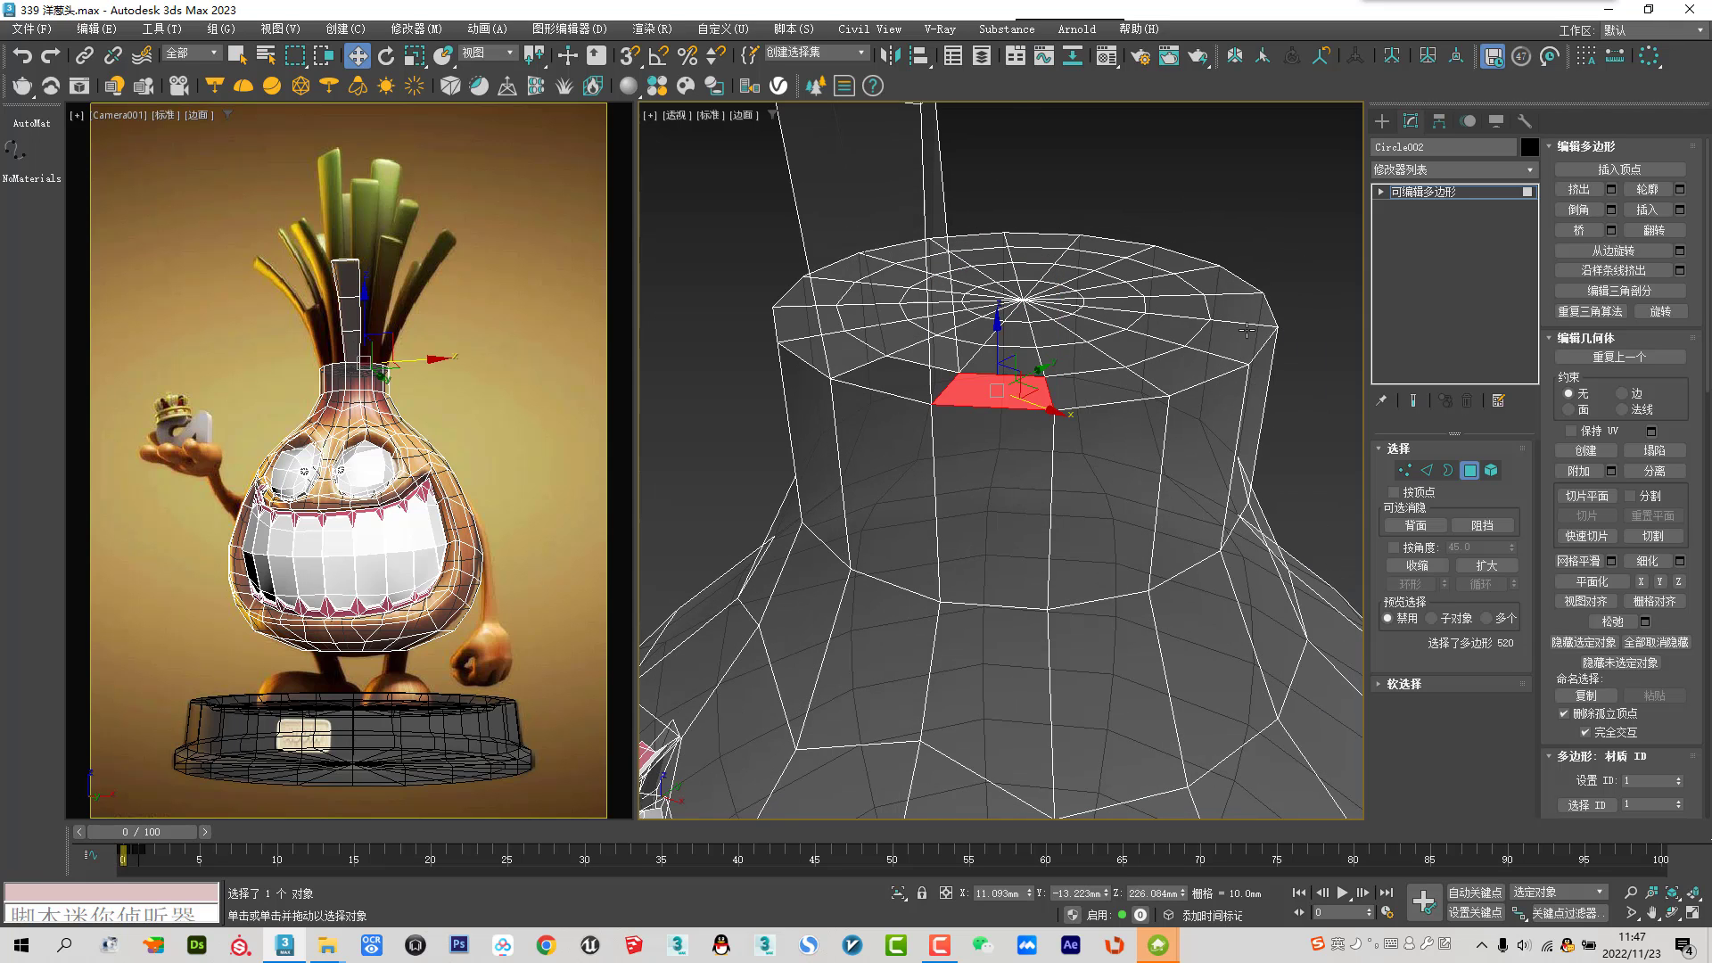
{"action": "left_click", "coordinate": [1580, 210]}
{"action": "left_click_drag", "start_coordinate": [979, 380], "coordinate": [978, 319]}
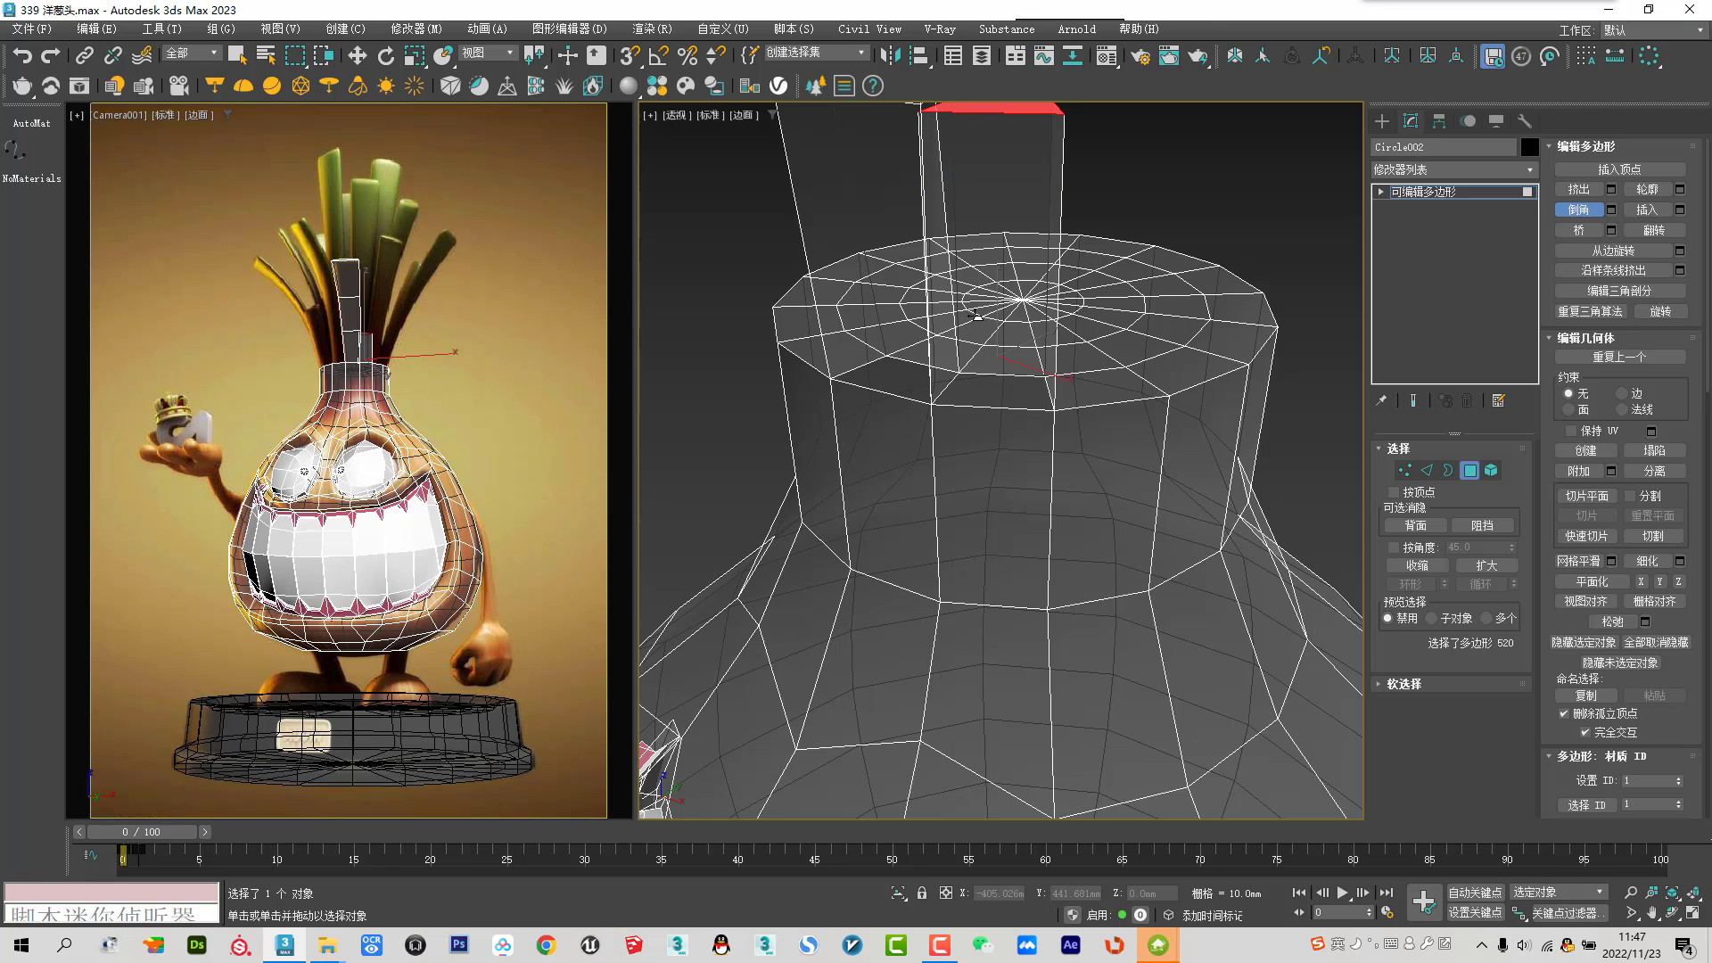
Slide the beveled face sideways across the cap in Local reference
{"action": "key", "text": "w"}
{"action": "mouse_move", "coordinate": [996, 309]}
{"action": "middle_mouse_down", "text": "alt"}
{"action": "mouse_move", "coordinate": [981, 393]}
{"action": "mouse_move", "coordinate": [963, 339]}
{"action": "middle_mouse_up", "text": "alt"}
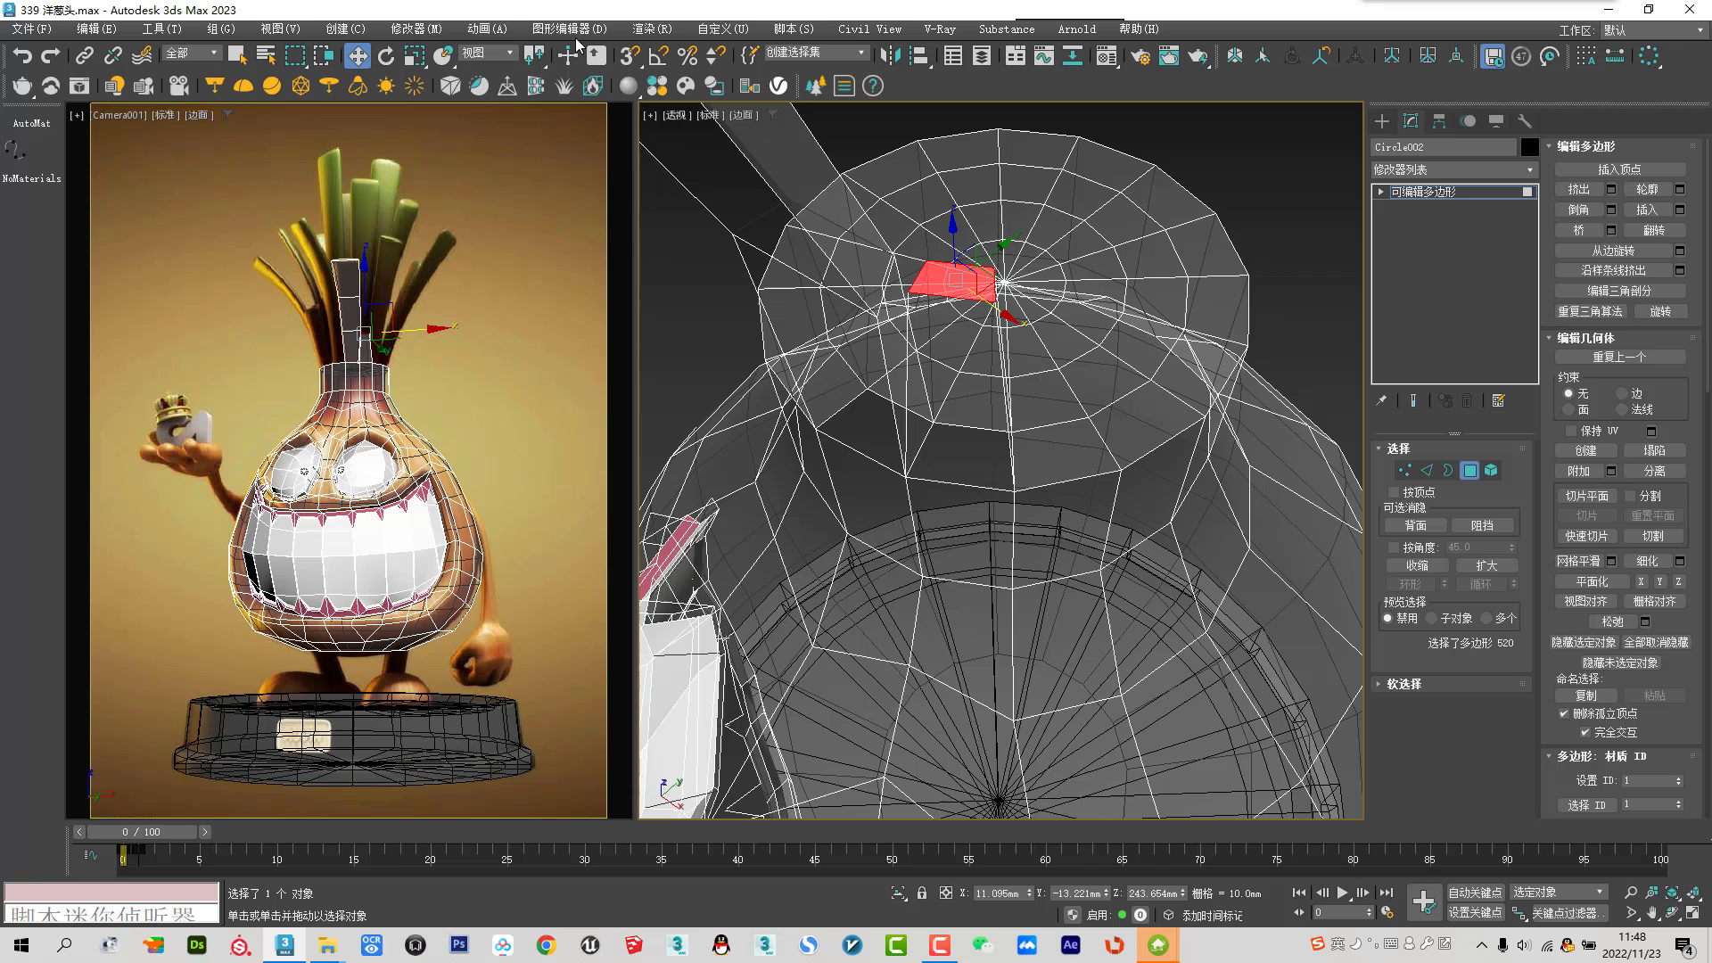
{"action": "left_click", "coordinate": [501, 55]}
{"action": "left_click", "coordinate": [500, 156]}
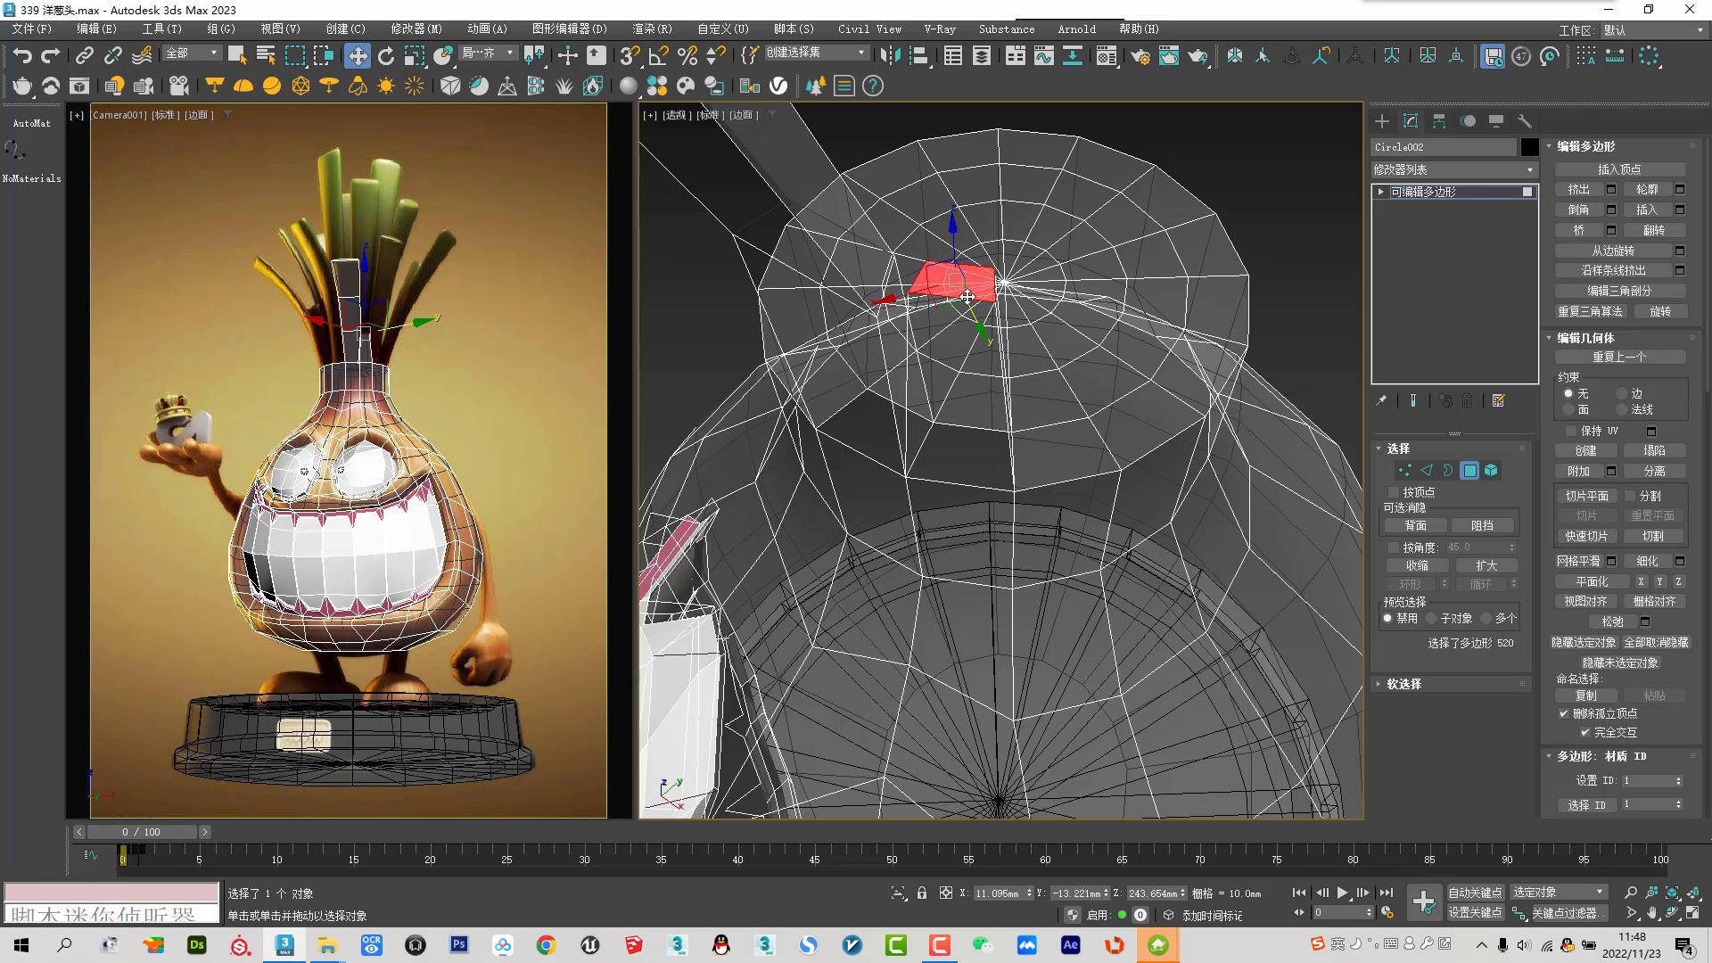
{"action": "middle_click_drag", "start_coordinate": [949, 305], "coordinate": [950, 304], "text": "alt"}
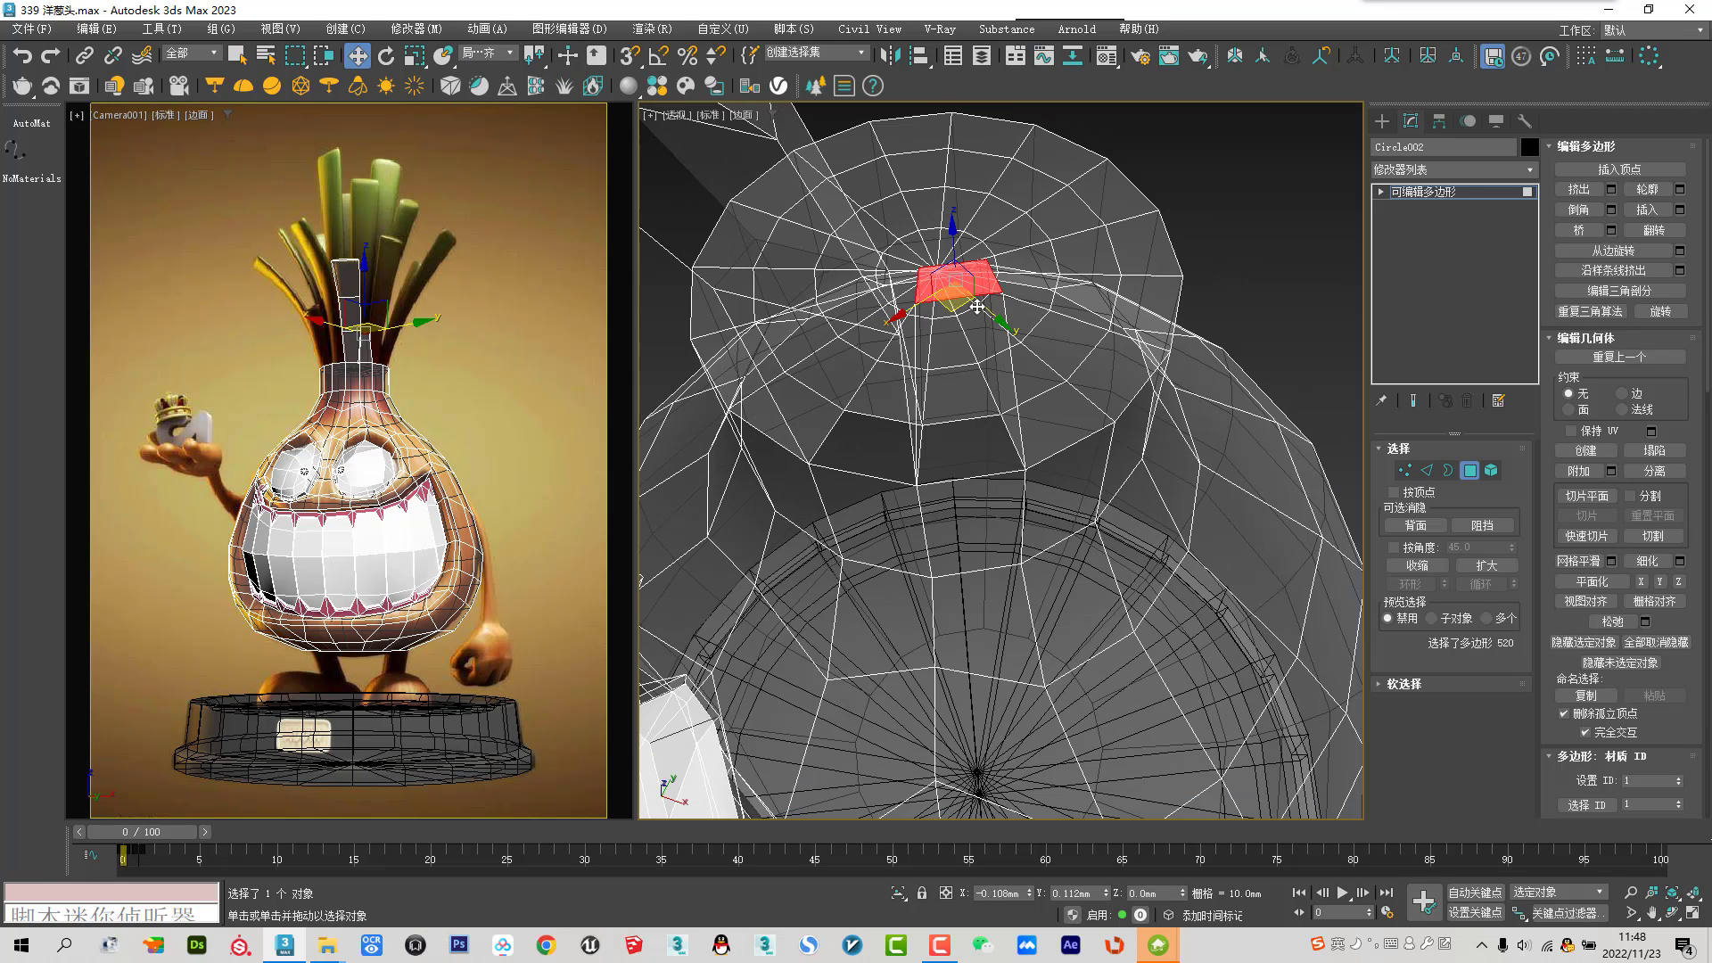
{"action": "left_click_drag", "start_coordinate": [978, 307], "coordinate": [1041, 311]}
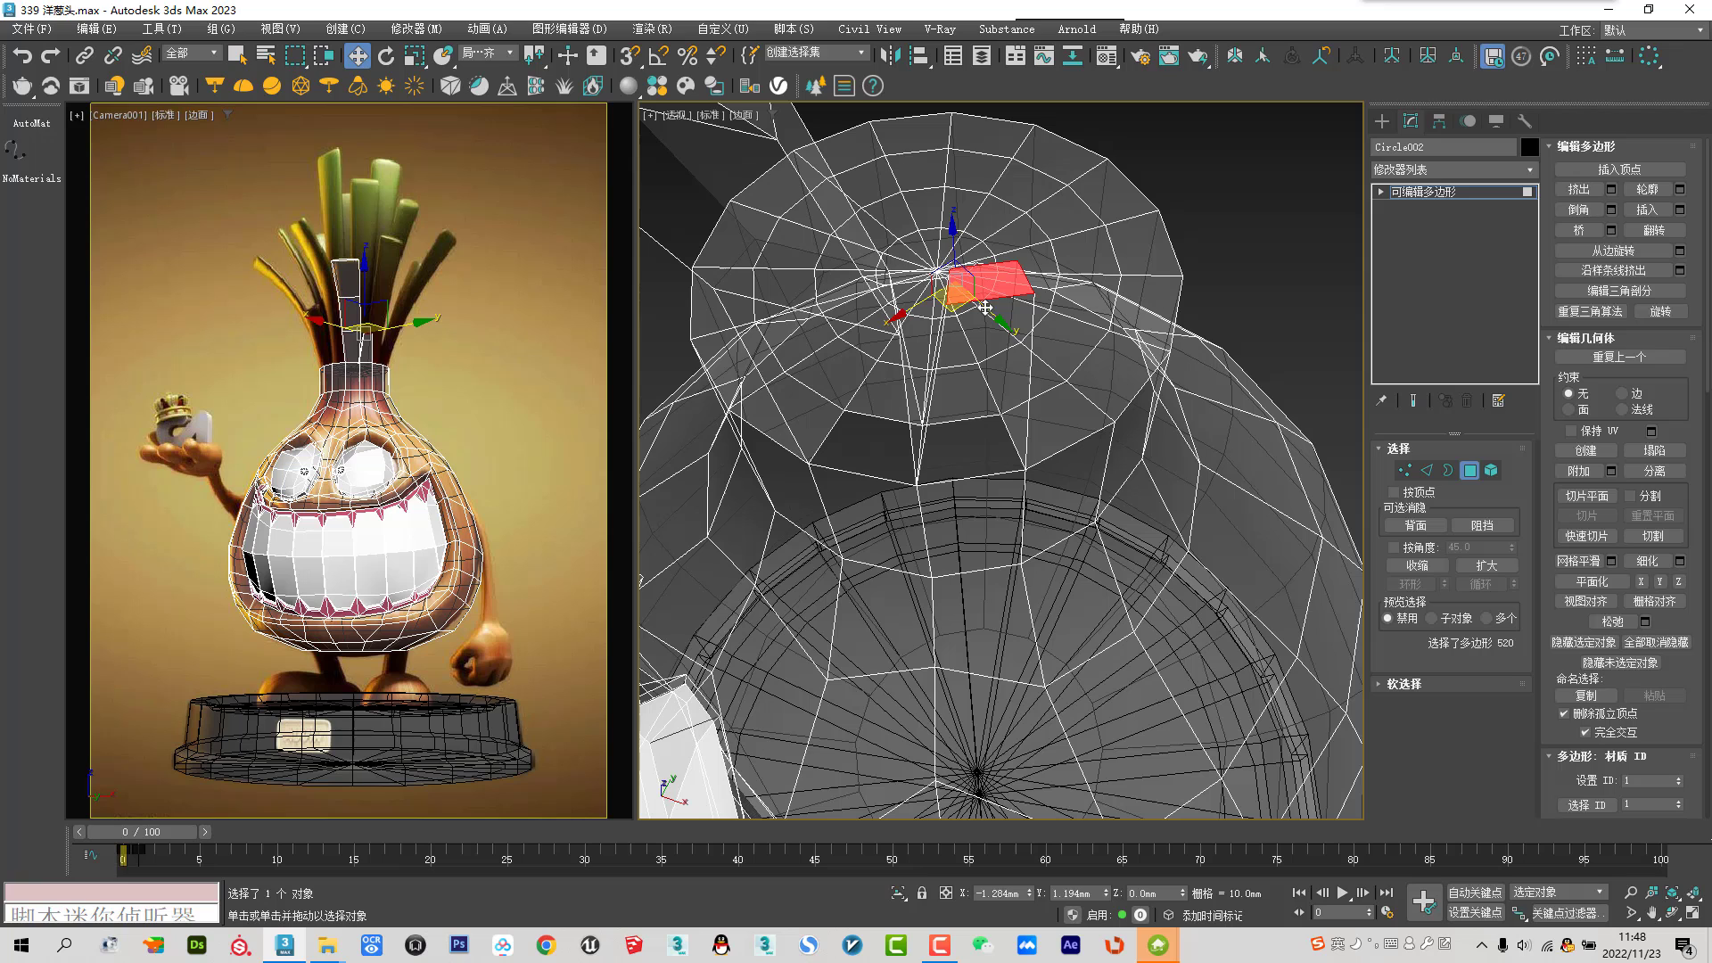
Scale the beveled face along X to 177% in Screen reference
{"action": "right_click", "coordinate": [1041, 311]}
{"action": "left_click", "coordinate": [1072, 316]}
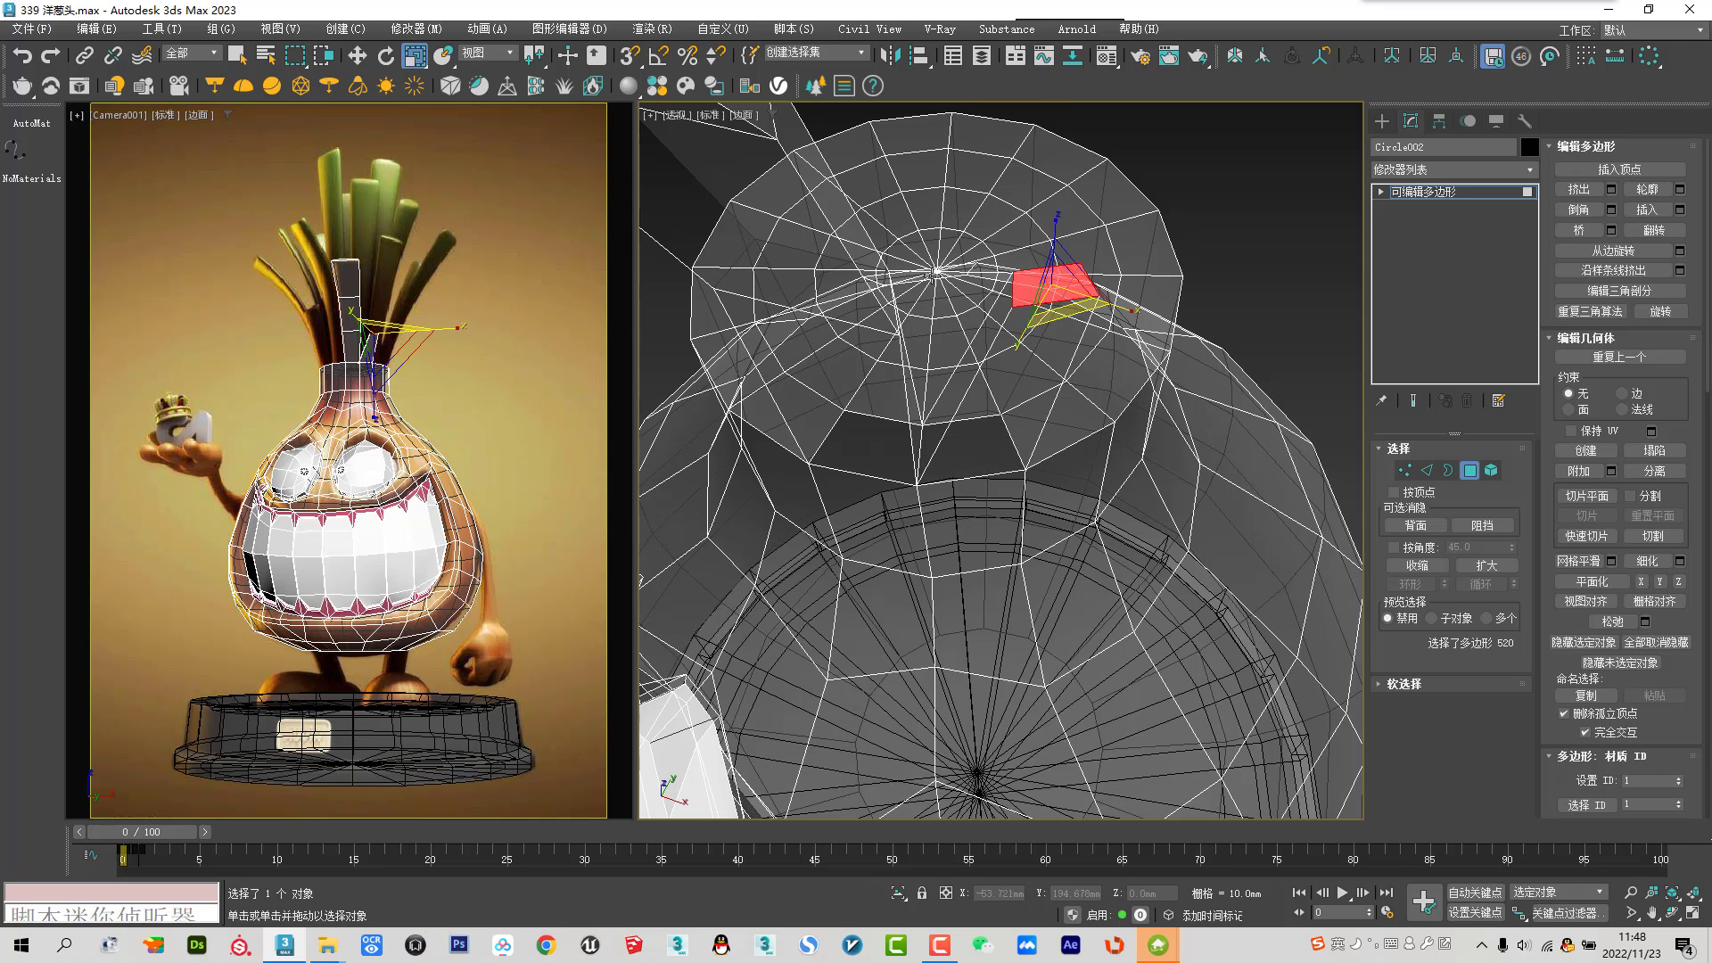
{"action": "left_click", "coordinate": [510, 53]}
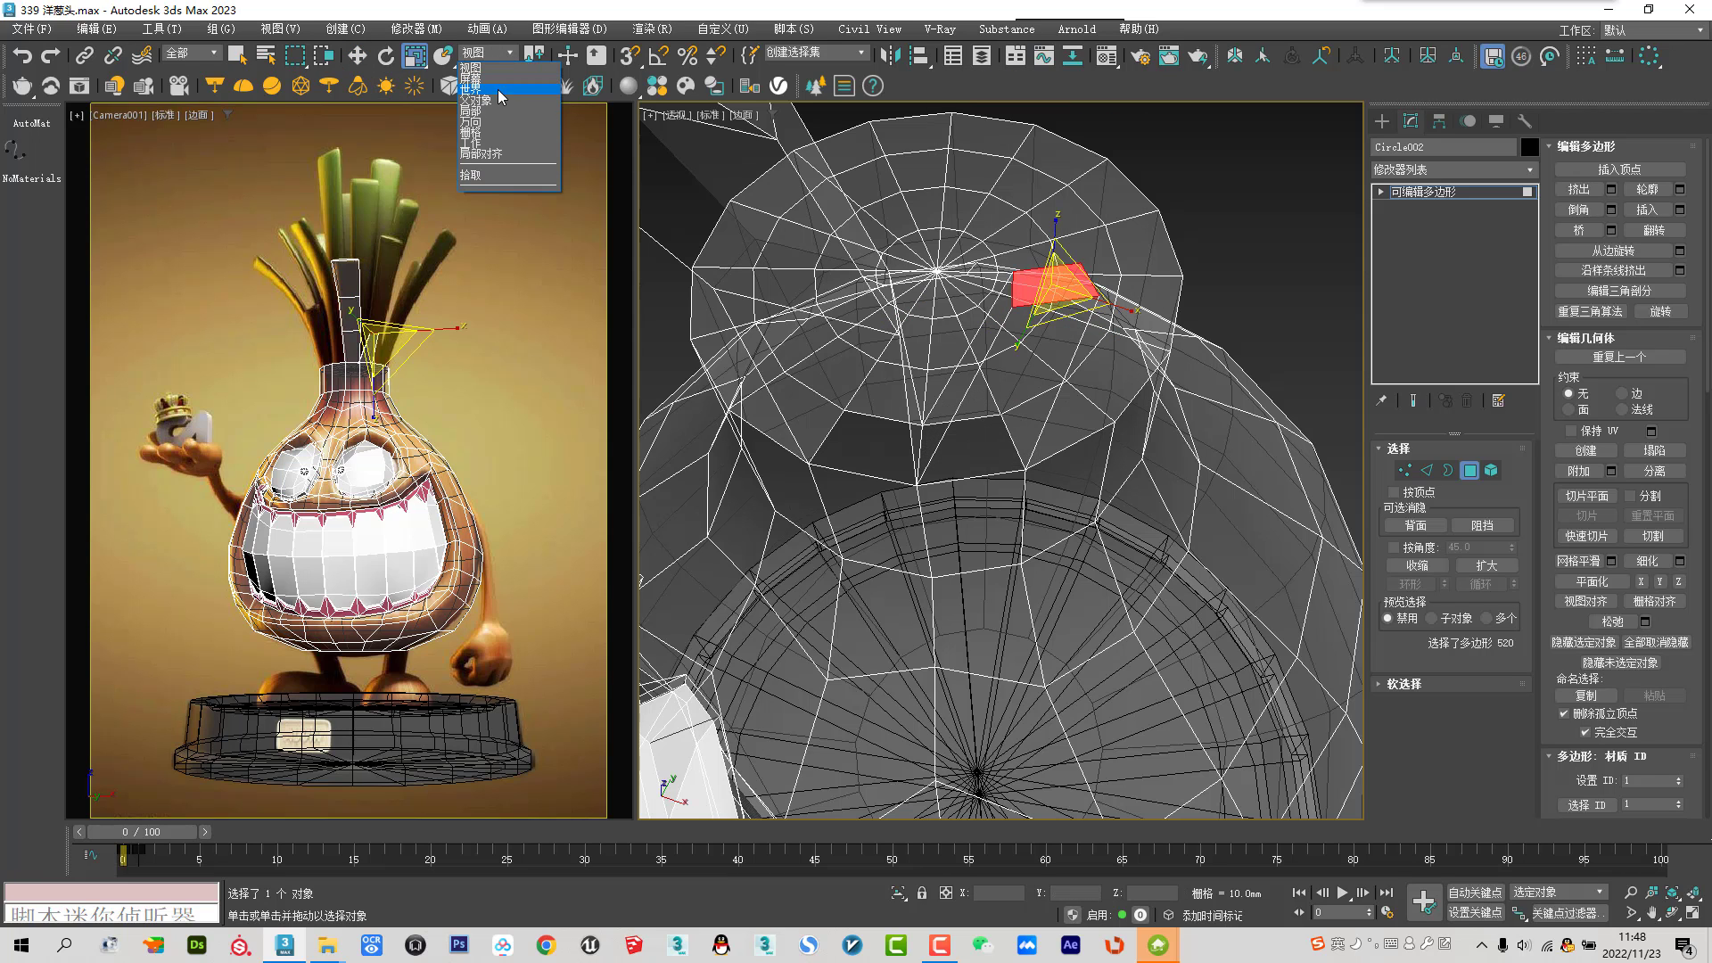
{"action": "left_click", "coordinate": [490, 153]}
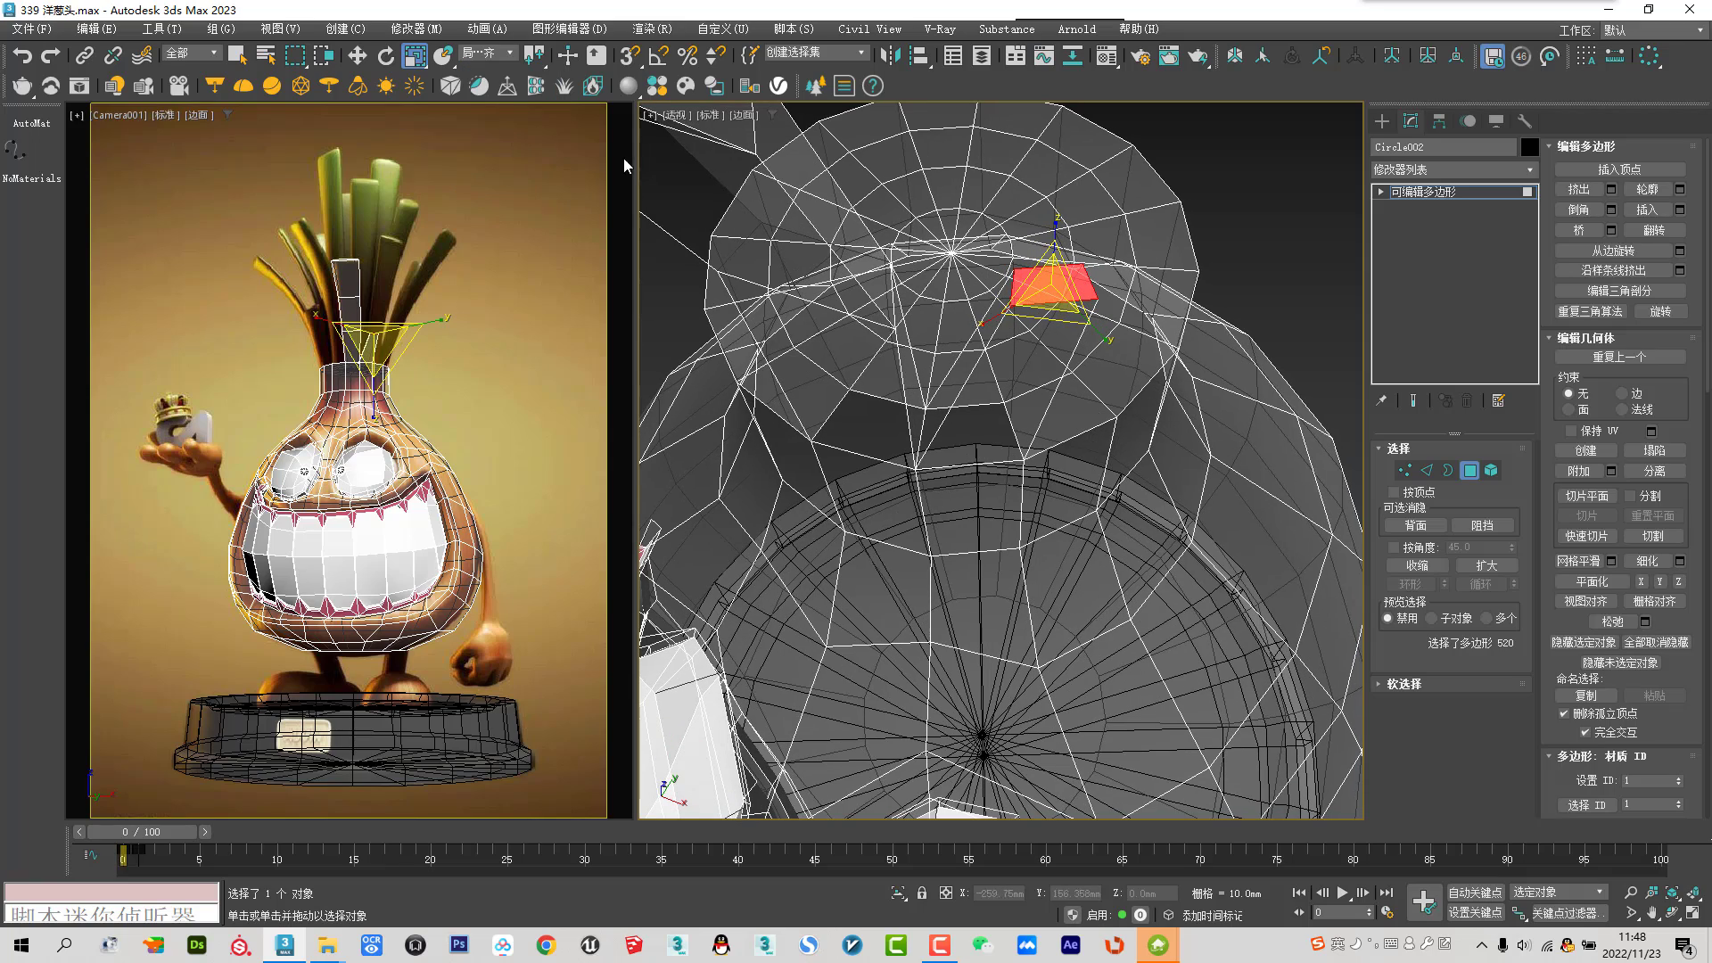
{"action": "left_click", "coordinate": [496, 55]}
{"action": "left_click", "coordinate": [492, 84]}
{"action": "middle_click_drag", "start_coordinate": [892, 294], "coordinate": [960, 259], "text": "alt"}
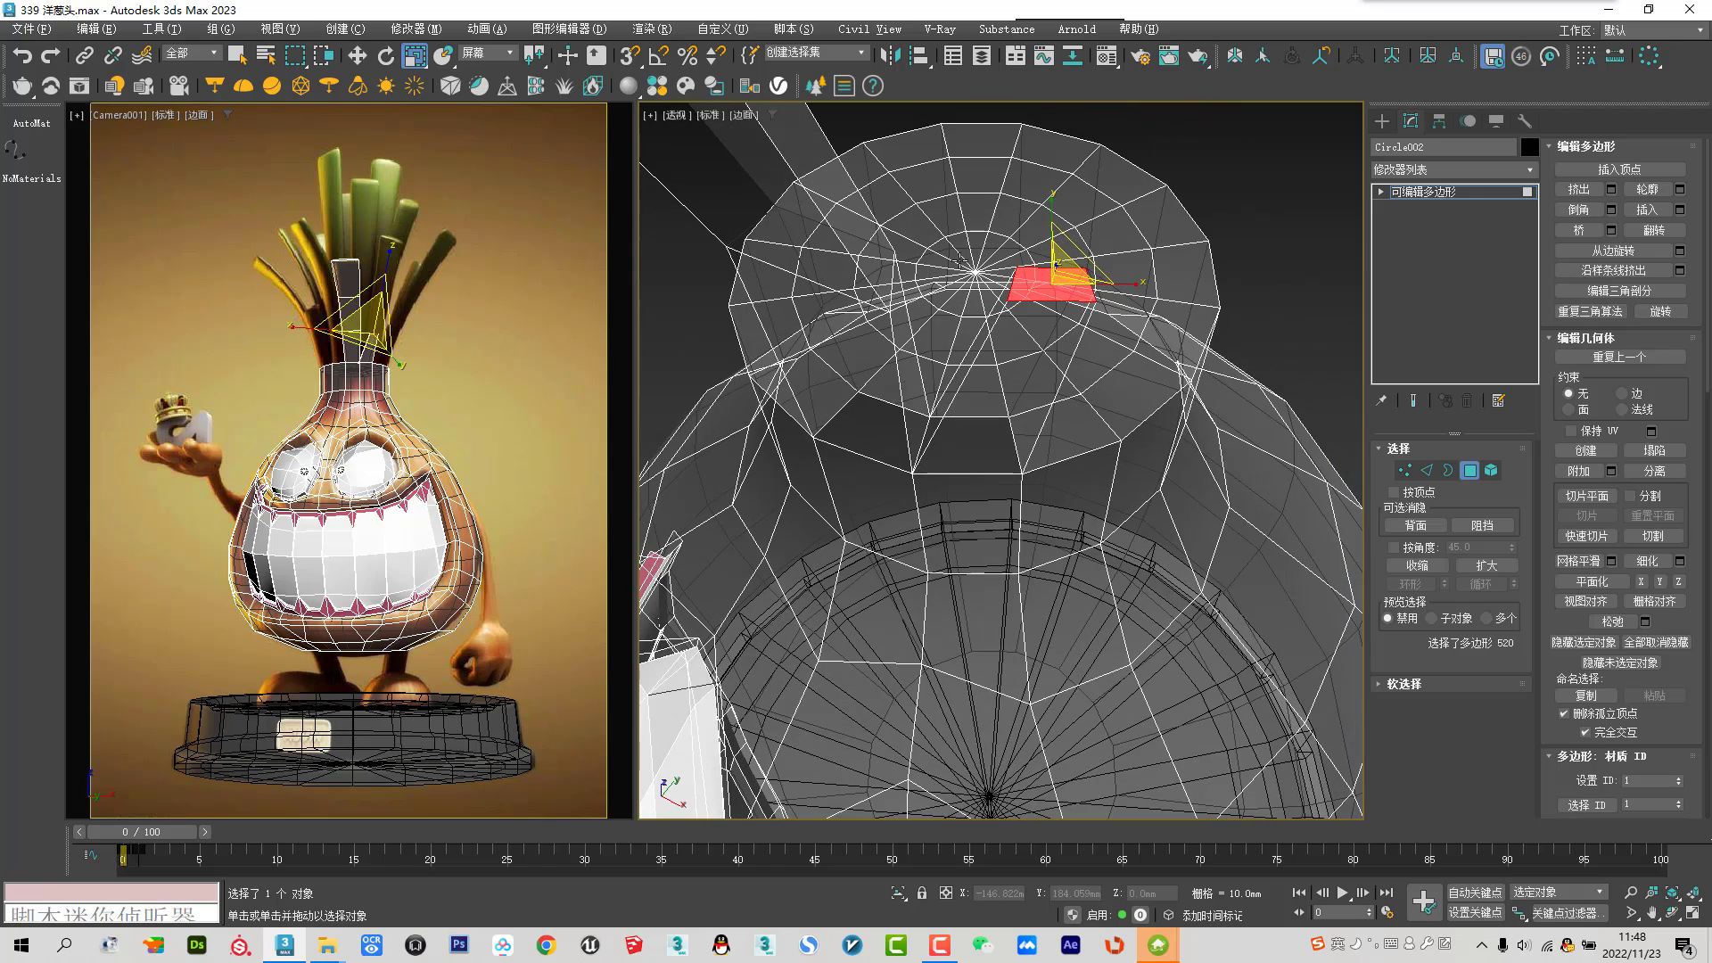
{"action": "left_click_drag", "start_coordinate": [1105, 278], "coordinate": [1177, 300]}
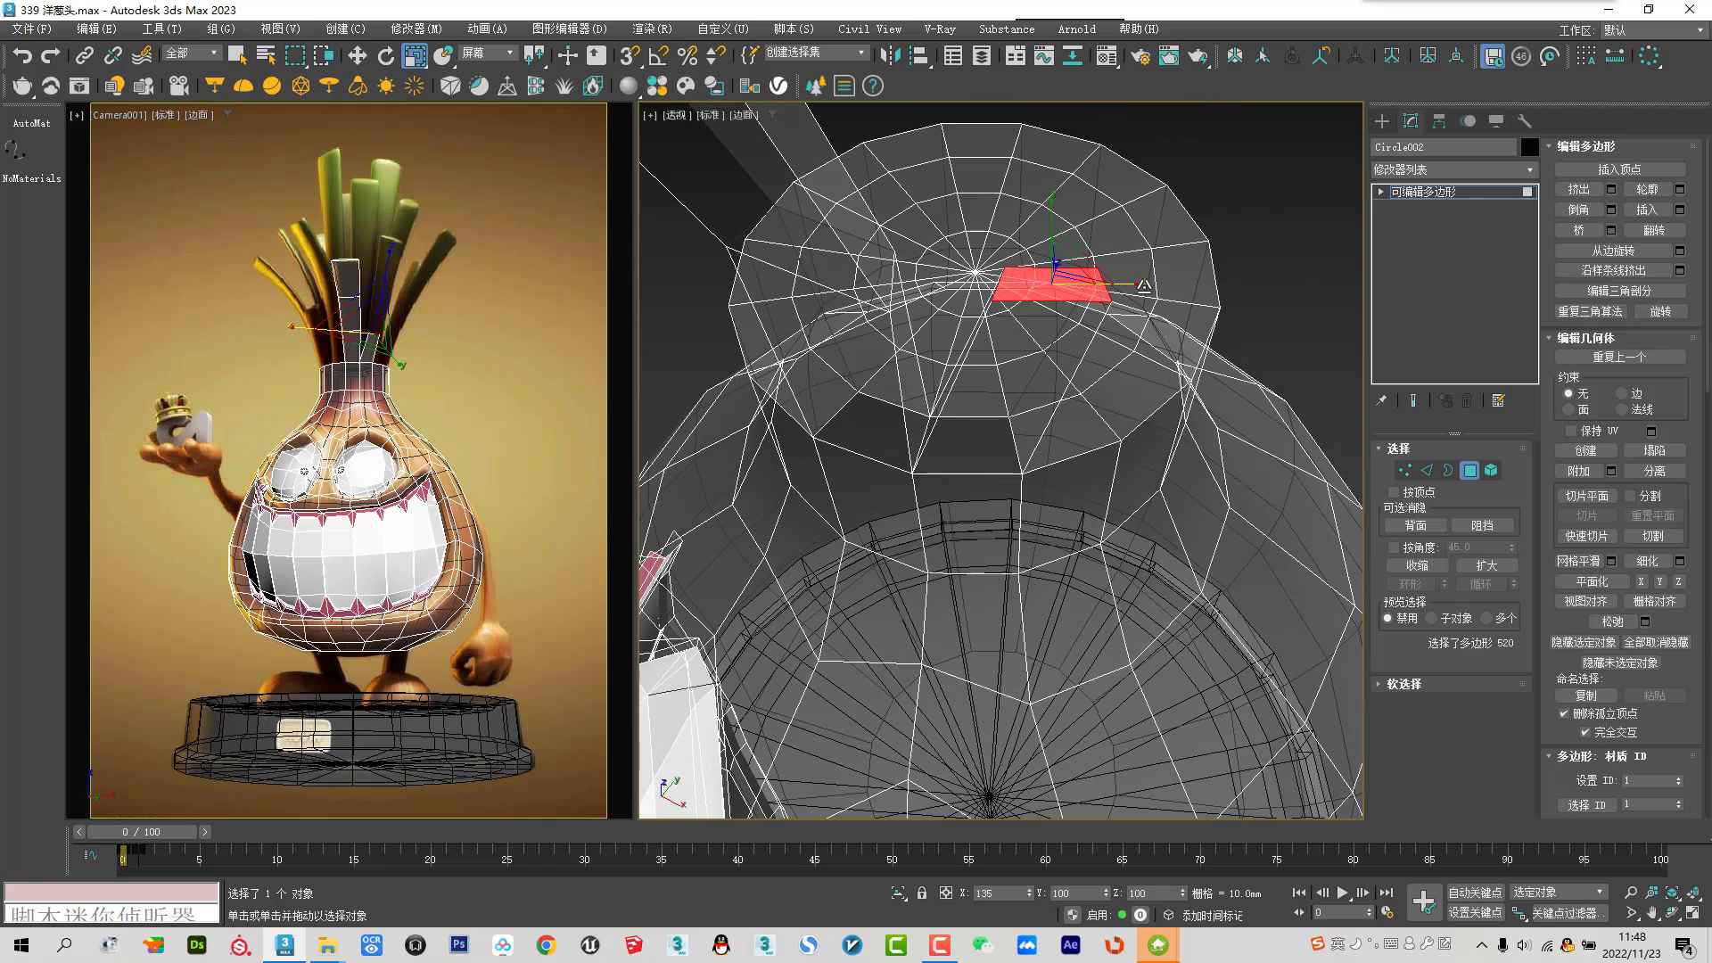
Move the widened face left along X in Screen reference
{"action": "right_click", "coordinate": [1074, 267]}
{"action": "left_click", "coordinate": [1104, 286]}
{"action": "mouse_move", "coordinate": [1106, 290]}
{"action": "middle_mouse_down", "text": "alt"}
{"action": "mouse_move", "coordinate": [1099, 334]}
{"action": "mouse_move", "coordinate": [1172, 351]}
{"action": "mouse_move", "coordinate": [1105, 268]}
{"action": "middle_mouse_up", "text": "alt"}
{"action": "left_click", "coordinate": [496, 55]}
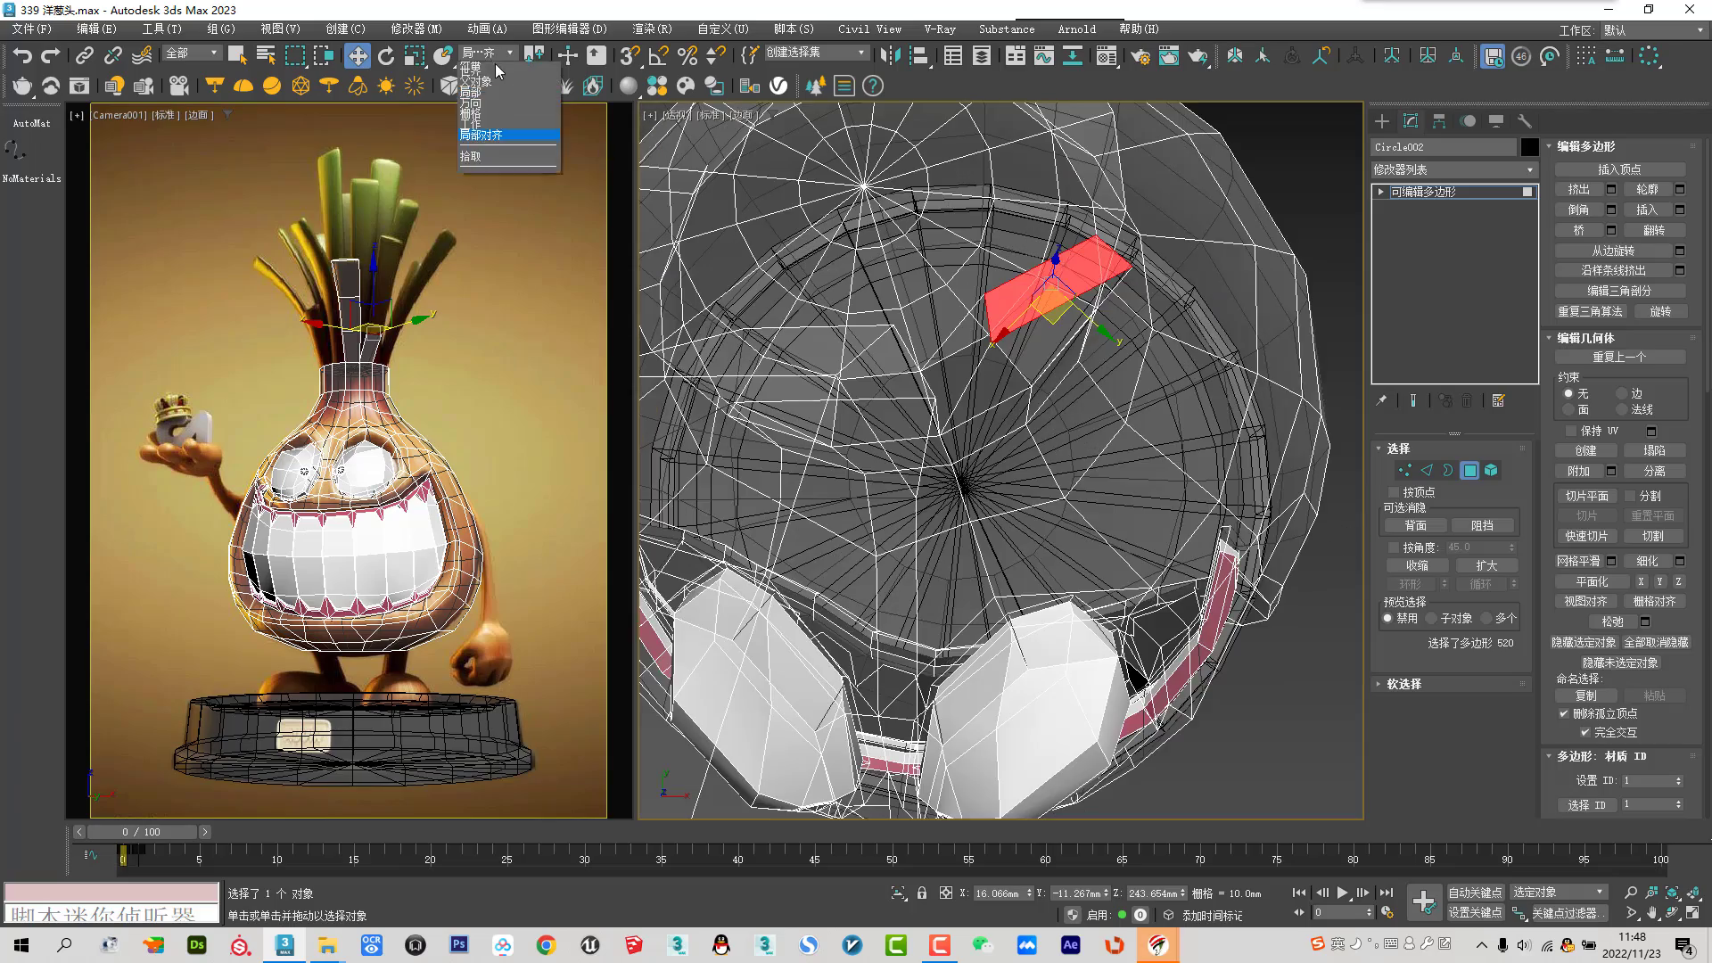
{"action": "left_click", "coordinate": [497, 76]}
{"action": "mouse_move", "coordinate": [1016, 303]}
{"action": "middle_mouse_down", "text": "alt"}
{"action": "mouse_move", "coordinate": [1032, 322]}
{"action": "mouse_move", "coordinate": [978, 322]}
{"action": "middle_mouse_up", "text": "alt"}
{"action": "left_click_drag", "start_coordinate": [1086, 276], "coordinate": [1074, 287]}
{"action": "middle_click_drag", "start_coordinate": [1073, 287], "coordinate": [1043, 236], "text": "alt"}
Set View transform axes, then pull the stalk's top face up and slide it sideways along X
{"action": "left_click", "coordinate": [485, 53]}
{"action": "left_click", "coordinate": [486, 68]}
{"action": "scroll", "coordinate": [999, 419], "scroll_direction": "down", "scroll_amount": 3}
{"action": "middle_click_drag", "start_coordinate": [1008, 397], "coordinate": [1014, 432]}
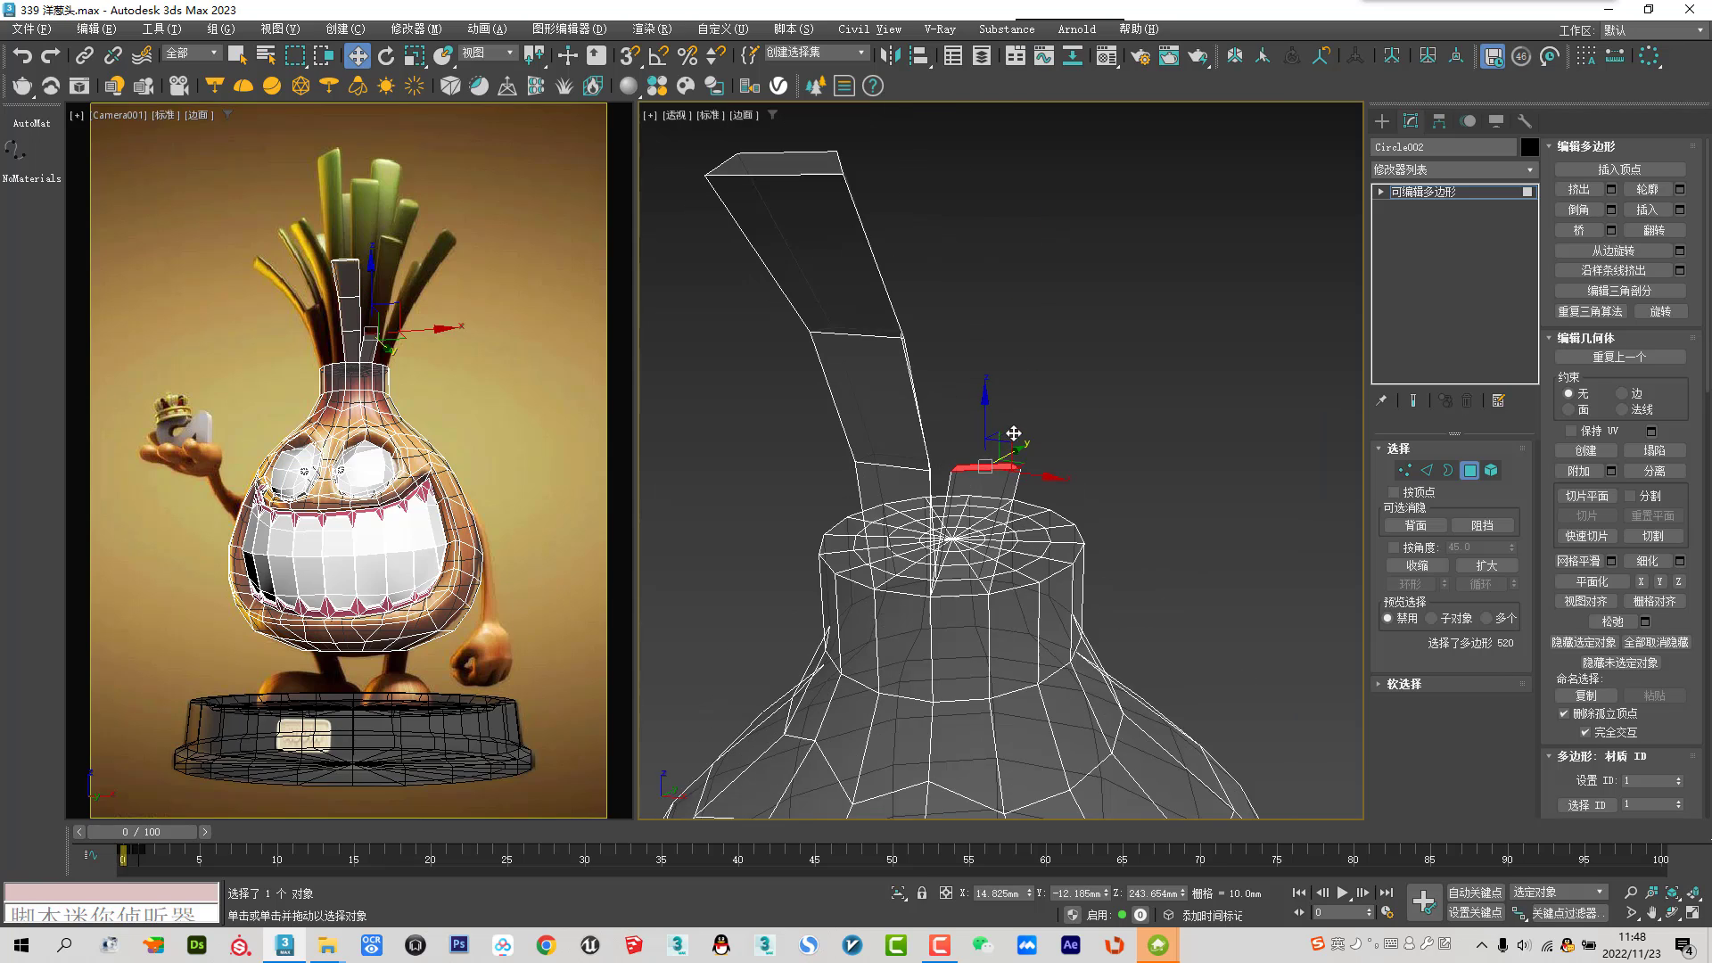
{"action": "left_click_drag", "start_coordinate": [1014, 432], "coordinate": [1013, 234]}
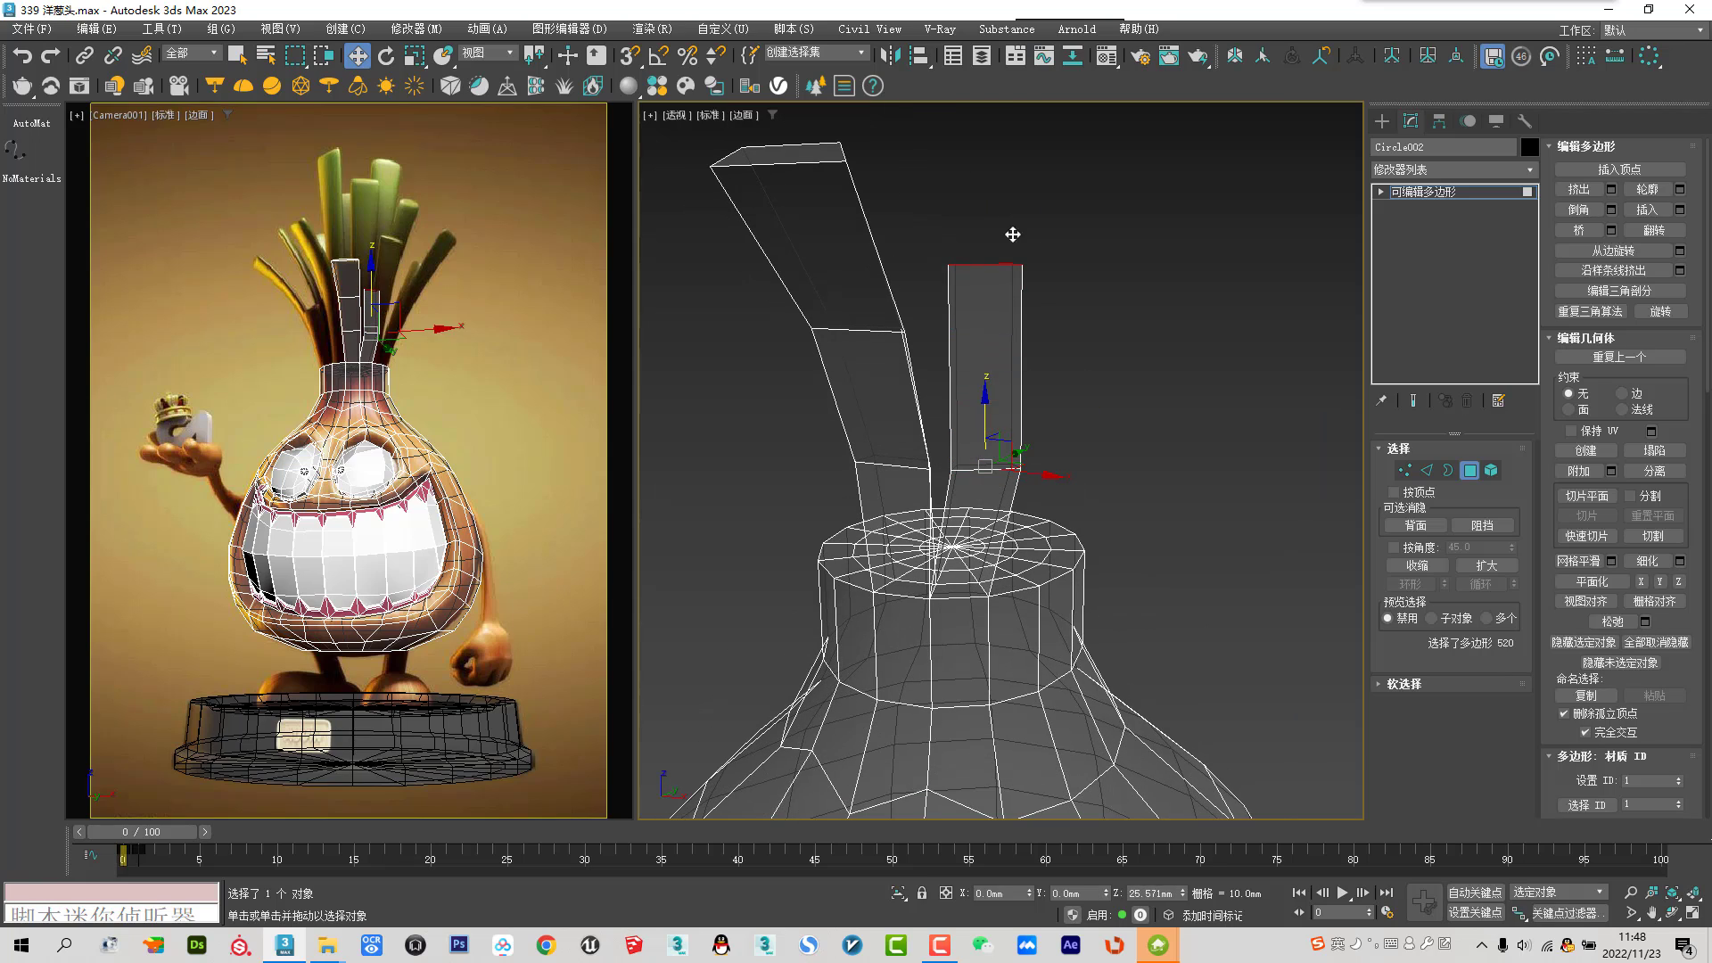
{"action": "middle_click_drag", "start_coordinate": [1034, 310], "coordinate": [1023, 272], "text": "alt"}
{"action": "left_click_drag", "start_coordinate": [1021, 257], "coordinate": [1035, 294]}
{"action": "middle_click_drag", "start_coordinate": [1034, 294], "coordinate": [1026, 261], "text": "alt"}
{"action": "left_click_drag", "start_coordinate": [1025, 260], "coordinate": [1077, 266]}
{"action": "middle_click_drag", "start_coordinate": [1077, 266], "coordinate": [1083, 278], "text": "alt"}
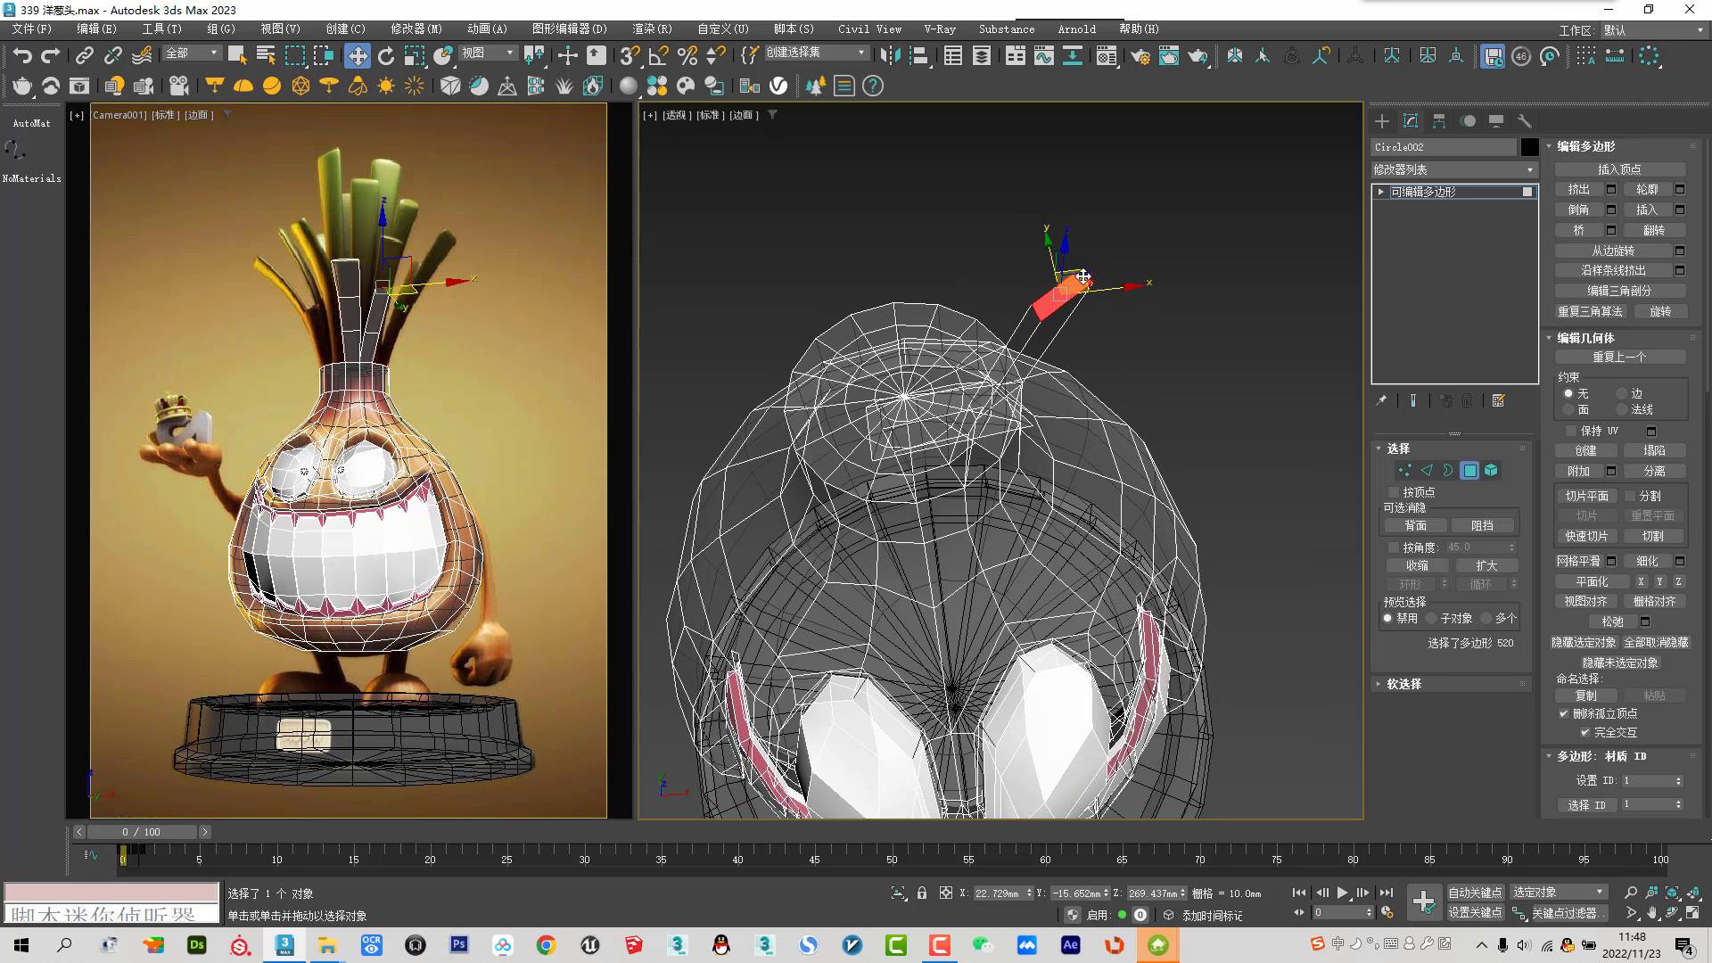
Scale the top face to 142% along Y using Local reference axes
{"action": "right_click", "coordinate": [1074, 299]}
{"action": "left_click", "coordinate": [1090, 350]}
{"action": "middle_click_drag", "start_coordinate": [1070, 290], "coordinate": [1006, 353], "text": "alt"}
{"action": "left_click", "coordinate": [500, 59]}
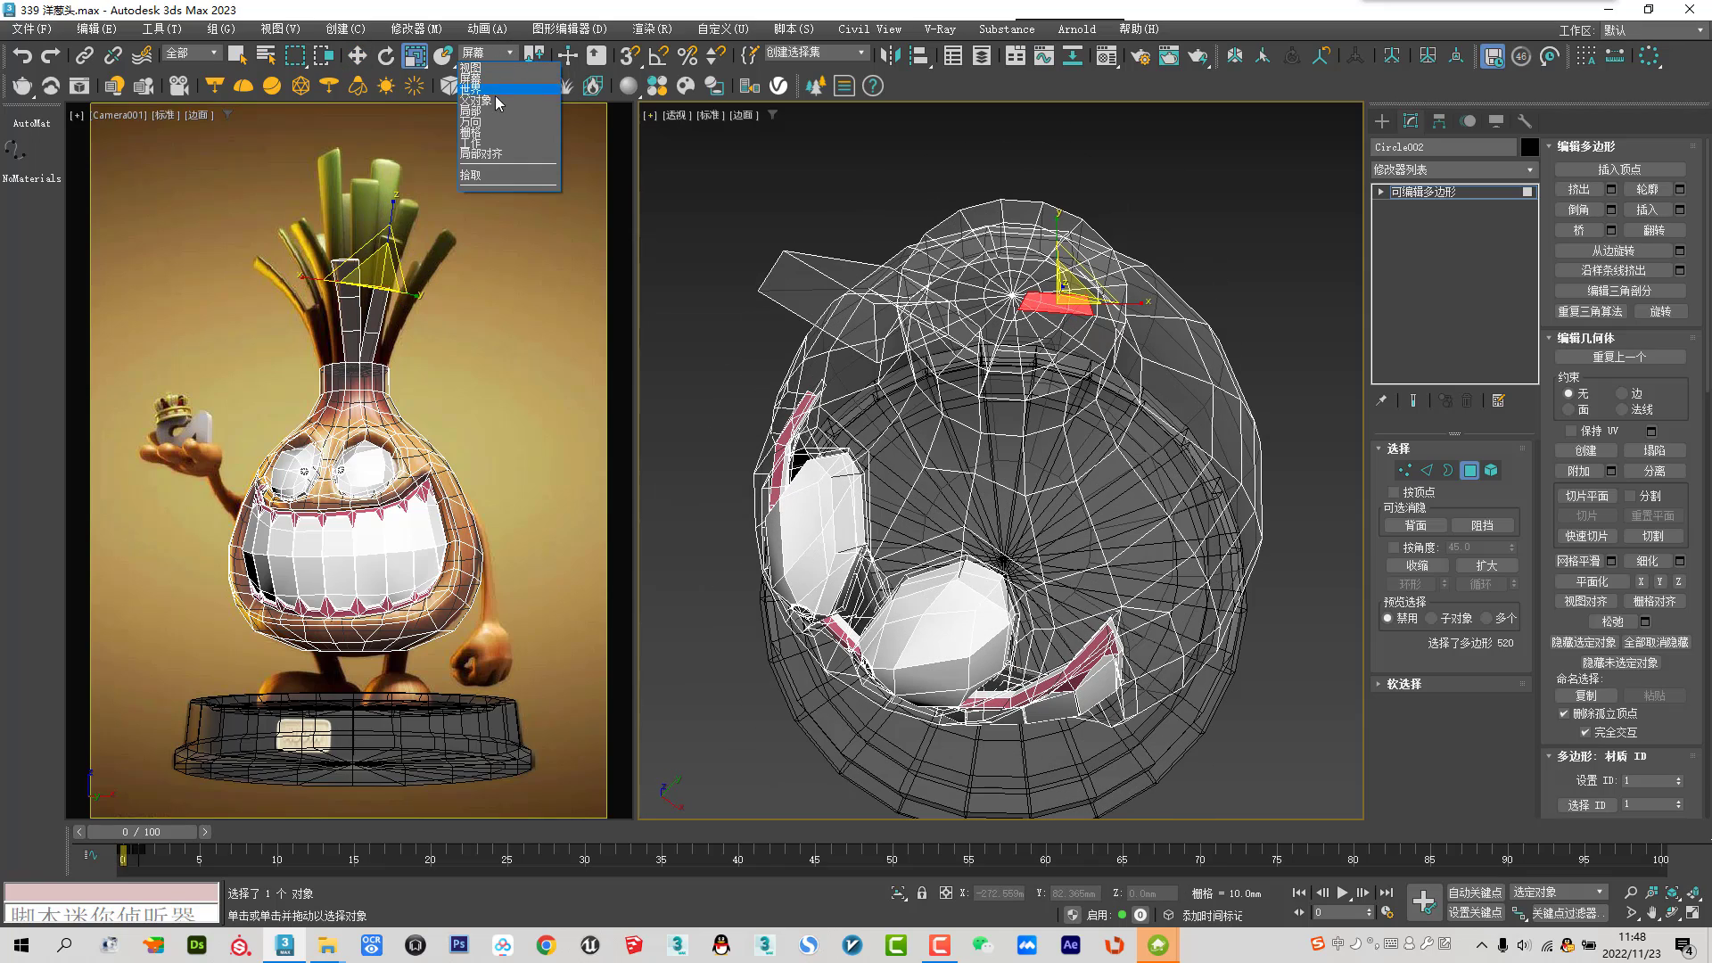
{"action": "left_click", "coordinate": [526, 153]}
{"action": "middle_click_drag", "start_coordinate": [1050, 359], "coordinate": [1091, 357], "text": "alt"}
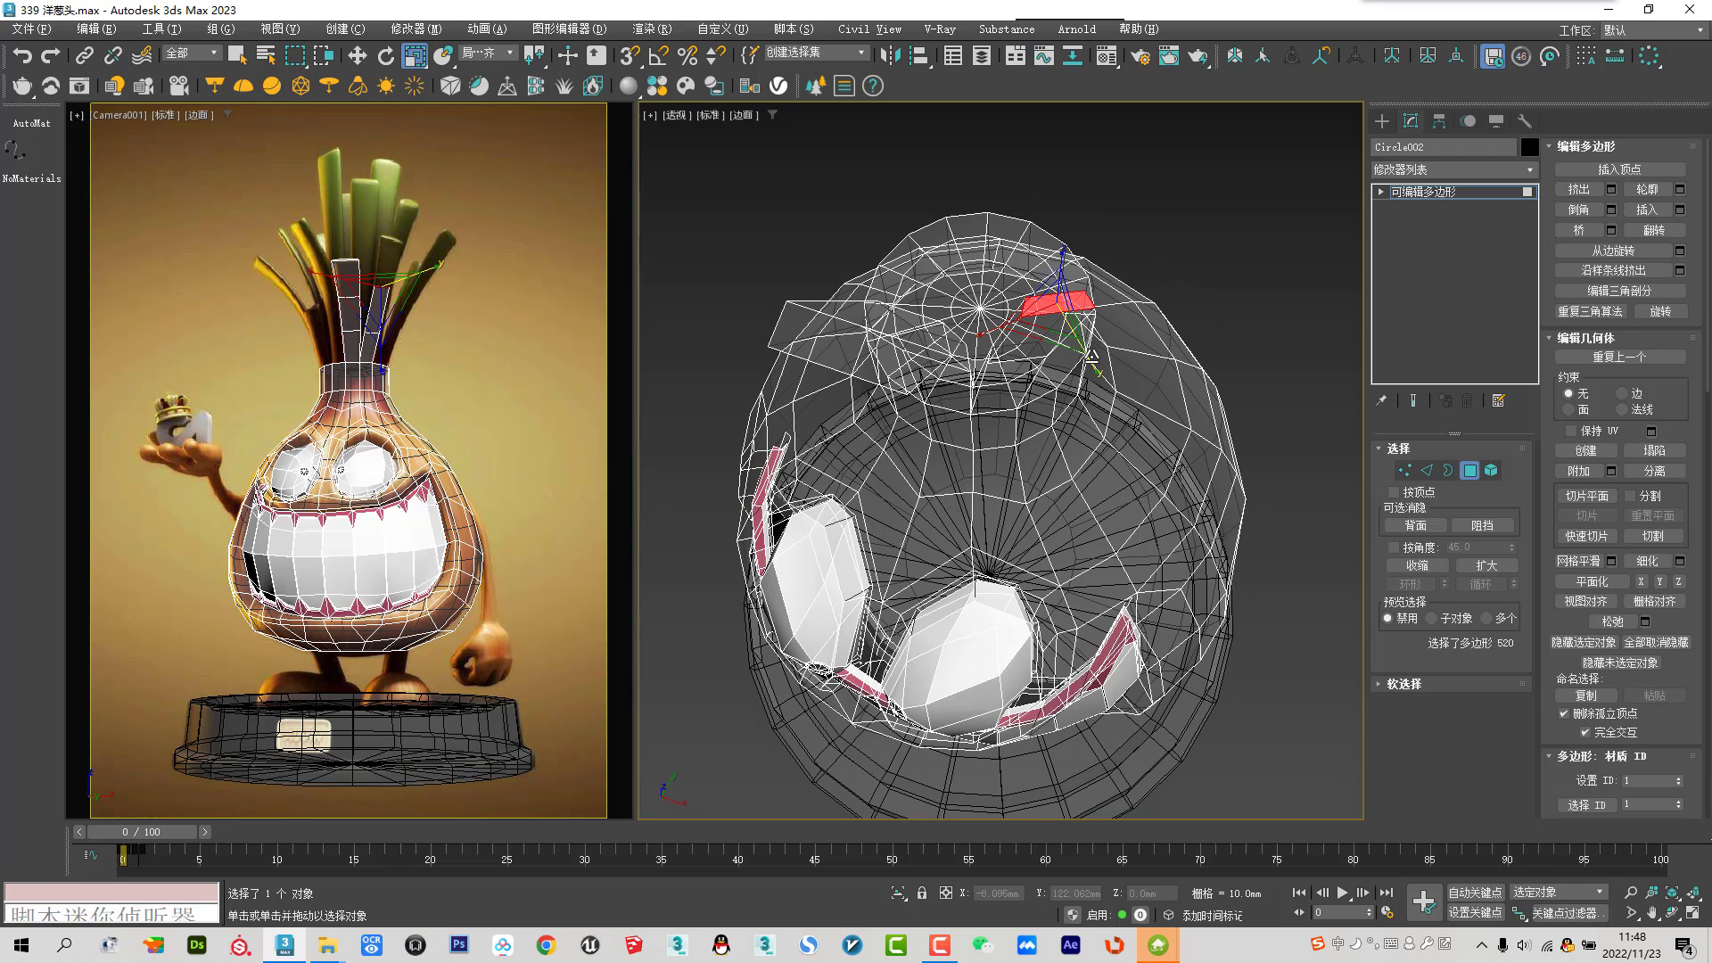
{"action": "left_click_drag", "start_coordinate": [1093, 366], "coordinate": [1106, 380]}
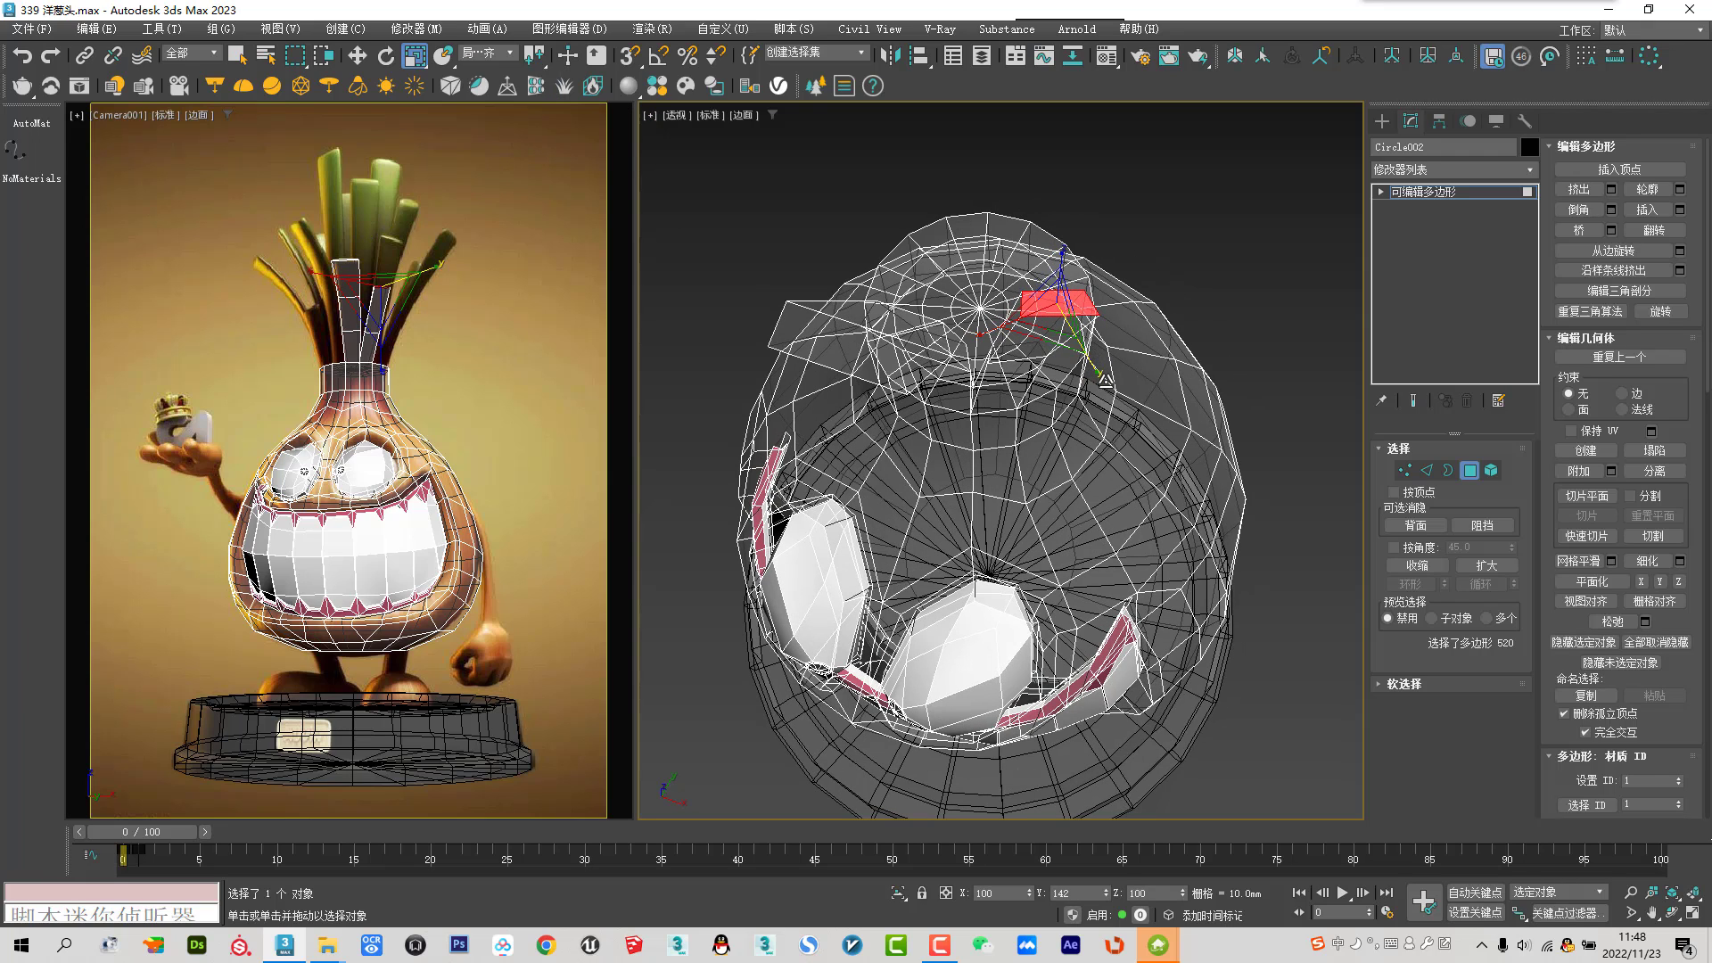
{"action": "mouse_move", "coordinate": [1105, 380]}
{"action": "middle_mouse_down", "text": "alt"}
{"action": "mouse_move", "coordinate": [1101, 321]}
{"action": "mouse_move", "coordinate": [973, 488]}
{"action": "middle_mouse_up", "text": "alt"}
{"action": "scroll", "coordinate": [1102, 303], "scroll_direction": "up", "scroll_amount": 3}
Raise the right stalk's tip higher and shift it outward to the side
{"action": "right_click", "coordinate": [1100, 286]}
{"action": "left_click", "coordinate": [1120, 308]}
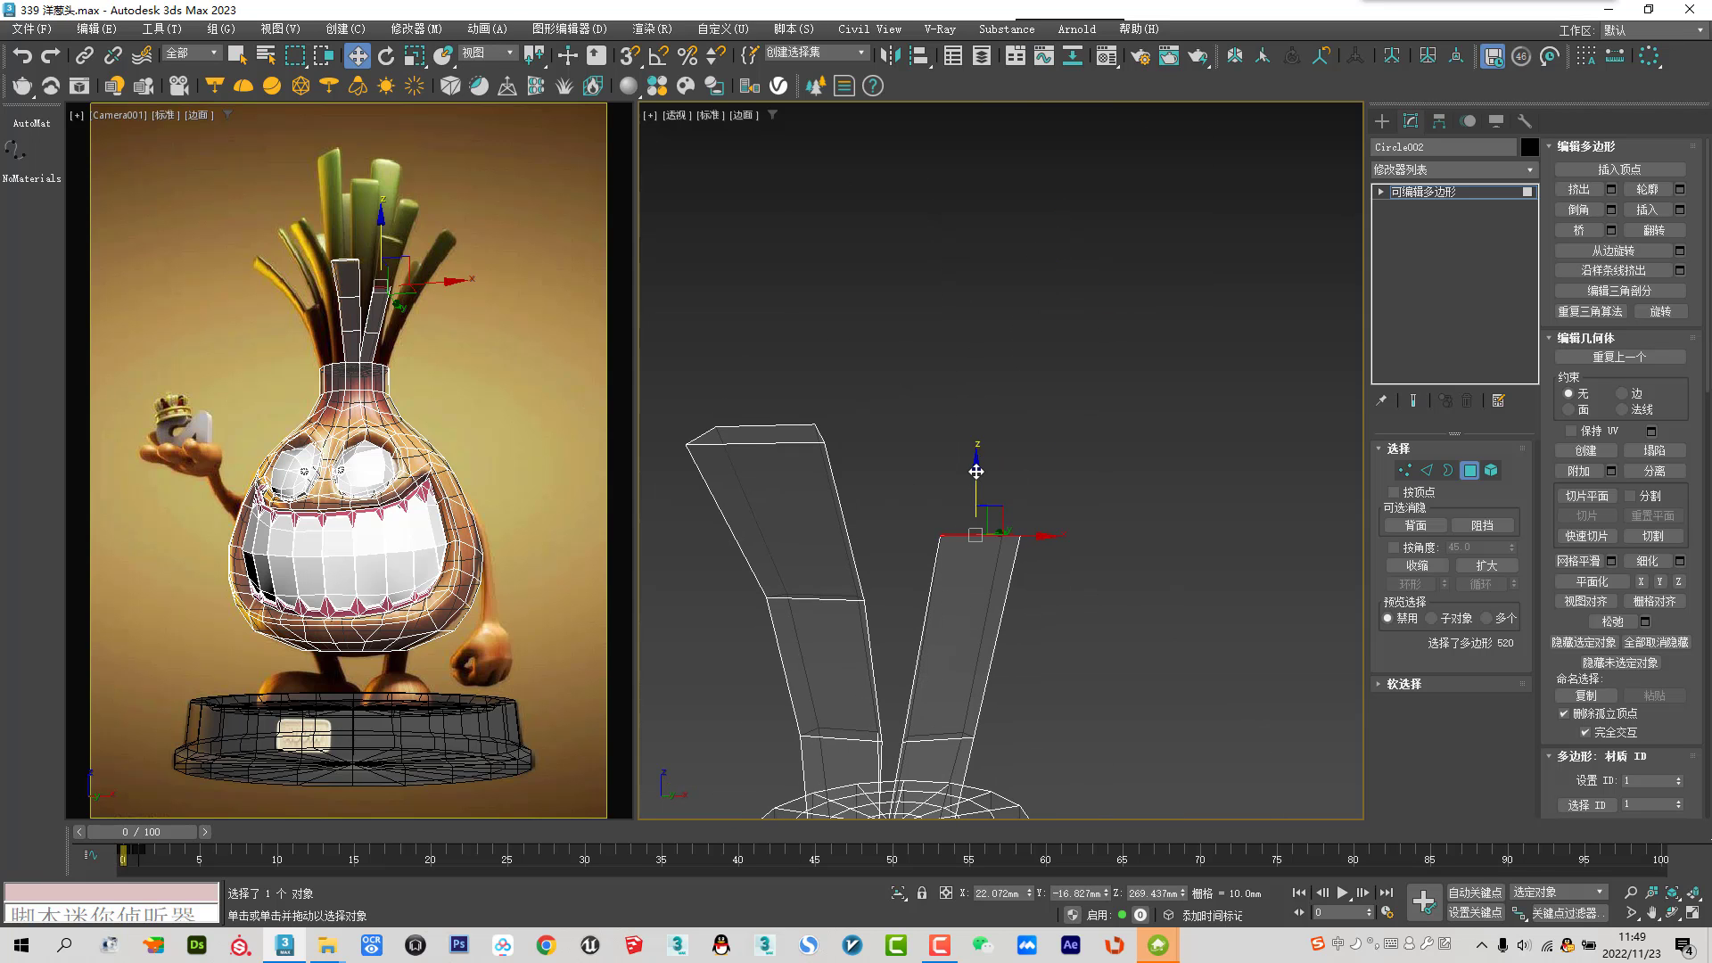
{"action": "left_click_drag", "start_coordinate": [976, 471], "coordinate": [1032, 312]}
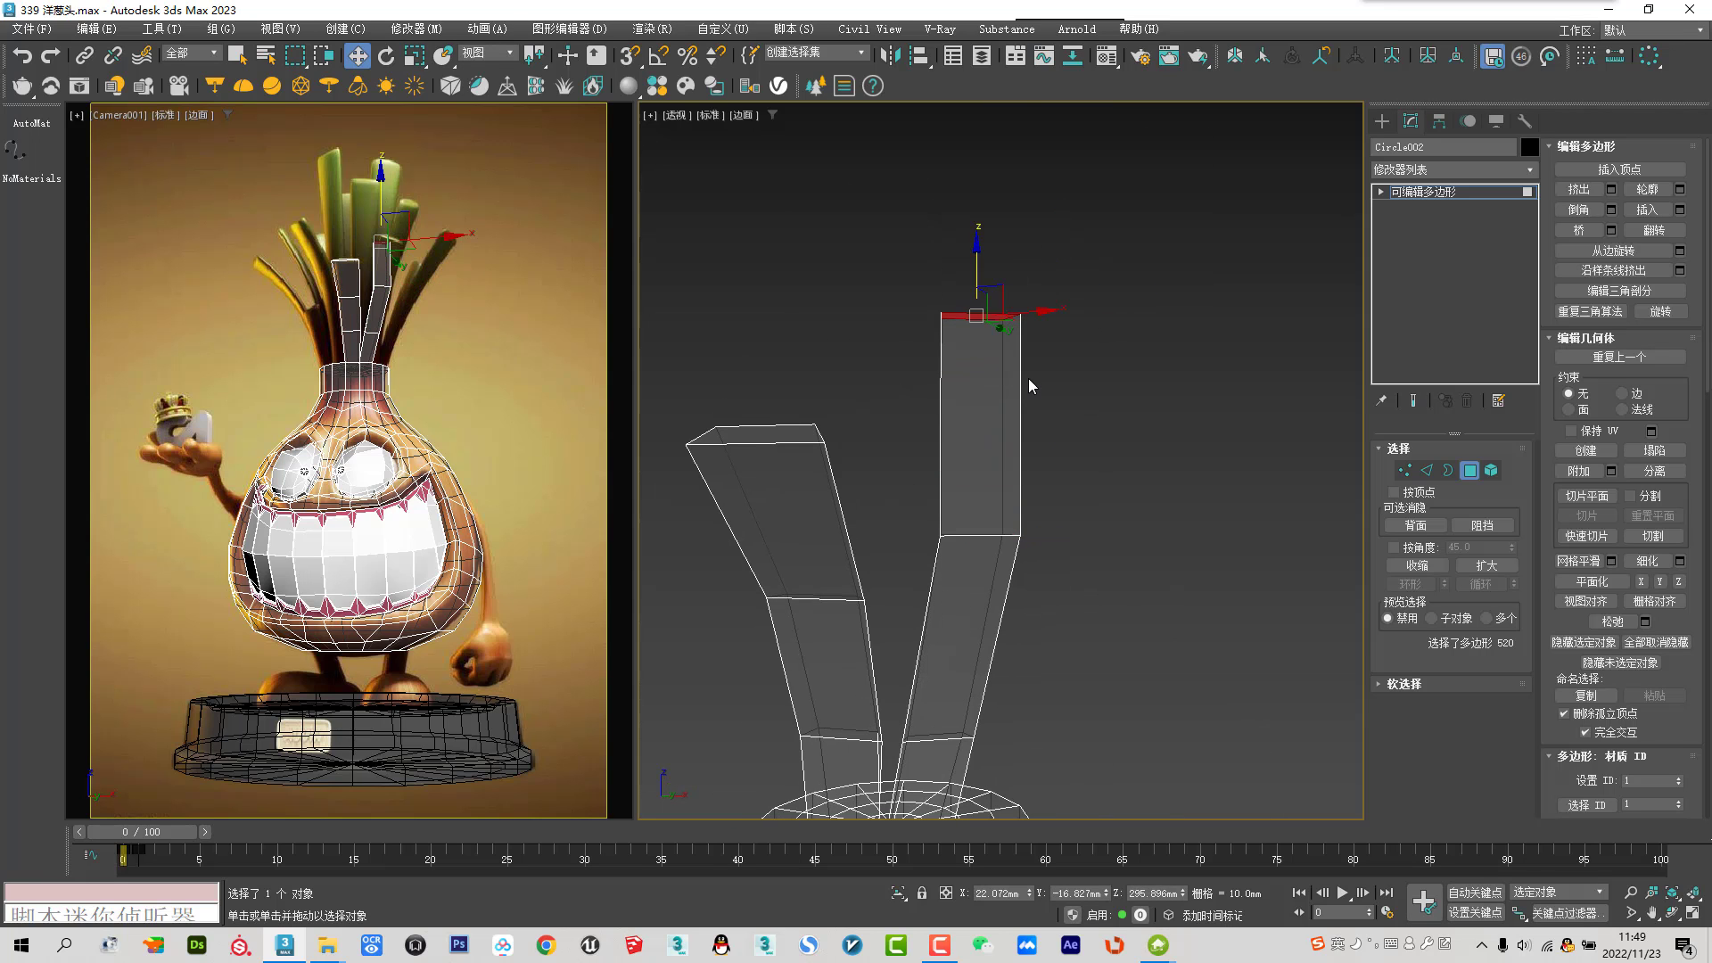
{"action": "middle_click_drag", "start_coordinate": [1029, 385], "coordinate": [1002, 315], "text": "alt"}
{"action": "left_click_drag", "start_coordinate": [1013, 299], "coordinate": [1025, 374]}
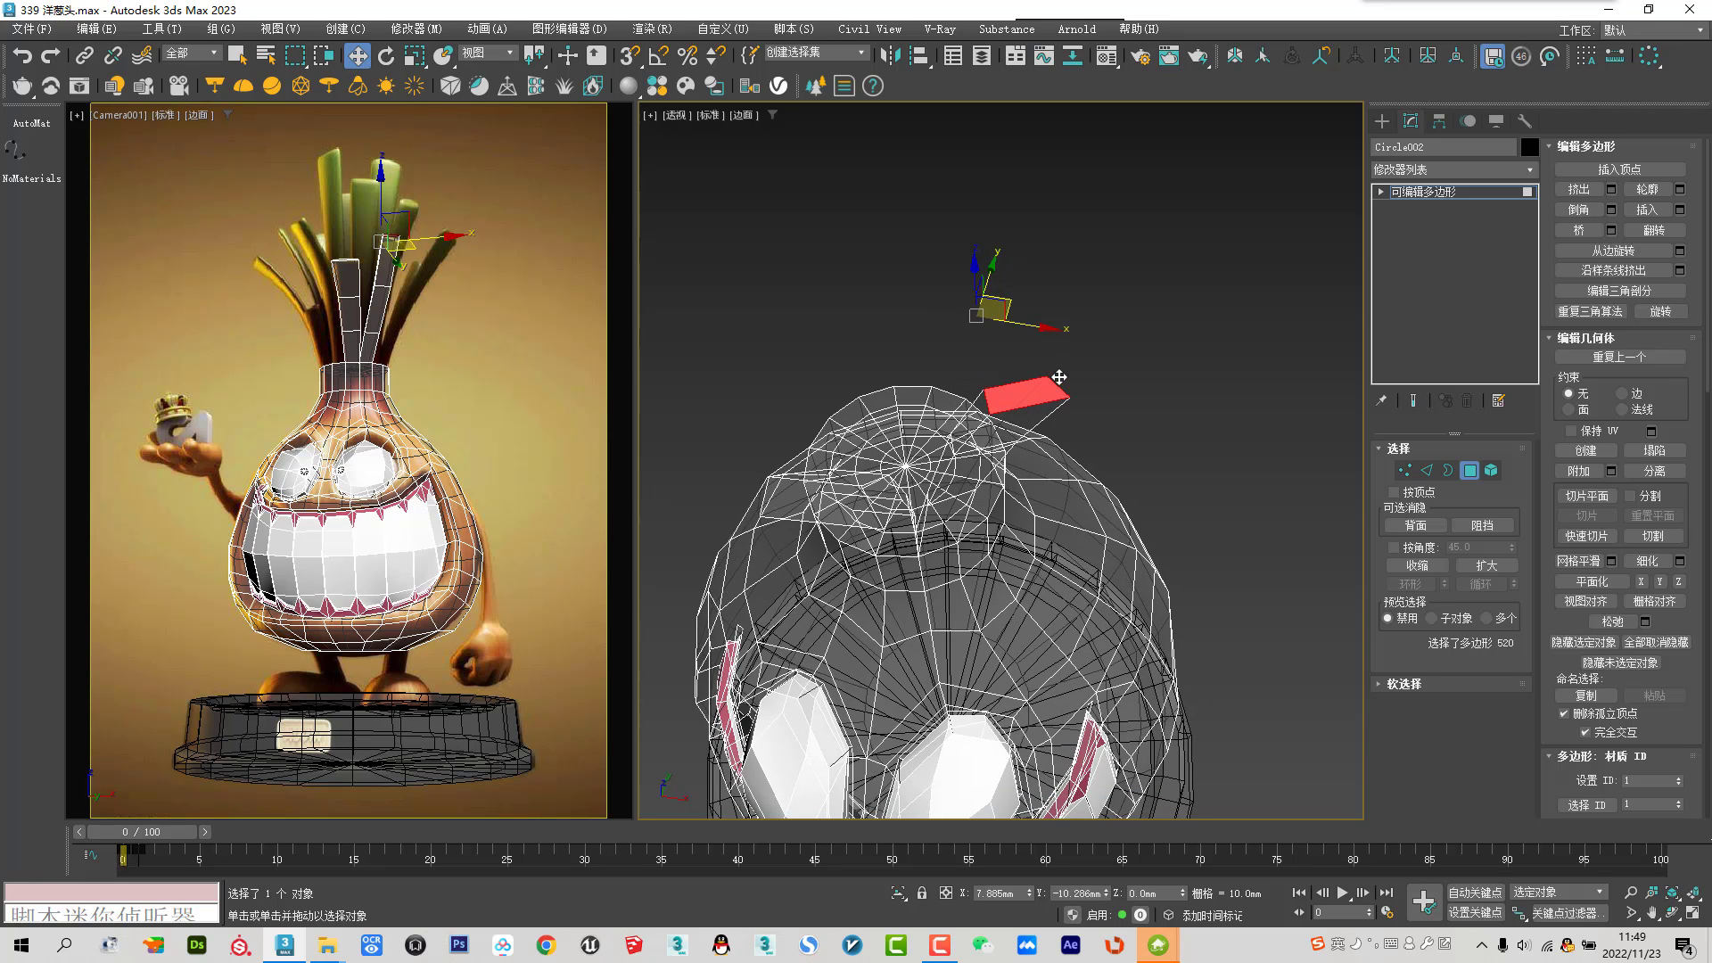
{"action": "middle_click_drag", "start_coordinate": [1021, 223], "coordinate": [1025, 330], "text": "alt"}
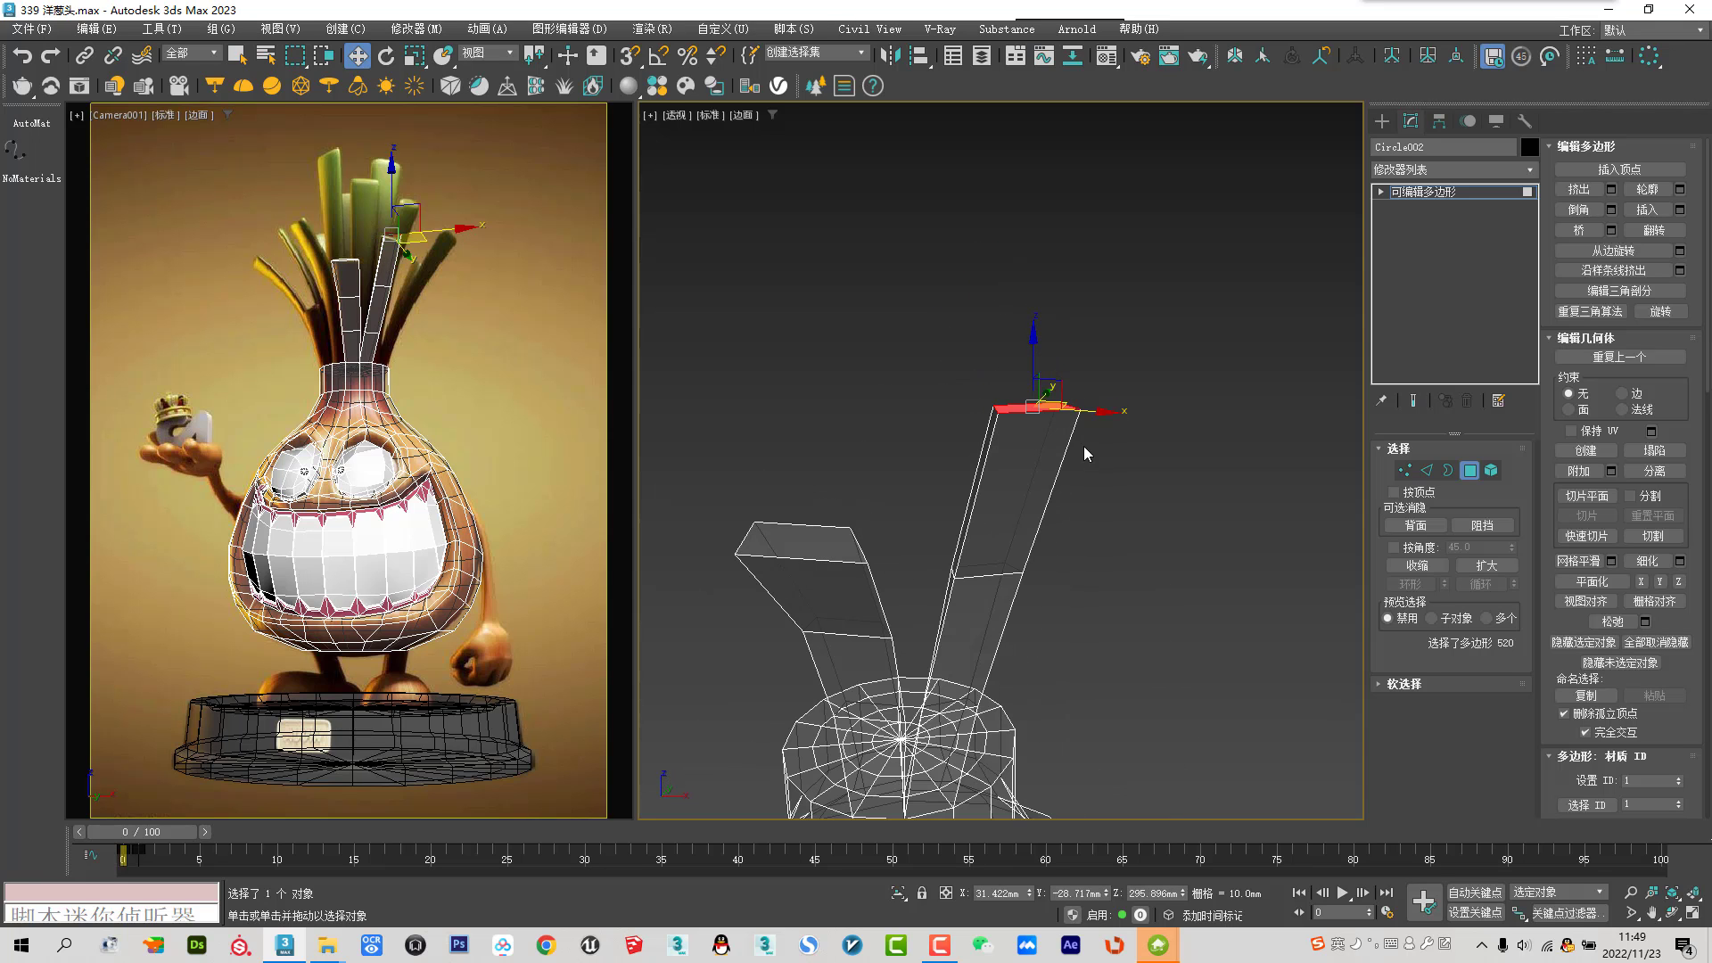
{"action": "middle_click_drag", "start_coordinate": [1095, 410], "coordinate": [1022, 471], "text": "alt"}
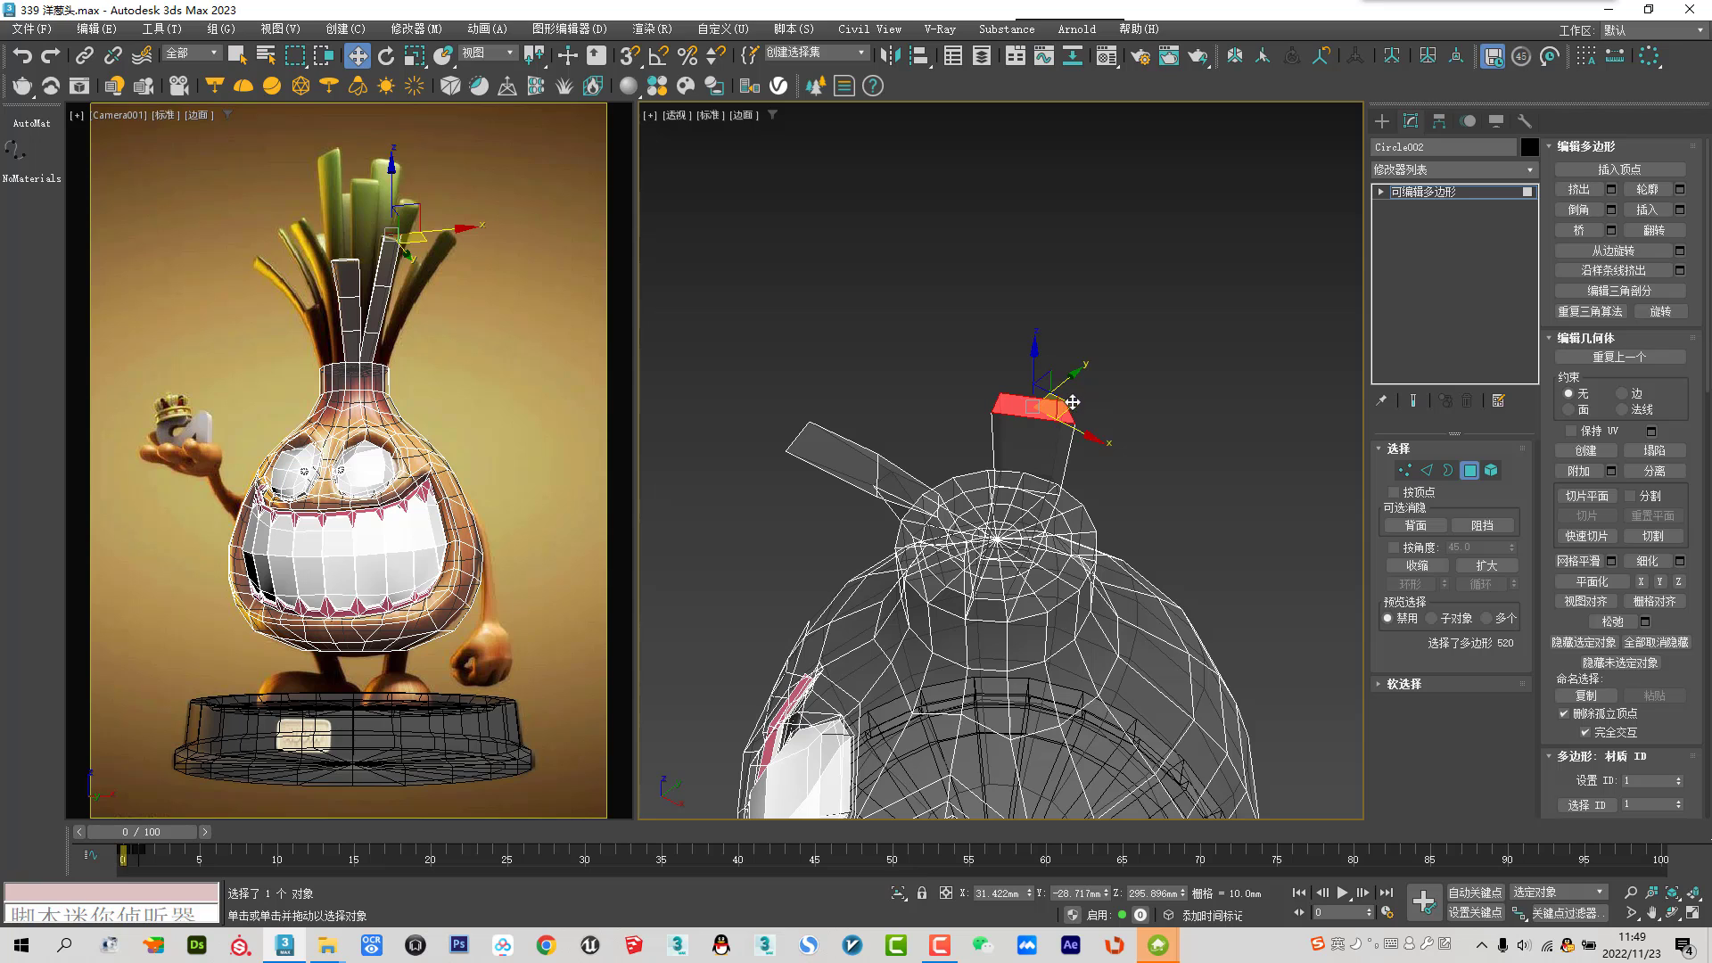
{"action": "left_click_drag", "start_coordinate": [1073, 402], "coordinate": [1098, 402]}
Scale up the stalk tip polygon to widen it, then return to Move
{"action": "right_click", "coordinate": [1086, 442]}
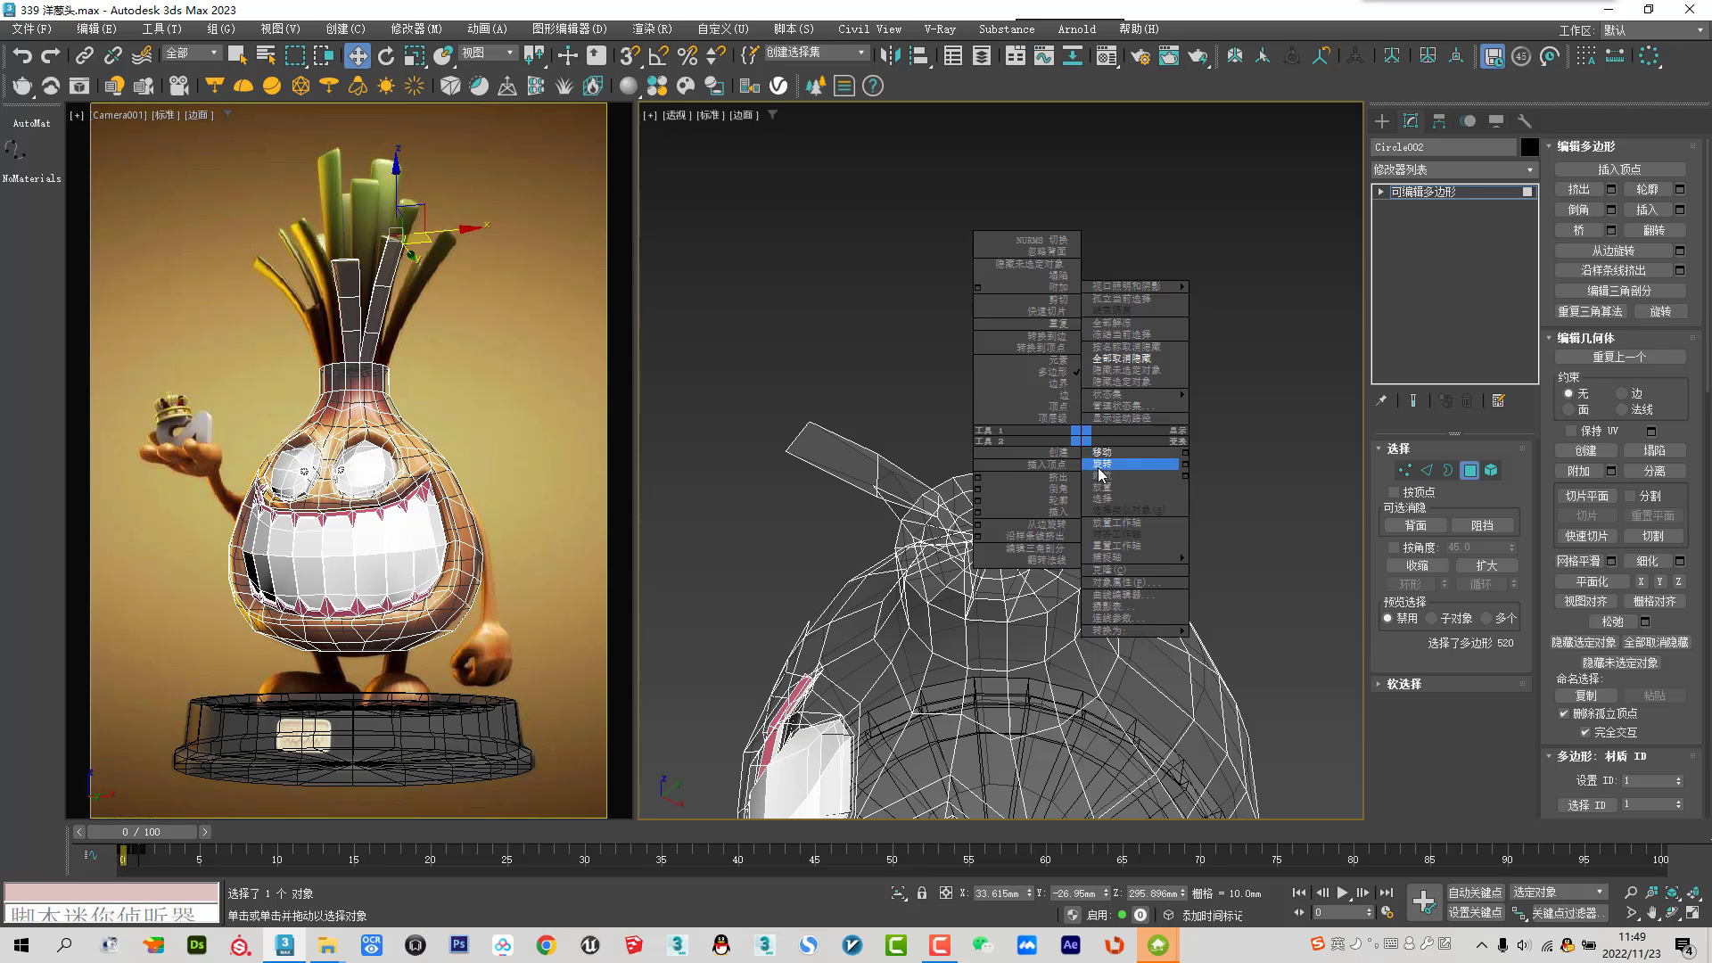
{"action": "left_click", "coordinate": [1106, 482]}
{"action": "left_click_drag", "start_coordinate": [1057, 403], "coordinate": [1106, 428]}
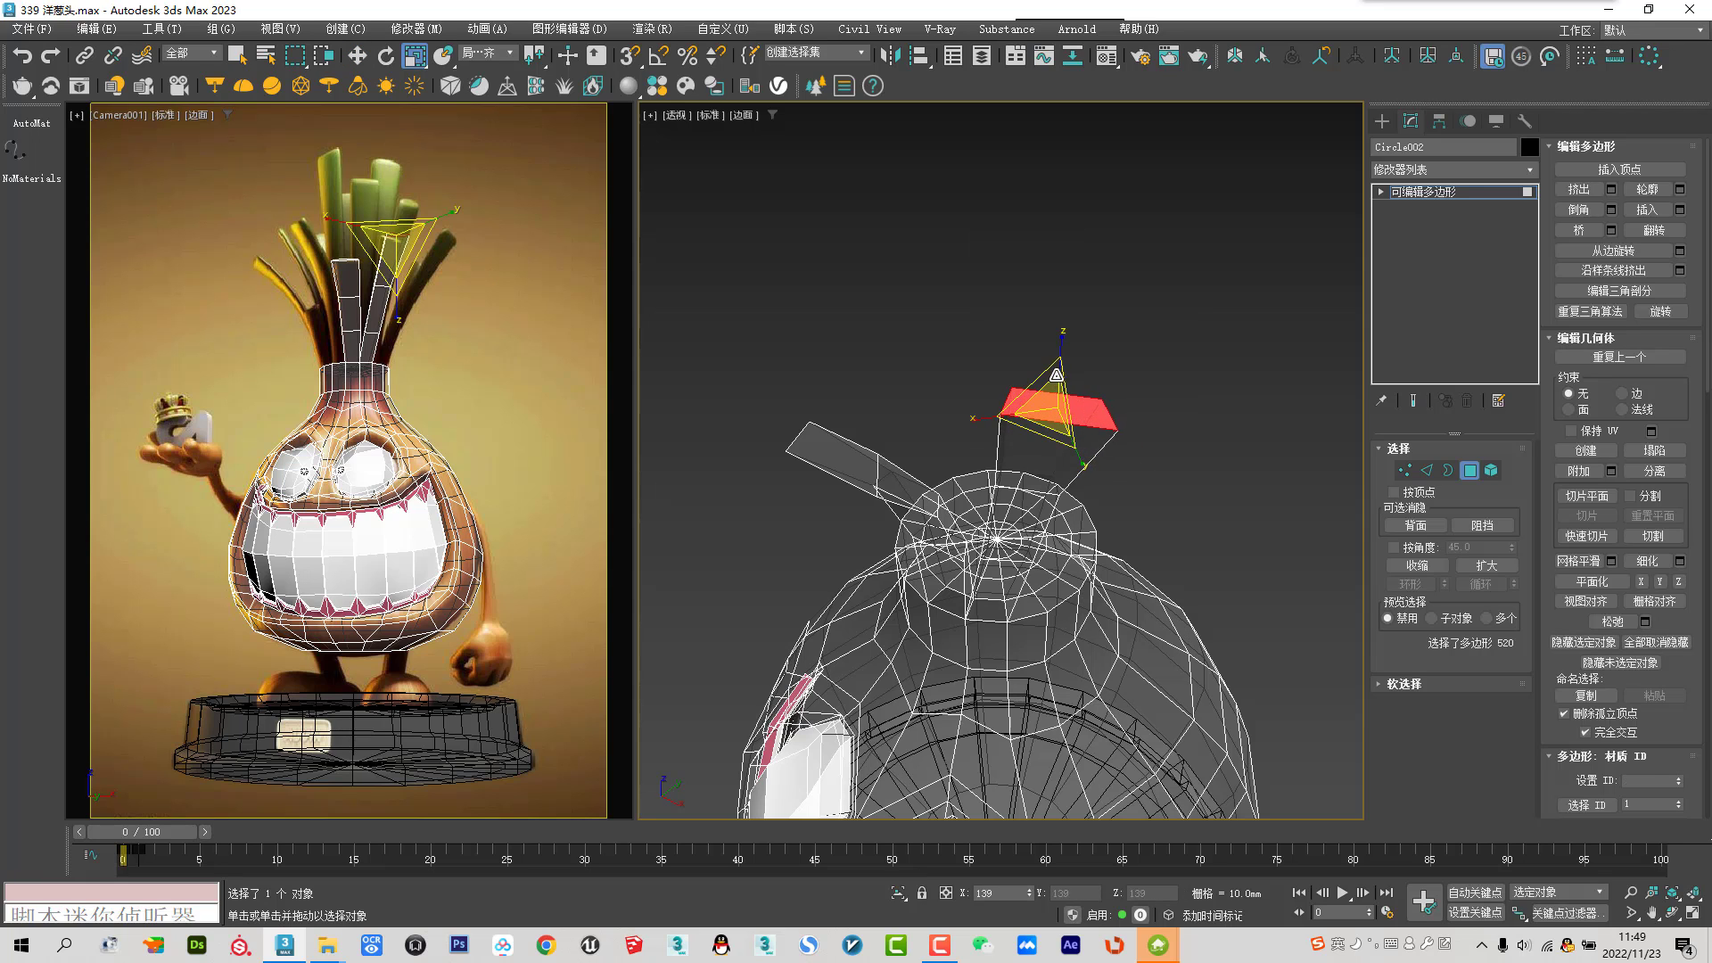
{"action": "right_click", "coordinate": [1126, 440]}
{"action": "left_click", "coordinate": [1147, 460]}
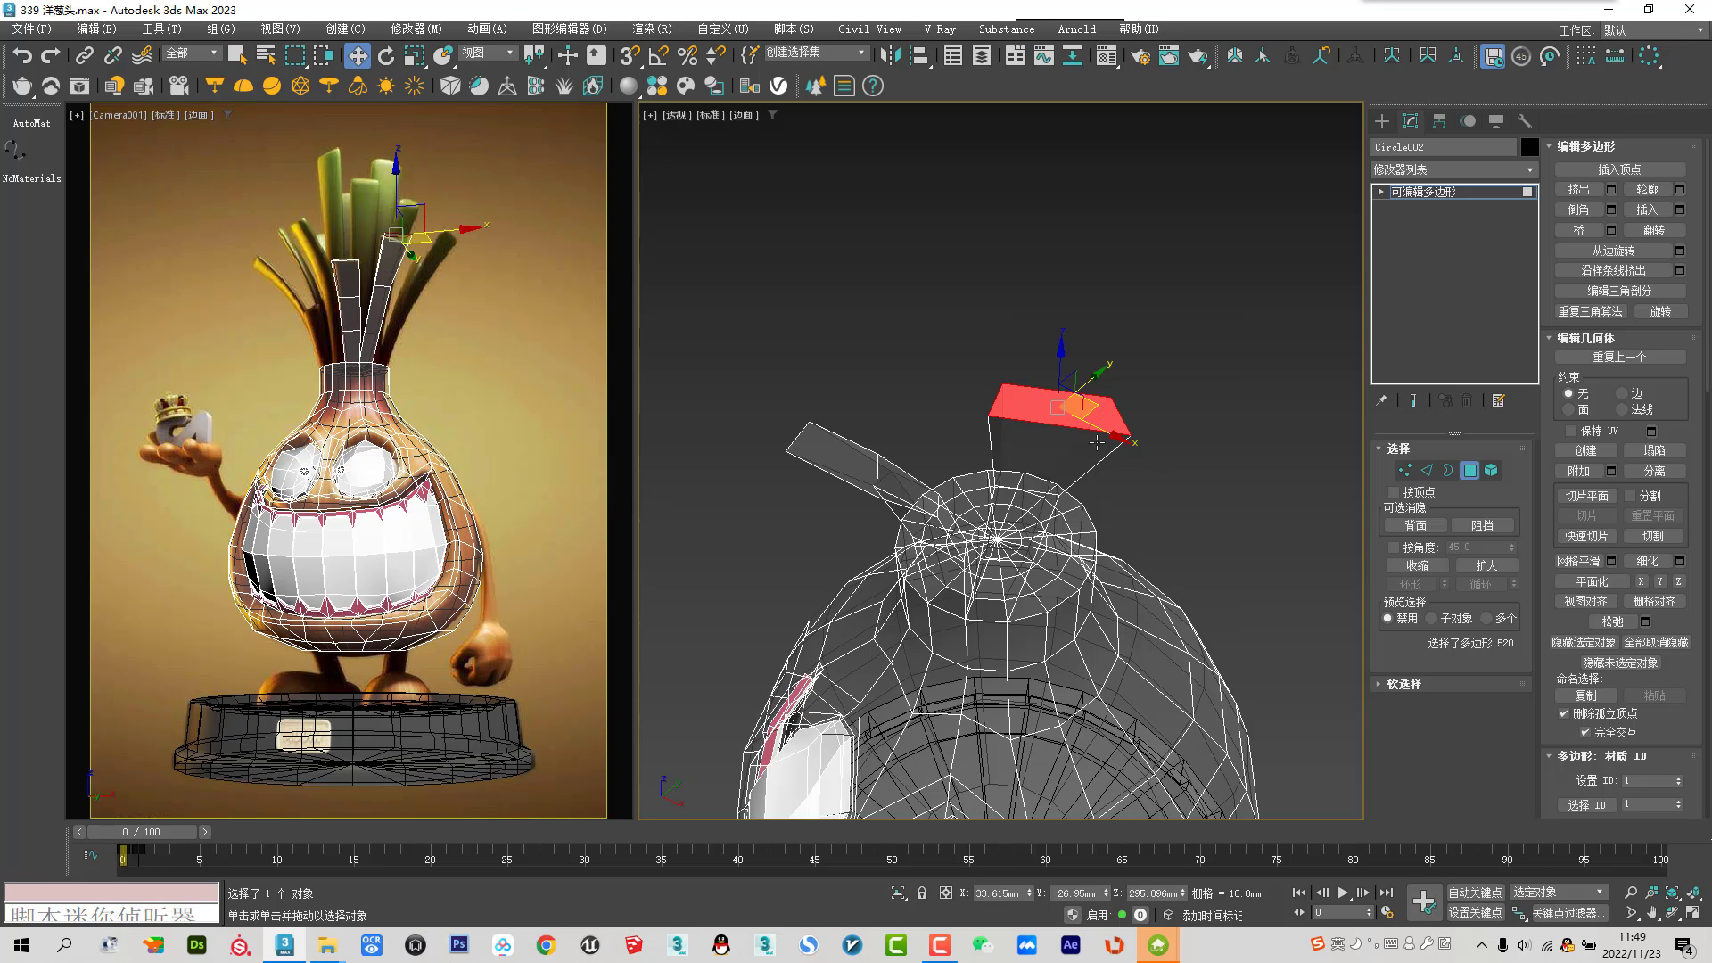
Check the stalk shape in Front, Left, Perspective and Top views
{"action": "key", "text": "f"}
{"action": "scroll", "coordinate": [1082, 403], "scroll_direction": "up", "scroll_amount": 3}
{"action": "key", "text": "l"}
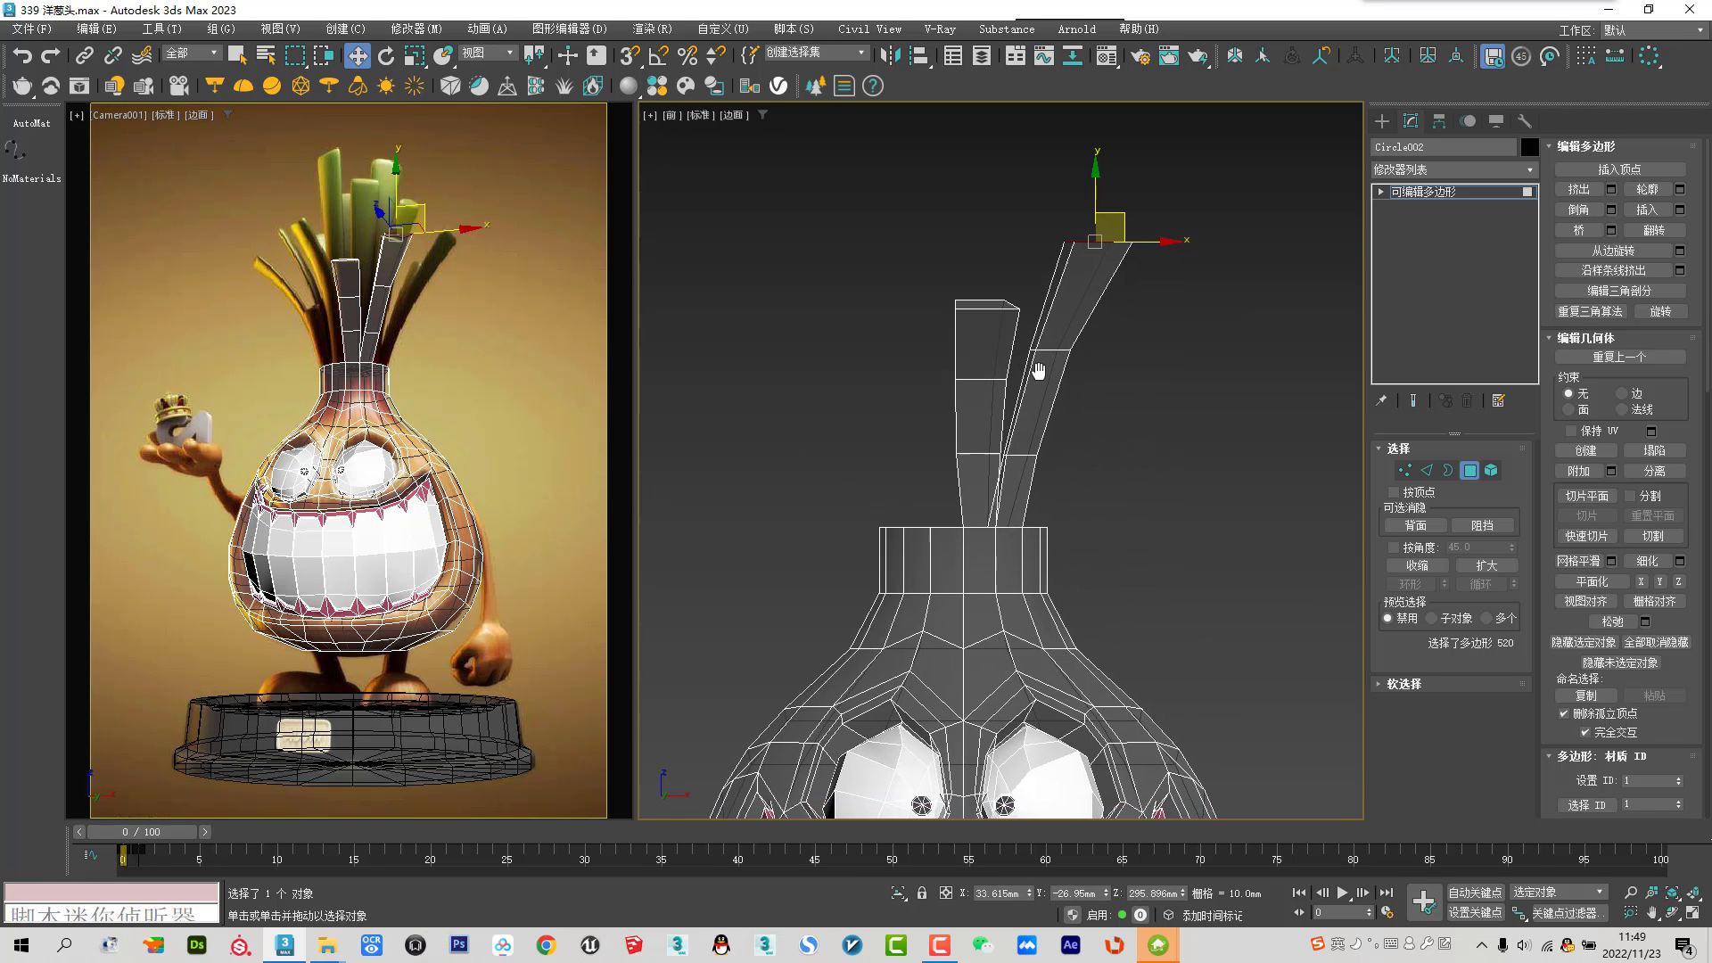
{"action": "scroll", "coordinate": [1010, 393], "scroll_direction": "up", "scroll_amount": 2}
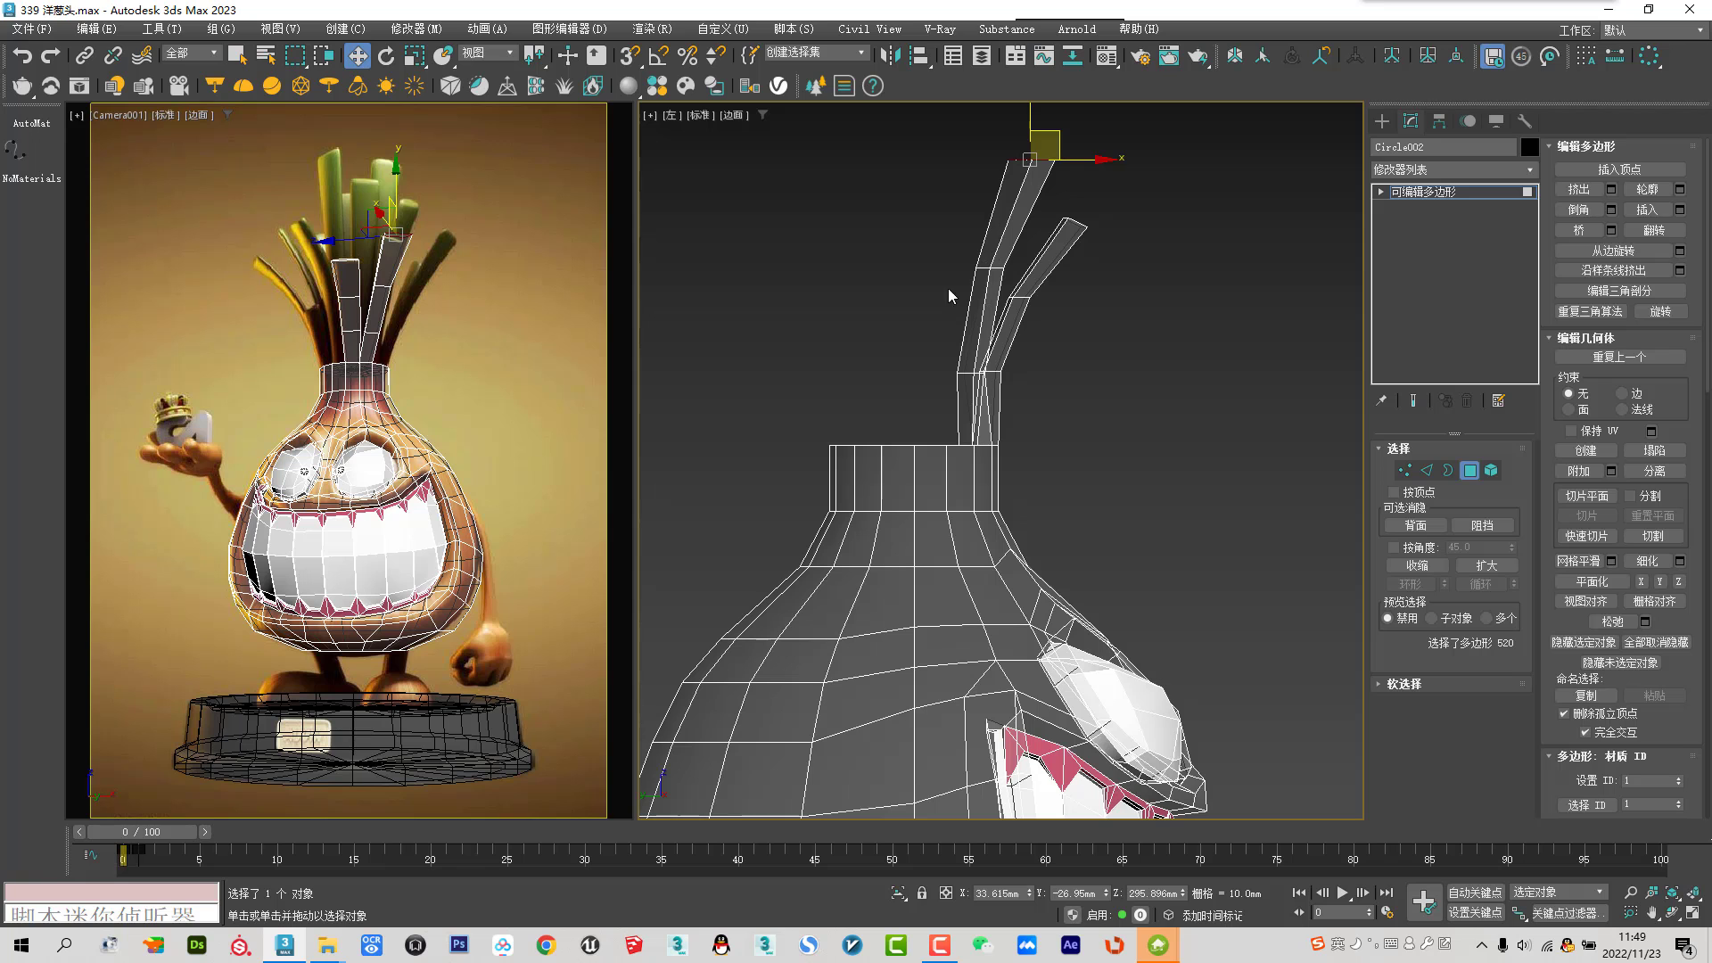
{"action": "scroll", "coordinate": [998, 325], "scroll_direction": "down", "scroll_amount": 3}
{"action": "key", "text": "p"}
{"action": "middle_click_drag", "start_coordinate": [998, 339], "coordinate": [927, 403], "text": "alt"}
{"action": "key", "text": "t"}
{"action": "scroll", "coordinate": [928, 403], "scroll_direction": "up", "scroll_amount": 3}
{"action": "scroll", "coordinate": [927, 403], "scroll_direction": "down", "scroll_amount": 1}
{"action": "scroll", "coordinate": [941, 392], "scroll_direction": "up", "scroll_amount": 2}
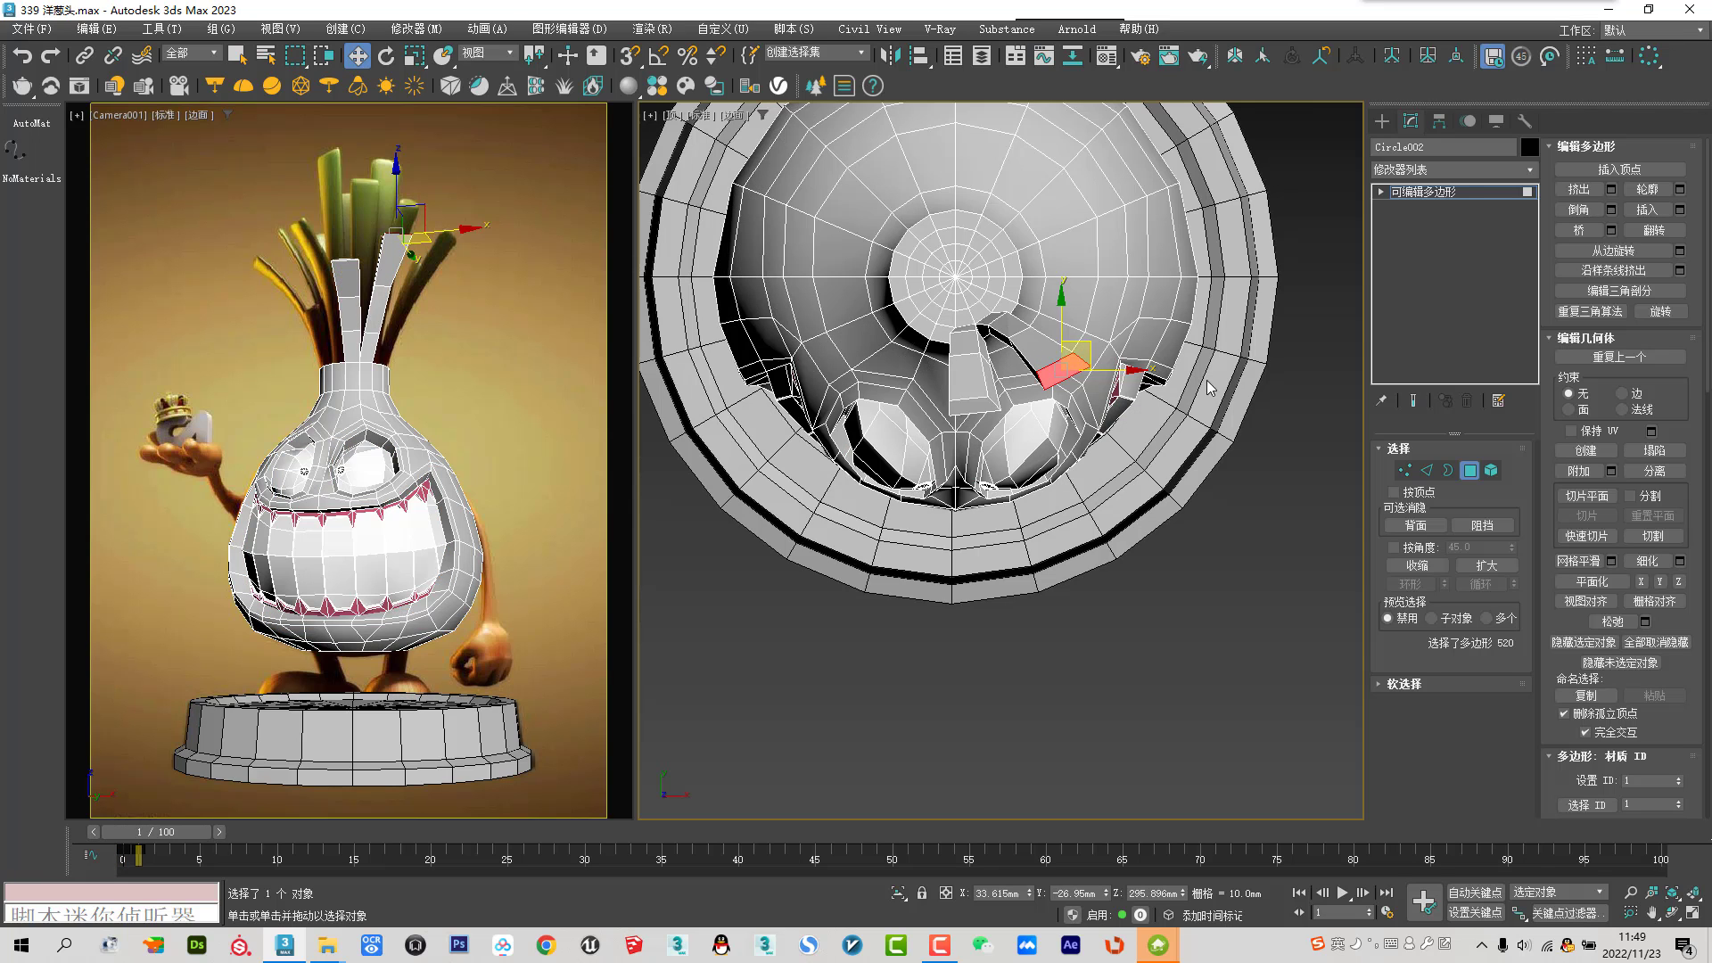
Select two vertices inside the head opening near the stalk base and nudge them slightly
{"action": "left_click", "coordinate": [1404, 473]}
{"action": "scroll", "coordinate": [1072, 373], "scroll_direction": "up", "scroll_amount": 5}
{"action": "left_click", "coordinate": [894, 269]}
{"action": "left_click", "coordinate": [905, 301], "text": "ctrl"}
{"action": "left_click_drag", "start_coordinate": [916, 266], "coordinate": [915, 271]}
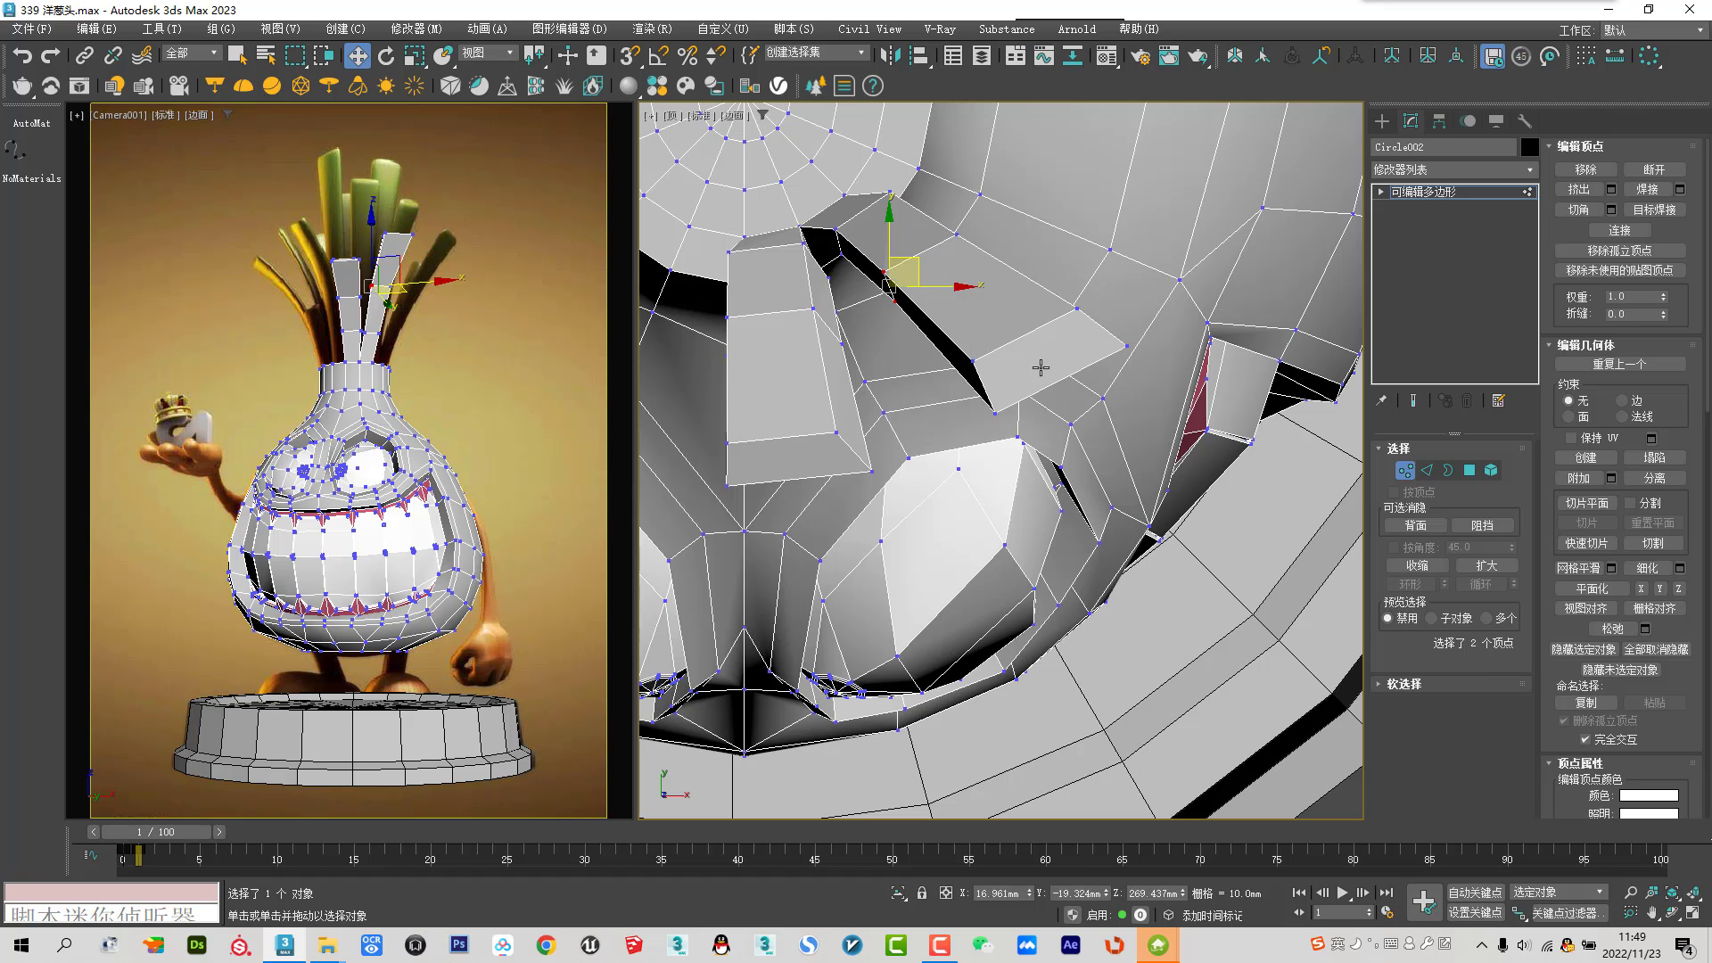
{"action": "left_click_drag", "start_coordinate": [999, 405], "coordinate": [983, 425]}
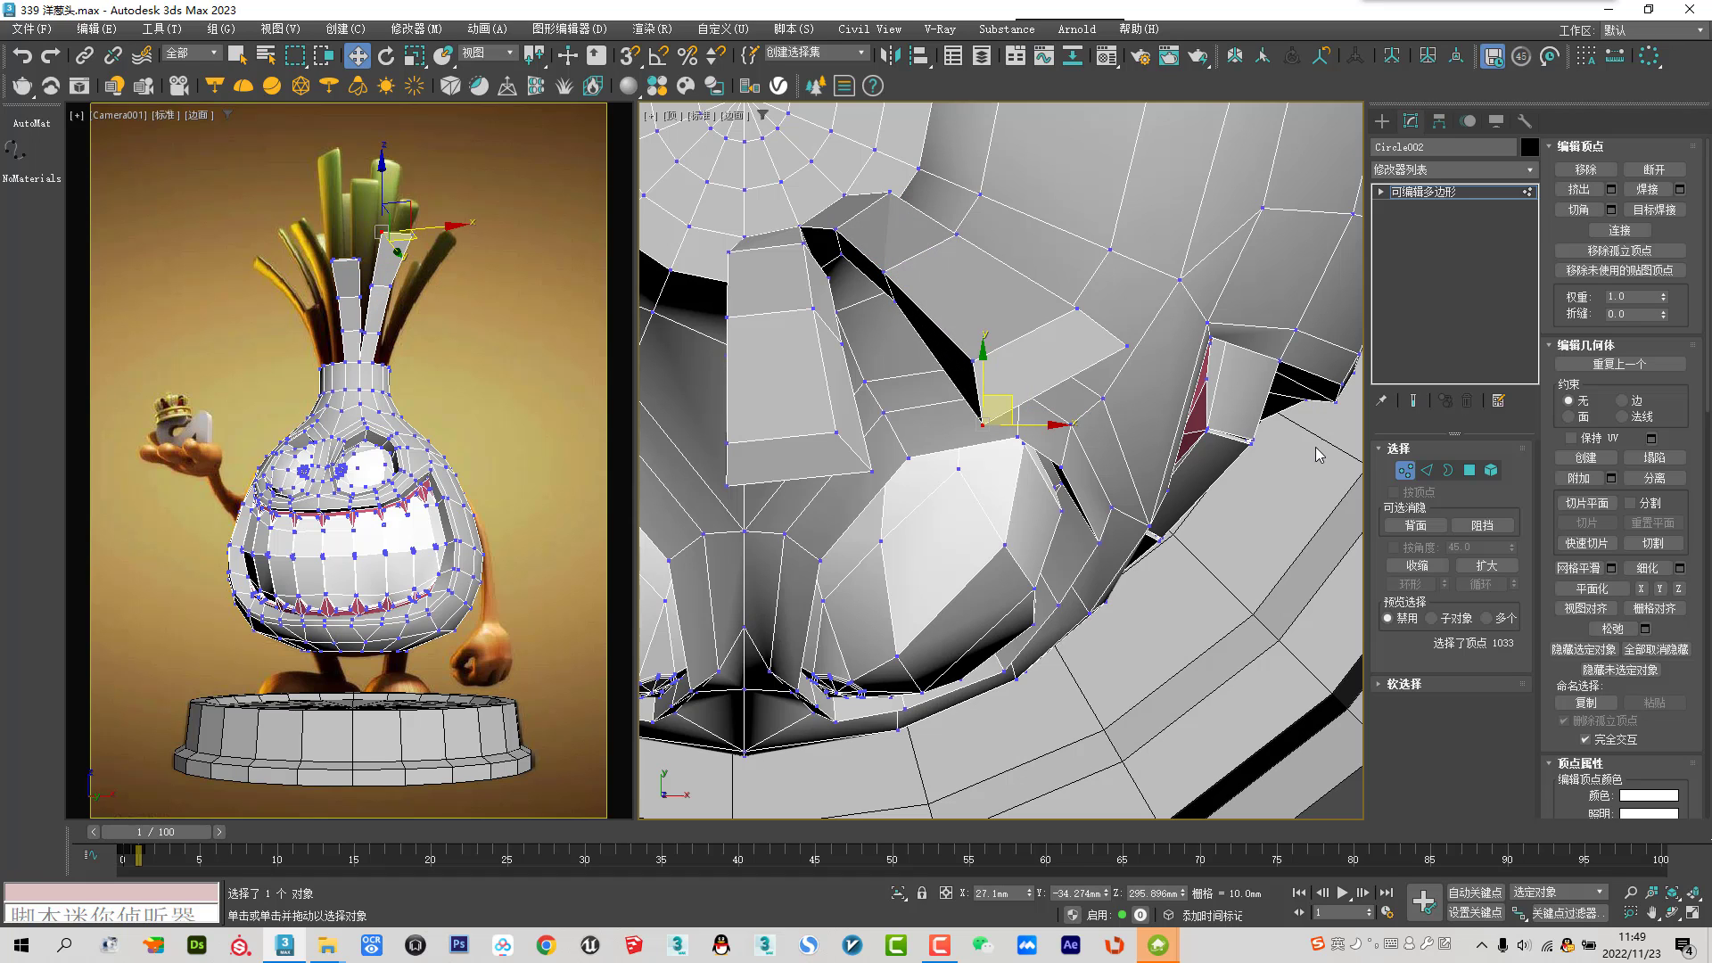
Exit Vertex mode and frame the view to show both eyes and the mouth
{"action": "left_click", "coordinate": [1404, 472]}
{"action": "scroll", "coordinate": [794, 405], "scroll_direction": "up", "scroll_amount": 5}
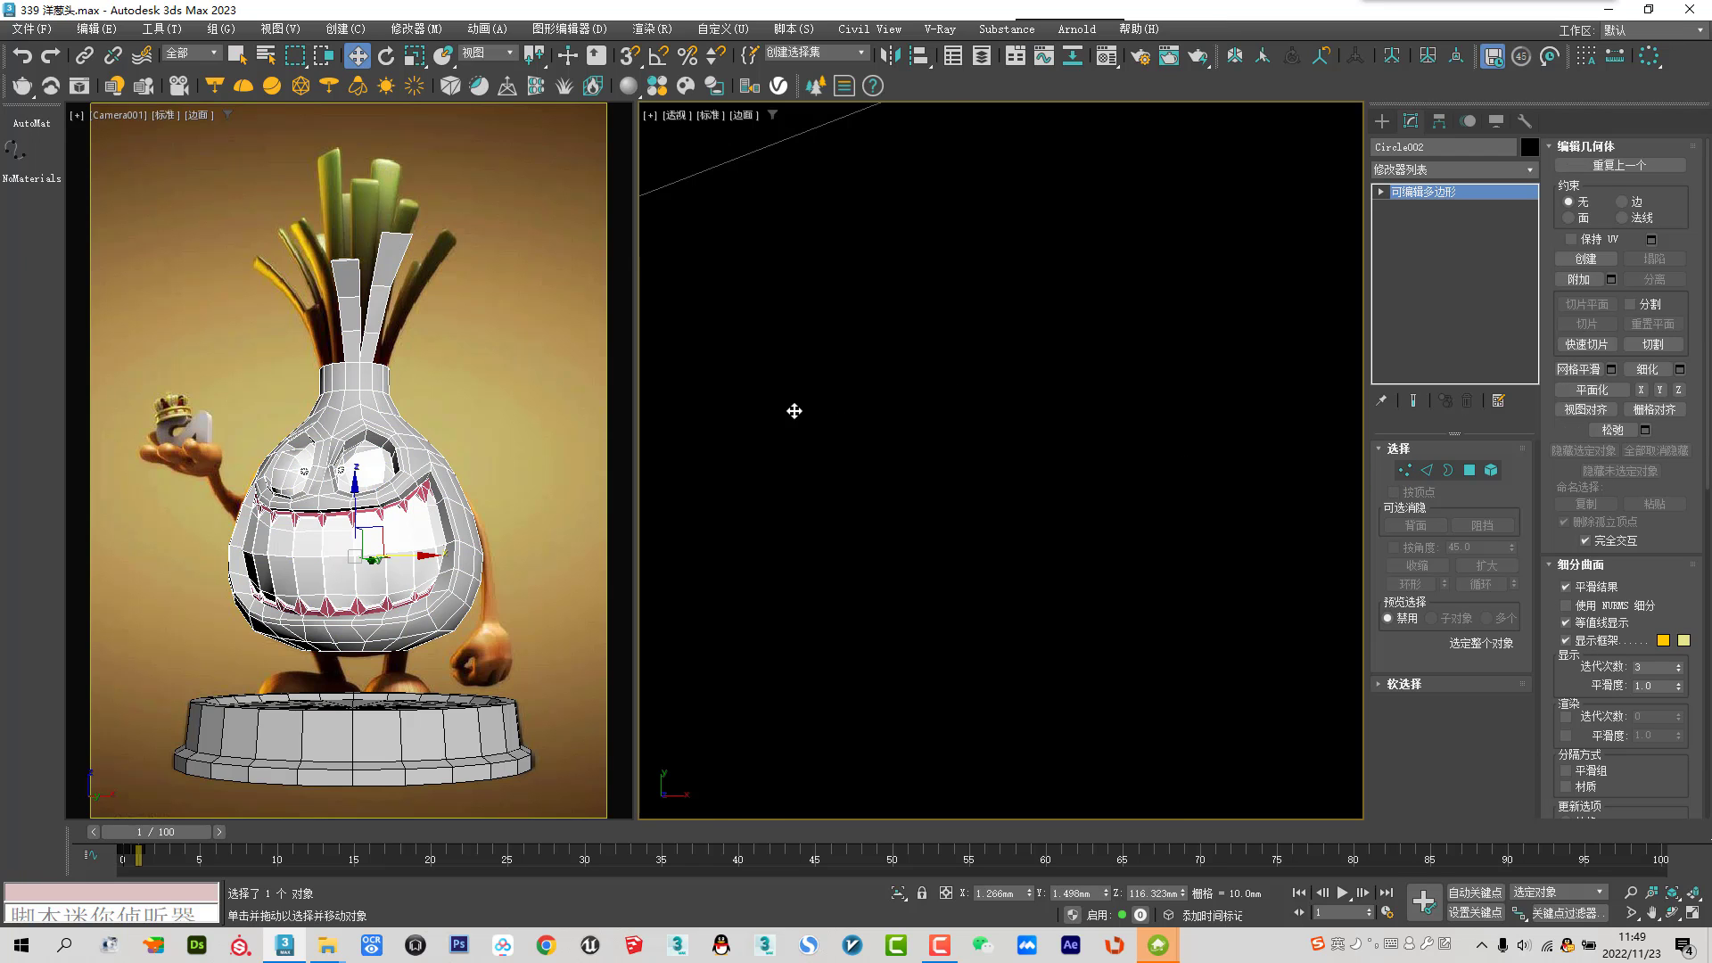
{"action": "scroll", "coordinate": [899, 404], "scroll_direction": "up", "scroll_amount": 5}
{"action": "scroll", "coordinate": [899, 404], "scroll_direction": "down", "scroll_amount": 5}
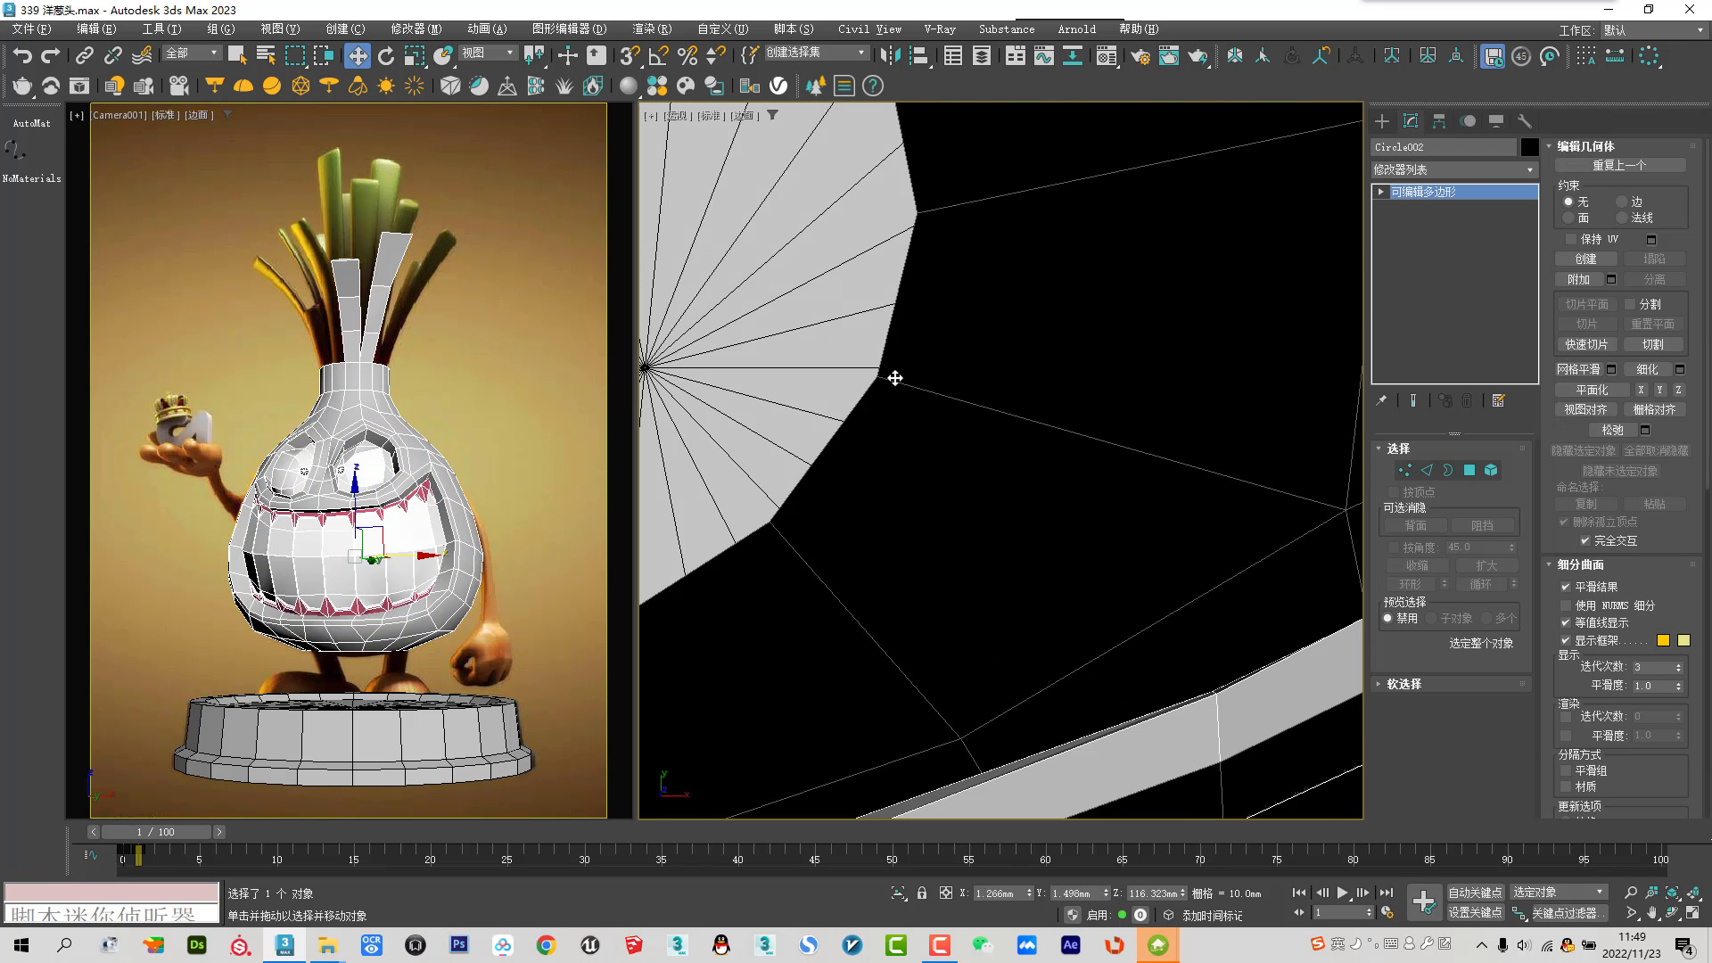
{"action": "scroll", "coordinate": [909, 403], "scroll_direction": "down", "scroll_amount": 3}
{"action": "scroll", "coordinate": [917, 393], "scroll_direction": "down", "scroll_amount": 3}
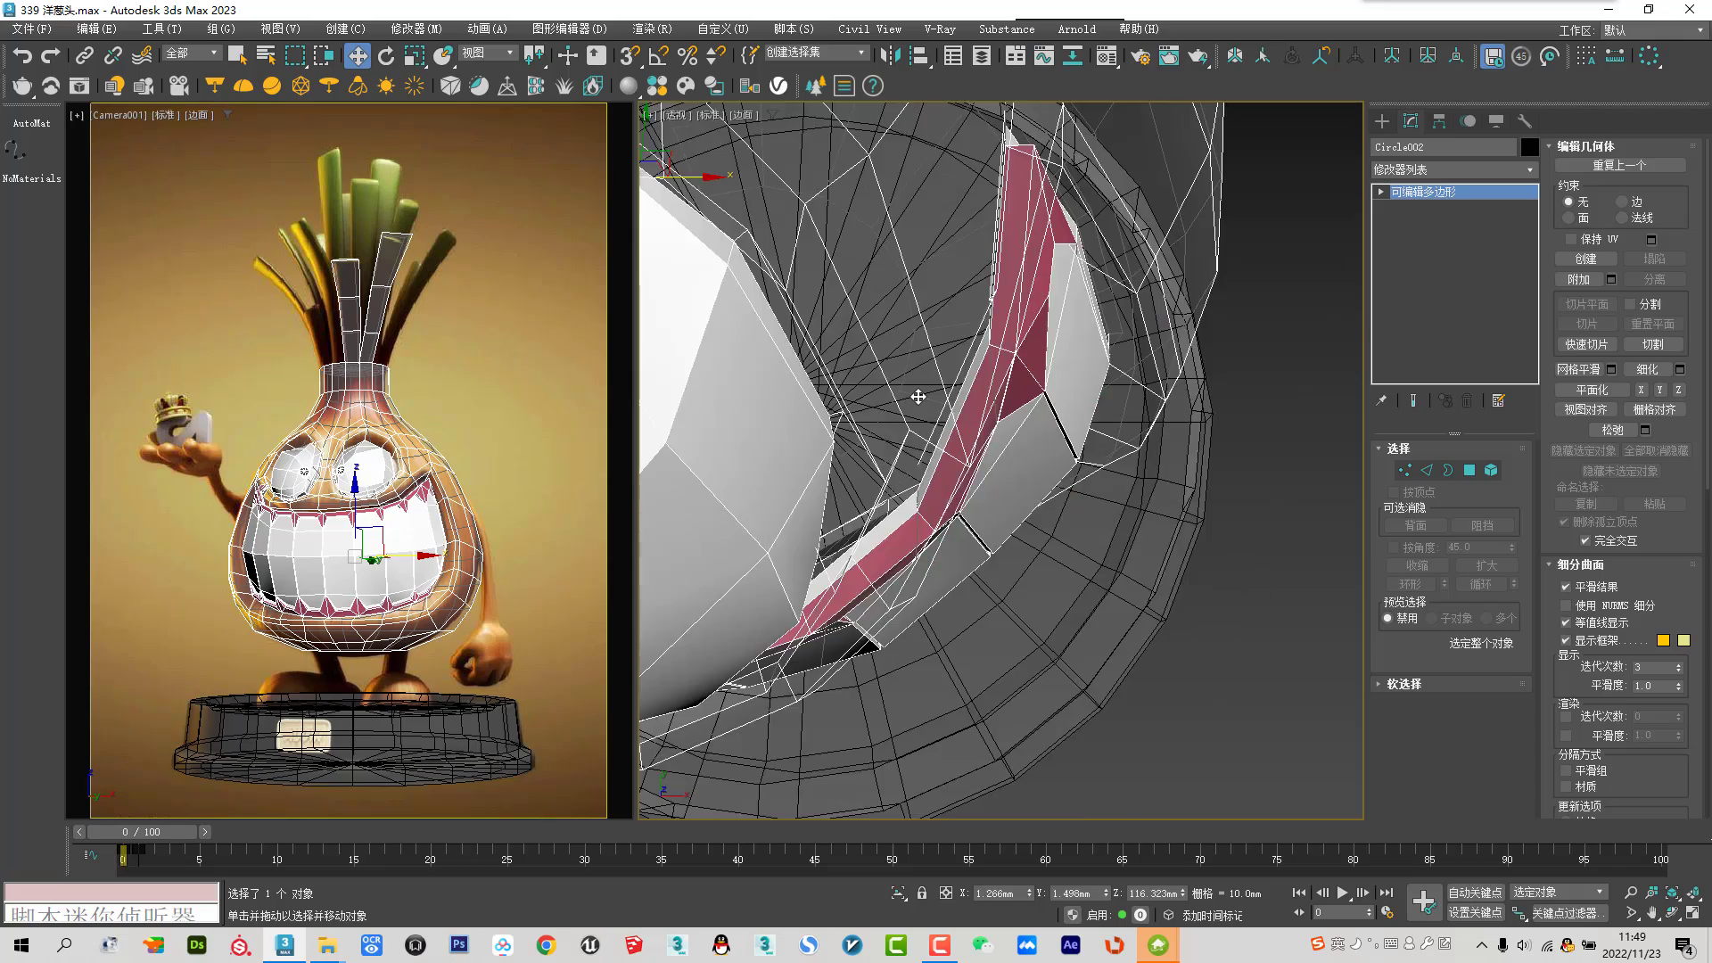
{"action": "scroll", "coordinate": [918, 393], "scroll_direction": "down", "scroll_amount": 3}
{"action": "mouse_move", "coordinate": [776, 369]}
{"action": "middle_mouse_down"}
{"action": "mouse_move", "coordinate": [911, 450]}
{"action": "mouse_move", "coordinate": [990, 353]}
{"action": "mouse_move", "coordinate": [1003, 375]}
{"action": "middle_mouse_up"}
{"action": "scroll", "coordinate": [993, 345], "scroll_direction": "down", "scroll_amount": 3}
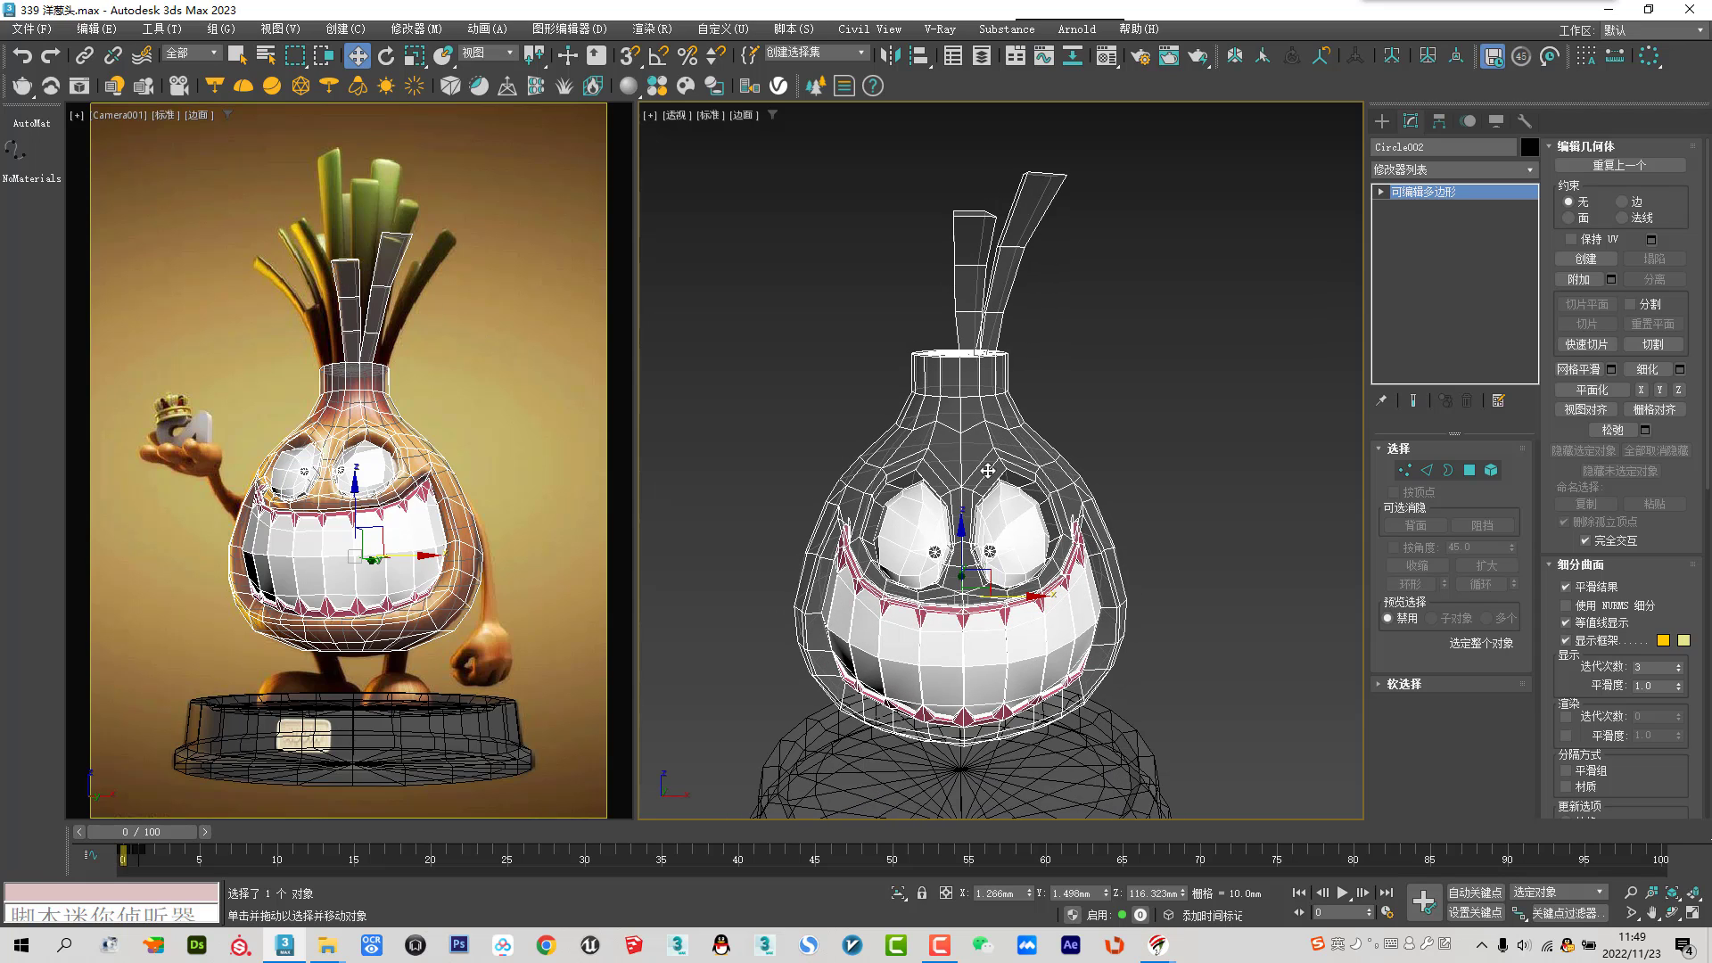
{"action": "left_click", "coordinate": [1158, 945]}
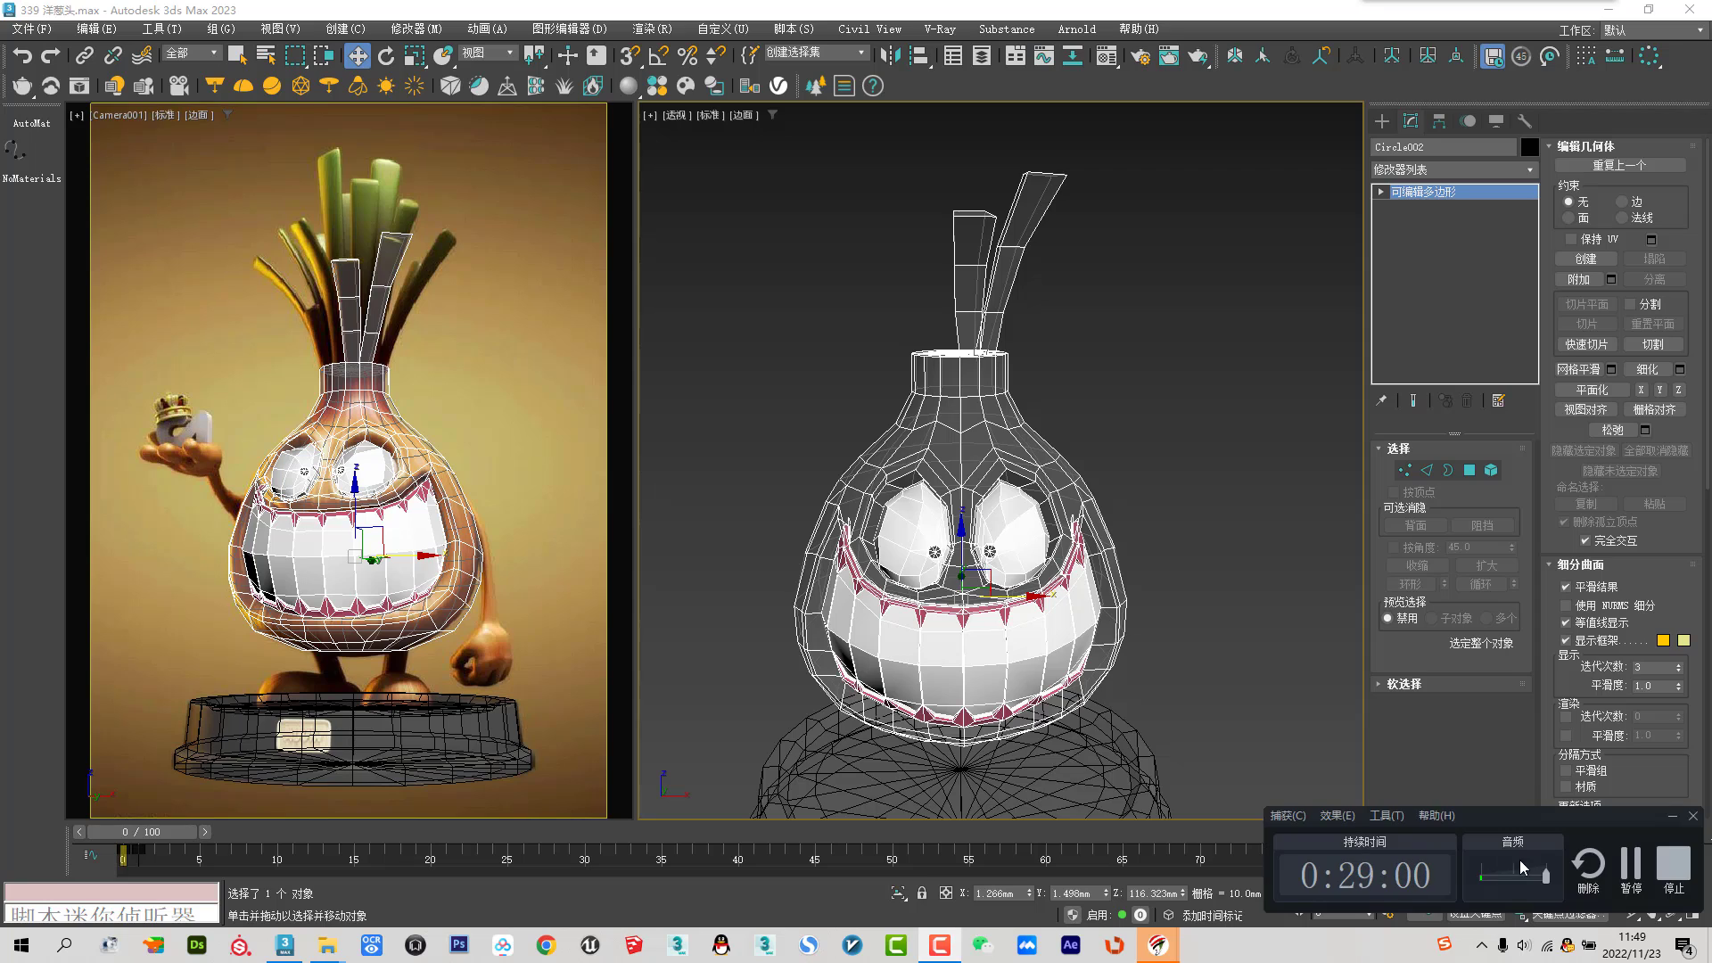
Frame the whole onion and show the stalks and base solid-shaded
{"action": "left_click", "coordinate": [1632, 869]}
{"action": "scroll", "coordinate": [1090, 481], "scroll_direction": "down", "scroll_amount": 3}
{"action": "scroll", "coordinate": [1093, 428], "scroll_direction": "down", "scroll_amount": 3}
{"action": "middle_click_drag", "start_coordinate": [1097, 339], "coordinate": [1088, 553]}
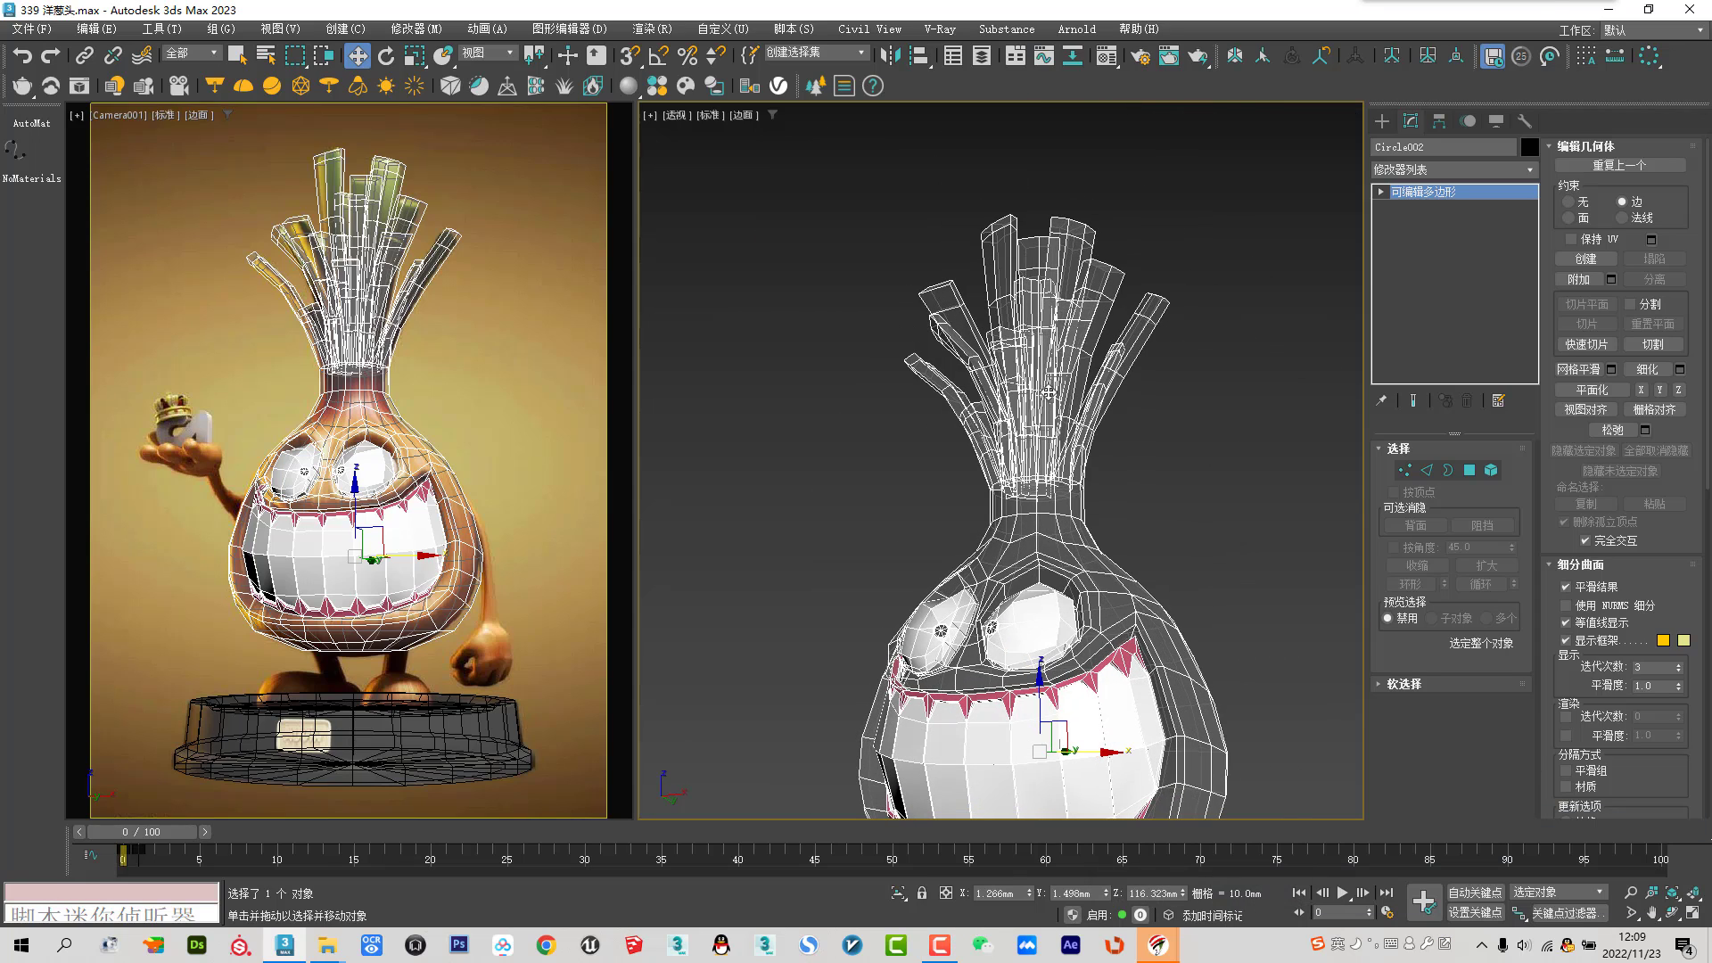
{"action": "key", "text": "period"}
{"action": "mouse_move", "coordinate": [1046, 371]}
{"action": "middle_mouse_down", "text": "alt"}
{"action": "mouse_move", "coordinate": [1133, 471]}
{"action": "mouse_move", "coordinate": [1284, 429]}
{"action": "middle_mouse_up", "text": "alt"}
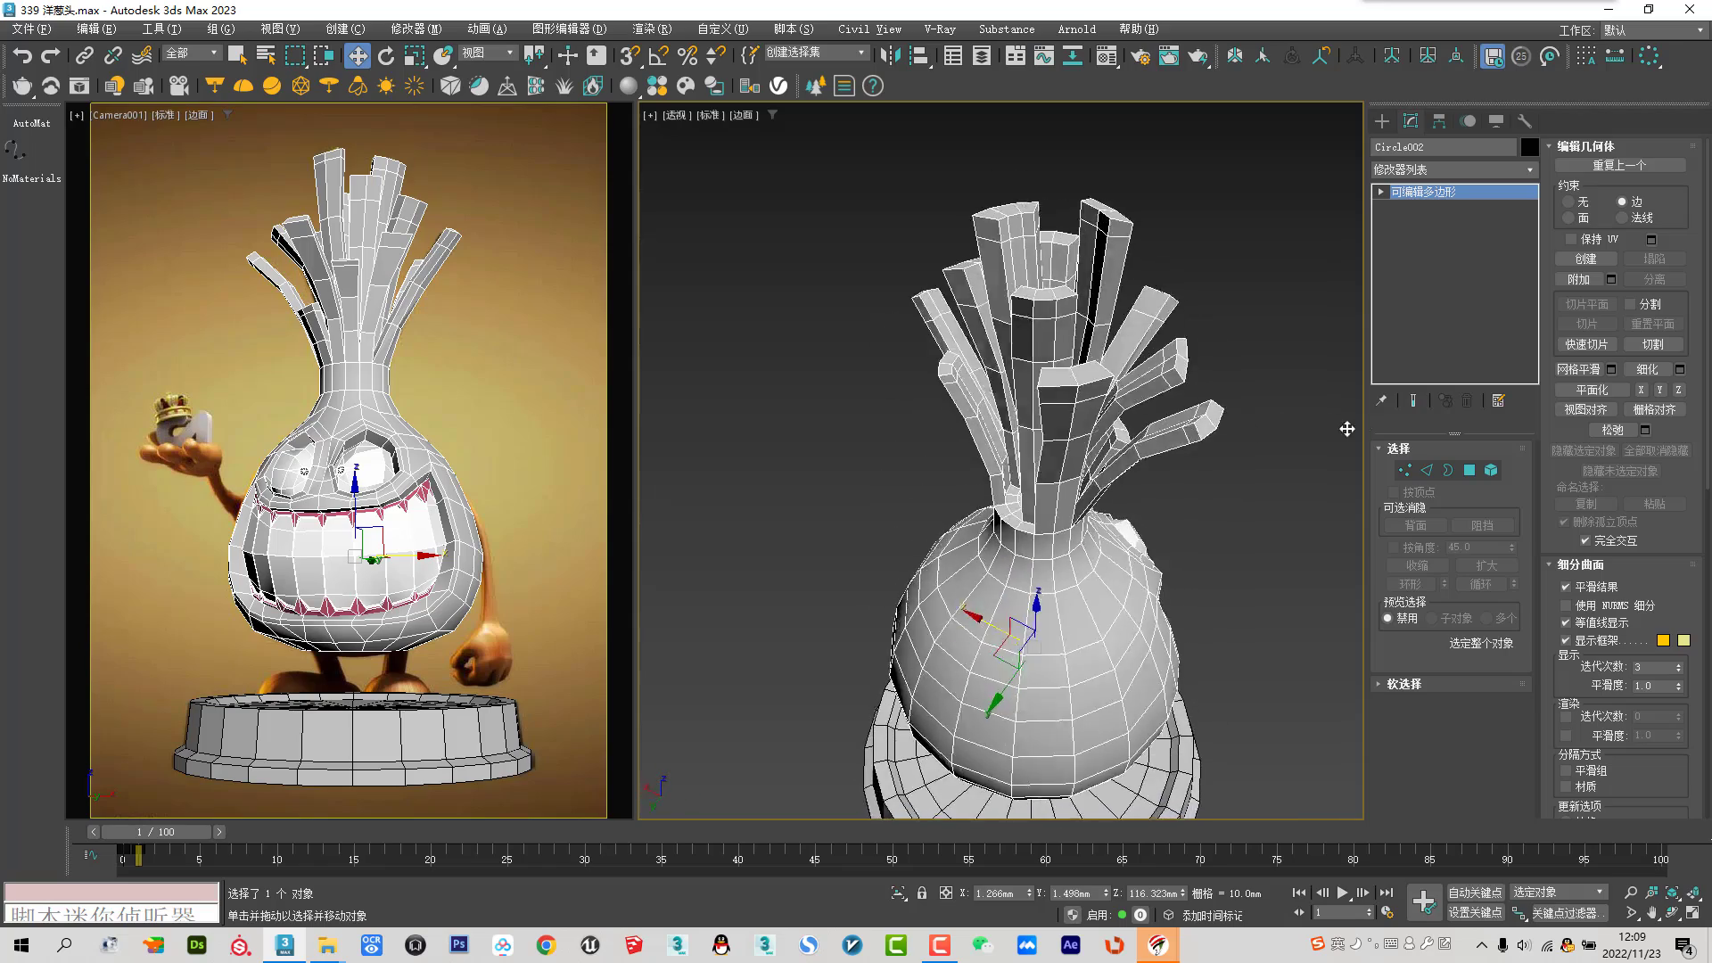
{"action": "scroll", "coordinate": [940, 554], "scroll_direction": "up", "scroll_amount": 5}
{"action": "scroll", "coordinate": [1257, 522], "scroll_direction": "down", "scroll_amount": 3}
{"action": "scroll", "coordinate": [1159, 446], "scroll_direction": "down", "scroll_amount": 2}
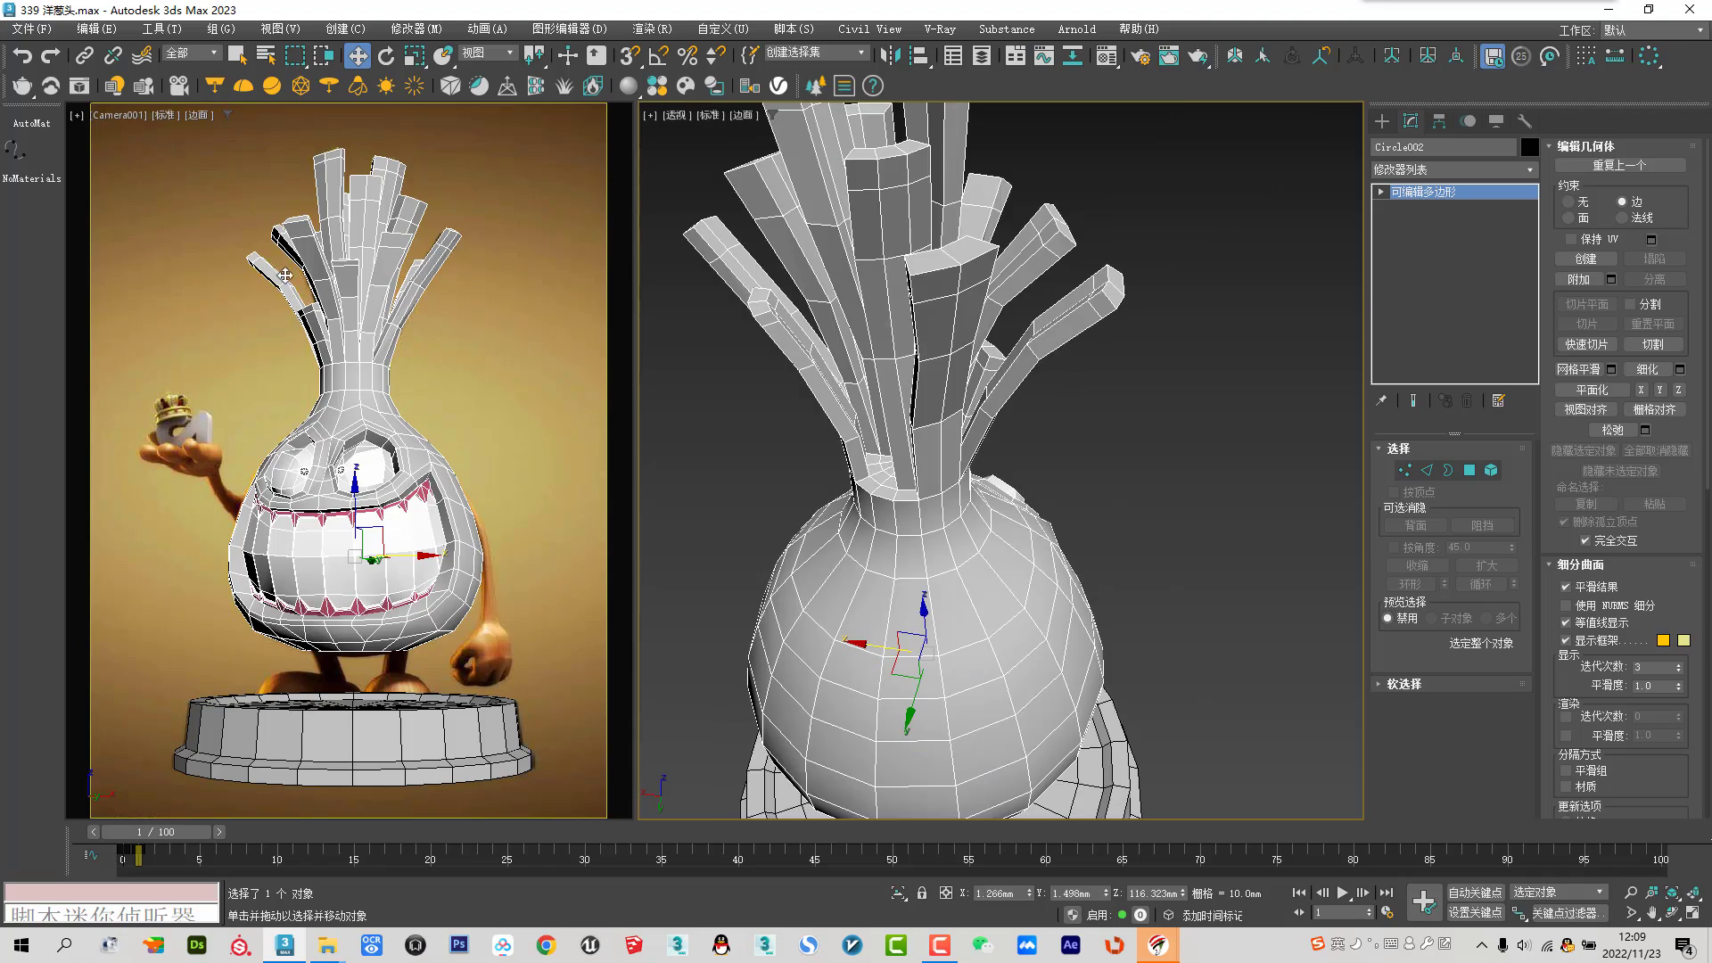
Orbit around the onion to inspect the stalk tuft from the front and above
{"action": "middle_click_drag", "start_coordinate": [1038, 493], "coordinate": [1011, 559], "text": "alt"}
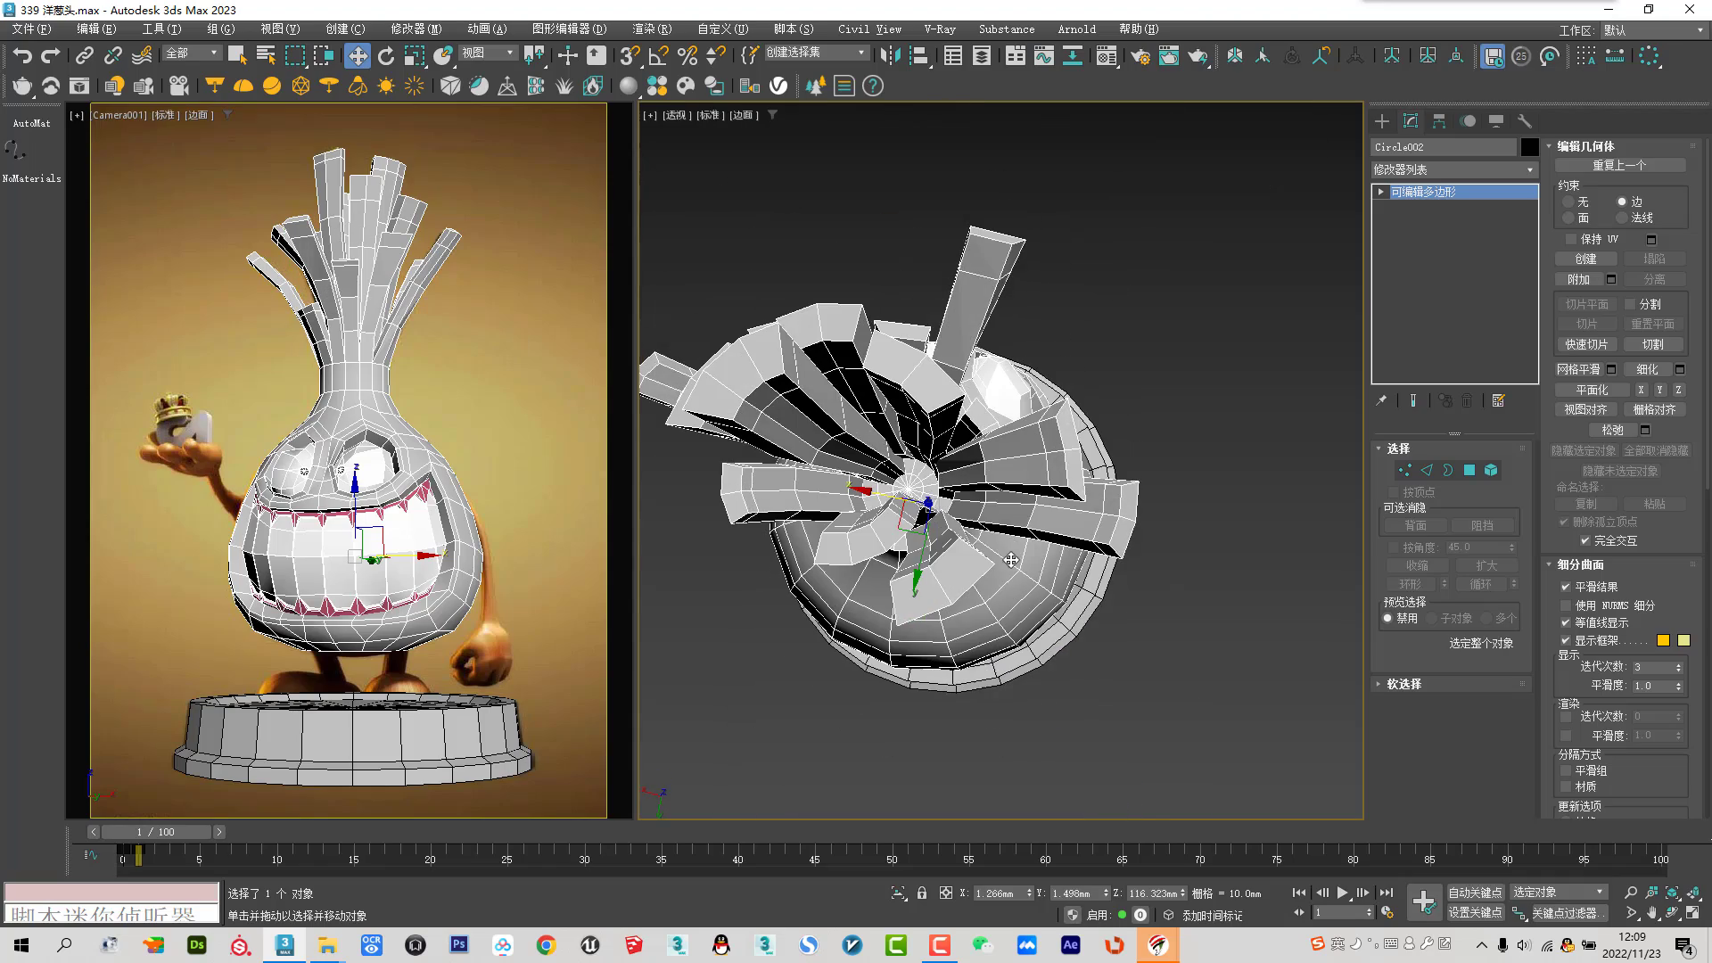
{"action": "mouse_move", "coordinate": [869, 451]}
{"action": "middle_mouse_down", "text": "alt"}
{"action": "mouse_move", "coordinate": [1009, 519]}
{"action": "mouse_move", "coordinate": [1084, 388]}
{"action": "mouse_move", "coordinate": [1147, 384]}
{"action": "mouse_move", "coordinate": [906, 334]}
{"action": "mouse_move", "coordinate": [840, 338]}
{"action": "middle_mouse_up", "text": "alt"}
{"action": "middle_click_drag", "start_coordinate": [897, 261], "coordinate": [882, 338], "text": "alt"}
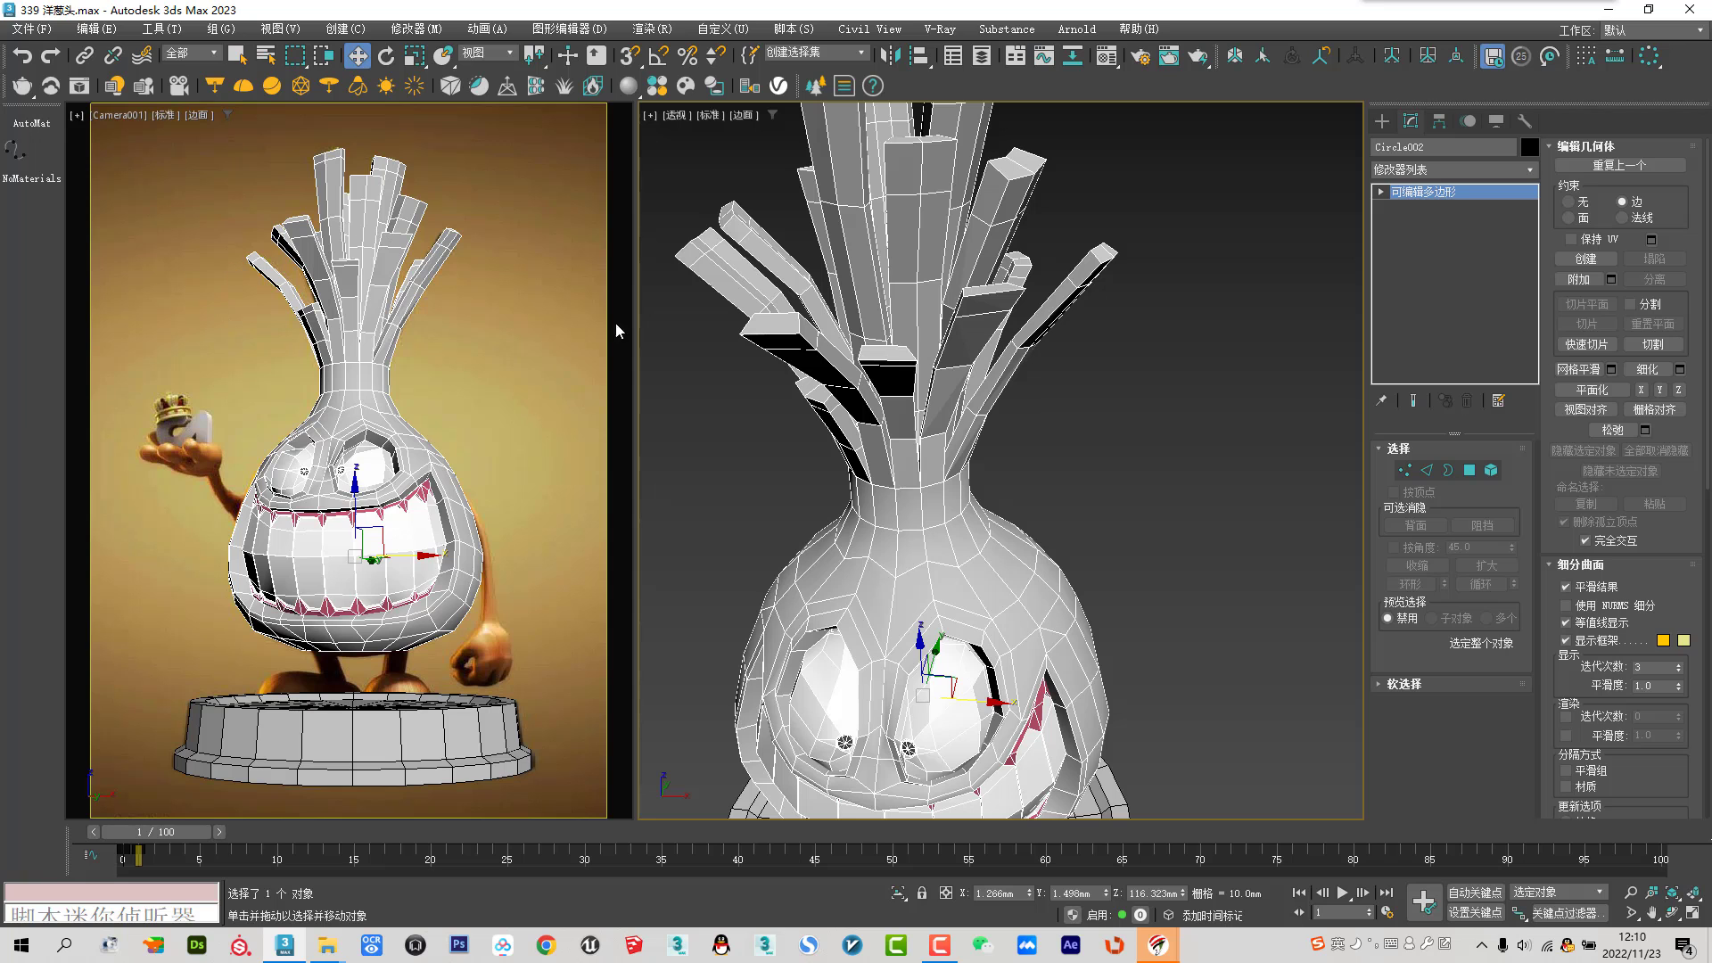
{"action": "scroll", "coordinate": [906, 495], "scroll_direction": "down", "scroll_amount": 2}
{"action": "scroll", "coordinate": [906, 500], "scroll_direction": "down", "scroll_amount": 2}
{"action": "scroll", "coordinate": [906, 502], "scroll_direction": "down", "scroll_amount": 2}
{"action": "scroll", "coordinate": [906, 506], "scroll_direction": "down", "scroll_amount": 2}
{"action": "middle_click_drag", "start_coordinate": [906, 506], "coordinate": [889, 504], "text": "alt"}
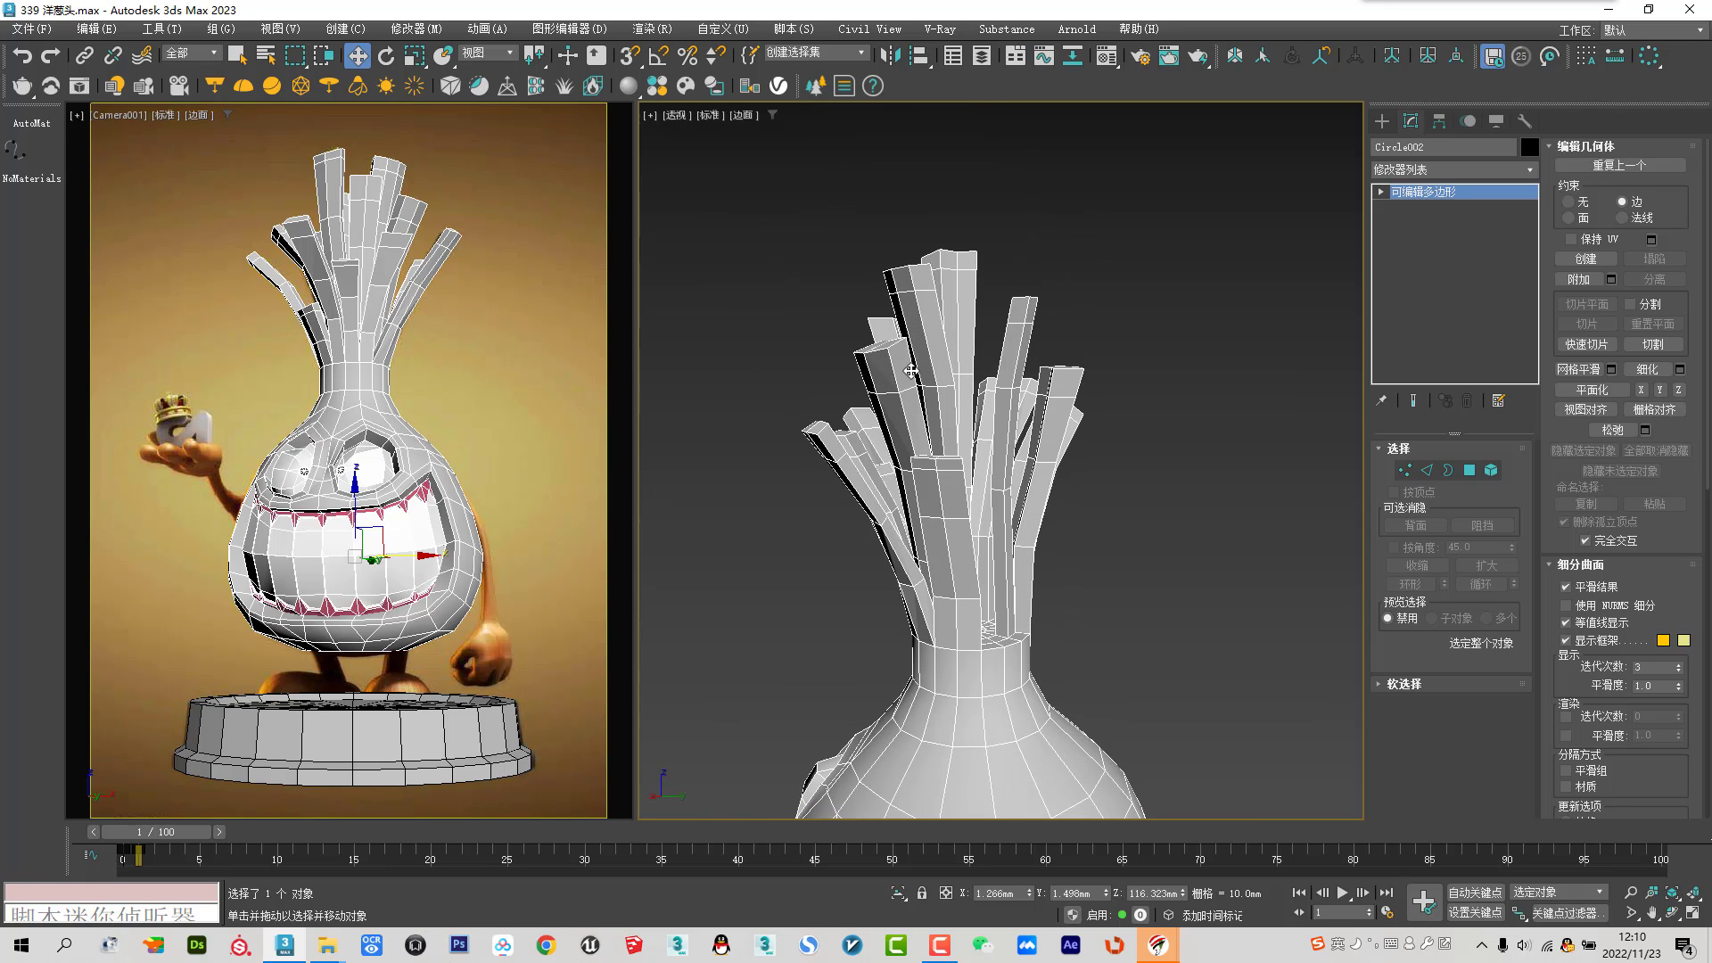
{"action": "middle_click_drag", "start_coordinate": [987, 309], "coordinate": [951, 250], "text": "alt"}
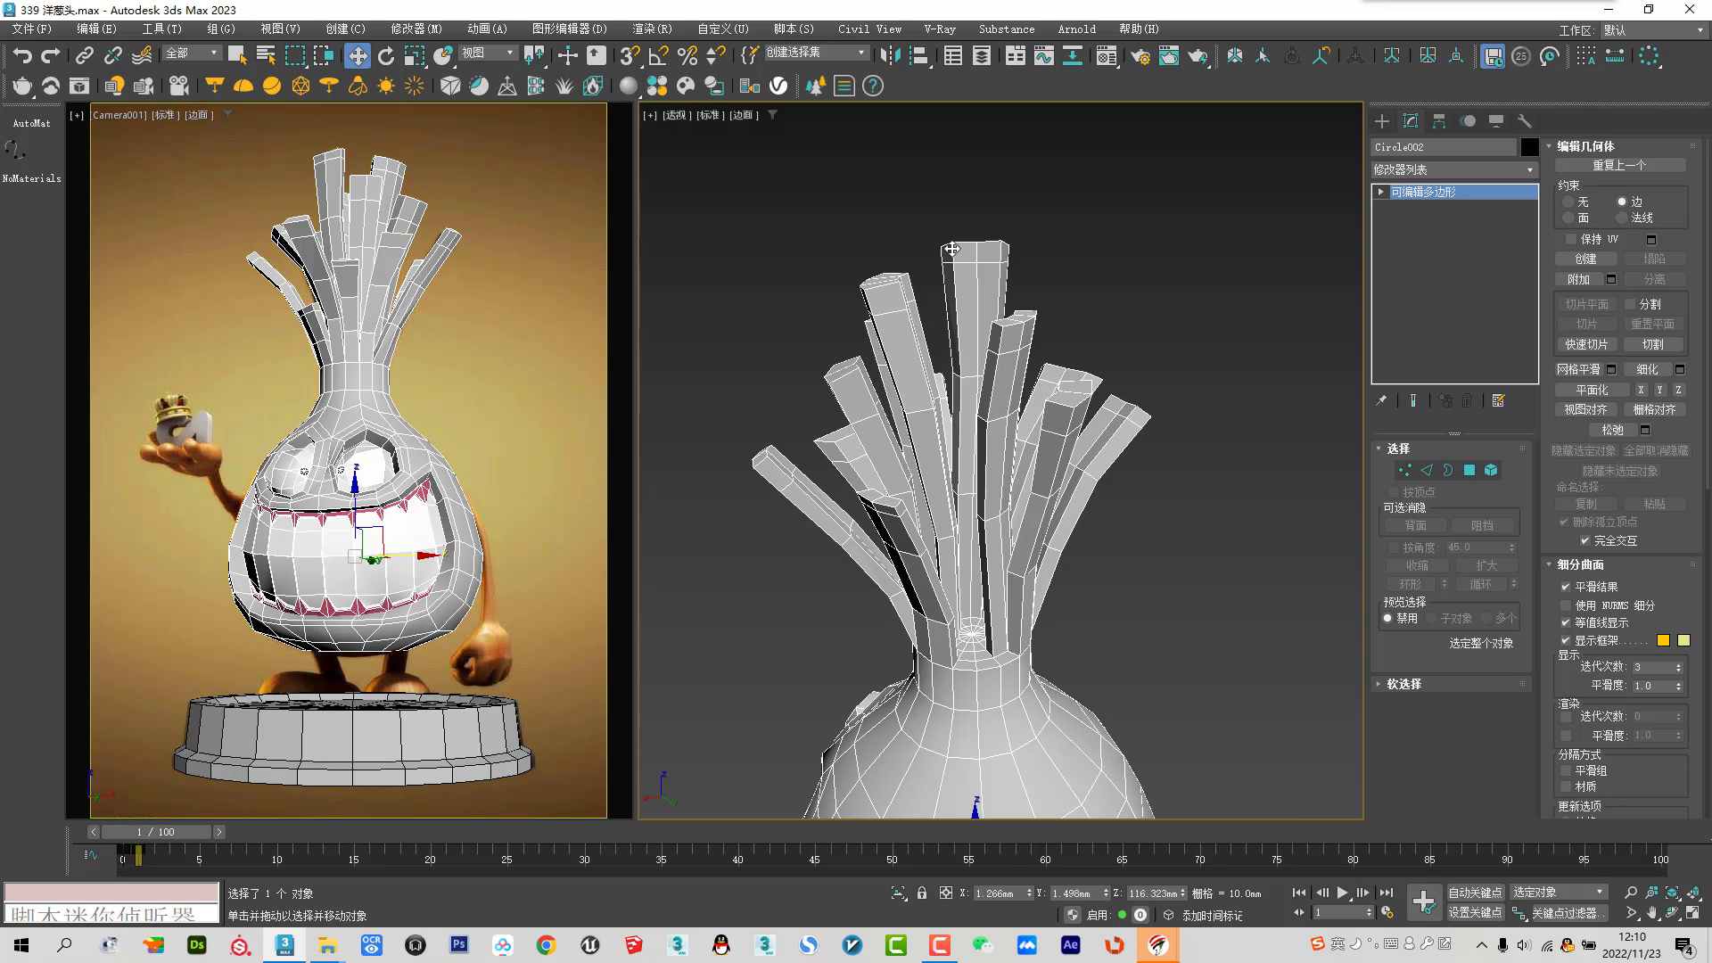
Enable Use NURMS Subdivision to round the onion head and its stalks
{"action": "left_click", "coordinate": [1650, 613]}
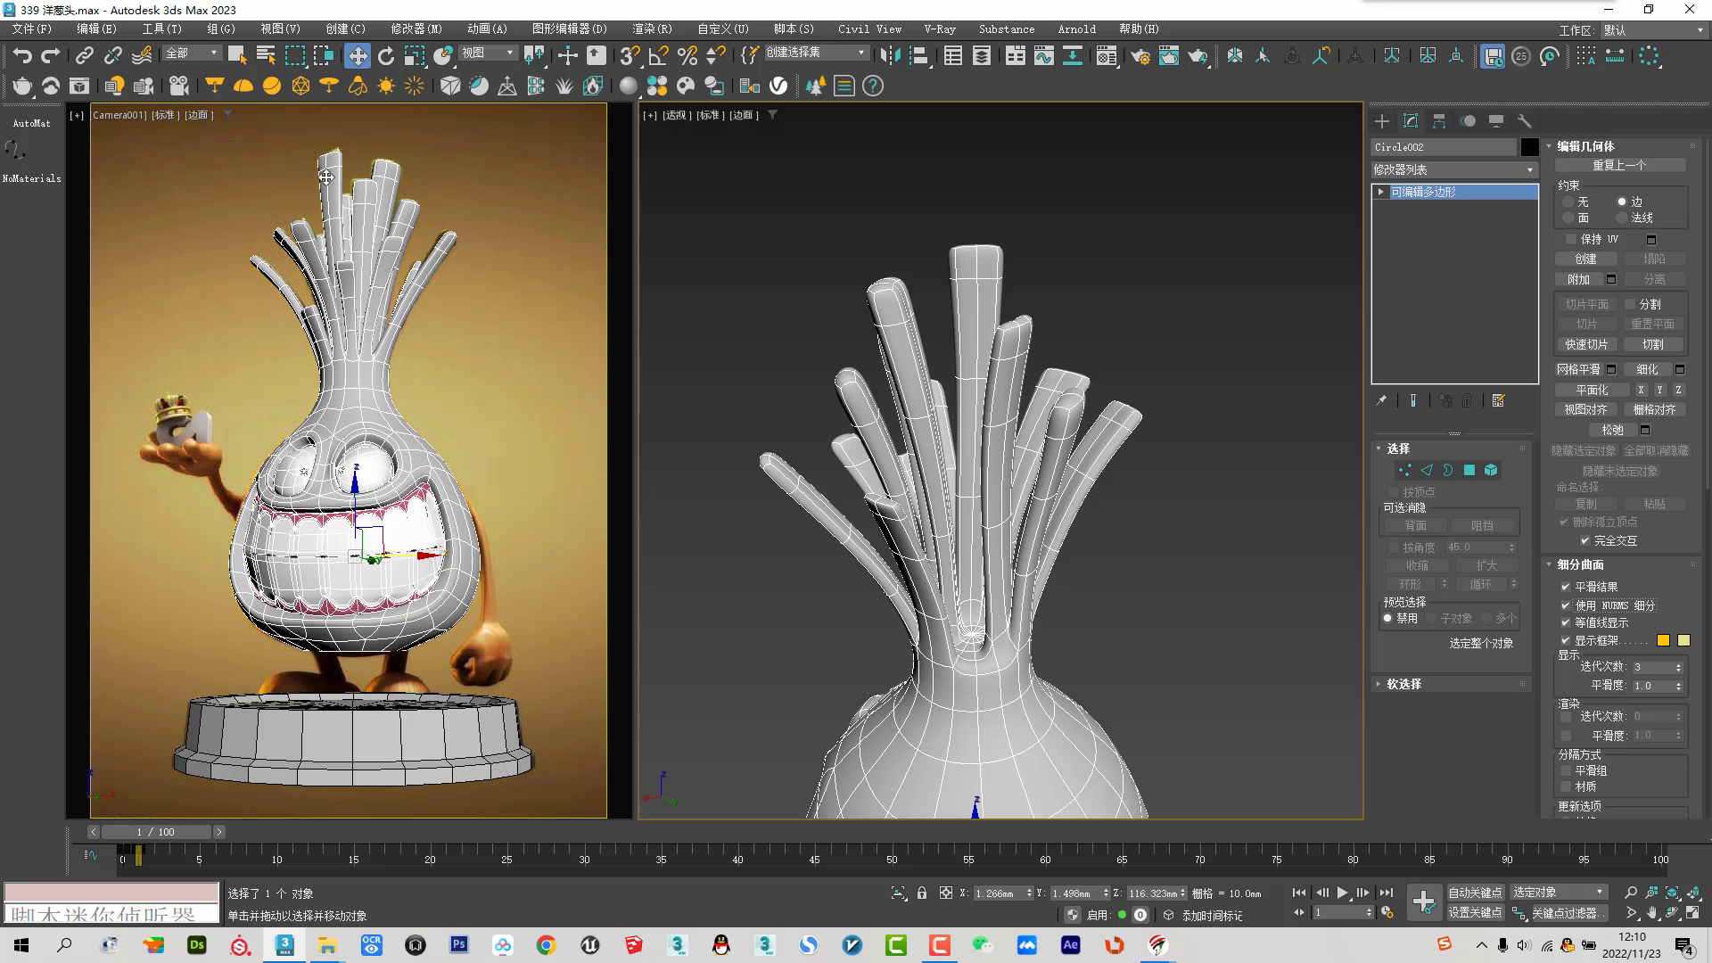
{"action": "key", "text": "Home"}
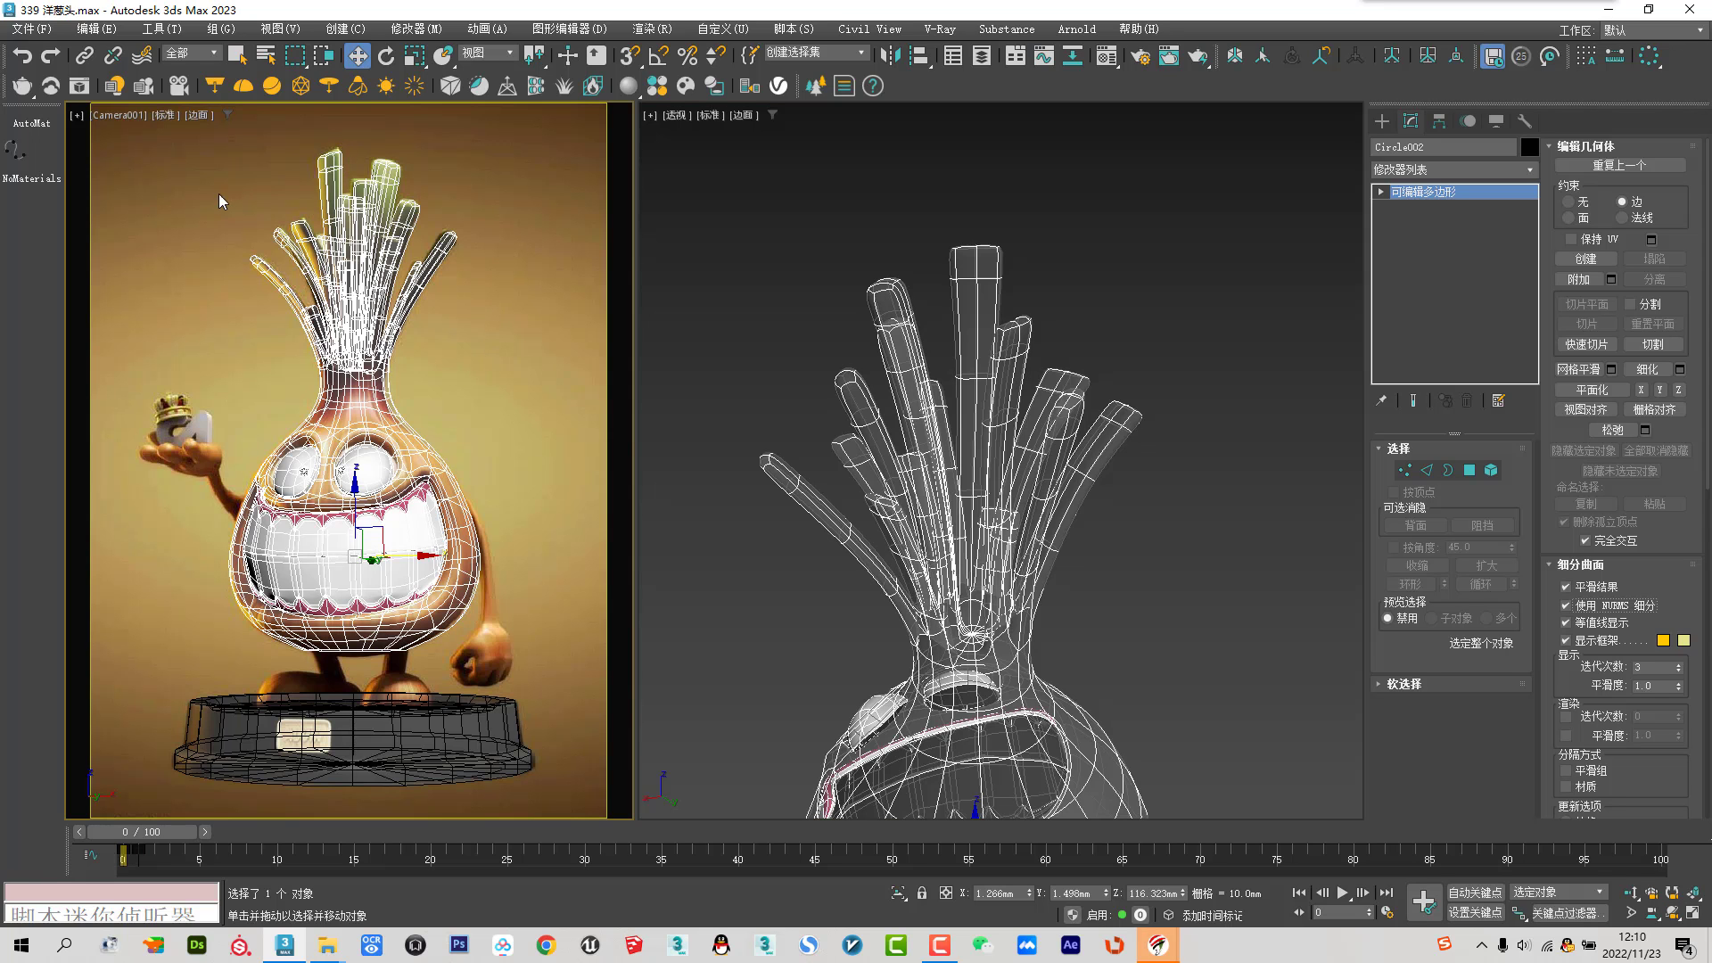
{"action": "key", "text": "period"}
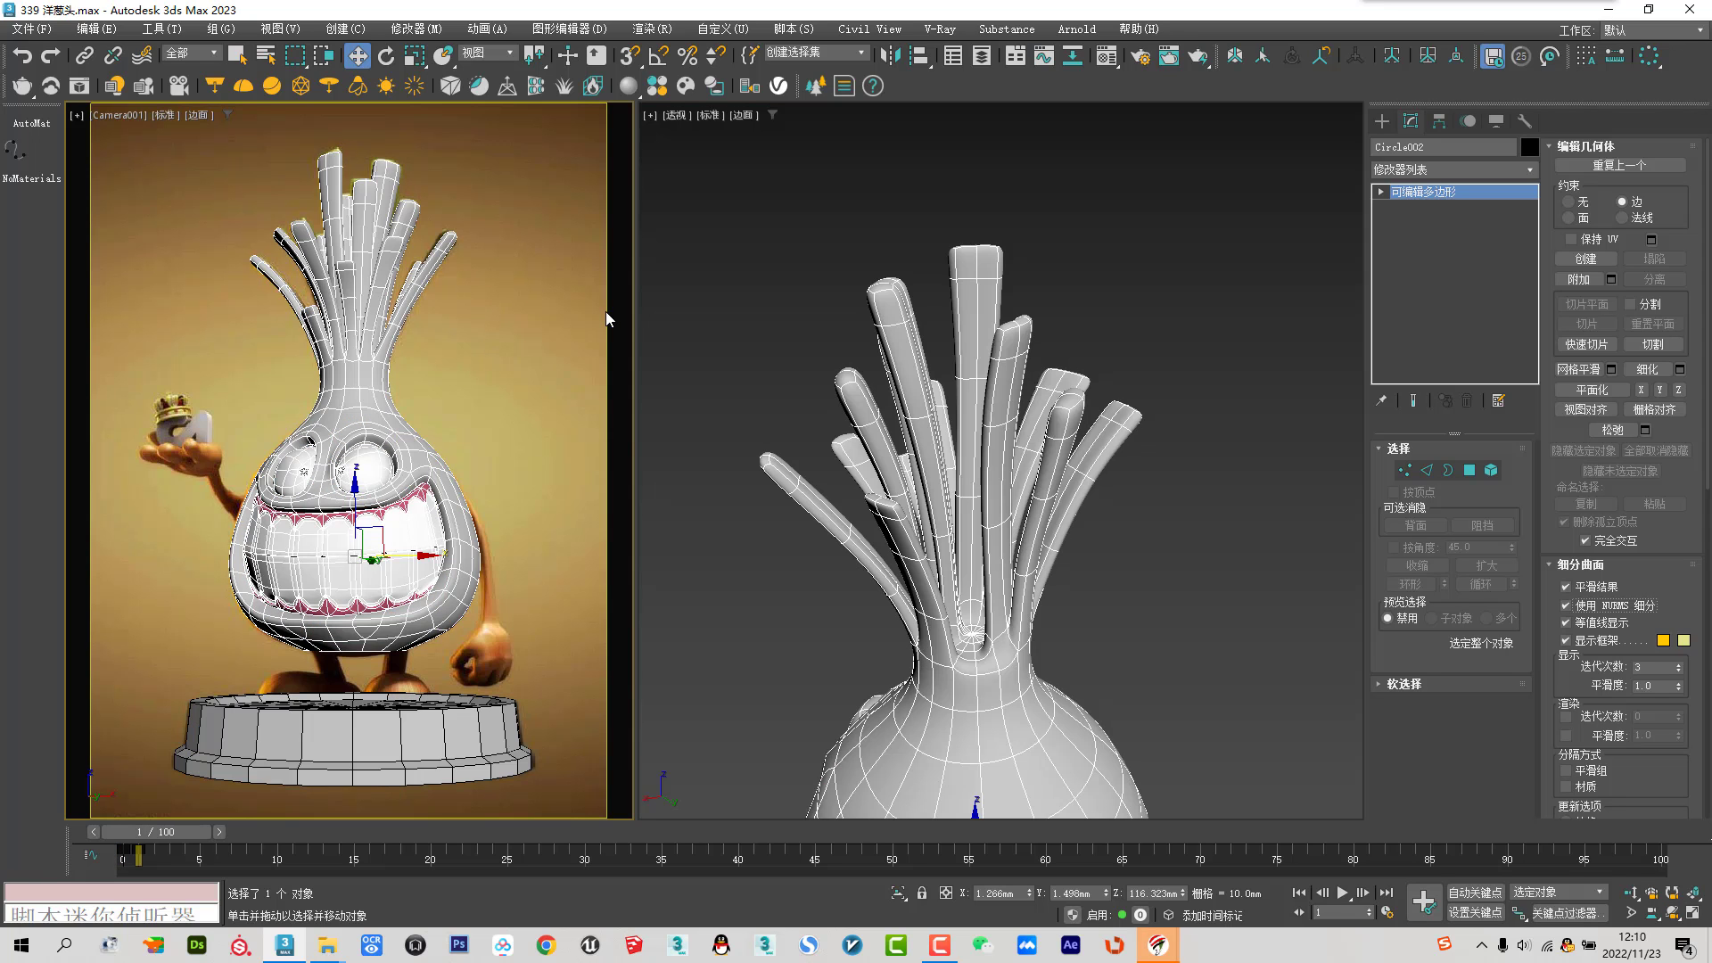
{"action": "scroll", "coordinate": [1006, 557], "scroll_direction": "down", "scroll_amount": 3}
Orbit to the onion's face and turn off NURMS smoothing to see the faceted mesh
{"action": "mouse_move", "coordinate": [1074, 565]}
{"action": "middle_mouse_down", "text": "alt"}
{"action": "mouse_move", "coordinate": [1023, 661]}
{"action": "mouse_move", "coordinate": [989, 588]}
{"action": "middle_mouse_up", "text": "alt"}
{"action": "scroll", "coordinate": [936, 553], "scroll_direction": "up", "scroll_amount": 3}
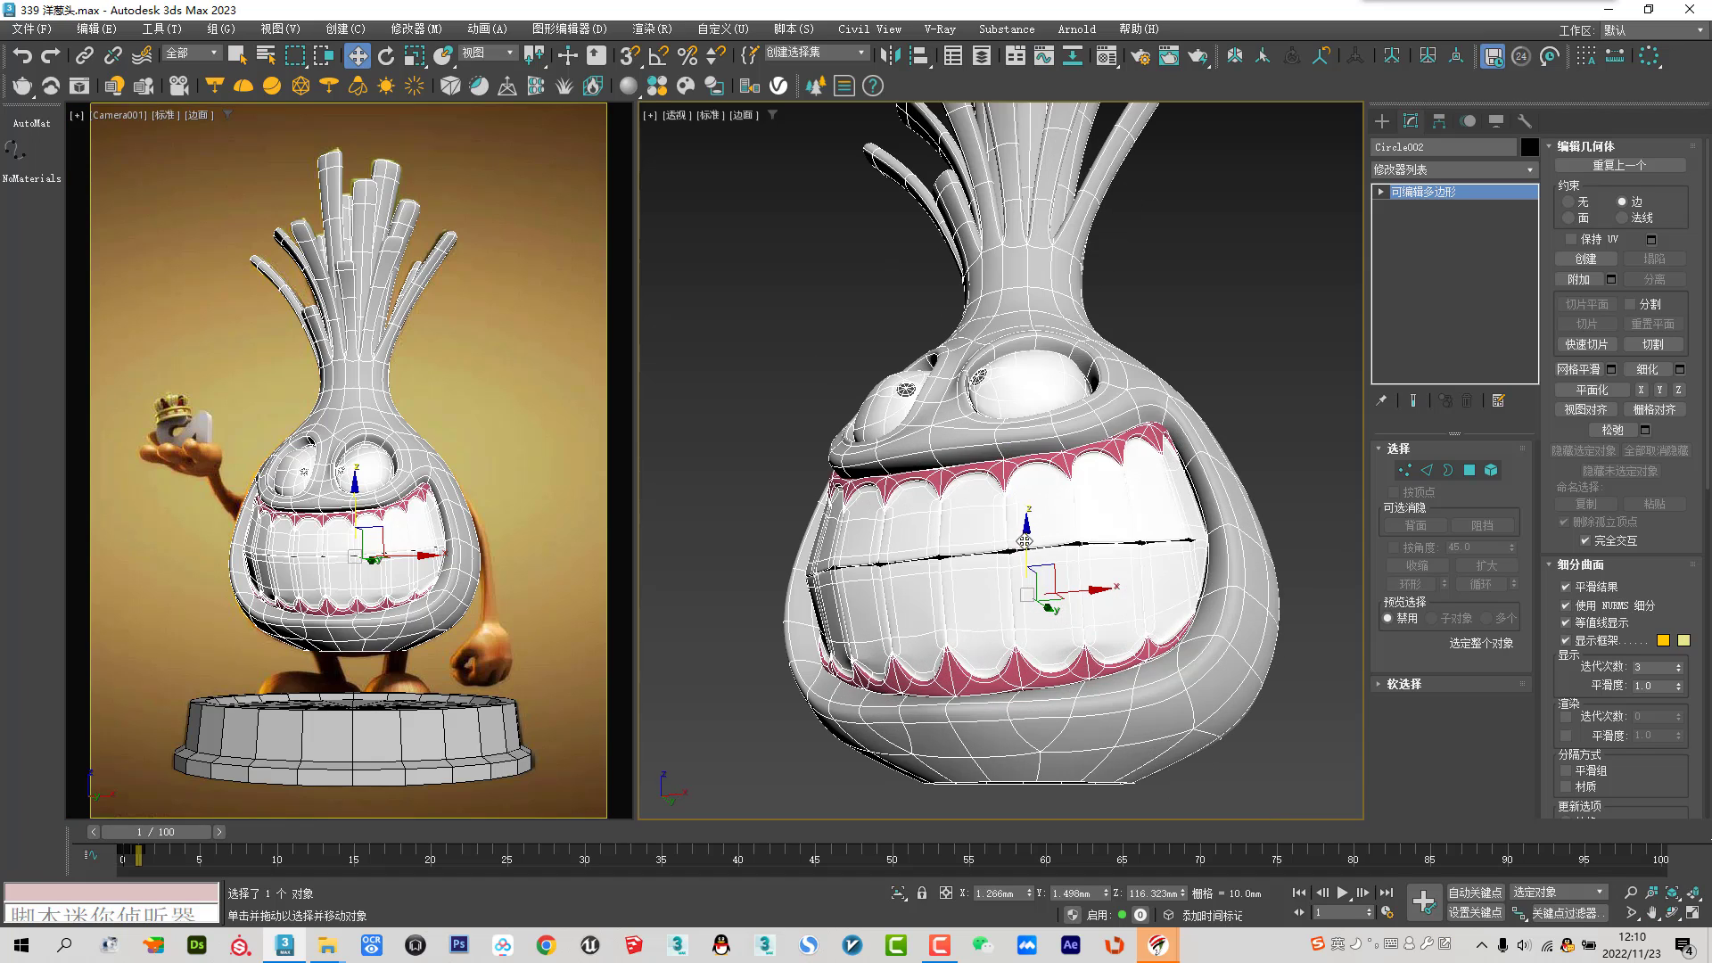
{"action": "scroll", "coordinate": [889, 531], "scroll_direction": "up", "scroll_amount": 3}
{"action": "scroll", "coordinate": [890, 530], "scroll_direction": "up", "scroll_amount": 2}
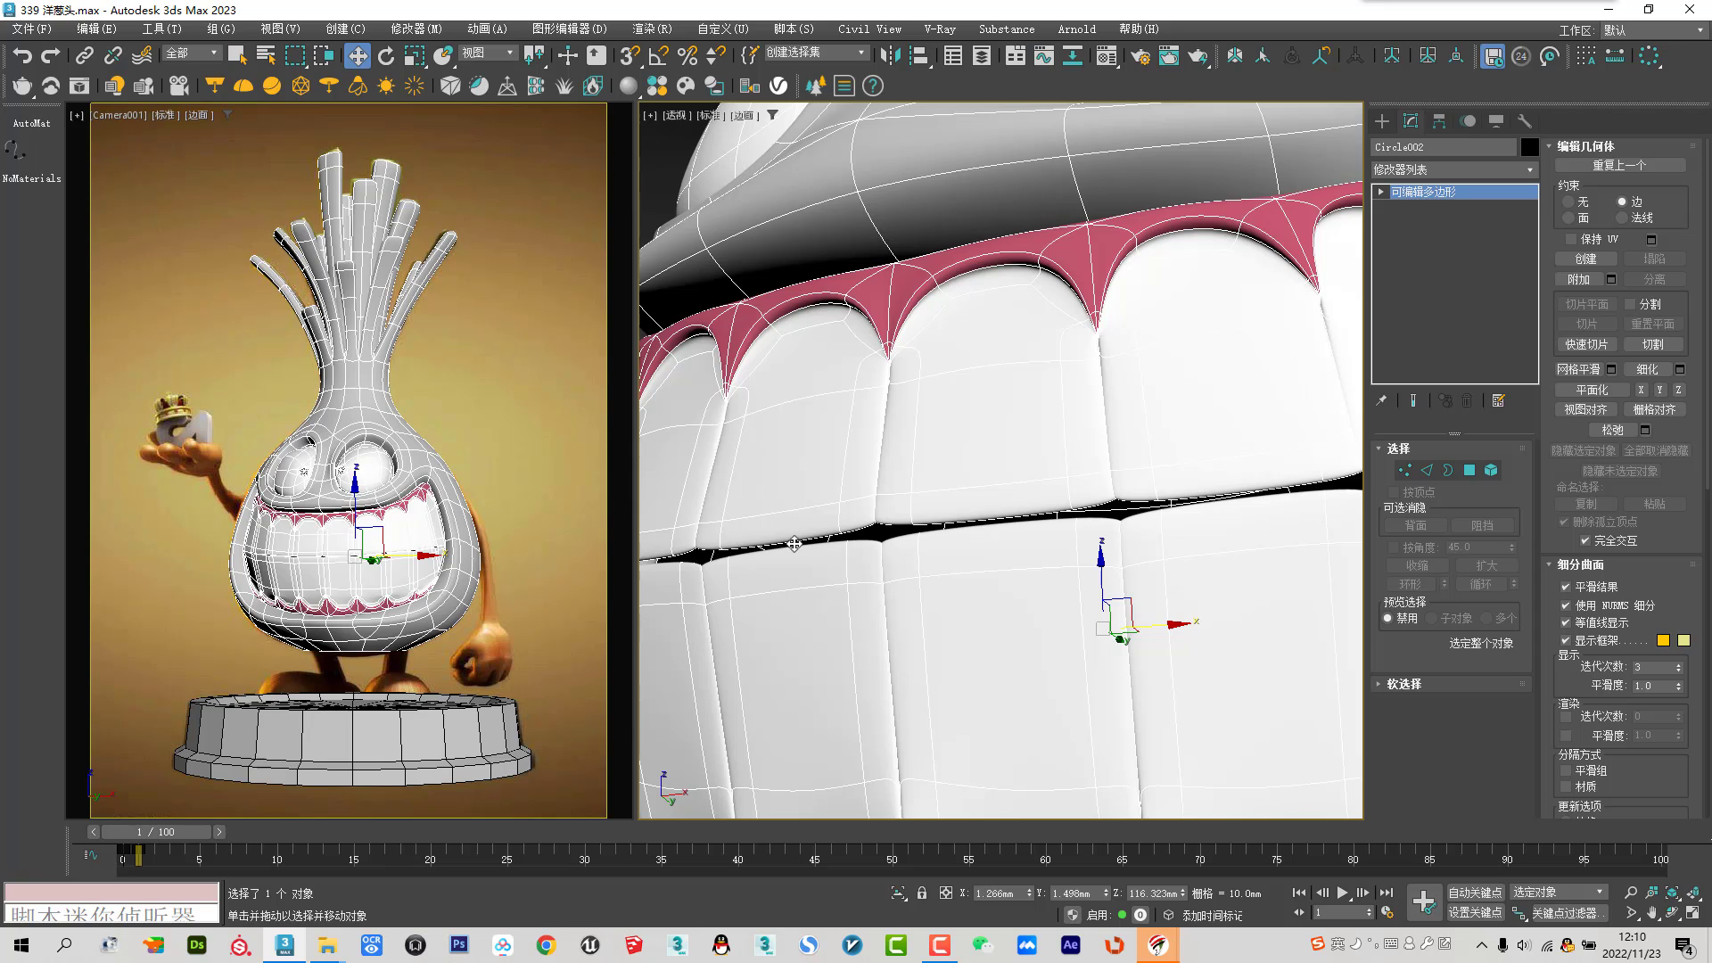
{"action": "left_click", "coordinate": [1594, 607]}
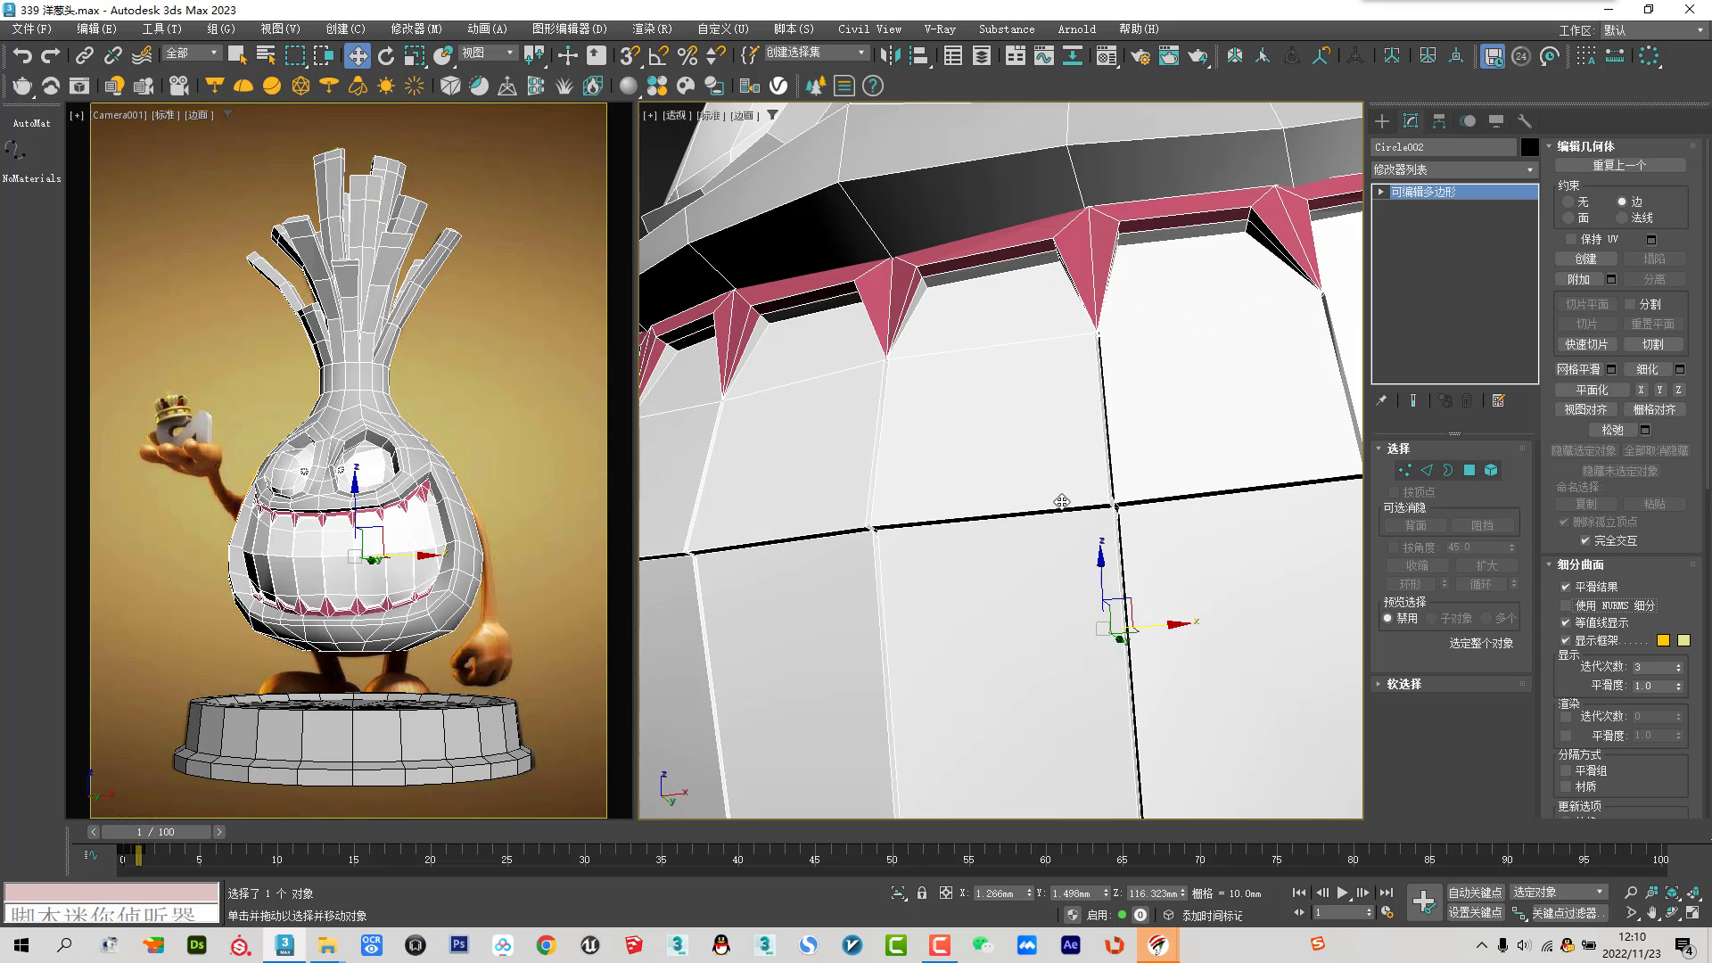
Select the mouth-seam edge ring and convert it into a 30-polygon band
{"action": "left_click", "coordinate": [1426, 470]}
{"action": "scroll", "coordinate": [863, 524], "scroll_direction": "up", "scroll_amount": 5}
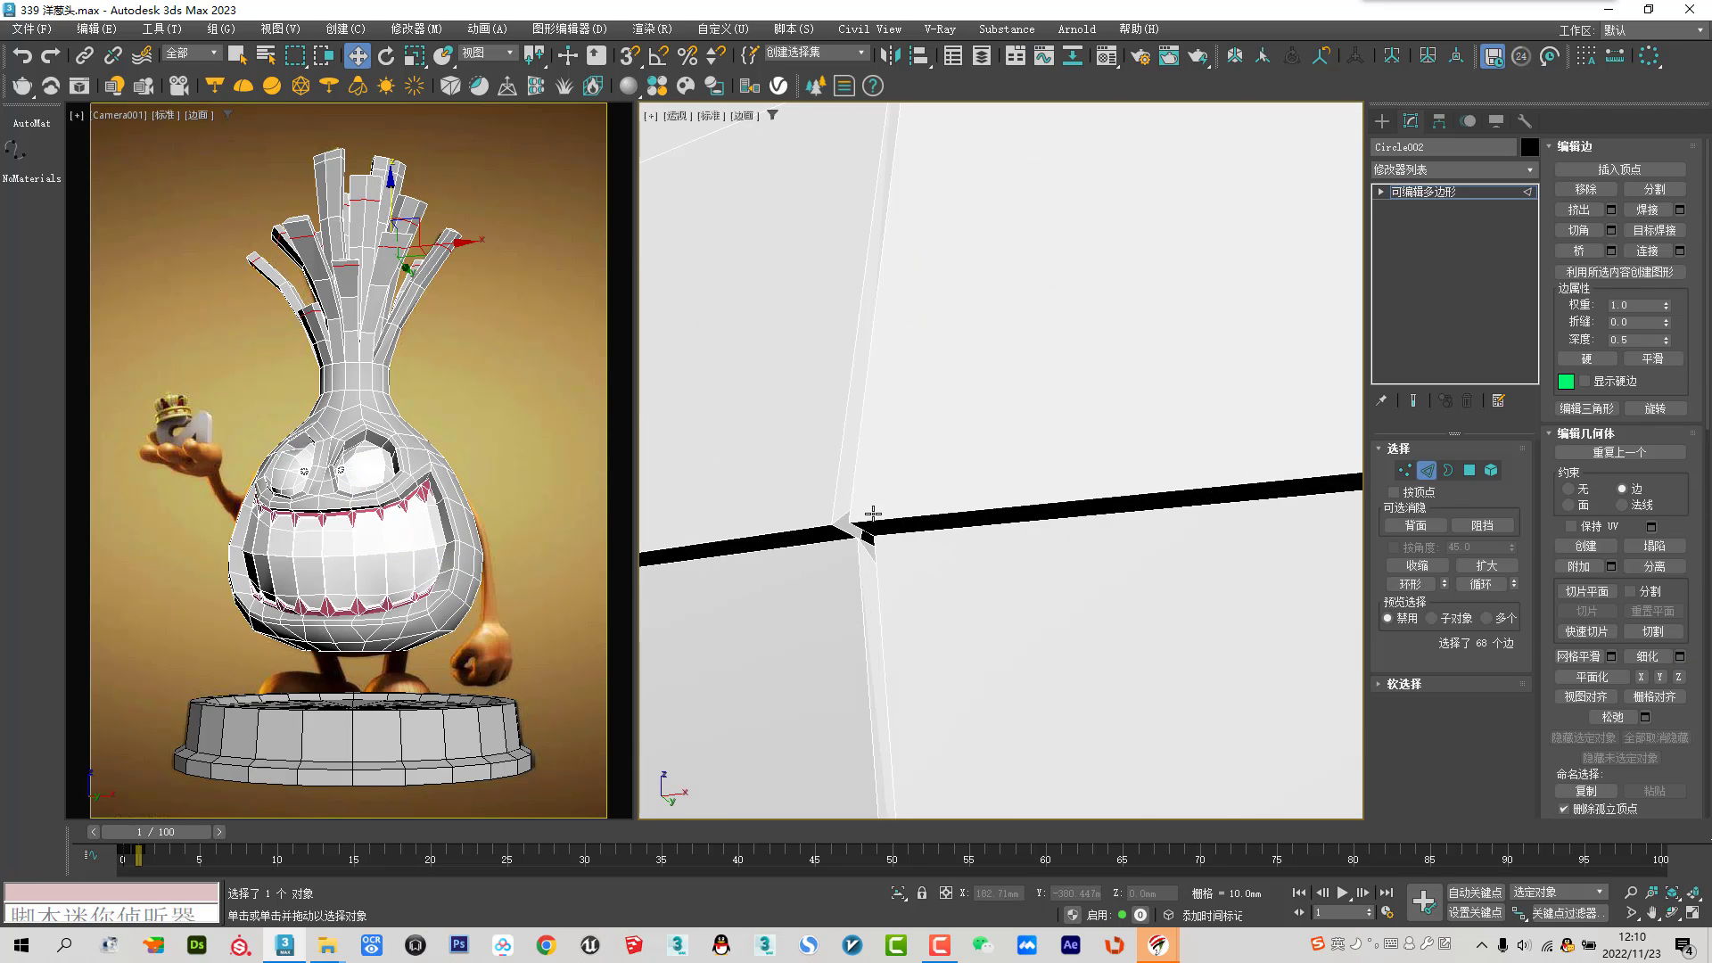
{"action": "scroll", "coordinate": [863, 535], "scroll_direction": "up", "scroll_amount": 2}
{"action": "left_click", "coordinate": [856, 558]}
{"action": "key", "text": "F4"}
{"action": "left_click", "coordinate": [1411, 584]}
{"action": "left_click", "coordinate": [1469, 470], "text": "ctrl"}
{"action": "scroll", "coordinate": [870, 523], "scroll_direction": "down", "scroll_amount": 2}
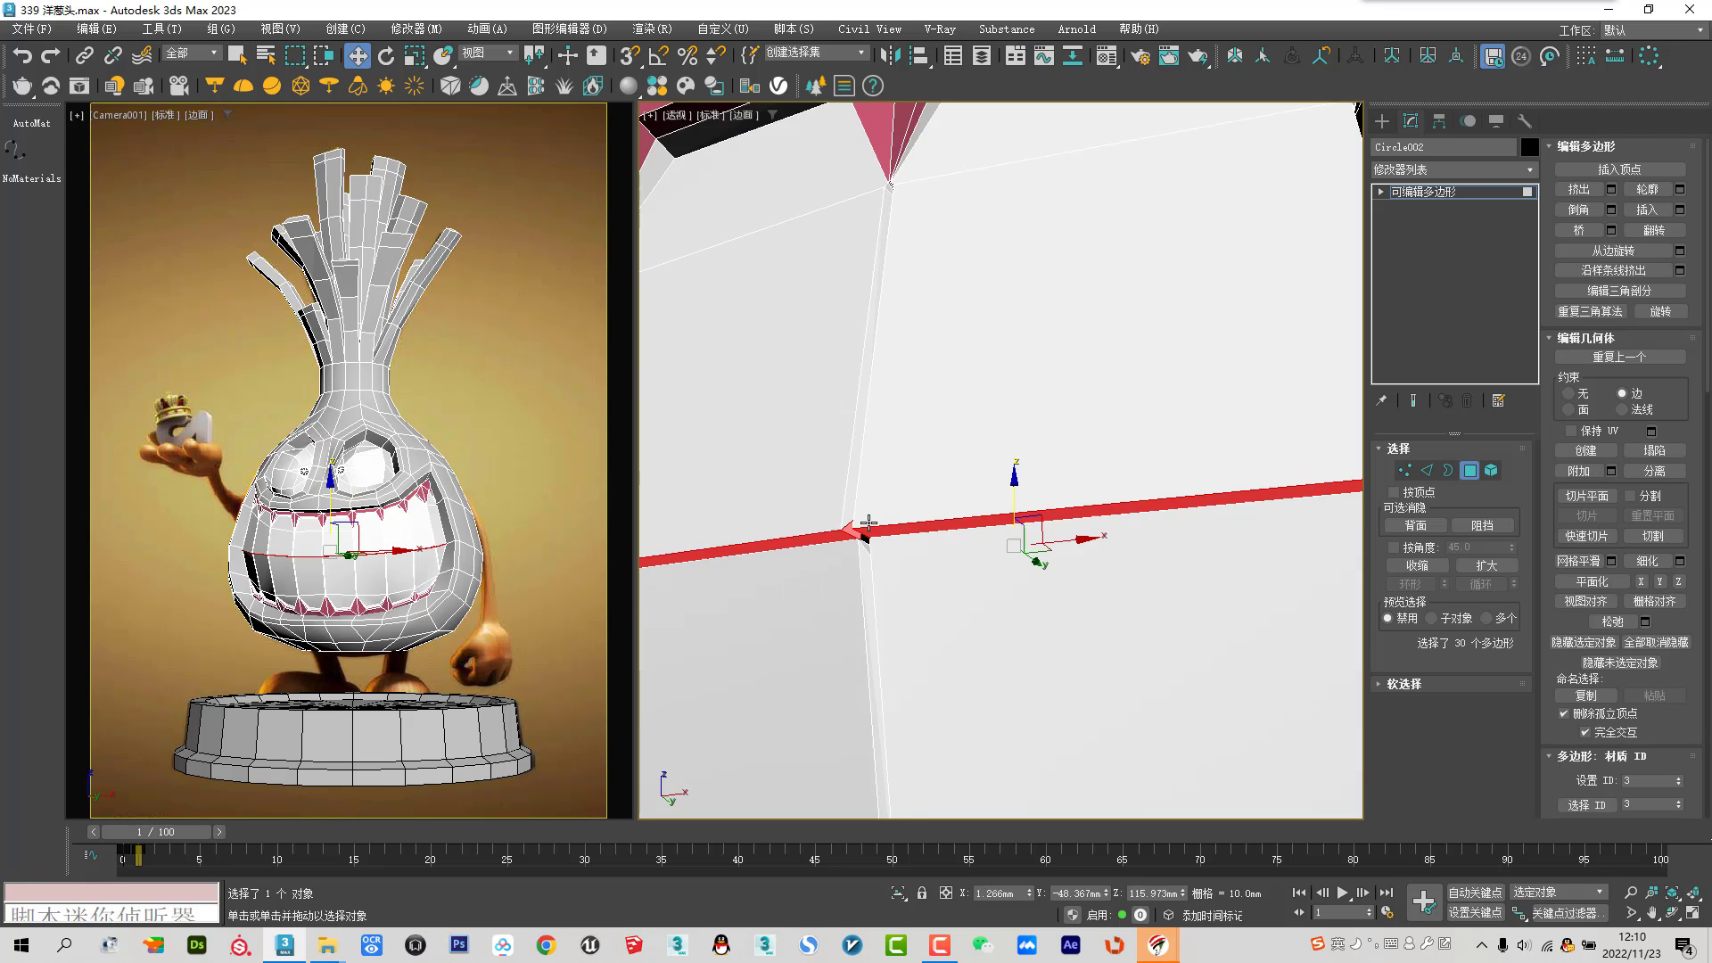
{"action": "scroll", "coordinate": [868, 523], "scroll_direction": "down", "scroll_amount": 5}
Nudge the seam polygon band slightly down and exit Polygon mode
{"action": "middle_click_drag", "start_coordinate": [867, 524], "coordinate": [910, 482], "text": "alt"}
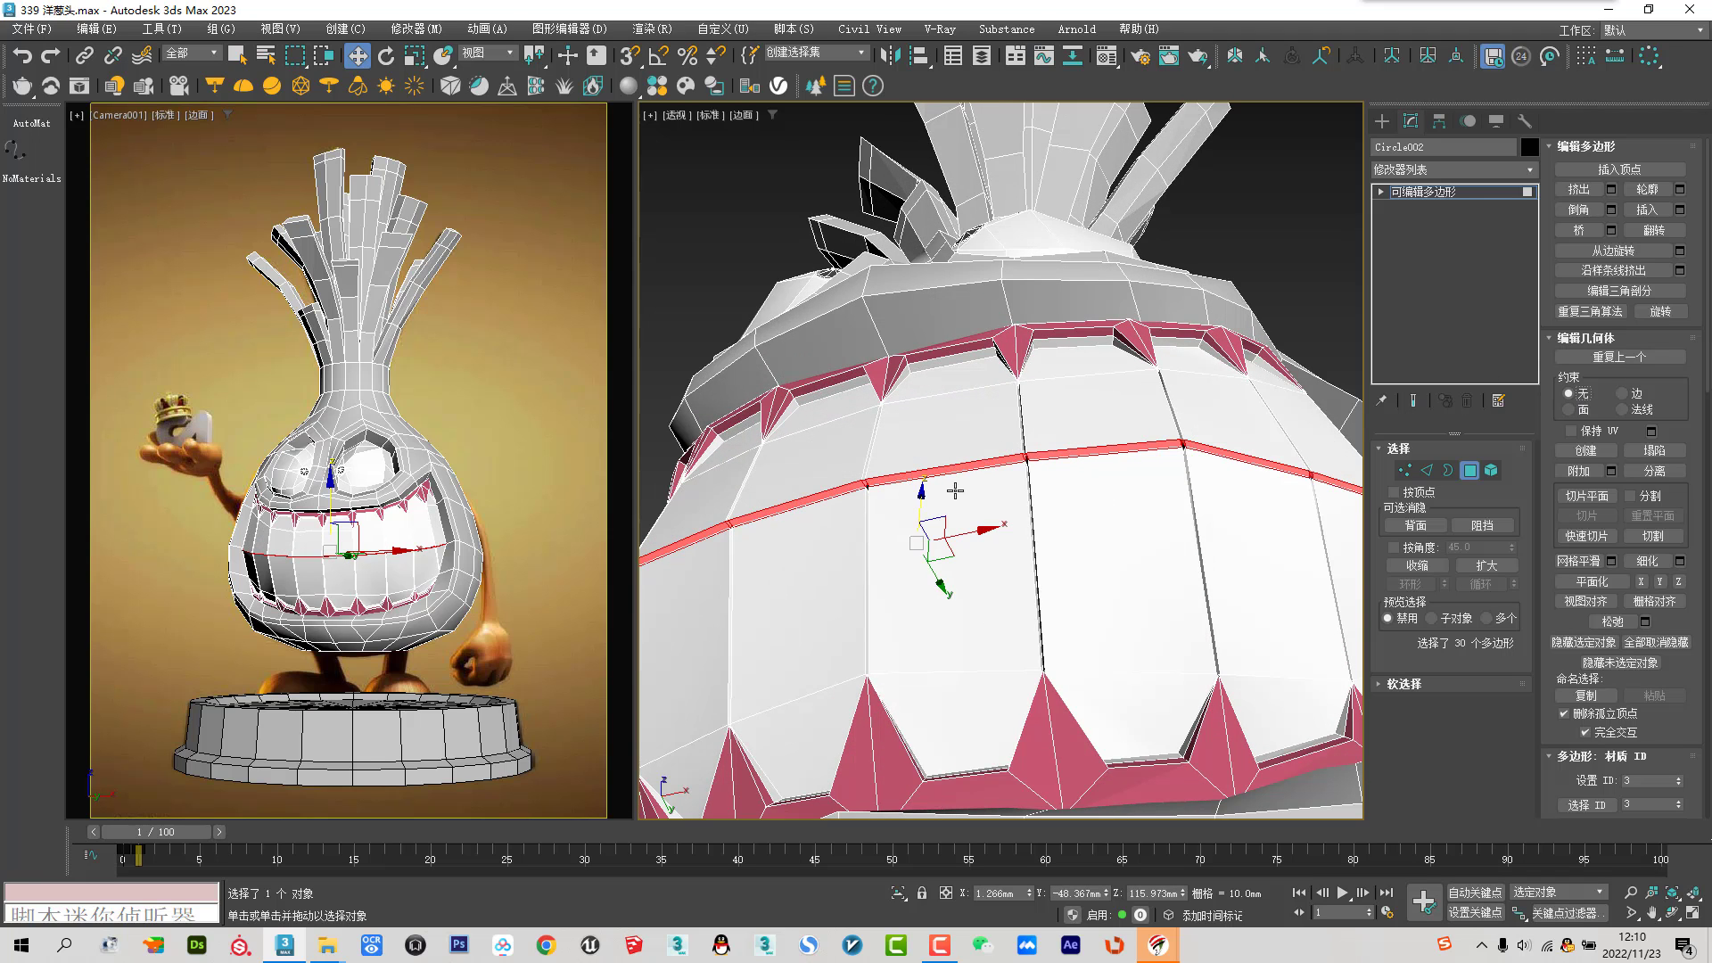
{"action": "left_click_drag", "start_coordinate": [921, 505], "coordinate": [921, 509]}
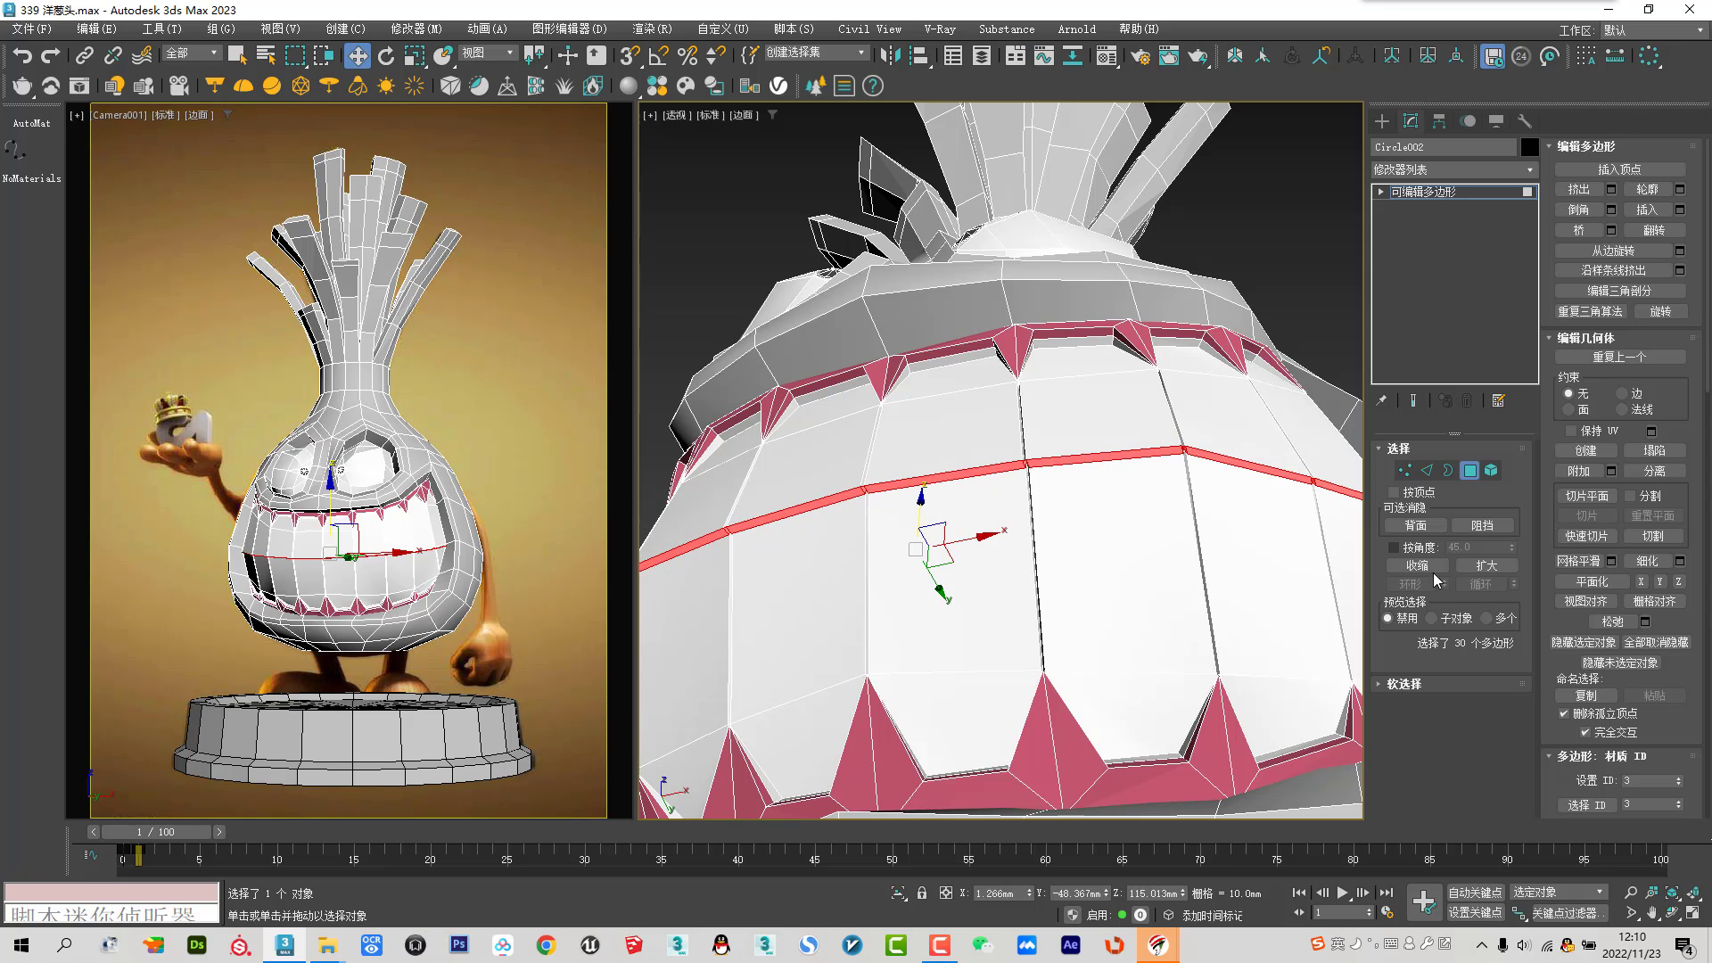
{"action": "left_click", "coordinate": [1470, 471]}
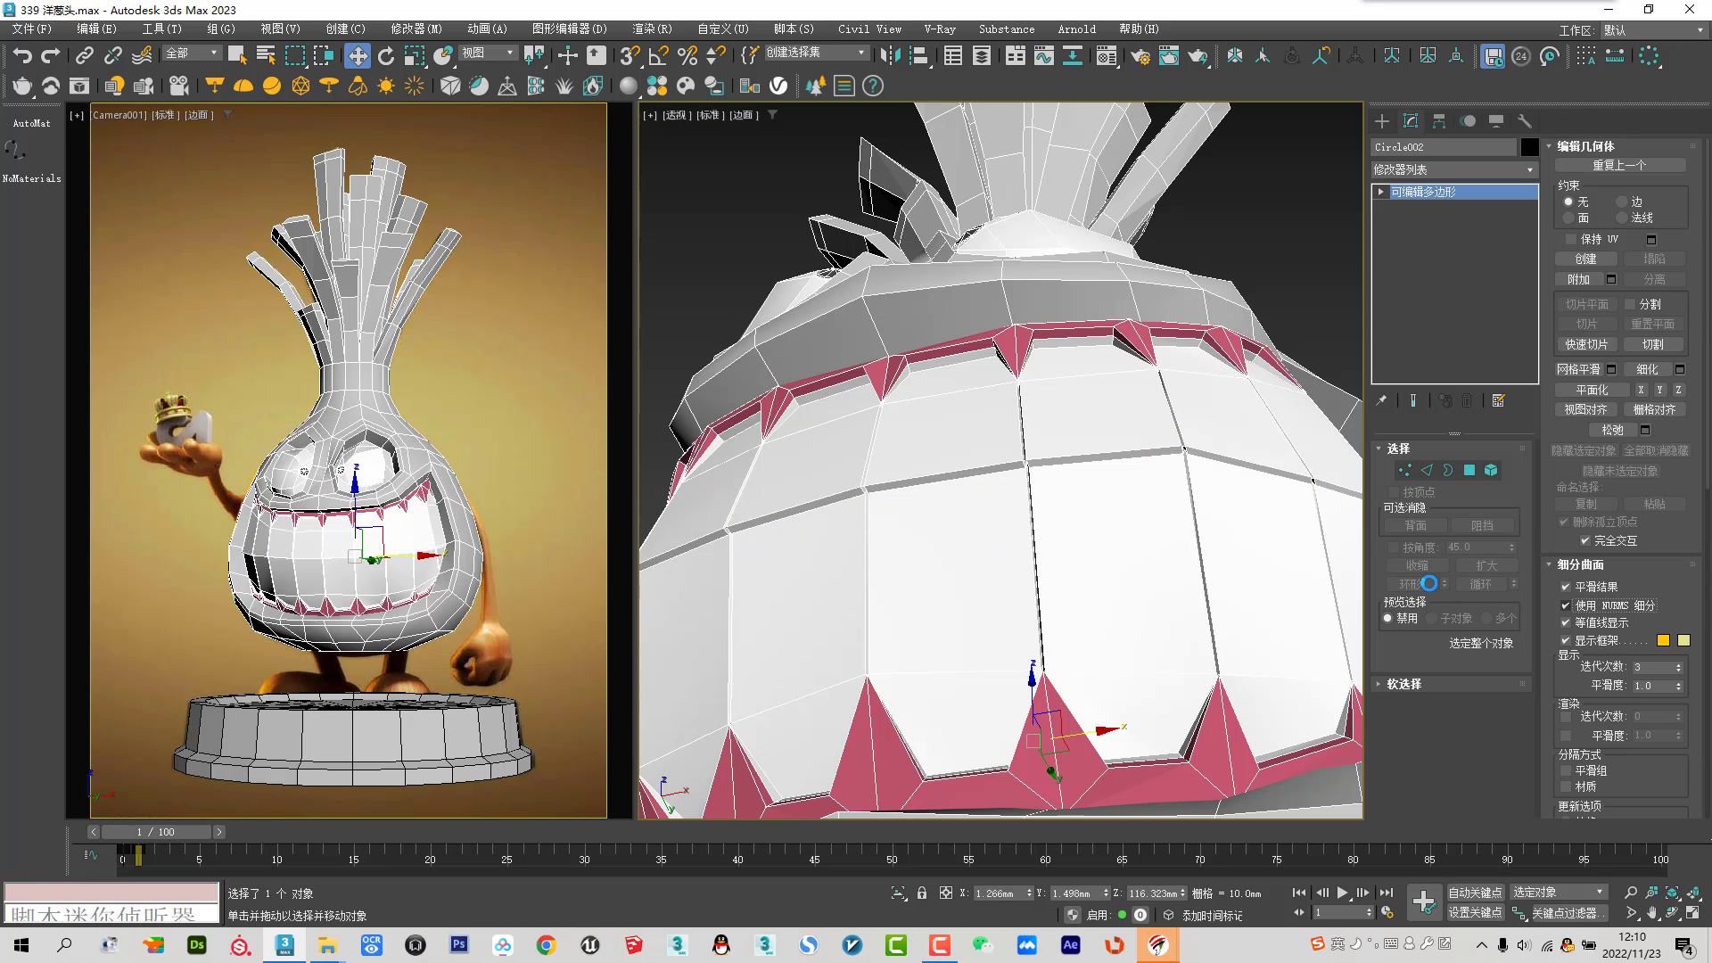
{"action": "middle_click_drag", "start_coordinate": [943, 581], "coordinate": [940, 554], "text": "alt"}
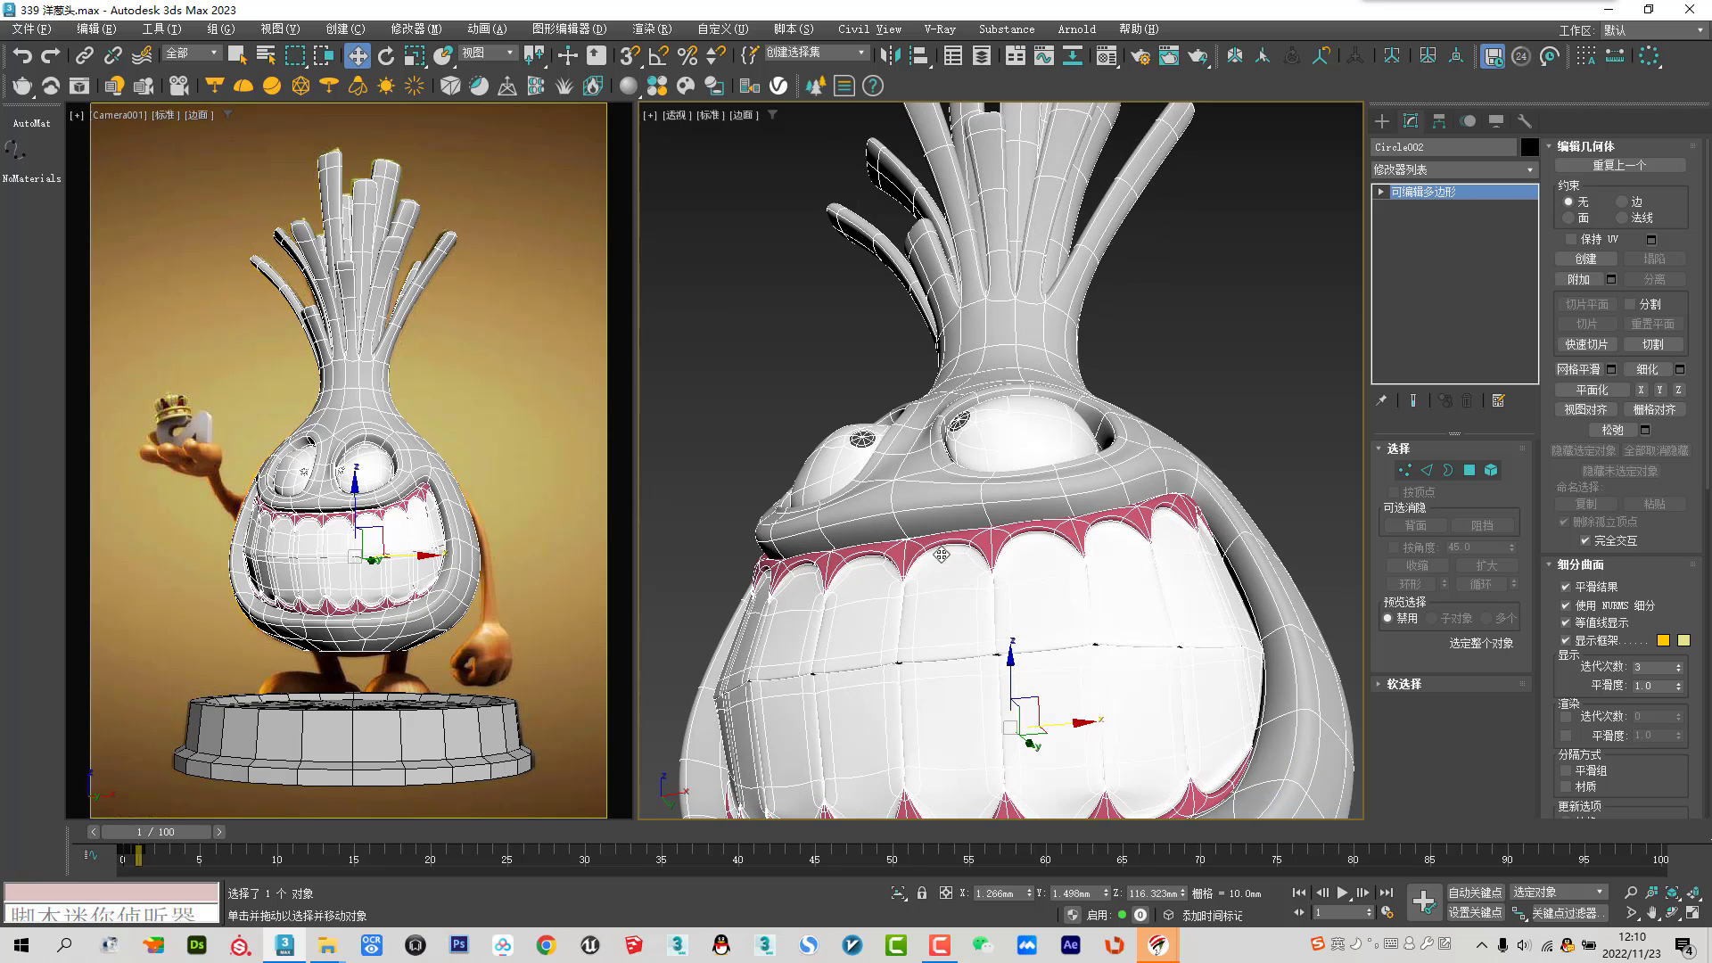
{"action": "key", "text": "F4"}
{"action": "scroll", "coordinate": [985, 653], "scroll_direction": "up", "scroll_amount": 3}
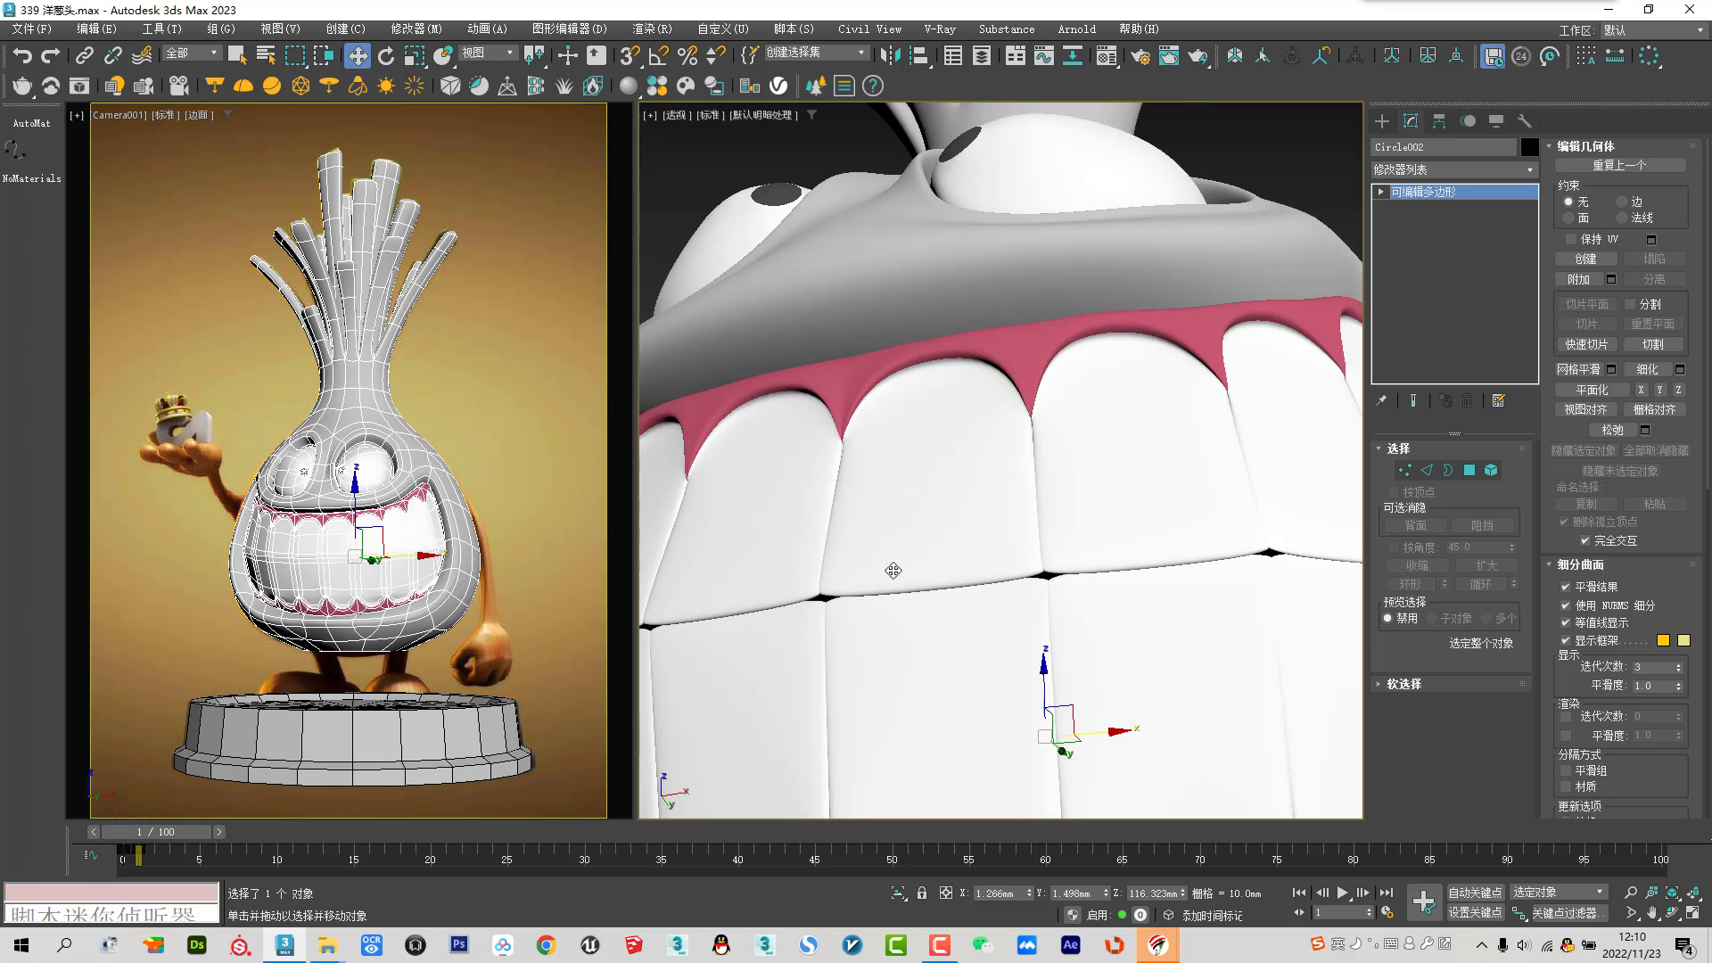
{"action": "scroll", "coordinate": [808, 564], "scroll_direction": "up", "scroll_amount": 4}
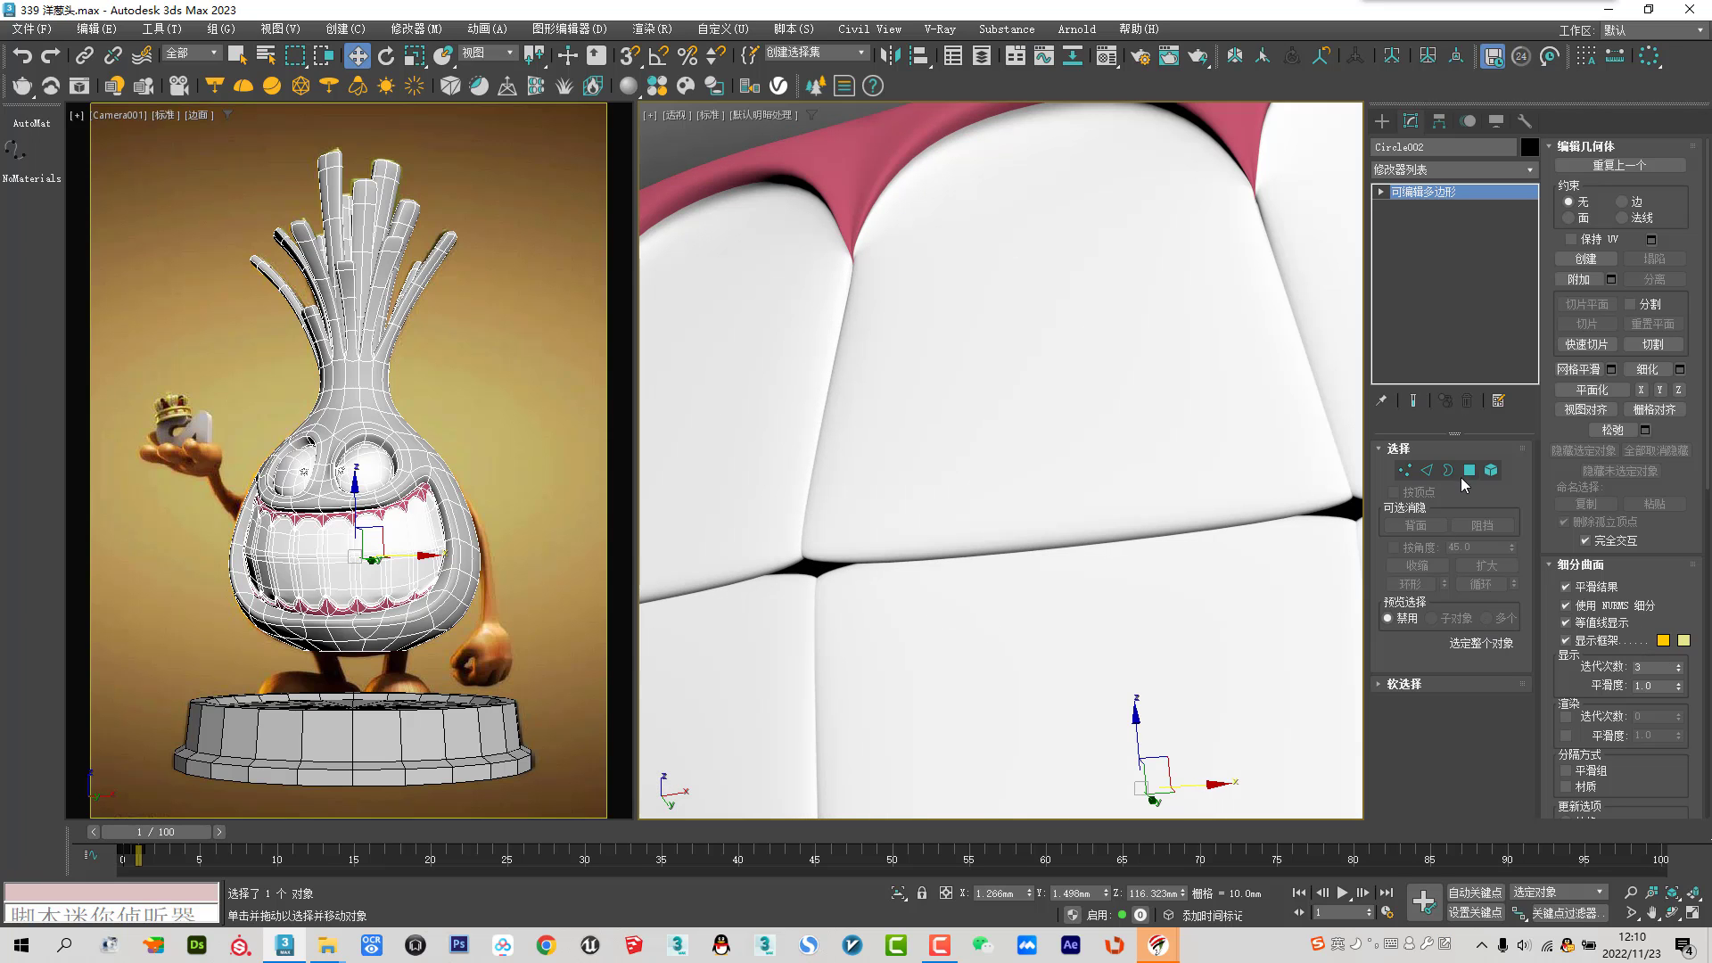
Lower the seam band about 0.8 mm more, turn smoothing off, and view in wireframe
{"action": "left_click", "coordinate": [1469, 470]}
{"action": "scroll", "coordinate": [1014, 554], "scroll_direction": "down", "scroll_amount": 3}
{"action": "left_click_drag", "start_coordinate": [1006, 530], "coordinate": [1007, 539]}
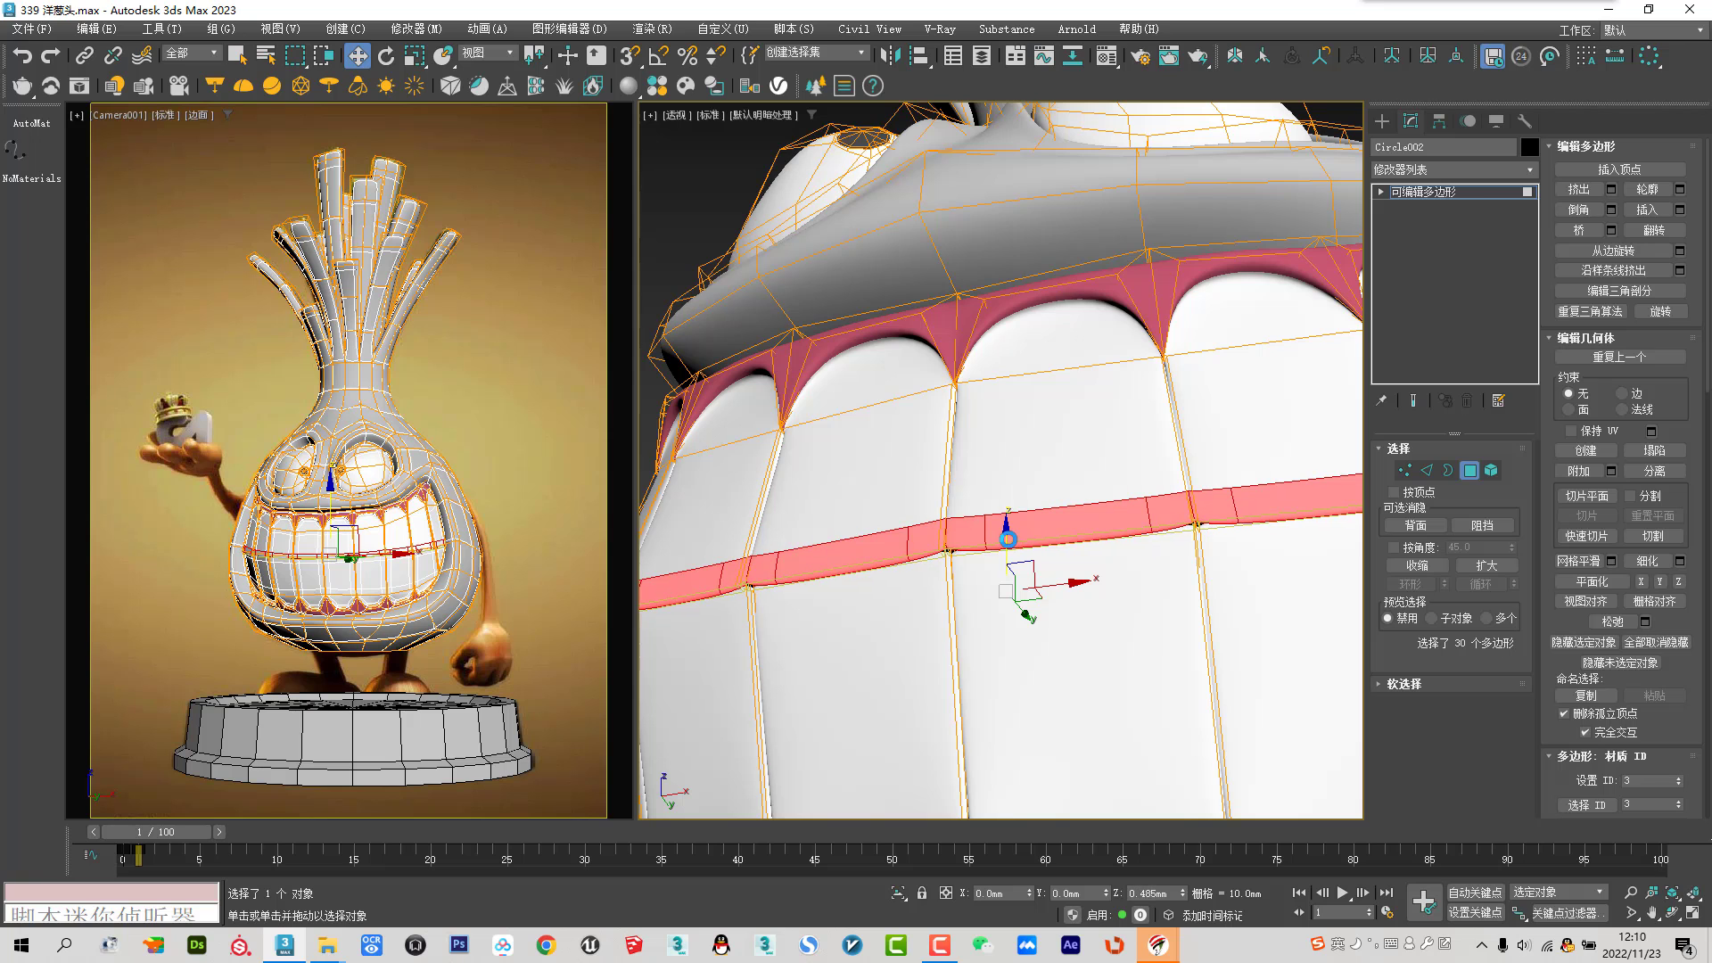
{"action": "left_click", "coordinate": [1481, 477]}
{"action": "scroll", "coordinate": [1061, 571], "scroll_direction": "down", "scroll_amount": 3}
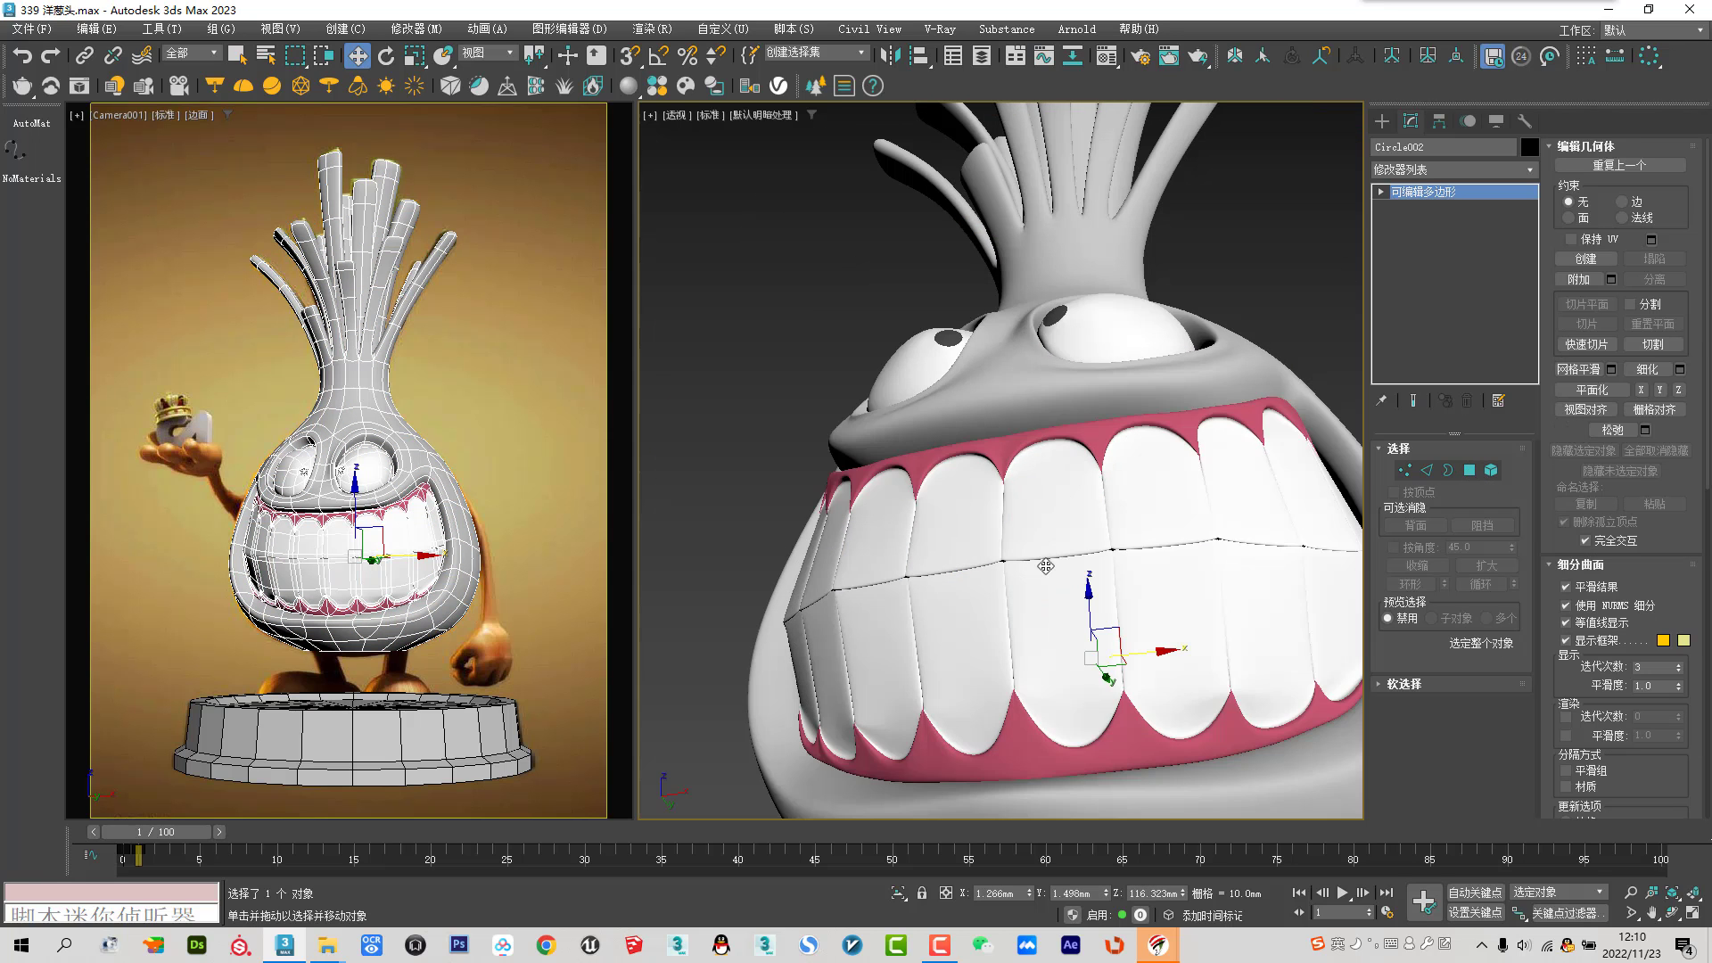
{"action": "middle_click_drag", "start_coordinate": [1050, 552], "coordinate": [1028, 553], "text": "alt"}
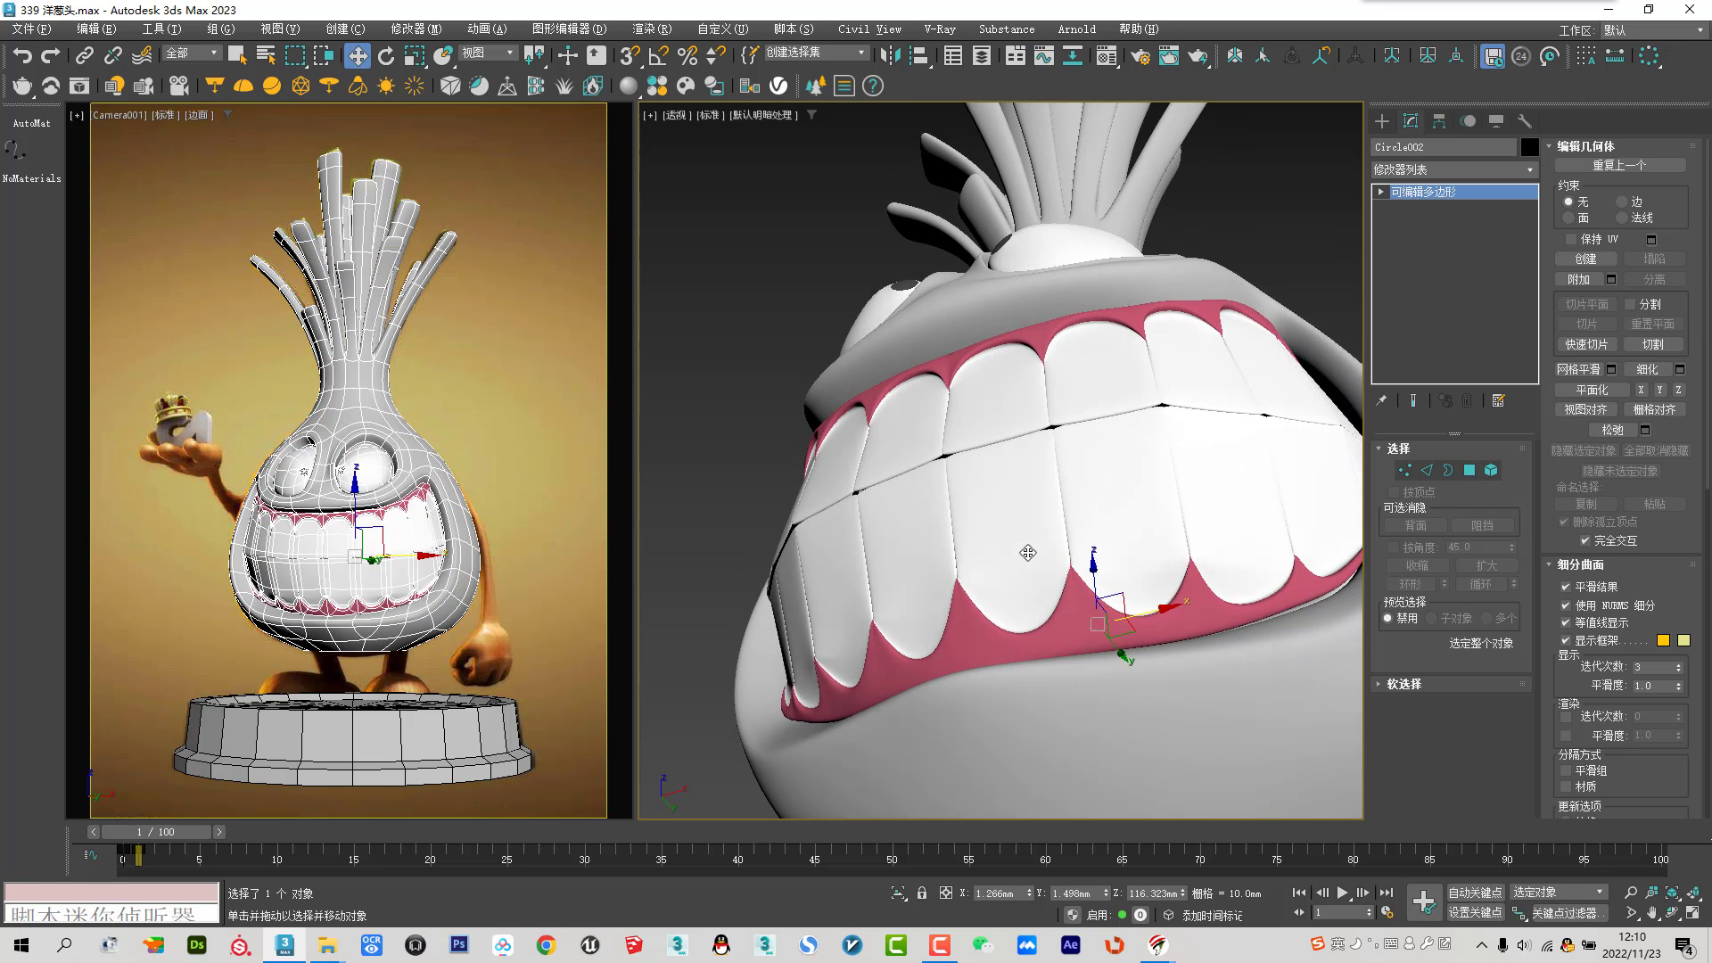
{"action": "left_click", "coordinate": [1578, 608]}
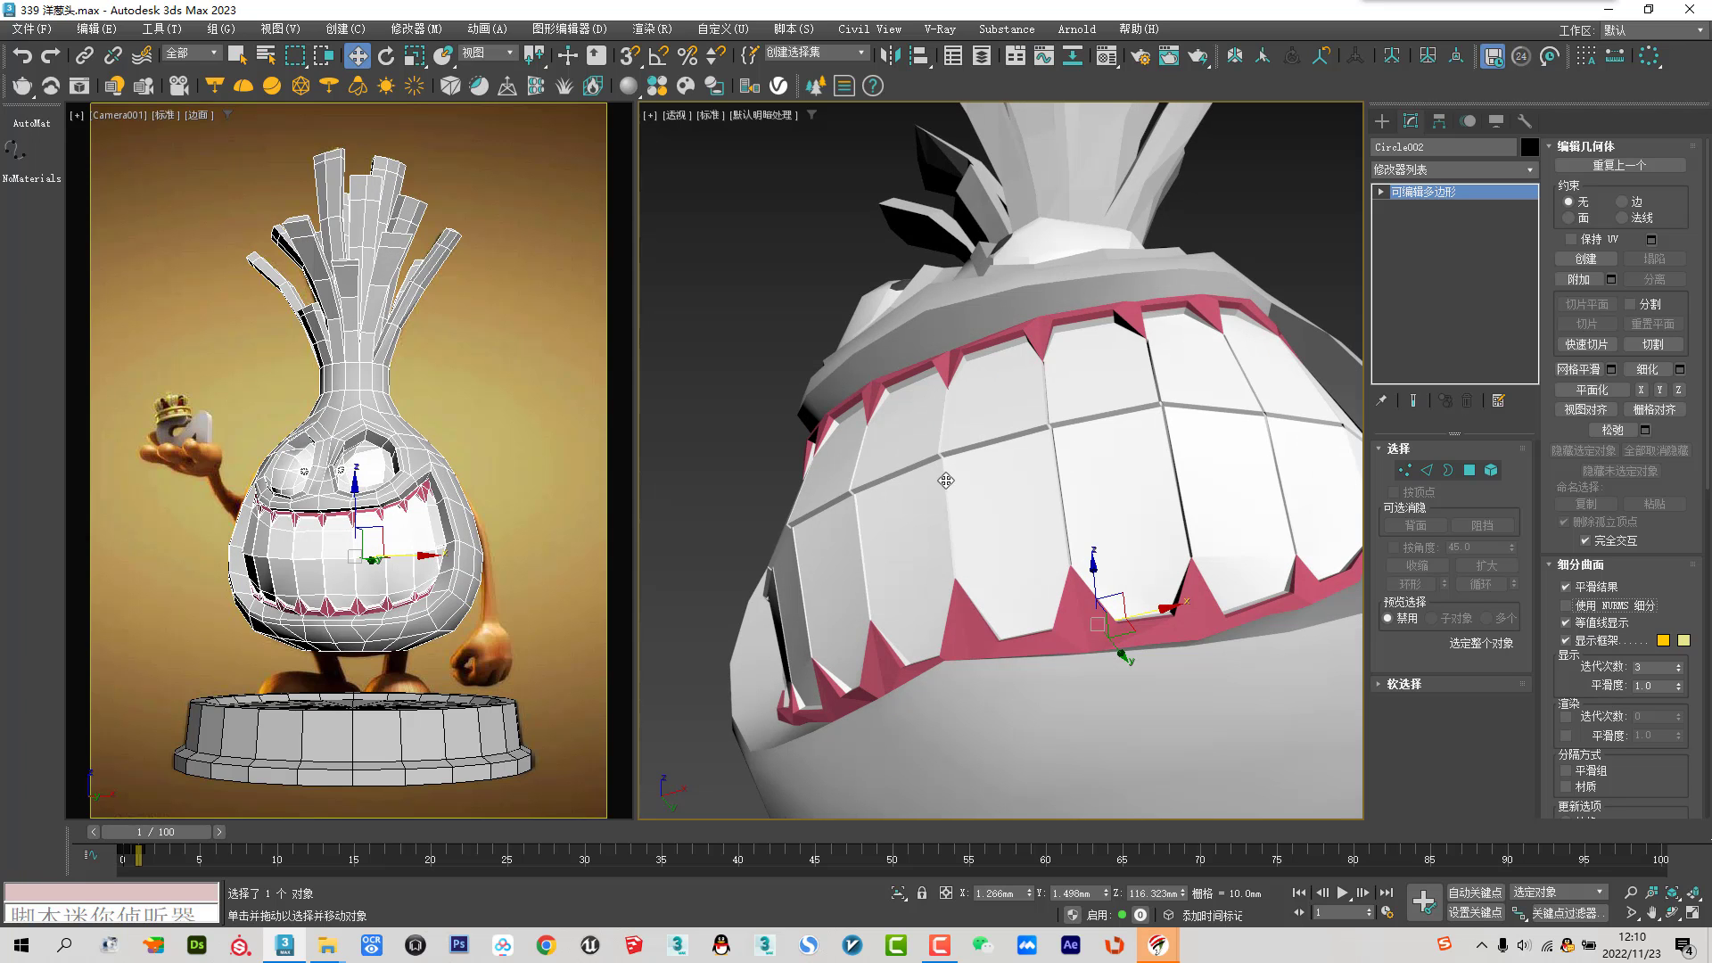
{"action": "scroll", "coordinate": [1085, 496], "scroll_direction": "down", "scroll_amount": 3}
{"action": "key", "text": "F3"}
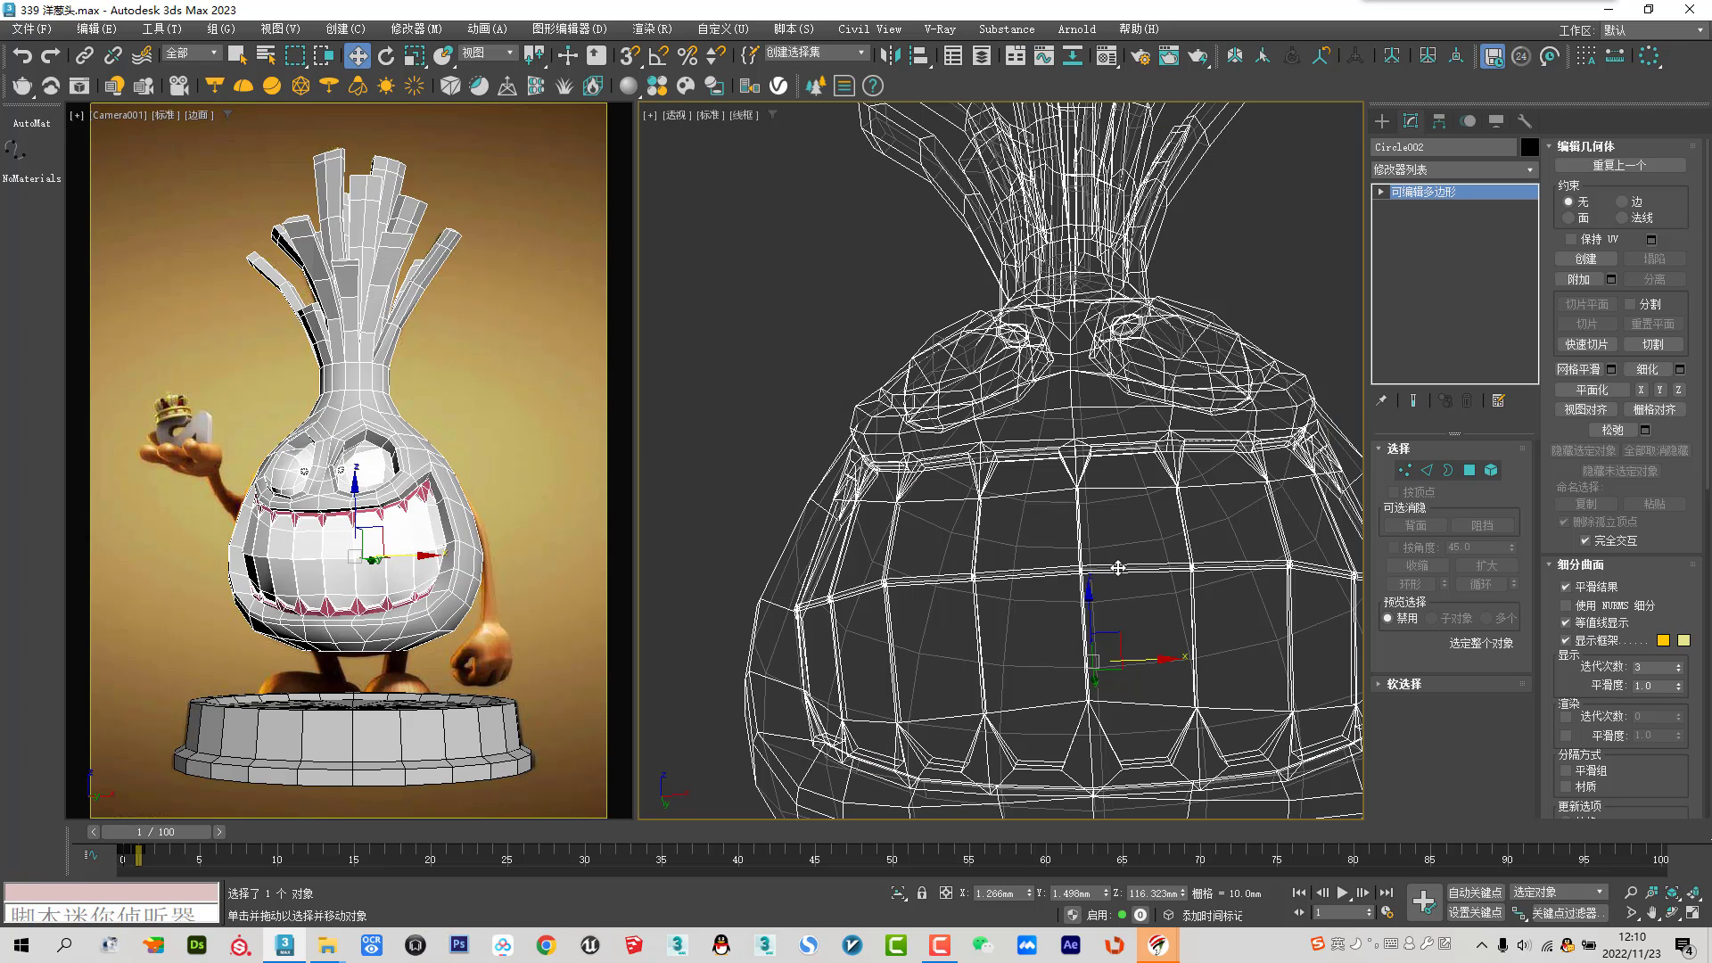
In Vertex mode, inspect the mouth seam vertices up close in wireframe
{"action": "left_click", "coordinate": [1404, 471]}
{"action": "scroll", "coordinate": [1070, 571], "scroll_direction": "up", "scroll_amount": 2}
{"action": "scroll", "coordinate": [1070, 571], "scroll_direction": "up", "scroll_amount": 2}
{"action": "scroll", "coordinate": [1071, 562], "scroll_direction": "down", "scroll_amount": 3}
{"action": "scroll", "coordinate": [1057, 546], "scroll_direction": "down", "scroll_amount": 2}
{"action": "scroll", "coordinate": [1048, 571], "scroll_direction": "up", "scroll_amount": 3}
{"action": "scroll", "coordinate": [1030, 607], "scroll_direction": "up", "scroll_amount": 1}
{"action": "scroll", "coordinate": [1035, 611], "scroll_direction": "up", "scroll_amount": 2}
{"action": "scroll", "coordinate": [1039, 615], "scroll_direction": "up", "scroll_amount": 1}
{"action": "scroll", "coordinate": [1038, 614], "scroll_direction": "up", "scroll_amount": 2}
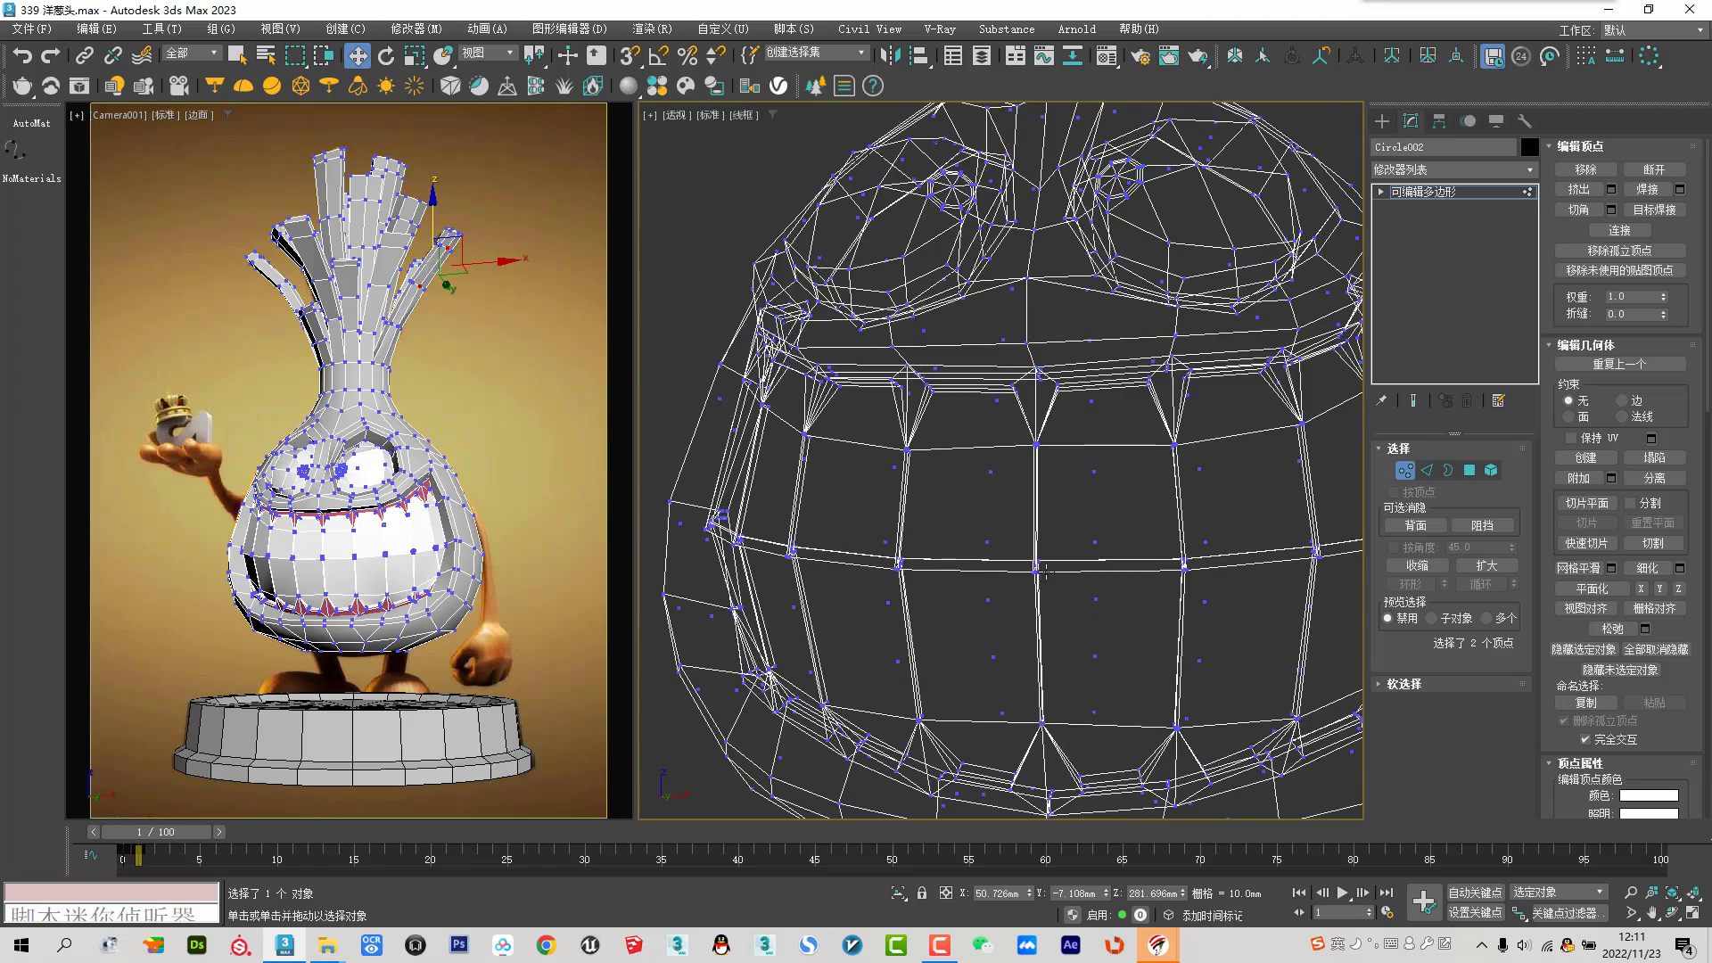
{"action": "scroll", "coordinate": [1045, 571], "scroll_direction": "up", "scroll_amount": 2}
{"action": "scroll", "coordinate": [1008, 543], "scroll_direction": "down", "scroll_amount": 3}
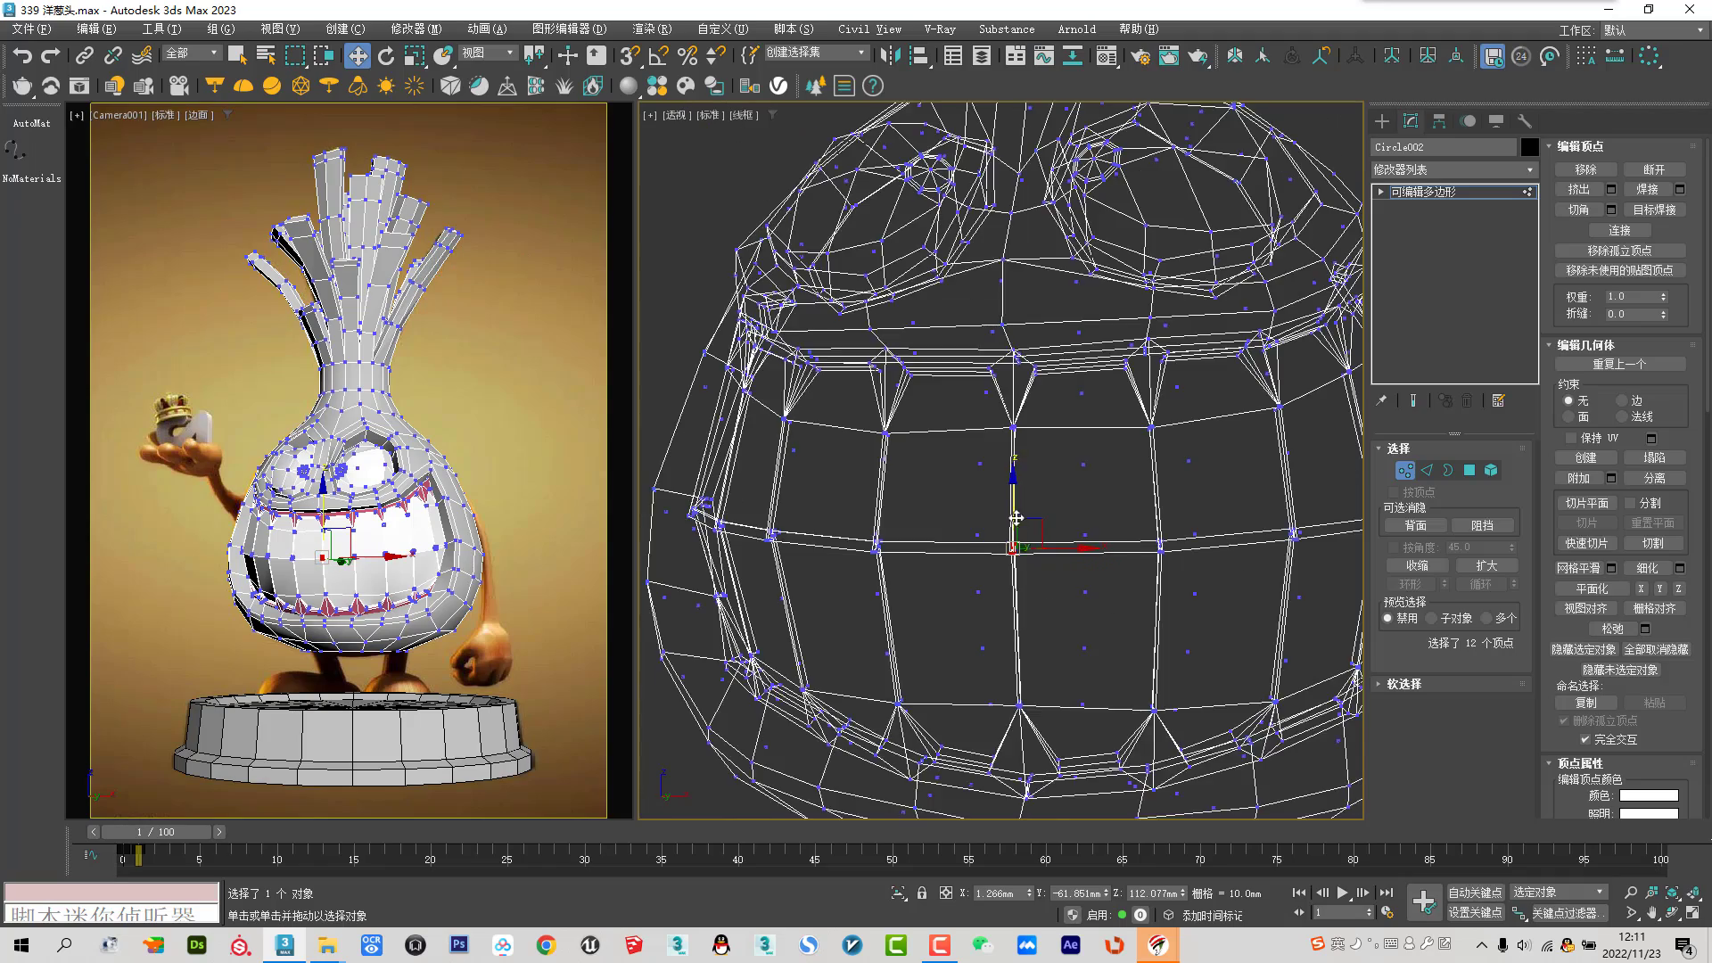
{"action": "scroll", "coordinate": [1006, 557], "scroll_direction": "up", "scroll_amount": 1}
{"action": "scroll", "coordinate": [1155, 541], "scroll_direction": "up", "scroll_amount": 2}
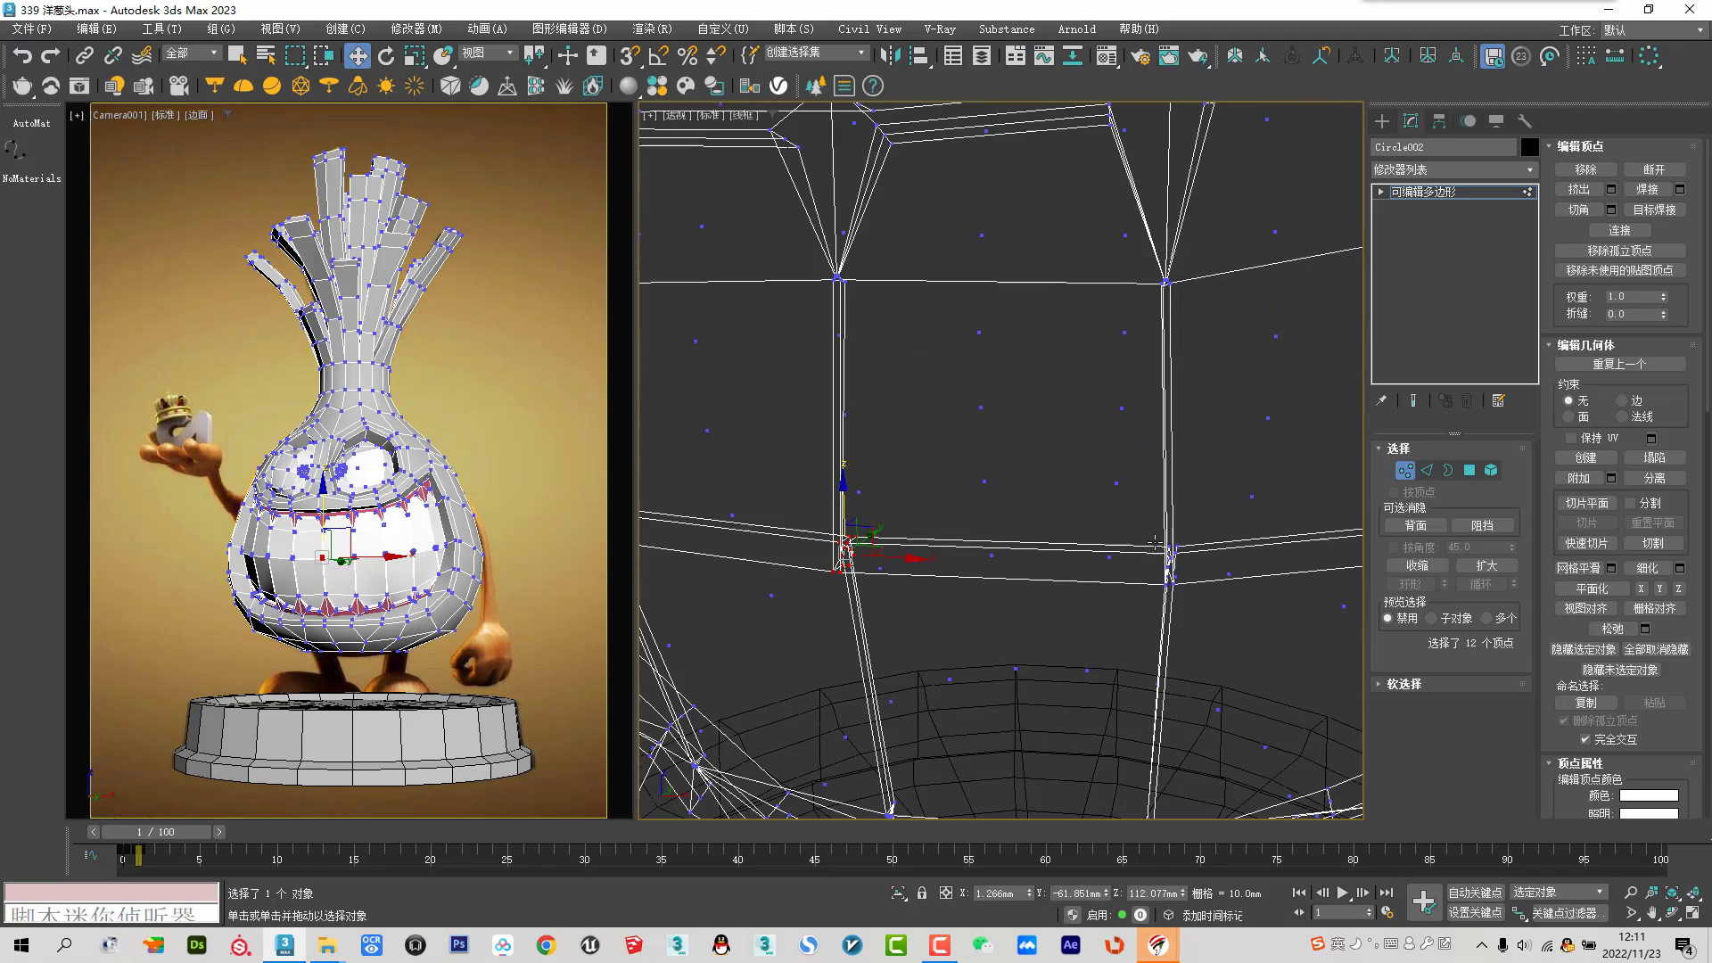
{"action": "scroll", "coordinate": [1147, 572], "scroll_direction": "down", "scroll_amount": 3}
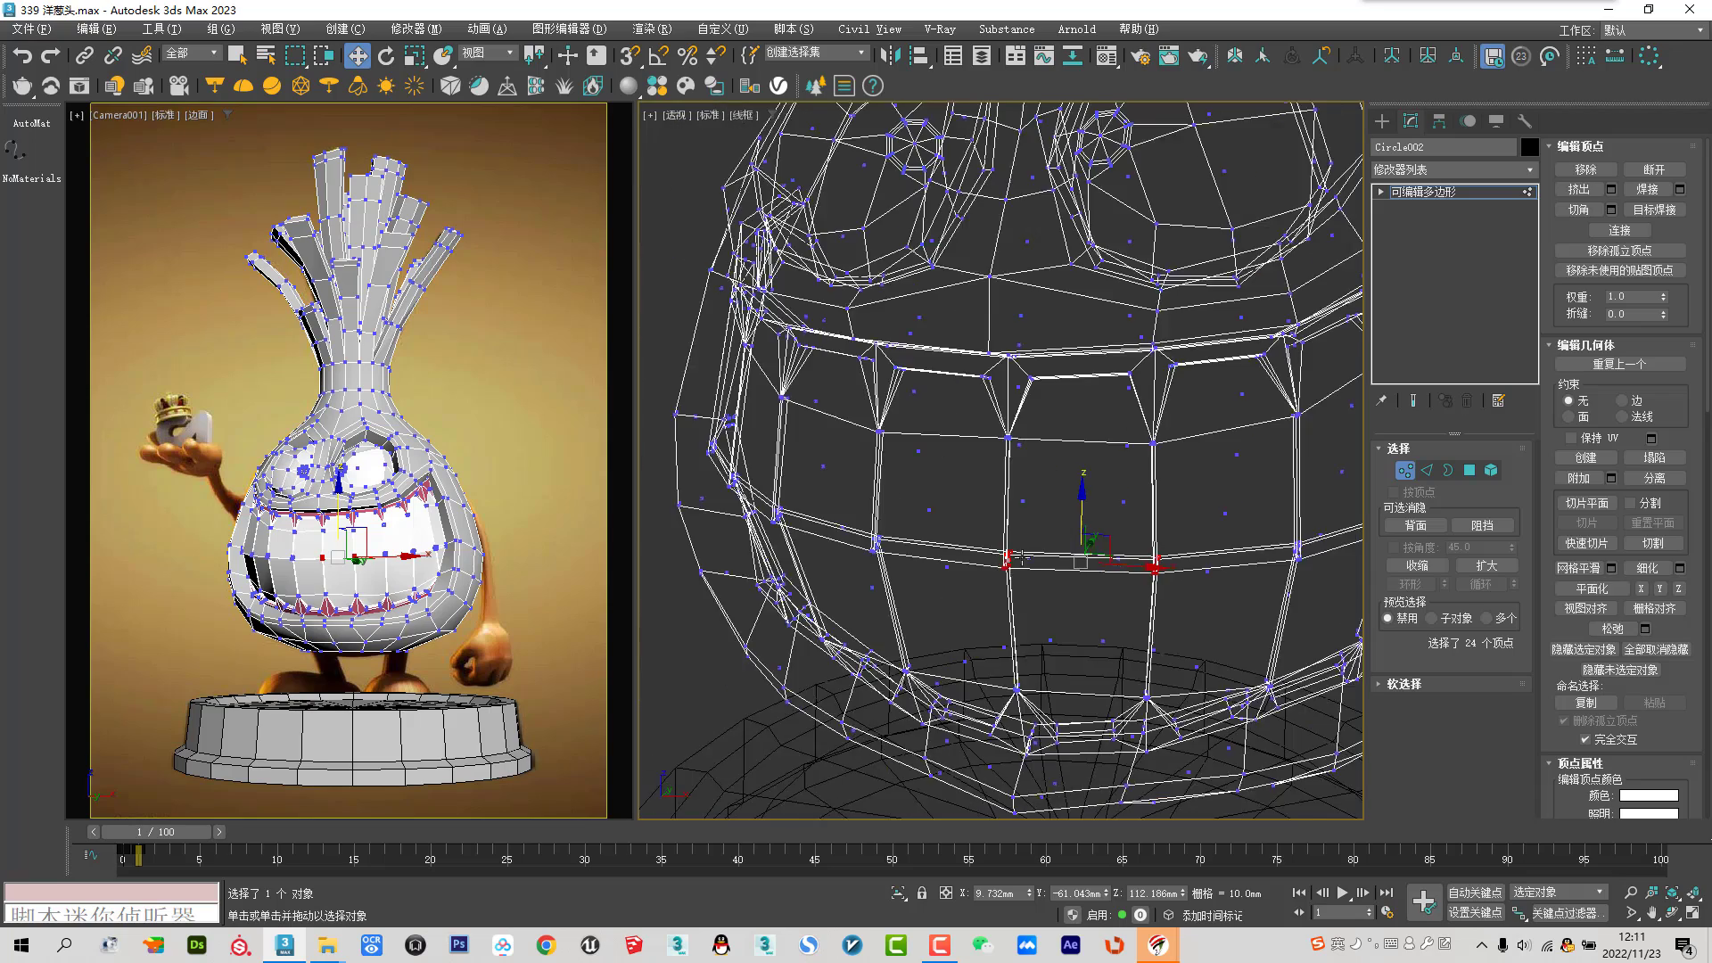
{"action": "scroll", "coordinate": [967, 535], "scroll_direction": "up", "scroll_amount": 3}
{"action": "middle_click_drag", "start_coordinate": [907, 622], "coordinate": [892, 633], "text": "alt"}
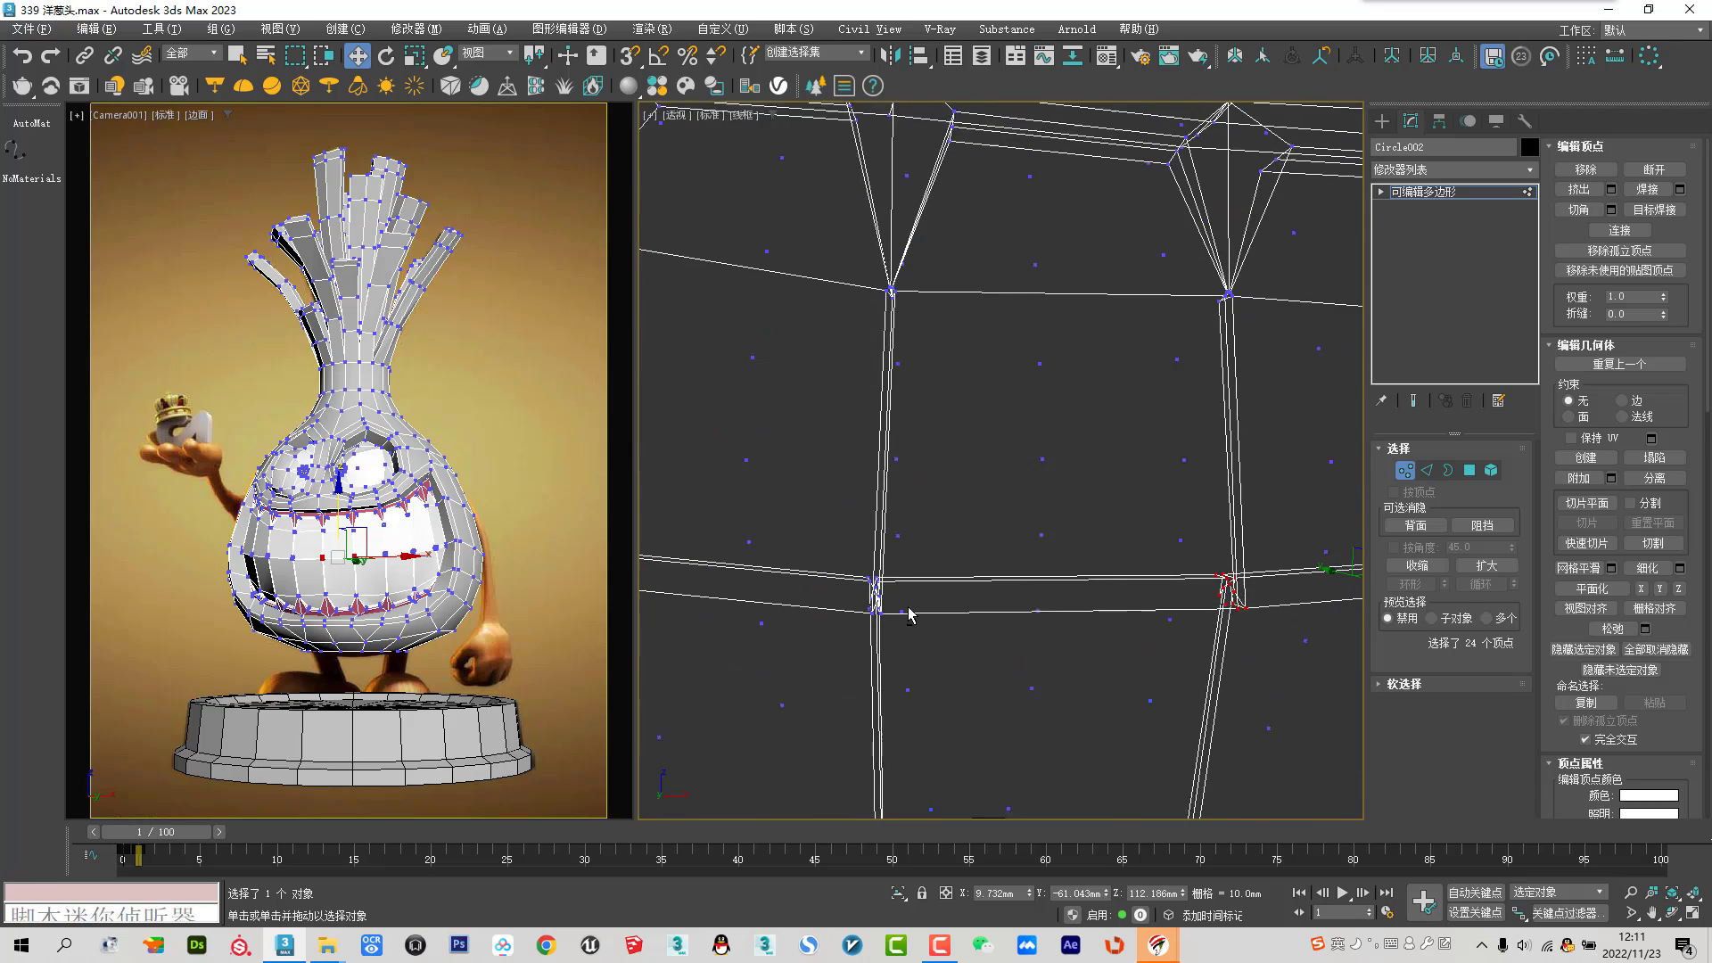
Return to shaded view, check the teeth, exit Vertex mode and re-enable Use NURMS Subdivision
{"action": "key", "text": "F3"}
{"action": "scroll", "coordinate": [987, 562], "scroll_direction": "down", "scroll_amount": 4}
{"action": "mouse_move", "coordinate": [986, 562]}
{"action": "middle_mouse_down", "text": "alt"}
{"action": "mouse_move", "coordinate": [1025, 630]}
{"action": "mouse_move", "coordinate": [968, 542]}
{"action": "mouse_move", "coordinate": [991, 563]}
{"action": "middle_mouse_up", "text": "alt"}
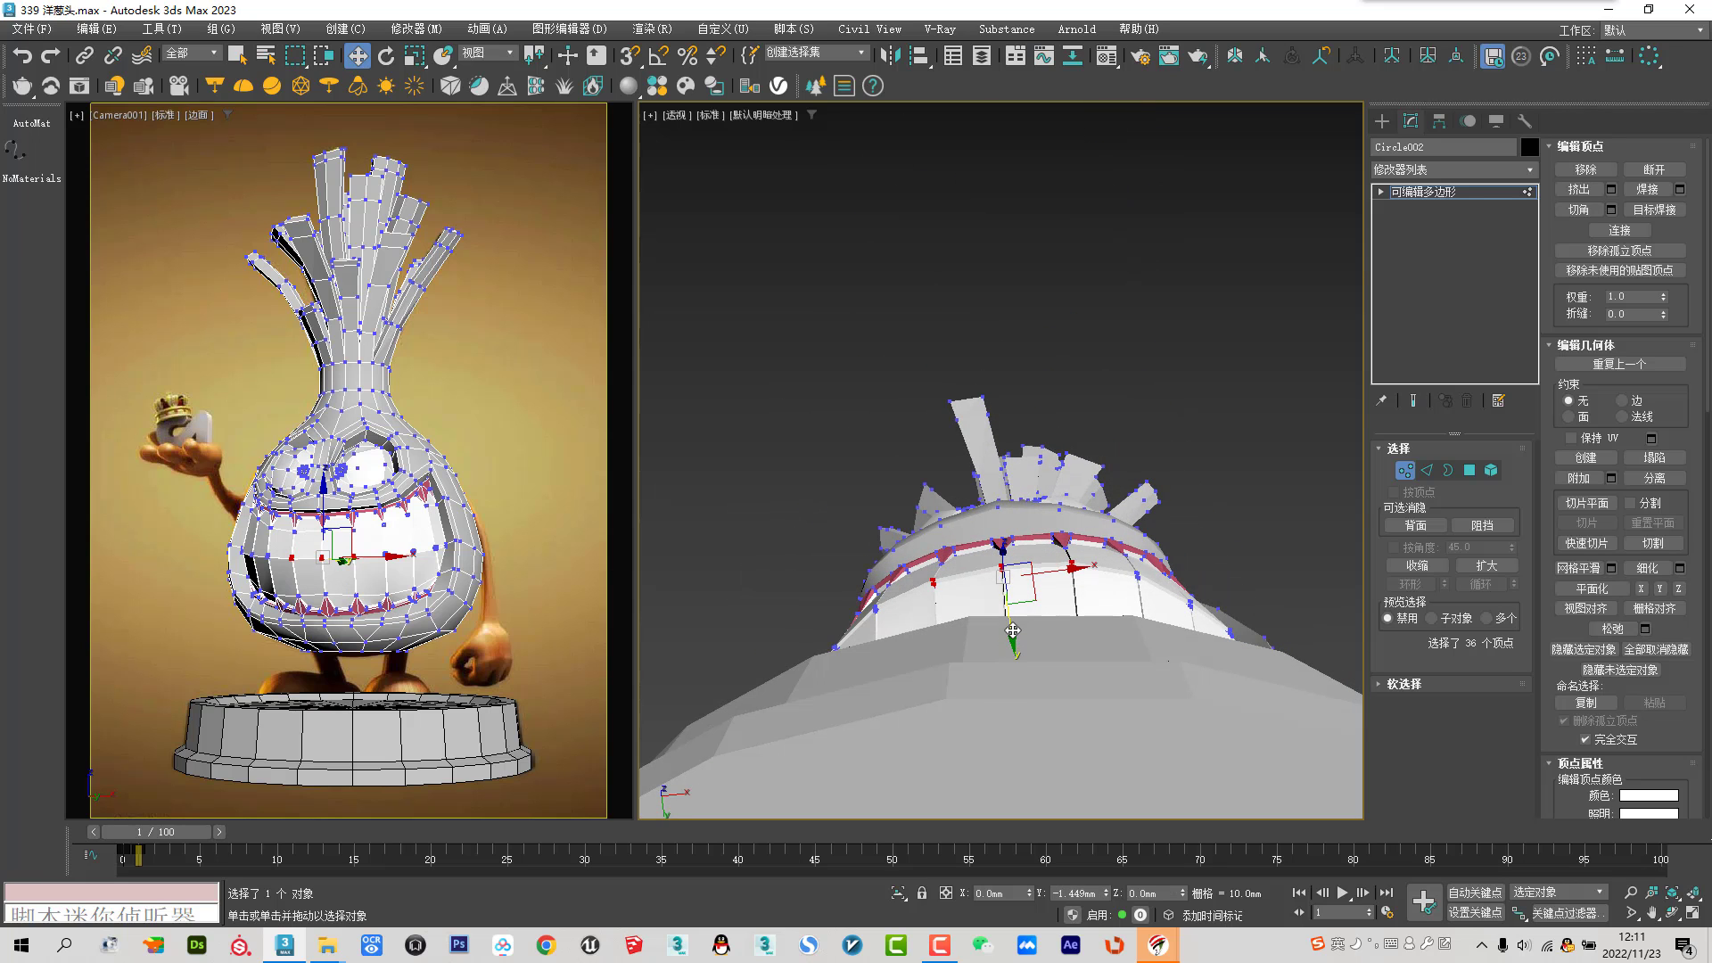
{"action": "middle_click_drag", "start_coordinate": [1024, 588], "coordinate": [958, 622], "text": "alt"}
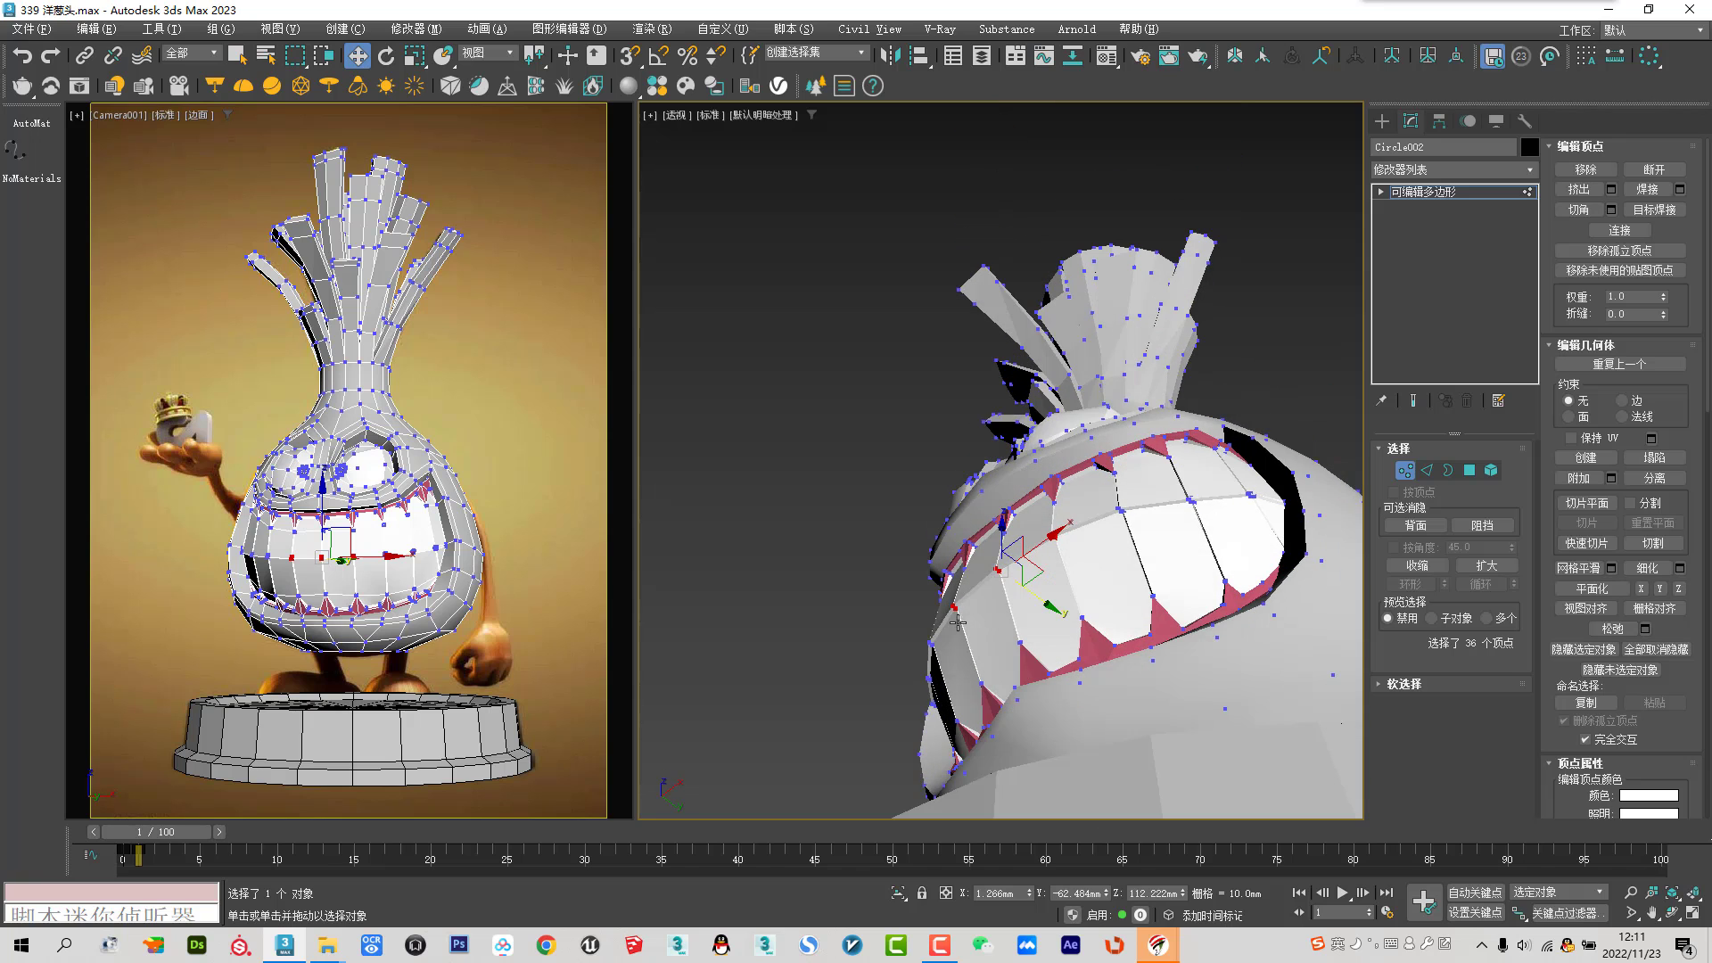
{"action": "left_click", "coordinate": [1404, 472]}
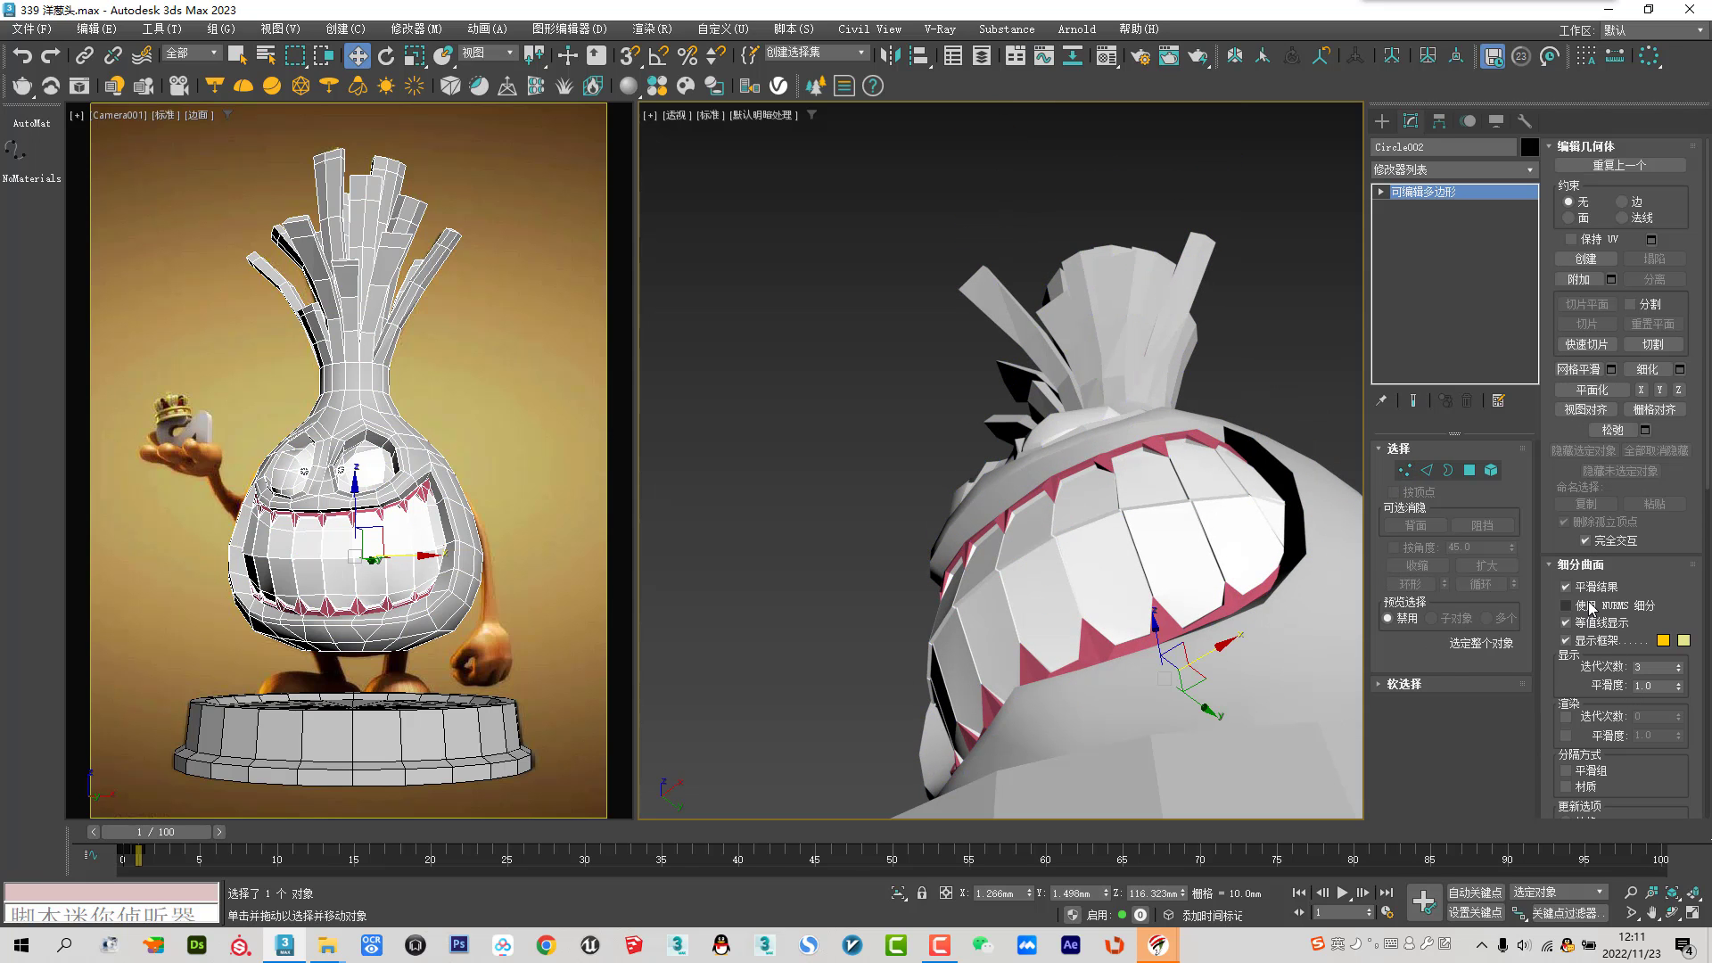
{"action": "left_click", "coordinate": [1589, 609]}
{"action": "scroll", "coordinate": [1108, 657], "scroll_direction": "down", "scroll_amount": 3}
{"action": "scroll", "coordinate": [1109, 657], "scroll_direction": "down", "scroll_amount": 3}
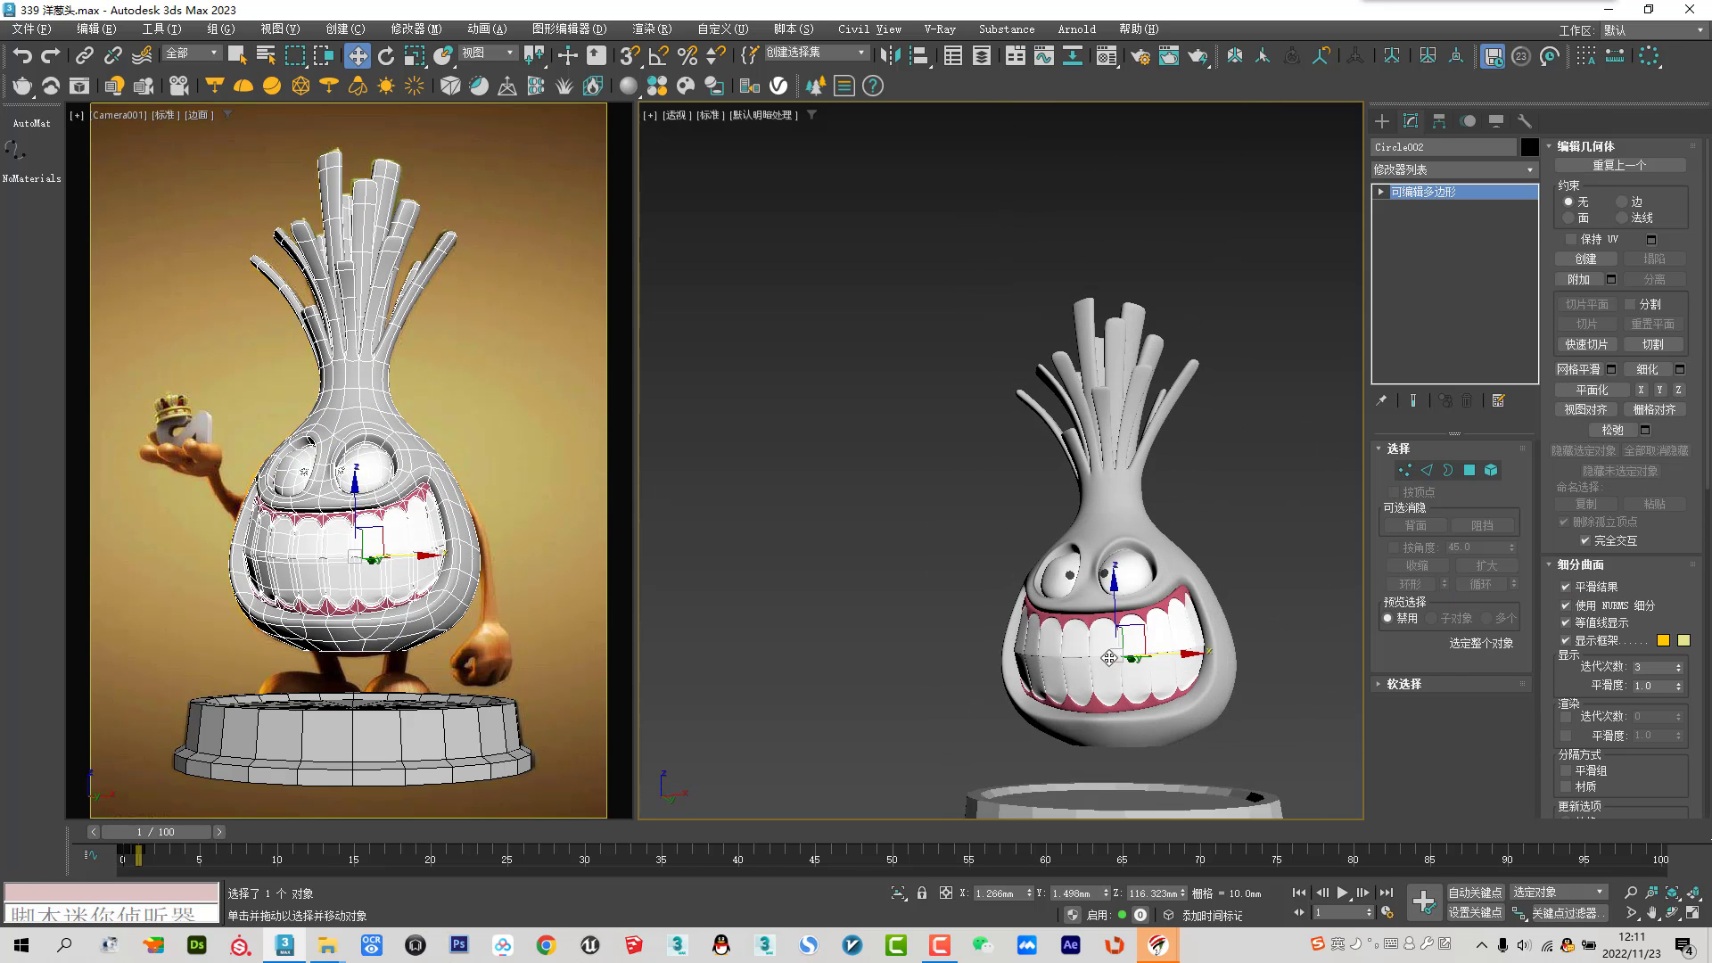
{"action": "scroll", "coordinate": [1109, 657], "scroll_direction": "up", "scroll_amount": 4}
Nudge the mouth-seam polygon band slightly lower on Z and about 0.47 mm along Y
{"action": "mouse_move", "coordinate": [1119, 625]}
{"action": "middle_mouse_down", "text": "alt"}
{"action": "mouse_move", "coordinate": [1128, 604]}
{"action": "mouse_move", "coordinate": [961, 519]}
{"action": "mouse_move", "coordinate": [972, 499]}
{"action": "middle_mouse_up", "text": "alt"}
{"action": "left_click", "coordinate": [1466, 478]}
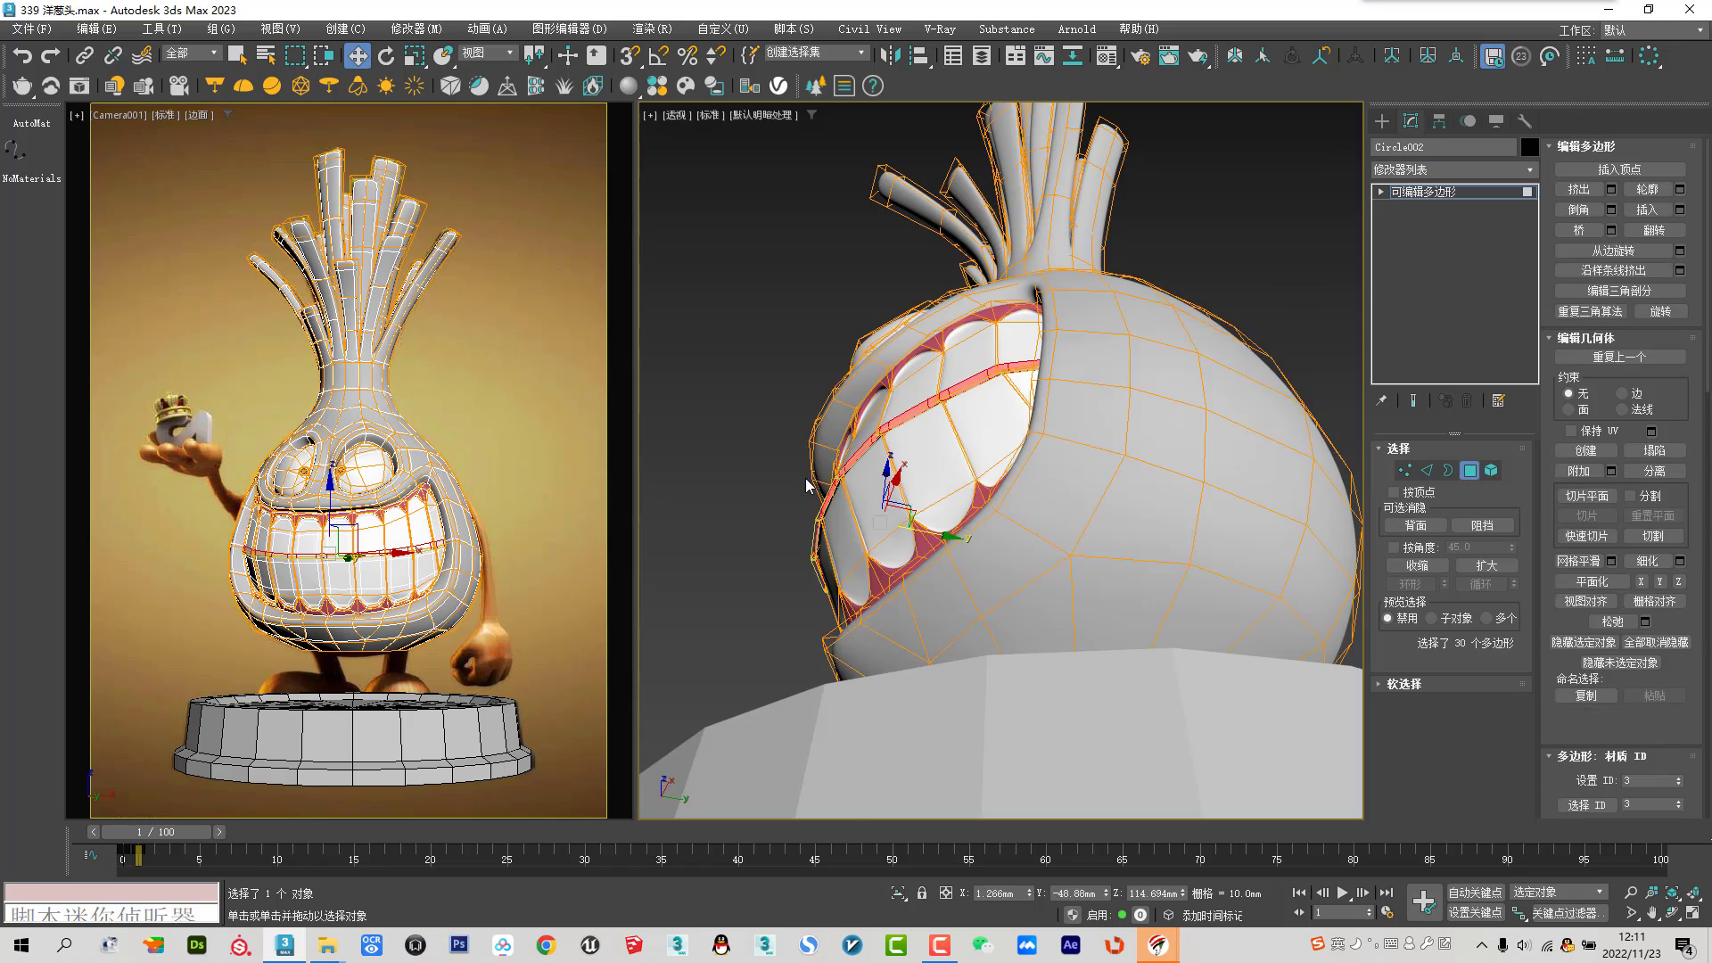
{"action": "key", "text": "z"}
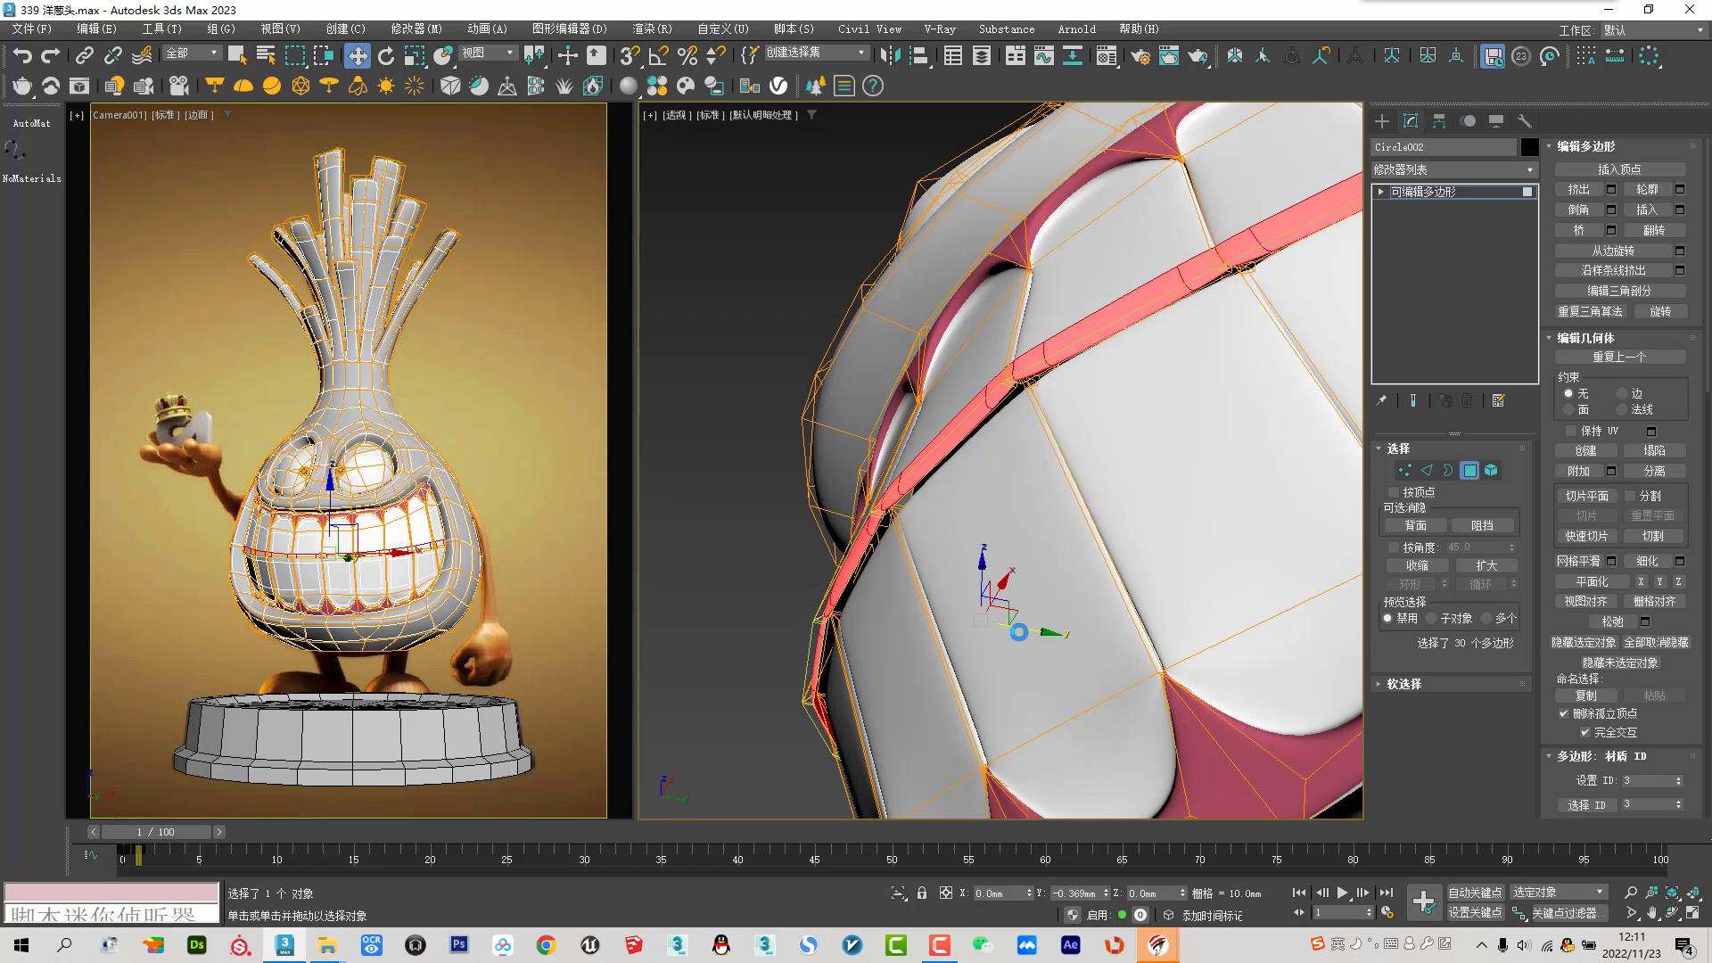
{"action": "mouse_move", "coordinate": [1022, 591]}
{"action": "middle_mouse_down", "text": "alt"}
{"action": "mouse_move", "coordinate": [993, 582]}
{"action": "mouse_move", "coordinate": [1068, 589]}
{"action": "middle_mouse_up", "text": "alt"}
{"action": "left_click_drag", "start_coordinate": [978, 575], "coordinate": [985, 572]}
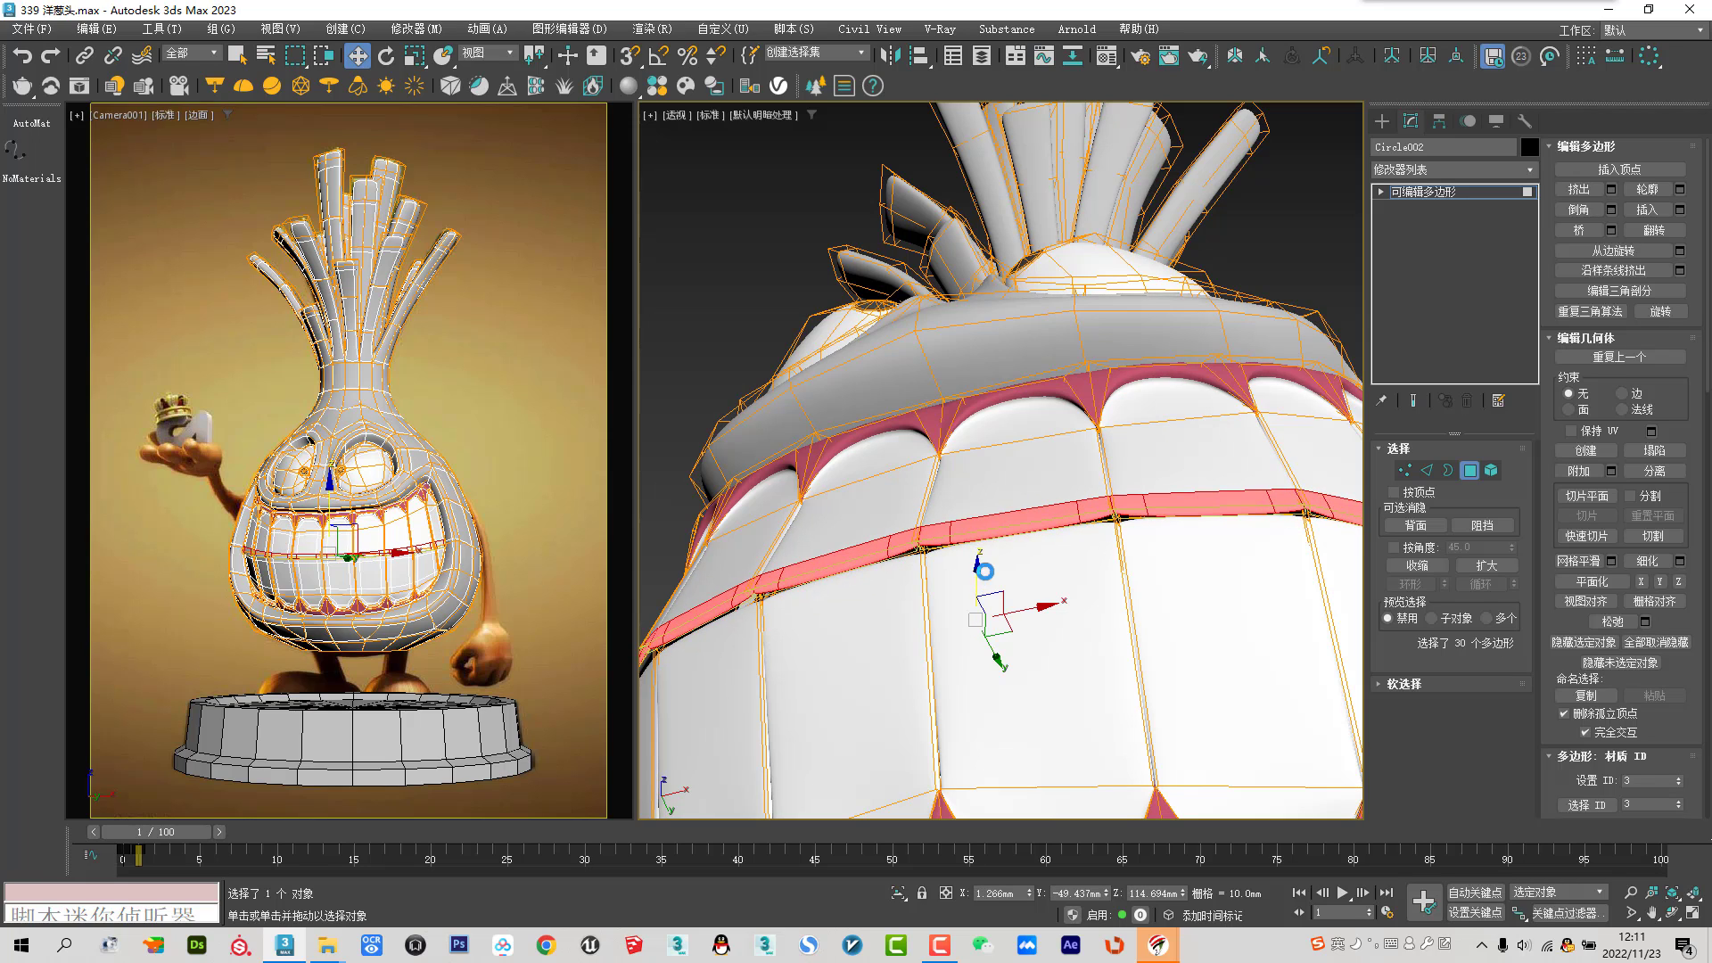
{"action": "middle_click_drag", "start_coordinate": [985, 570], "coordinate": [953, 565], "text": "alt"}
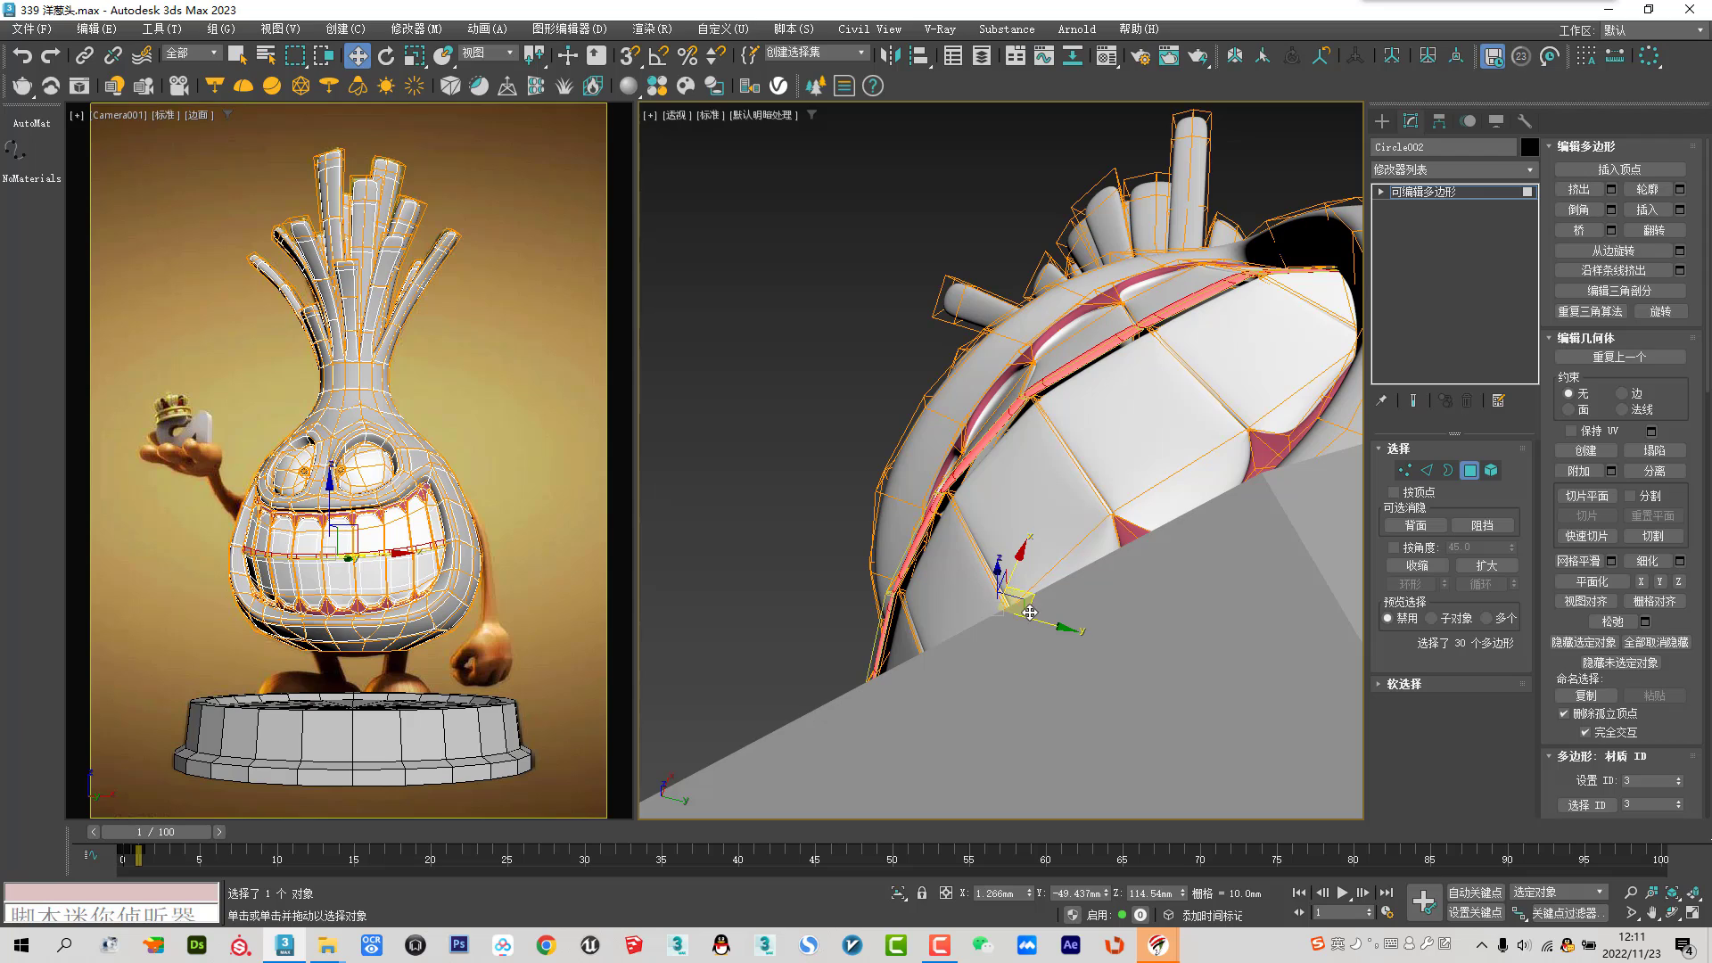
{"action": "left_click_drag", "start_coordinate": [1034, 618], "coordinate": [1037, 619]}
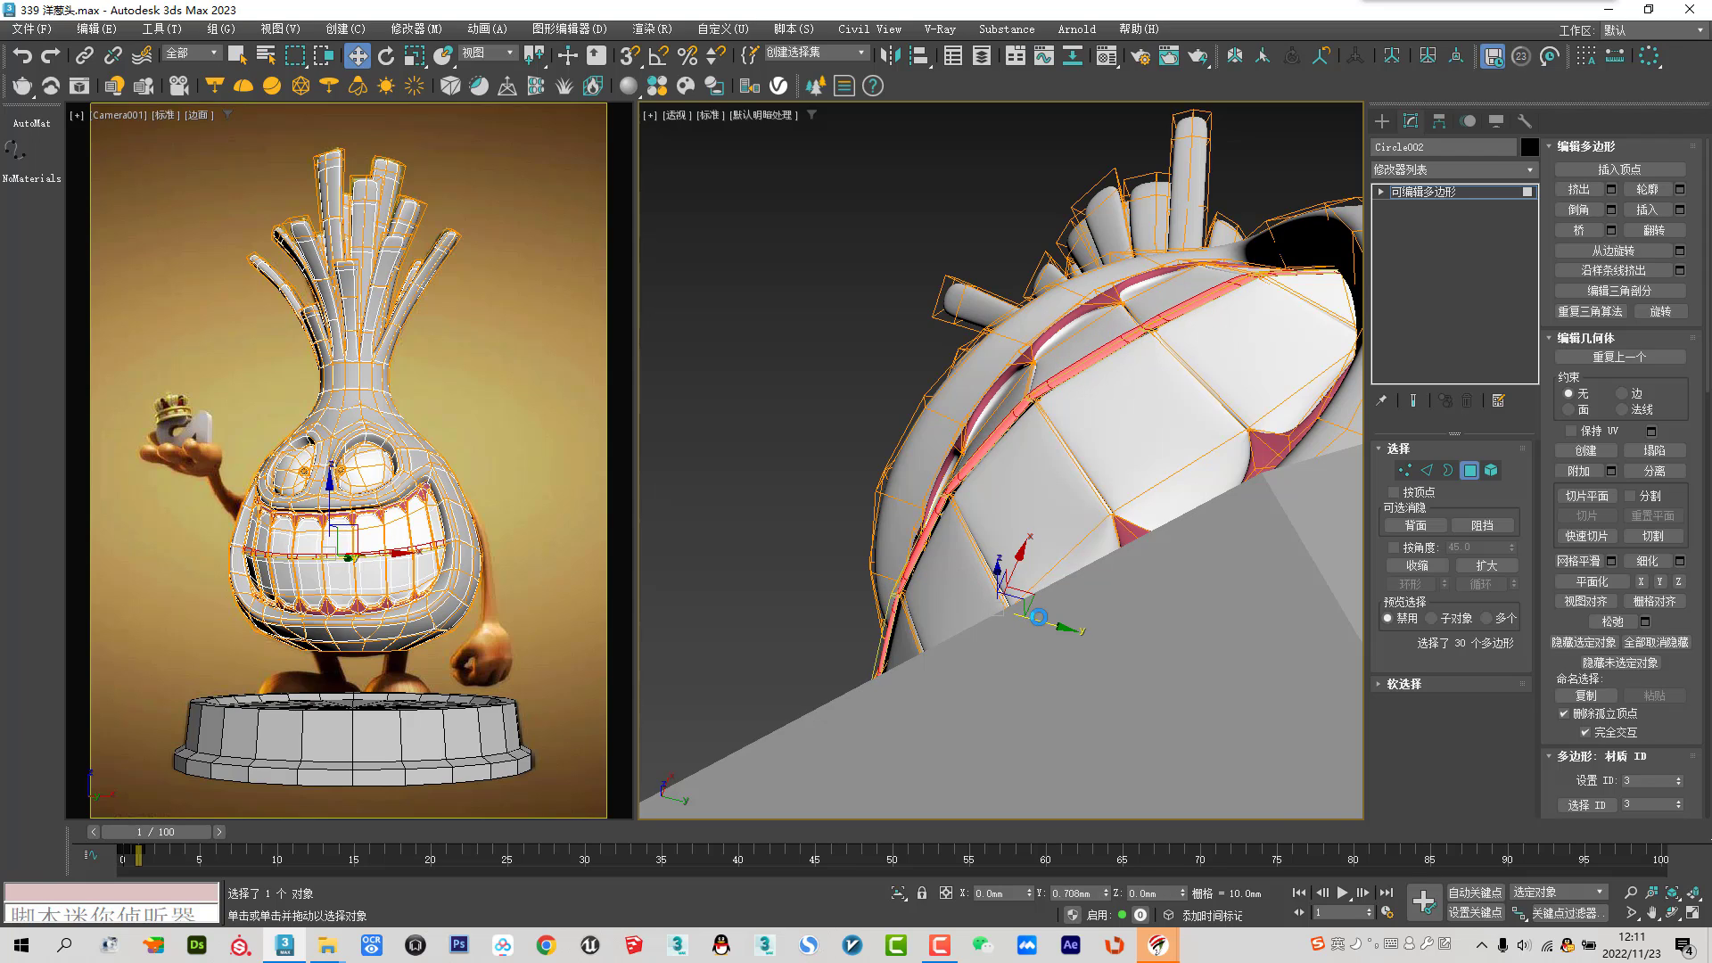
{"action": "middle_click_drag", "start_coordinate": [1037, 617], "coordinate": [1335, 474], "text": "alt"}
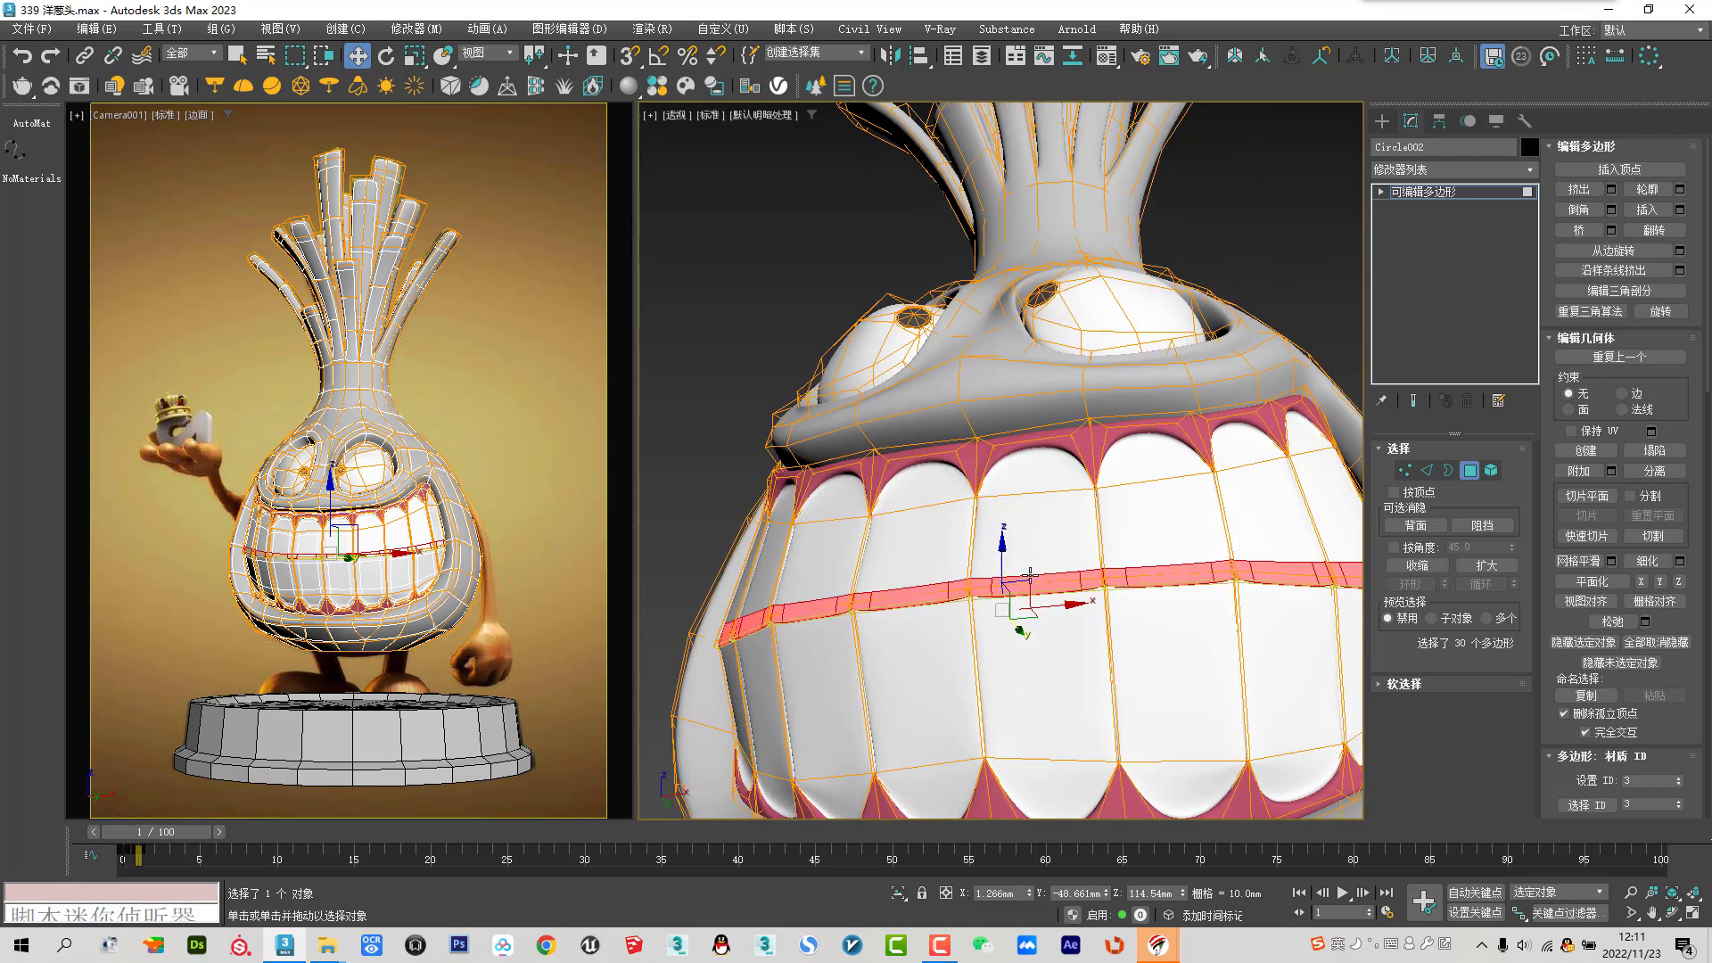
Leave Polygon mode and view the whole head from a level, close frontal angle
{"action": "left_click", "coordinate": [1471, 481]}
{"action": "mouse_move", "coordinate": [1114, 535]}
{"action": "middle_mouse_down", "text": "alt"}
{"action": "mouse_move", "coordinate": [1043, 533]}
{"action": "mouse_move", "coordinate": [1133, 607]}
{"action": "mouse_move", "coordinate": [911, 501]}
{"action": "mouse_move", "coordinate": [933, 329]}
{"action": "mouse_move", "coordinate": [1027, 583]}
{"action": "mouse_move", "coordinate": [961, 533]}
{"action": "mouse_move", "coordinate": [959, 598]}
{"action": "middle_mouse_up", "text": "alt"}
{"action": "scroll", "coordinate": [1026, 553], "scroll_direction": "down", "scroll_amount": 5}
{"action": "scroll", "coordinate": [933, 329], "scroll_direction": "up", "scroll_amount": 4}
{"action": "scroll", "coordinate": [933, 329], "scroll_direction": "down", "scroll_amount": 3}
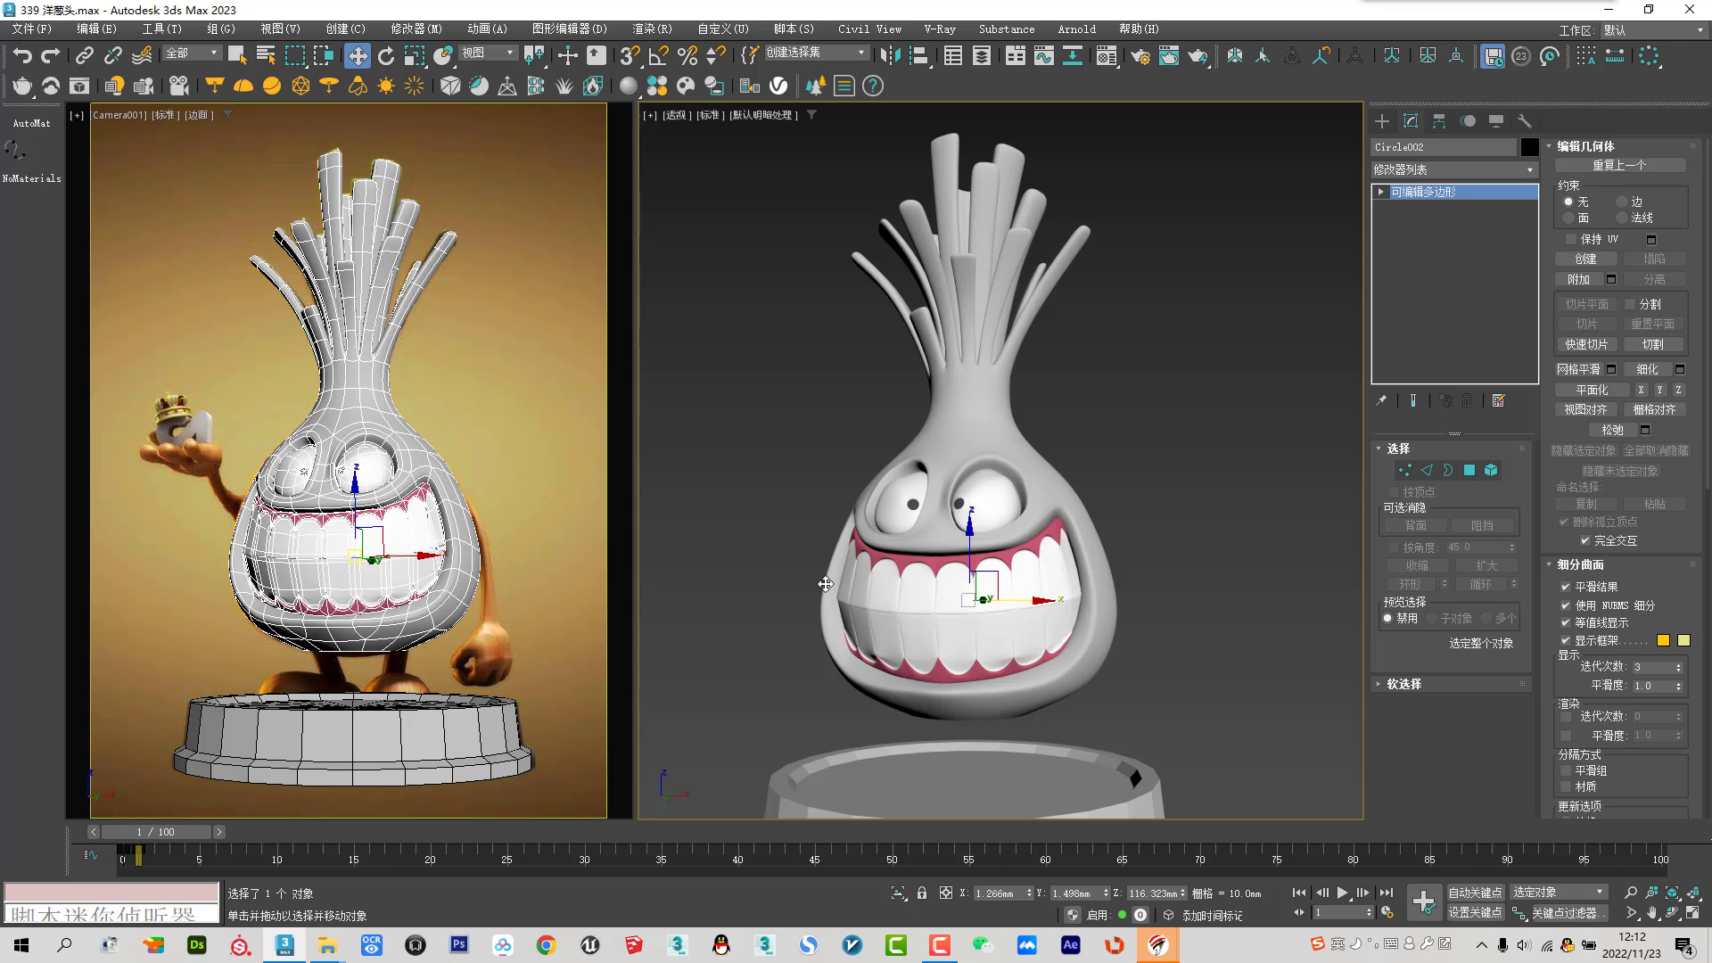
{"action": "middle_click_drag", "start_coordinate": [1014, 558], "coordinate": [1026, 525], "text": "alt"}
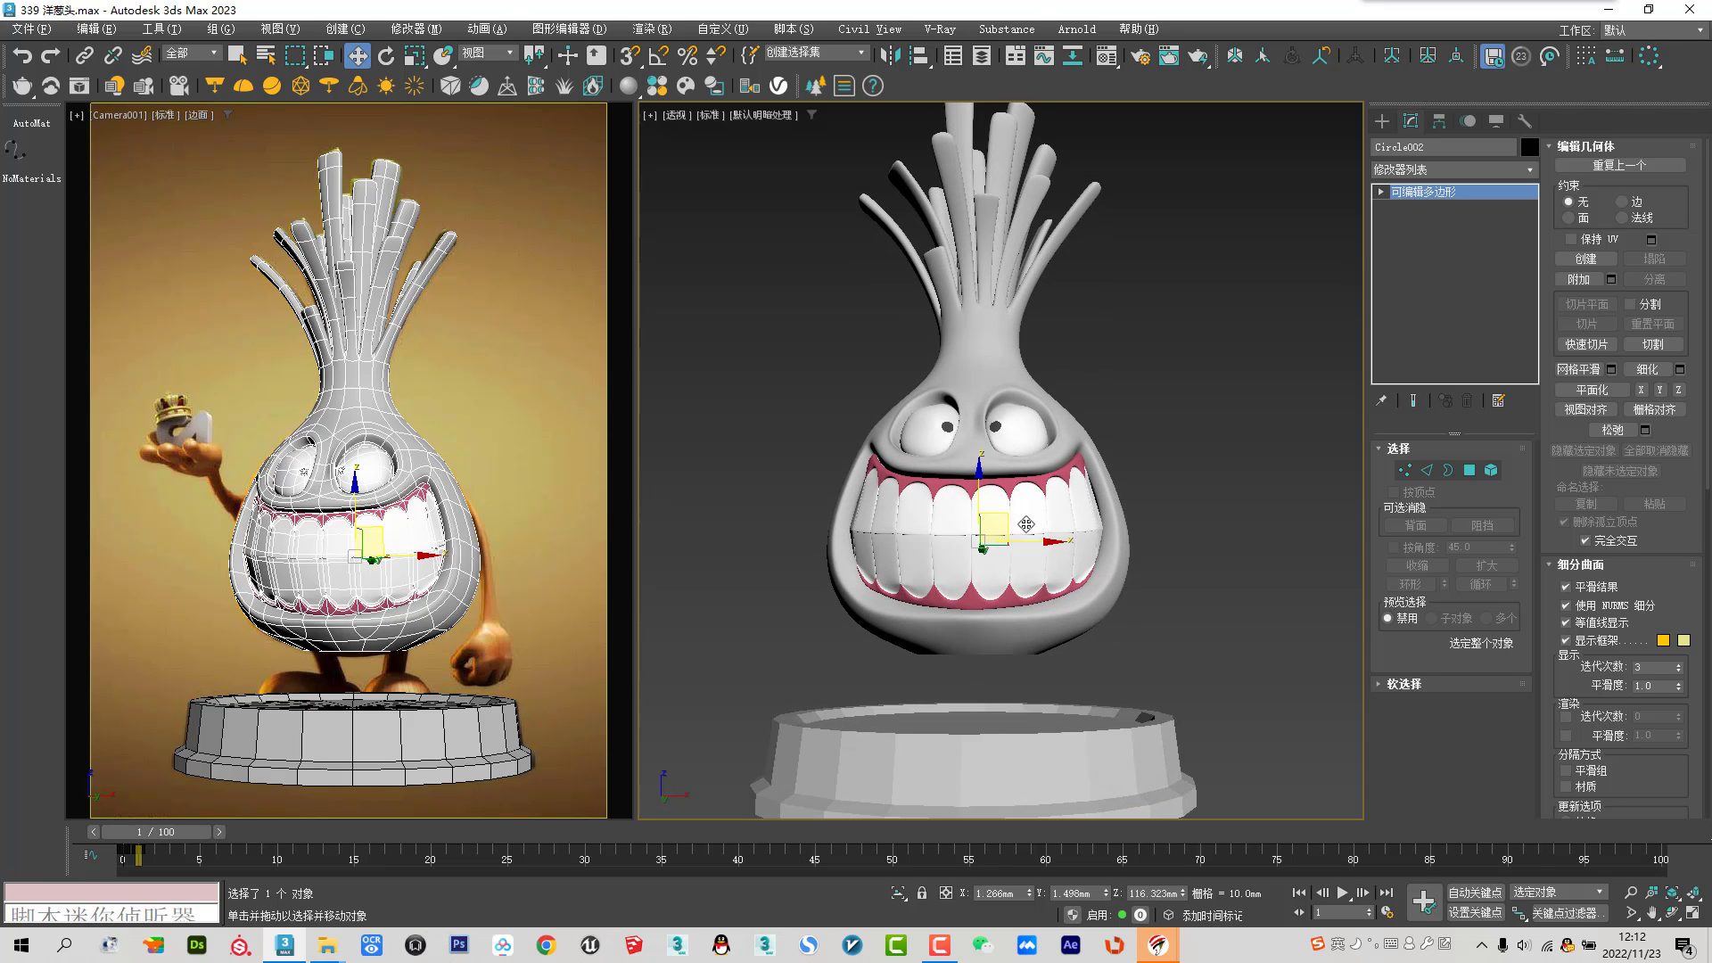